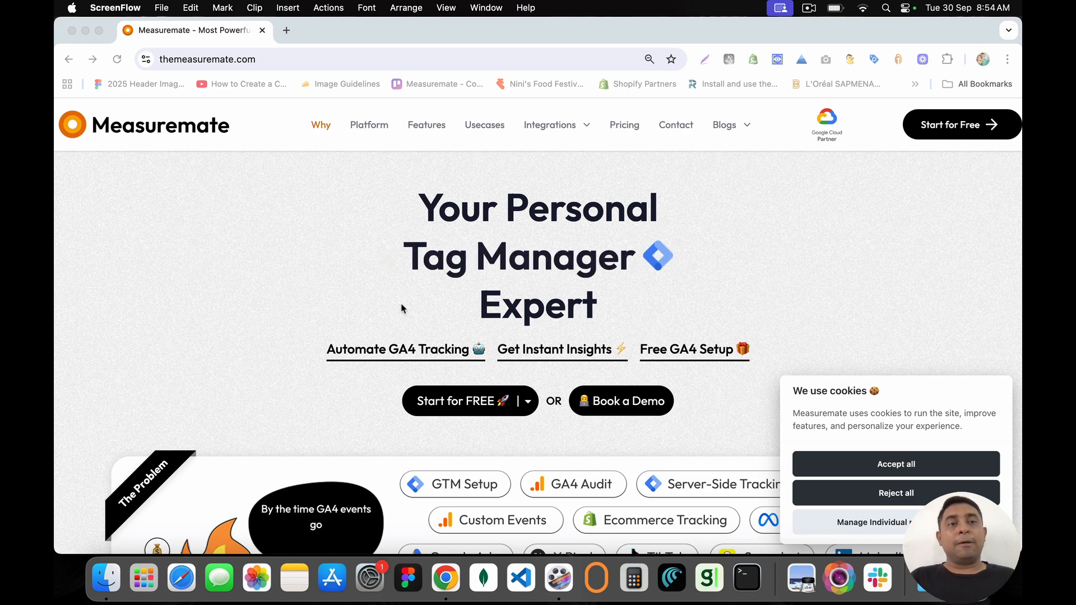
# Step: Scroll through the themeasuremate.com homepage features, then launch the app with Start for Free
pyautogui.click(278, 59)
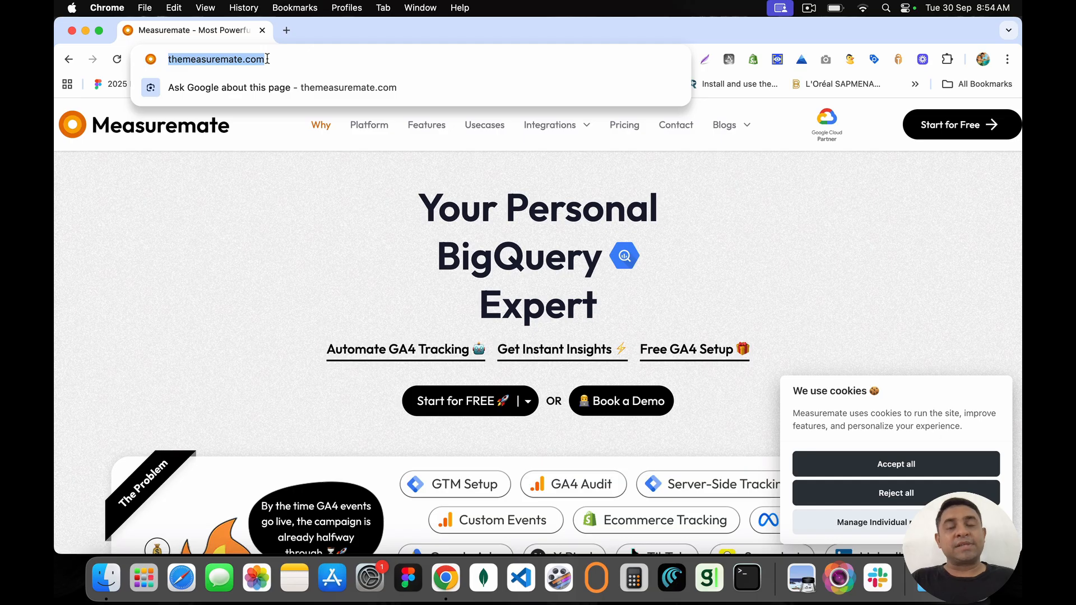
pyautogui.click(362, 237)
pyautogui.scroll(-1, 511, 279)
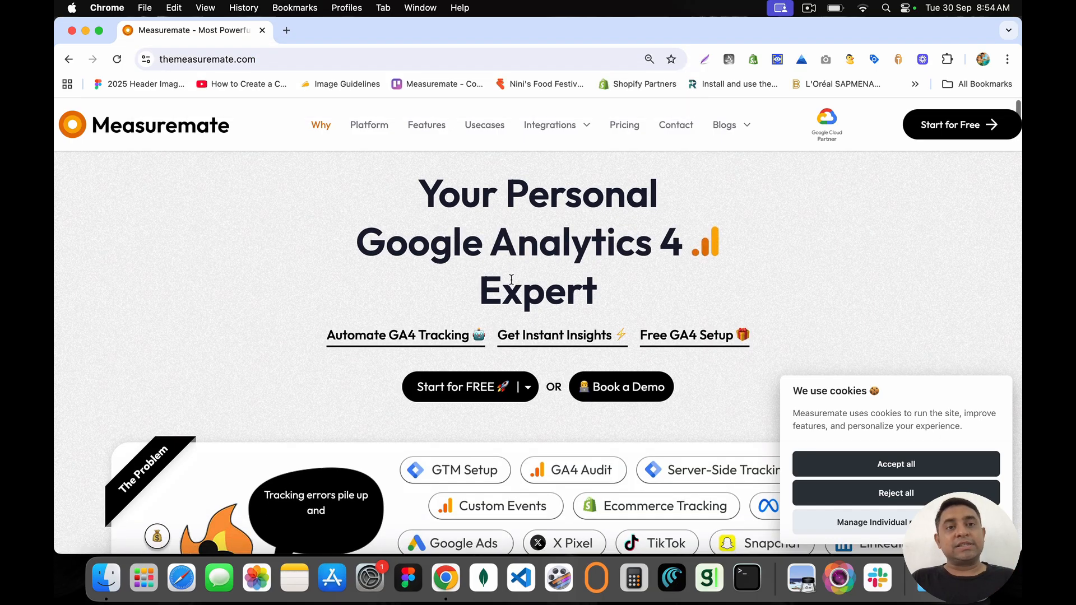
pyautogui.scroll(-3, 510, 281)
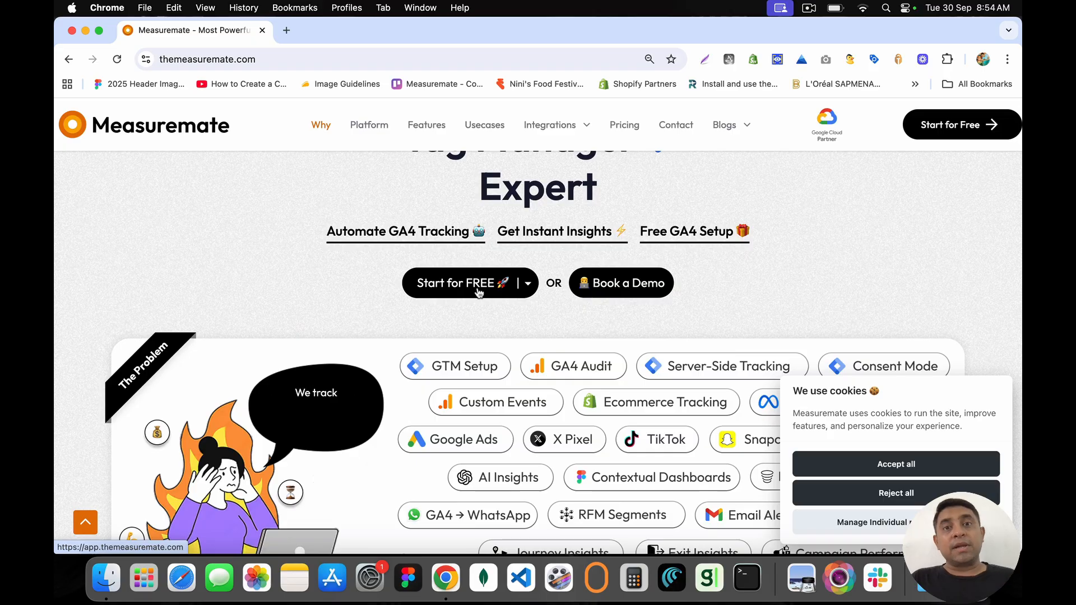
pyautogui.scroll(-5, 495, 371)
pyautogui.scroll(-10, 494, 370)
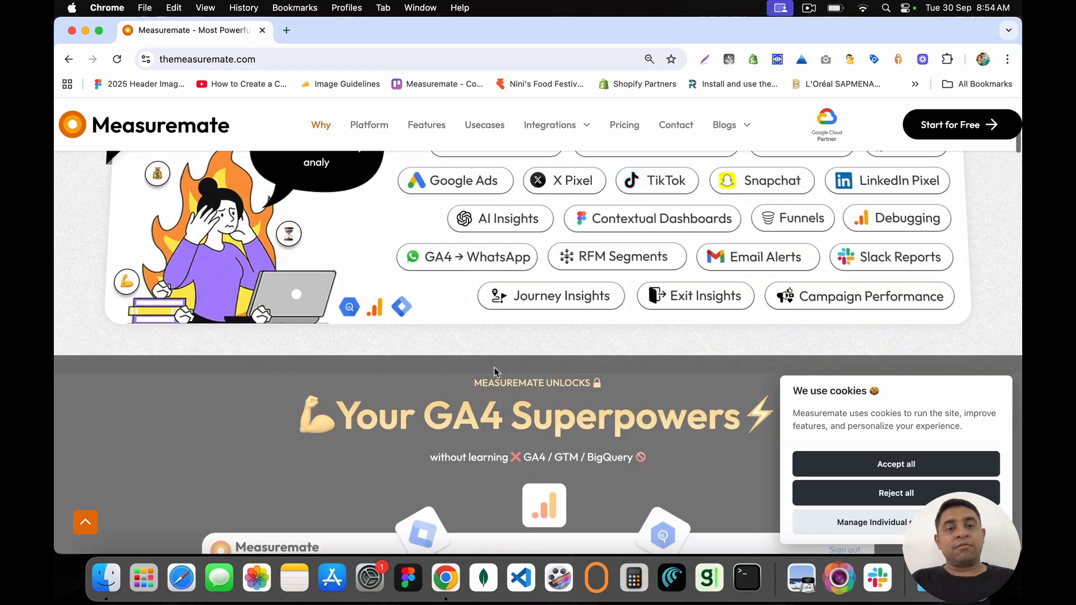
pyautogui.scroll(-3, 496, 365)
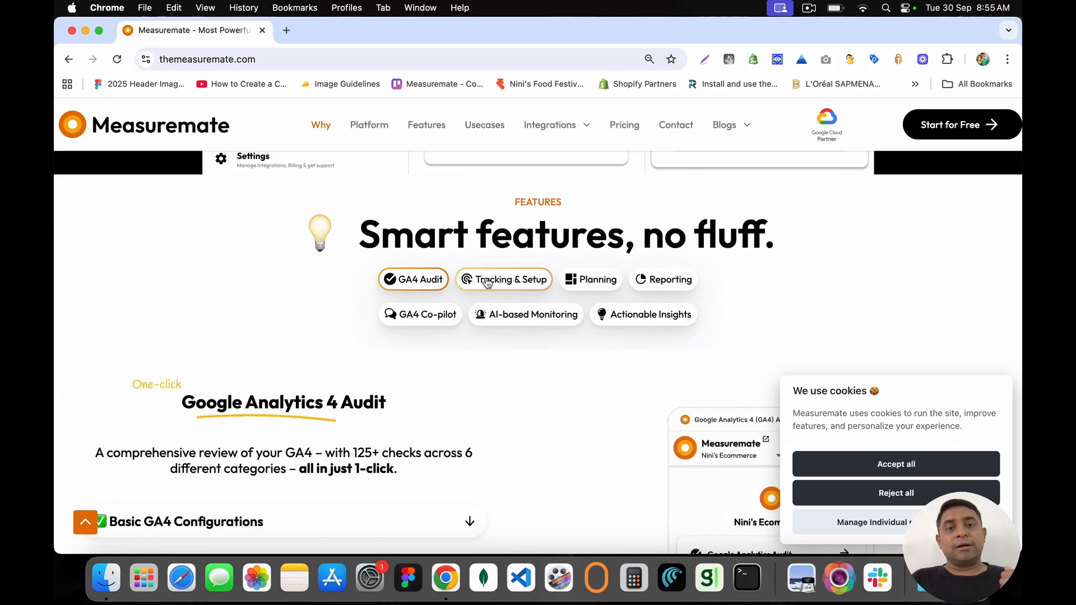
pyautogui.scroll(-1, 500, 282)
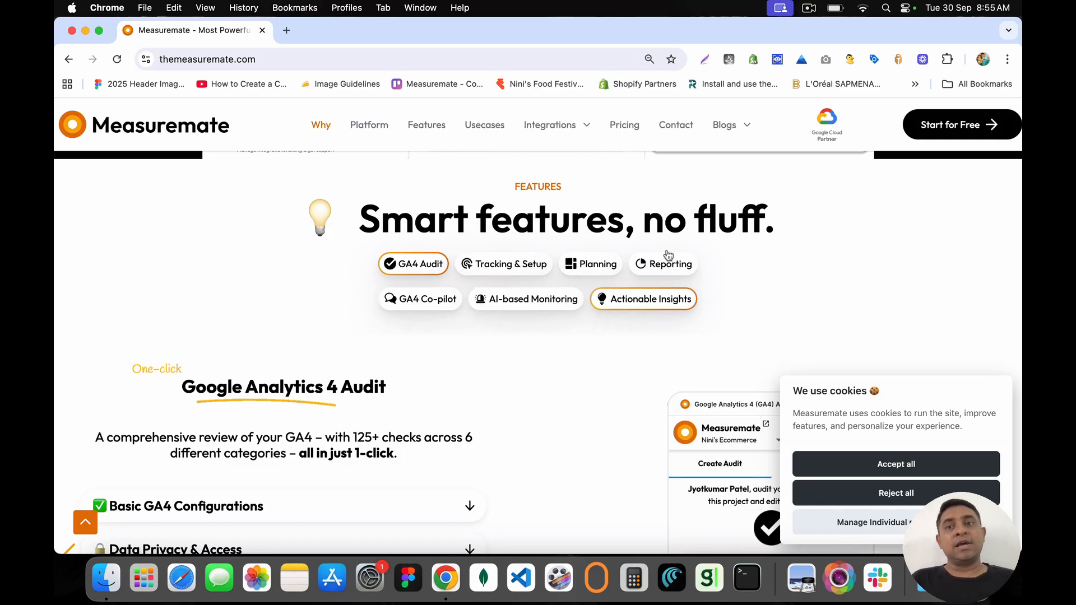
pyautogui.click(963, 134)
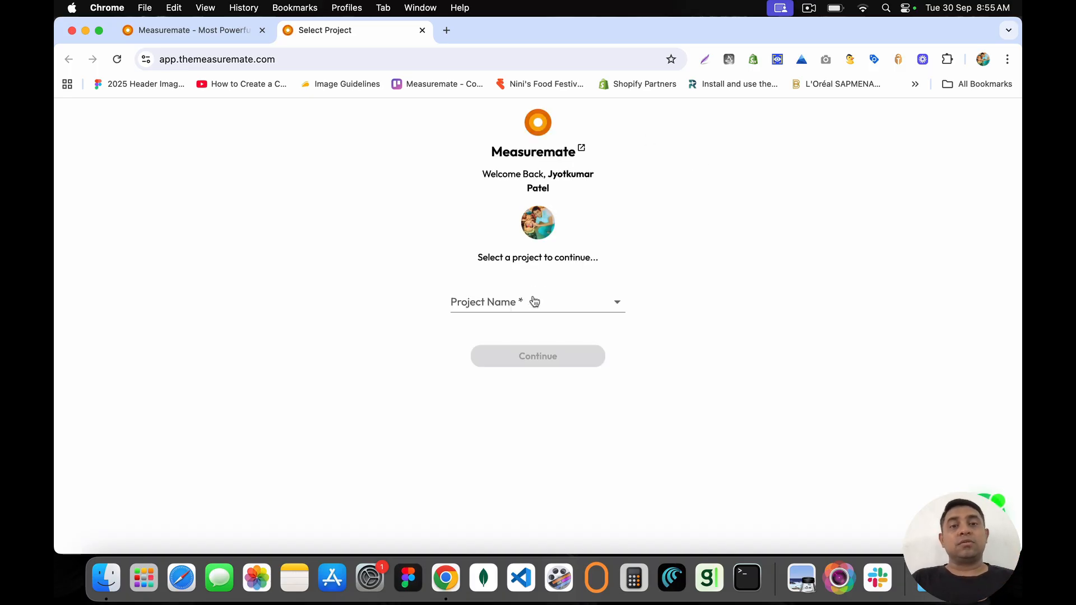
# Step: Pick Measuremate Demo from the Project Name list and continue
pyautogui.click(534, 301)
pyautogui.click(526, 356)
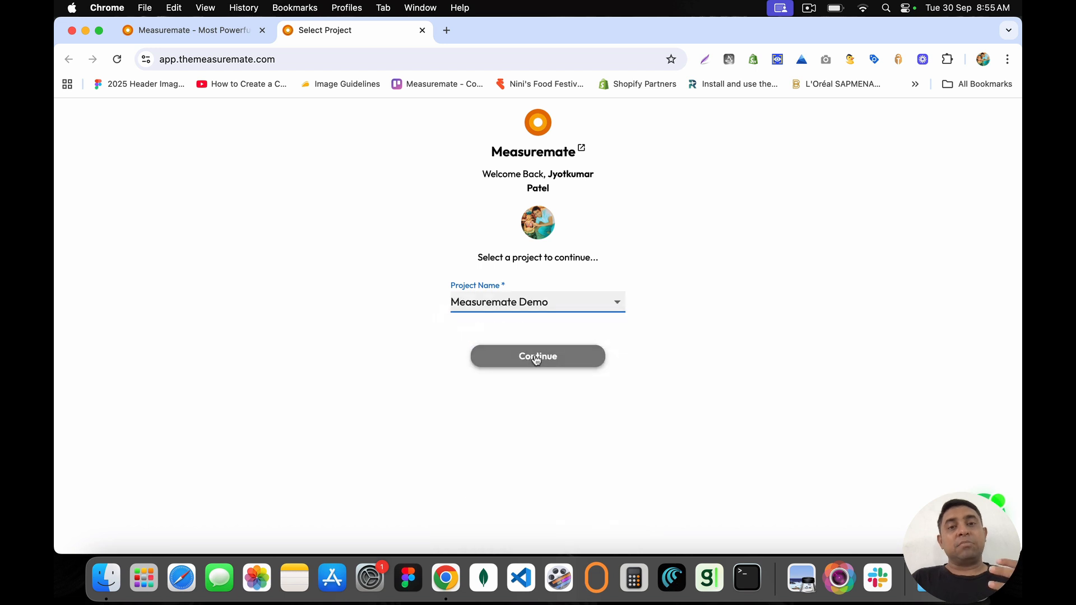
pyautogui.click(536, 357)
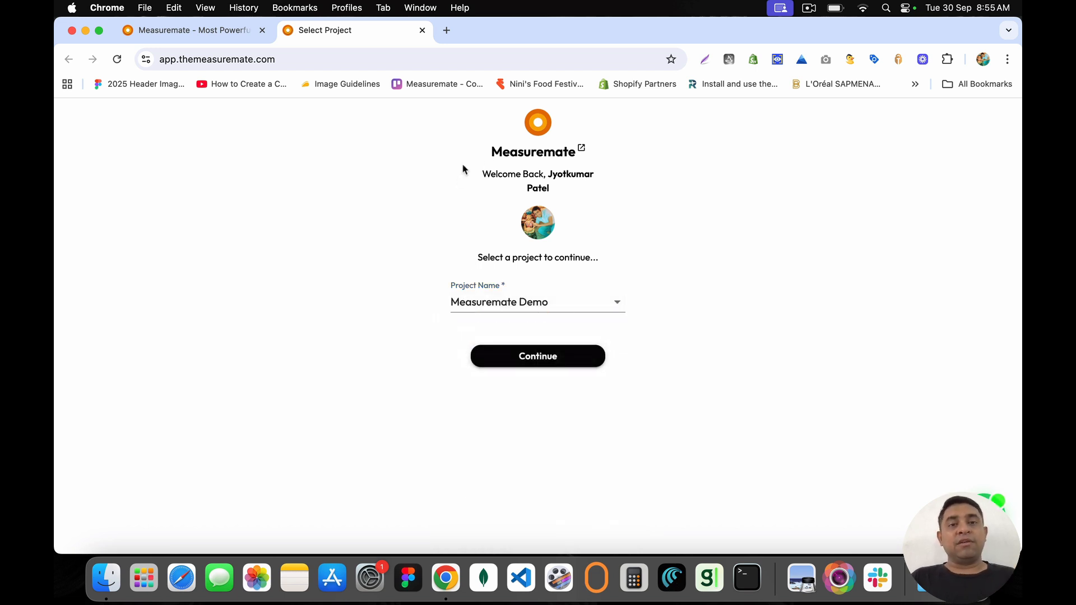
pyautogui.moveTo(490, 155)
pyautogui.mouseDown()
pyautogui.moveTo(590, 163)
pyautogui.moveTo(548, 187)
pyautogui.moveTo(487, 152)
pyautogui.mouseUp()
pyautogui.click(487, 152)
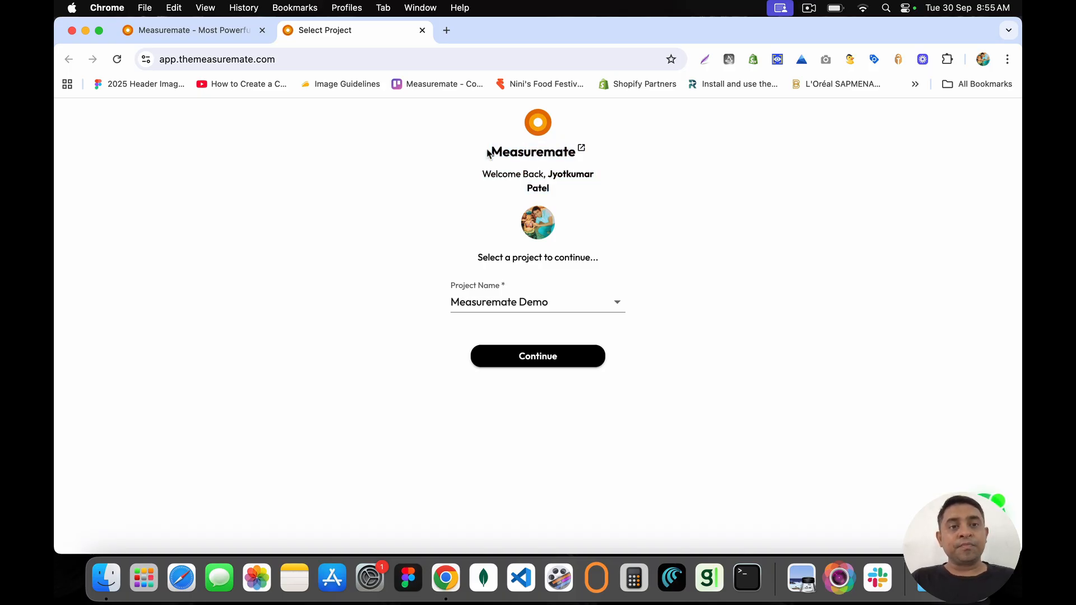
# Step: Check the app's web address, then reselect Measuremate Demo and continue into it
pyautogui.click(203, 57)
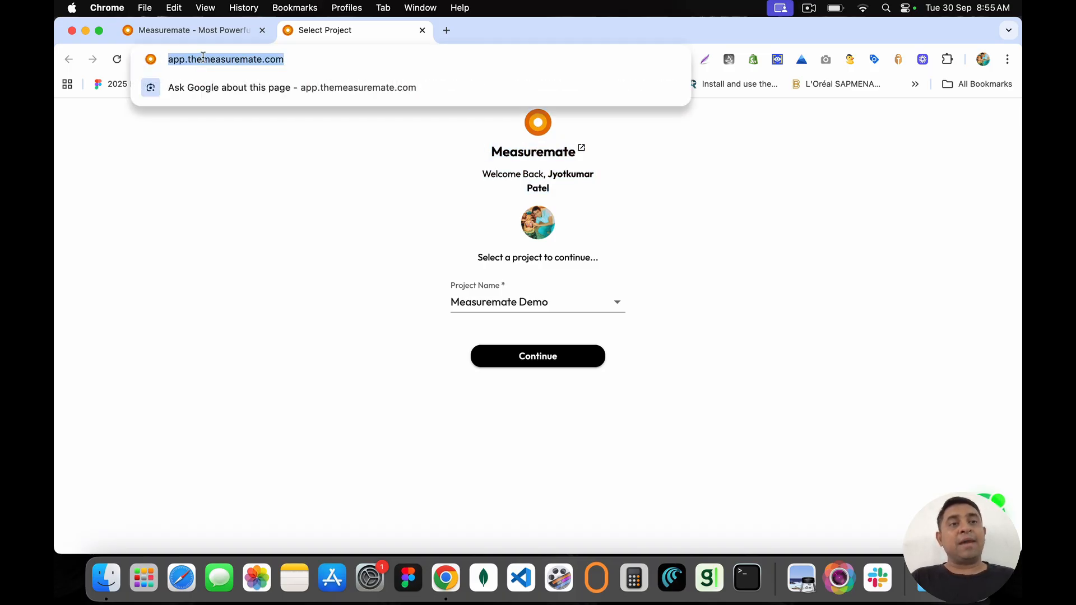
pyautogui.click(296, 63)
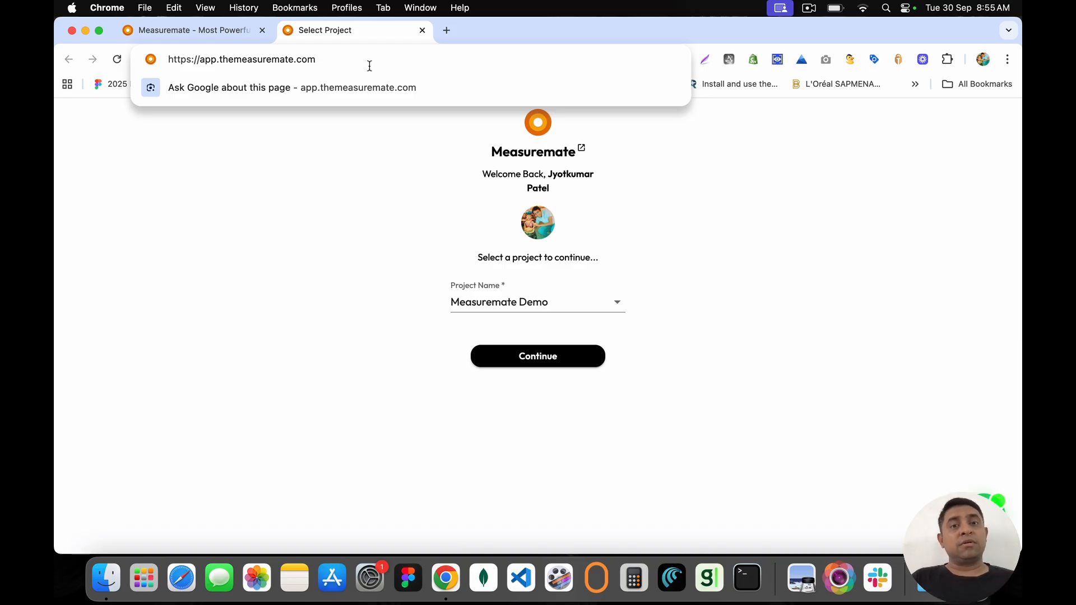
pyautogui.click(490, 190)
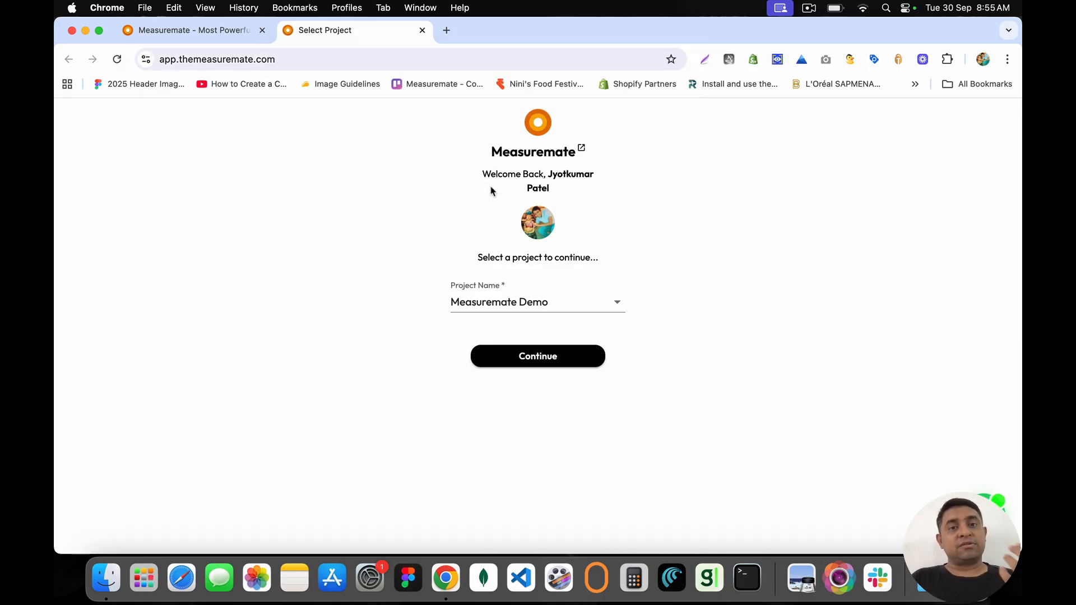
pyautogui.click(468, 303)
pyautogui.click(486, 357)
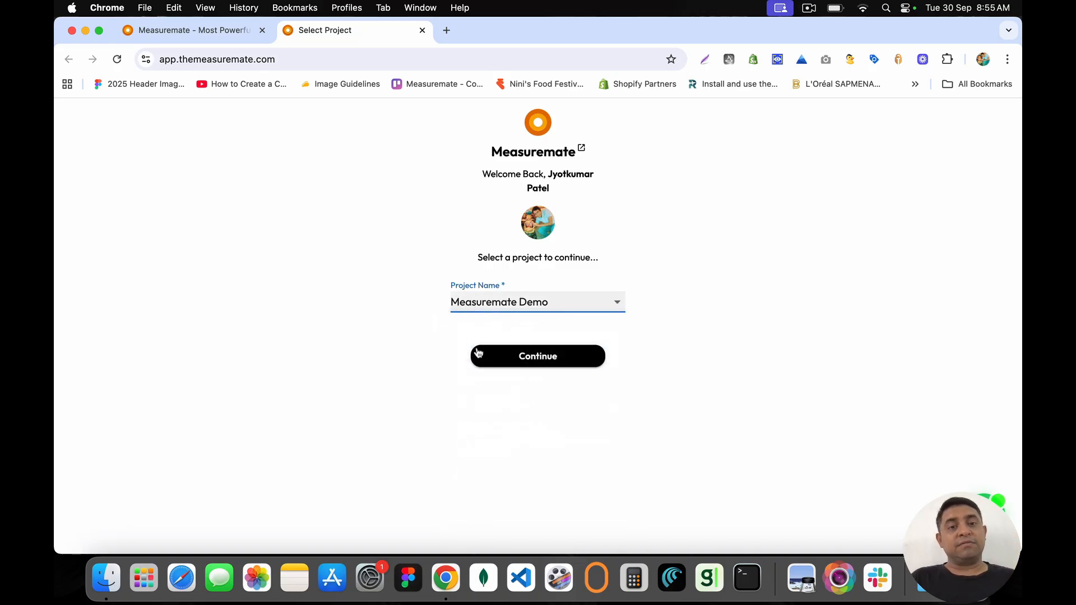
pyautogui.click(547, 362)
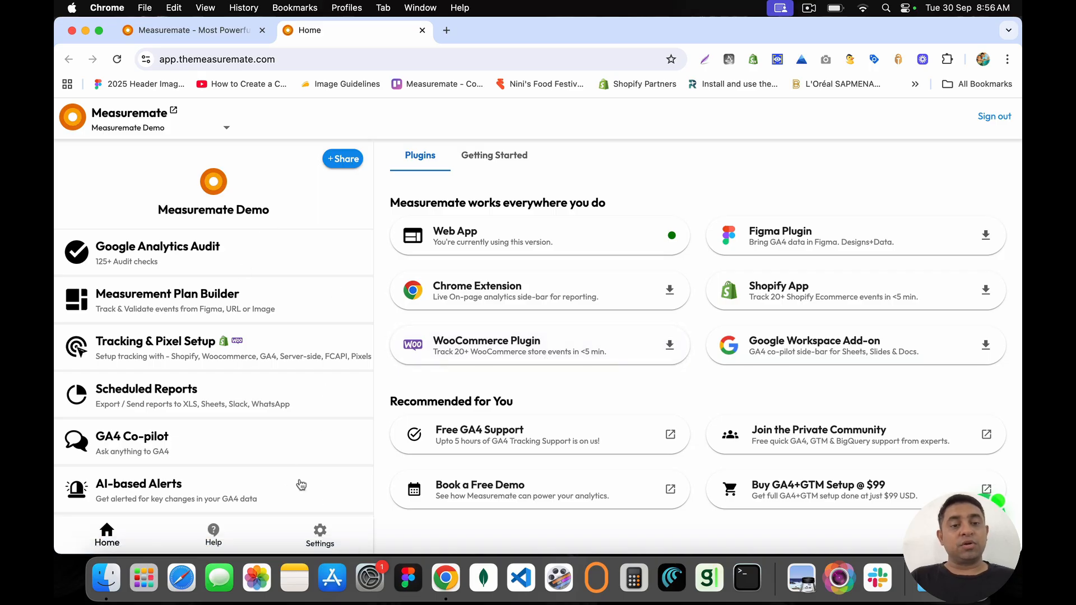
# Step: View the Promo Code form under Settings, return Home, and open the Chrome Extension store page
pyautogui.click(318, 532)
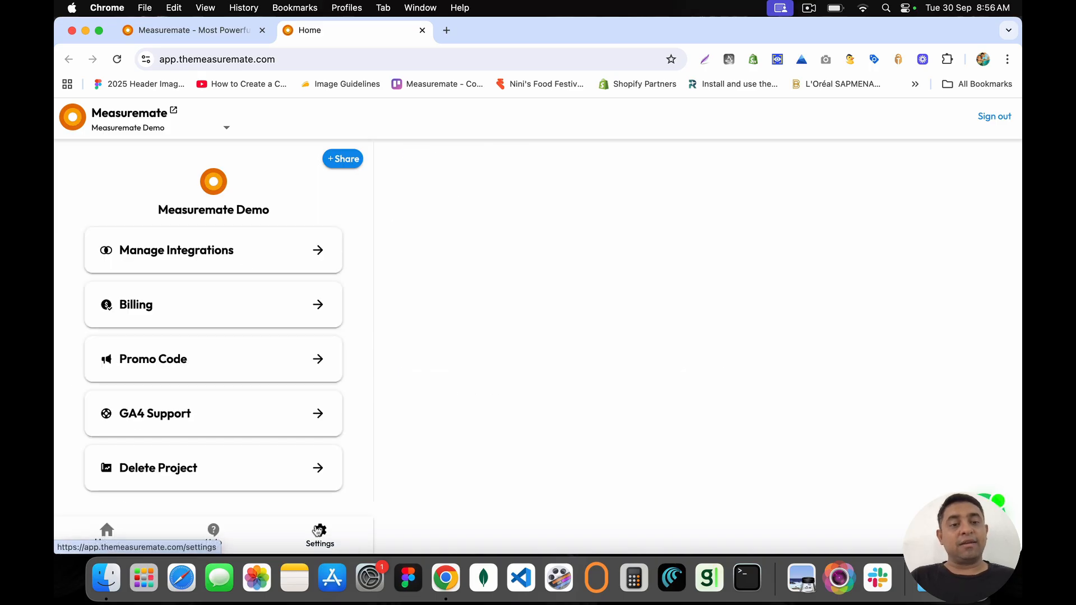
pyautogui.click(329, 363)
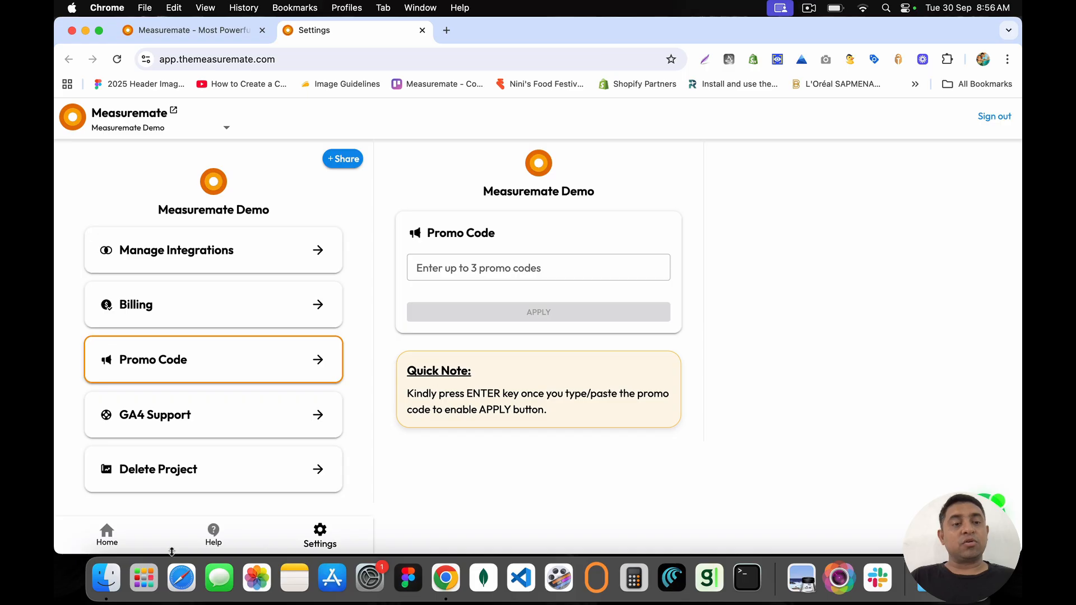
pyautogui.click(111, 533)
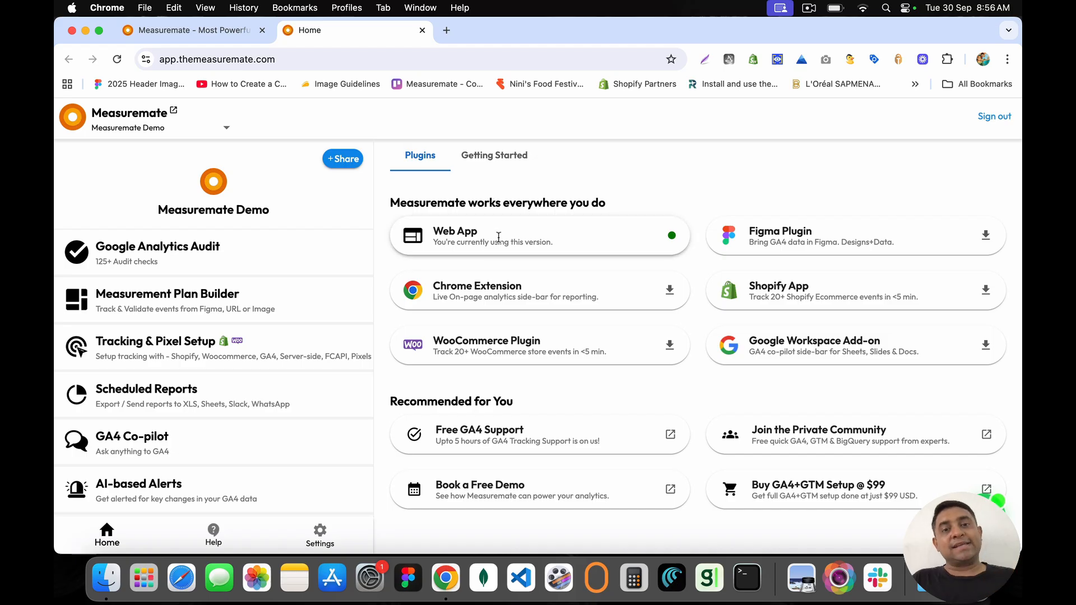
pyautogui.click(447, 290)
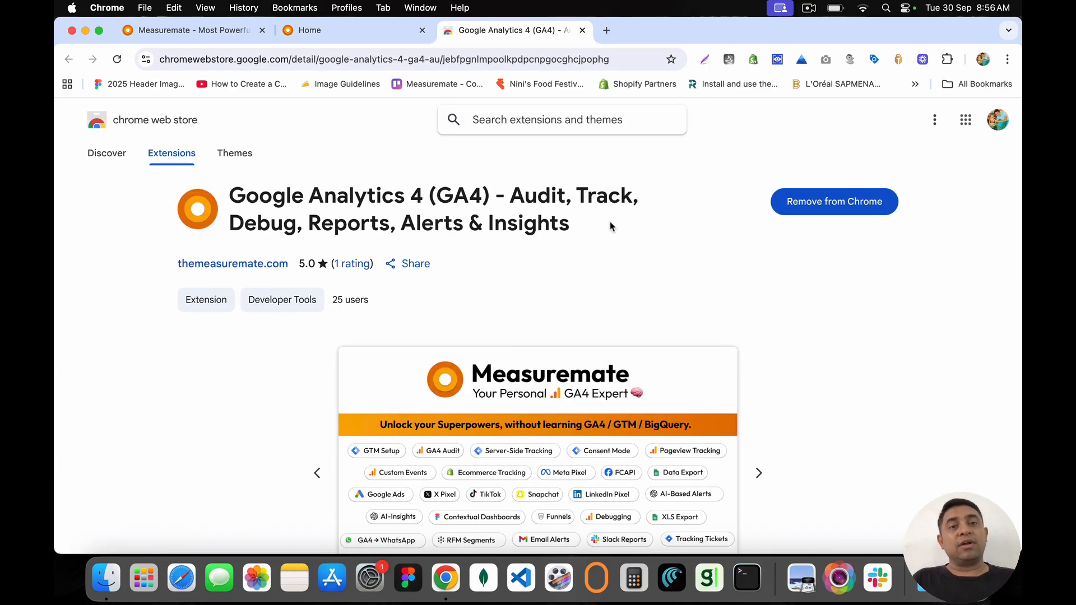
# Step: Load the GA4 extension in Chrome's side panel on the marketing site with the Measuremate Demo project
pyautogui.click(946, 60)
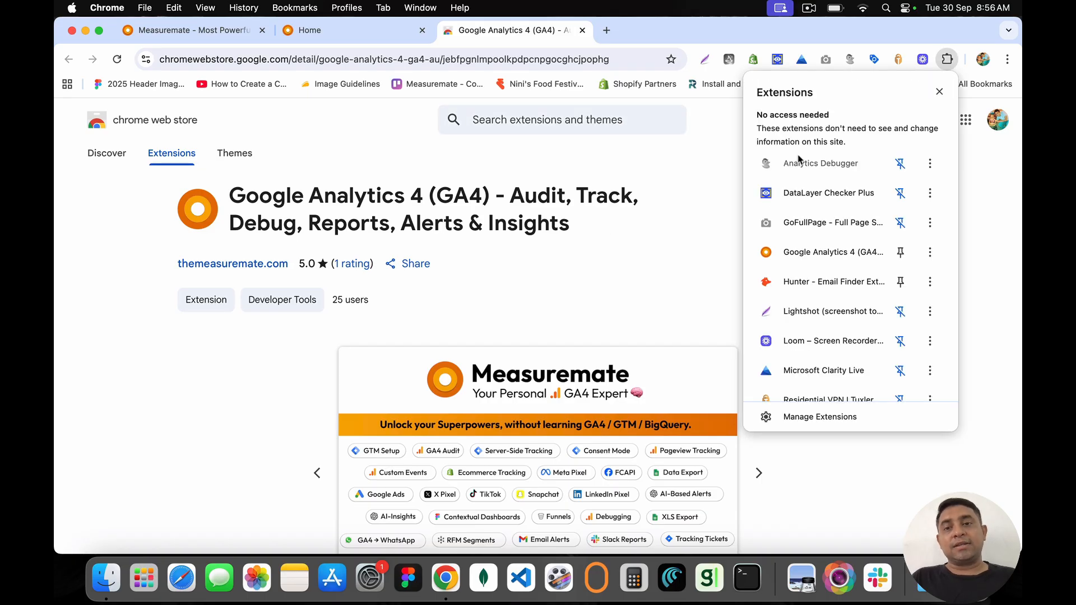
pyautogui.click(813, 253)
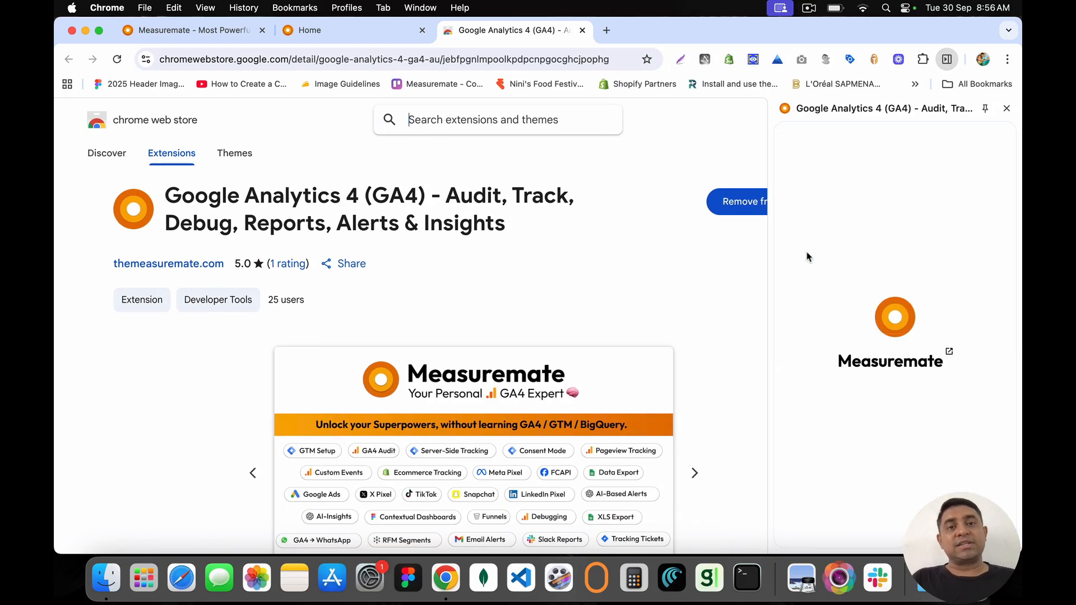
pyautogui.click(310, 34)
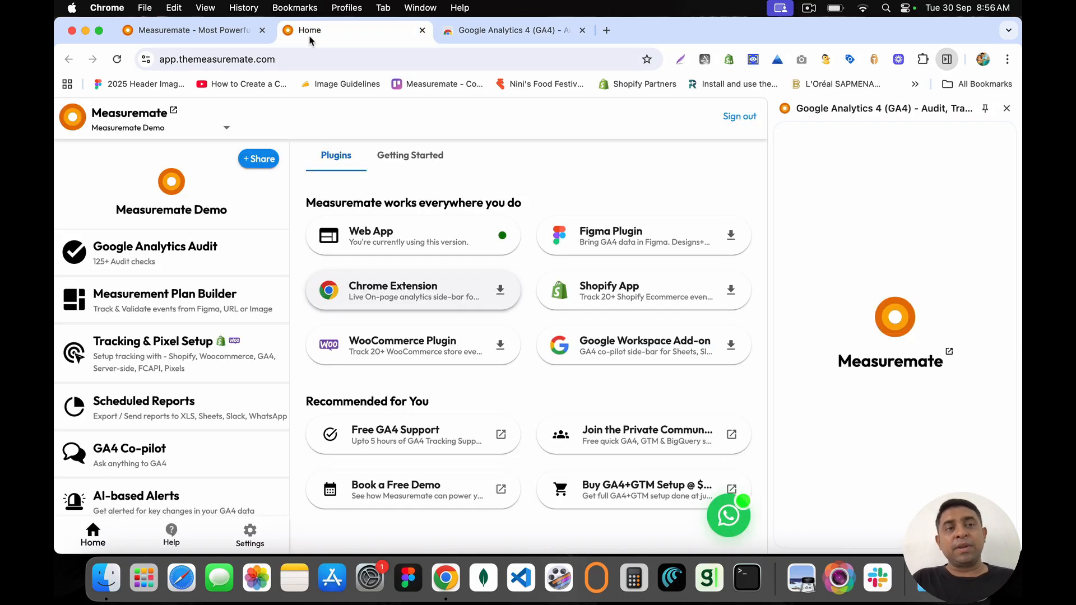
pyautogui.click(234, 32)
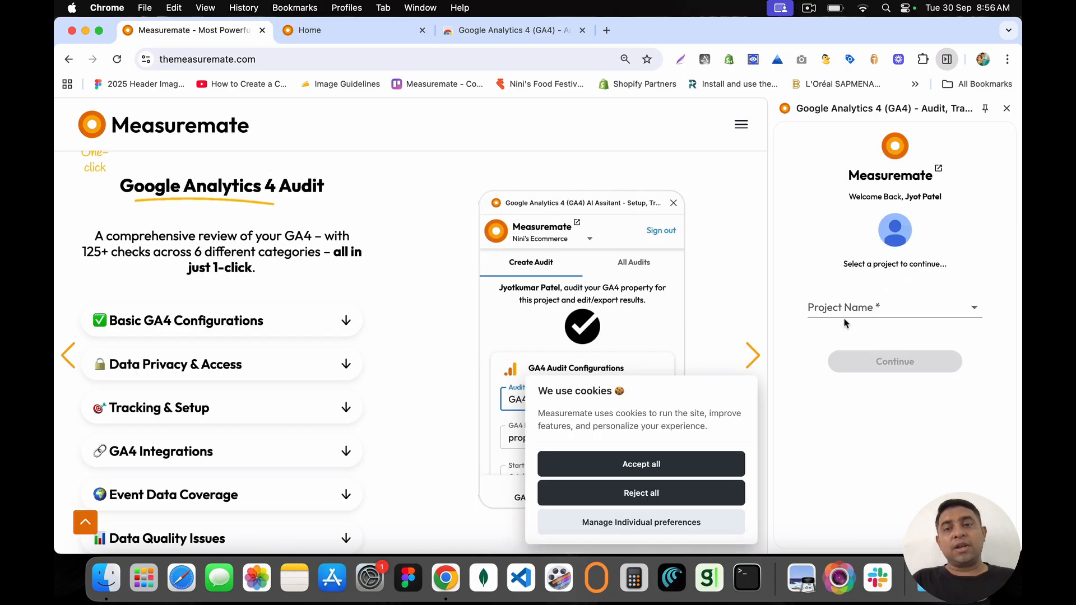
pyautogui.click(845, 311)
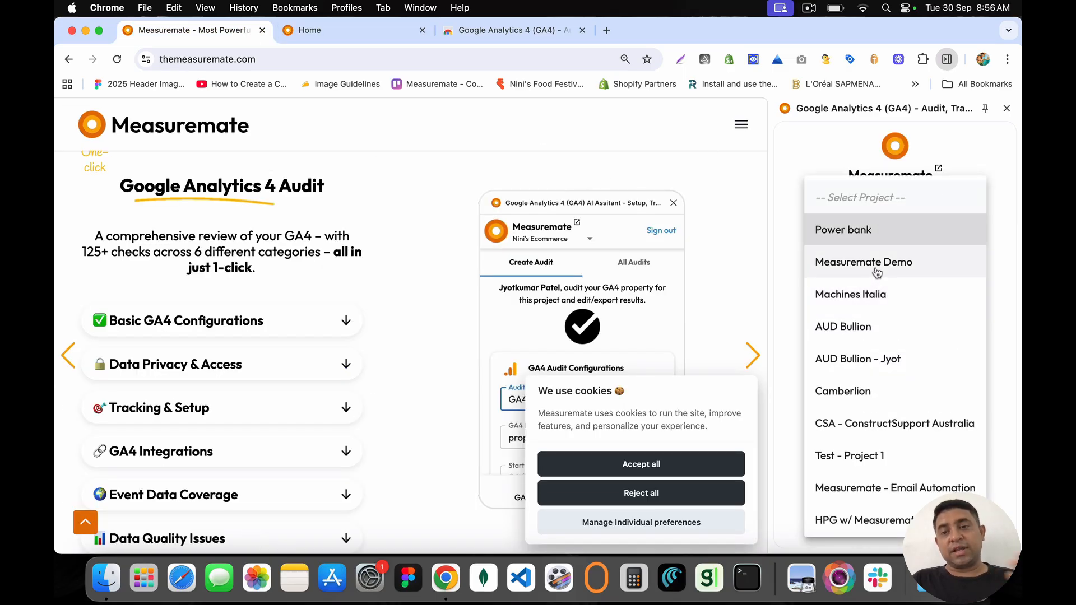
pyautogui.click(877, 273)
pyautogui.click(893, 361)
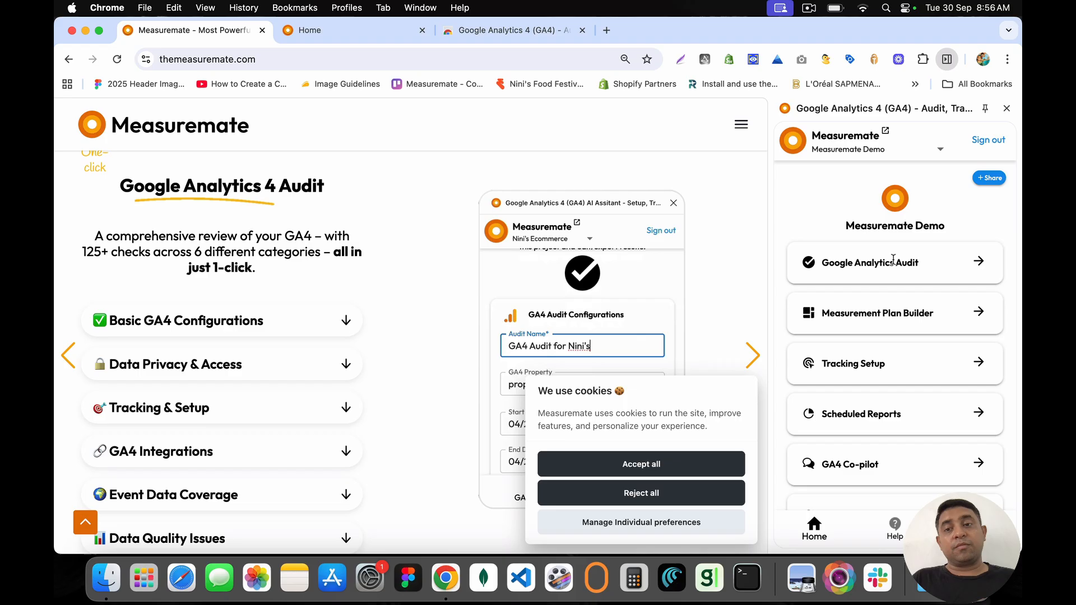
# Step: Browse the side panel's scheduled reports and GA4 to Chrome on-page analytics, then return to the app dashboard
pyautogui.scroll(-3, 905, 461)
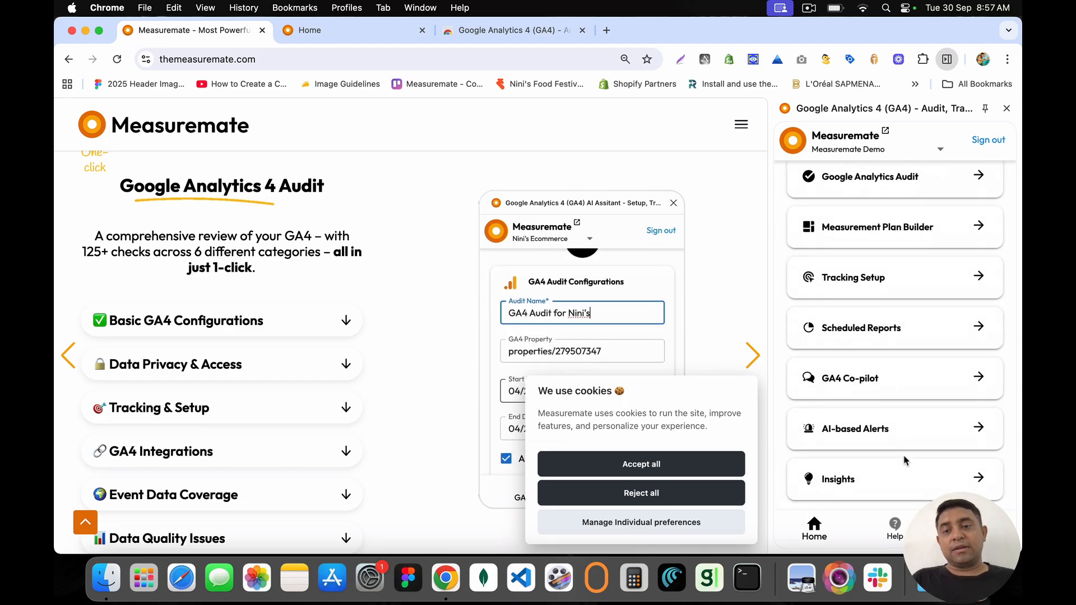
pyautogui.click(977, 328)
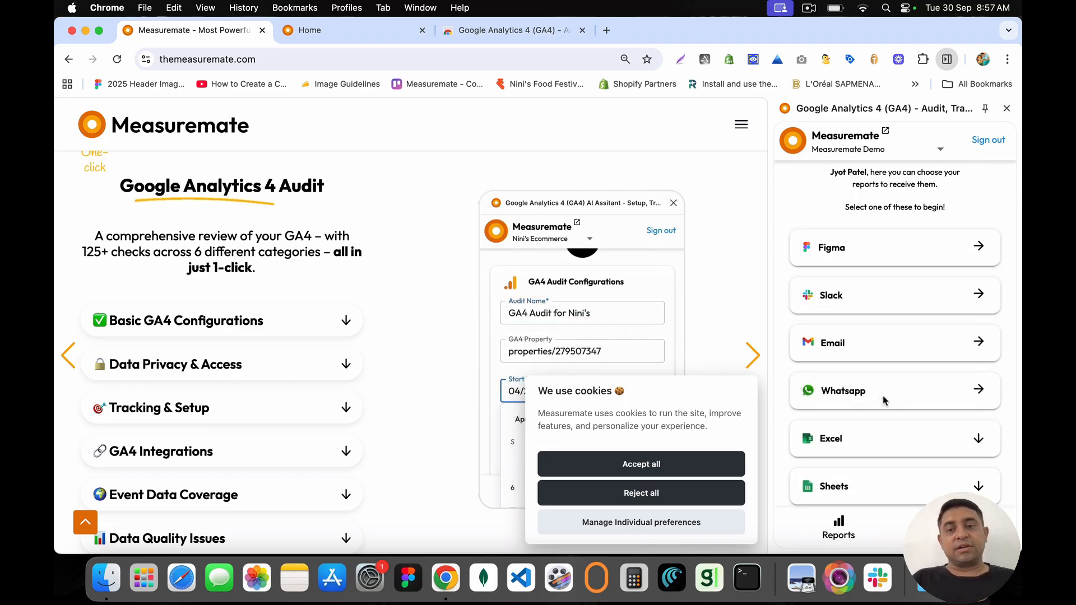
pyautogui.scroll(-2, 882, 401)
pyautogui.click(878, 479)
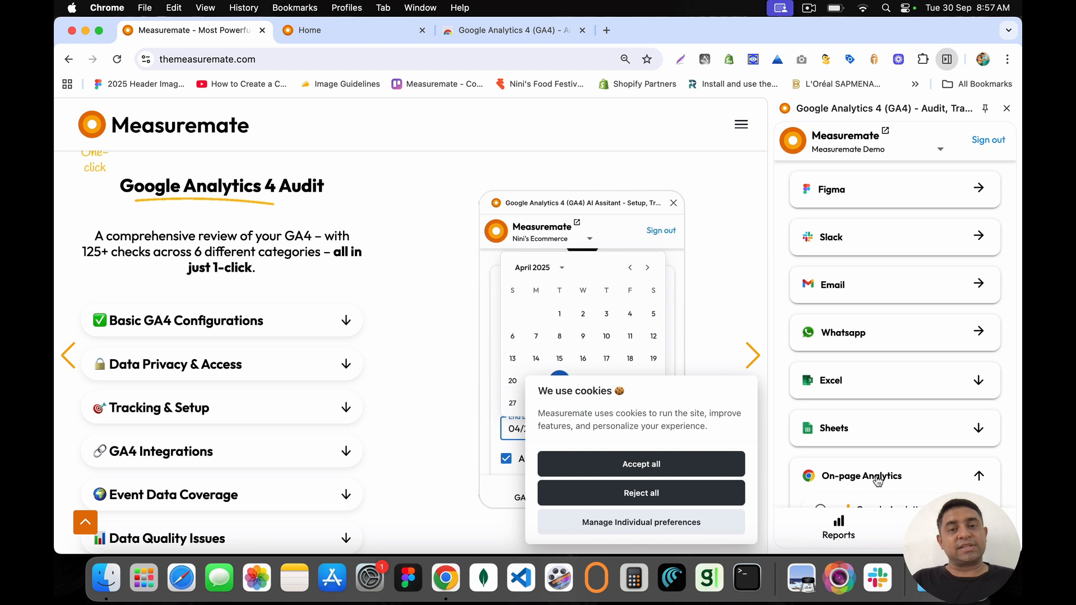
pyautogui.scroll(-2, 877, 481)
pyautogui.click(880, 511)
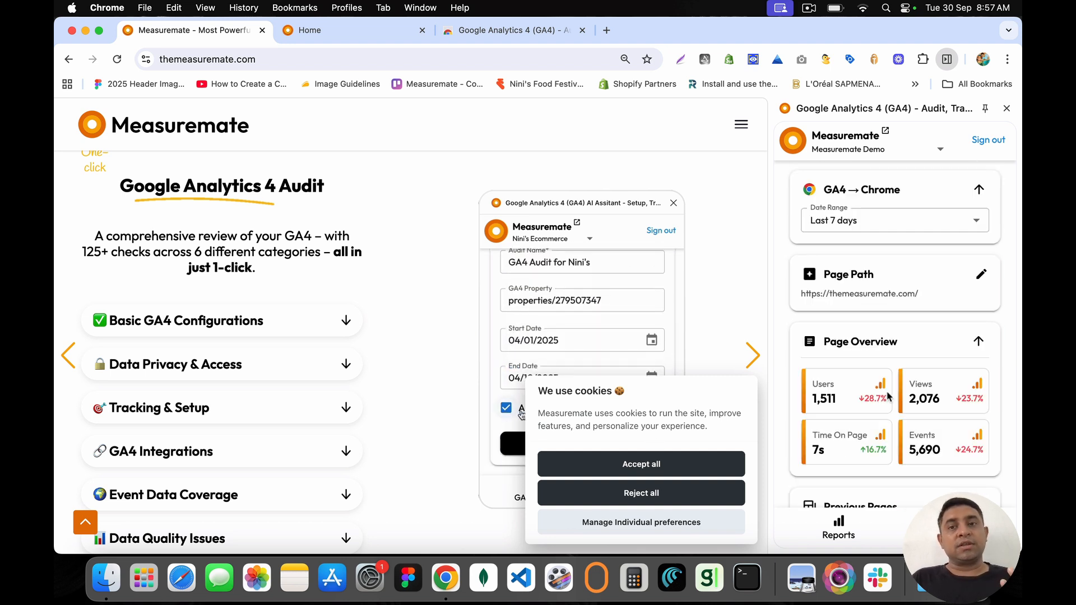
pyautogui.scroll(-6, 887, 395)
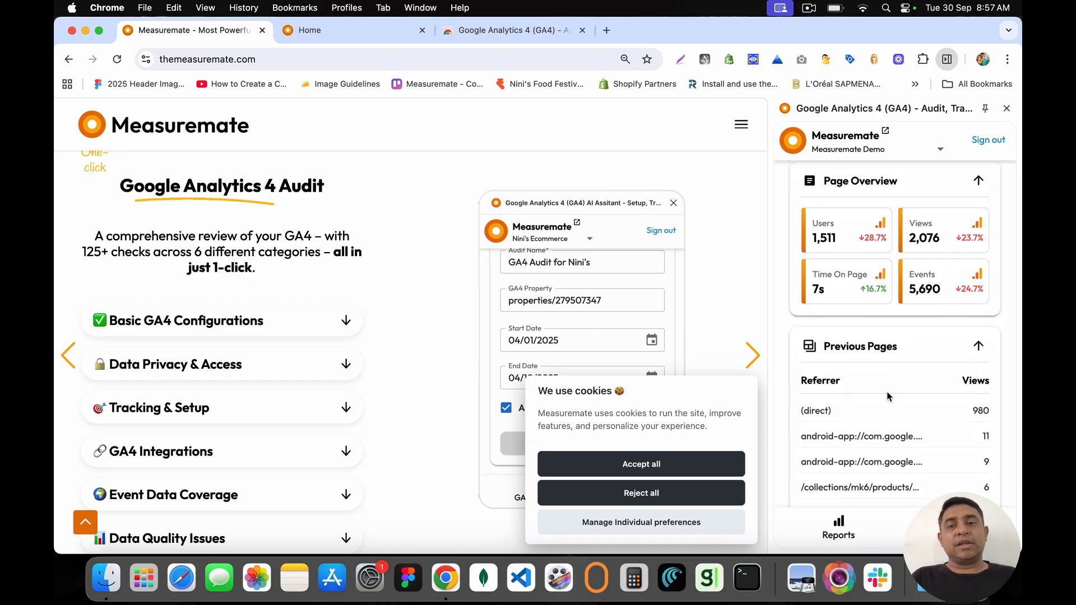
pyautogui.scroll(-9, 888, 395)
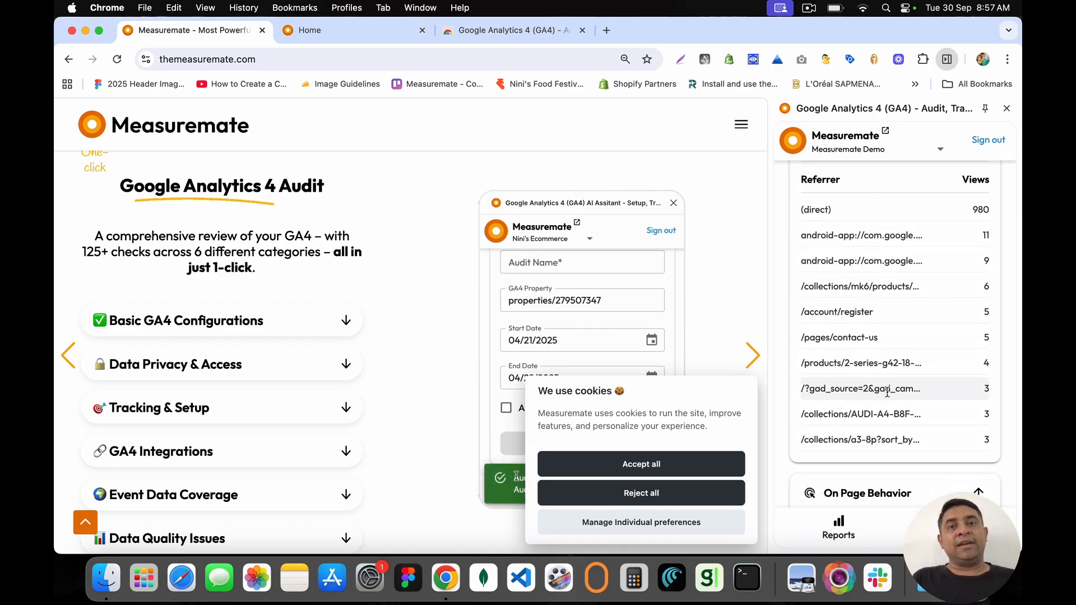
pyautogui.scroll(-20, 888, 394)
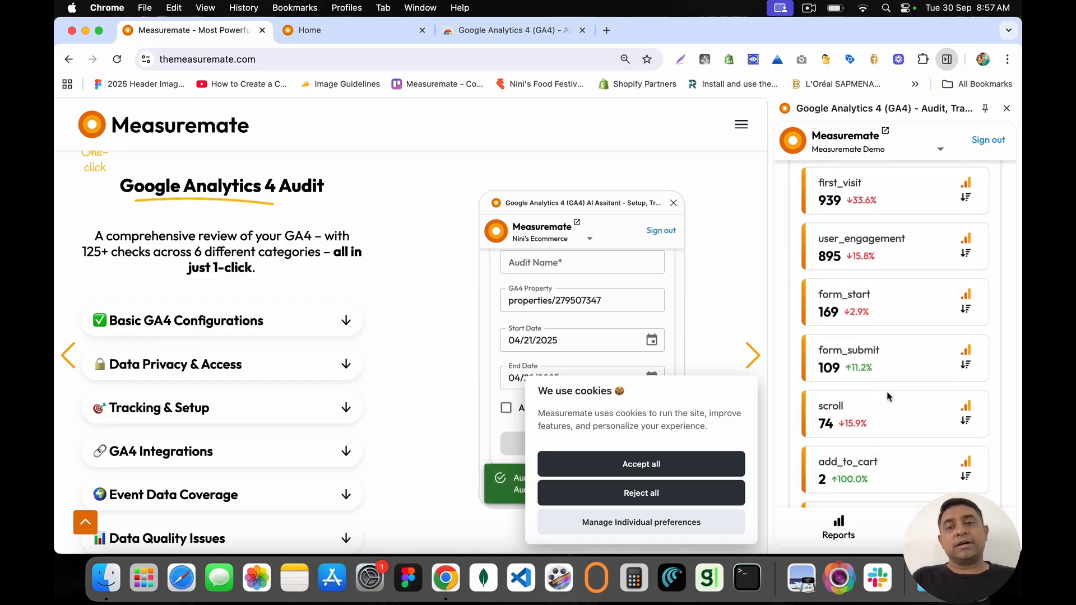
pyautogui.scroll(-20, 888, 396)
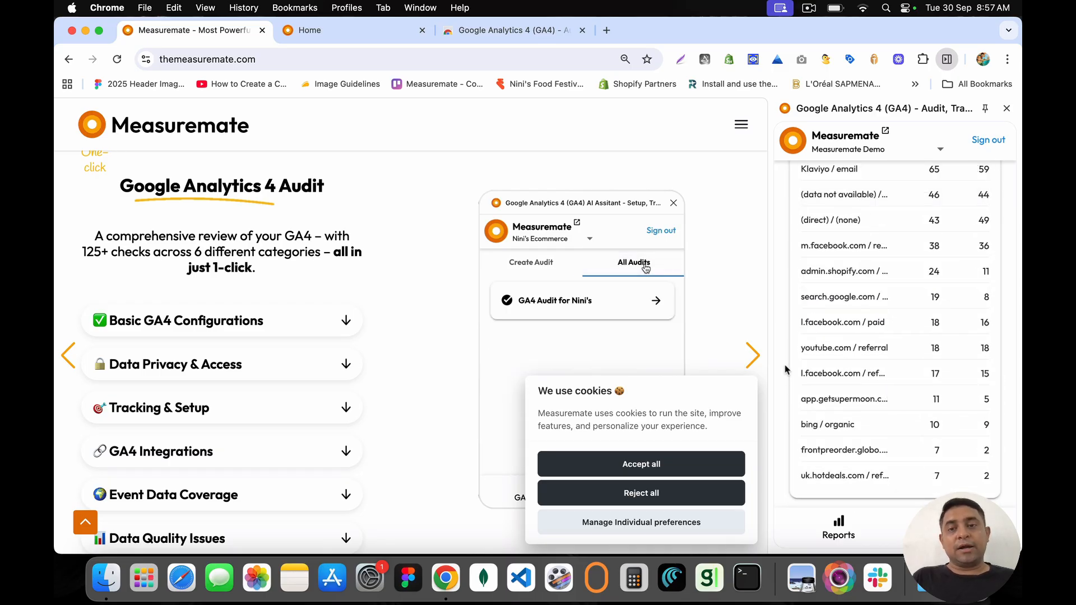
pyautogui.scroll(20, 861, 318)
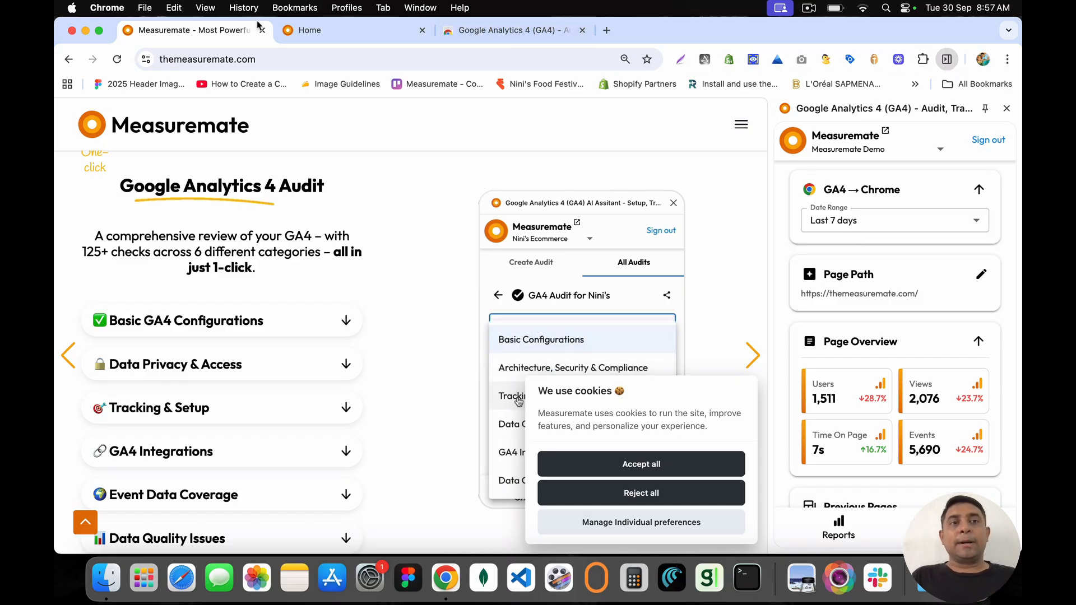
pyautogui.click(375, 32)
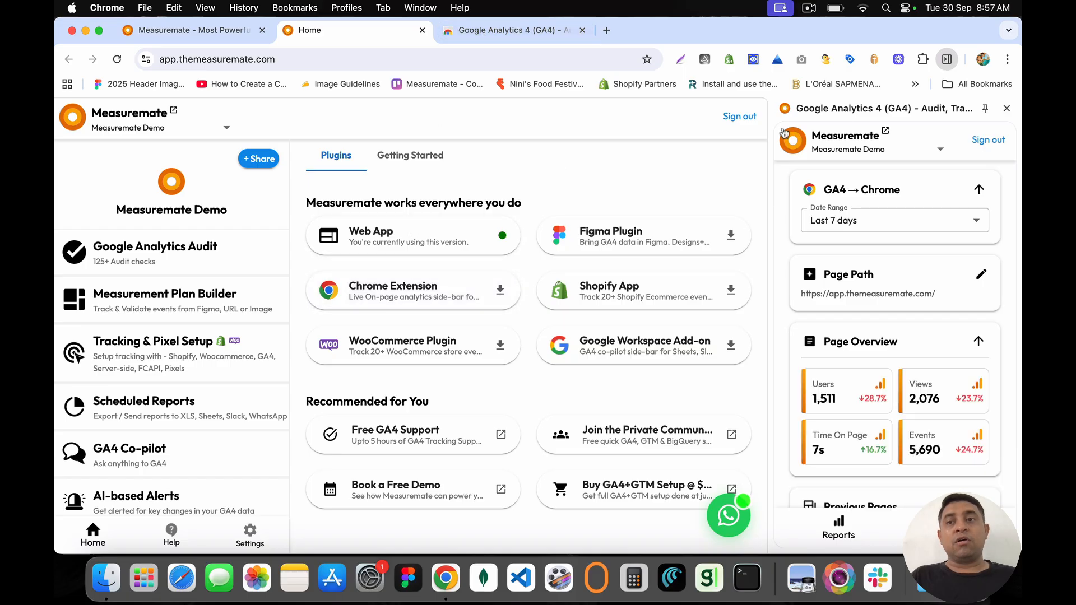
# Step: Close the analytics side panel, then preview and close the Figma Plugin and Shopify App listings
pyautogui.click(1006, 109)
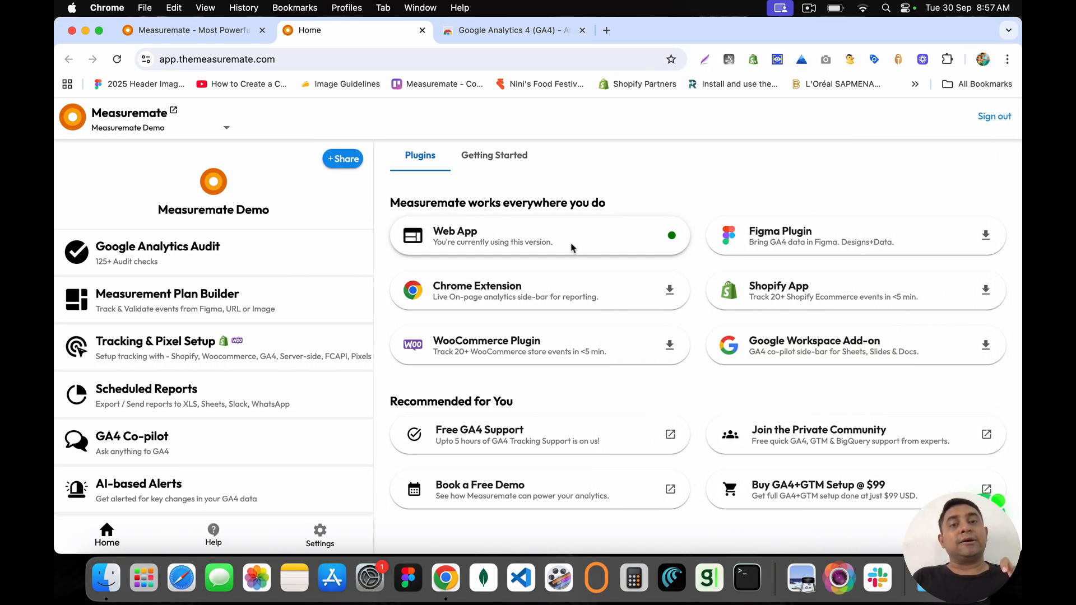
pyautogui.moveTo(526, 249); pyautogui.dragTo(432, 236)
pyautogui.click(431, 236)
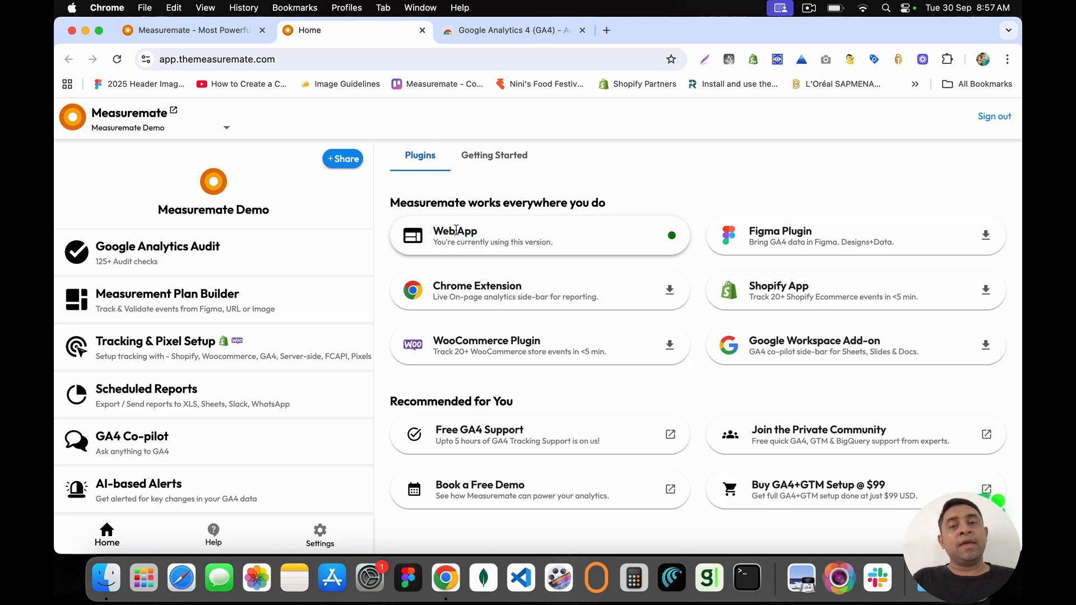
pyautogui.click(722, 233)
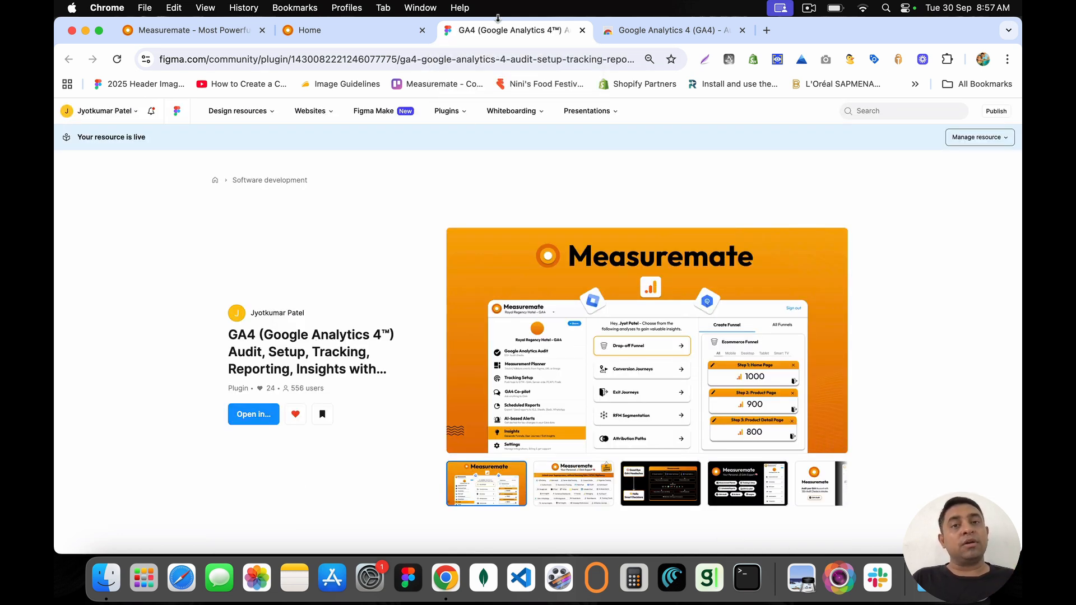
pyautogui.click(582, 31)
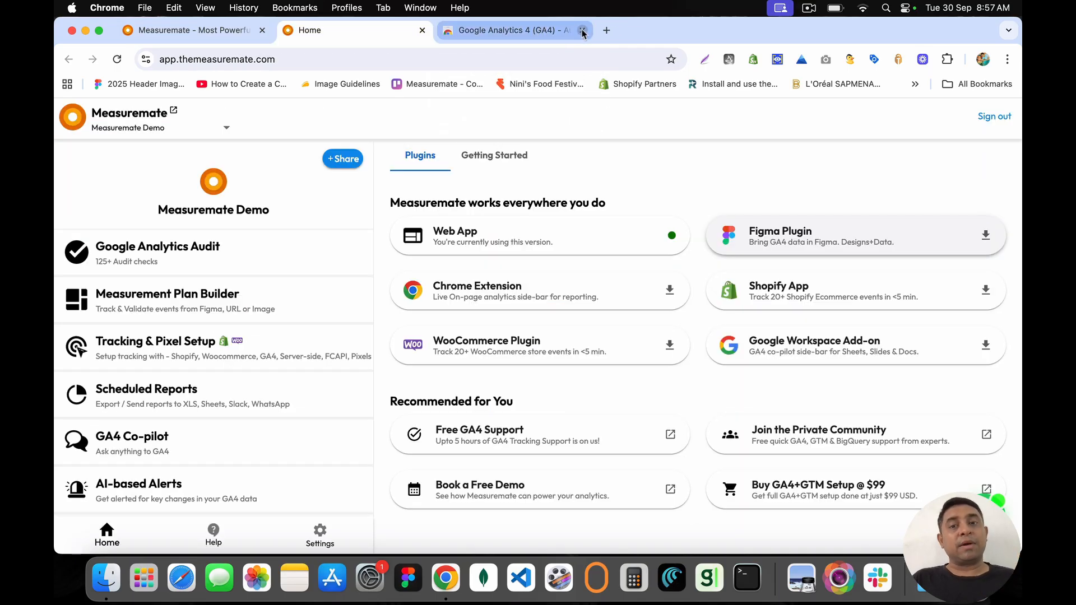
pyautogui.click(777, 295)
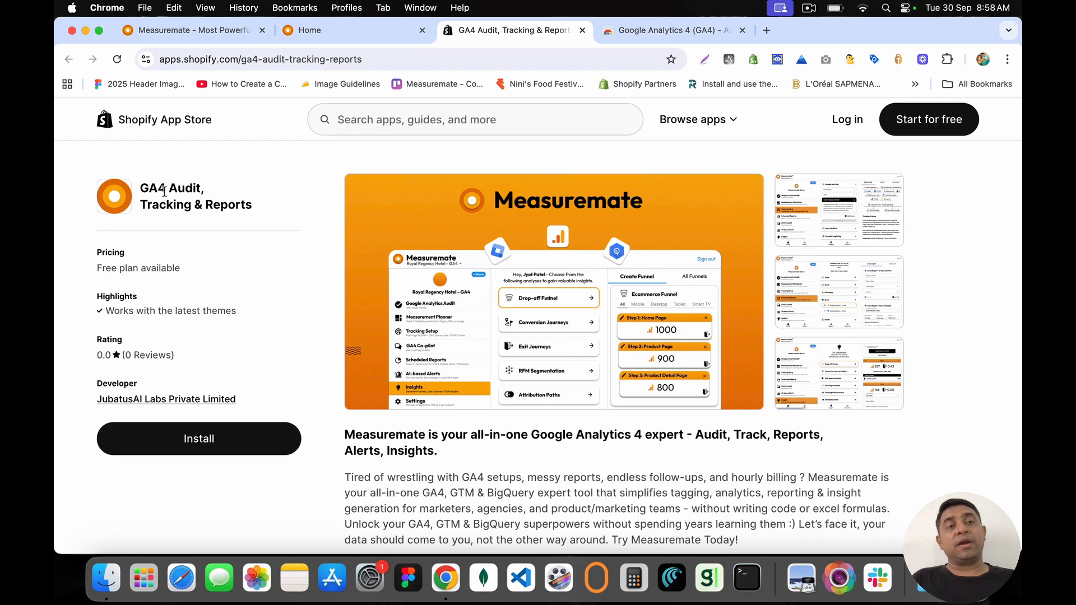
pyautogui.click(582, 31)
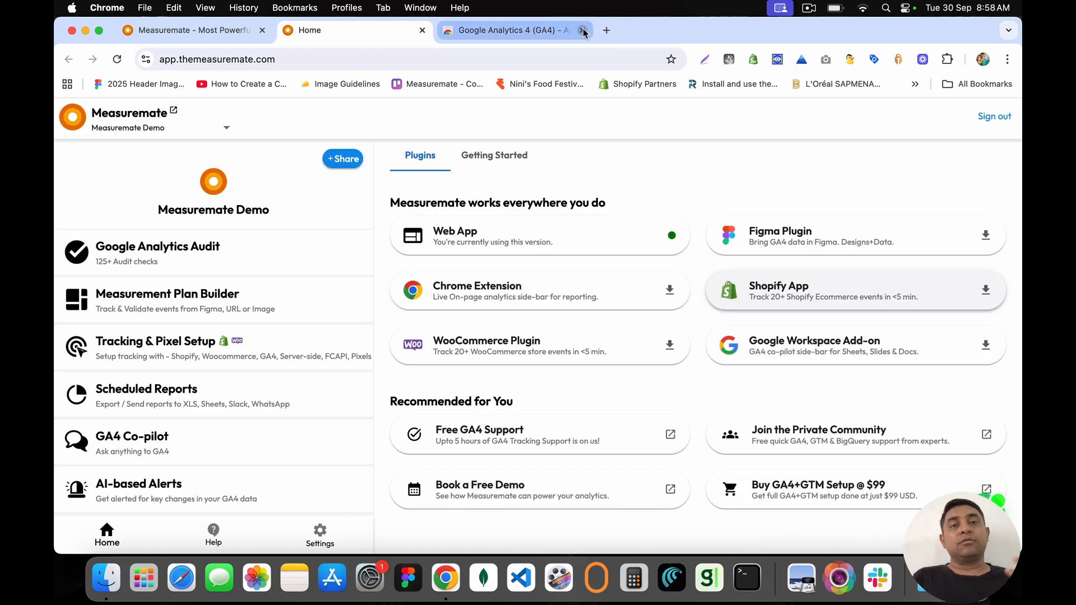
pyautogui.click(539, 351)
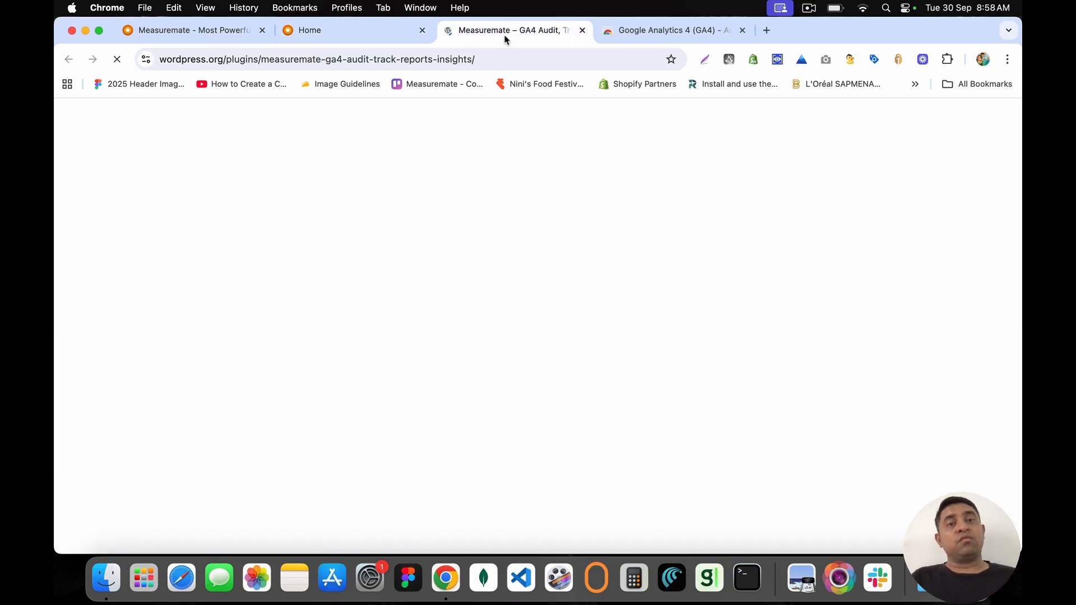
pyautogui.scroll(-2, 544, 430)
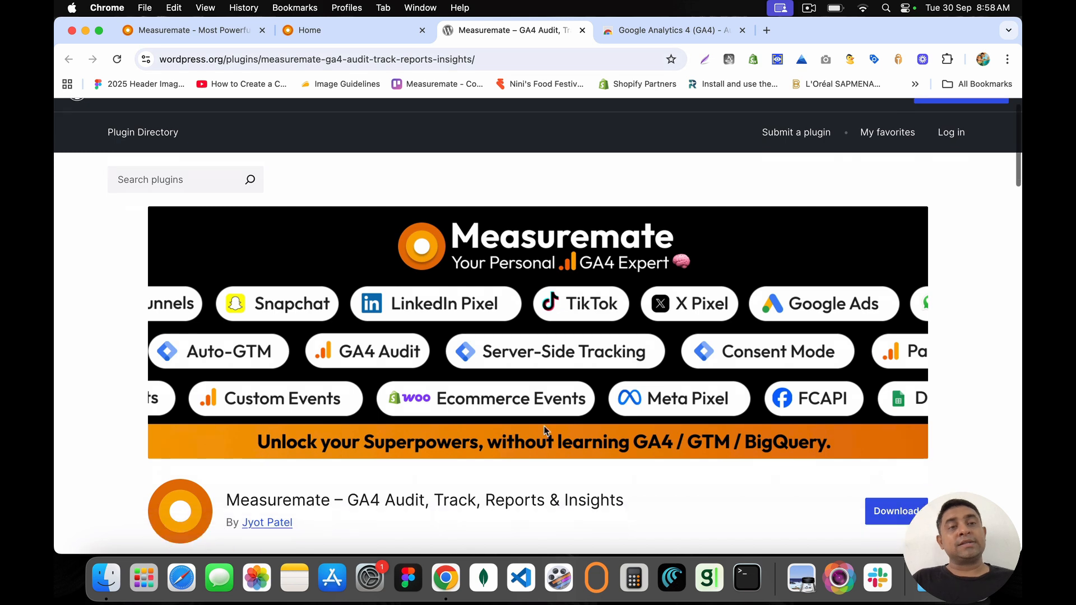
pyautogui.scroll(-5, 544, 430)
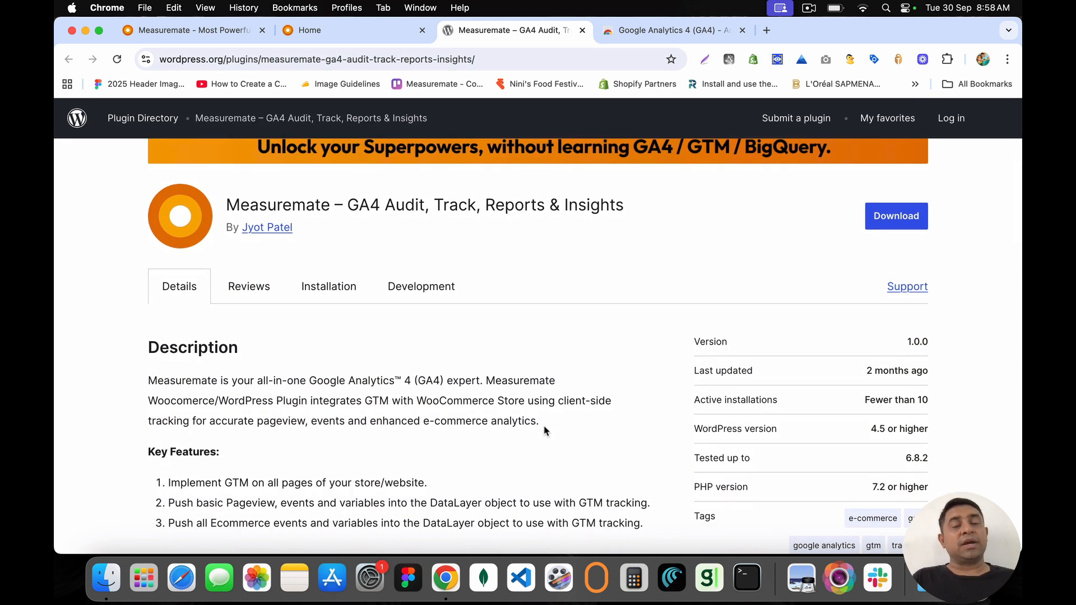
pyautogui.click(581, 32)
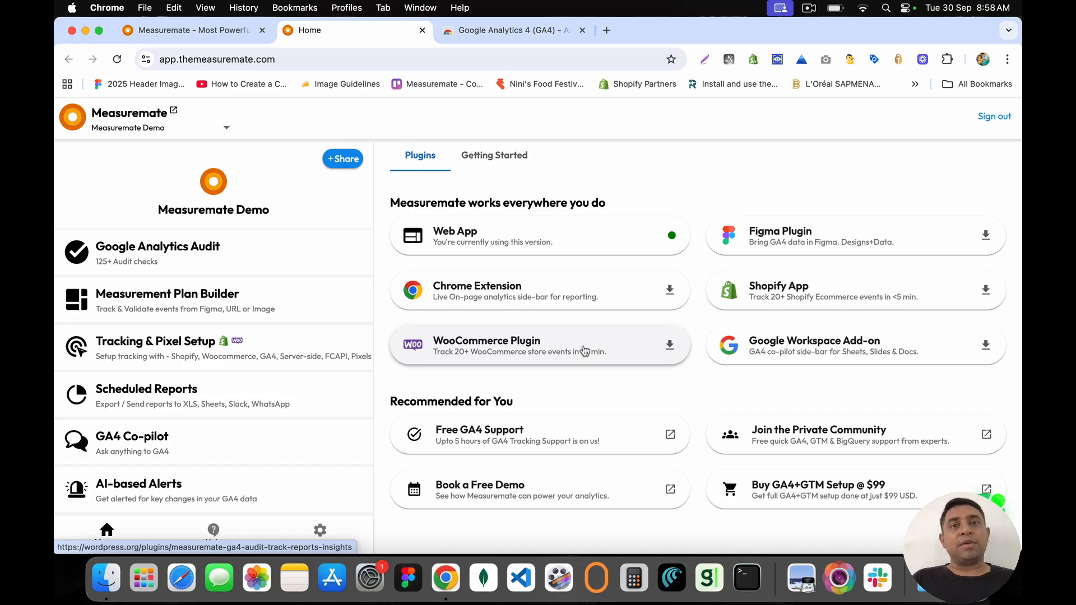
pyautogui.click(235, 349)
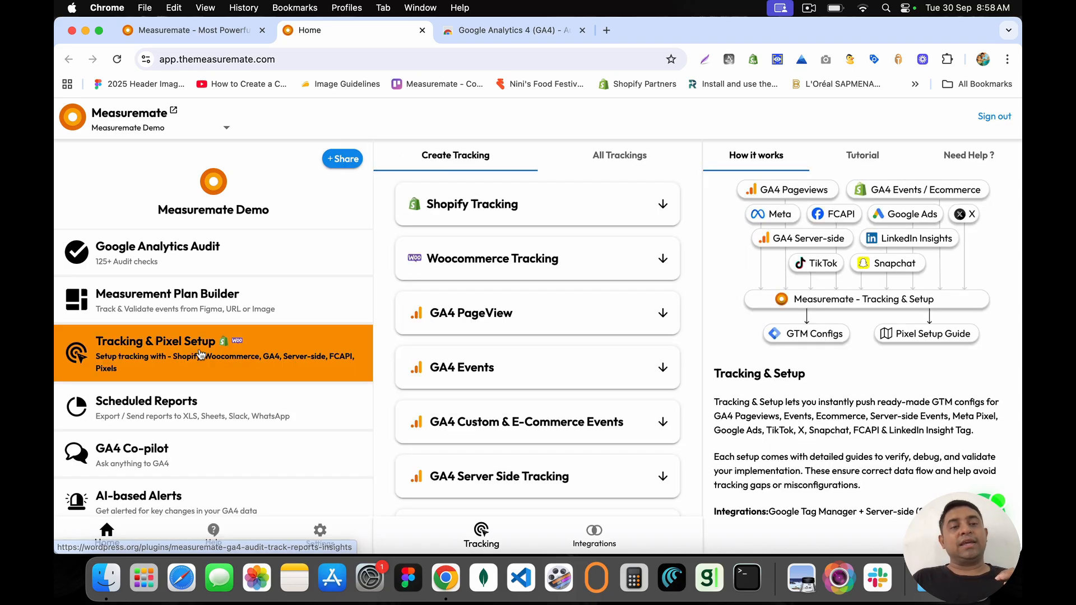
pyautogui.moveTo(427, 205); pyautogui.dragTo(538, 210)
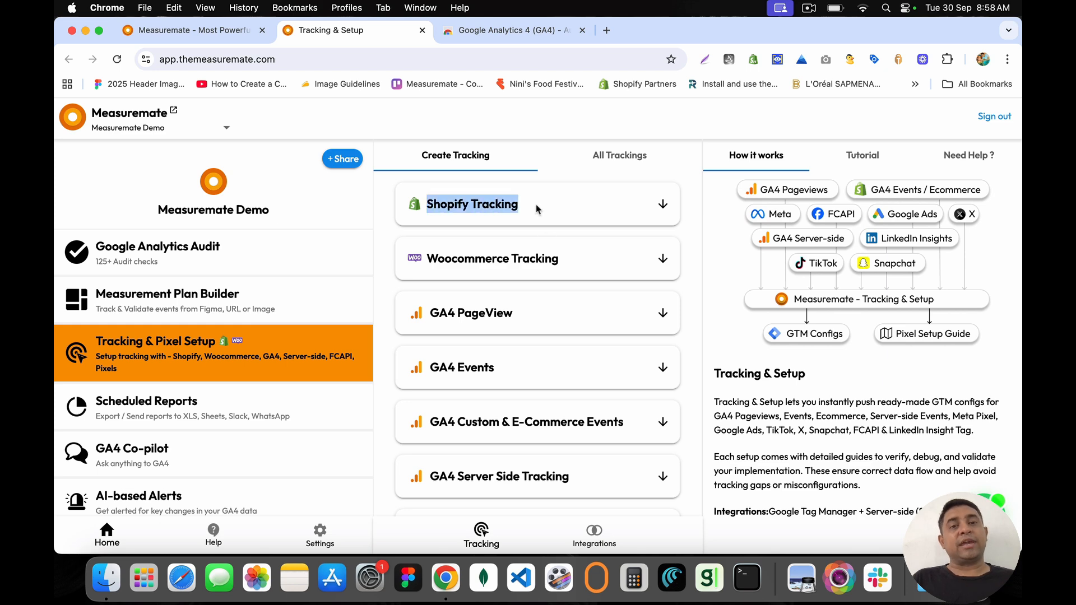
pyautogui.moveTo(563, 258); pyautogui.dragTo(426, 261)
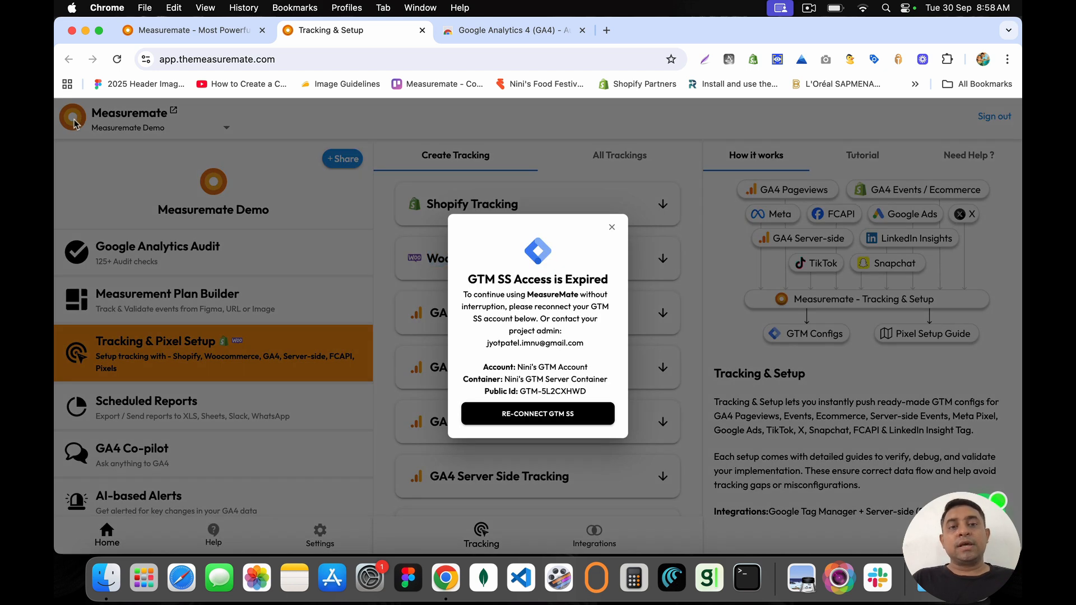
pyautogui.click(76, 123)
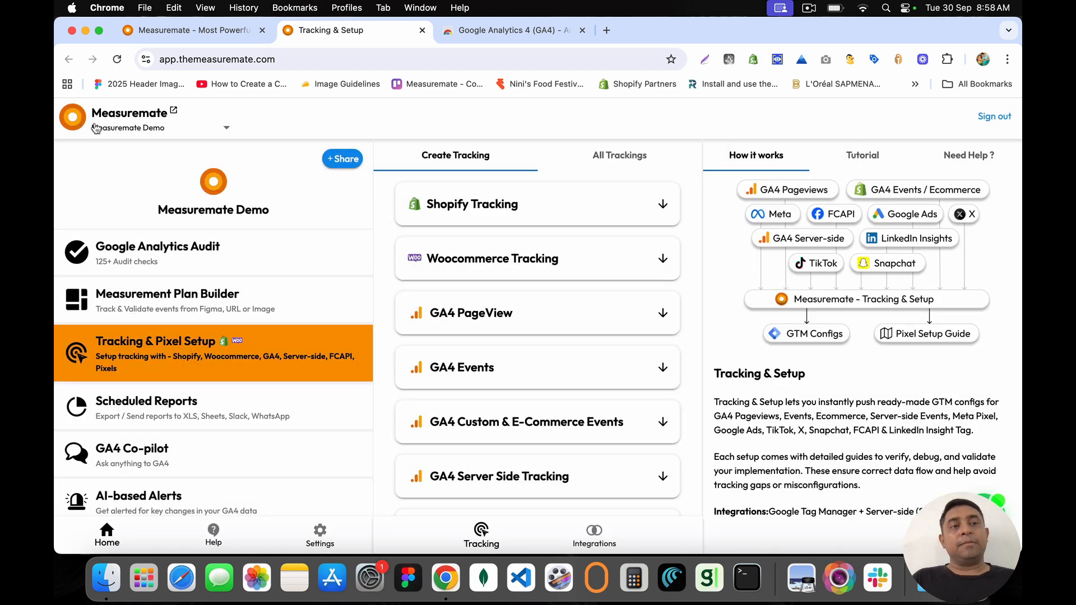
pyautogui.click(75, 119)
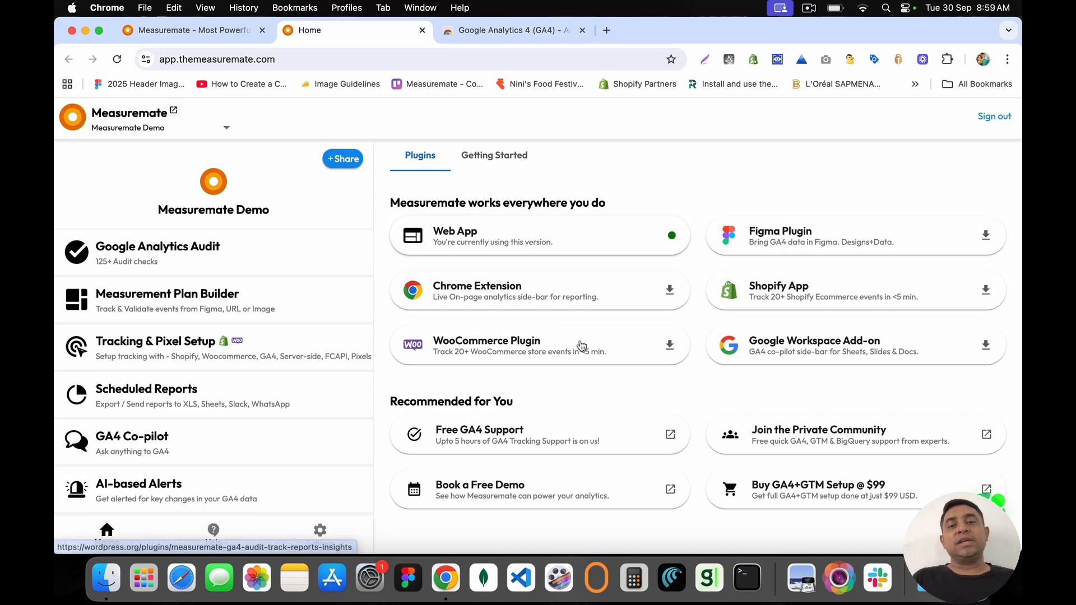
# Step: Open the Measuremate GA4 Google Workspace Marketplace listing, then return to the app dashboard
pyautogui.click(778, 349)
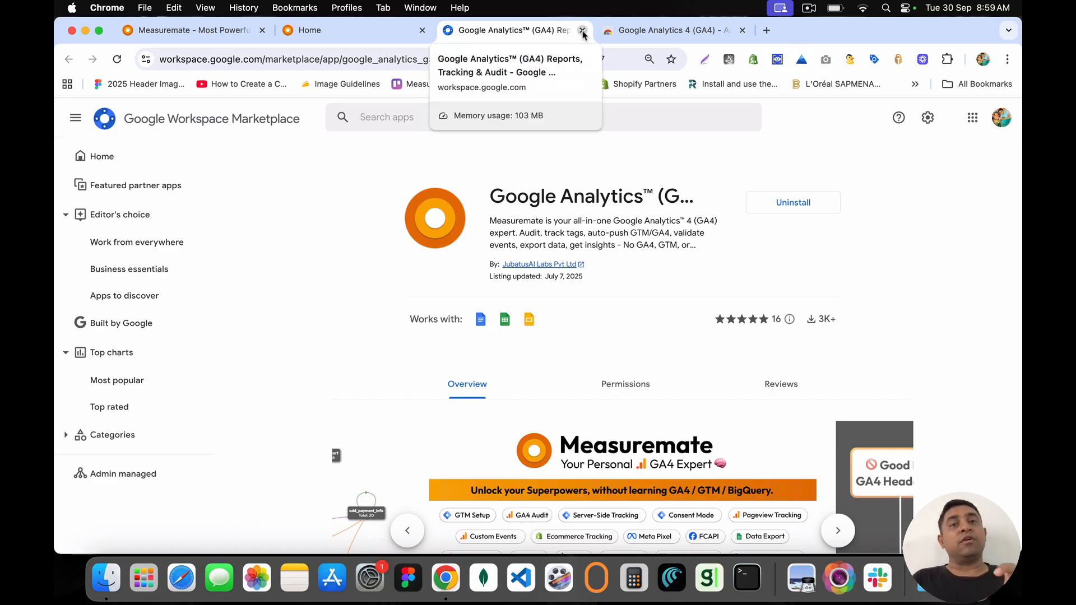
pyautogui.click(398, 35)
# Step: Open GA4 Co-pilot, close the Marketplace and extension store tabs, and return Home
pyautogui.click(150, 438)
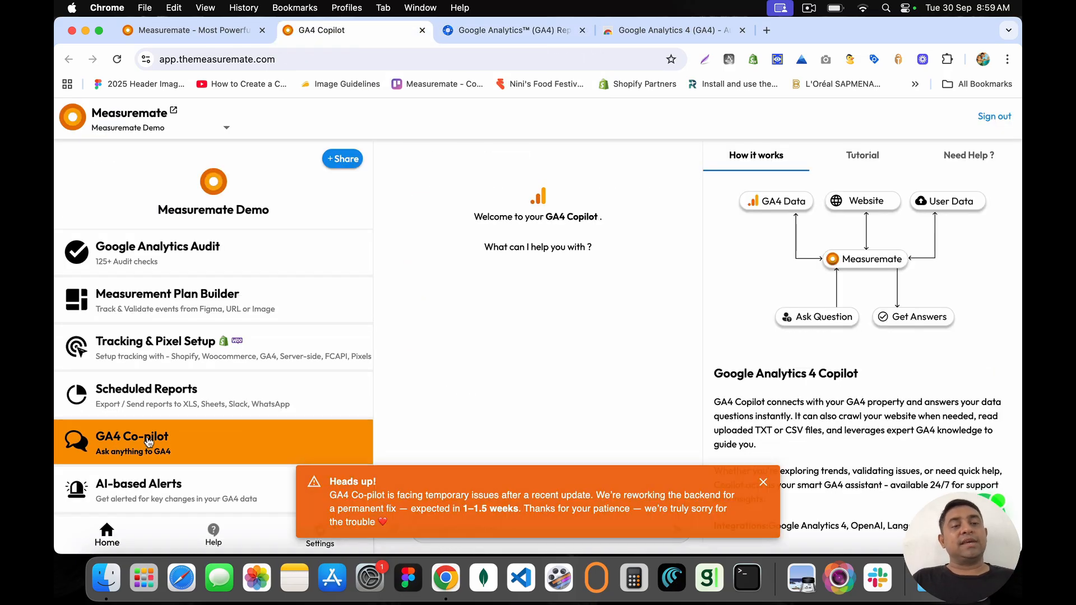
pyautogui.click(763, 483)
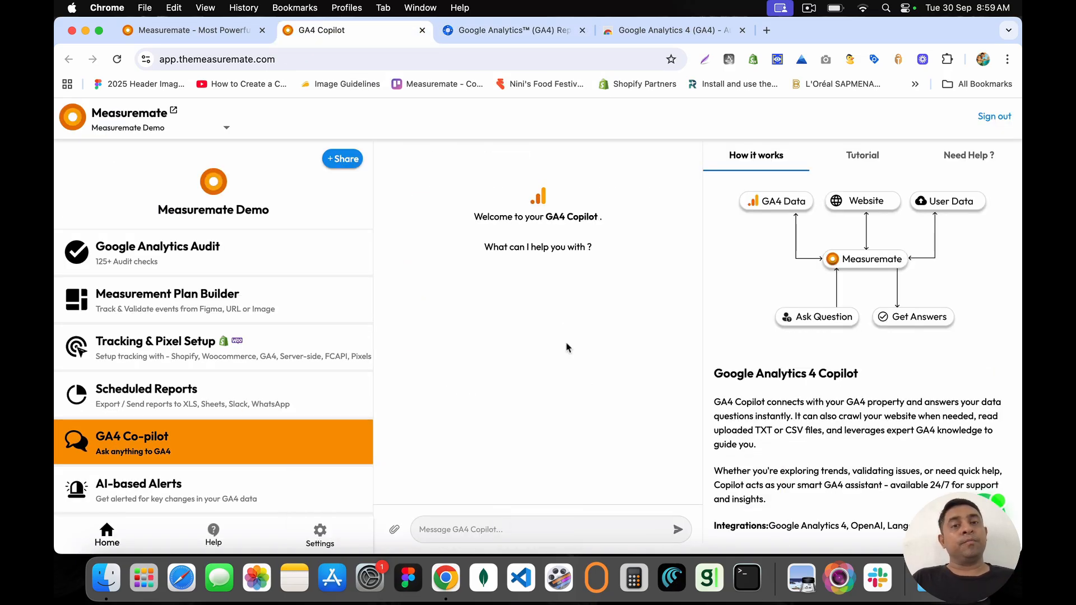
pyautogui.click(516, 30)
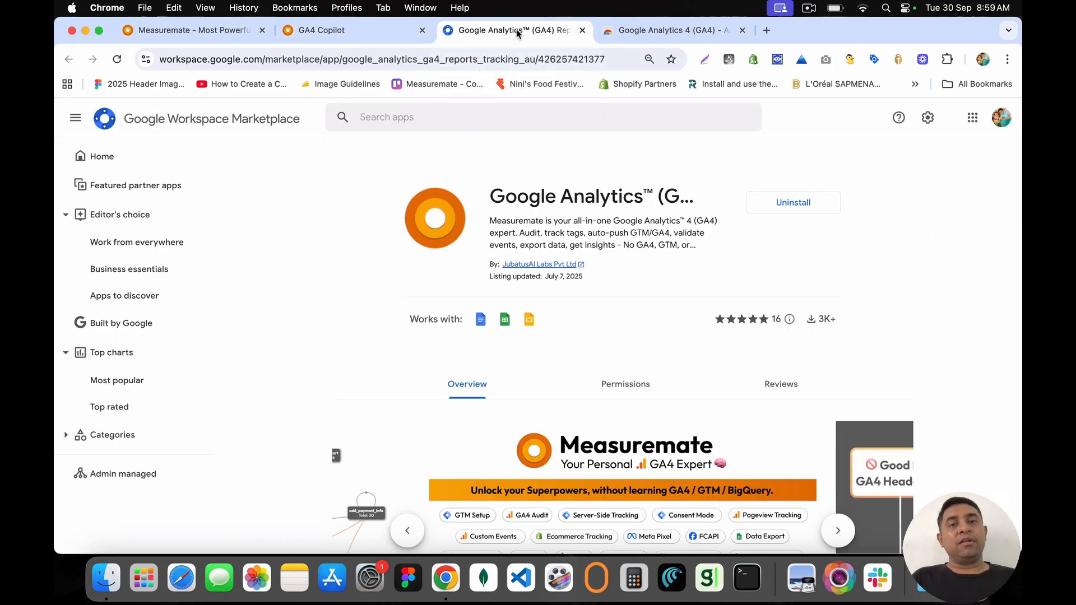
pyautogui.click(582, 30)
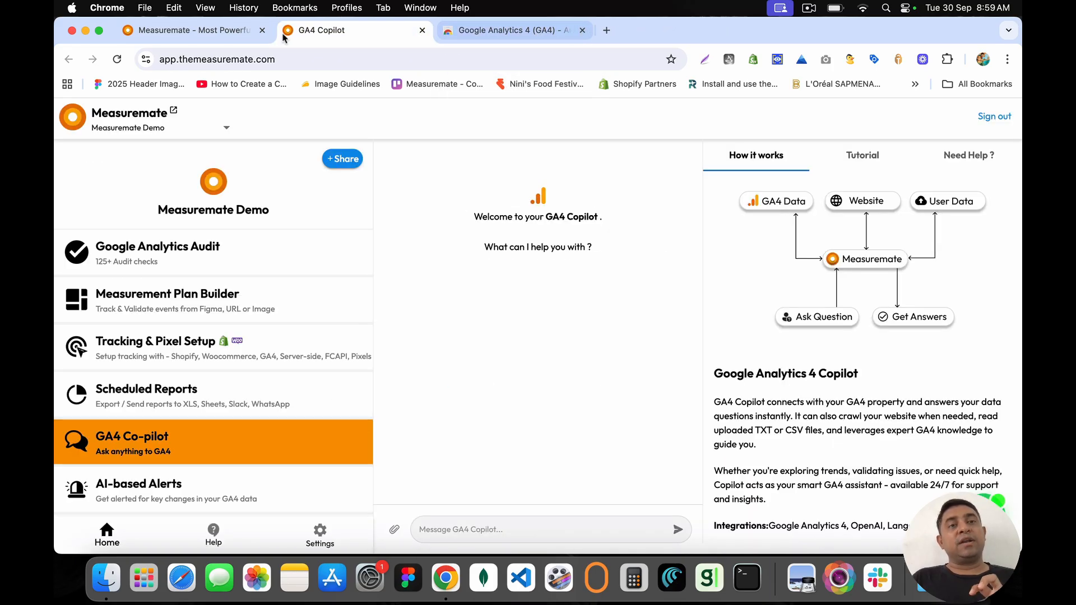
pyautogui.click(221, 24)
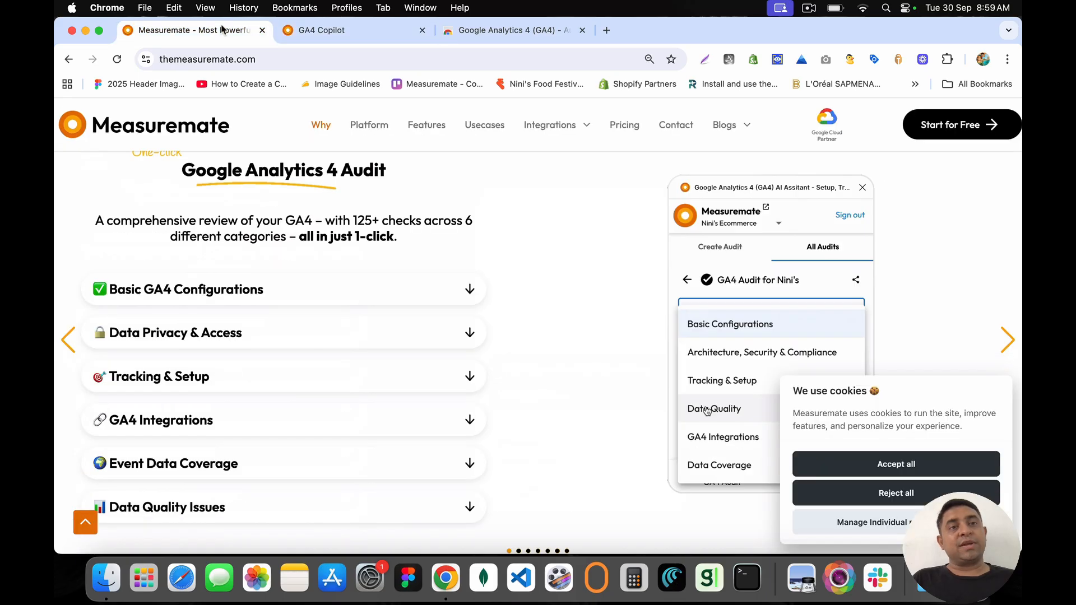
pyautogui.click(392, 30)
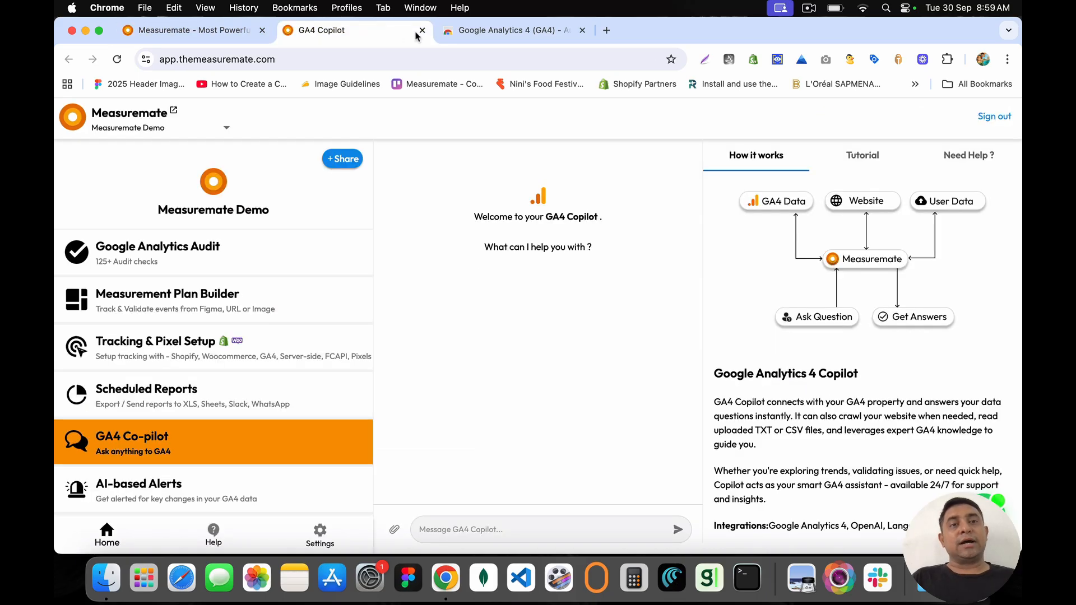
pyautogui.click(534, 38)
pyautogui.click(582, 30)
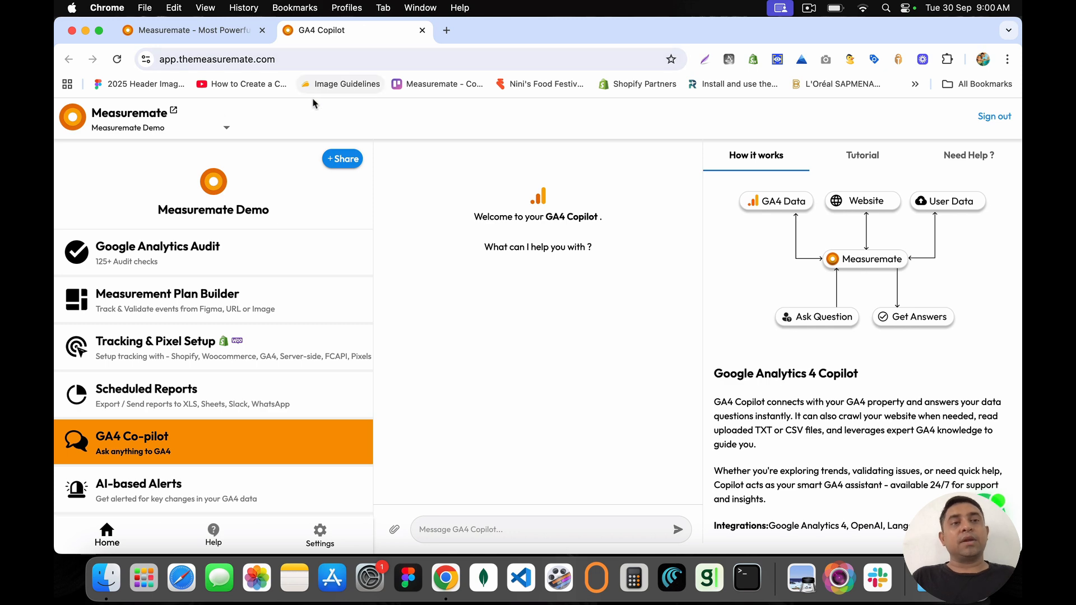
pyautogui.click(71, 126)
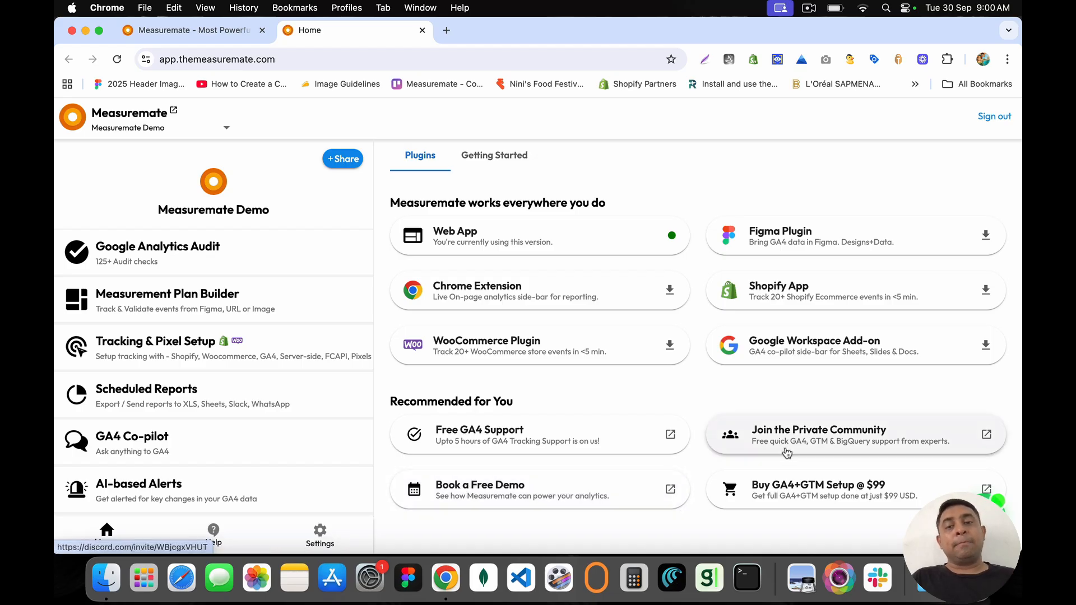
pyautogui.click(823, 443)
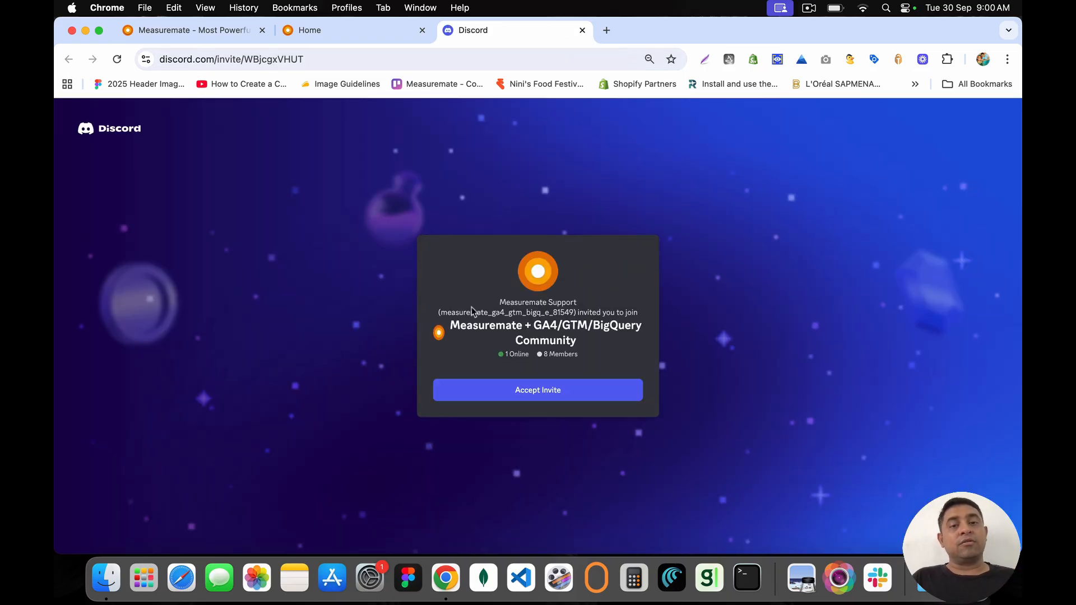
pyautogui.click(582, 30)
pyautogui.click(445, 32)
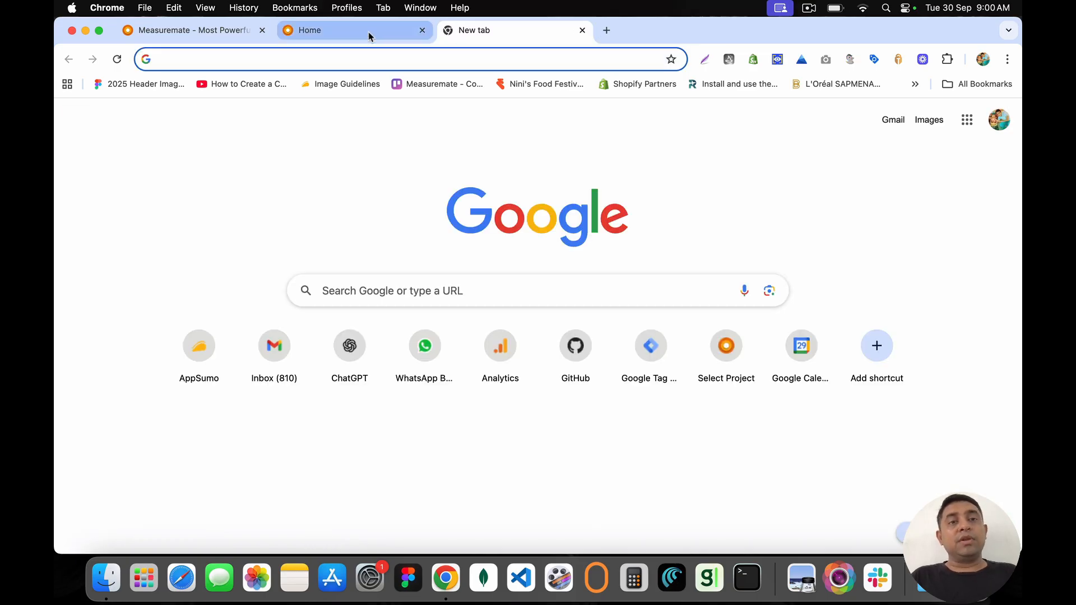
pyautogui.click(449, 60)
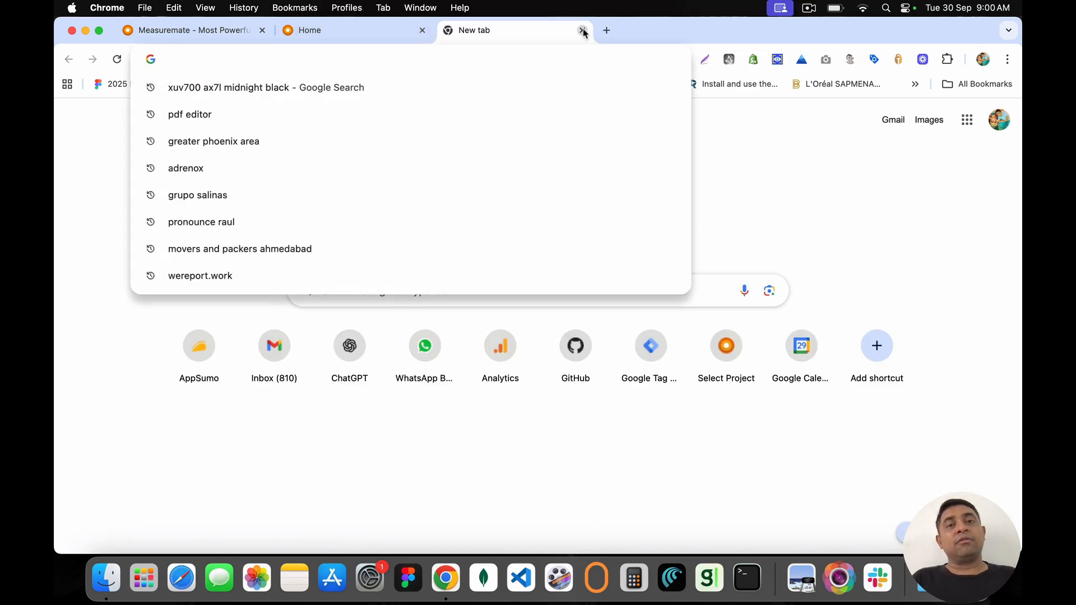
pyautogui.click(582, 31)
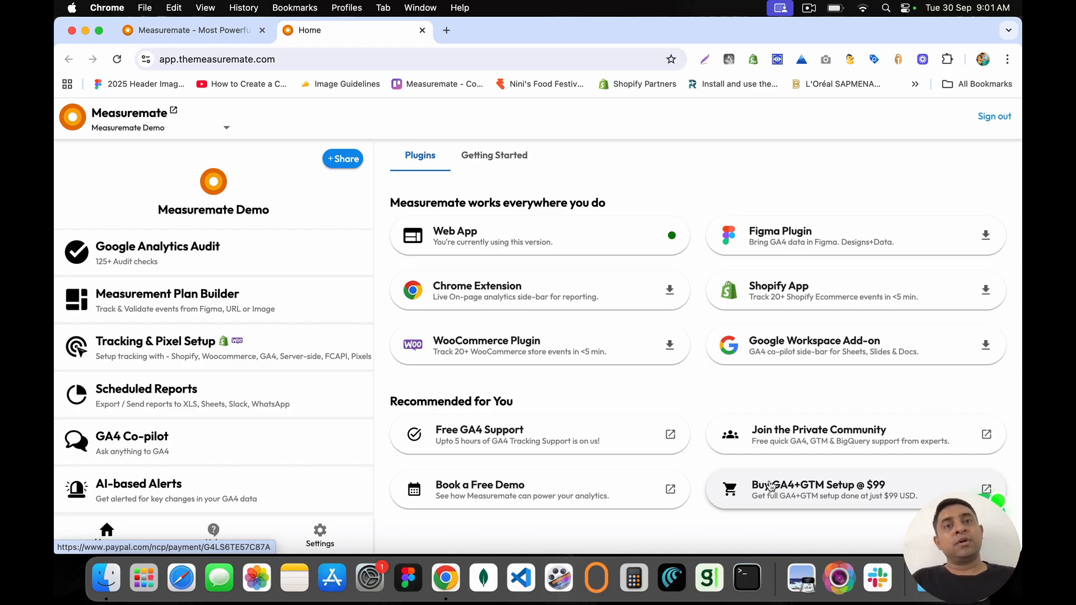
pyautogui.click(797, 491)
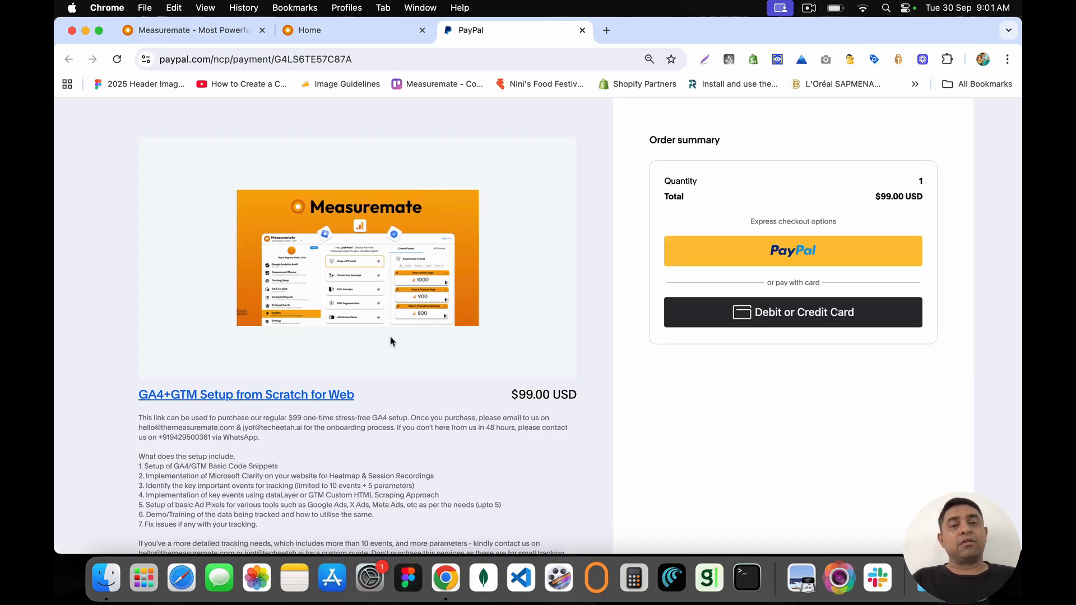
pyautogui.moveTo(126, 412); pyautogui.dragTo(258, 525)
pyautogui.scroll(-5, 263, 527)
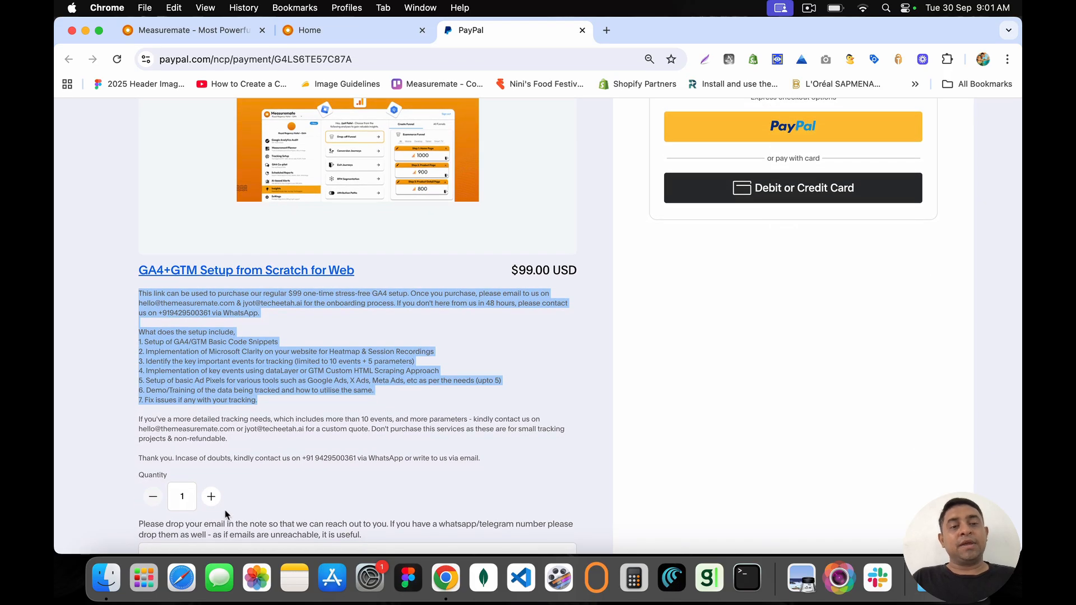
pyautogui.scroll(5, 345, 387)
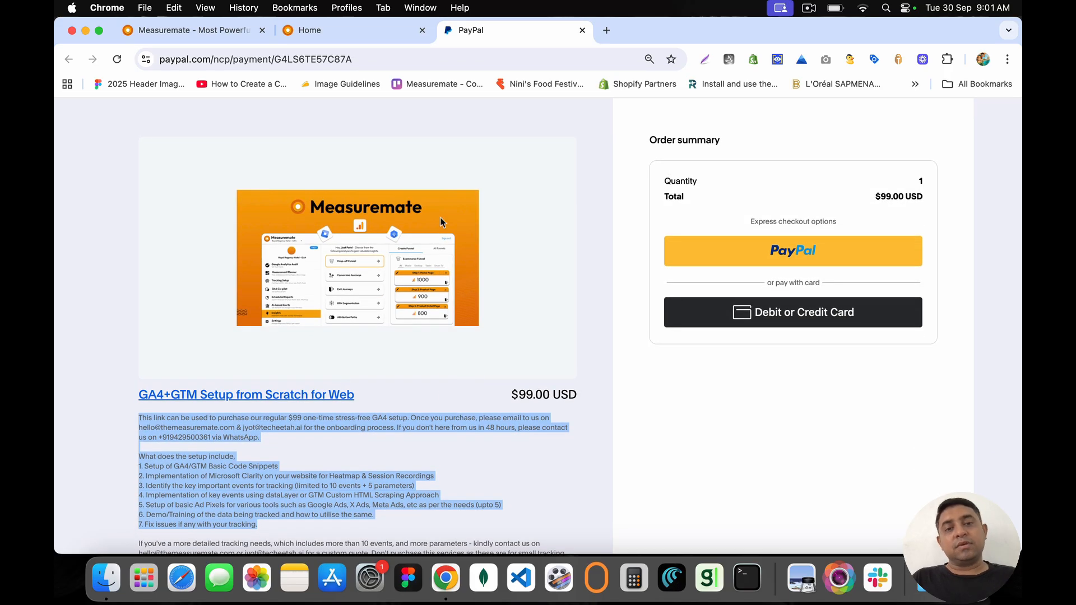
pyautogui.click(582, 31)
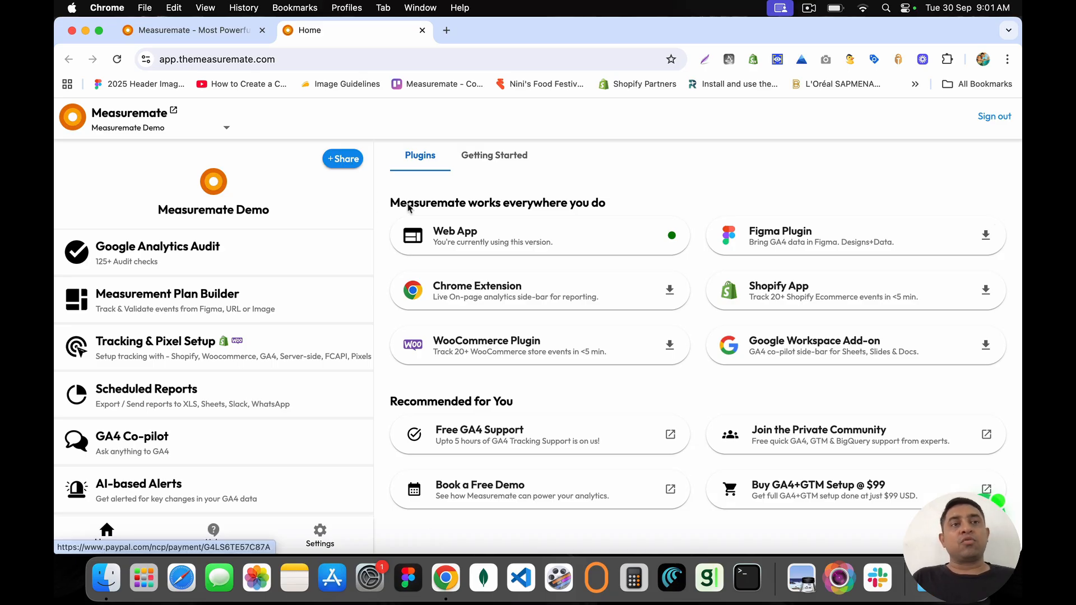
pyautogui.click(125, 128)
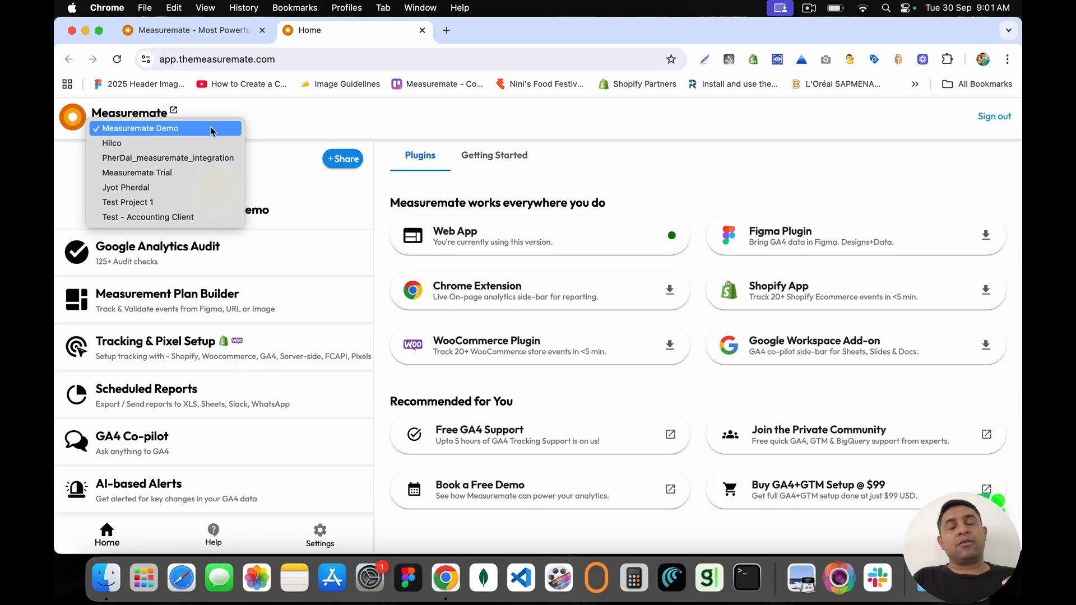
pyautogui.click(270, 124)
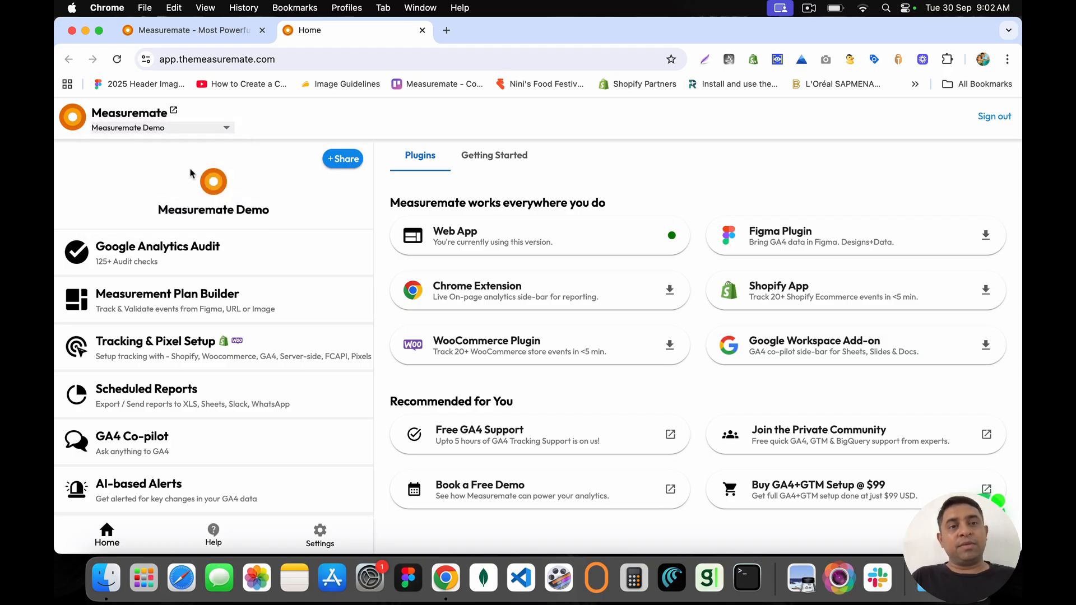
pyautogui.click(343, 161)
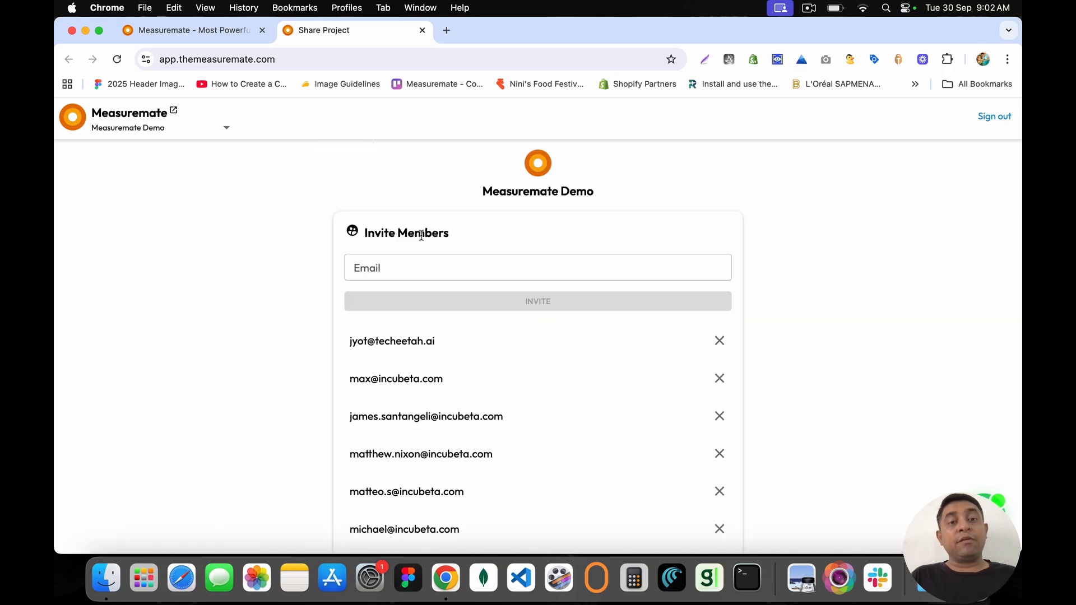
pyautogui.click(396, 267)
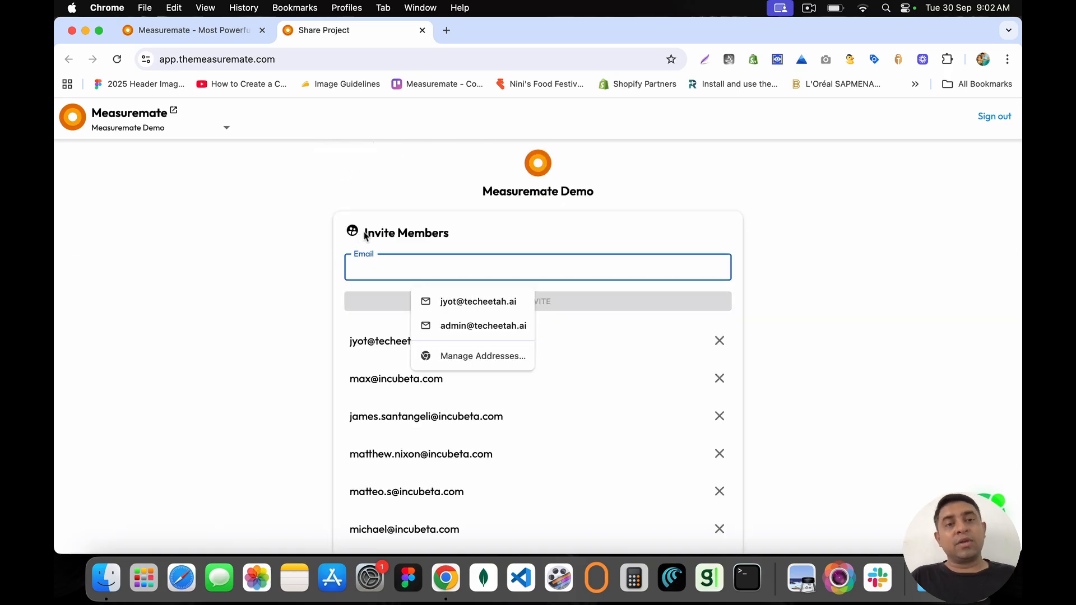
pyautogui.moveTo(361, 235); pyautogui.dragTo(454, 243)
pyautogui.click(469, 245)
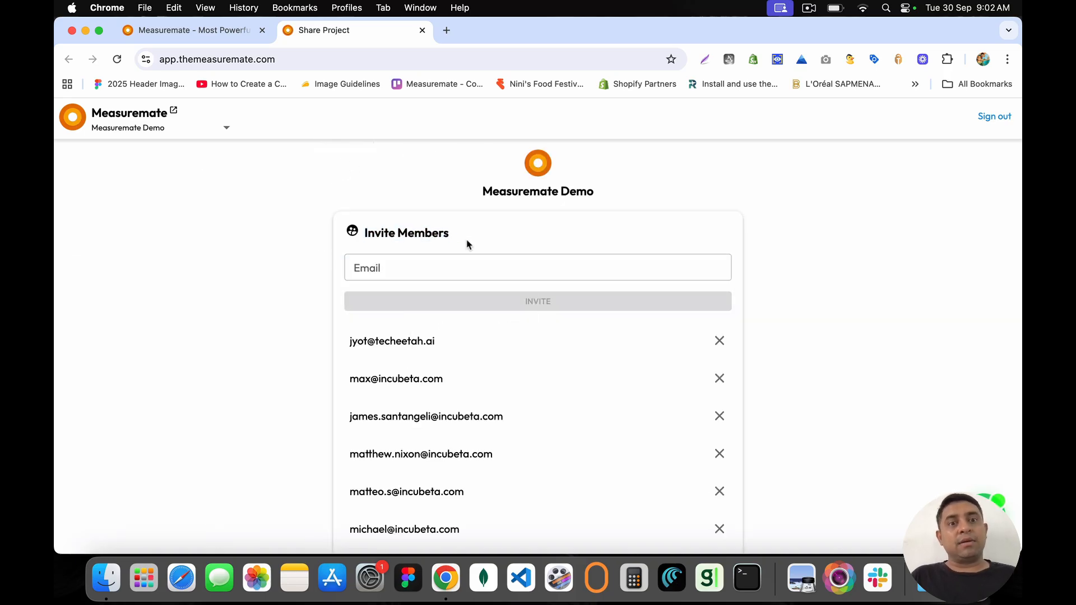
pyautogui.scroll(-1, 385, 419)
pyautogui.scroll(1, 388, 424)
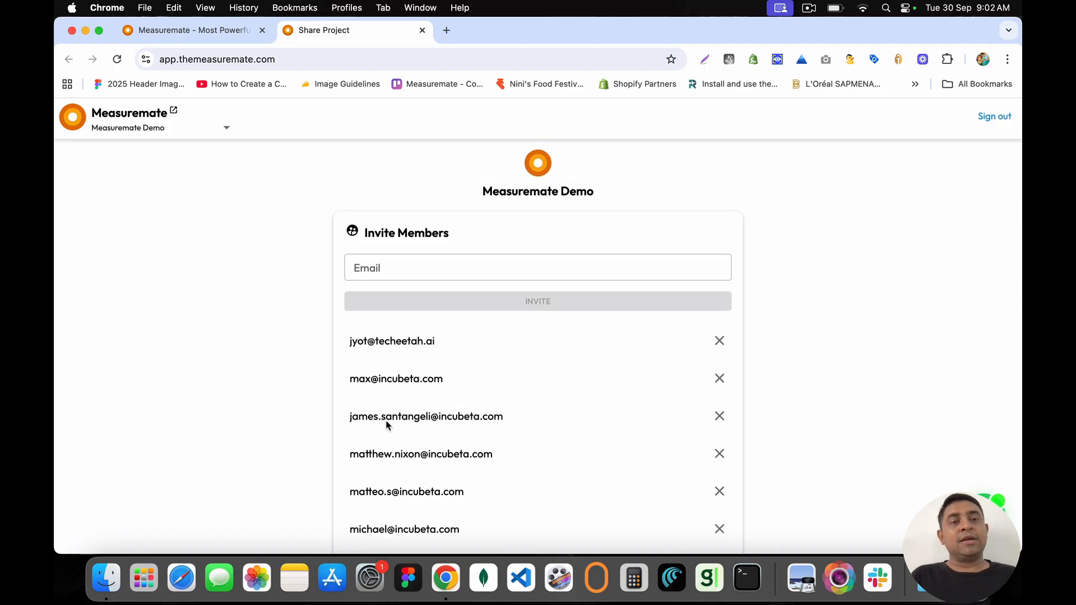
pyautogui.click(77, 120)
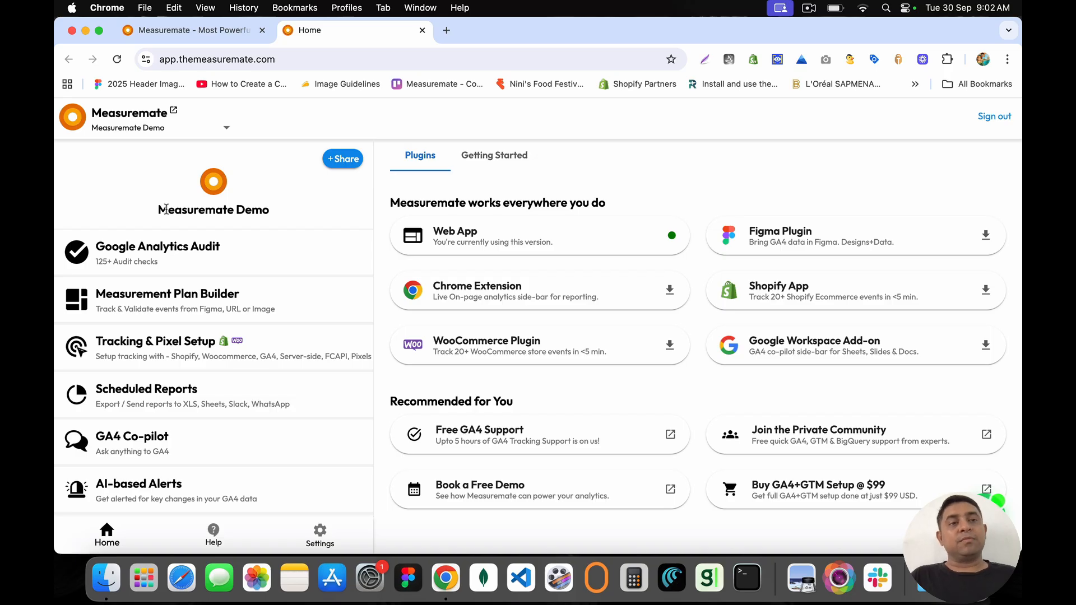
pyautogui.moveTo(157, 209); pyautogui.dragTo(286, 216)
pyautogui.click(286, 217)
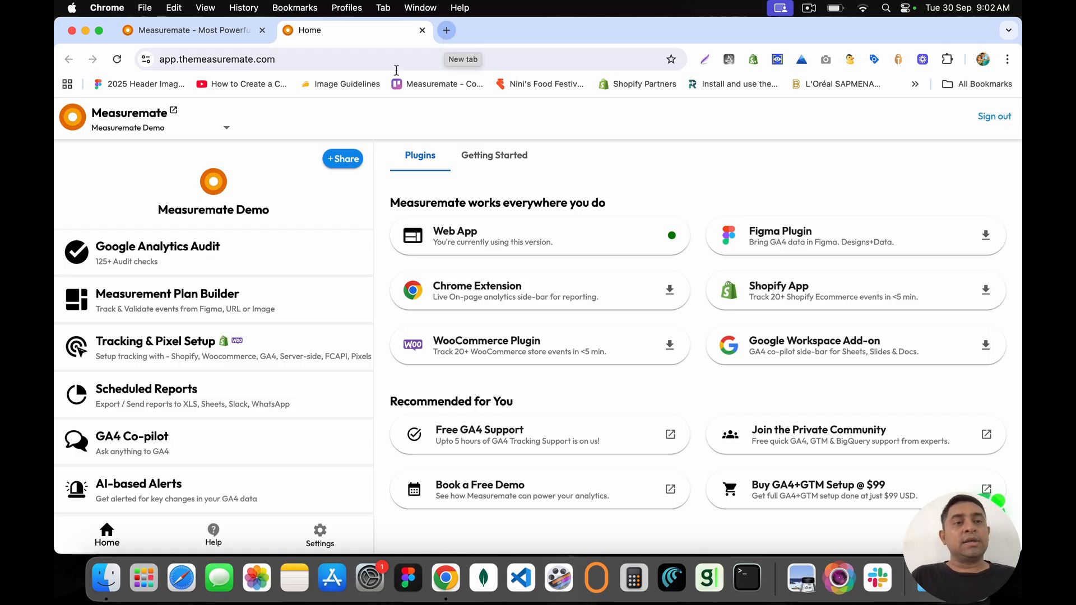
pyautogui.moveTo(163, 210); pyautogui.dragTo(273, 218)
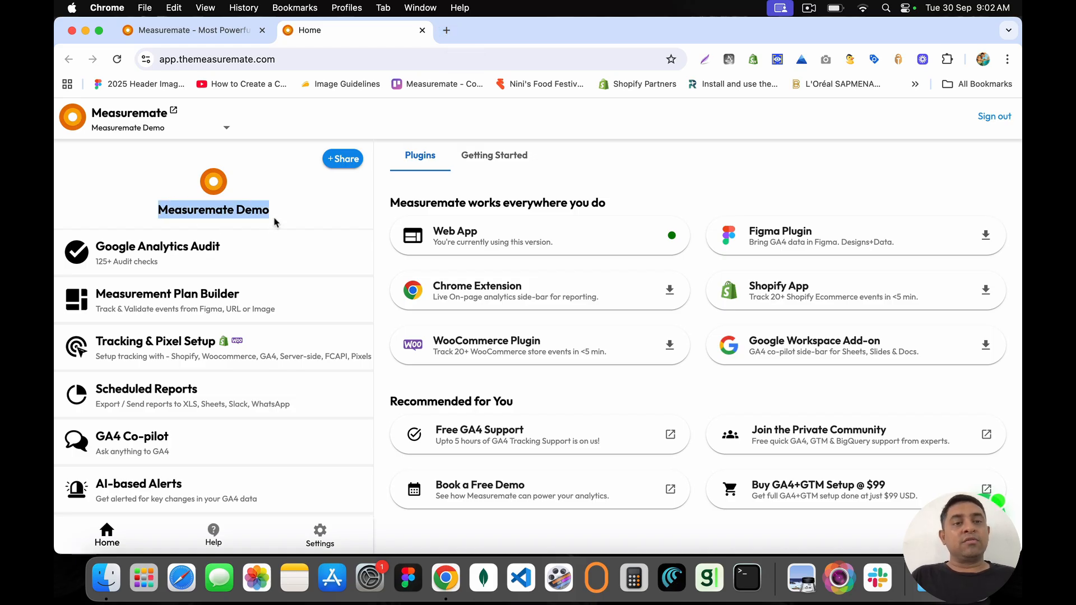
pyautogui.click(282, 216)
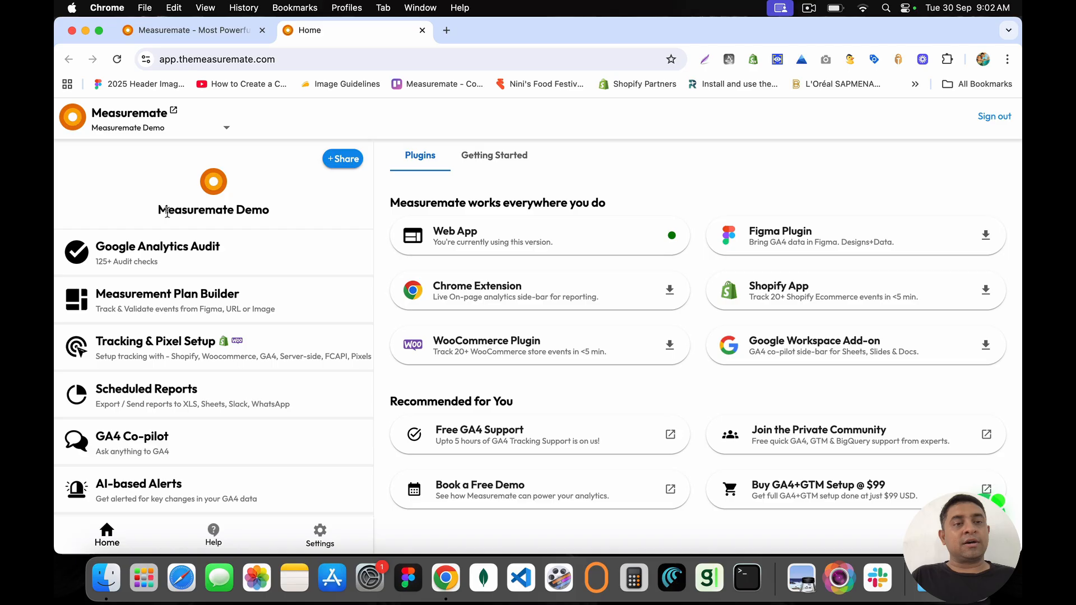
pyautogui.moveTo(160, 212); pyautogui.dragTo(282, 216)
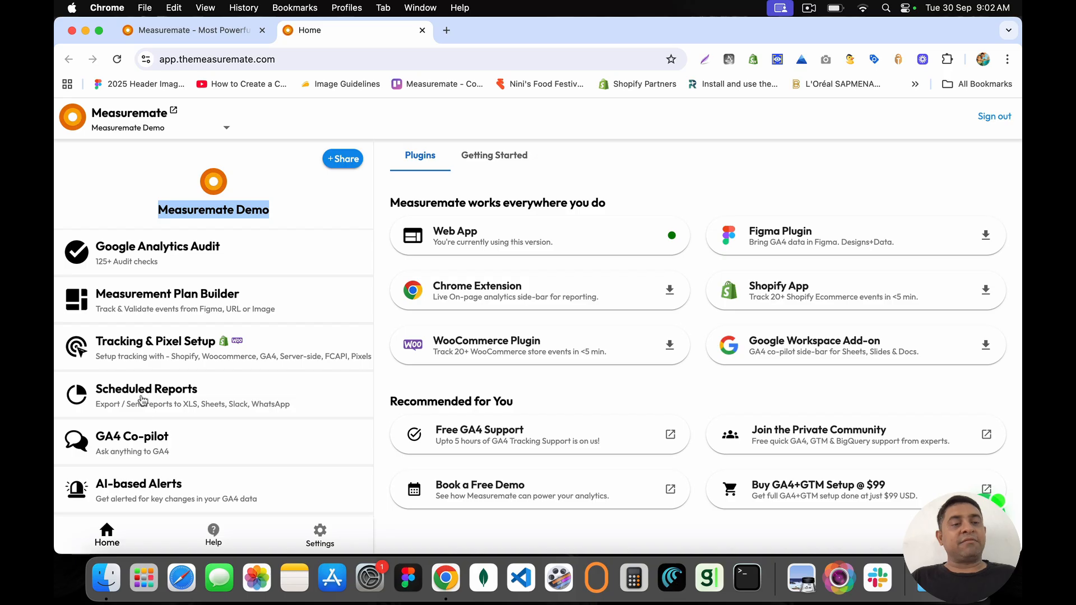
pyautogui.scroll(-1, 143, 442)
pyautogui.scroll(-1, 144, 443)
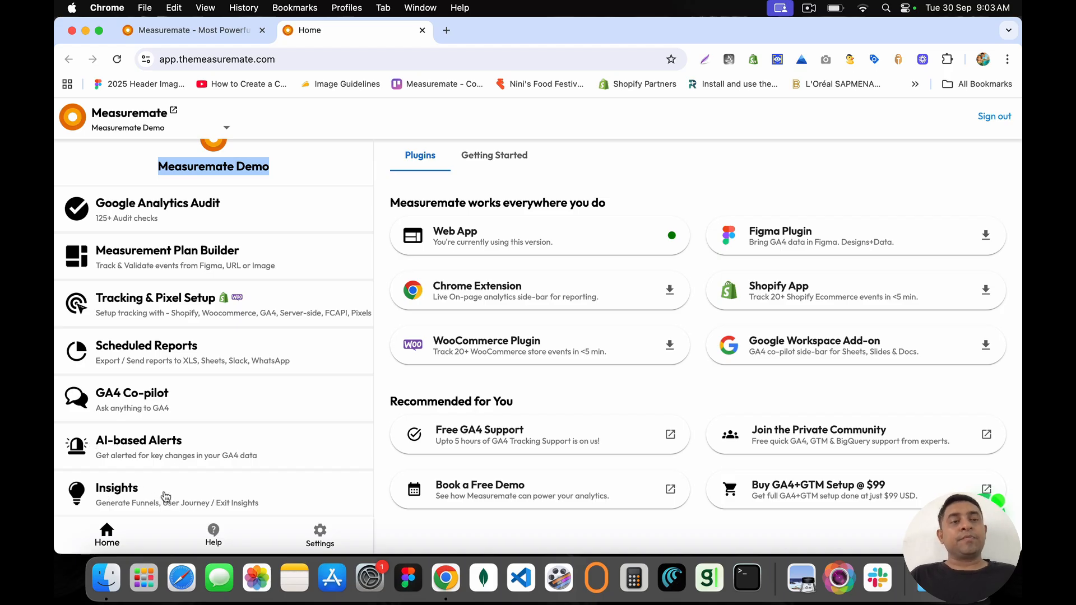
# Step: Browse the Audit, Measurement Plan Builder, Tracking & Pixel Setup, Scheduled Reports, GA4 Co-pilot and AI-based Alerts sections
pyautogui.click(126, 214)
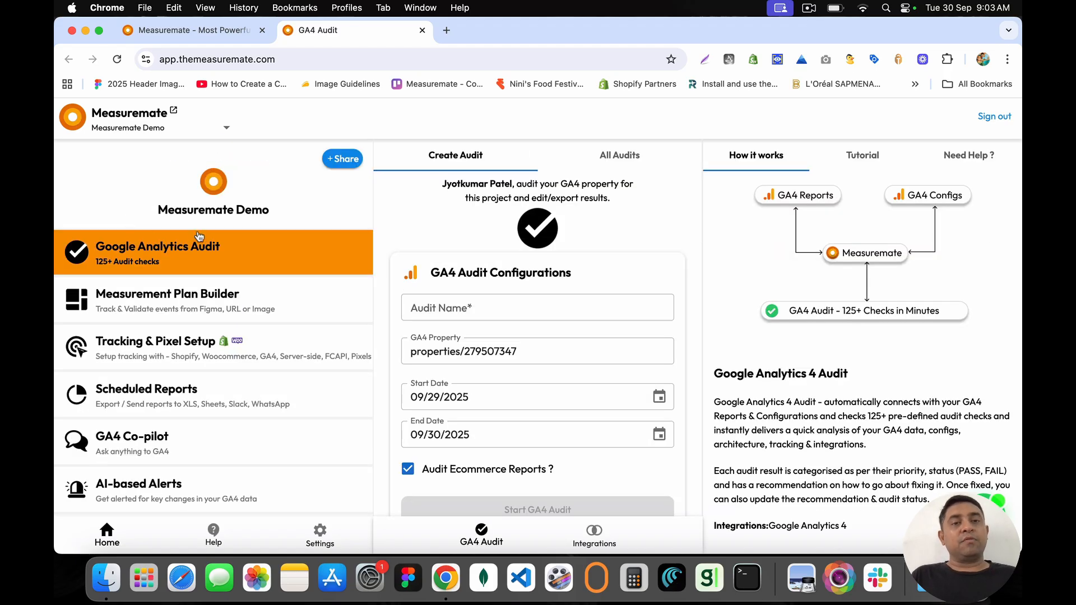
pyautogui.click(165, 296)
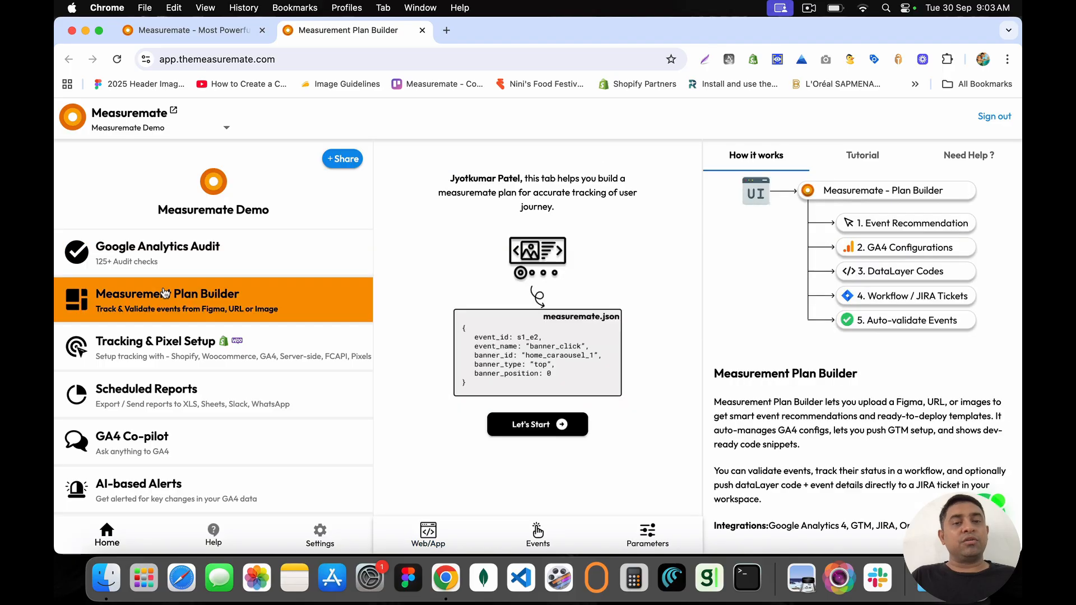
pyautogui.click(183, 352)
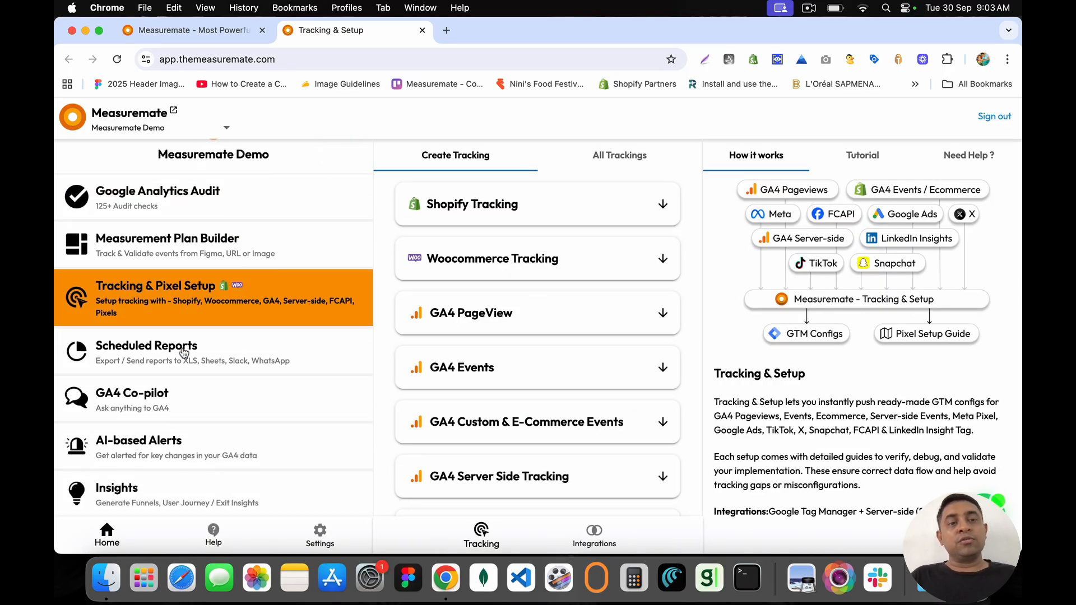
pyautogui.click(183, 351)
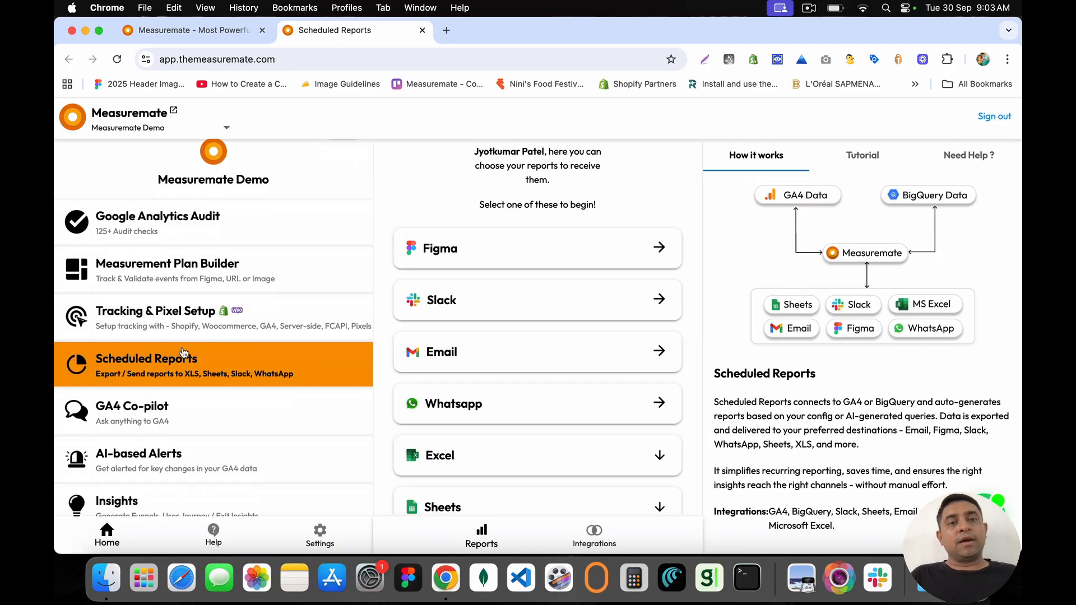
pyautogui.click(177, 404)
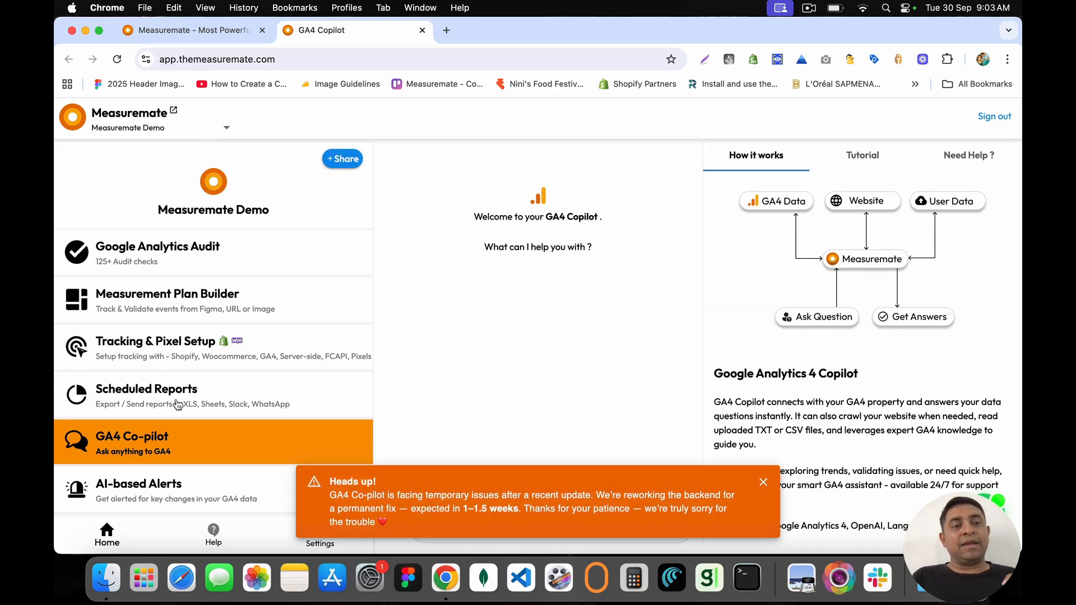
pyautogui.click(760, 477)
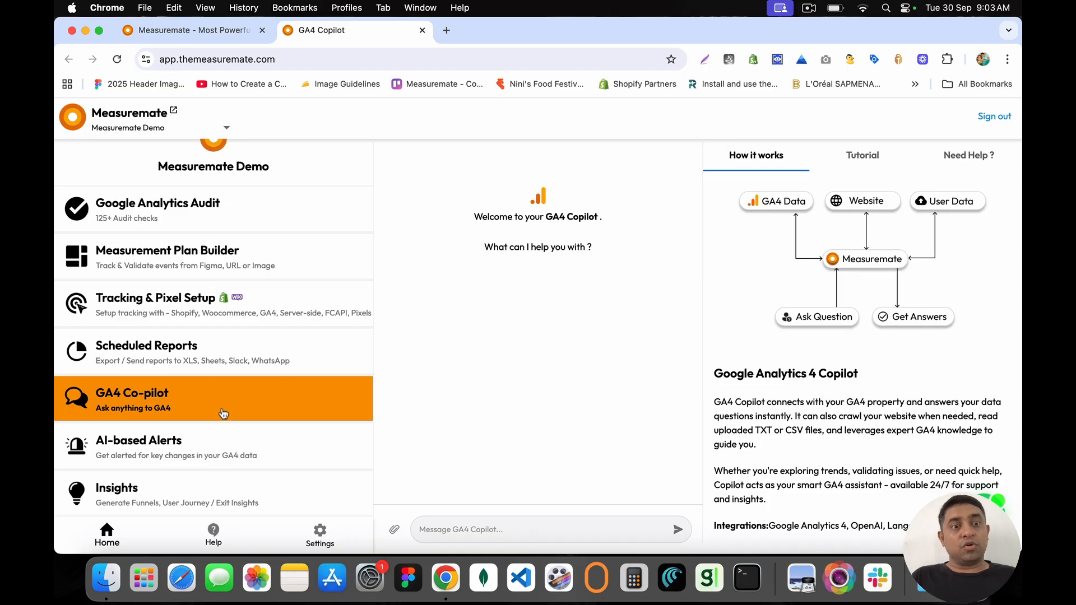
pyautogui.click(180, 442)
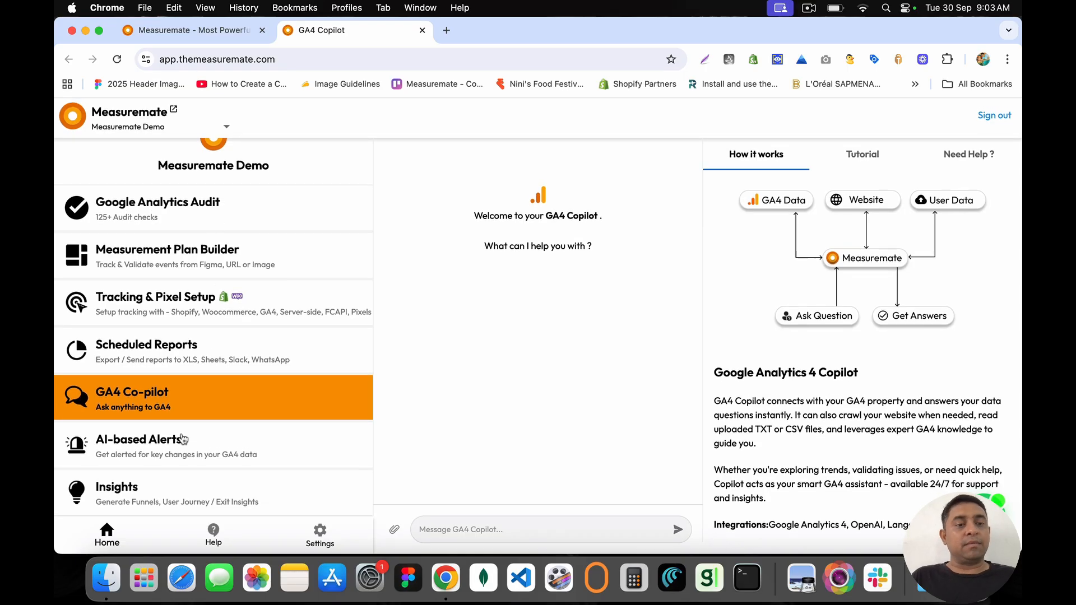
# Step: View the Insights analyses including the Drop-off Funnel, then go Home and open Help
pyautogui.scroll(-2, 179, 442)
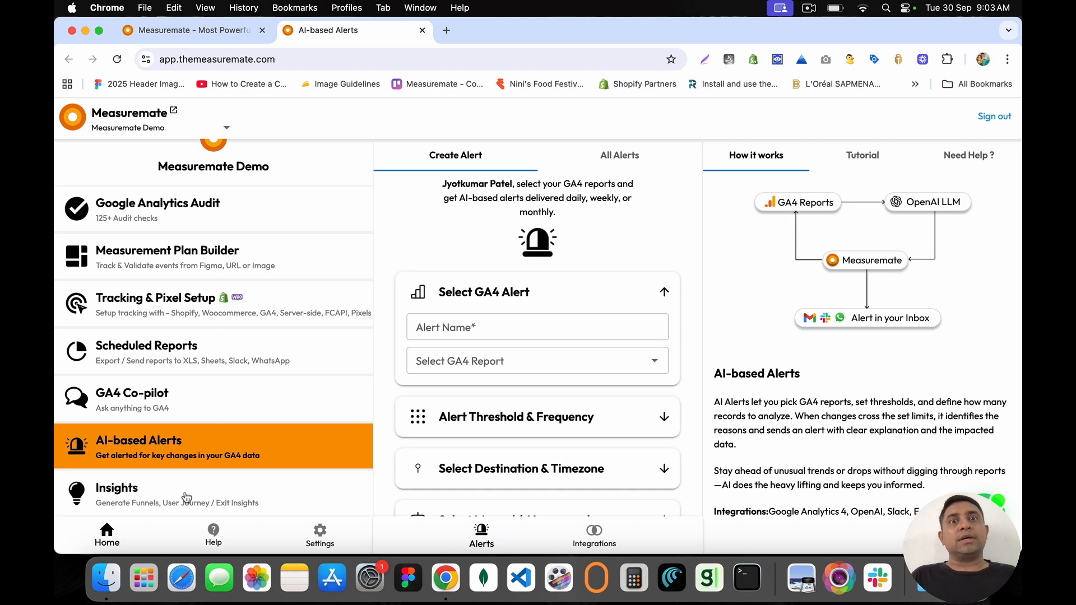
pyautogui.click(135, 502)
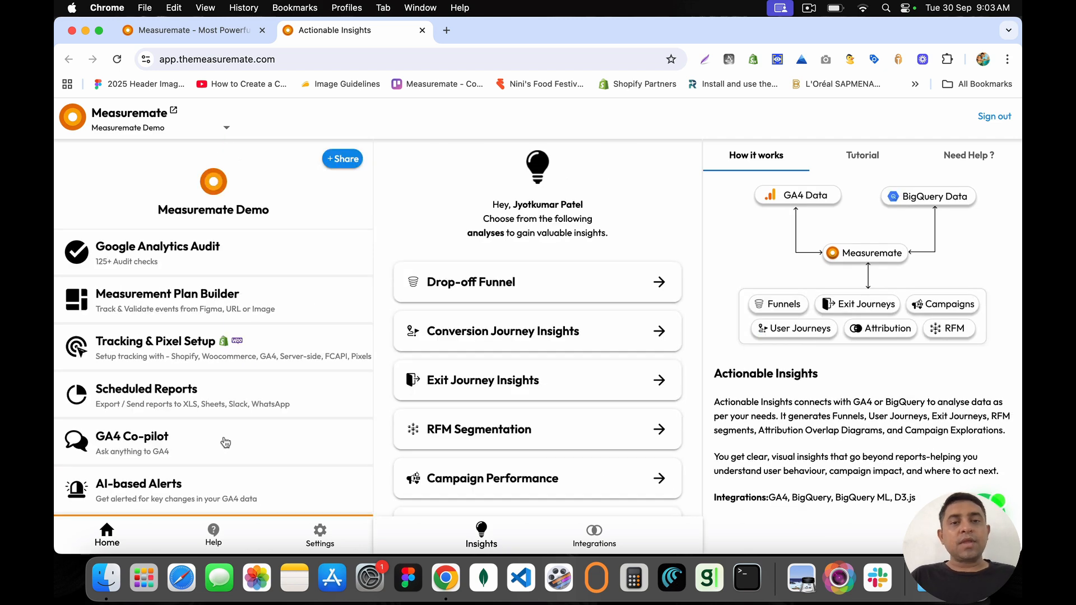
pyautogui.scroll(-2, 227, 441)
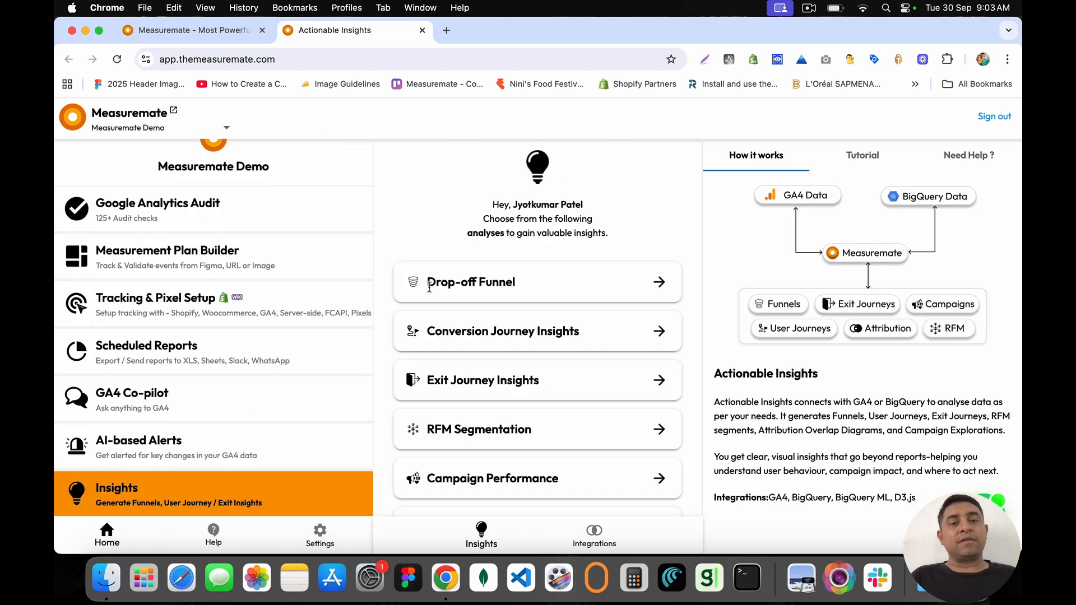
pyautogui.moveTo(428, 284); pyautogui.dragTo(528, 292)
pyautogui.click(529, 292)
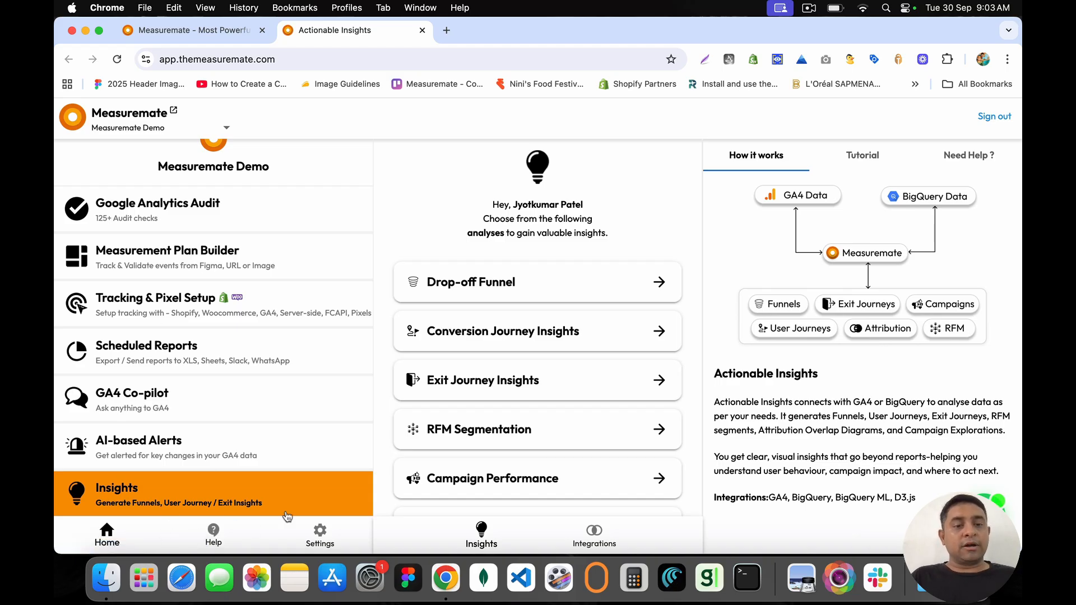
pyautogui.click(107, 535)
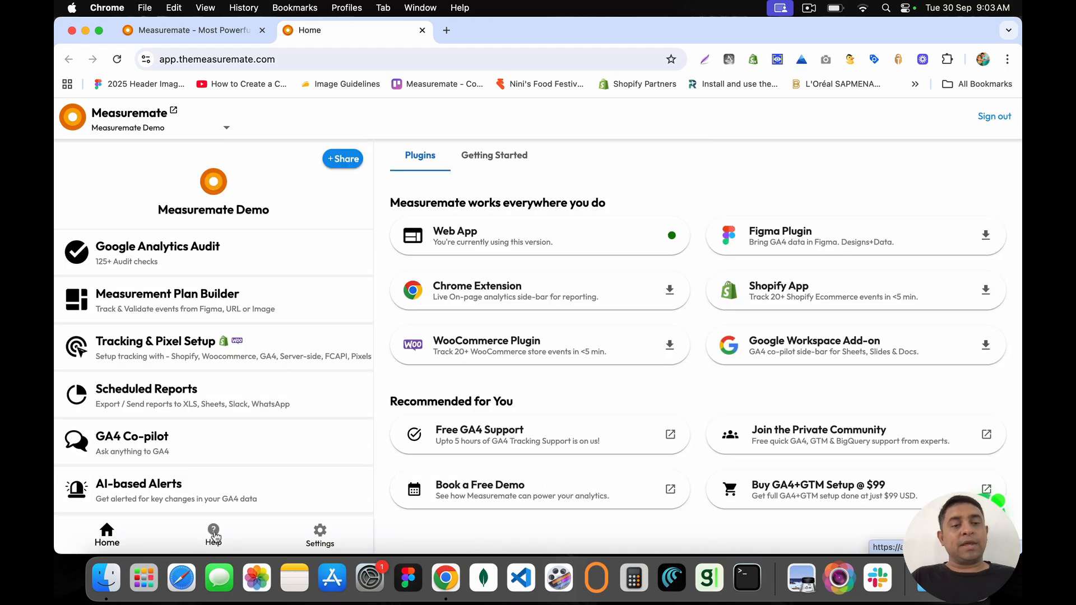
pyautogui.click(216, 536)
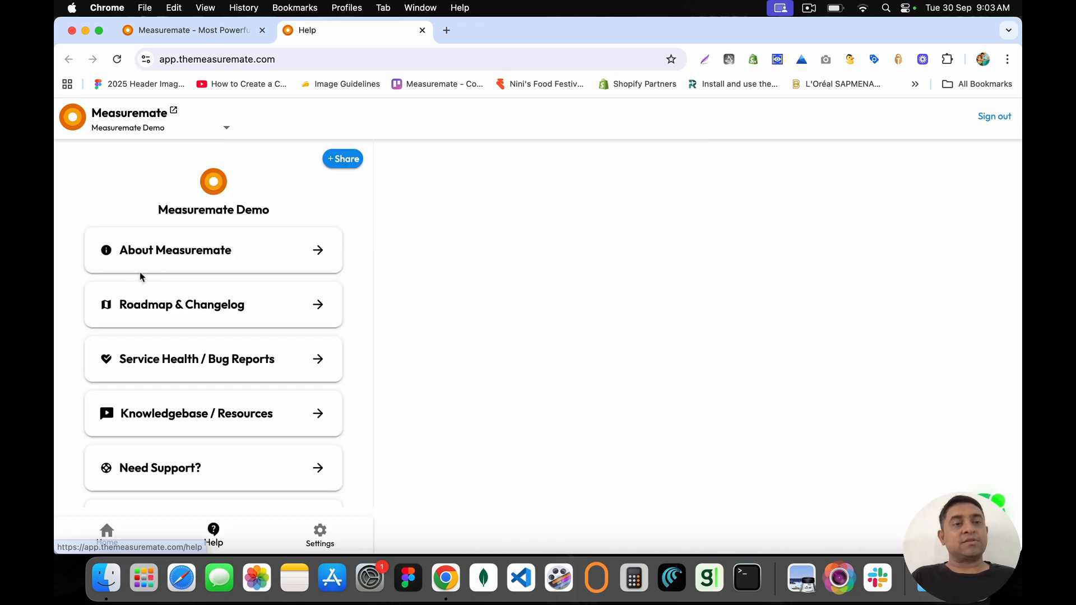
# Step: Read through About Measuremate and open the 'How it works?' diagram PDF
pyautogui.moveTo(121, 250); pyautogui.dragTo(239, 262)
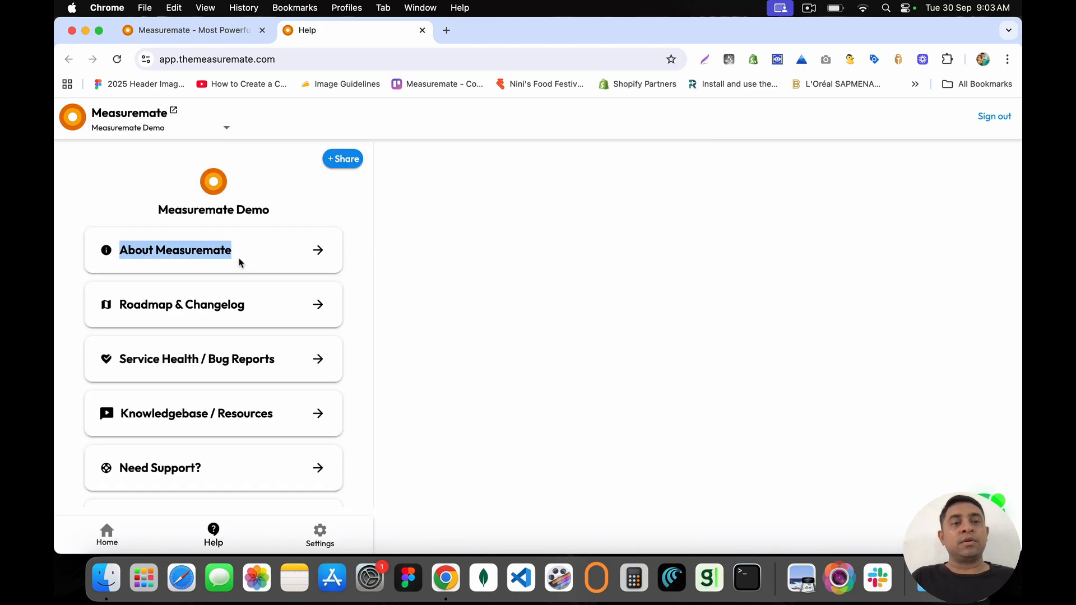
pyautogui.click(319, 252)
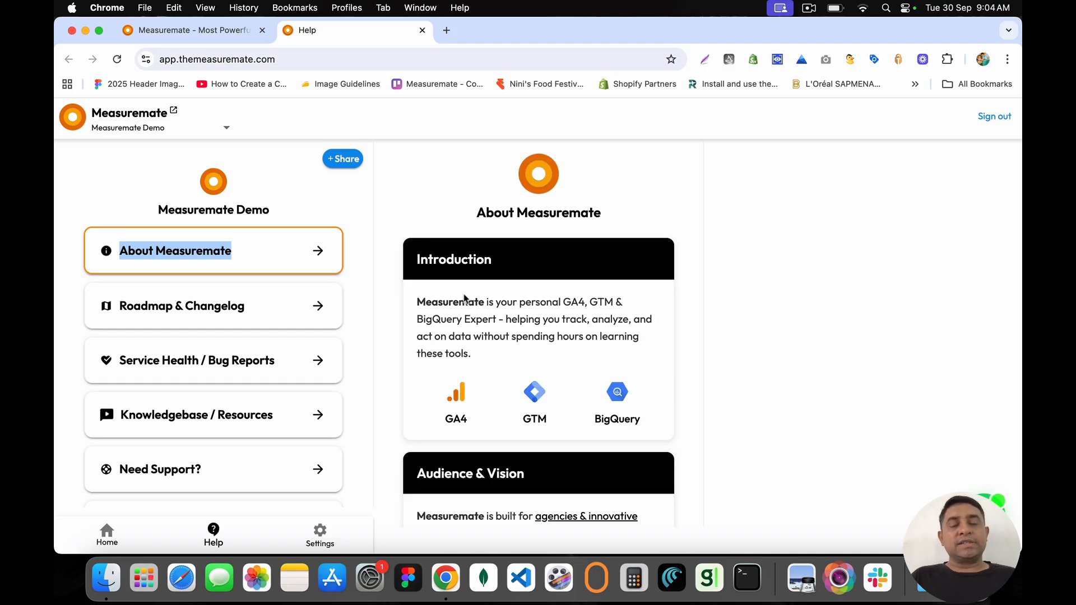
pyautogui.scroll(-2, 466, 375)
pyautogui.scroll(-8, 465, 373)
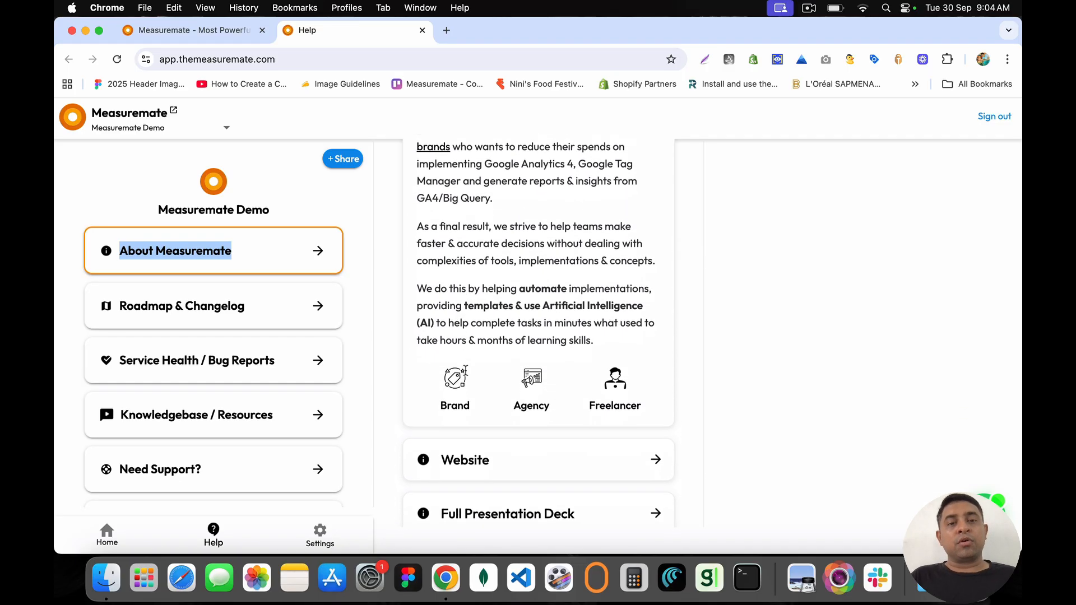
pyautogui.scroll(-2, 466, 371)
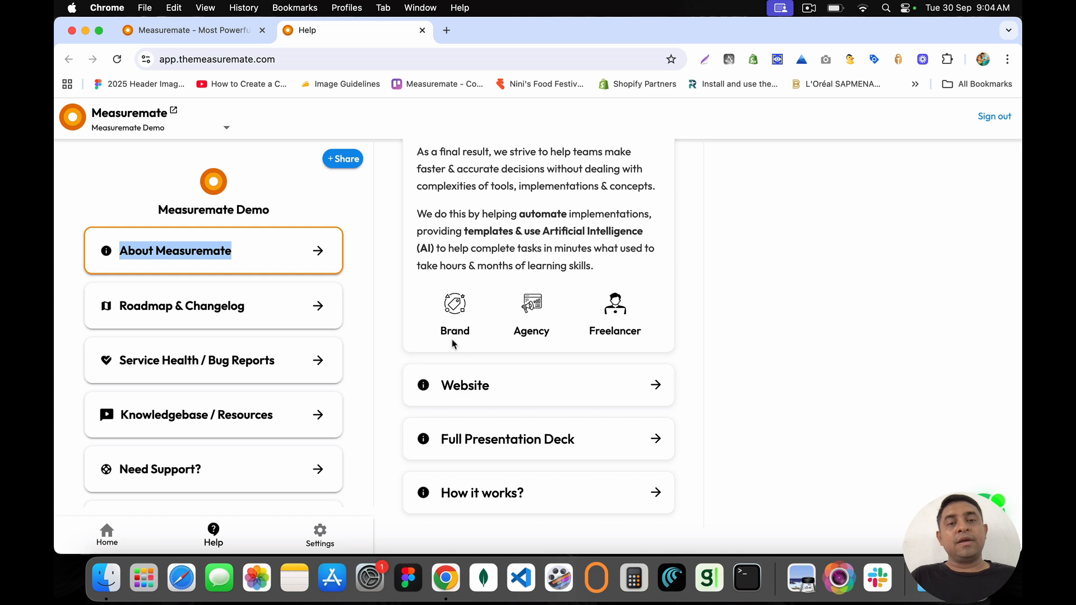
pyautogui.moveTo(440, 332); pyautogui.dragTo(643, 336)
pyautogui.click(643, 336)
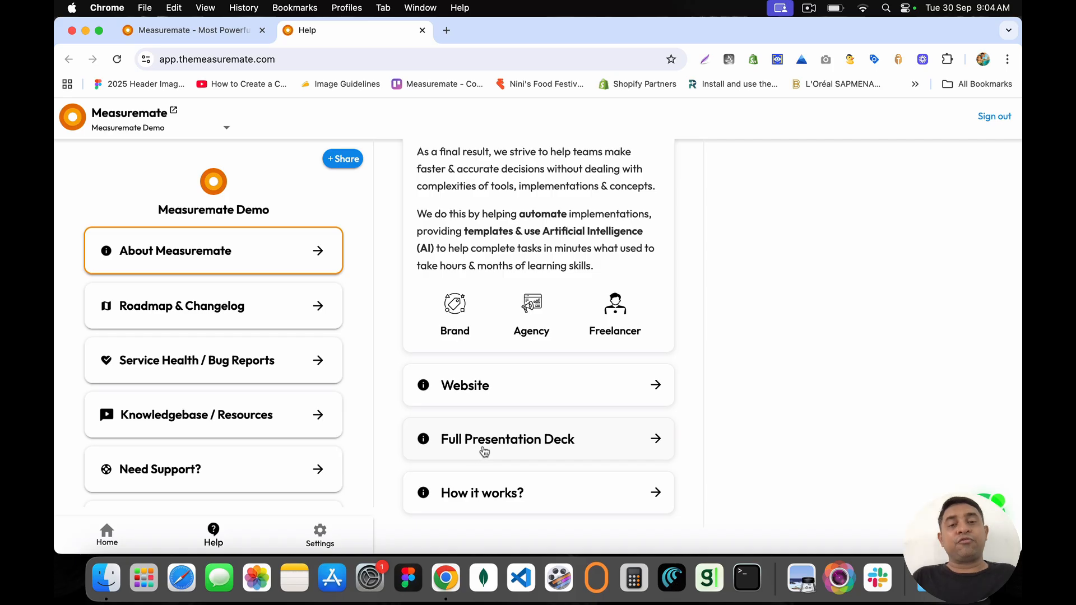
pyautogui.click(482, 501)
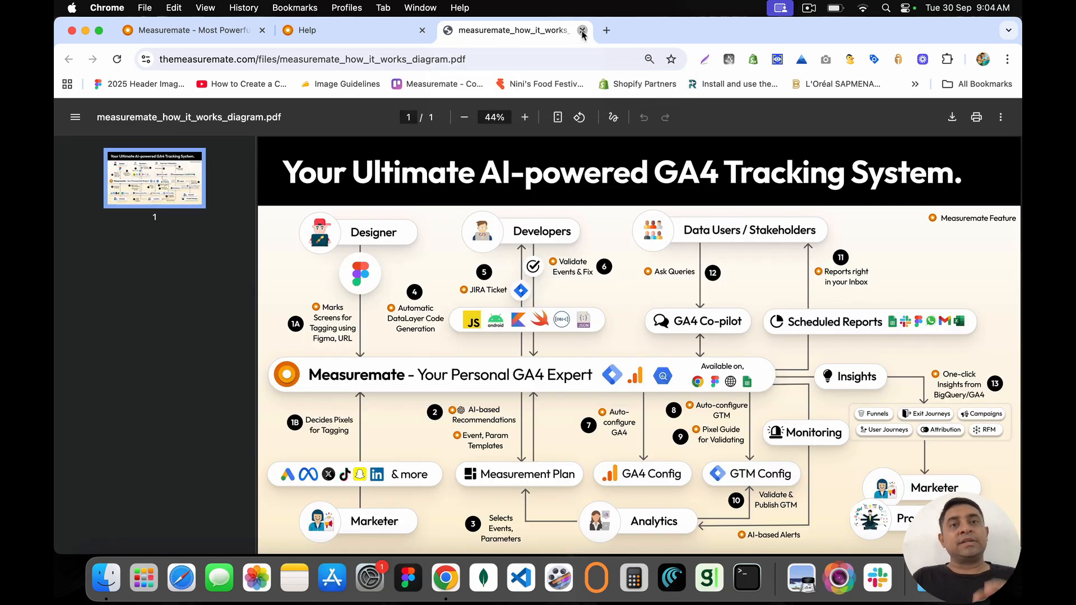
# Step: Close the measuremate_how_it_works_diagram.pdf tab to return to the Help page
pyautogui.click(582, 31)
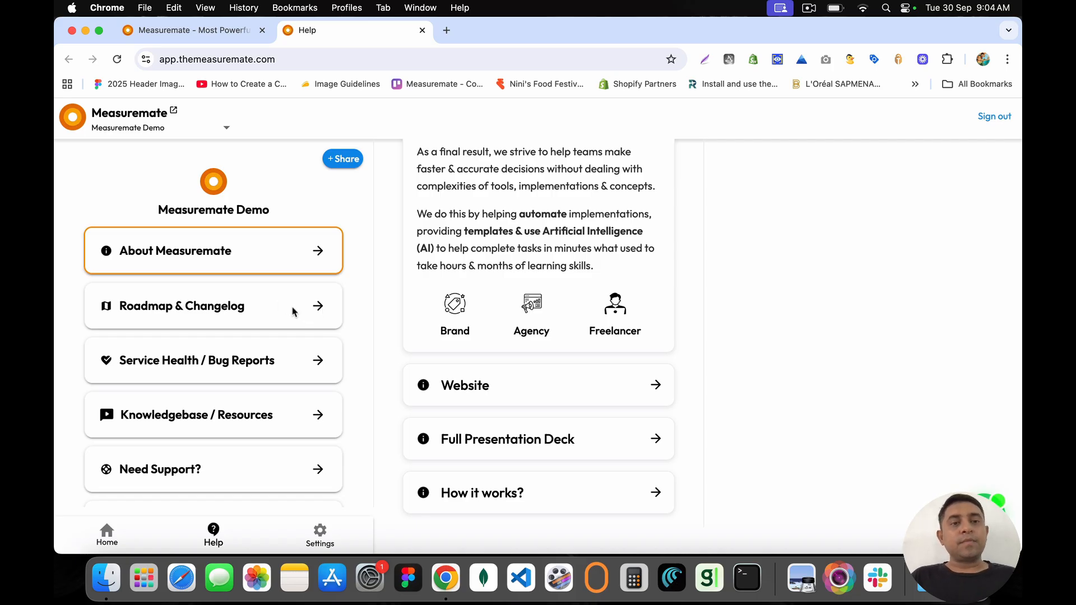
# Step: Open Roadmap & Changelog and list the Complete roadmap items
pyautogui.click(320, 306)
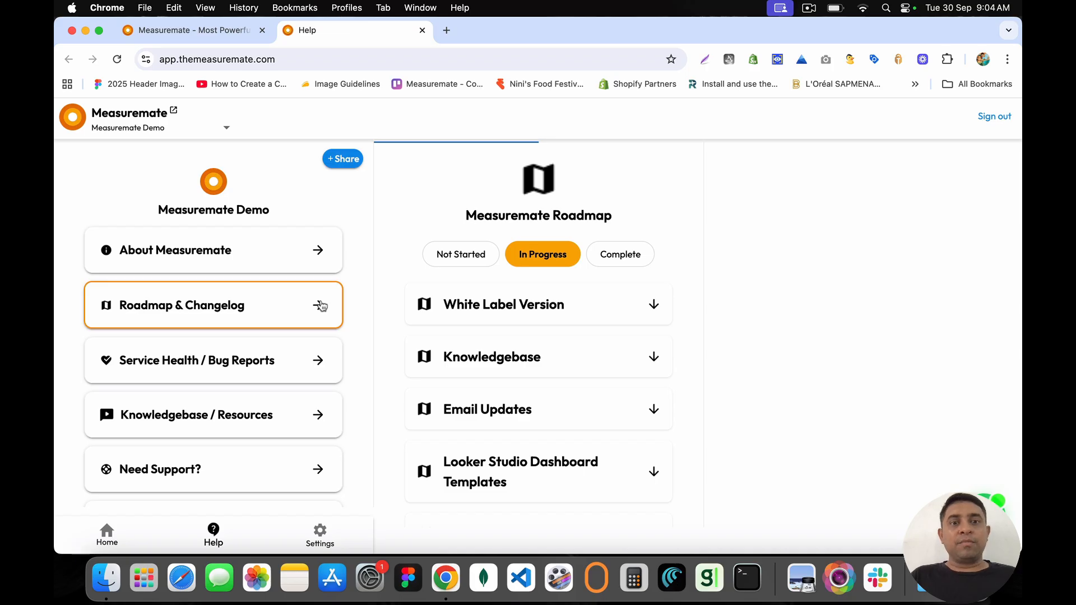
pyautogui.moveTo(467, 216); pyautogui.dragTo(634, 216)
pyautogui.click(619, 237)
pyautogui.click(623, 250)
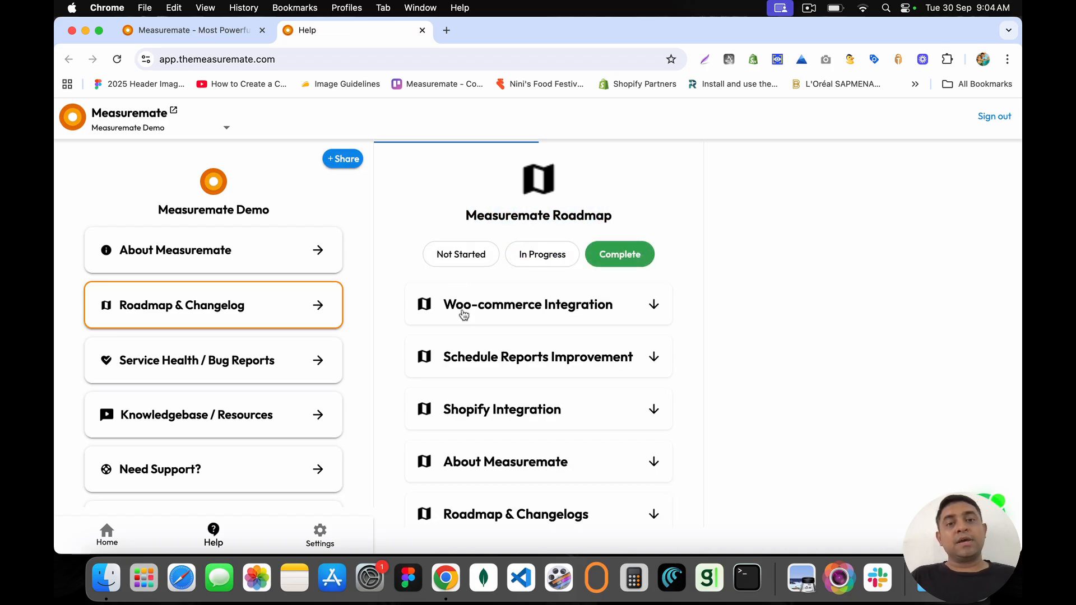
pyautogui.scroll(-4, 493, 399)
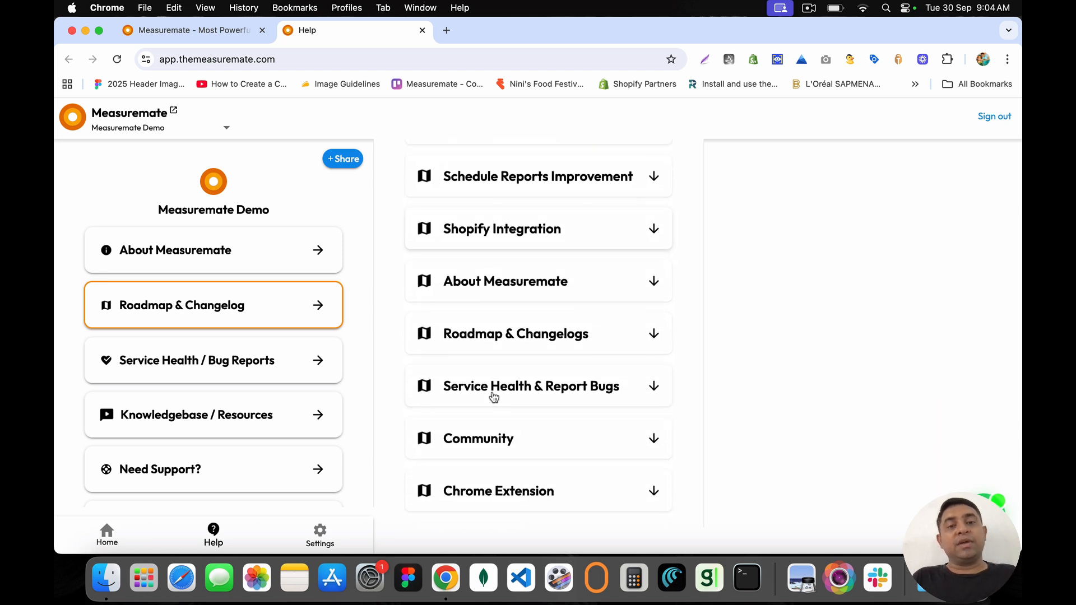
pyautogui.scroll(4, 493, 397)
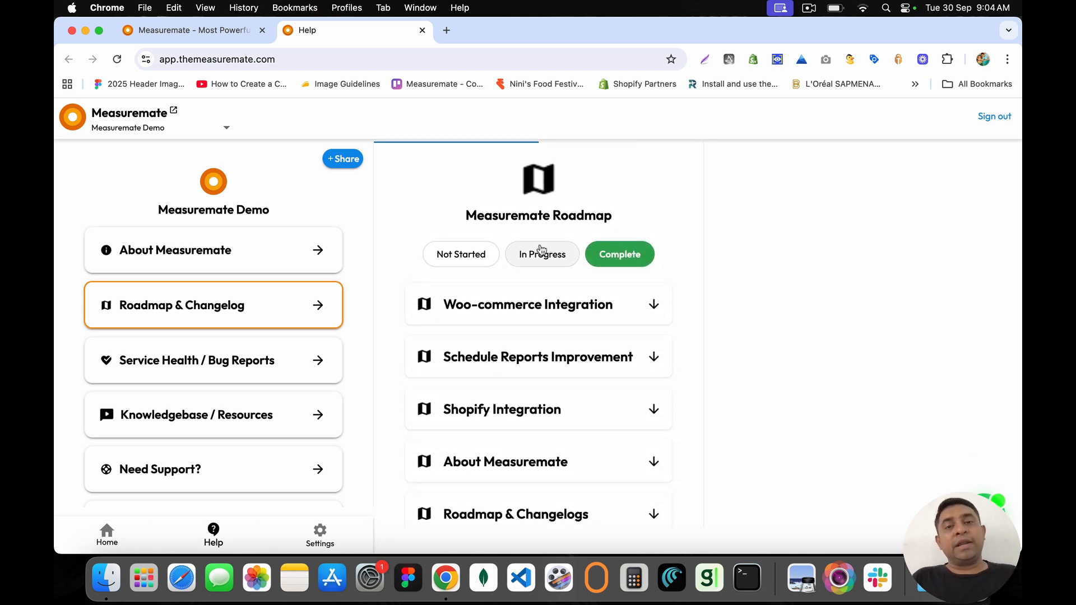
# Step: Browse In Progress and Not Started items, expanding Fix Button for GA4 Audit, then return to Complete
pyautogui.click(541, 250)
pyautogui.click(455, 255)
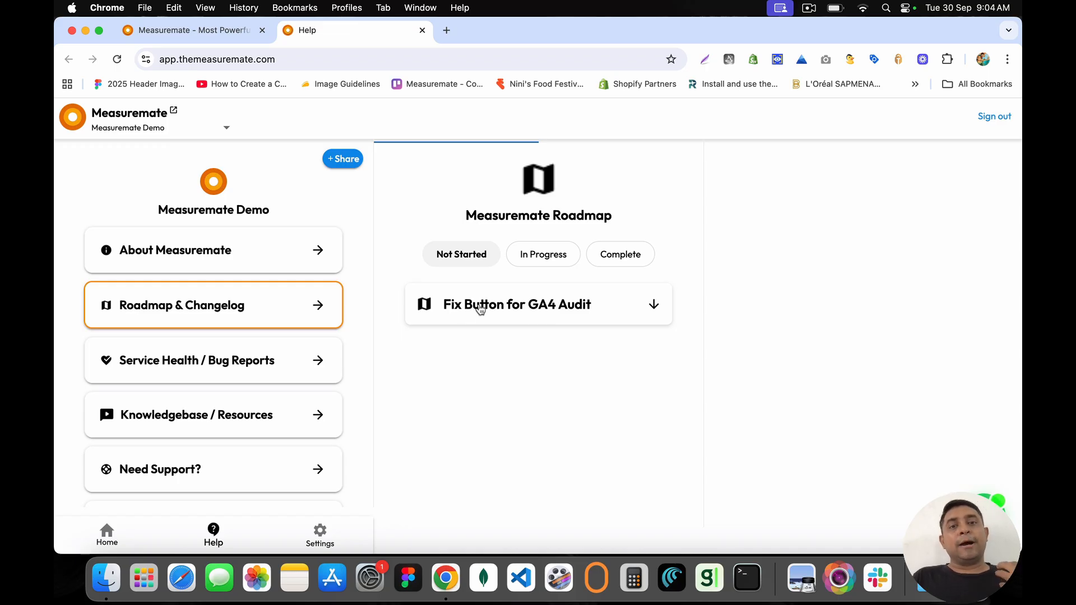
pyautogui.moveTo(467, 216); pyautogui.dragTo(624, 216)
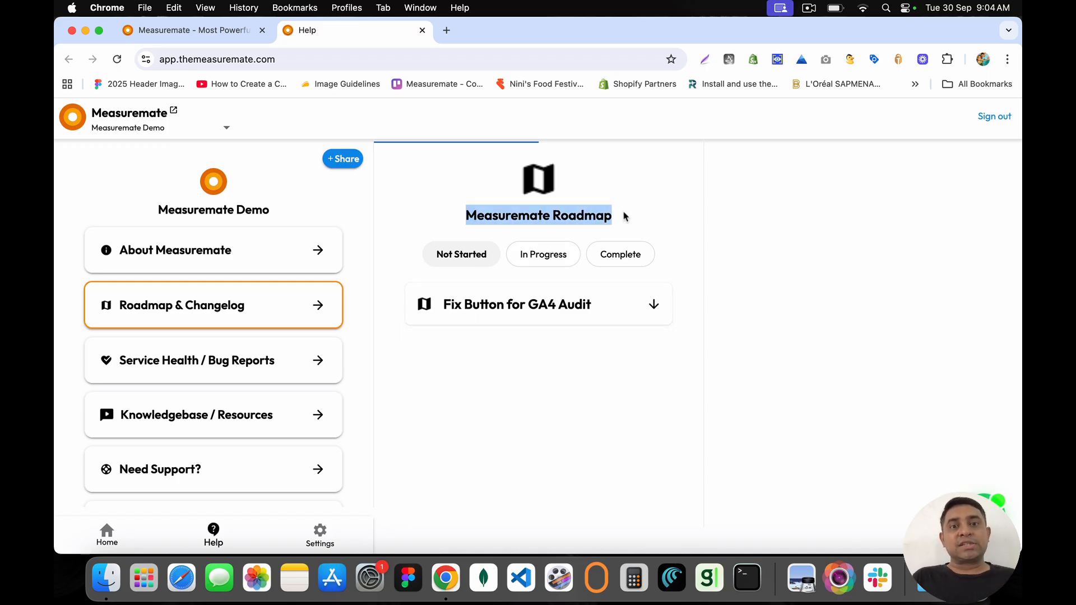
pyautogui.click(621, 215)
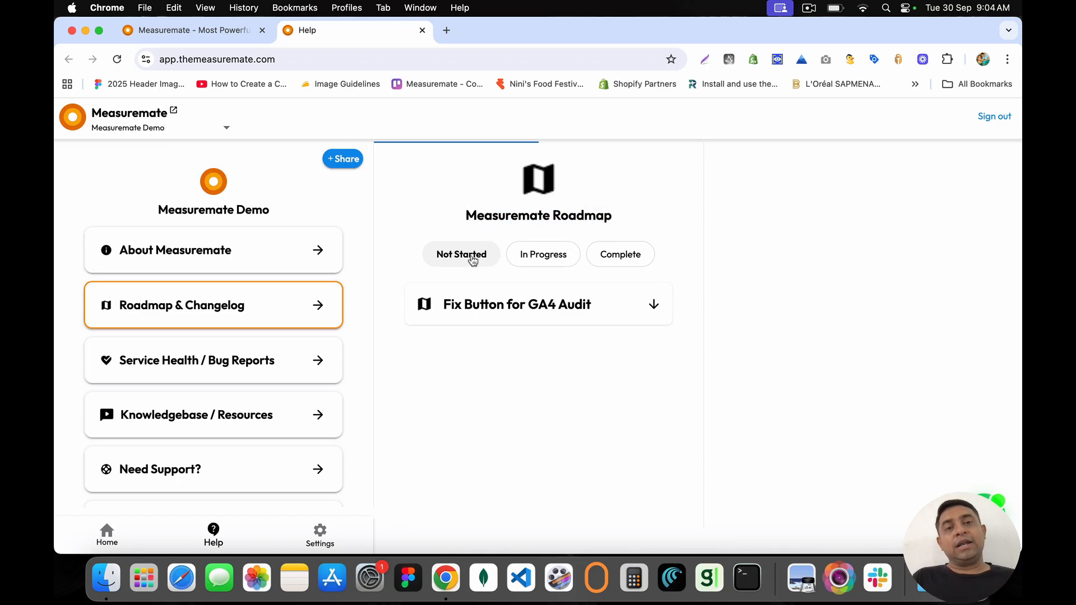
pyautogui.click(460, 307)
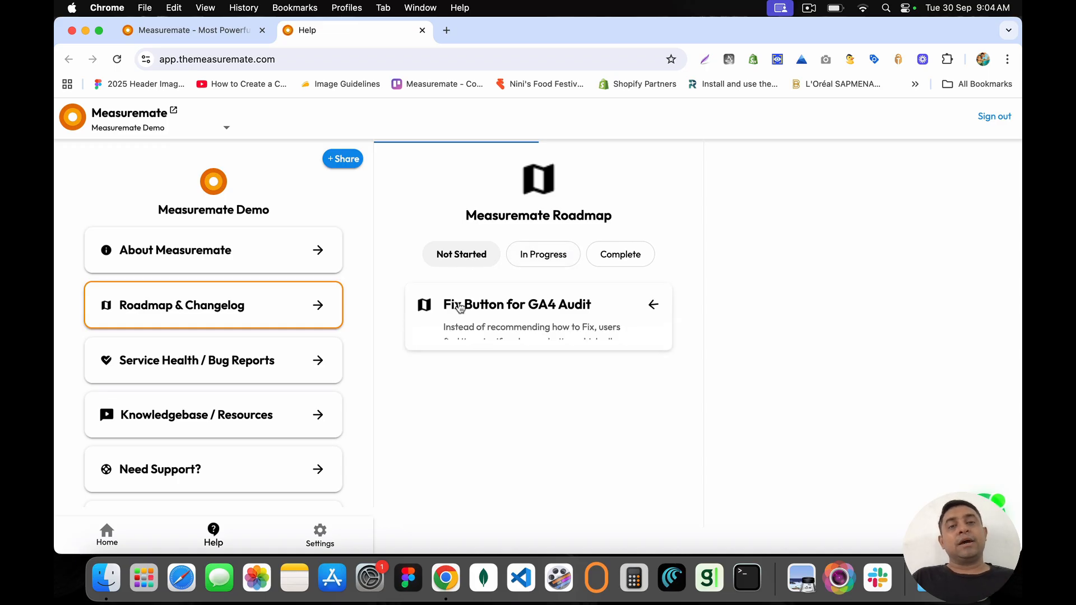
pyautogui.click(541, 258)
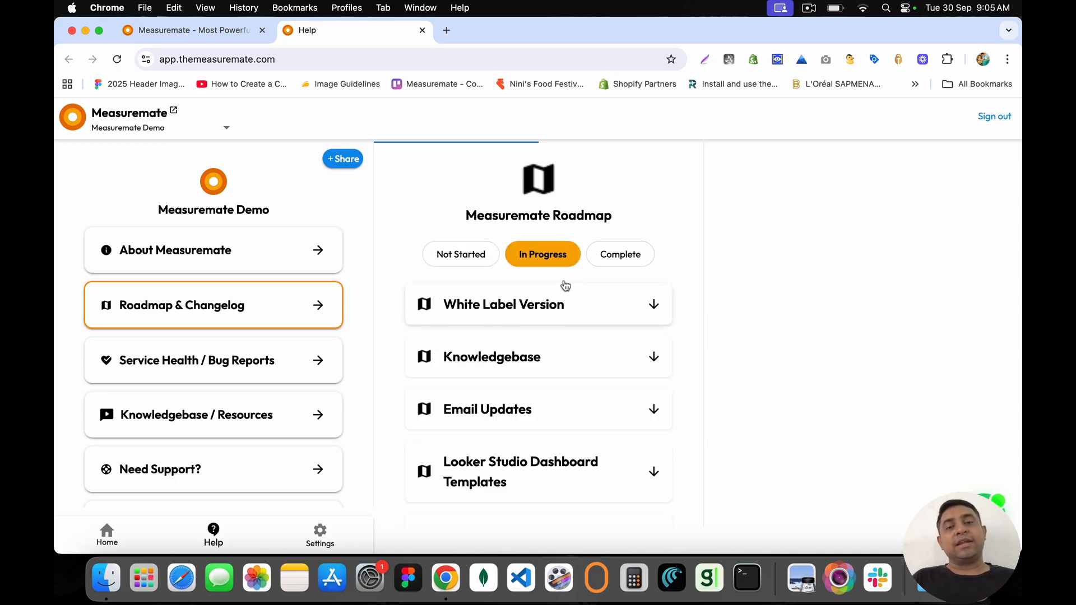
pyautogui.click(622, 255)
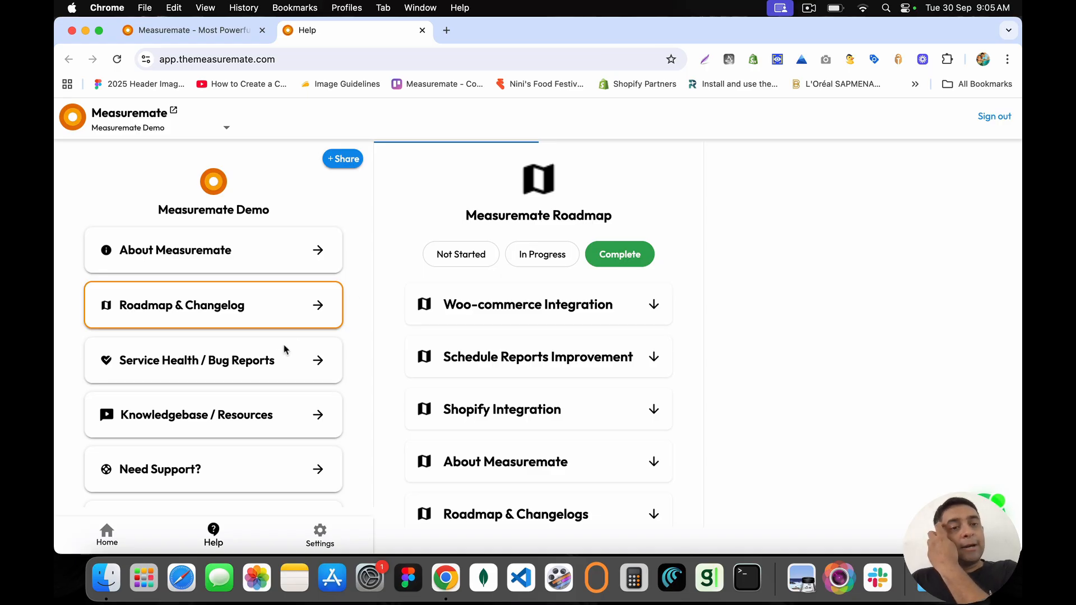
pyautogui.scroll(1, 476, 268)
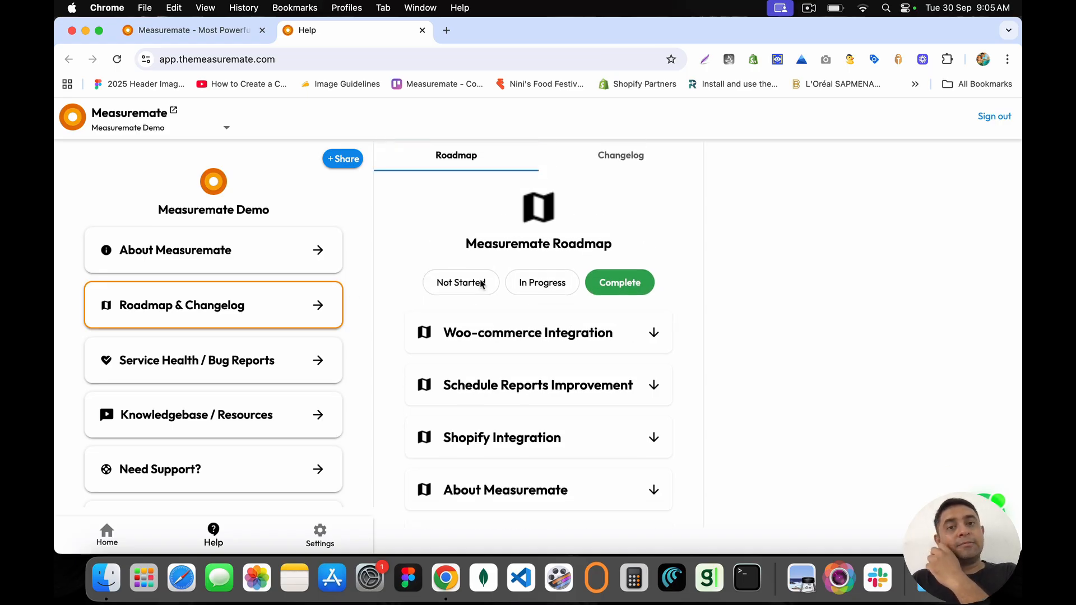
# Step: Open the changelog, expand Help Module Added, and browse August and September 2025 before returning to July
pyautogui.click(618, 154)
pyautogui.click(497, 338)
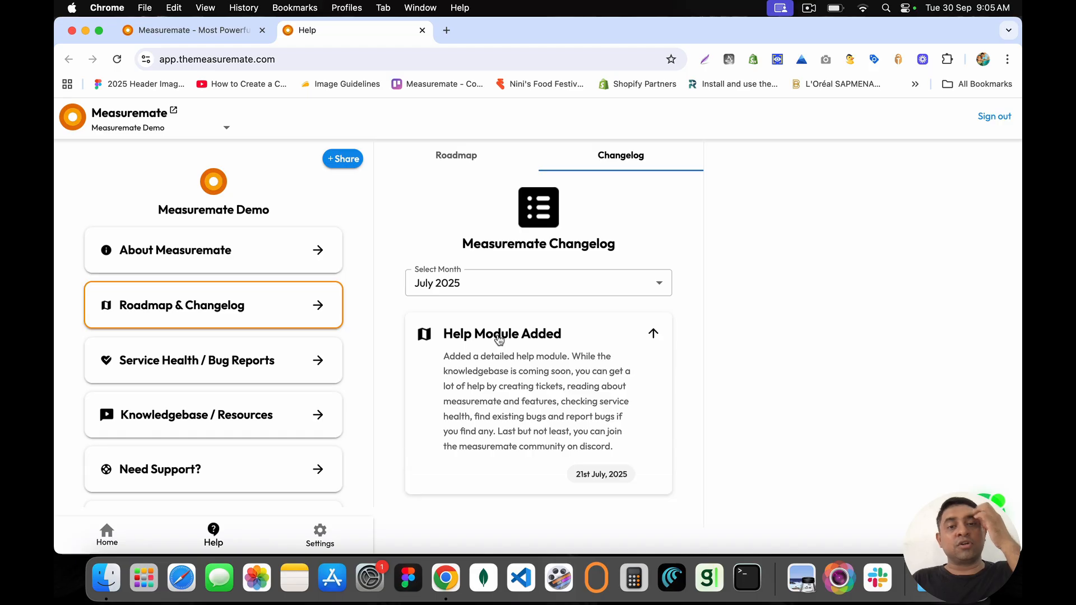
pyautogui.click(486, 303)
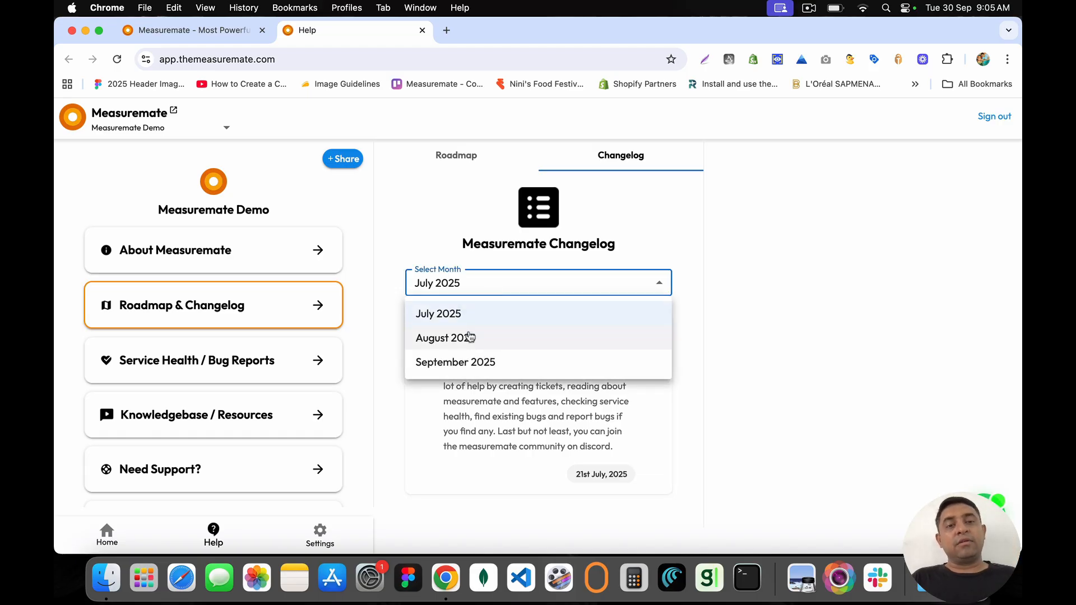
pyautogui.click(469, 335)
pyautogui.click(480, 286)
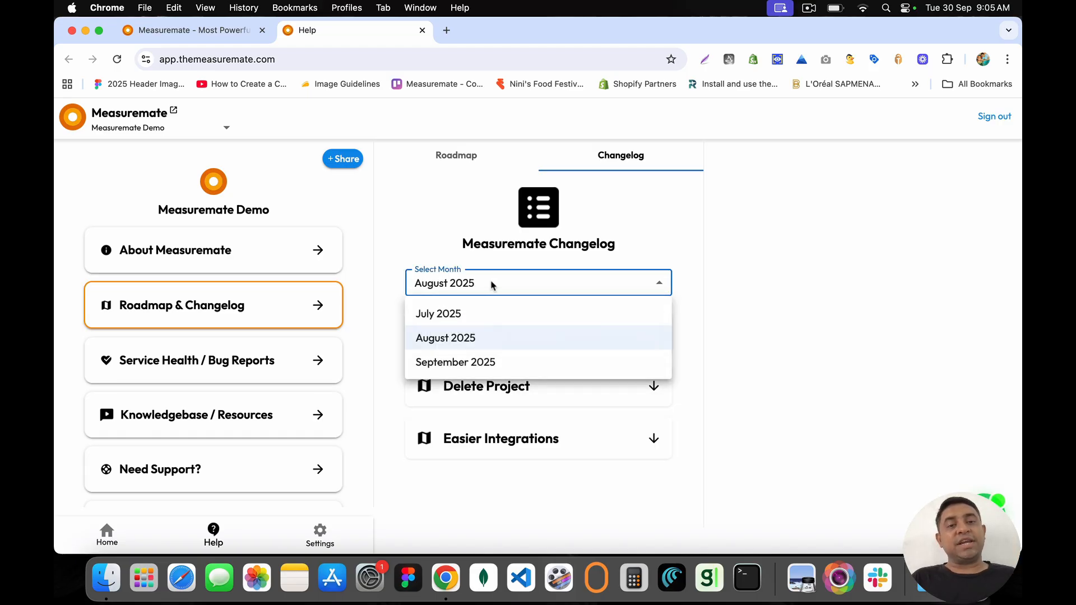
pyautogui.click(487, 362)
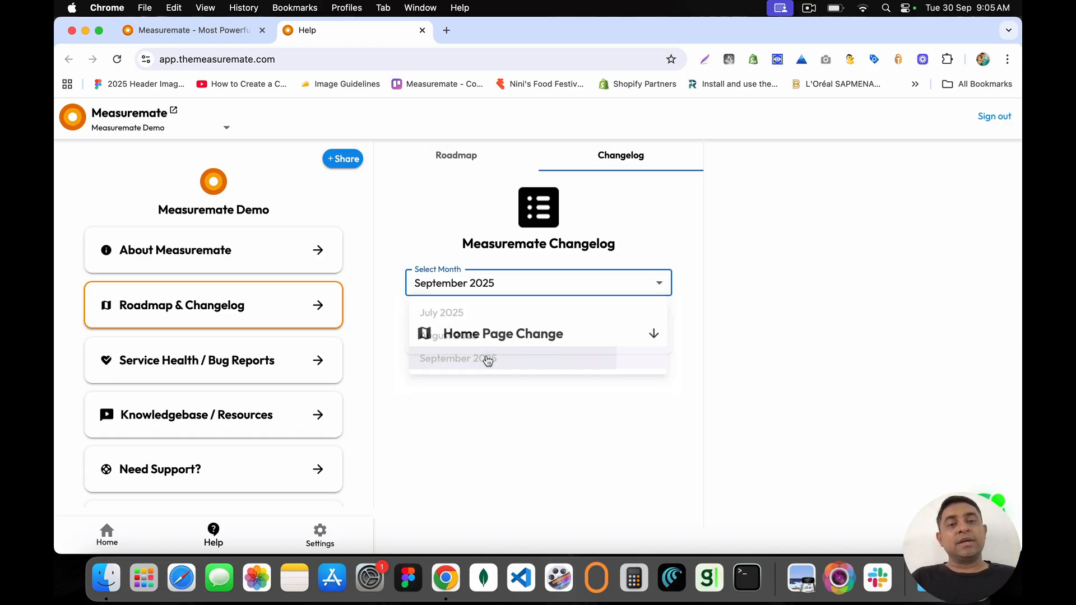
pyautogui.click(496, 285)
pyautogui.click(444, 314)
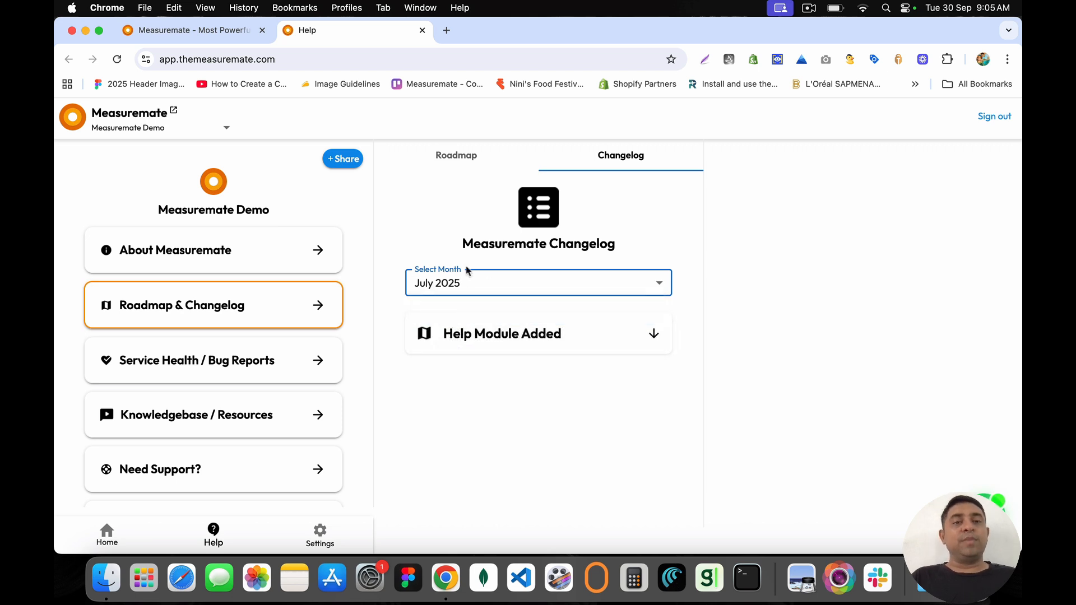
# Step: Re-expand the July 2025 Help Module Added entry, then go to Service Health / Bug Reports
pyautogui.moveTo(471, 245); pyautogui.dragTo(597, 249)
pyautogui.click(600, 250)
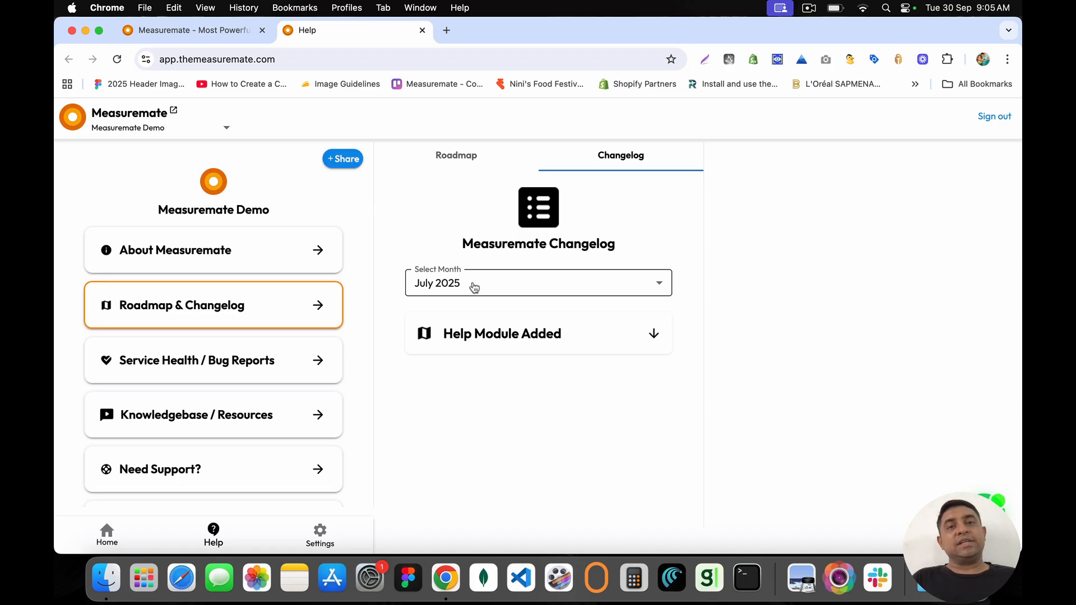
pyautogui.click(468, 336)
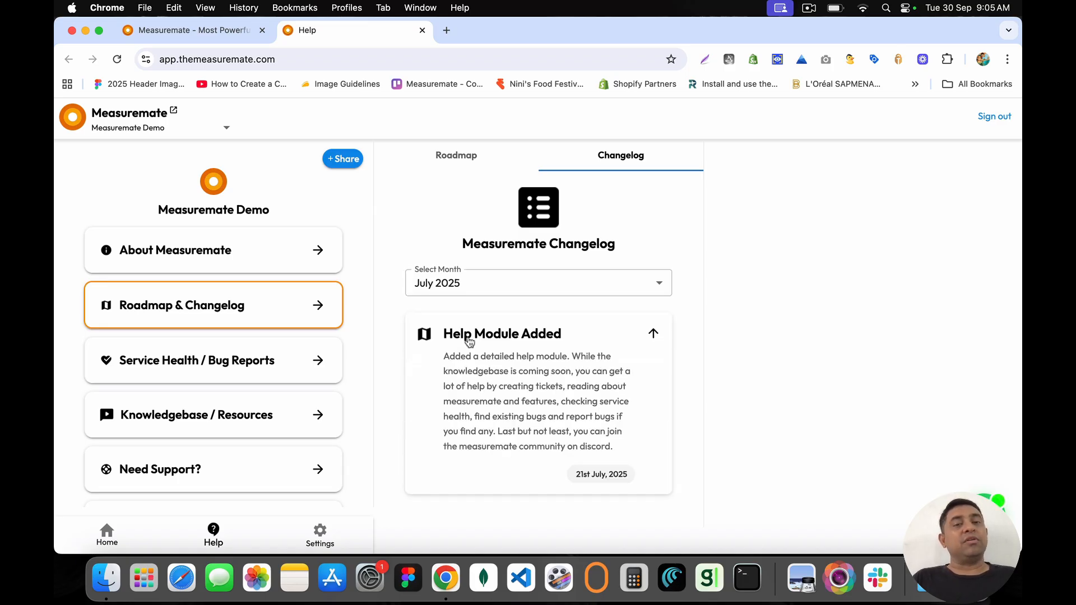
pyautogui.click(319, 361)
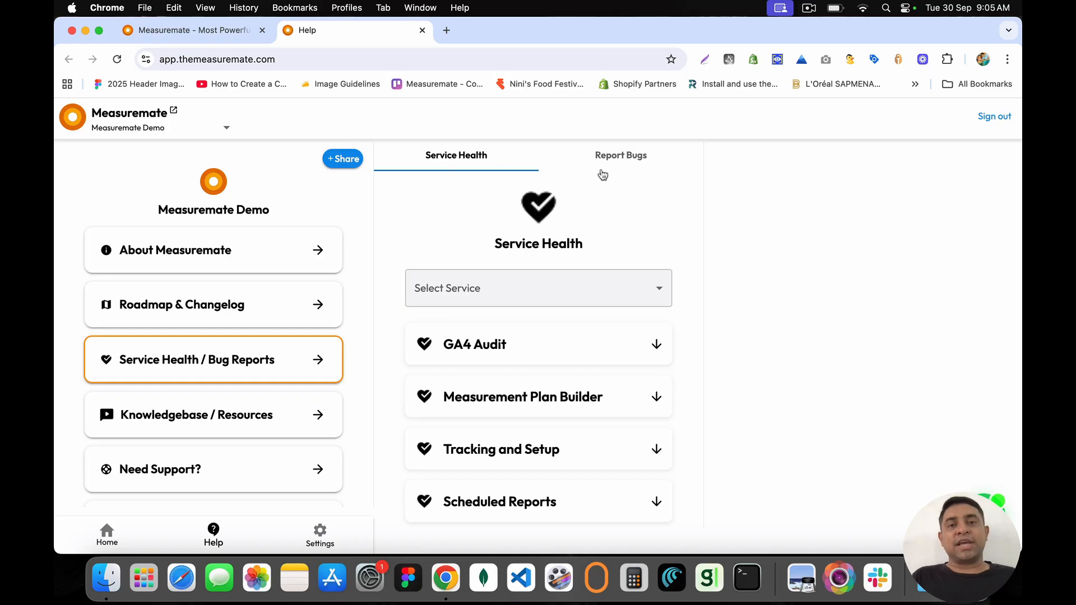
# Step: Check the Select Service list and expand Tracking and Setup, showing its status as Running
pyautogui.click(453, 289)
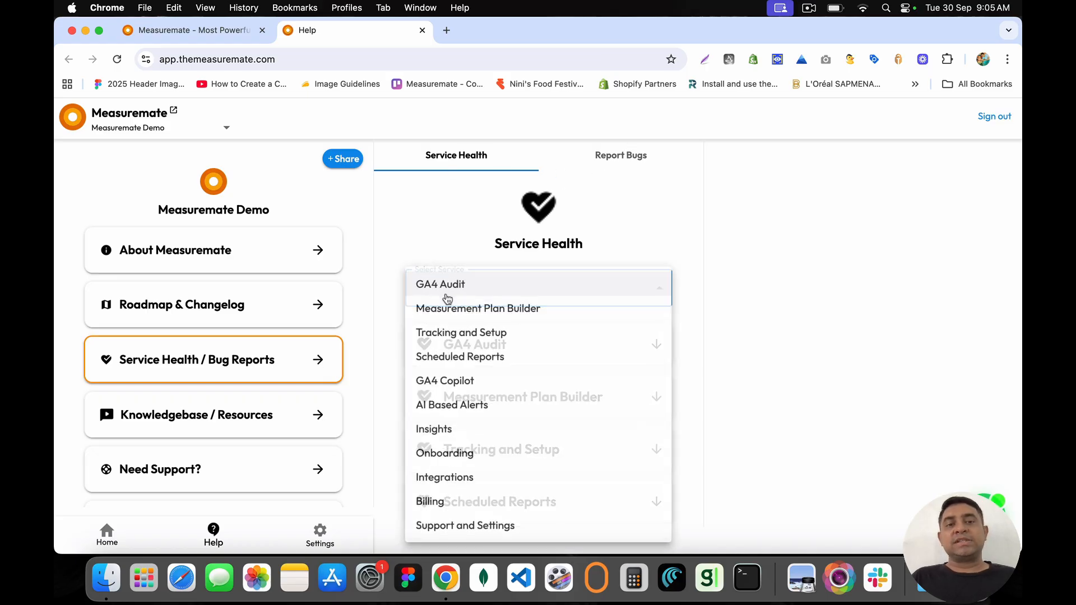
pyautogui.click(458, 233)
pyautogui.moveTo(493, 246); pyautogui.dragTo(596, 247)
pyautogui.click(596, 247)
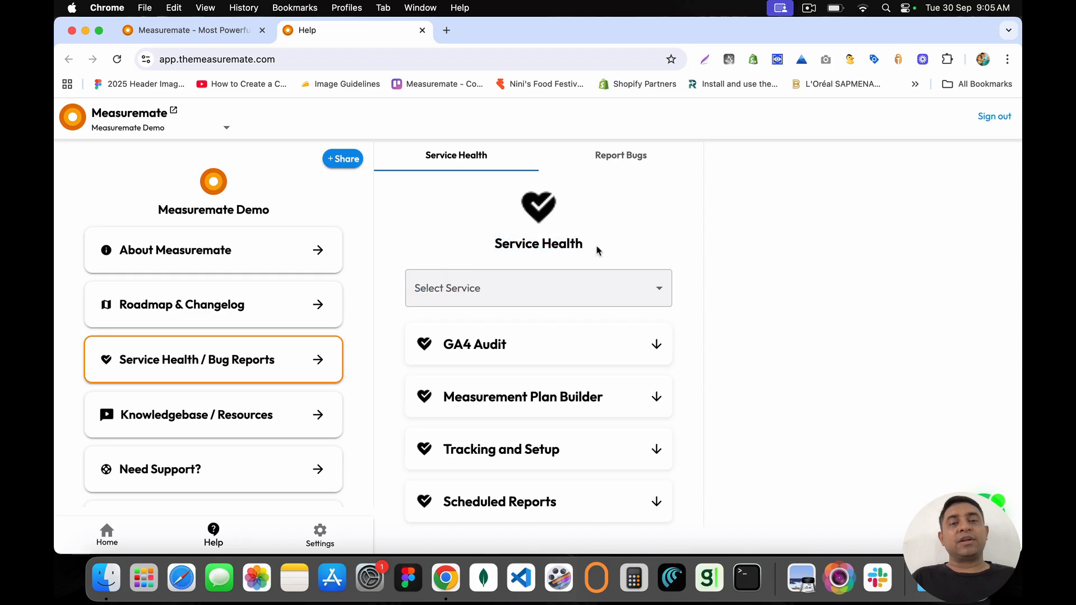
pyautogui.scroll(-4, 511, 353)
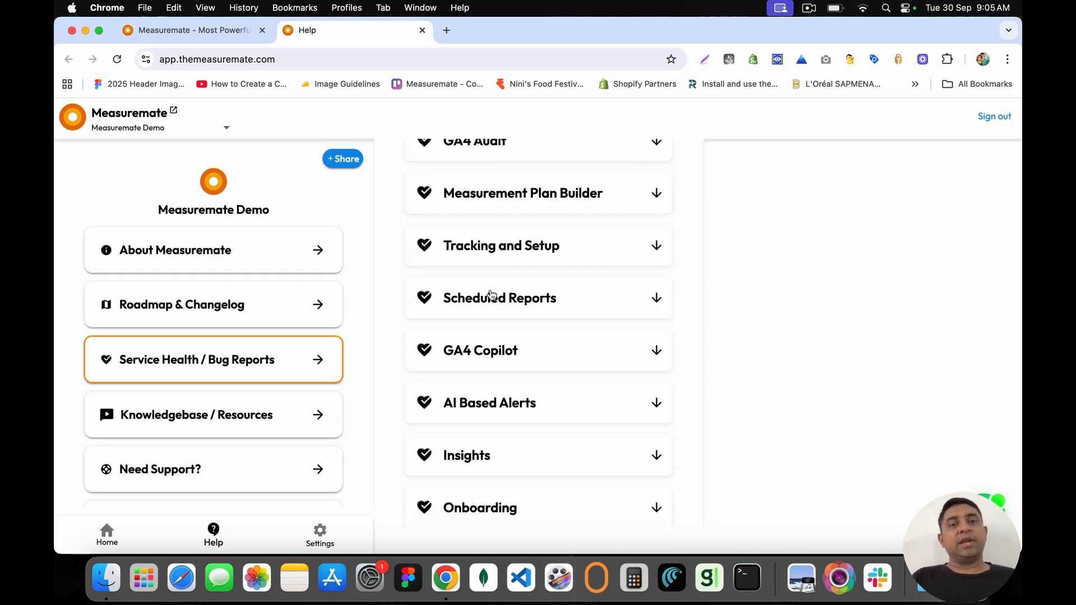
pyautogui.click(489, 250)
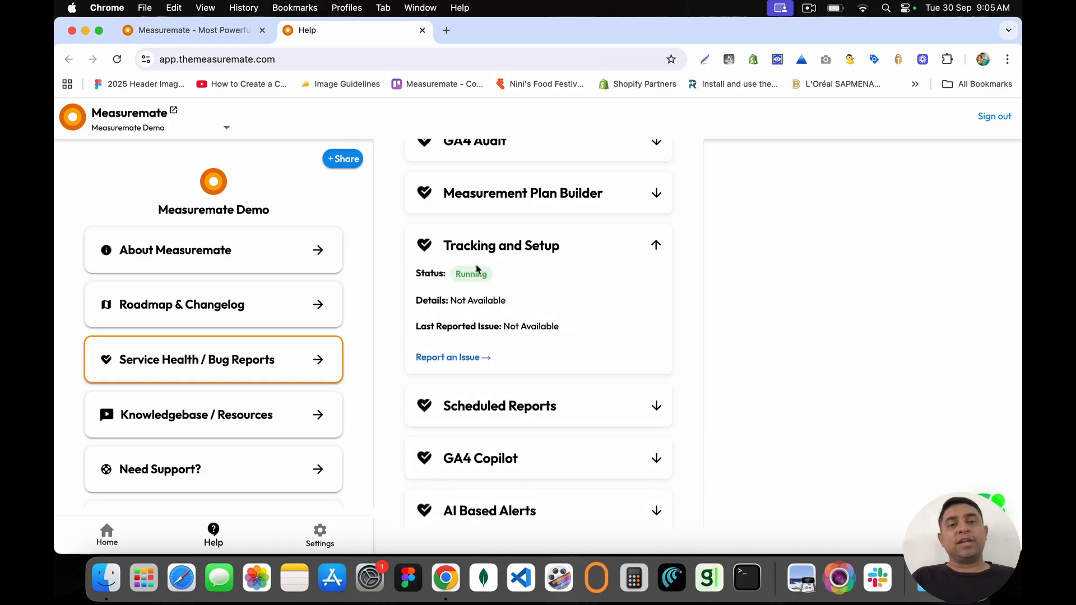
pyautogui.moveTo(456, 274); pyautogui.dragTo(487, 274)
pyautogui.scroll(-5, 521, 343)
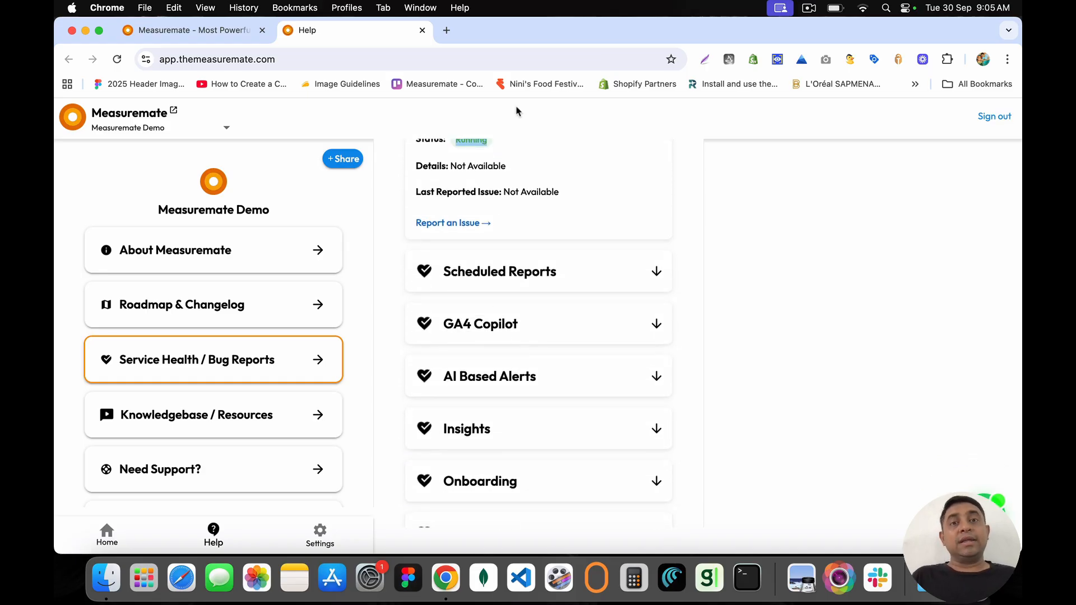
# Step: Expand GA4 Copilot to read its Impacted status and problem description
pyautogui.click(473, 324)
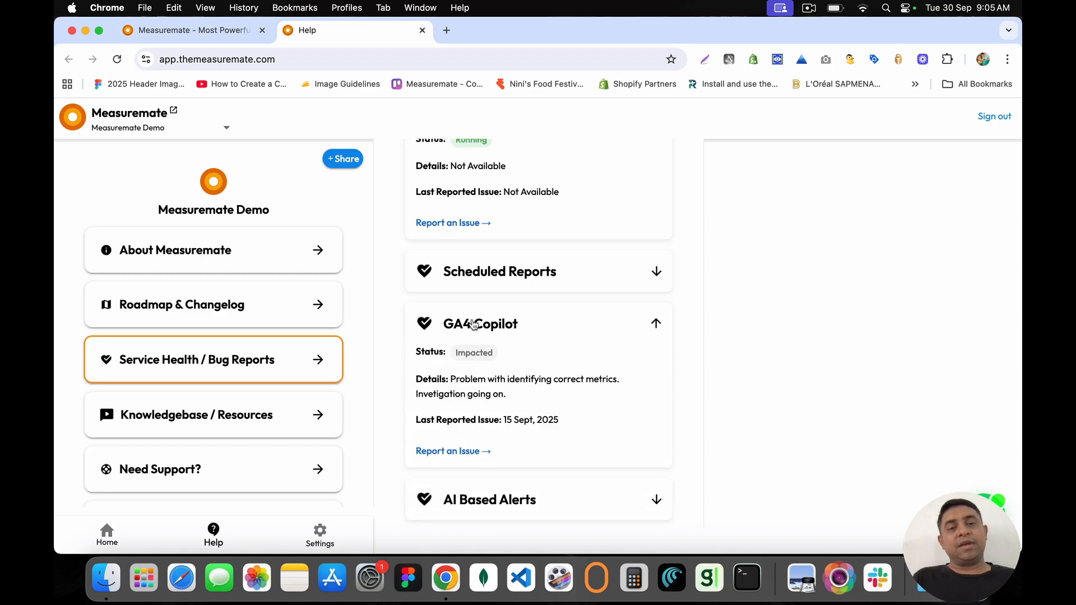
pyautogui.moveTo(455, 352); pyautogui.dragTo(505, 356)
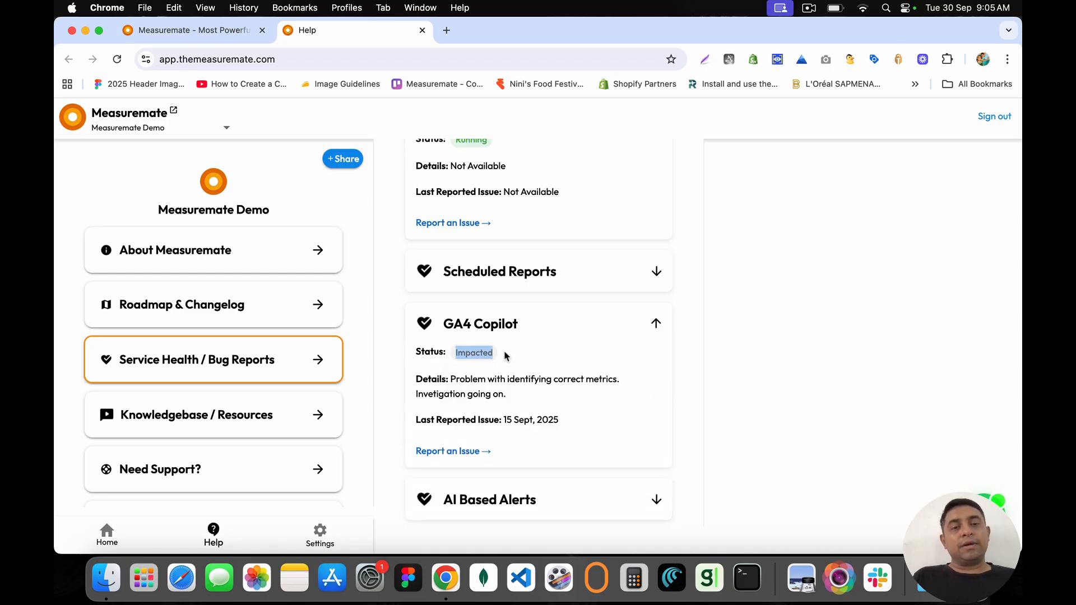
pyautogui.click(505, 355)
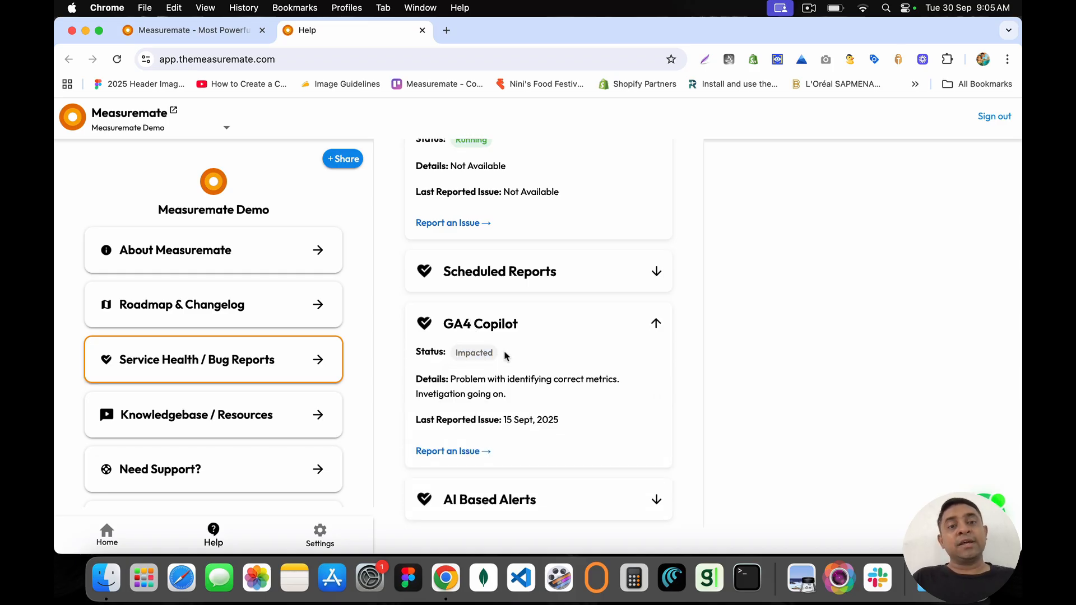
pyautogui.moveTo(415, 384); pyautogui.dragTo(513, 393)
pyautogui.click(554, 404)
pyautogui.click(458, 382)
pyautogui.scroll(3, 512, 392)
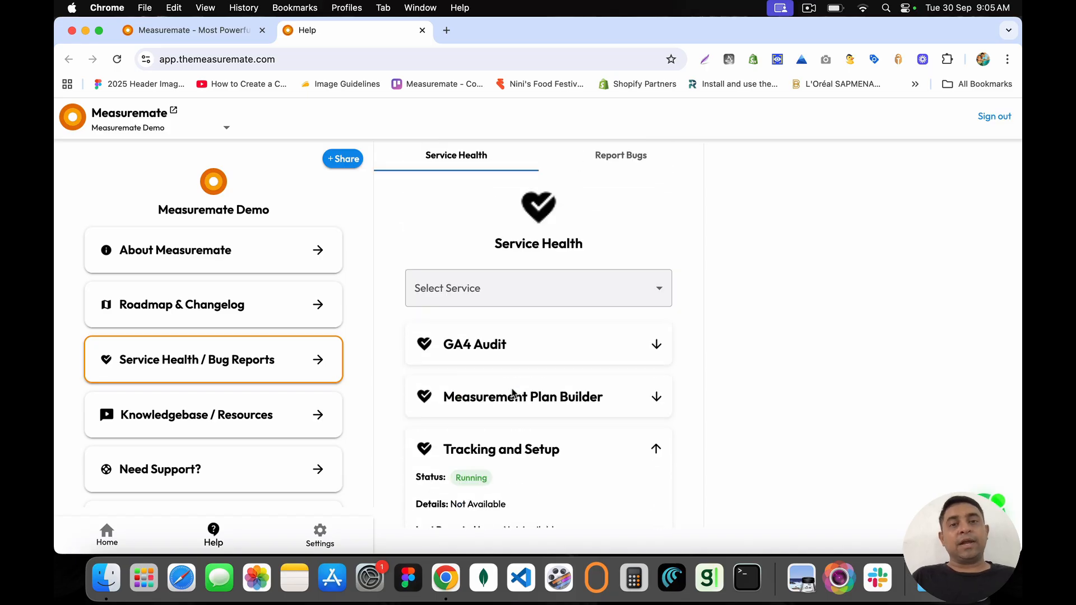
# Step: Look over the Report a Bug form's 'What went wrong?' field, then open Knowledgebase / Resources
pyautogui.click(604, 153)
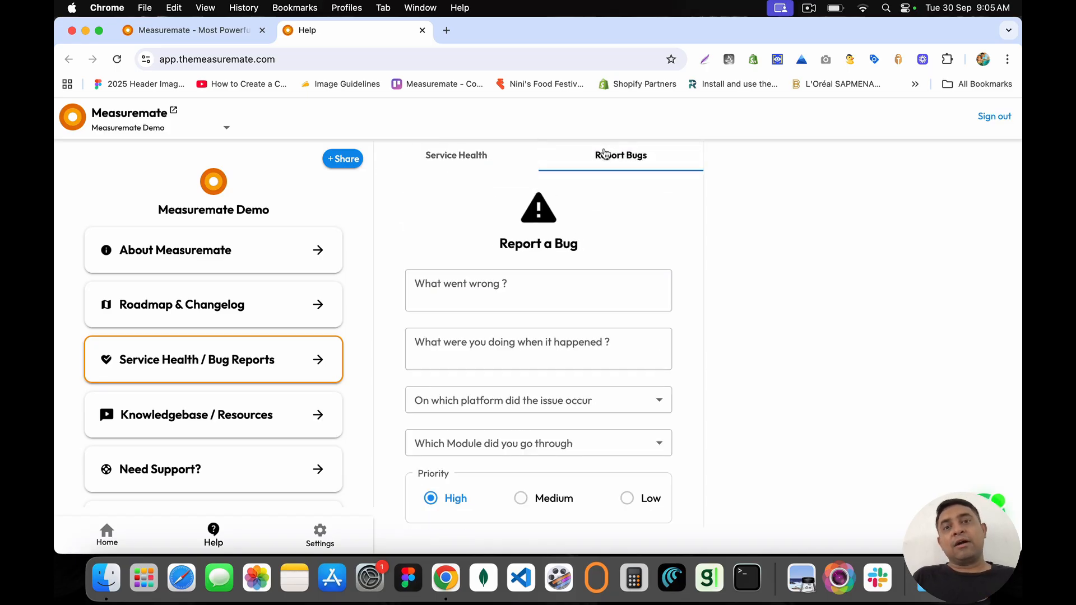
pyautogui.click(476, 294)
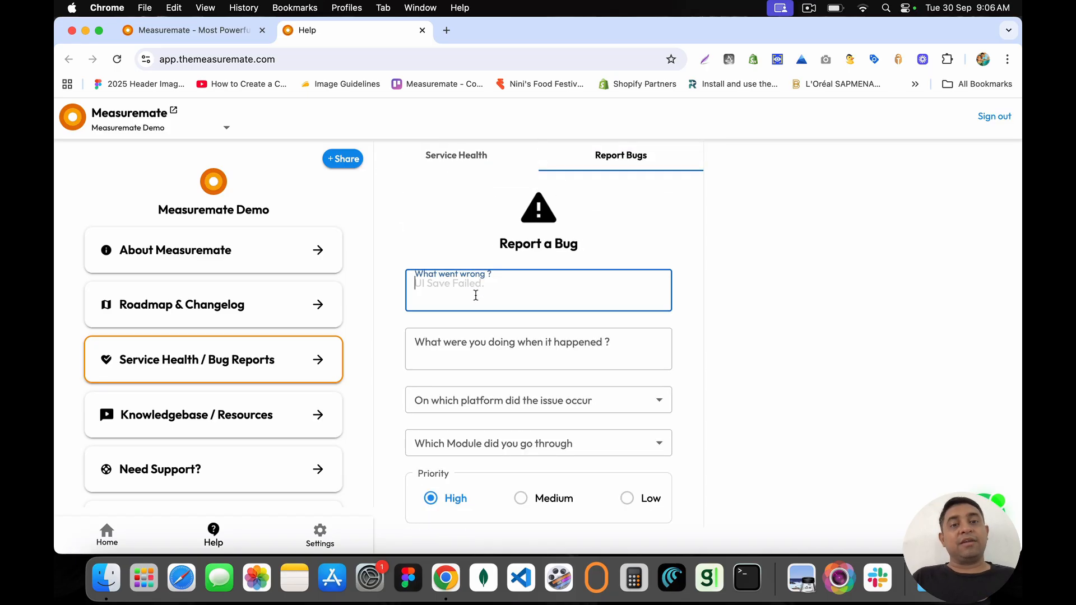
pyautogui.click(515, 245)
pyautogui.tripleClick(516, 244)
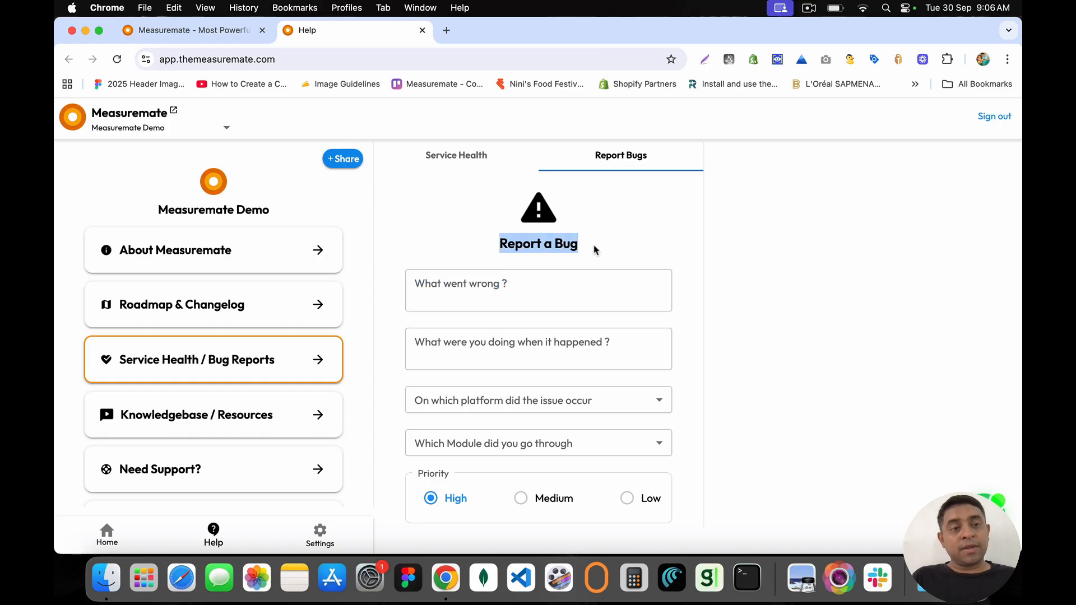
pyautogui.click(319, 418)
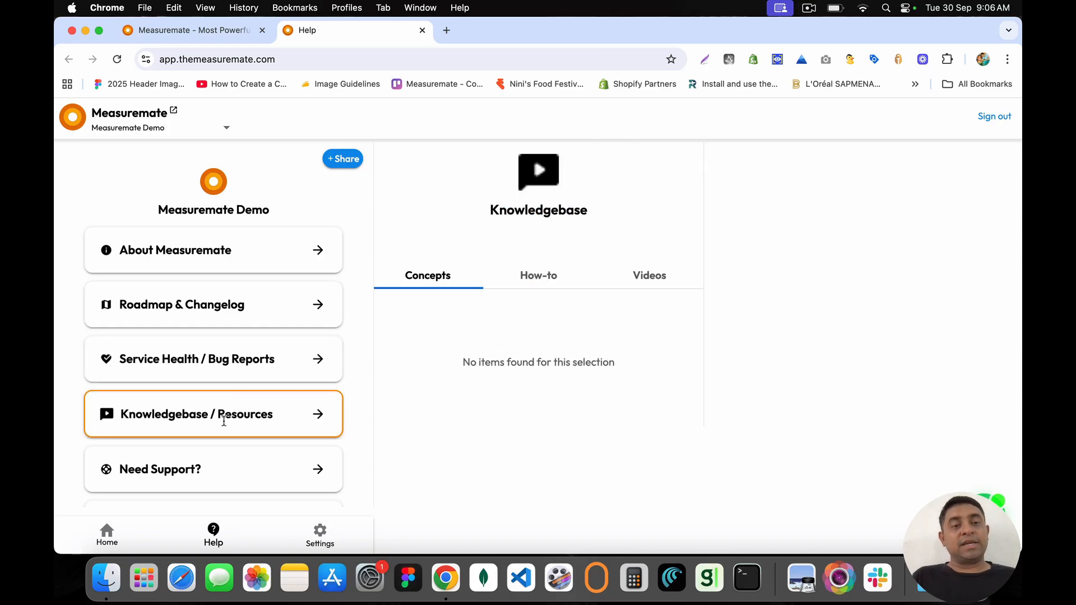
# Step: Start a support ticket with Support Type set to Measuremate Product Support
pyautogui.click(319, 474)
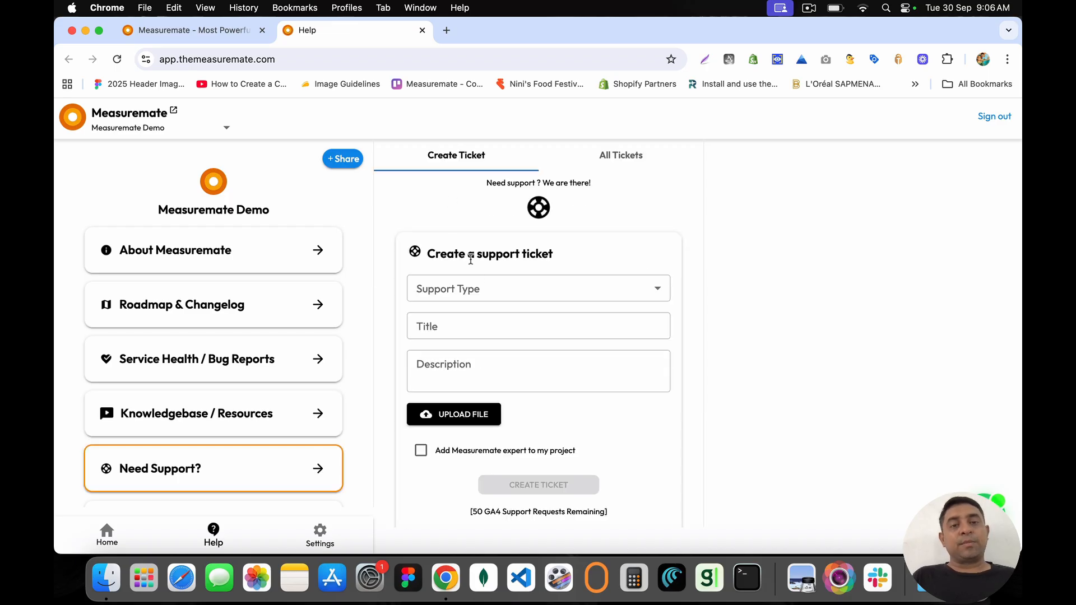
pyautogui.click(492, 287)
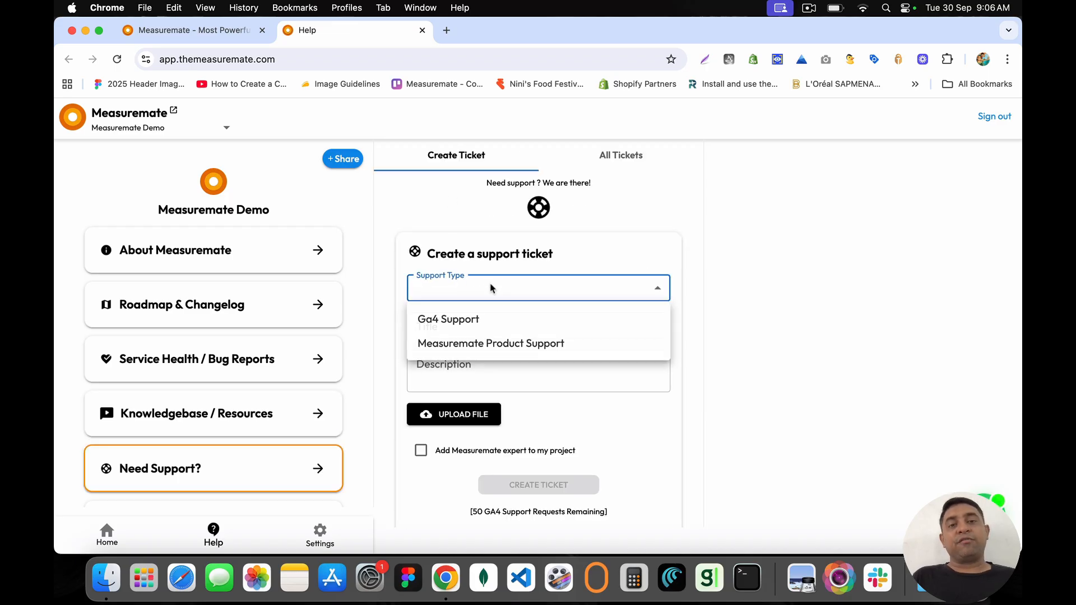
pyautogui.click(442, 230)
pyautogui.scroll(-1, 447, 291)
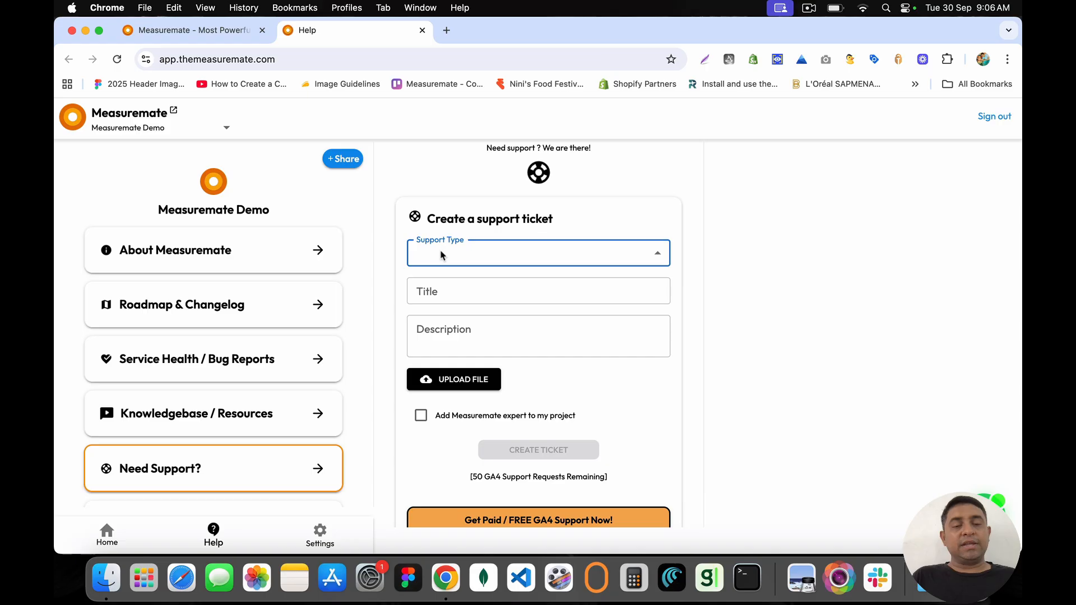
pyautogui.click(442, 255)
pyautogui.click(462, 284)
pyautogui.click(460, 258)
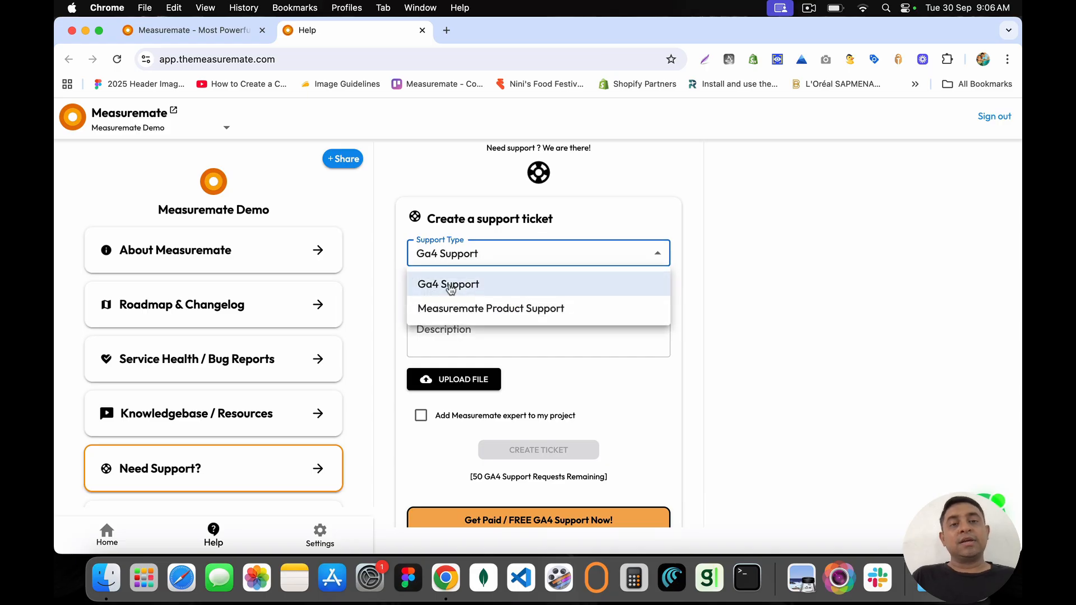
pyautogui.click(475, 308)
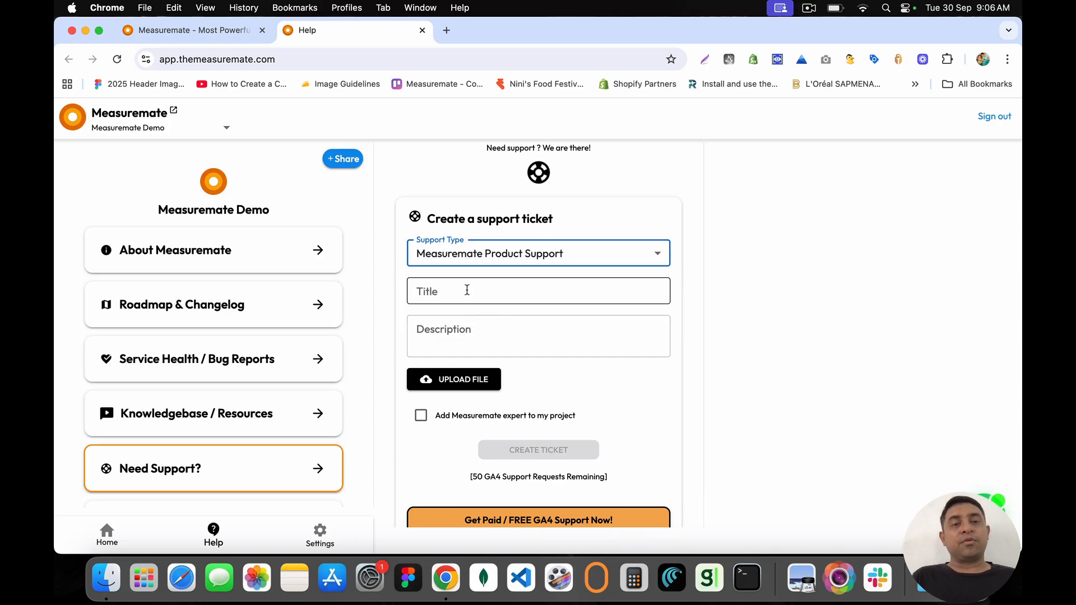
# Step: Tick 'Add Measuremate expert to my project', then return to the Home page via the logo
pyautogui.click(466, 290)
pyautogui.click(448, 338)
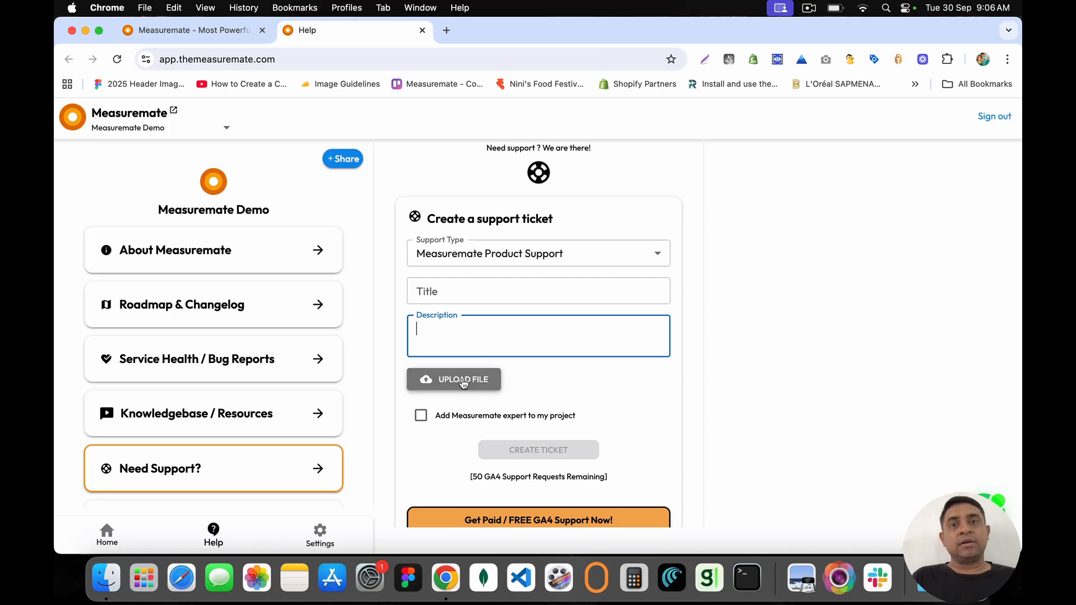
pyautogui.click(421, 415)
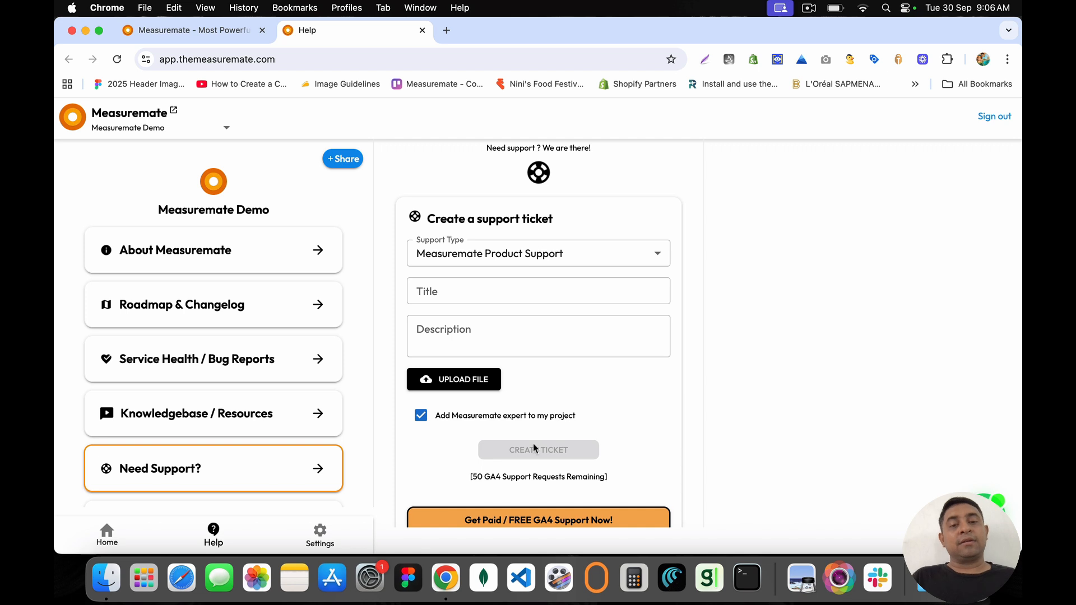
pyautogui.scroll(-1, 533, 444)
pyautogui.scroll(1, 465, 410)
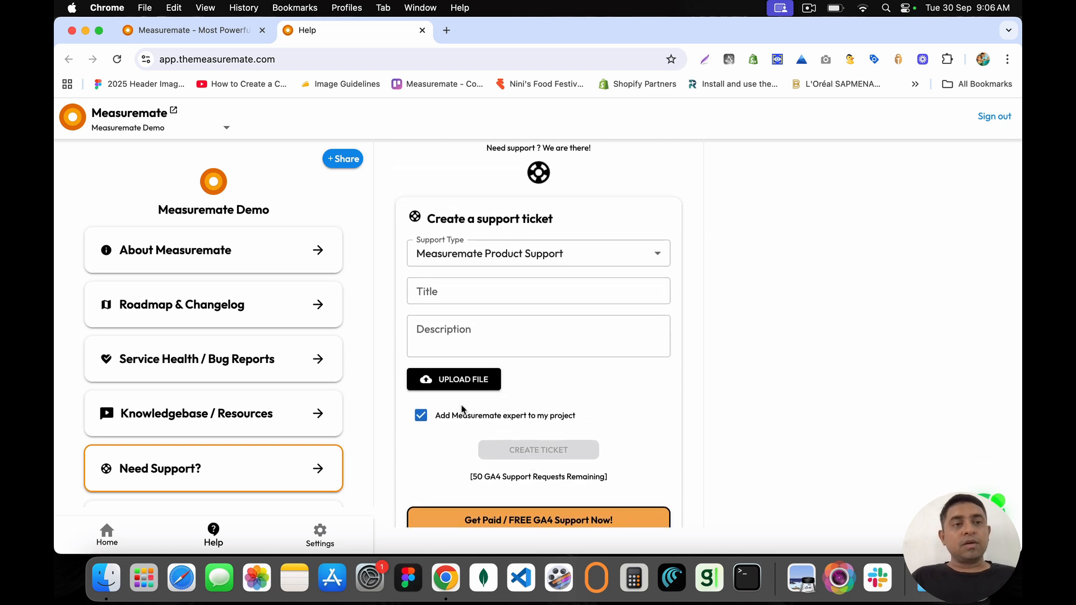
pyautogui.click(72, 125)
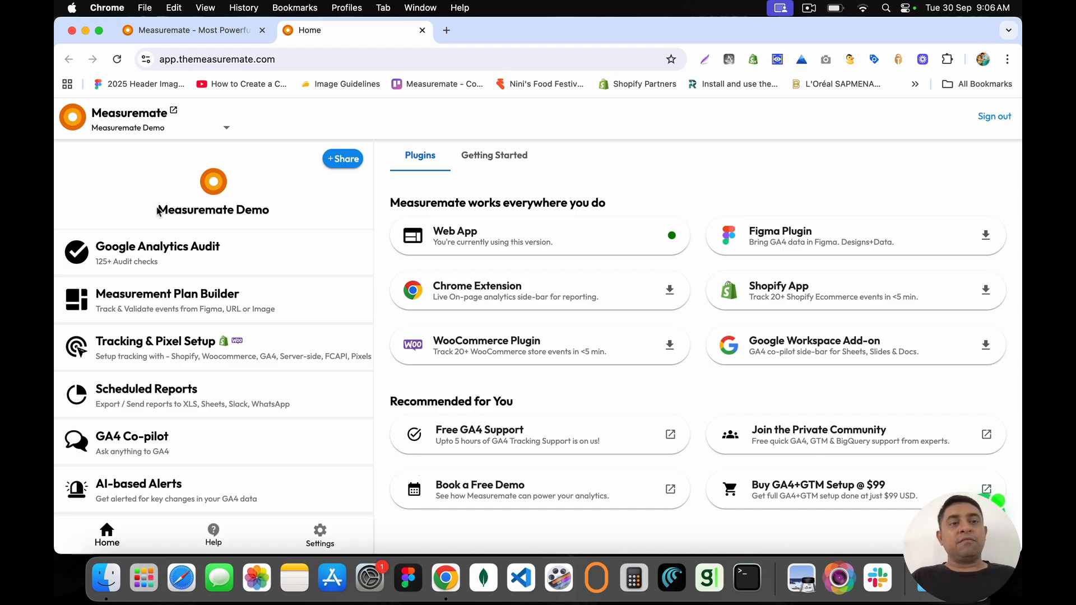
pyautogui.moveTo(156, 208); pyautogui.dragTo(279, 211)
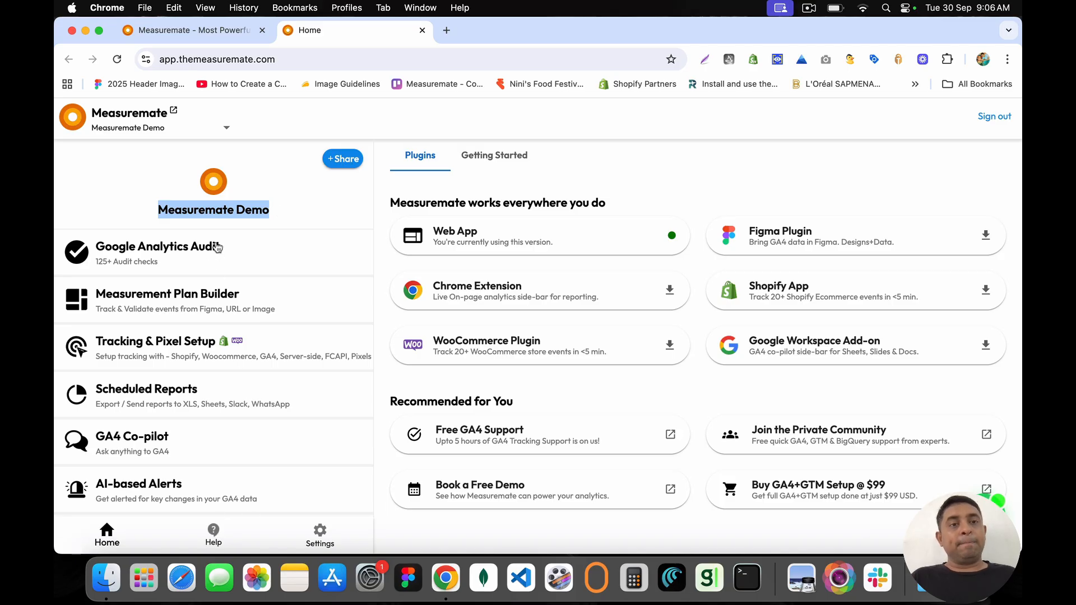
pyautogui.click(159, 210)
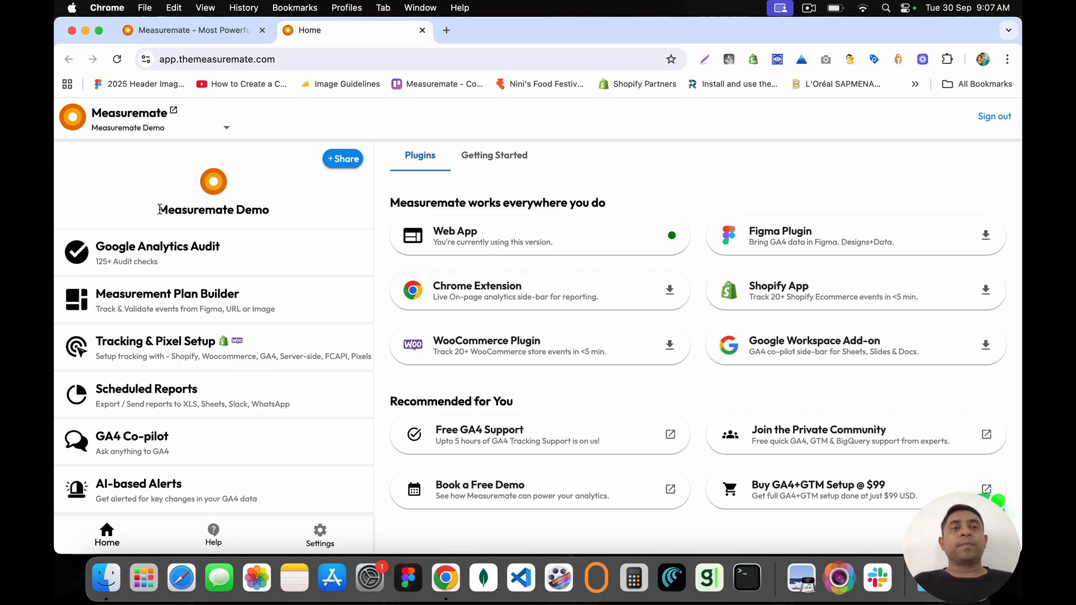
# Step: Open the Google Analytics Audit tool and name a new audit 'GA4 Audit - Sample - XYZ'
pyautogui.click(178, 255)
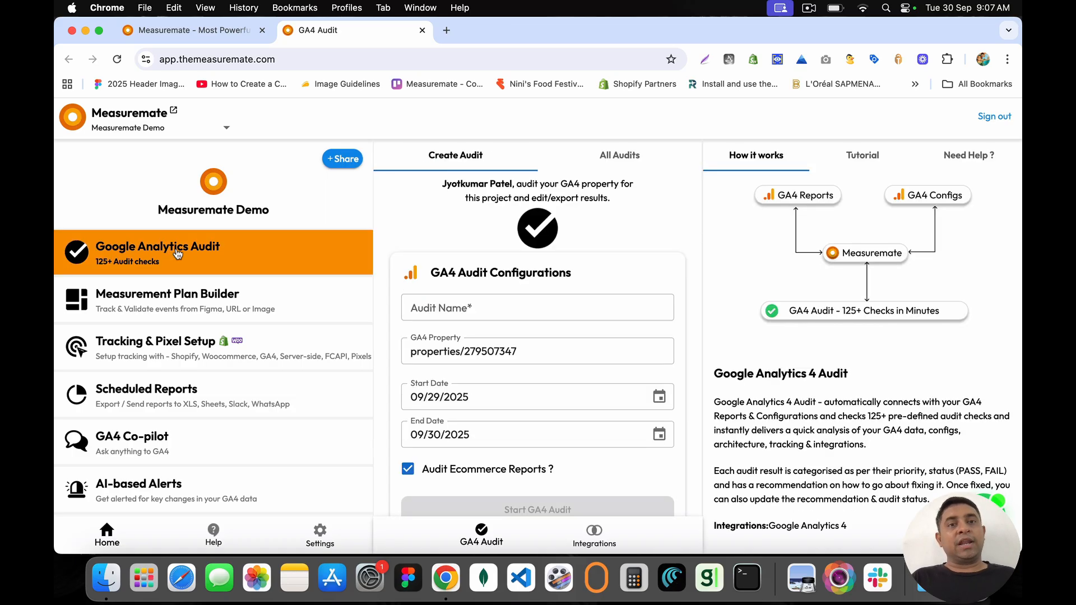
pyautogui.click(611, 161)
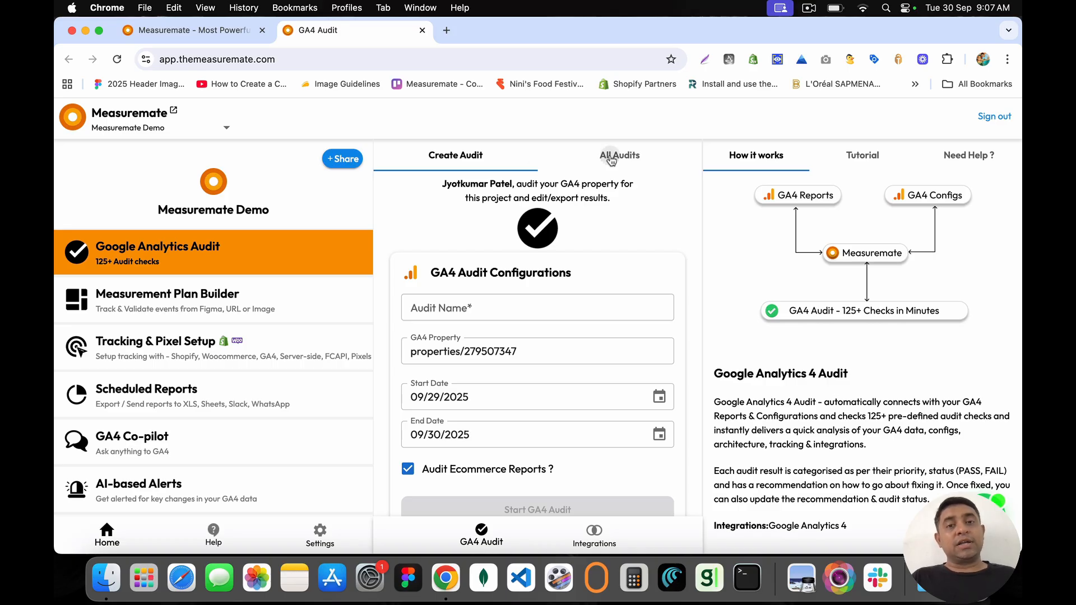
pyautogui.click(459, 165)
pyautogui.click(452, 310)
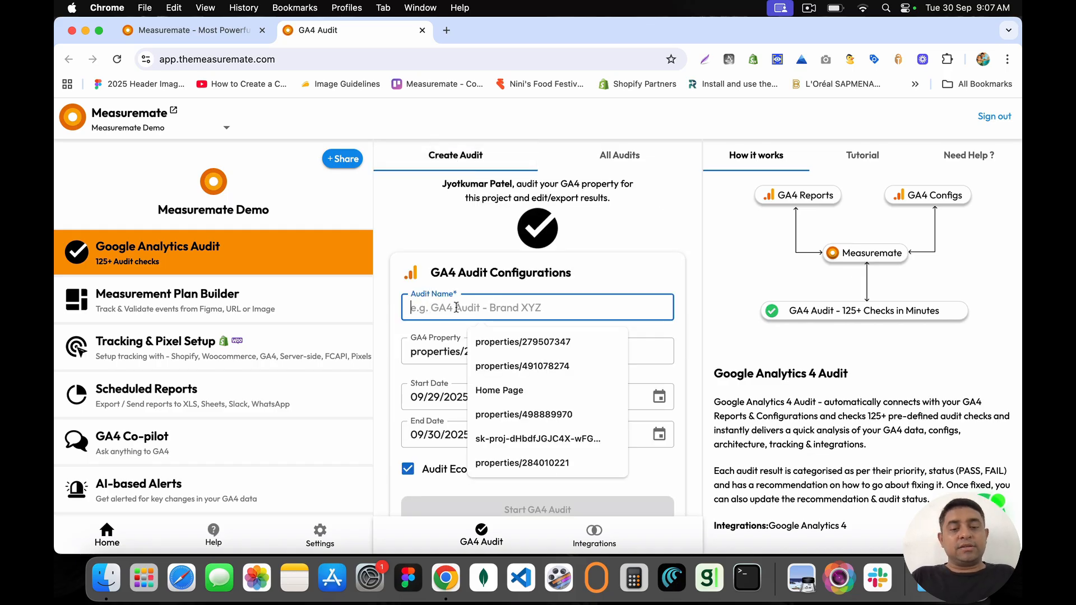
pyautogui.write('GA4 Aud')
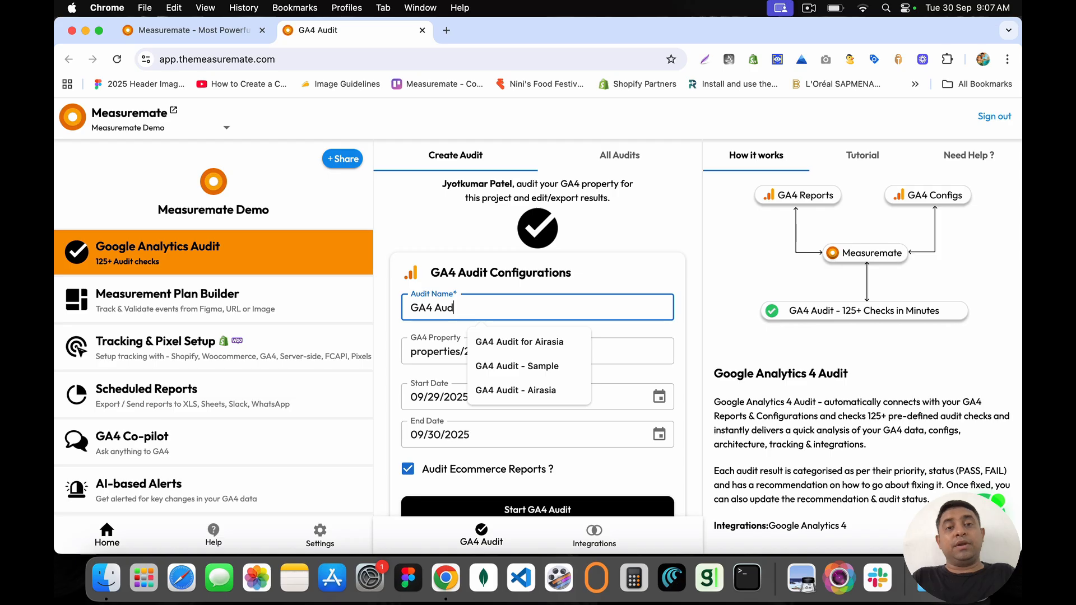
pyautogui.write('it - ')
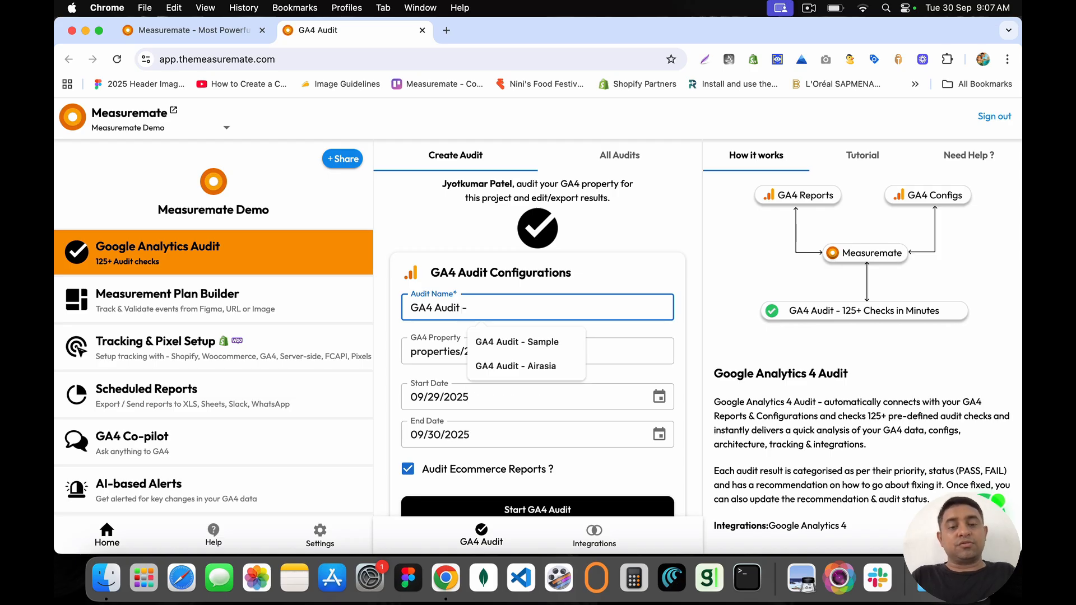
pyautogui.write('Sample - XYZ')
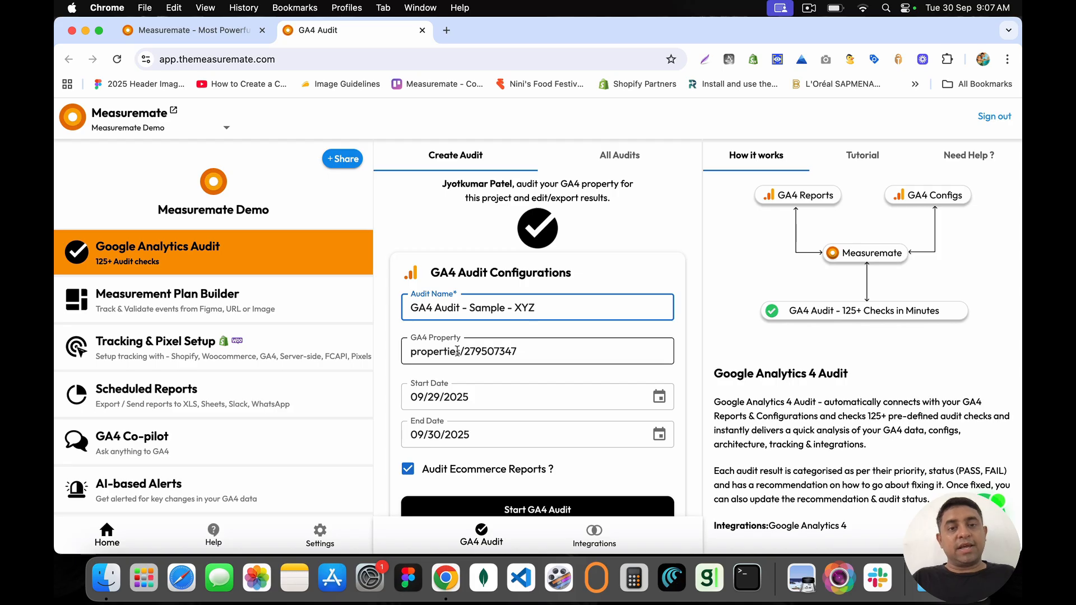
# Step: Set the start date to 09/22/2025, keep ecommerce reports included, and start the audit
pyautogui.moveTo(516, 351); pyautogui.dragTo(412, 351)
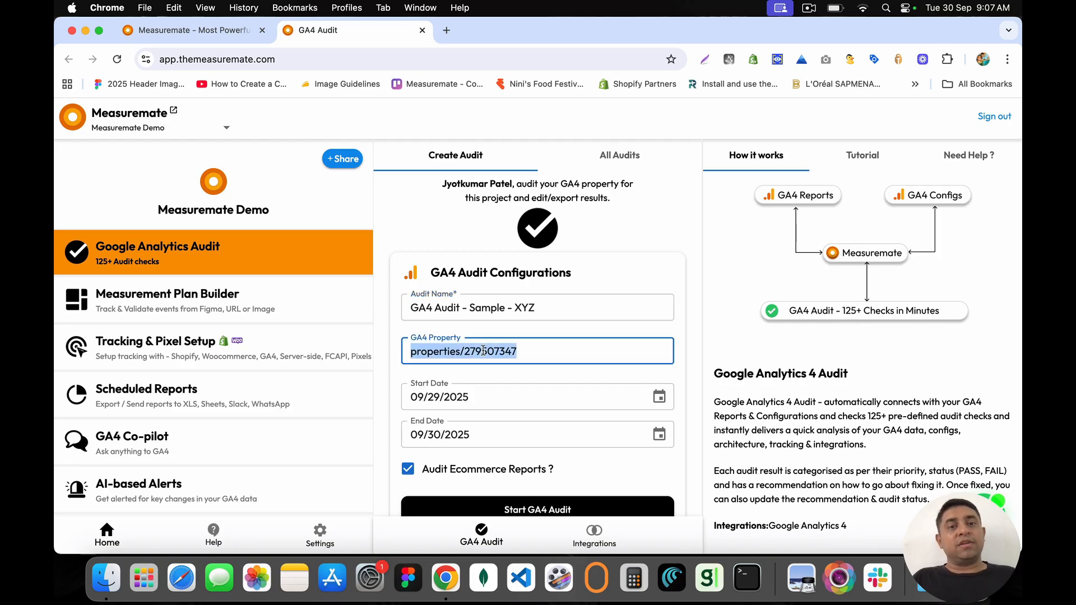
pyautogui.click(659, 397)
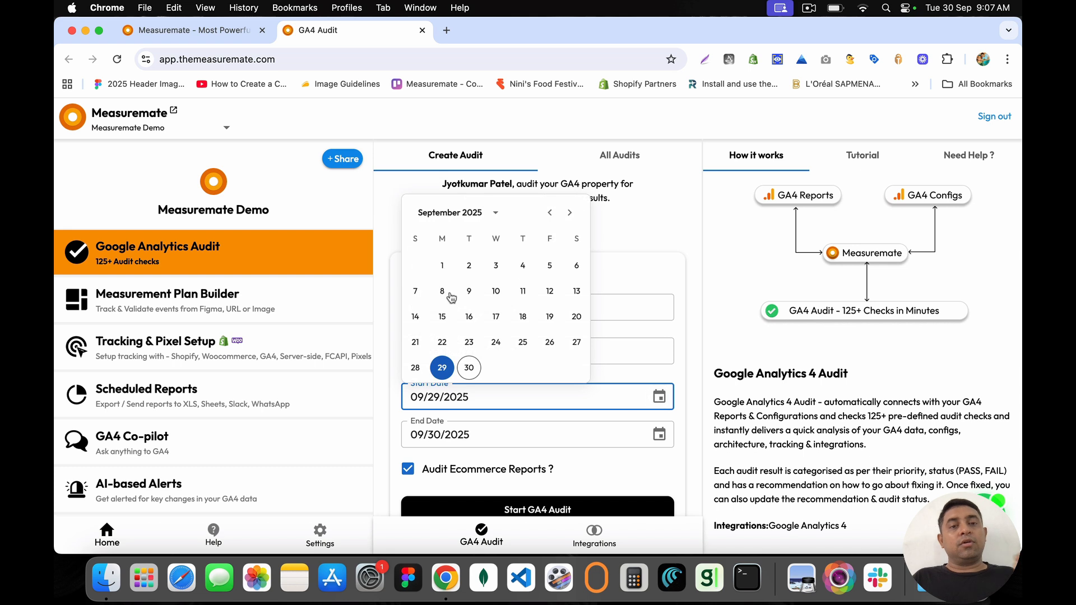
pyautogui.click(442, 344)
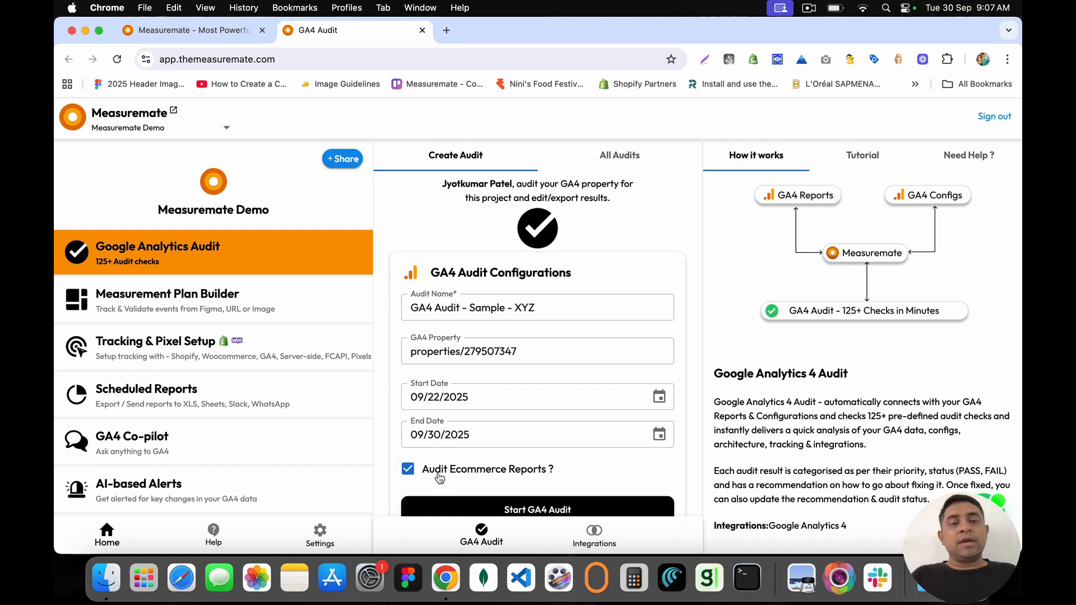
pyautogui.scroll(-2, 431, 475)
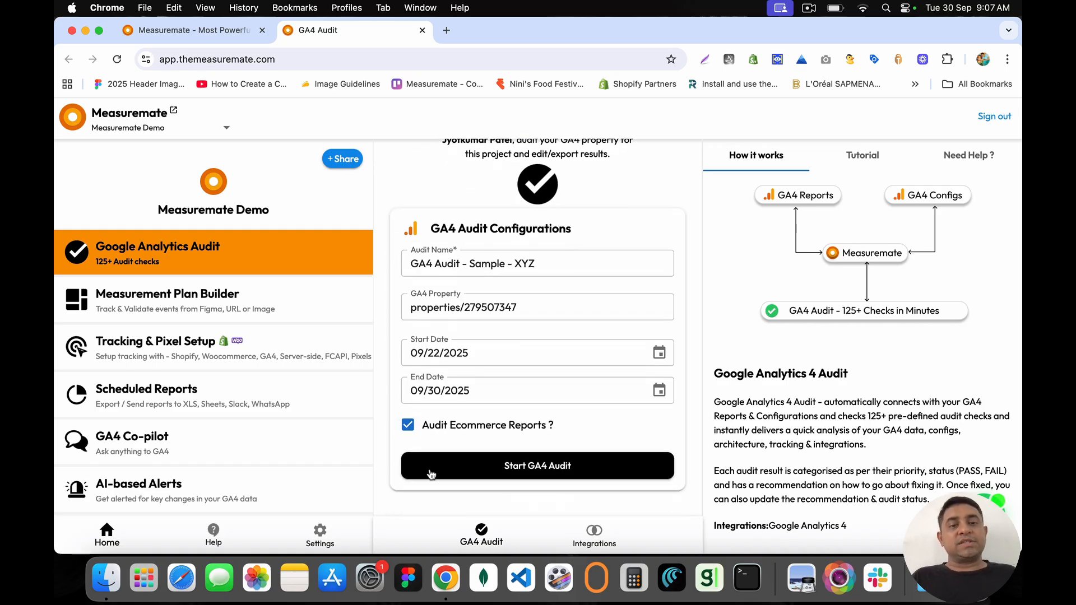
pyautogui.click(412, 427)
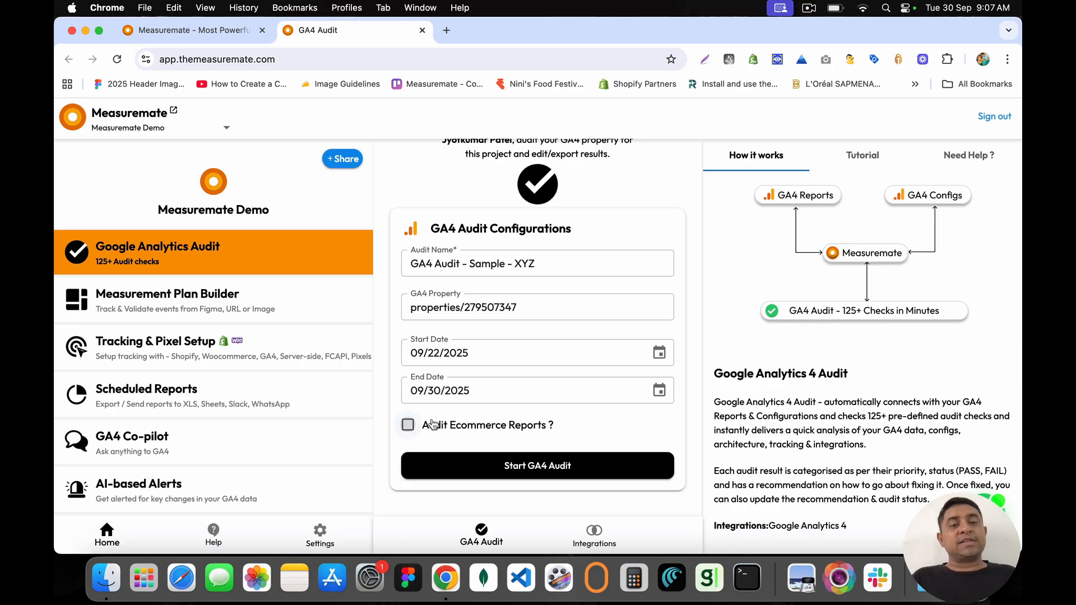
pyautogui.click(408, 427)
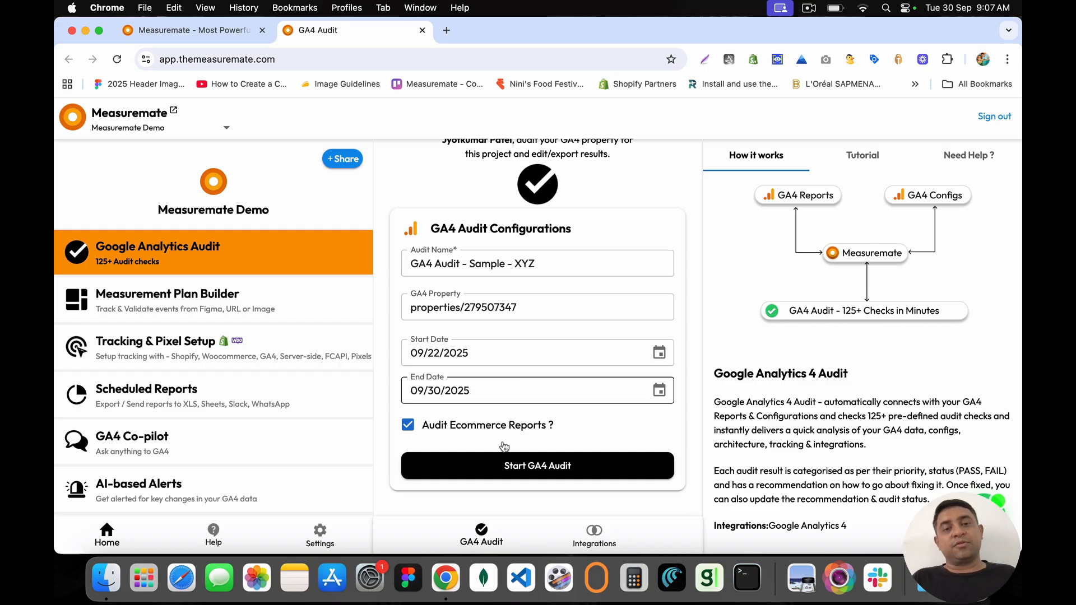
pyautogui.click(545, 465)
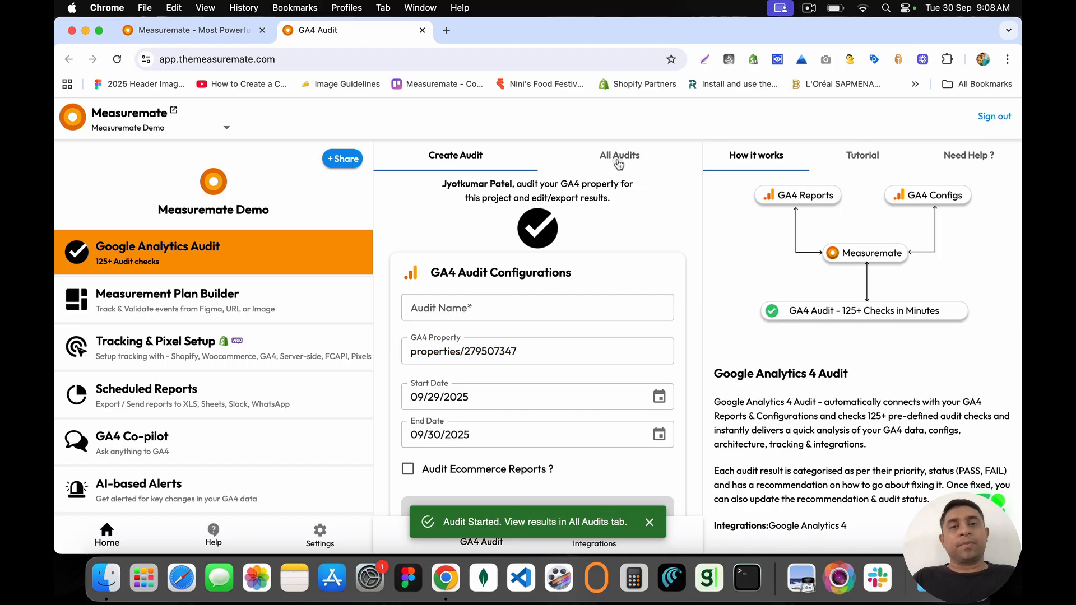
# Step: Locate GA4 Audit - Sample - XYZ under All Audits and load its results
pyautogui.click(618, 156)
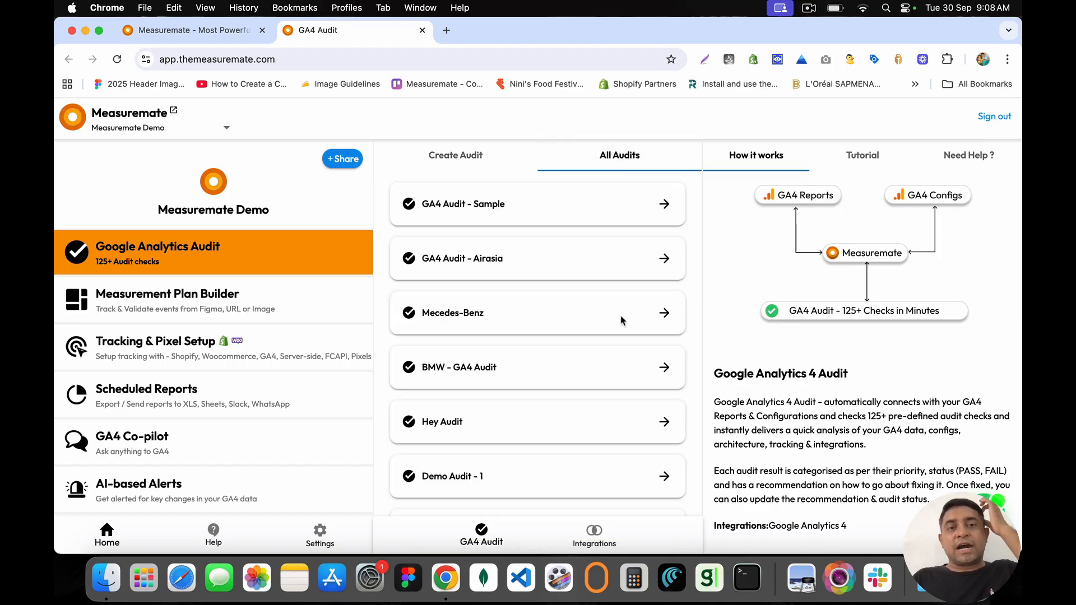
pyautogui.scroll(-10, 622, 321)
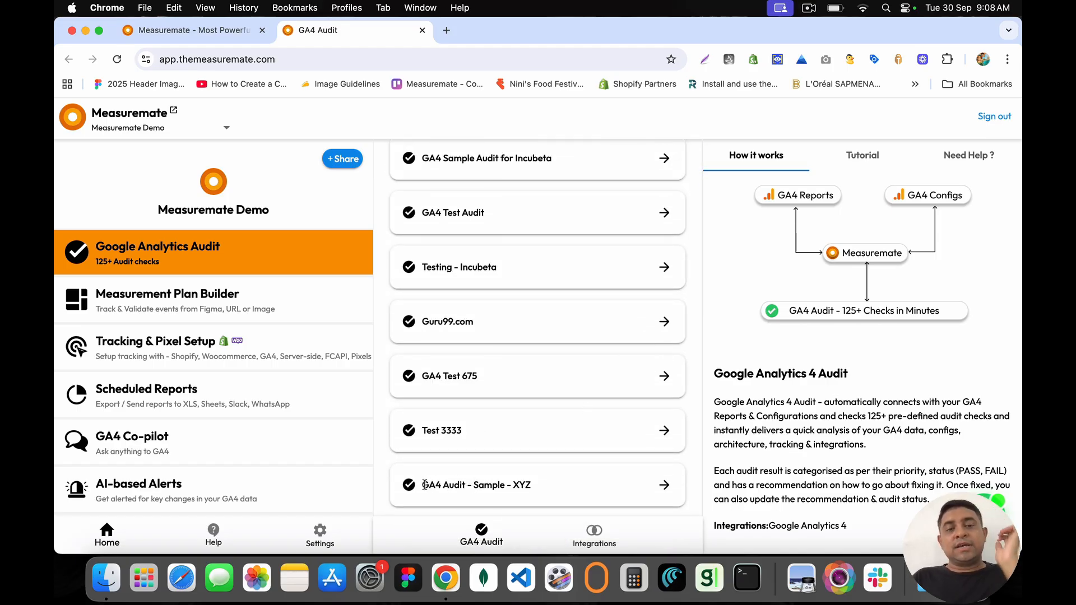
pyautogui.moveTo(424, 485); pyautogui.dragTo(542, 485)
pyautogui.click(542, 485)
pyautogui.scroll(10, 542, 477)
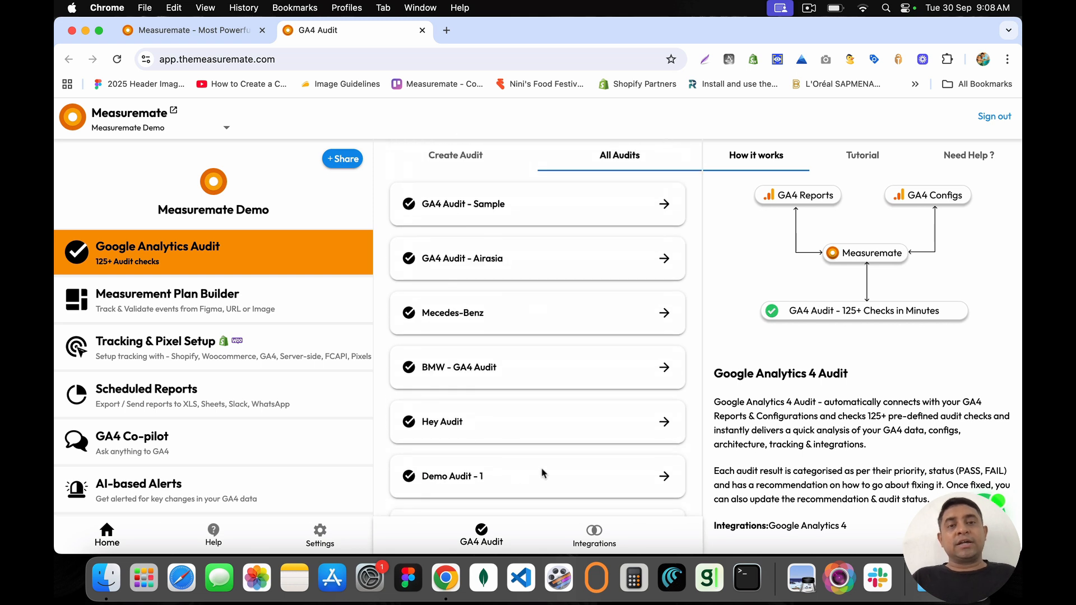
pyautogui.click(611, 158)
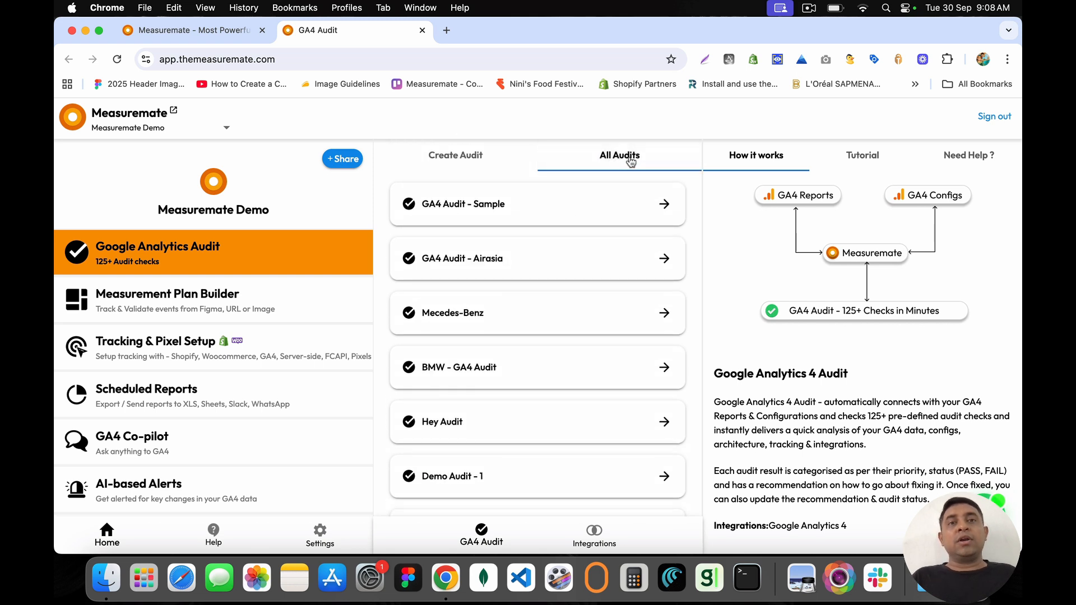
pyautogui.click(463, 159)
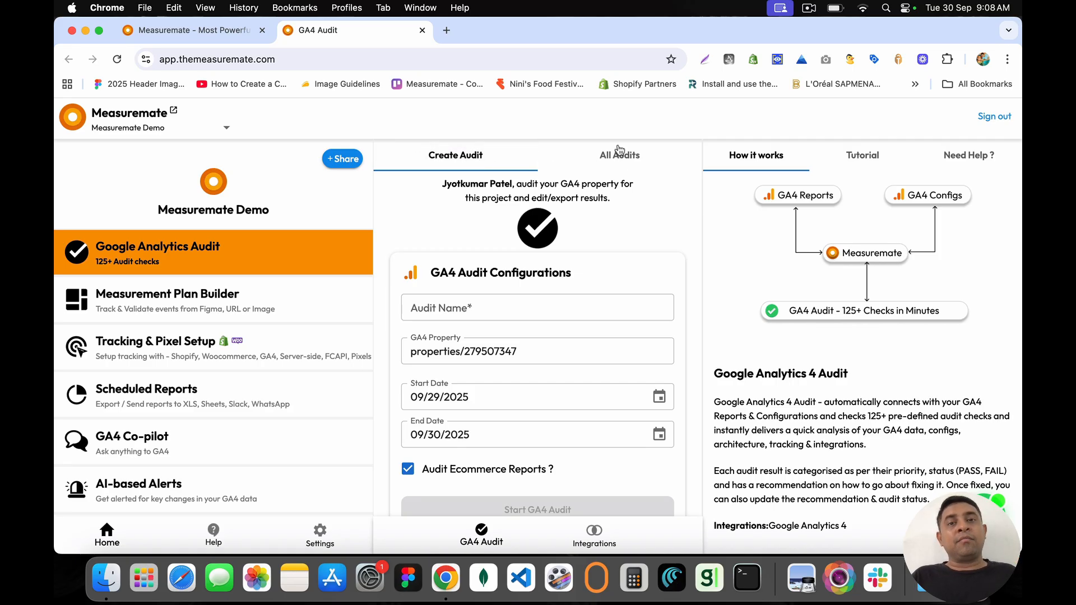
pyautogui.click(632, 162)
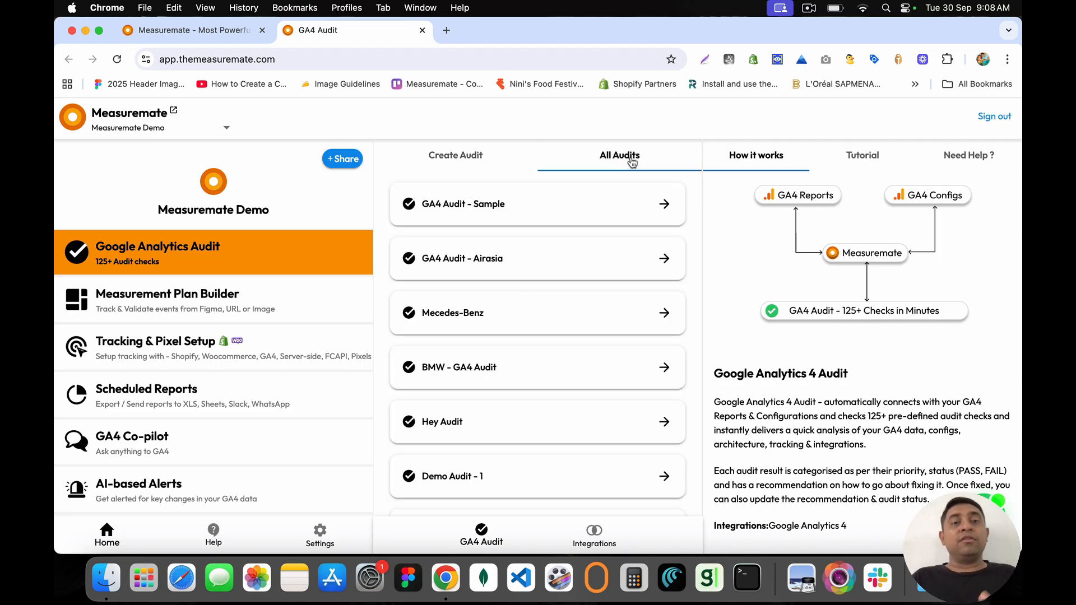
pyautogui.scroll(-10, 658, 334)
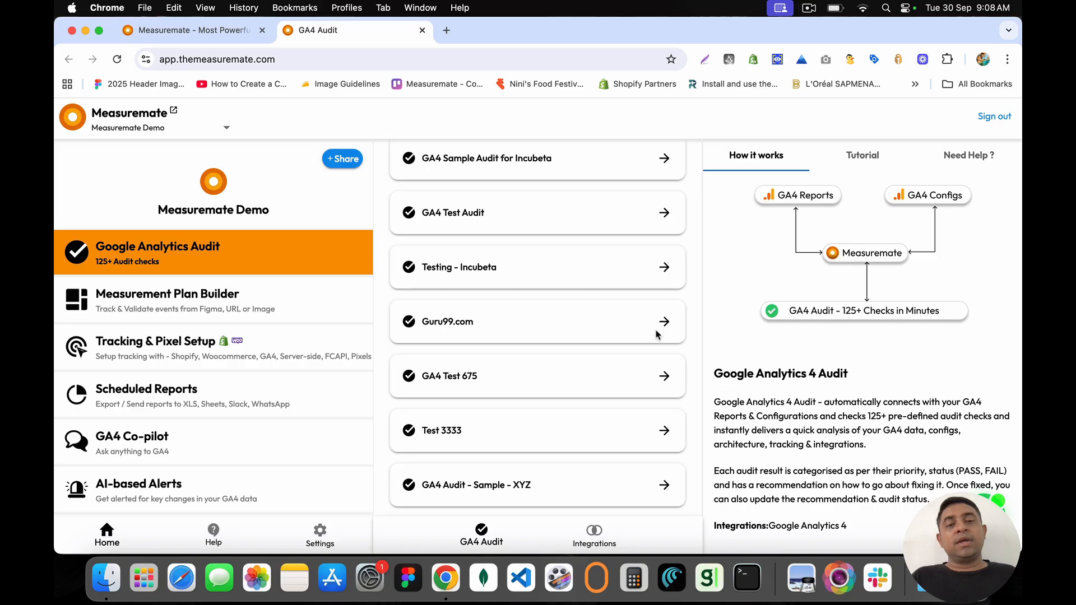
pyautogui.moveTo(421, 483); pyautogui.dragTo(540, 486)
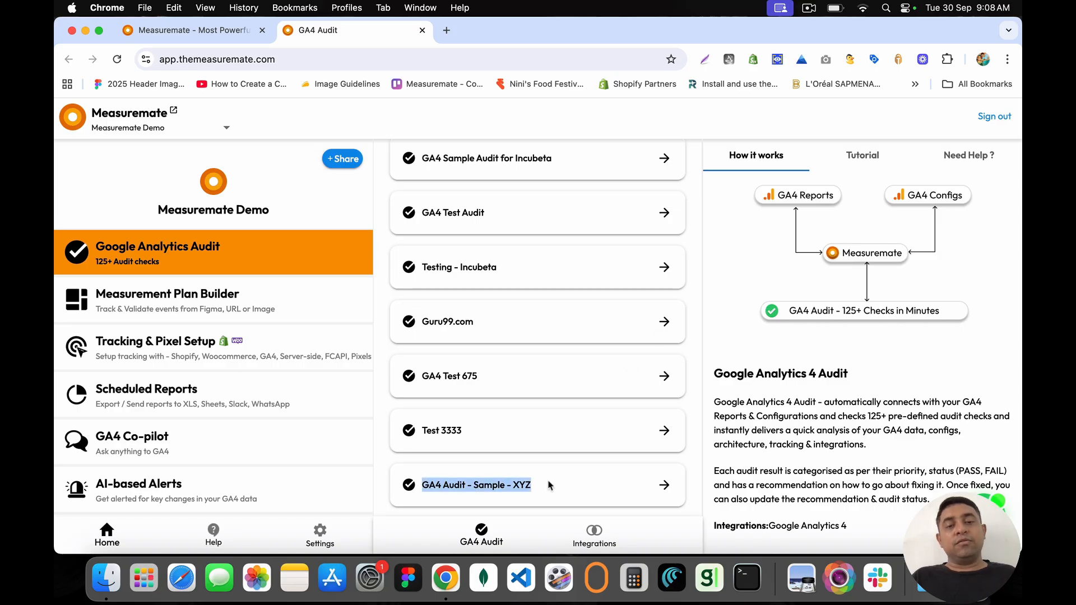
pyautogui.click(667, 487)
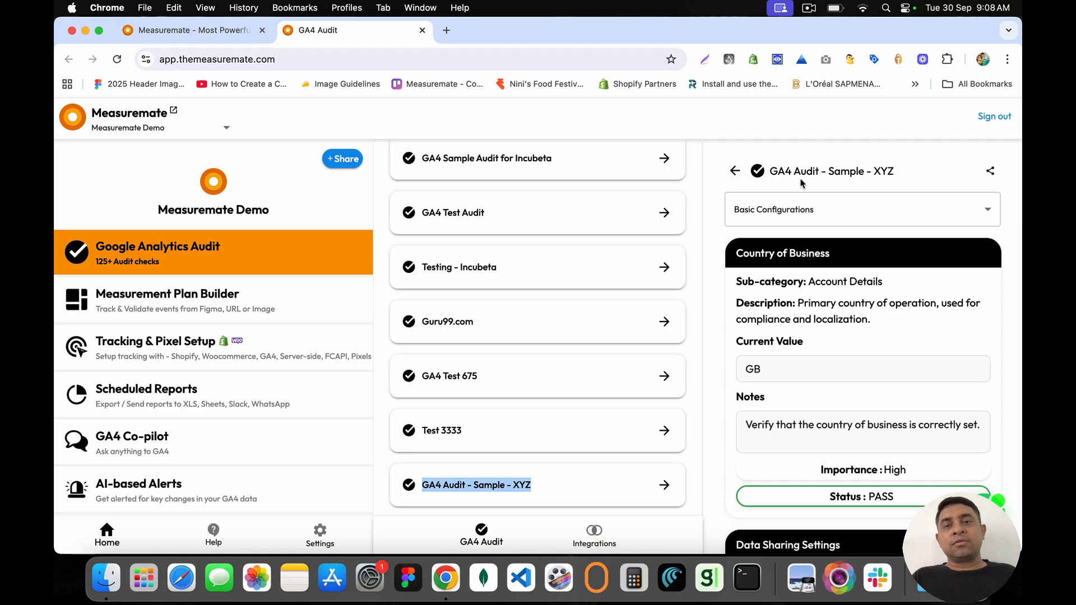
pyautogui.moveTo(770, 172); pyautogui.dragTo(905, 171)
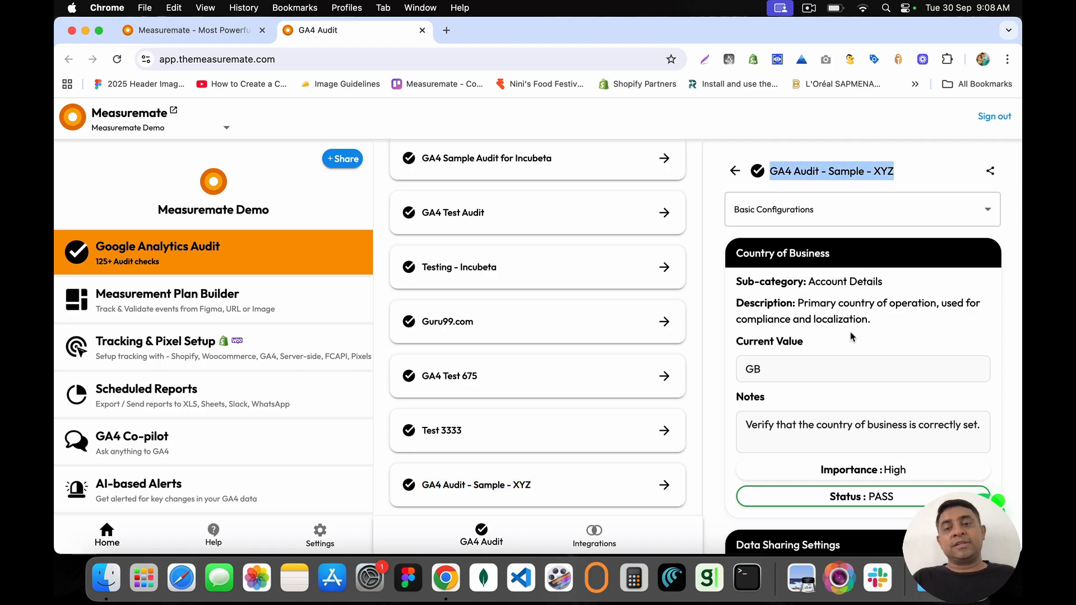
pyautogui.scroll(-3, 851, 337)
pyautogui.scroll(-8, 851, 337)
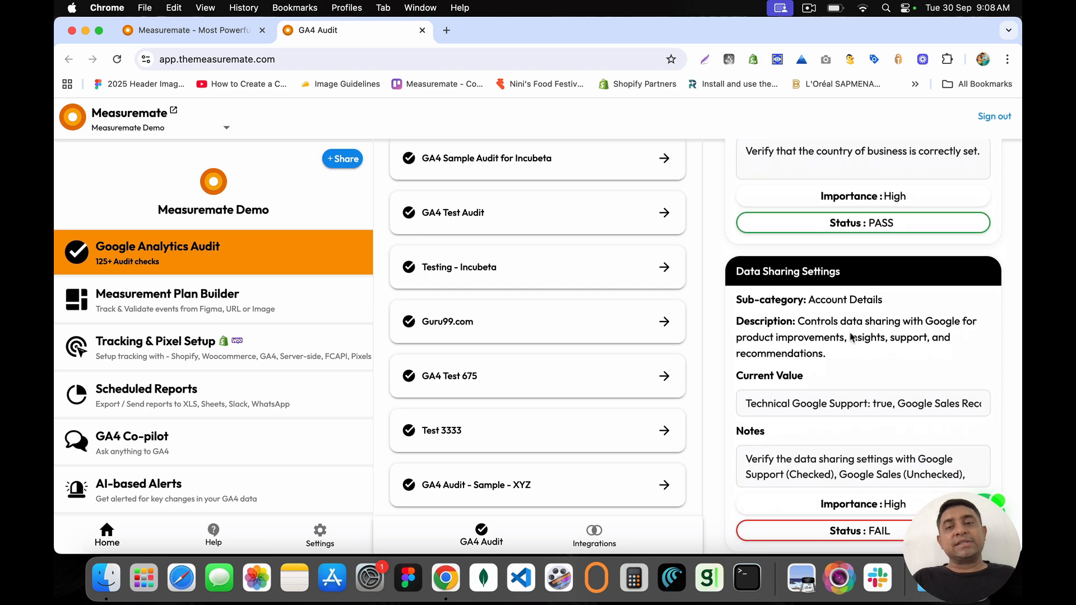
pyautogui.scroll(-2, 849, 336)
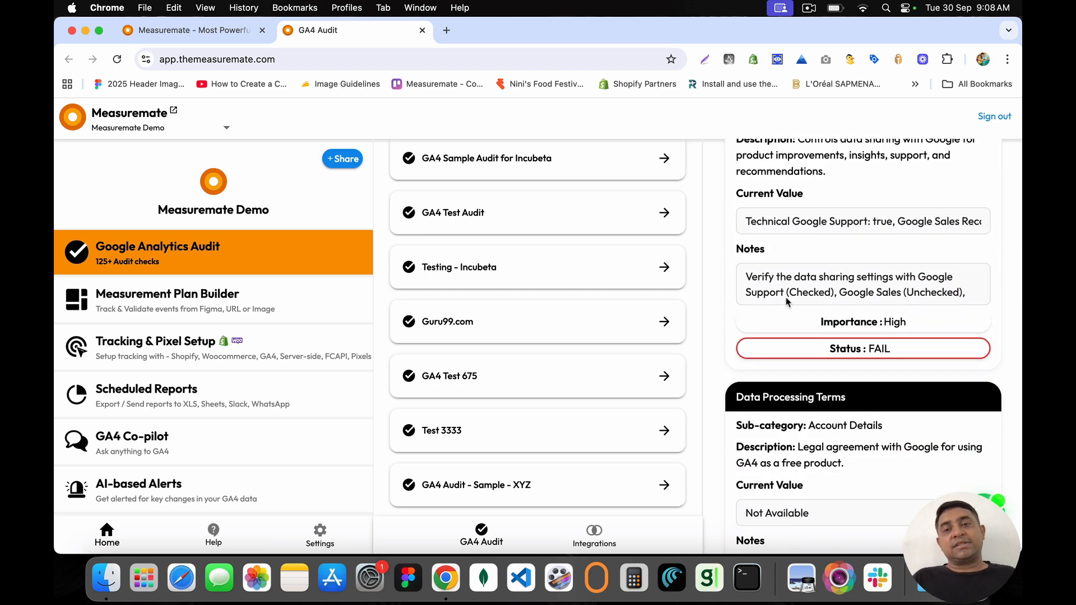
pyautogui.scroll(3, 757, 210)
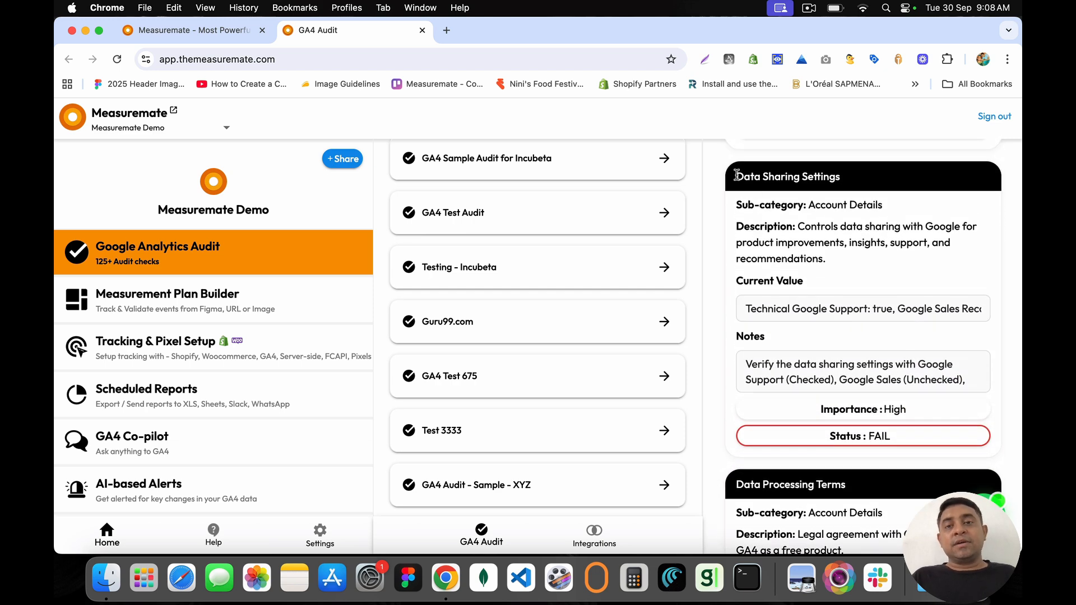
pyautogui.moveTo(736, 176); pyautogui.dragTo(849, 178)
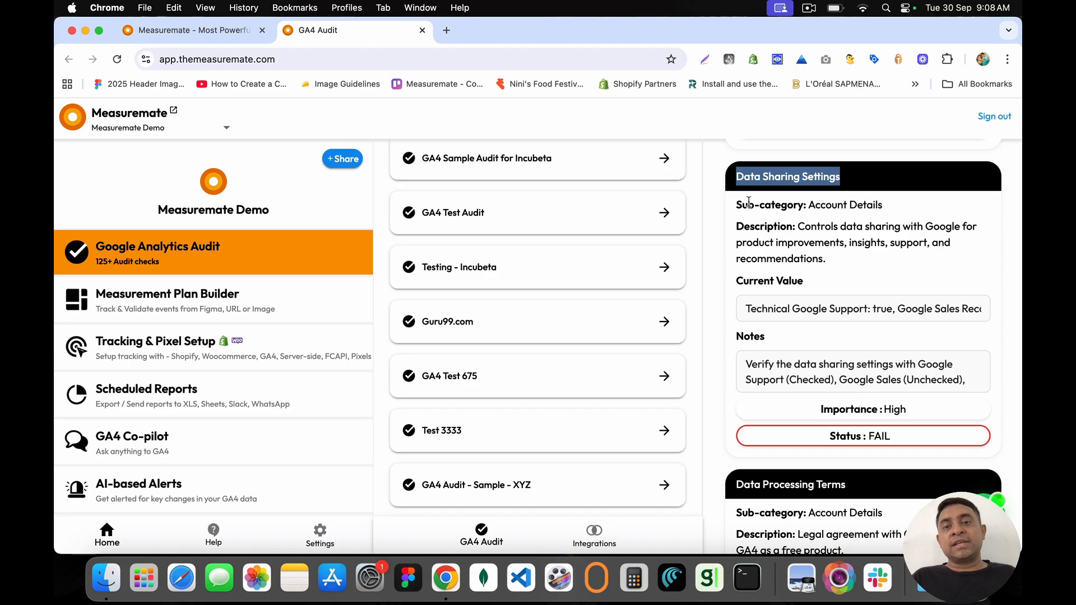
pyautogui.moveTo(736, 202); pyautogui.dragTo(868, 436)
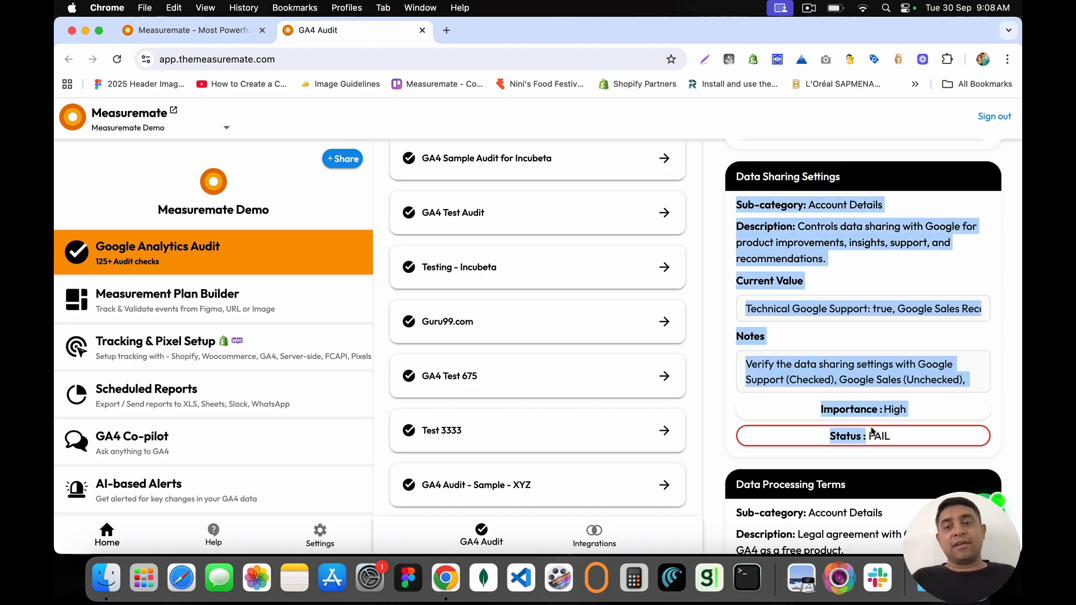
pyautogui.click(851, 361)
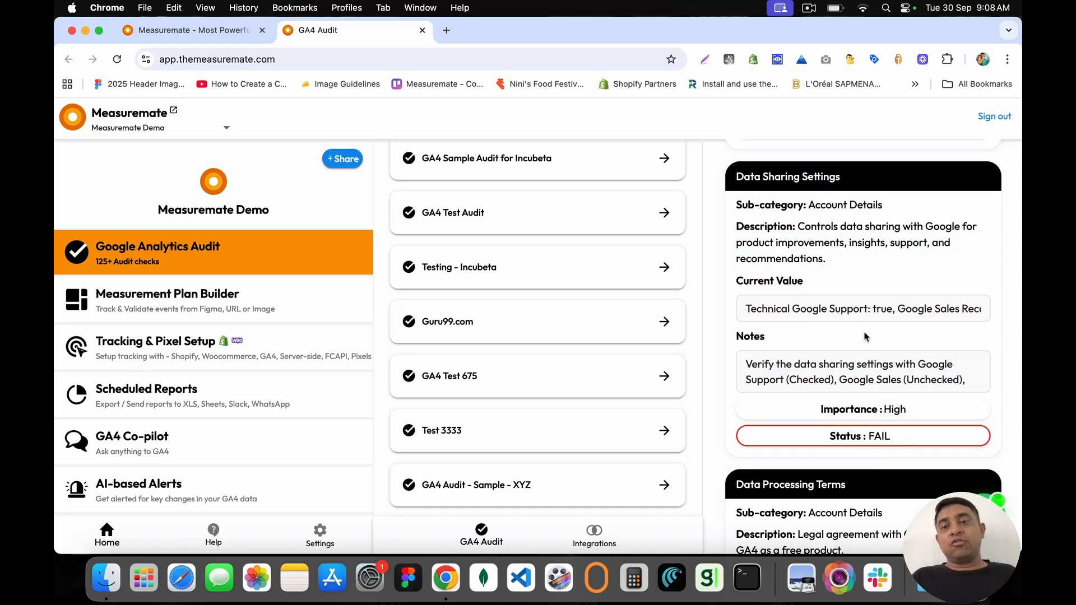
pyautogui.click(803, 312)
pyautogui.moveTo(748, 308); pyautogui.dragTo(963, 309)
pyautogui.moveTo(799, 226); pyautogui.dragTo(833, 267)
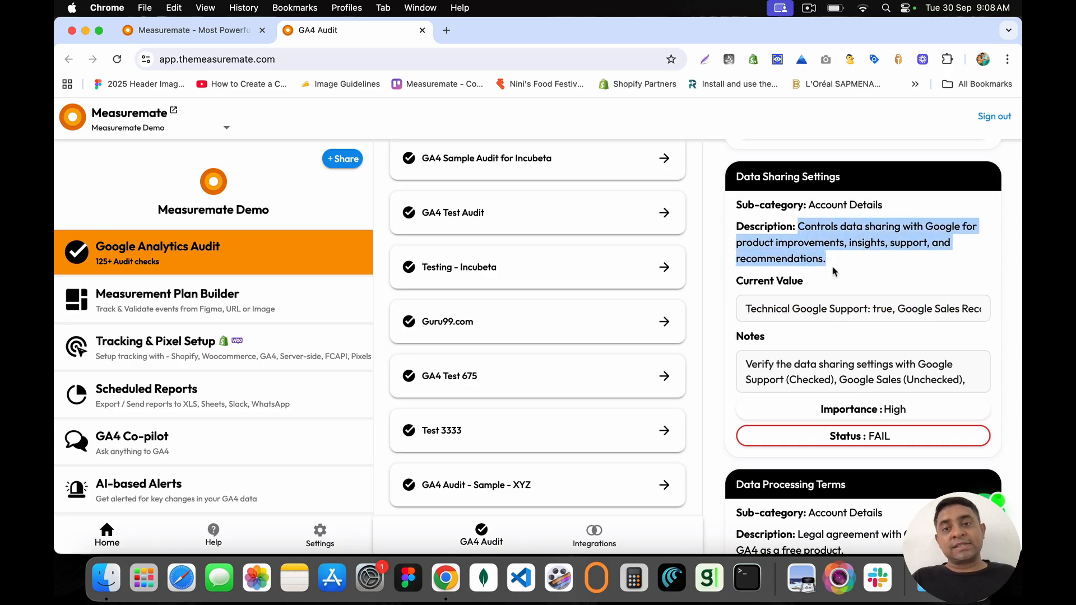
pyautogui.moveTo(747, 308); pyautogui.dragTo(1004, 313)
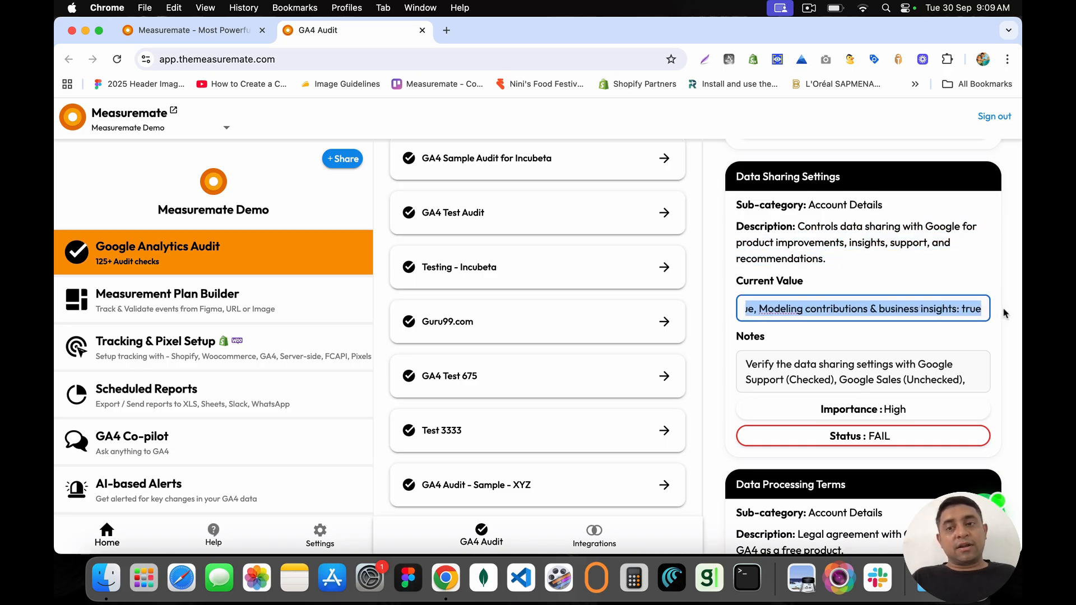
pyautogui.moveTo(744, 363); pyautogui.dragTo(935, 383)
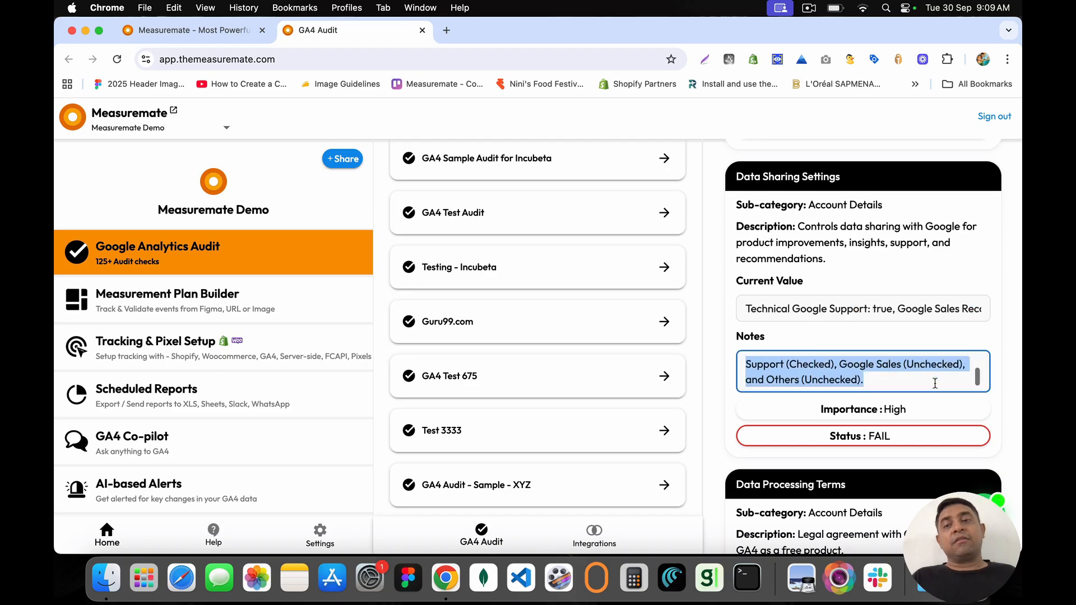
pyautogui.click(890, 379)
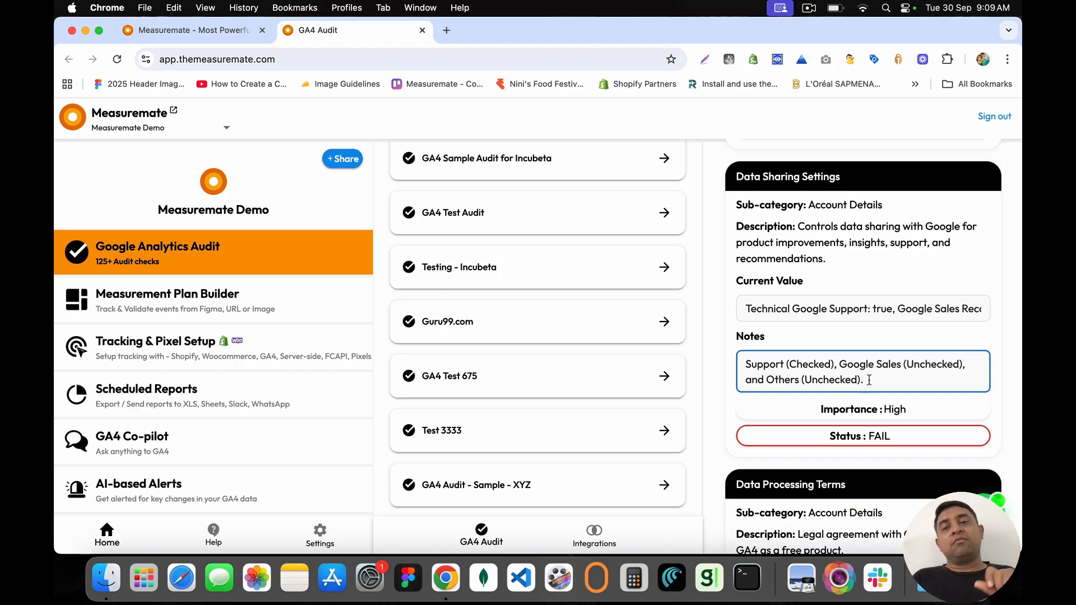
pyautogui.moveTo(869, 380); pyautogui.dragTo(741, 354)
pyautogui.click(747, 365)
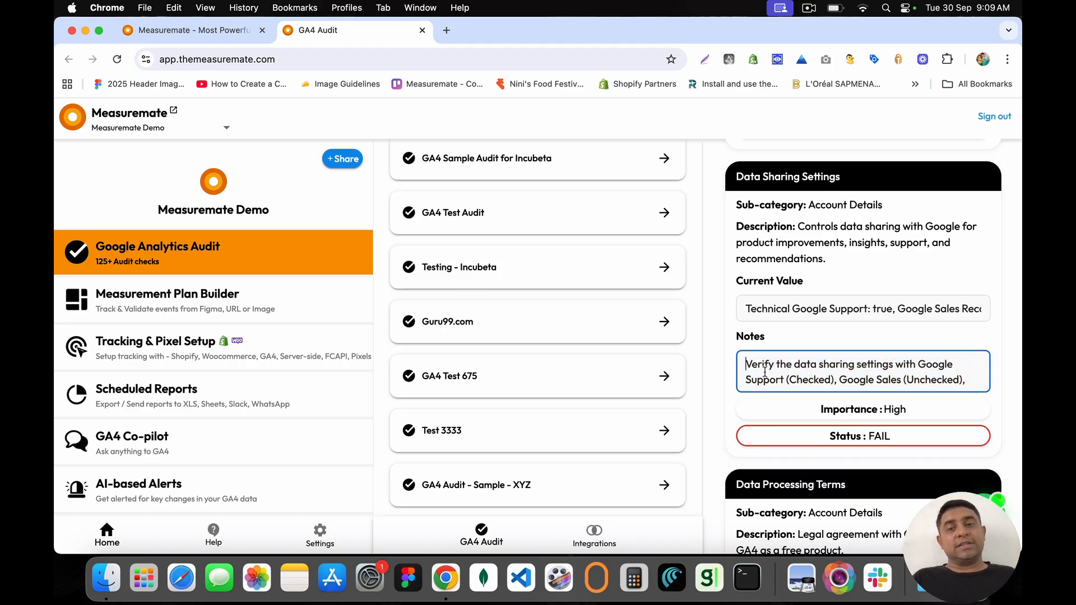
pyautogui.scroll(-5, 756, 370)
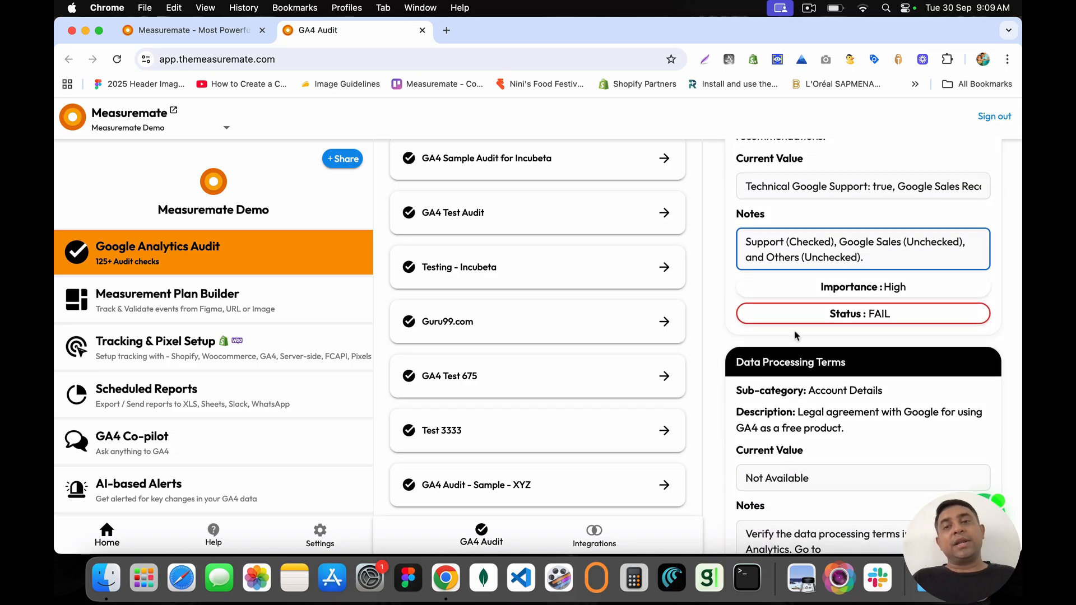
pyautogui.scroll(4, 804, 272)
pyautogui.scroll(-2, 803, 268)
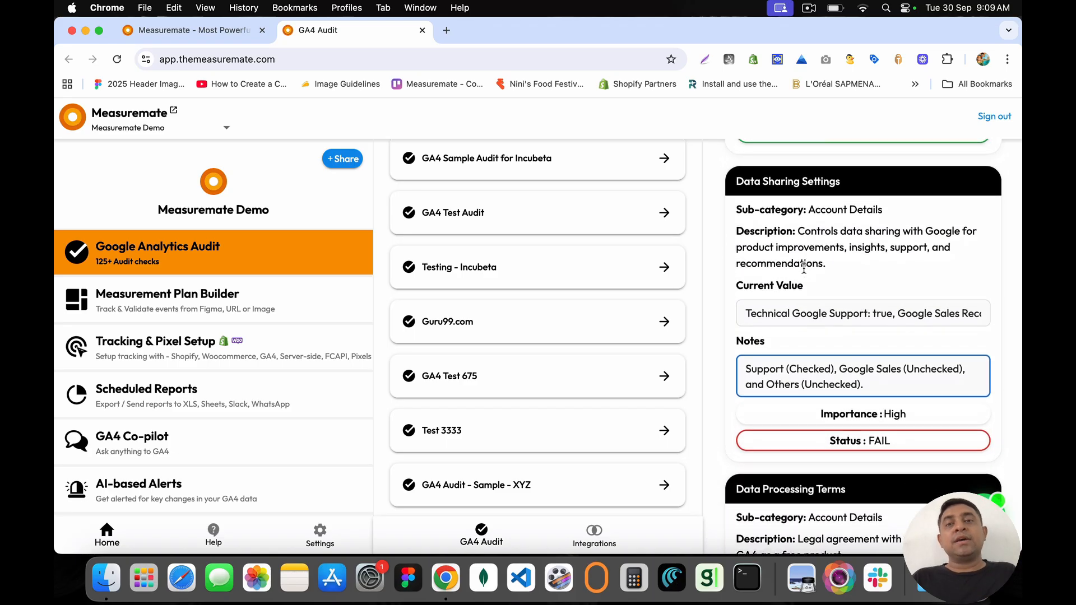
pyautogui.scroll(-1, 804, 268)
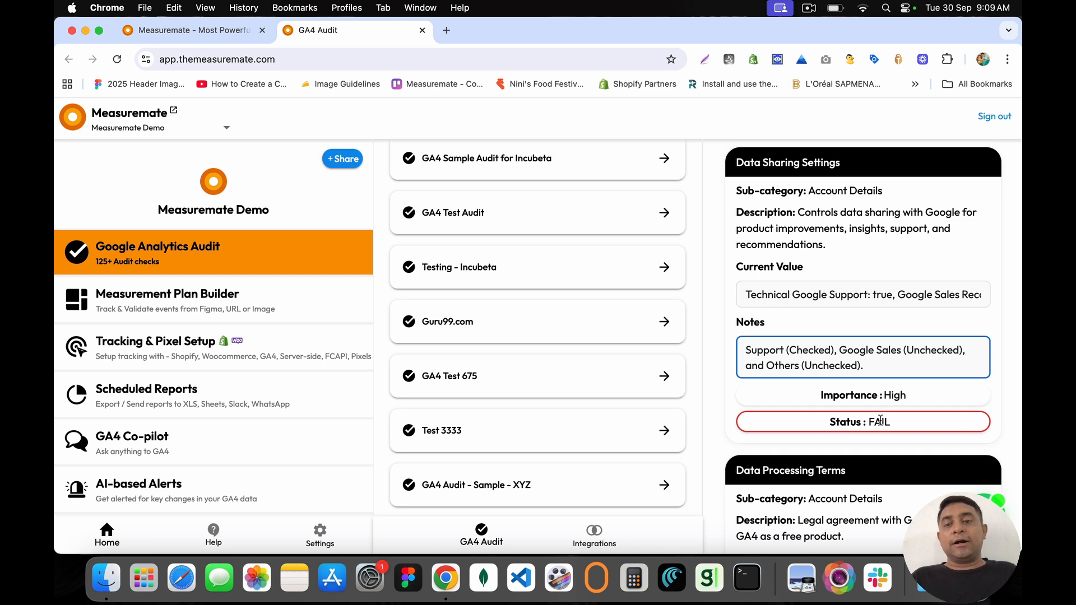
# Step: Replace the Data Sharing Settings notes with 'Fixed.' and save
pyautogui.tripleClick(840, 365)
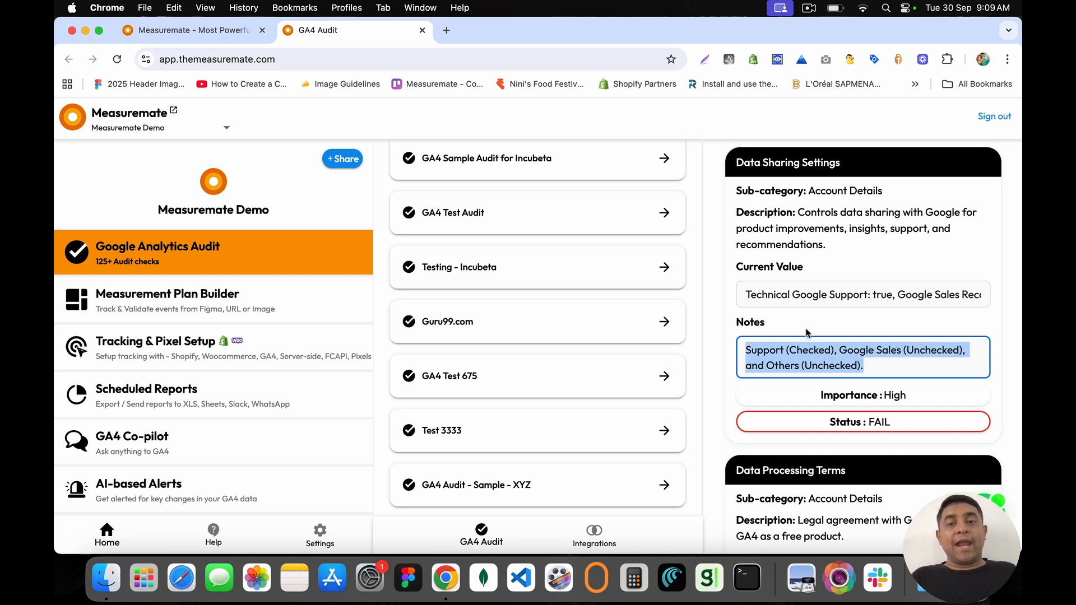
pyautogui.write('Verify the data sharing settings with Google Fixed')
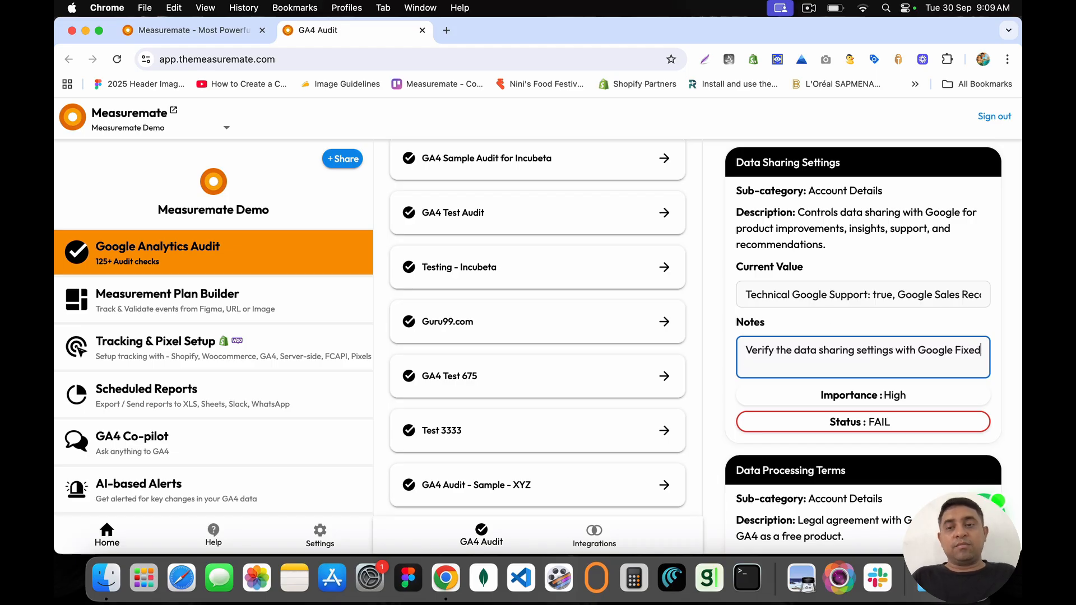
pyautogui.press('super+a')
pyautogui.write('Fixed.')
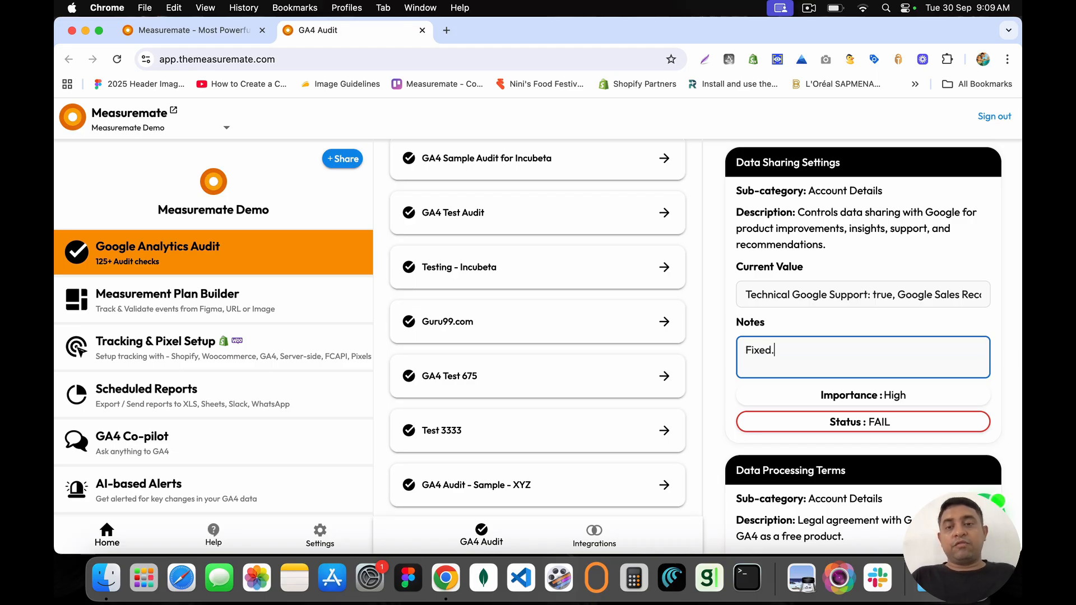
pyautogui.click(786, 320)
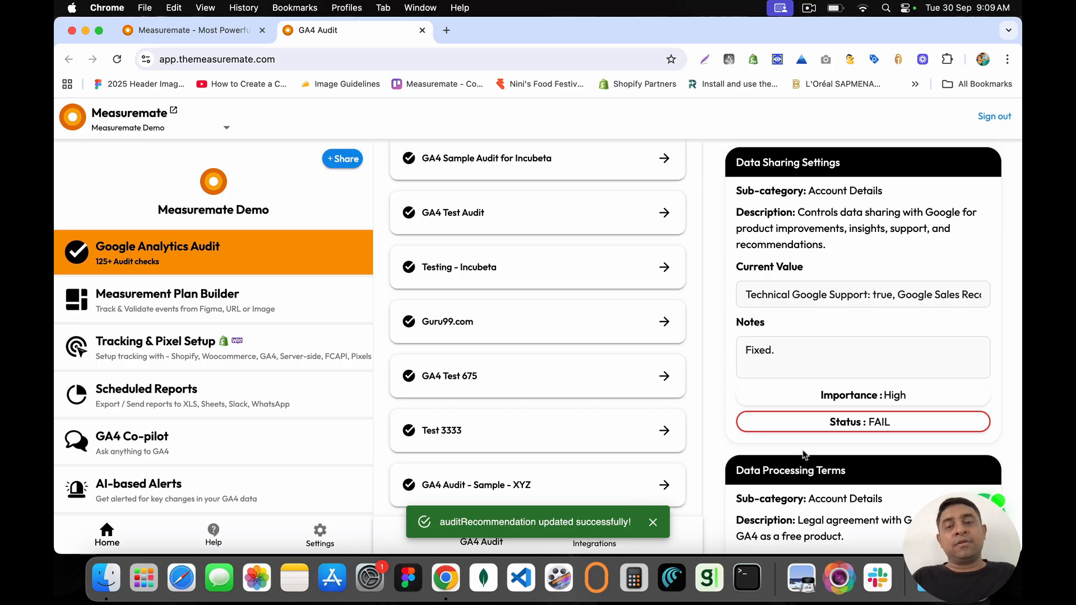
# Step: Change the check's status from FAIL to PASS and save it
pyautogui.doubleClick(869, 423)
pyautogui.write('PASS')
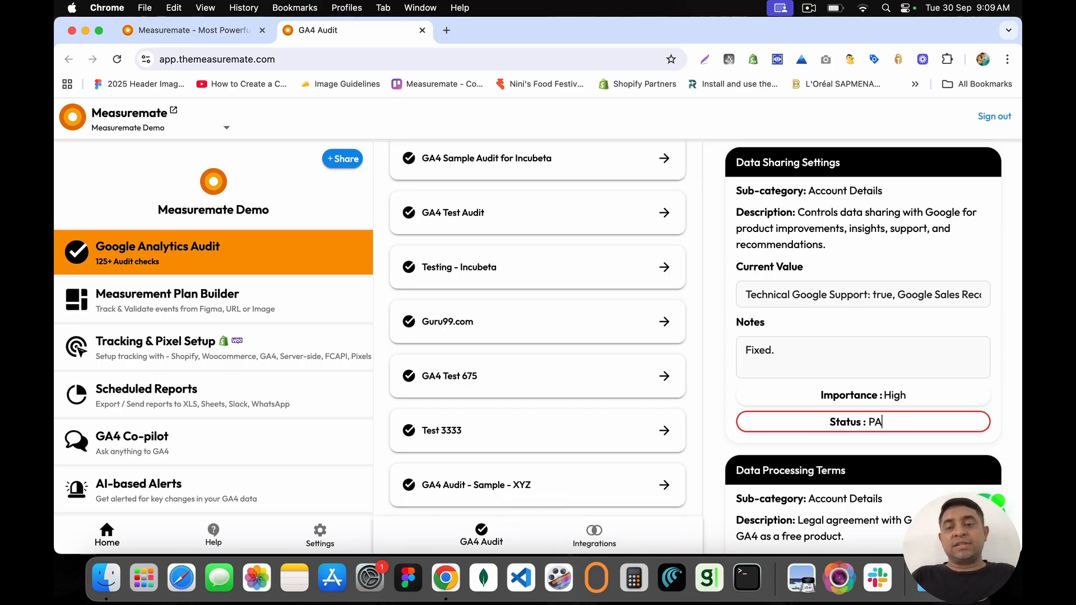
pyautogui.click(992, 415)
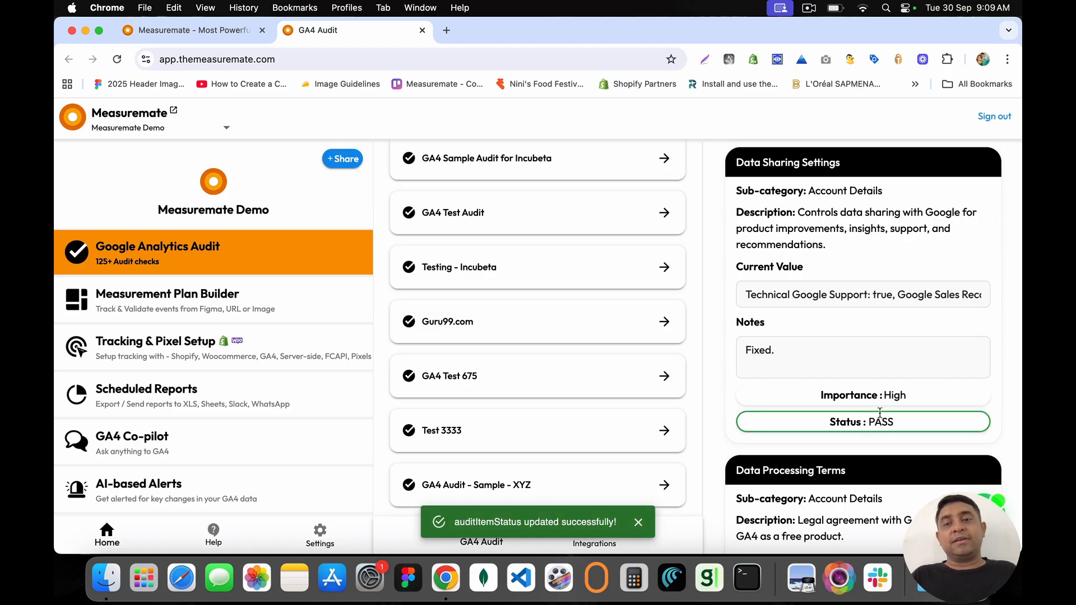
pyautogui.scroll(8, 878, 417)
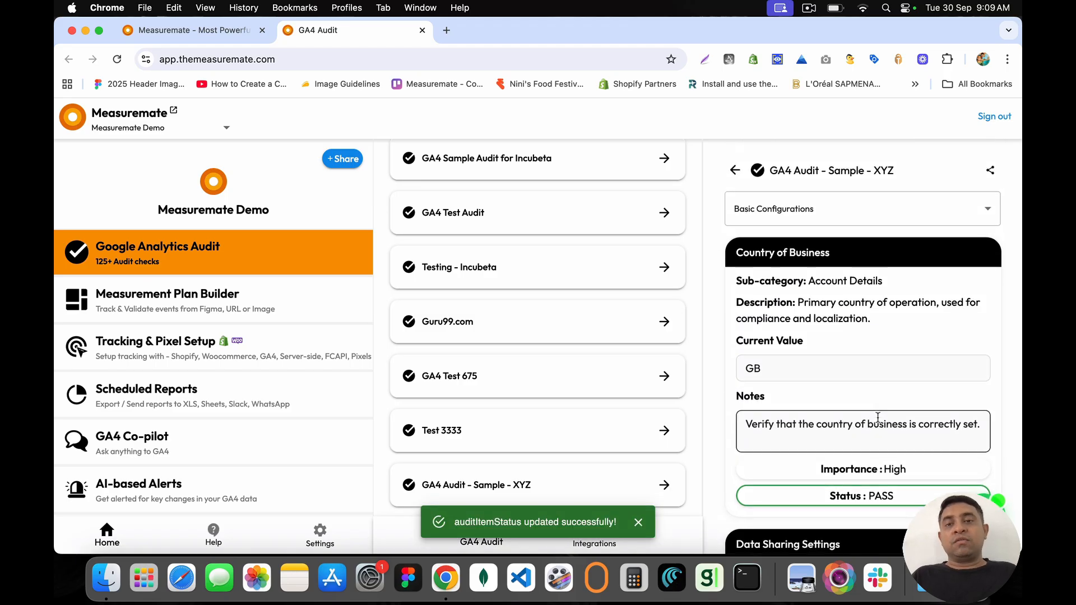
# Step: Return to the results top, review the Country of Business card, and keep Basic Configurations selected
pyautogui.scroll(-2, 877, 417)
pyautogui.scroll(1, 877, 417)
pyautogui.scroll(-3, 878, 417)
pyautogui.scroll(5, 857, 315)
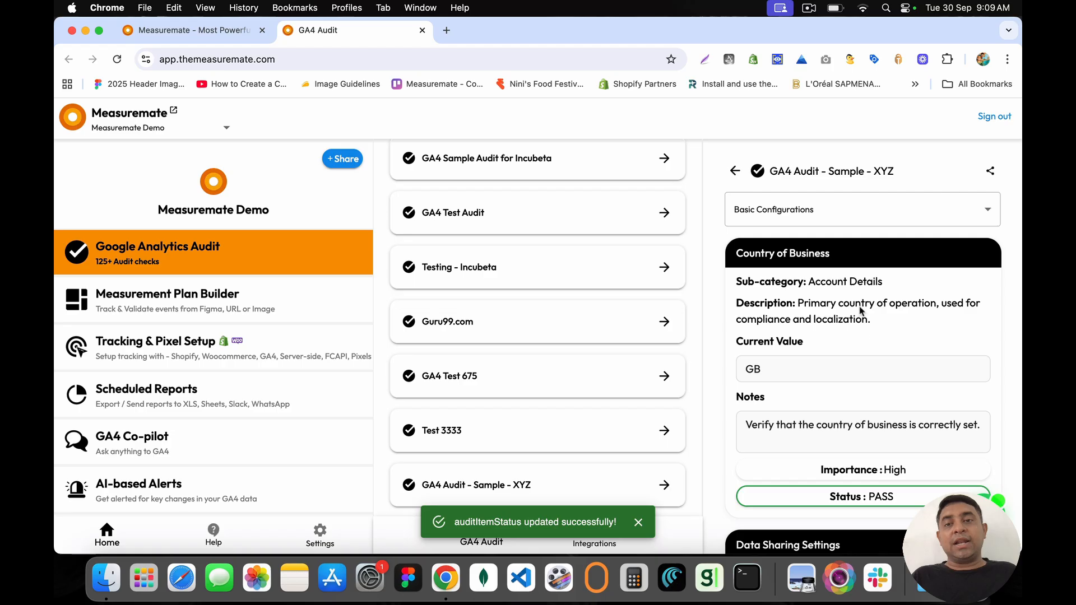
pyautogui.moveTo(736, 252); pyautogui.dragTo(858, 347)
pyautogui.click(859, 347)
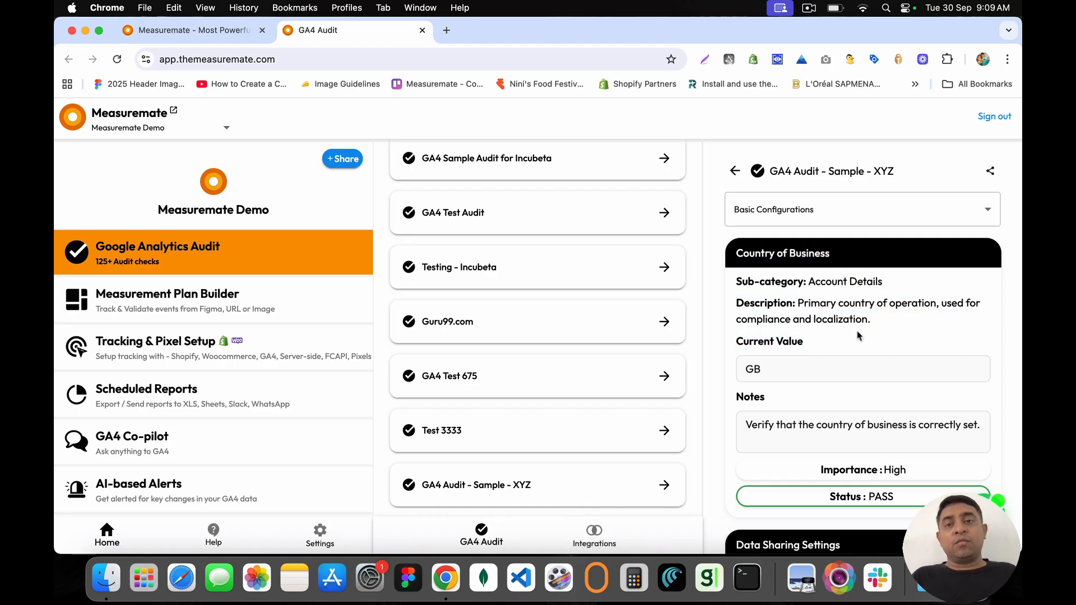
pyautogui.click(821, 211)
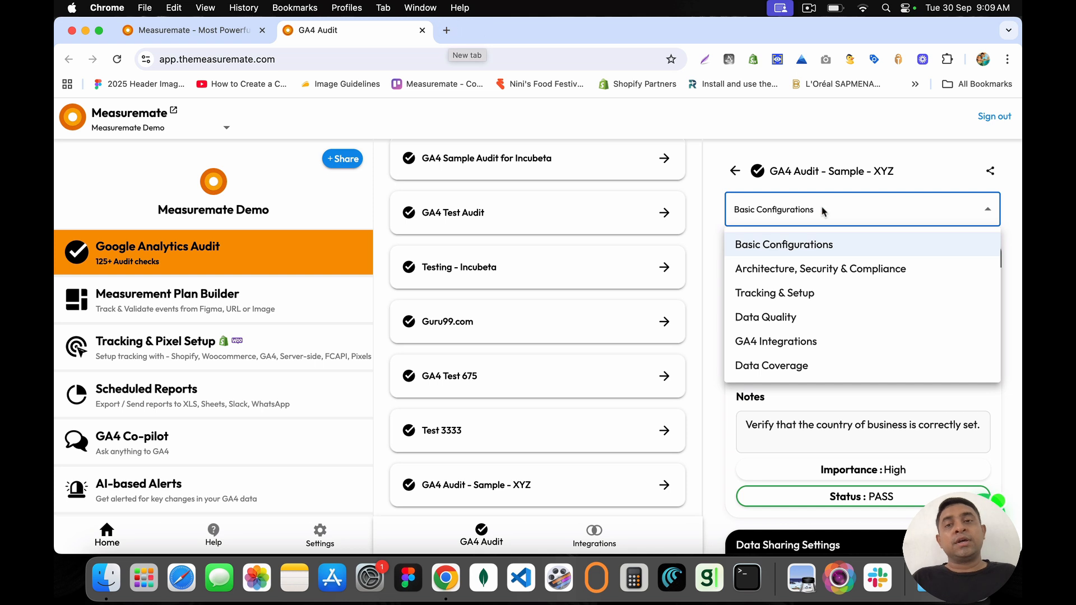
pyautogui.click(788, 244)
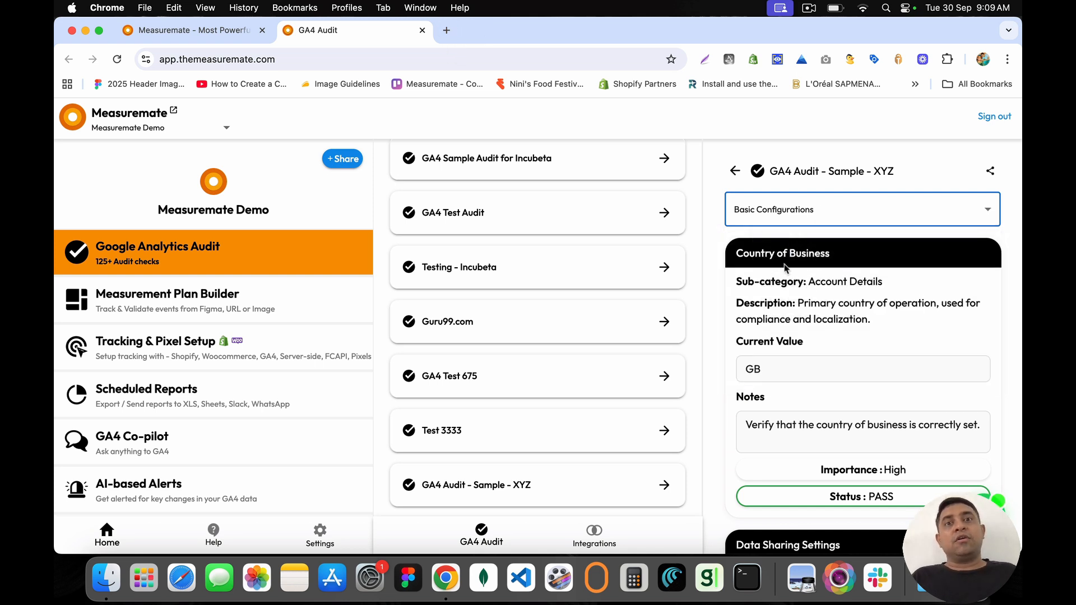
# Step: Review the failing Reporting Model check, its PAID_AND_ORGANIC_CHANNELS_LAST_CLICK value and notes
pyautogui.scroll(-1, 785, 365)
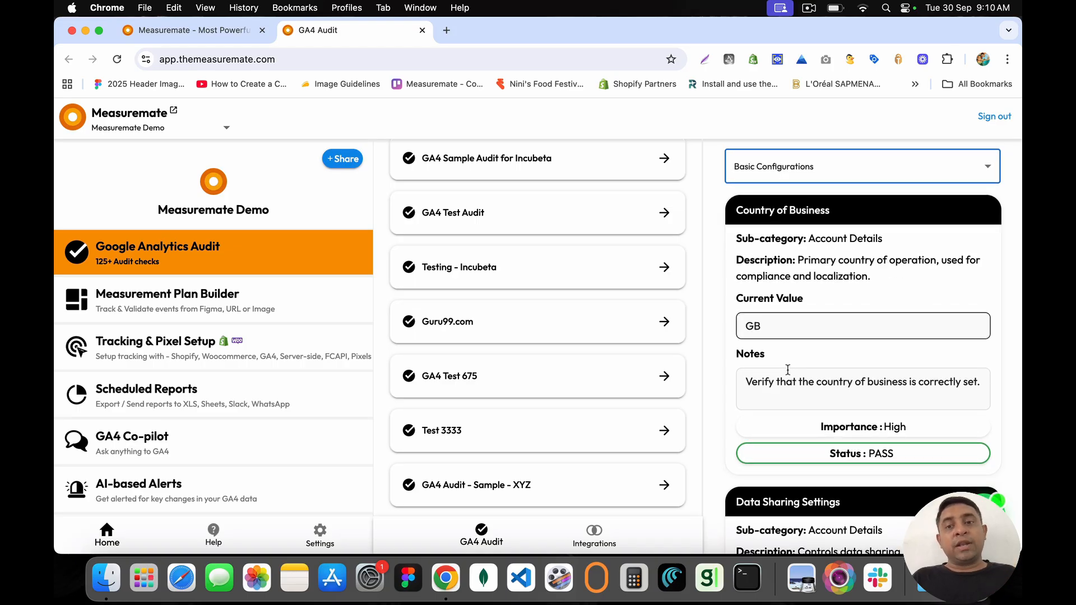
pyautogui.scroll(-10, 787, 370)
pyautogui.scroll(-10, 787, 370)
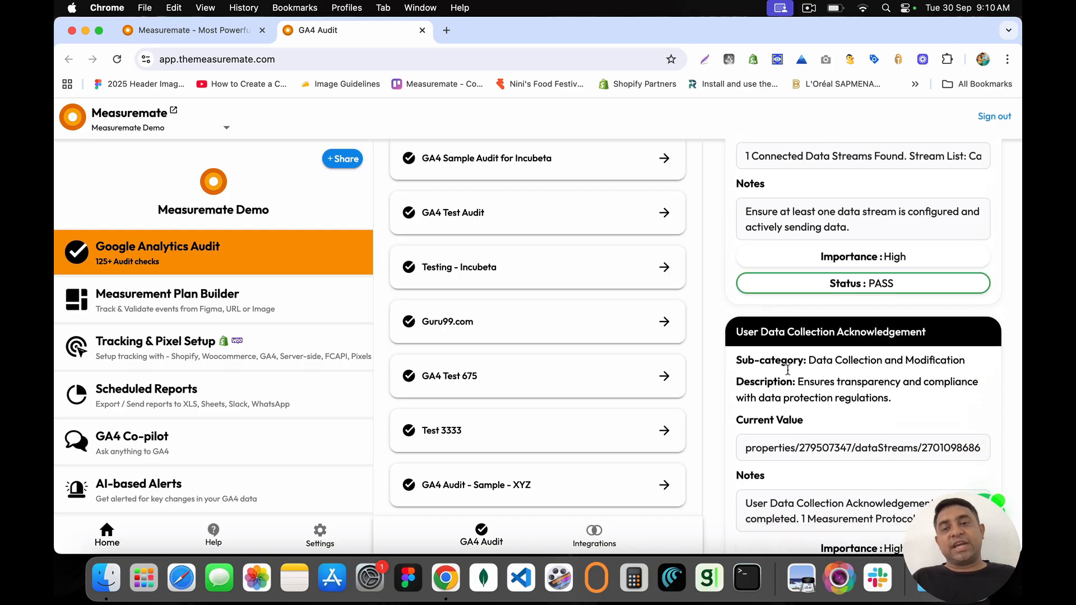
pyautogui.scroll(1, 787, 373)
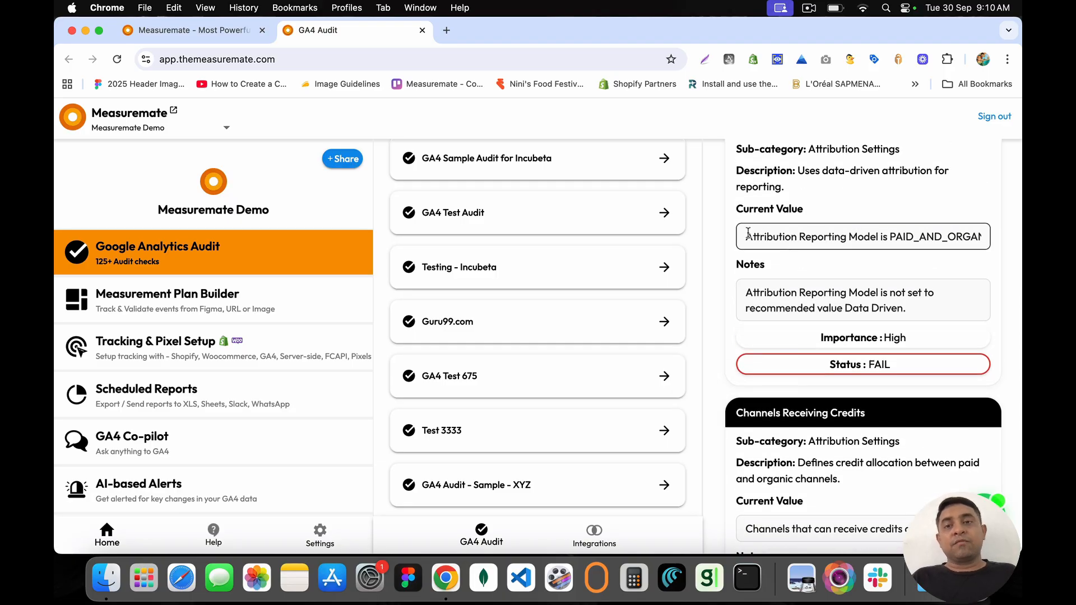
pyautogui.scroll(2, 748, 232)
pyautogui.moveTo(734, 223); pyautogui.dragTo(918, 227)
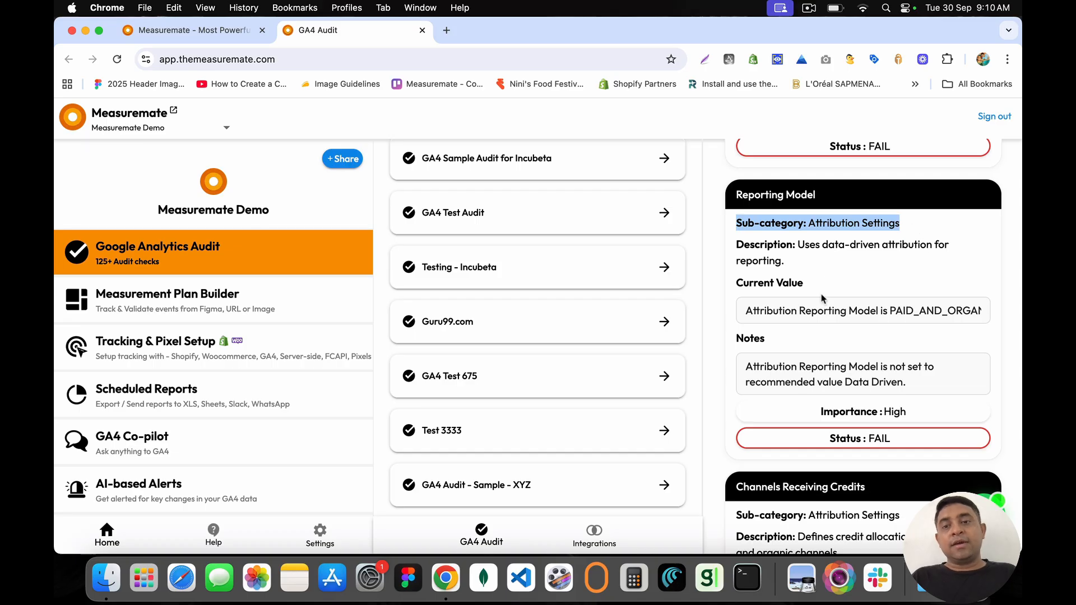
pyautogui.moveTo(746, 311); pyautogui.dragTo(887, 307)
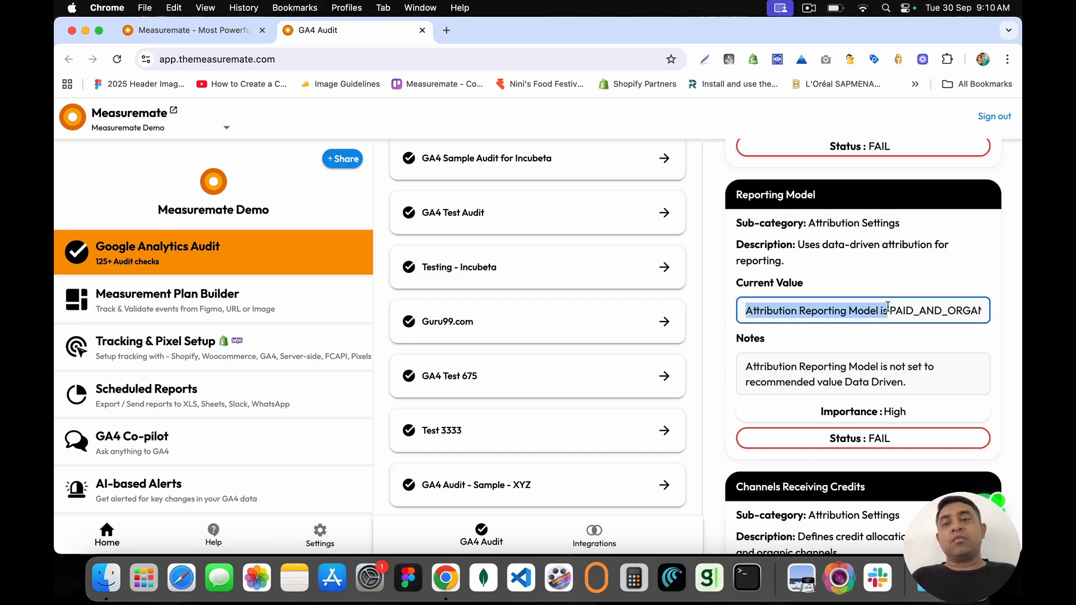
pyautogui.click(888, 308)
pyautogui.press('shift+super+Right')
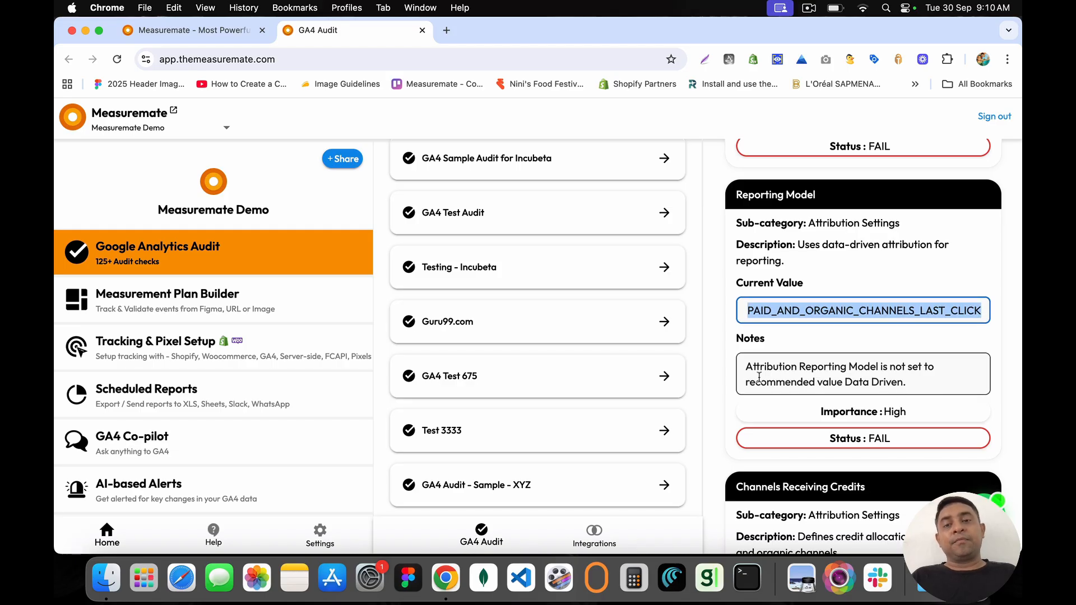
pyautogui.moveTo(746, 367)
pyautogui.mouseDown()
pyautogui.moveTo(914, 382)
pyautogui.moveTo(774, 381)
pyautogui.moveTo(751, 368)
pyautogui.mouseUp()
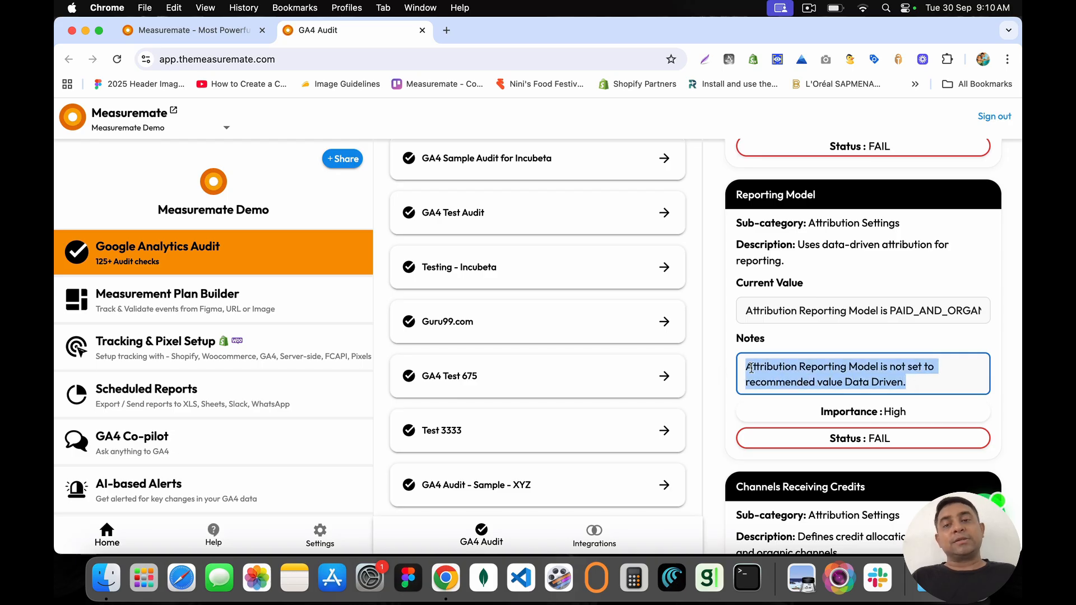
pyautogui.doubleClick(914, 310)
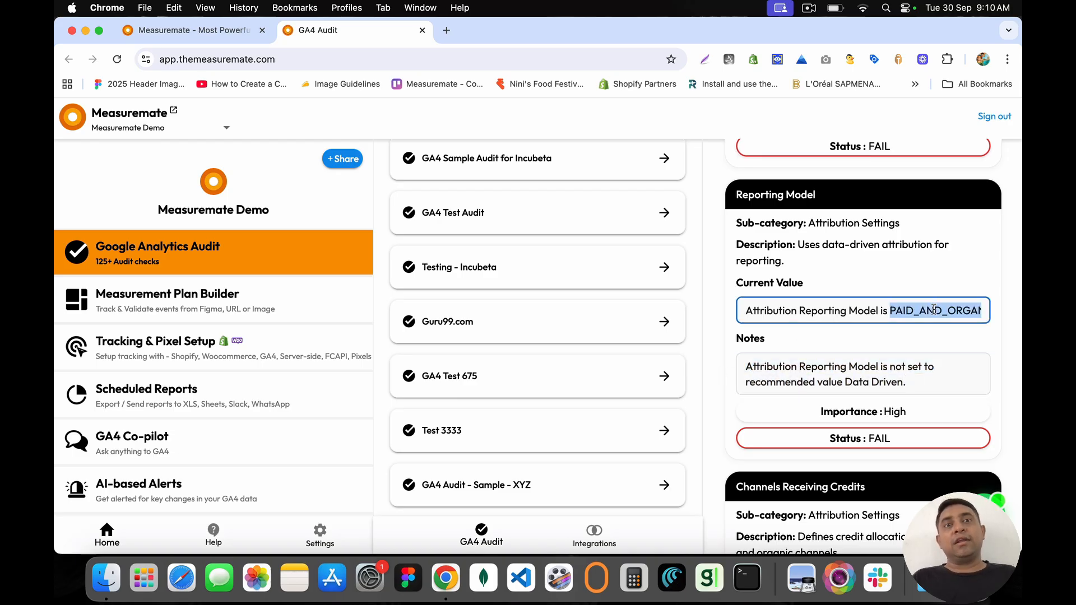
# Step: Review the passing Channels Receiving Credits notes and the Account Name check
pyautogui.scroll(5, 934, 310)
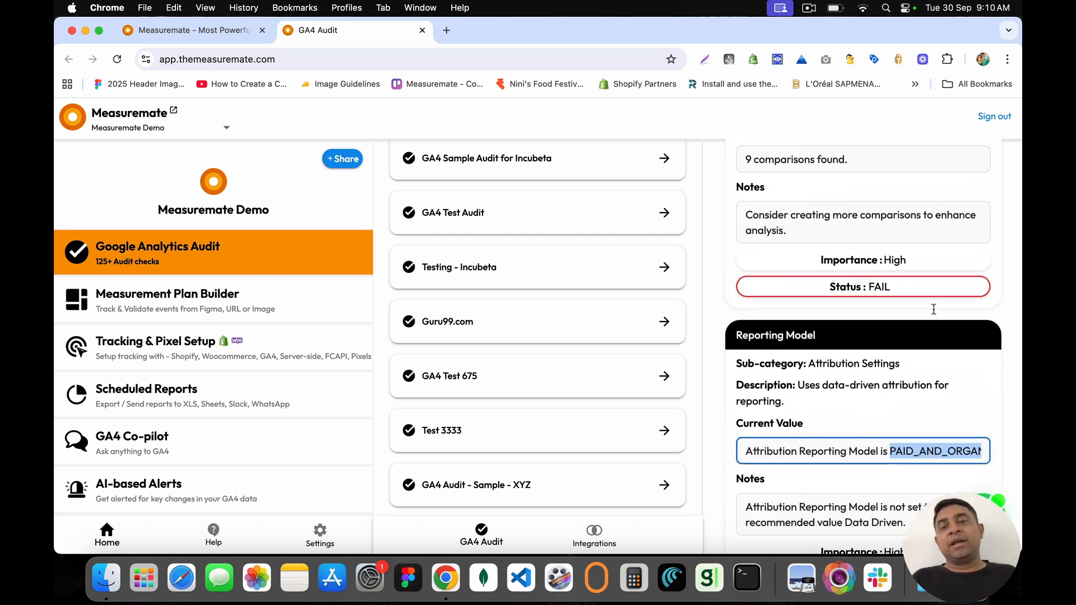
pyautogui.scroll(-10, 933, 310)
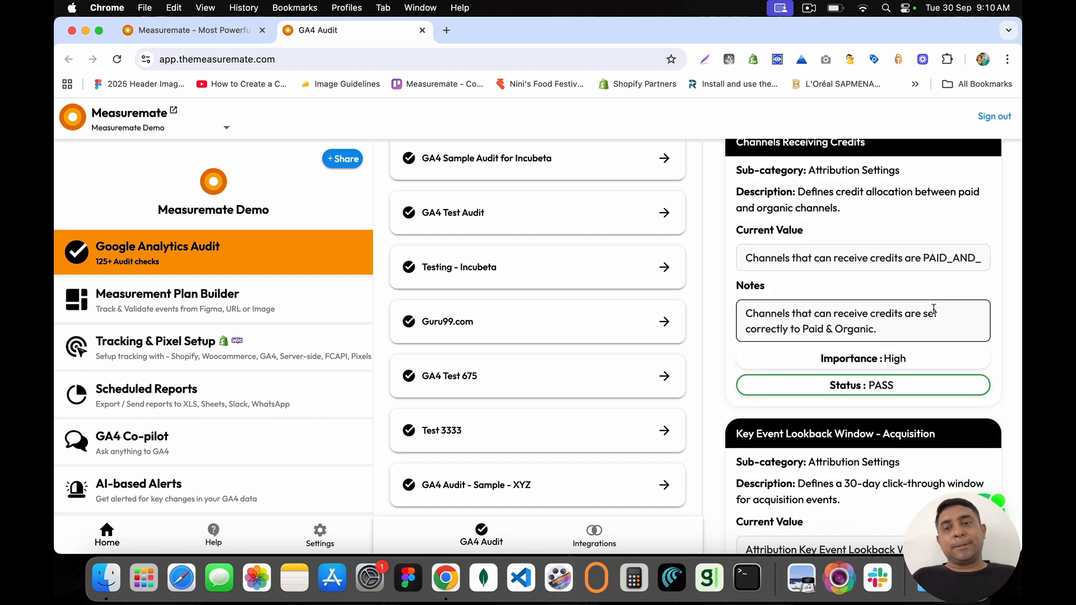
pyautogui.scroll(-2, 933, 310)
pyautogui.click(898, 294)
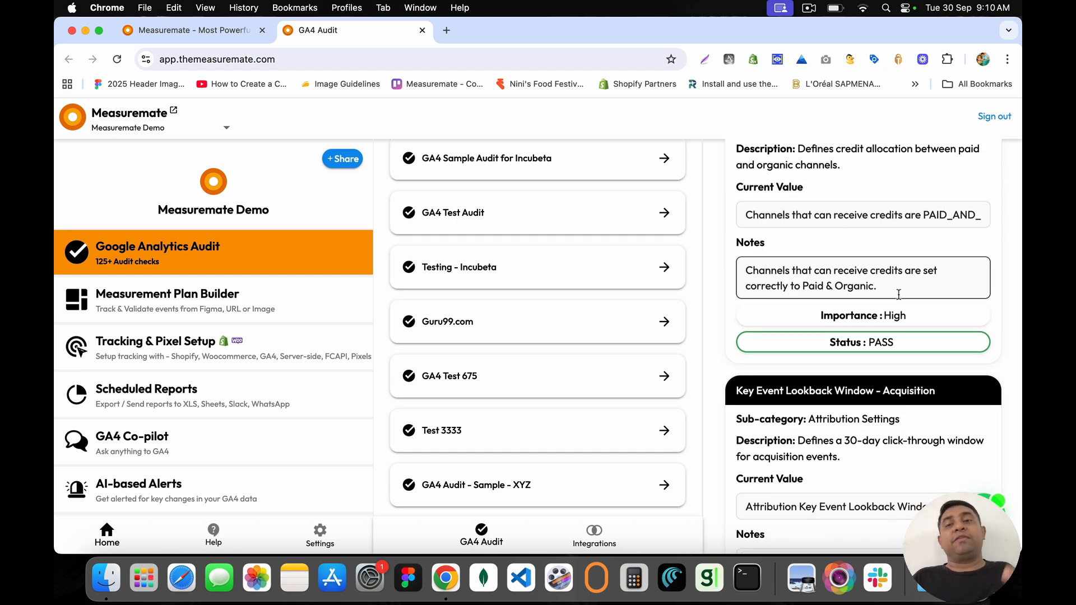
pyautogui.scroll(-8, 898, 288)
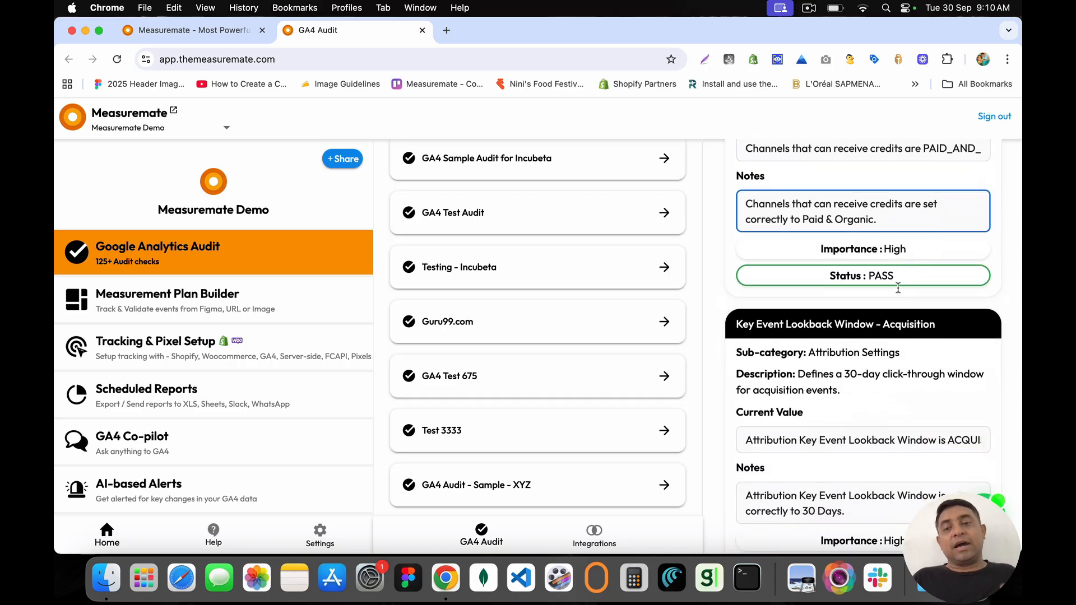
pyautogui.scroll(-8, 897, 292)
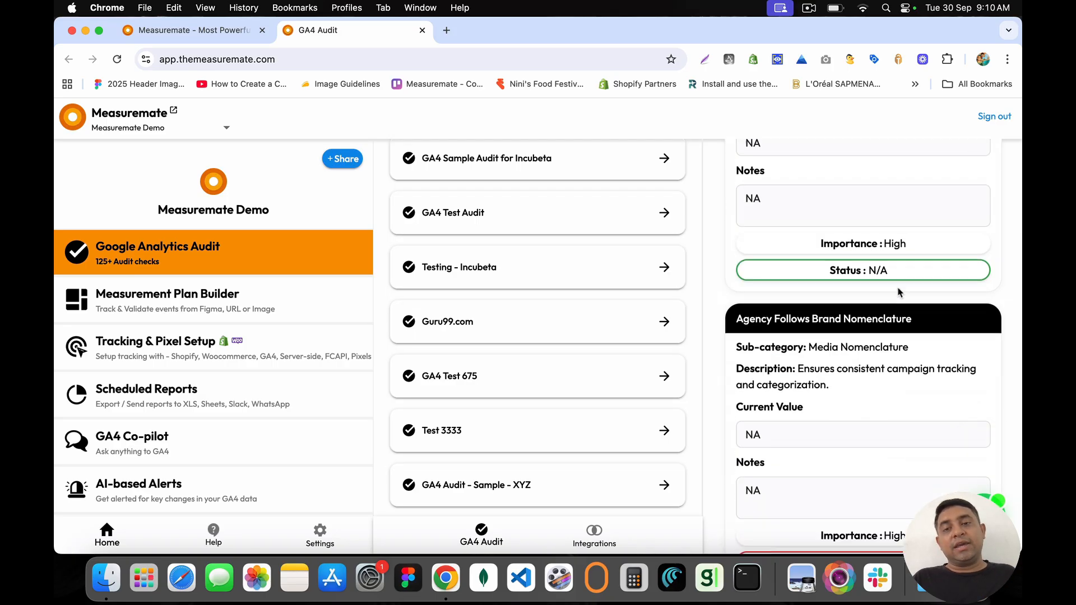
pyautogui.scroll(3, 898, 291)
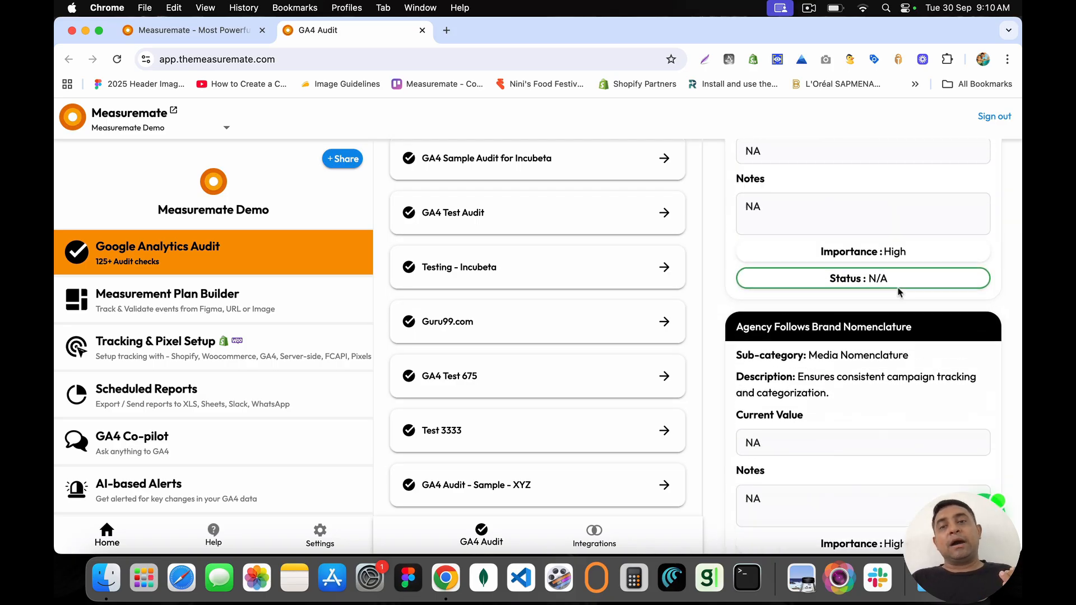
pyautogui.scroll(-7, 898, 291)
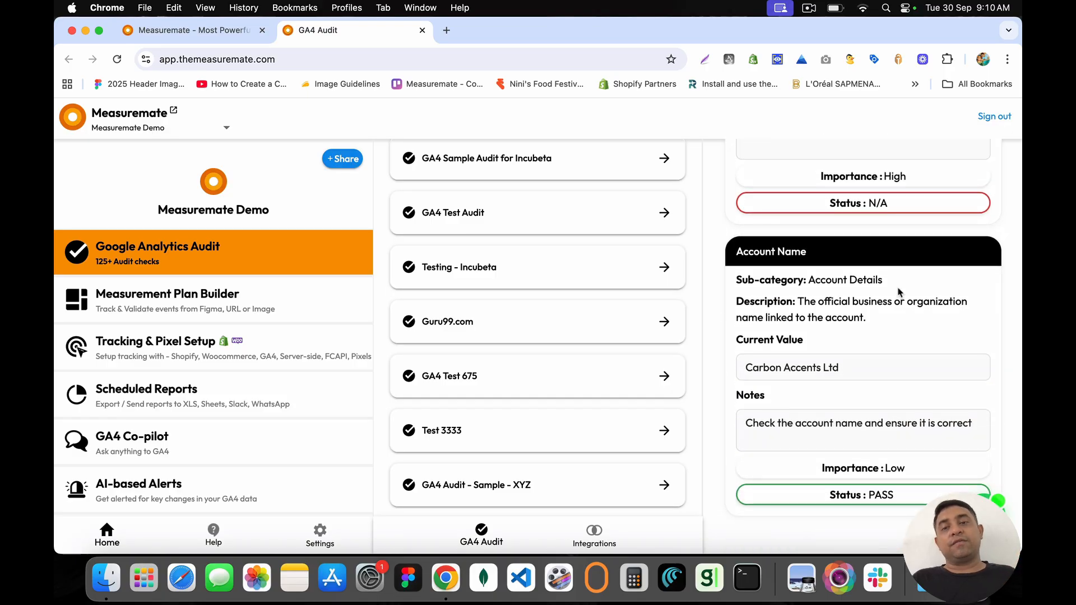
pyautogui.scroll(10, 897, 291)
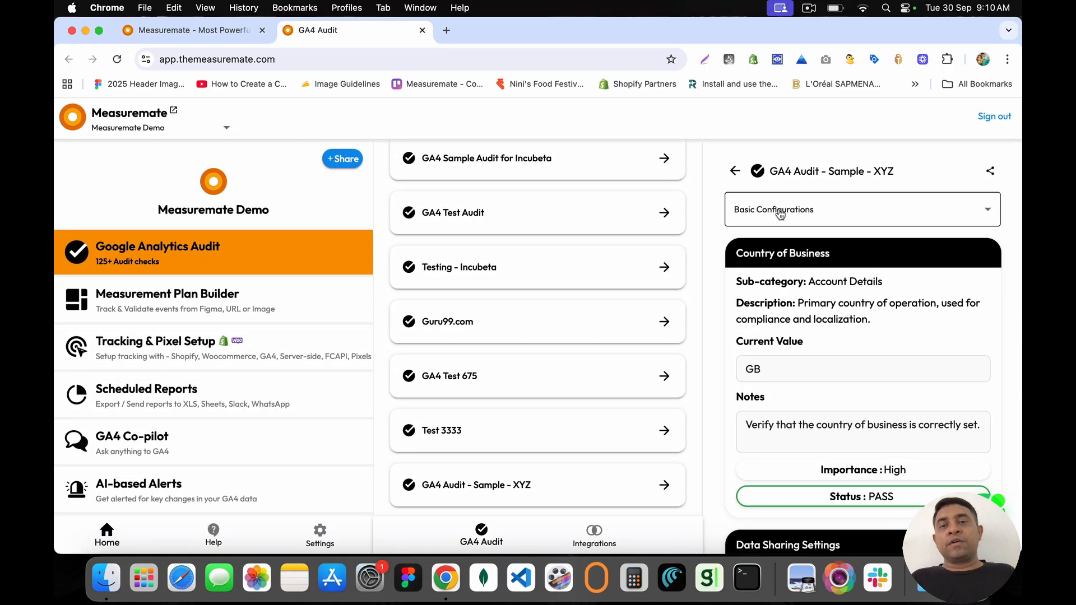
# Step: Switch the audit category filter to Architecture, Security & Compliance and scan its checks
pyautogui.click(779, 214)
pyautogui.click(786, 268)
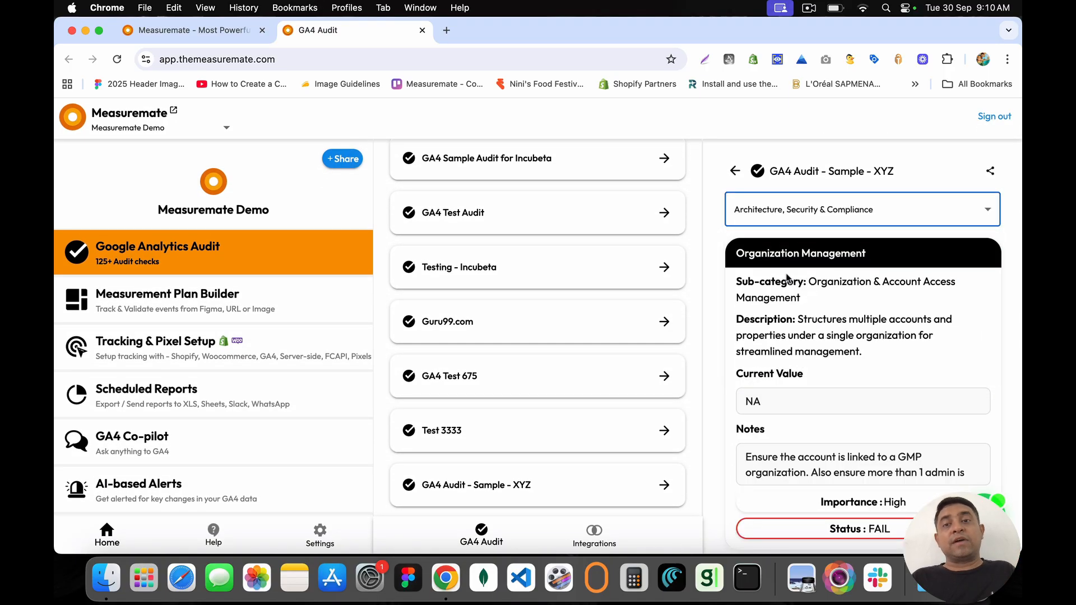
pyautogui.scroll(-5, 788, 279)
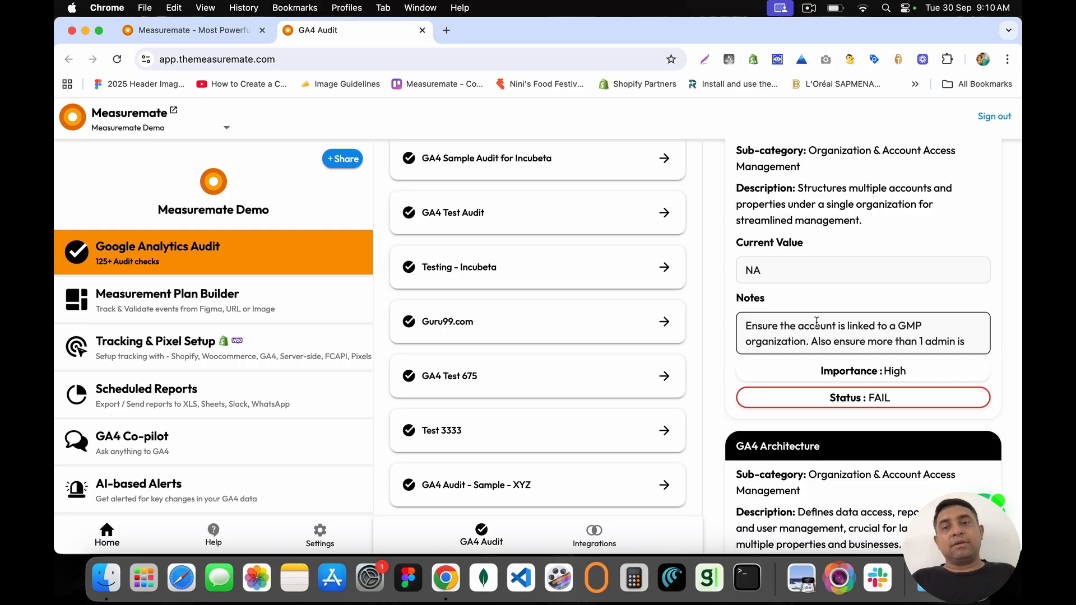
pyautogui.scroll(3, 817, 323)
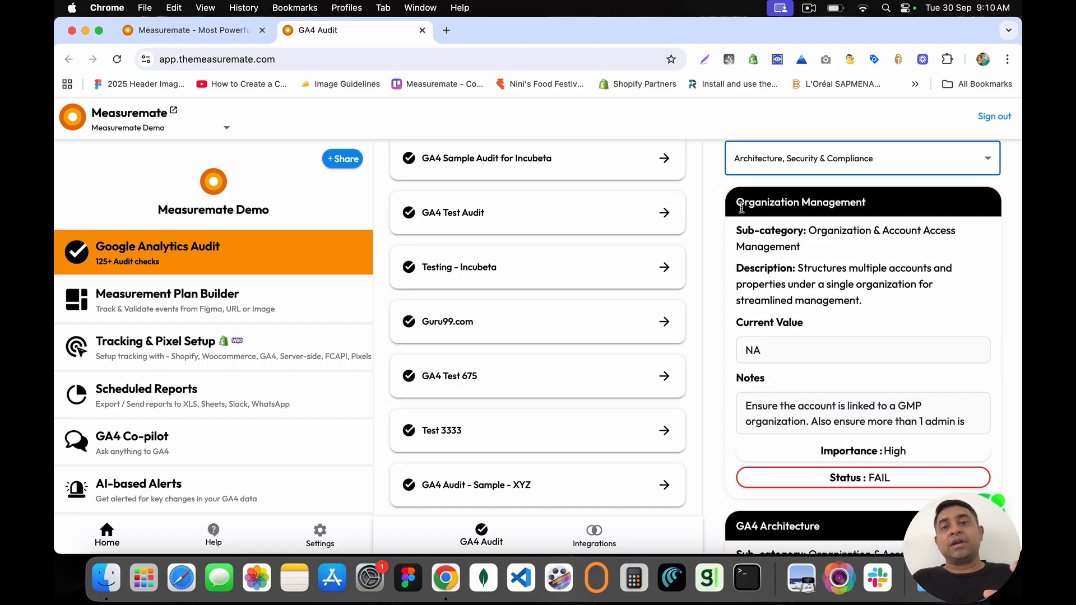
# Step: Highlight the failing Organization Management check's title, sub-category and description
pyautogui.moveTo(763, 205); pyautogui.dragTo(878, 206)
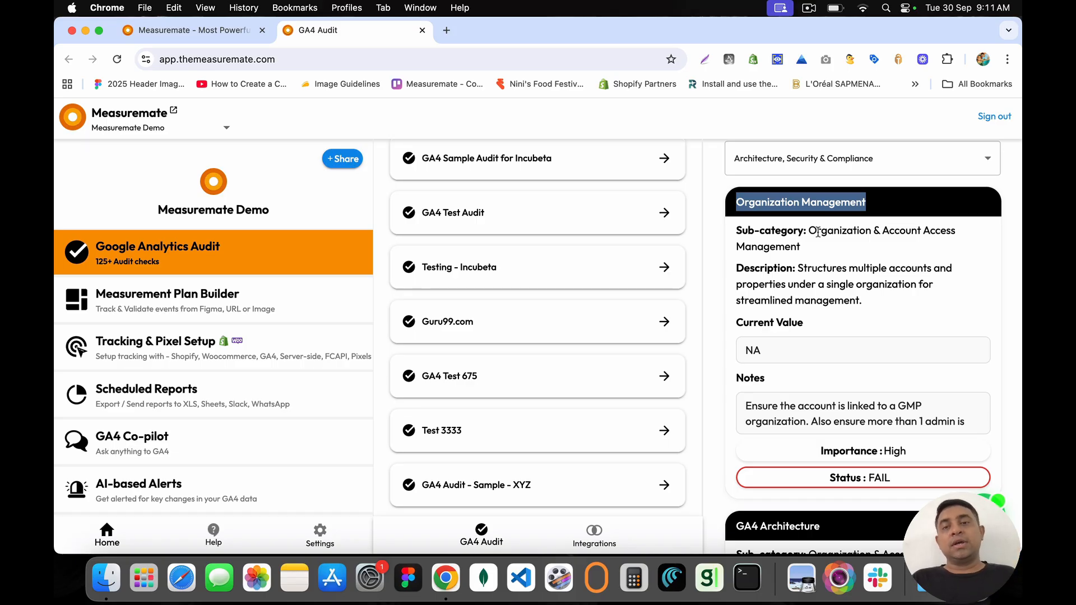
pyautogui.moveTo(734, 229); pyautogui.dragTo(839, 304)
pyautogui.click(841, 312)
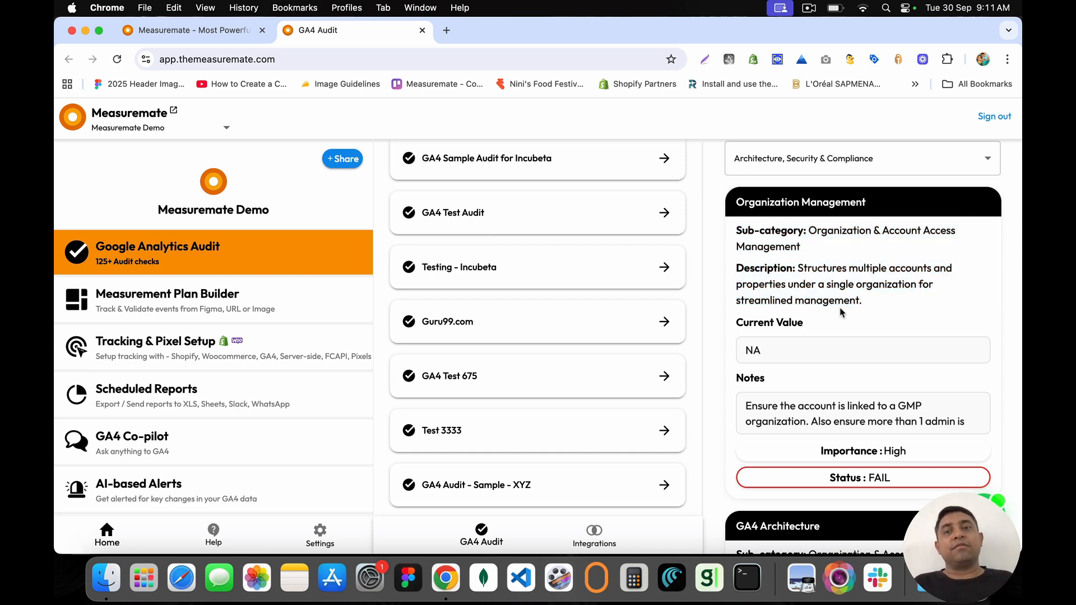
pyautogui.scroll(-15, 841, 312)
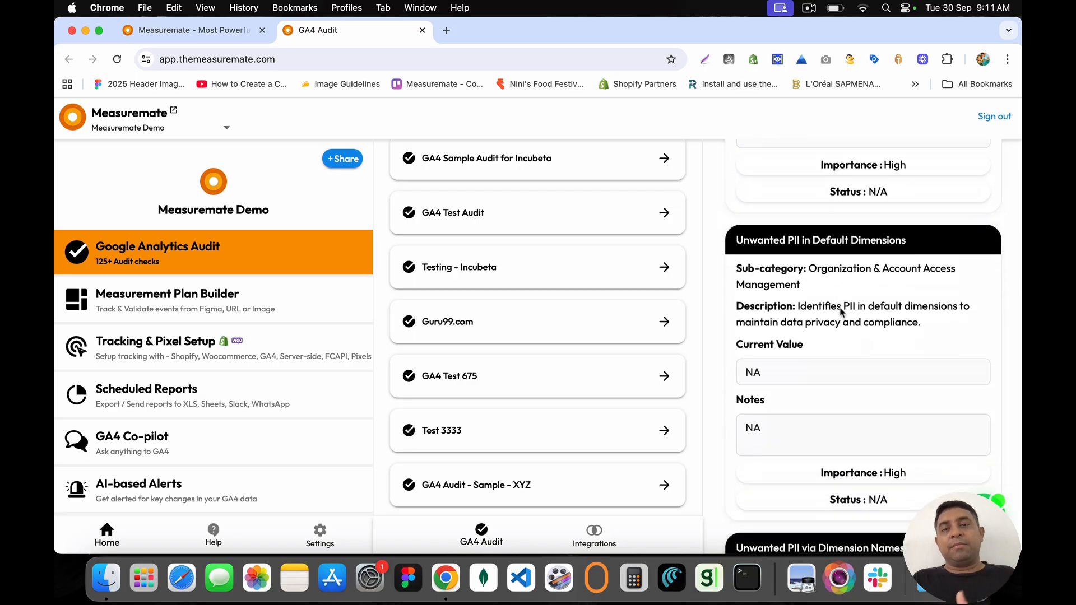
pyautogui.scroll(5, 841, 312)
pyautogui.scroll(10, 842, 312)
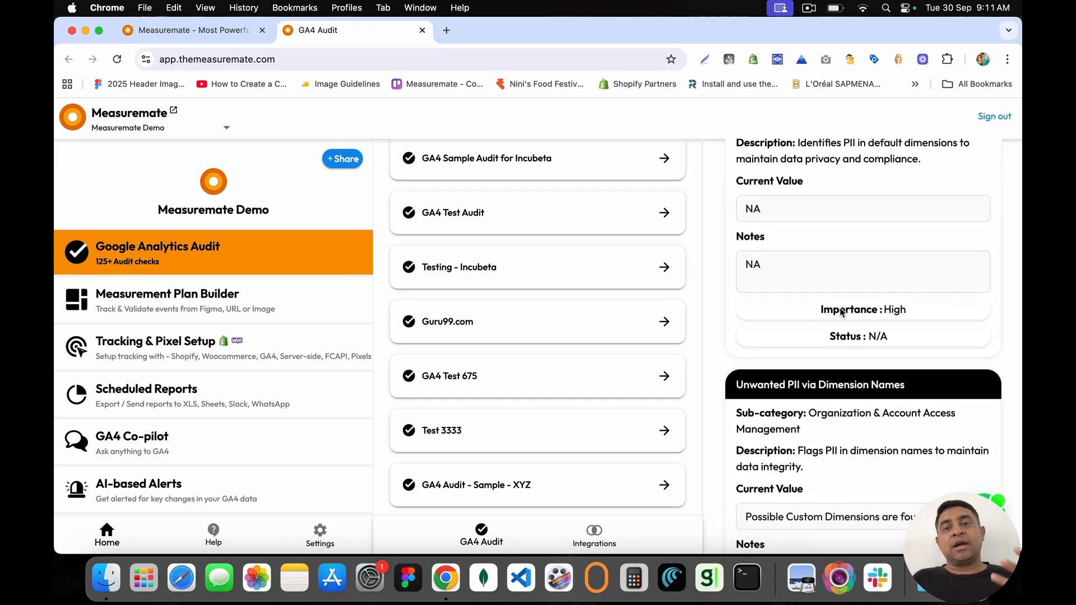
pyautogui.scroll(9, 840, 307)
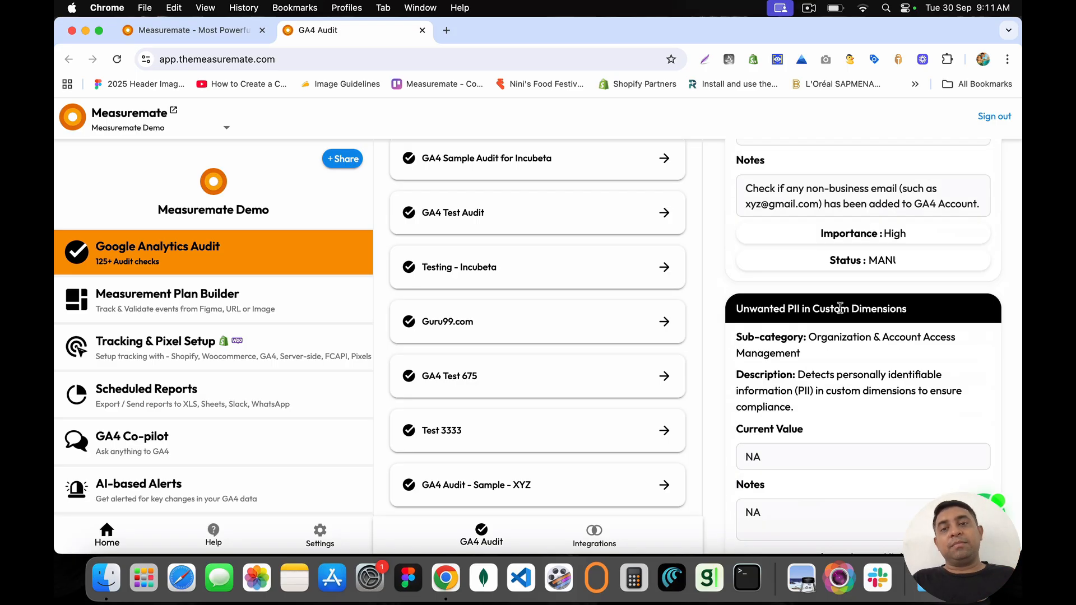
pyautogui.scroll(-12, 840, 307)
pyautogui.scroll(-5, 840, 307)
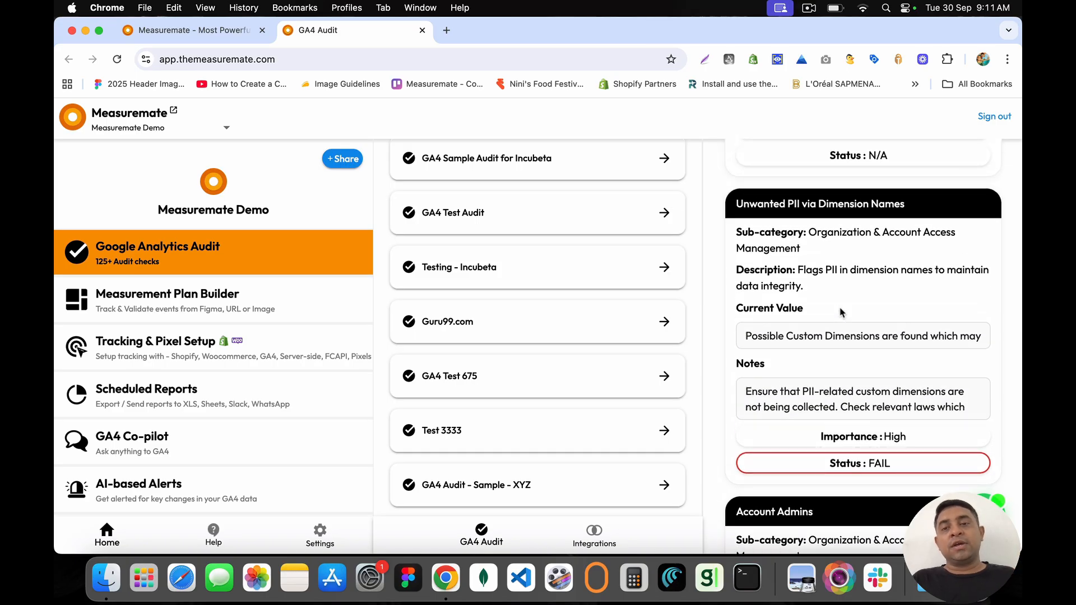
# Step: Highlight the Unwanted PII via Dimension Names description and its Contact Email and Contact Phone values
pyautogui.moveTo(738, 232); pyautogui.dragTo(878, 289)
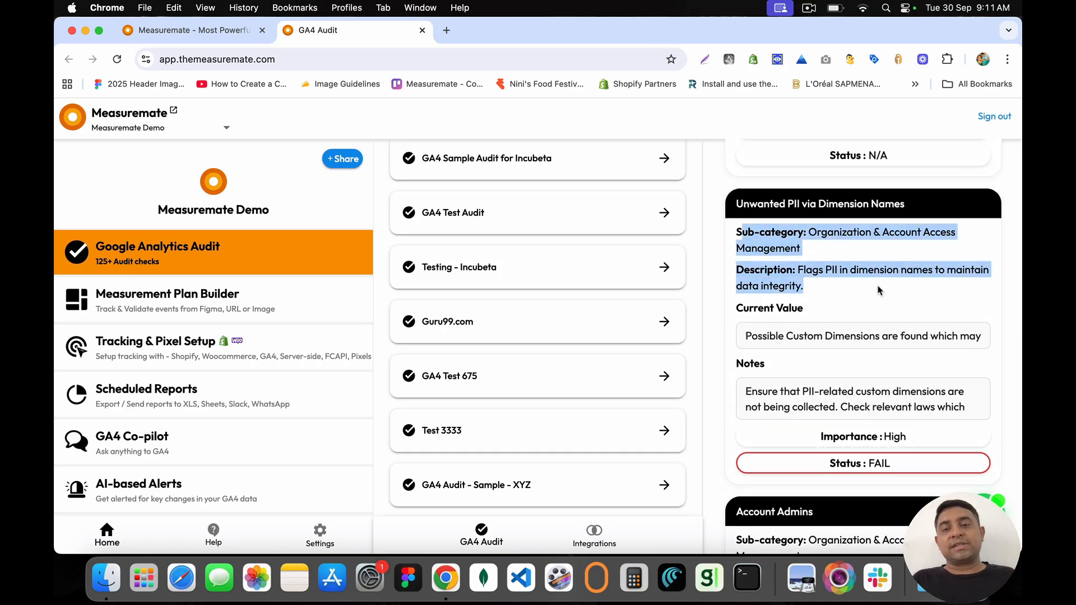
pyautogui.doubleClick(777, 335)
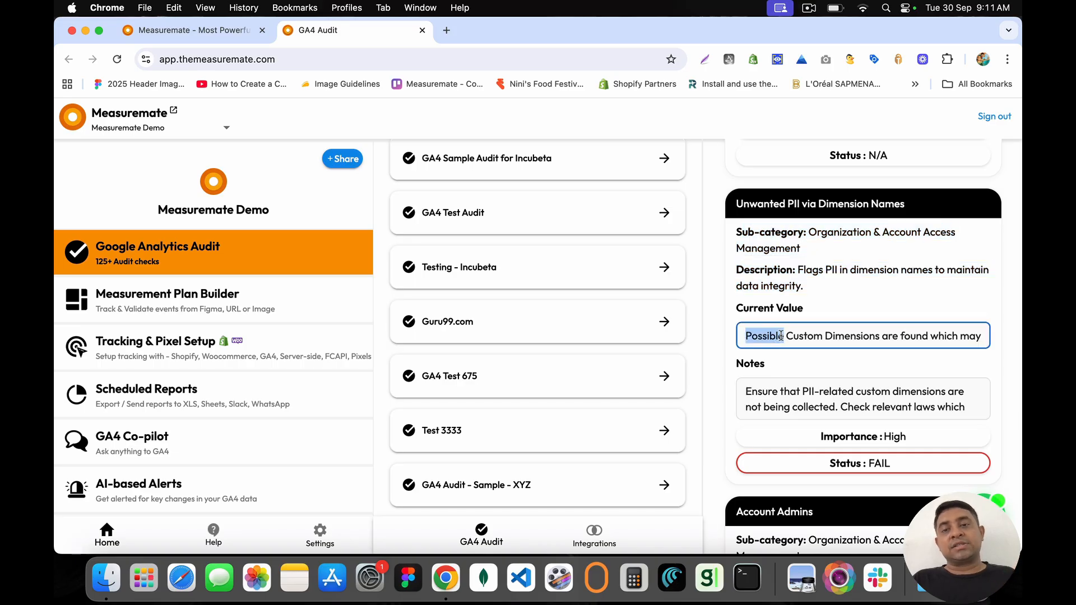
pyautogui.press('super+Right')
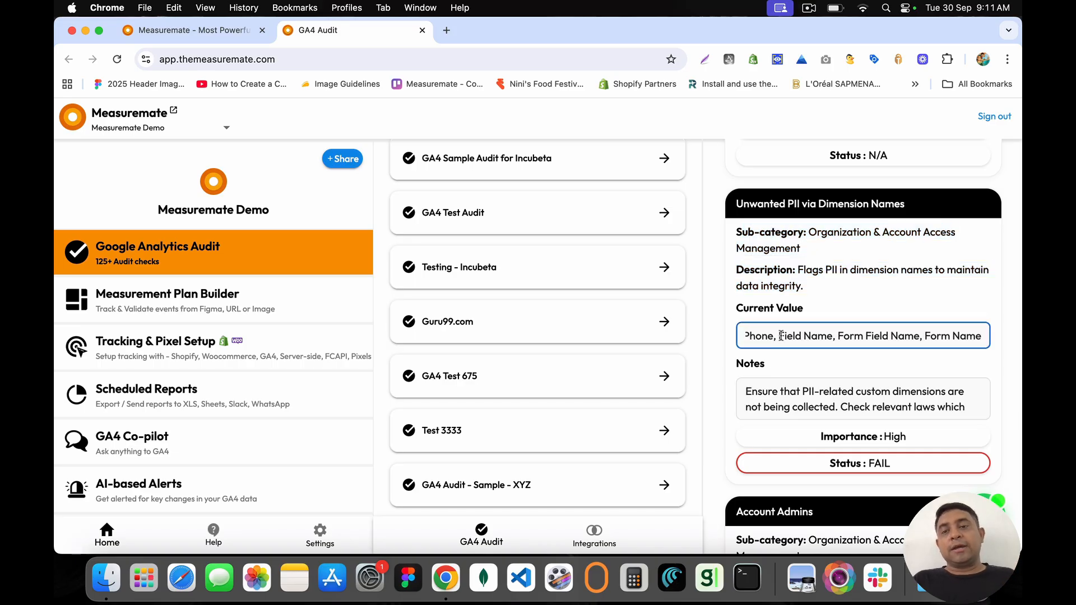
pyautogui.moveTo(836, 336); pyautogui.dragTo(983, 336)
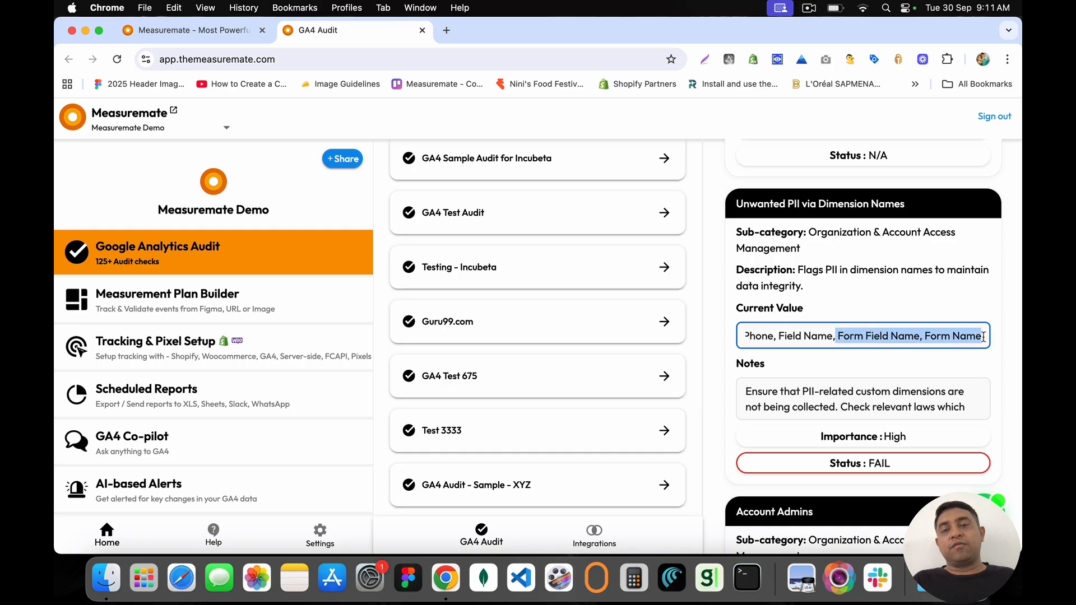
pyautogui.hscroll(-2, 783, 338)
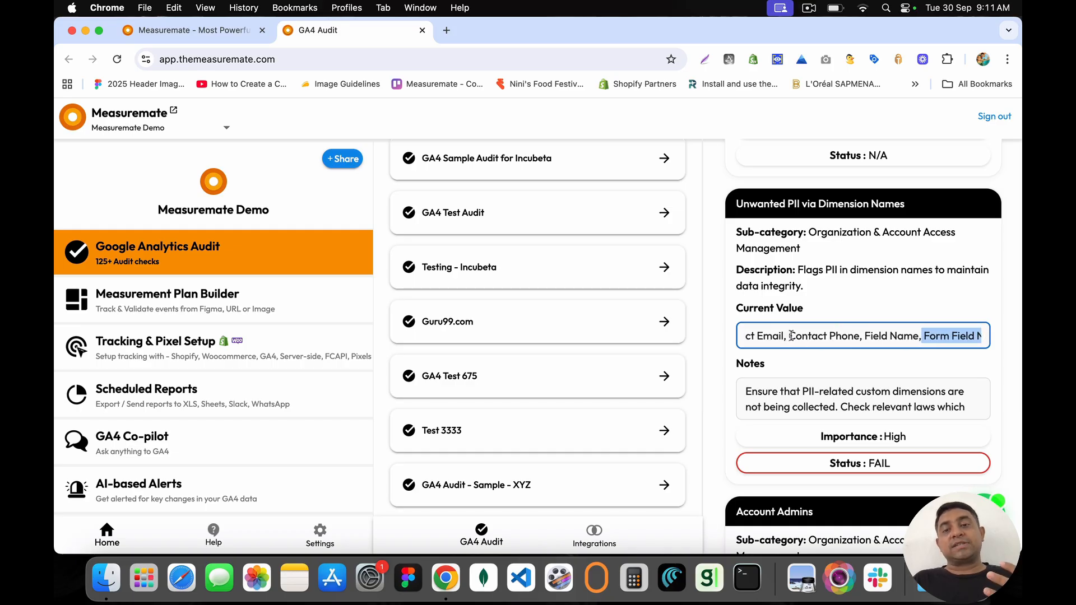
pyautogui.moveTo(790, 336); pyautogui.dragTo(873, 336)
pyautogui.hscroll(-2, 810, 340)
pyautogui.click(873, 337)
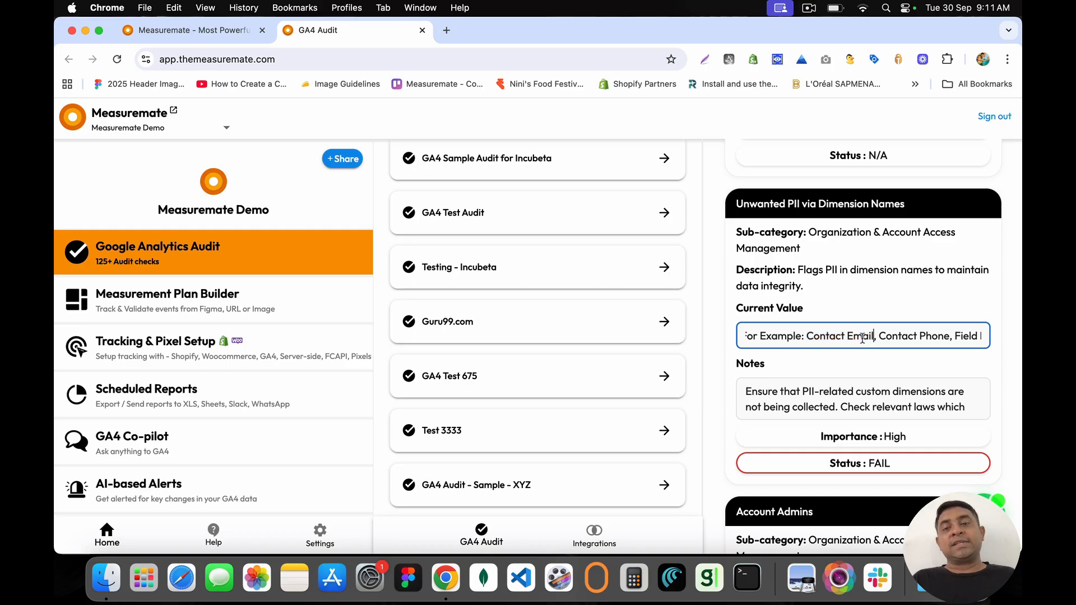
pyautogui.moveTo(806, 337); pyautogui.dragTo(949, 329)
pyautogui.click(950, 329)
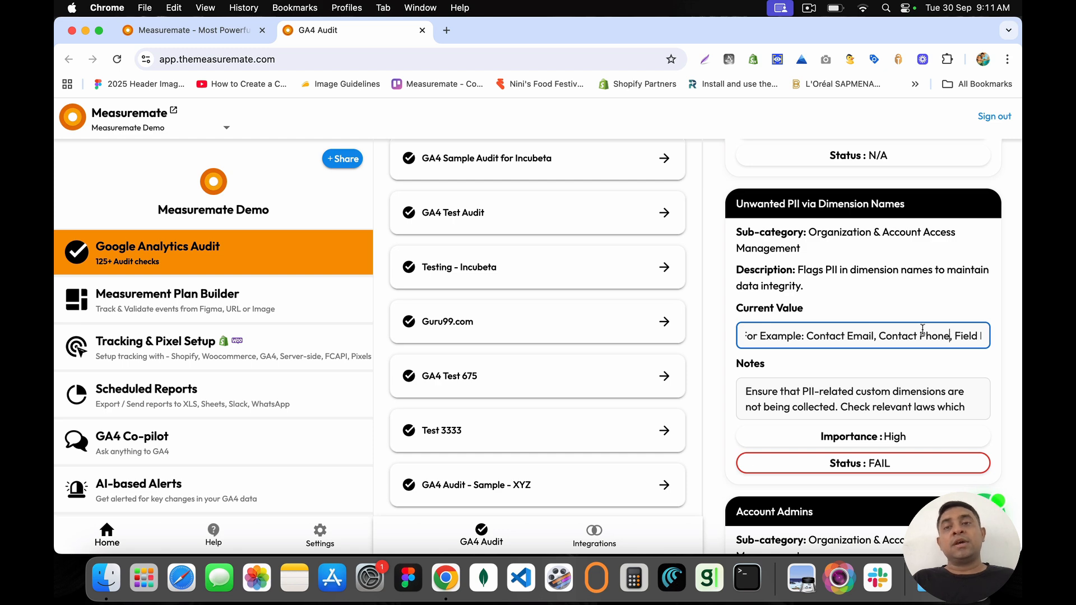
# Step: Select the Unwanted PII check's full current value, then reopen the audit category list
pyautogui.scroll(-3, 877, 331)
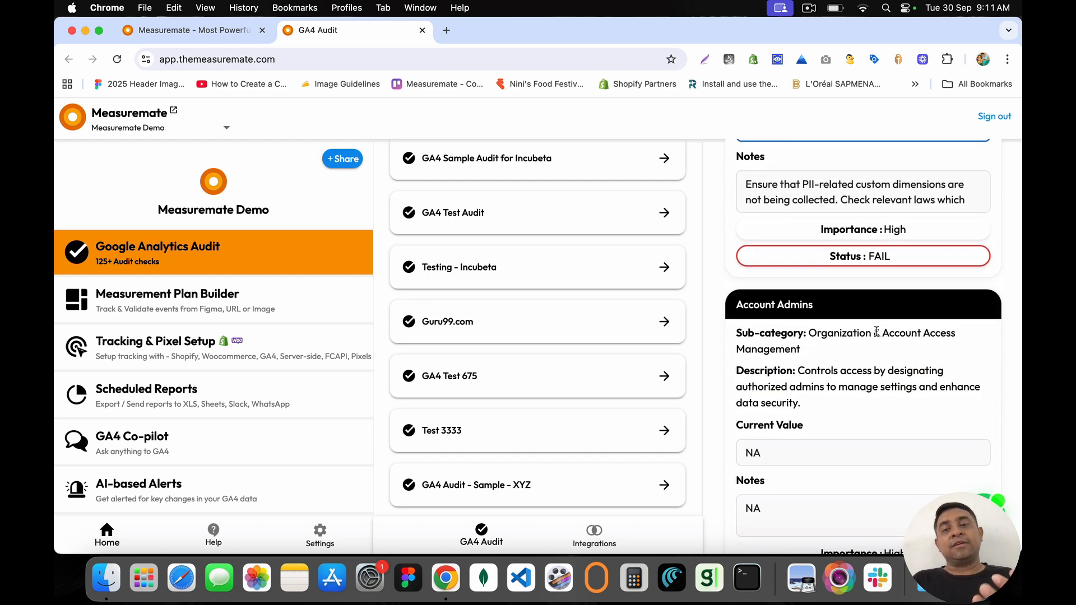
pyautogui.scroll(3, 876, 330)
pyautogui.tripleClick(840, 292)
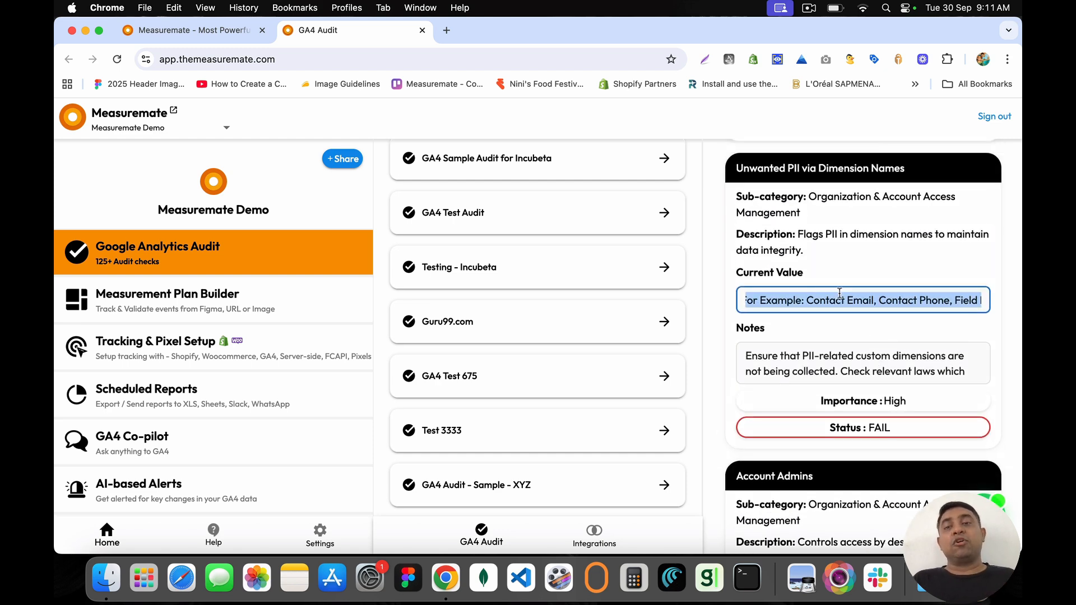
pyautogui.click(839, 293)
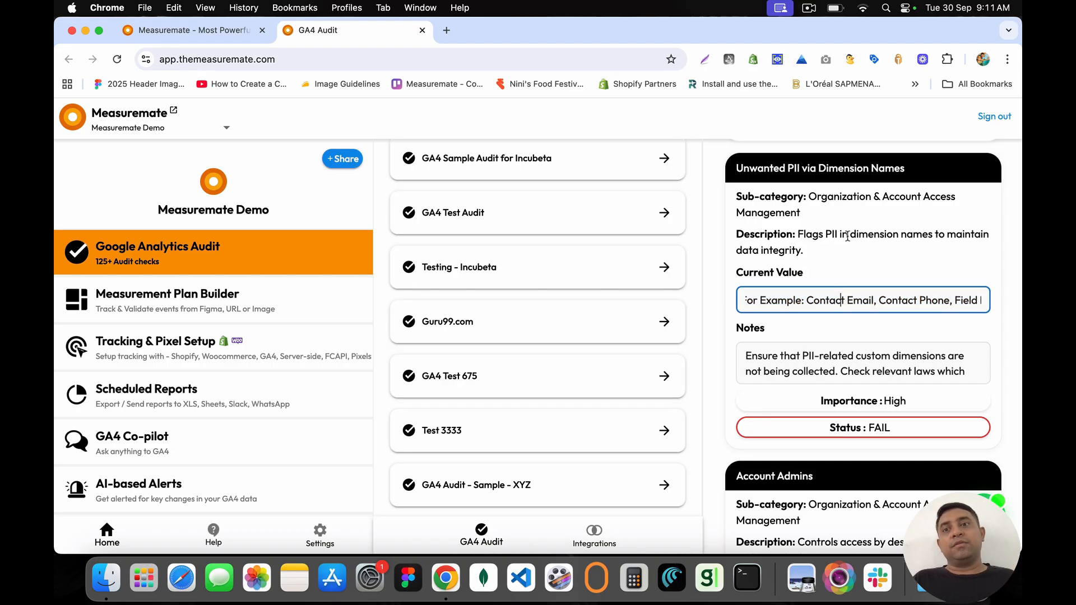
pyautogui.scroll(-5, 847, 236)
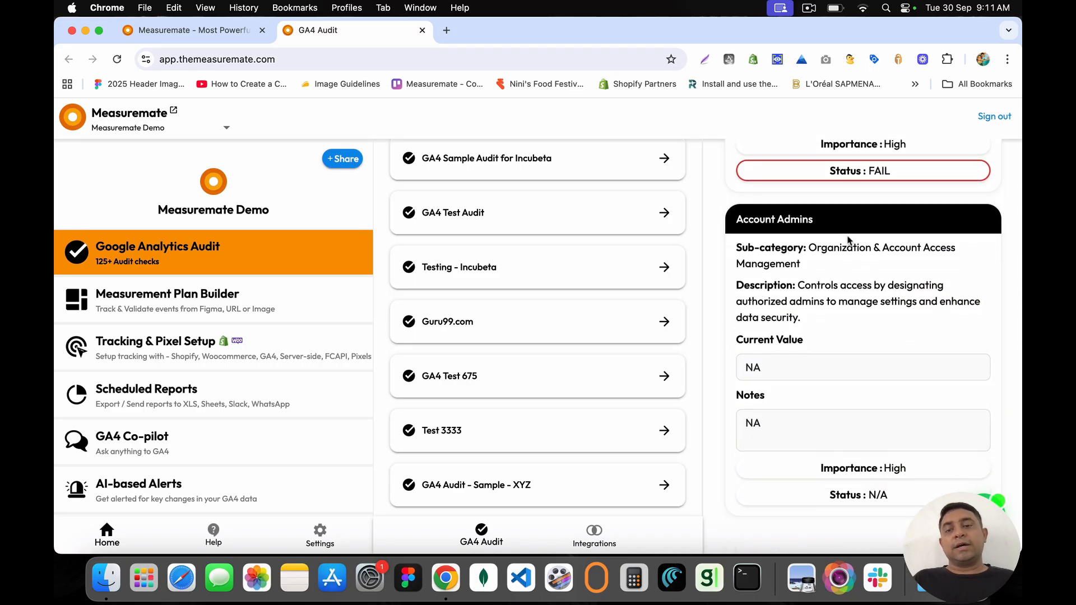
pyautogui.scroll(10, 847, 240)
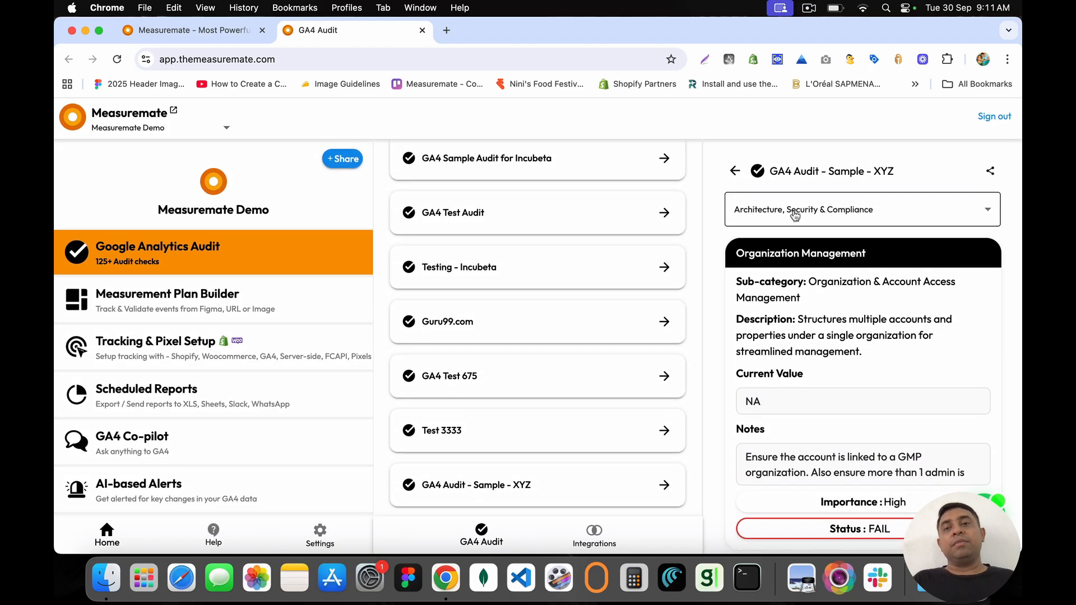
pyautogui.click(795, 213)
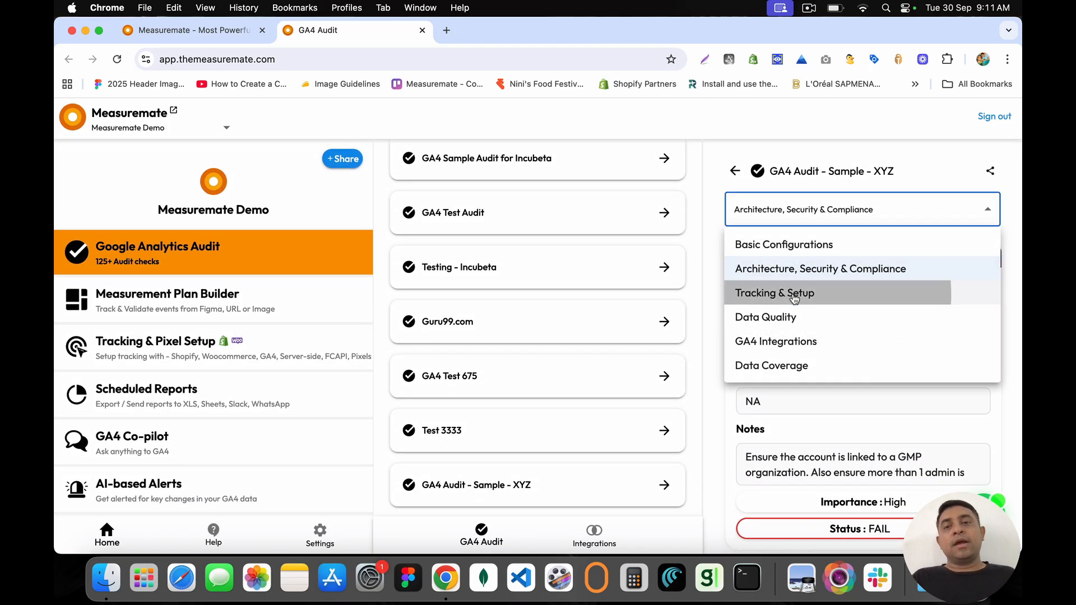
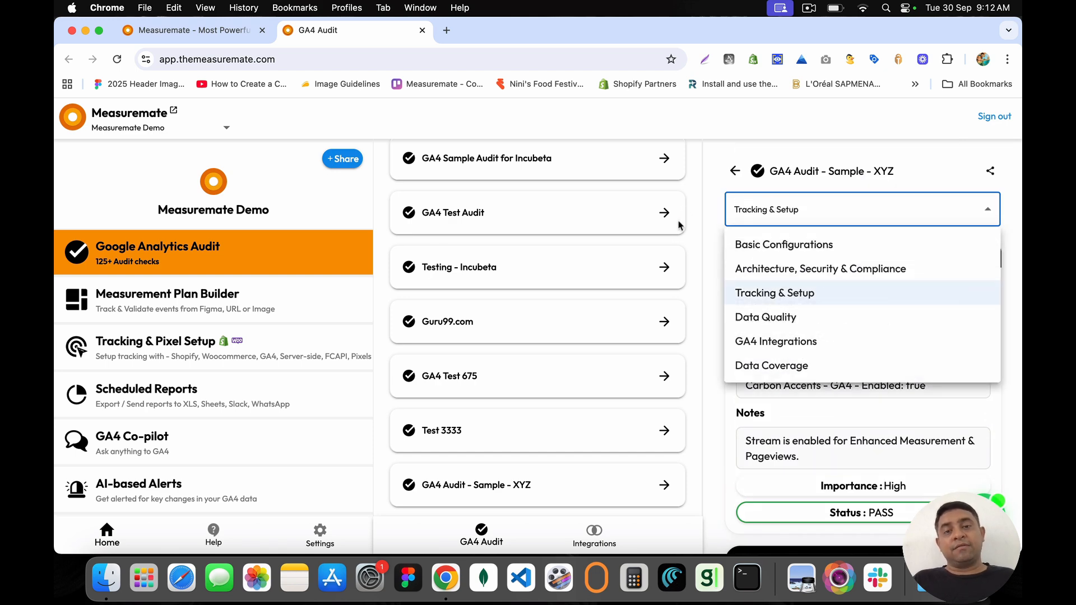
# Step: Switch the GA4 Audit - Sample - XYZ report to Data Quality and skim its checks
pyautogui.click(762, 317)
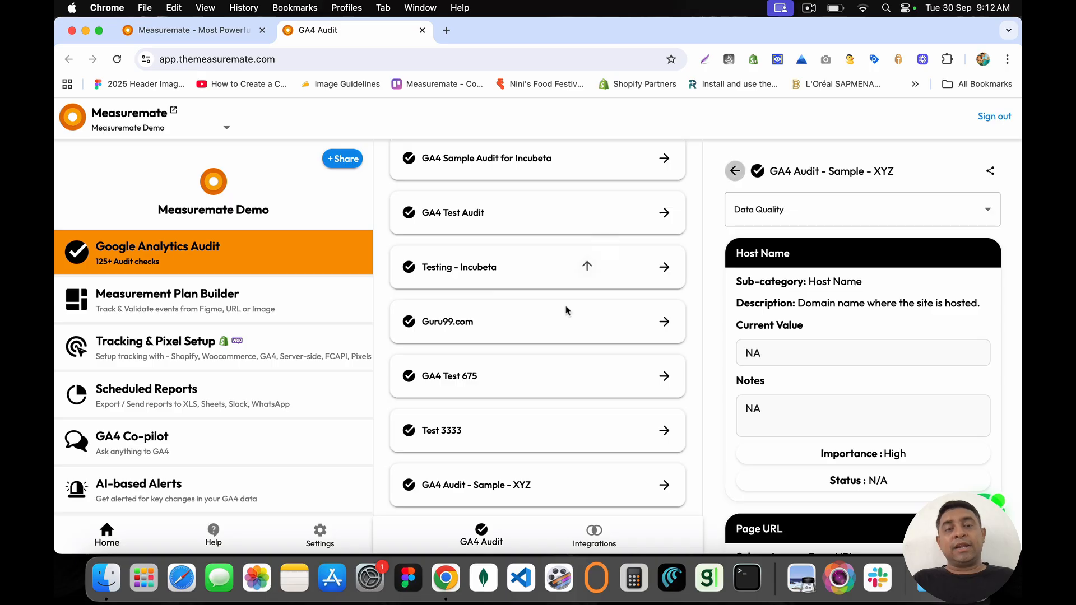
pyautogui.scroll(-1, 639, 392)
pyautogui.scroll(1, 637, 392)
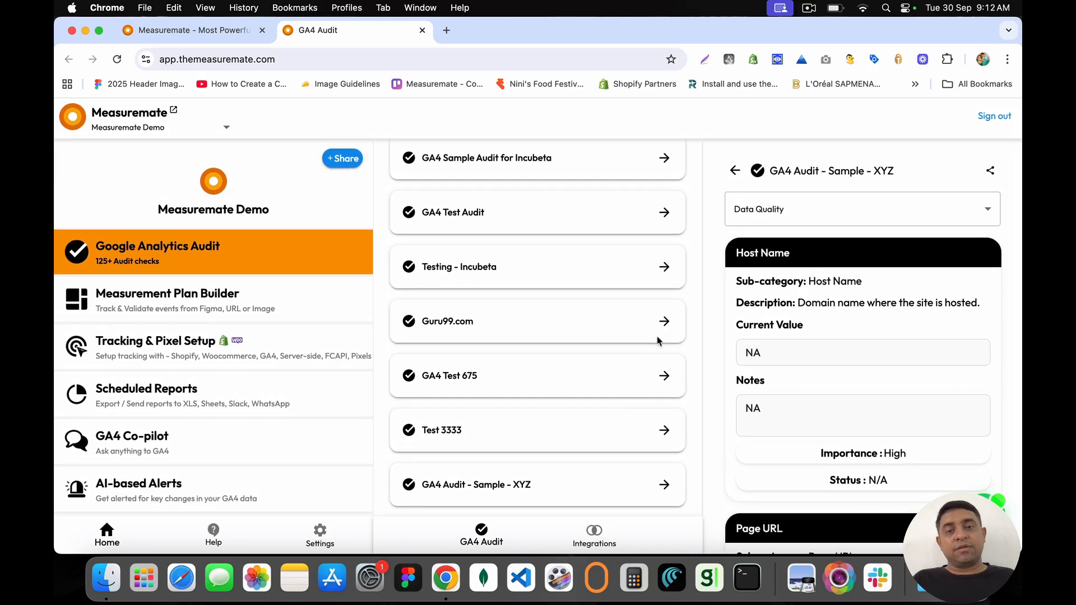
# Step: Open the Testing - Incubeta audit results and glance at its category list
pyautogui.click(664, 268)
pyautogui.click(772, 210)
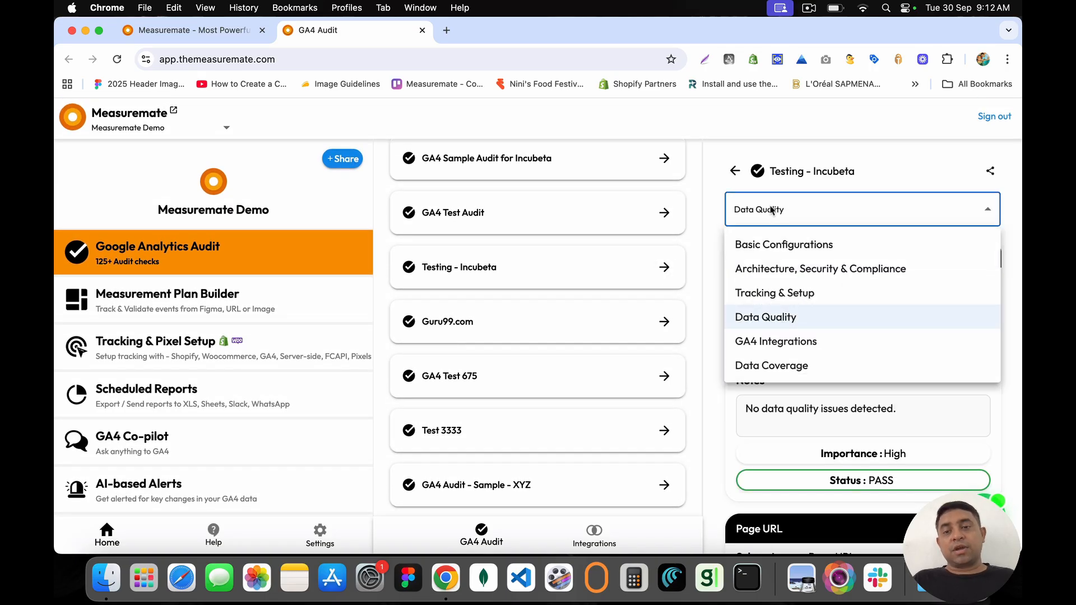
pyautogui.click(773, 209)
pyautogui.scroll(-10, 835, 382)
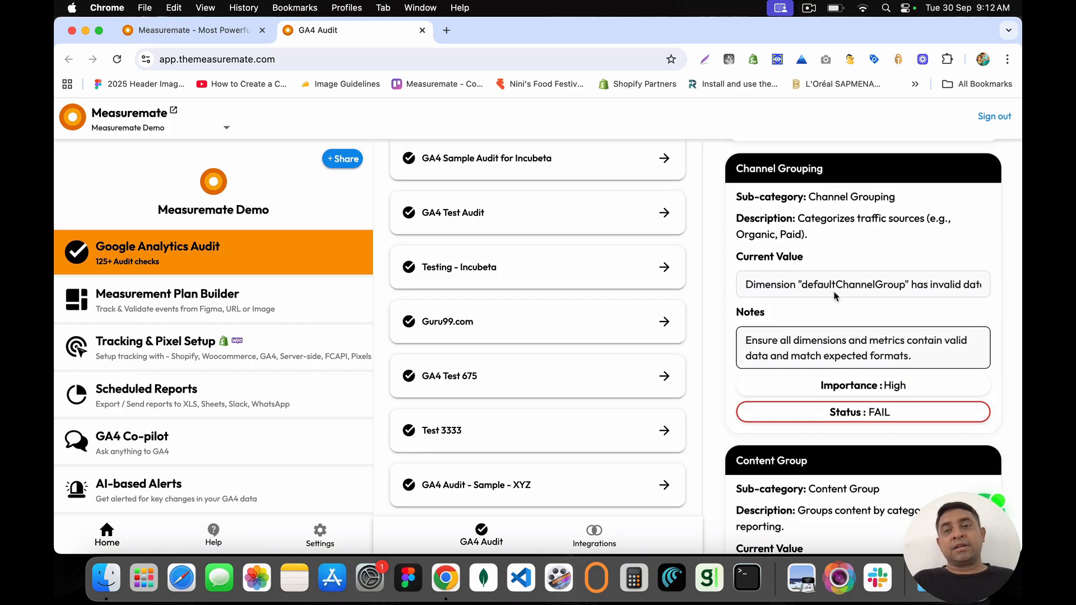
# Step: Highlight the Channel Grouping sub-category and the defaultChannelGroup dimension name
pyautogui.moveTo(809, 197); pyautogui.dragTo(900, 203)
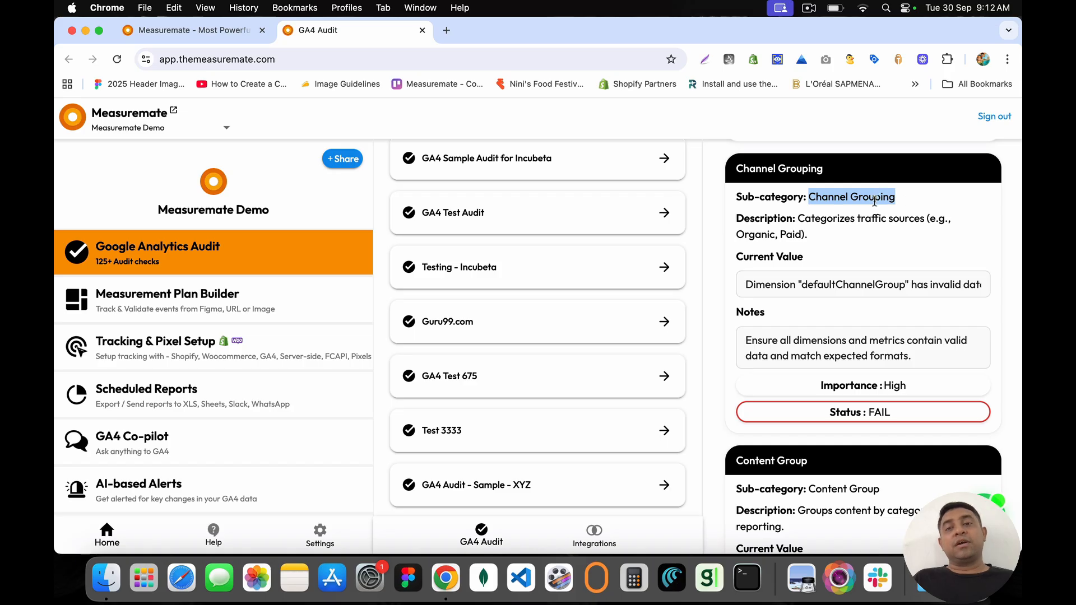
pyautogui.doubleClick(825, 284)
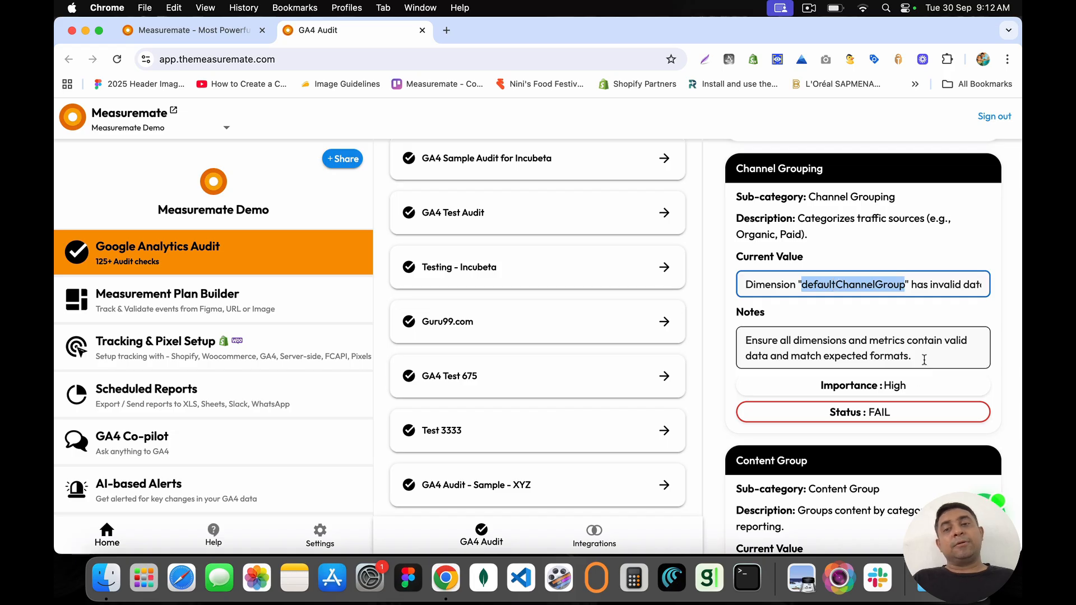
pyautogui.scroll(-5, 923, 360)
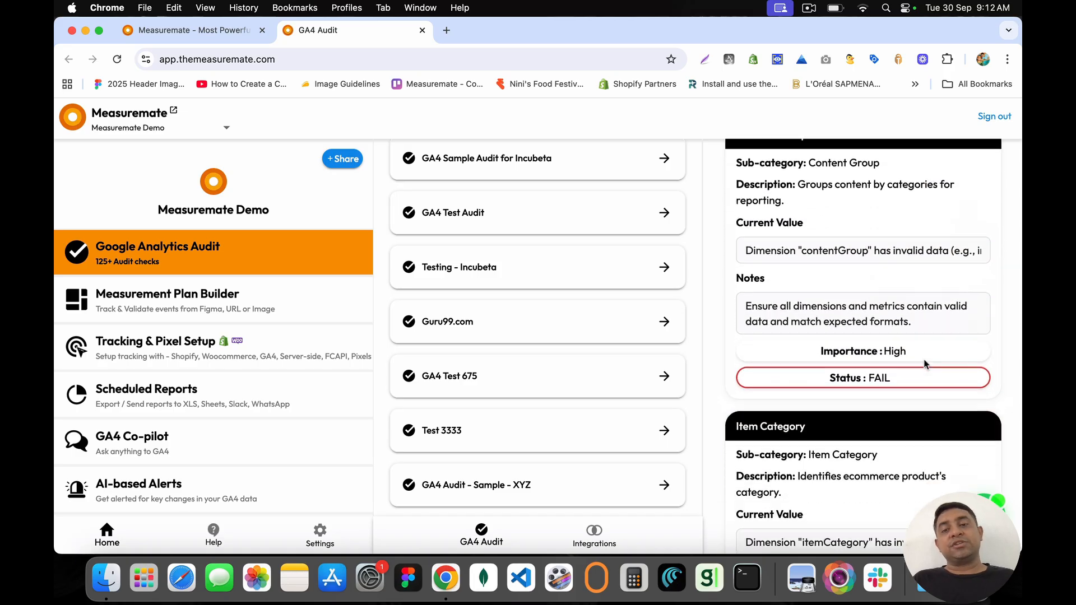
pyautogui.scroll(4, 926, 364)
pyautogui.scroll(5, 811, 228)
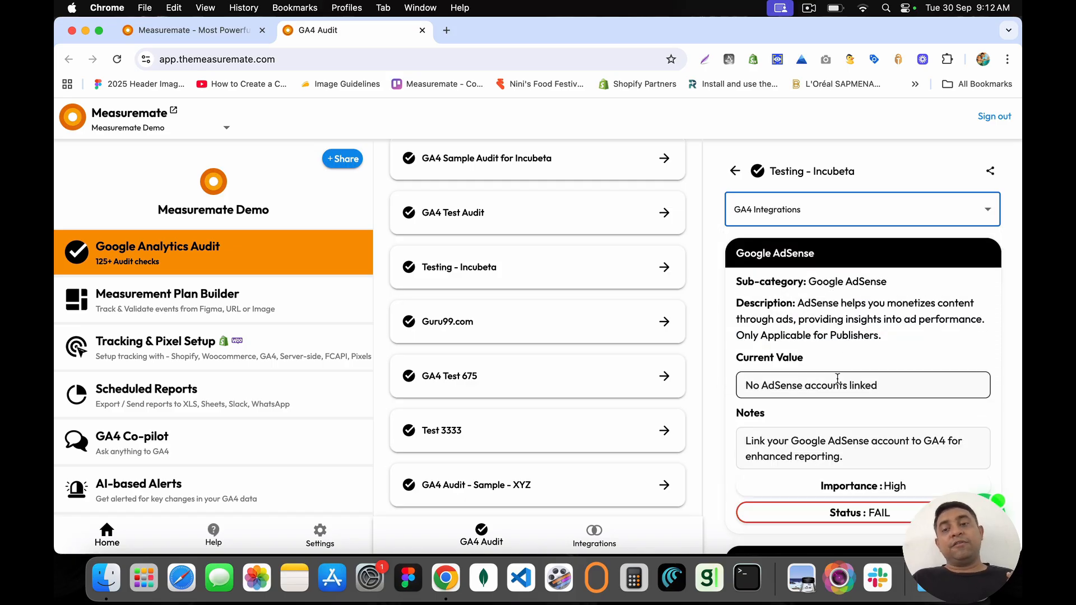
# Step: Review the GA4 Integrations check cards, then bring up the audit category list
pyautogui.scroll(-12, 837, 379)
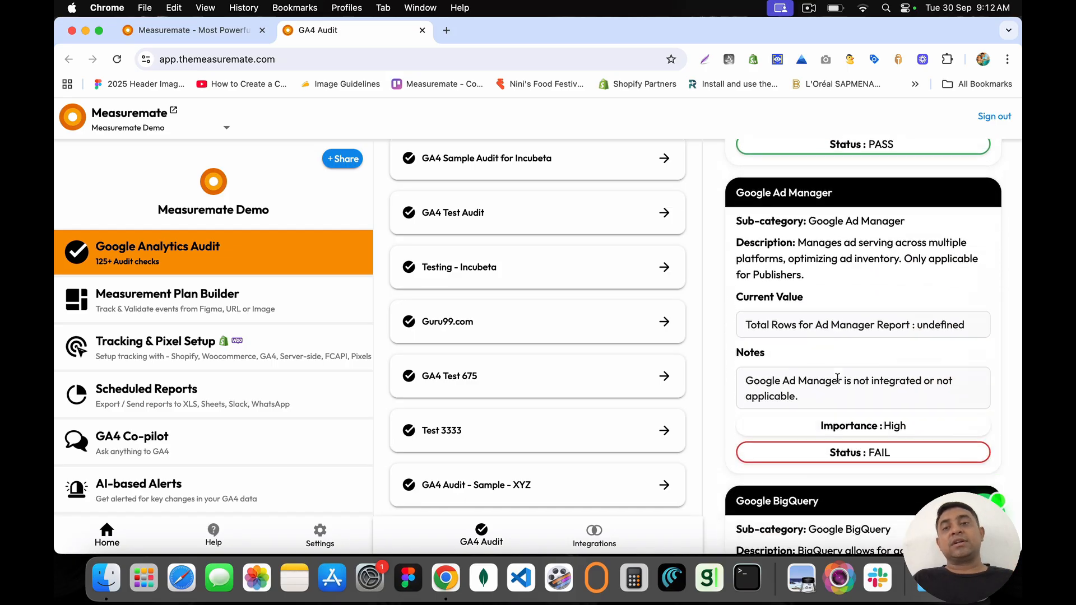
pyautogui.scroll(-2, 836, 379)
pyautogui.scroll(8, 837, 380)
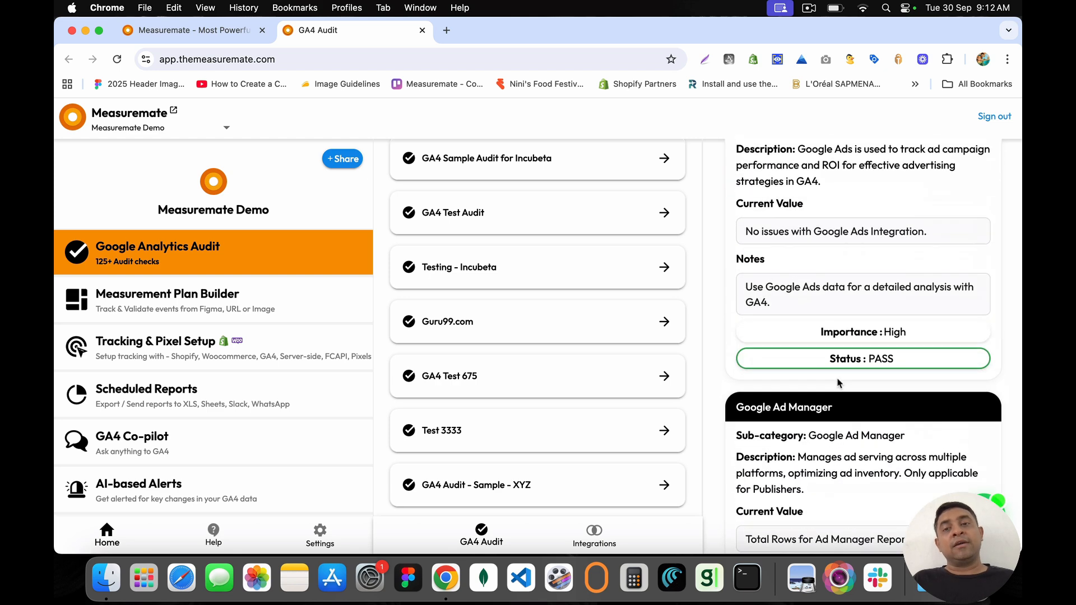
pyautogui.scroll(-8, 837, 380)
pyautogui.scroll(-6, 837, 378)
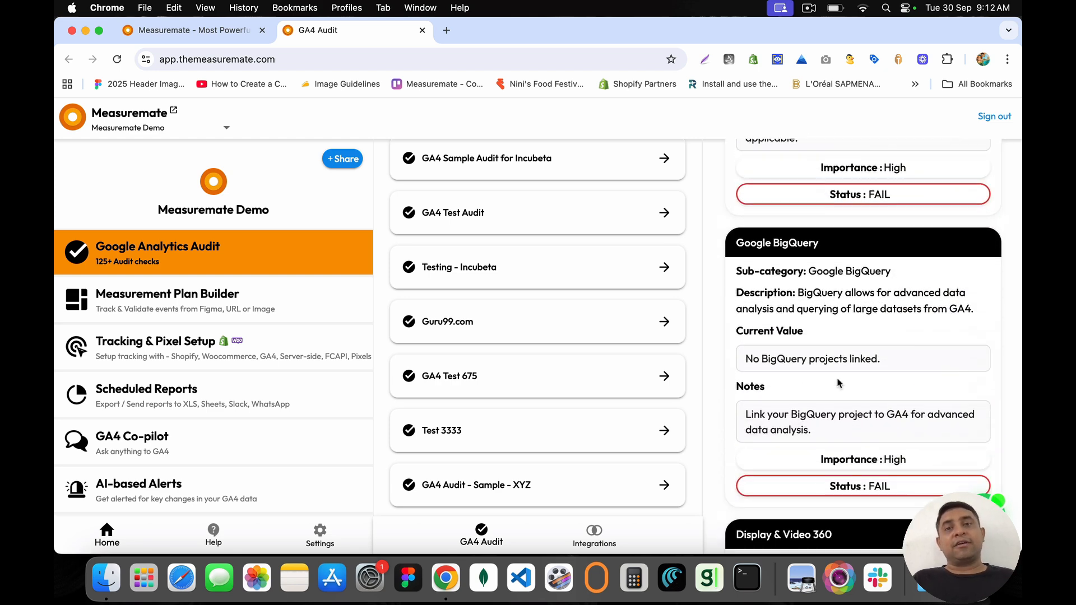
pyautogui.scroll(6, 838, 382)
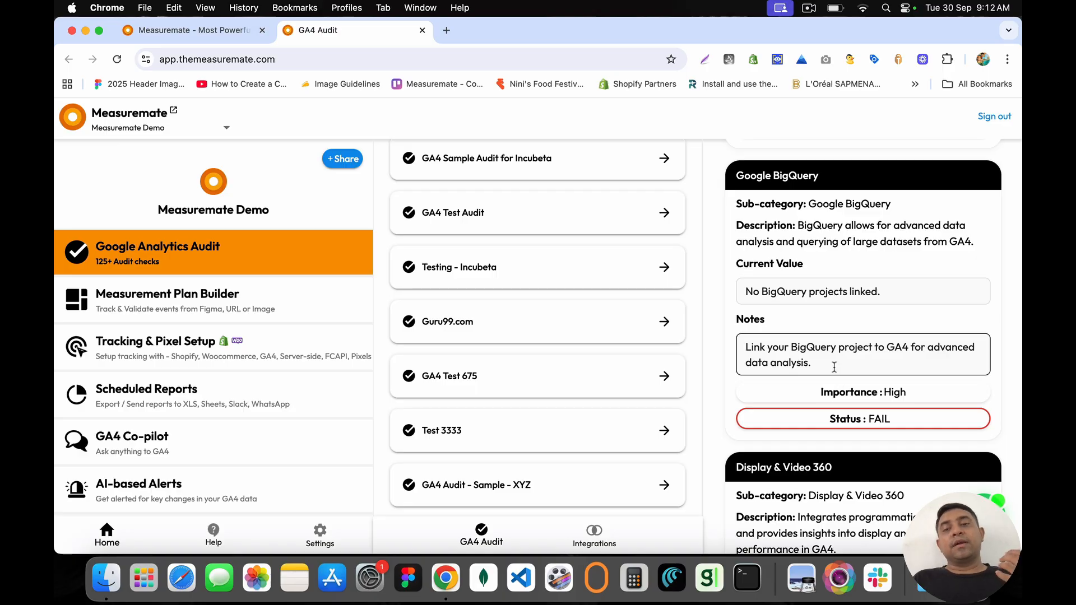
pyautogui.scroll(-8, 833, 368)
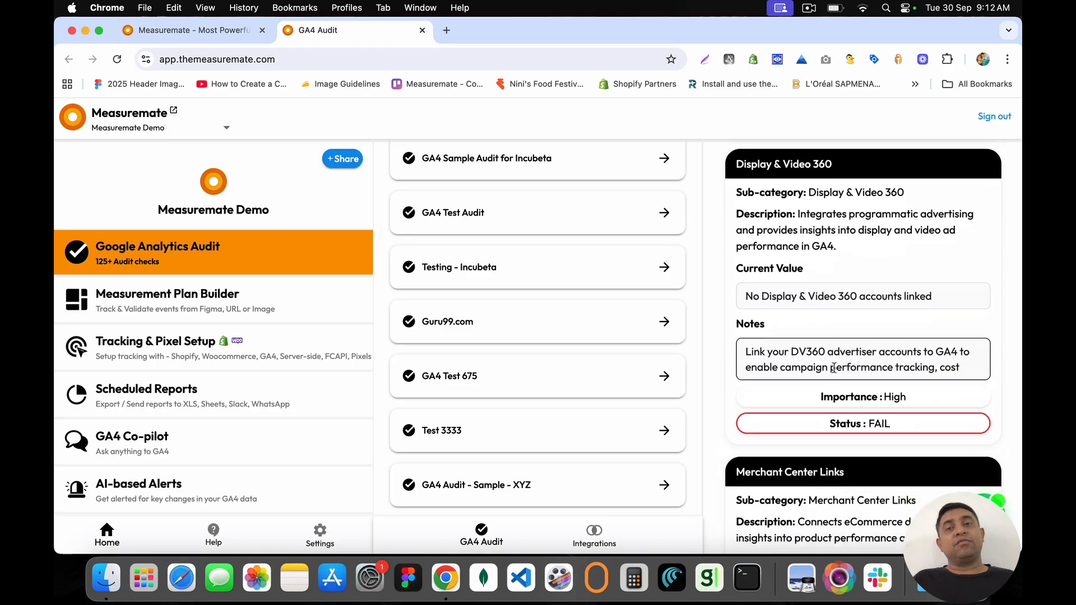
pyautogui.scroll(-5, 833, 367)
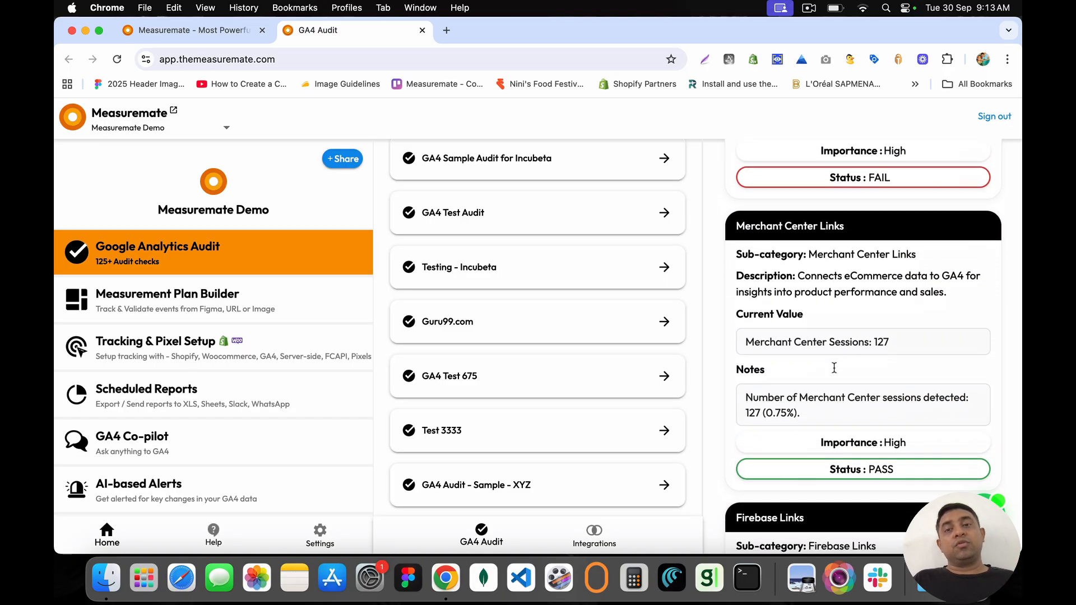
pyautogui.scroll(-15, 835, 371)
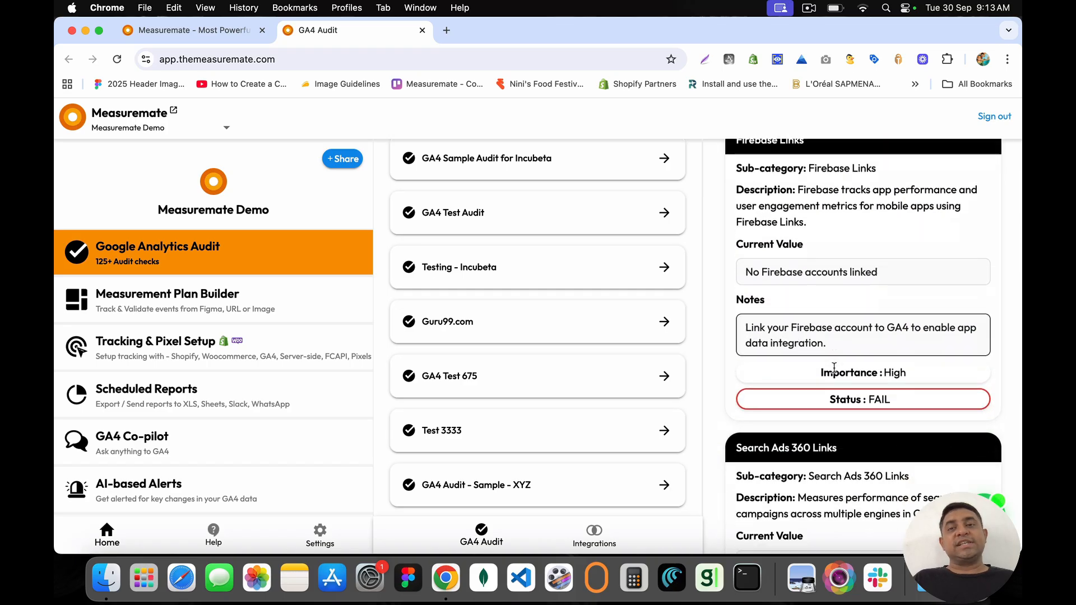
pyautogui.scroll(-1, 833, 367)
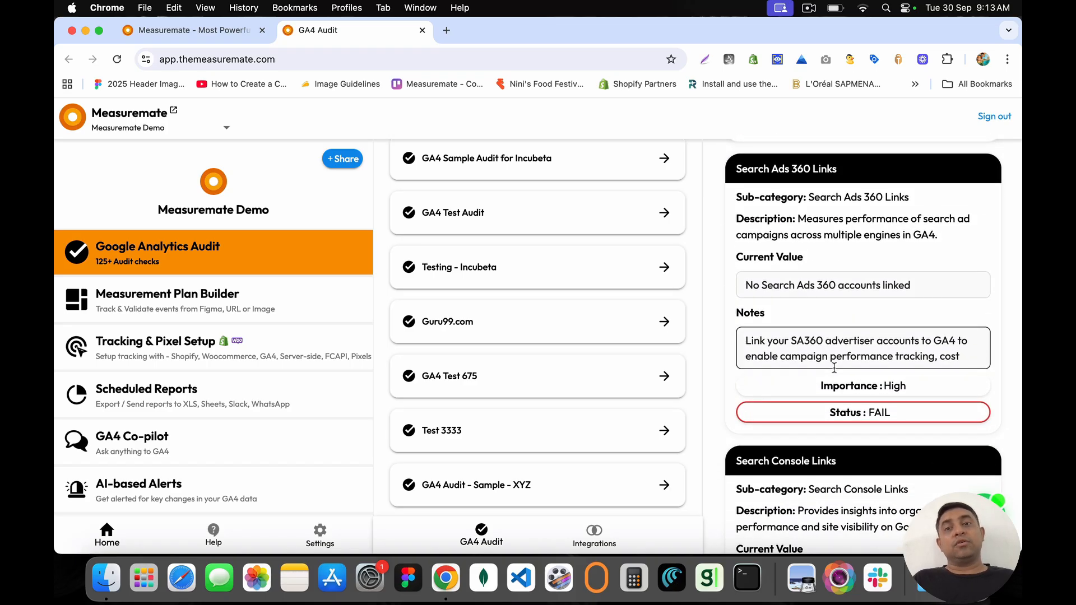
pyautogui.scroll(-5, 834, 367)
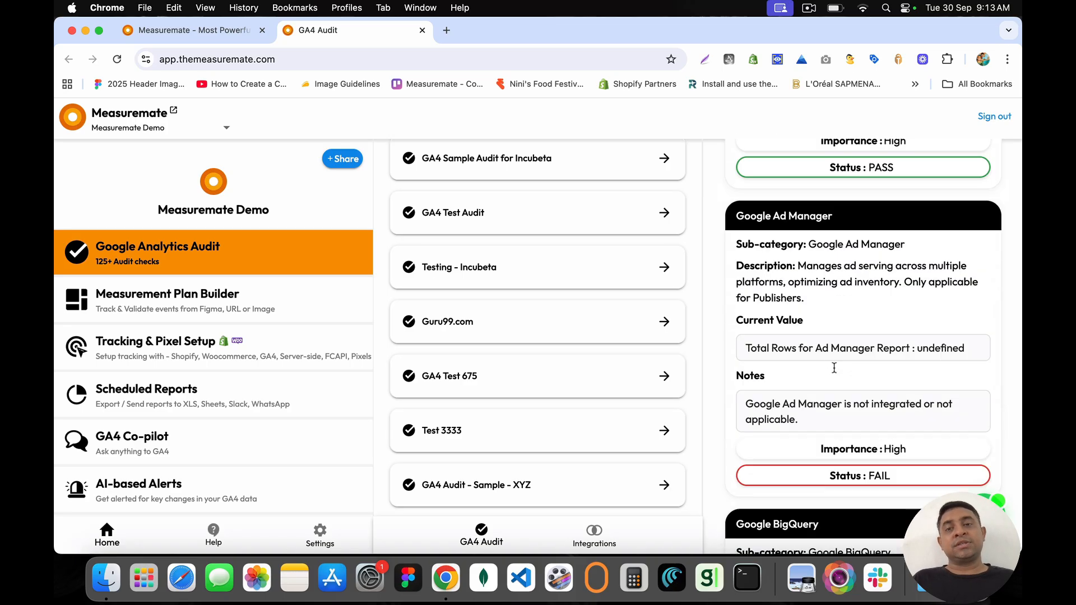
pyautogui.scroll(20, 835, 371)
pyautogui.click(840, 217)
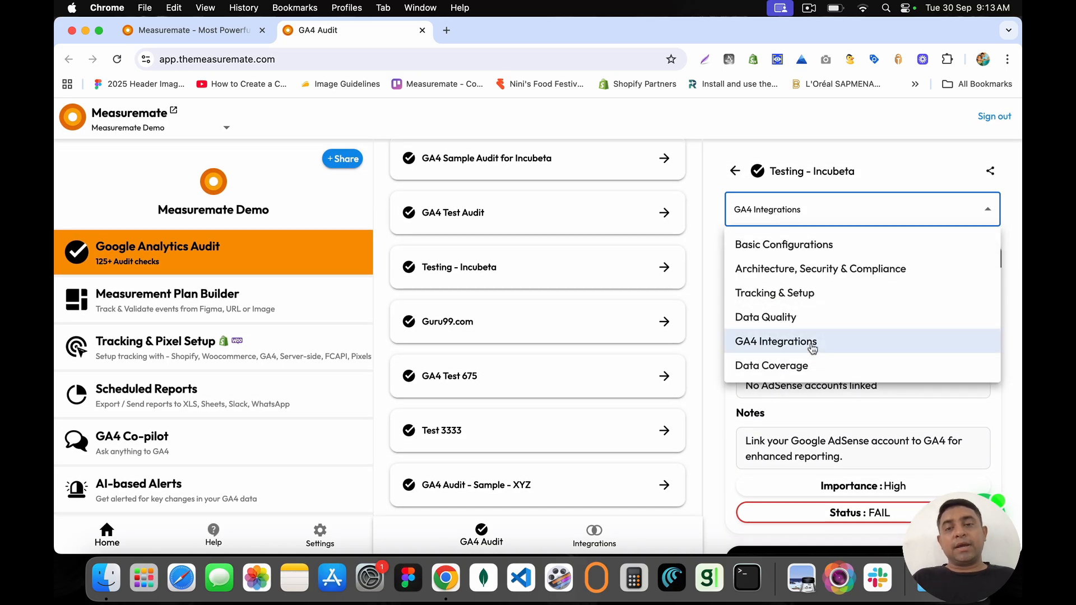
pyautogui.click(786, 370)
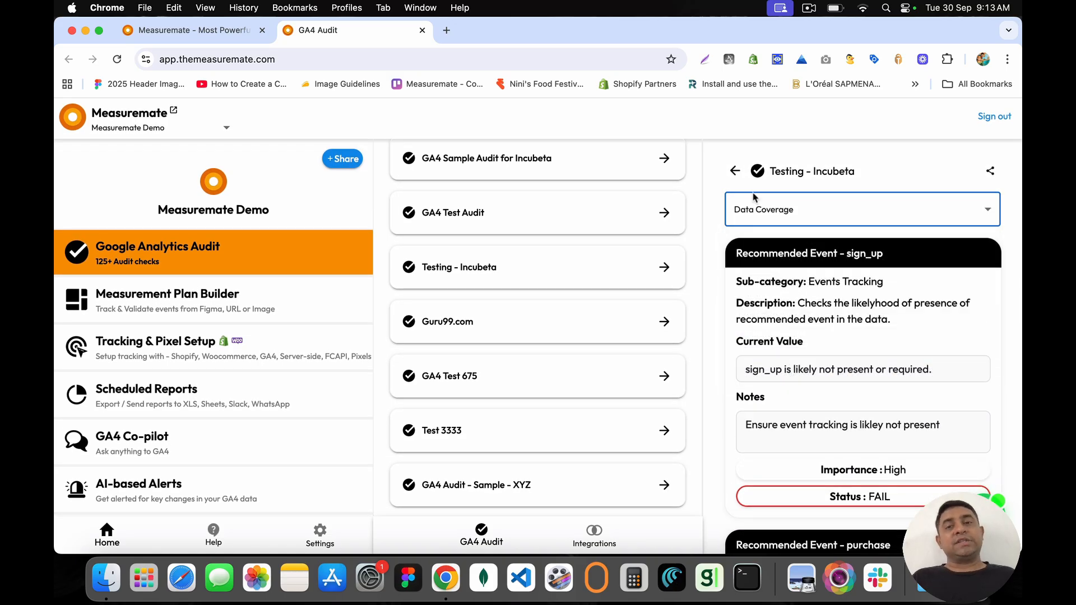
pyautogui.doubleClick(722, 241)
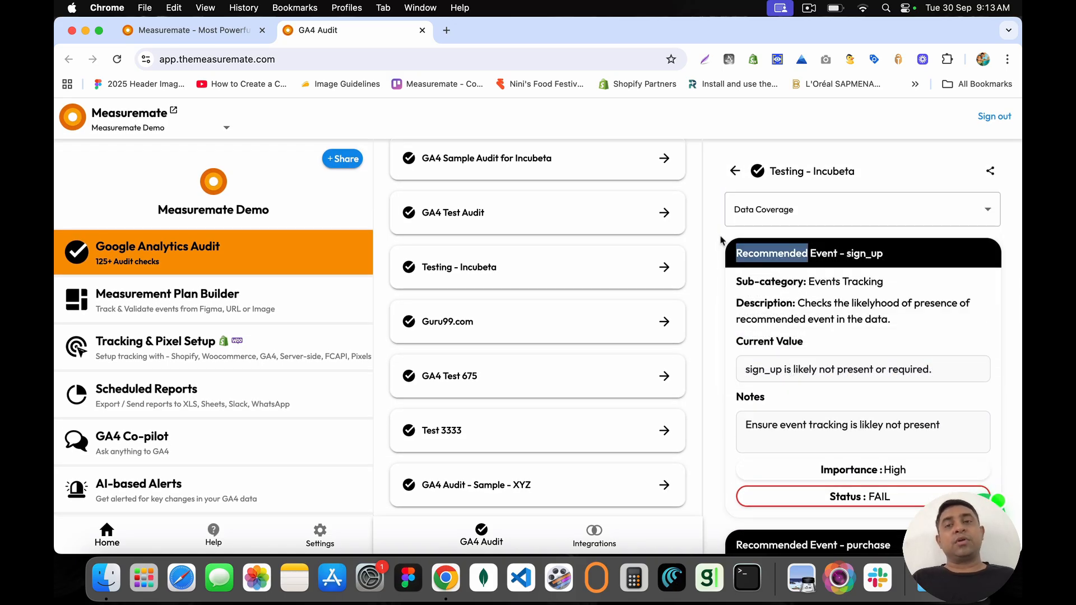
pyautogui.click(730, 267)
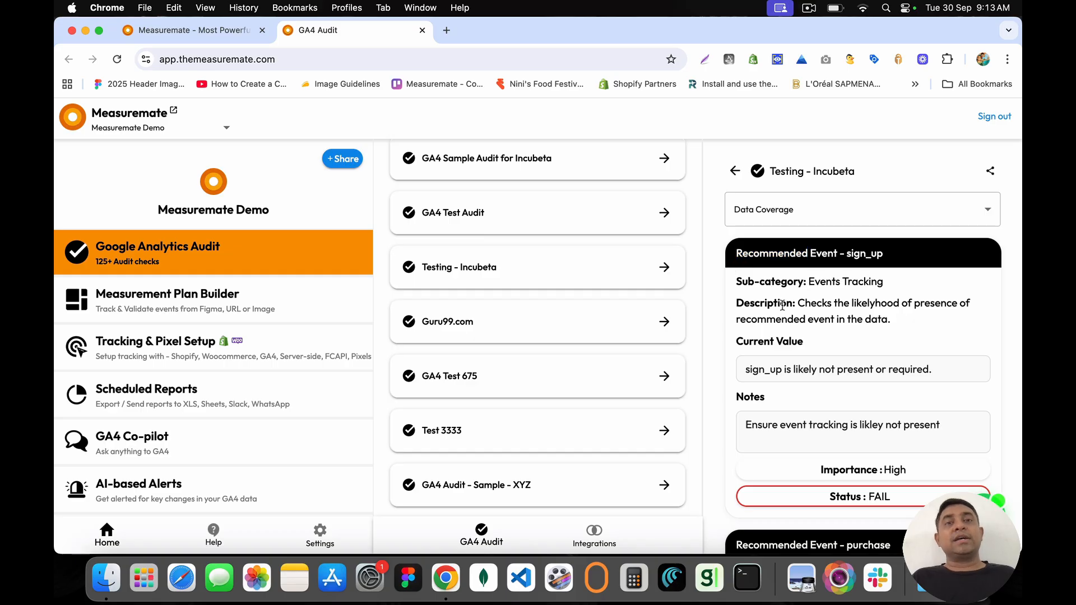
pyautogui.scroll(-2, 782, 305)
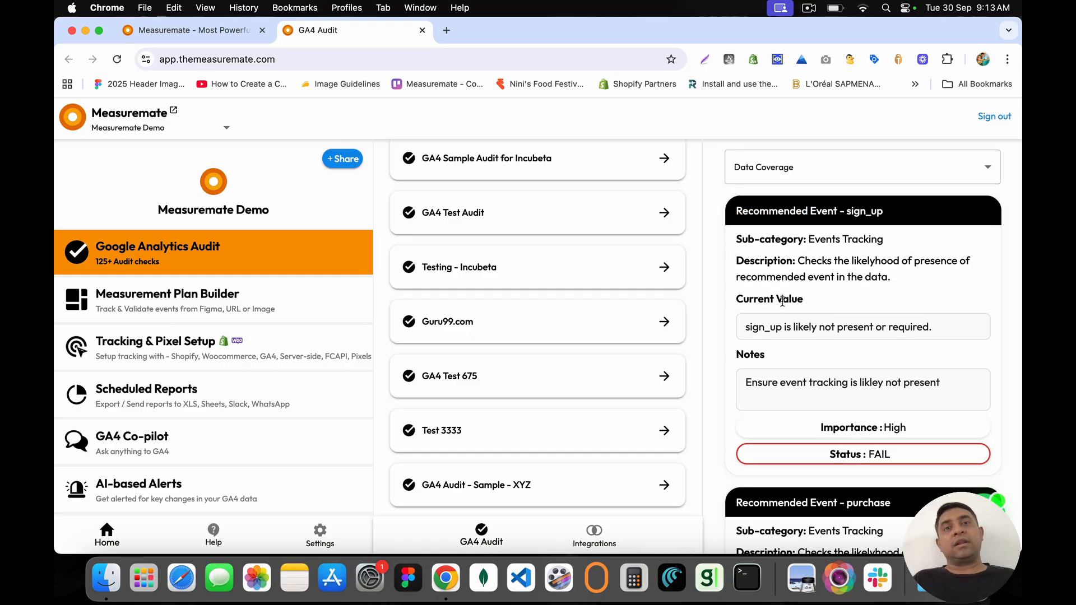
pyautogui.scroll(1, 782, 301)
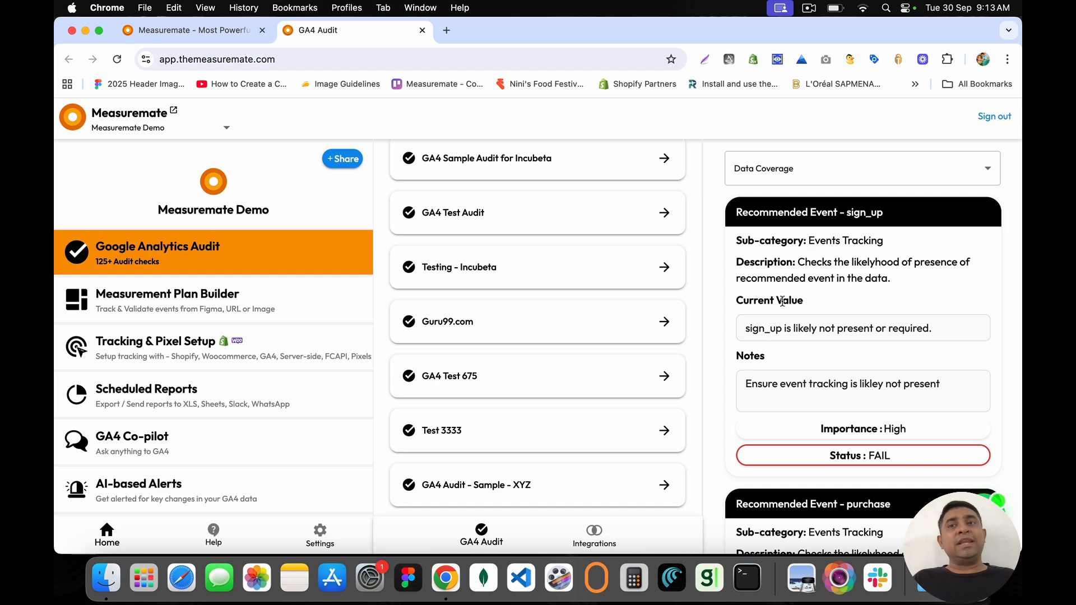
pyautogui.scroll(-10, 782, 301)
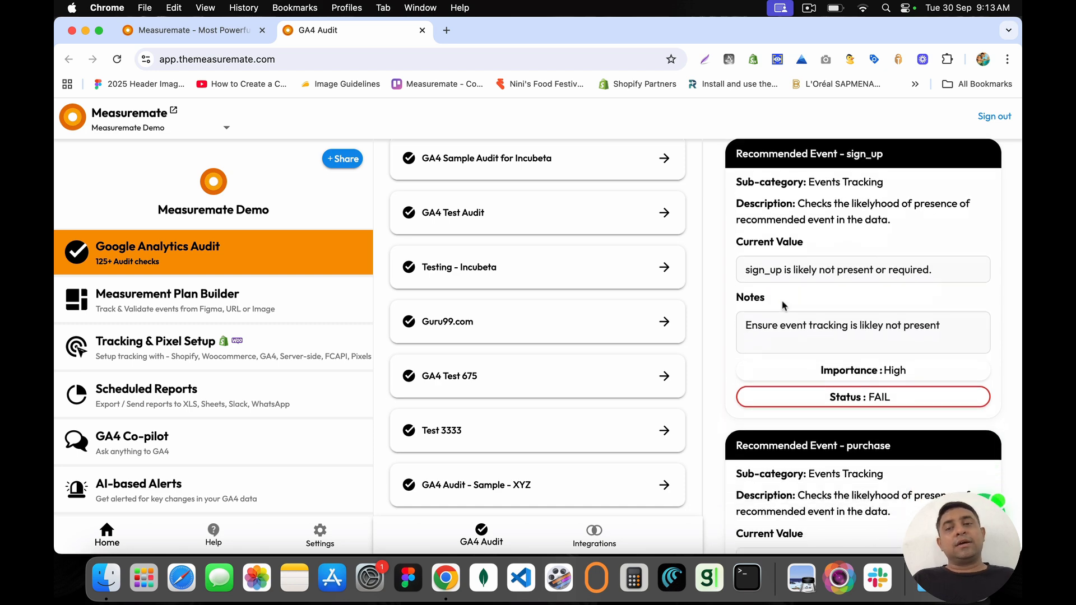
pyautogui.scroll(-6, 782, 305)
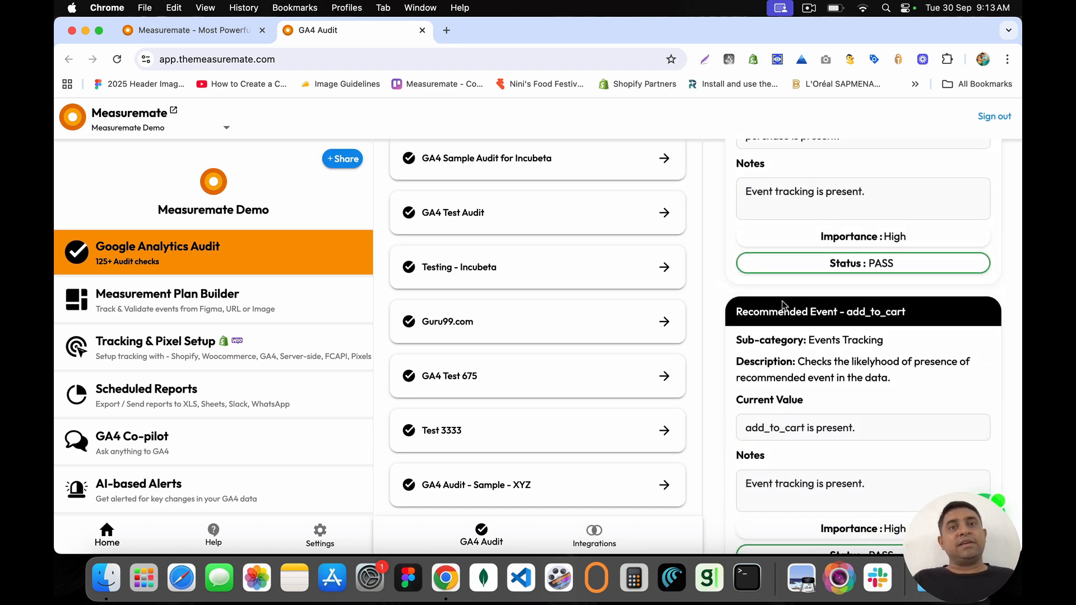
pyautogui.scroll(-13, 782, 305)
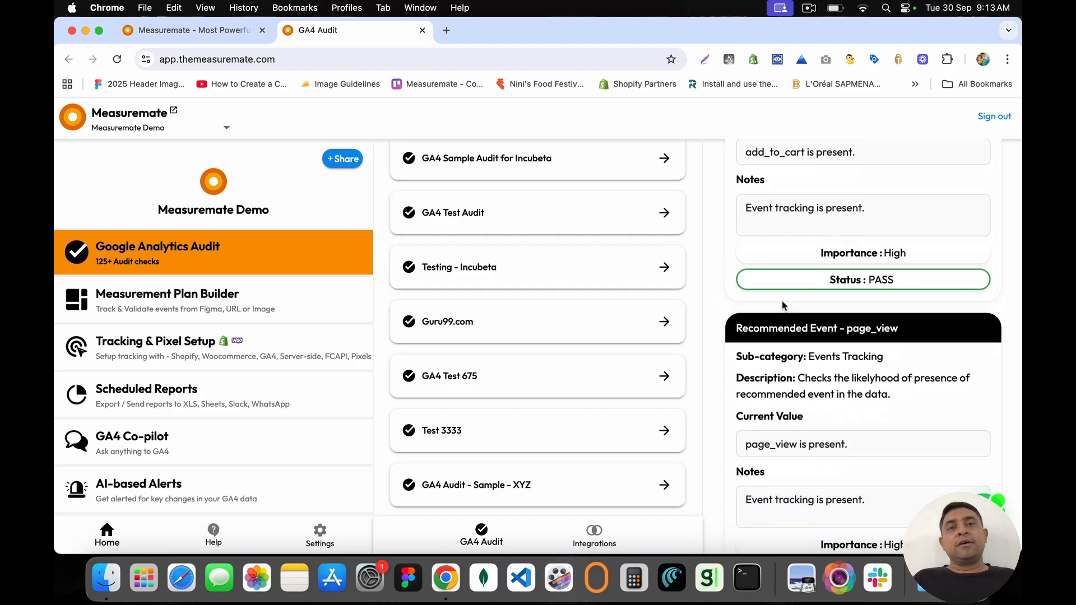
pyautogui.scroll(-4, 782, 305)
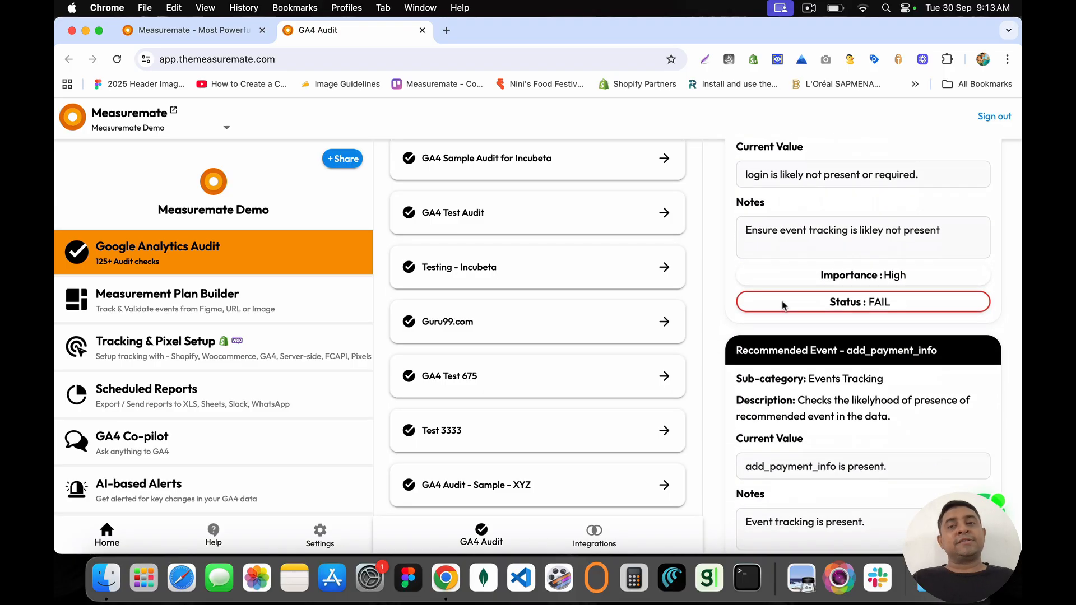
pyautogui.scroll(-13, 782, 303)
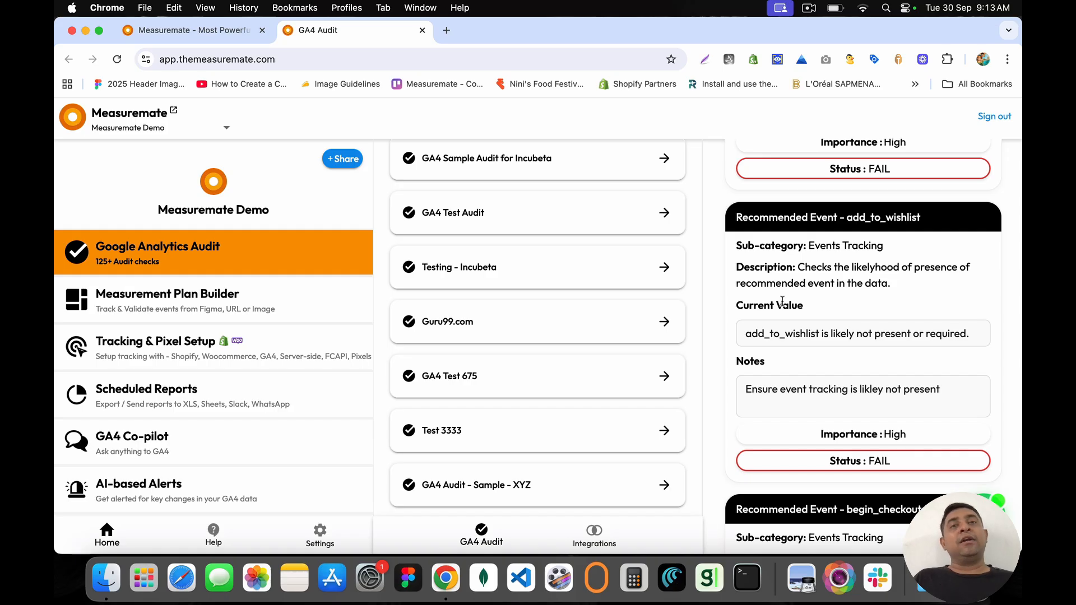
pyautogui.scroll(1, 782, 301)
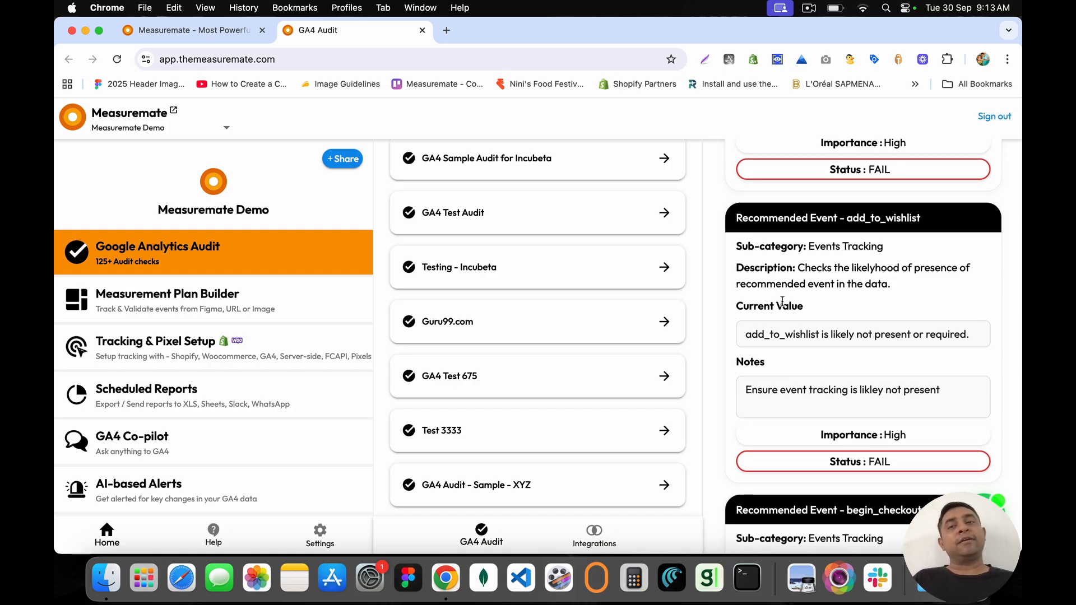
pyautogui.scroll(-10, 782, 301)
pyautogui.scroll(-10, 782, 304)
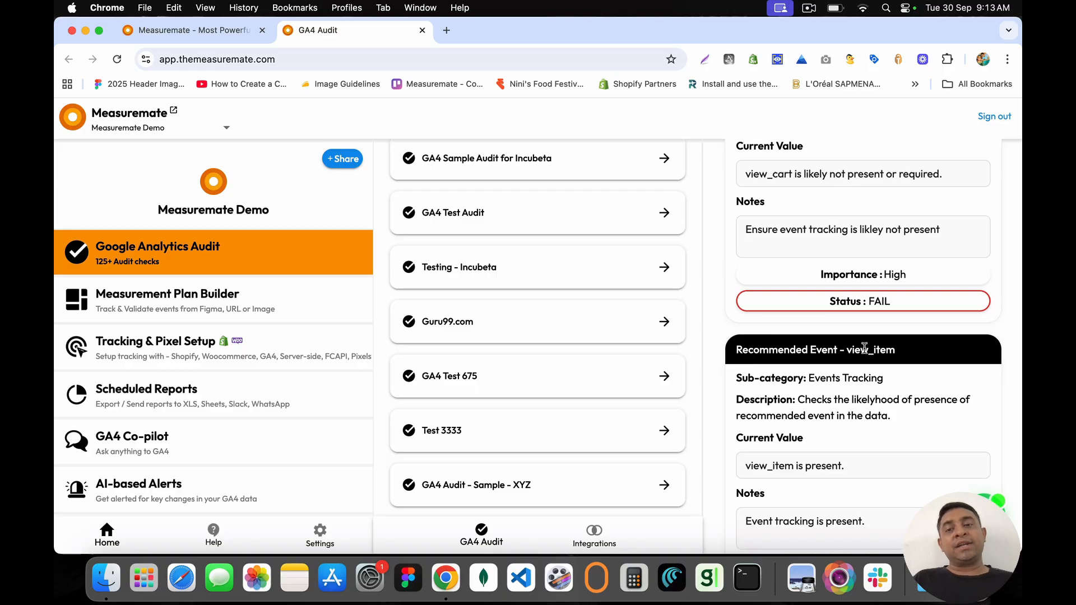
pyautogui.scroll(-12, 863, 349)
pyautogui.scroll(-10, 864, 349)
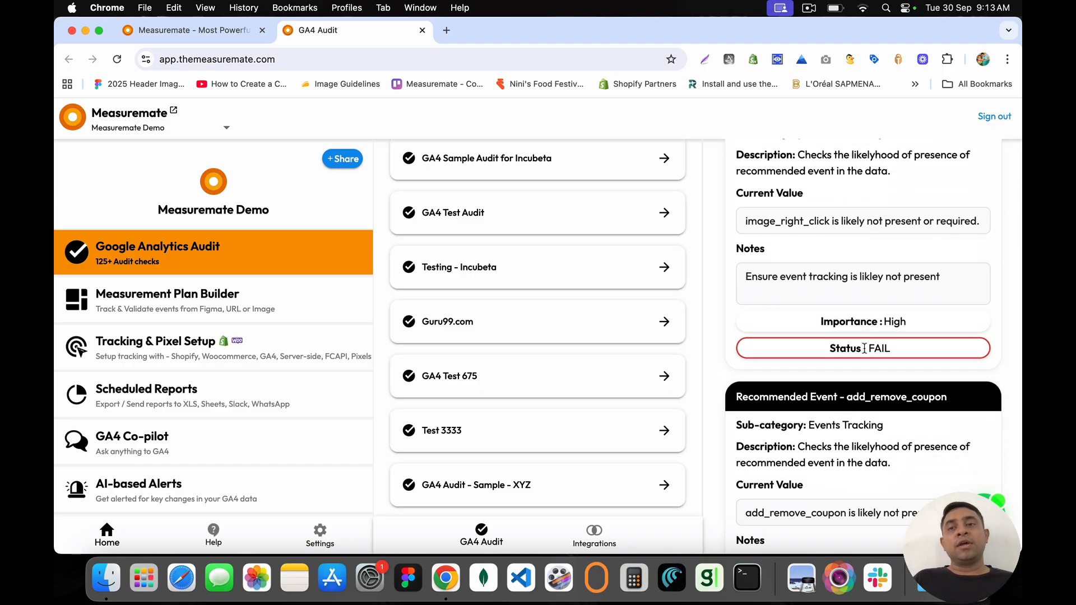
pyautogui.scroll(-5, 864, 347)
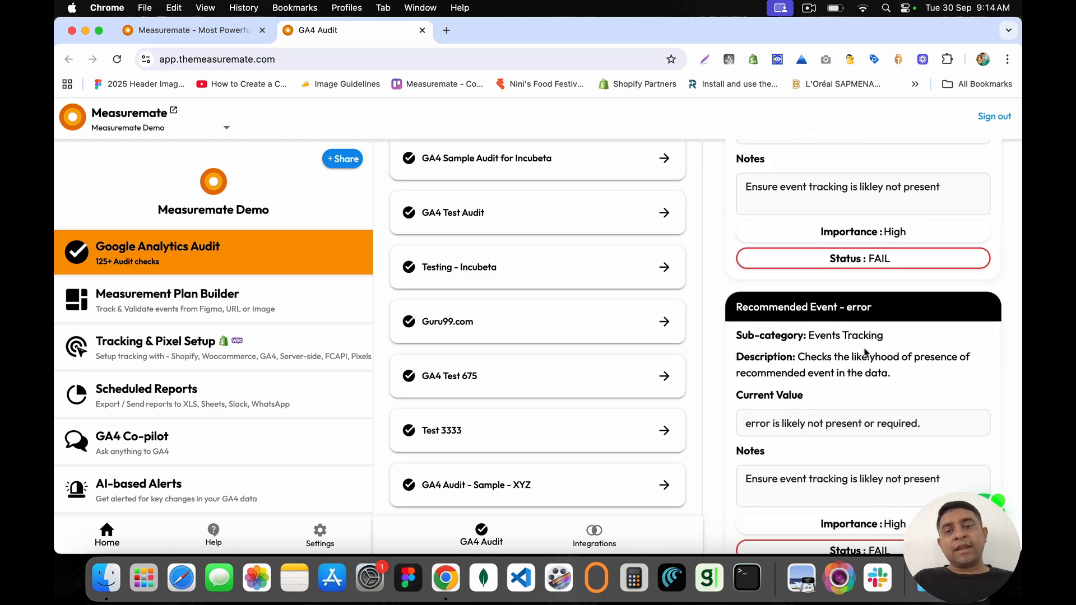
pyautogui.scroll(-12, 865, 352)
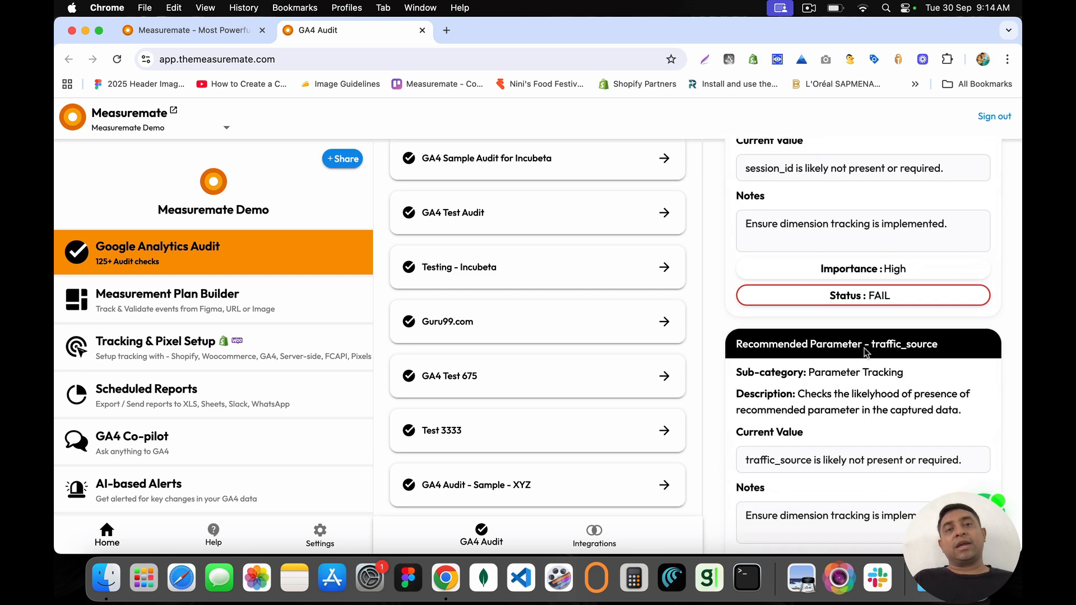
pyautogui.scroll(-7, 866, 351)
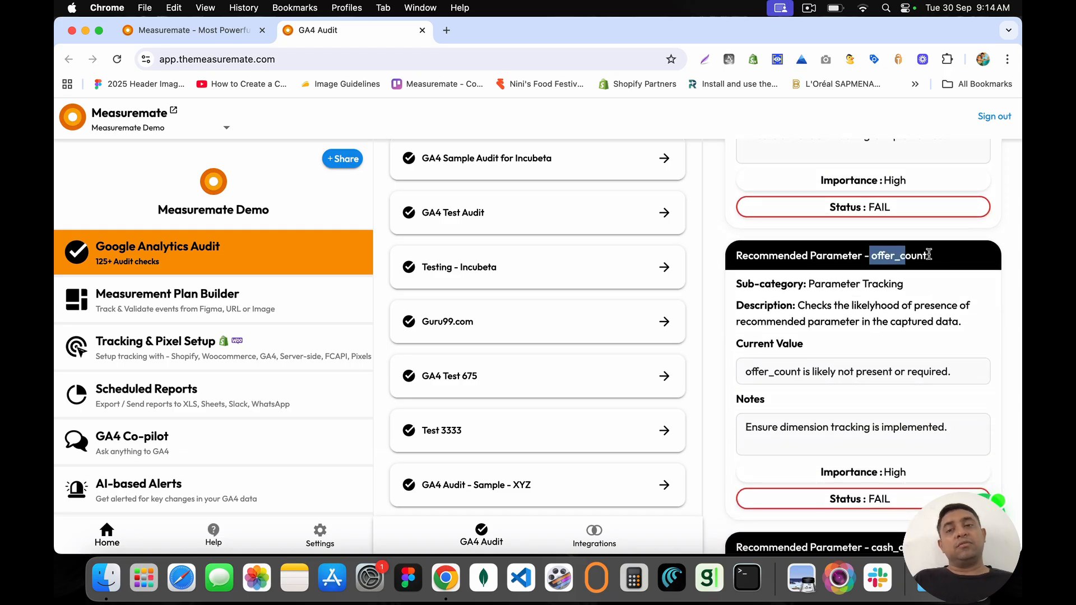
pyautogui.scroll(-7, 943, 258)
pyautogui.scroll(3, 943, 257)
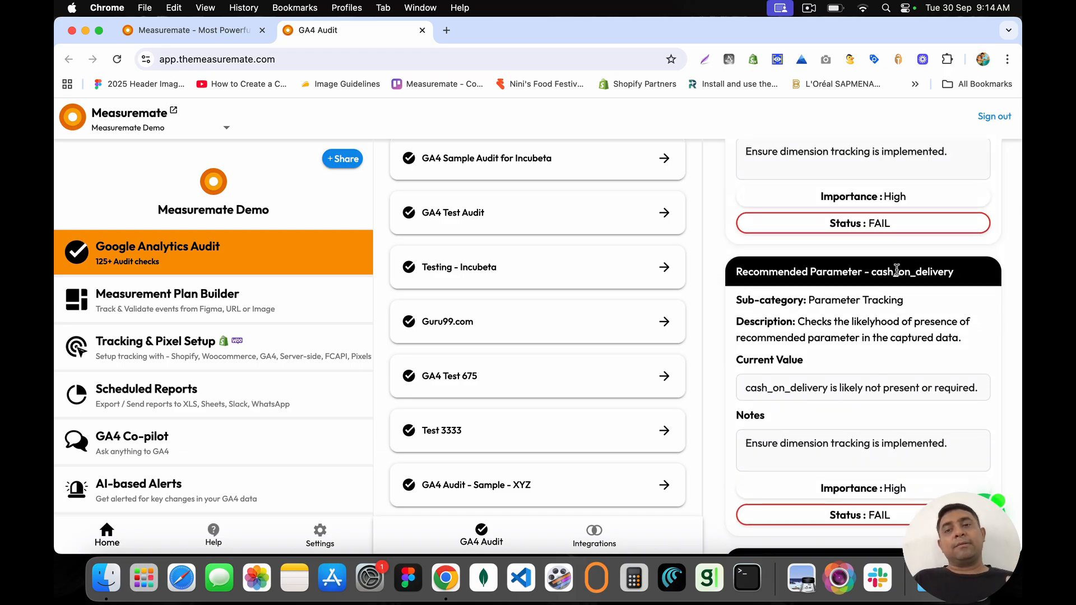
pyautogui.scroll(-7, 896, 271)
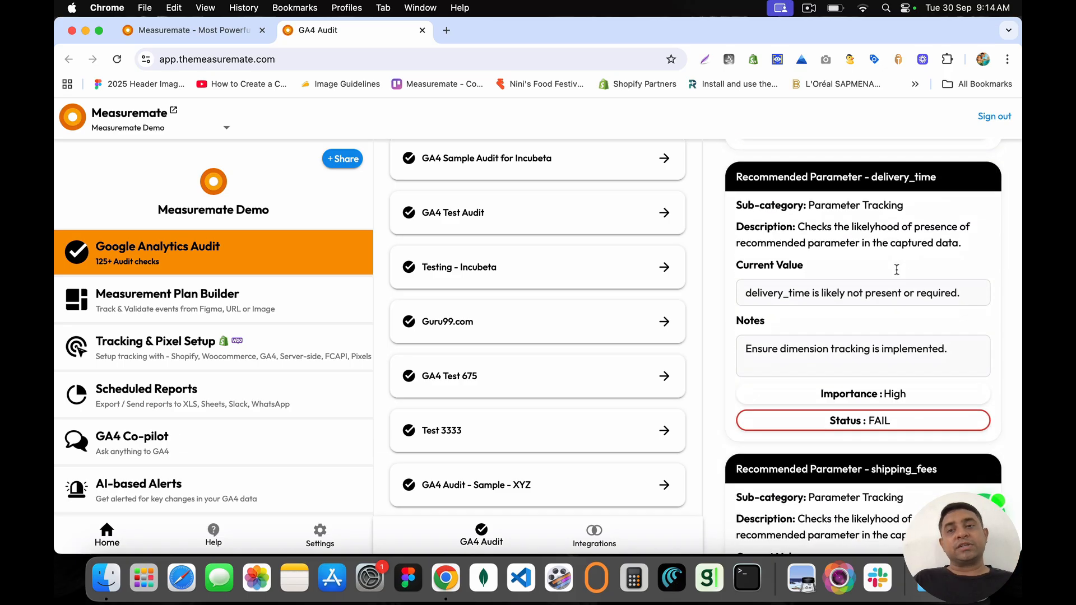
pyautogui.doubleClick(900, 176)
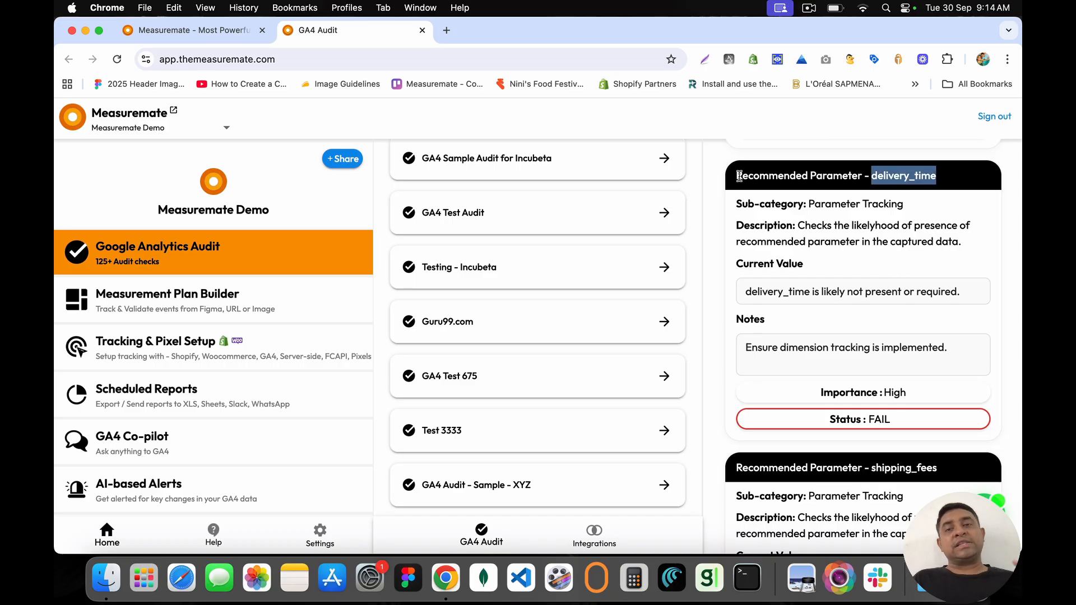
pyautogui.moveTo(738, 175); pyautogui.dragTo(894, 323)
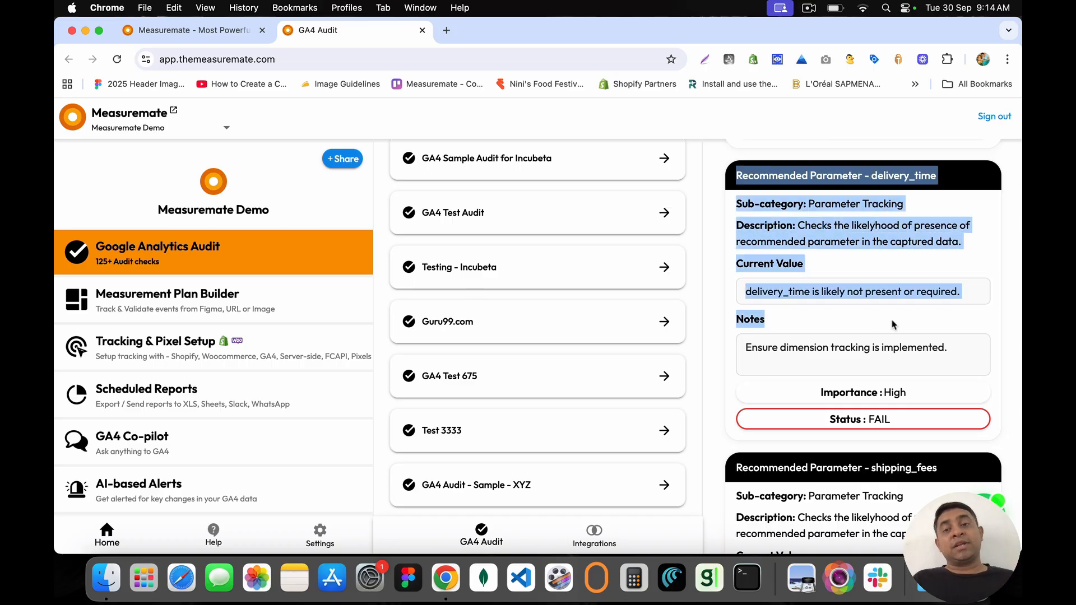
pyautogui.click(893, 323)
pyautogui.scroll(-10, 892, 320)
pyautogui.scroll(-3, 892, 320)
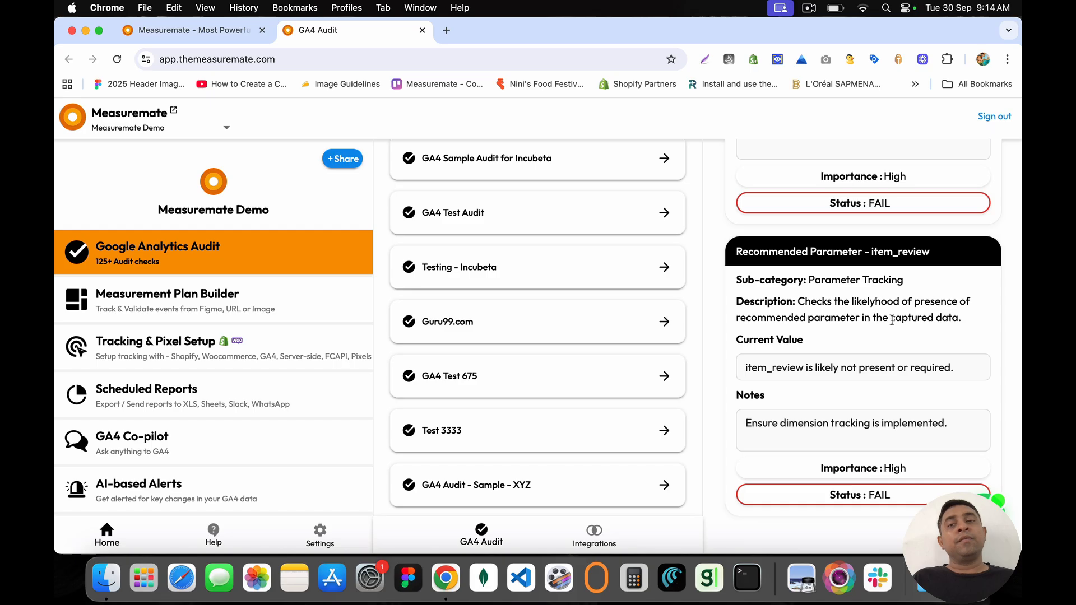
pyautogui.scroll(-20, 891, 315)
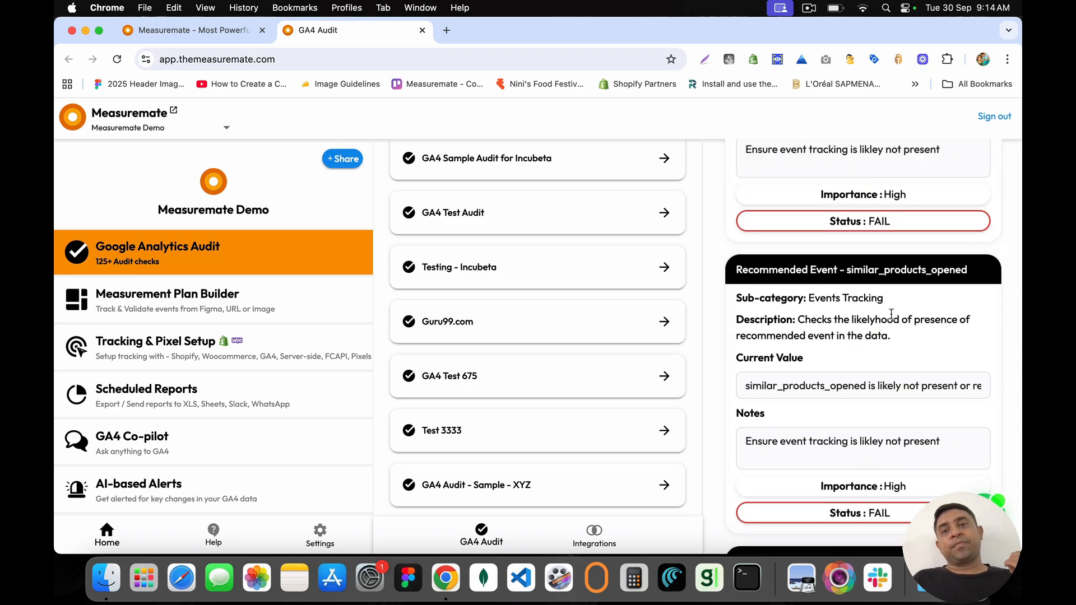
pyautogui.scroll(20, 893, 317)
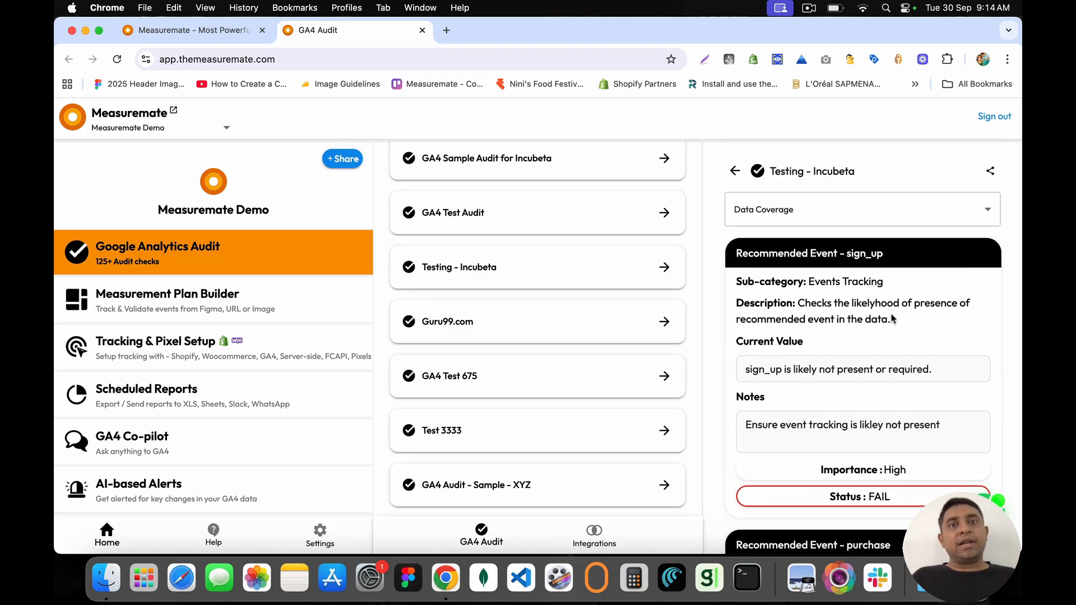
pyautogui.moveTo(769, 169); pyautogui.dragTo(868, 173)
pyautogui.click(867, 173)
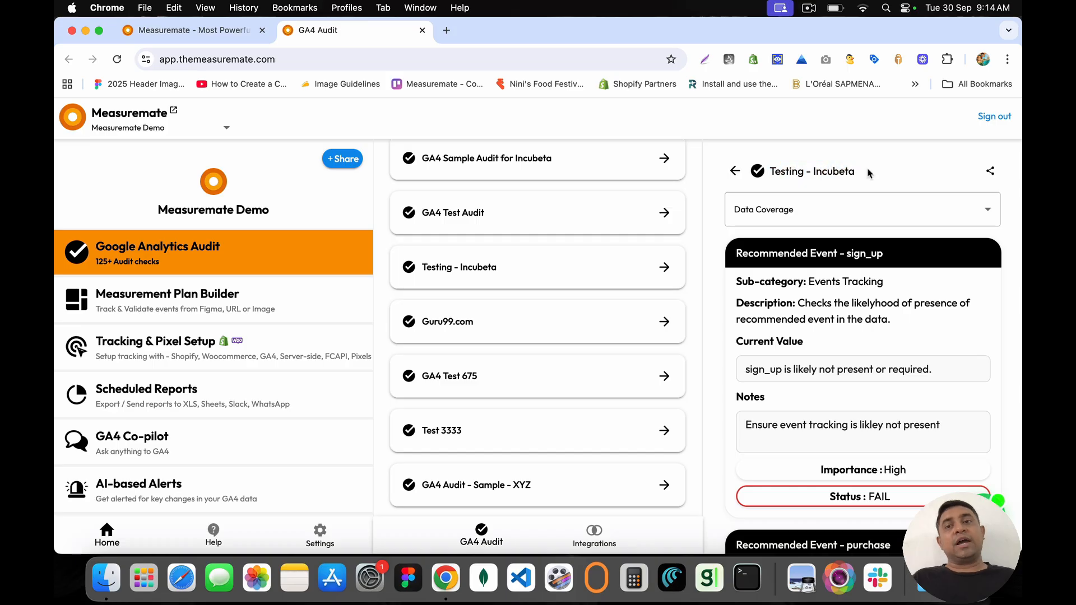
# Step: Open the Testing - Incubeta audit's export options and point out the panel title
pyautogui.click(990, 171)
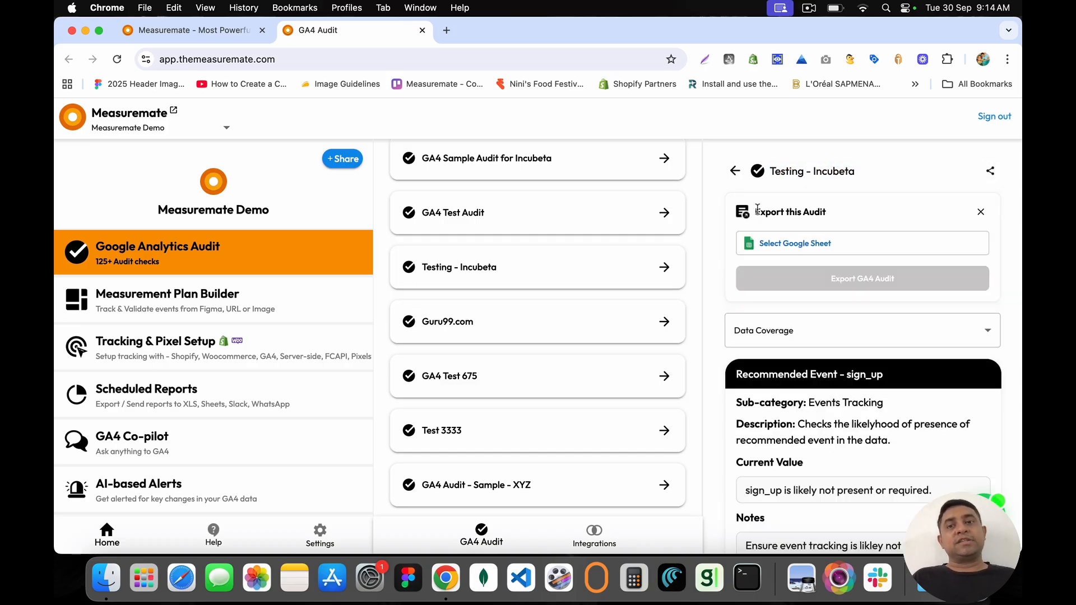
pyautogui.moveTo(755, 211); pyautogui.dragTo(852, 219)
pyautogui.click(840, 220)
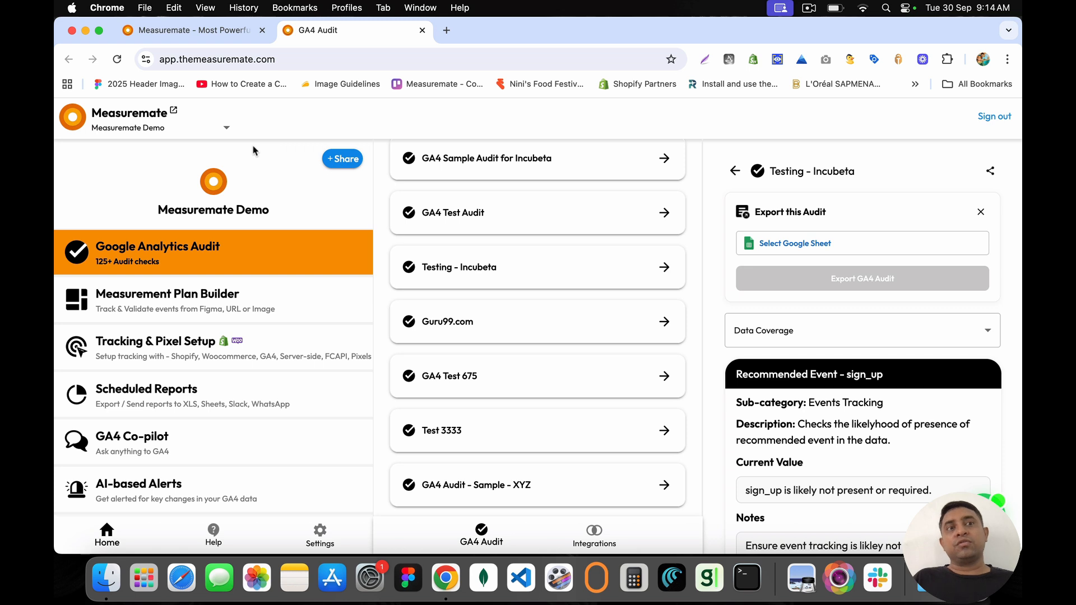
# Step: Try selecting a Google Sheet, then dismiss the Sheet Access is Expired warning
pyautogui.click(777, 247)
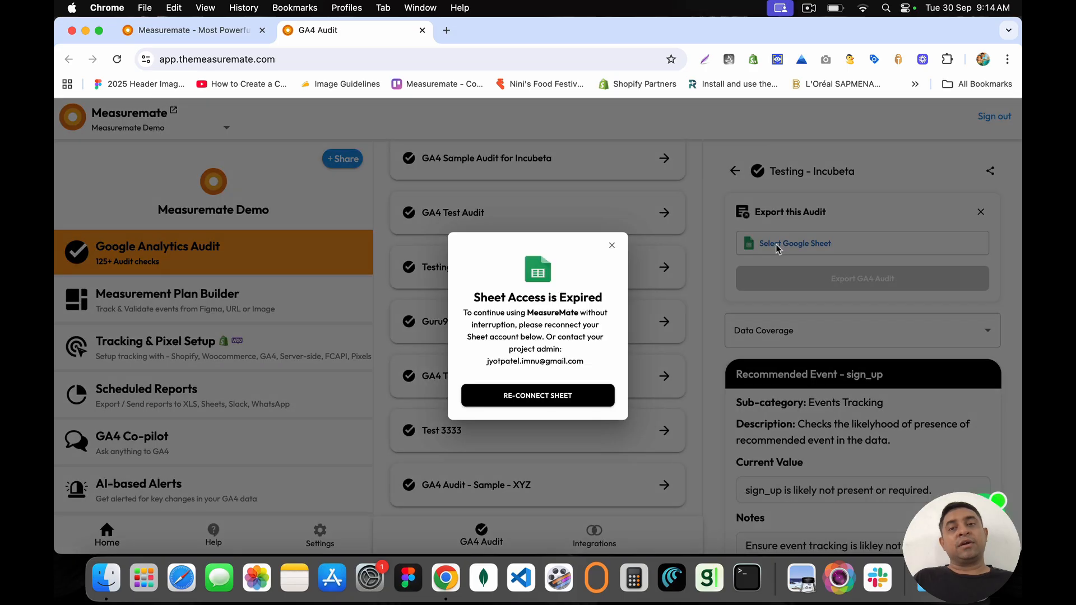
pyautogui.moveTo(477, 298)
pyautogui.mouseDown()
pyautogui.moveTo(541, 298)
pyautogui.moveTo(604, 338)
pyautogui.moveTo(597, 370)
pyautogui.moveTo(537, 325)
pyautogui.moveTo(459, 296)
pyautogui.mouseUp()
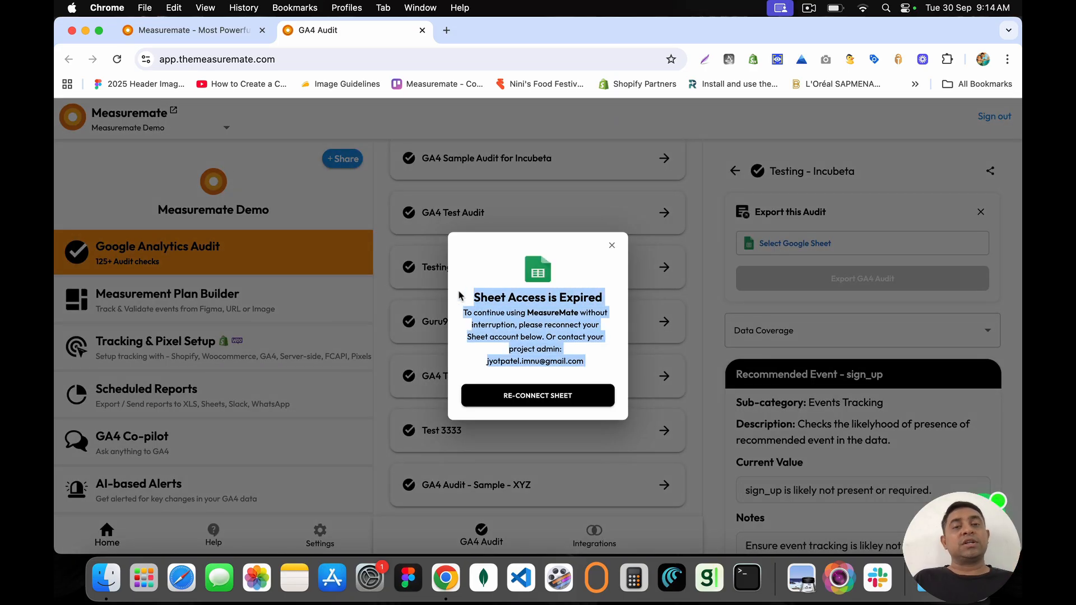
pyautogui.click(612, 245)
# Step: Open project Settings and highlight the Manage Integrations label
pyautogui.click(319, 532)
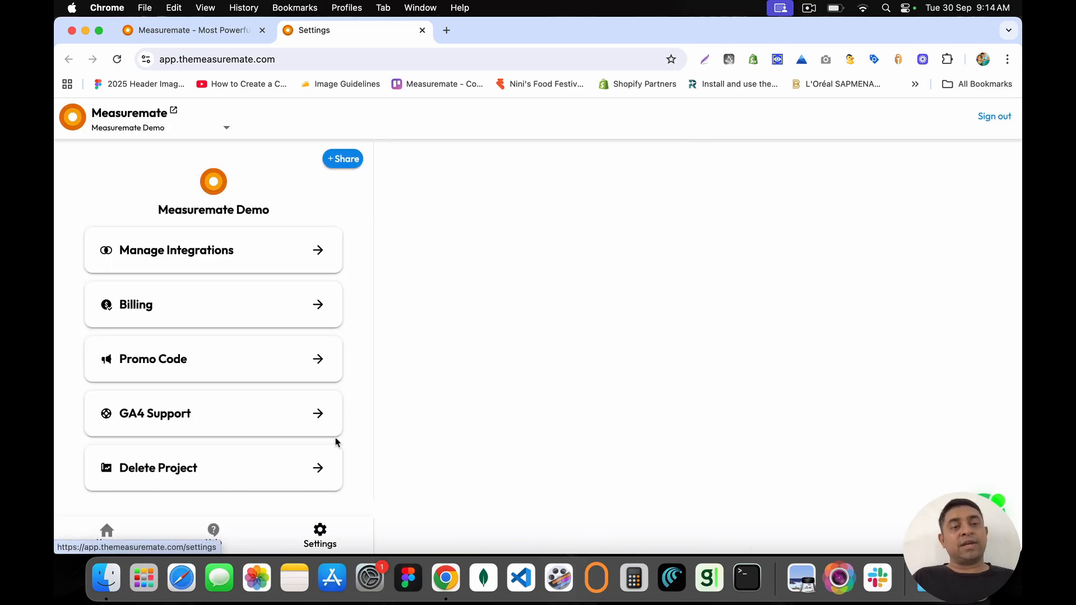
pyautogui.moveTo(120, 253)
pyautogui.mouseDown()
pyautogui.moveTo(245, 253)
pyautogui.moveTo(133, 253)
pyautogui.mouseUp()
pyautogui.click(245, 253)
pyautogui.doubleClick(200, 252)
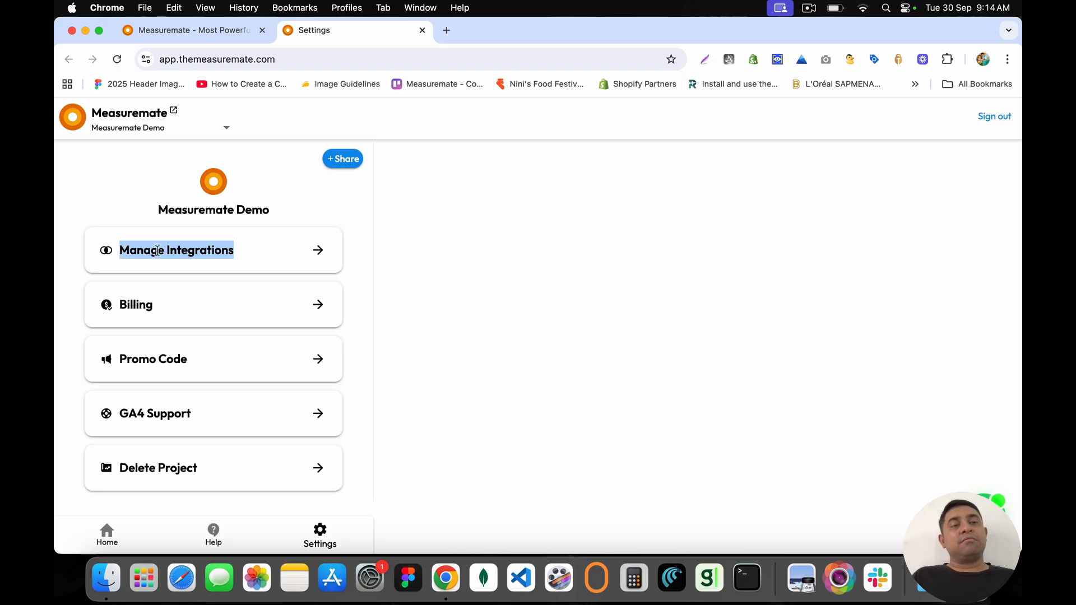
# Step: Review the integrations list and Google Sheets' connected account, then return to Home
pyautogui.click(316, 250)
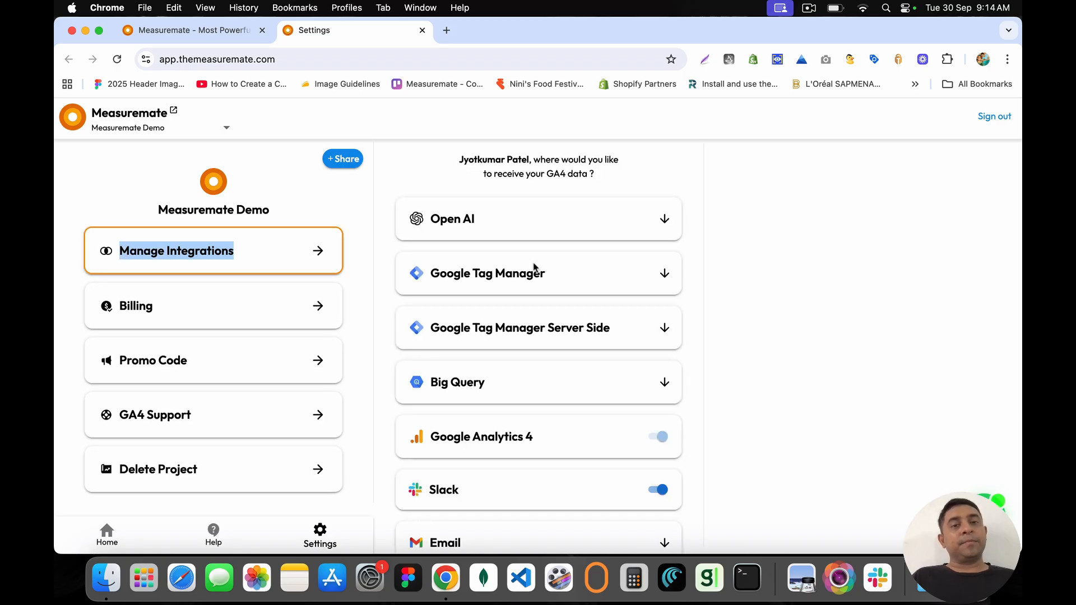
pyautogui.moveTo(430, 219); pyautogui.dragTo(500, 226)
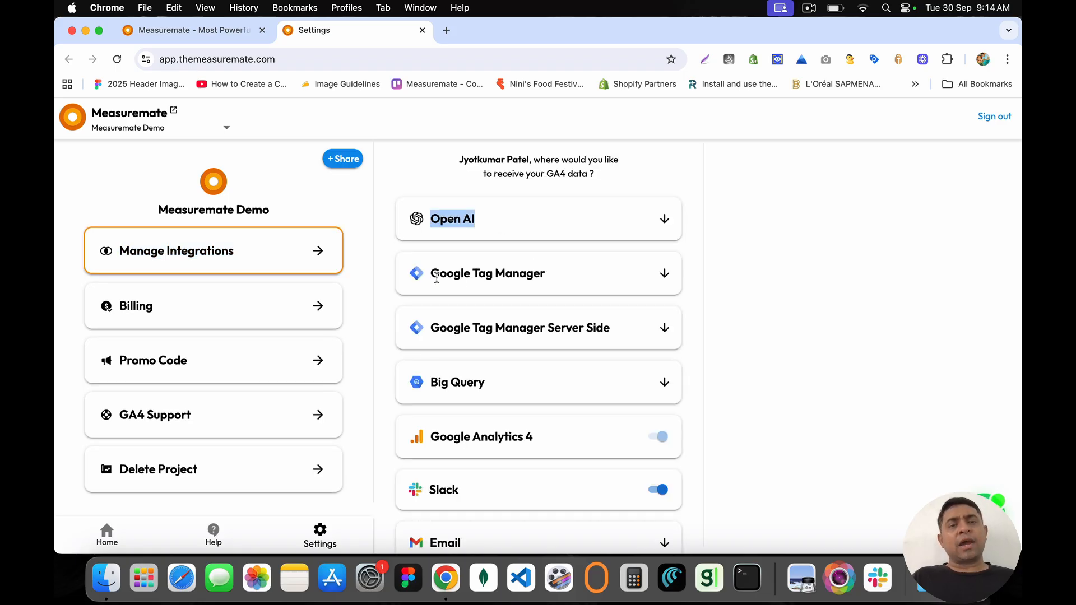
pyautogui.moveTo(432, 276); pyautogui.dragTo(553, 277)
pyautogui.moveTo(435, 329); pyautogui.dragTo(624, 331)
pyautogui.scroll(-3, 605, 432)
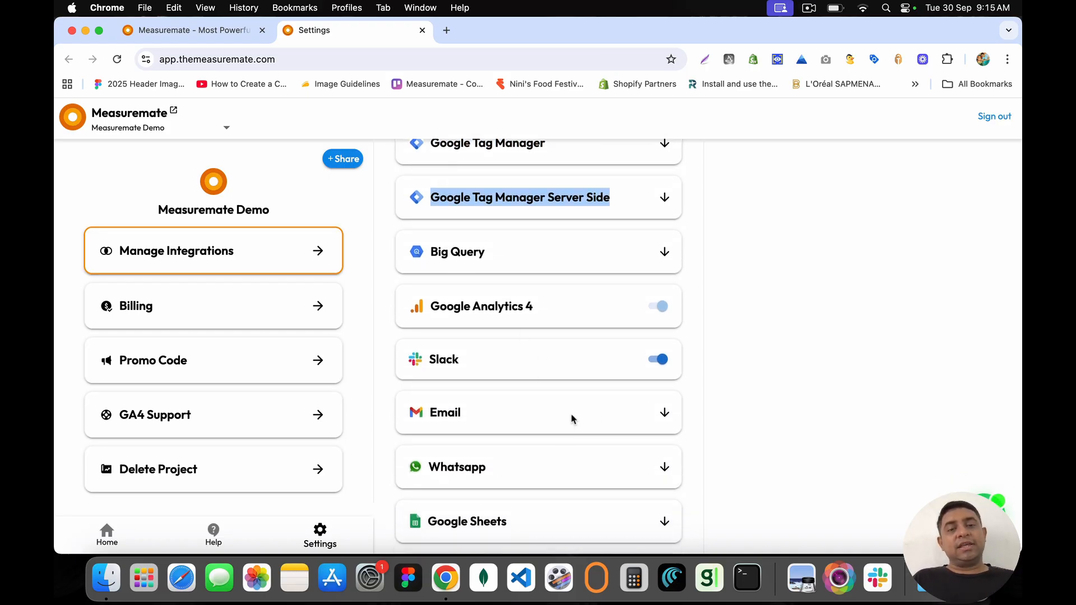
pyautogui.scroll(-2, 577, 464)
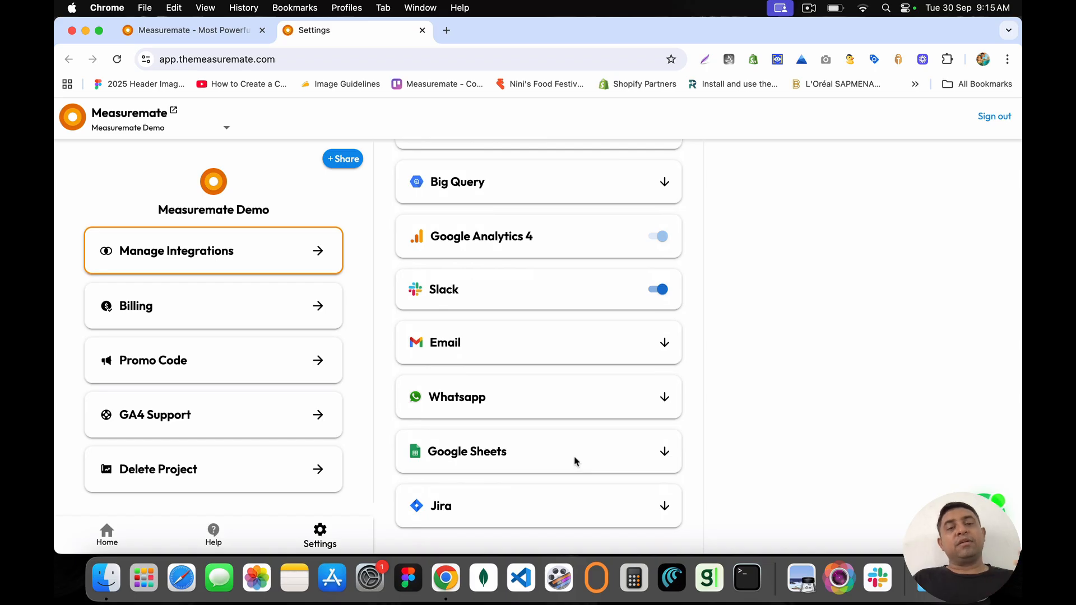
pyautogui.click(665, 452)
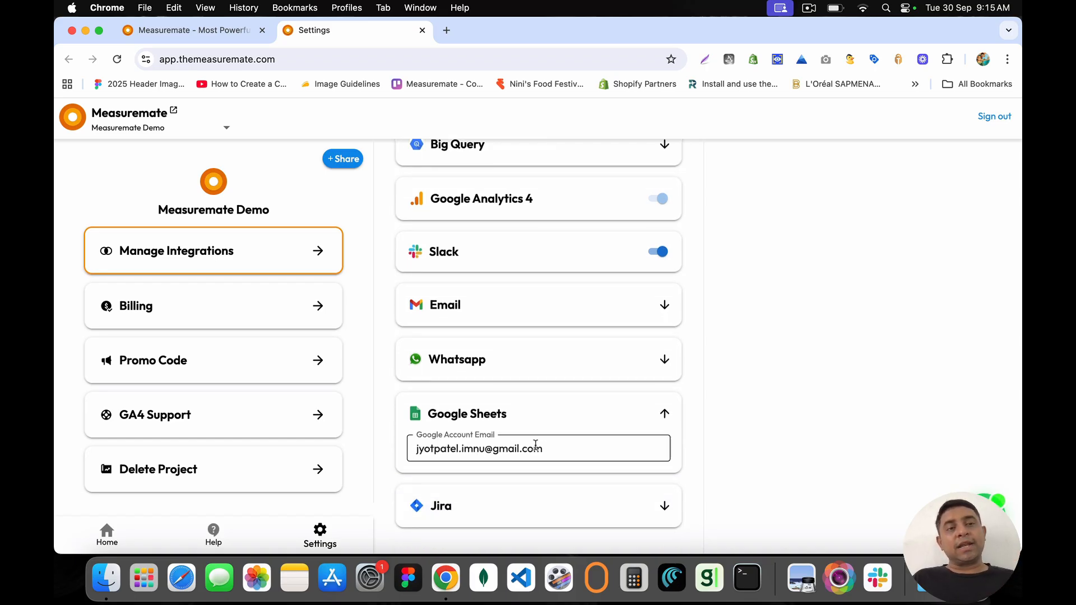
pyautogui.click(77, 124)
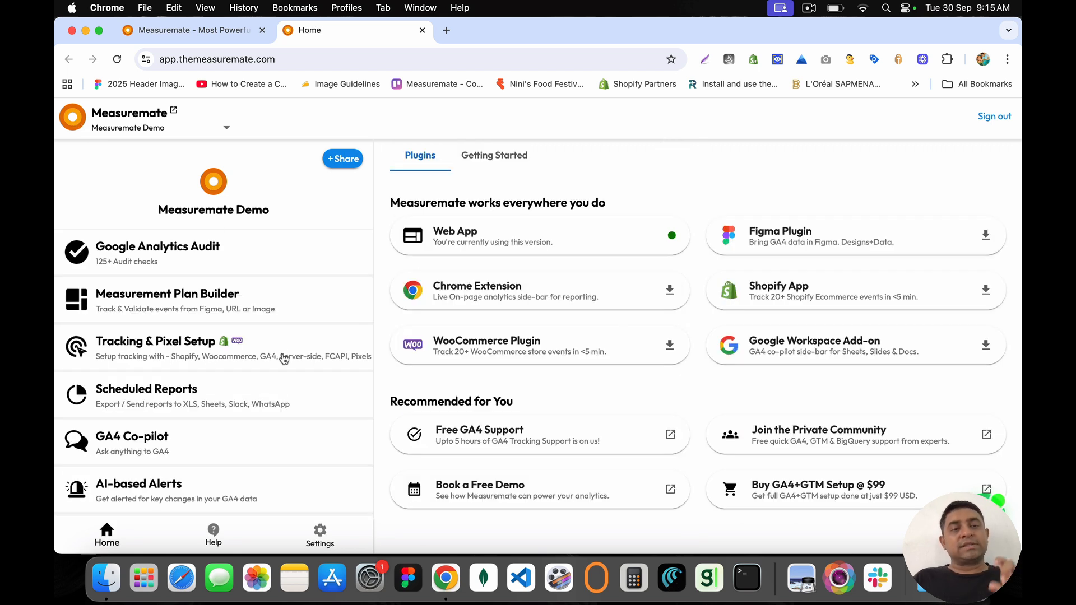
# Step: Open Google Analytics Audit and browse the All Audits list
pyautogui.click(294, 257)
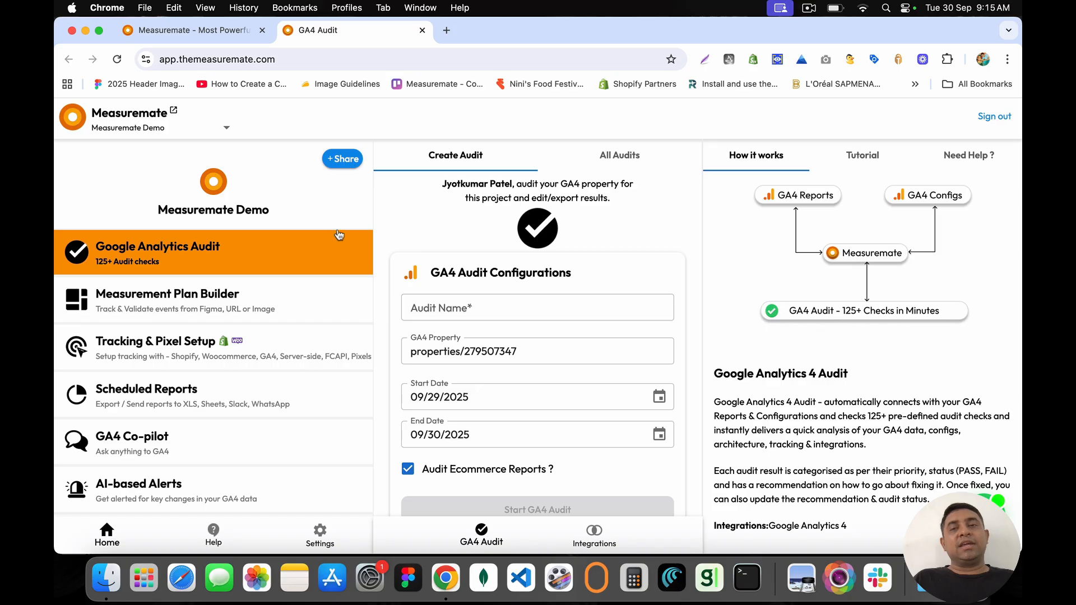
pyautogui.click(621, 160)
pyautogui.scroll(-6, 673, 336)
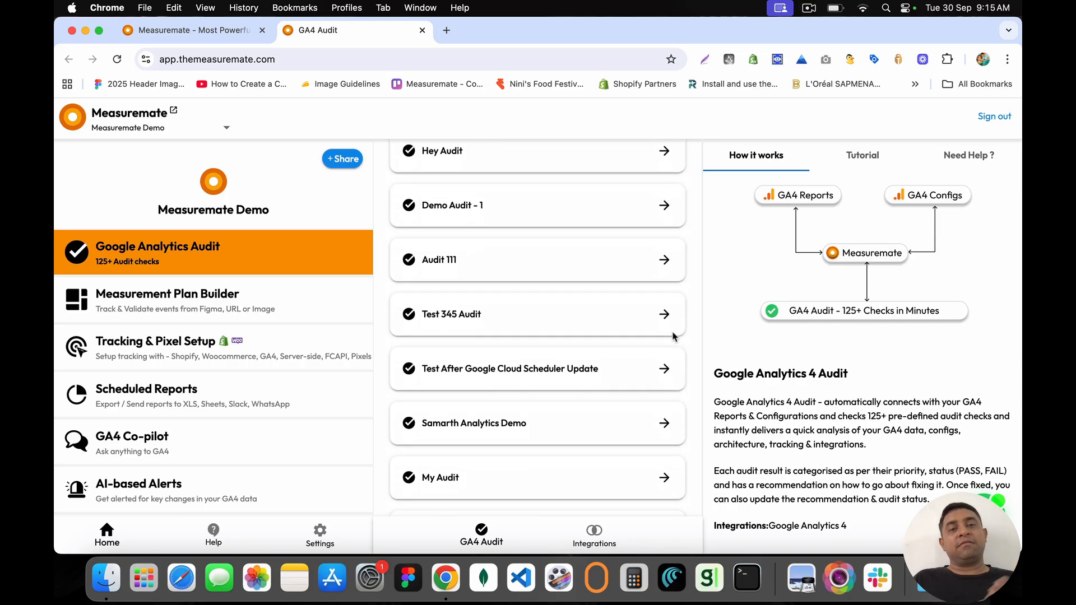
pyautogui.scroll(-7, 674, 336)
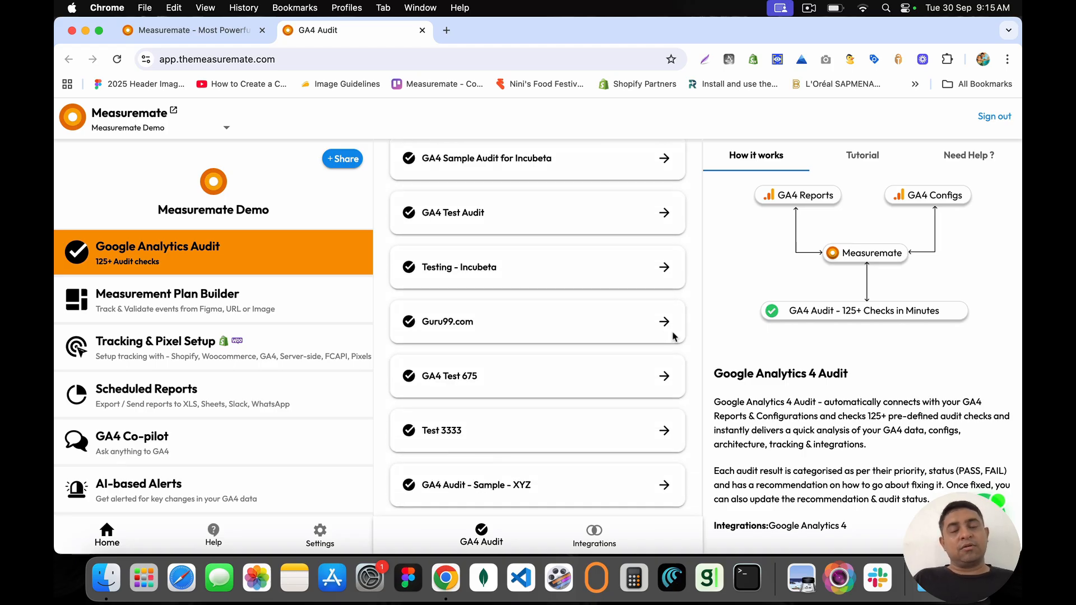
pyautogui.scroll(3, 645, 258)
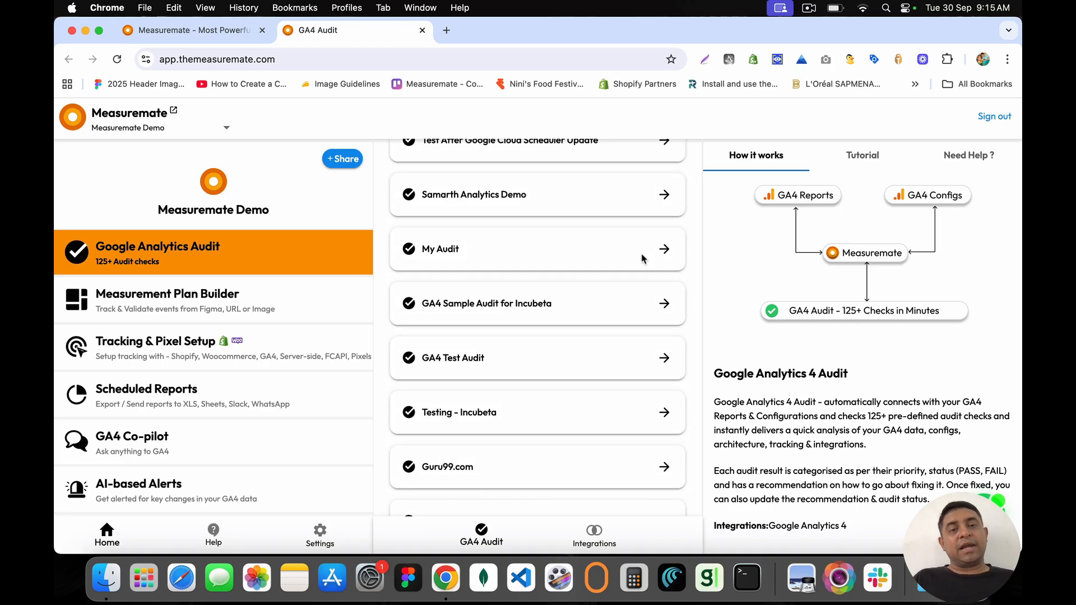
pyautogui.scroll(2, 642, 257)
pyautogui.scroll(-5, 642, 257)
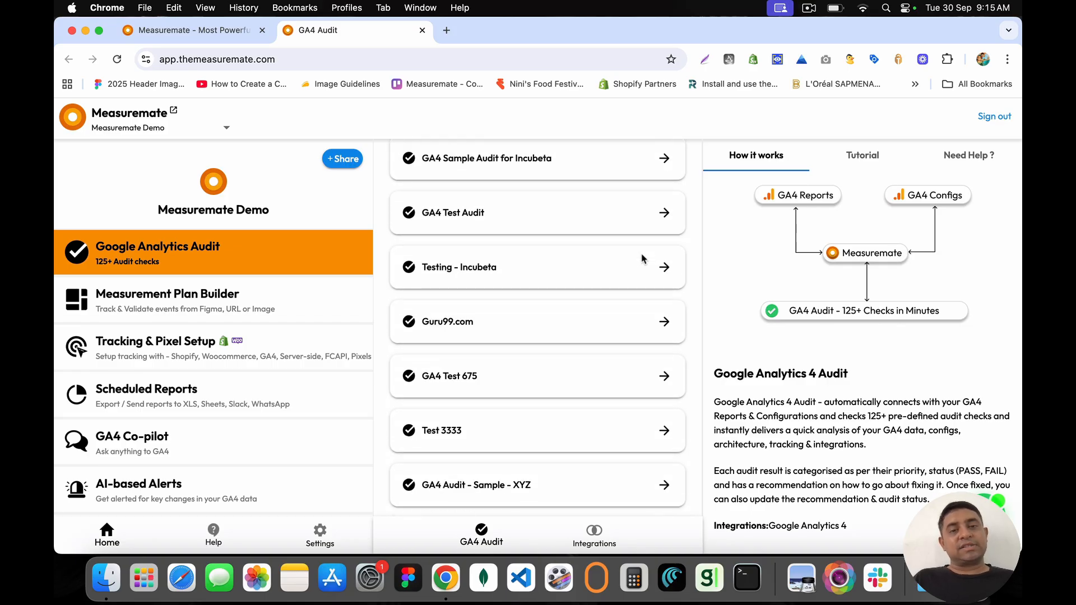
# Step: Open the Testing - Incubeta audit and start exporting it to a Google Sheet
pyautogui.click(664, 268)
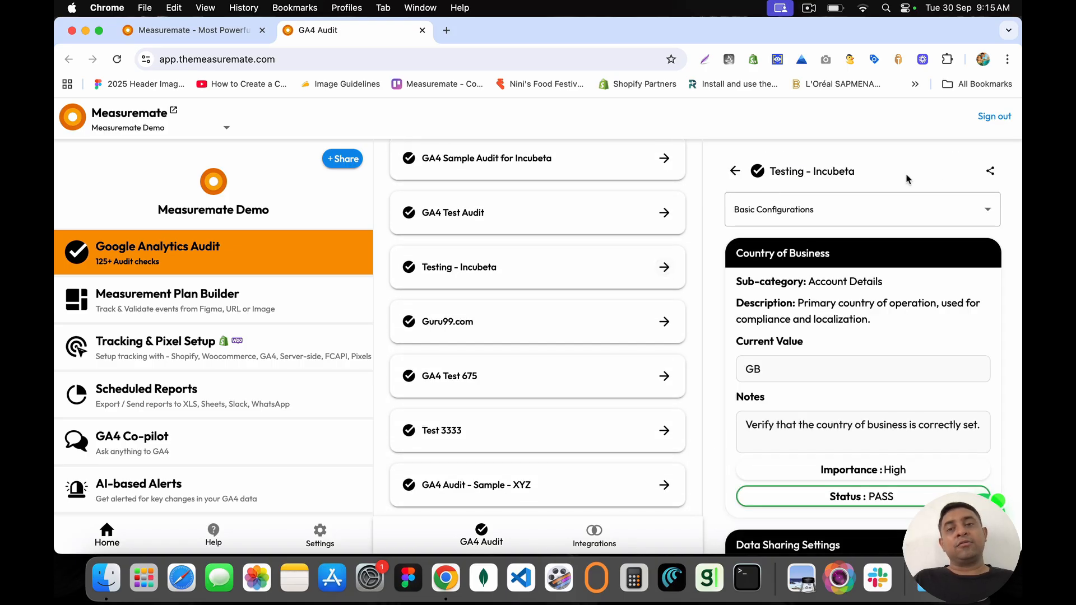
pyautogui.click(990, 172)
pyautogui.click(823, 246)
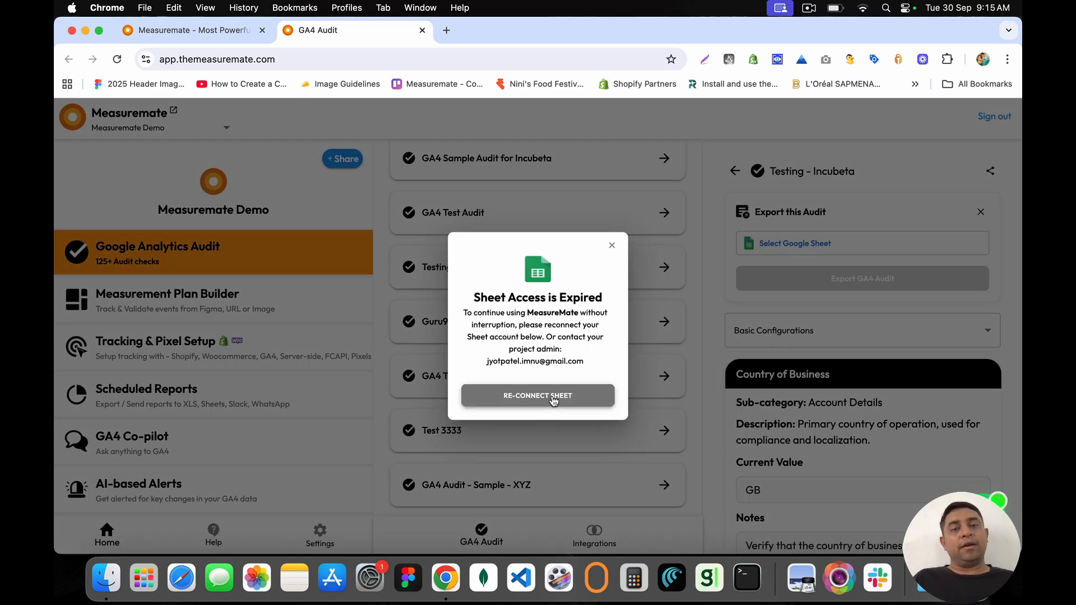
# Step: Reconnect Google Sheets access by signing in with the Google account
pyautogui.click(553, 399)
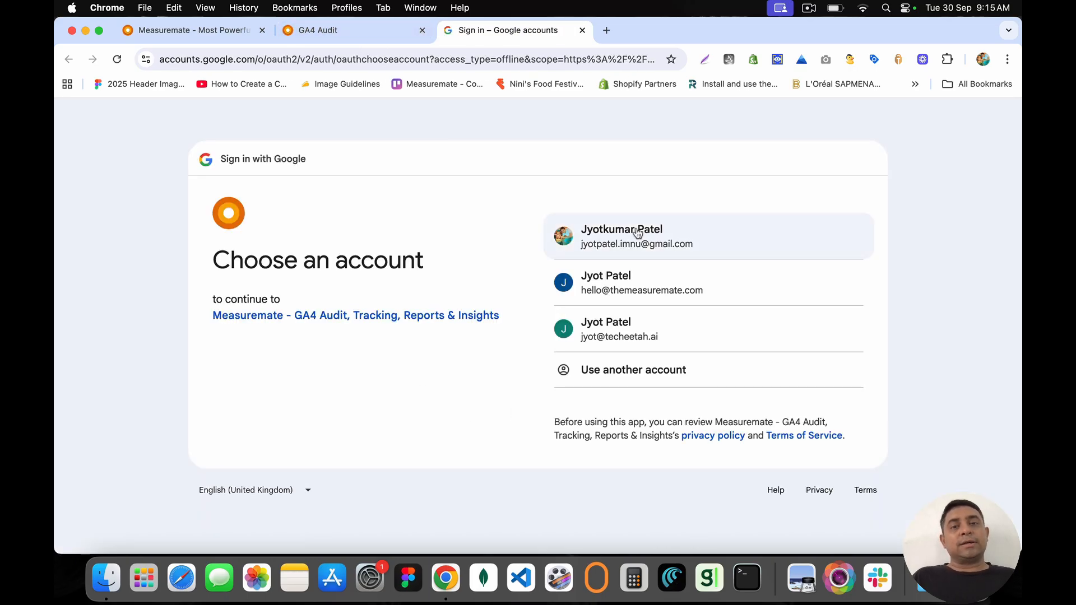
pyautogui.click(637, 233)
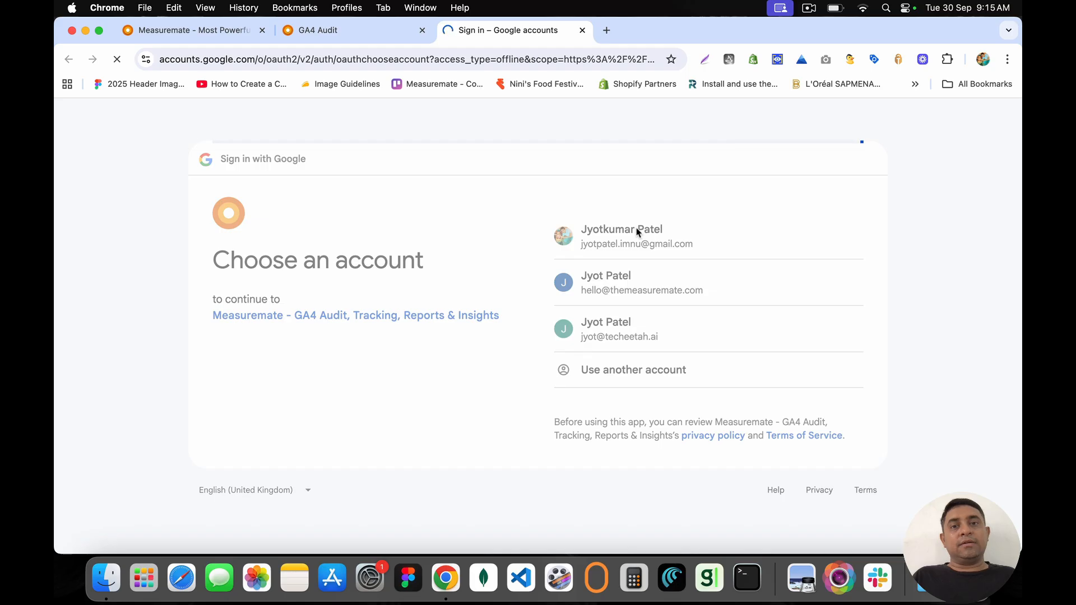
pyautogui.click(784, 418)
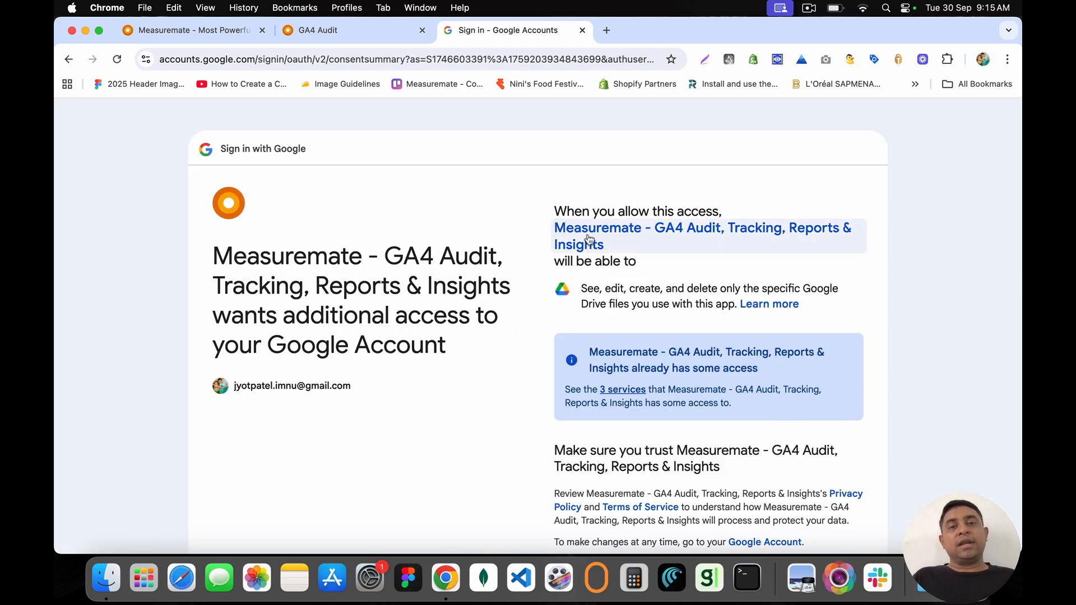
# Step: Grant Measuremate the requested Drive file access and close the leftover auth windows
pyautogui.moveTo(554, 211); pyautogui.dragTo(736, 216)
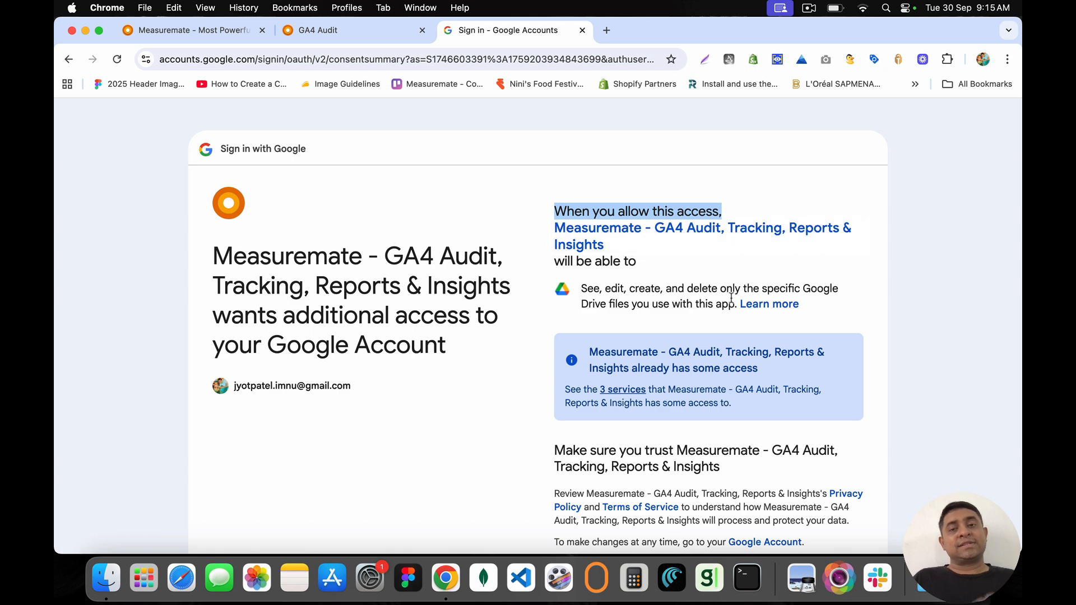
pyautogui.scroll(-5, 682, 282)
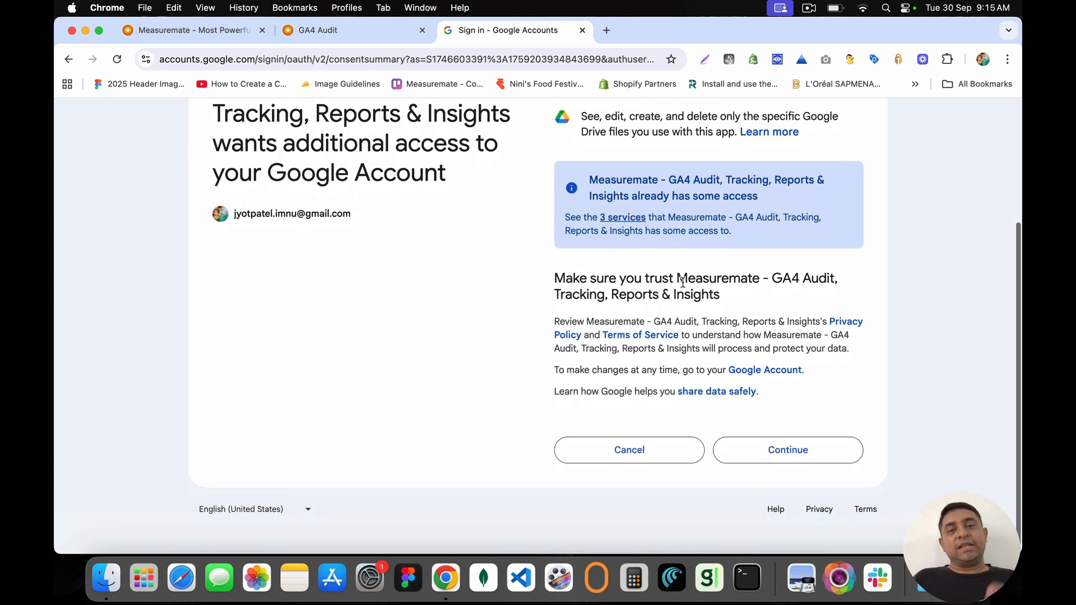
pyautogui.click(790, 442)
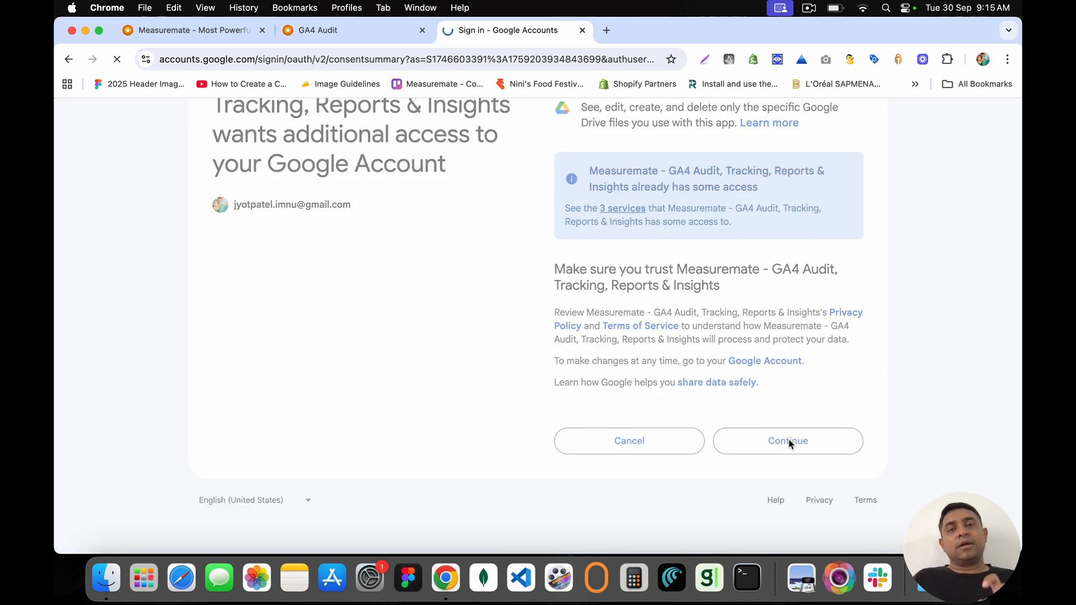
pyautogui.click(582, 34)
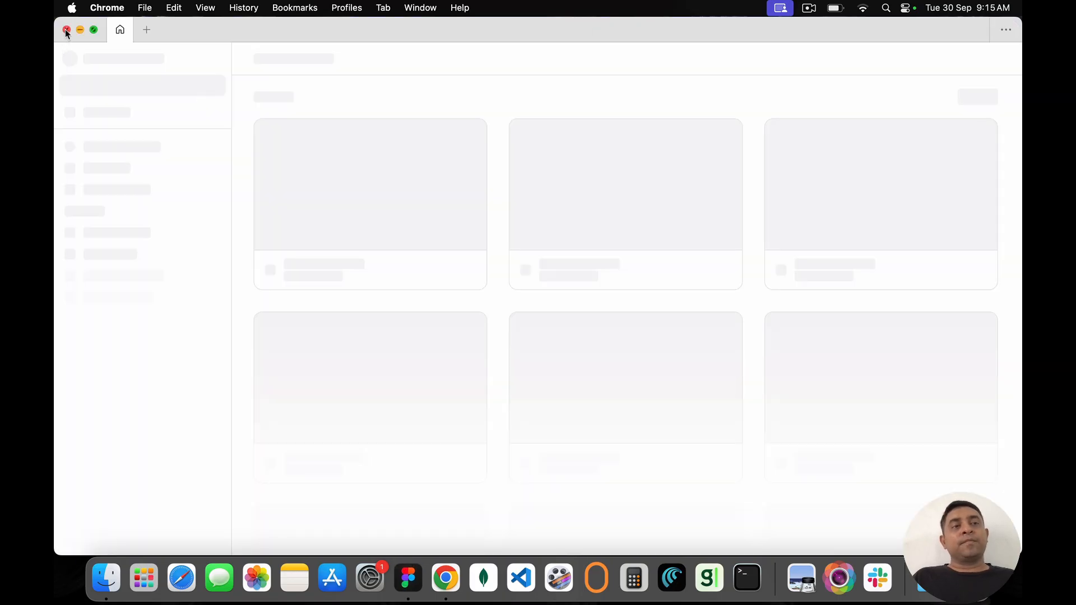
pyautogui.click(66, 30)
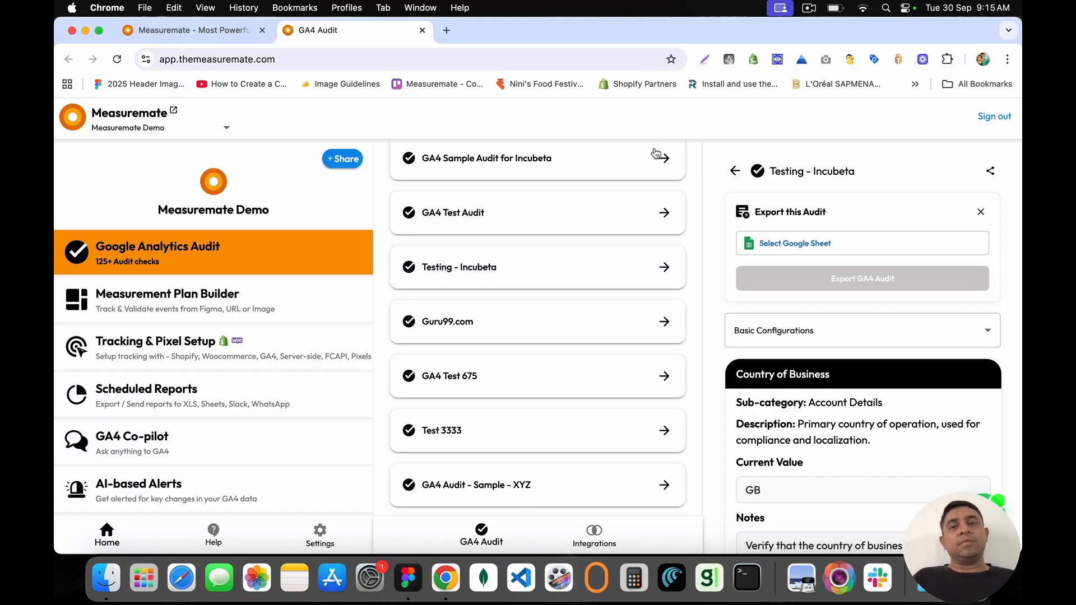
pyautogui.click(795, 243)
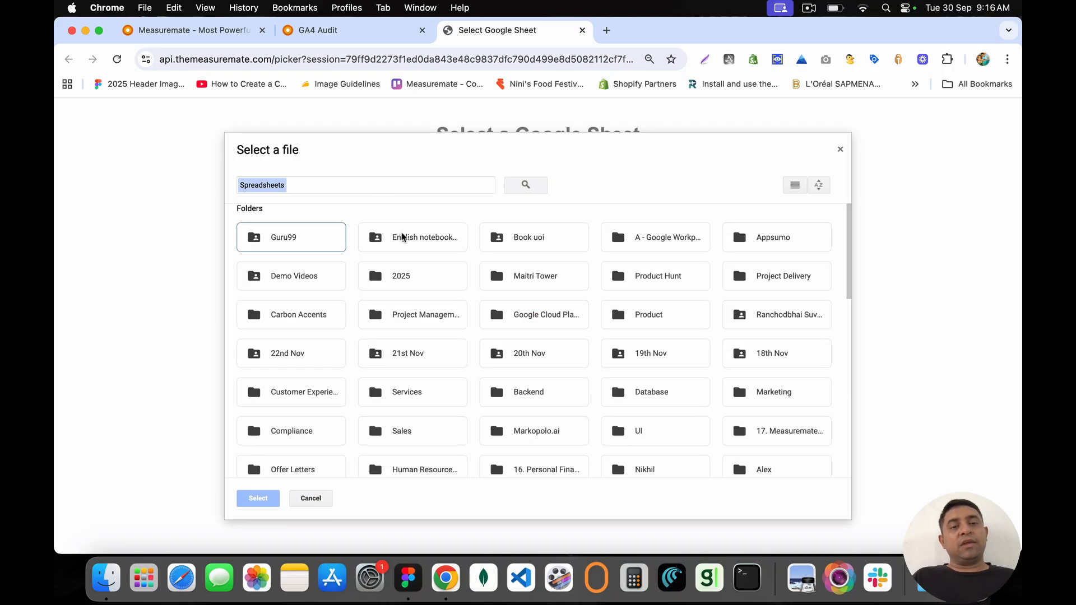
pyautogui.scroll(-15, 421, 332)
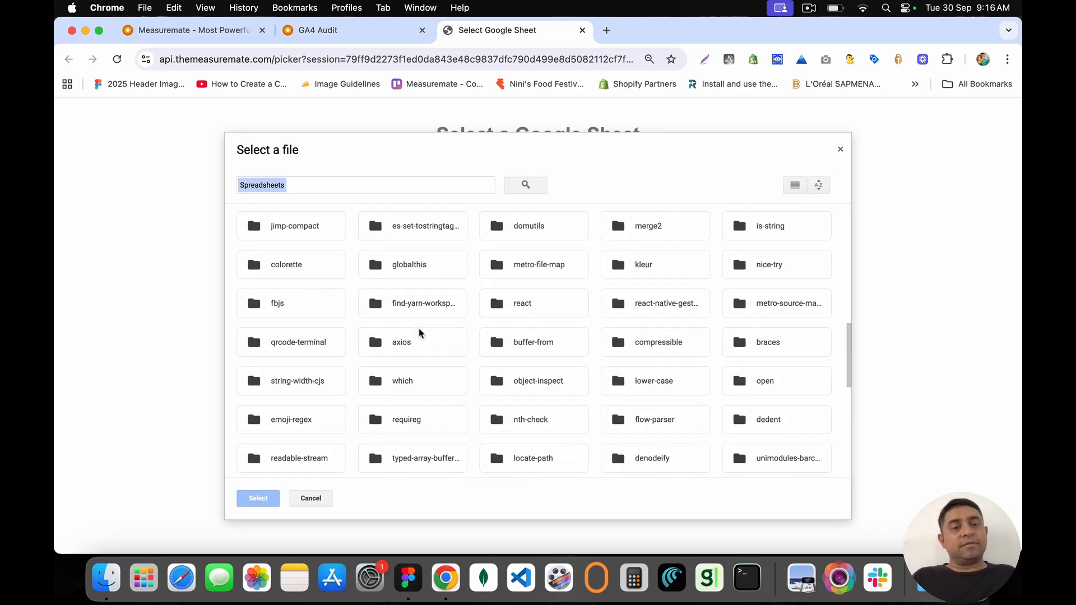
pyautogui.click(312, 502)
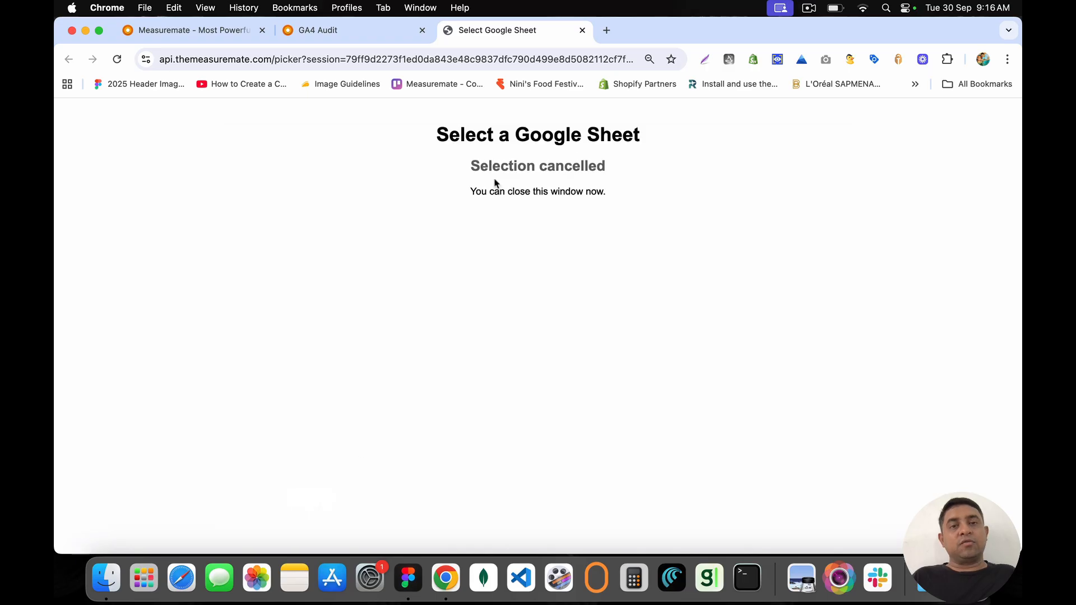
pyautogui.click(582, 30)
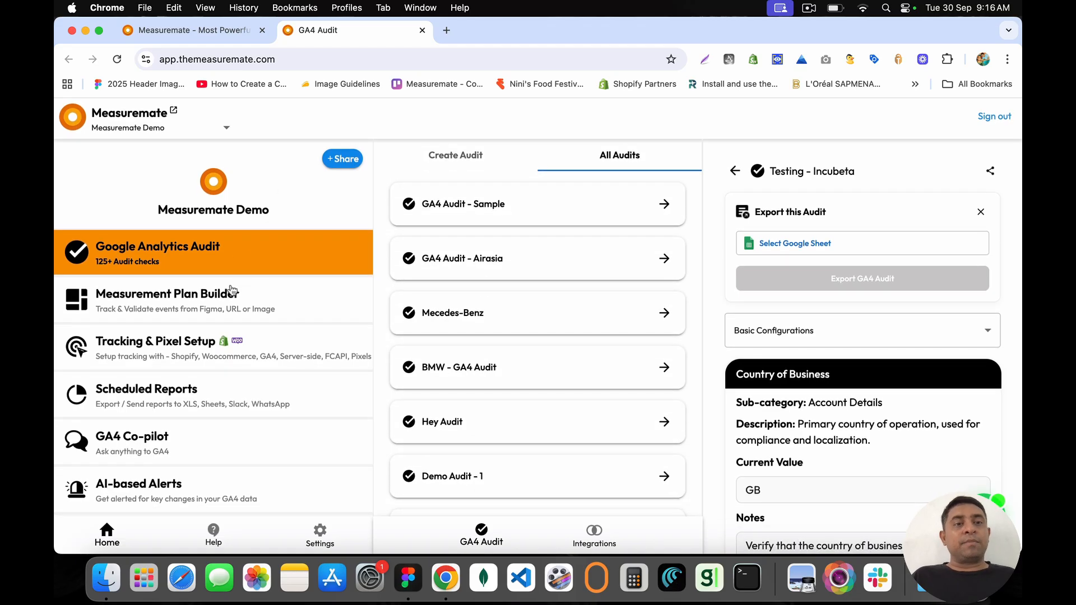
# Step: Go to Measurement Plan Builder's Tracking & Pixel Setup and expand the Shopify Tracking card
pyautogui.click(211, 302)
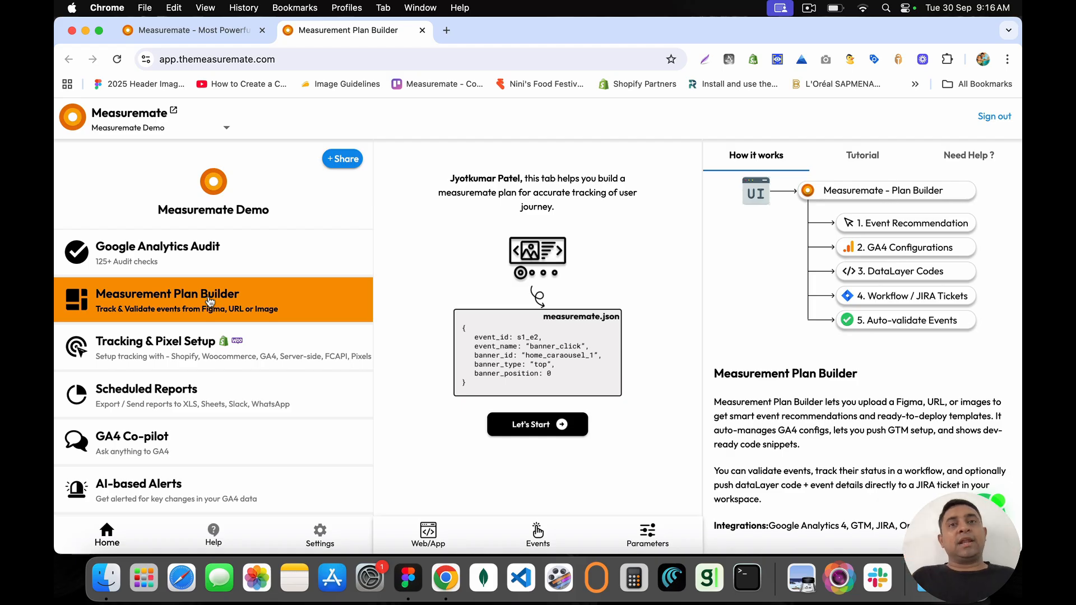
pyautogui.click(202, 349)
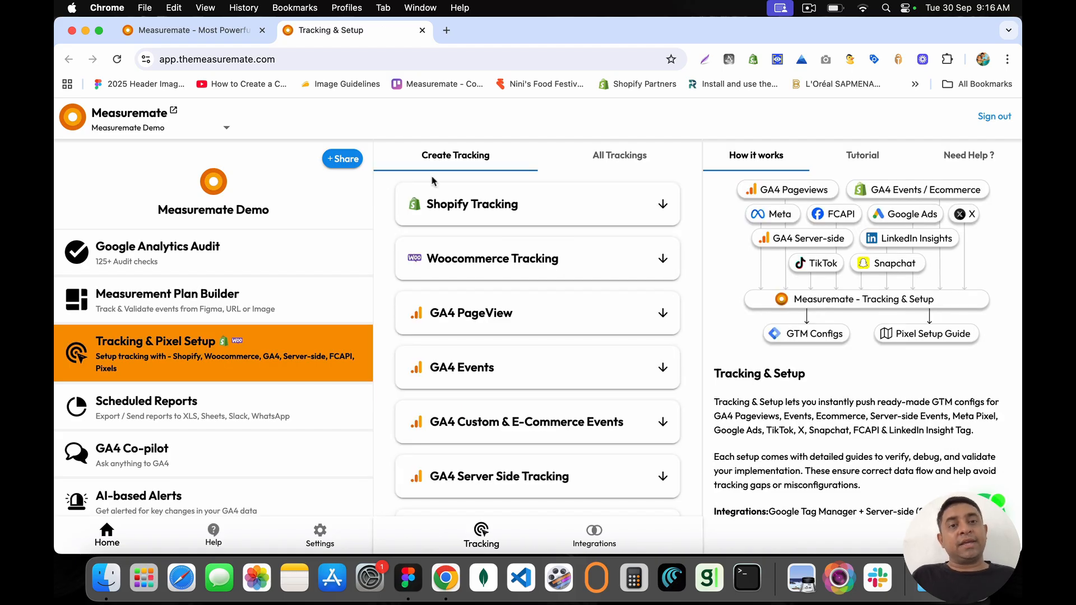
pyautogui.moveTo(429, 208); pyautogui.dragTo(537, 211)
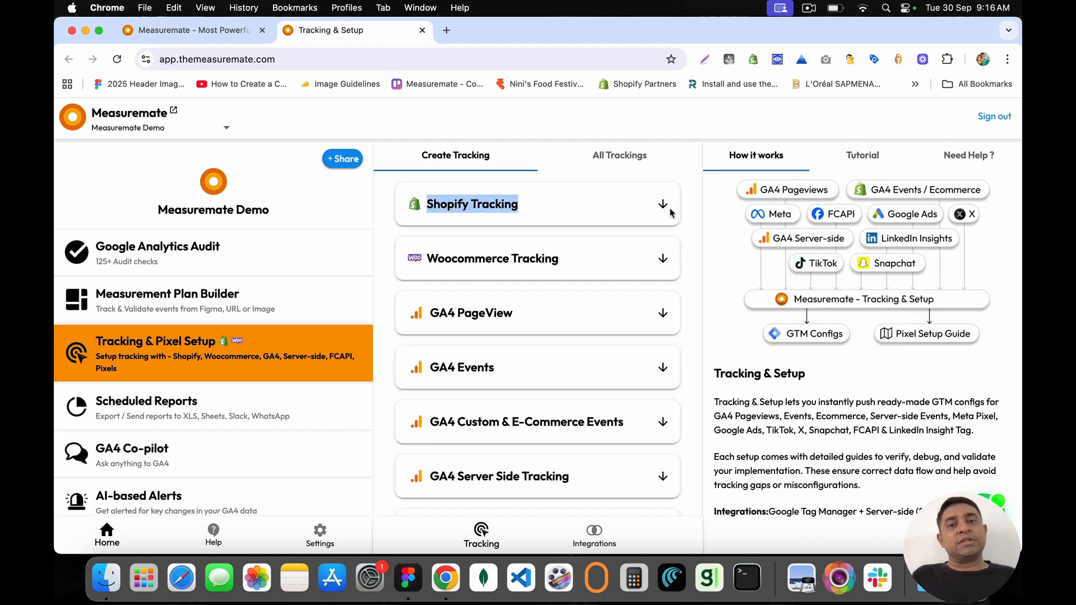
pyautogui.click(663, 205)
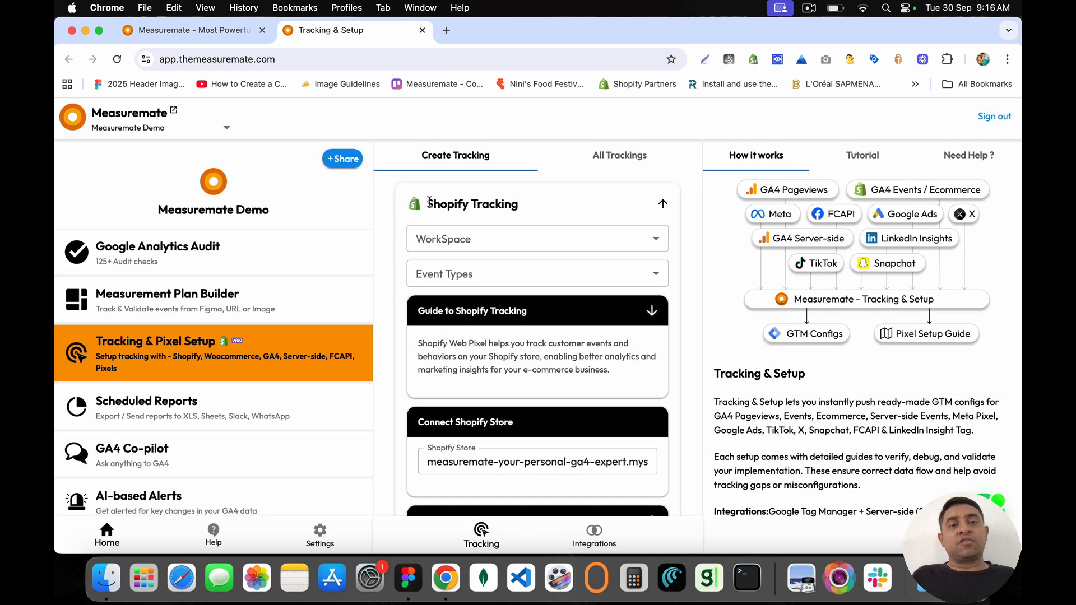
pyautogui.click(266, 302)
pyautogui.click(264, 343)
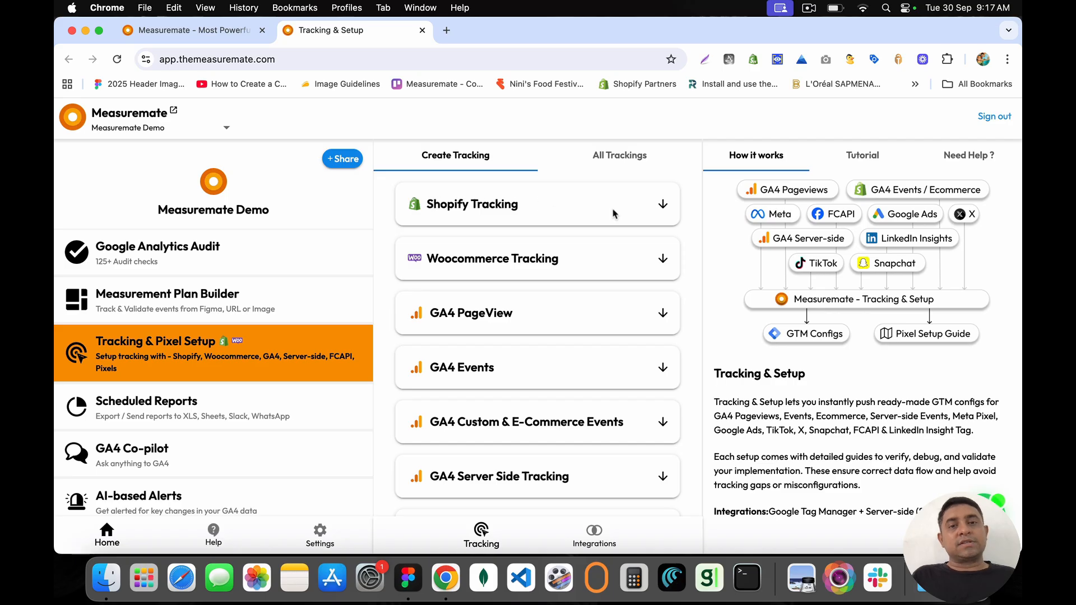
pyautogui.click(661, 207)
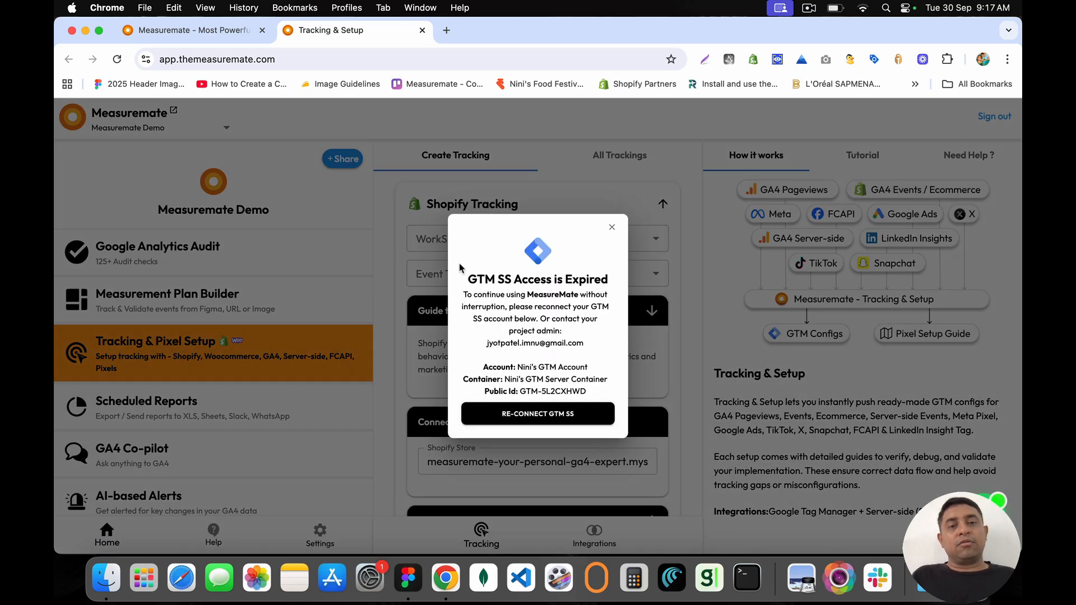
# Step: Reauthorize GTM server-side access with the Google account and close the GTM Auth Success tab
pyautogui.click(537, 413)
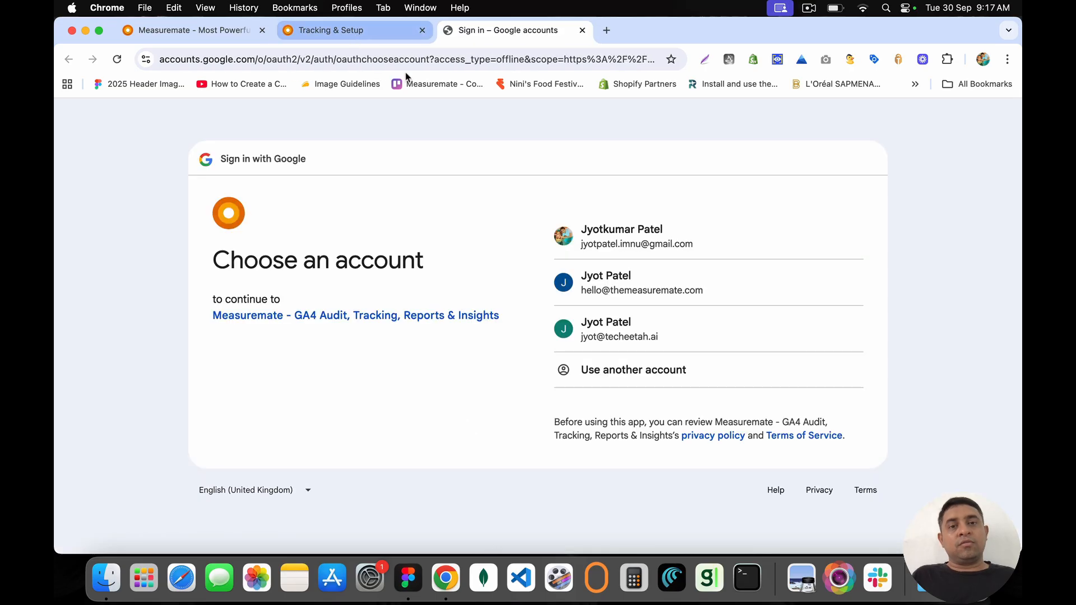
pyautogui.click(661, 235)
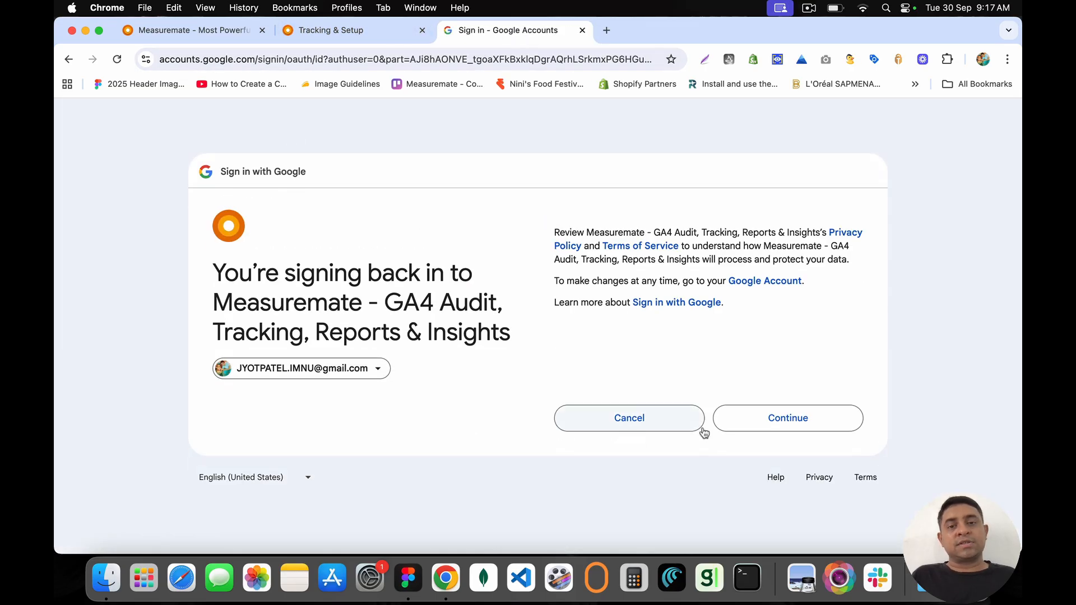
pyautogui.click(781, 418)
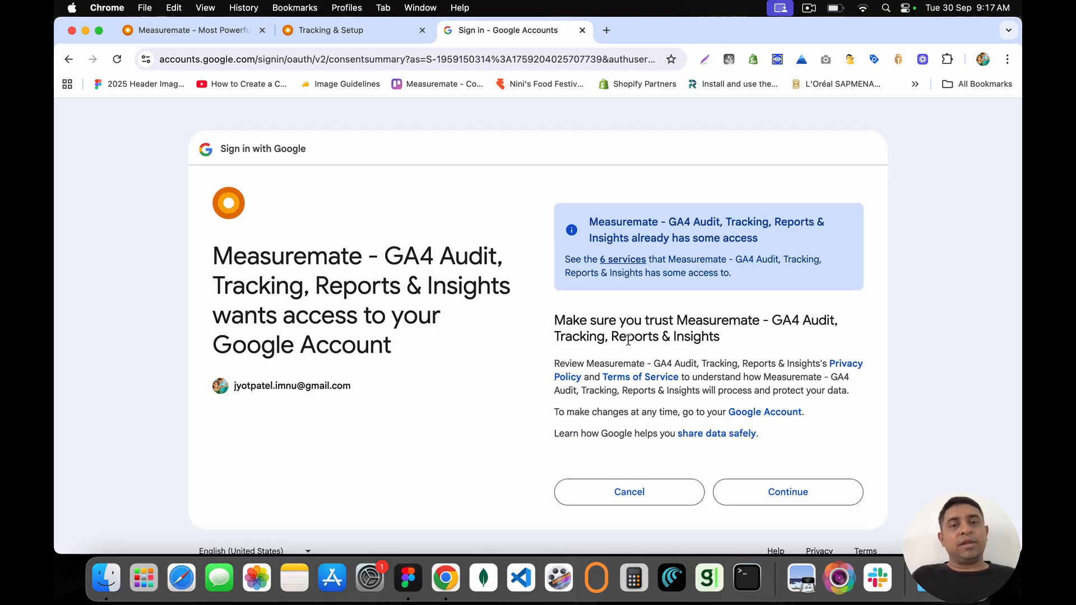
pyautogui.click(784, 491)
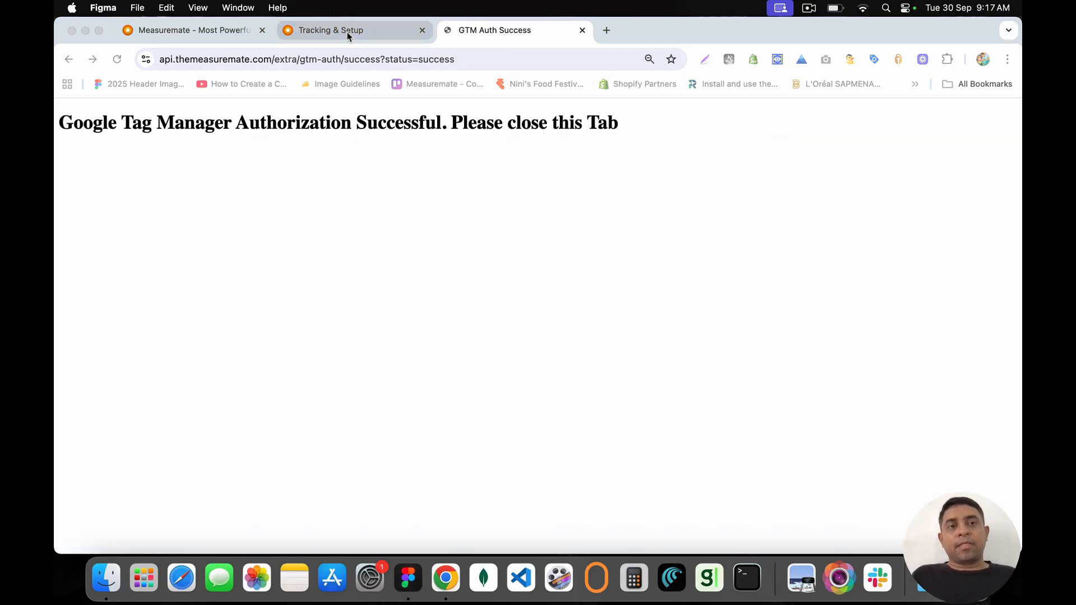
pyautogui.click(582, 30)
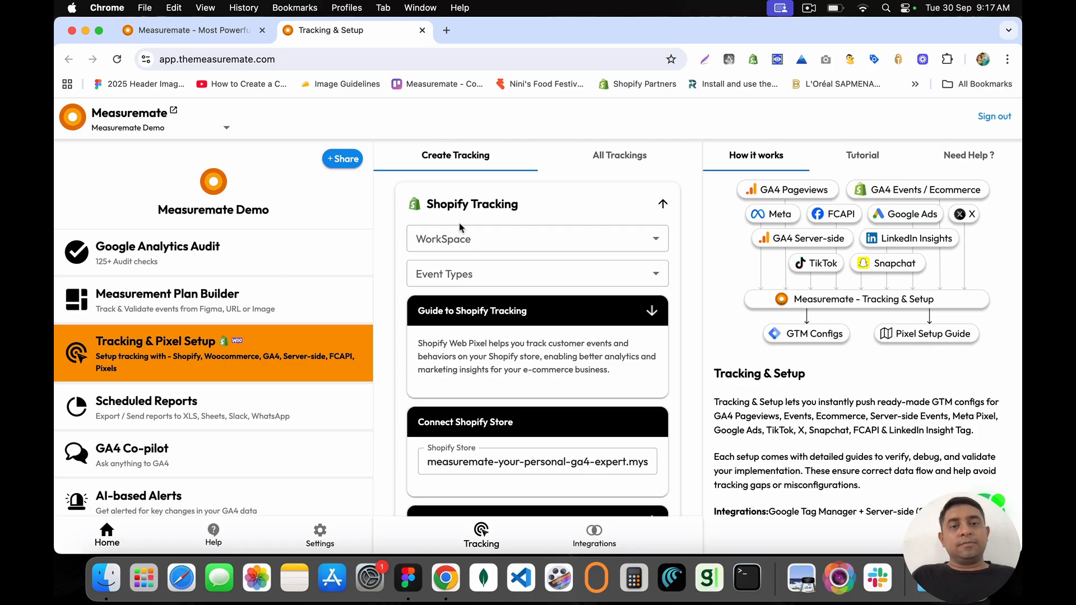
# Step: Choose Default Workspace (20) and browse the Shopify event types list without selecting
pyautogui.click(461, 241)
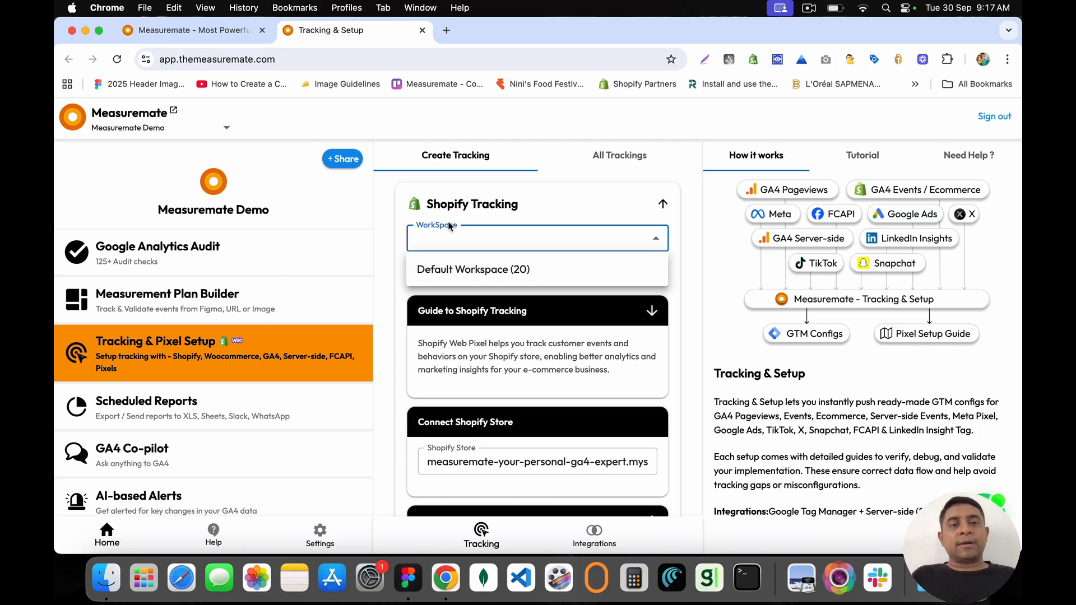
pyautogui.click(444, 270)
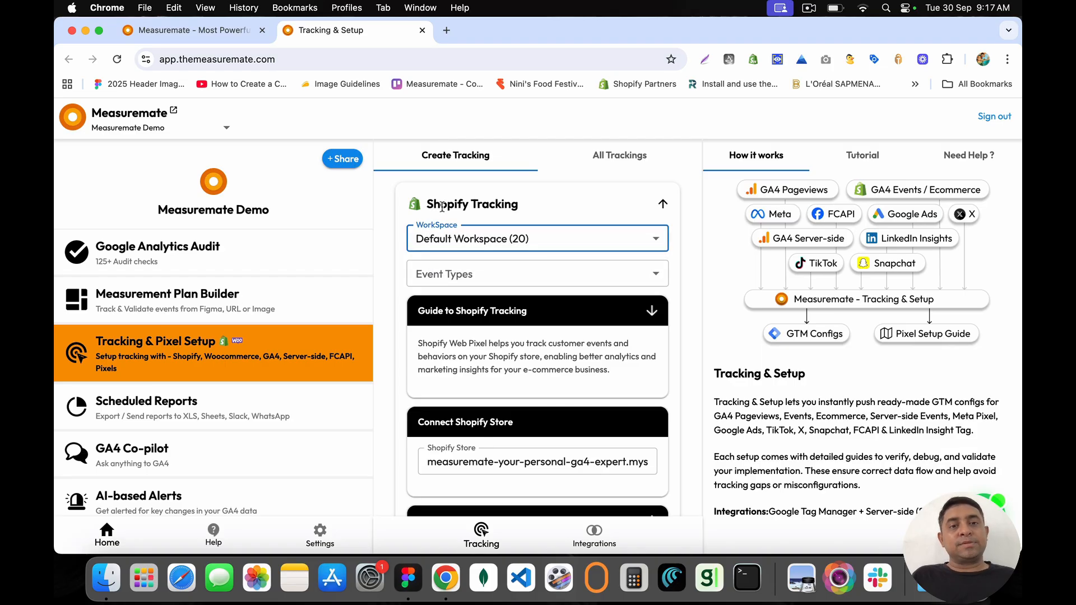
pyautogui.click(471, 275)
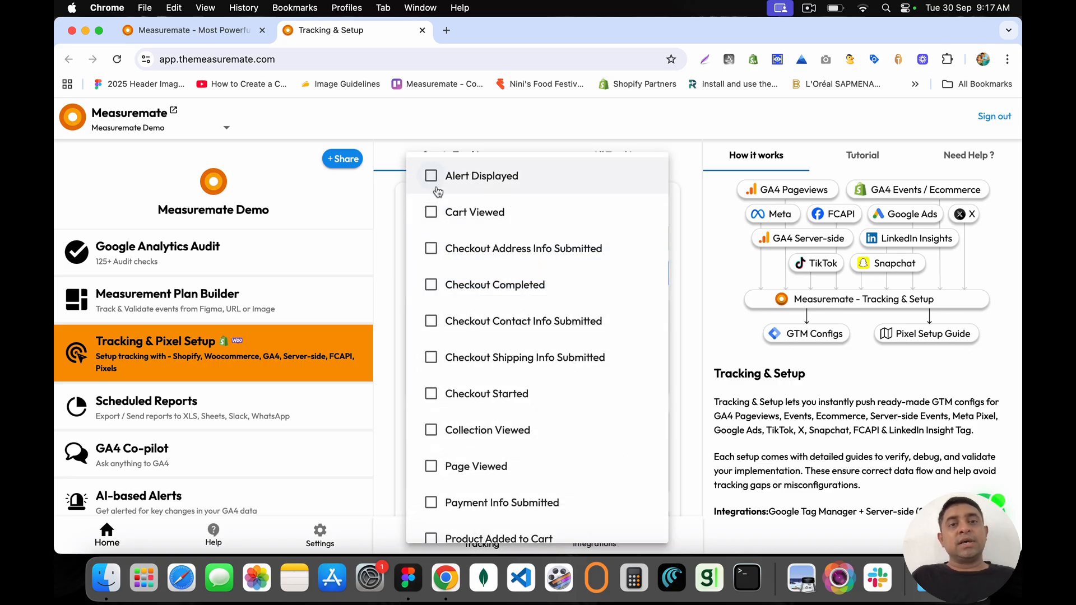
pyautogui.scroll(-6, 440, 400)
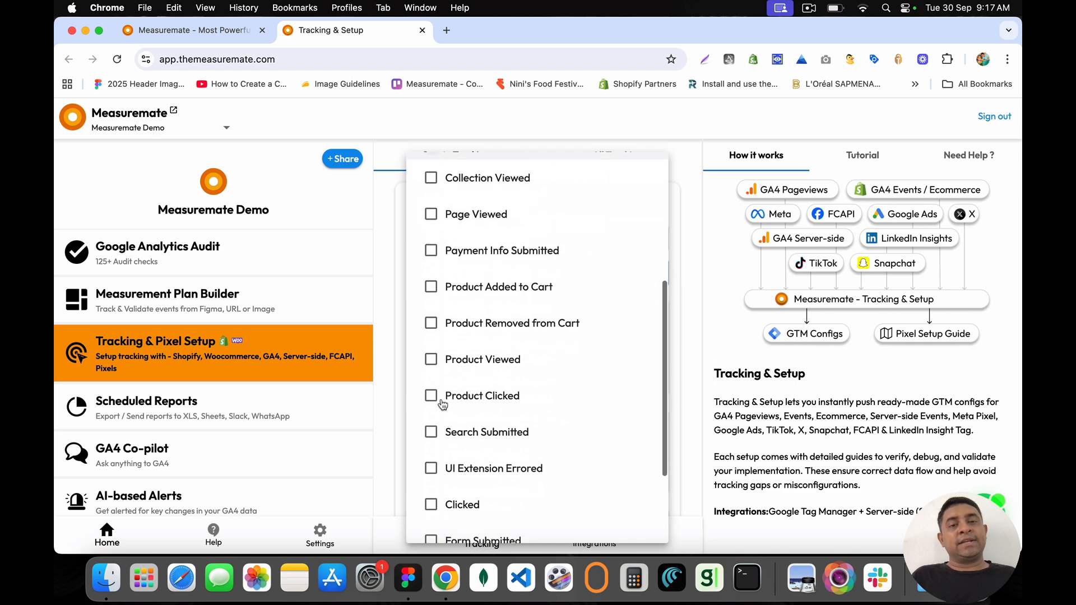
pyautogui.scroll(6, 435, 392)
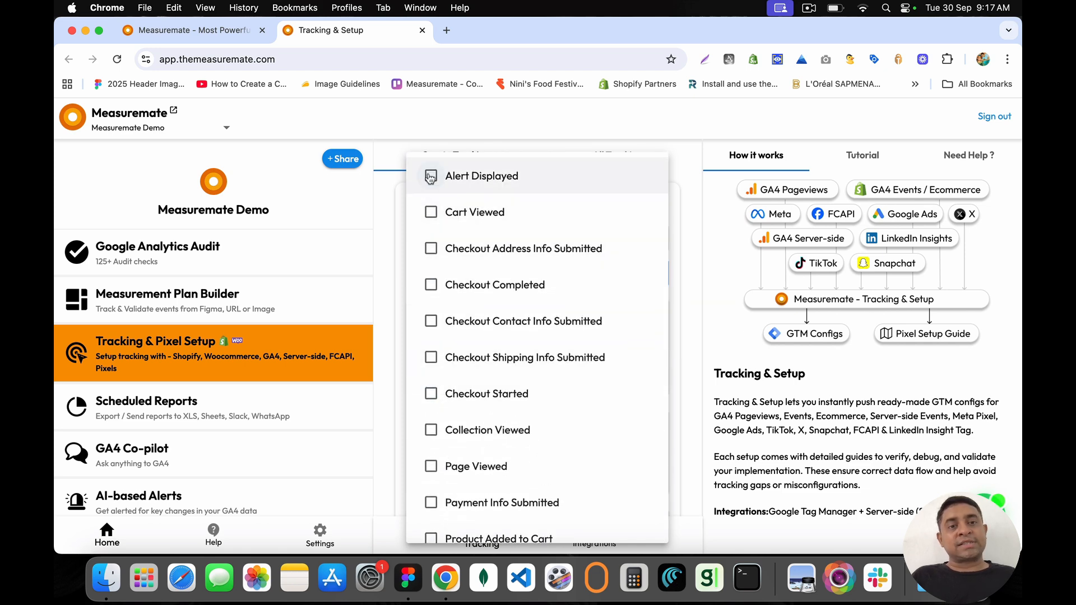
pyautogui.click(391, 233)
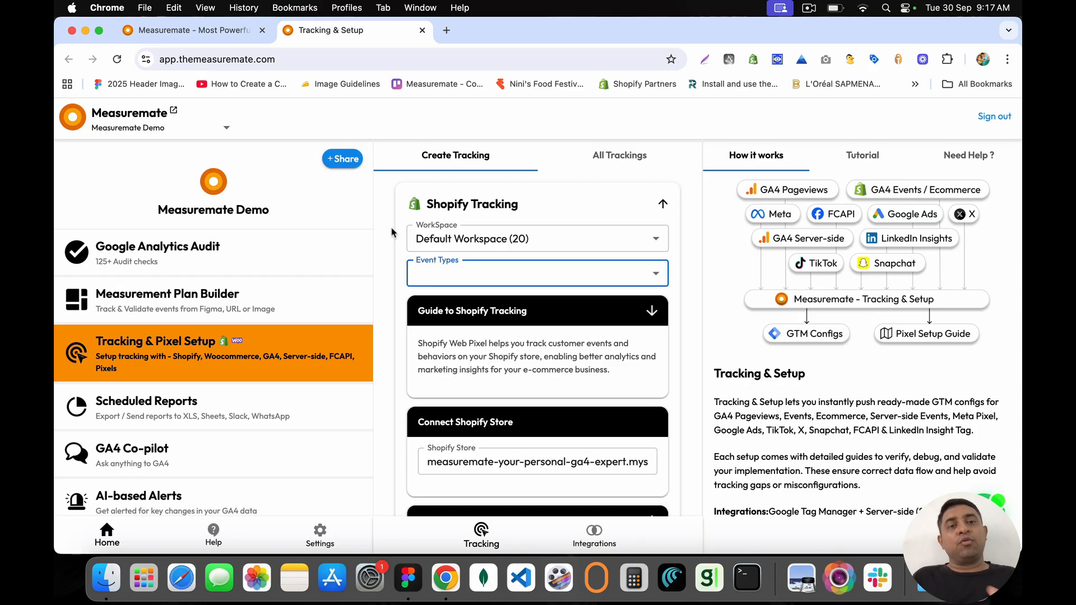
# Step: Expand the Guide to Shopify Tracking and scroll through its six setup steps
pyautogui.scroll(-3, 442, 350)
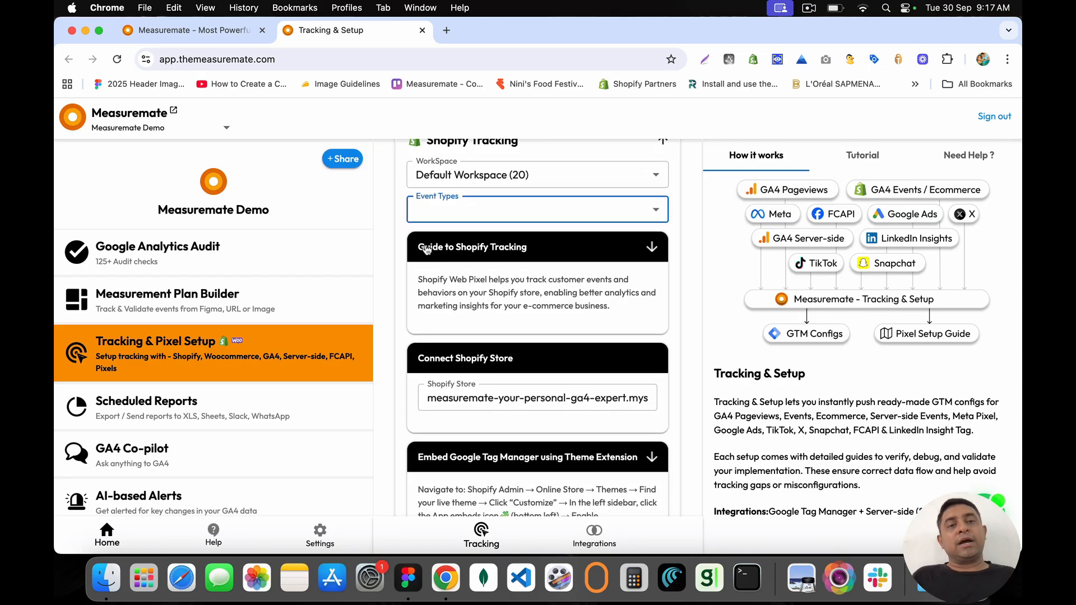
pyautogui.scroll(3, 420, 250)
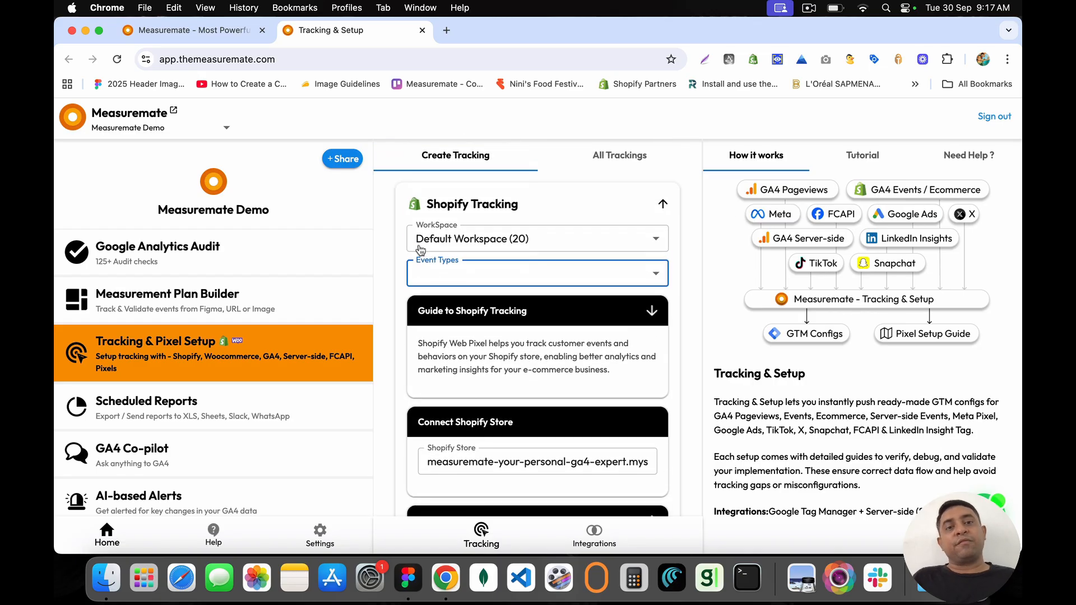
pyautogui.click(424, 316)
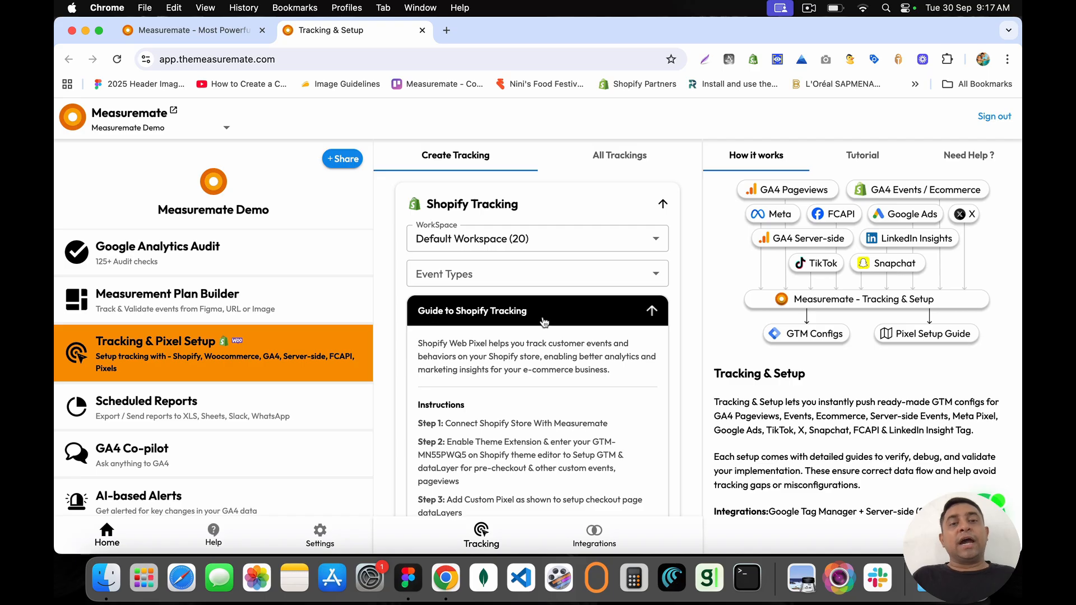
pyautogui.scroll(-2, 527, 367)
pyautogui.scroll(-3, 527, 367)
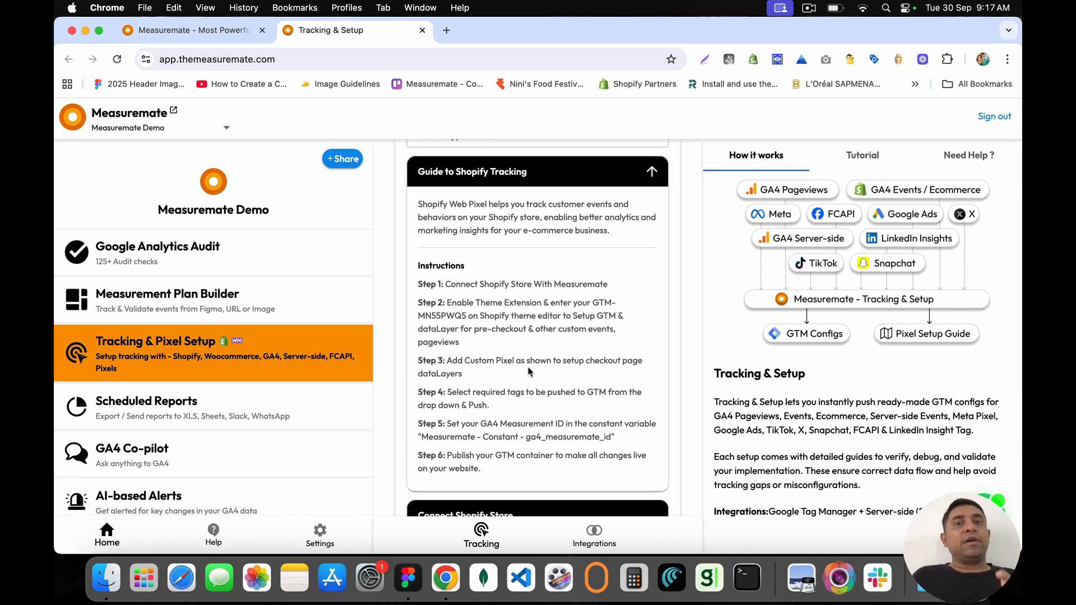
# Step: Open the Need Help panel and review the Support Type options without choosing one
pyautogui.click(963, 160)
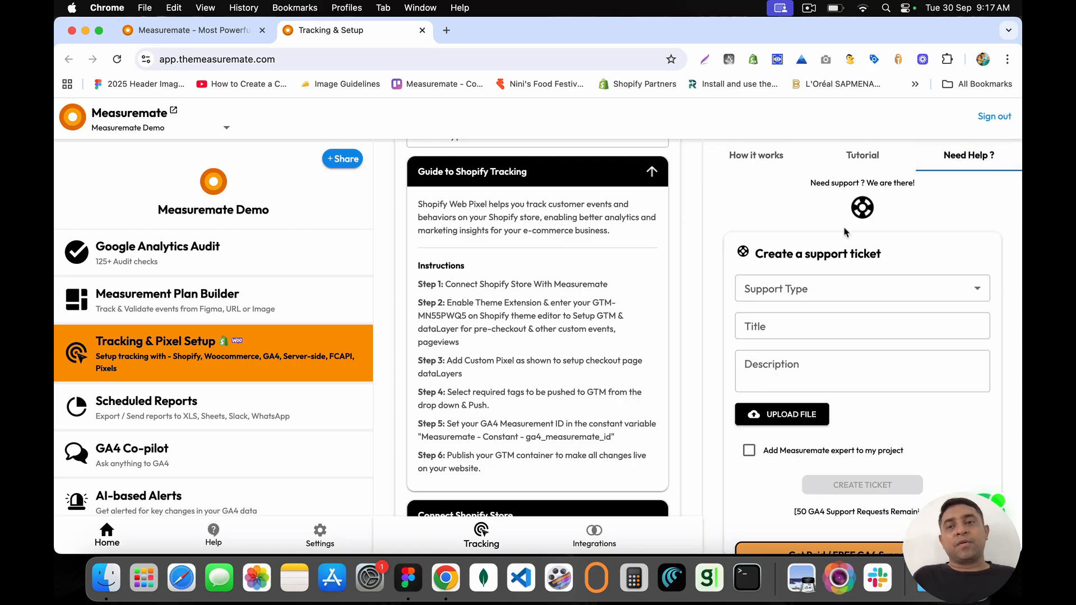
pyautogui.click(943, 281)
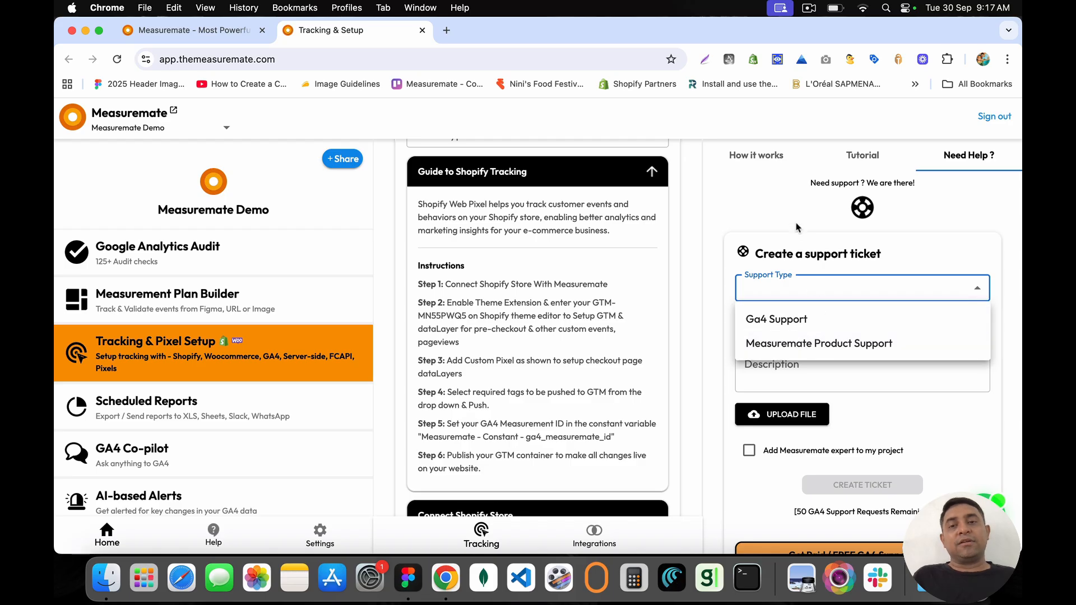
pyautogui.click(782, 209)
pyautogui.moveTo(809, 183); pyautogui.dragTo(933, 186)
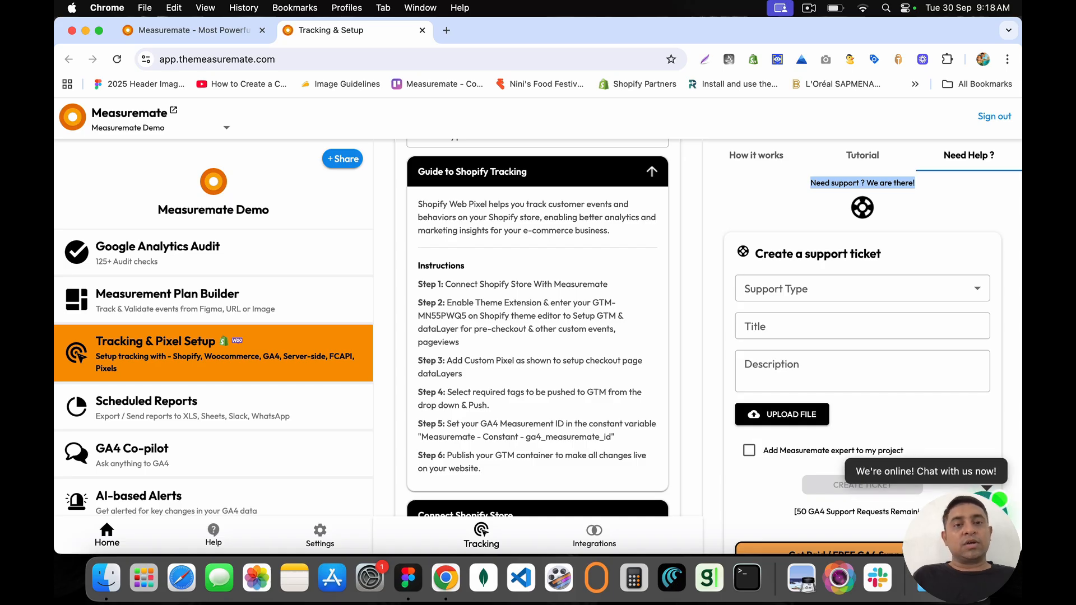
# Step: Start a support chat, then close the WhatsApp page and return to the setup guide
pyautogui.click(926, 471)
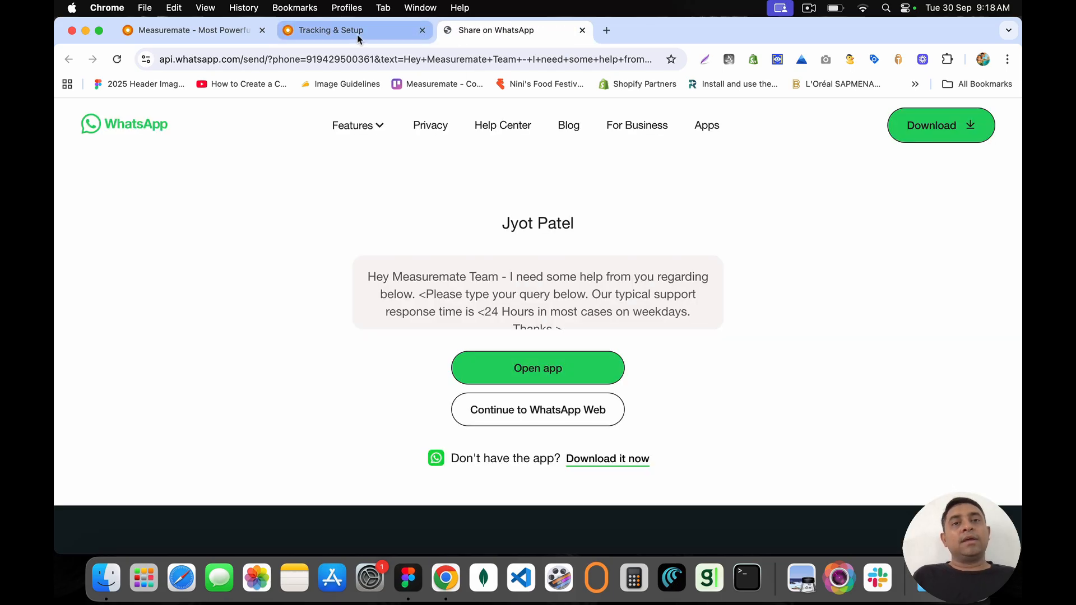
pyautogui.click(582, 31)
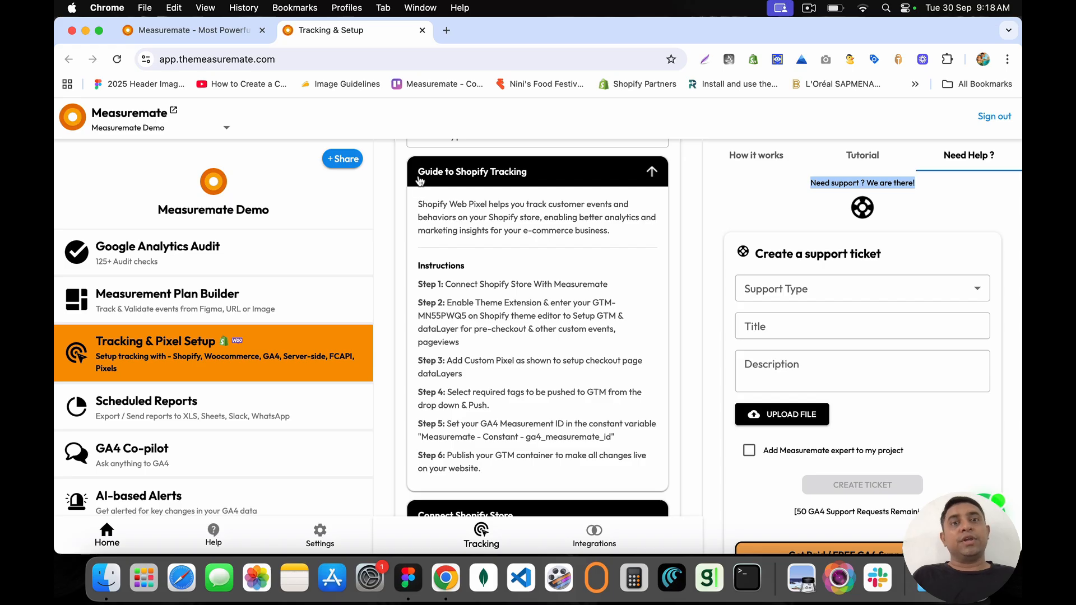
pyautogui.moveTo(422, 204); pyautogui.dragTo(632, 235)
pyautogui.click(632, 234)
pyautogui.scroll(3, 532, 218)
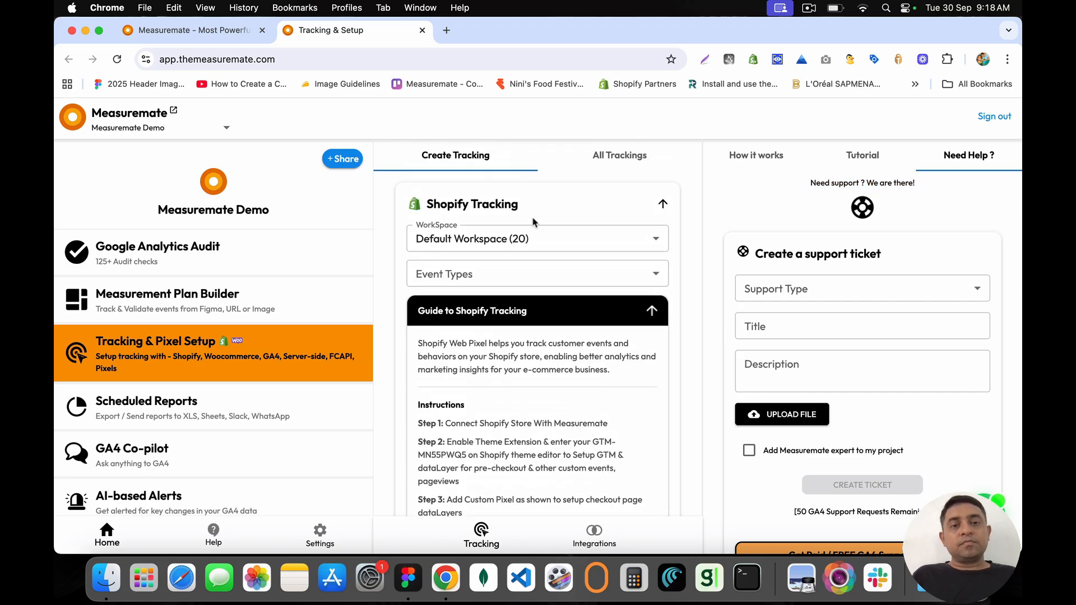
# Step: Reload Tracking & Pixel Setup via Measurement Plan Builder to show the collapsed Create Tracking list
pyautogui.scroll(-8, 533, 222)
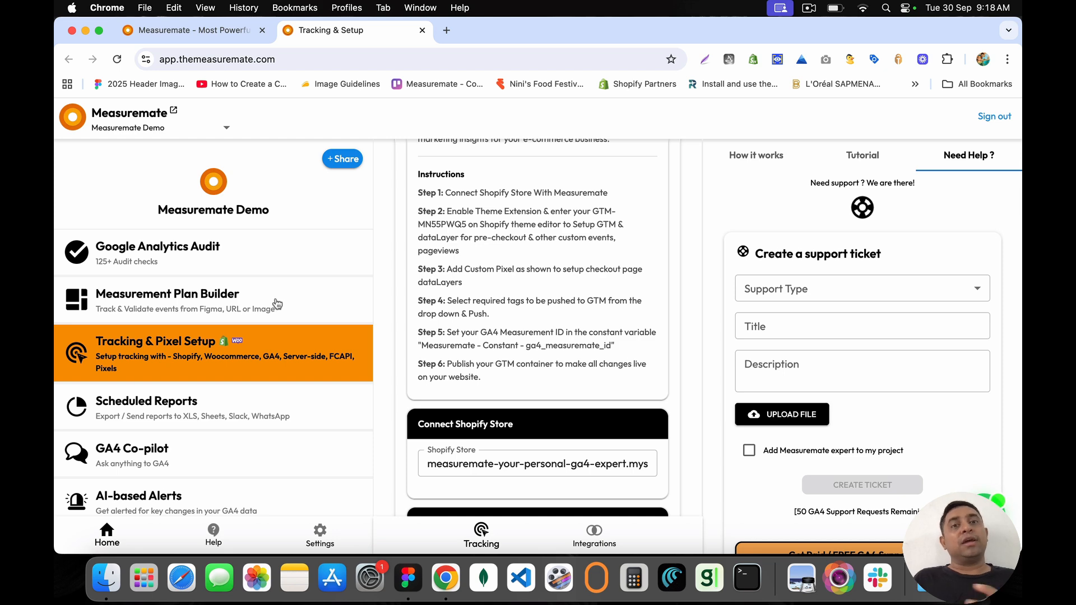
pyautogui.moveTo(284, 357); pyautogui.dragTo(291, 373)
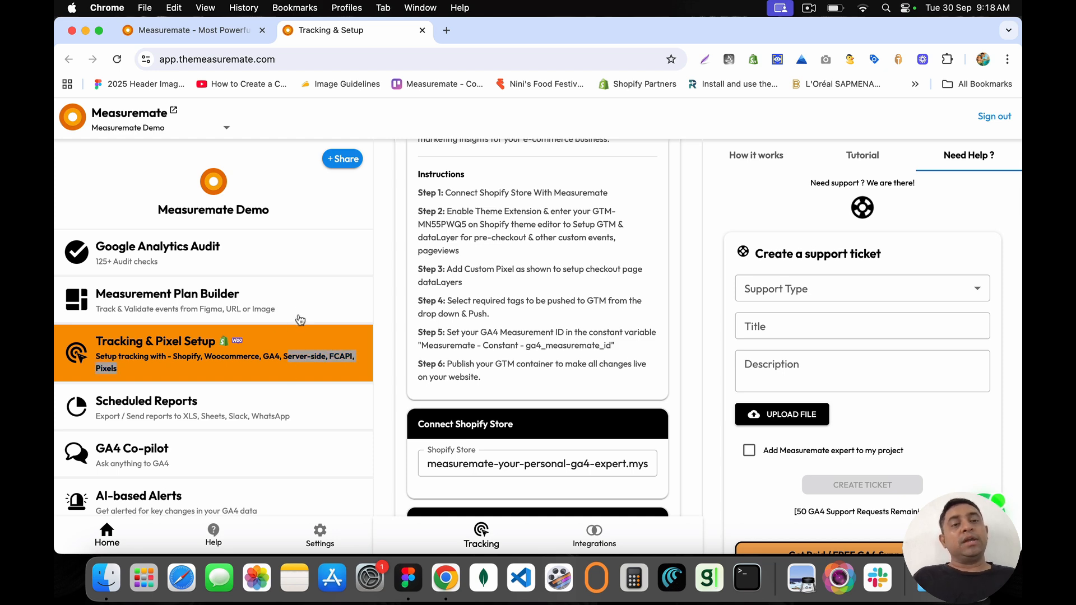
pyautogui.click(300, 320)
pyautogui.click(295, 354)
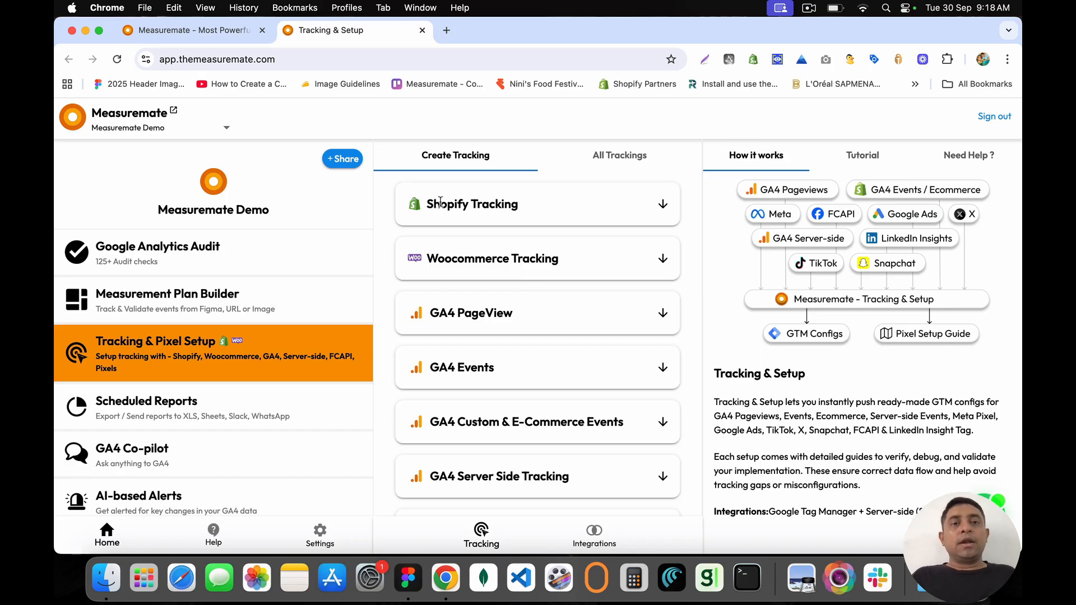
# Step: Expand Shopify Tracking and toggle its guide, leaving it collapsed to the short description
pyautogui.moveTo(429, 204); pyautogui.dragTo(516, 209)
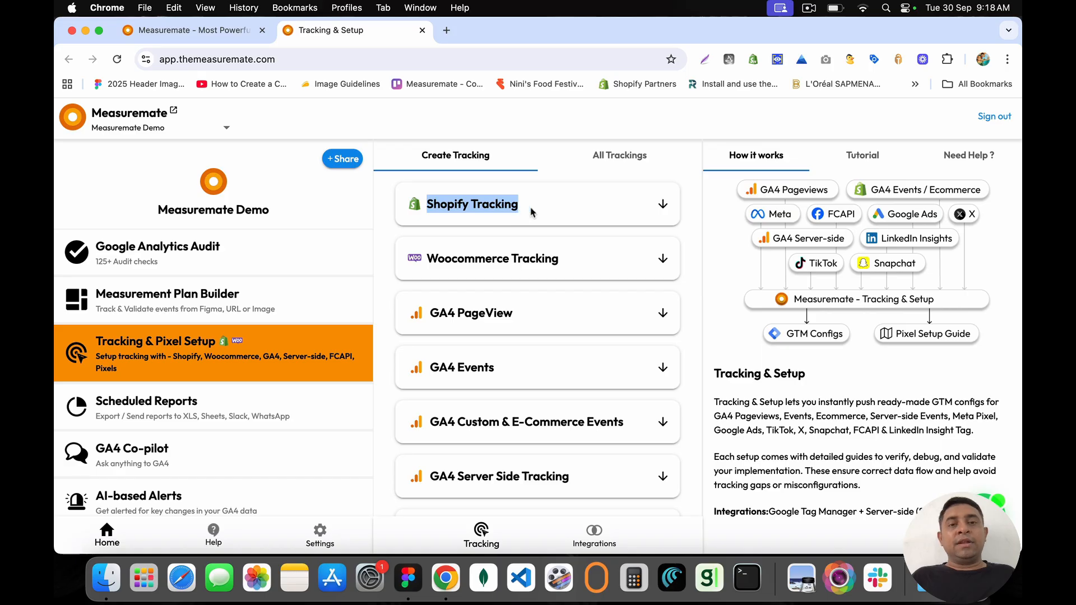
pyautogui.click(662, 204)
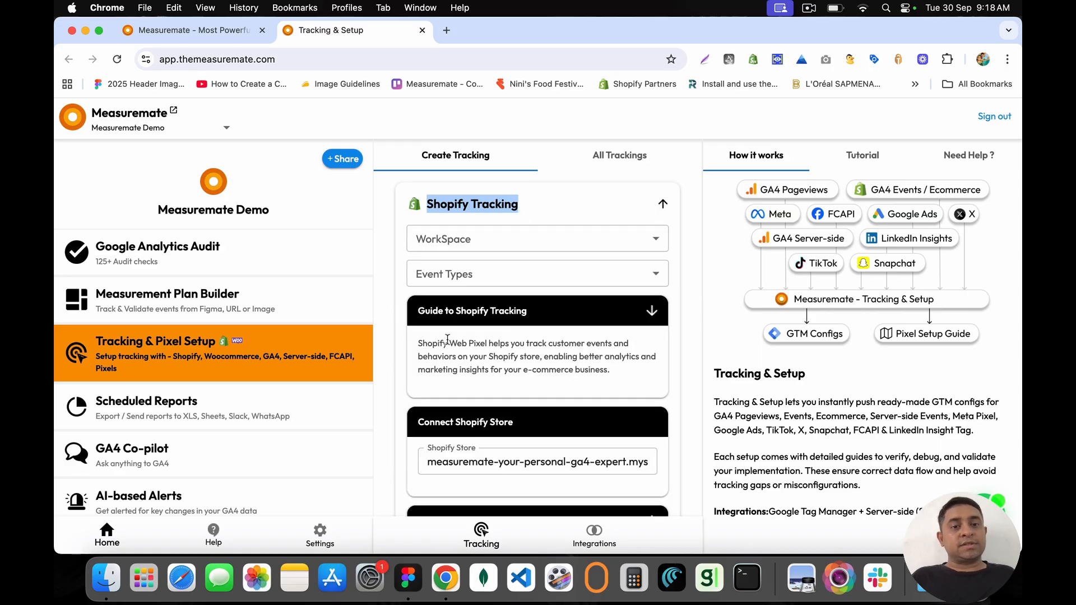
pyautogui.moveTo(419, 317); pyautogui.dragTo(535, 313)
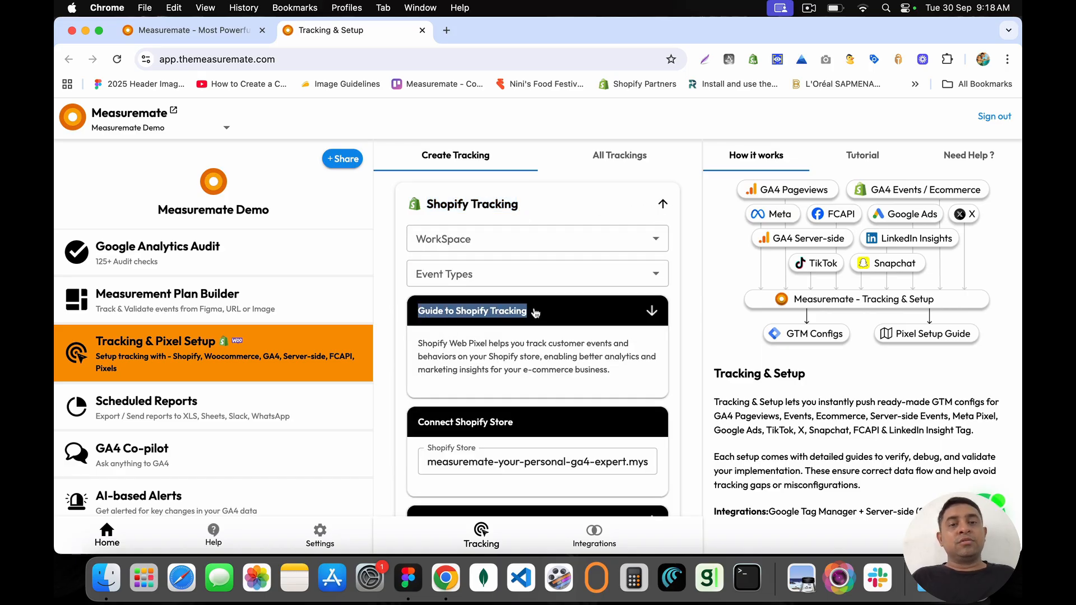
pyautogui.click(536, 313)
pyautogui.scroll(-3, 536, 313)
pyautogui.scroll(2, 536, 311)
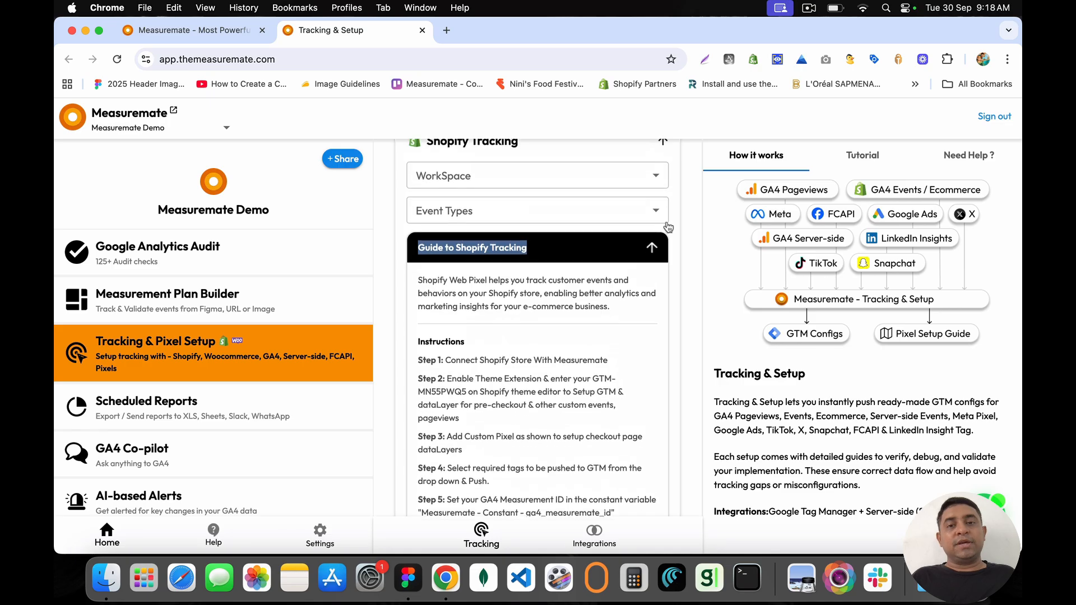
pyautogui.click(654, 260)
pyautogui.click(654, 260)
pyautogui.click(654, 260)
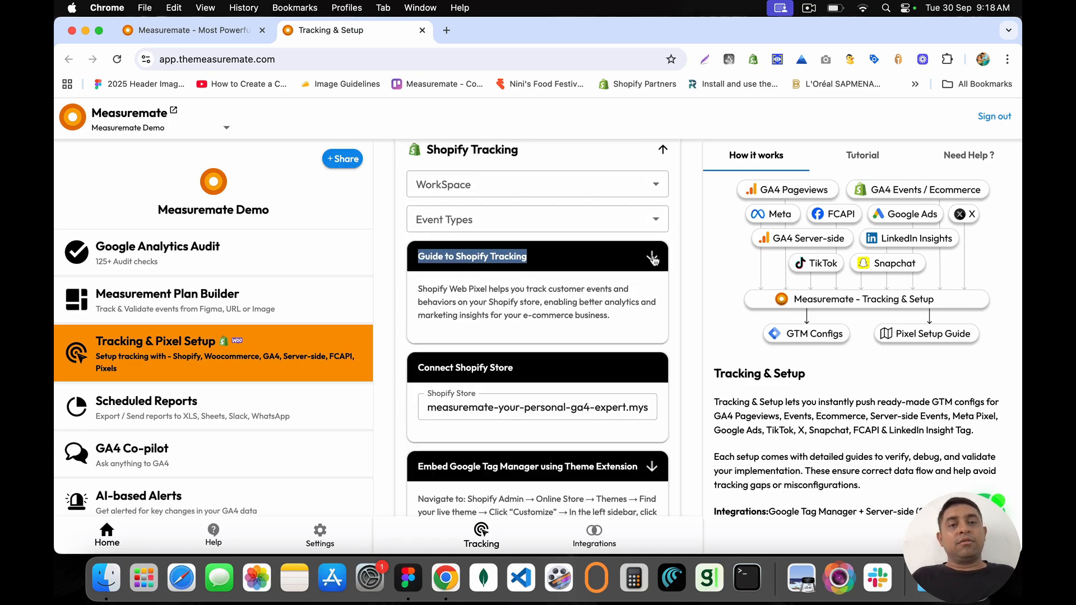
pyautogui.click(654, 260)
pyautogui.click(654, 260)
# Step: Expand the 'Embed Google Tag Manager using Theme Extension' instructions
pyautogui.scroll(-2, 645, 338)
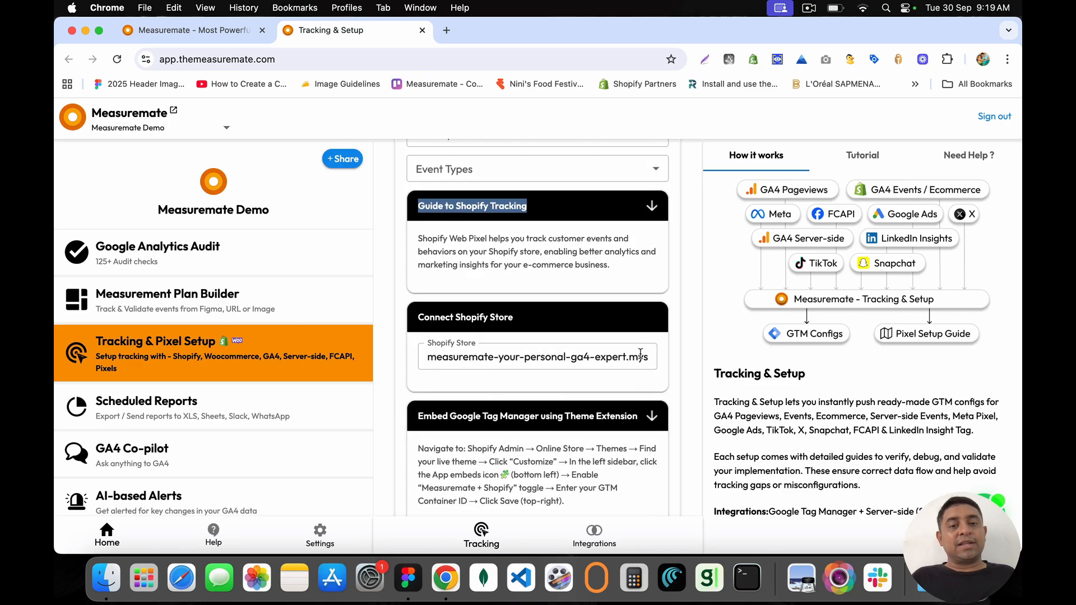
pyautogui.scroll(-2, 648, 398)
pyautogui.click(652, 337)
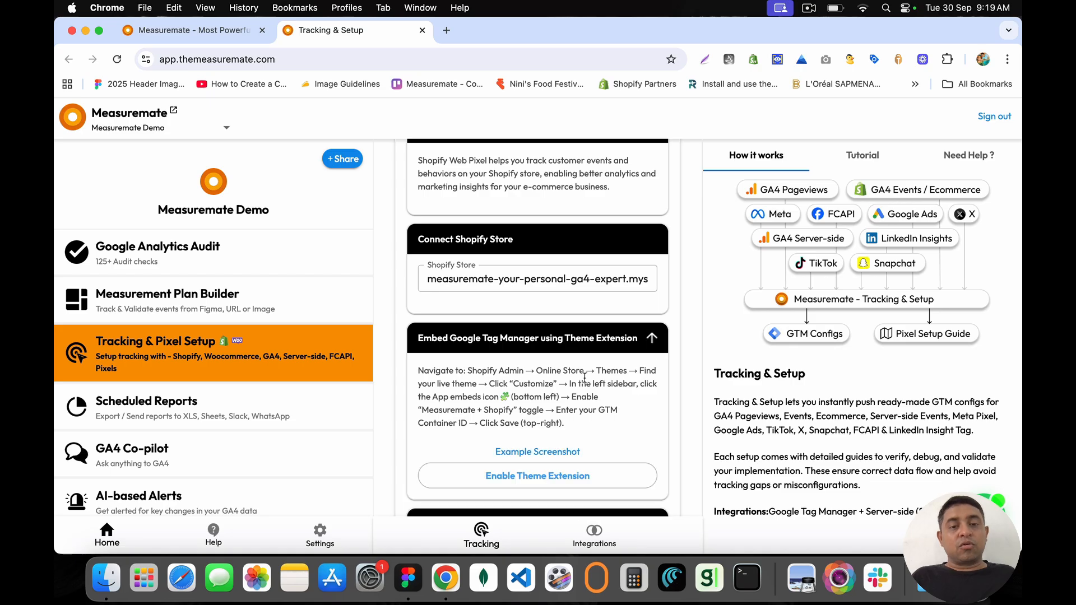
pyautogui.scroll(-2, 583, 378)
pyautogui.scroll(-2, 584, 378)
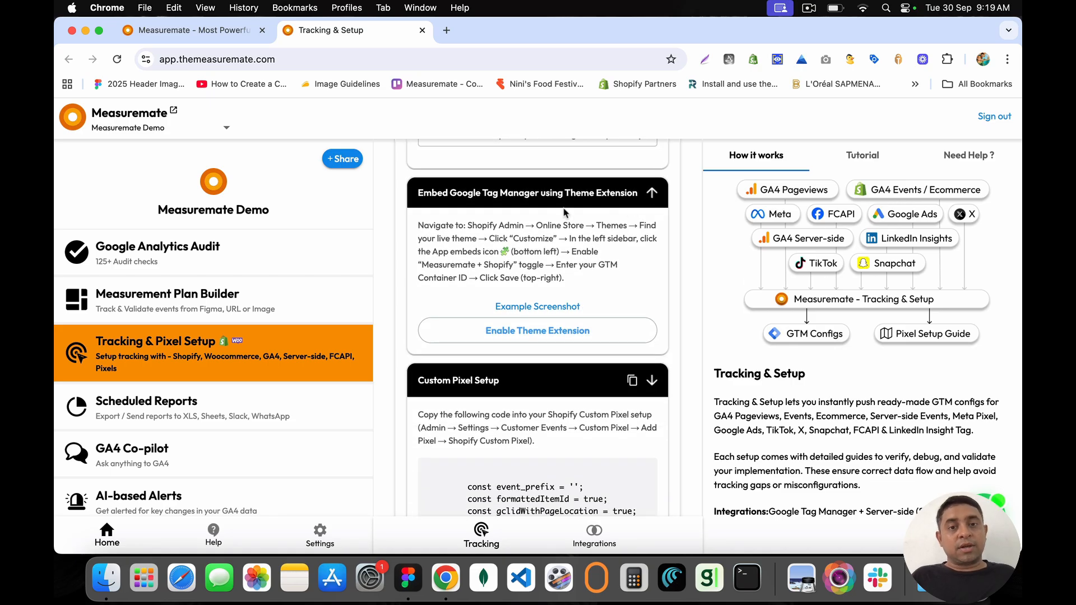
pyautogui.scroll(7, 565, 211)
pyautogui.scroll(1, 565, 212)
pyautogui.scroll(4, 429, 214)
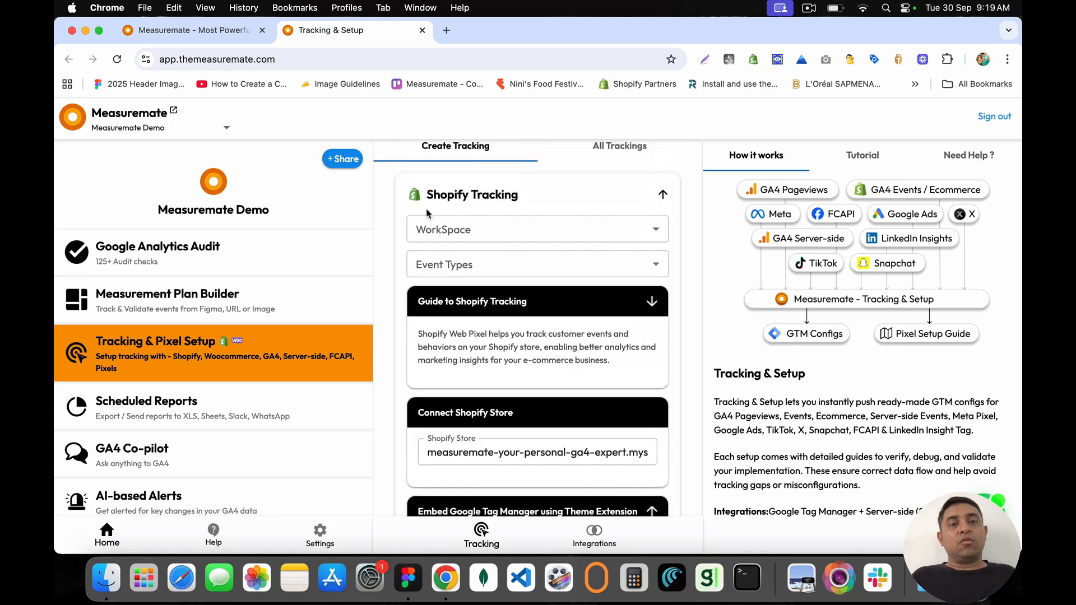
# Step: Expand the guide's steps and scroll to the Connect Shopify Store section
pyautogui.click(549, 309)
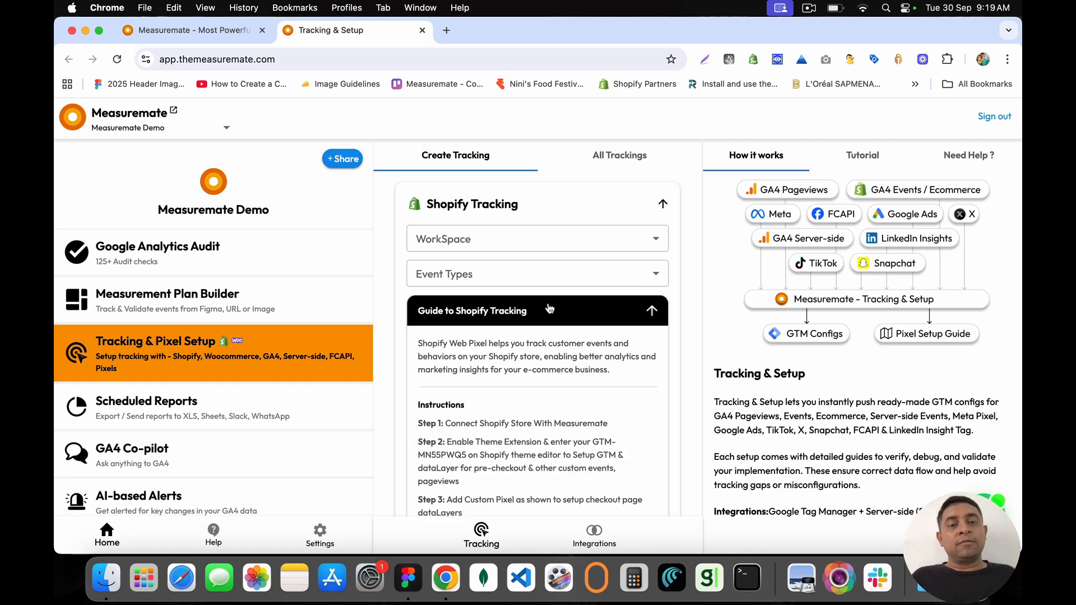
pyautogui.scroll(-2, 538, 339)
pyautogui.scroll(-5, 538, 340)
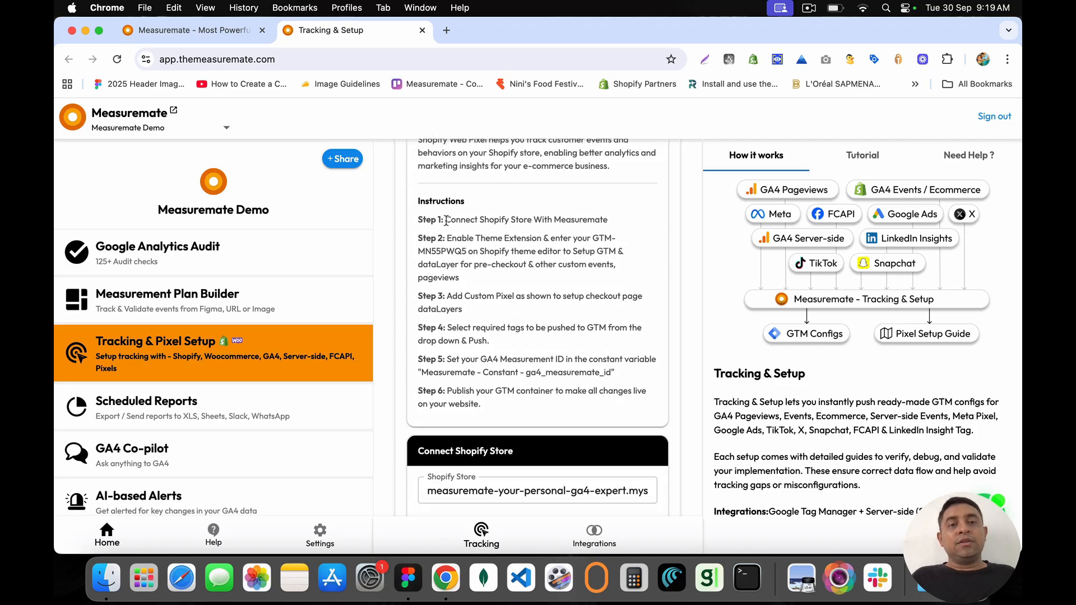
pyautogui.moveTo(446, 220); pyautogui.dragTo(621, 223)
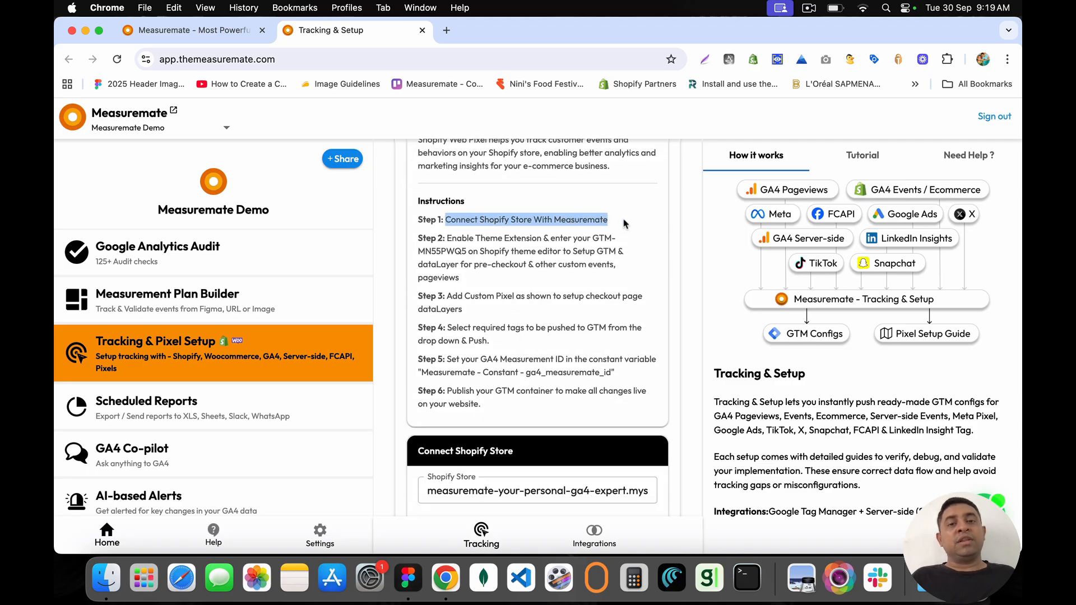
pyautogui.scroll(-6, 623, 223)
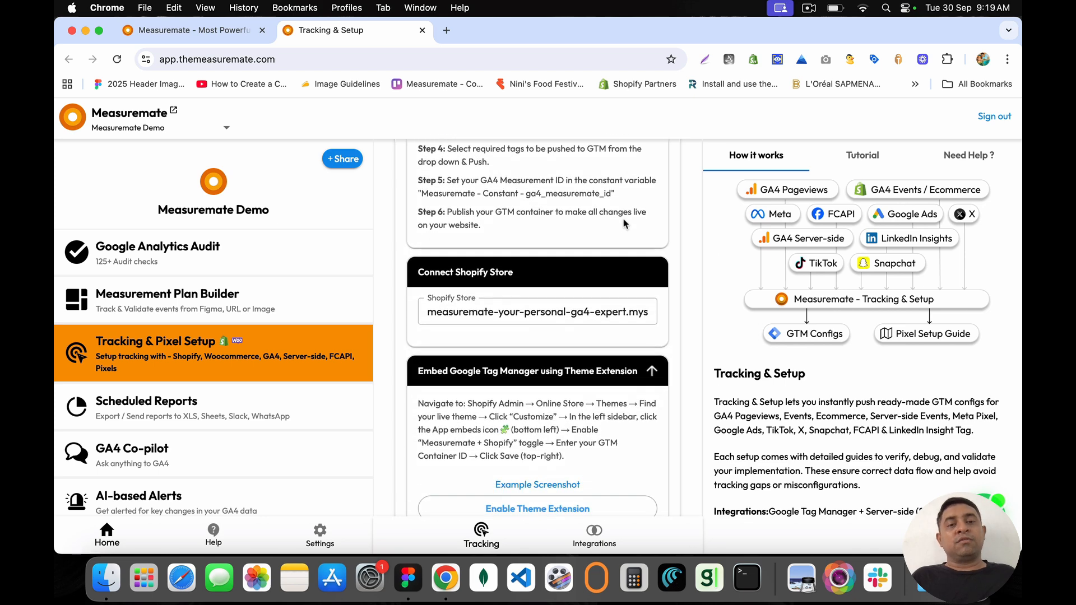
pyautogui.moveTo(417, 276); pyautogui.dragTo(517, 279)
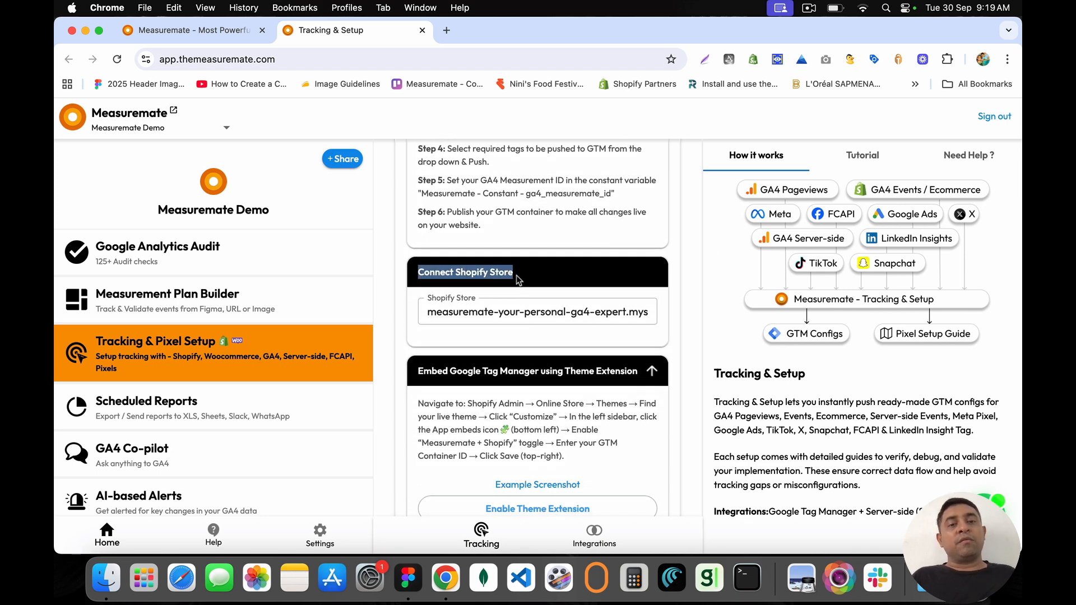
# Step: Copy the connected store address and paste it into a new browser tab
pyautogui.click(542, 315)
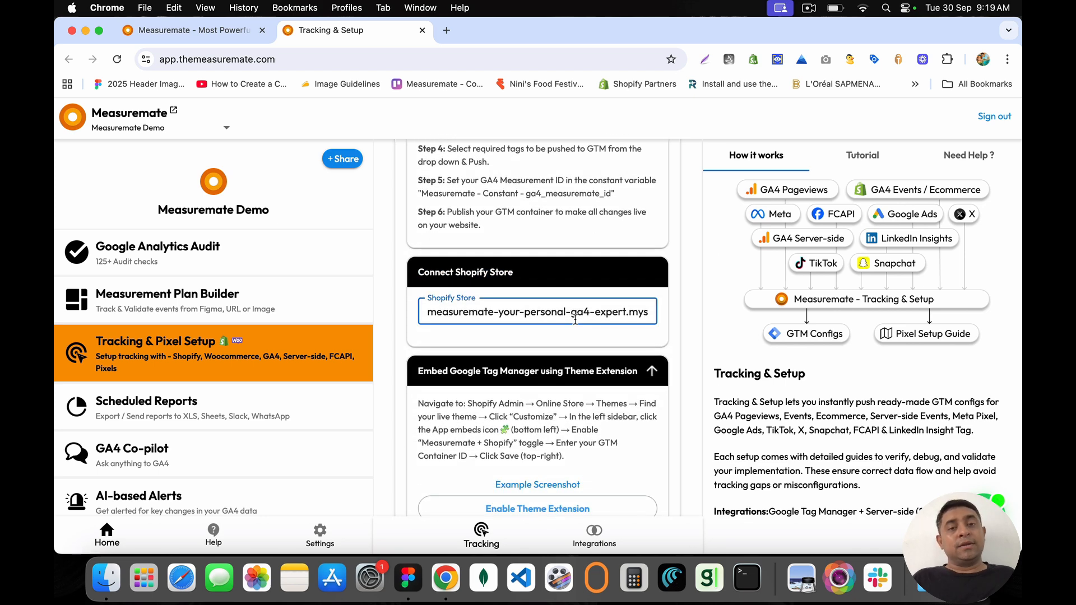
pyautogui.tripleClick(634, 313)
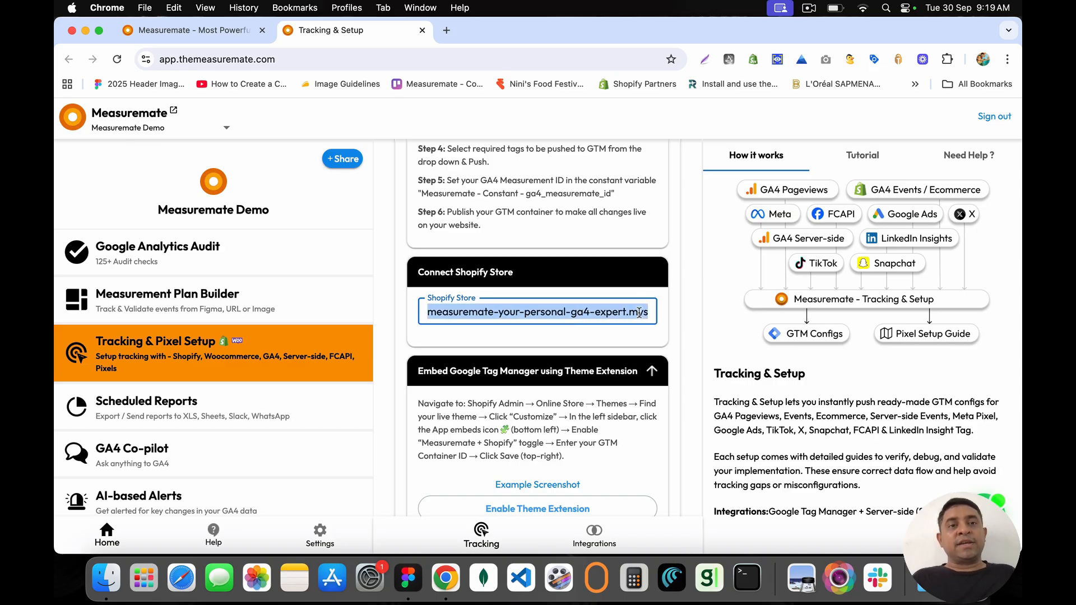
pyautogui.click(447, 30)
pyautogui.write('measuremate-your-personal-ga4-expert.myshopify.com')
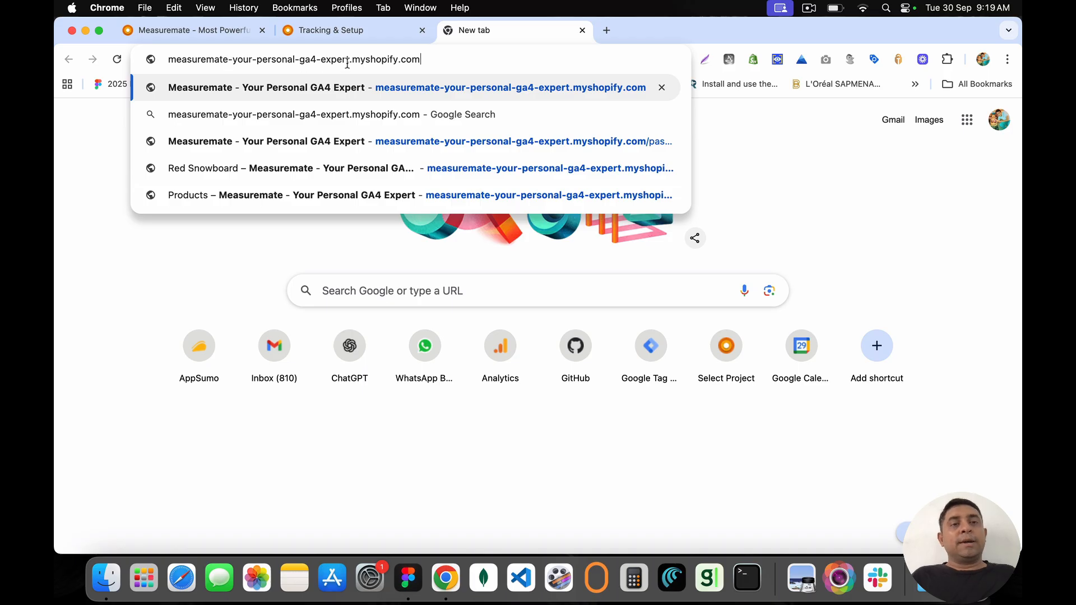
# Step: Load the myshopify.com storefront, see its password page, and close that tab
pyautogui.moveTo(343, 62); pyautogui.dragTo(162, 59)
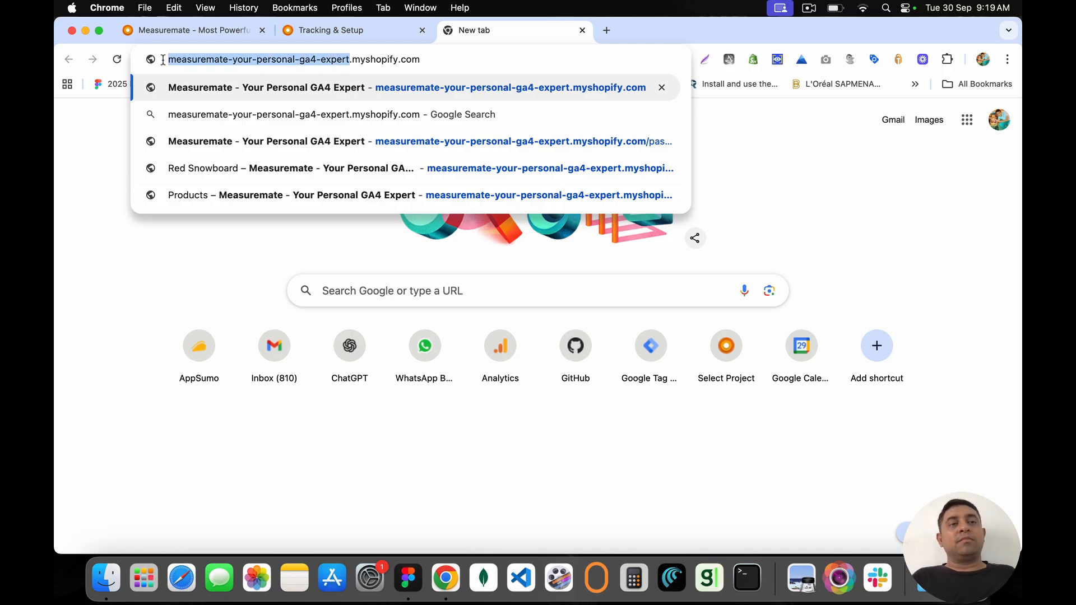
pyautogui.click(352, 64)
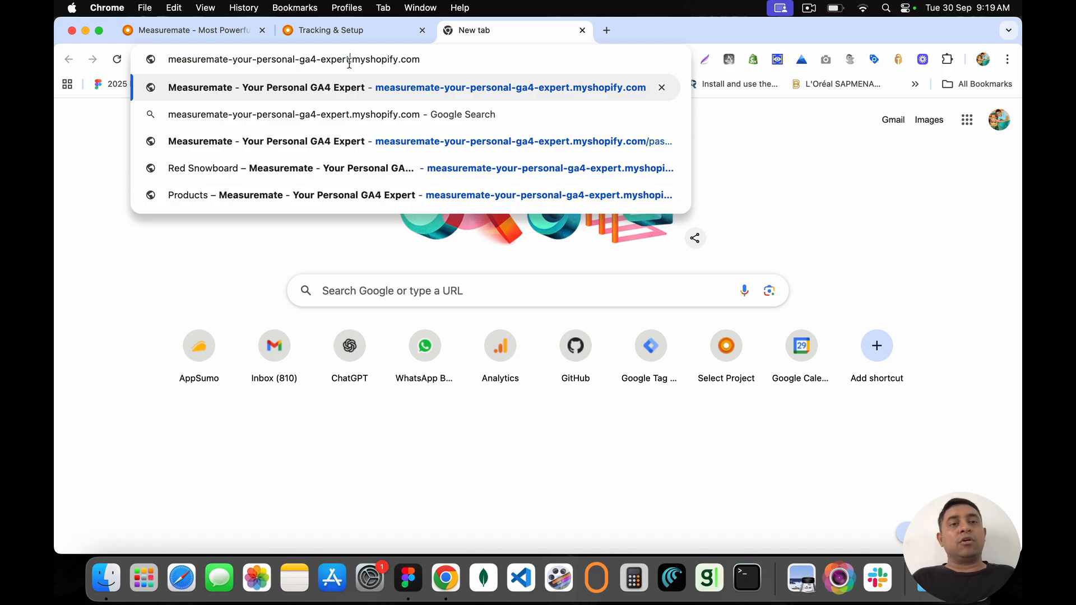
pyautogui.moveTo(349, 63); pyautogui.dragTo(438, 59)
pyautogui.click(438, 59)
pyautogui.press('Return')
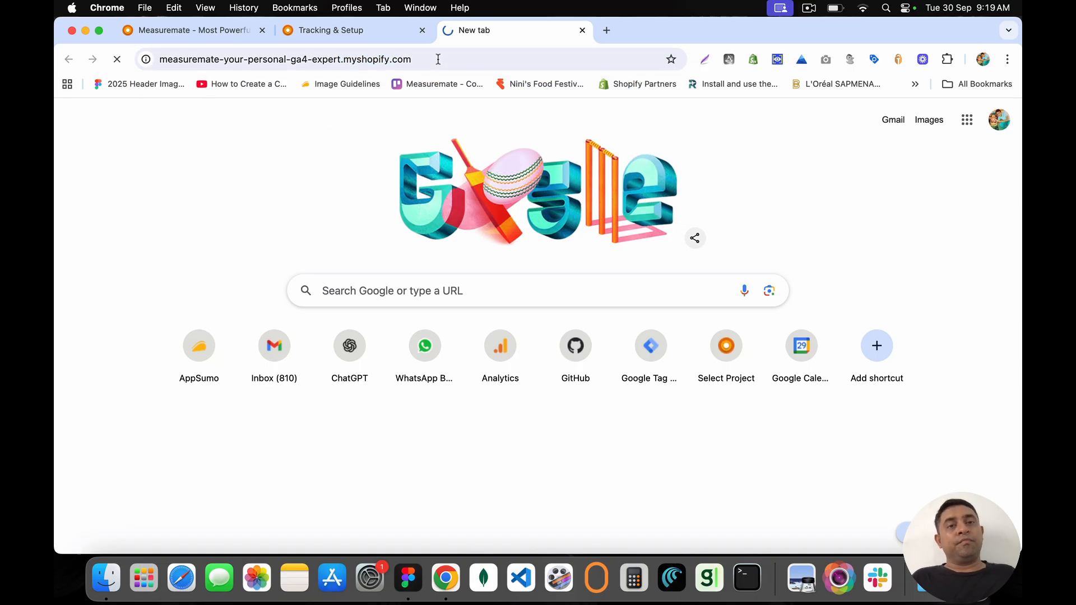
pyautogui.click(395, 61)
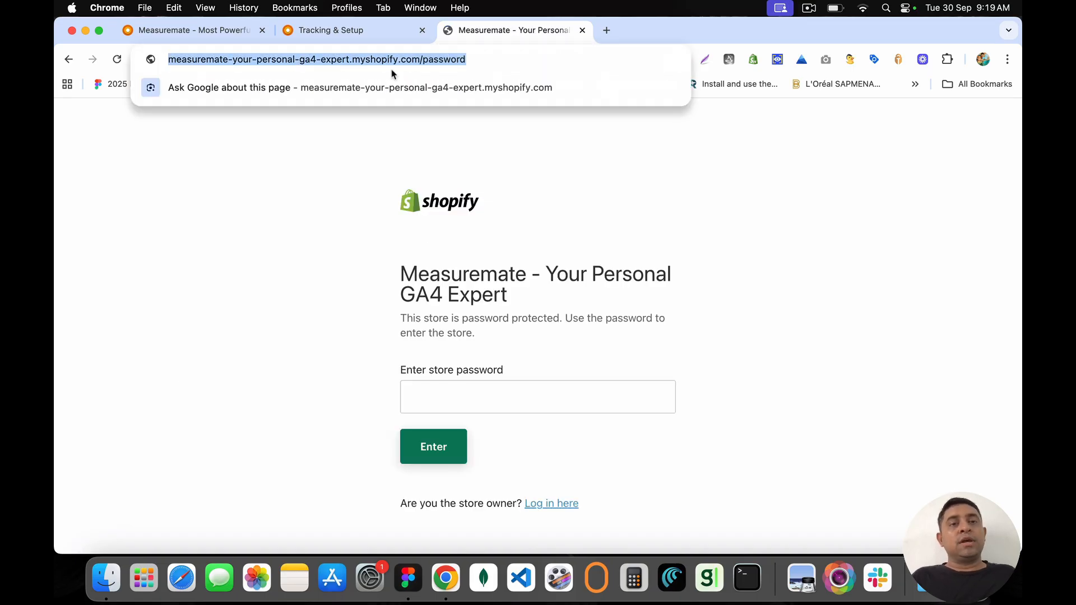
pyautogui.click(582, 31)
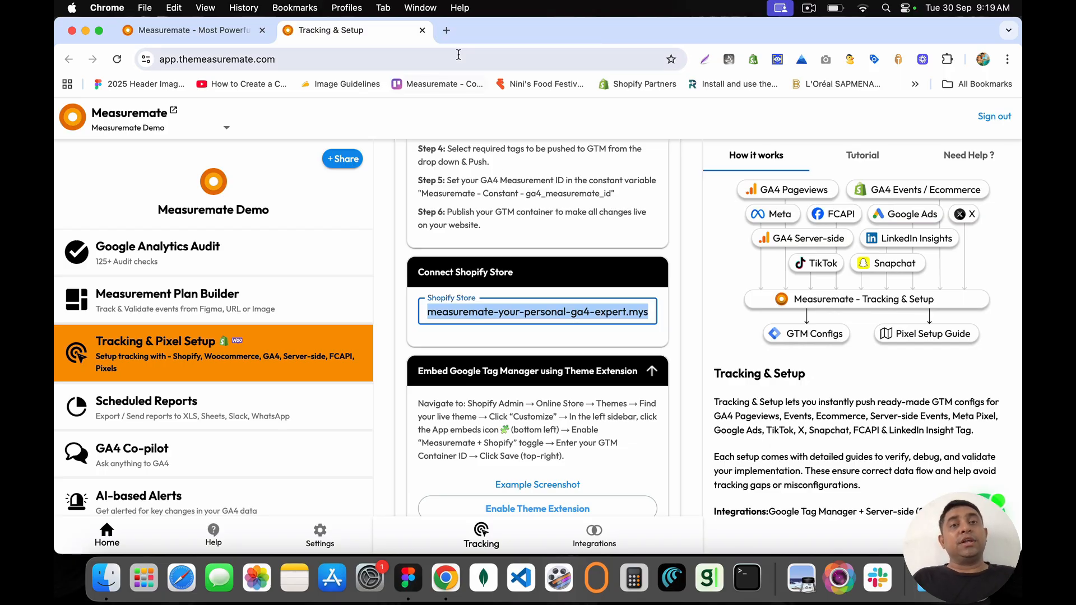
# Step: Switch the project to Test Project 1 and open its Tracking & Pixel Setup page
pyautogui.click(491, 238)
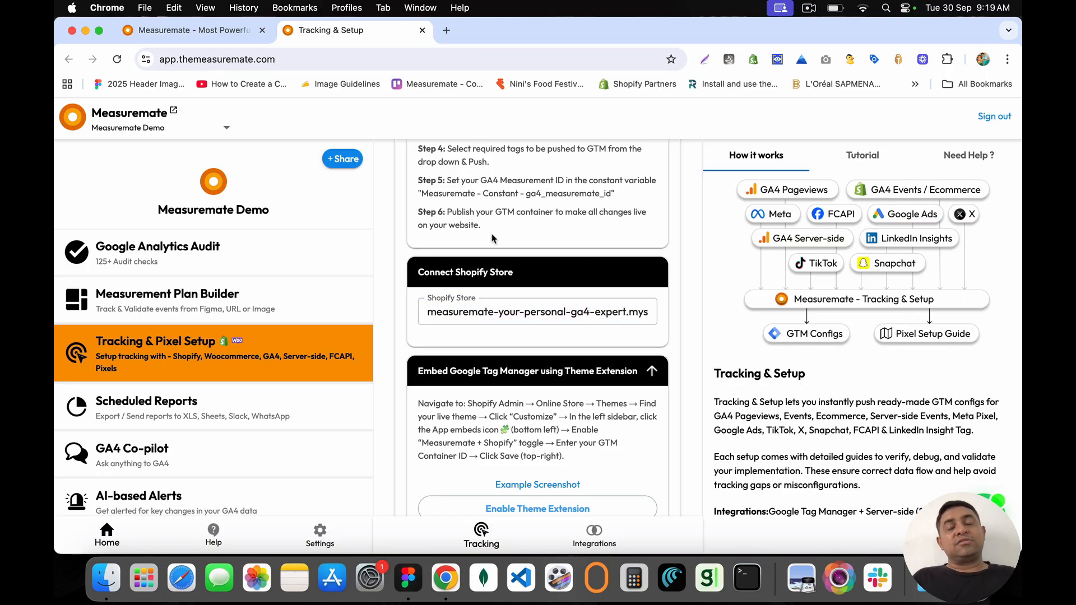
pyautogui.scroll(1, 492, 238)
pyautogui.moveTo(494, 280); pyautogui.dragTo(450, 184)
pyautogui.scroll(1, 450, 185)
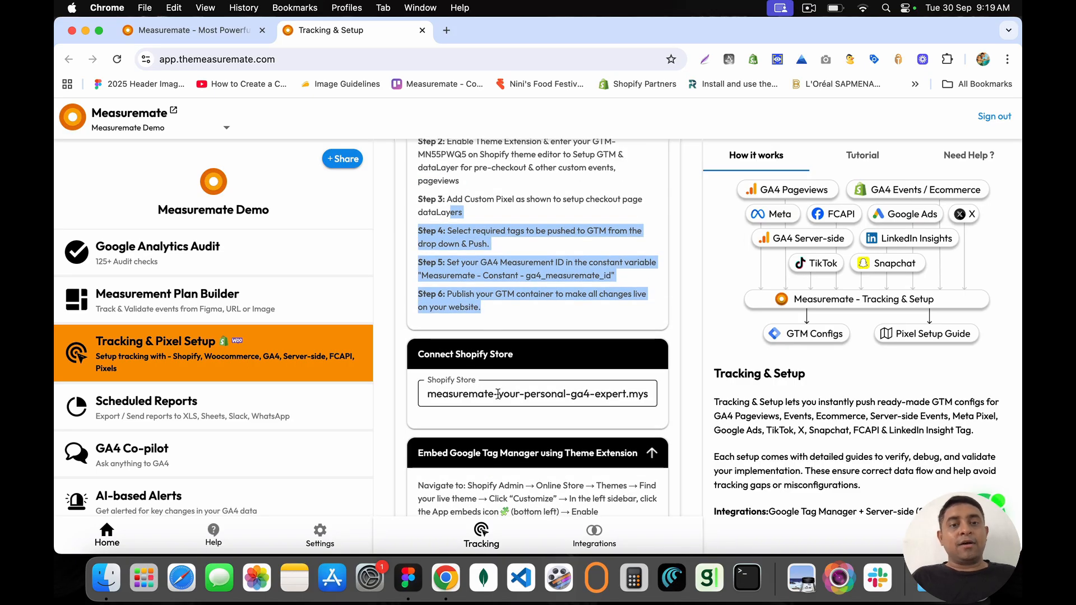
pyautogui.scroll(-2, 498, 394)
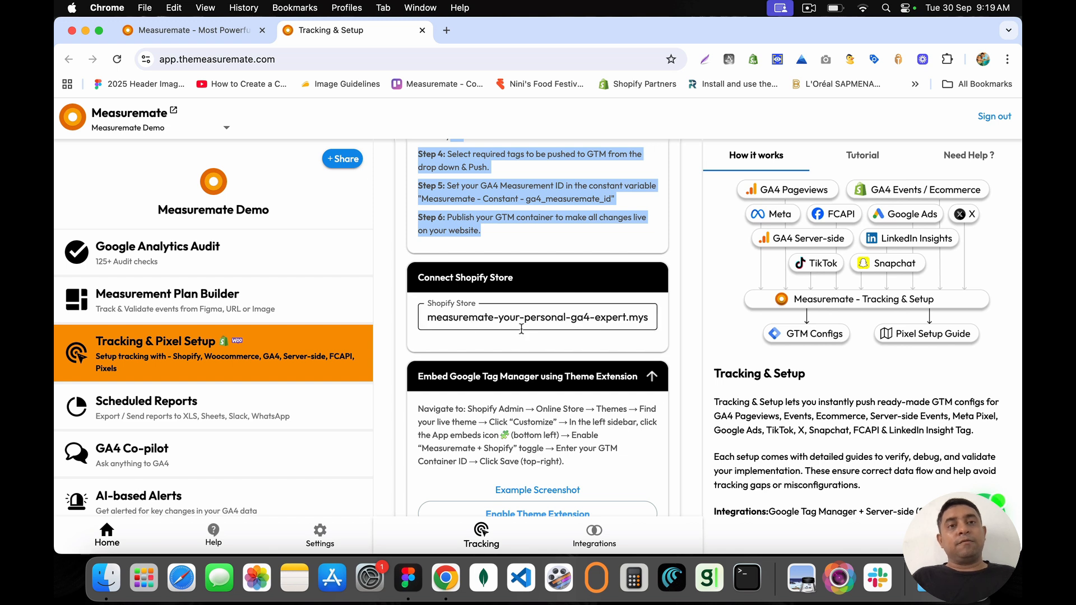
pyautogui.click(150, 130)
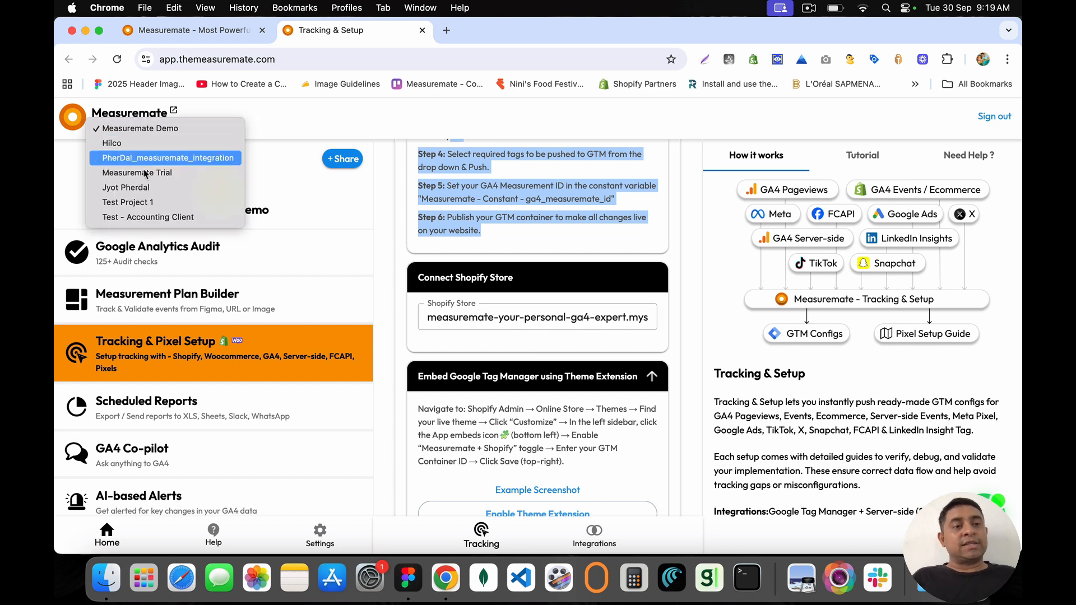
pyautogui.click(157, 203)
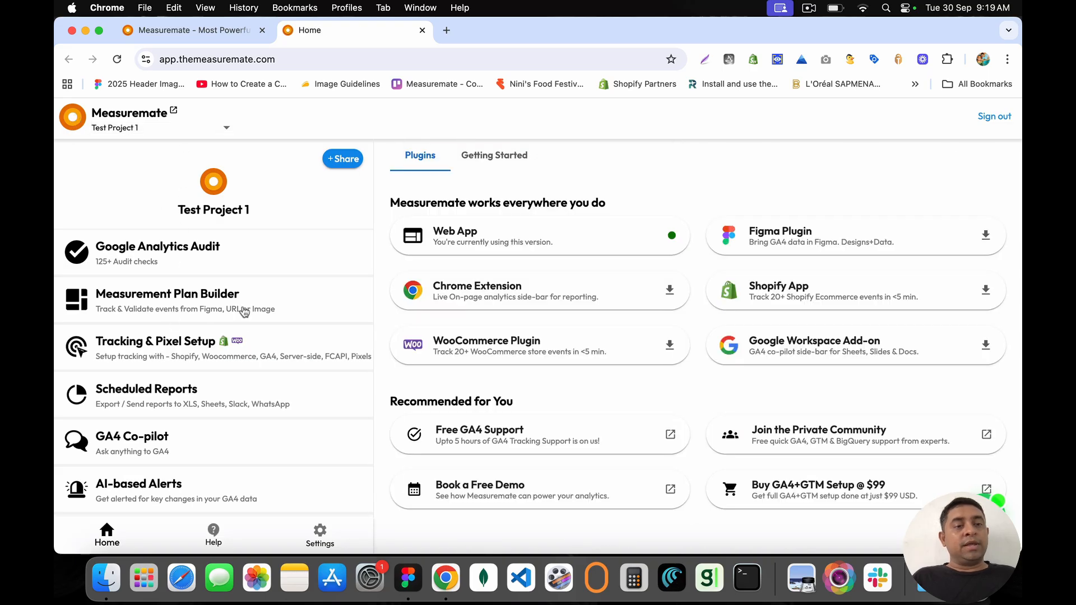
pyautogui.click(244, 352)
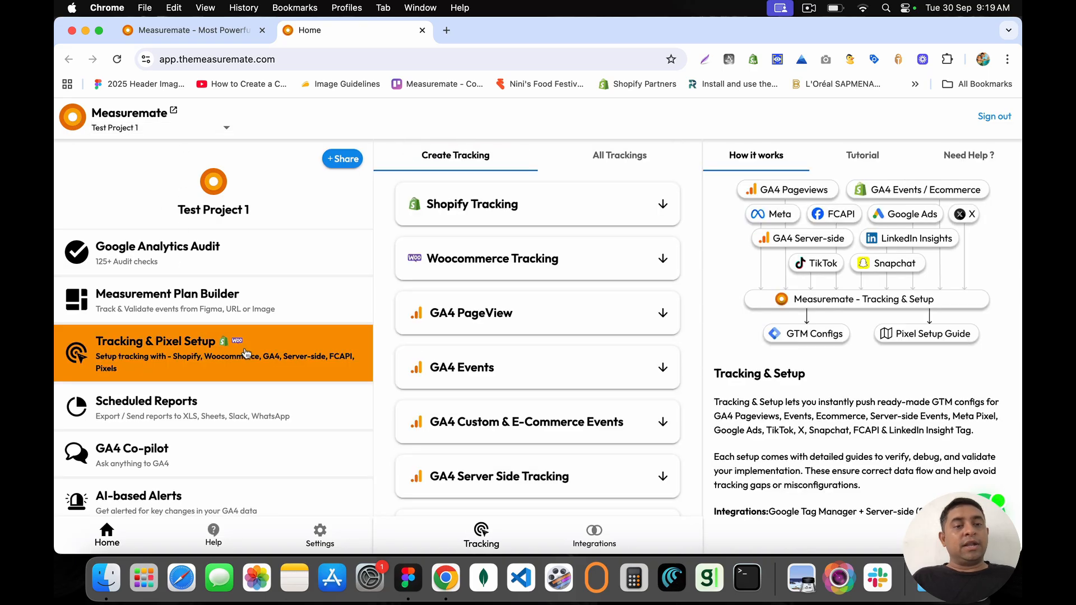
# Step: Expand Shopify Tracking, dismiss the GTM access expired notice, and browse the Shopify Store list
pyautogui.click(661, 206)
pyautogui.click(579, 310)
pyautogui.click(577, 311)
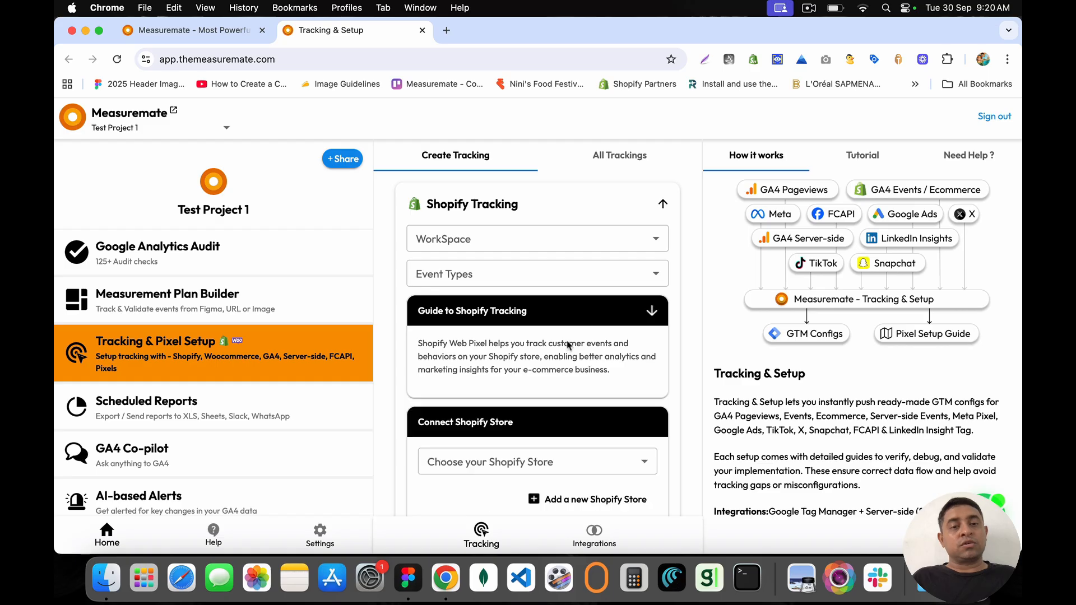
pyautogui.scroll(-5, 568, 346)
pyautogui.click(477, 283)
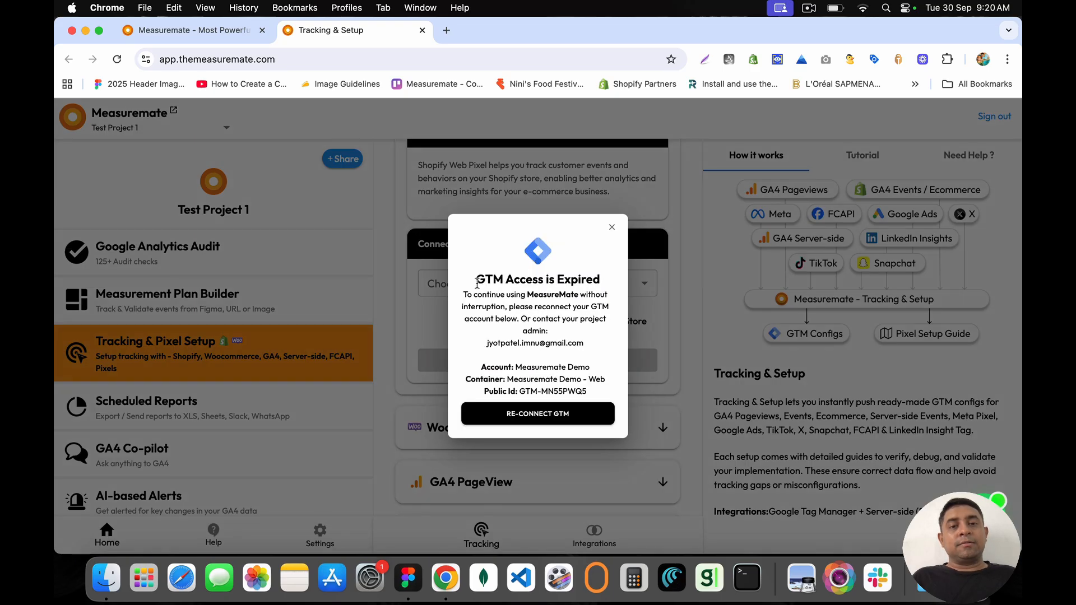
pyautogui.click(611, 229)
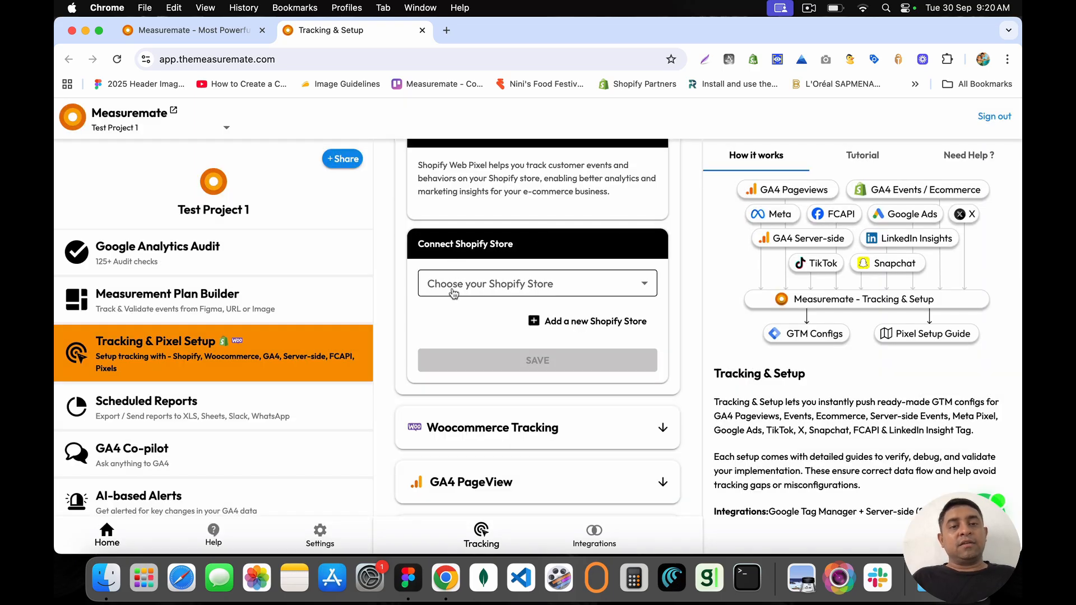
pyautogui.click(502, 283)
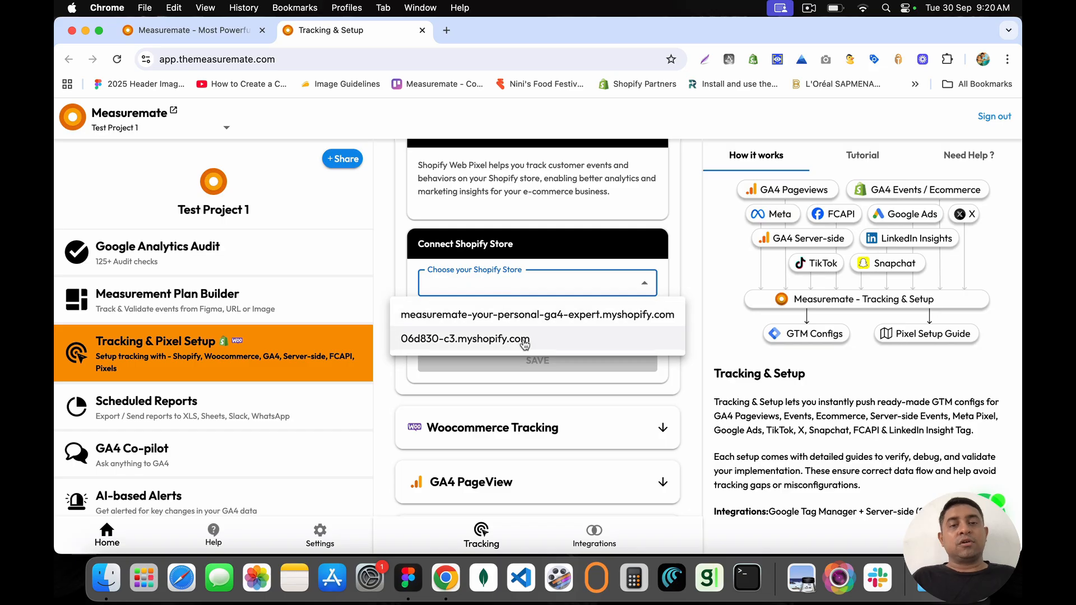
pyautogui.click(410, 279)
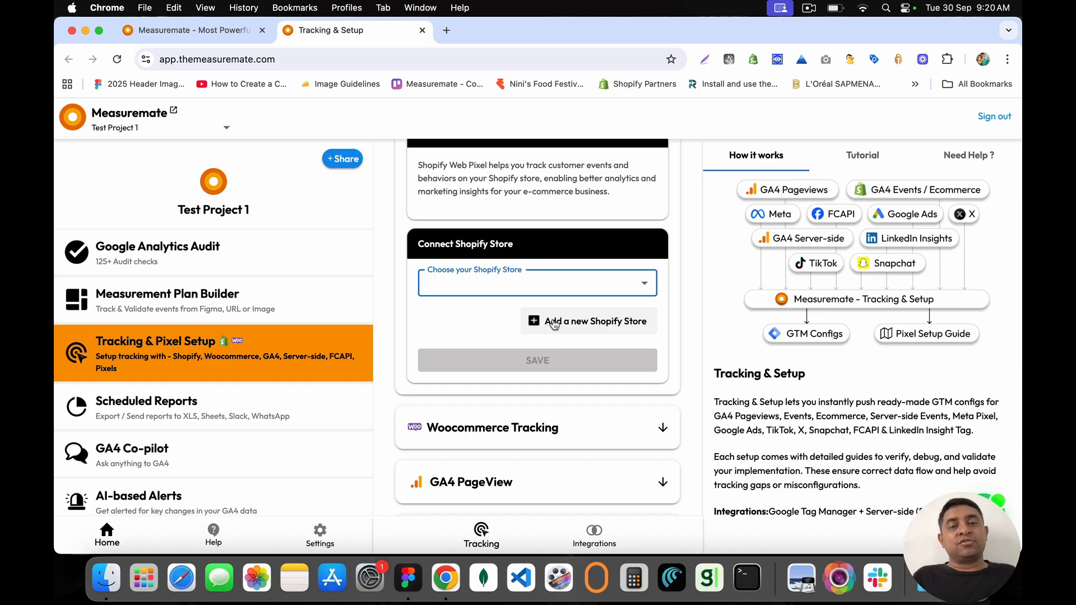
# Step: Try adding store 'measuremate-shopify-store' and find its preview URL leads to a missing store
pyautogui.click(556, 324)
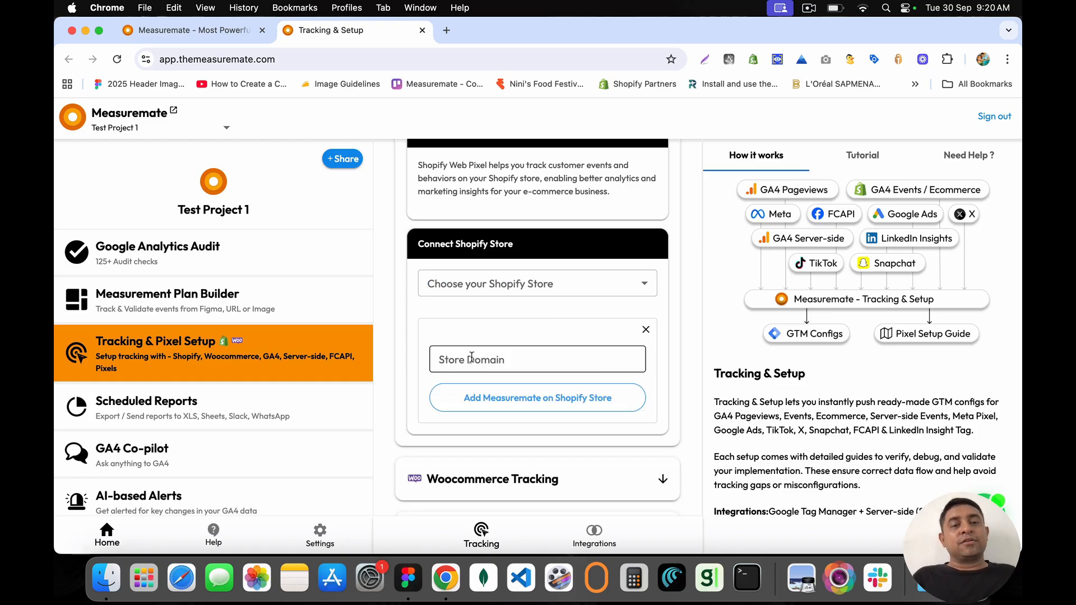
pyautogui.click(476, 355)
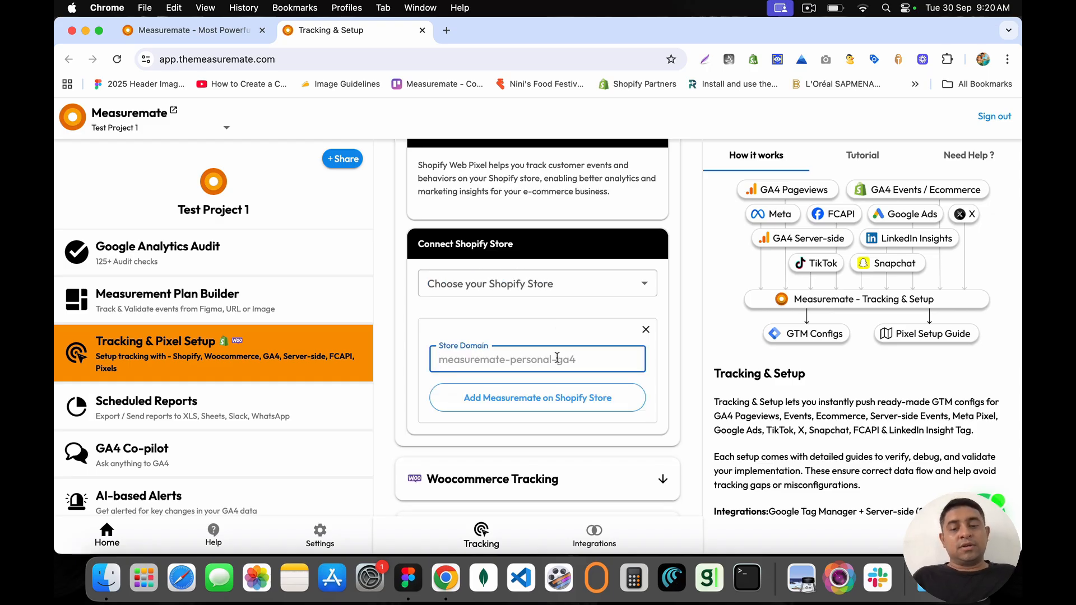
pyautogui.write('meas')
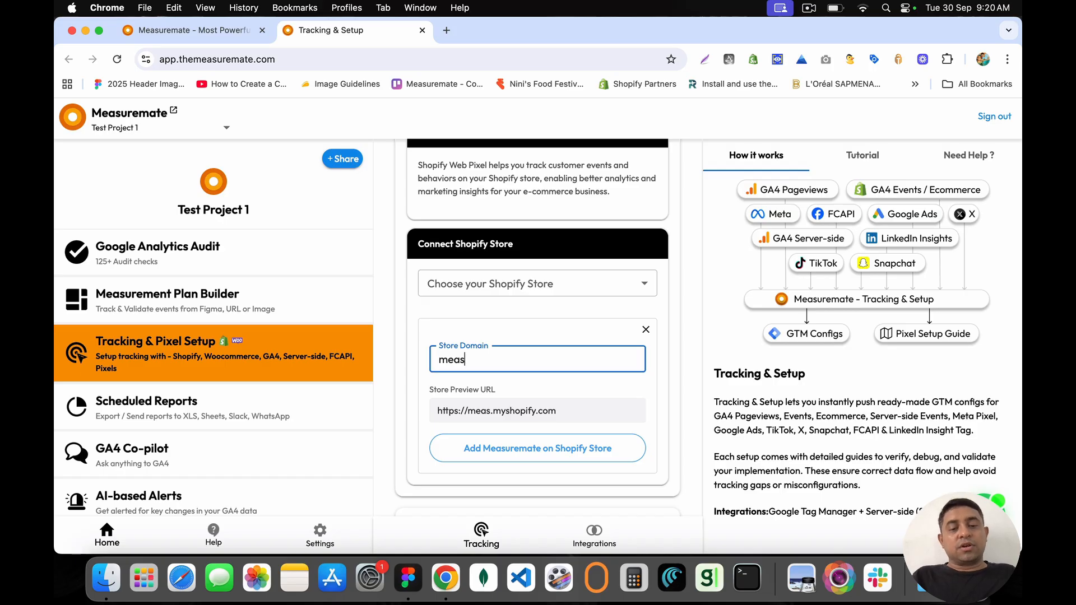
pyautogui.write('uremate-shopify')
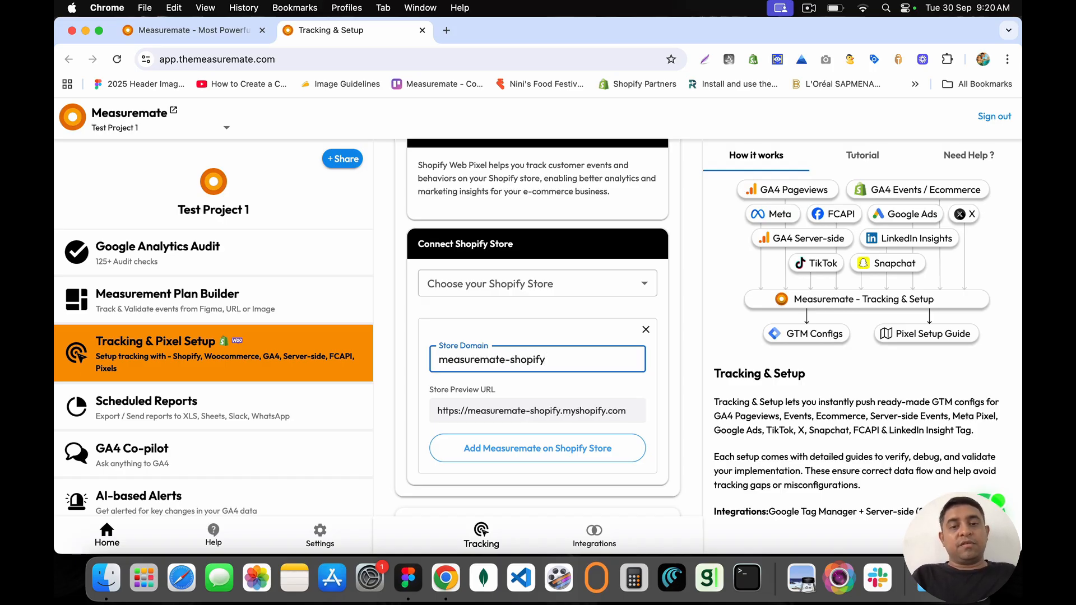
pyautogui.write('-store')
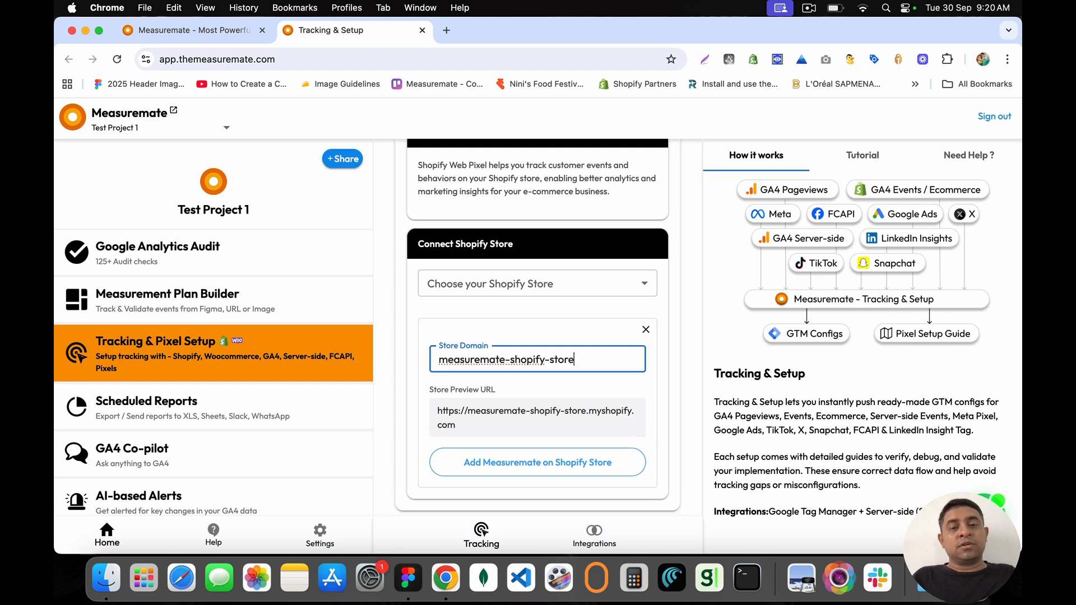
pyautogui.moveTo(442, 411); pyautogui.dragTo(471, 429)
pyautogui.press('super+c')
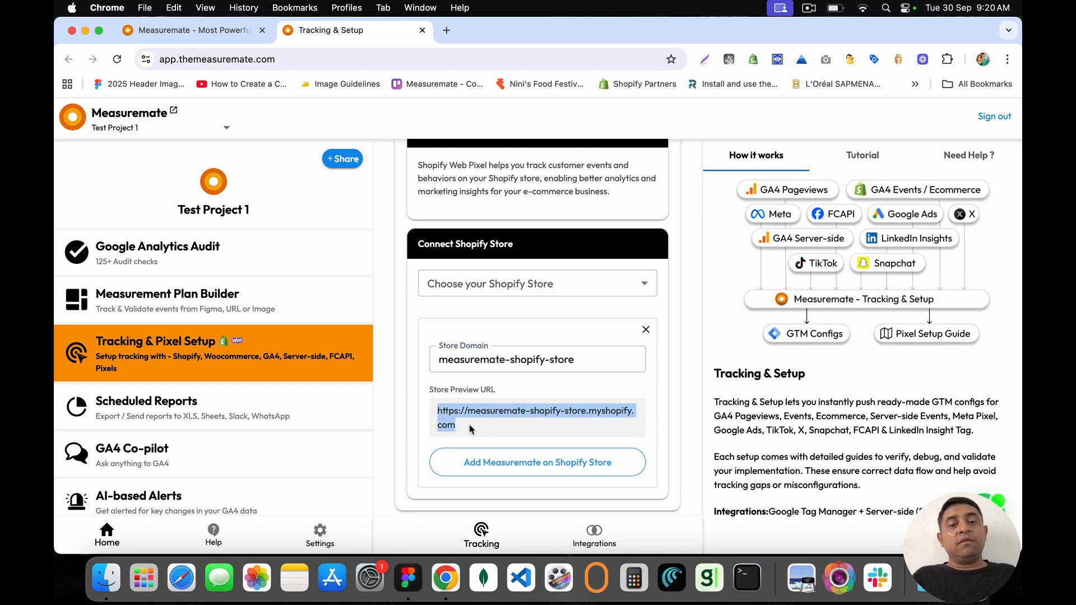
pyautogui.click(445, 31)
pyautogui.press('super+v')
pyautogui.press('Return')
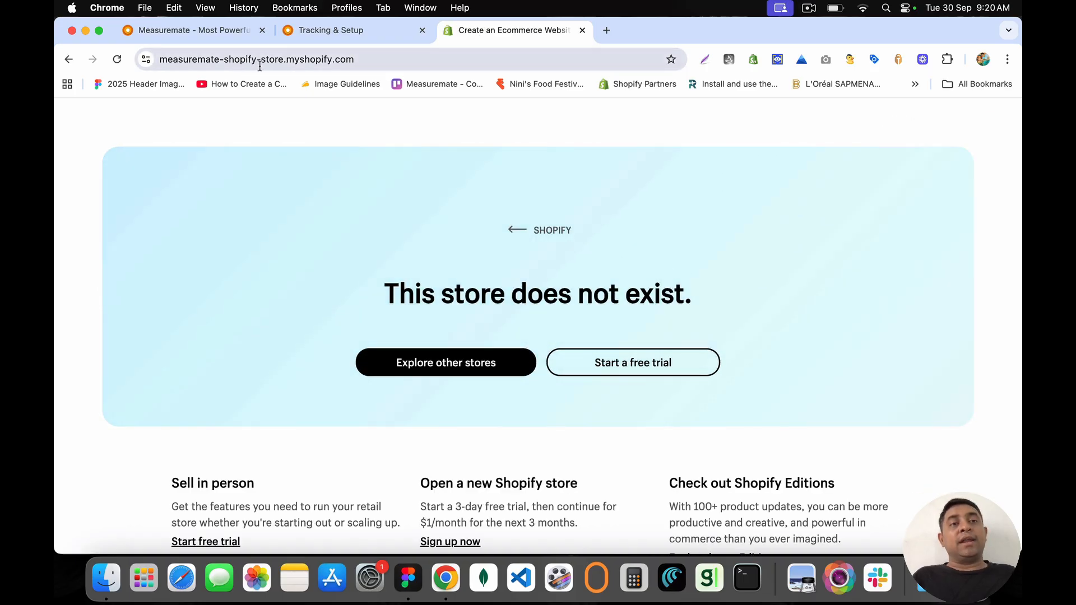
pyautogui.click(264, 68)
pyautogui.click(581, 30)
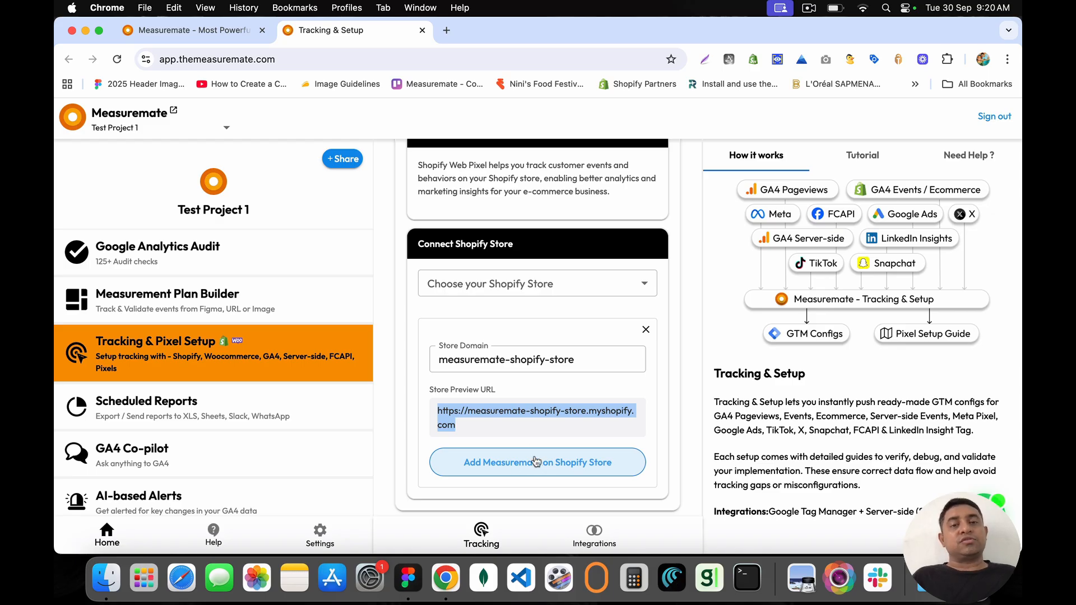
# Step: Select the measuremate-your-personal-ga4-expert store, discard the new-store form, and save
pyautogui.click(540, 292)
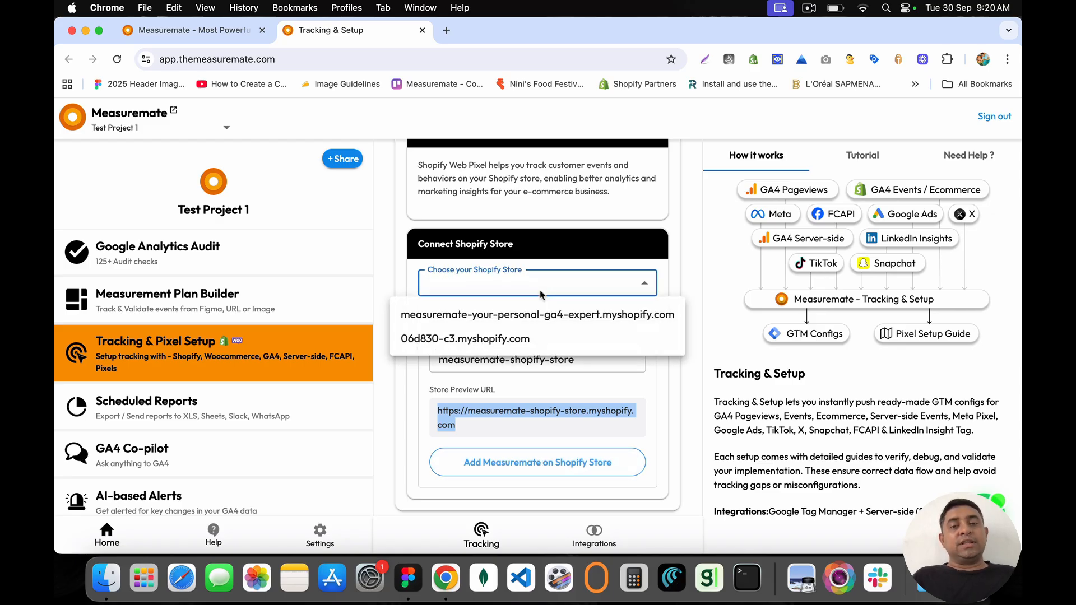
pyautogui.click(503, 315)
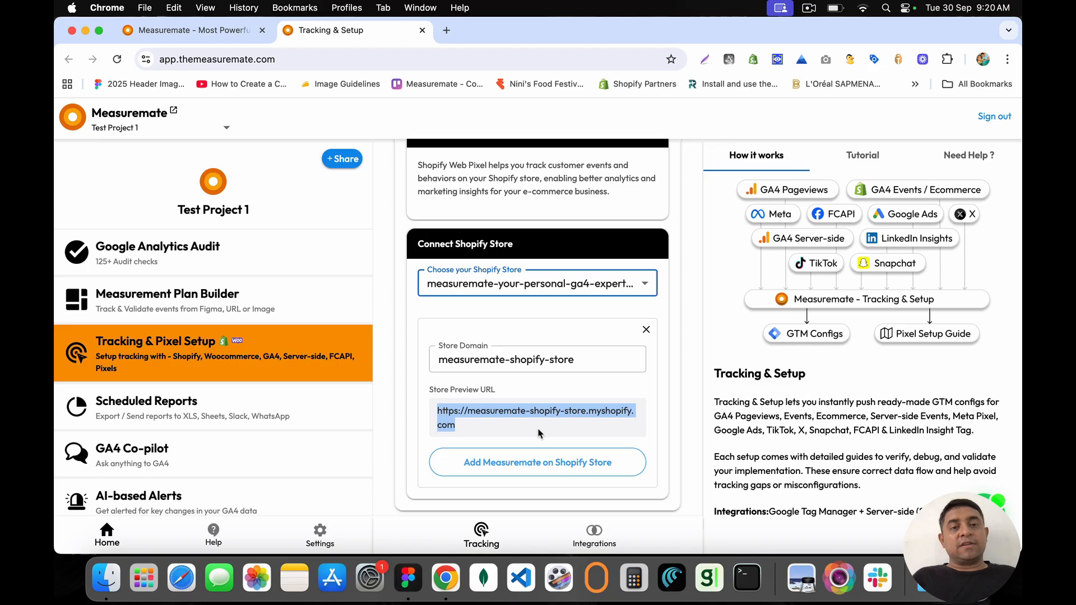
pyautogui.click(646, 330)
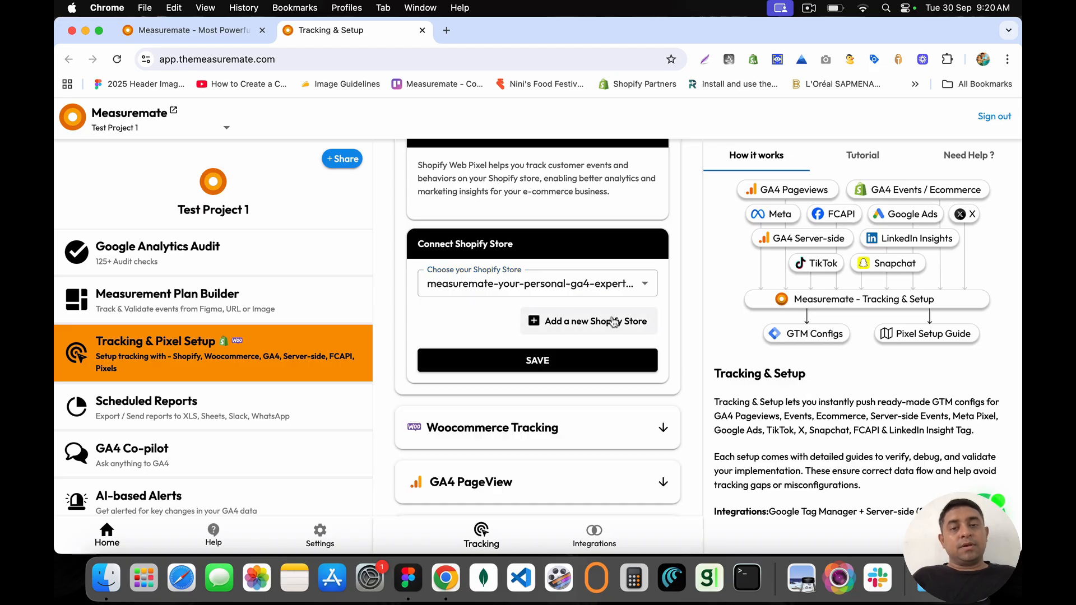
pyautogui.click(533, 361)
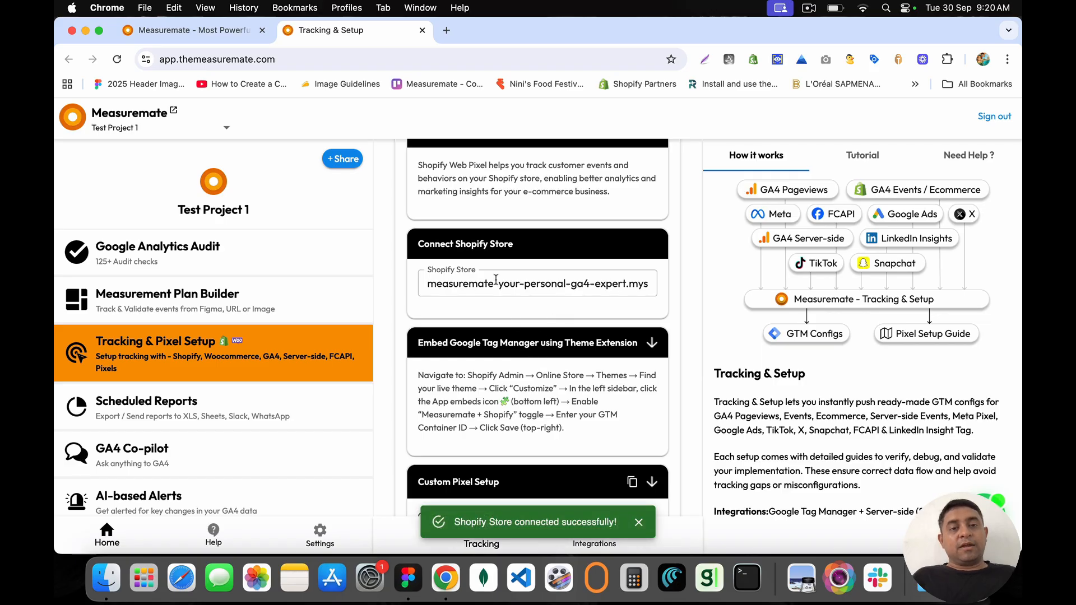
pyautogui.click(446, 31)
# Step: Load the Shopify admin via 'admin.sho' and glance back at Measuremate's Connect Shopify Store section
pyautogui.write('admin.sho')
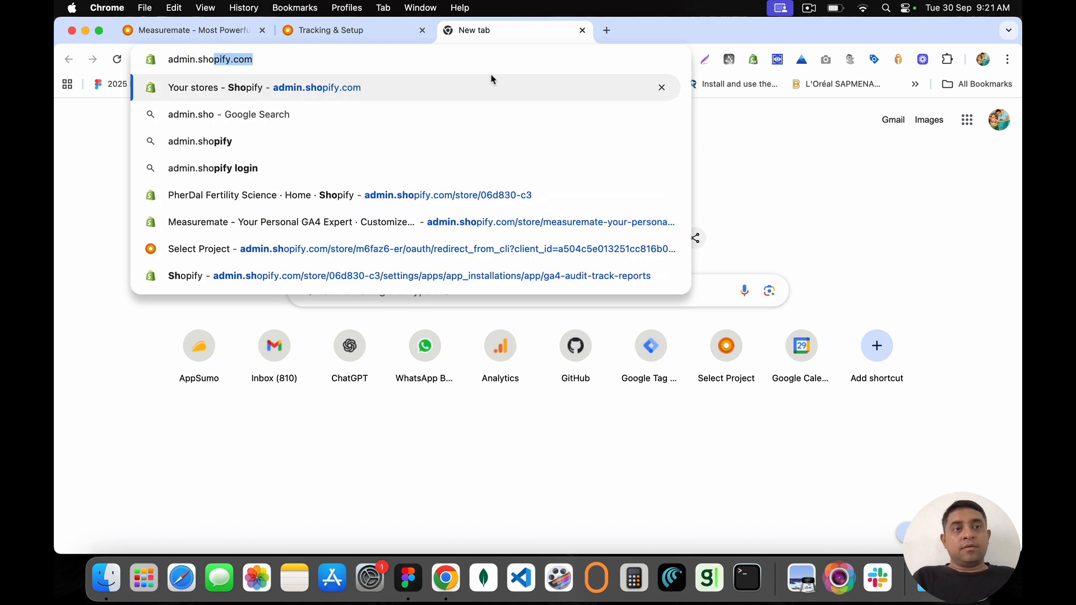
pyautogui.press('Return')
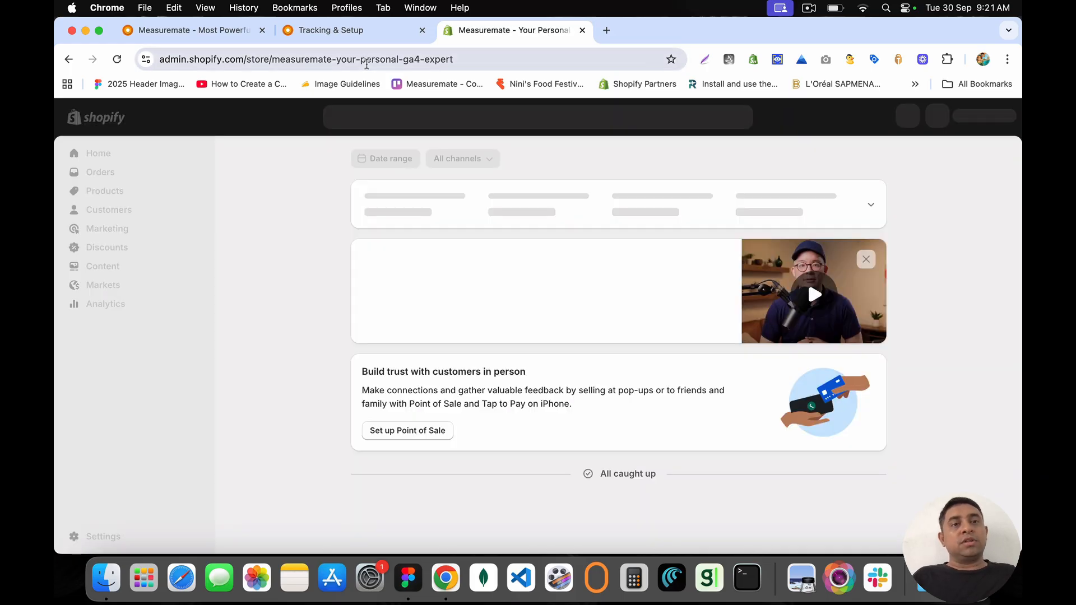
pyautogui.click(367, 65)
pyautogui.click(294, 290)
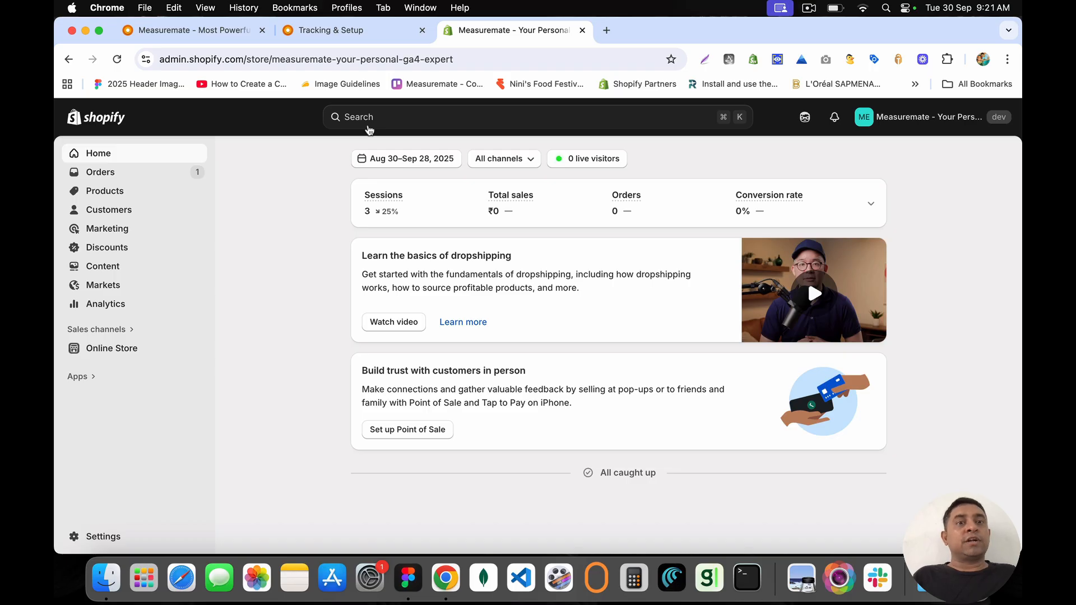
pyautogui.click(362, 114)
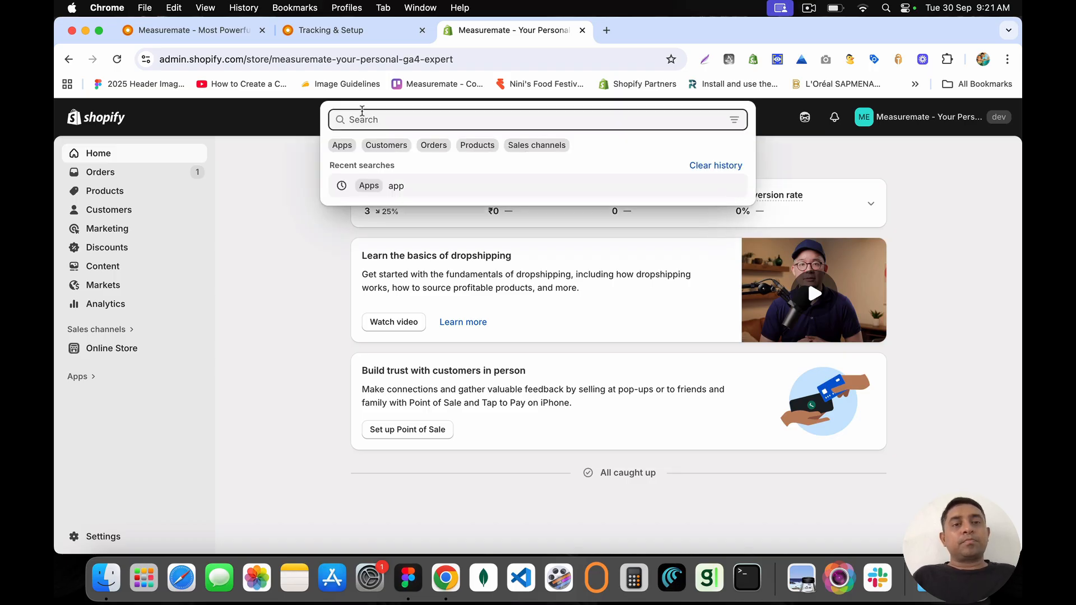
pyautogui.click(272, 159)
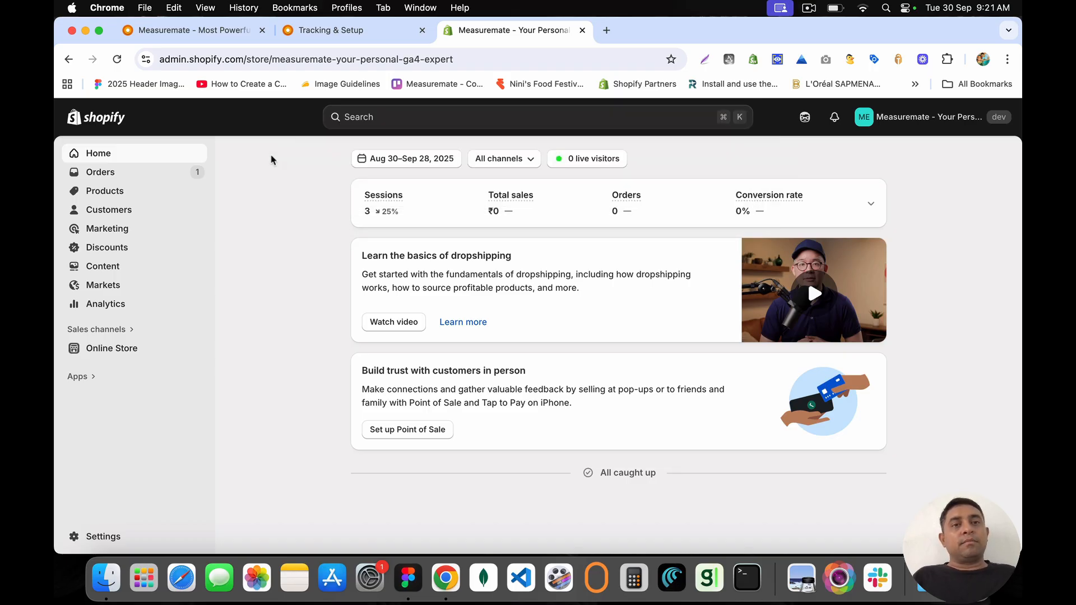
pyautogui.click(357, 34)
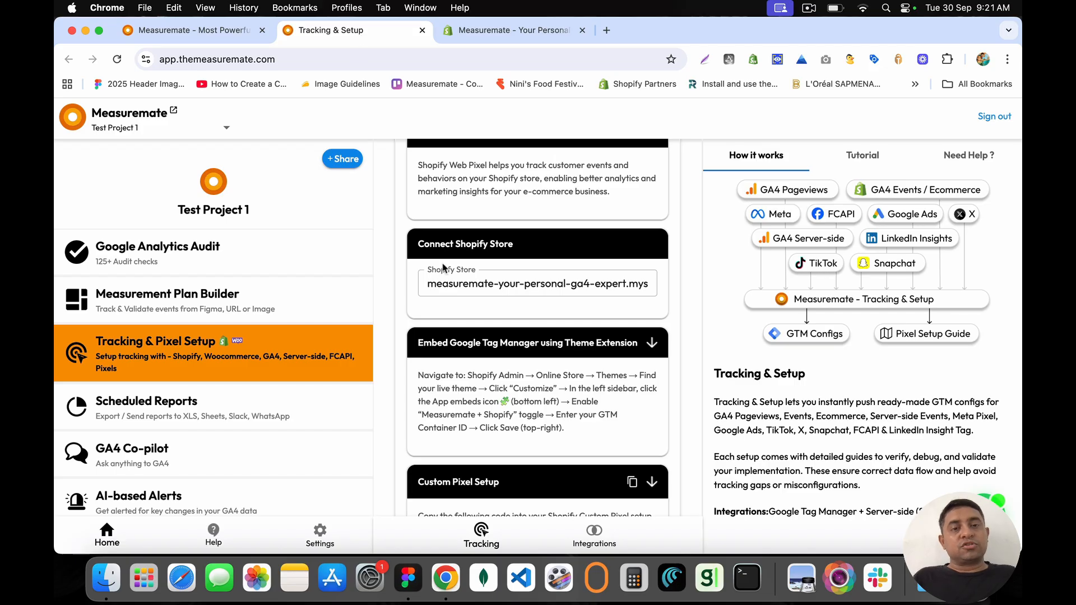
pyautogui.moveTo(425, 246); pyautogui.dragTo(527, 247)
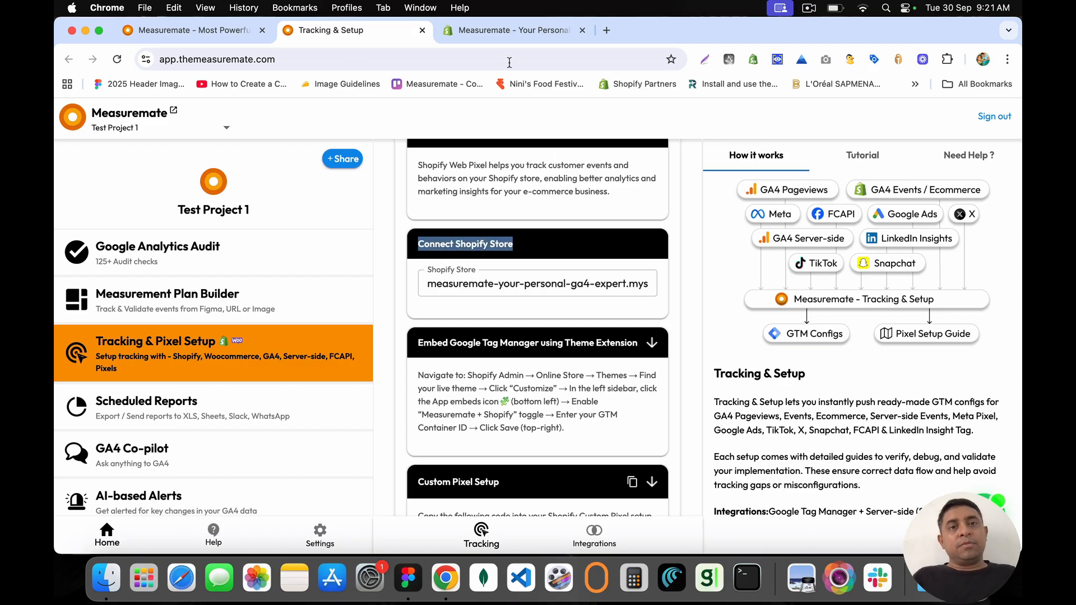
pyautogui.click(504, 35)
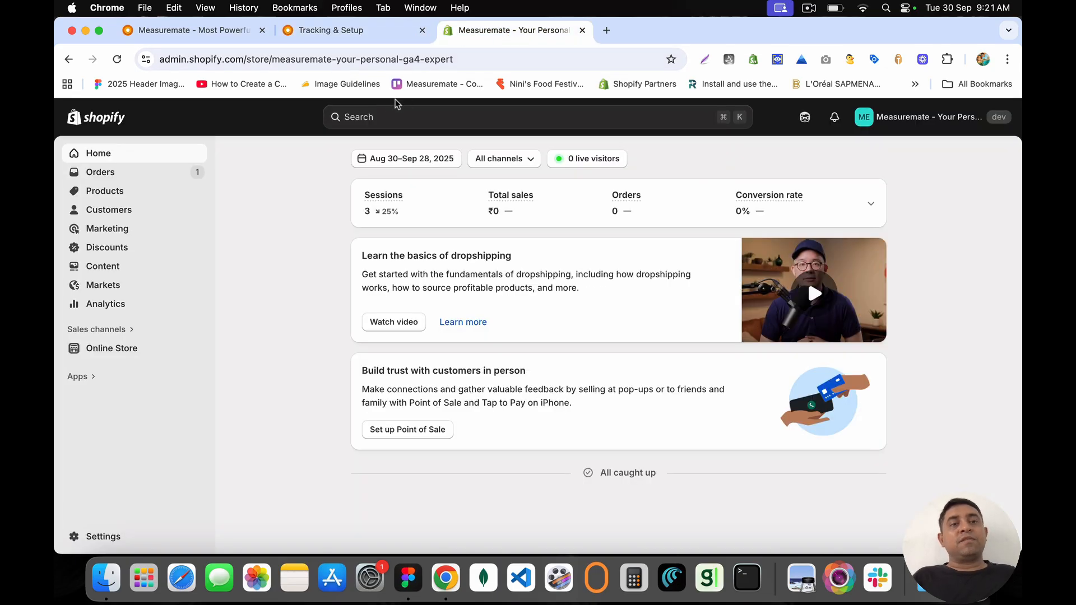
# Step: Uninstall GA4 Audit, Tracking & Reports from App and sales channel settings, then reopen the Apps search
pyautogui.click(370, 118)
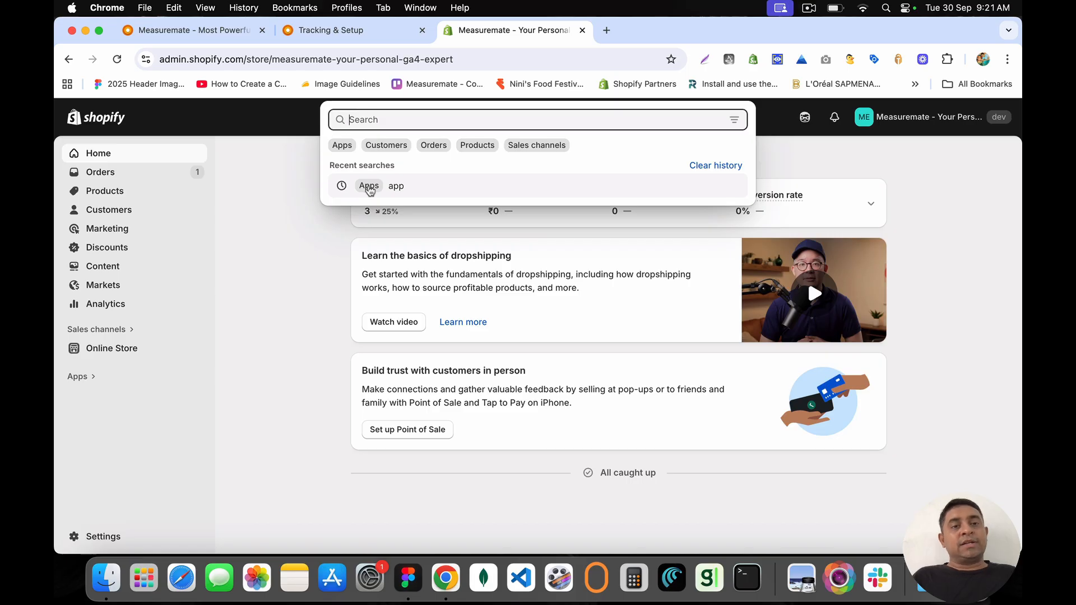
pyautogui.click(343, 147)
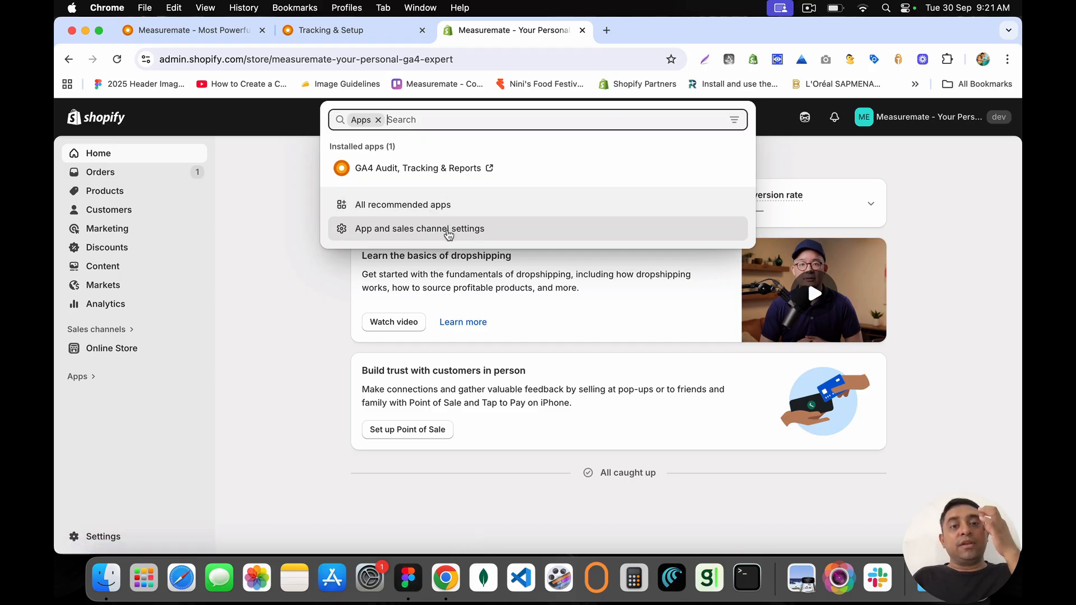
pyautogui.click(455, 233)
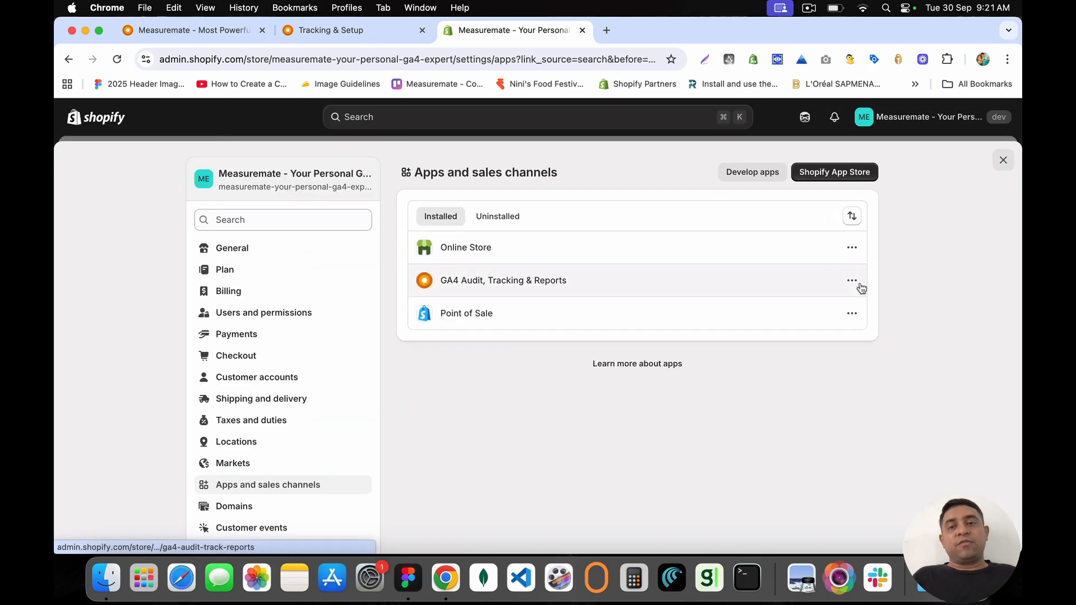
pyautogui.click(852, 281)
pyautogui.click(827, 377)
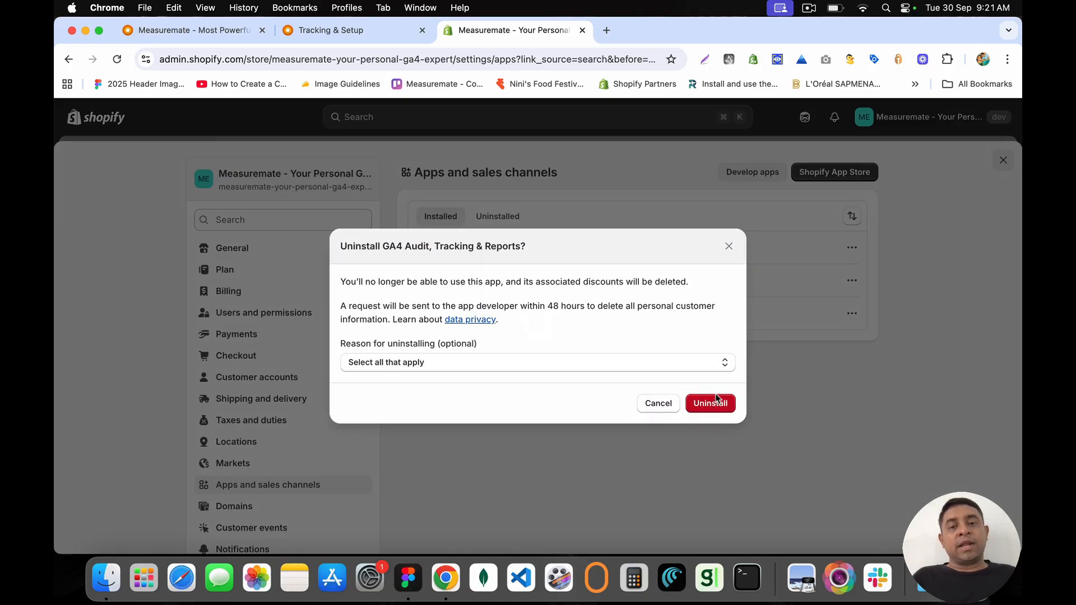
pyautogui.click(716, 403)
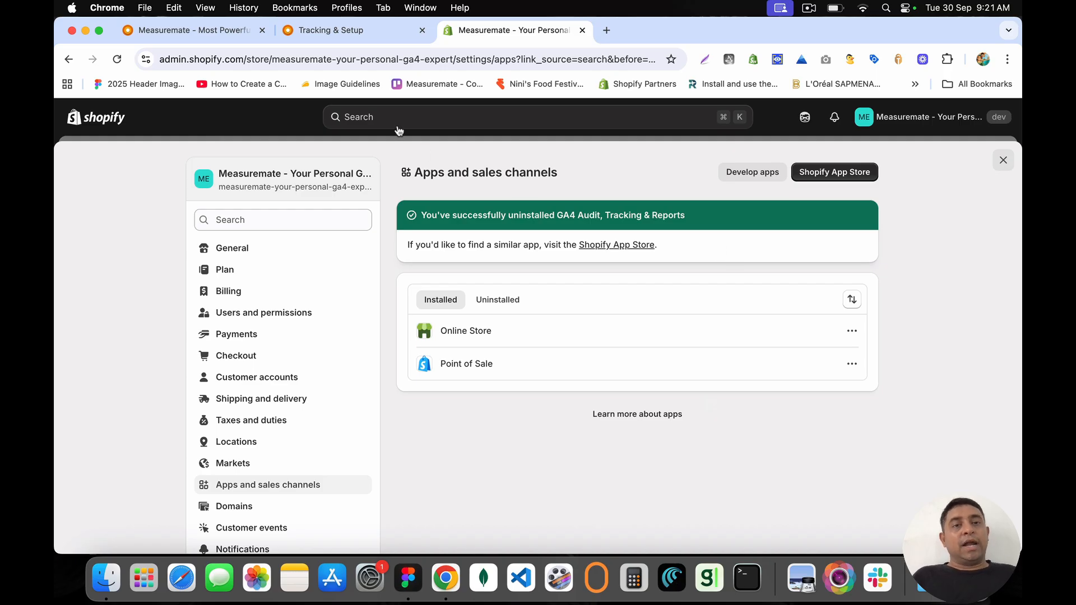
pyautogui.click(352, 116)
pyautogui.click(342, 145)
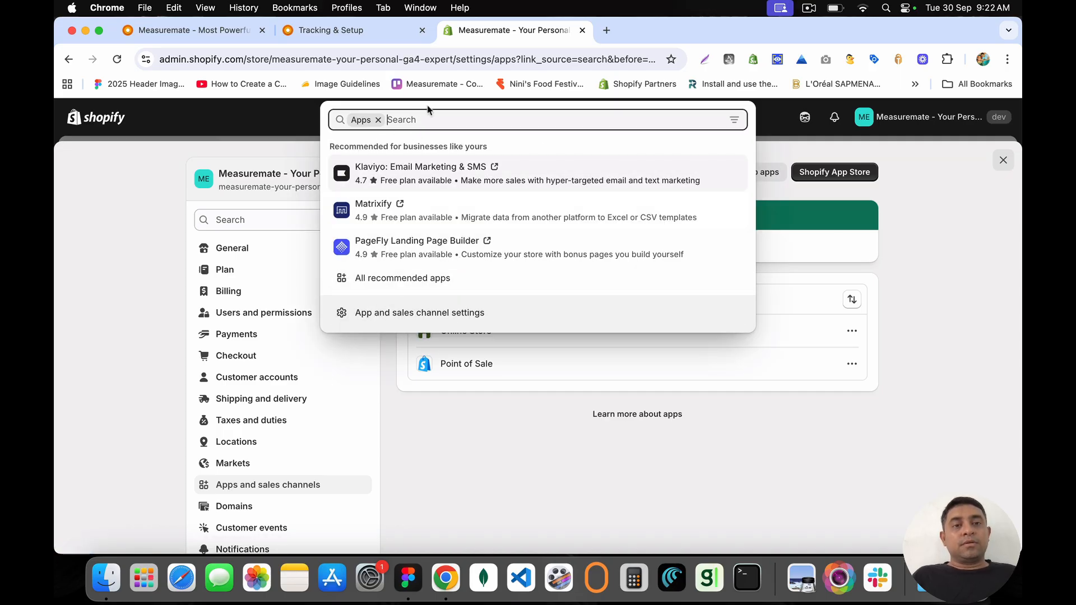
# Step: Open the Shopify App Store in a new tab and find the 'GA4 Audit' listing
pyautogui.write('ga4')
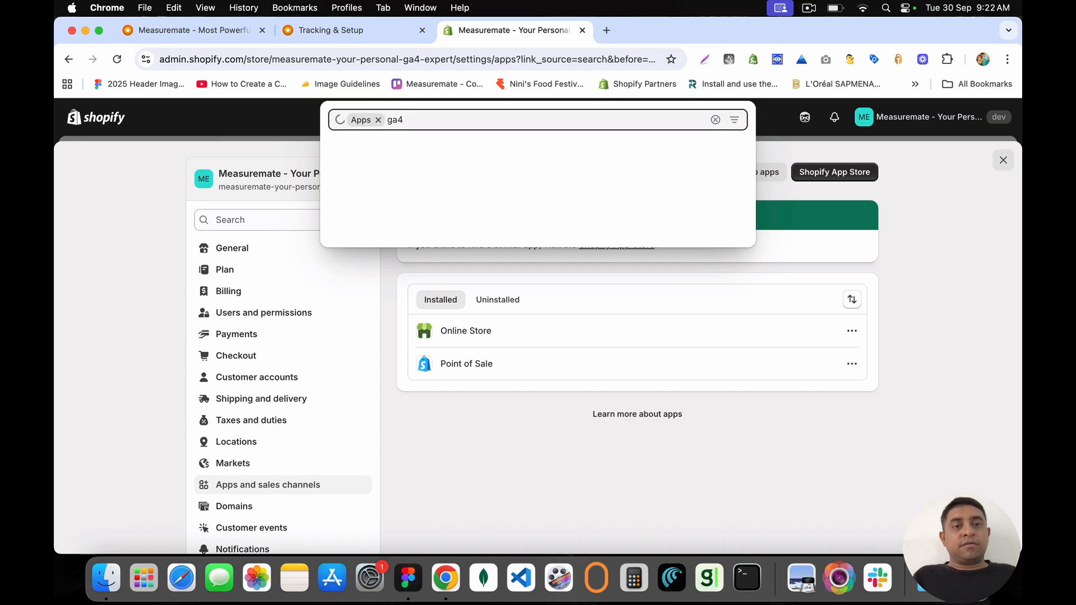
pyautogui.click(389, 59)
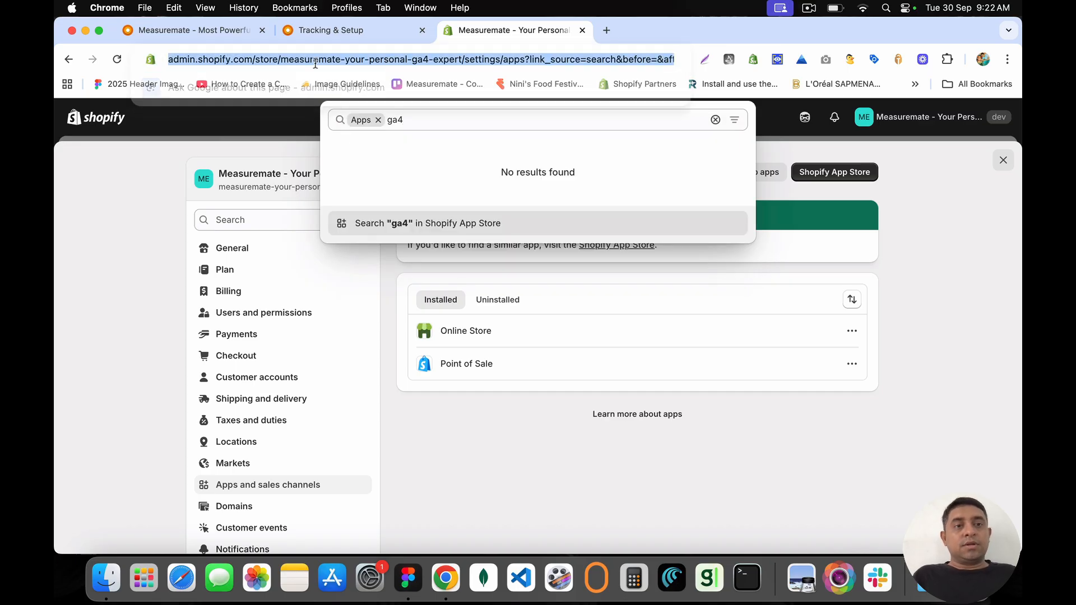
pyautogui.click(606, 30)
pyautogui.write('ap')
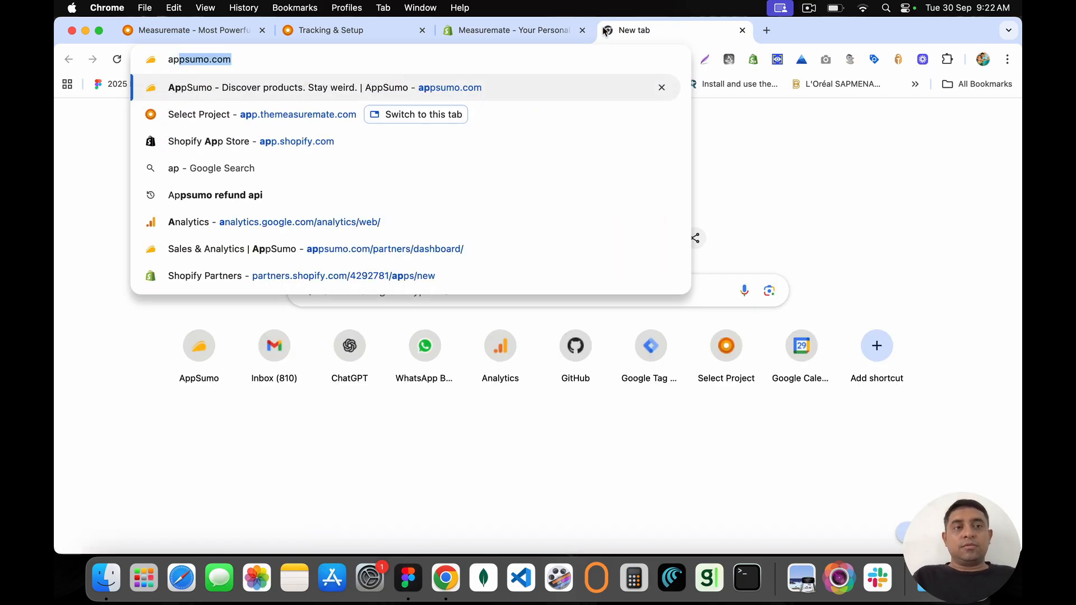
pyautogui.write('p.shop')
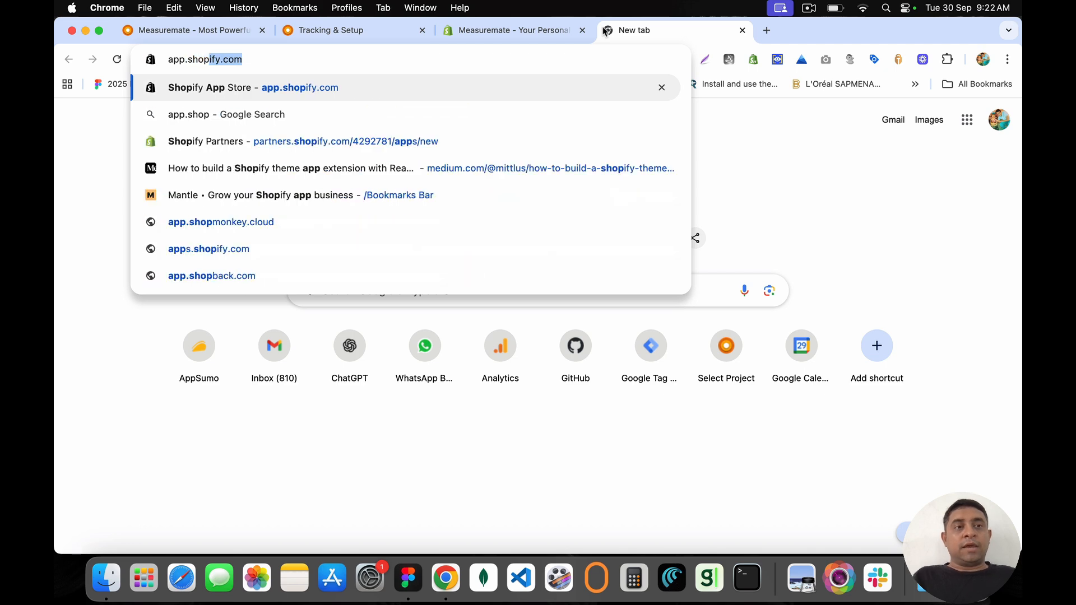
pyautogui.press('Return')
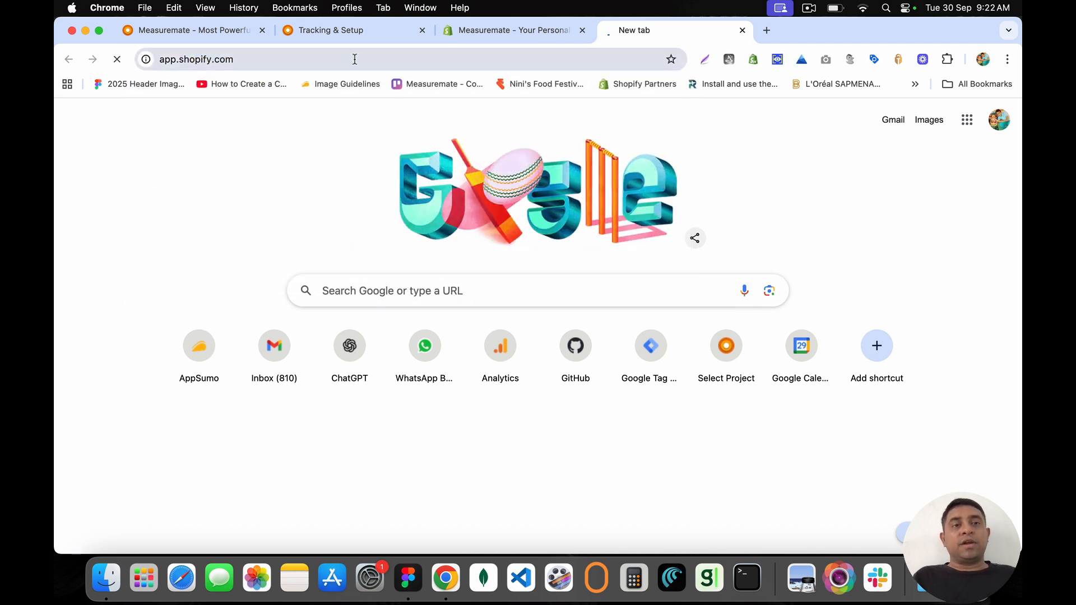
pyautogui.click(464, 121)
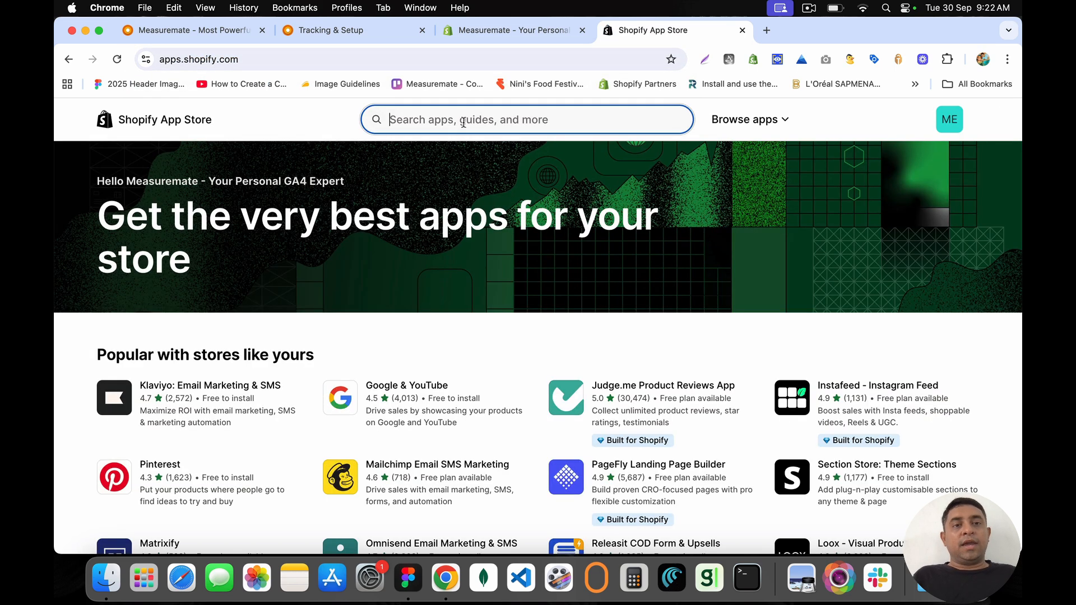
pyautogui.write('GA4 Au')
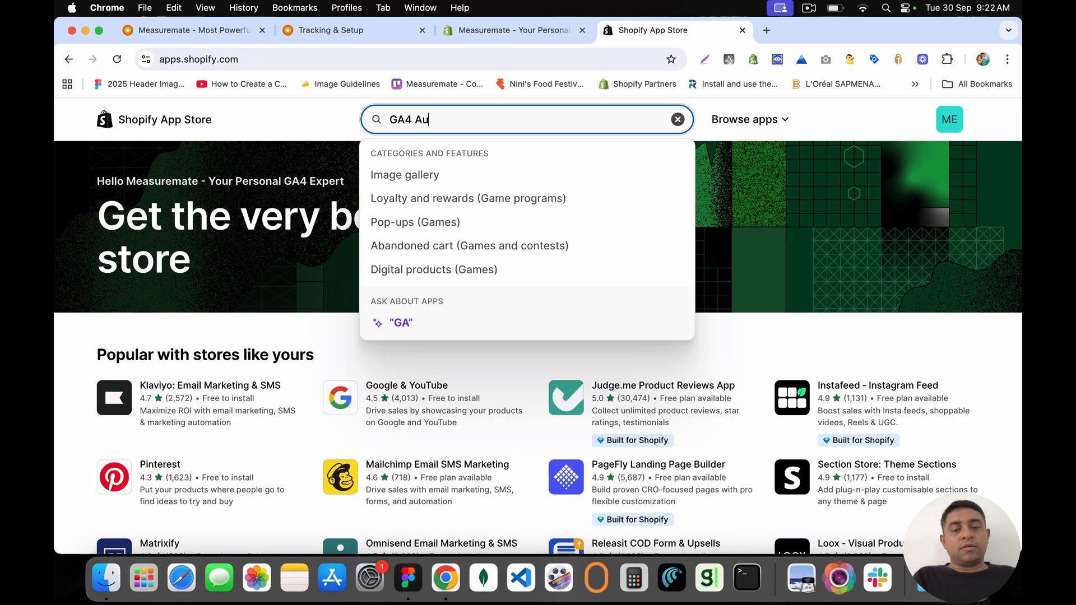
pyautogui.write('dit')
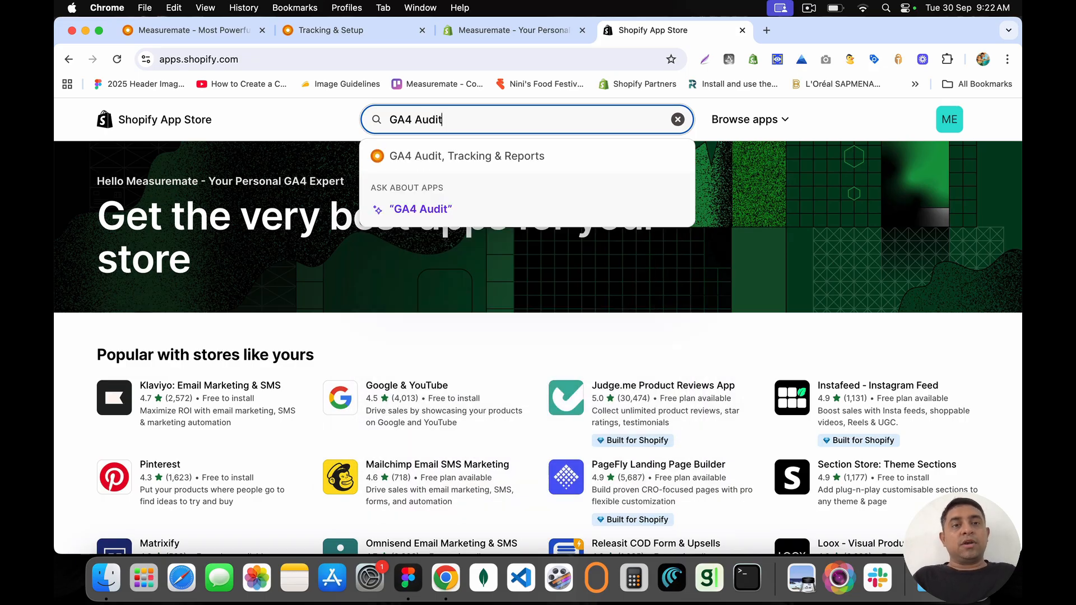
pyautogui.click(439, 156)
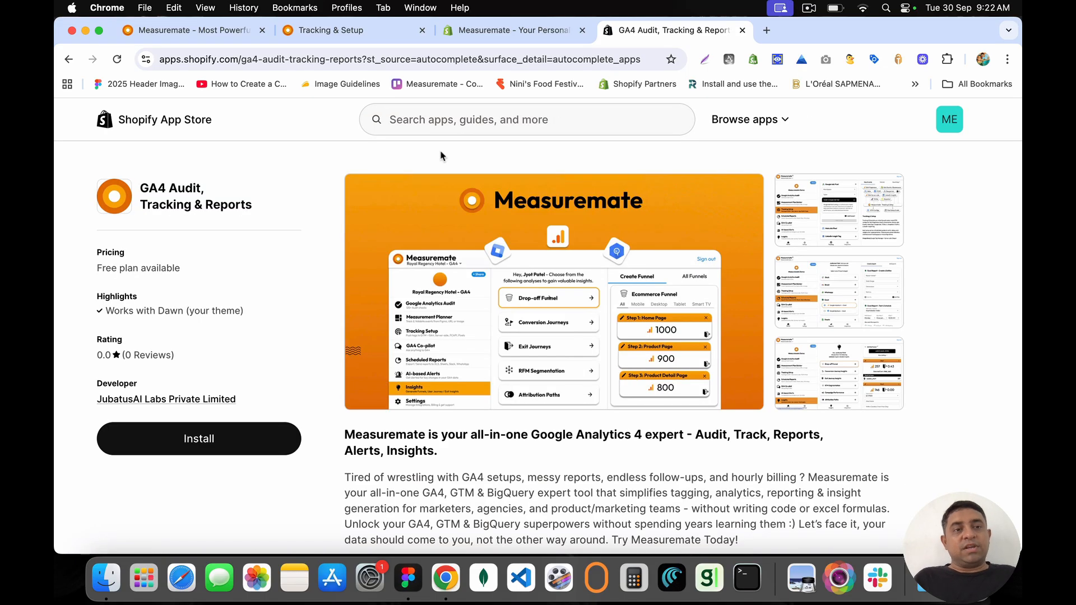
# Step: Install GA4 Audit, Tracking & Reports after reviewing its analytics and theme permissions
pyautogui.click(202, 448)
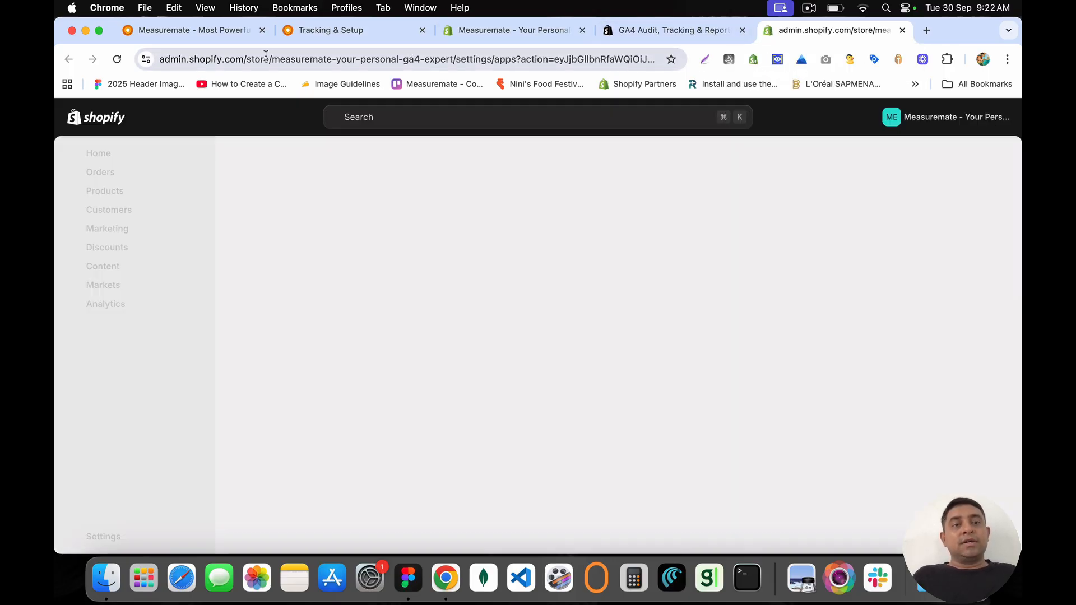
pyautogui.moveTo(272, 59); pyautogui.dragTo(454, 60)
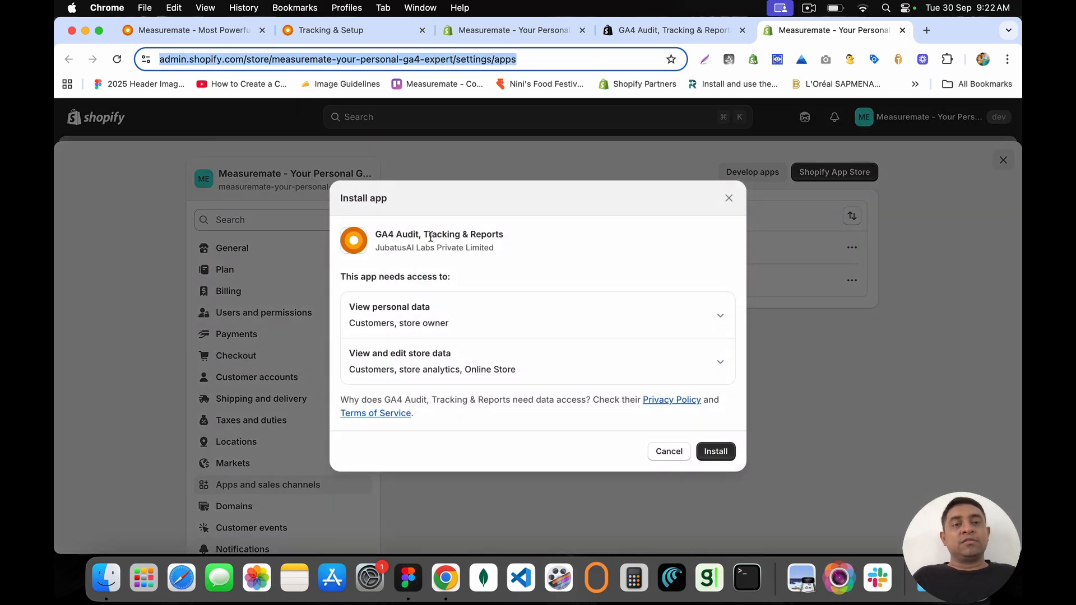
pyautogui.moveTo(382, 231); pyautogui.dragTo(549, 333)
pyautogui.click(548, 333)
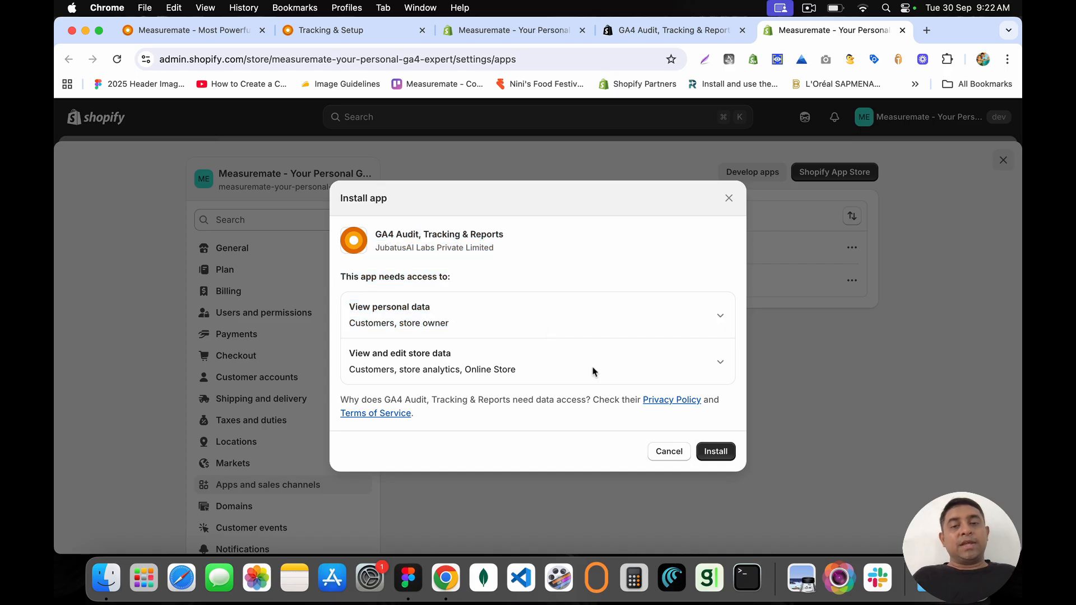
pyautogui.click(720, 361)
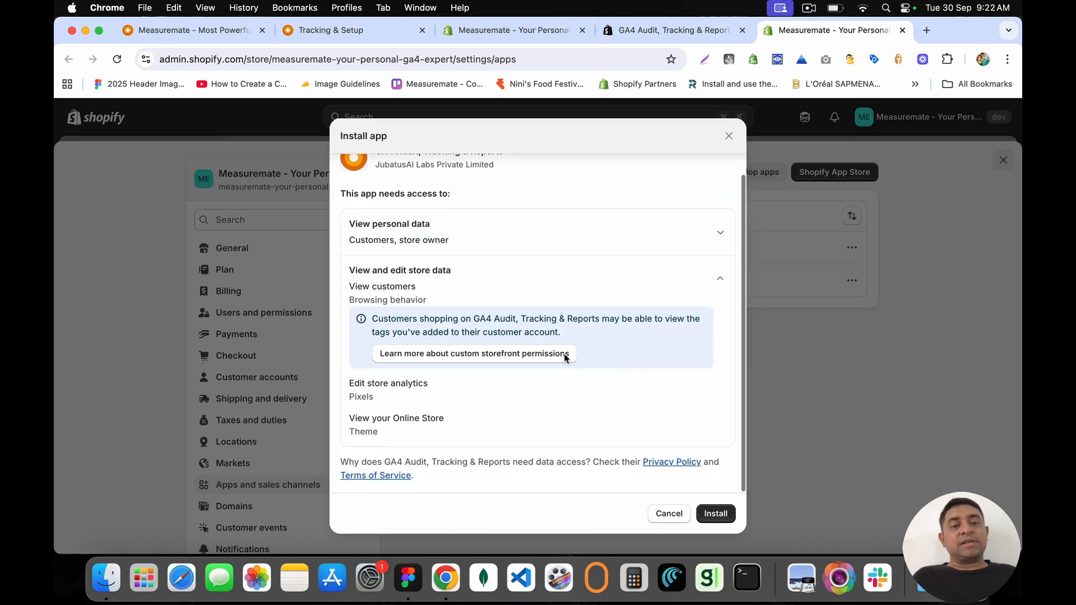
pyautogui.moveTo(417, 384); pyautogui.dragTo(479, 429)
pyautogui.click(479, 429)
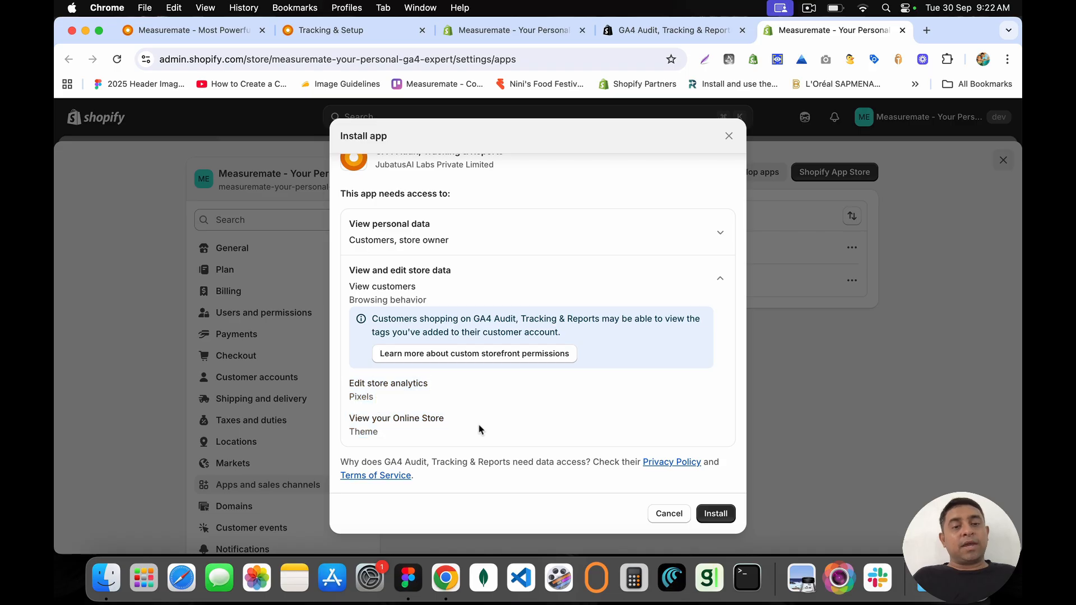
pyautogui.moveTo(350, 415); pyautogui.dragTo(405, 437)
pyautogui.click(406, 437)
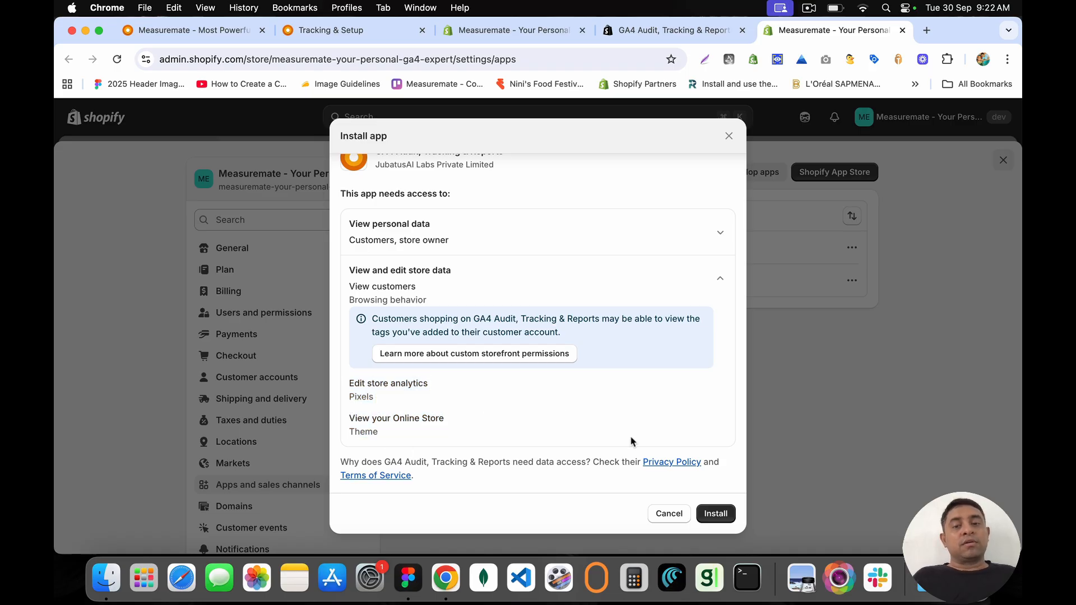
pyautogui.click(713, 514)
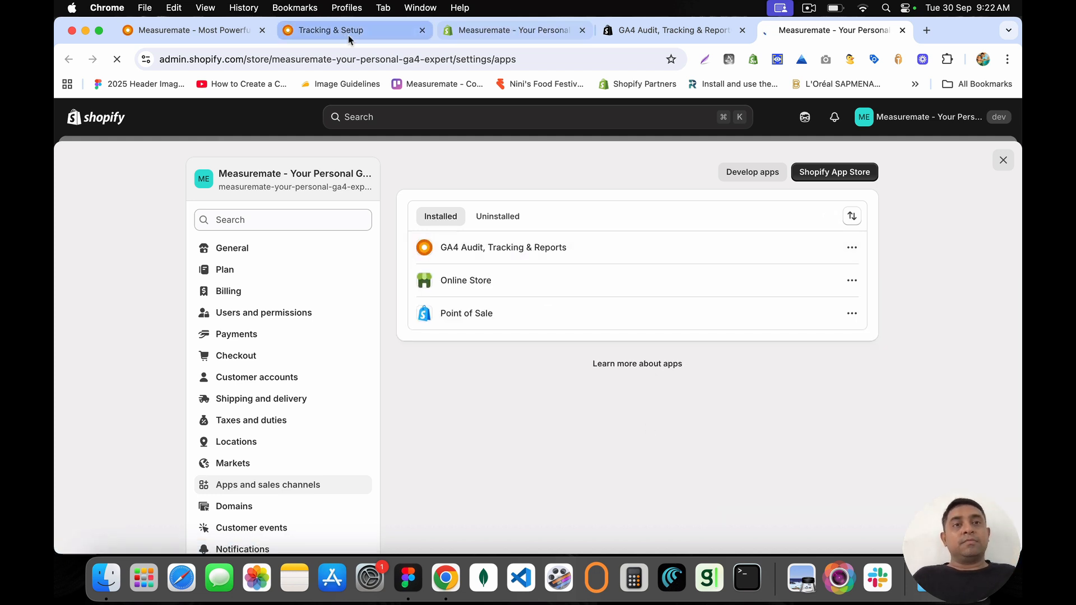
# Step: Expand 'Embed Google Tag Manager using Theme Extension' and view its Example Screenshot before returning
pyautogui.click(348, 35)
pyautogui.click(535, 243)
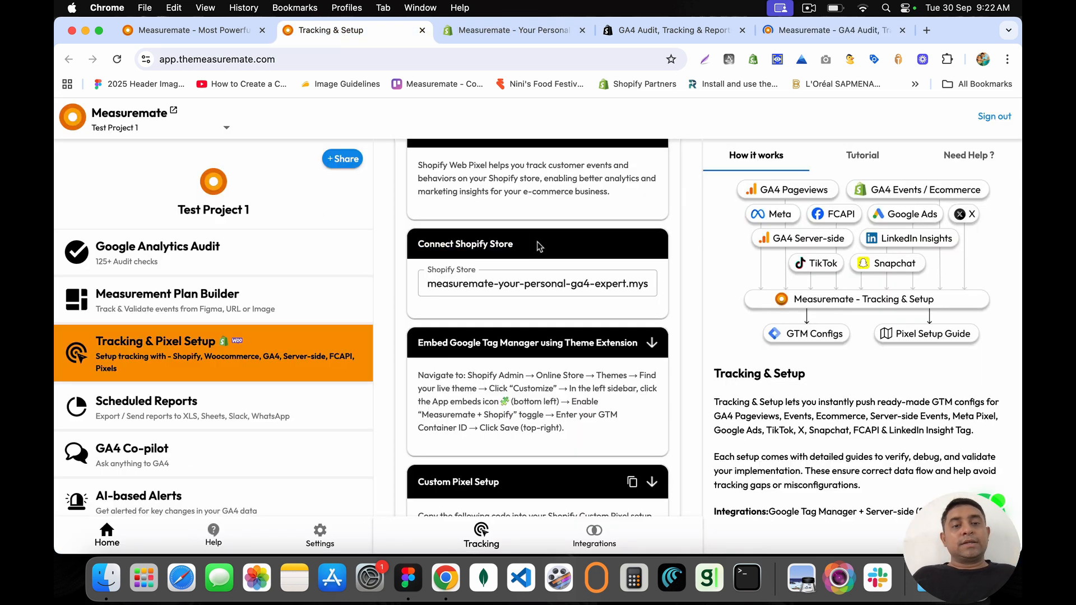
pyautogui.scroll(-3, 535, 243)
pyautogui.click(467, 210)
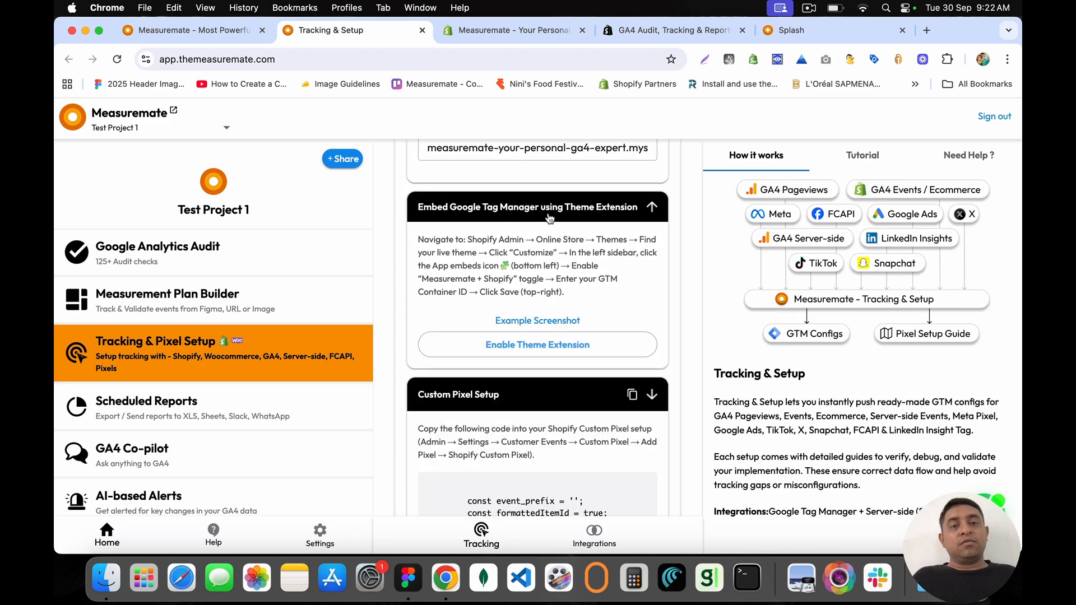
pyautogui.moveTo(419, 236); pyautogui.dragTo(611, 303)
pyautogui.click(611, 303)
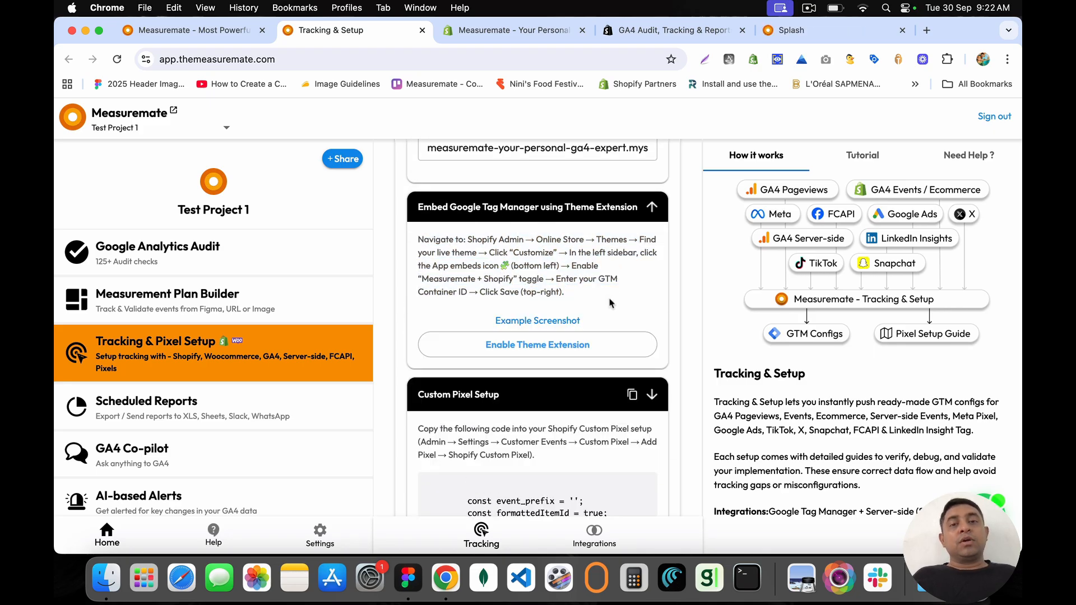
pyautogui.click(548, 321)
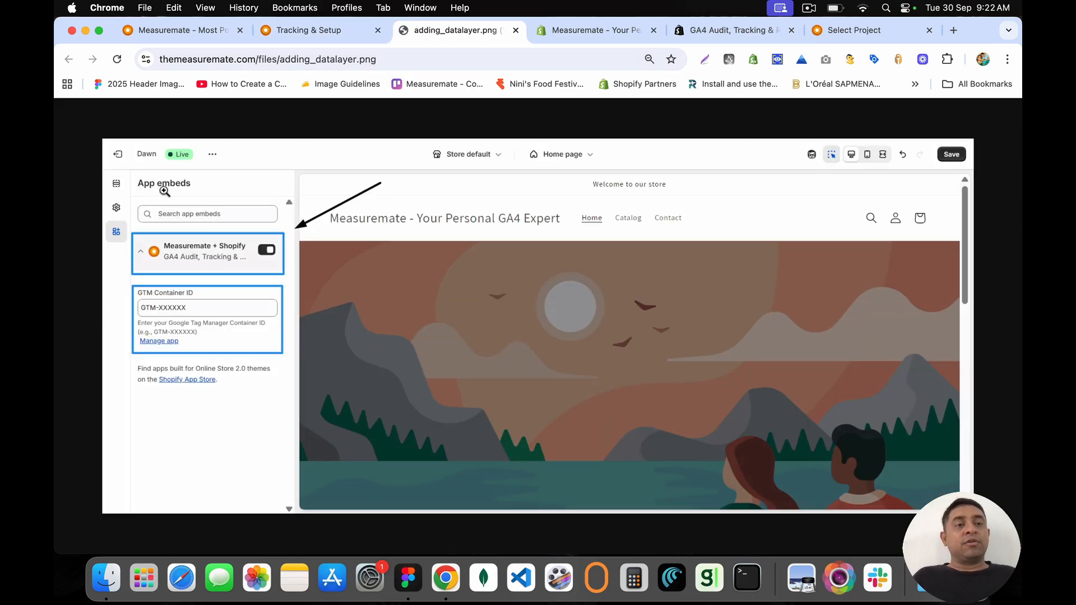
pyautogui.click(317, 38)
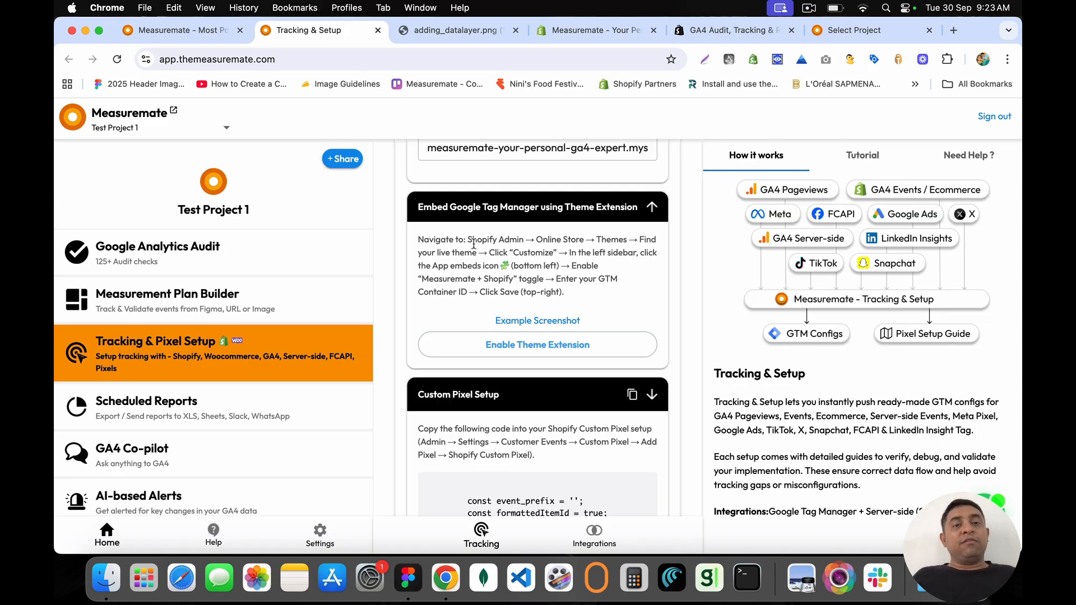
# Step: Return to the Shopify admin apps settings, where GA4 Audit, Tracking & Reports is listed again
pyautogui.click(552, 350)
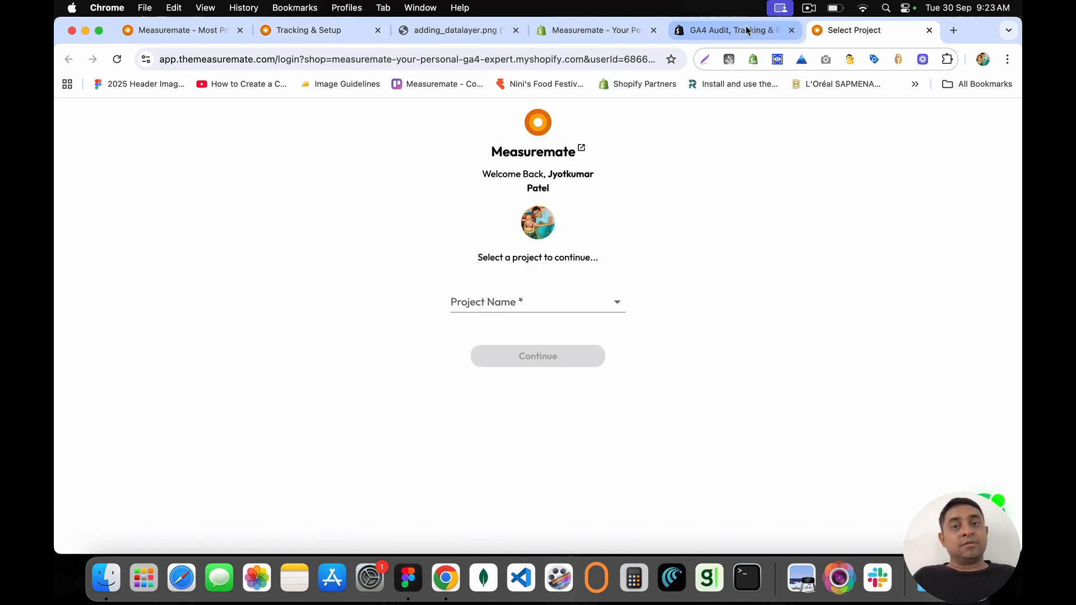
pyautogui.click(747, 30)
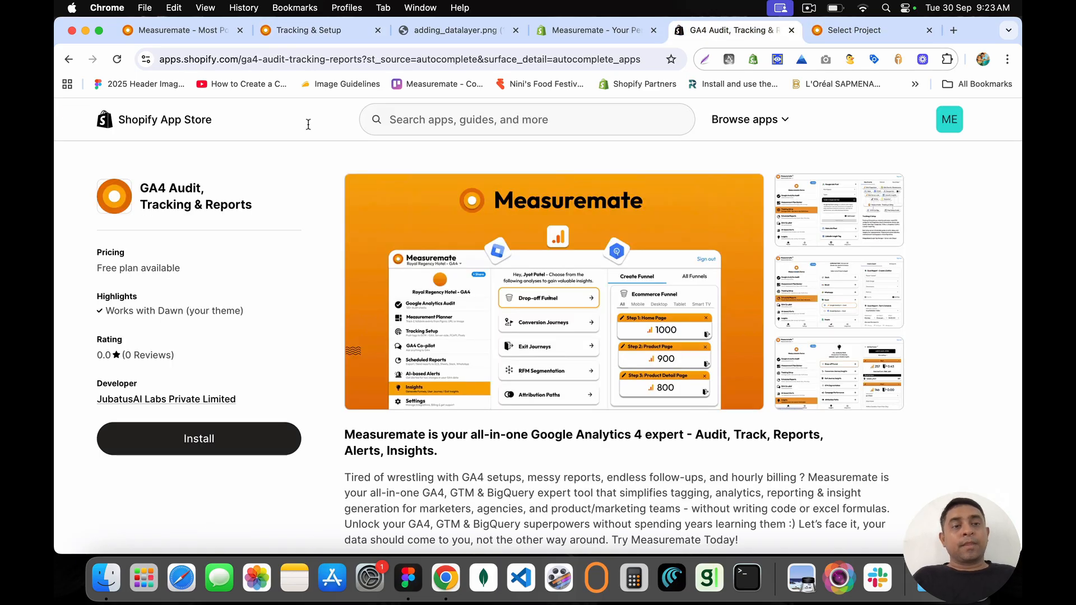
pyautogui.click(928, 29)
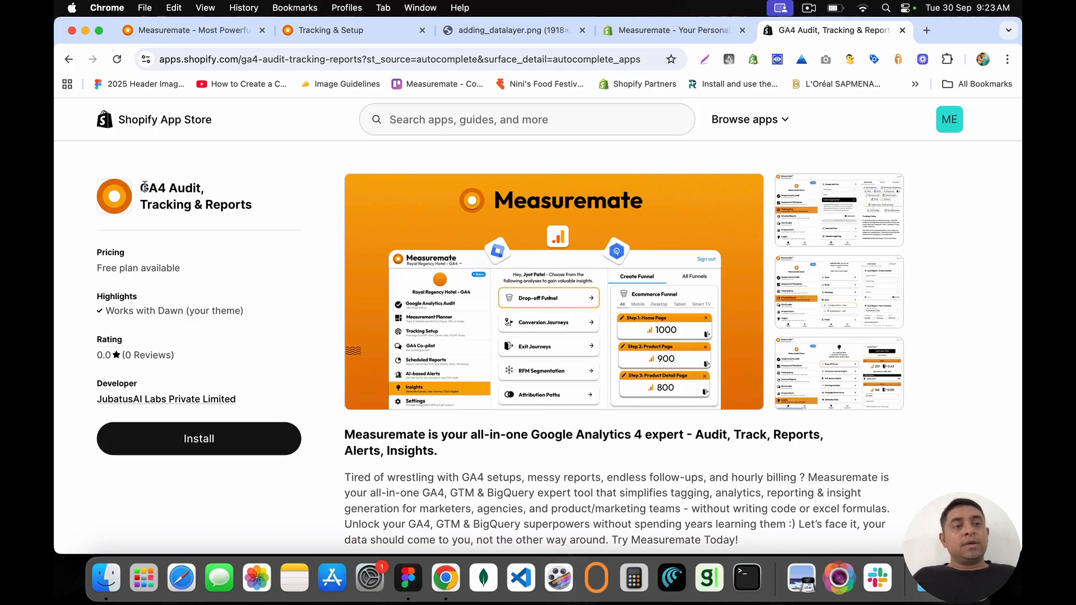
pyautogui.moveTo(144, 187); pyautogui.dragTo(267, 213)
pyautogui.click(267, 213)
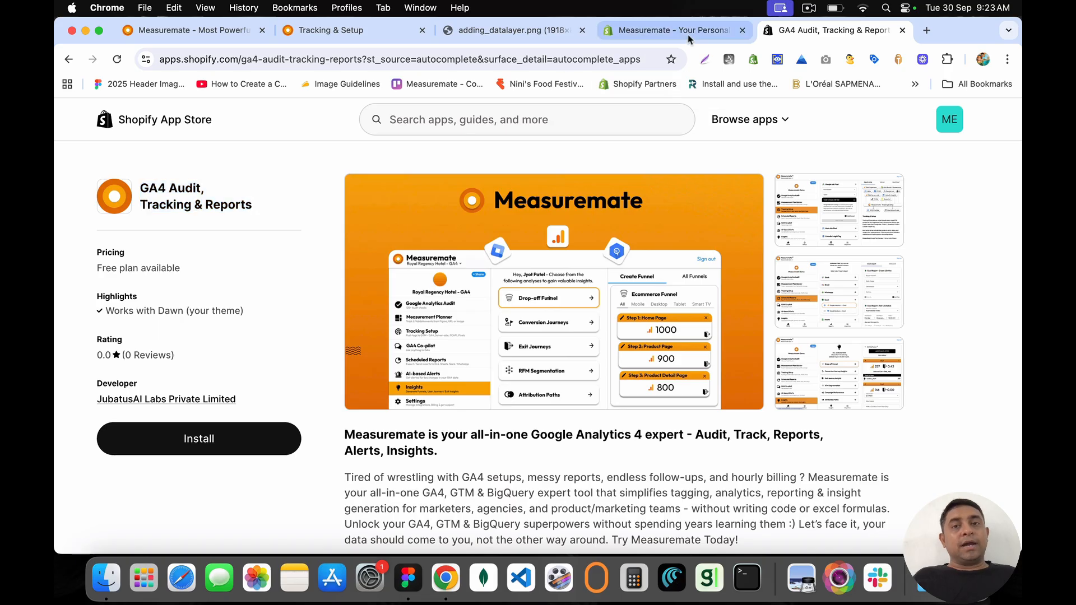
pyautogui.click(649, 35)
# Step: Dismiss the open popups, return to admin Home, and go to Online Store themes with Dawn current
pyautogui.click(153, 352)
pyautogui.scroll(-4, 170, 413)
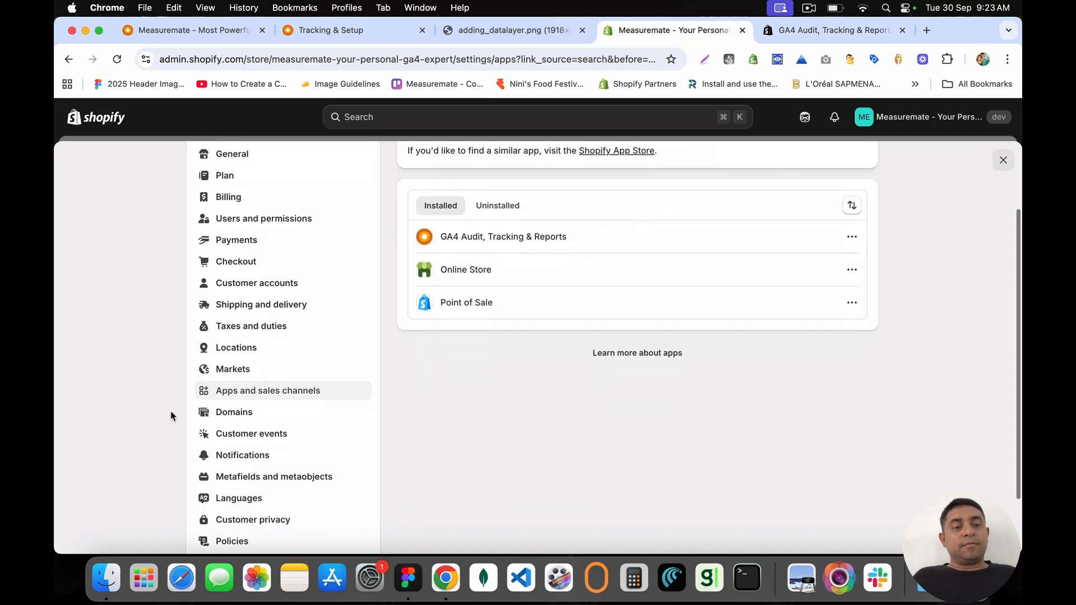
pyautogui.scroll(4, 210, 309)
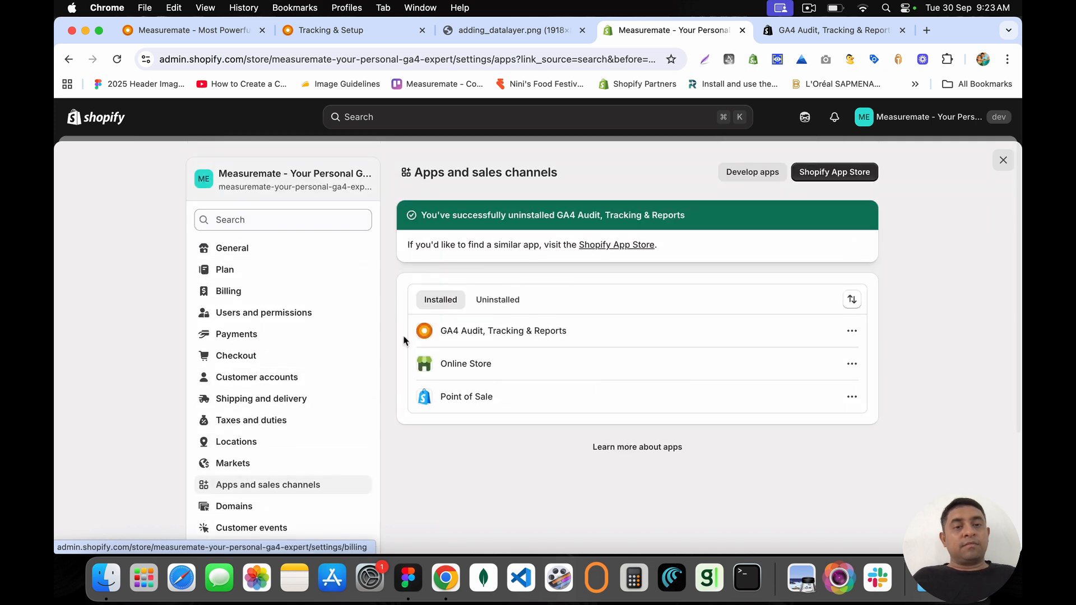
pyautogui.click(200, 168)
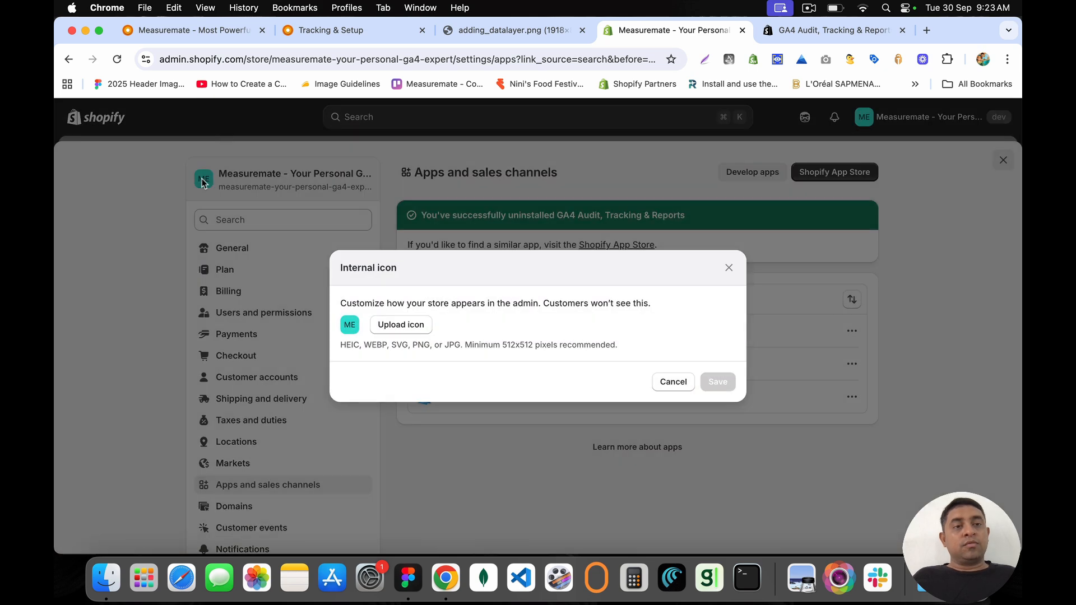
pyautogui.click(96, 137)
pyautogui.click(96, 128)
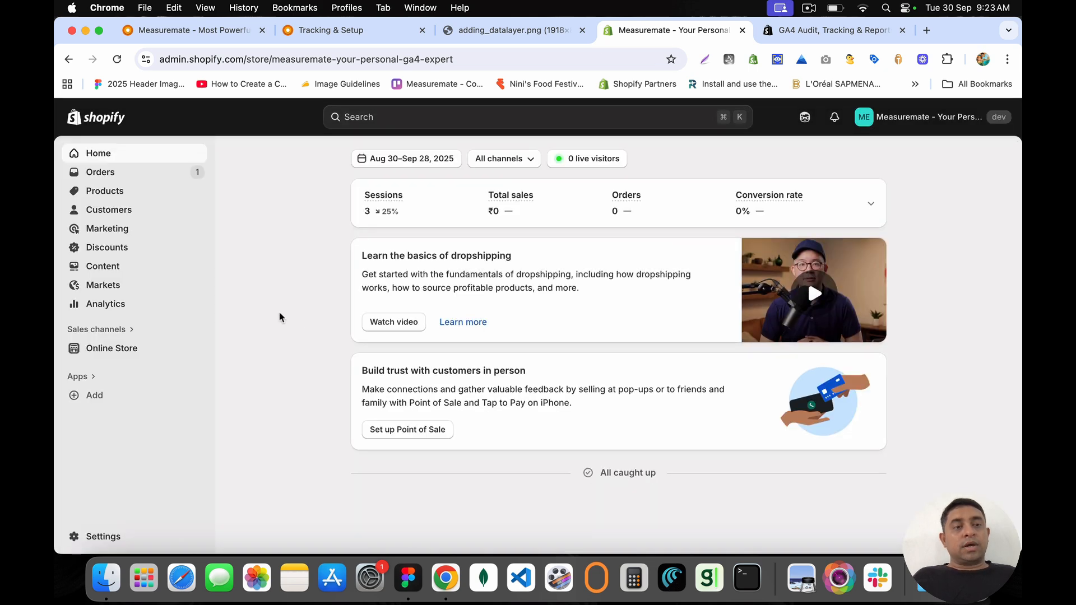
pyautogui.click(121, 349)
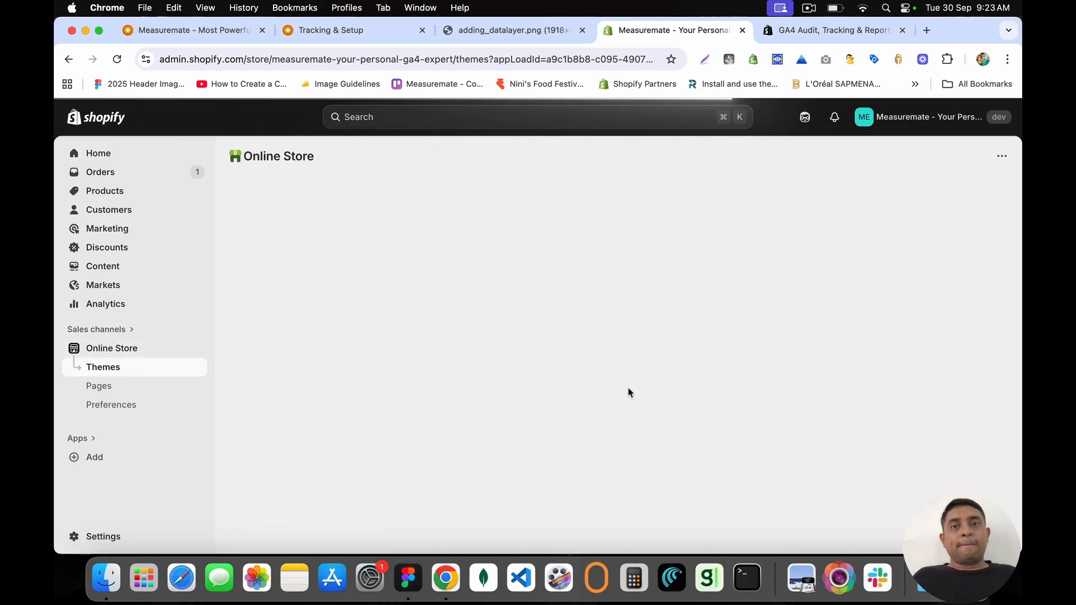
pyautogui.scroll(-6, 628, 392)
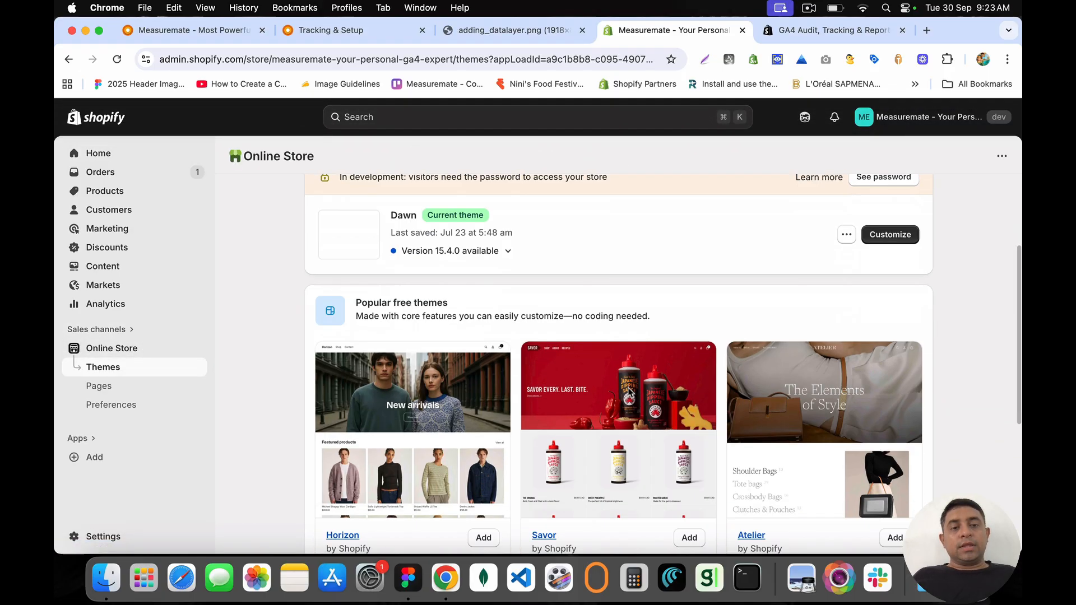
pyautogui.scroll(2, 643, 373)
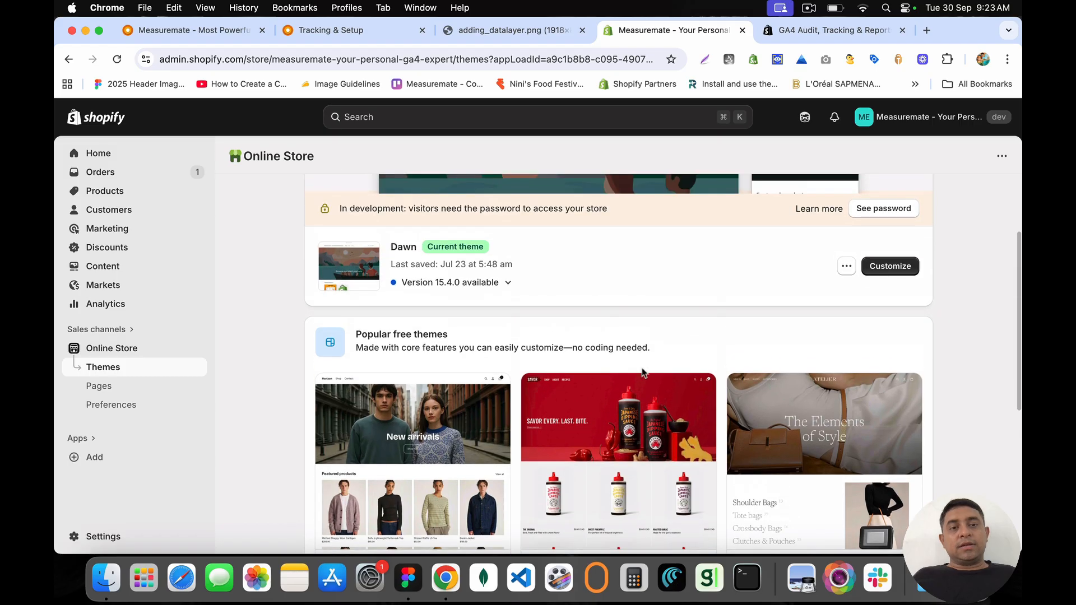
# Step: Customize Dawn and expand the Measuremate + Shopify app embed, highlighting its GTM container ID
pyautogui.click(888, 267)
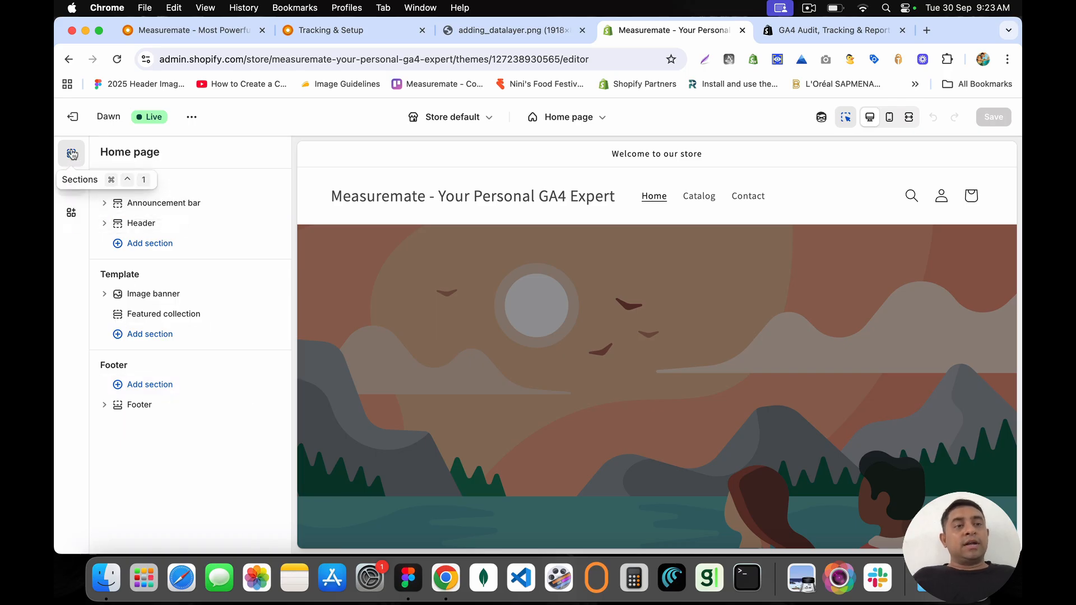
pyautogui.click(72, 220)
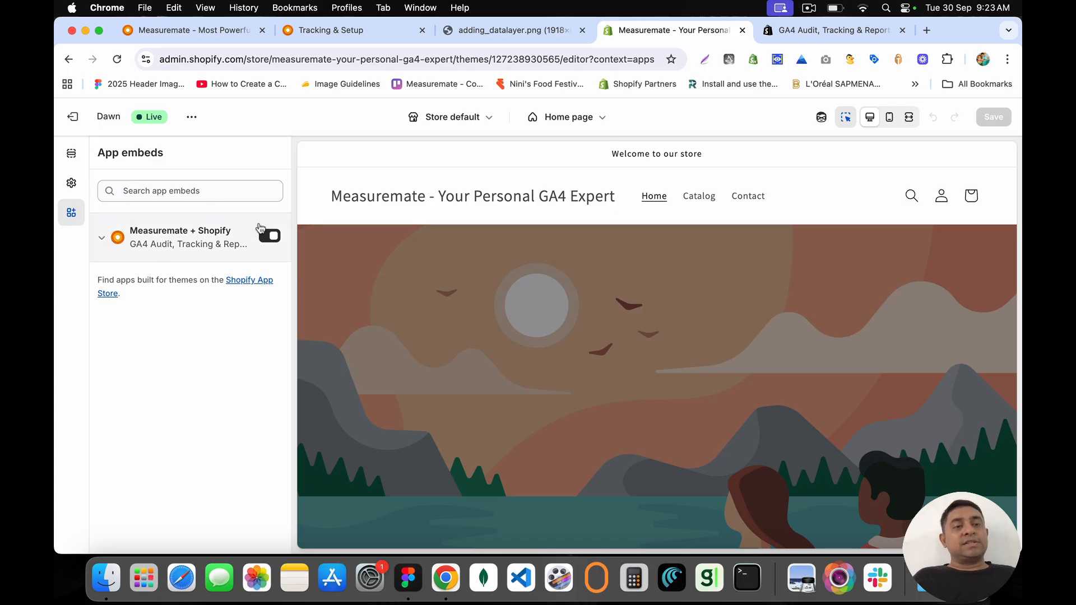
pyautogui.click(102, 241)
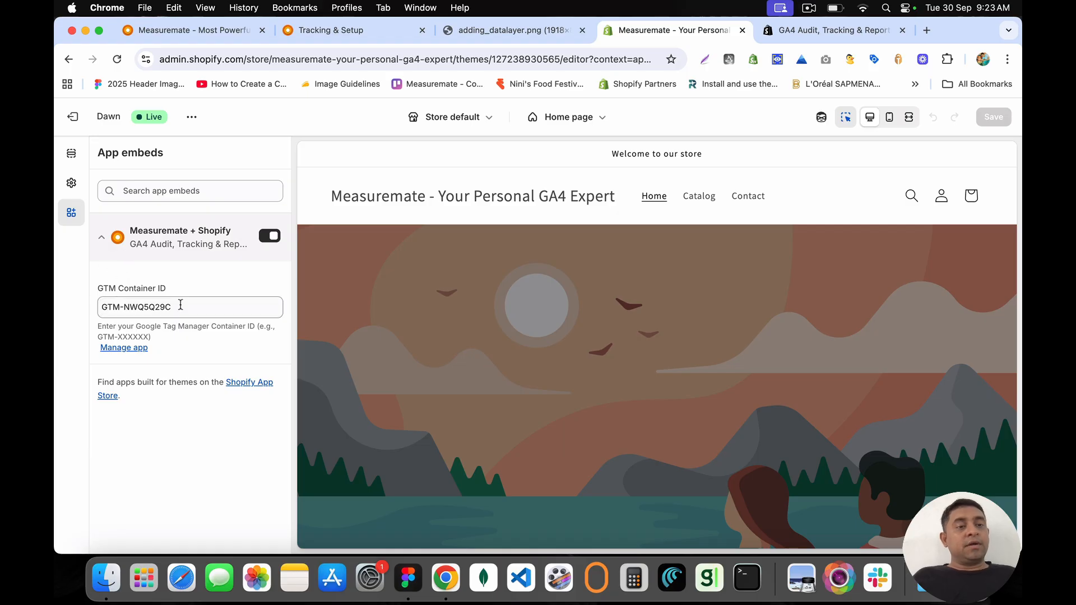
pyautogui.moveTo(181, 304); pyautogui.dragTo(94, 308)
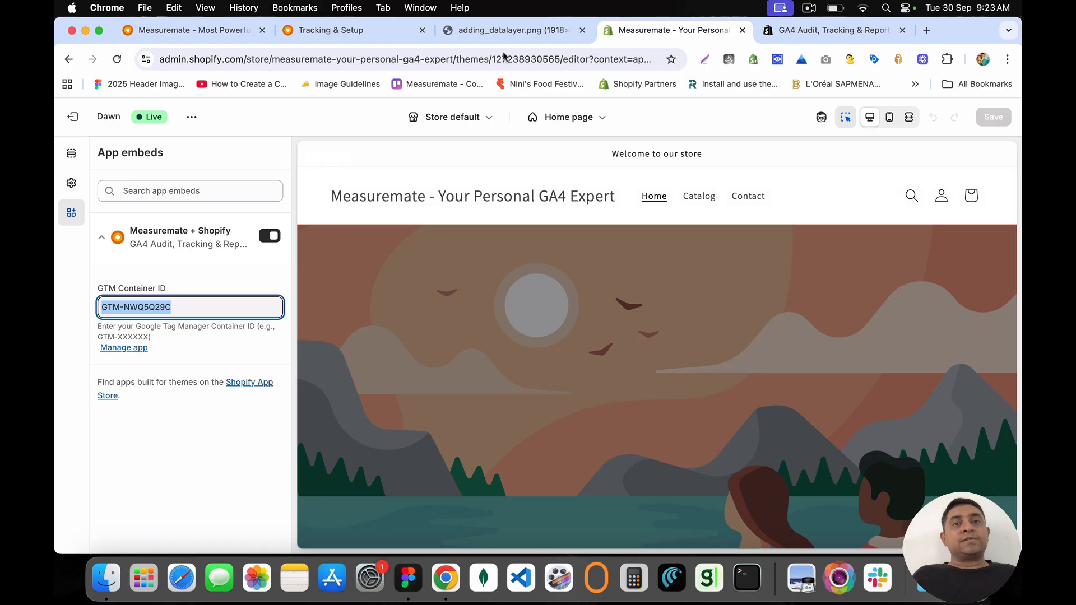
# Step: View and close the reference screenshot tab, then close the GA4 Audit app listing tab
pyautogui.click(504, 33)
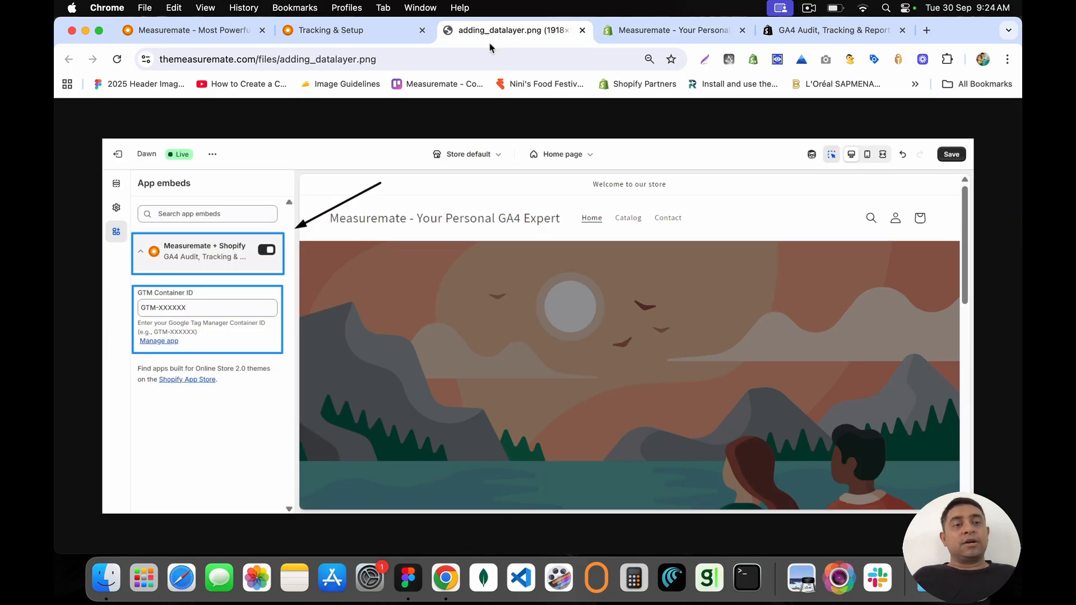
pyautogui.click(582, 31)
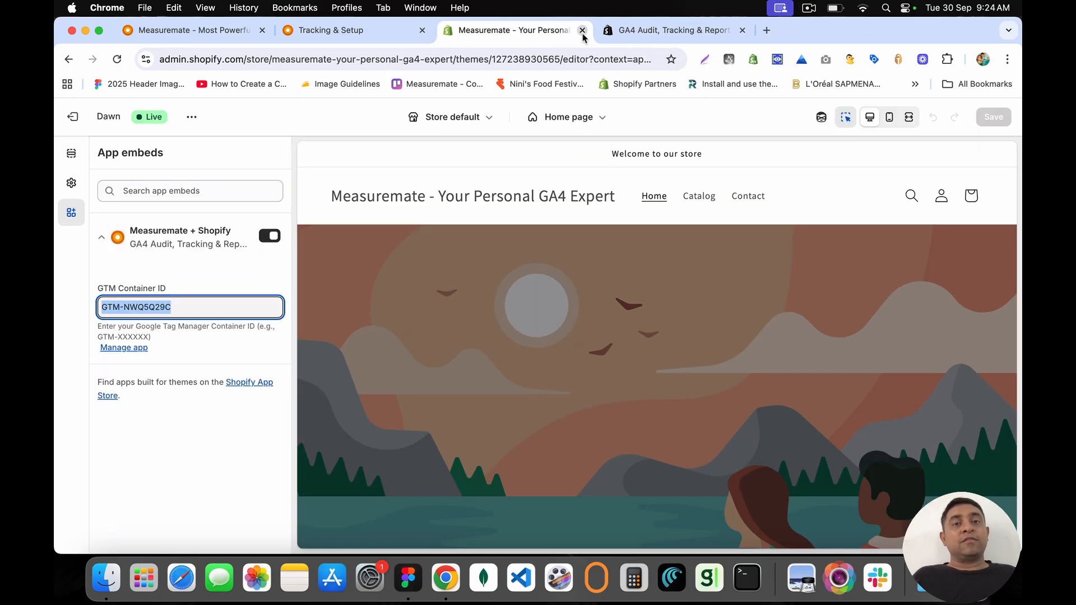
pyautogui.click(641, 31)
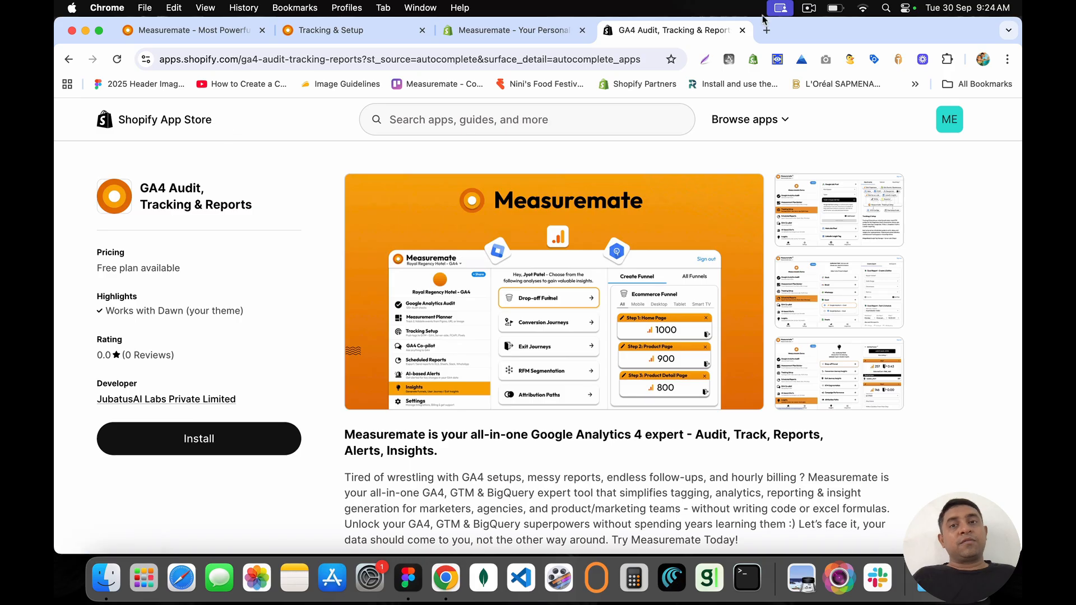
pyautogui.click(742, 30)
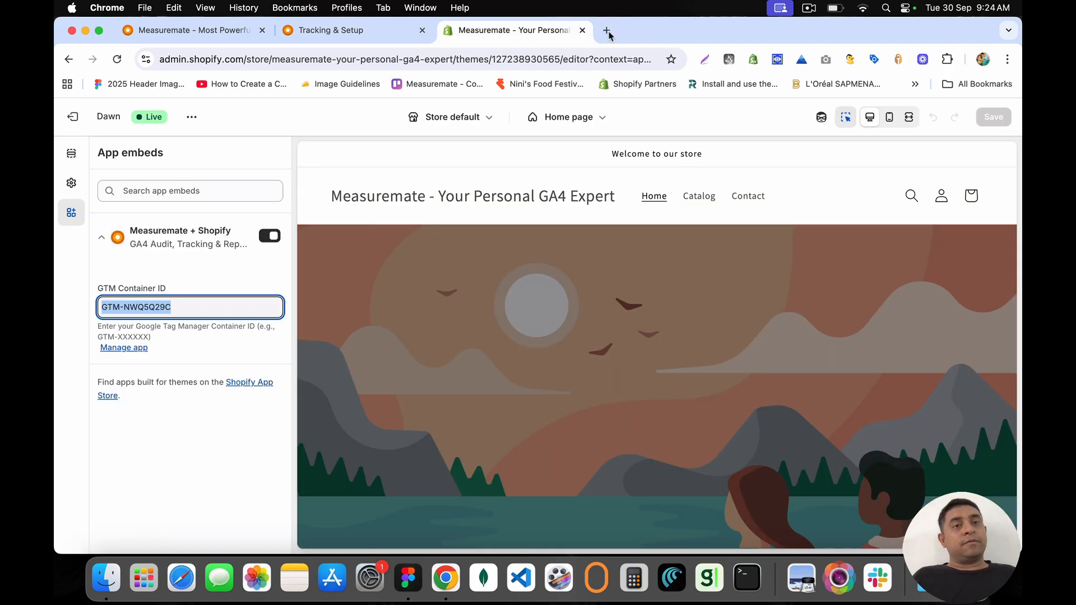
# Step: Back in Measuremate Tracking & Setup, review the theme extension instructions and connected store address
pyautogui.click(327, 31)
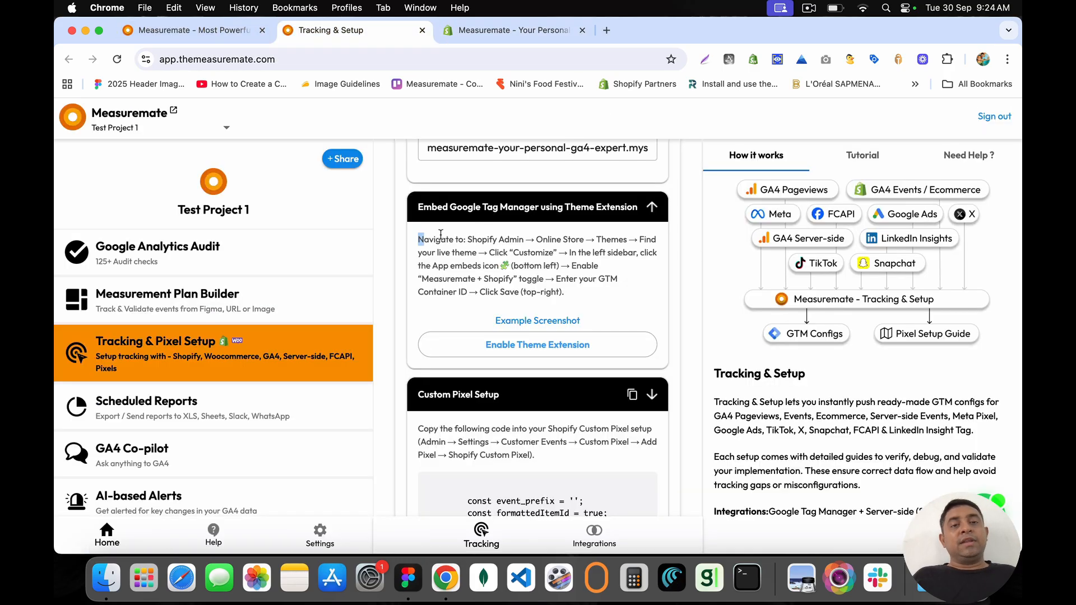
pyautogui.moveTo(418, 236); pyautogui.dragTo(588, 295)
pyautogui.click(588, 296)
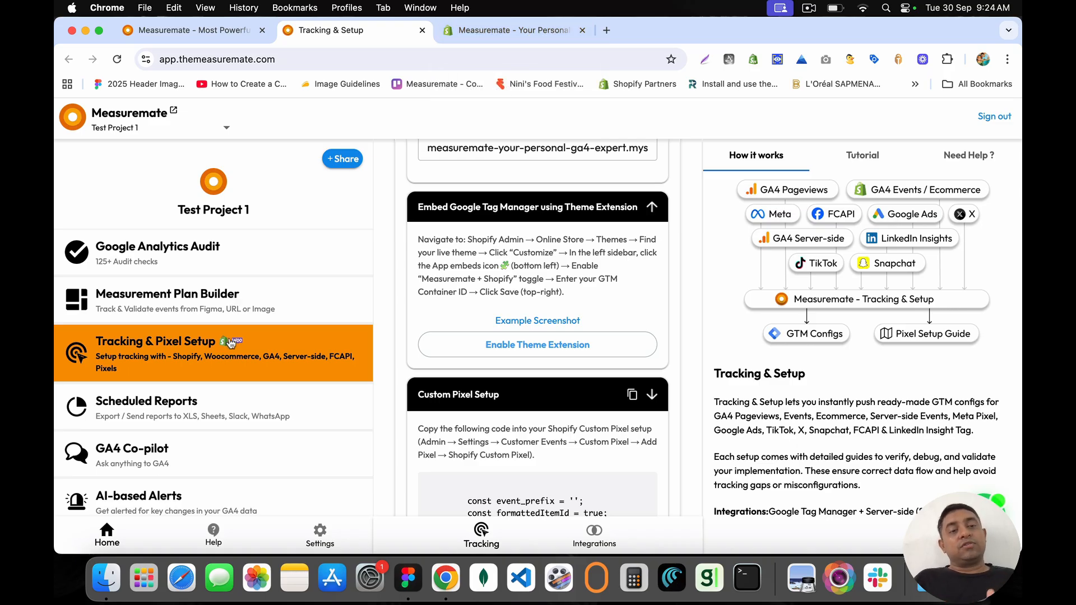
pyautogui.scroll(3, 522, 239)
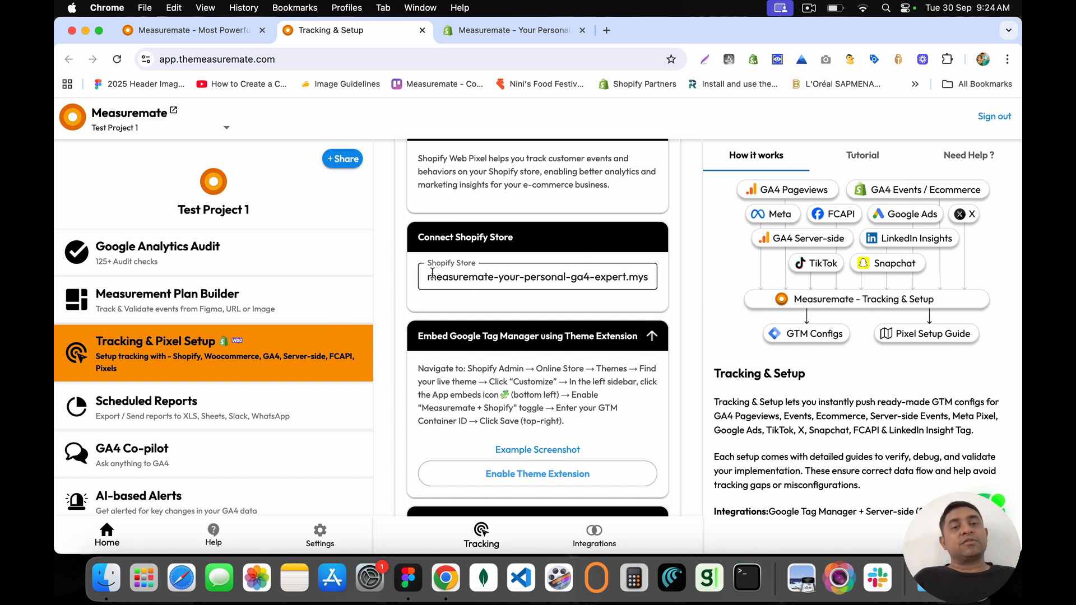
pyautogui.moveTo(432, 272); pyautogui.dragTo(661, 284)
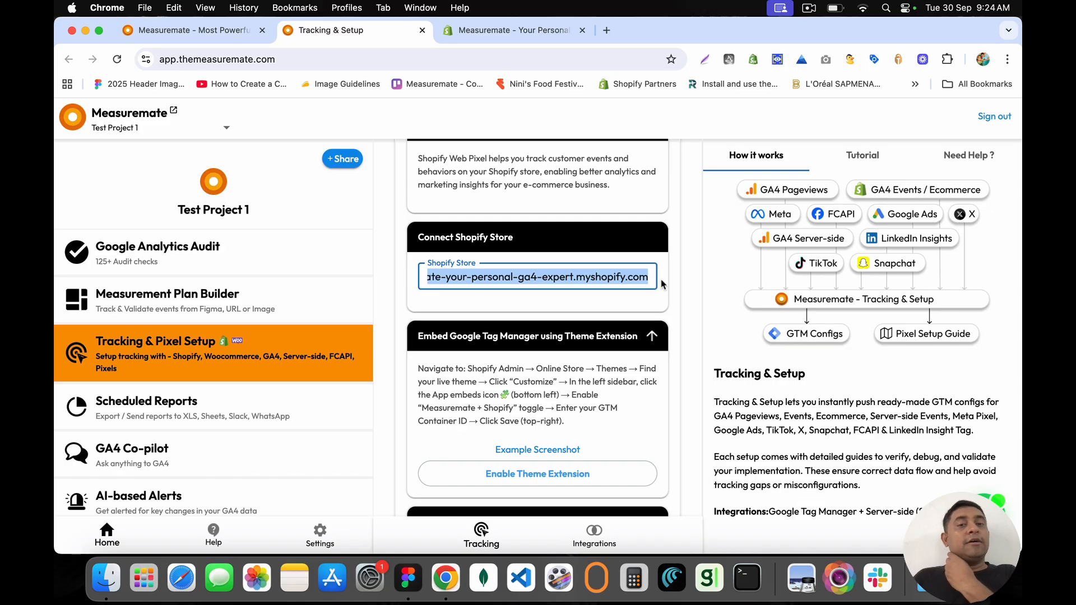
pyautogui.doubleClick(641, 278)
pyautogui.scroll(-5, 500, 328)
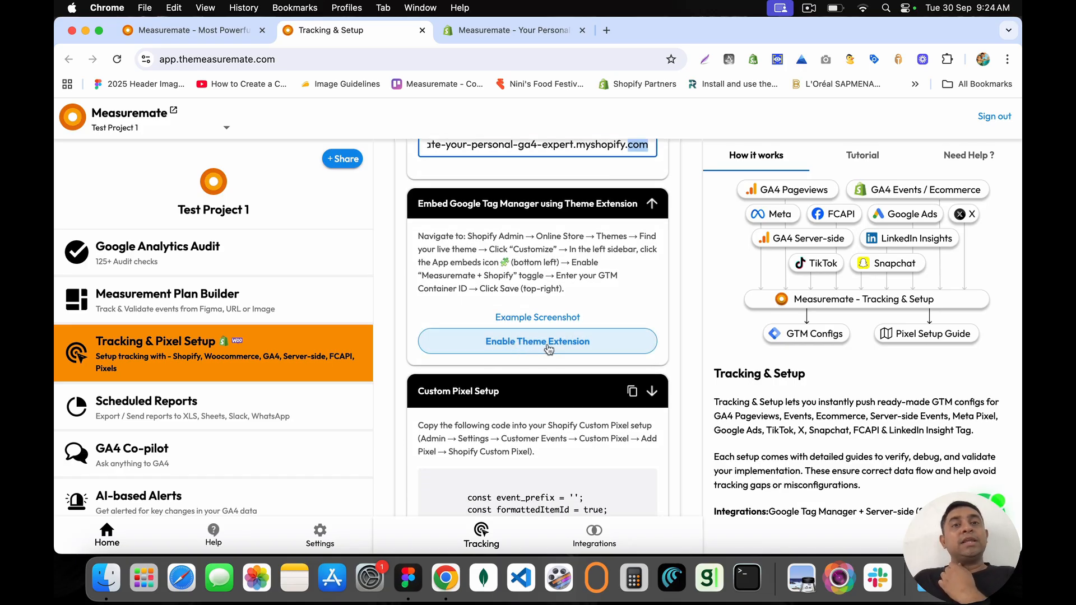
# Step: Enable the theme extension, then close both Shopify theme editor tabs it opened
pyautogui.click(544, 343)
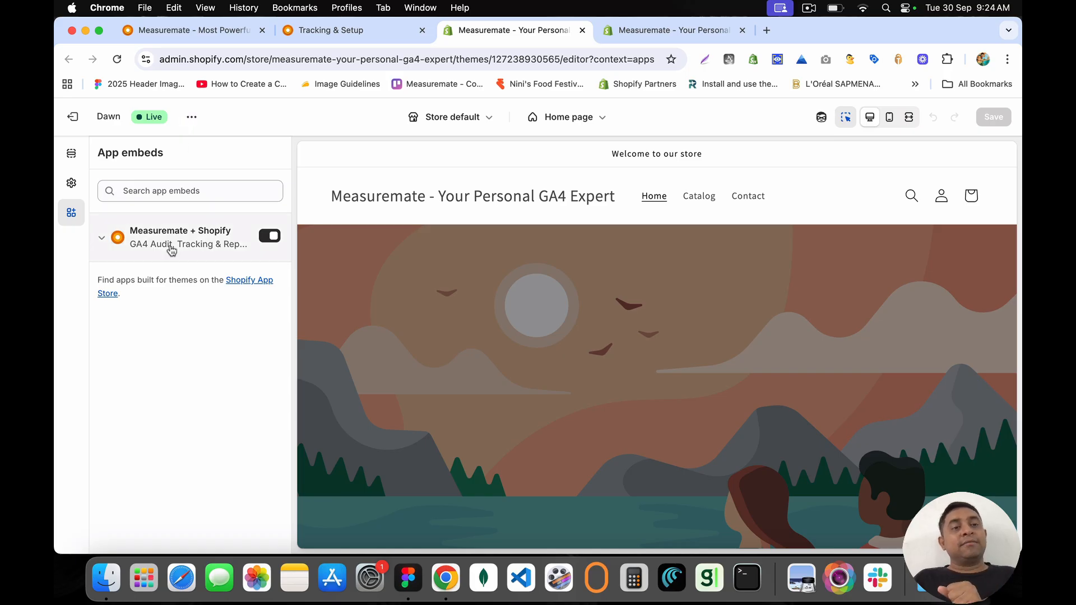
pyautogui.click(582, 30)
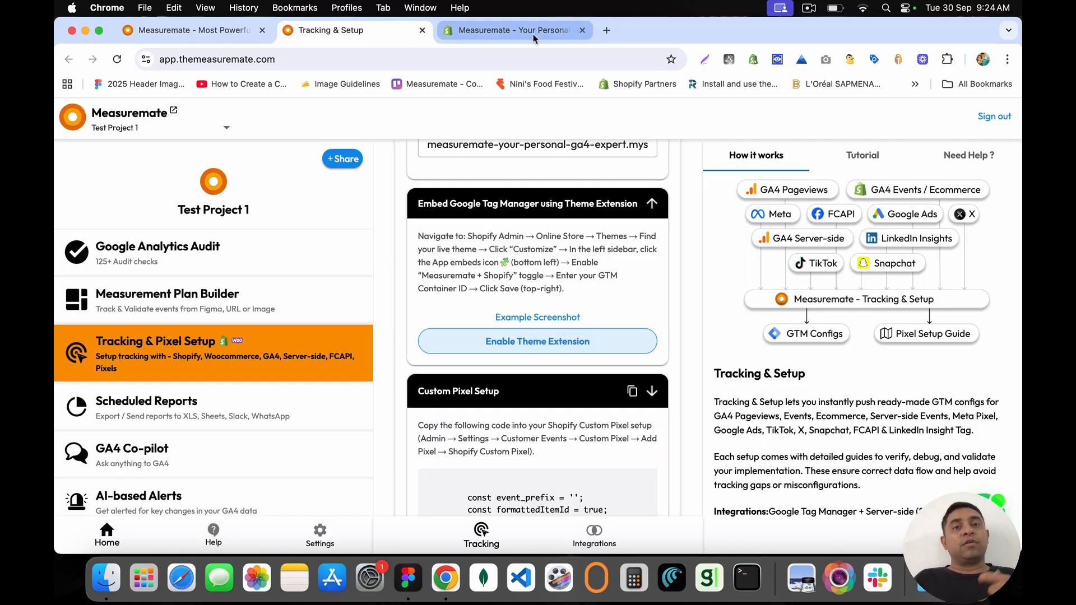
pyautogui.click(581, 37)
pyautogui.click(582, 31)
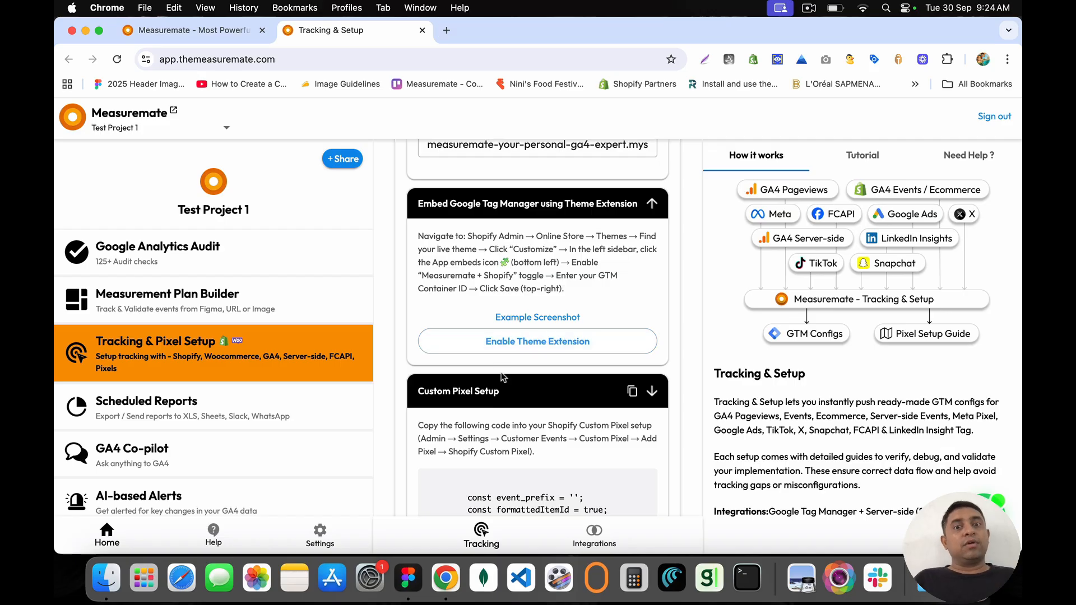
# Step: Scroll down to the Custom Pixel Setup instructions and code
pyautogui.scroll(-3, 501, 363)
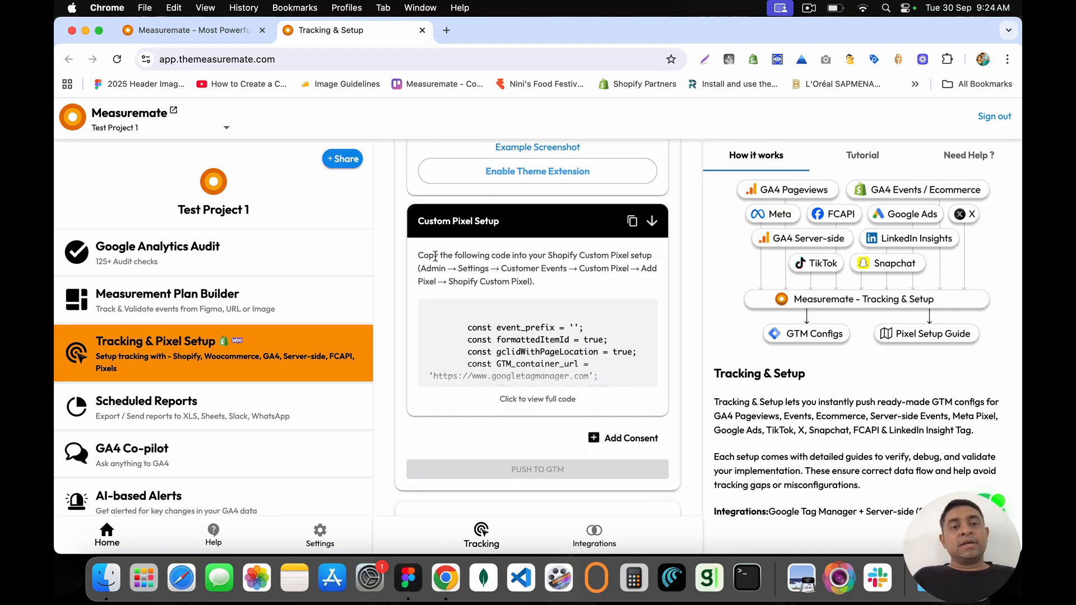
pyautogui.moveTo(424, 256)
pyautogui.mouseDown()
pyautogui.moveTo(563, 269)
pyautogui.moveTo(571, 286)
pyautogui.moveTo(432, 257)
pyautogui.mouseUp()
pyautogui.click(570, 286)
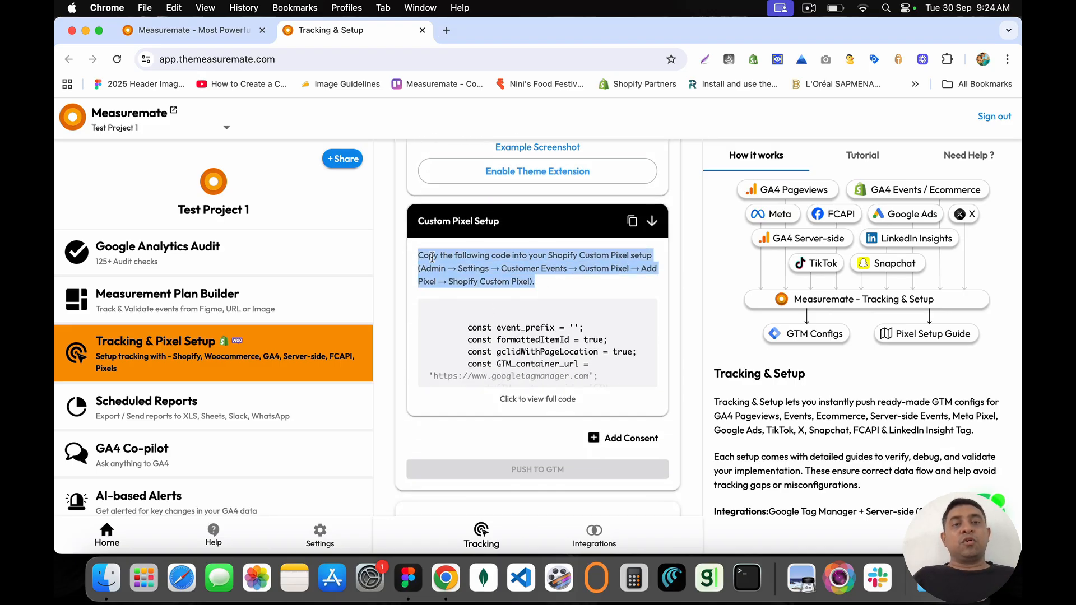
pyautogui.click(419, 252)
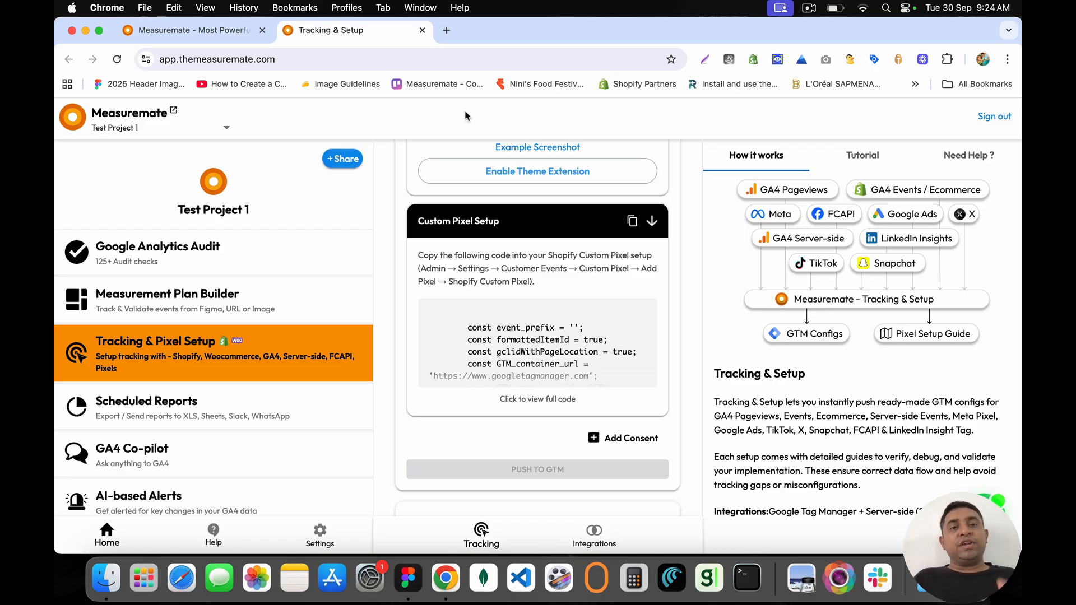
# Step: Search for 'Web Pixel API' in a new tab and open Shopify's Web Pixels API docs
pyautogui.click(447, 30)
pyautogui.write('Web ')
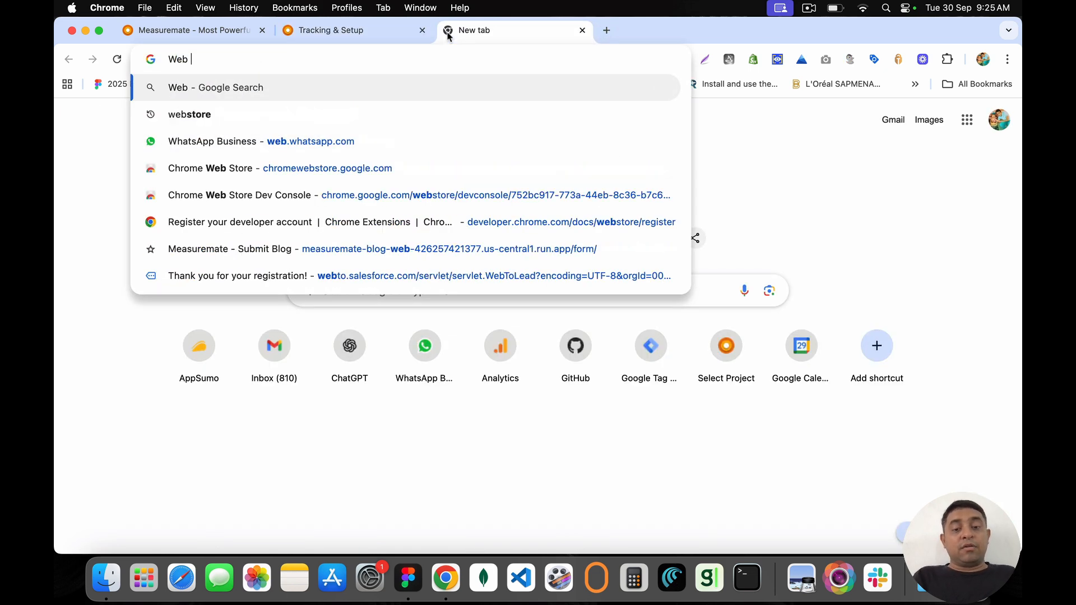
pyautogui.write('Pixel API')
pyautogui.press('Return')
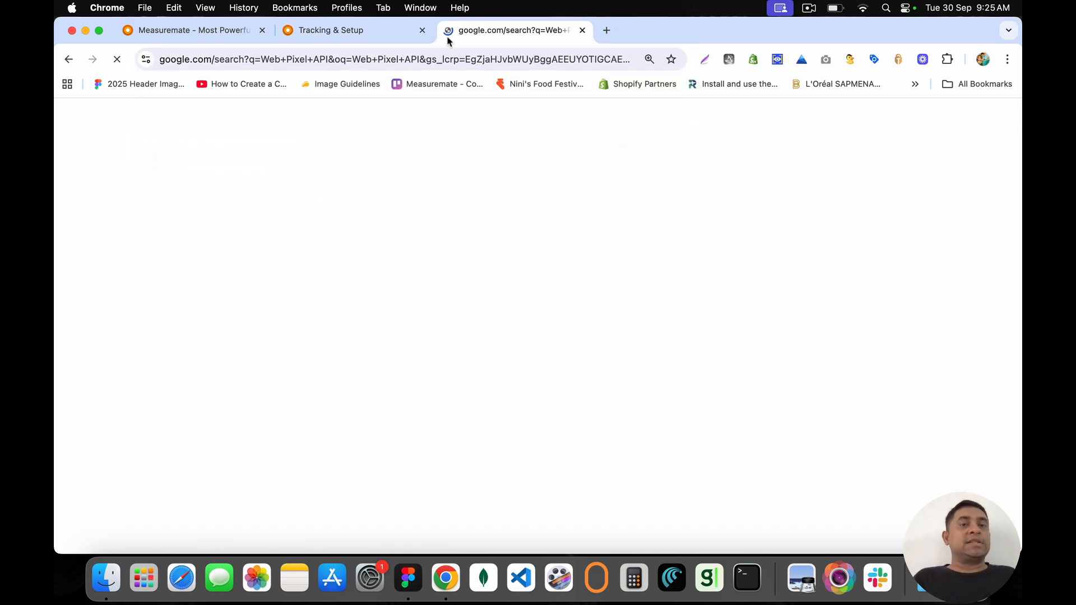
pyautogui.click(158, 283)
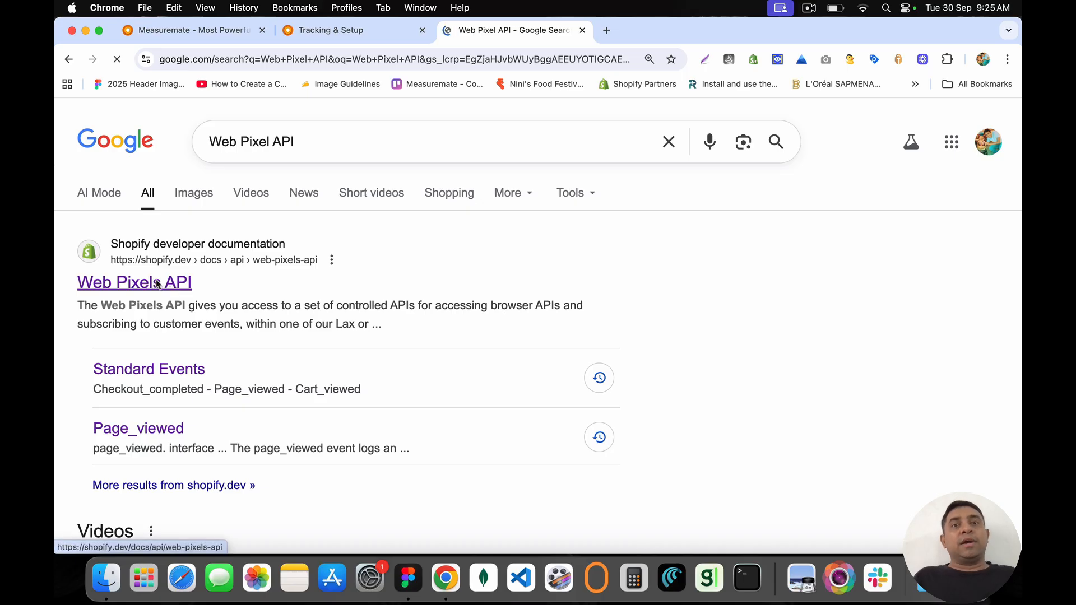
# Step: Read through the Web Pixels API page, then close the docs tab
pyautogui.scroll(-5, 404, 267)
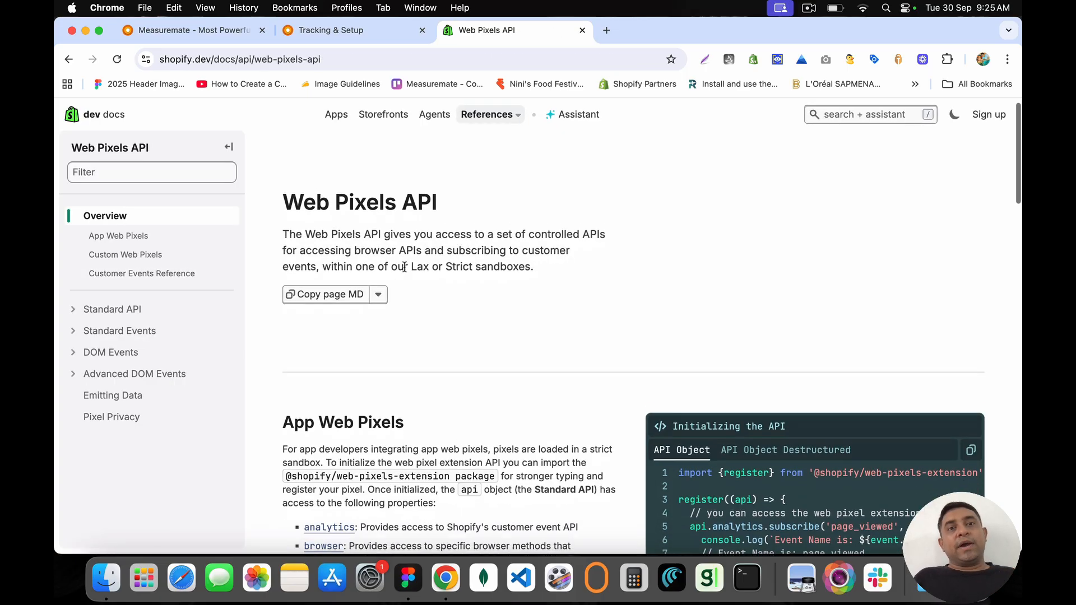
pyautogui.scroll(-10, 405, 270)
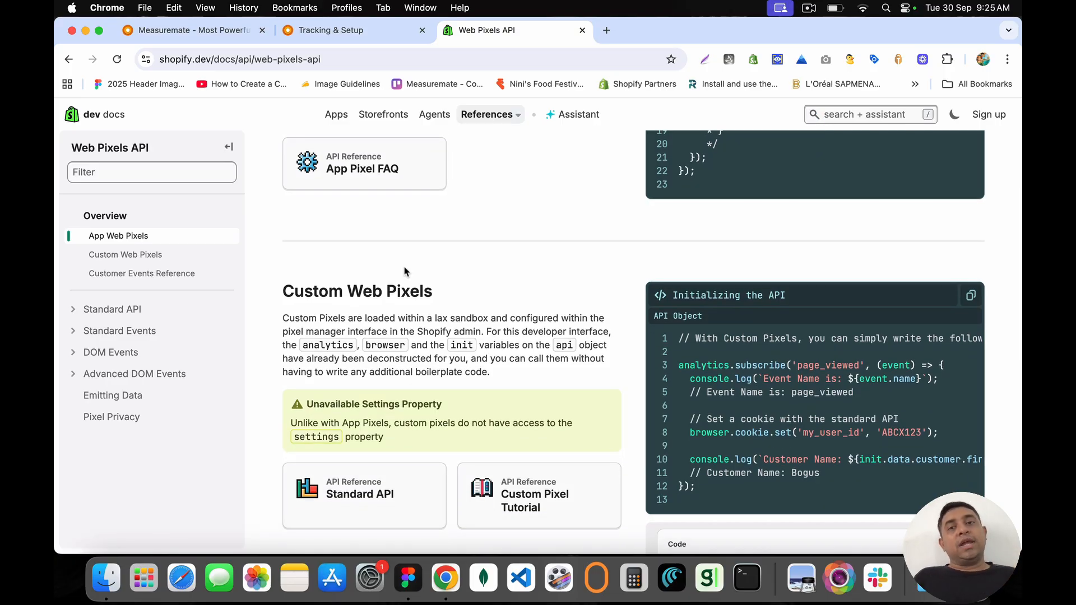
pyautogui.scroll(-5, 404, 271)
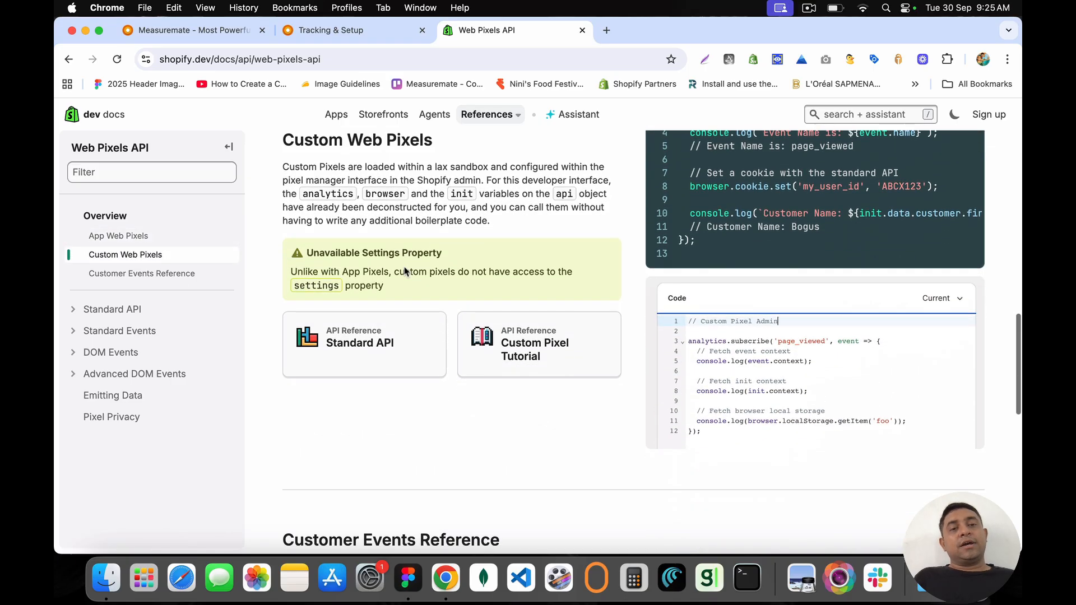
pyautogui.scroll(-10, 405, 267)
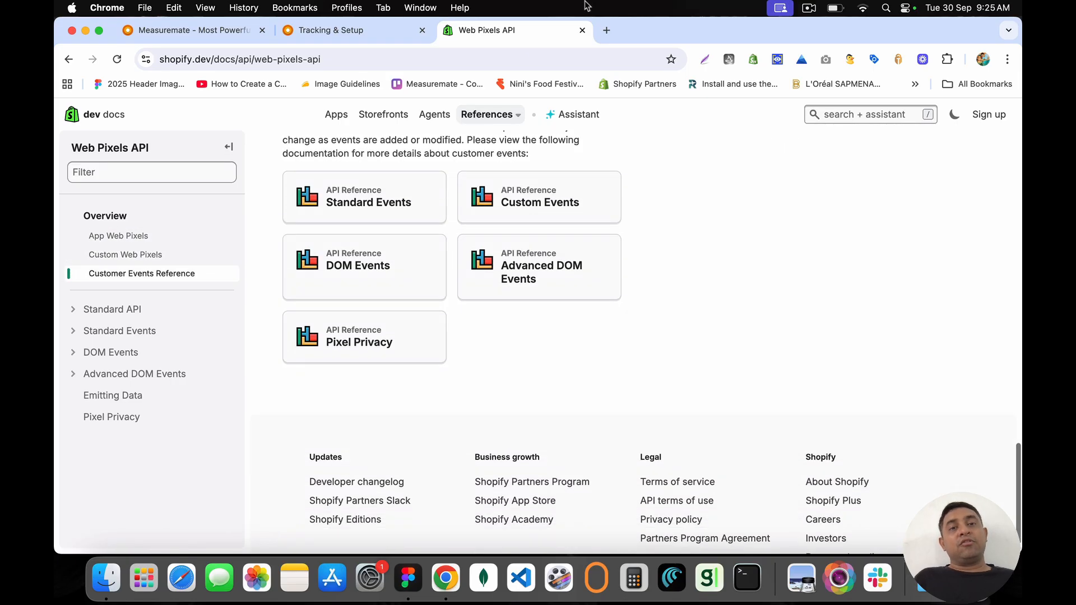
pyautogui.click(582, 30)
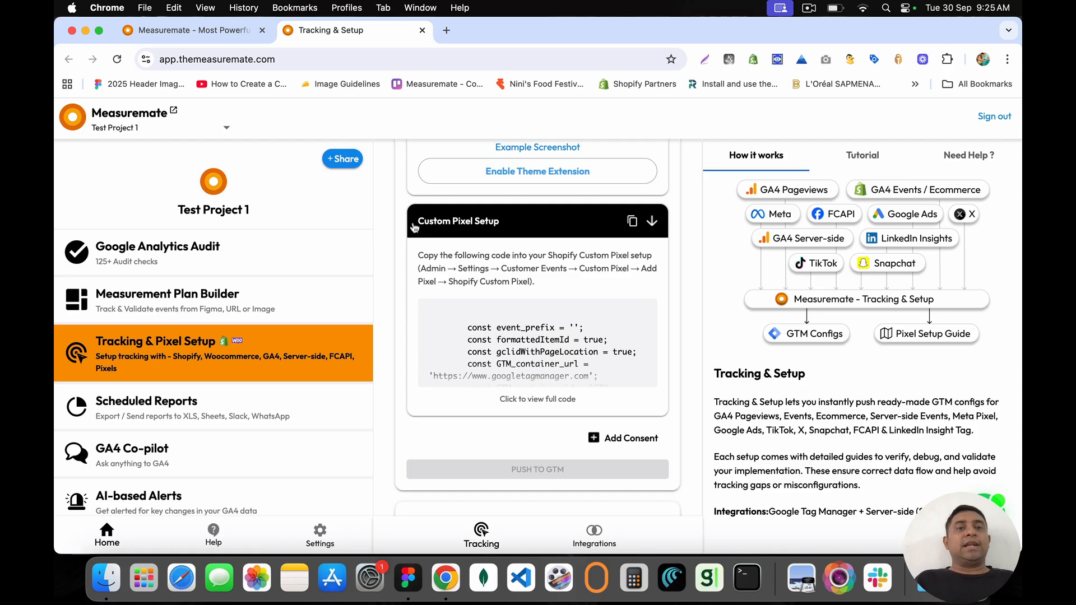
# Step: Review the Custom Pixel Setup instructions and expand its pixel code to full length
pyautogui.moveTo(414, 224); pyautogui.dragTo(601, 373)
pyautogui.click(601, 372)
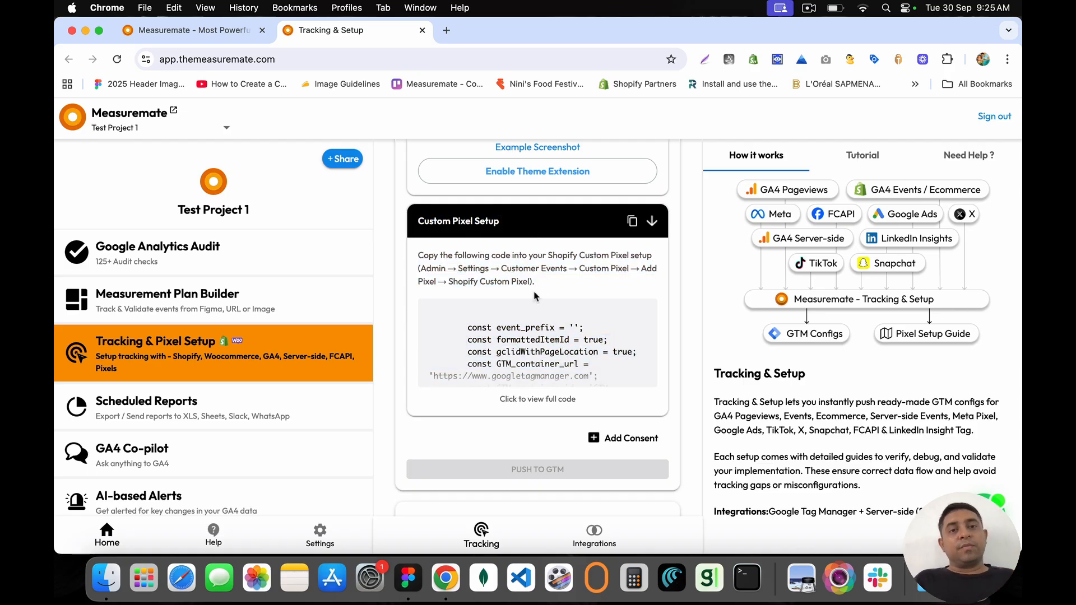
pyautogui.moveTo(421, 224); pyautogui.dragTo(519, 224)
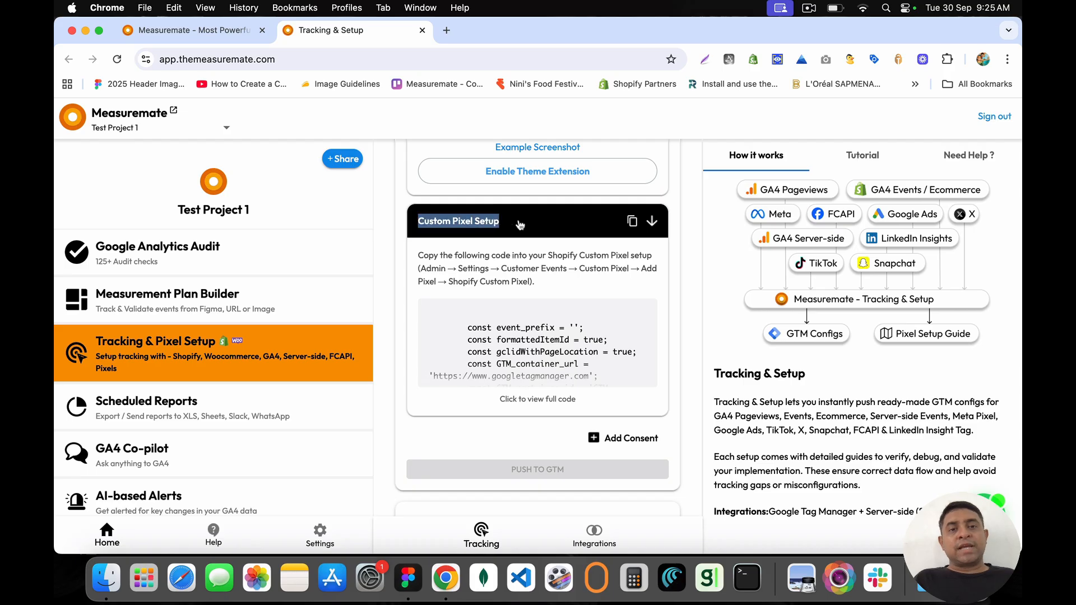
pyautogui.click(521, 234)
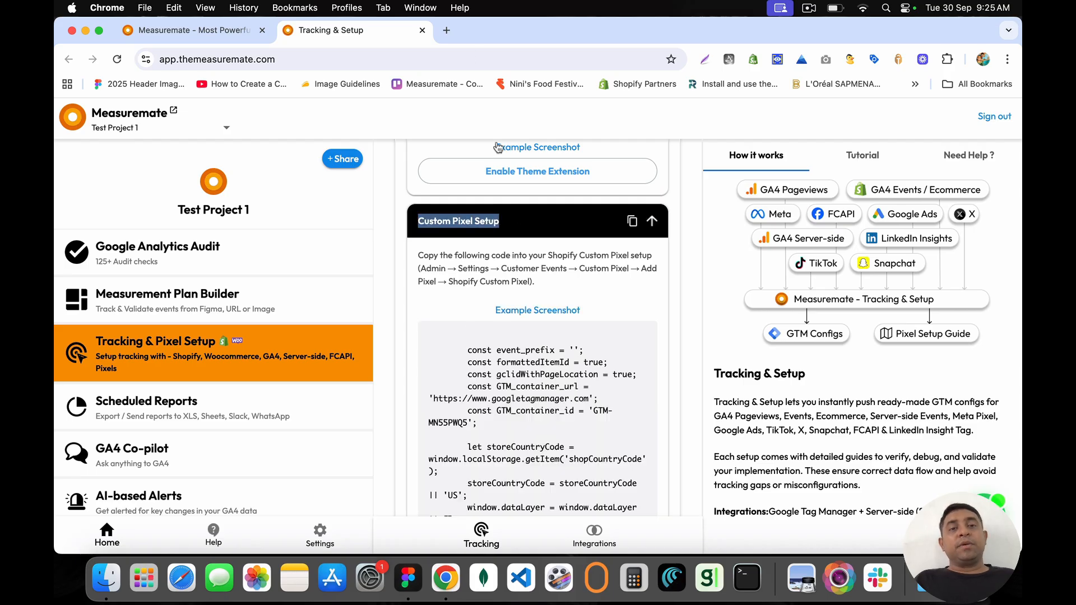
pyautogui.click(447, 31)
# Step: Go to admin.shopify.com and open Settings > Customer events
pyautogui.write('admin')
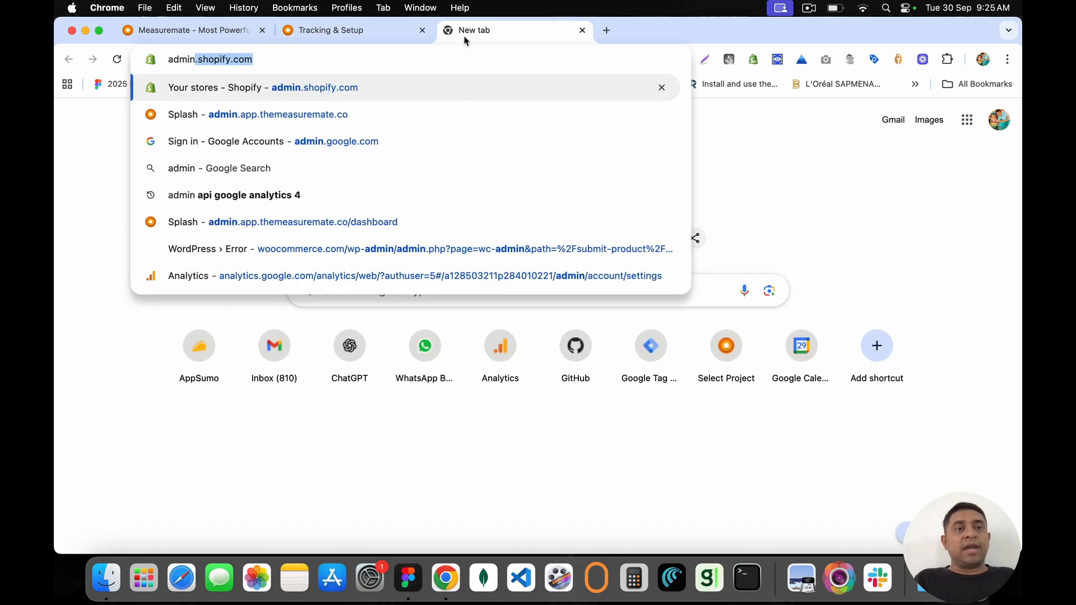
pyautogui.press('Return')
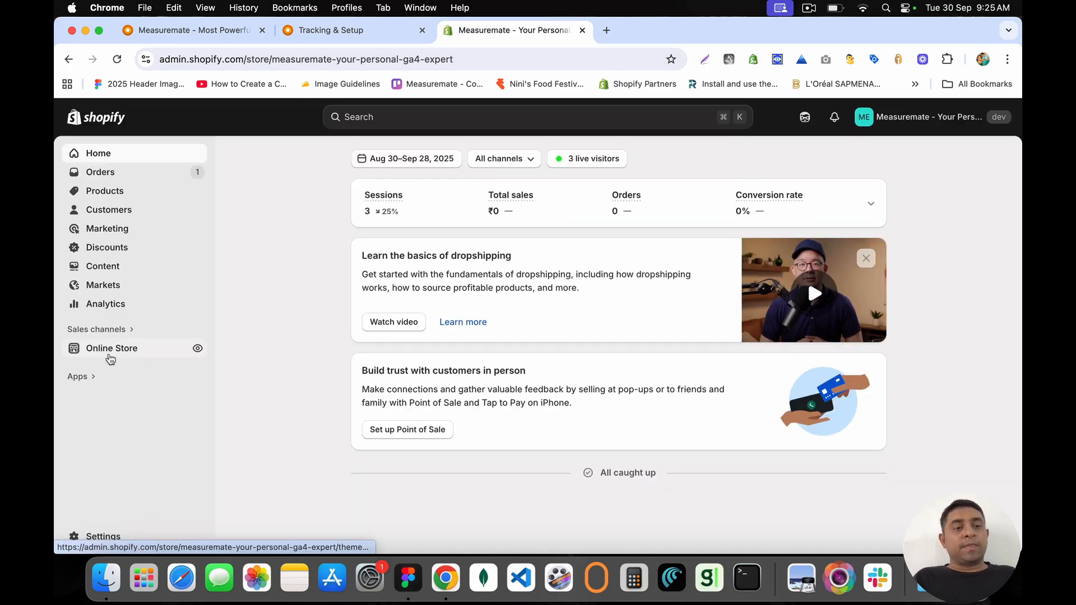
pyautogui.click(112, 540)
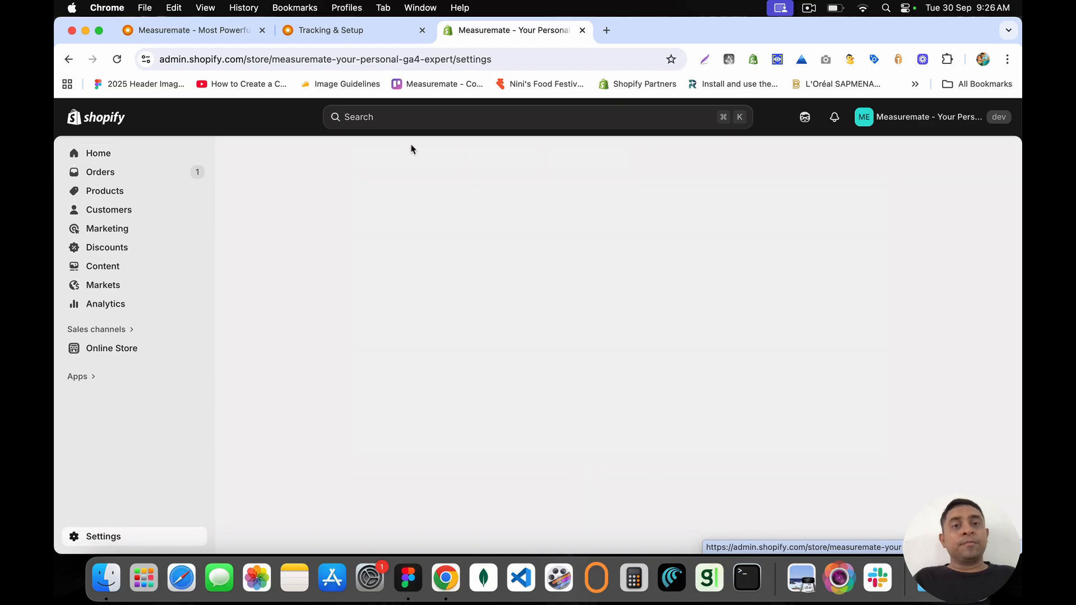
pyautogui.scroll(-5, 250, 408)
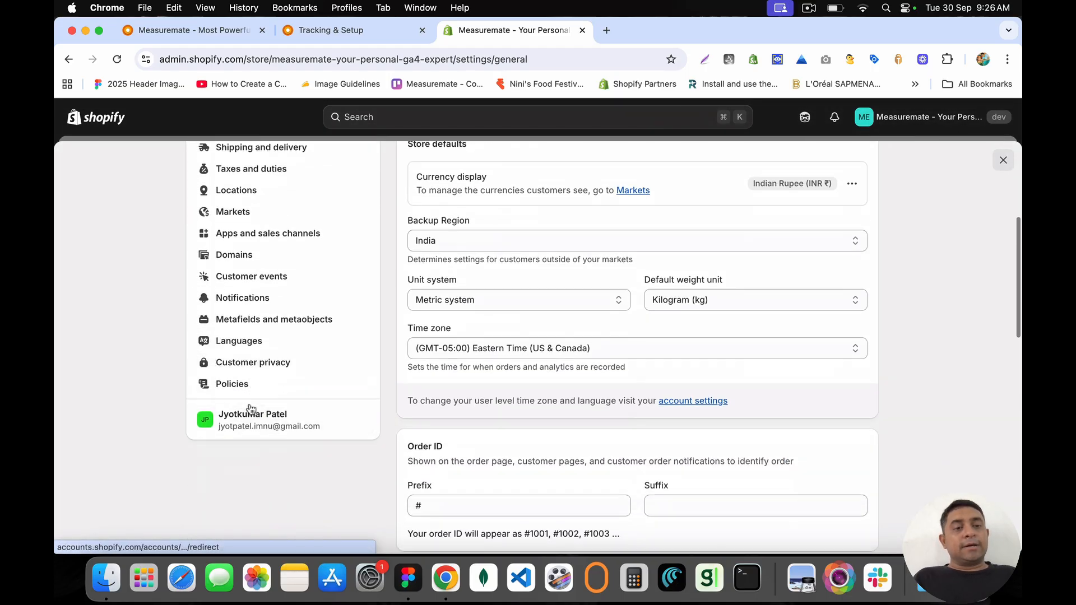
pyautogui.click(236, 283)
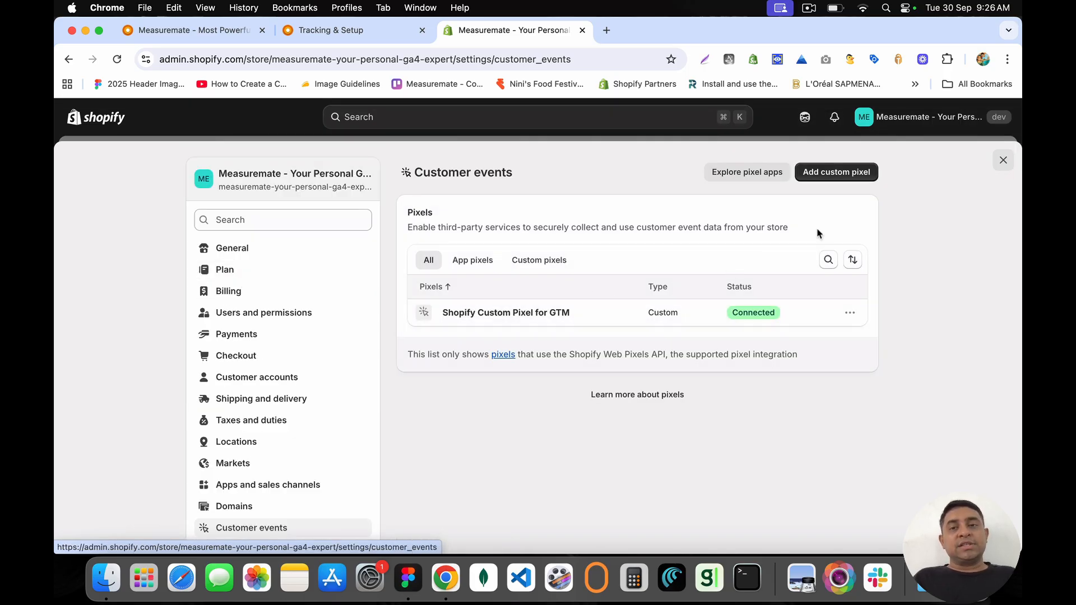
# Step: Add a new custom pixel named 'Test Pixel'
pyautogui.click(834, 177)
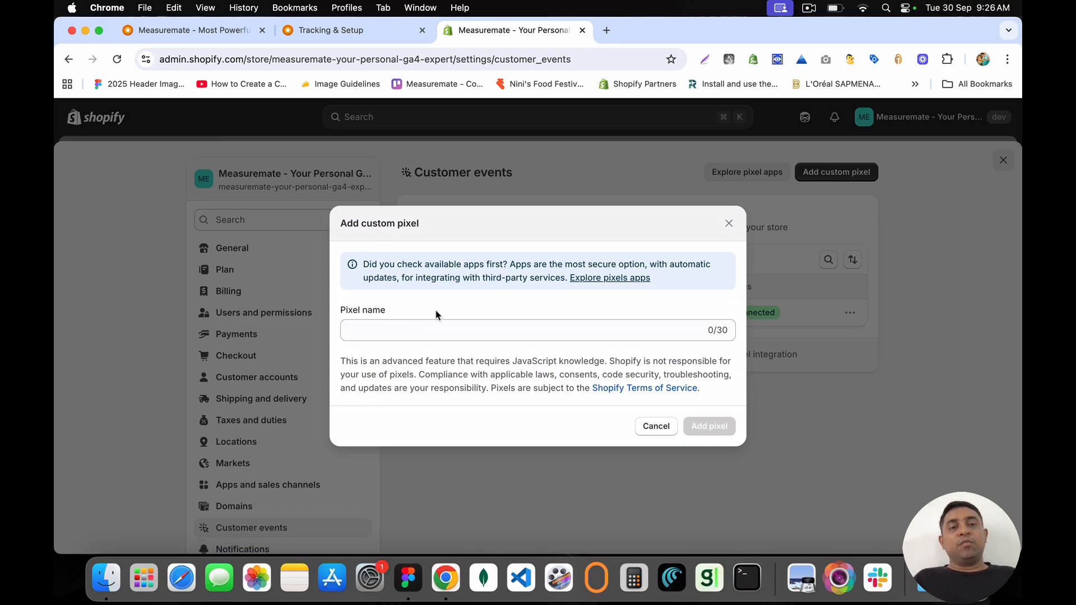
pyautogui.click(369, 329)
pyautogui.write('Test Pixel')
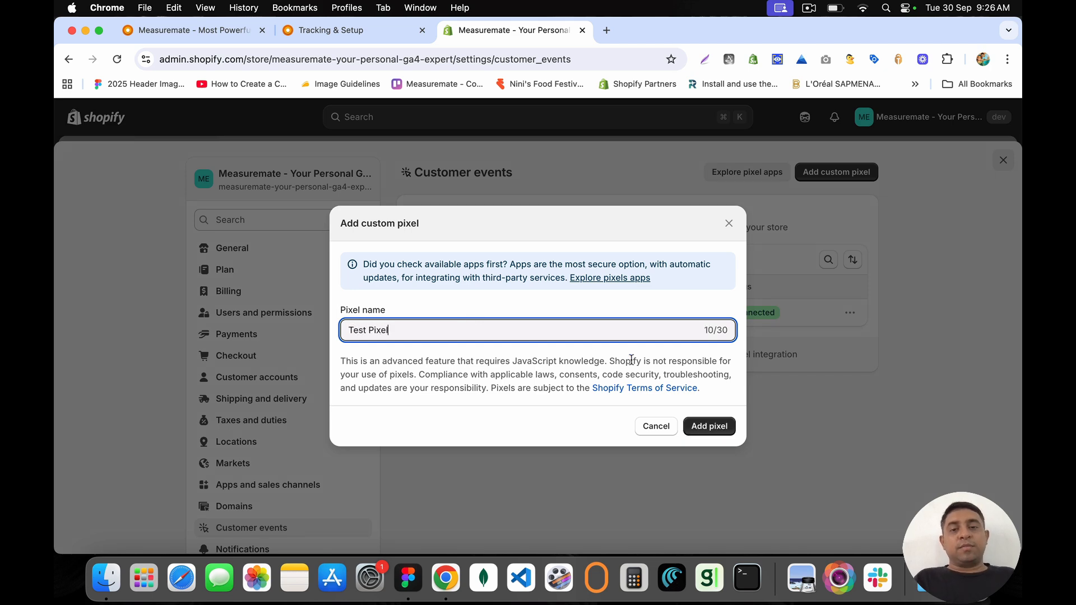
pyautogui.click(709, 426)
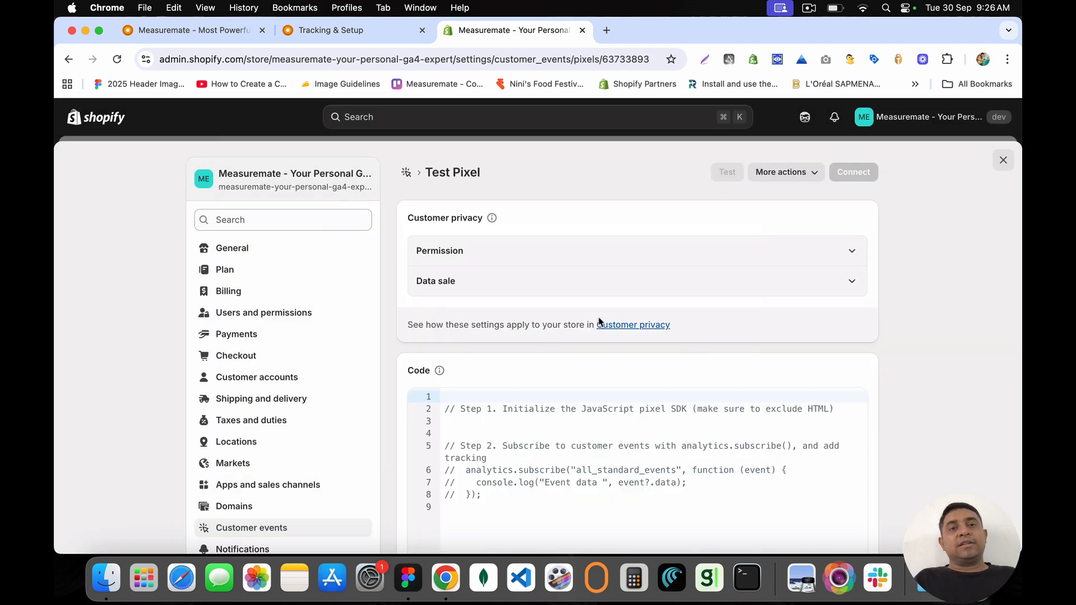
# Step: Untick the Analytics and Marketing purposes and set the pixel's permission to Not required
pyautogui.click(463, 287)
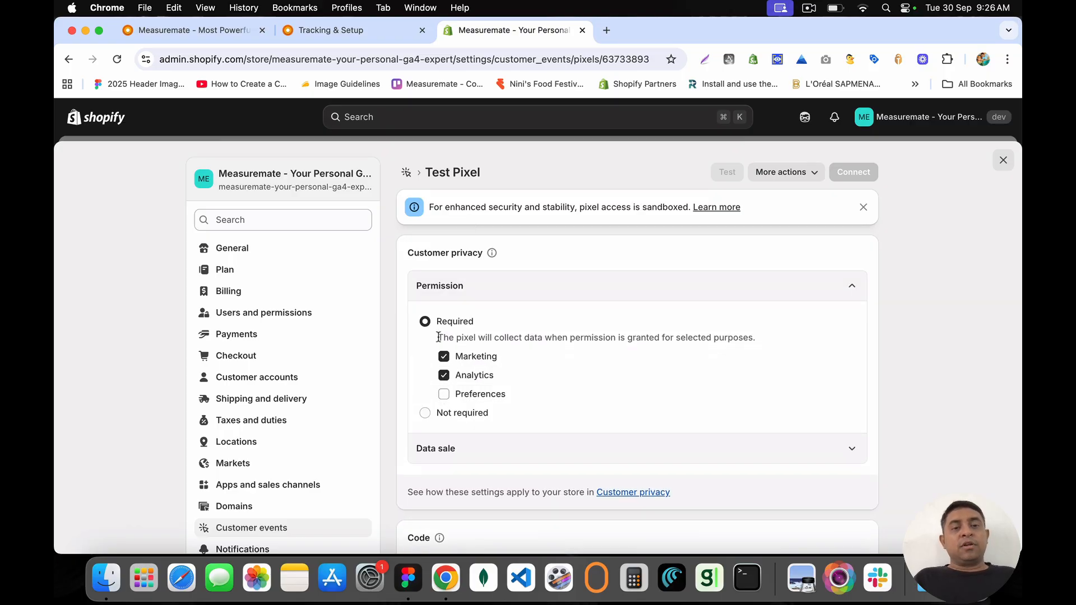
pyautogui.click(444, 374)
pyautogui.click(443, 357)
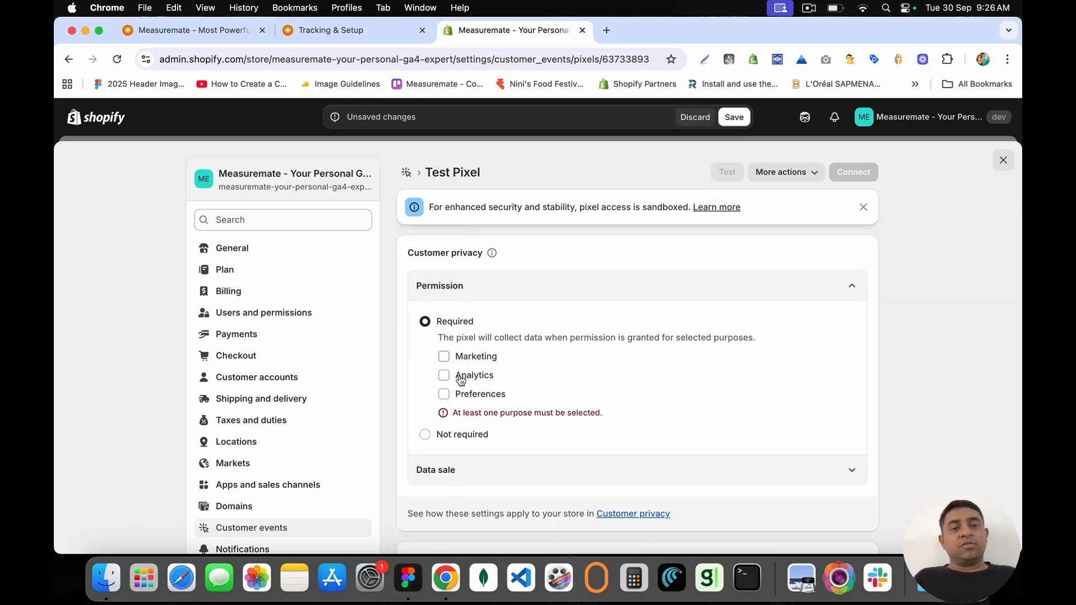
pyautogui.click(424, 434)
pyautogui.scroll(-3, 432, 387)
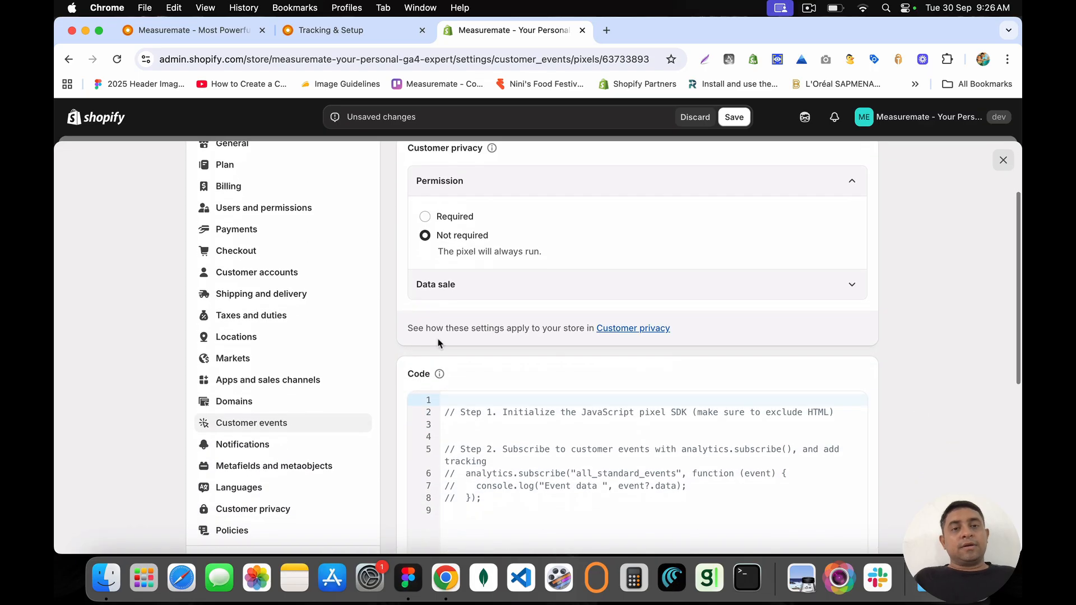
pyautogui.scroll(2, 424, 185)
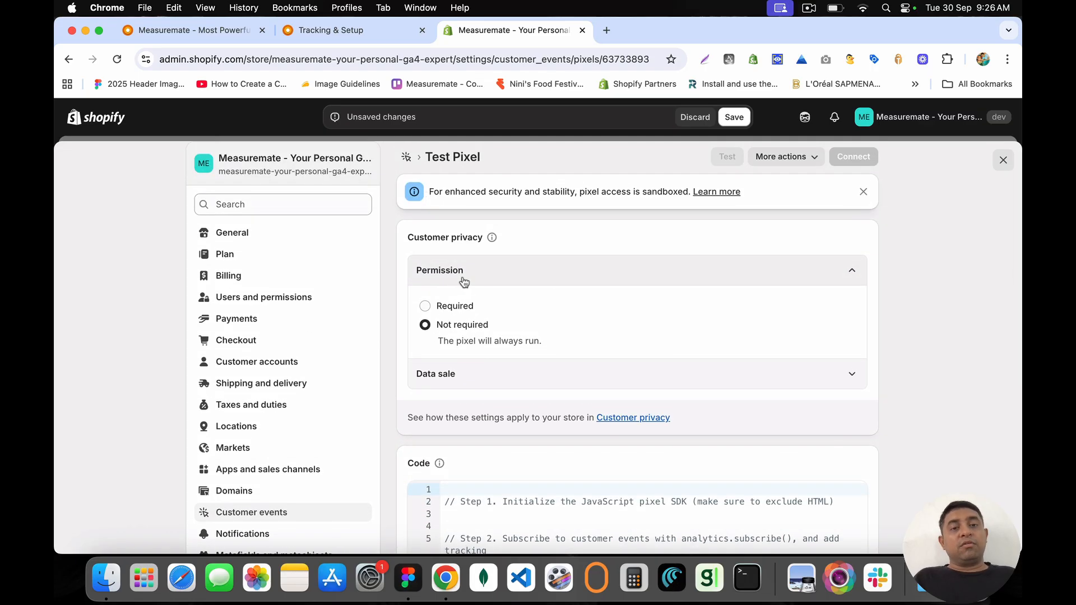
# Step: Keep permission Not required and set Data sale to 'does not qualify as data sale'
pyautogui.click(446, 377)
pyautogui.scroll(-2, 448, 380)
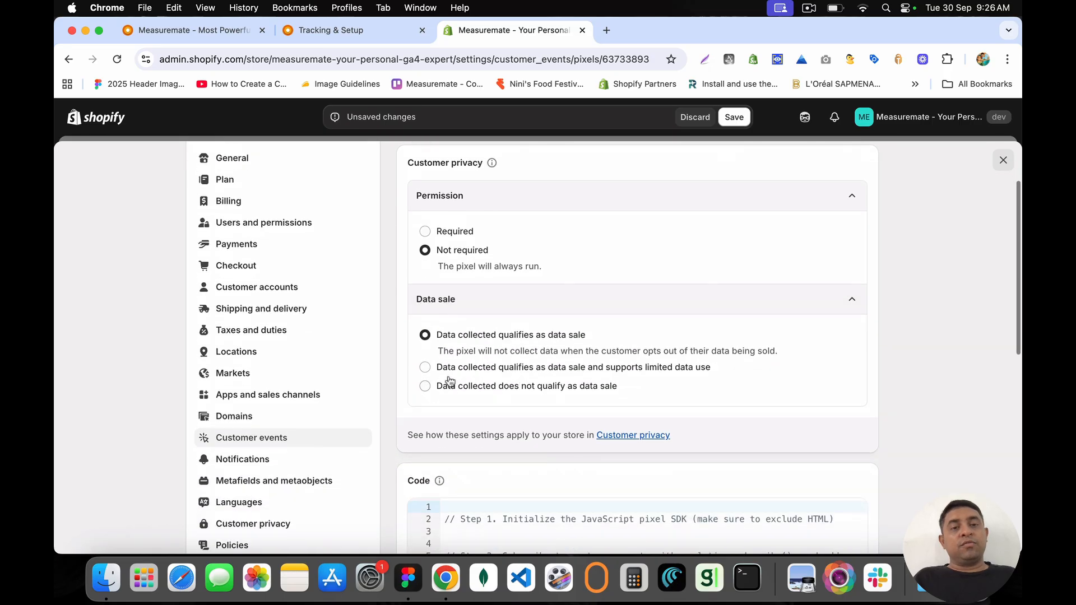
pyautogui.click(426, 232)
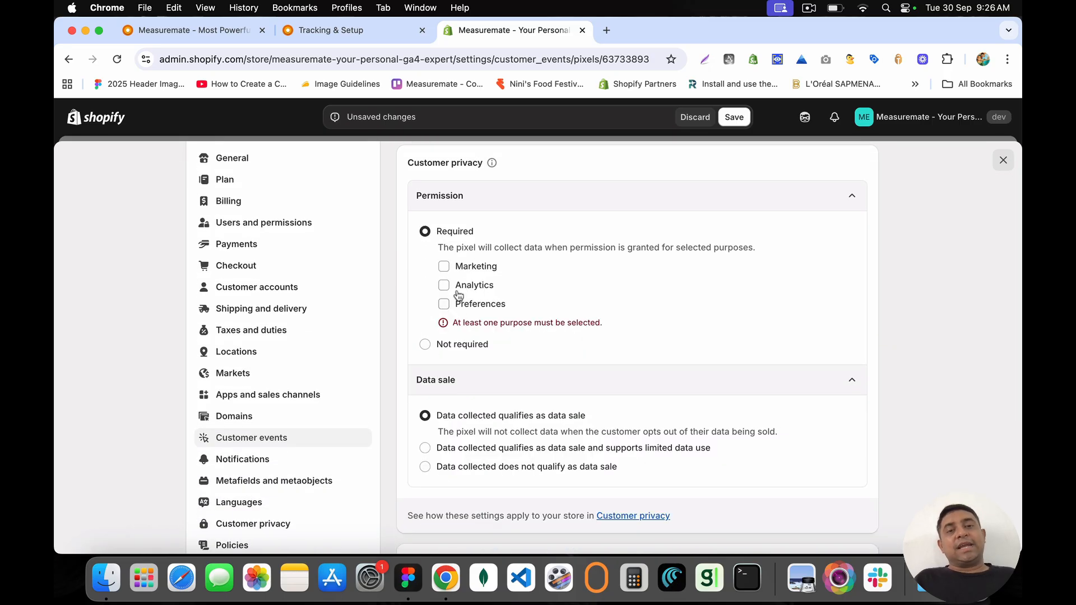
pyautogui.click(425, 345)
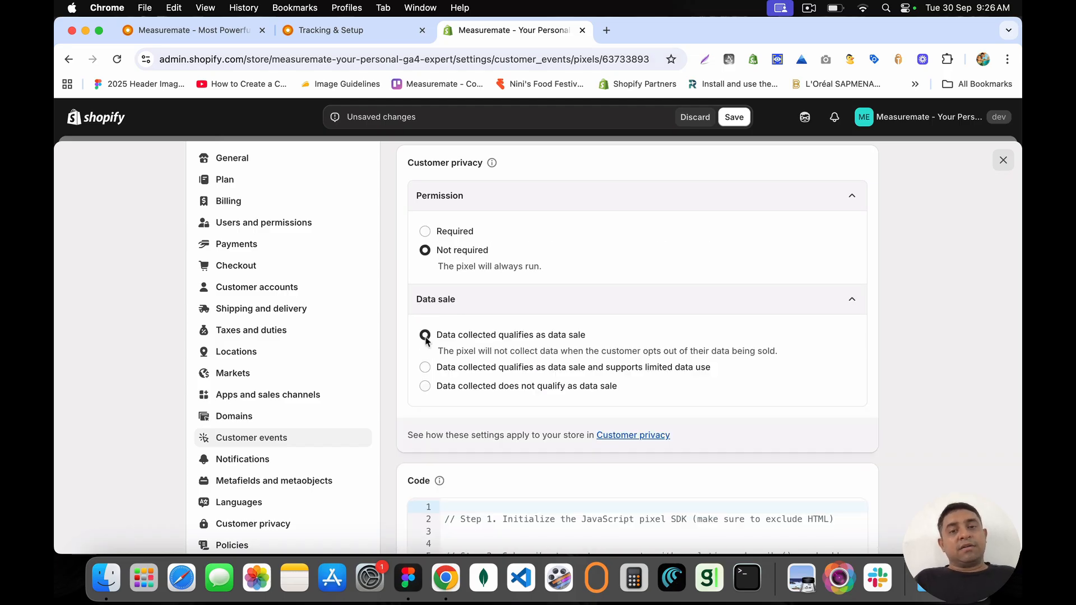
pyautogui.click(424, 390)
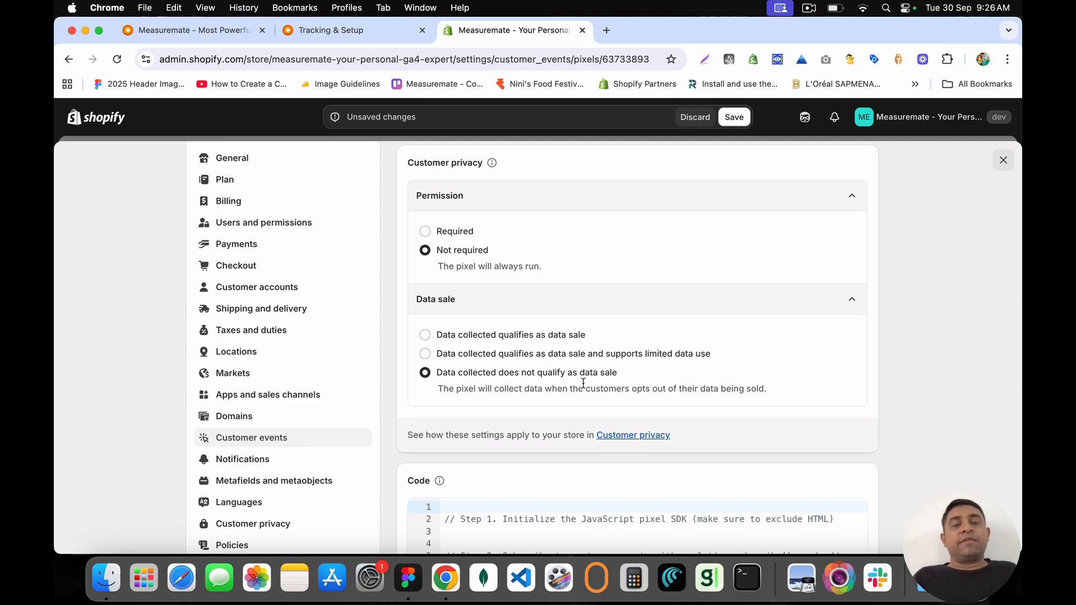
pyautogui.scroll(-1, 583, 382)
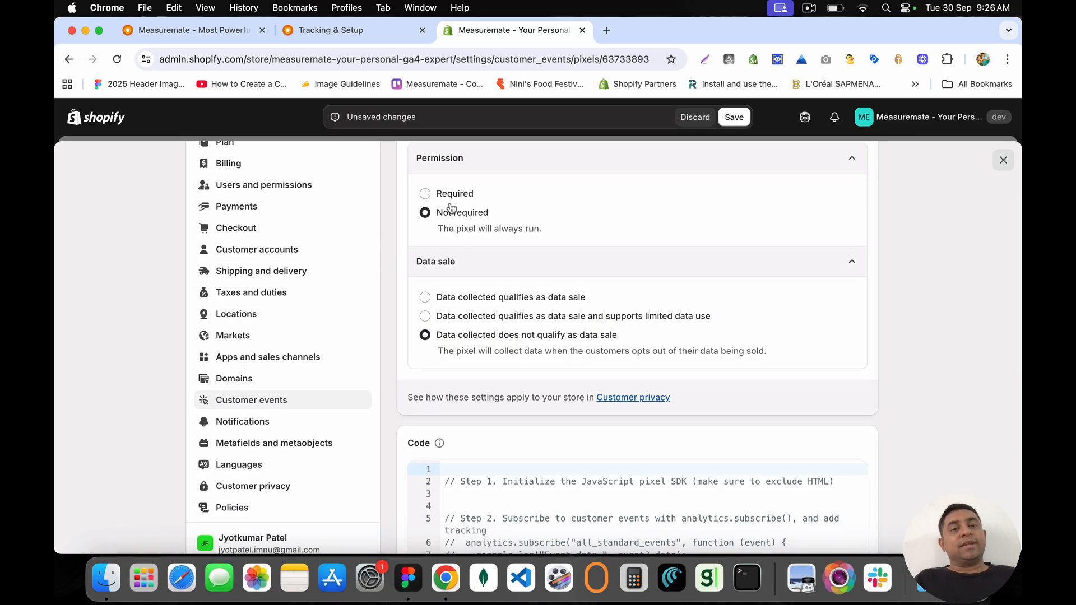
pyautogui.scroll(-2, 568, 365)
# Step: Replace the starter pixel code with the copied Measuremate pixel code and save
pyautogui.scroll(-5, 567, 365)
pyautogui.click(567, 357)
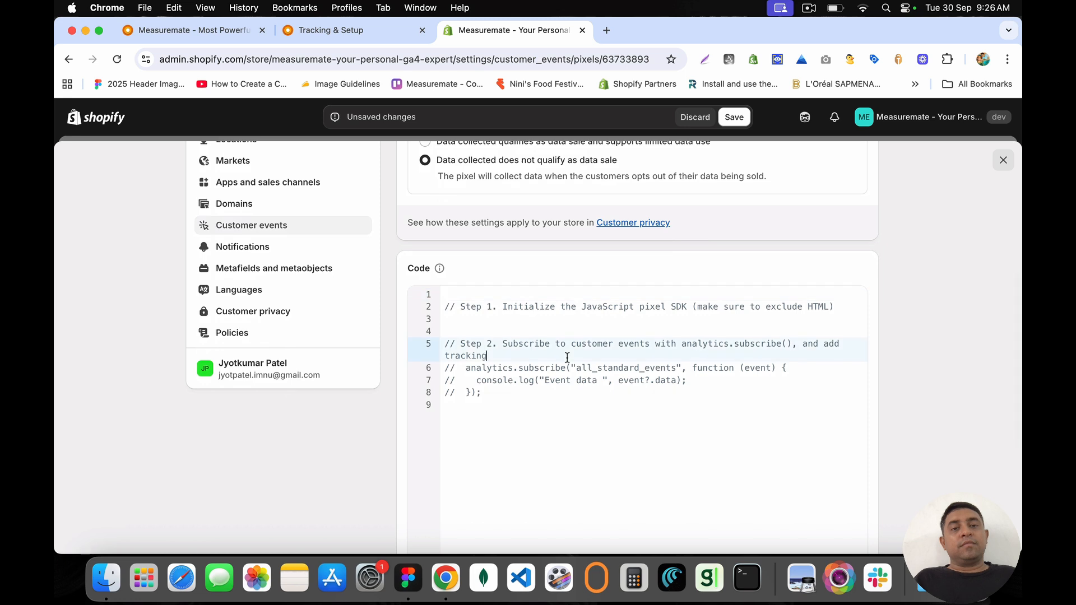
pyautogui.press('super+a')
pyautogui.press('BackSpace')
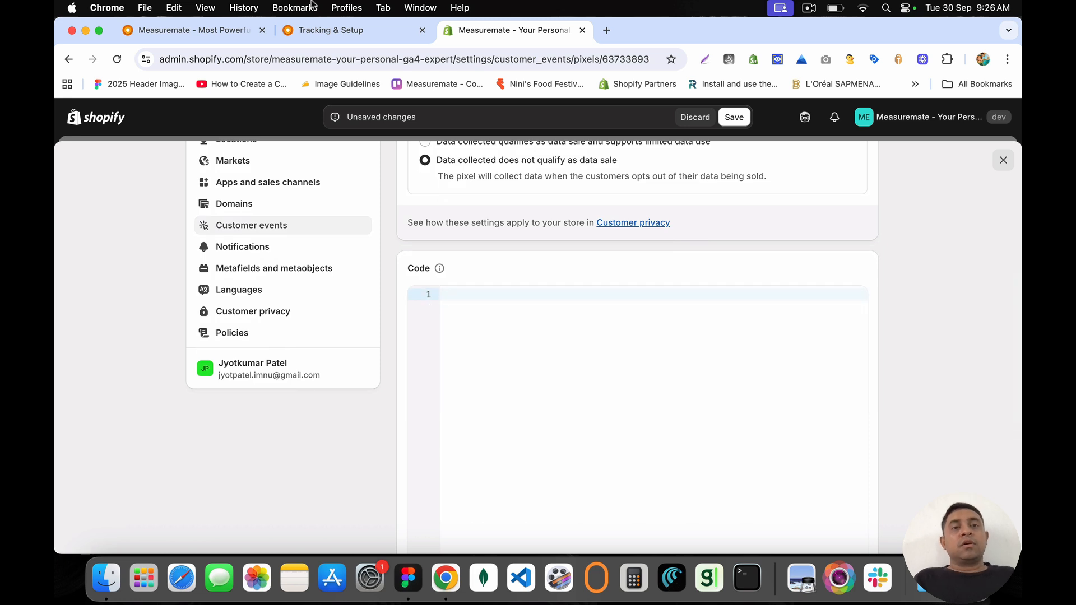
pyautogui.click(325, 31)
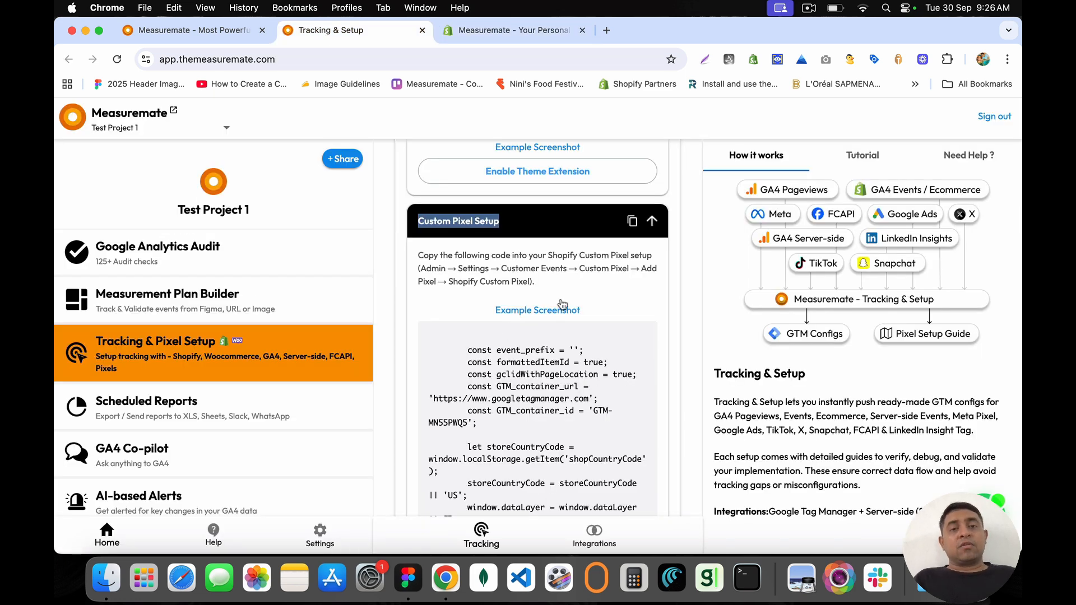
pyautogui.click(632, 223)
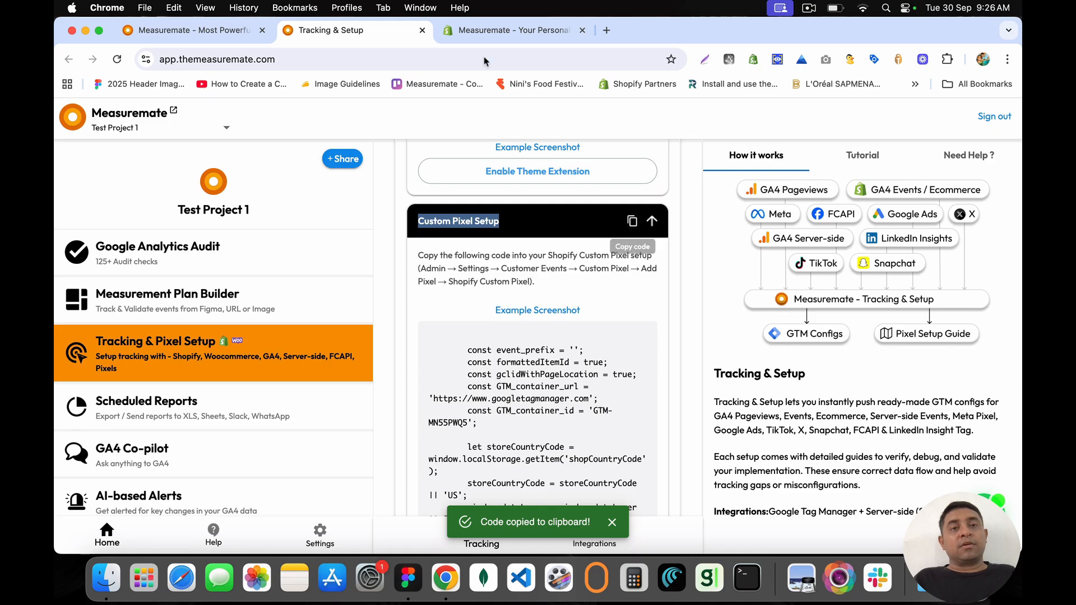
pyautogui.click(485, 25)
pyautogui.press('super+v')
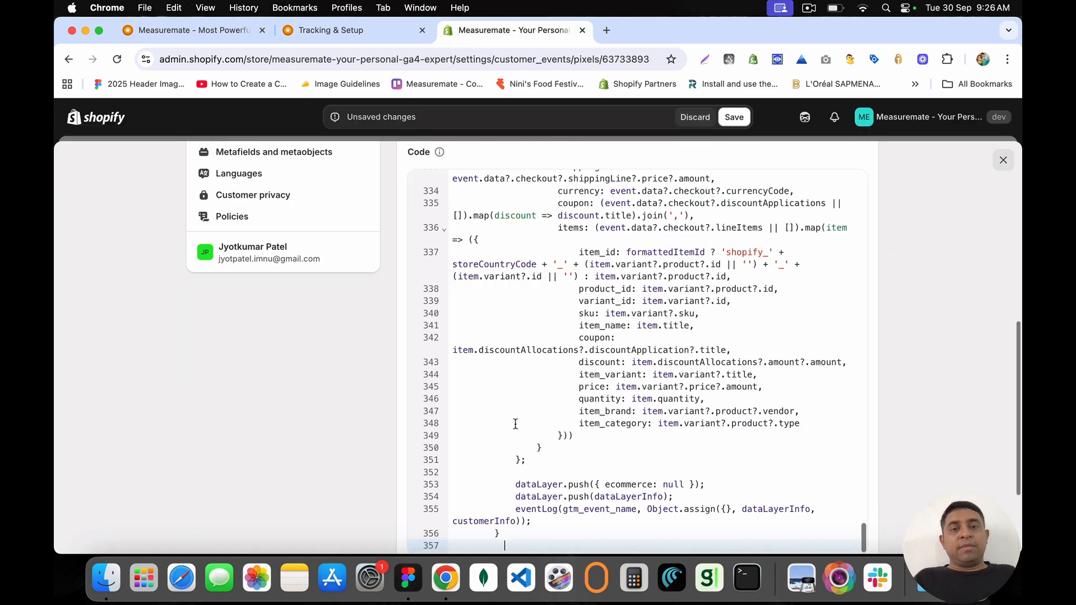
pyautogui.scroll(-2, 519, 430)
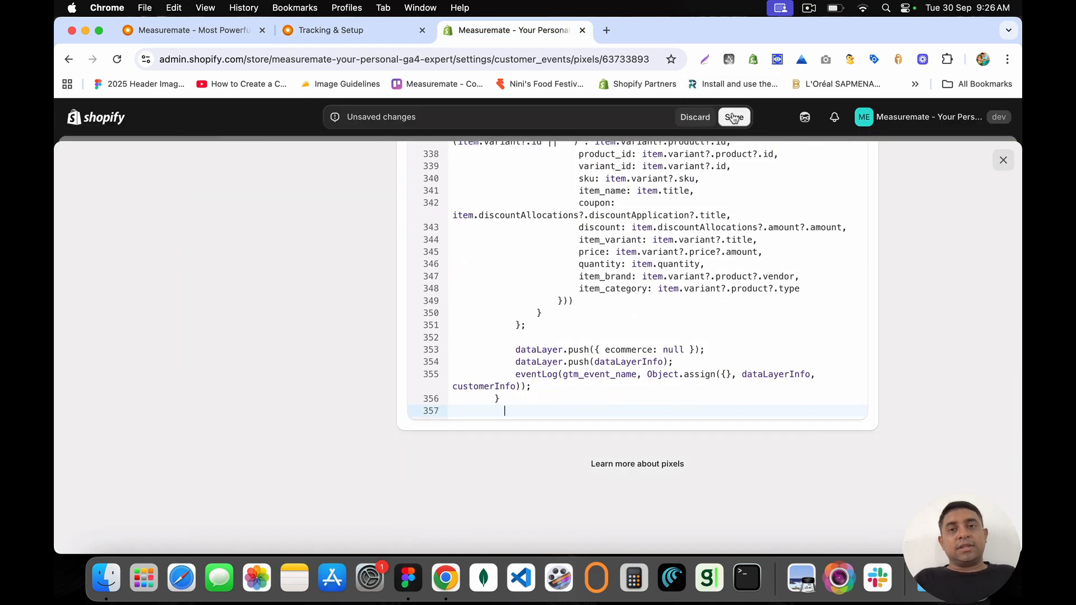
pyautogui.click(733, 117)
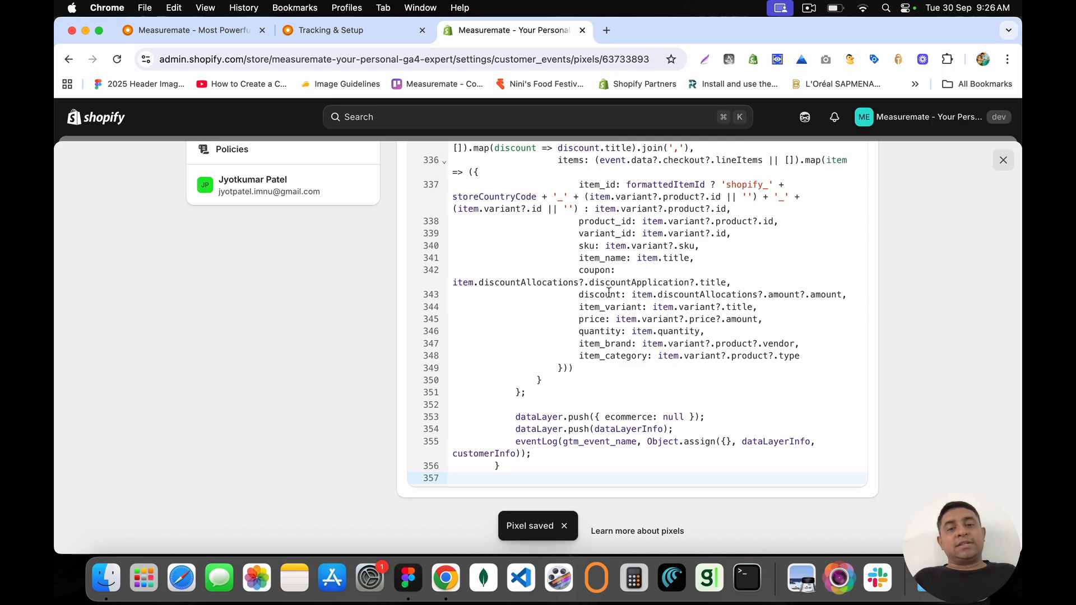
# Step: Connect Test Pixel to the store, confirming Connect in the dialog
pyautogui.scroll(10, 937, 341)
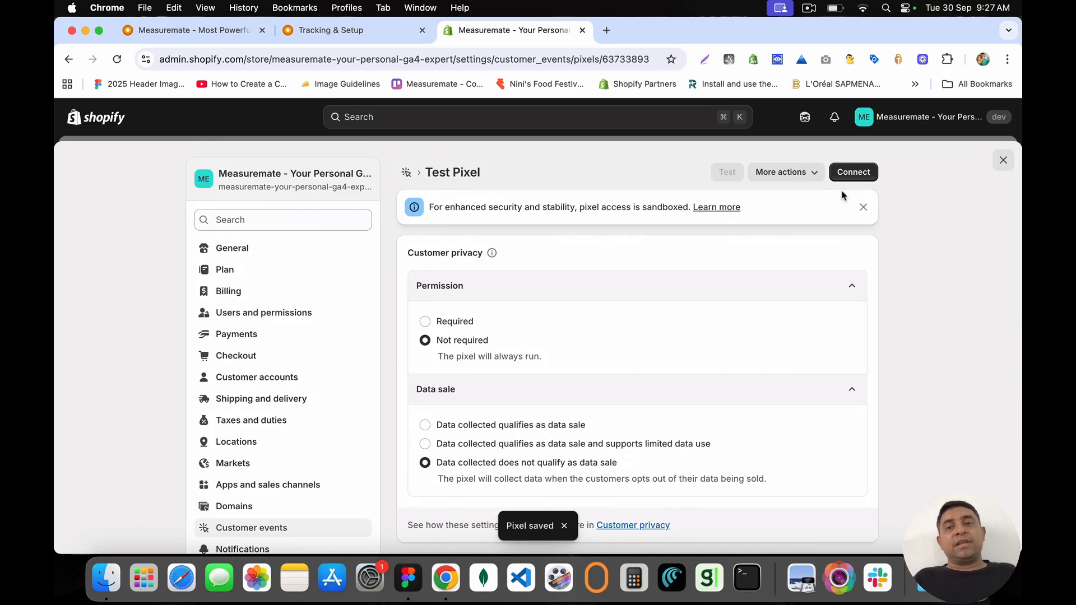
pyautogui.click(788, 175)
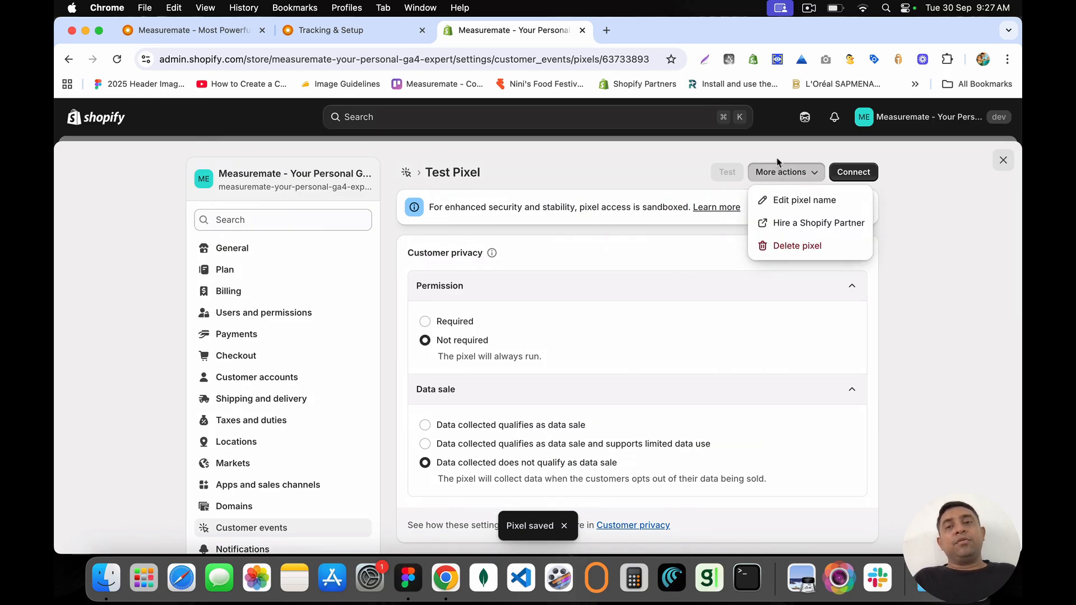
pyautogui.click(778, 151)
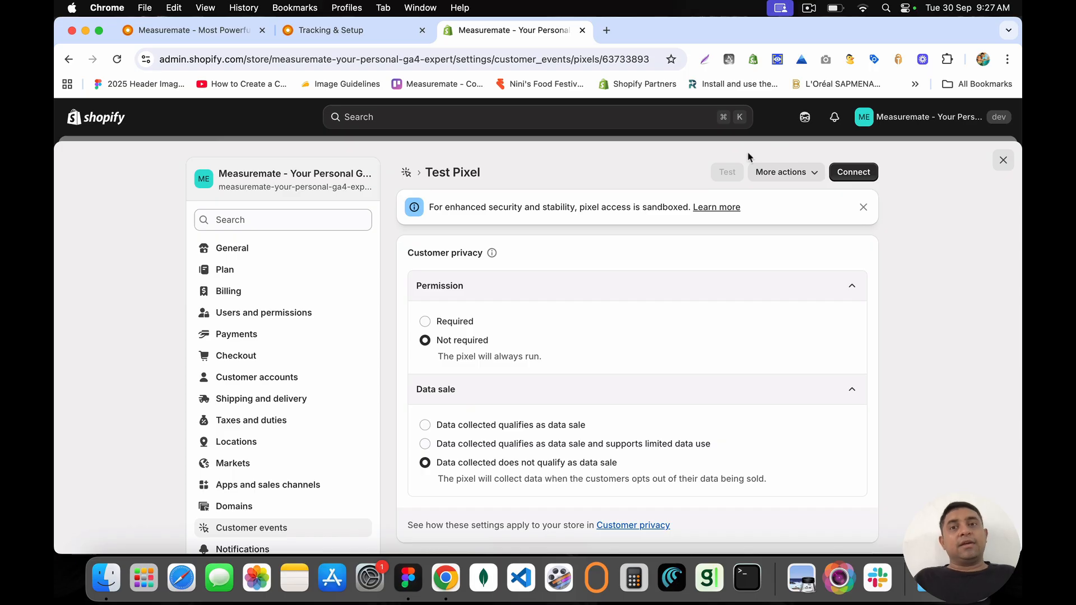
pyautogui.click(812, 179)
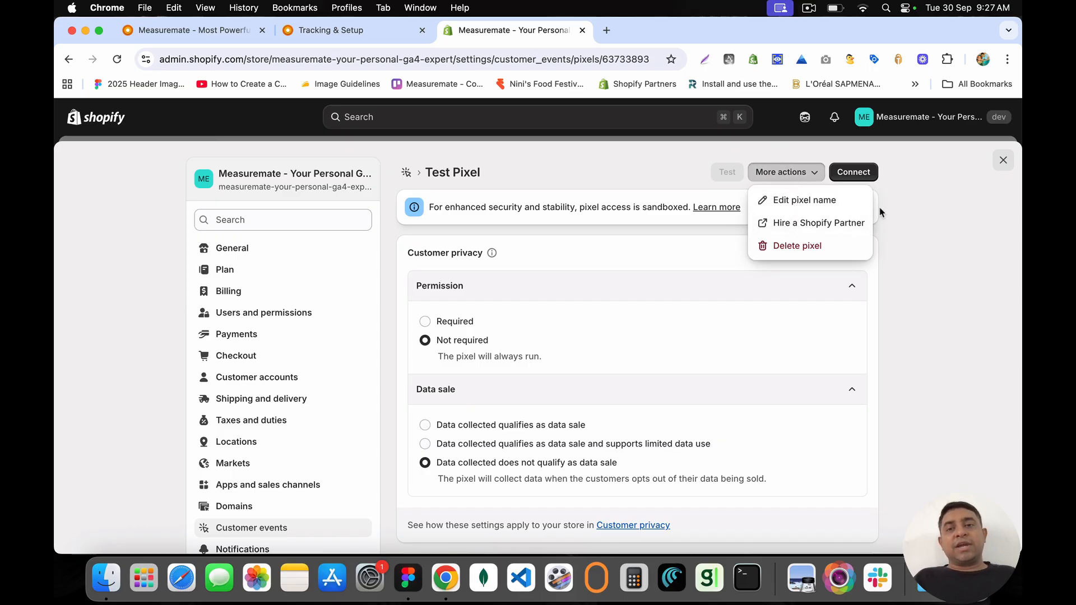
pyautogui.click(927, 241)
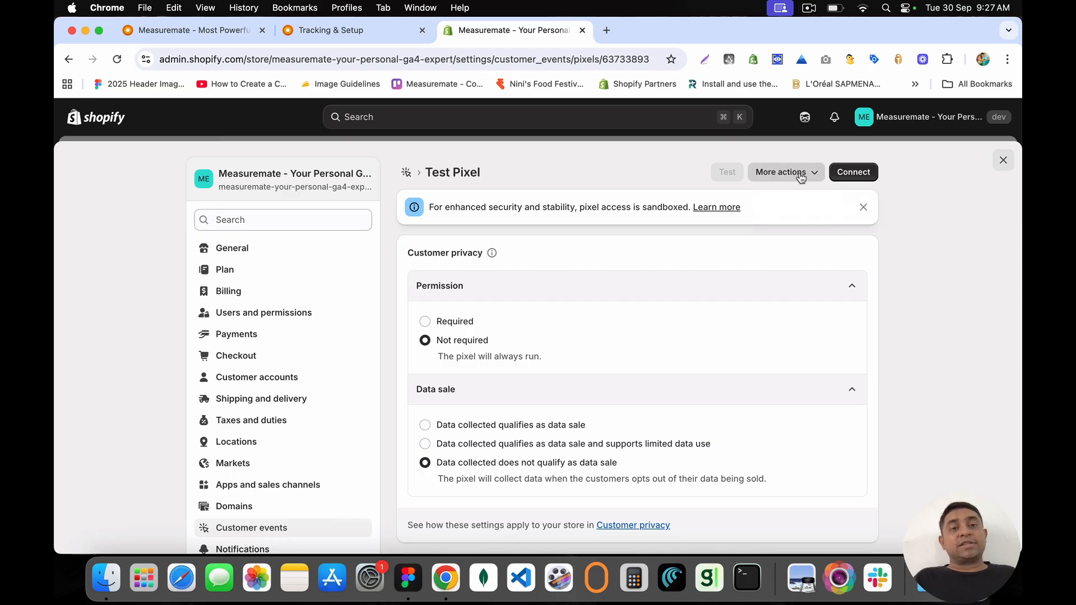
pyautogui.click(853, 172)
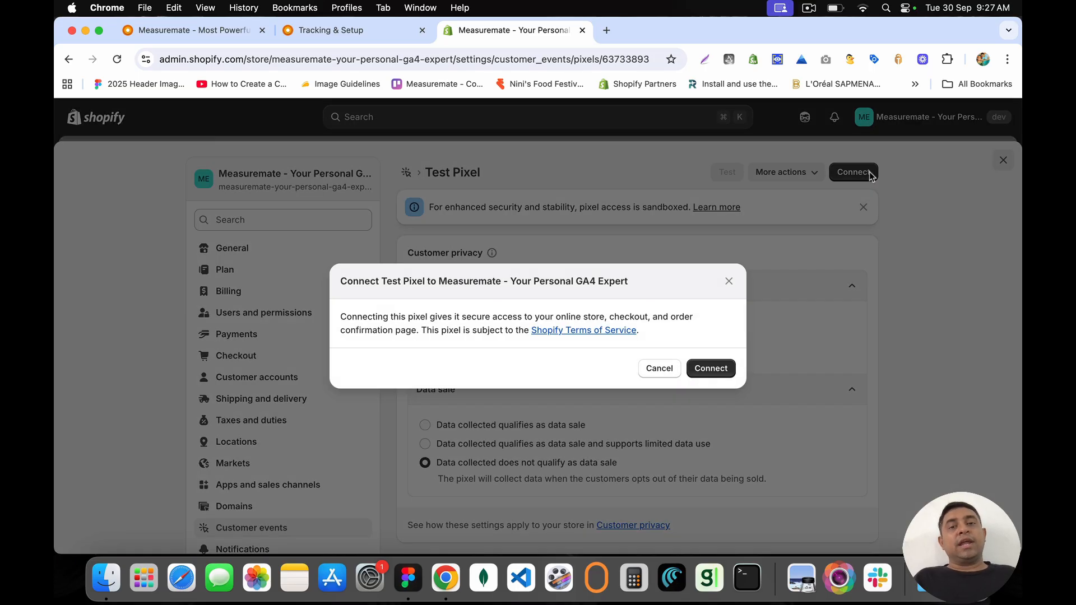
pyautogui.moveTo(453, 319); pyautogui.dragTo(627, 321)
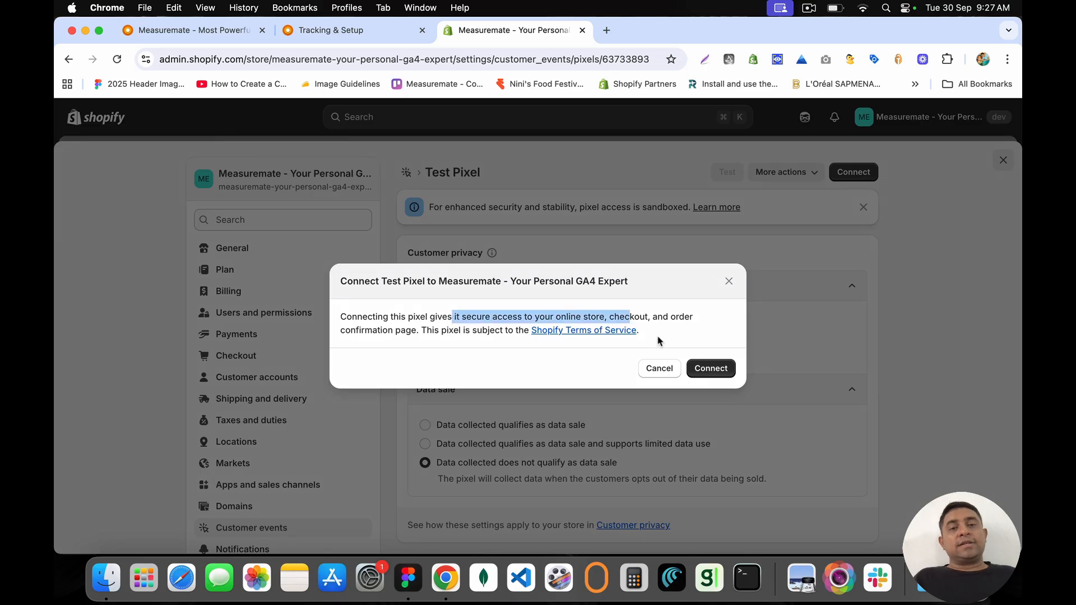
pyautogui.click(697, 365)
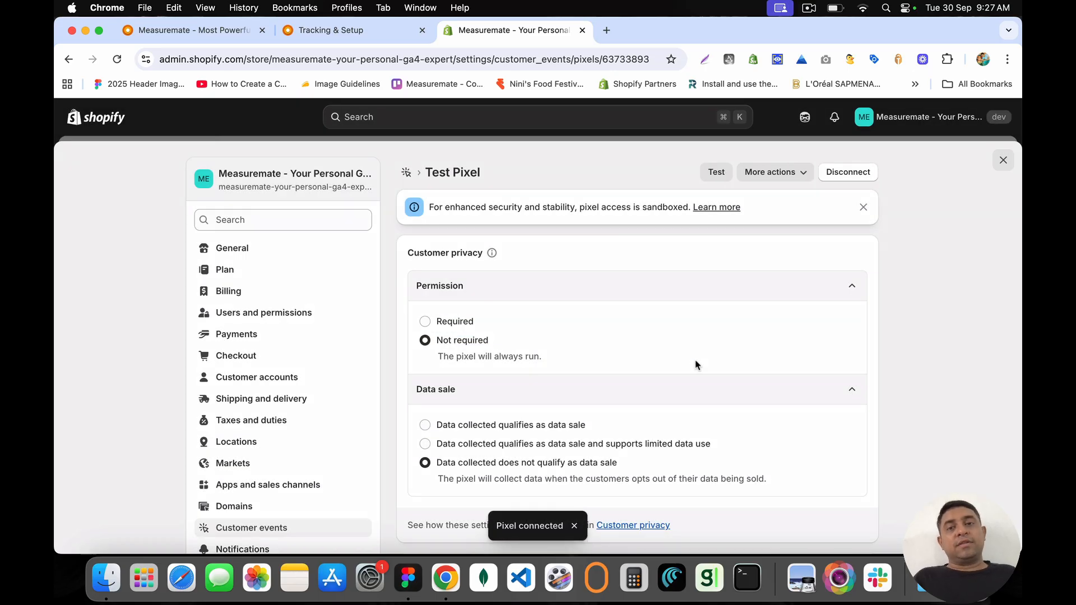
# Step: Launch a live storefront test of Test Pixel
pyautogui.scroll(-2, 696, 365)
pyautogui.scroll(-10, 695, 365)
pyautogui.scroll(15, 695, 361)
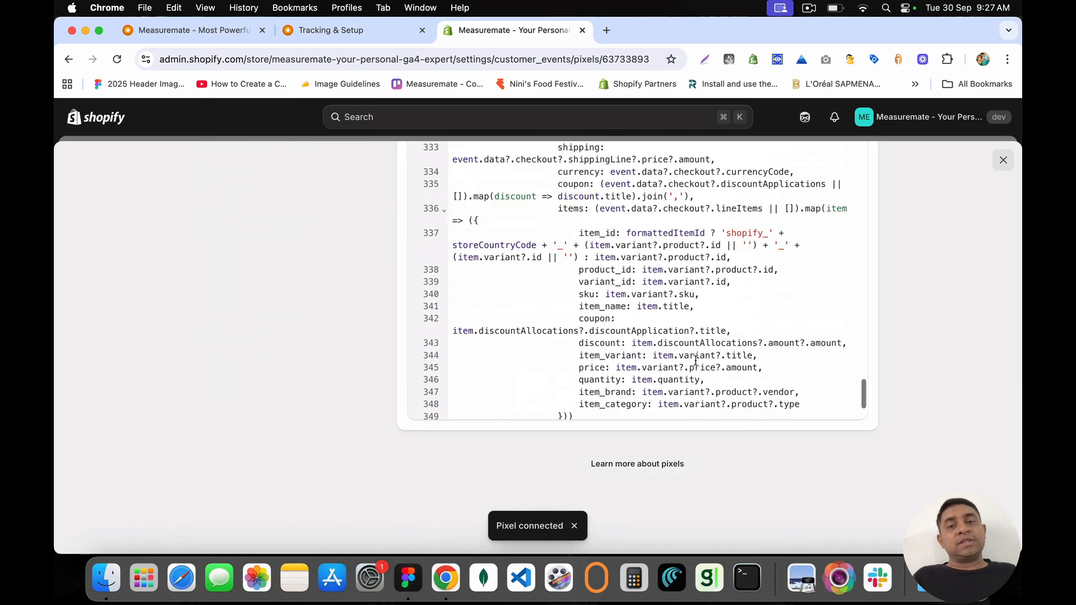
pyautogui.scroll(20, 695, 360)
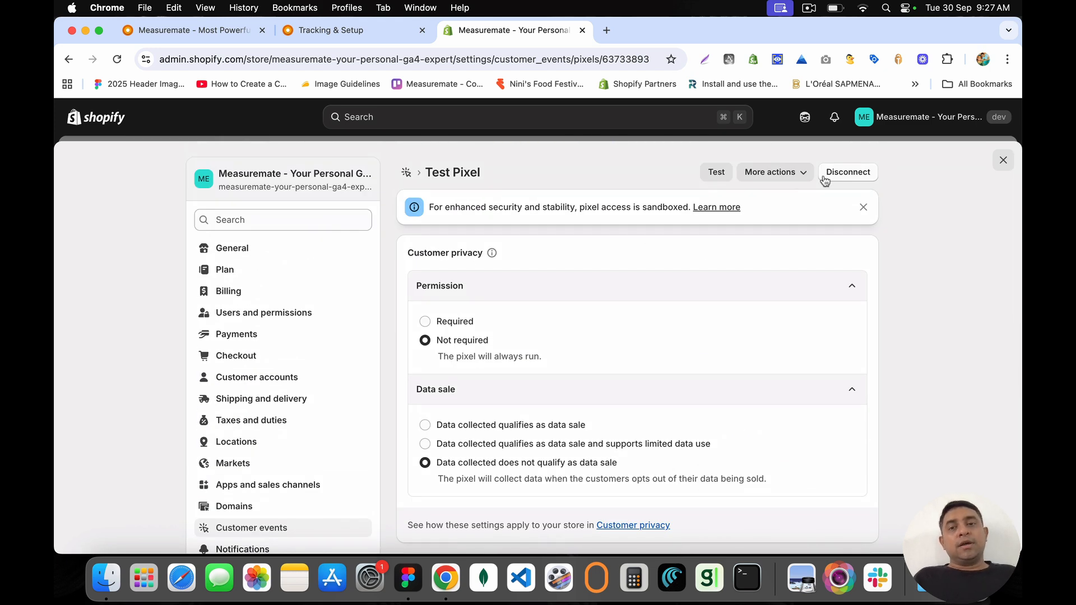
pyautogui.click(716, 172)
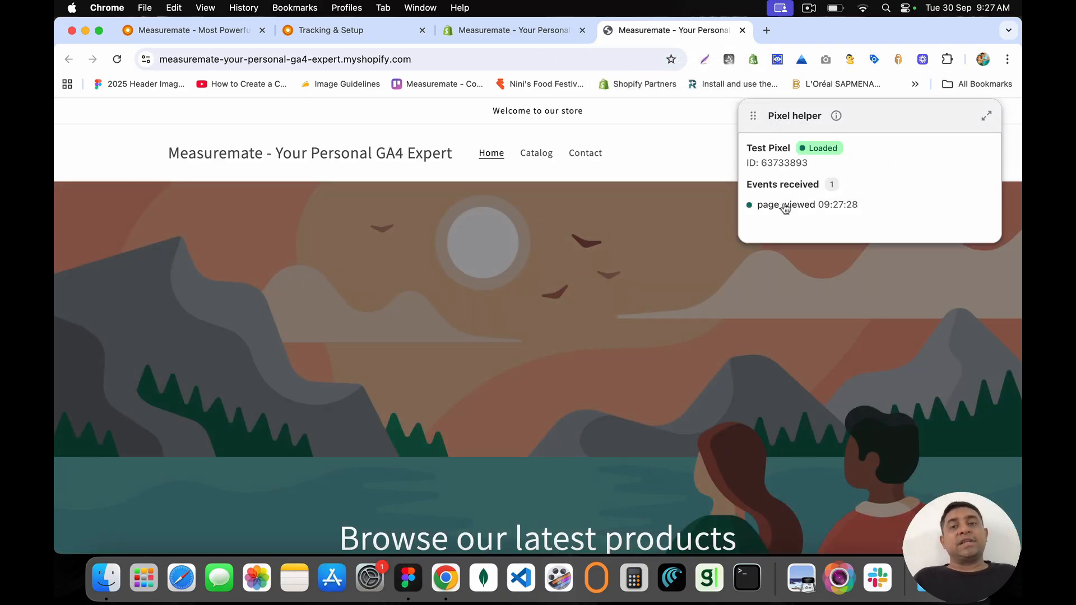
# Step: Inspect the page_viewed event, then open the Yellow Snowboard product from the Catalog
pyautogui.click(843, 209)
pyautogui.click(542, 155)
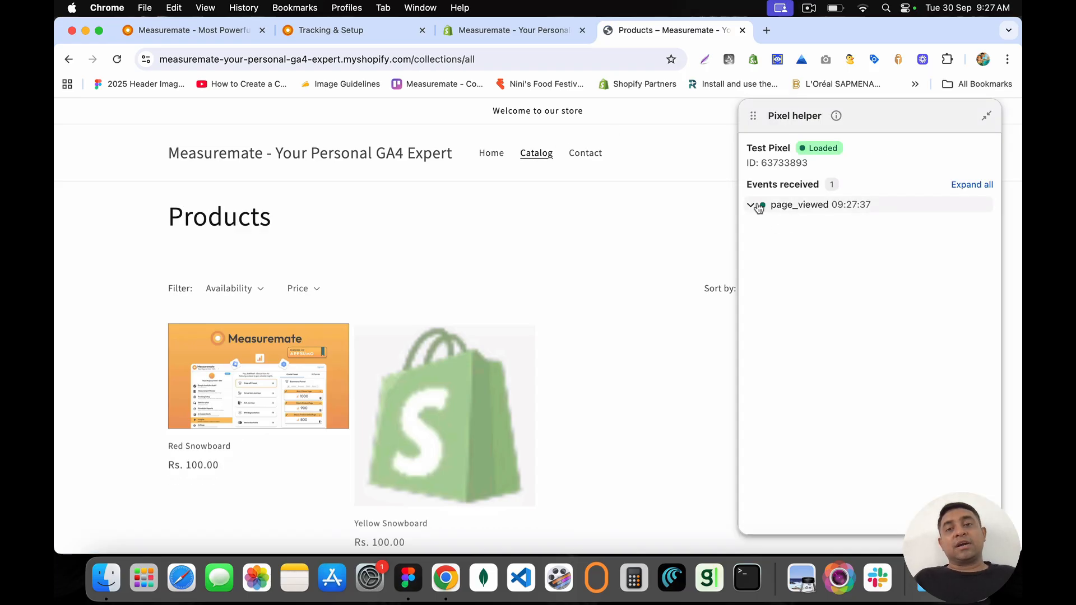
pyautogui.click(505, 336)
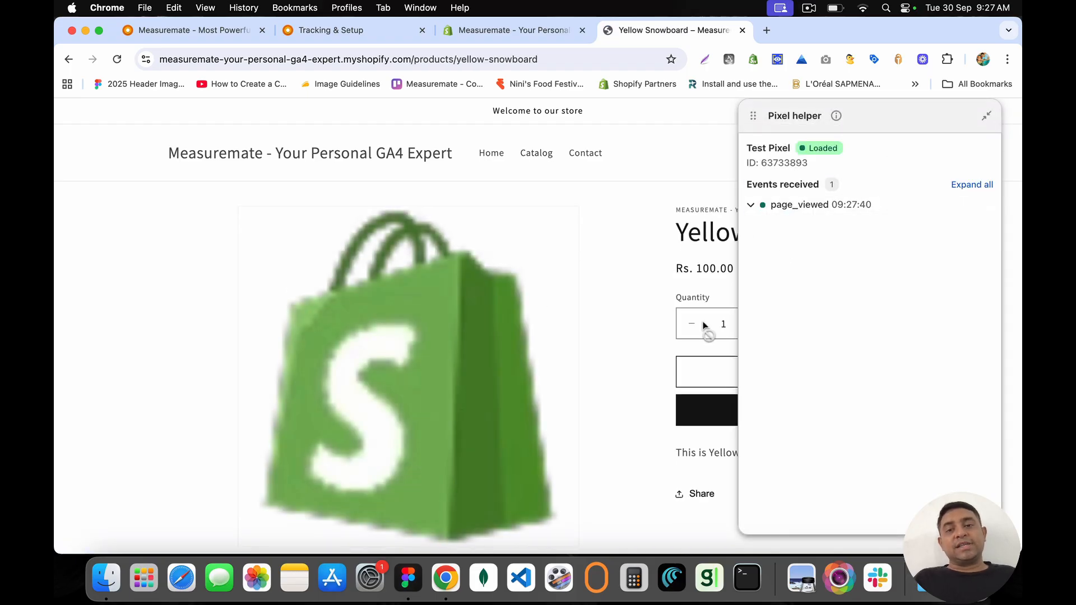
pyautogui.click(694, 323)
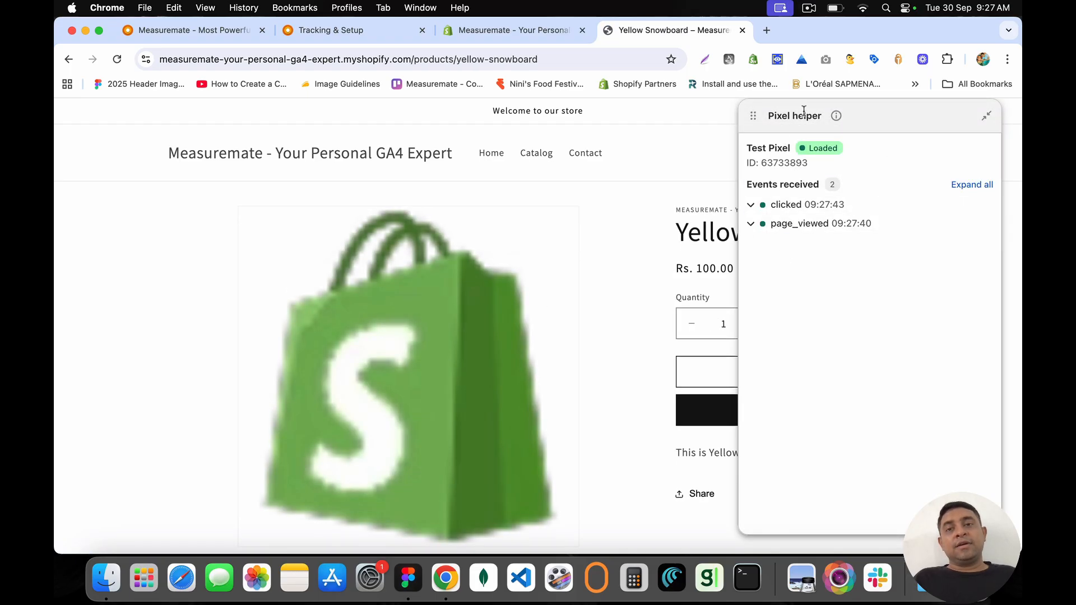
pyautogui.moveTo(776, 111); pyautogui.dragTo(396, 117)
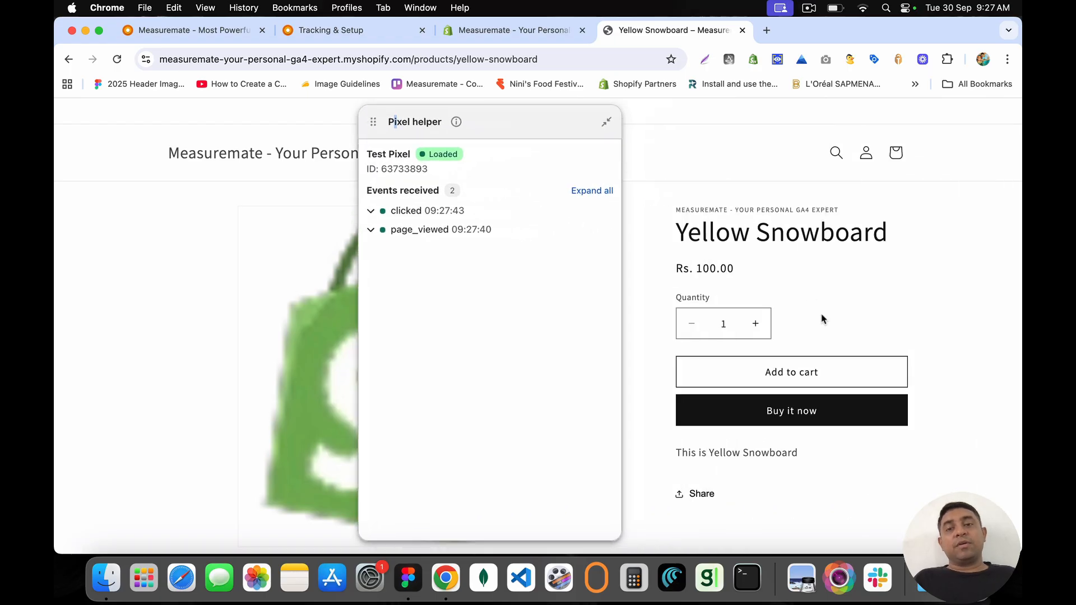
# Step: Add three Yellow Snowboards to the cart, view the cart, then return to the admin tab
pyautogui.click(756, 325)
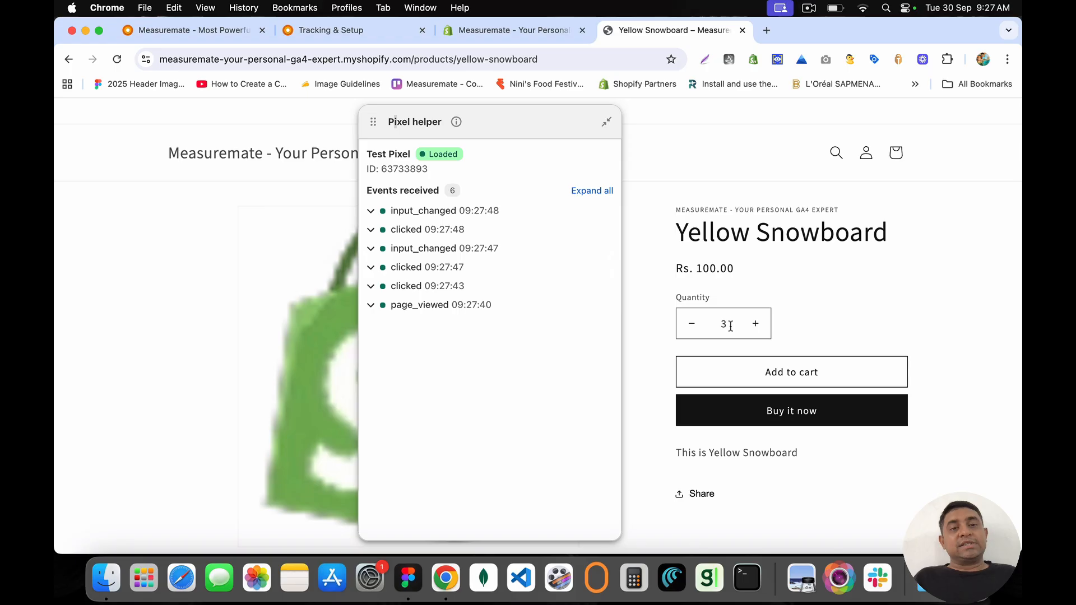
pyautogui.click(791, 371)
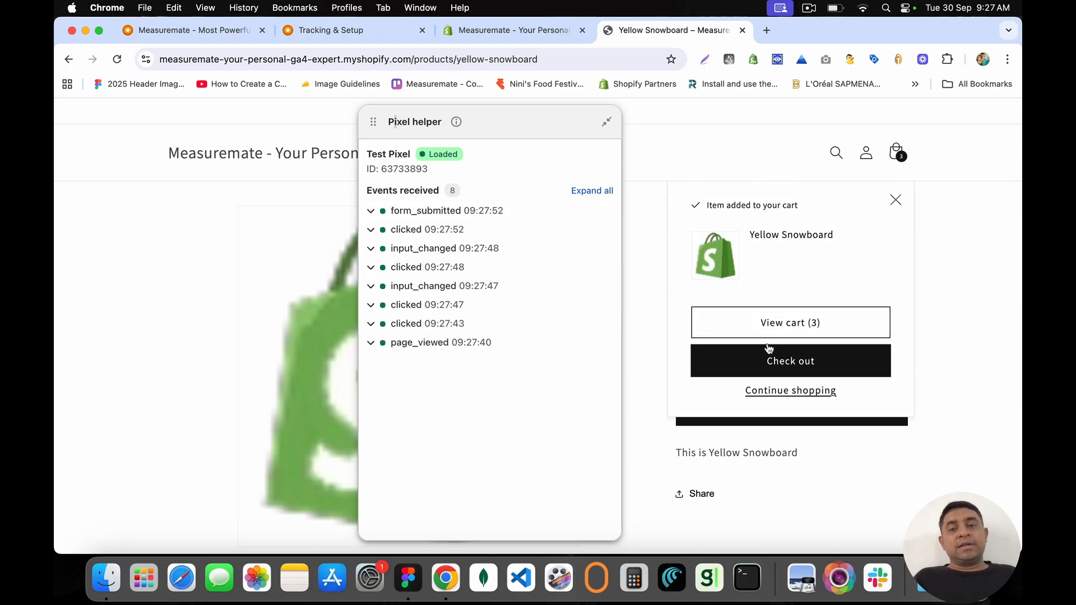
pyautogui.click(742, 326)
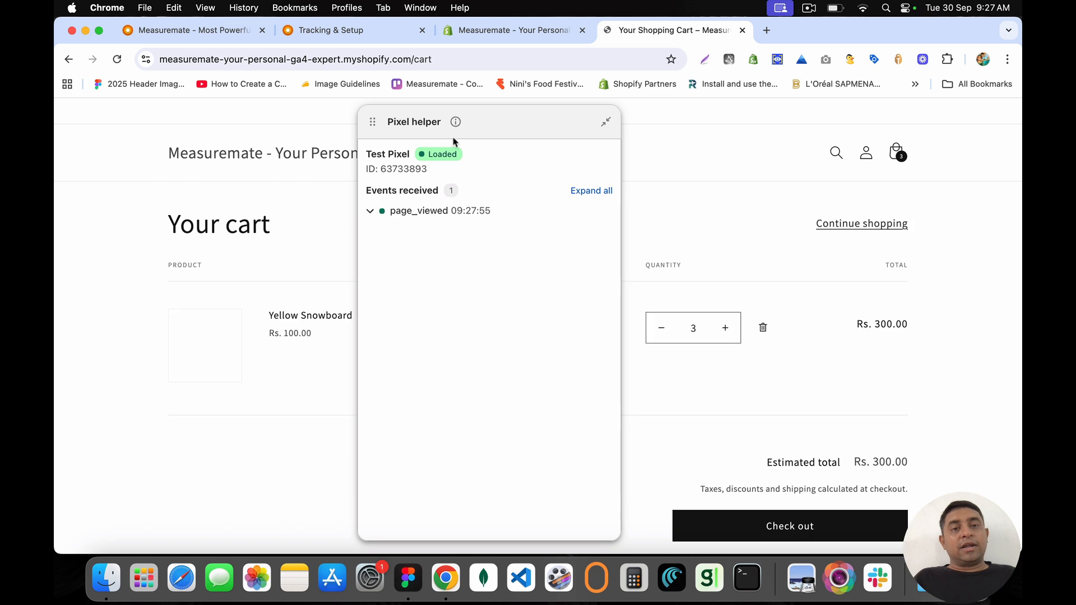
pyautogui.click(333, 136)
pyautogui.click(510, 34)
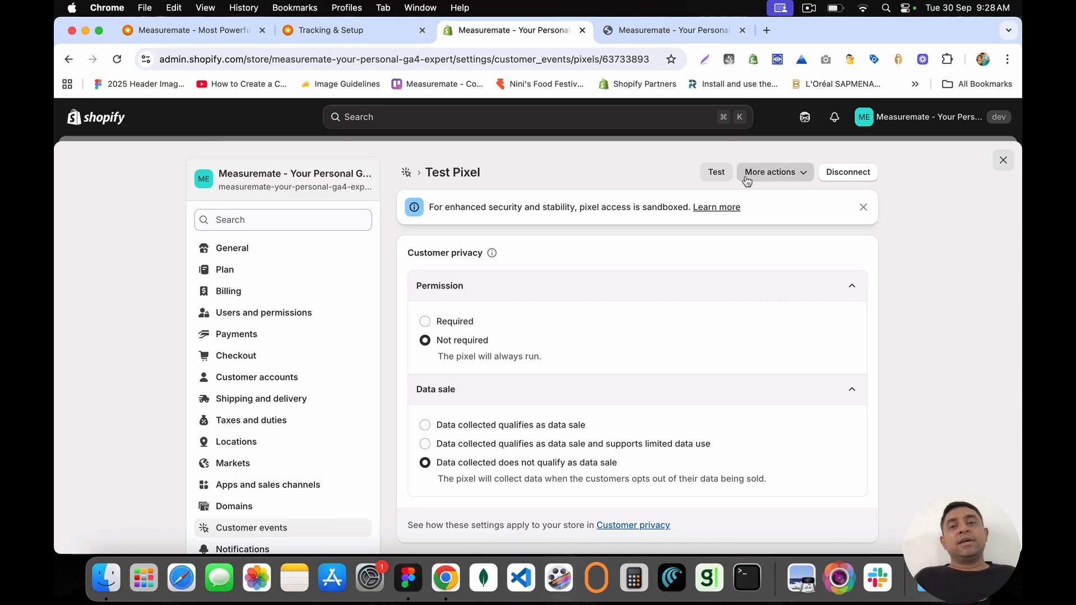
# Step: Close the storefront test tab, then delete Test Pixel from Customer events and confirm
pyautogui.click(687, 34)
pyautogui.click(741, 30)
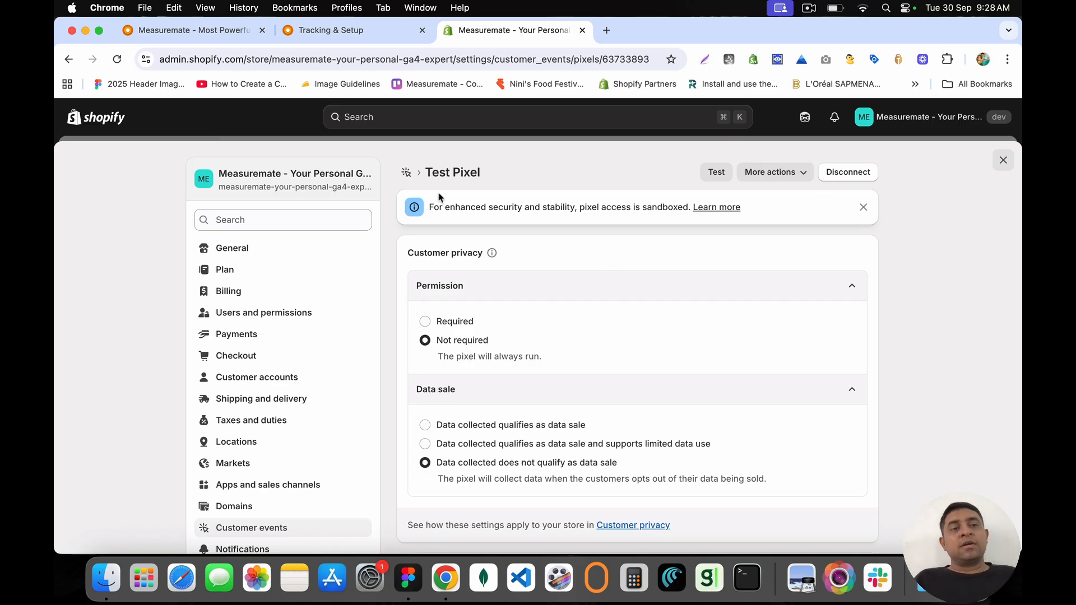
pyautogui.click(251, 527)
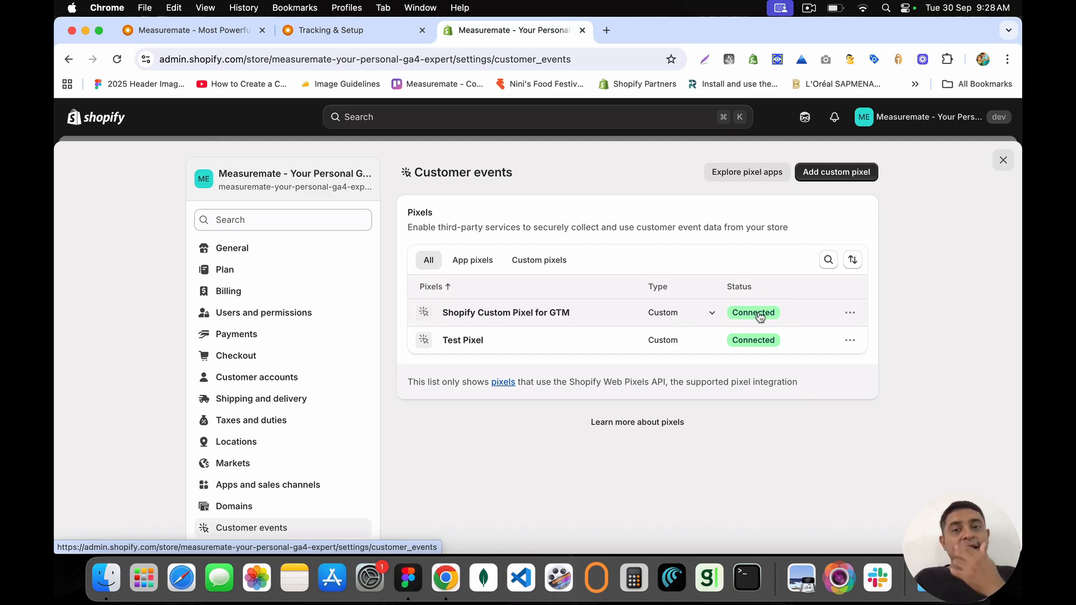
pyautogui.click(849, 340)
pyautogui.click(833, 436)
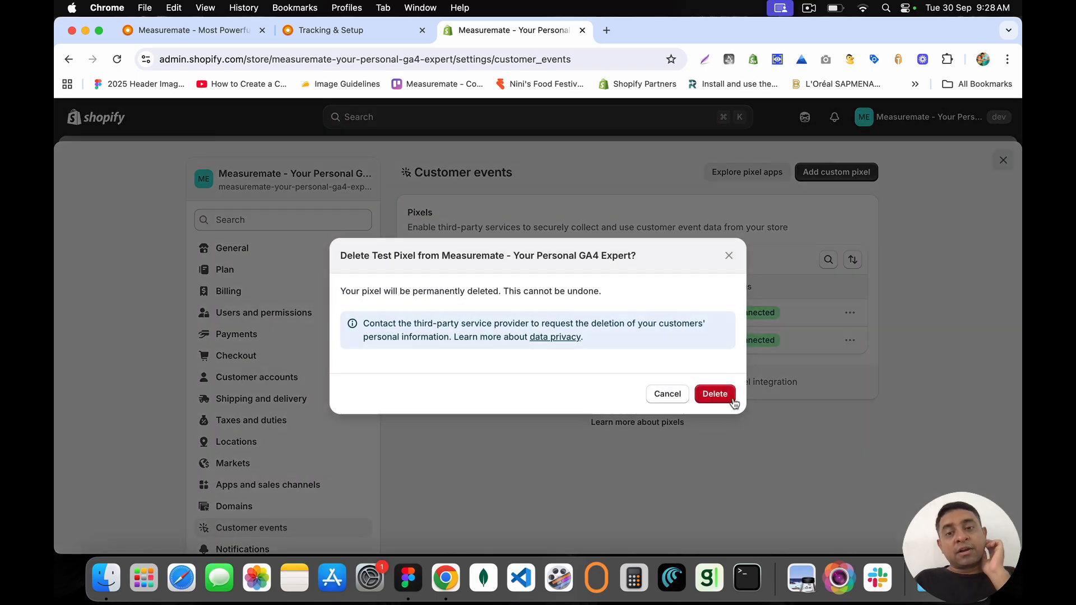
pyautogui.click(721, 394)
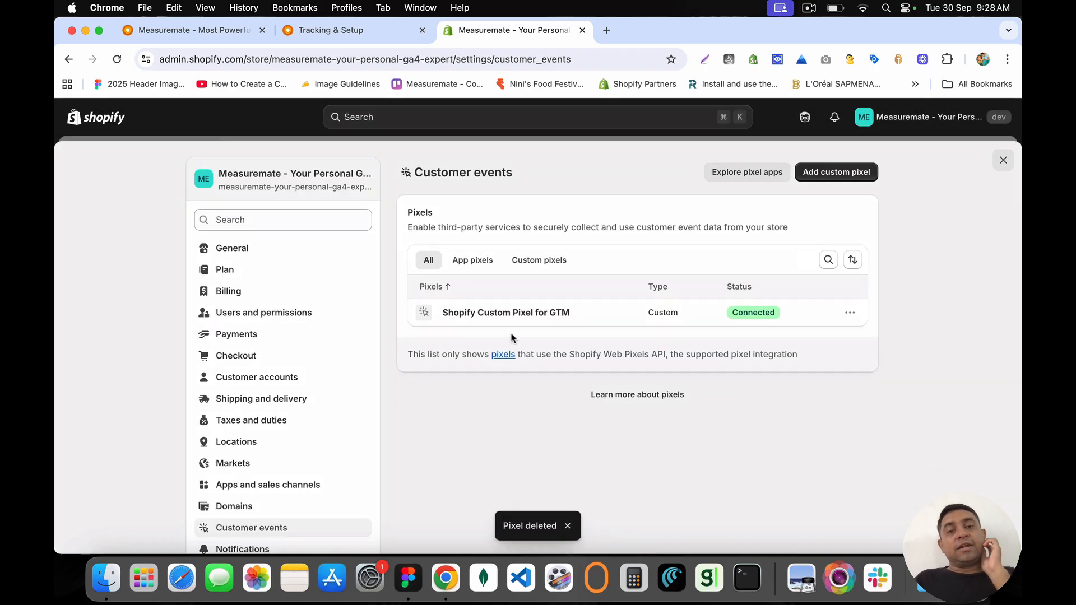
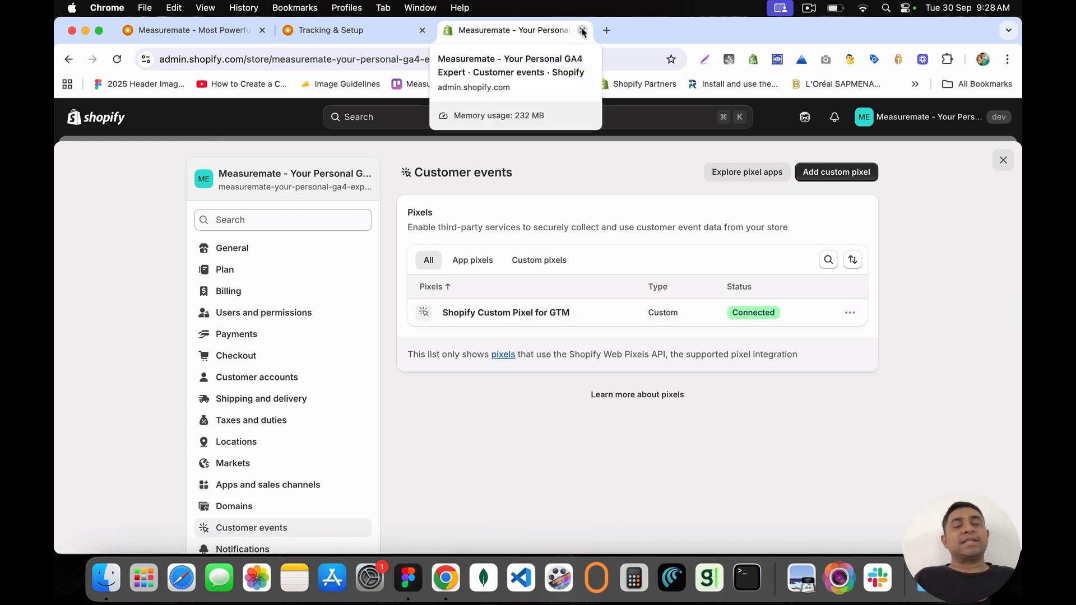
# Step: Close the Shopify admin tab and open Google Tag Manager in a new tab
pyautogui.click(582, 31)
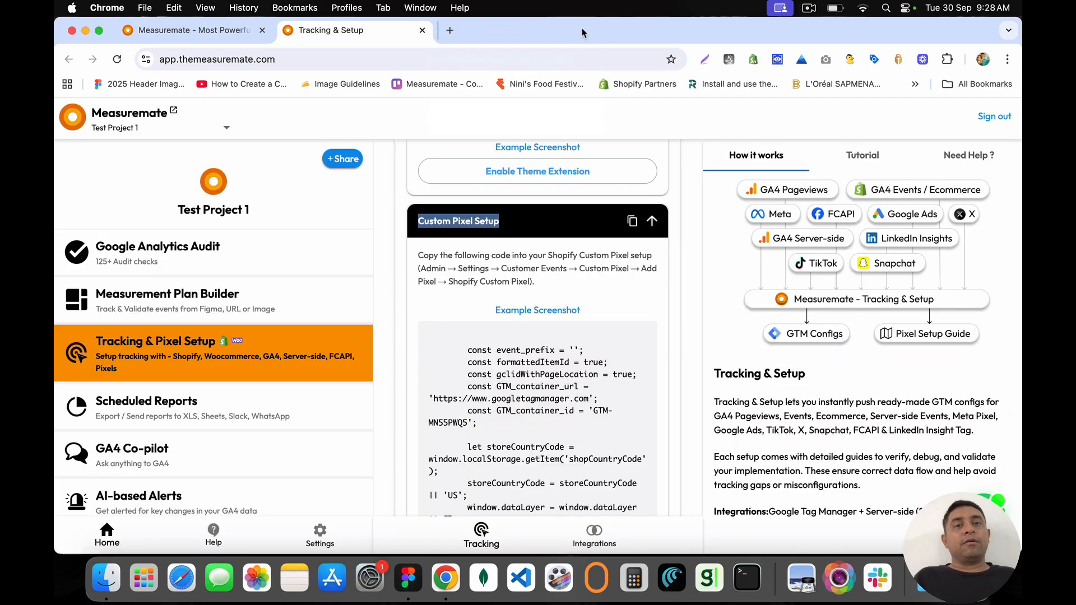
pyautogui.click(519, 253)
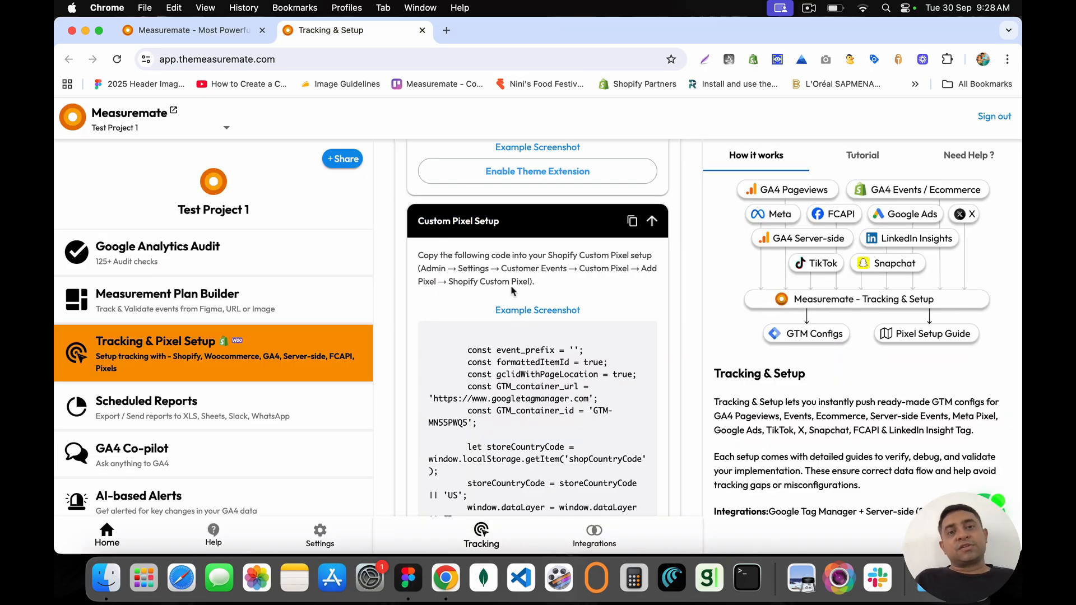
pyautogui.click(539, 219)
pyautogui.scroll(-3, 562, 325)
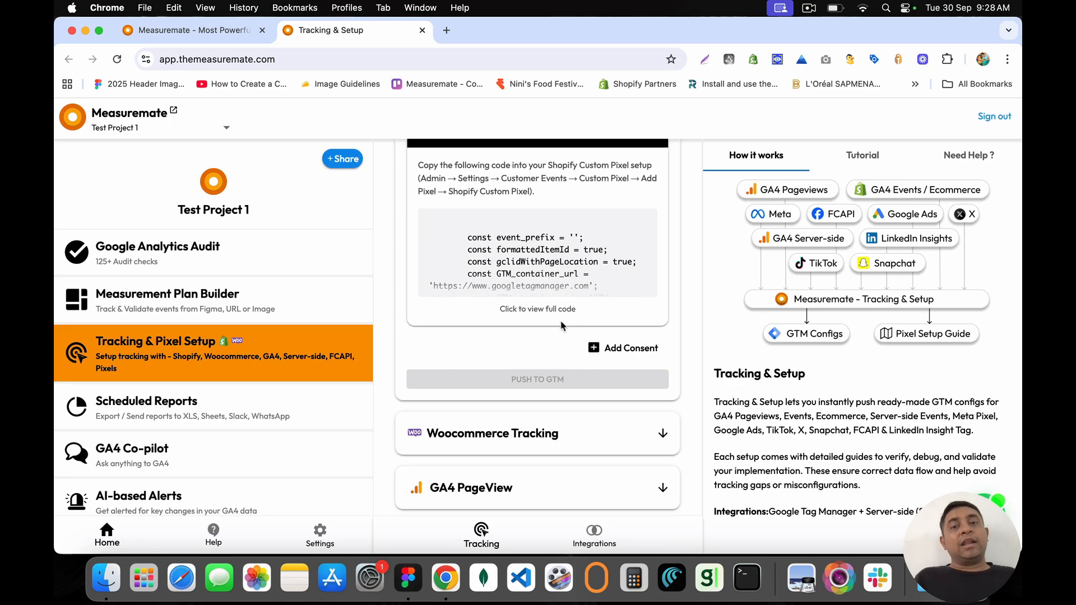
pyautogui.scroll(10, 562, 325)
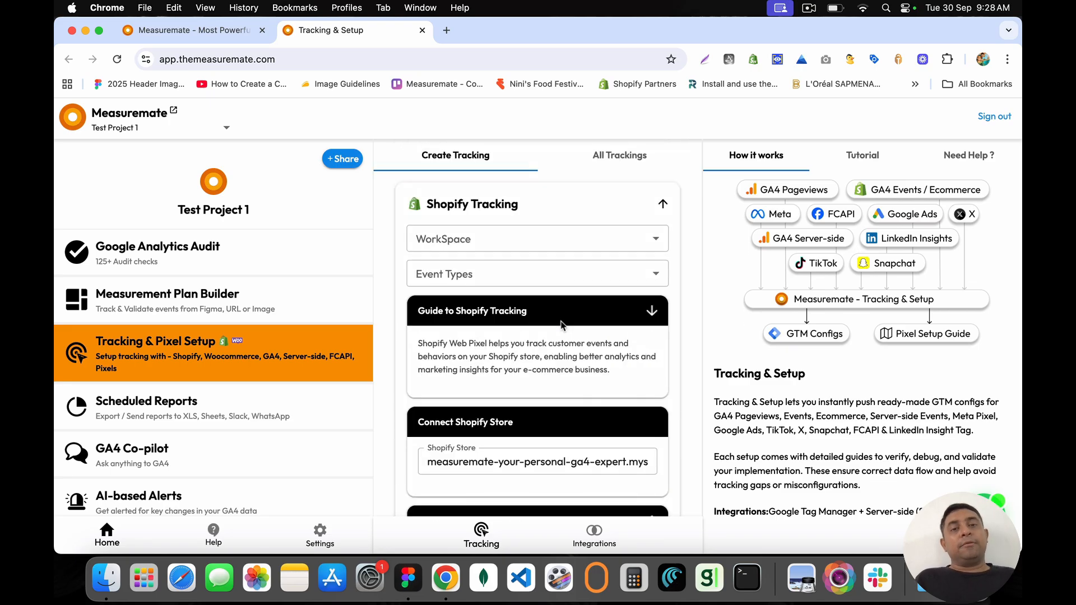
pyautogui.click(449, 30)
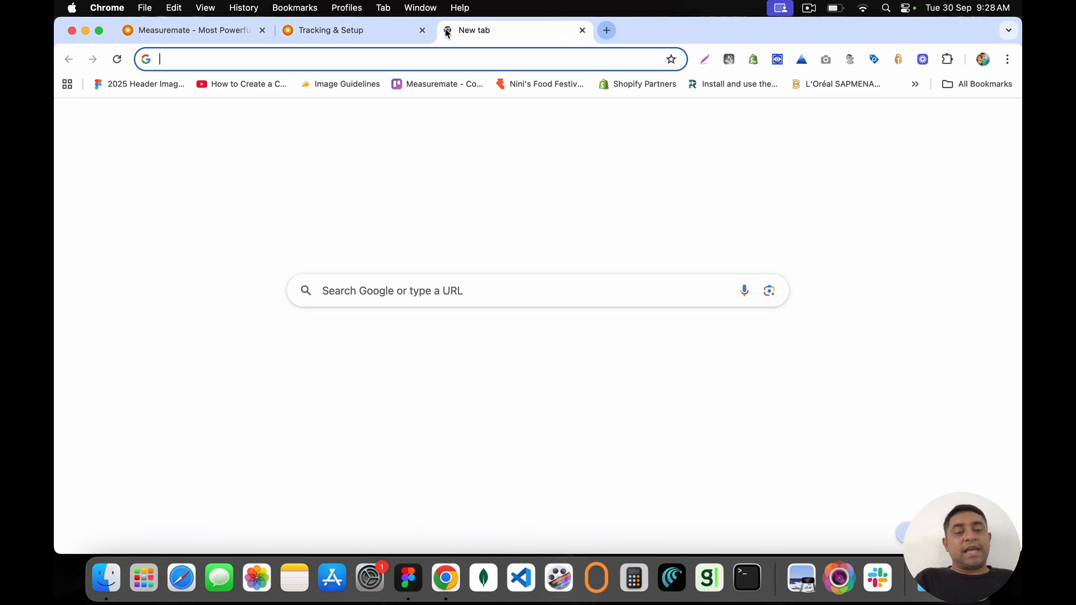
pyautogui.write('tag')
pyautogui.press('Return')
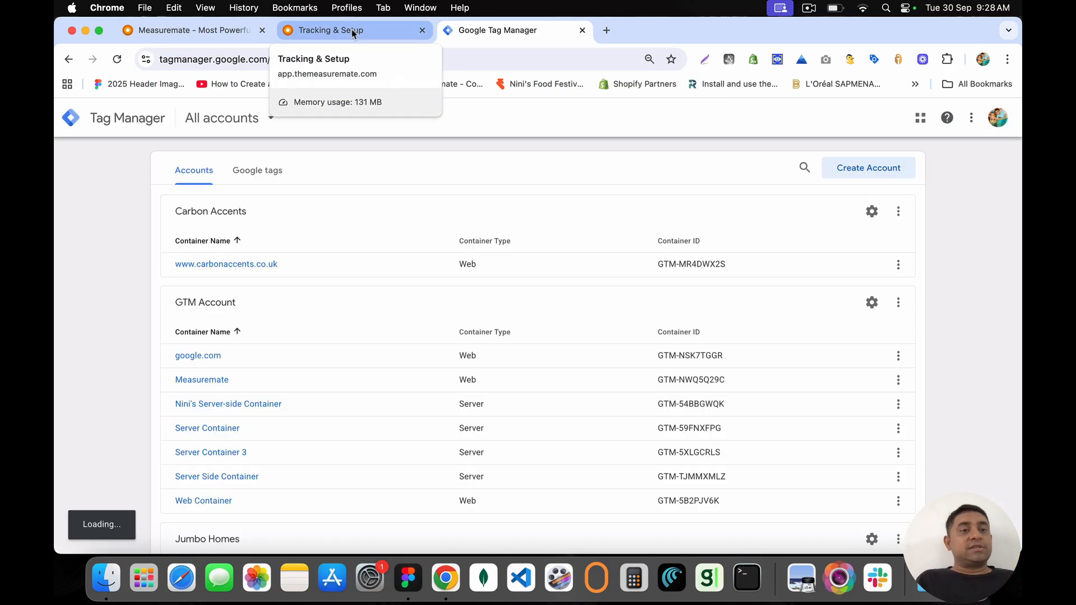
# Step: Back in Measuremate, go to Settings and open the project dropdown
pyautogui.click(351, 29)
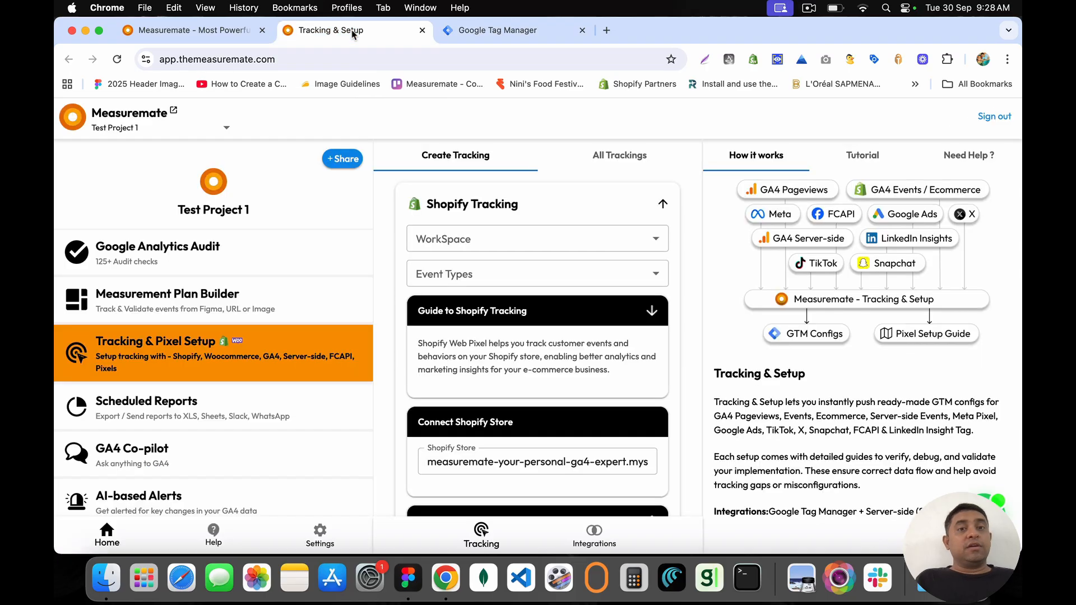
pyautogui.click(474, 248)
pyautogui.click(392, 237)
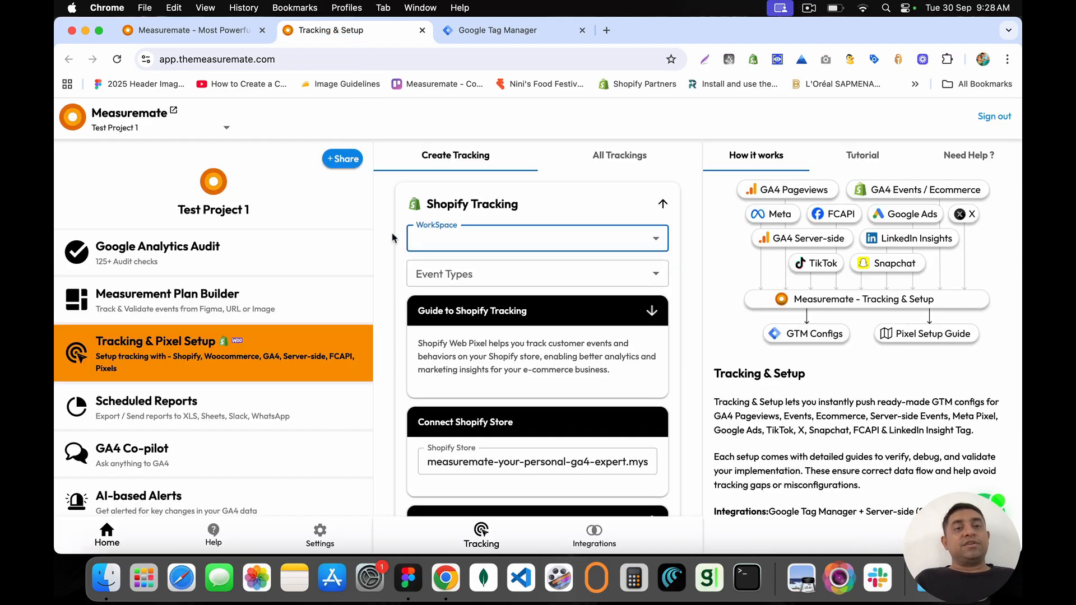
pyautogui.click(318, 535)
pyautogui.click(104, 126)
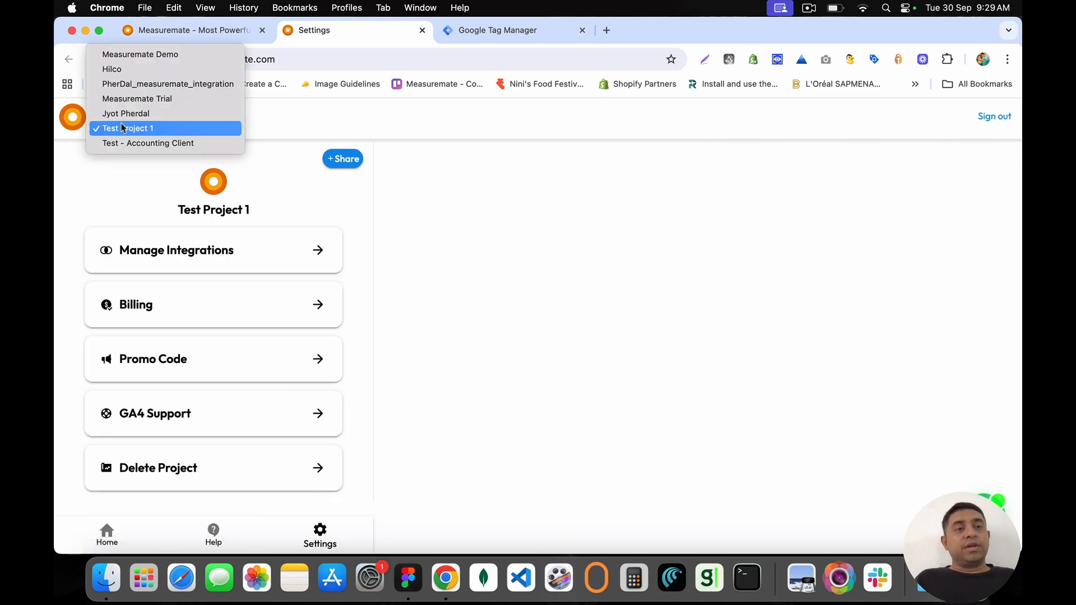
pyautogui.click(110, 52)
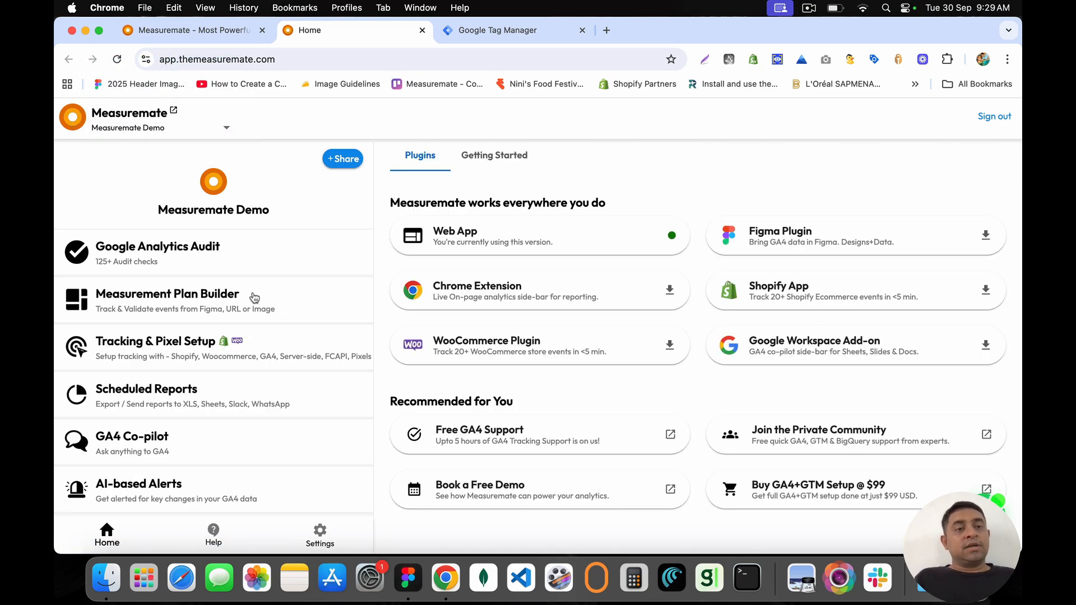
pyautogui.click(247, 342)
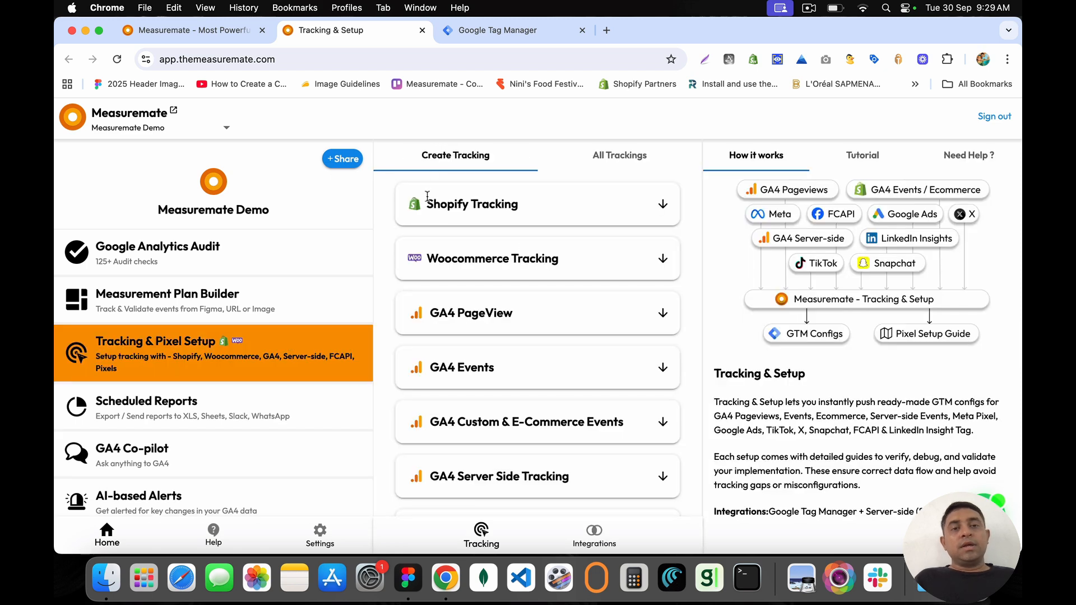
pyautogui.moveTo(427, 197); pyautogui.dragTo(551, 219)
pyautogui.click(662, 207)
pyautogui.click(469, 241)
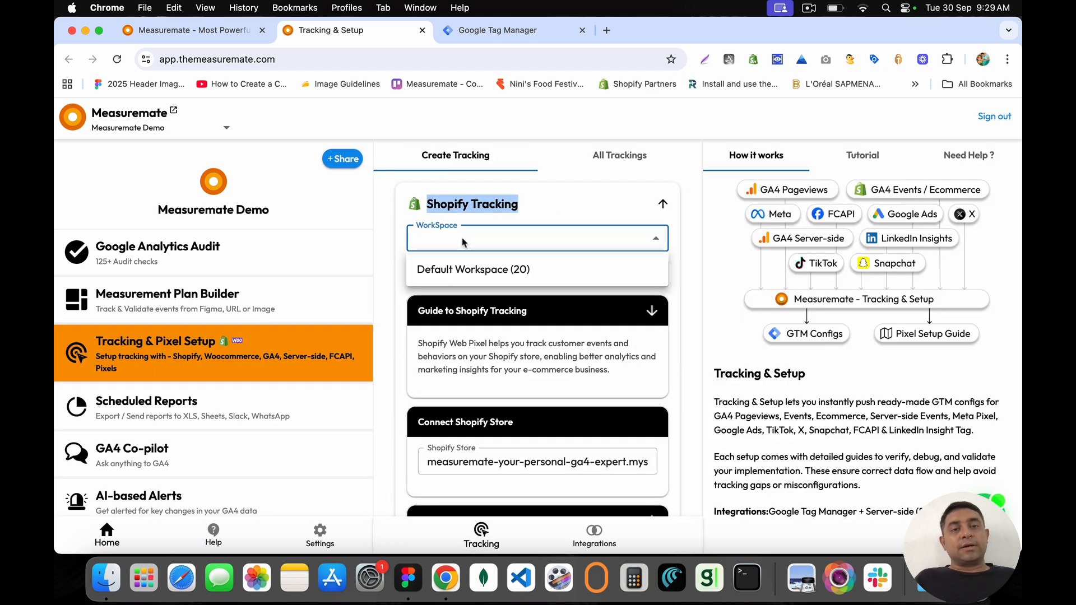
pyautogui.click(457, 270)
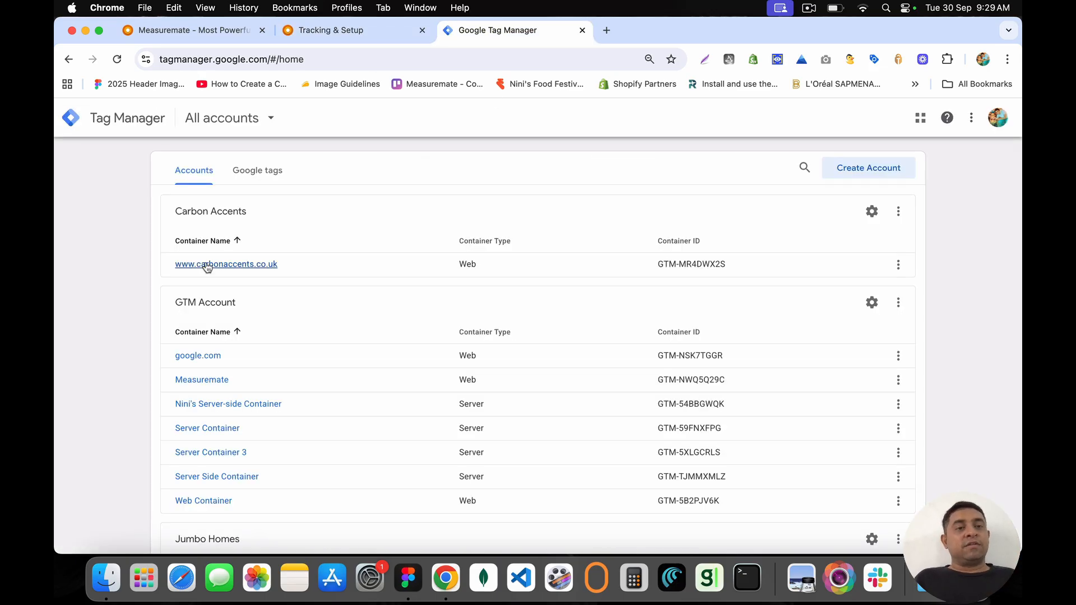
# Step: Open the Measuremate Demo - Web container in Tag Manager and view its workspaces
pyautogui.scroll(-3, 184, 378)
pyautogui.scroll(-5, 203, 306)
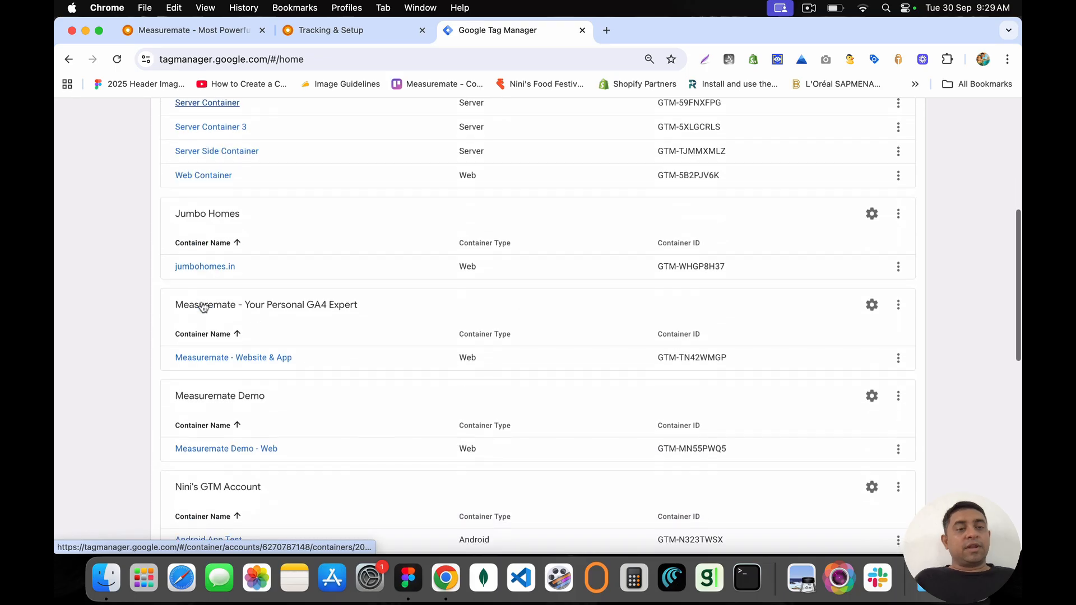
pyautogui.click(234, 450)
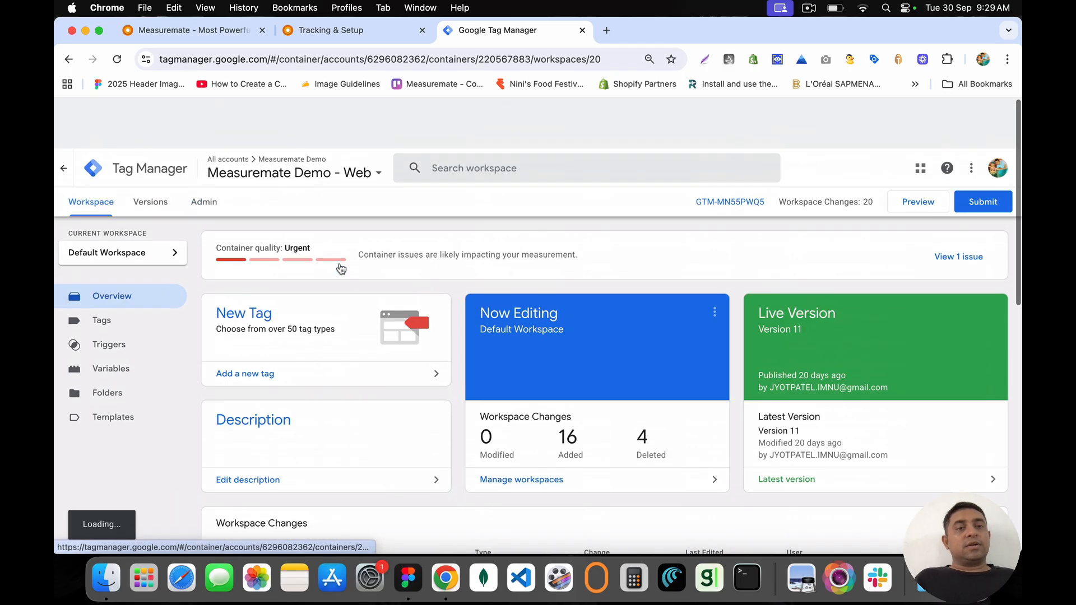
pyautogui.click(108, 202)
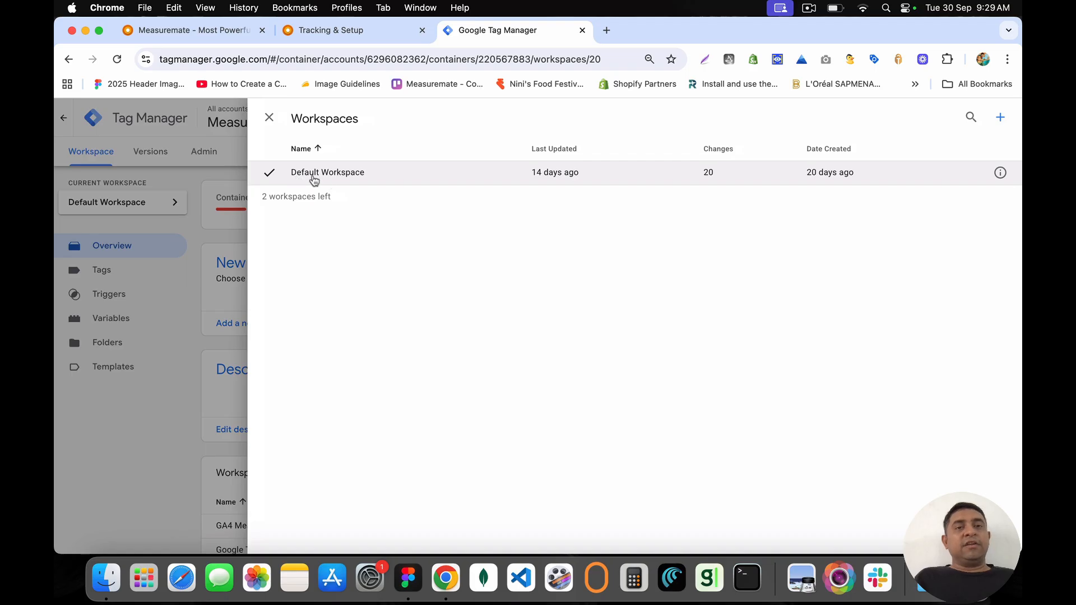
pyautogui.click(362, 30)
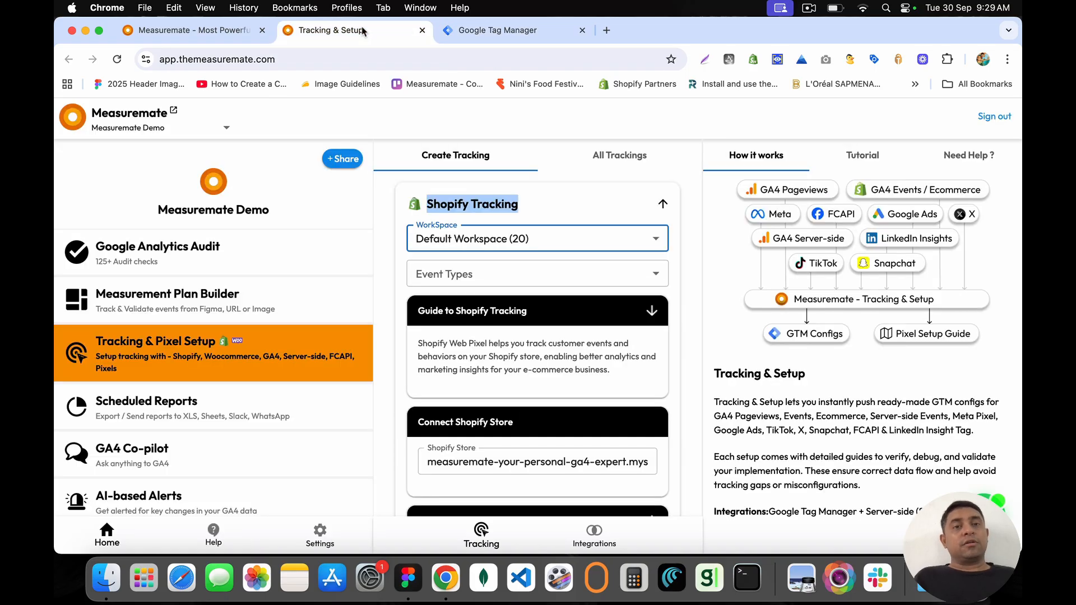
pyautogui.click(509, 35)
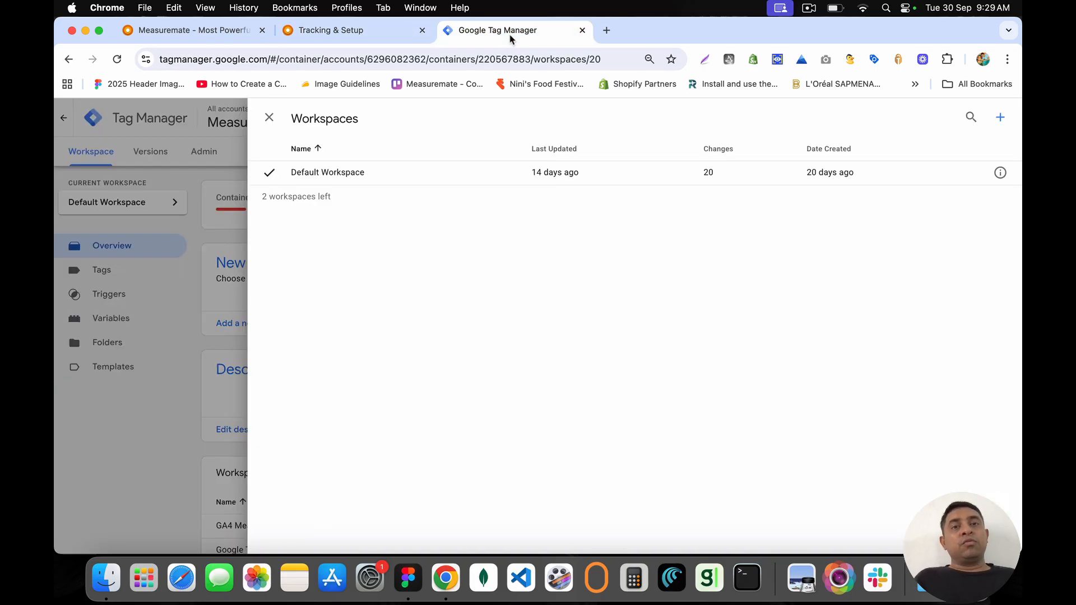
# Step: Start a new workspace, discard the untitled draft, and return to Measuremate
pyautogui.click(1001, 119)
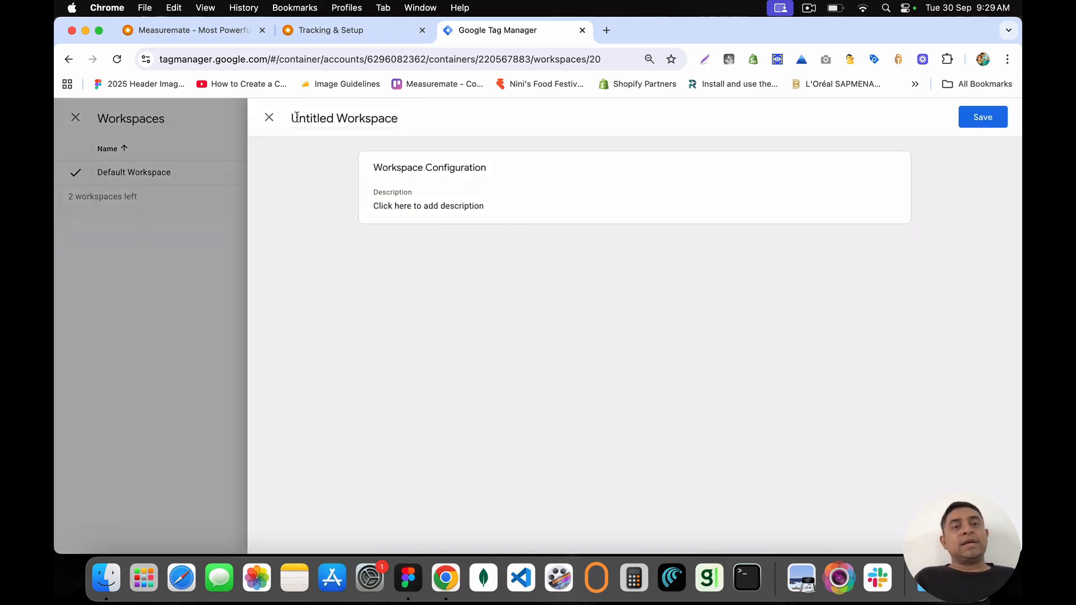
pyautogui.click(269, 118)
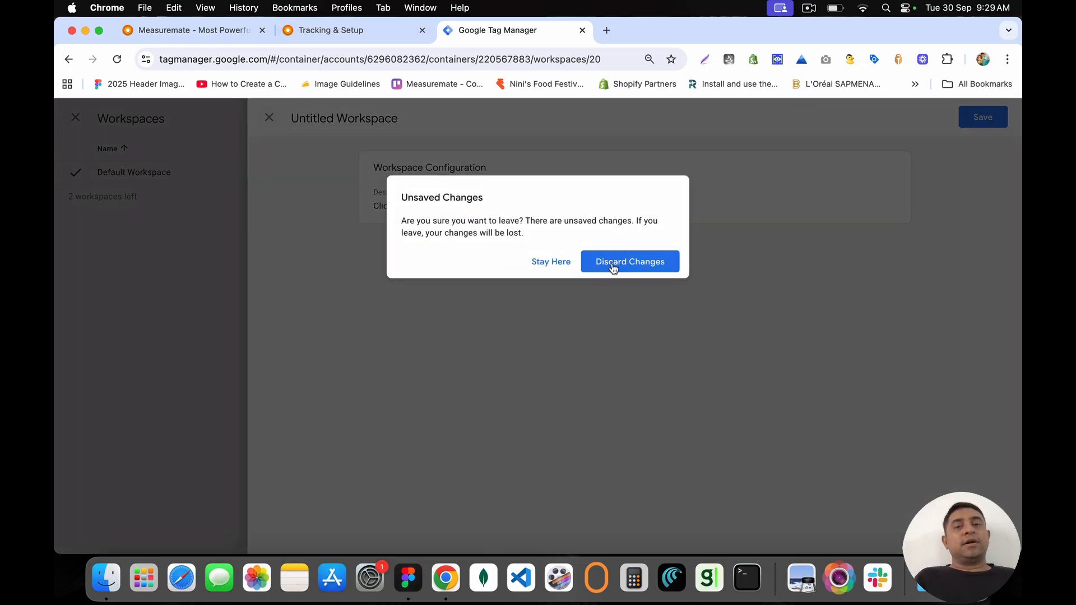
pyautogui.click(614, 267)
pyautogui.click(333, 31)
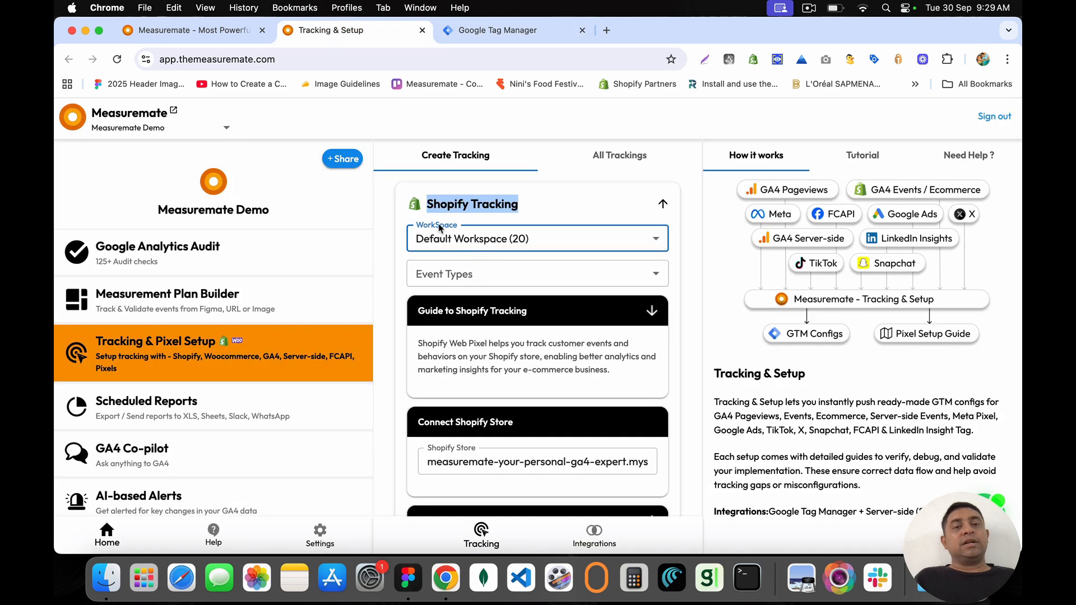
# Step: Tick the Shopify event types from Alert Displayed through Product Clicked
pyautogui.click(468, 273)
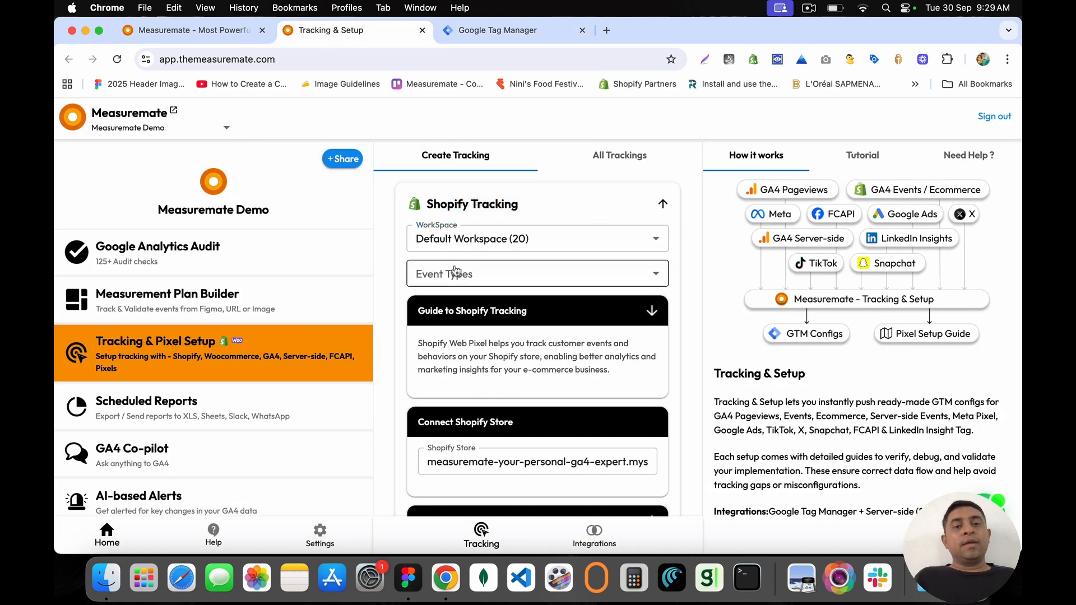
pyautogui.click(432, 175)
pyautogui.click(431, 212)
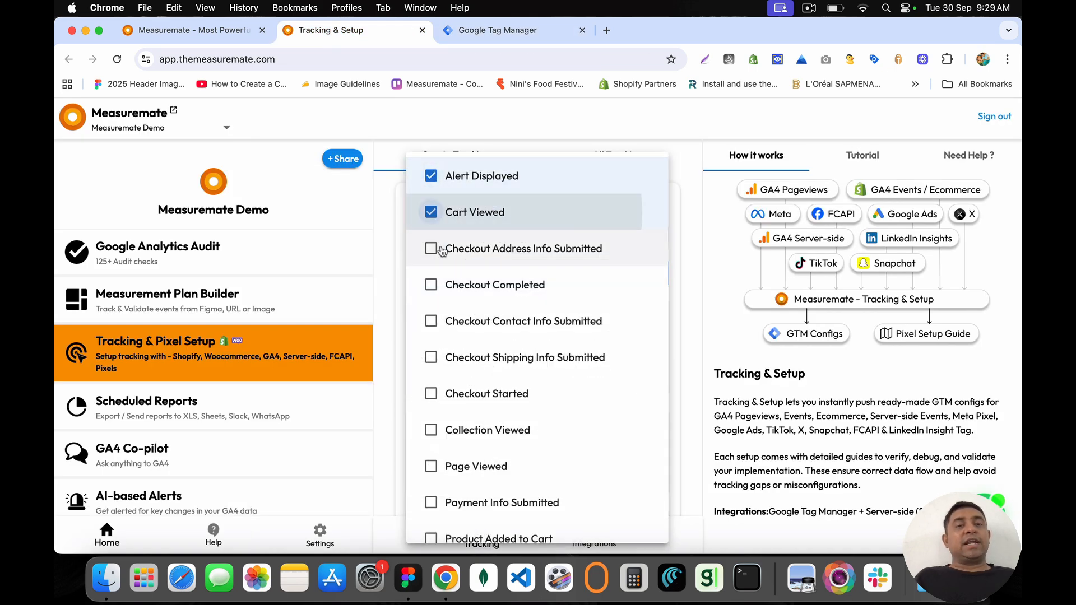
pyautogui.click(431, 248)
pyautogui.click(437, 285)
pyautogui.click(431, 321)
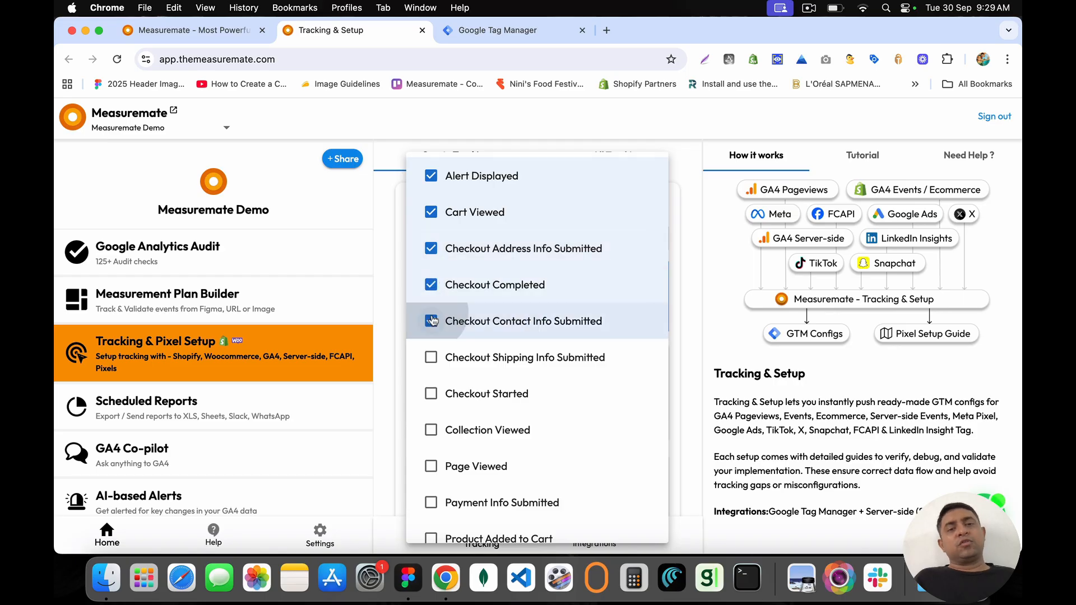
pyautogui.click(431, 357)
pyautogui.click(431, 394)
pyautogui.click(432, 432)
pyautogui.scroll(-3, 432, 426)
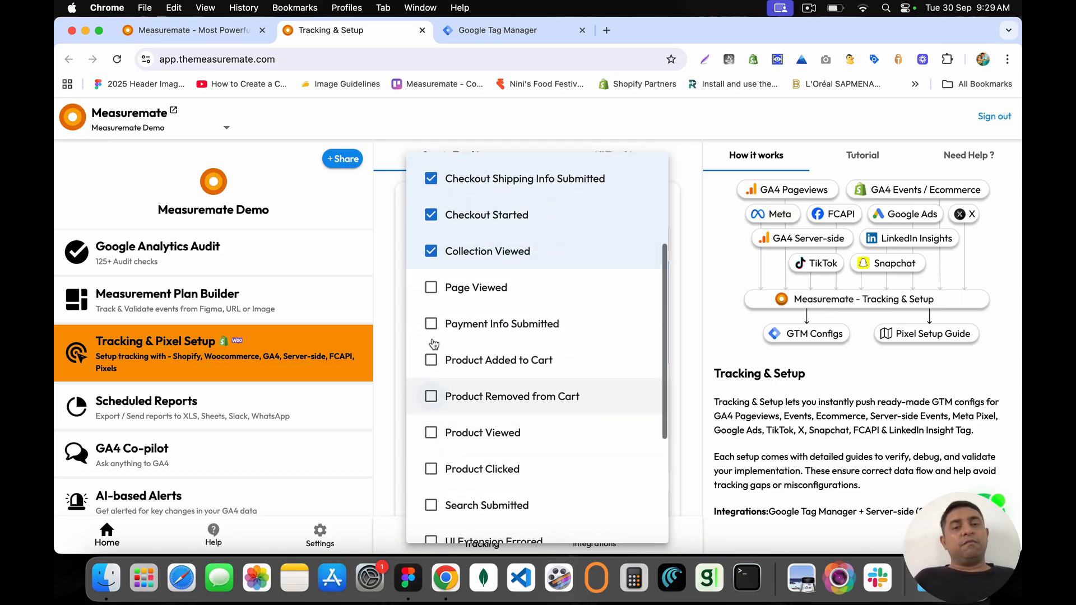
pyautogui.click(432, 289)
pyautogui.click(432, 327)
pyautogui.click(431, 361)
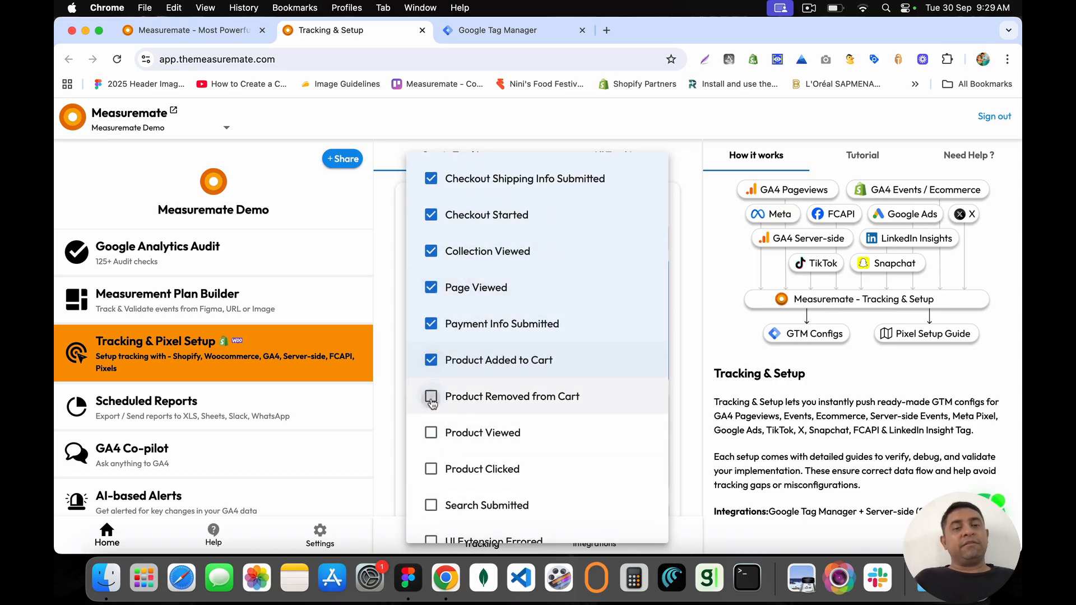
pyautogui.click(431, 397)
pyautogui.click(431, 434)
pyautogui.click(431, 471)
# Step: Tick Search Submitted through Input Focused and close the event list
pyautogui.scroll(-3, 431, 471)
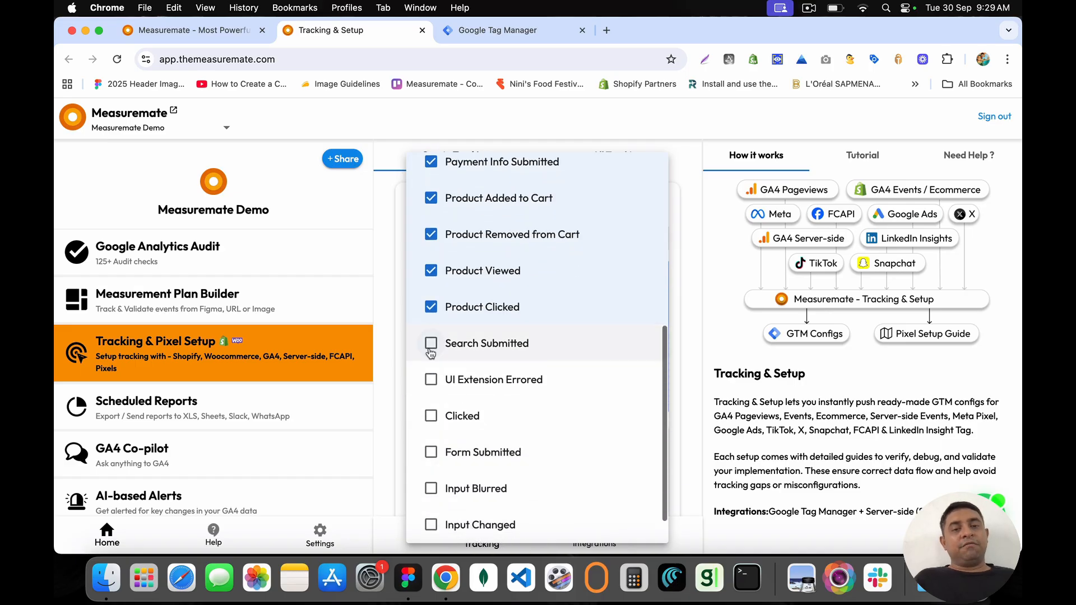
pyautogui.click(431, 343)
pyautogui.click(430, 379)
pyautogui.click(431, 416)
pyautogui.click(430, 452)
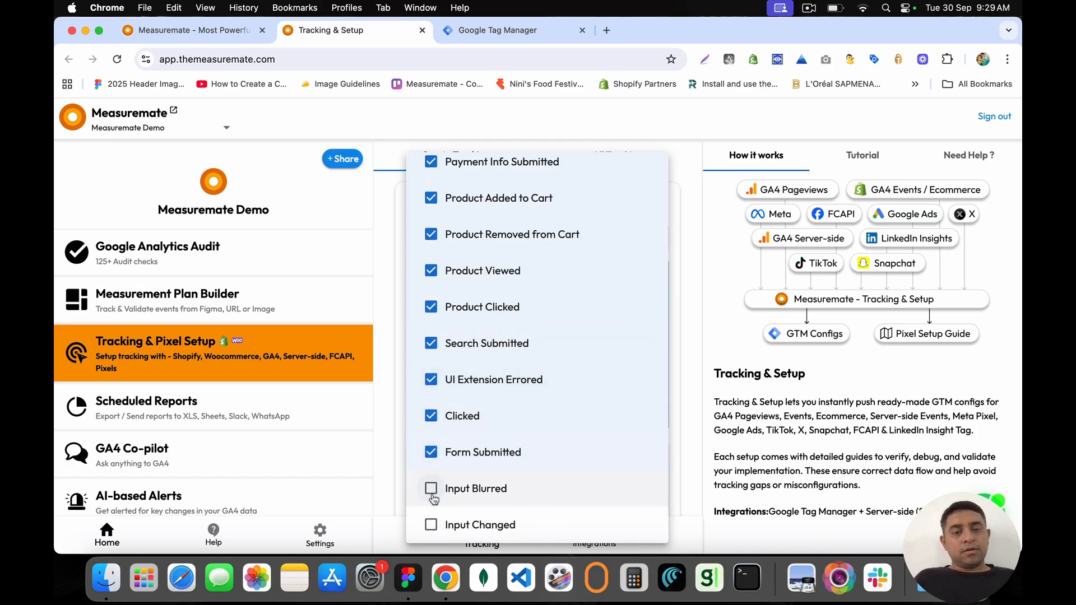
pyautogui.click(430, 488)
pyautogui.scroll(-1, 431, 488)
pyautogui.click(431, 484)
pyautogui.click(431, 520)
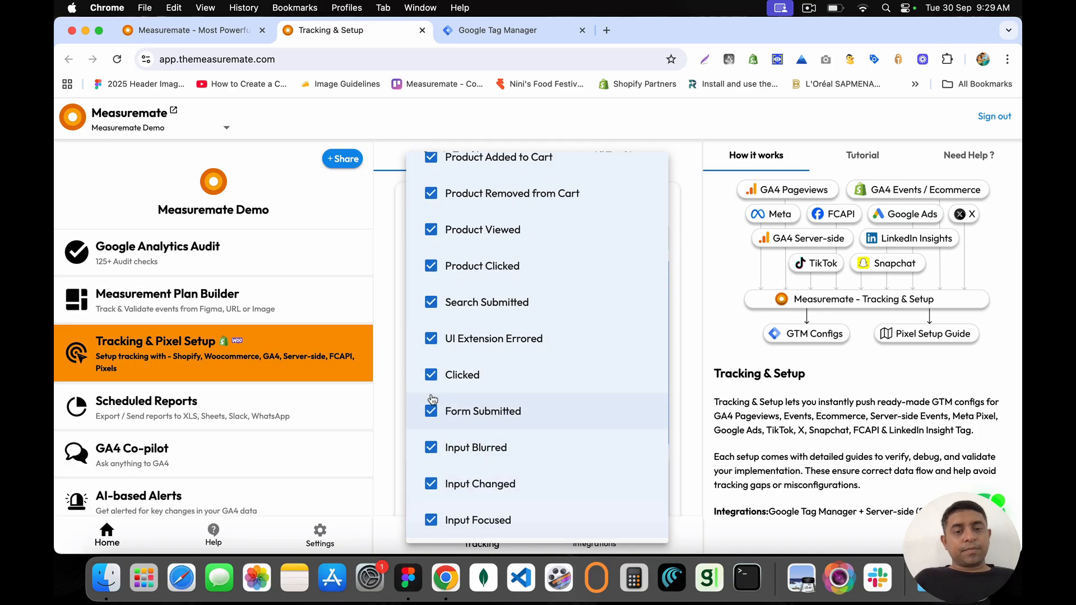
pyautogui.click(396, 324)
pyautogui.scroll(-8, 547, 457)
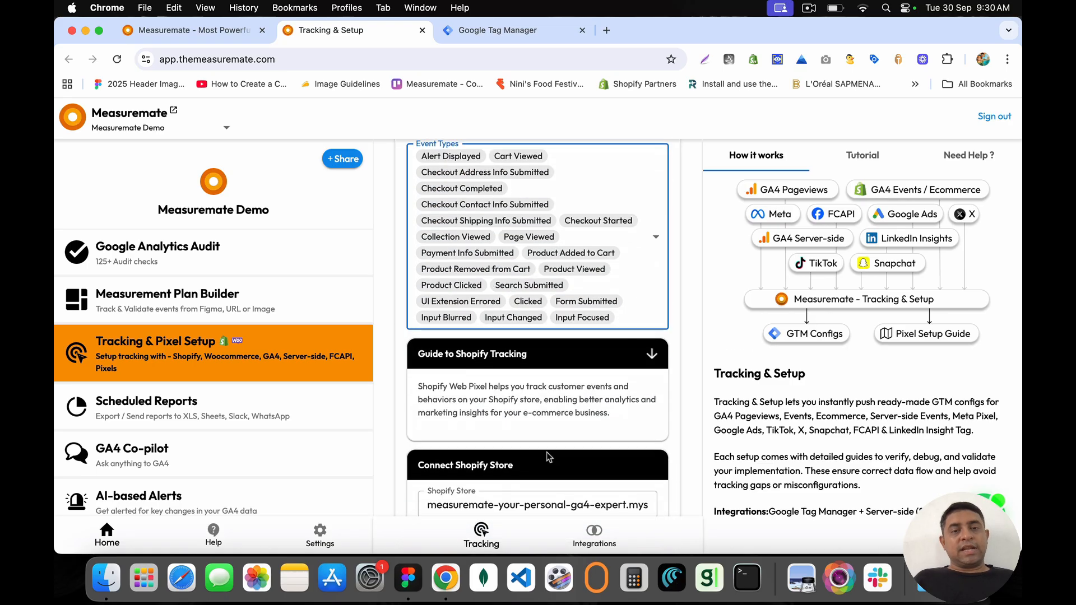
# Step: Add analytics_storage consent to the Shopify pixel setup and close the consent panel
pyautogui.scroll(-4, 565, 376)
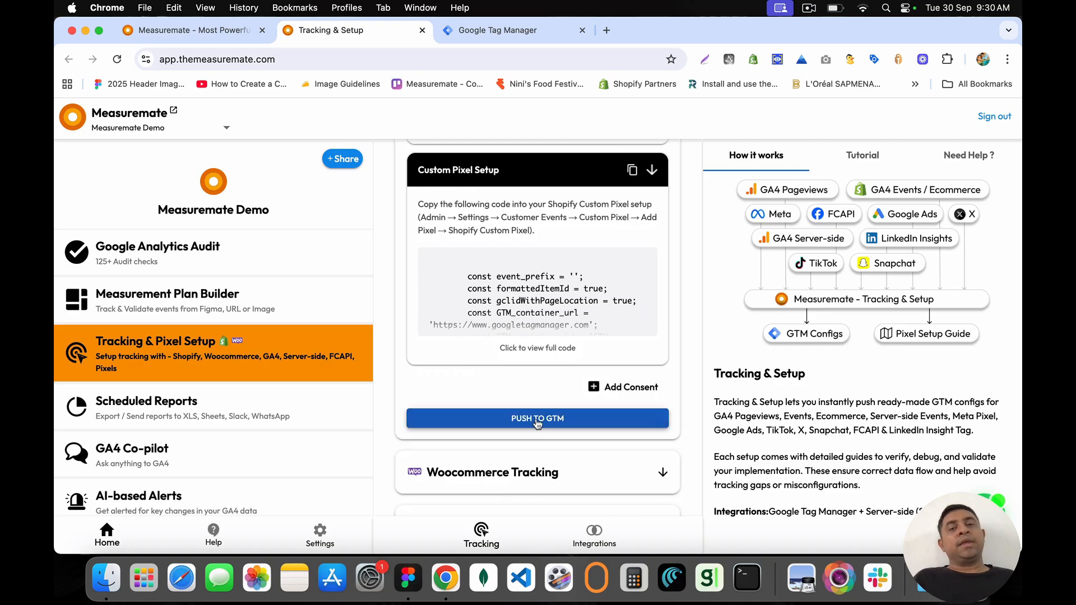
pyautogui.click(617, 390)
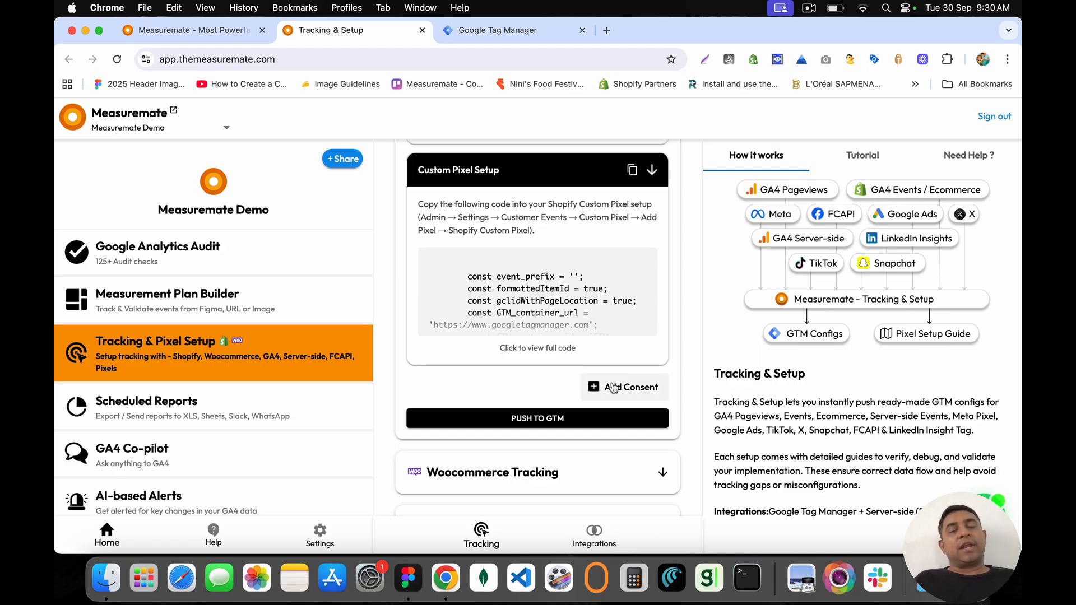
pyautogui.click(613, 387)
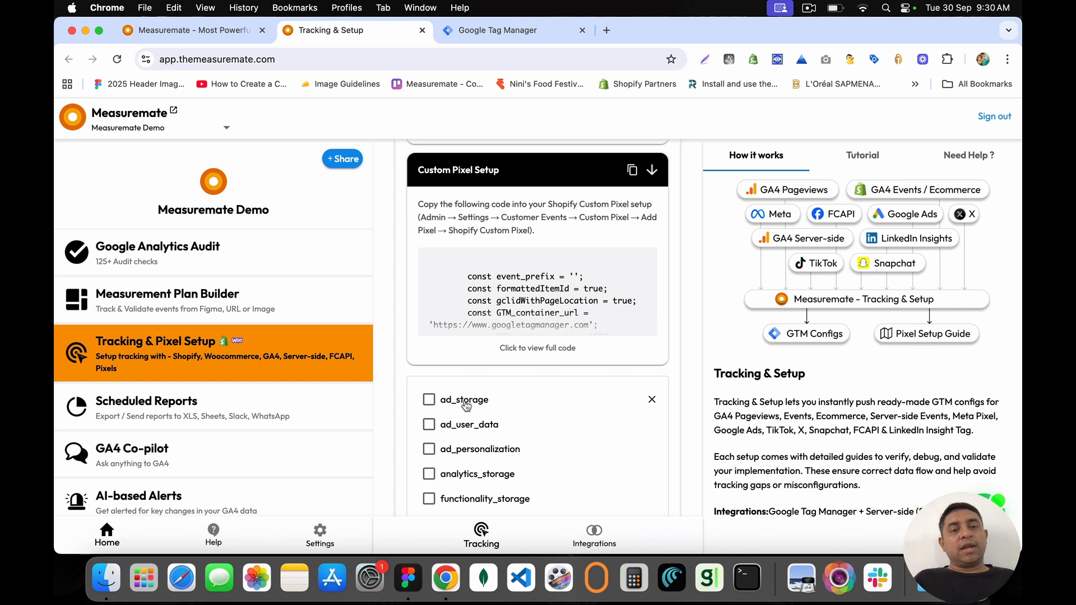
pyautogui.scroll(-2, 517, 506)
pyautogui.click(429, 392)
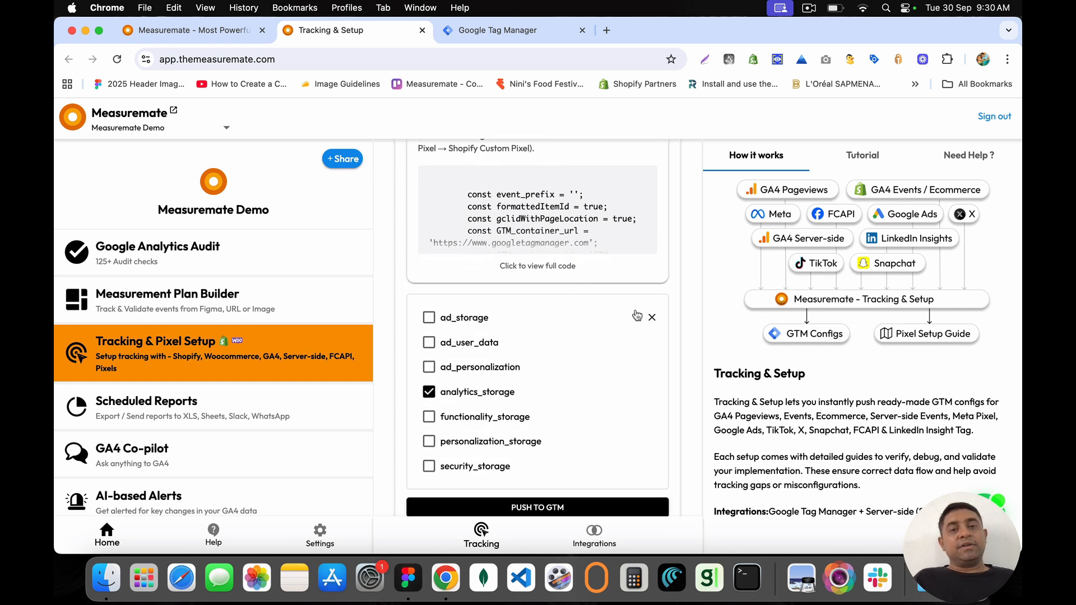
pyautogui.click(651, 319)
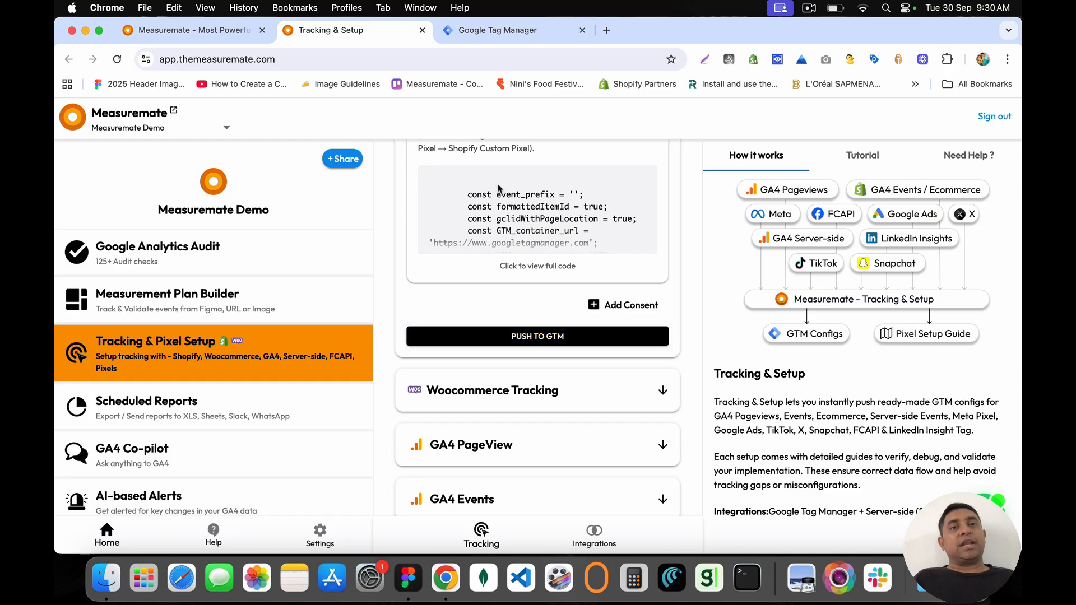
pyautogui.scroll(5, 496, 189)
pyautogui.scroll(-5, 499, 189)
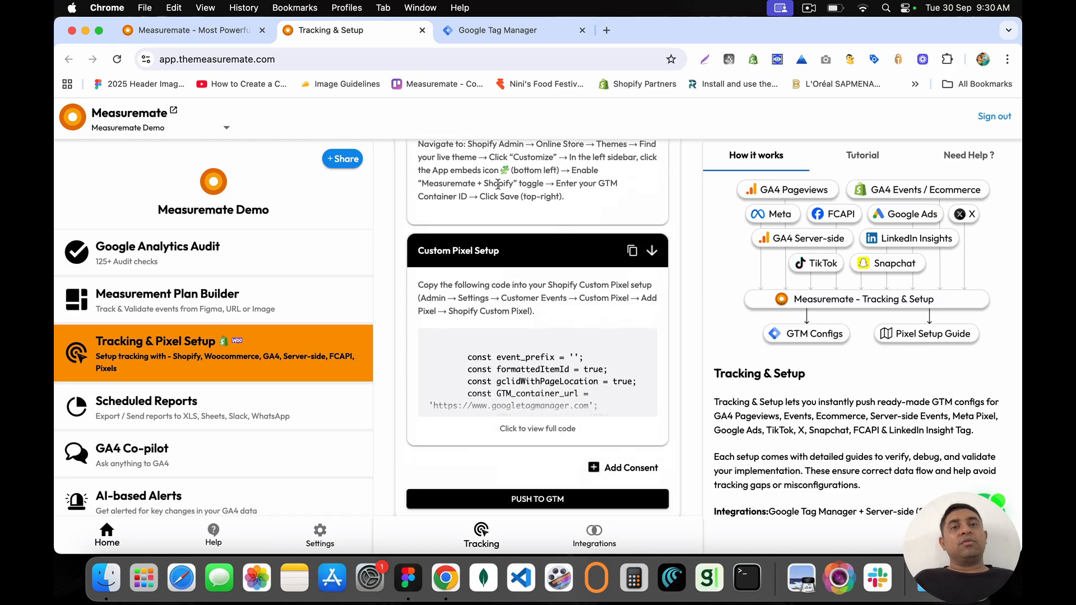
# Step: Check the Measuremate Demo container overview, close the Tag Manager tab, and return to Tracking & Pixel Setup
pyautogui.click(521, 31)
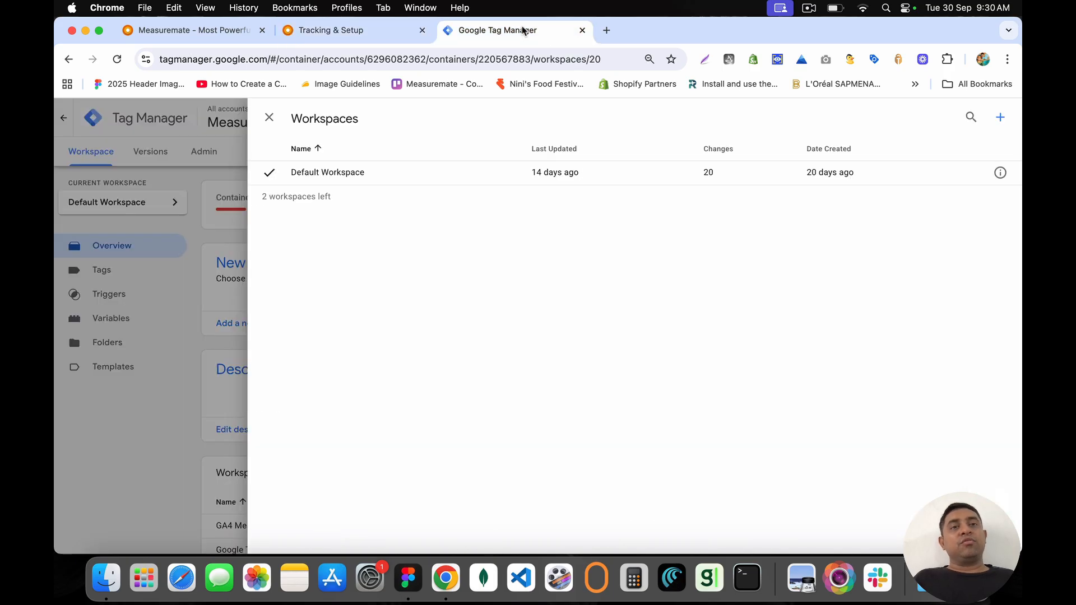
pyautogui.click(269, 119)
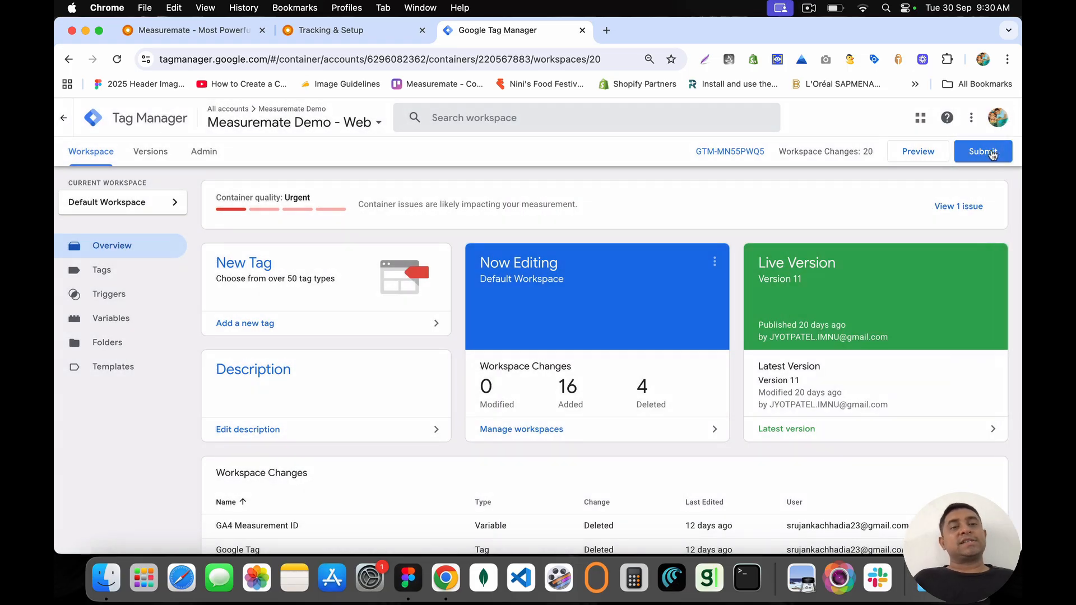
pyautogui.click(582, 30)
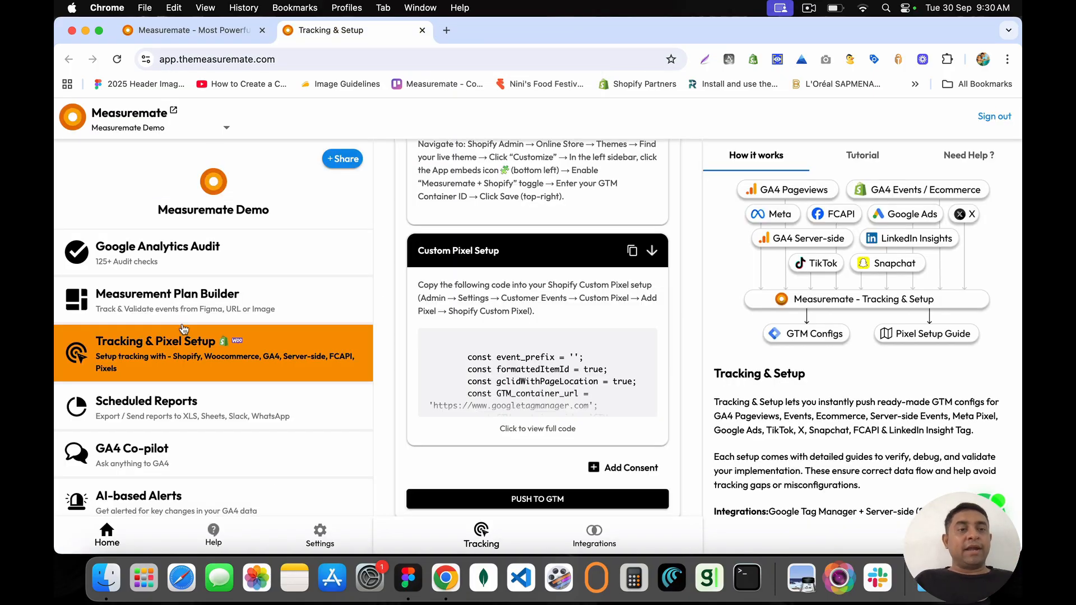
pyautogui.click(292, 305)
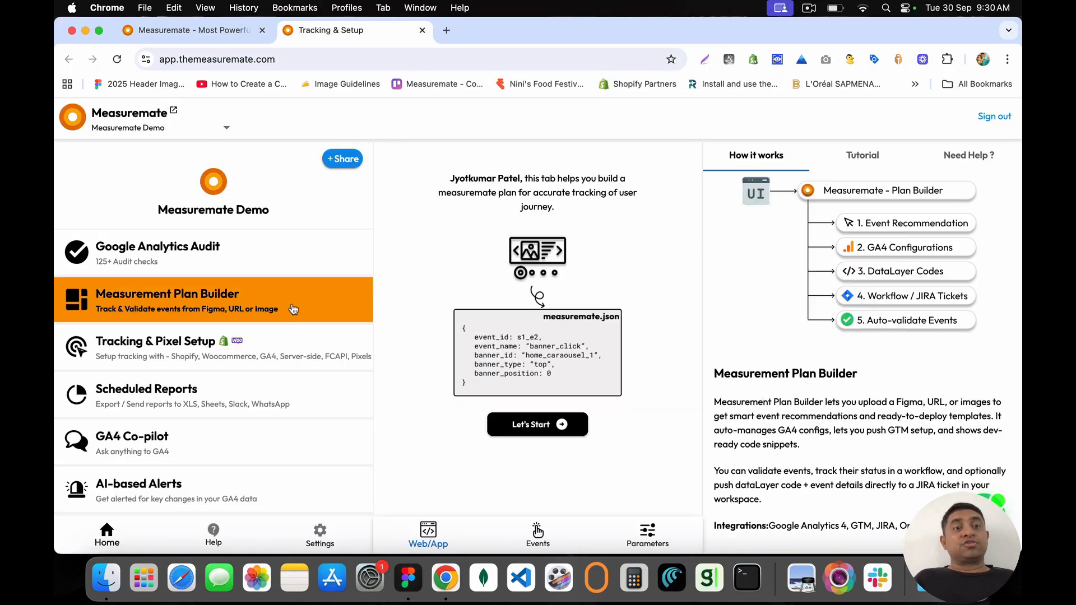
pyautogui.click(288, 352)
pyautogui.moveTo(429, 203); pyautogui.dragTo(535, 212)
# Step: Expand Woocommerce Tracking and read its guide's three-step instructions
pyautogui.click(661, 256)
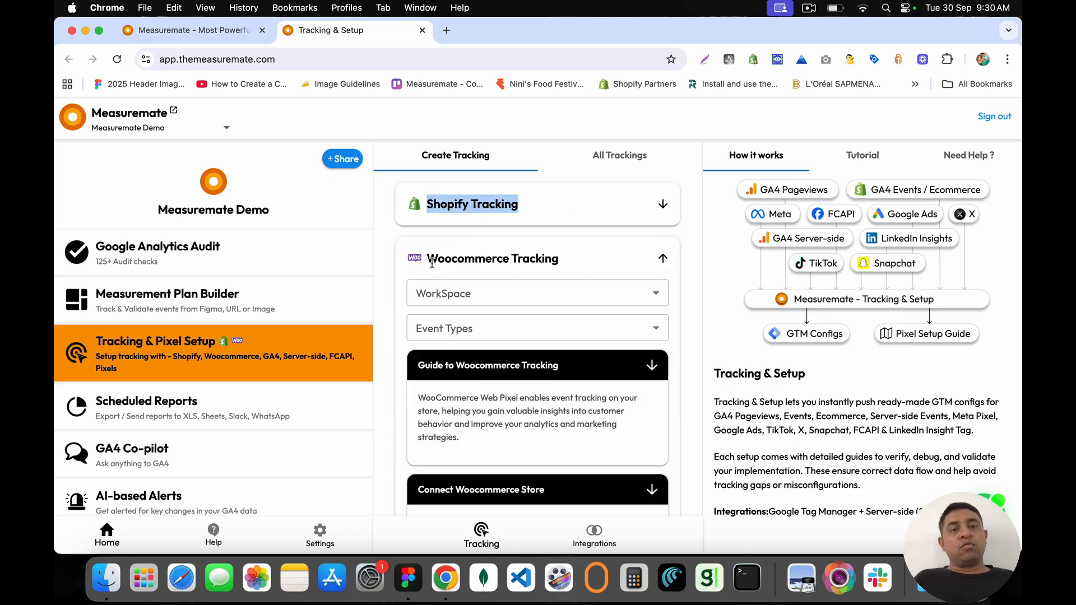
pyautogui.moveTo(432, 263); pyautogui.dragTo(567, 271)
pyautogui.scroll(-5, 567, 271)
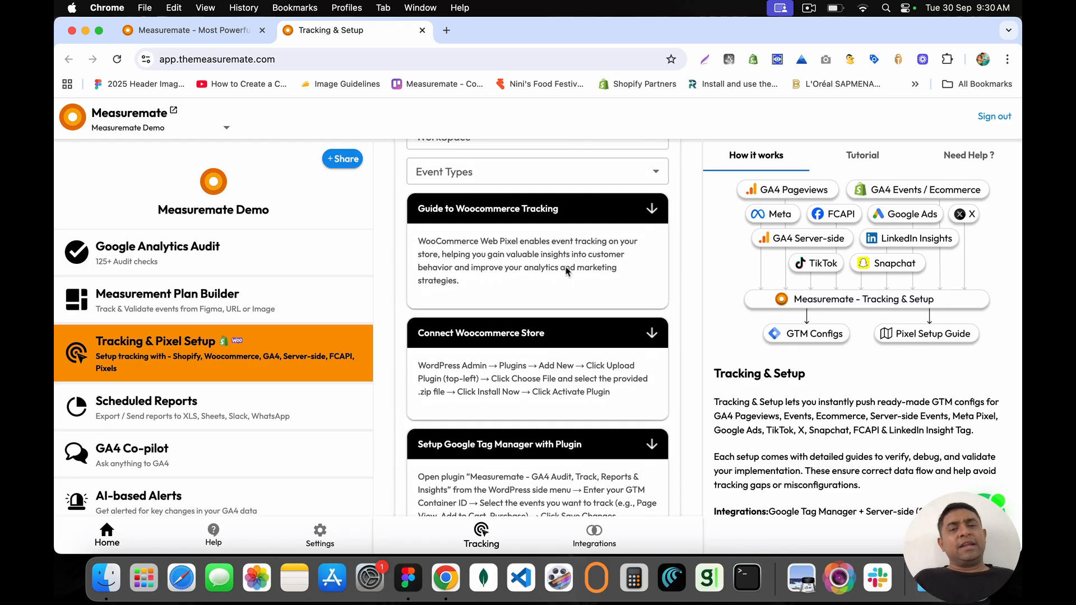
pyautogui.scroll(-2, 567, 271)
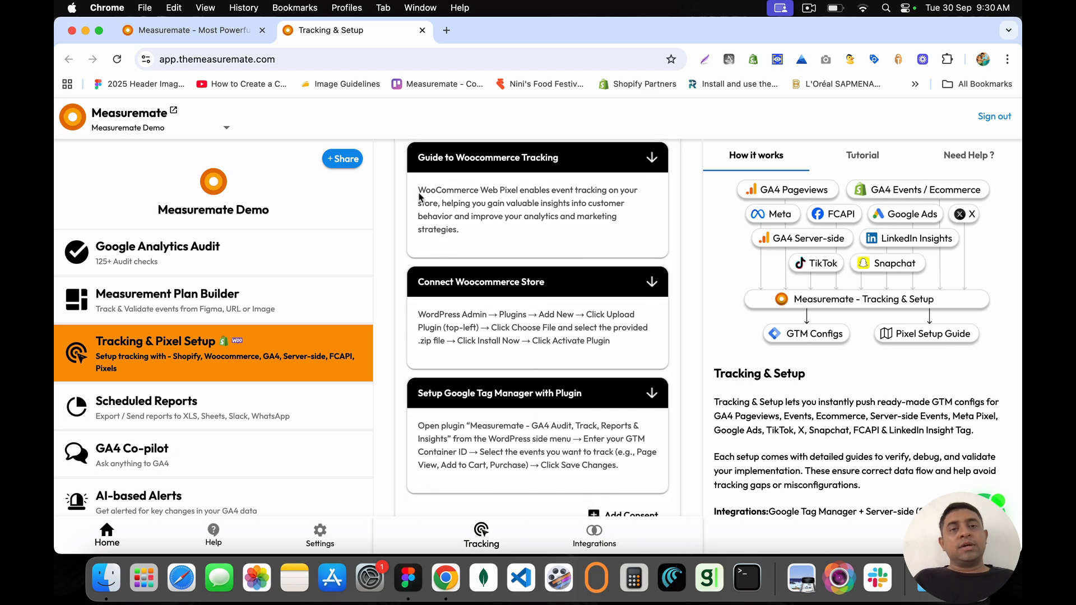
pyautogui.moveTo(419, 196); pyautogui.dragTo(513, 233)
pyautogui.scroll(4, 512, 234)
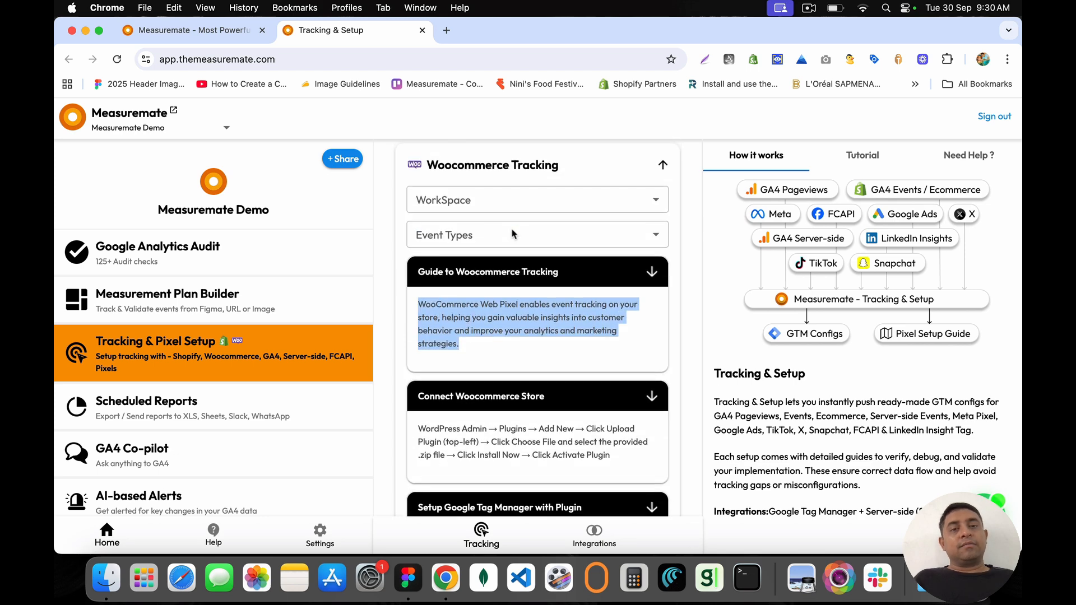
pyautogui.click(432, 275)
pyautogui.scroll(-5, 432, 258)
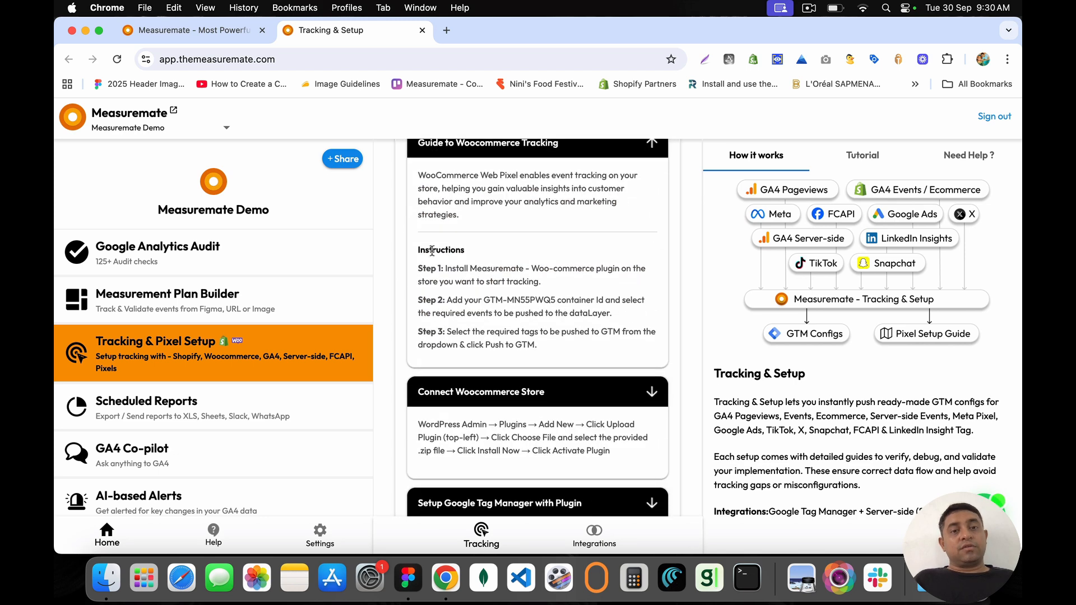
pyautogui.moveTo(421, 245); pyautogui.dragTo(554, 348)
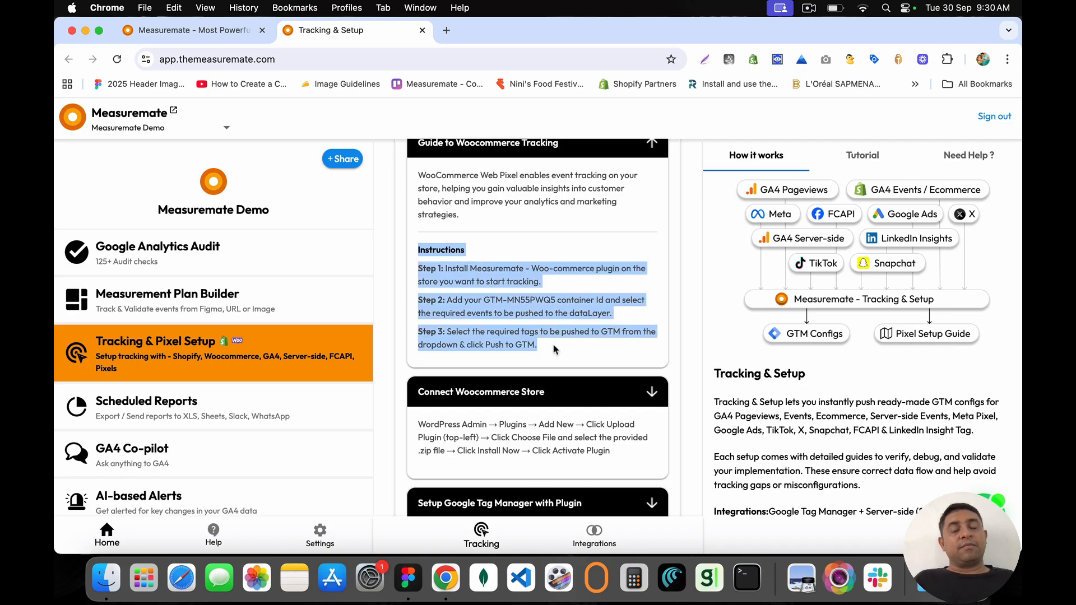
pyautogui.scroll(-4, 553, 349)
# Step: Expand Connect Woocommerce Store and open its example plugin upload screenshot
pyautogui.click(514, 276)
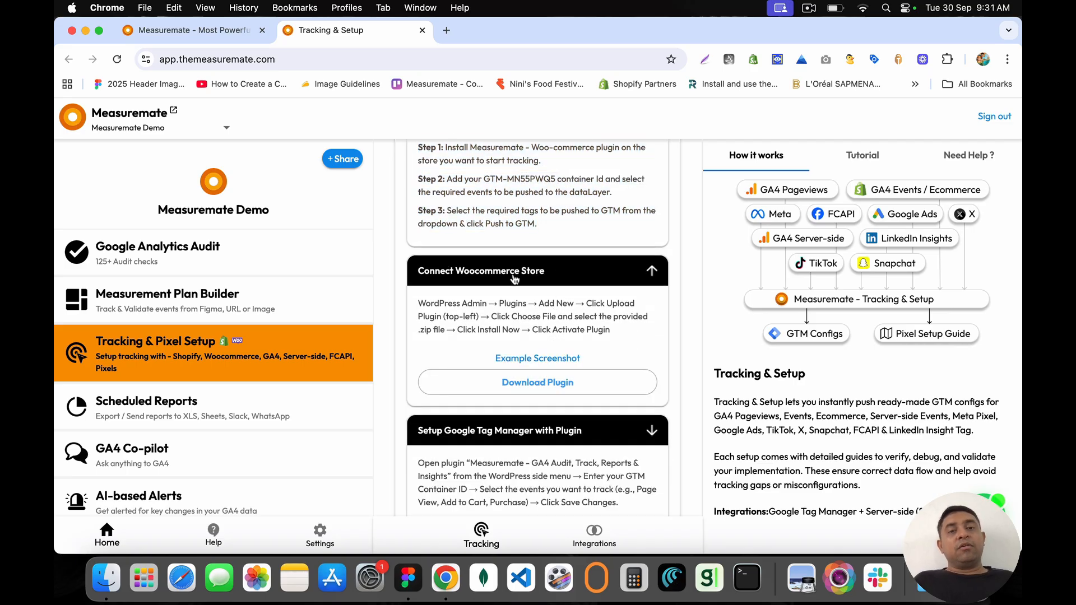
pyautogui.moveTo(427, 301); pyautogui.dragTo(545, 353)
pyautogui.click(545, 358)
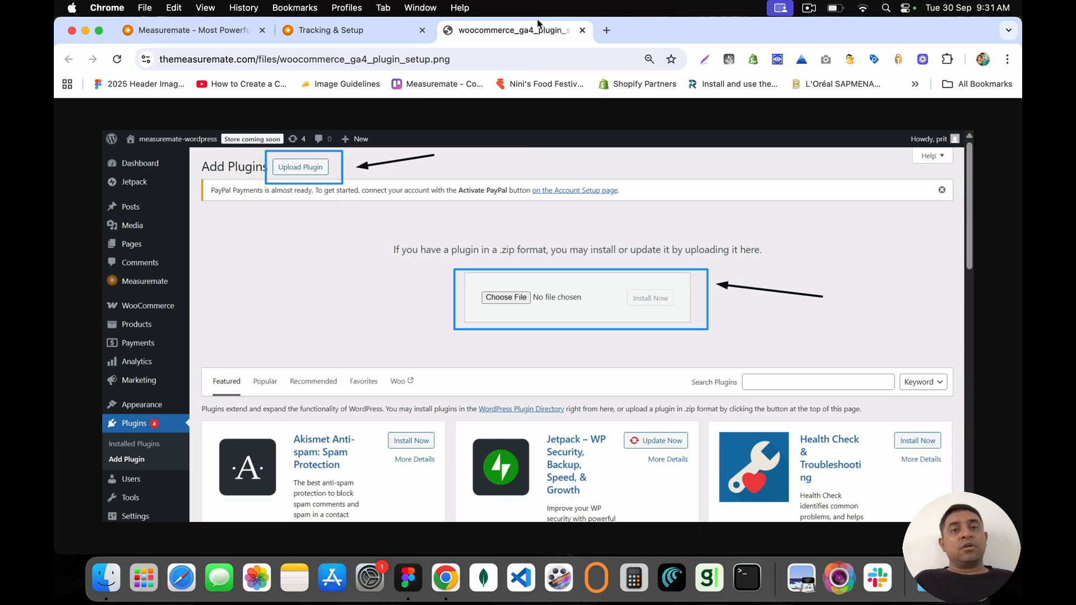
# Step: Expand Setup Google Tag Manager with Plugin and review its example GTM settings screenshot
pyautogui.click(582, 30)
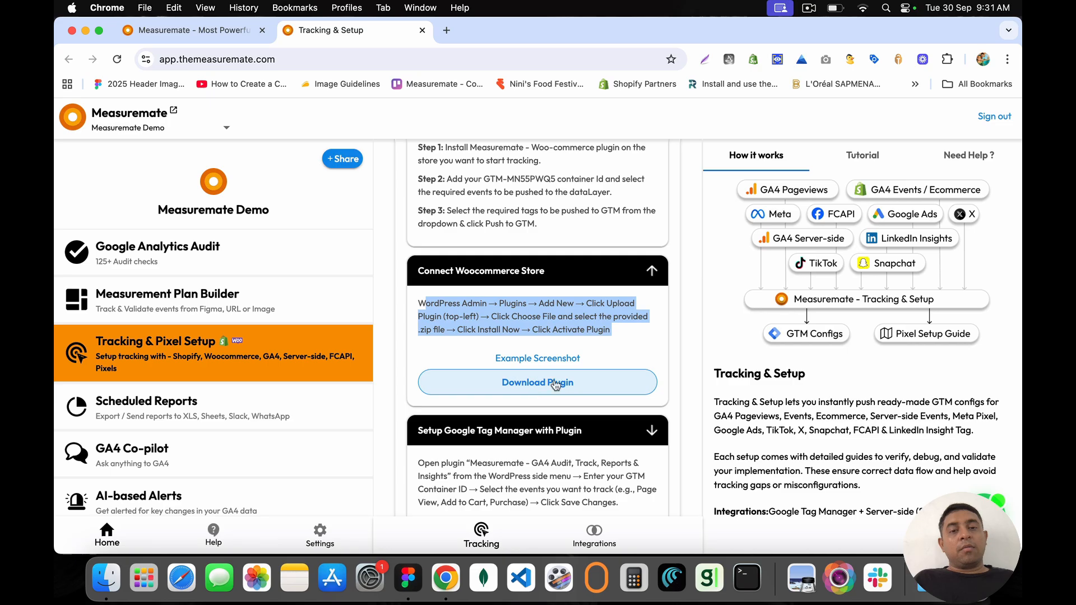
pyautogui.scroll(-4, 541, 381)
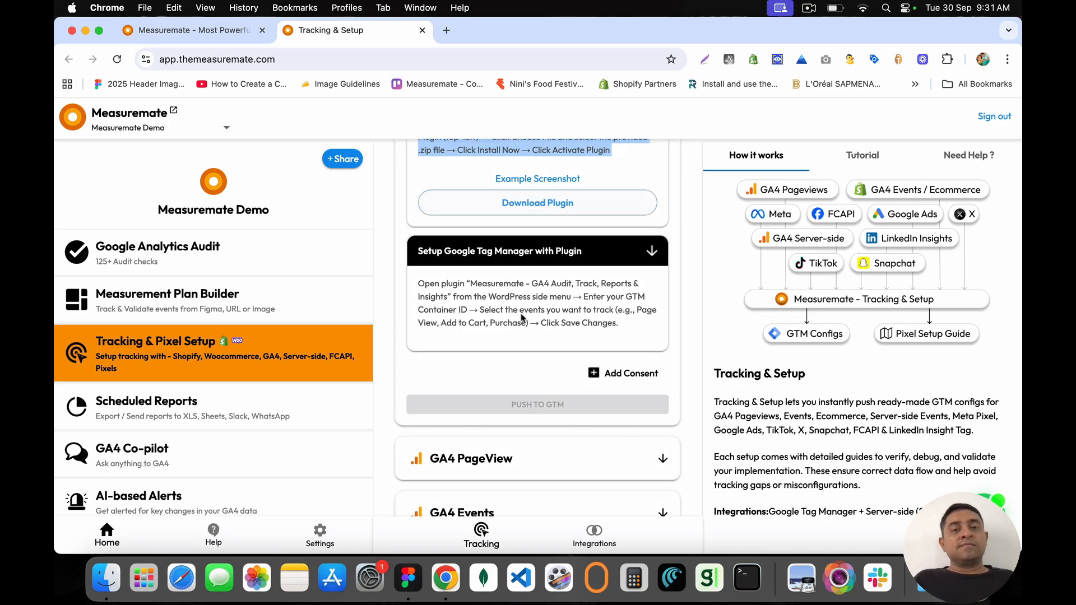
pyautogui.click(458, 250)
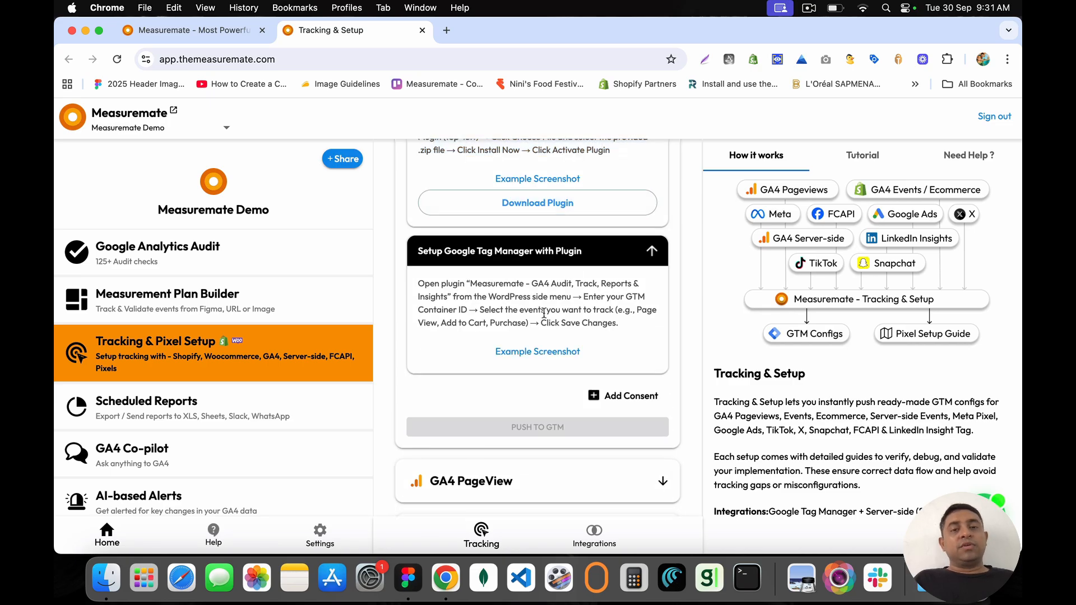
pyautogui.click(527, 353)
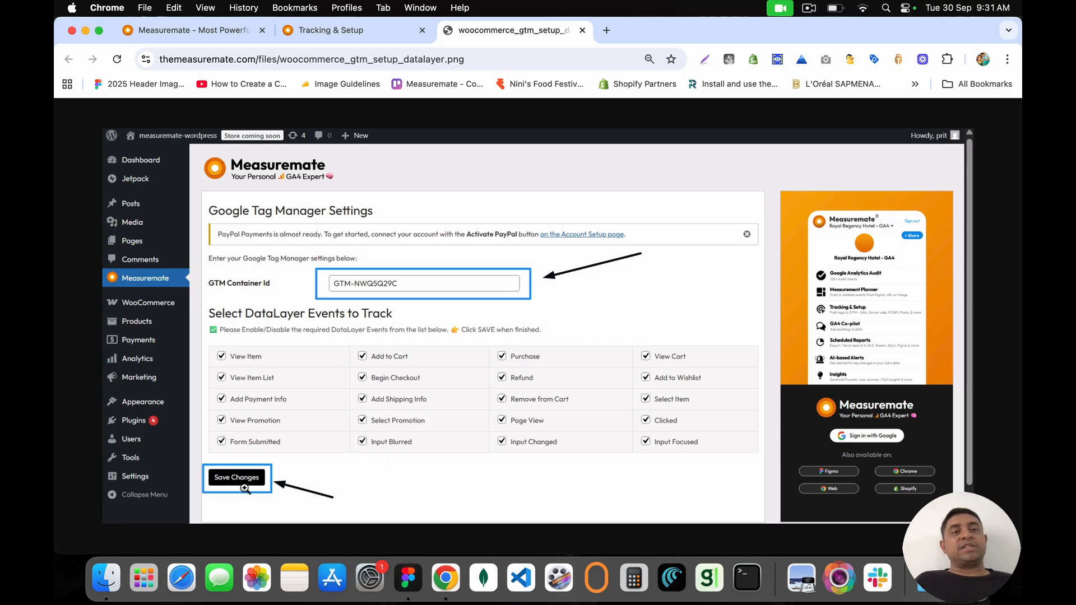
pyautogui.click(583, 31)
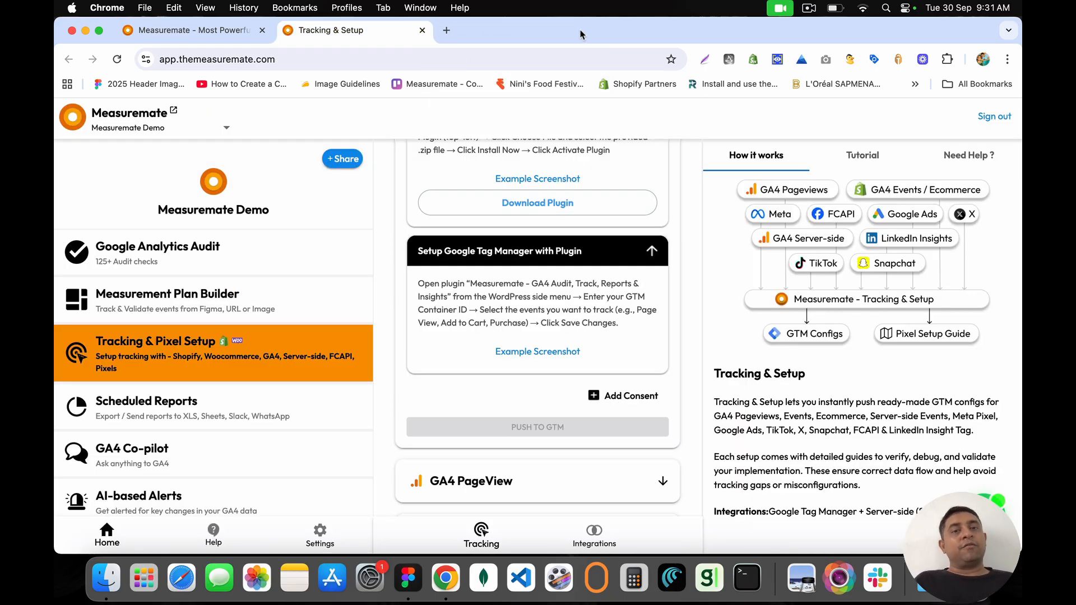
# Step: Set the Woocommerce Tracking workspace to Default Workspace (20)
pyautogui.scroll(-1, 501, 273)
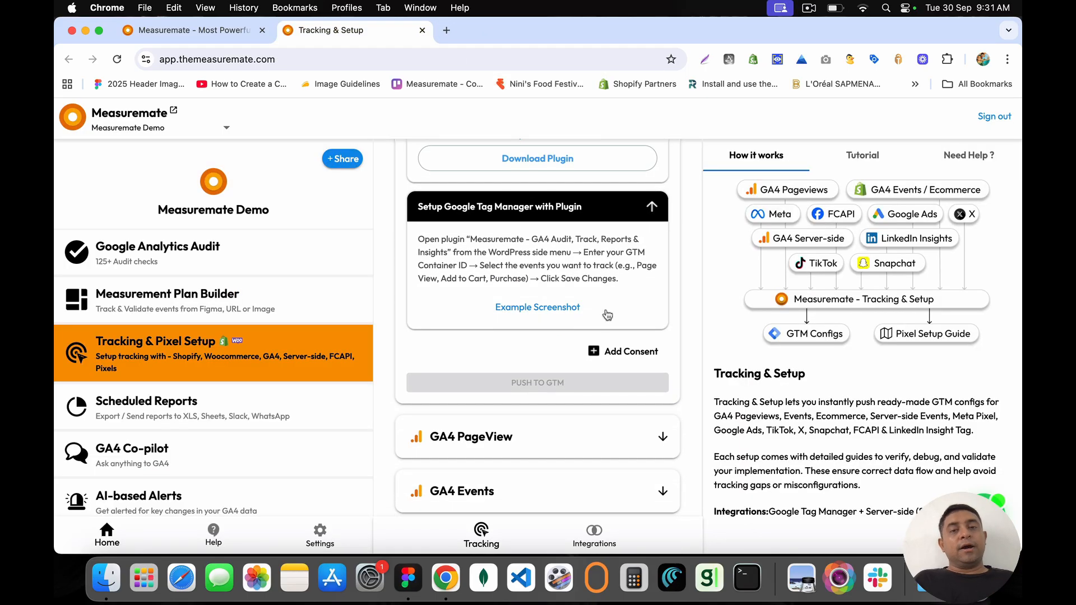
pyautogui.scroll(10, 537, 369)
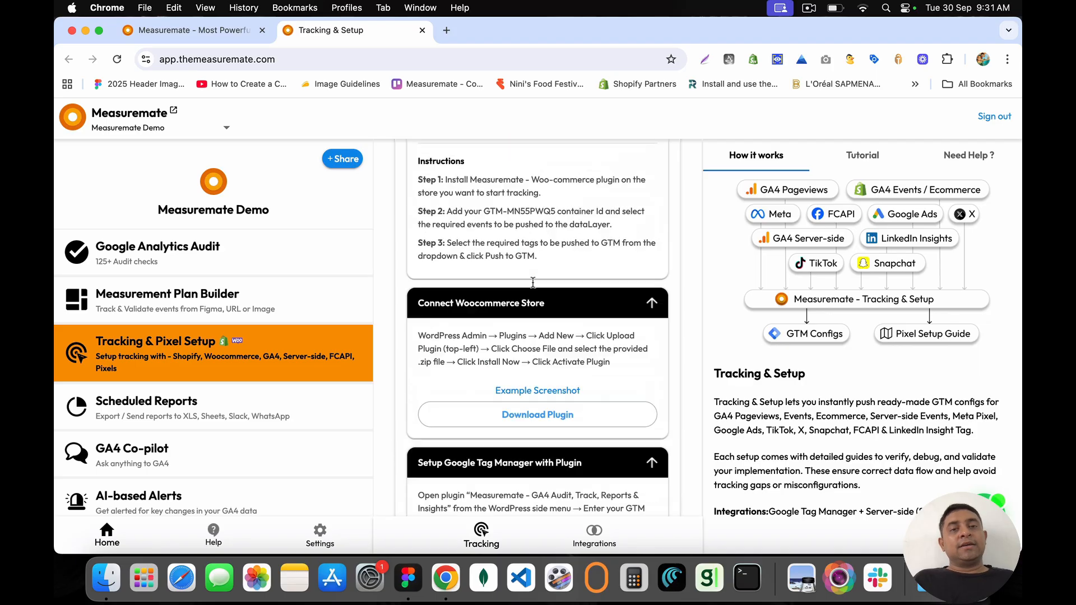
pyautogui.click(477, 294)
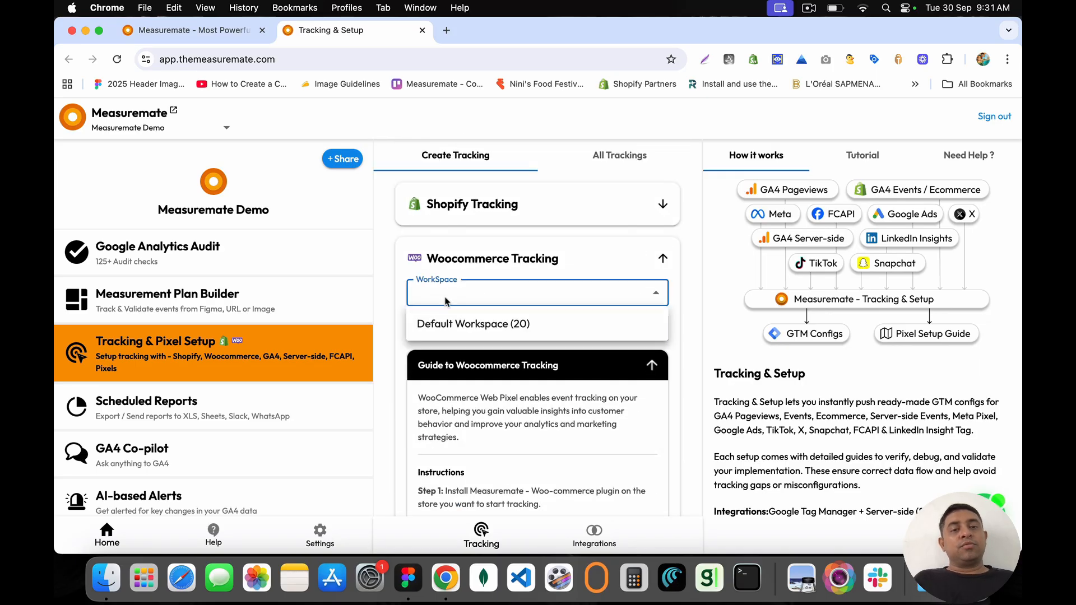
pyautogui.click(459, 319)
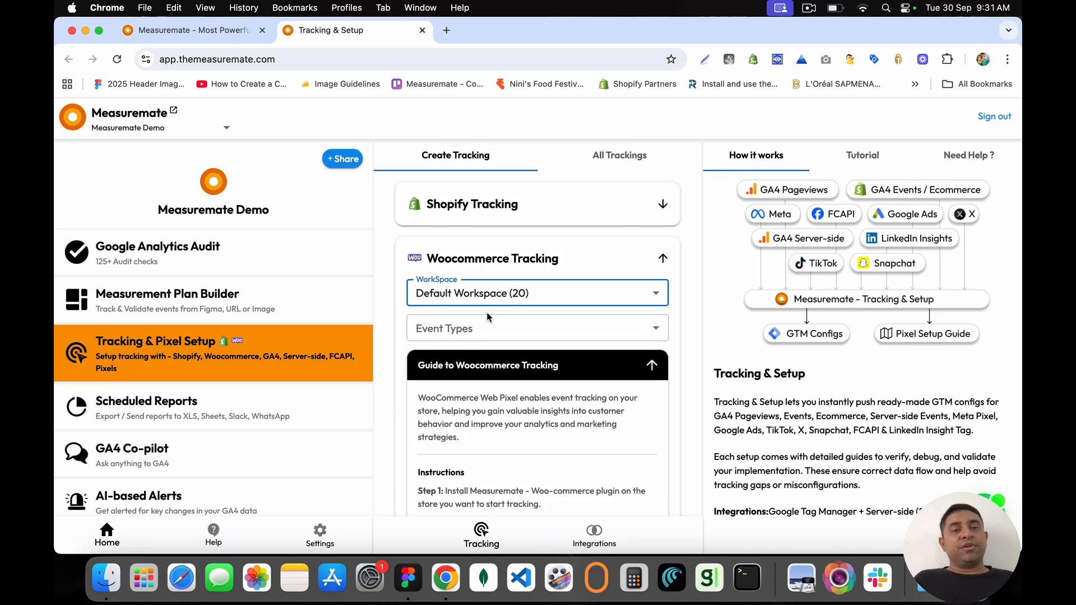
# Step: Tick the event types View Item through Add Shipping Info
pyautogui.click(487, 320)
pyautogui.click(431, 175)
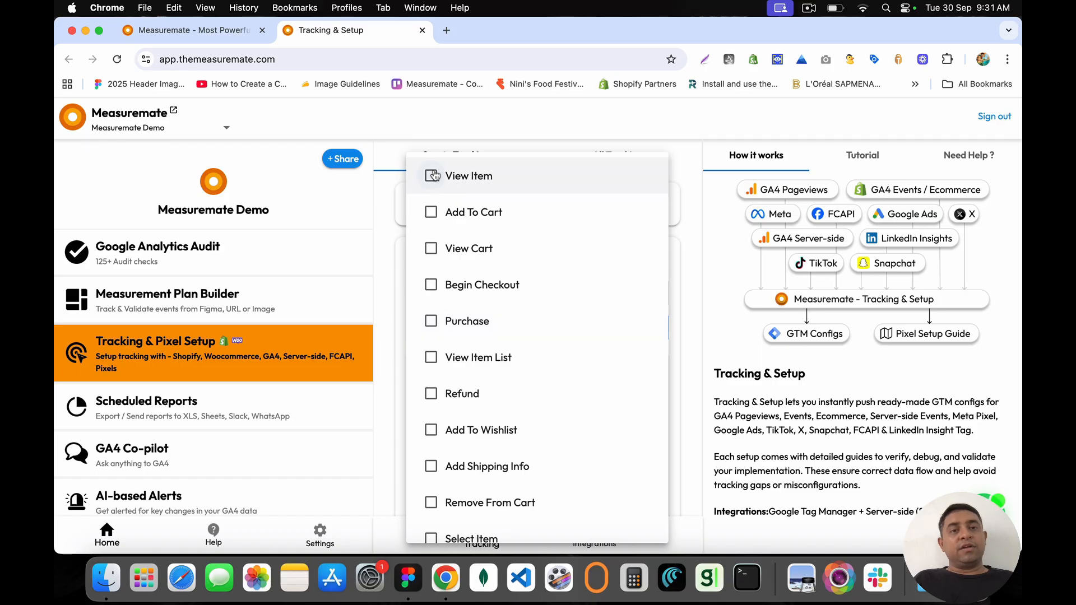
pyautogui.click(431, 213)
pyautogui.click(431, 248)
pyautogui.click(431, 285)
pyautogui.click(431, 321)
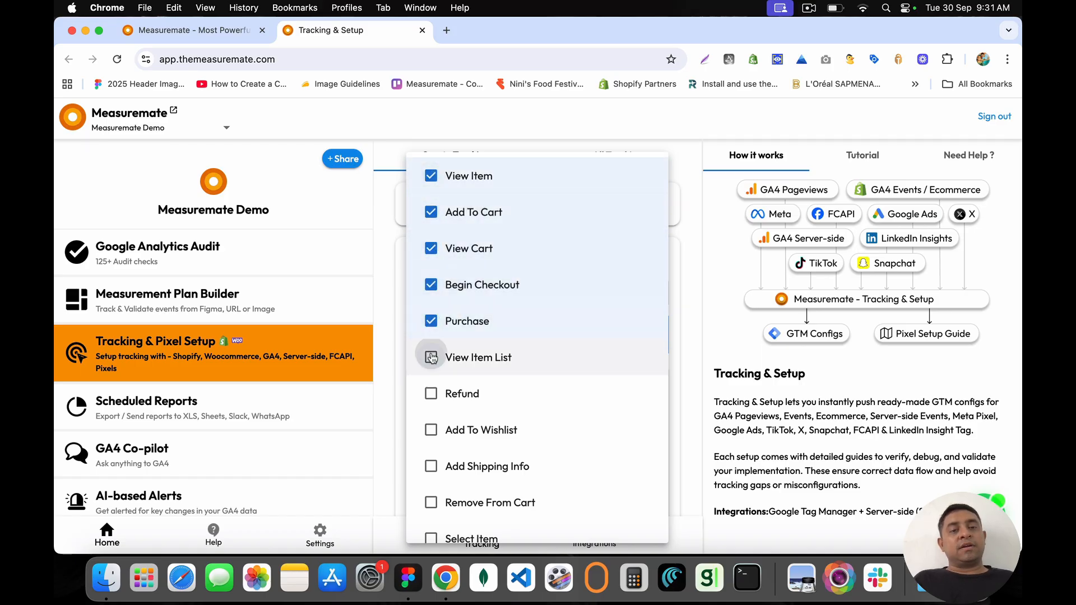
pyautogui.click(431, 357)
pyautogui.click(430, 393)
pyautogui.click(430, 430)
pyautogui.click(432, 468)
pyautogui.scroll(-3, 435, 477)
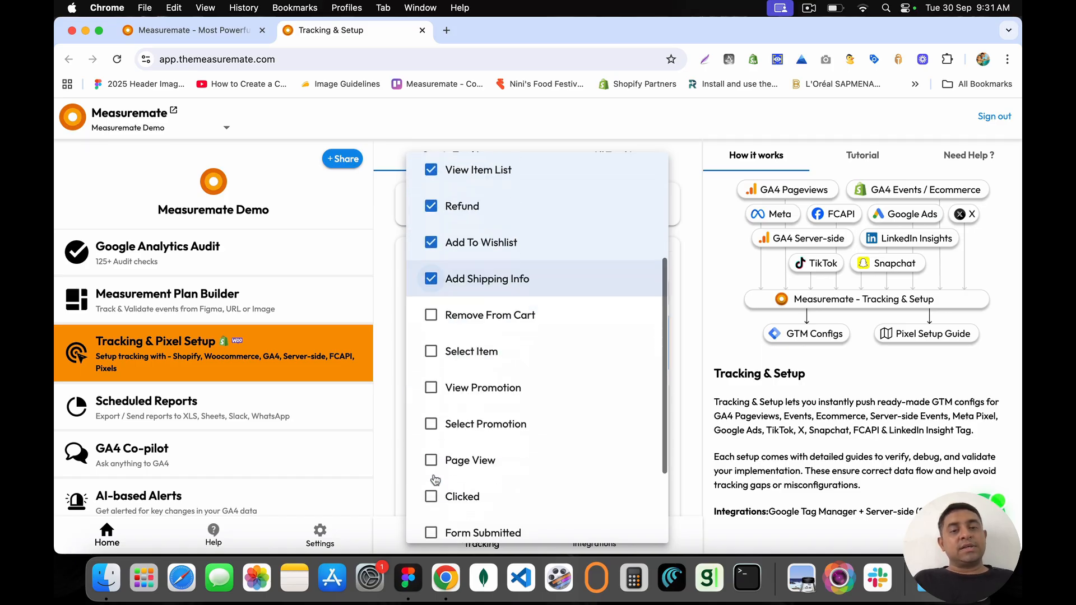
pyautogui.scroll(-1, 435, 480)
# Step: Tick Remove From Cart through Input Focused, then close the event list
pyautogui.click(431, 285)
pyautogui.click(431, 321)
pyautogui.click(431, 358)
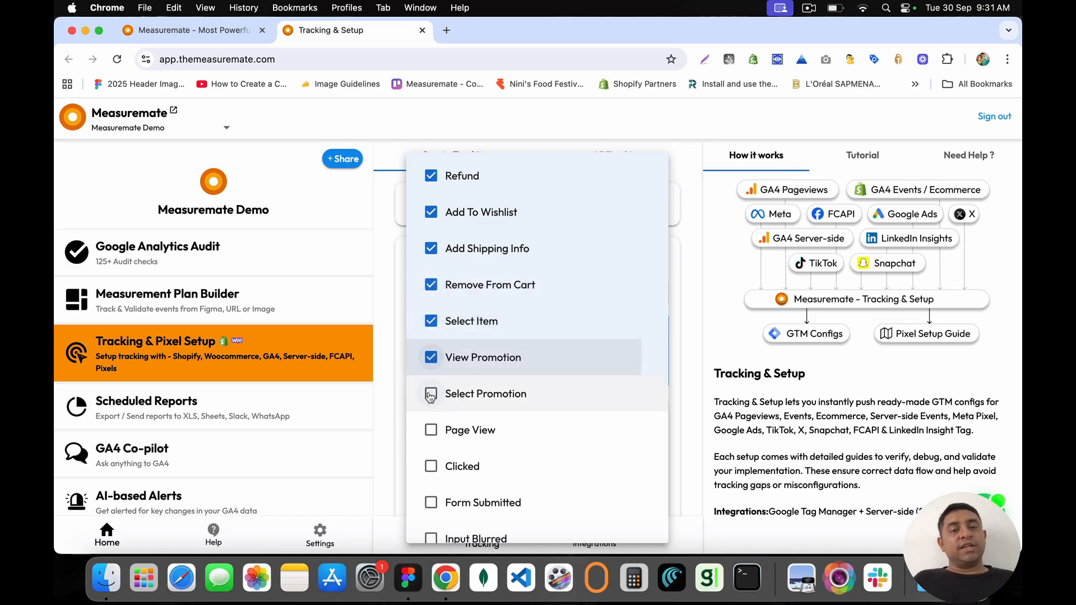
pyautogui.click(431, 395)
pyautogui.click(431, 430)
pyautogui.click(430, 466)
pyautogui.click(431, 502)
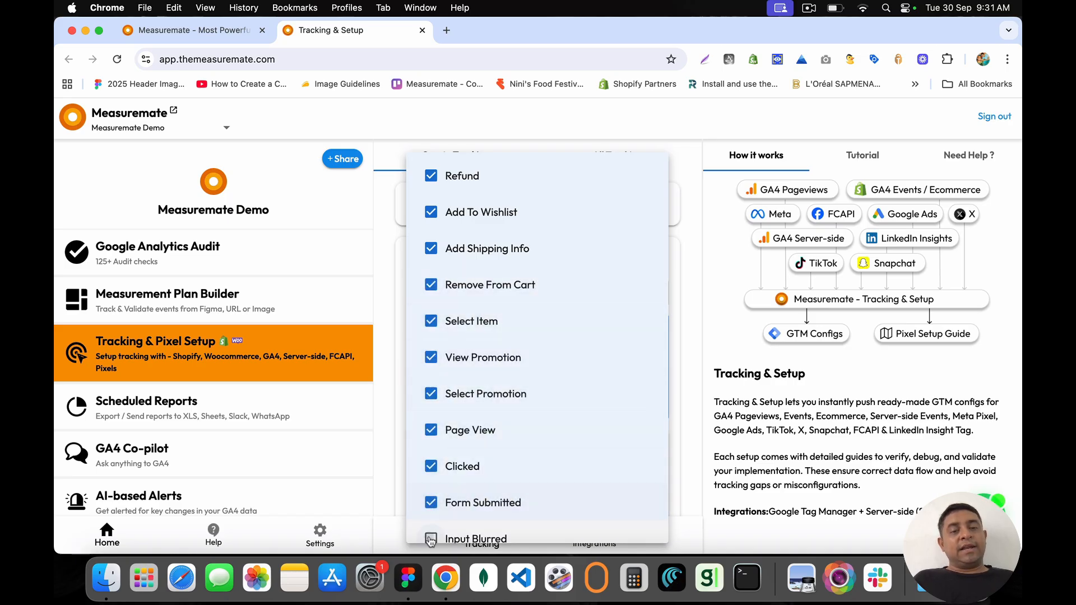
pyautogui.click(431, 539)
pyautogui.scroll(-2, 431, 539)
pyautogui.click(431, 484)
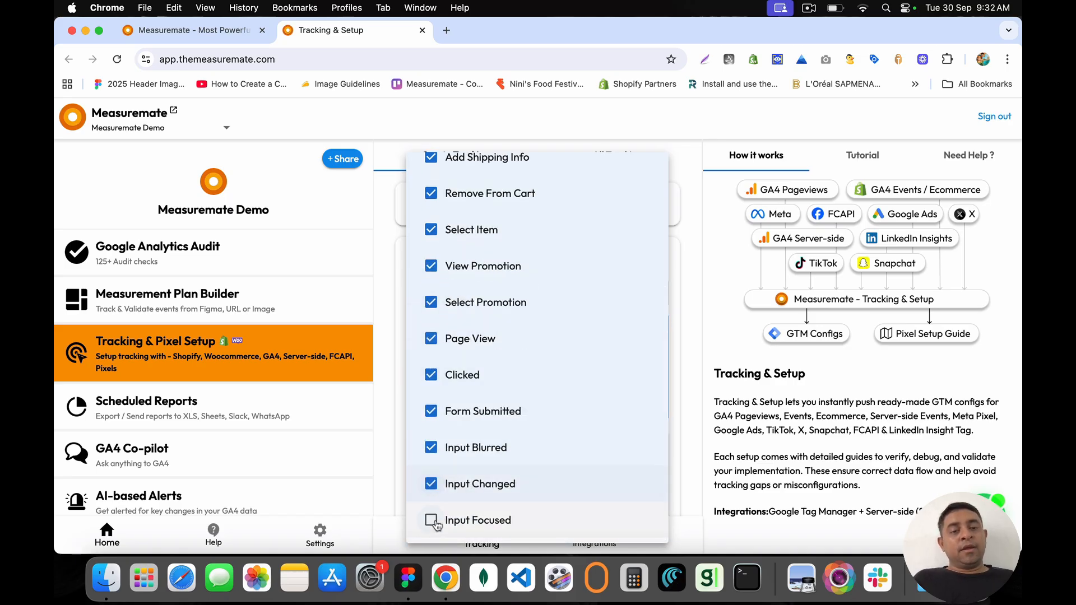
pyautogui.click(431, 520)
pyautogui.click(399, 421)
pyautogui.scroll(-5, 503, 446)
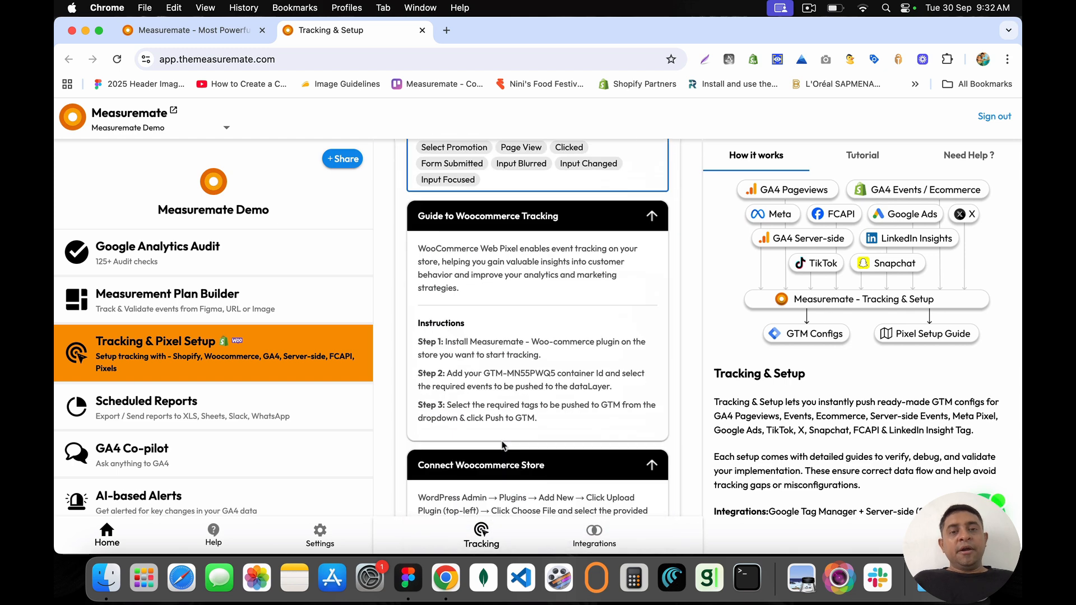
pyautogui.scroll(-2, 503, 445)
pyautogui.scroll(-12, 501, 436)
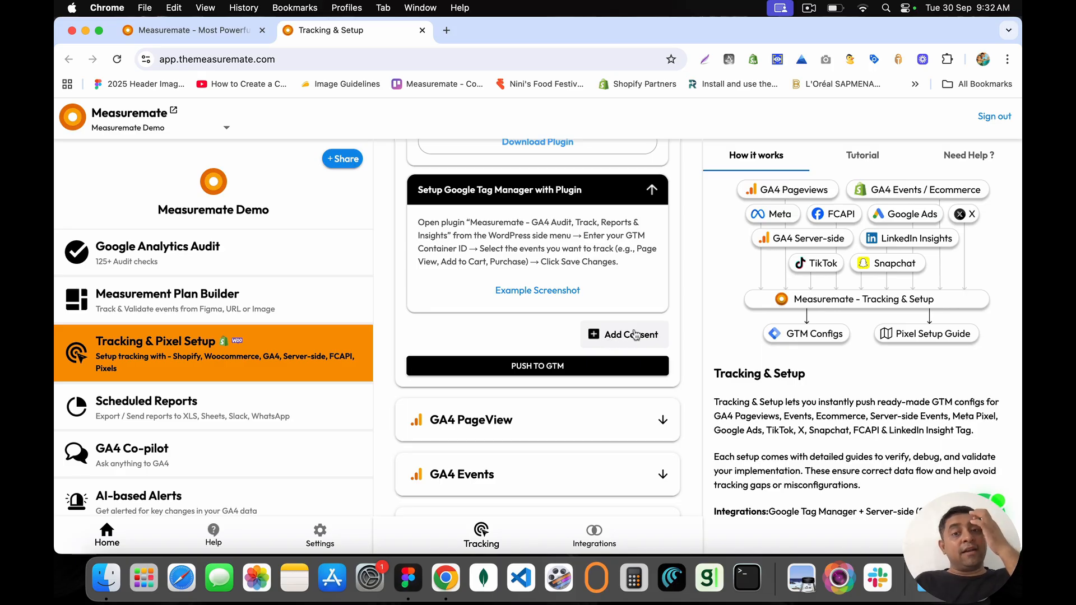
# Step: Push the selected WooCommerce tags to GTM and respond to the GA4 access request
pyautogui.click(542, 370)
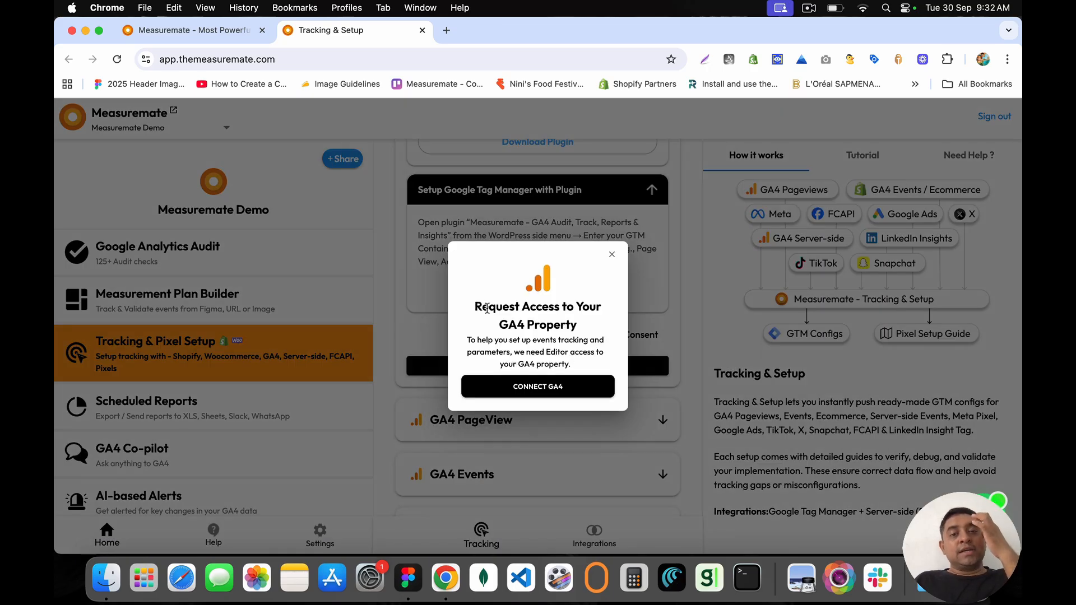
pyautogui.moveTo(486, 308); pyautogui.dragTo(582, 370)
pyautogui.click(583, 369)
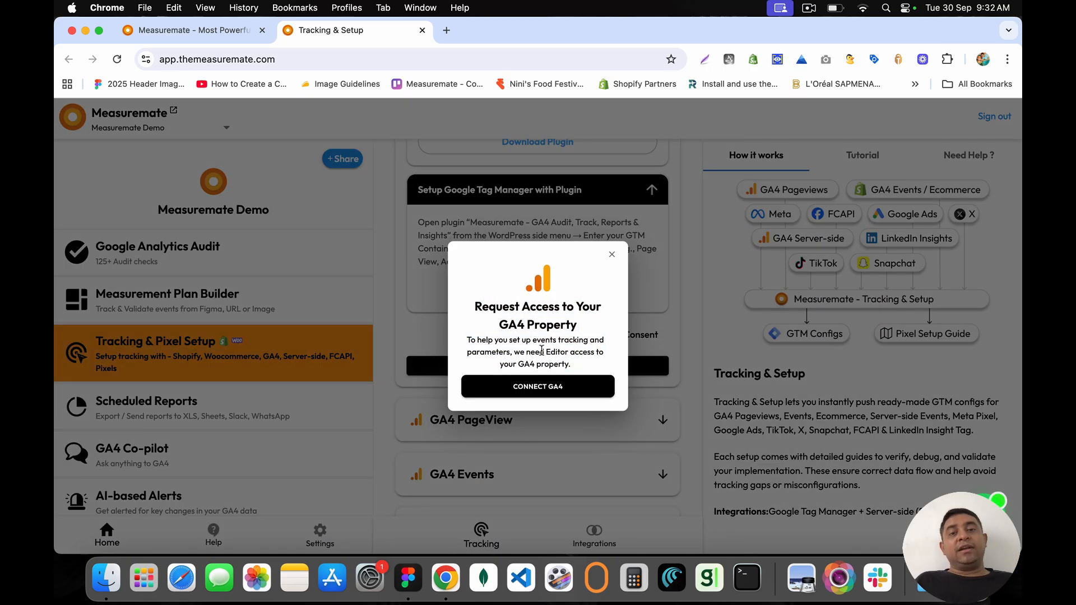
pyautogui.click(527, 392)
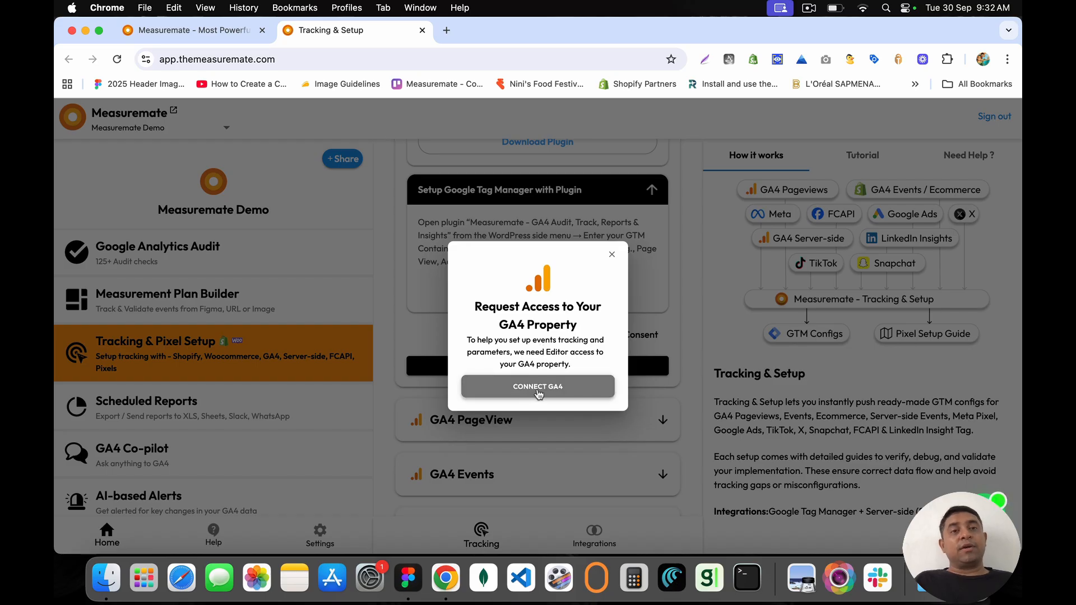
# Step: Open analytics.google.com in a new tab, then start the GA4 connection from Measuremate
pyautogui.click(447, 31)
pyautogui.write('analytics.google.com')
pyautogui.press('Return')
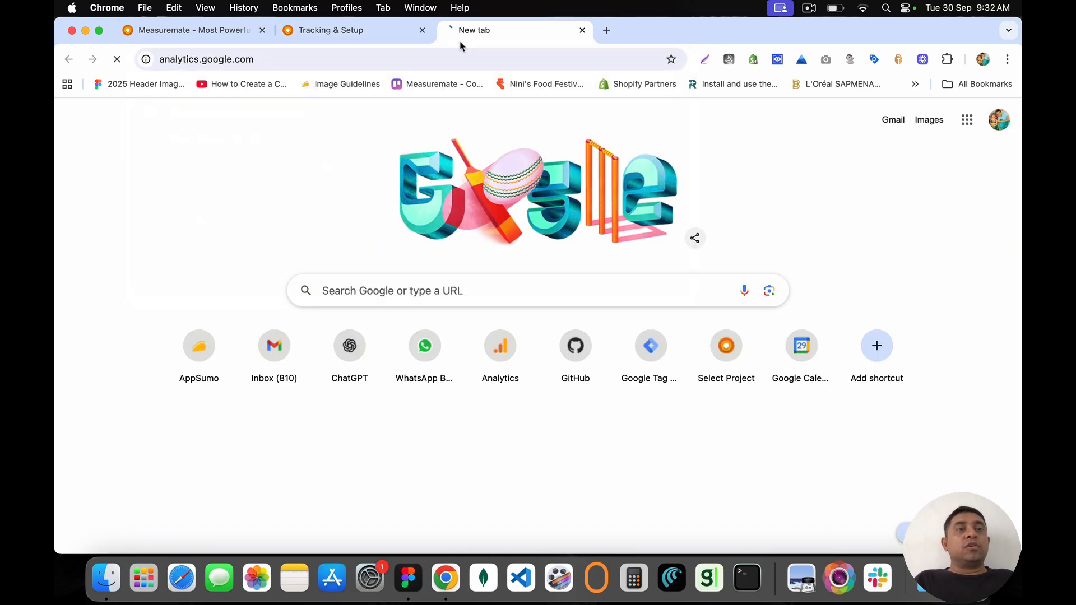
pyautogui.click(358, 32)
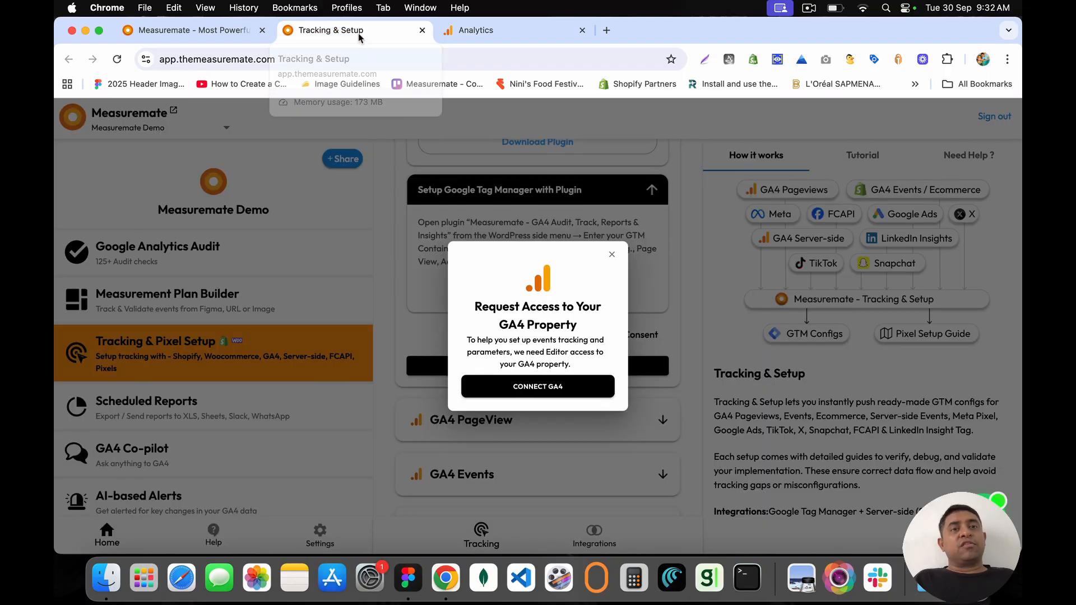
pyautogui.click(543, 394)
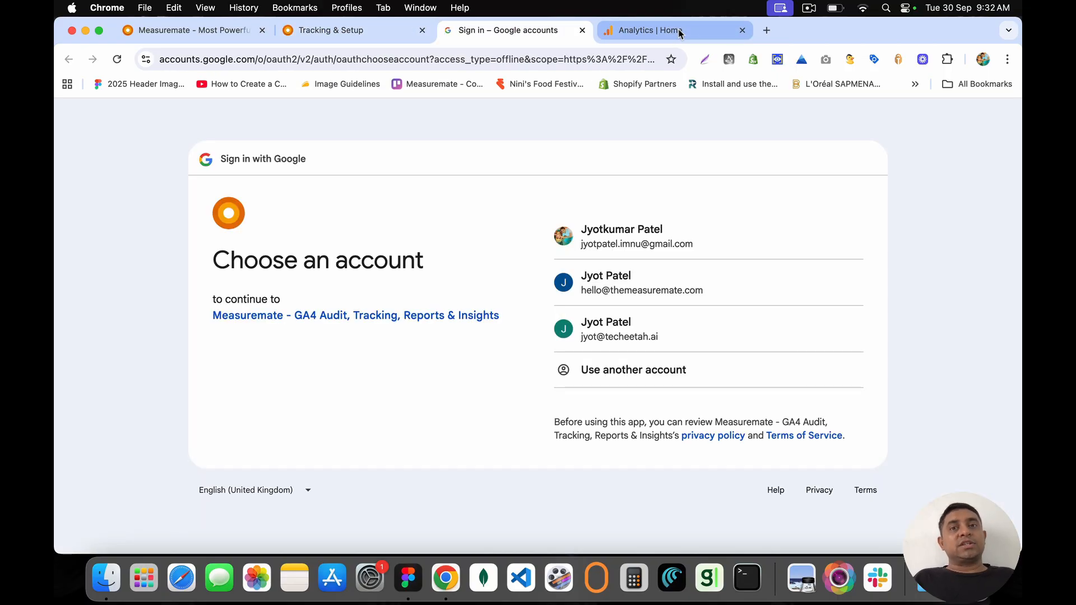
# Step: Sign in with the first Google account and grant Measuremate Analytics edit access, then return to Tracking & Setup
pyautogui.click(592, 235)
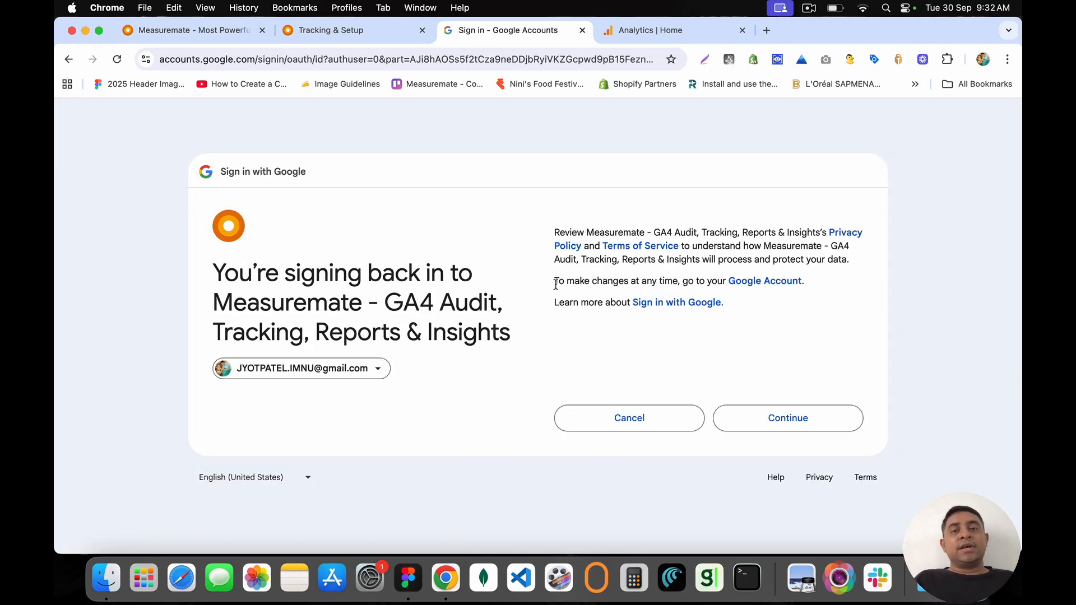
pyautogui.click(790, 421)
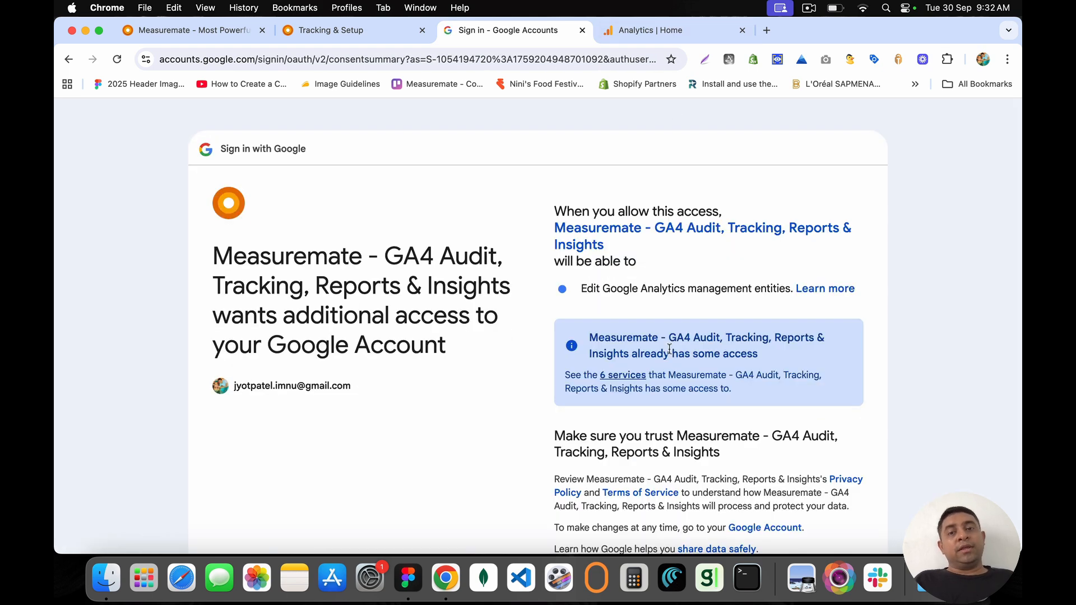
pyautogui.scroll(-5, 669, 349)
pyautogui.click(786, 441)
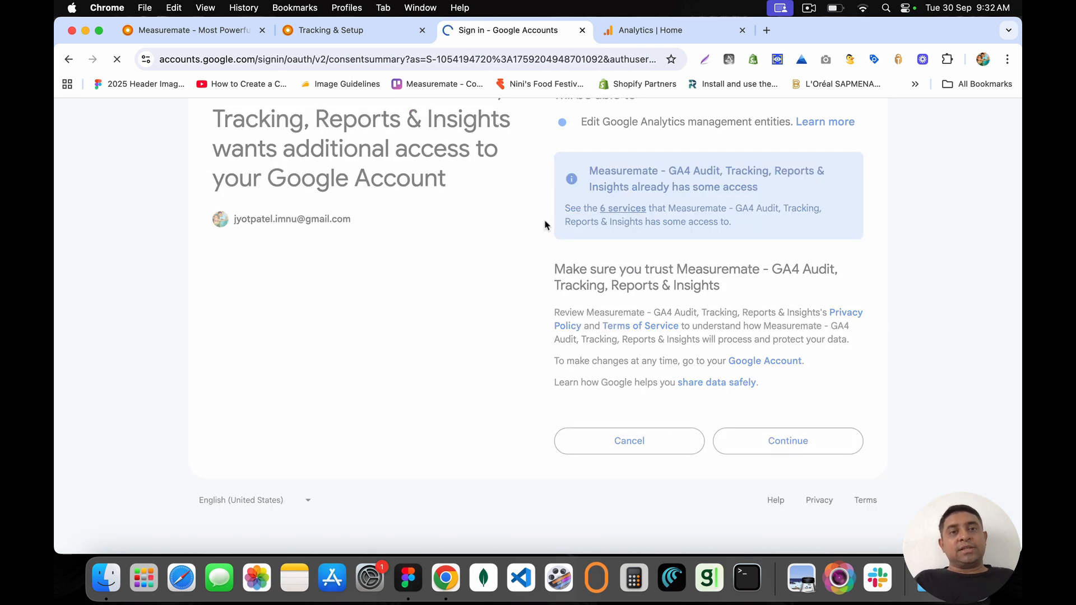
pyautogui.click(353, 32)
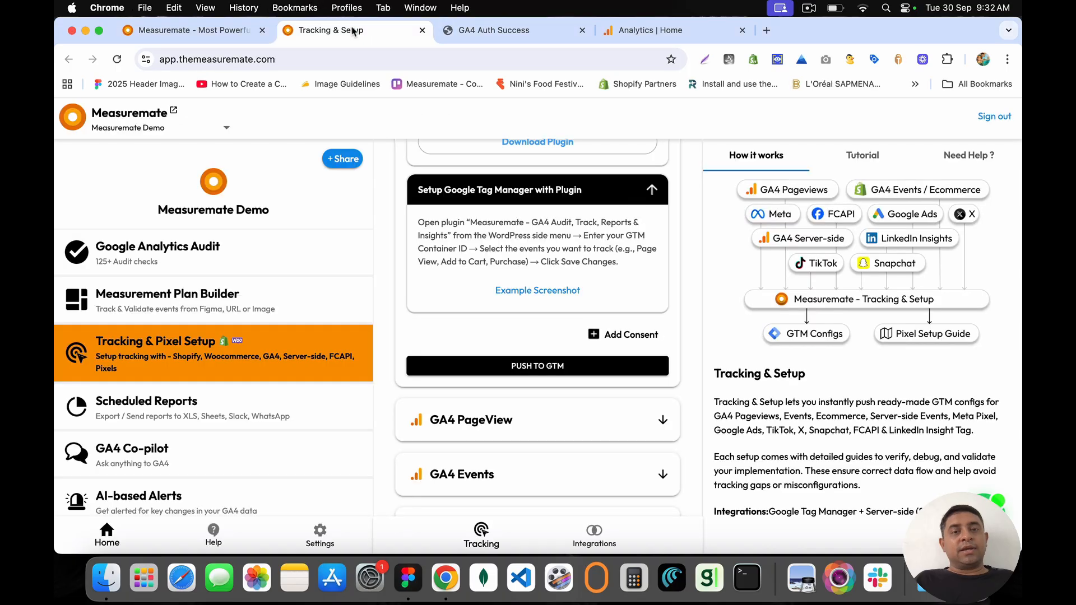
# Step: Push the selected WooCommerce tags to GTM and read the Quick Note about the 1–10 minute delay
pyautogui.click(528, 365)
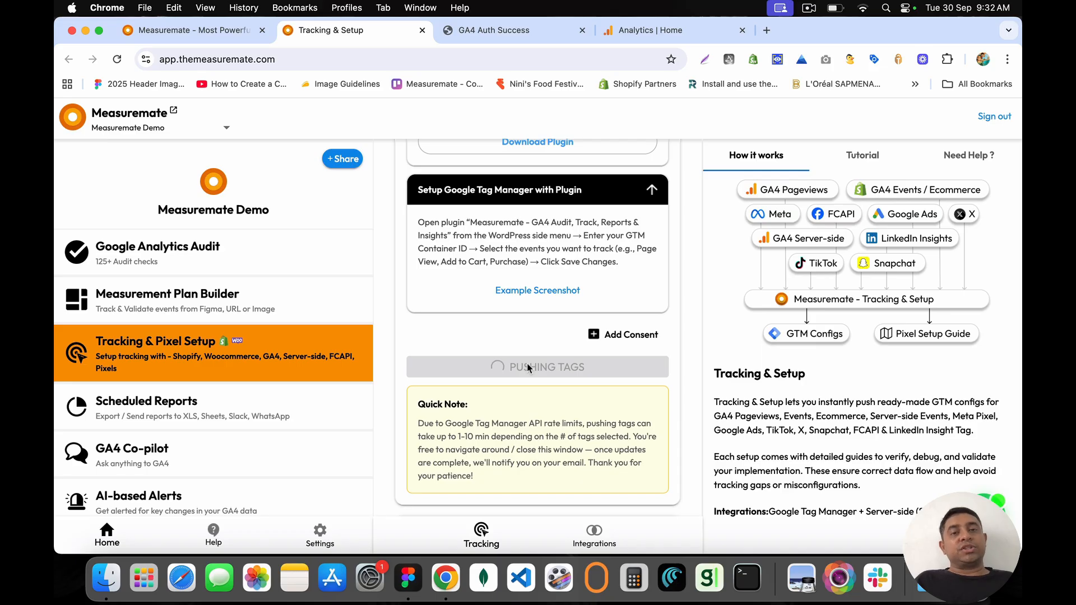
pyautogui.scroll(-2, 527, 363)
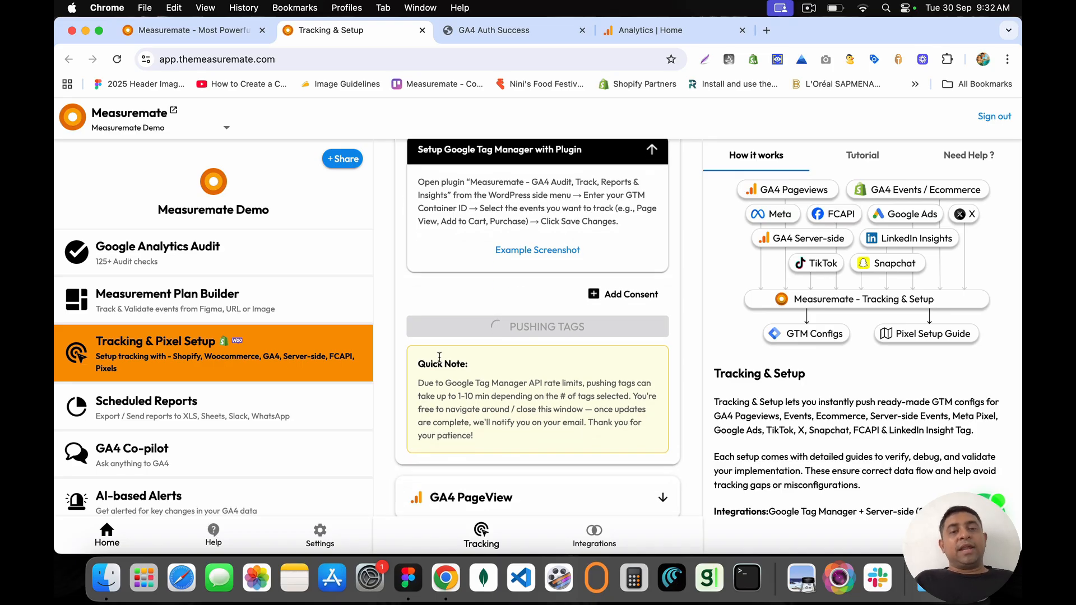
pyautogui.moveTo(425, 366); pyautogui.dragTo(510, 441)
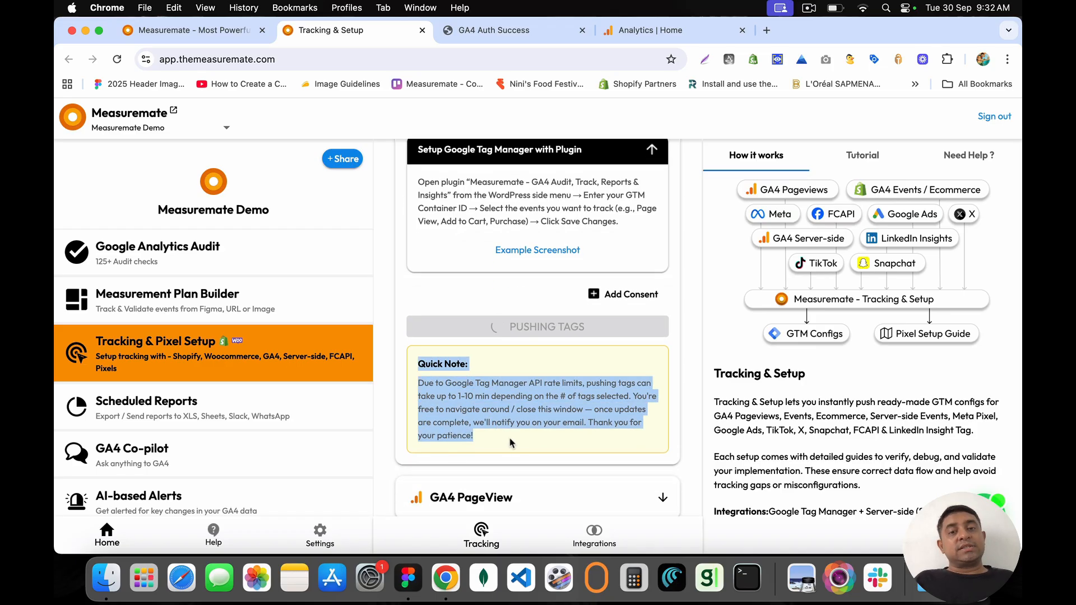
pyautogui.click(509, 443)
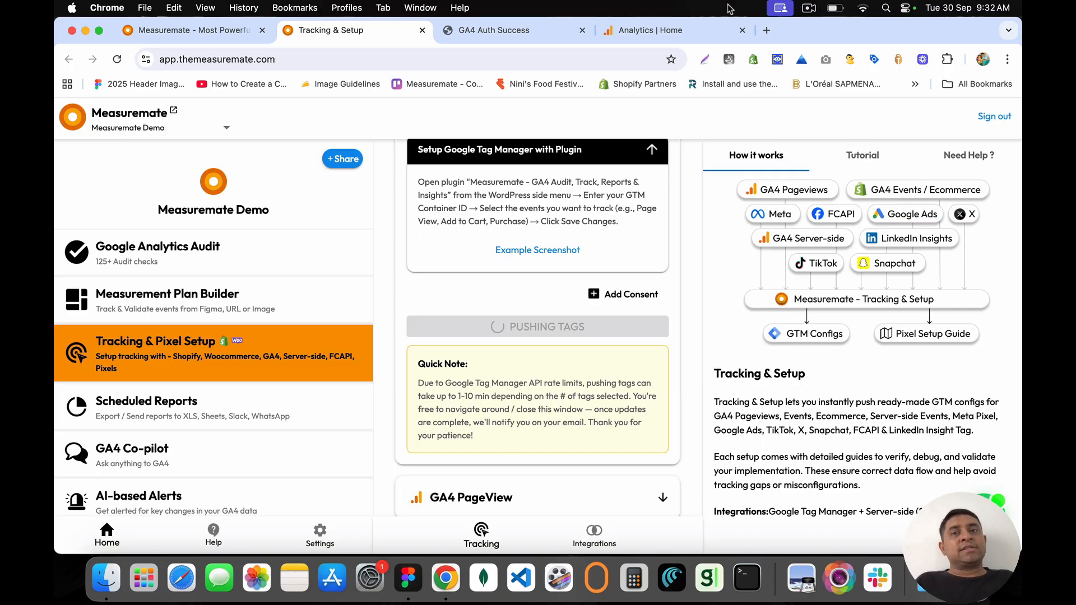
pyautogui.click(766, 29)
# Step: Load tagmanager.google.com and open the Measuremate Demo - Web container
pyautogui.write('tag')
pyautogui.press('Return')
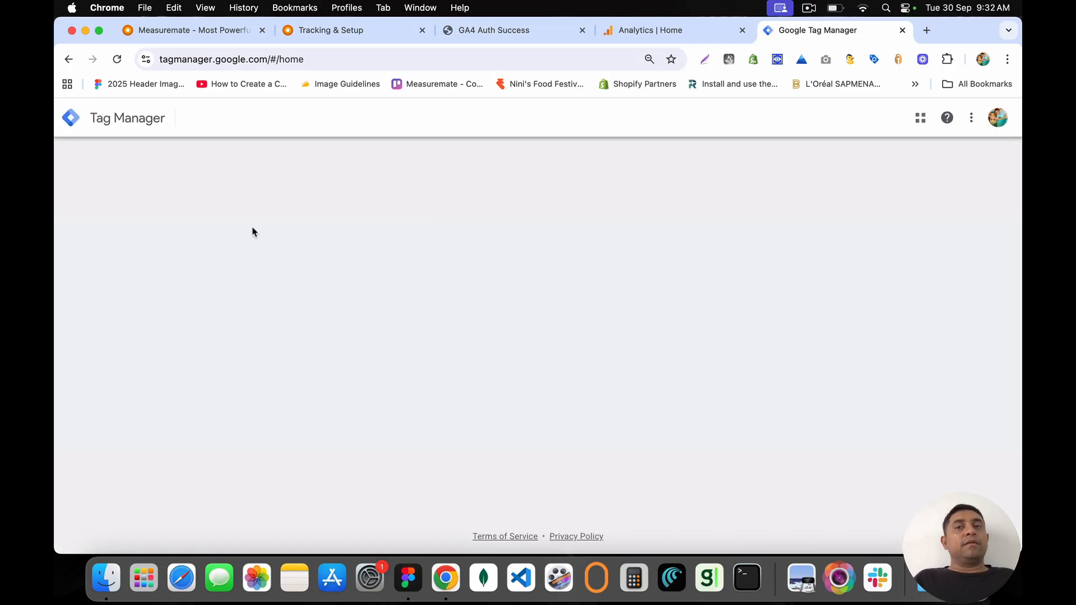
pyautogui.scroll(-6, 137, 339)
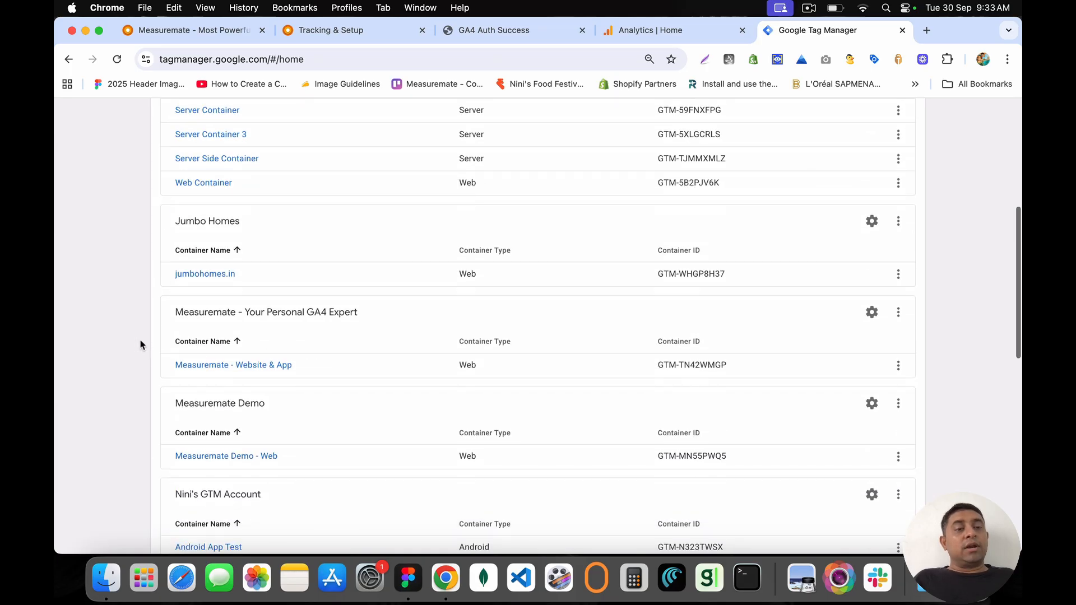
pyautogui.click(229, 458)
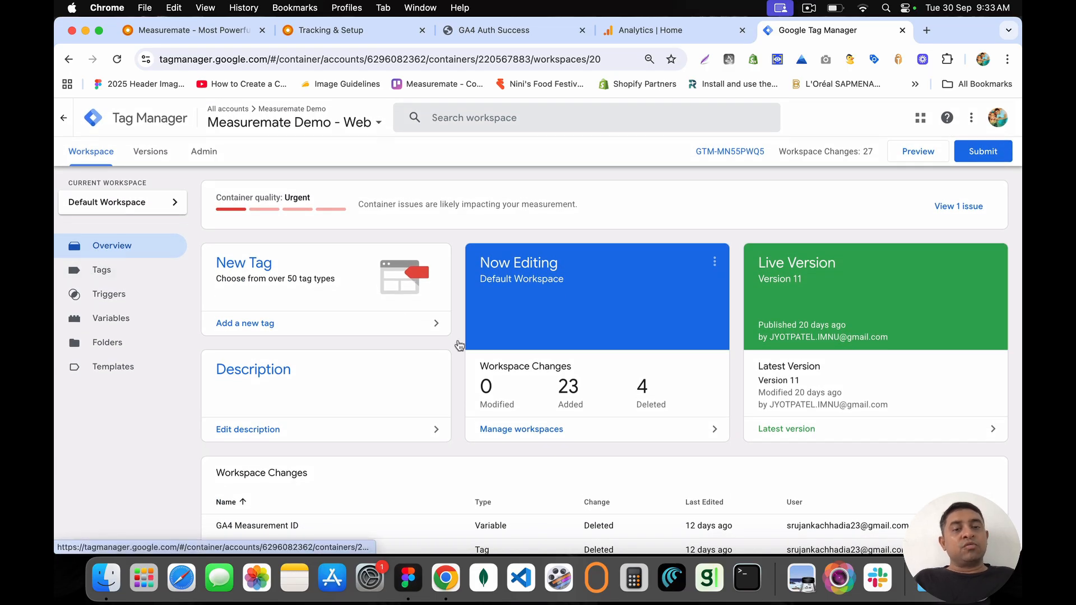
# Step: Sort workspace changes by Last Edited, inspect the WooCommerce view_item tag, then close Tag Manager
pyautogui.scroll(-5, 459, 344)
pyautogui.click(708, 334)
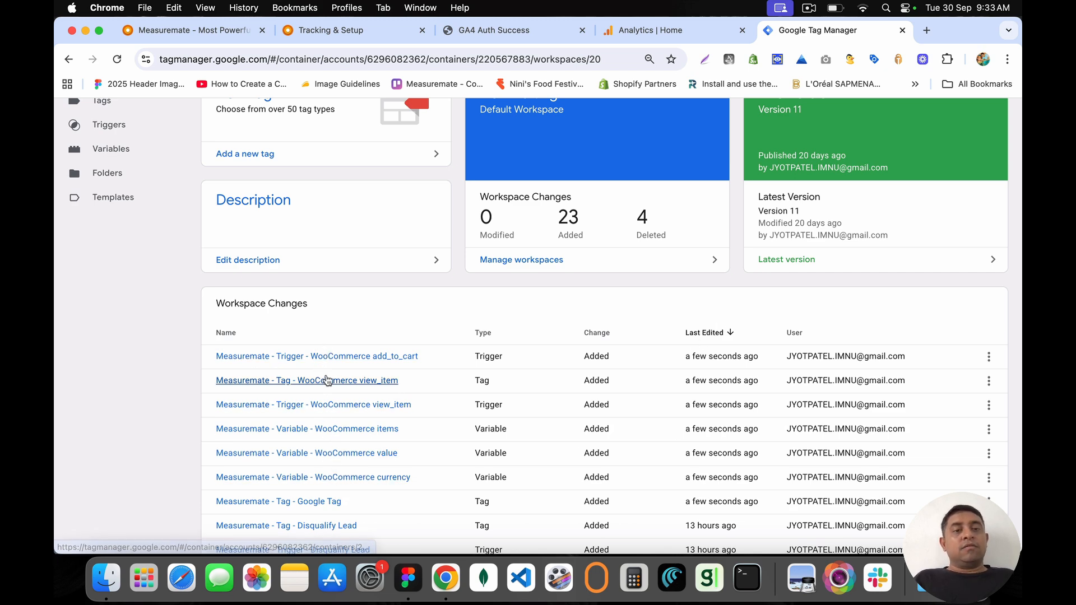
pyautogui.press('super+equal')
pyautogui.press('super+equal')
pyautogui.press('super+equal')
pyautogui.press('super+equal')
pyautogui.scroll(-1, 337, 359)
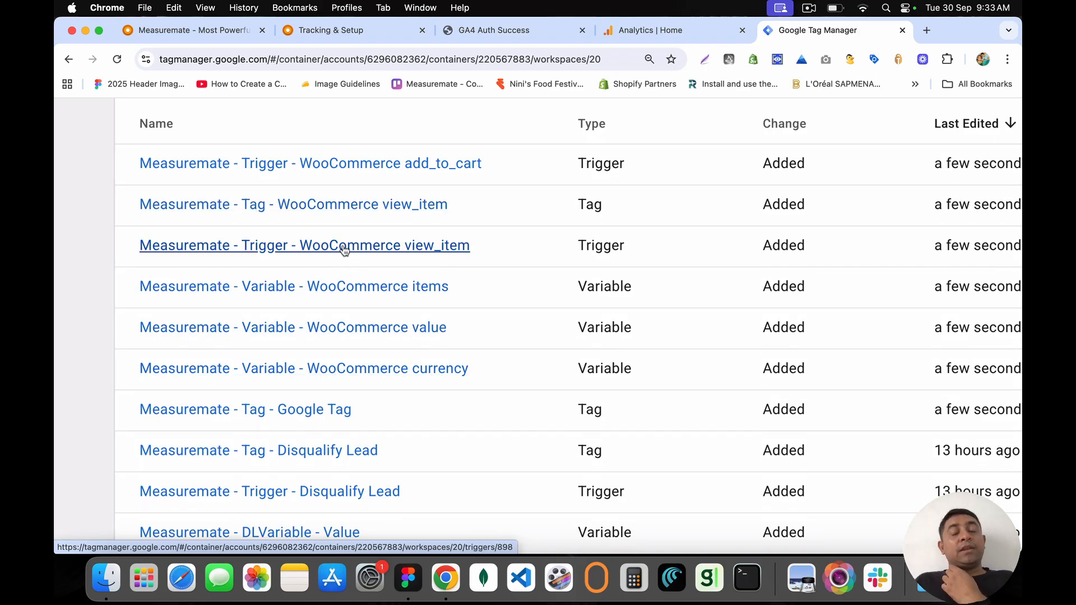
pyautogui.click(329, 204)
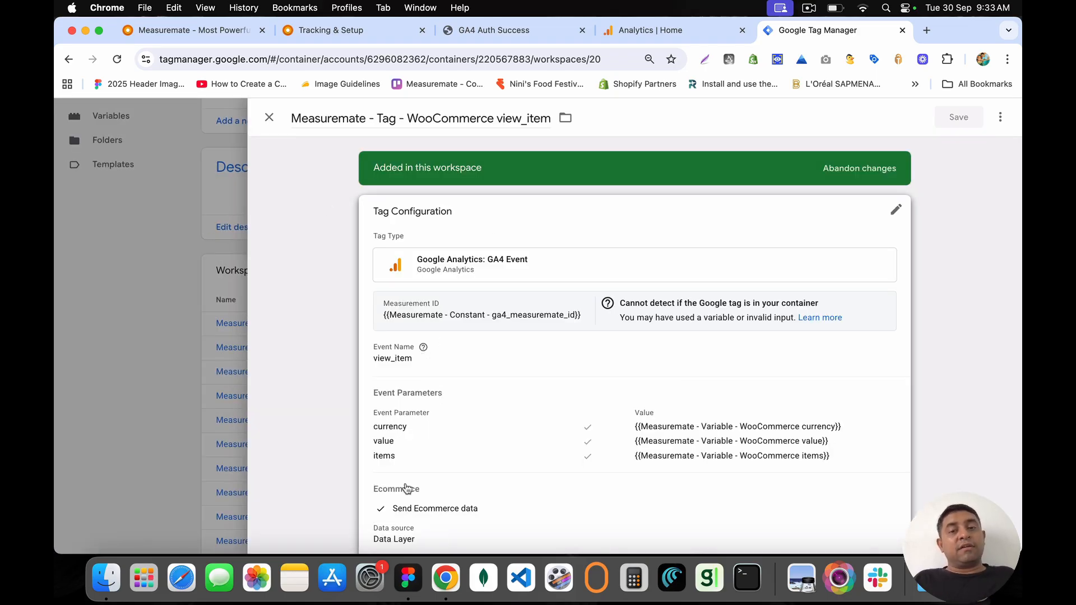
pyautogui.scroll(-4, 407, 487)
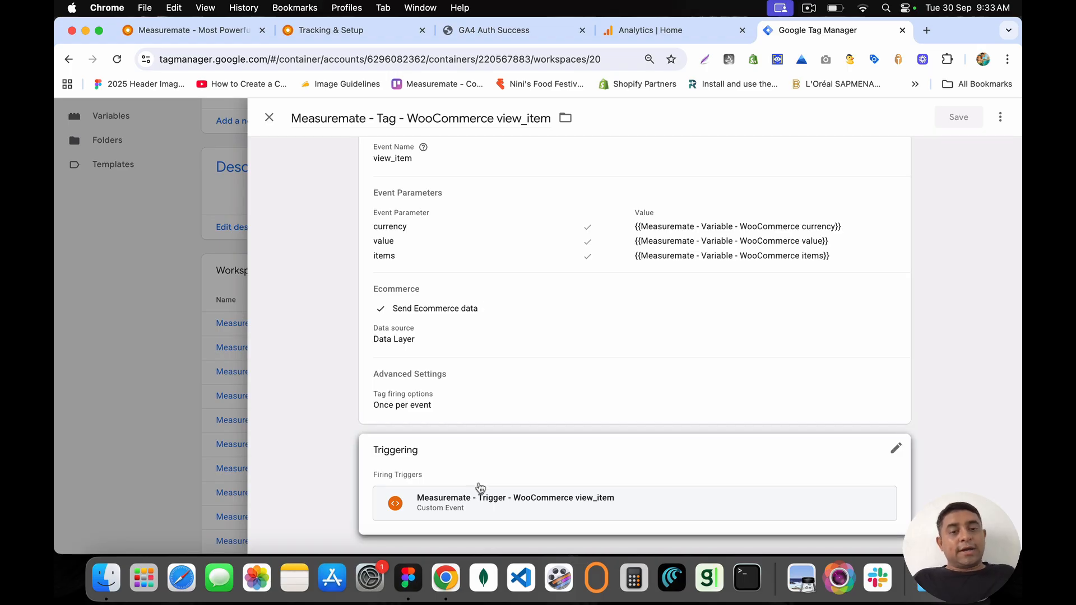
pyautogui.click(270, 118)
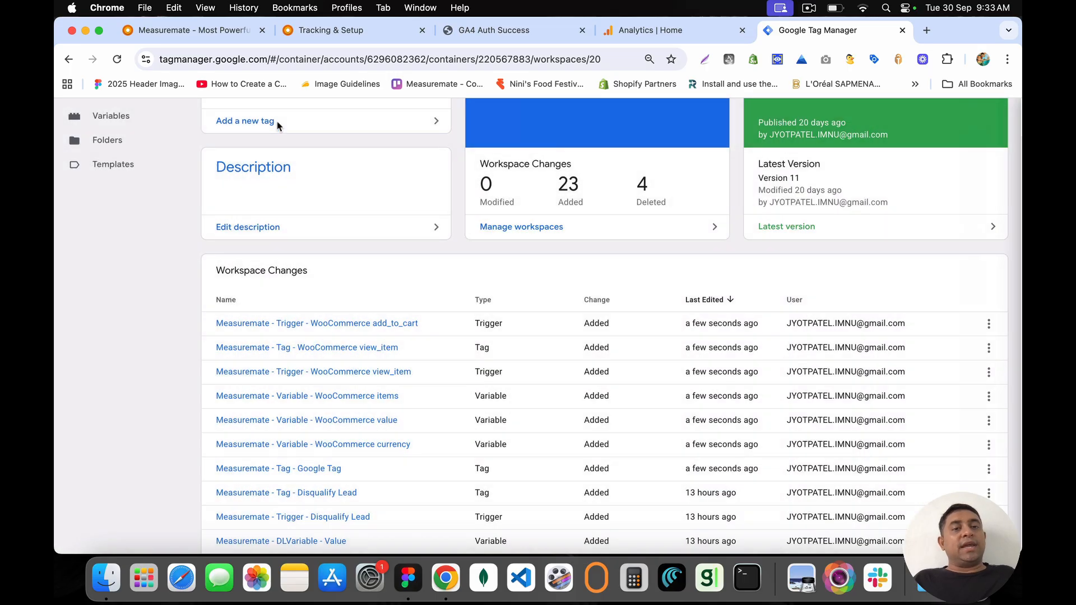
pyautogui.click(903, 31)
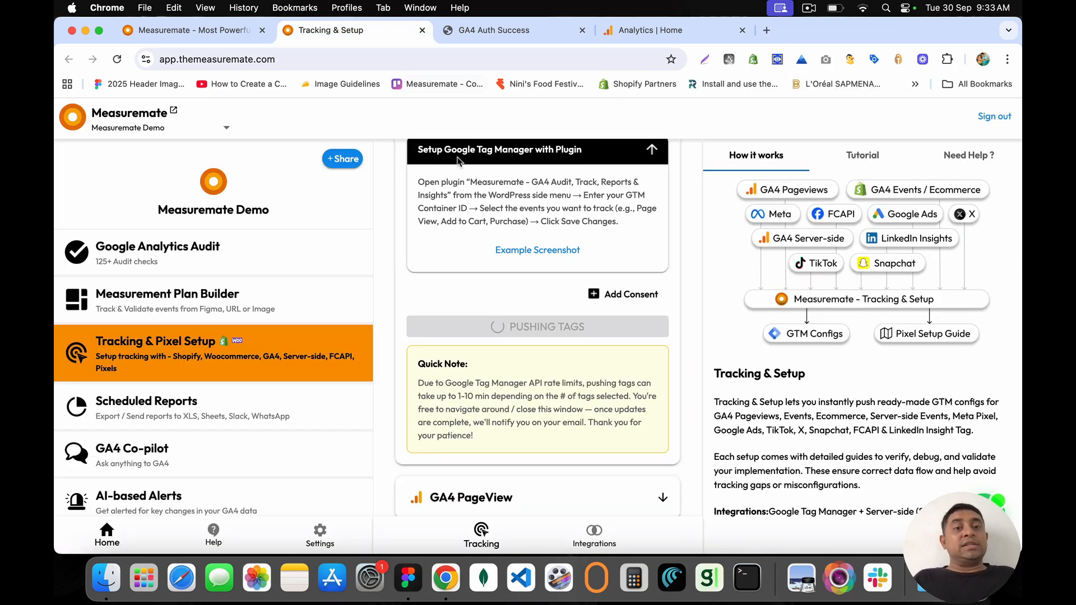
# Step: Select the 'Setup Google Tag Manager with Plugin' instruction paragraph in Measuremate's guide
pyautogui.scroll(10, 501, 224)
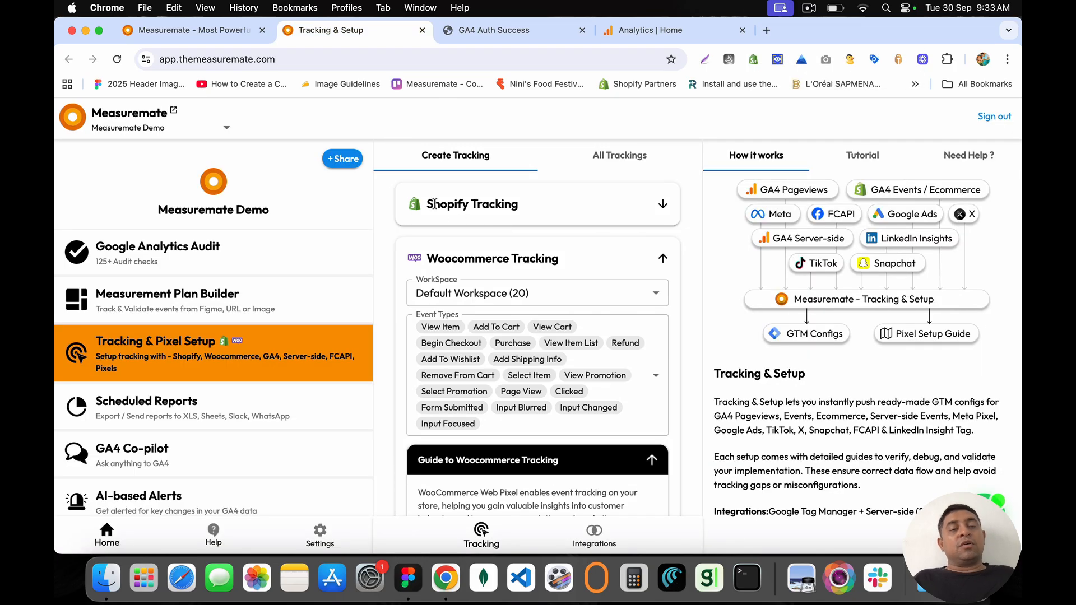
pyautogui.moveTo(427, 259); pyautogui.dragTo(560, 258)
pyautogui.click(561, 259)
pyautogui.scroll(-9, 562, 259)
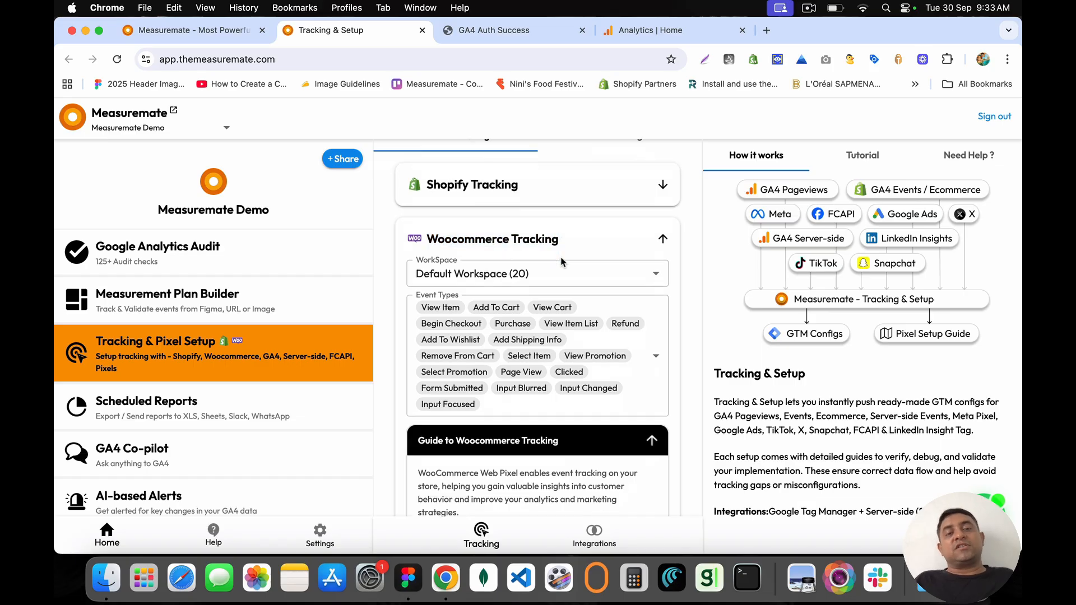
pyautogui.scroll(-6, 561, 258)
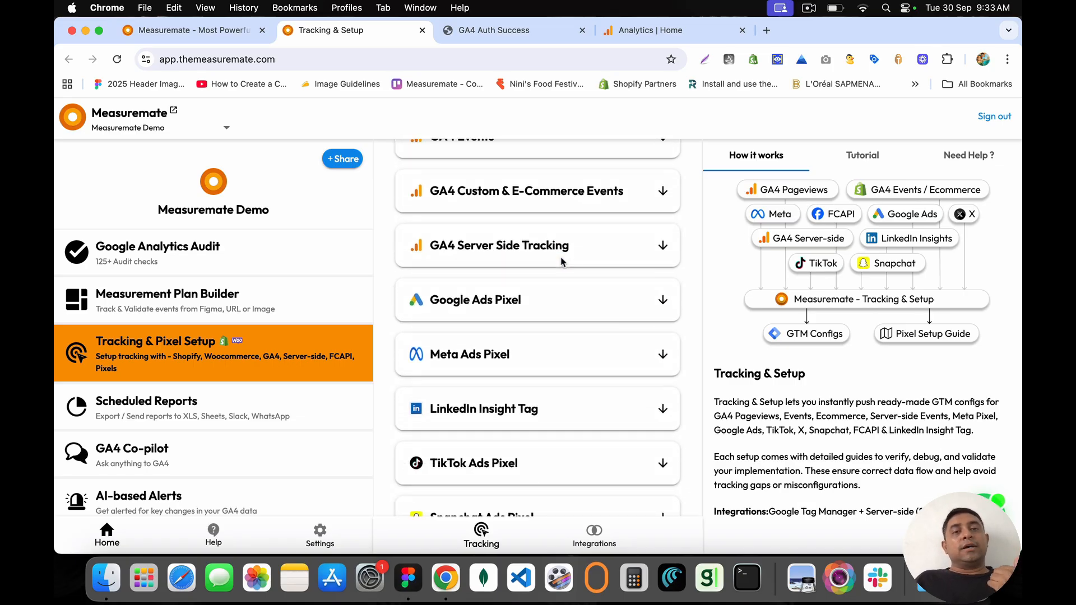
pyautogui.scroll(6, 561, 259)
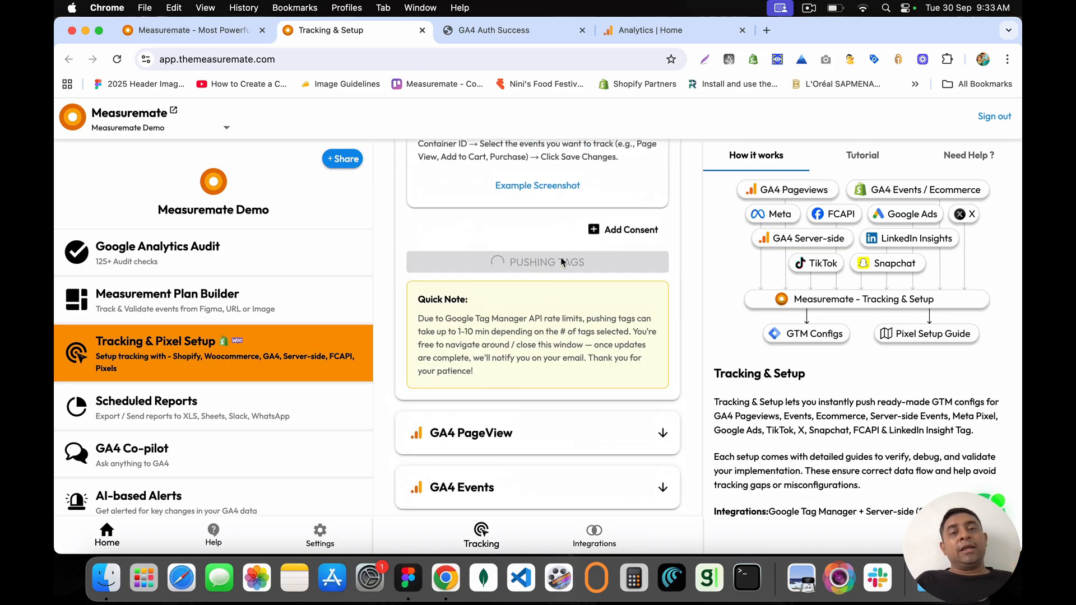
pyautogui.scroll(2, 562, 258)
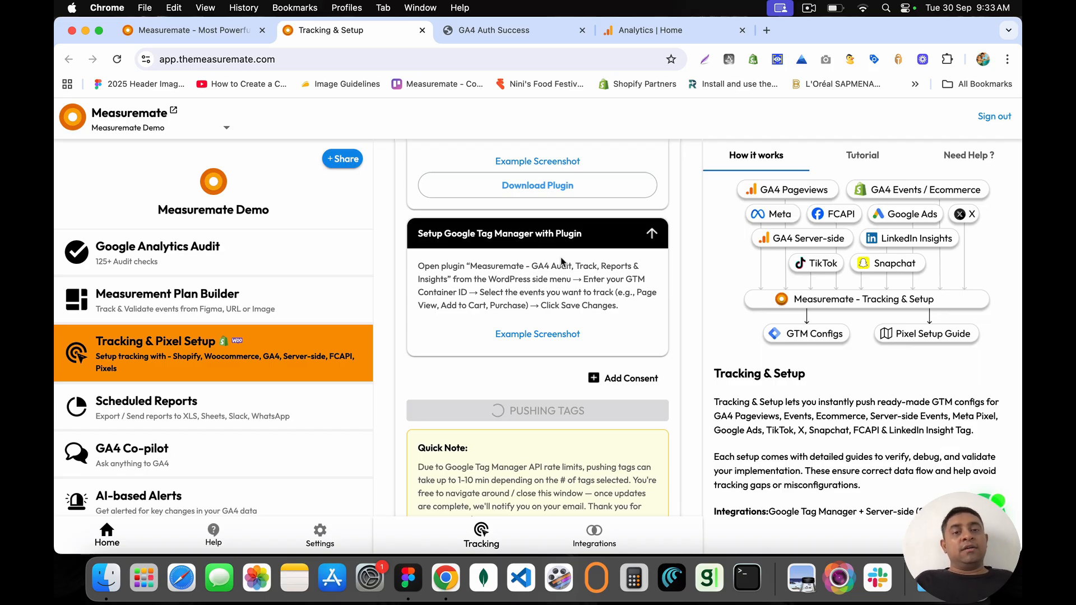
pyautogui.moveTo(419, 268); pyautogui.dragTo(628, 319)
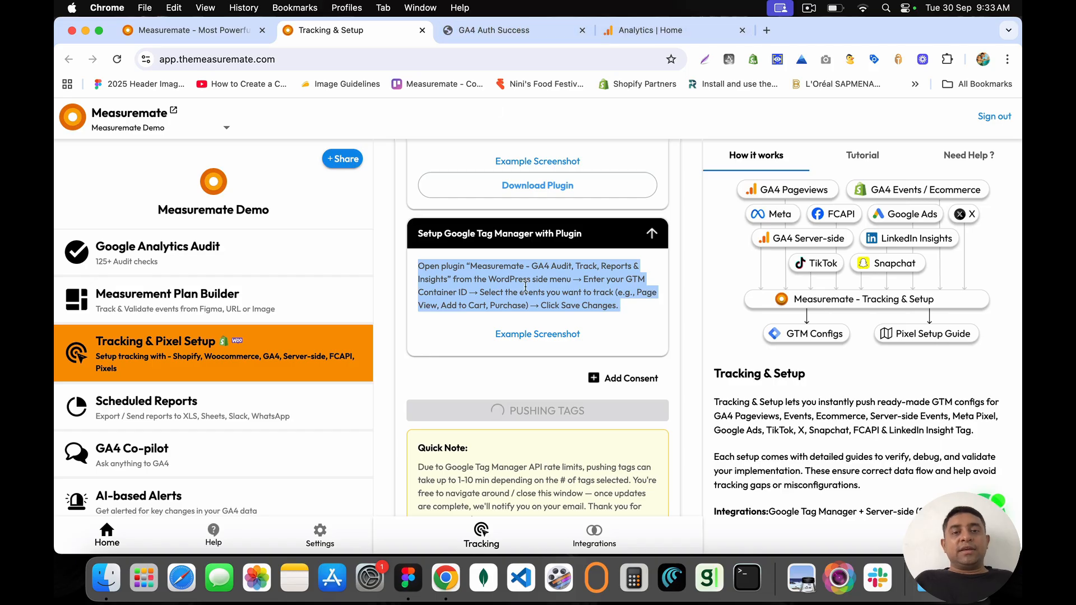
pyautogui.click(766, 30)
# Step: Open the ga4_measuremate_id constant variable in the Measuremate Demo - Web container
pyautogui.write('tag')
pyautogui.press('Return')
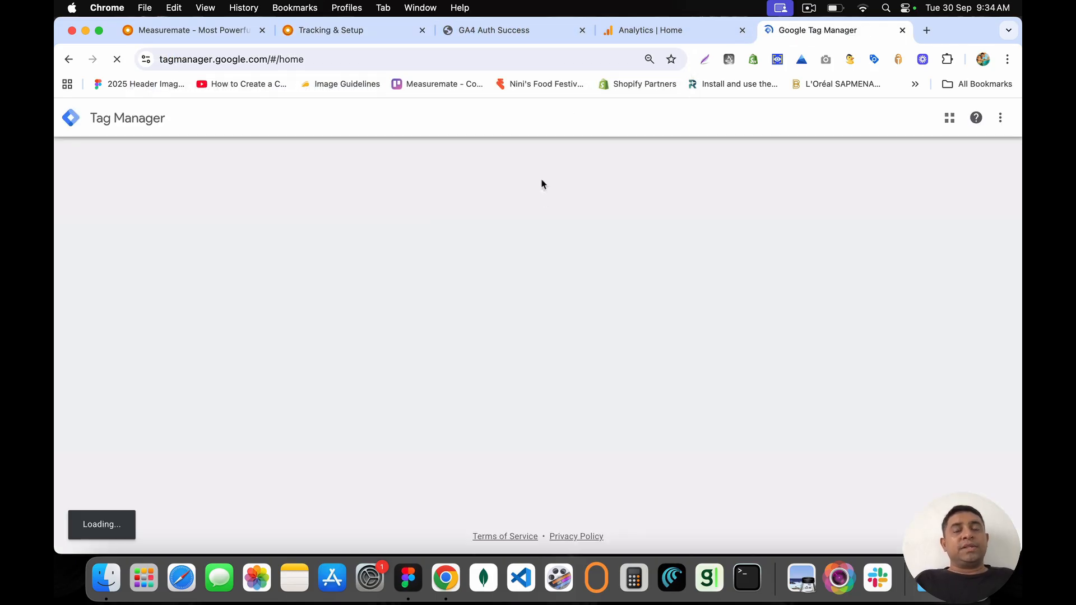
pyautogui.scroll(-7, 235, 381)
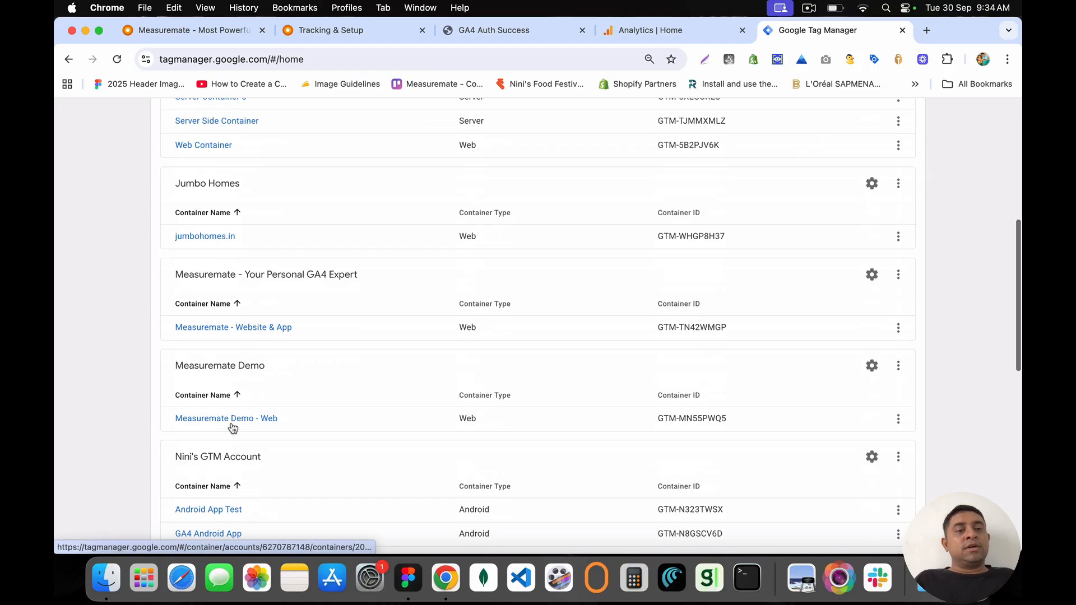
pyautogui.click(223, 395)
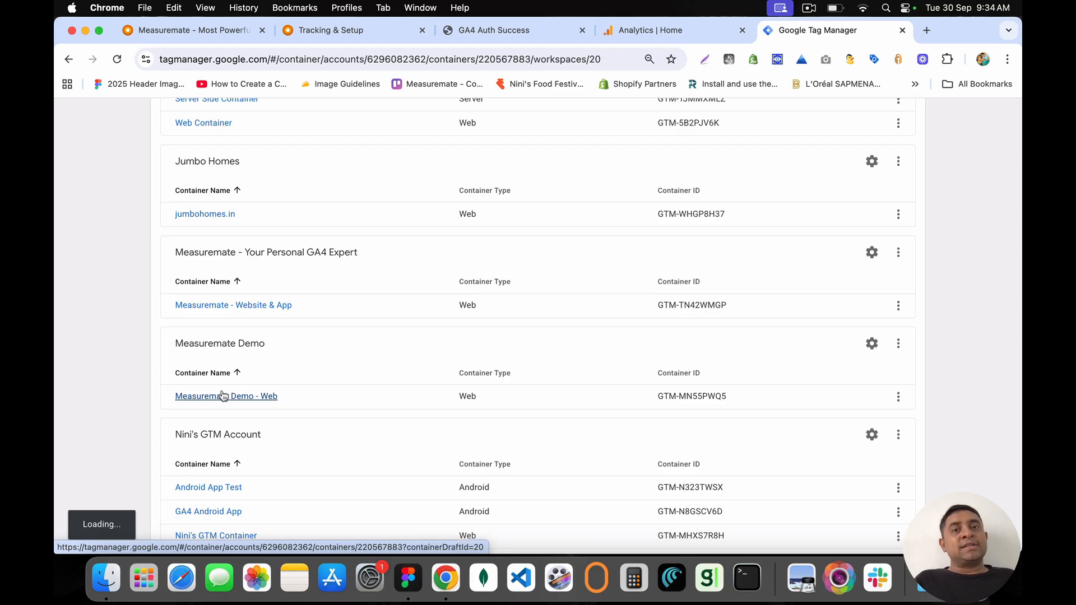
pyautogui.scroll(-10, 221, 392)
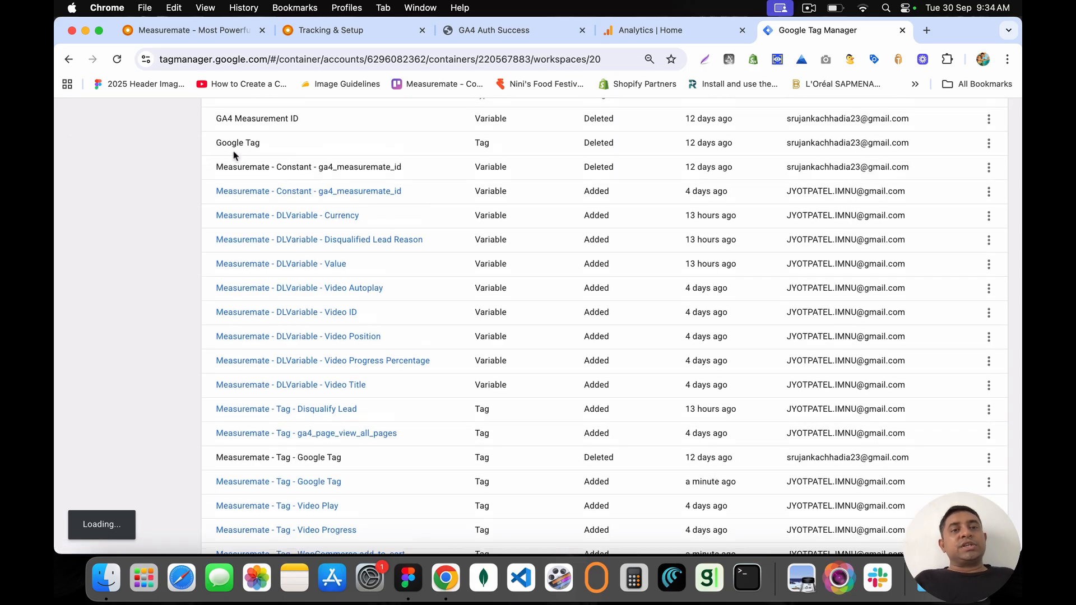
pyautogui.scroll(2, 289, 162)
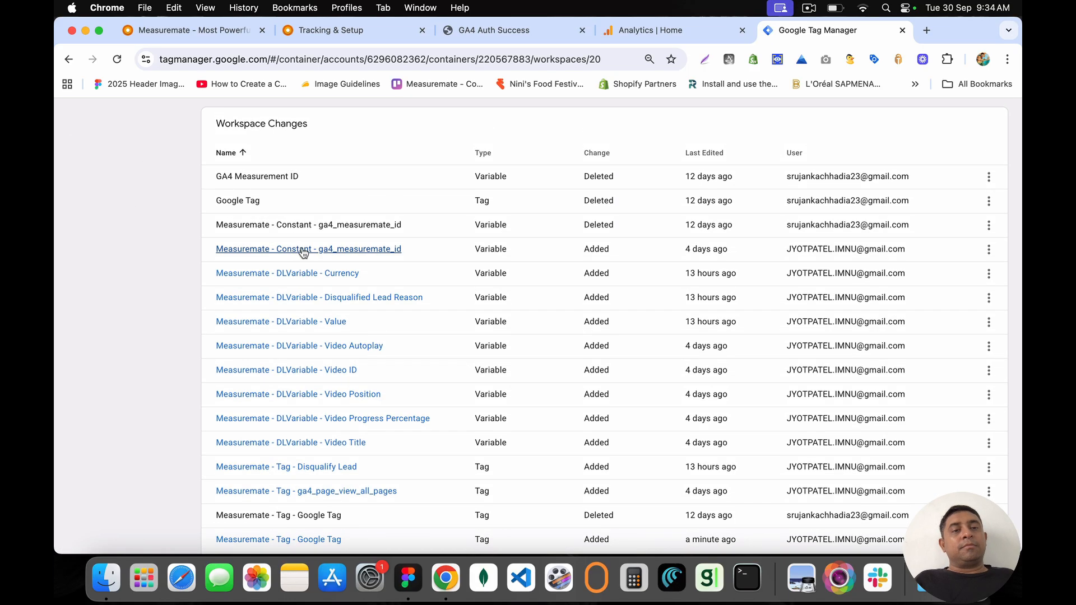
pyautogui.click(332, 254)
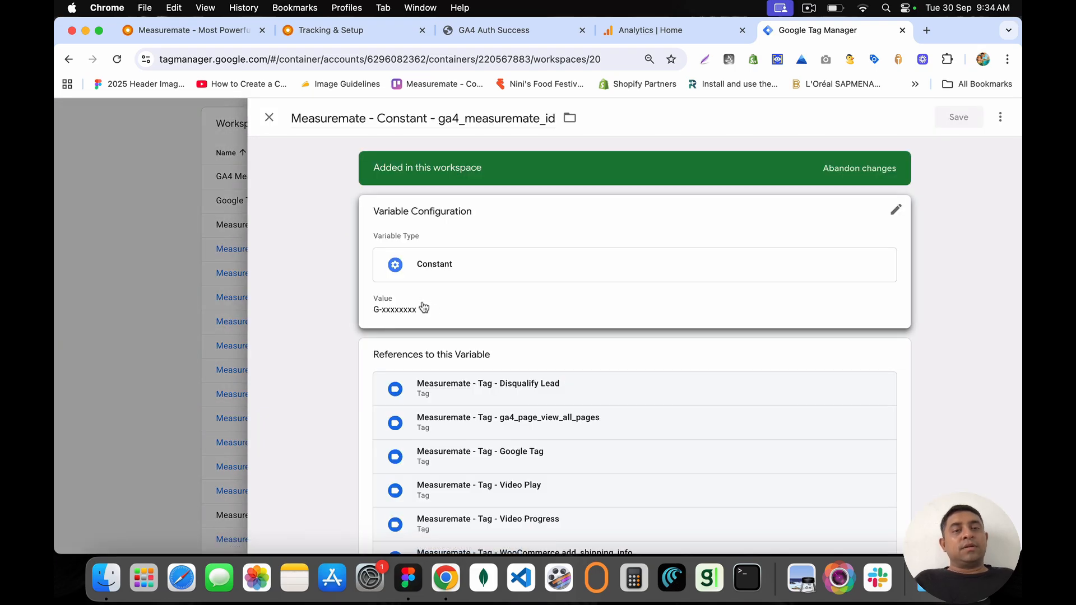
# Step: Change the variable's placeholder value to G-123456789, then open Google Analytics Admin
pyautogui.moveTo(434, 330); pyautogui.dragTo(369, 330)
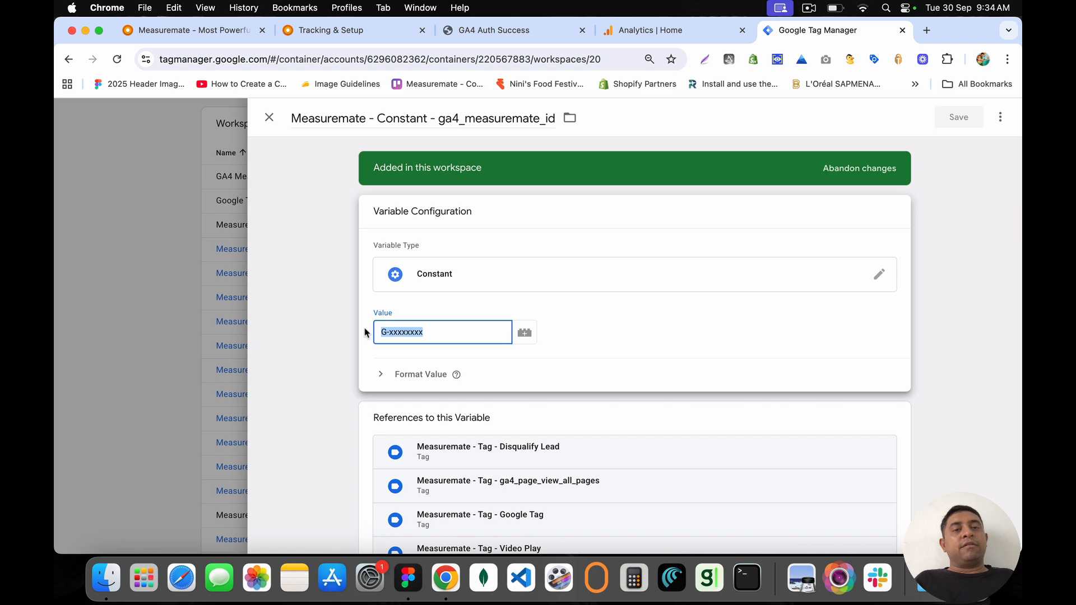
pyautogui.tripleClick(451, 332)
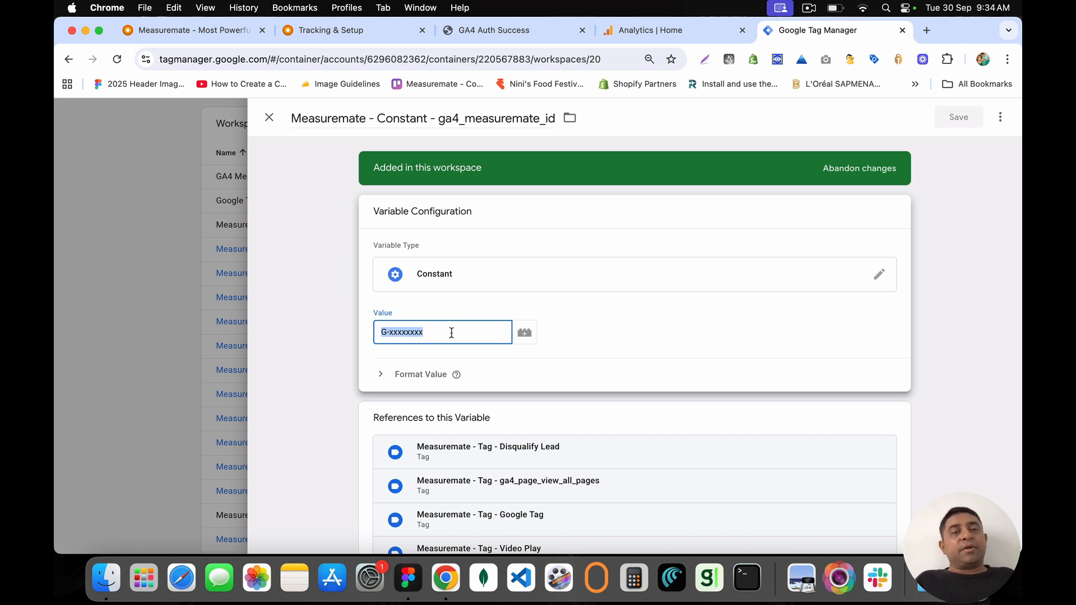
pyautogui.press('Right')
pyautogui.hotkey('shift', 'Left')
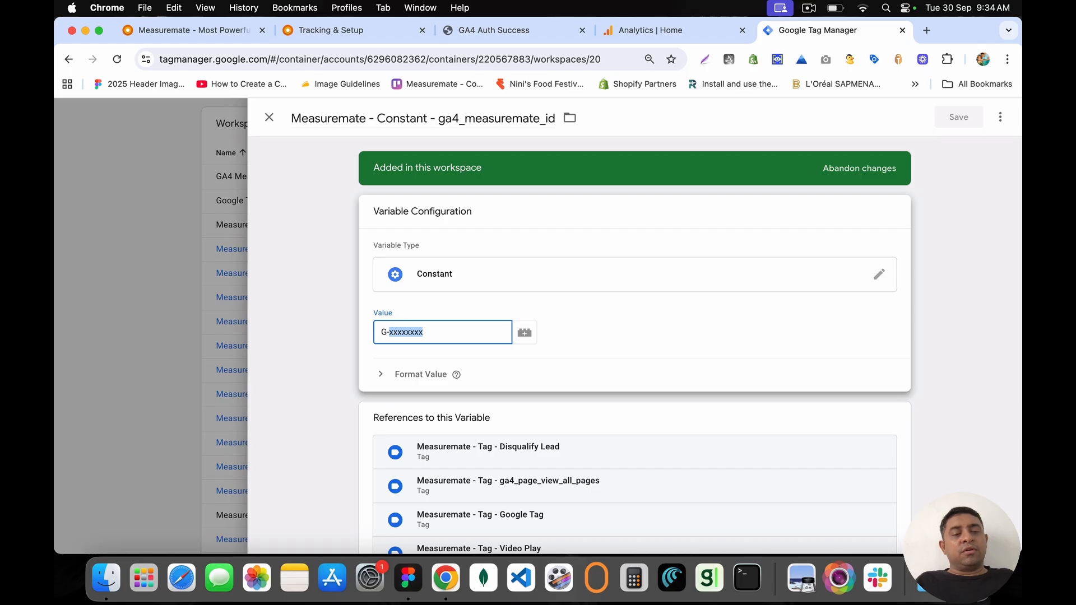
pyautogui.write('123456789')
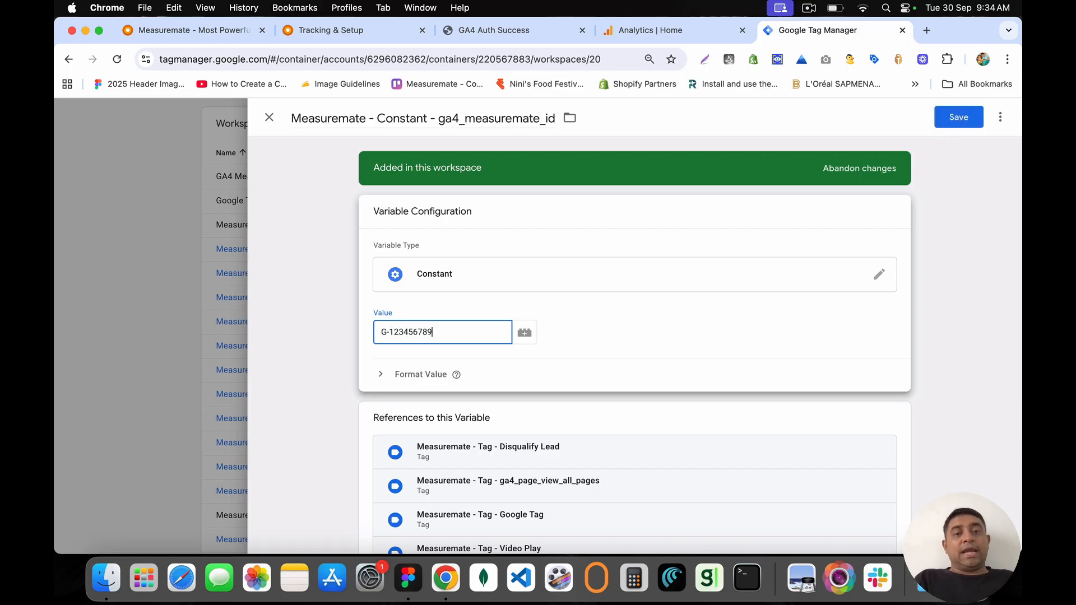
pyautogui.click(650, 30)
pyautogui.click(73, 526)
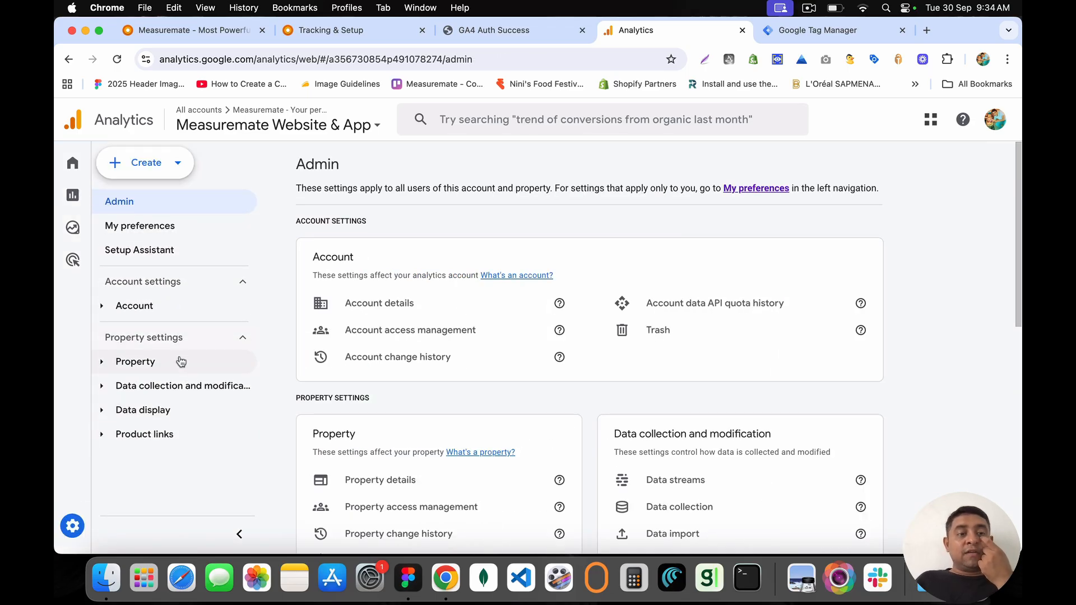
# Step: Copy the measurement ID G-K7GD4T478N from the Measuremate web stream in Analytics Data streams
pyautogui.click(163, 388)
pyautogui.click(168, 412)
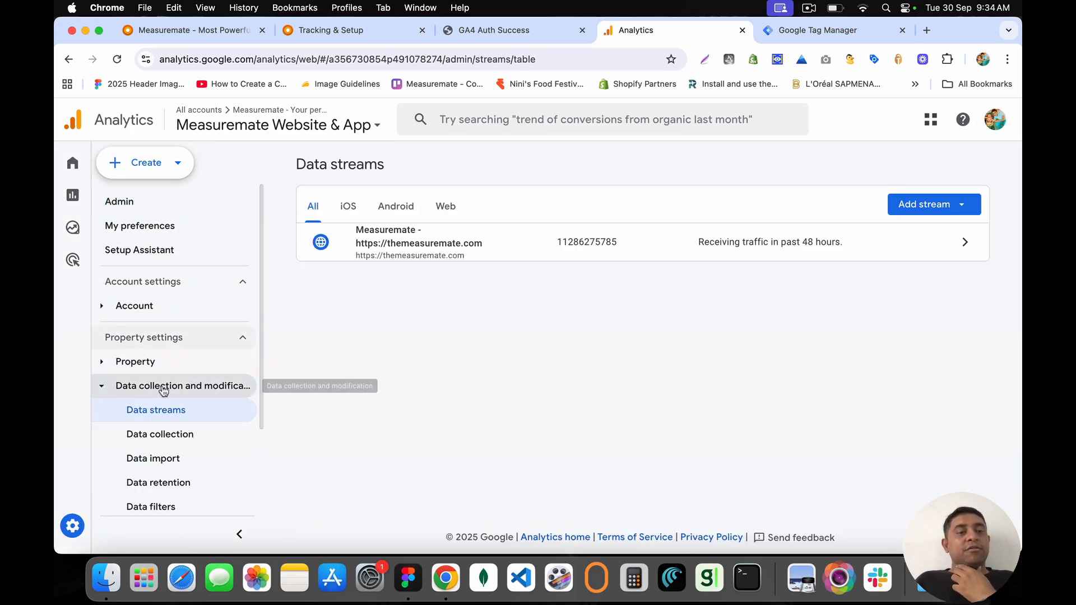
pyautogui.click(515, 257)
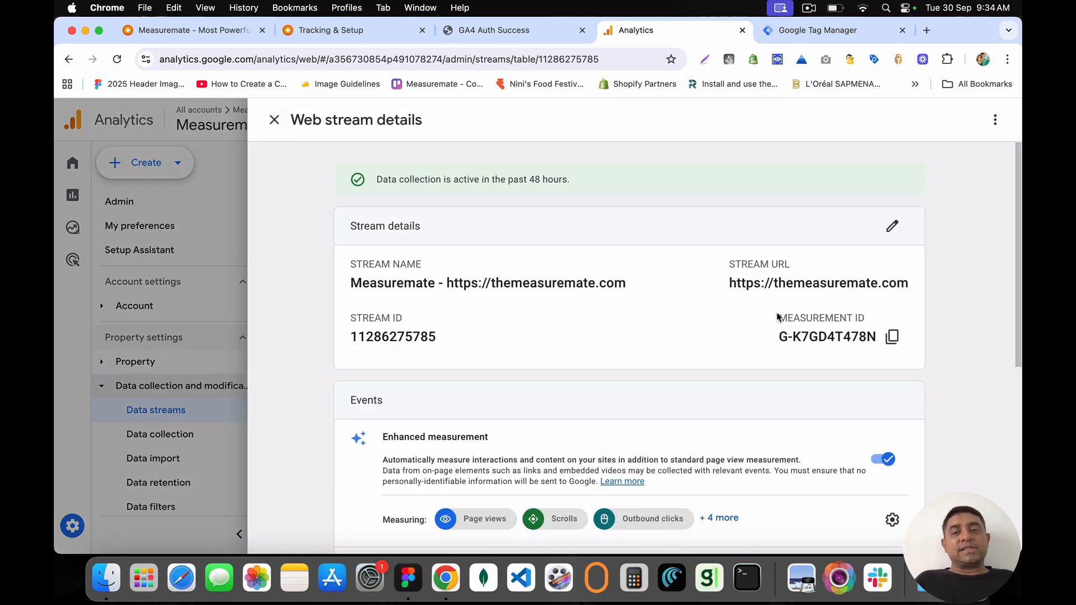
pyautogui.moveTo(777, 316); pyautogui.dragTo(888, 329)
pyautogui.click(891, 336)
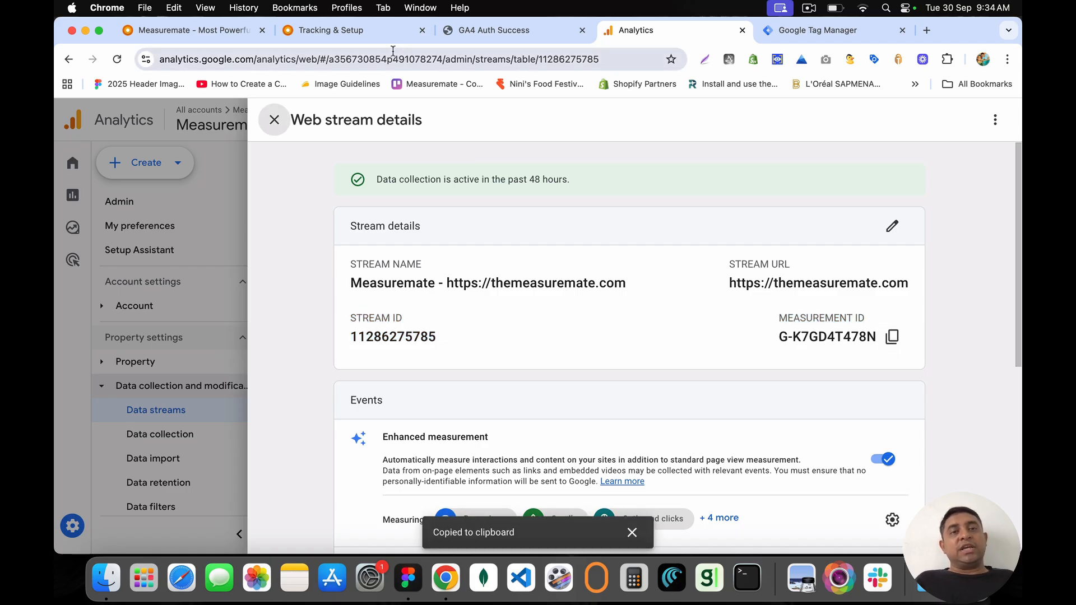
# Step: Paste G-K7GD4T478N as the ga4_measuremate_id value in Tag Manager and save the variable
pyautogui.click(816, 30)
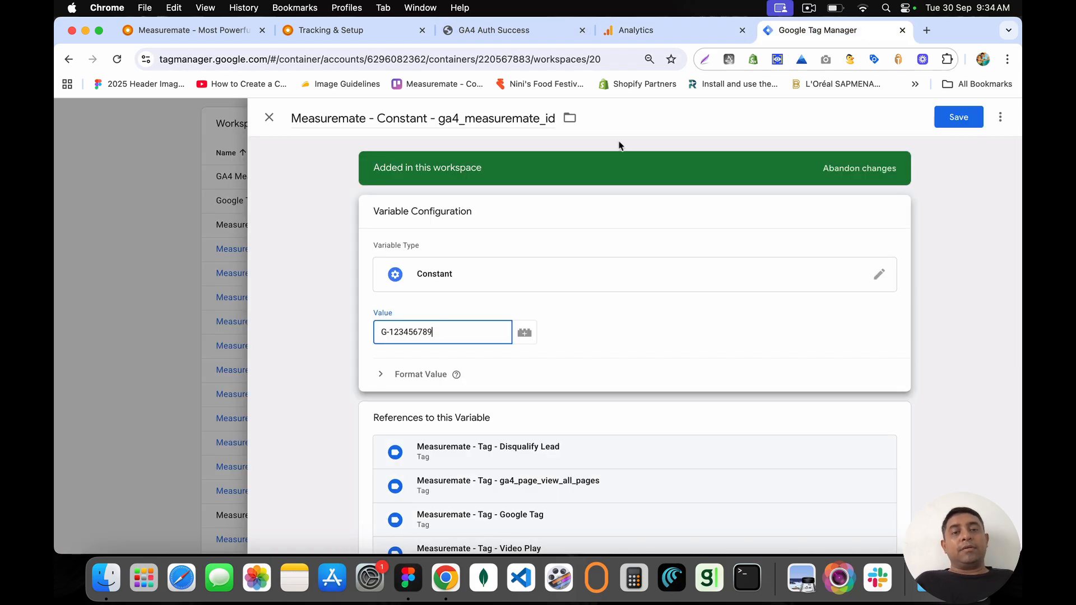
pyautogui.doubleClick(399, 332)
pyautogui.press('super+a')
pyautogui.press('super+v')
pyautogui.click(958, 118)
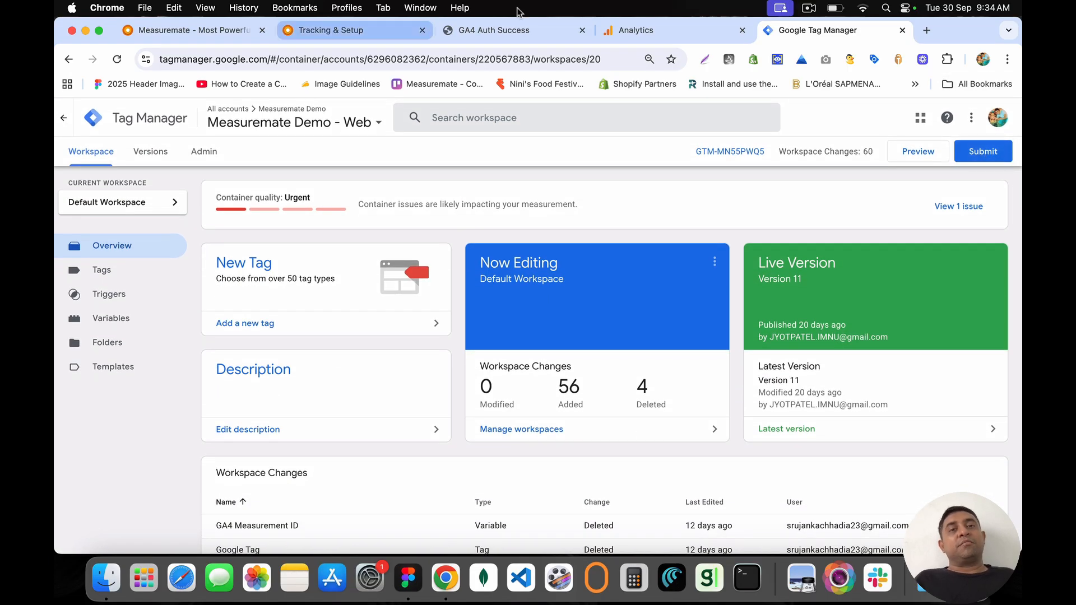
# Step: Sort Workspace Changes by Last Edited newest first and review the 56 added, 4 deleted items
pyautogui.scroll(-5, 463, 315)
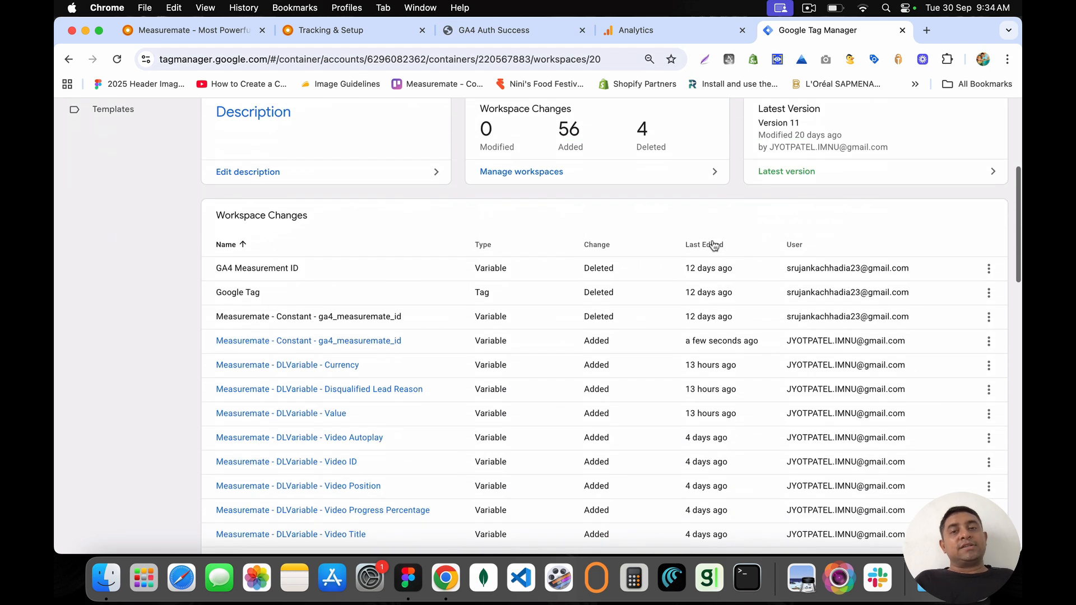
pyautogui.click(716, 245)
pyautogui.click(717, 245)
pyautogui.scroll(-5, 350, 228)
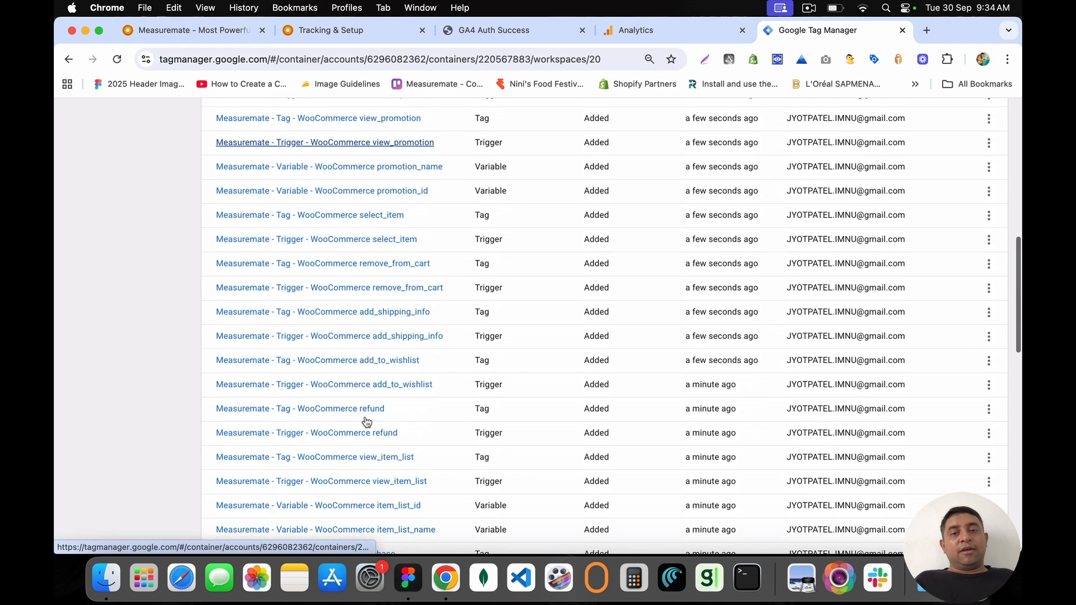
pyautogui.scroll(-4, 338, 503)
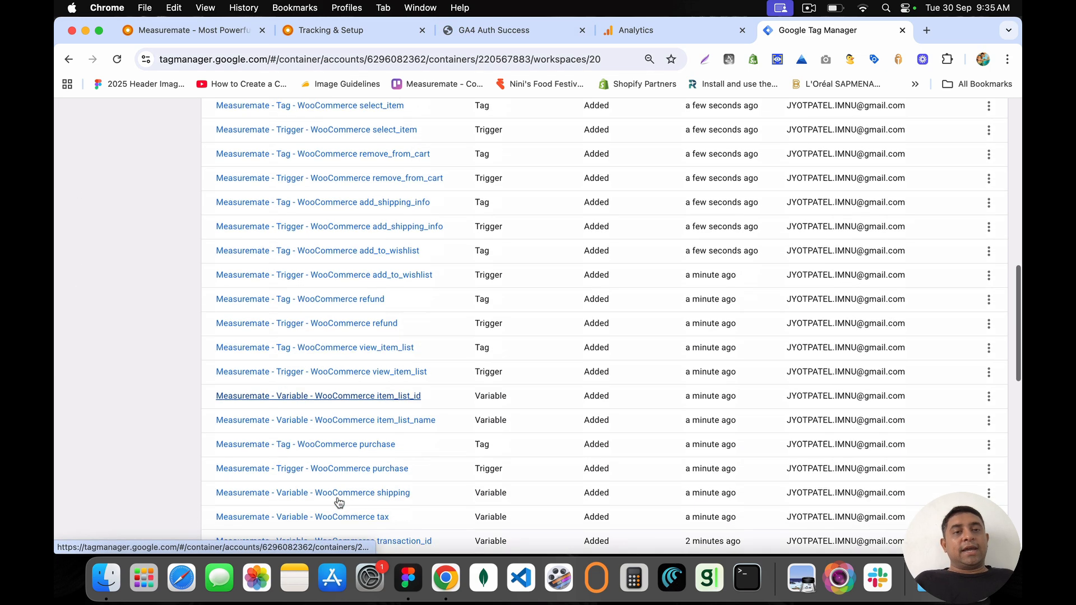
pyautogui.scroll(-5, 339, 502)
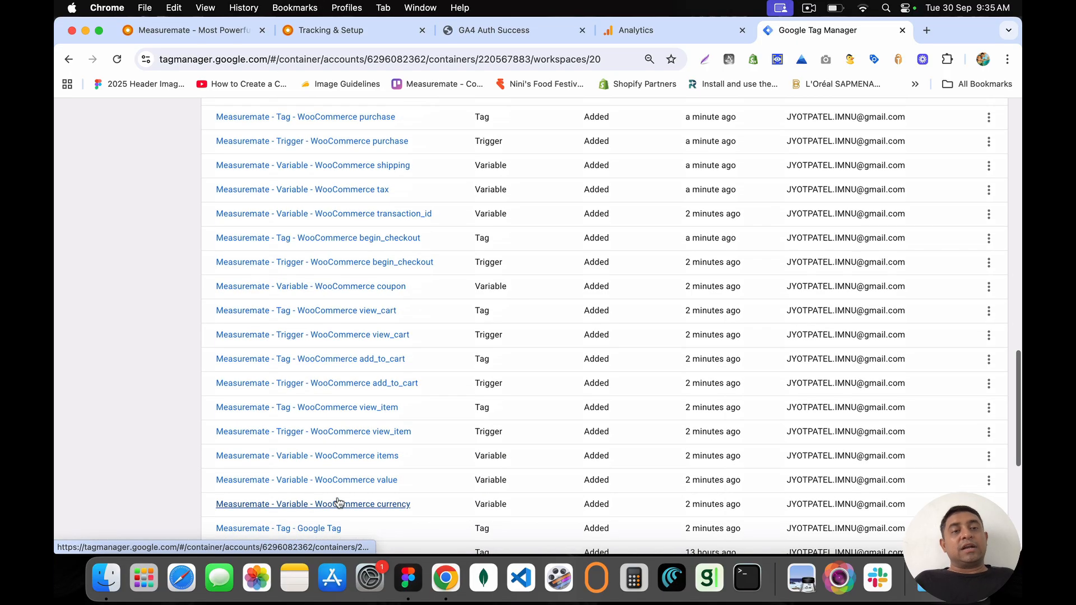
pyautogui.scroll(15, 339, 502)
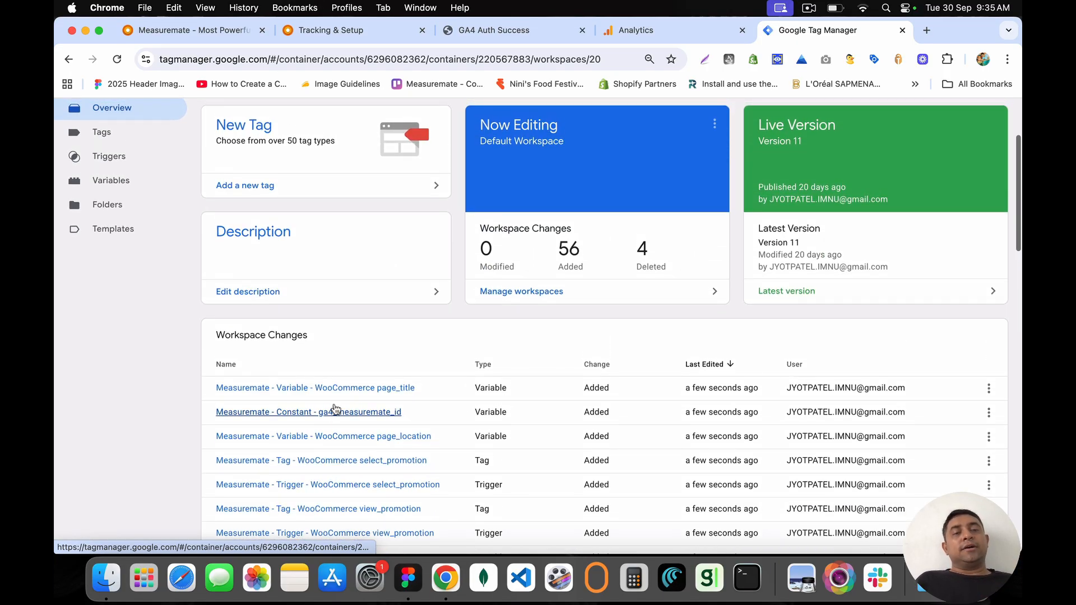
pyautogui.click(515, 30)
# Step: Close the GA4 Auth Success, Analytics and Google Tag Manager tabs, leaving a fresh blank tab
pyautogui.click(582, 30)
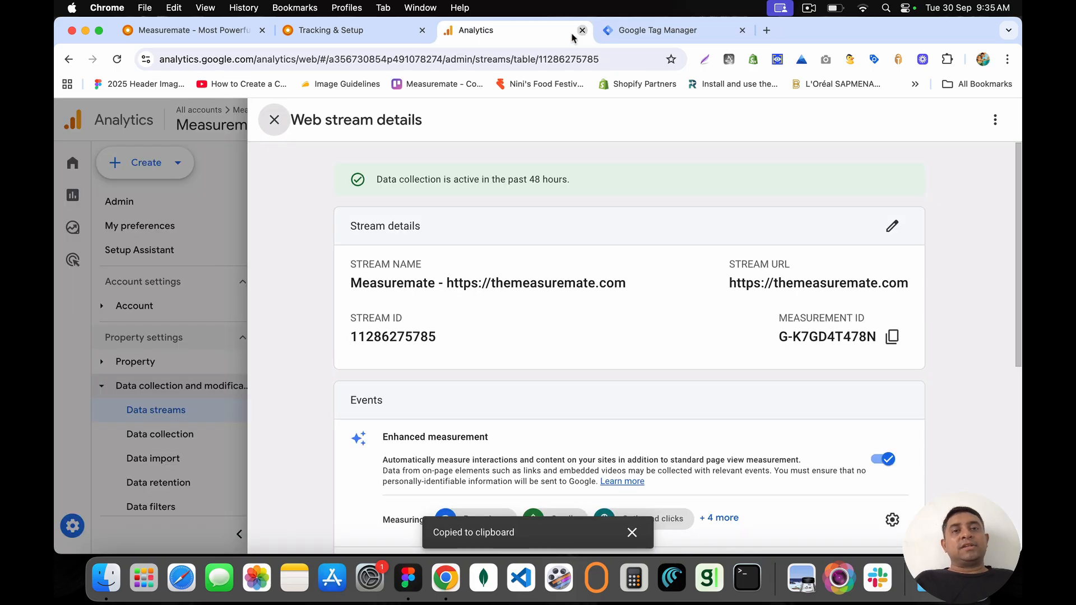
pyautogui.press('Escape')
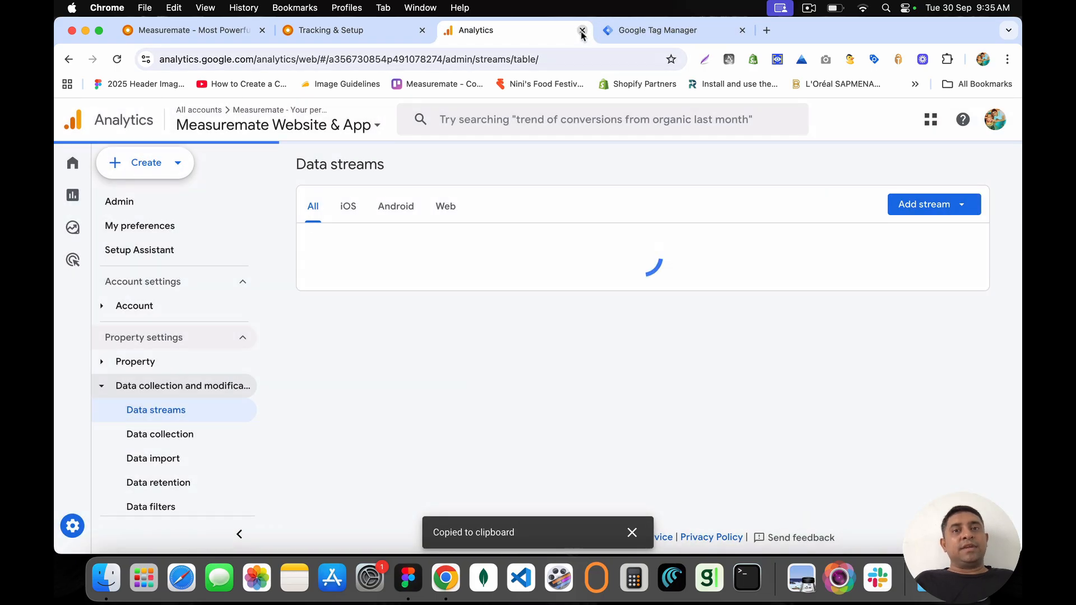
pyautogui.click(581, 30)
pyautogui.click(582, 32)
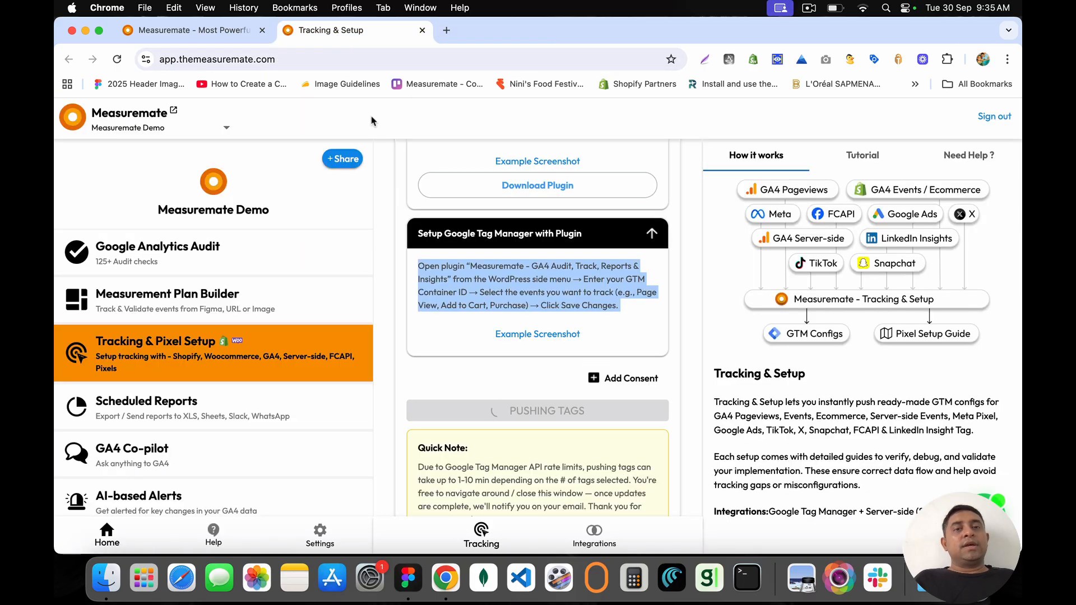
pyautogui.scroll(3, 501, 226)
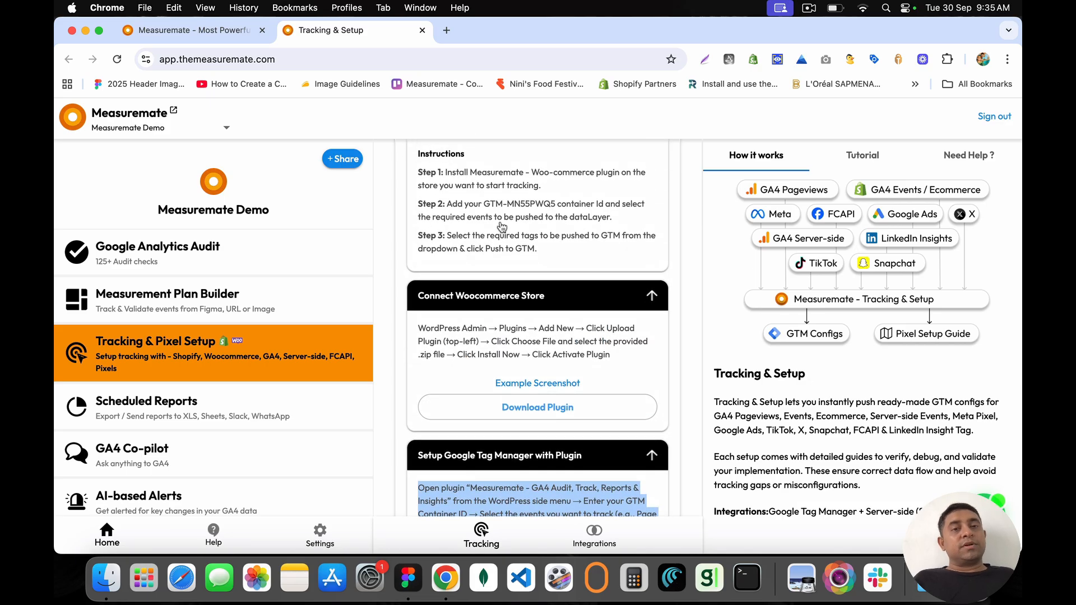
pyautogui.scroll(-10, 502, 226)
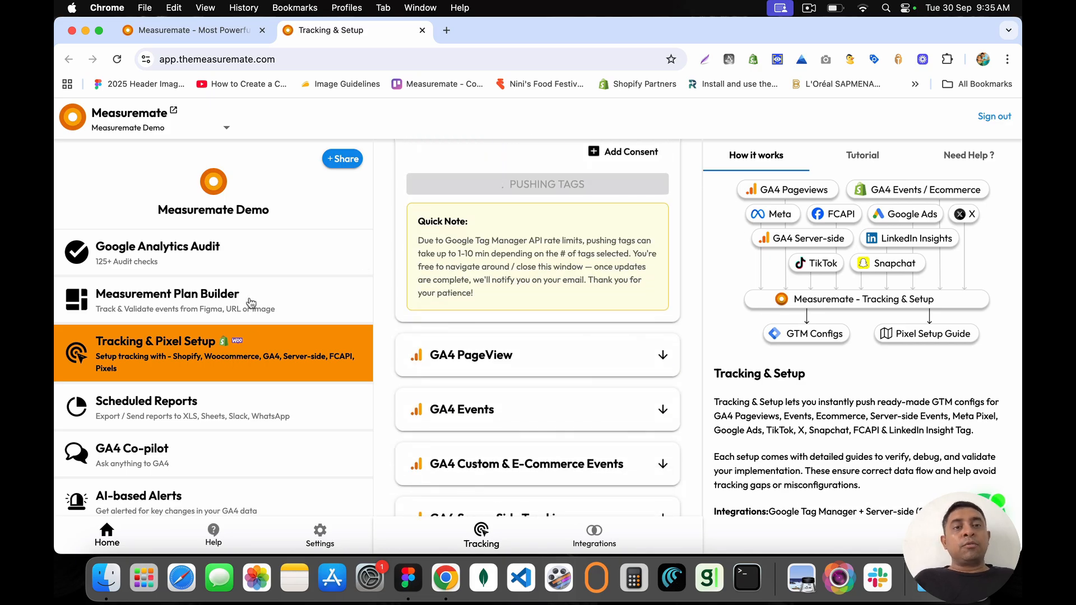
pyautogui.click(446, 31)
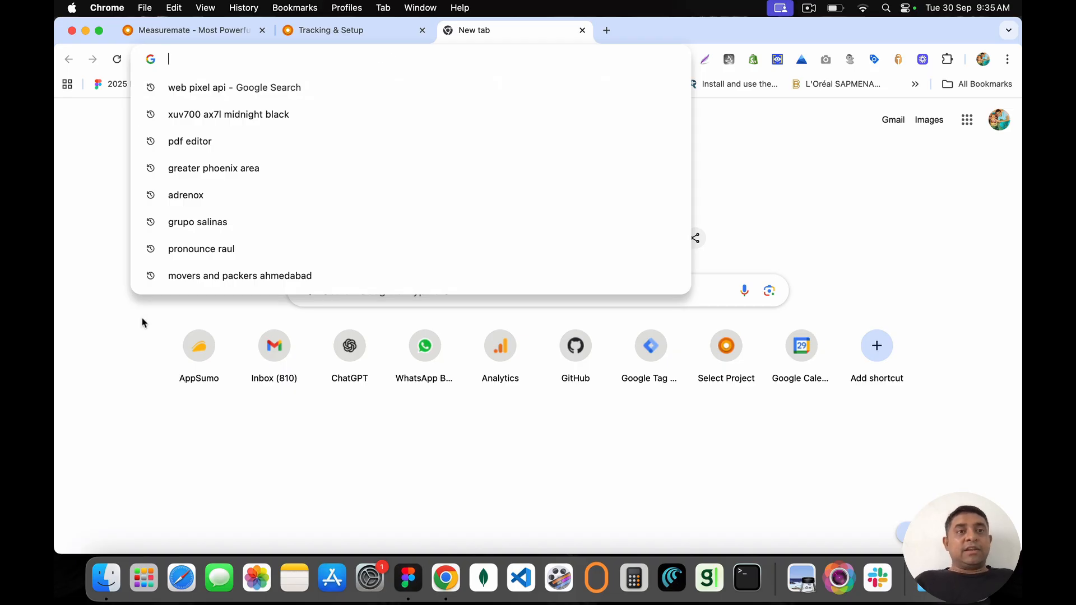
# Step: Load machinesitalia.org in the new tab from the 'machine' address-bar suggestion
pyautogui.write('cus')
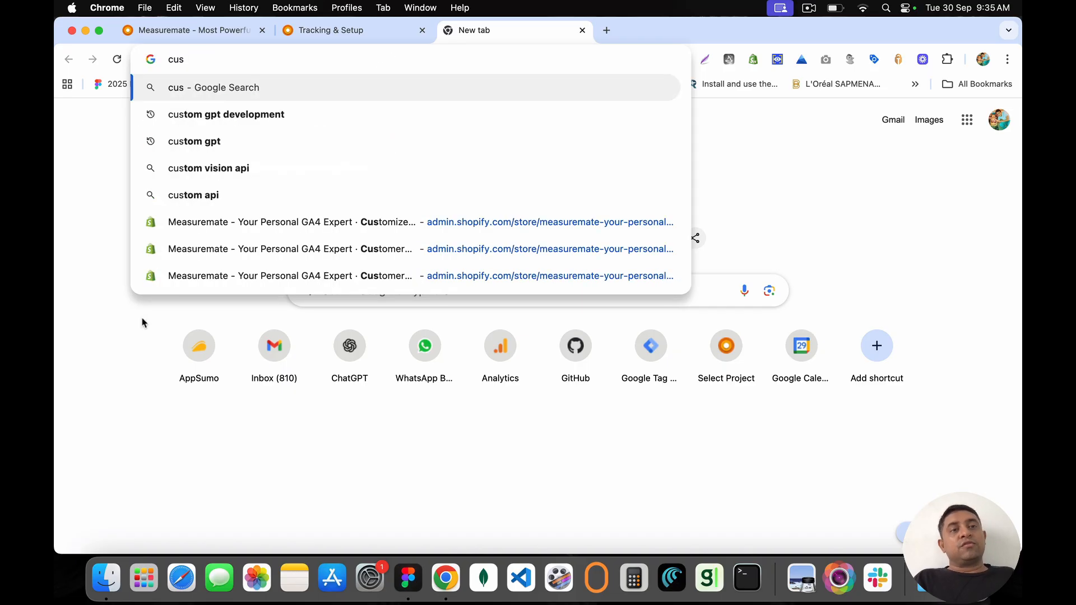
pyautogui.press('BackSpace')
pyautogui.press('BackSpace')
pyautogui.press('BackSpace')
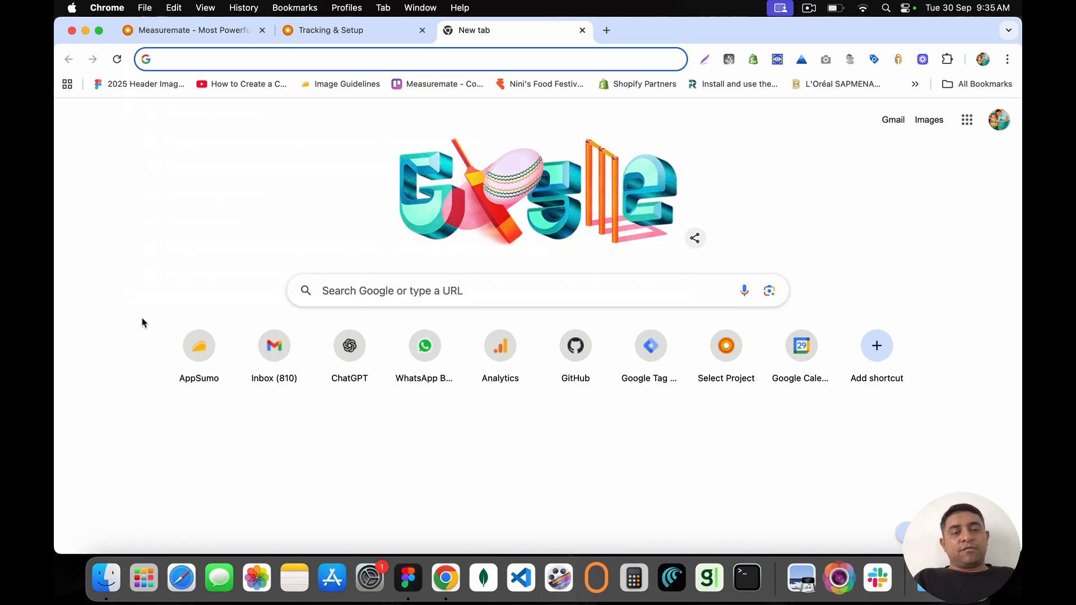
pyautogui.write('lp')
pyautogui.press('BackSpace')
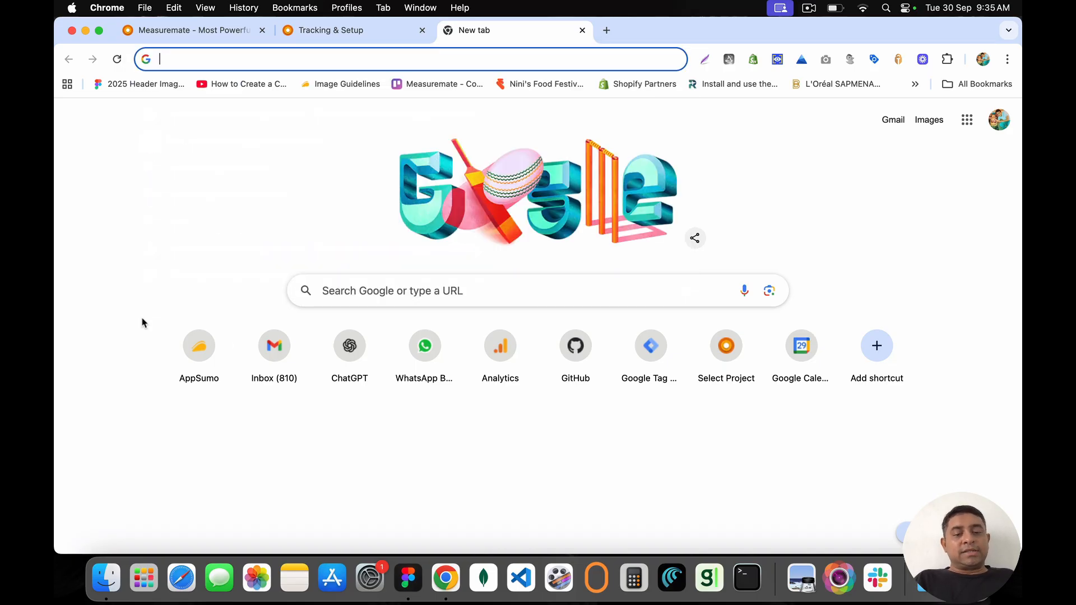
pyautogui.write('machine')
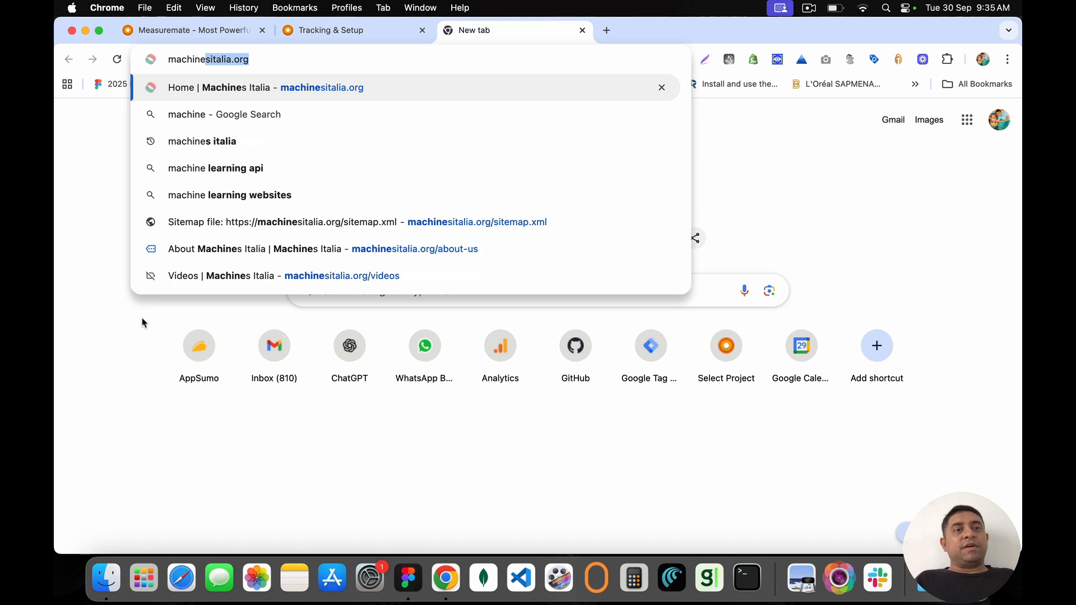
pyautogui.press('Return')
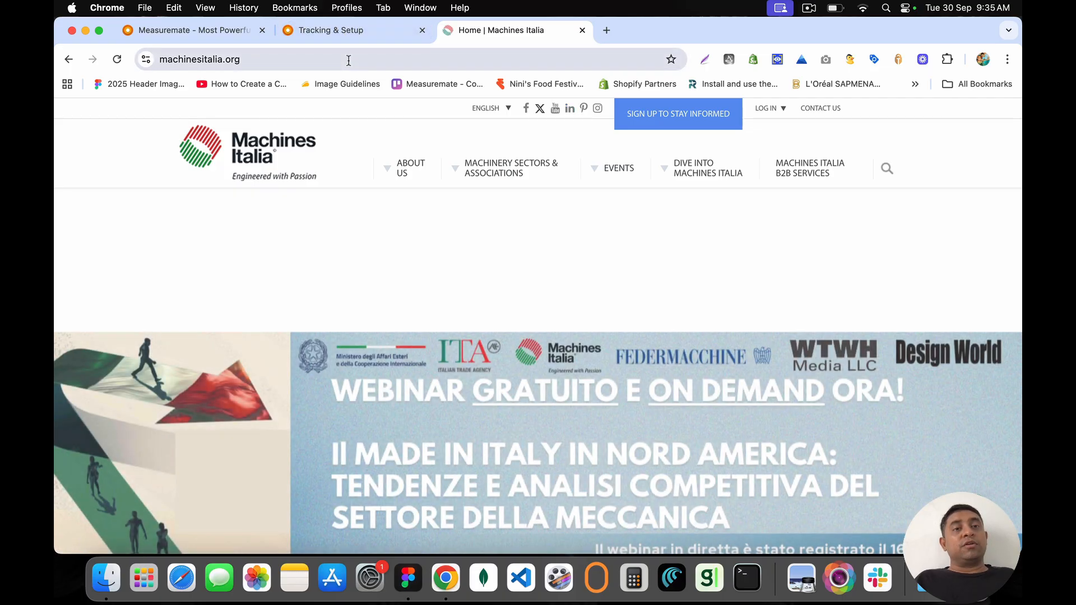
pyautogui.click(347, 60)
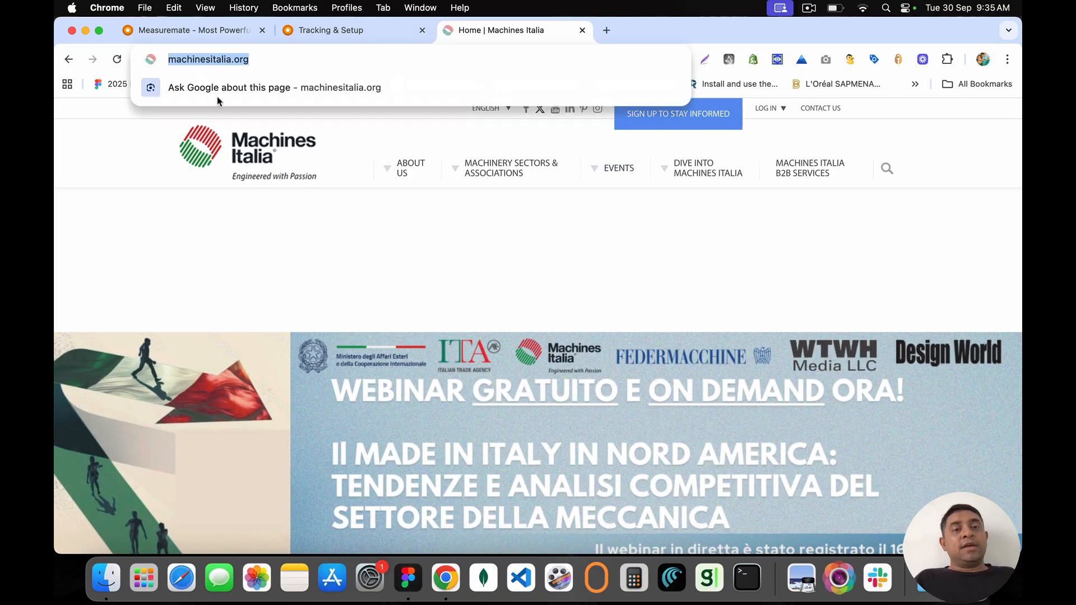
# Step: Scroll down the Machines Italia home page past its Events listings to the newsletter section
pyautogui.scroll(-8, 403, 324)
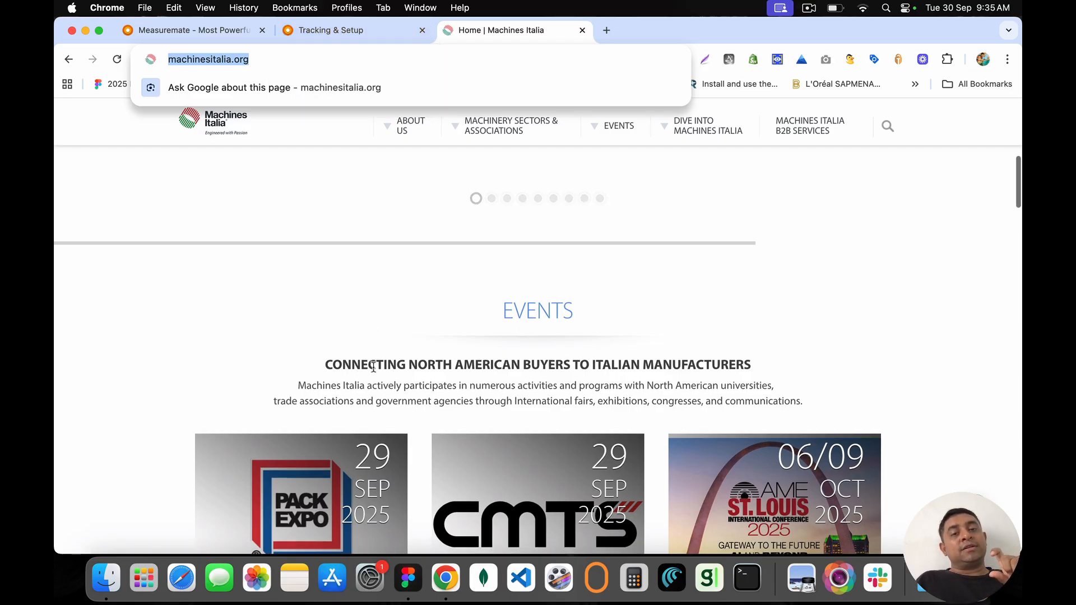
pyautogui.scroll(-8, 372, 367)
pyautogui.scroll(-5, 373, 367)
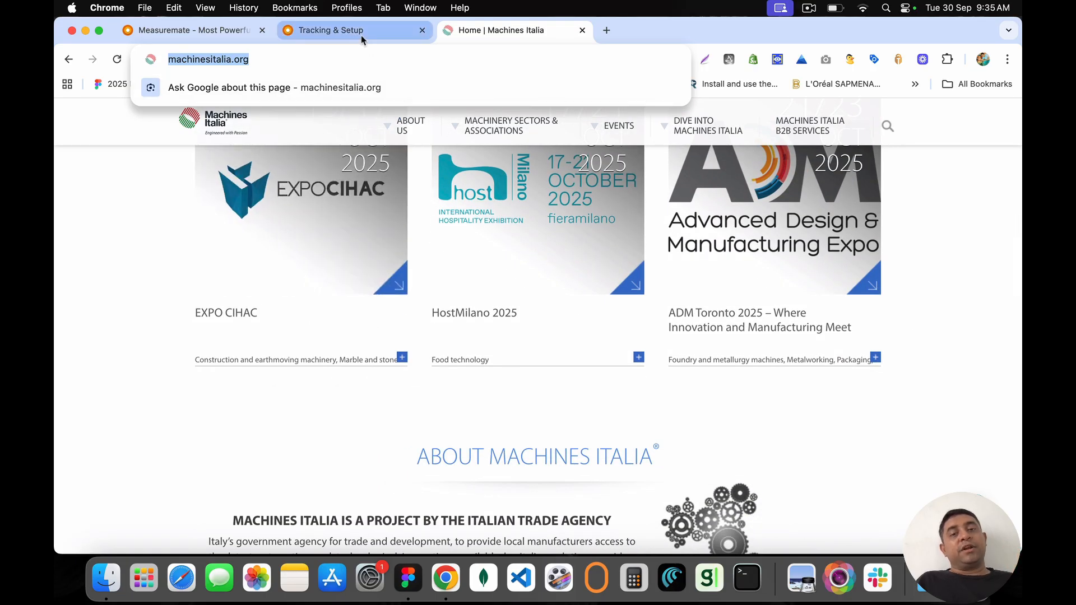
pyautogui.scroll(-2, 396, 357)
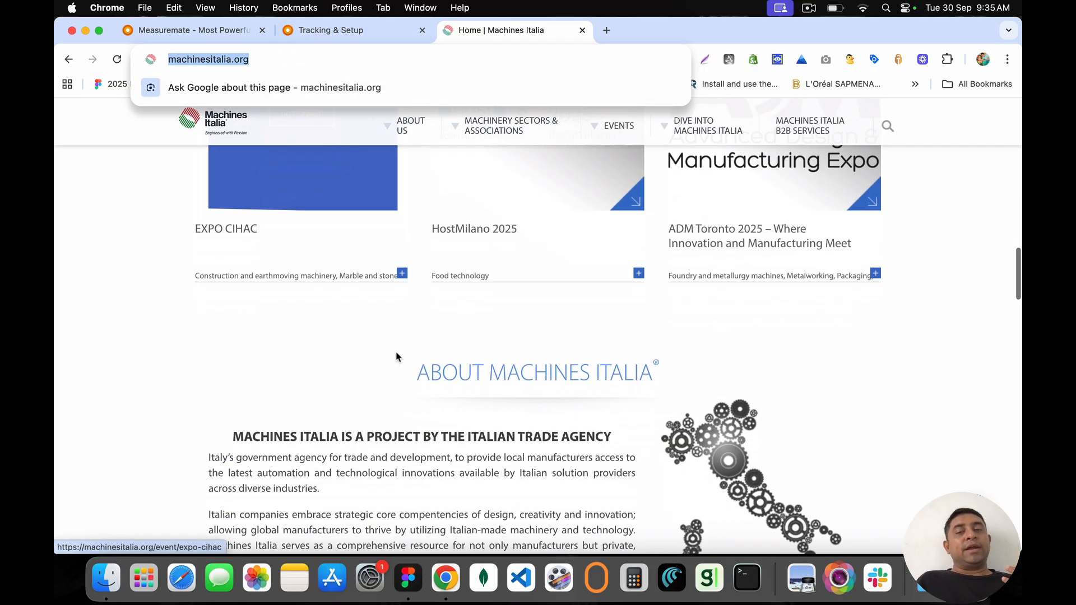
pyautogui.scroll(-15, 396, 357)
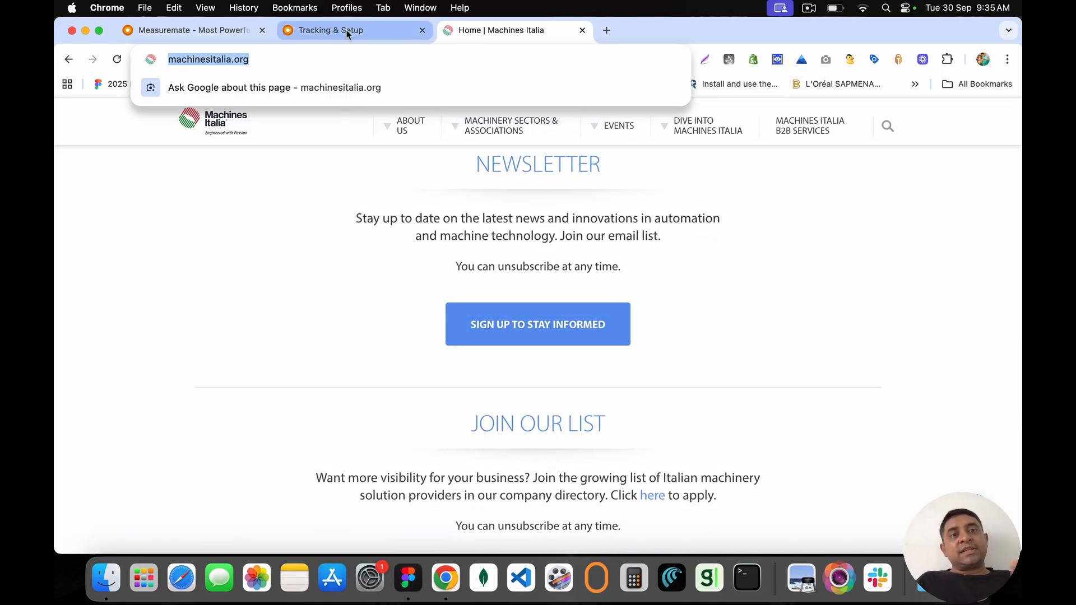
# Step: Start a new plan in Measuremate's Measurement Plan Builder with Let's Start, and close the Machines Italia tab
pyautogui.click(366, 35)
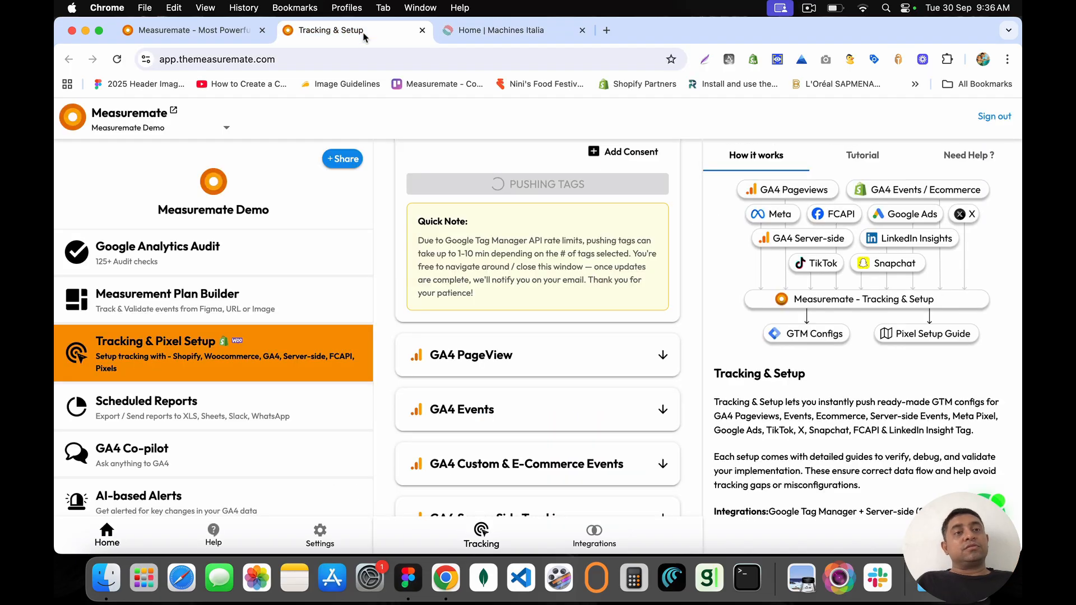
pyautogui.click(207, 296)
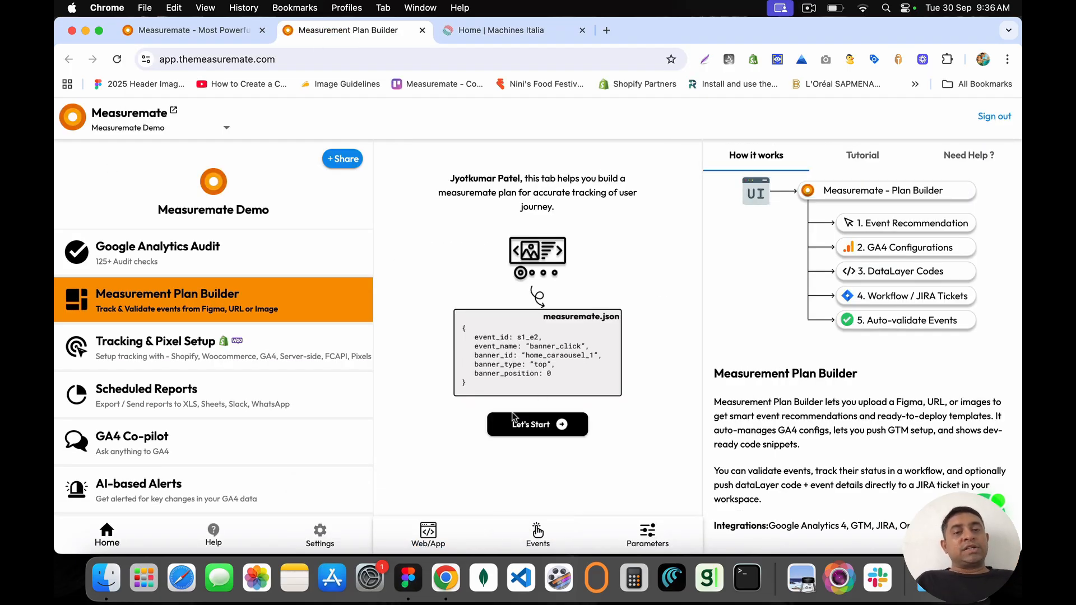
pyautogui.click(539, 425)
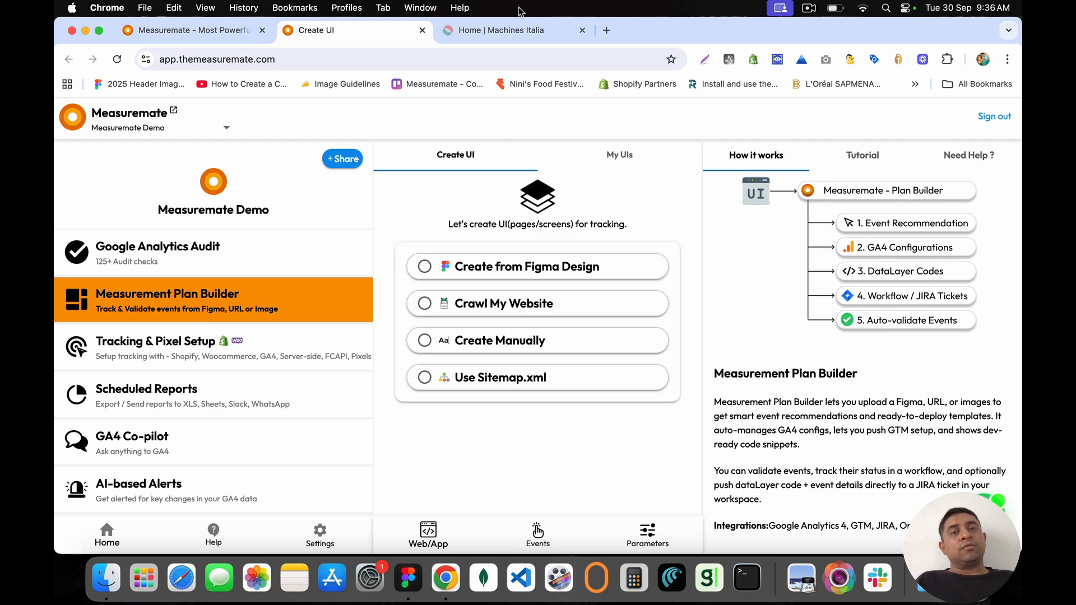
pyautogui.click(516, 29)
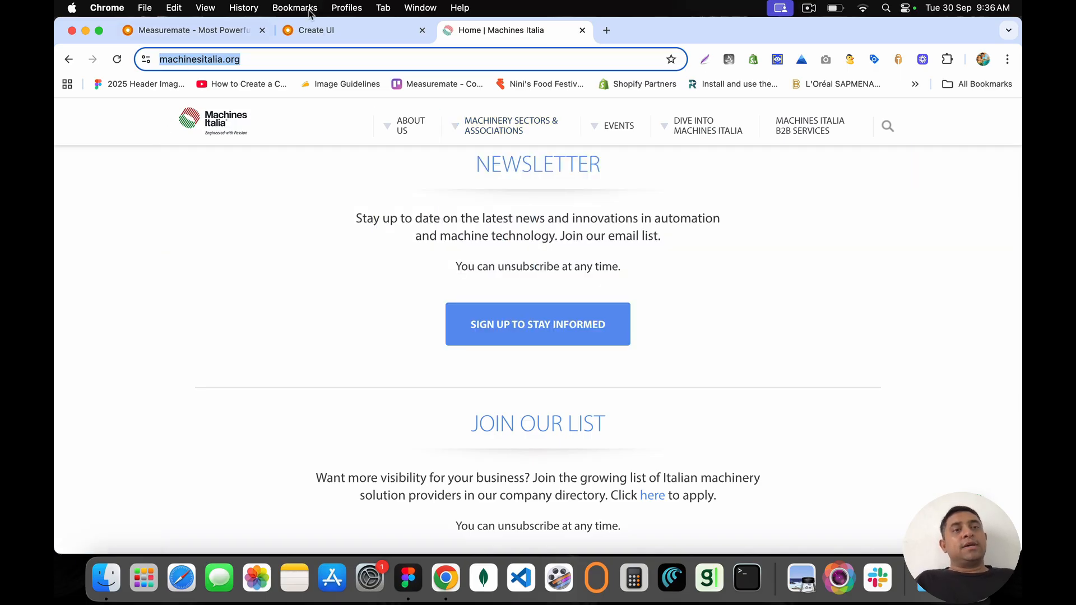
pyautogui.click(582, 31)
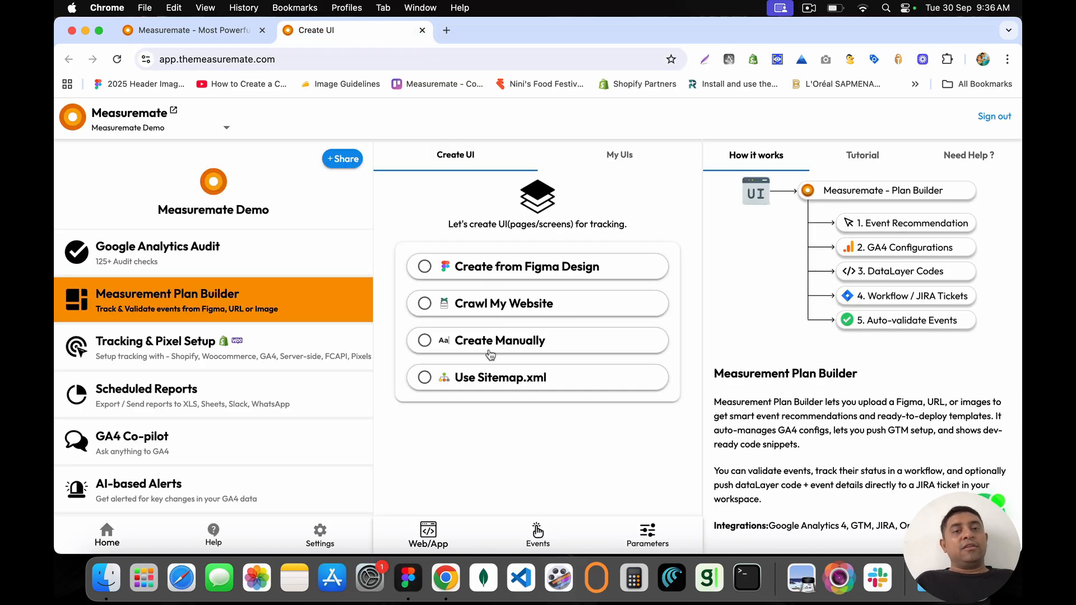
# Step: Choose Crawl My Website with platform Web-HTML and name the UI 'We Report Work - Test Home Page'
pyautogui.click(426, 304)
pyautogui.click(447, 421)
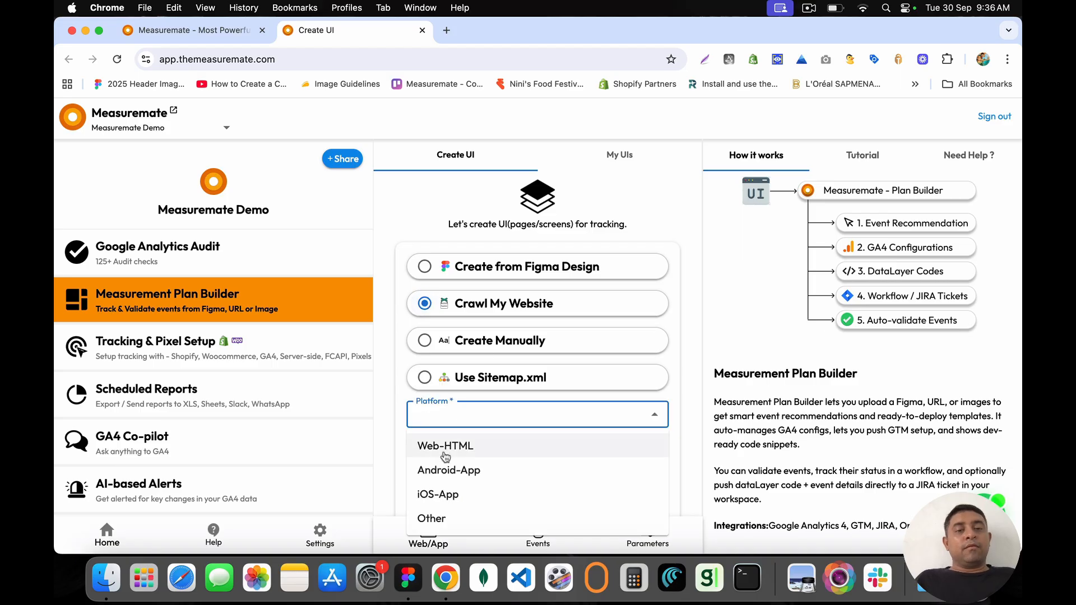
pyautogui.click(451, 442)
pyautogui.click(484, 457)
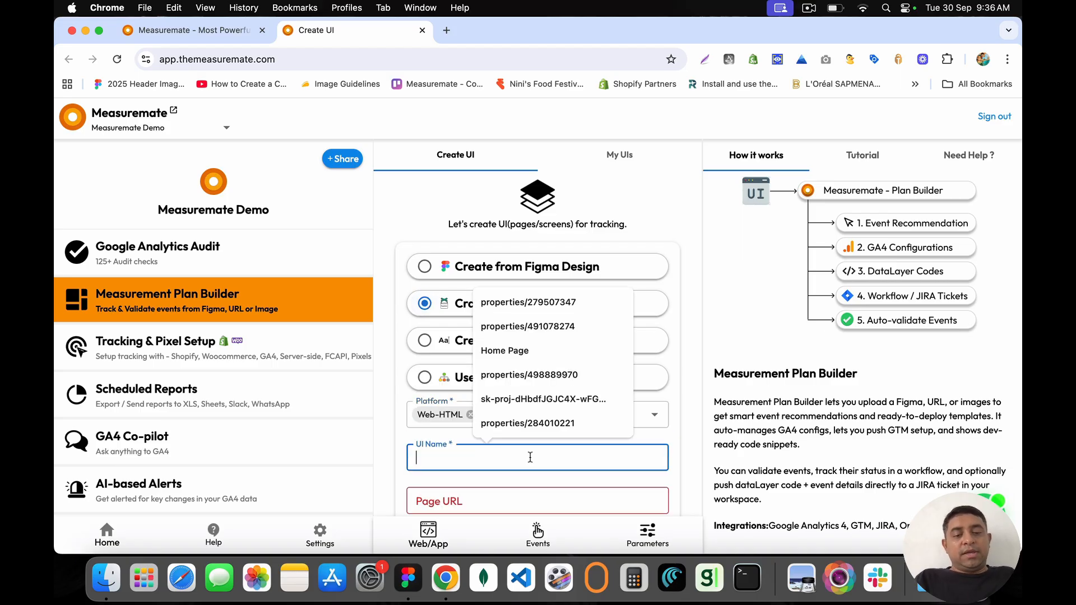
pyautogui.write('We Report Work')
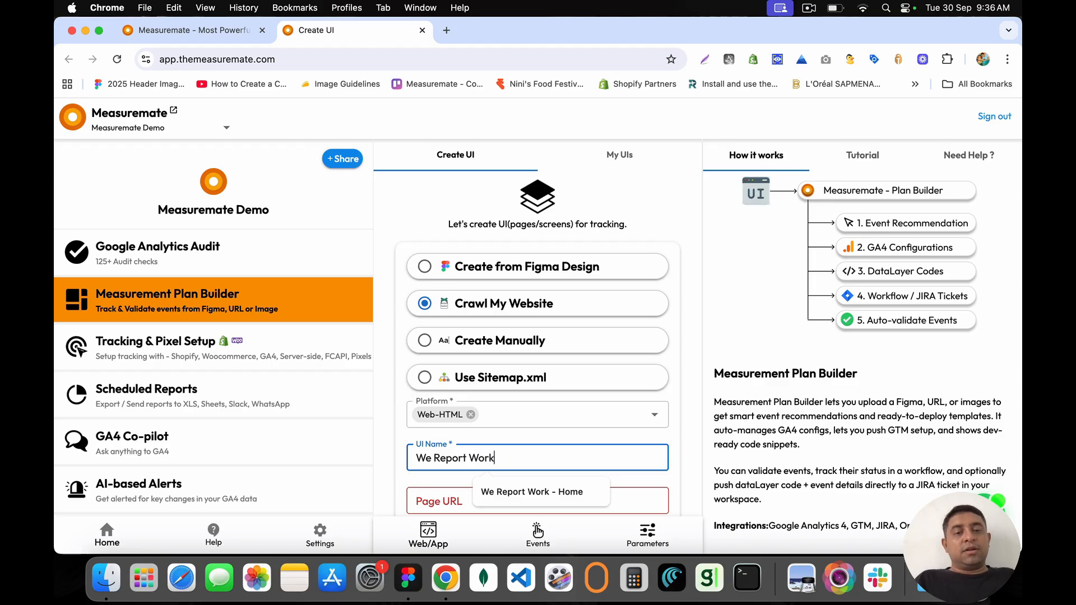
pyautogui.press('super+a')
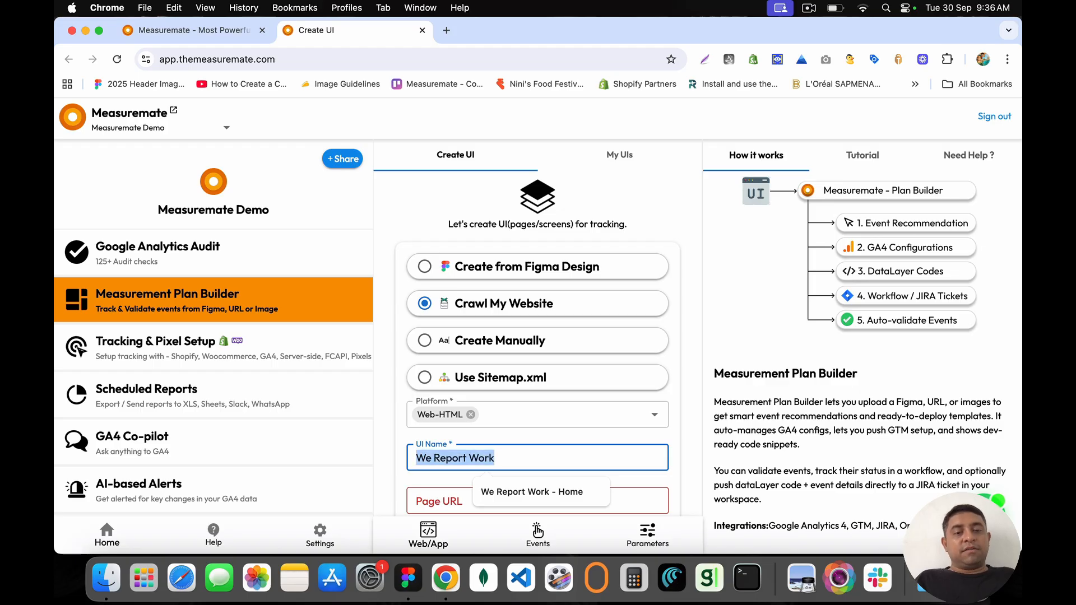
pyautogui.press('Right')
pyautogui.write('- Te')
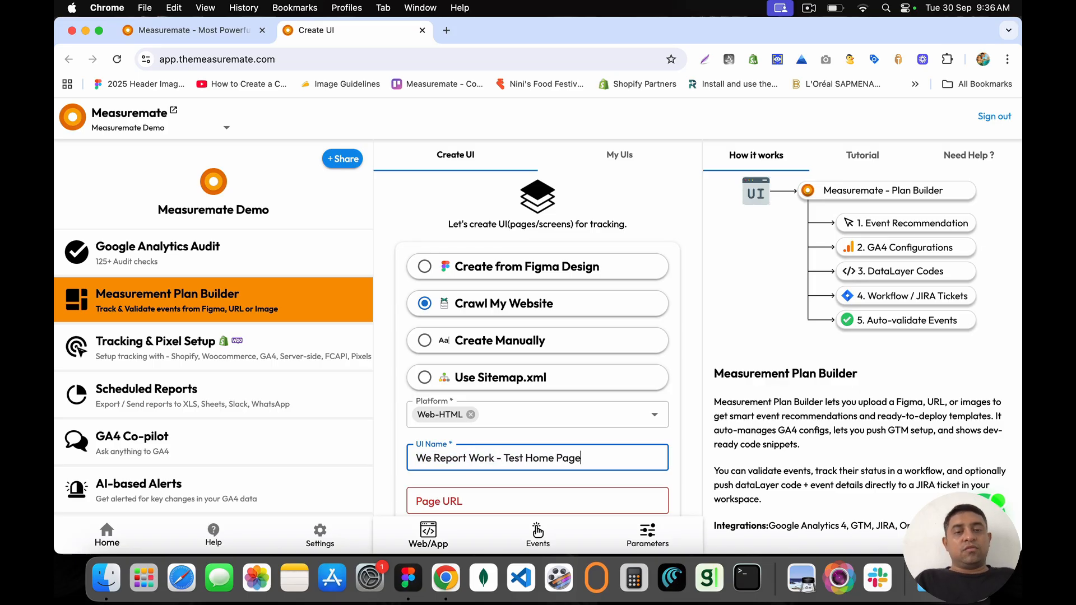
pyautogui.press('super+a')
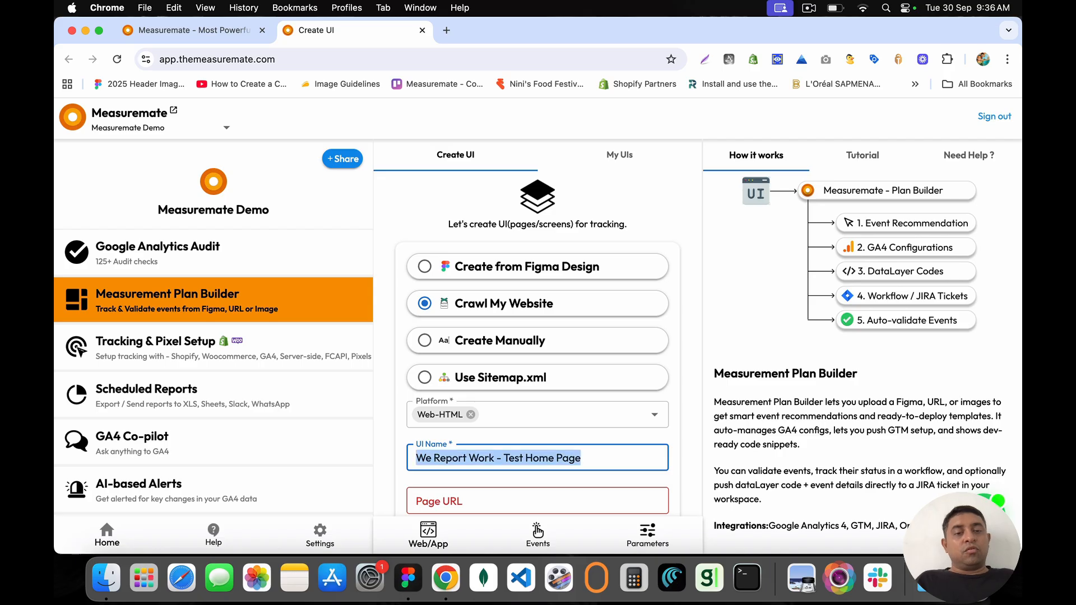
# Step: Load wereport.work in a new browser tab
pyautogui.click(447, 31)
pyautogui.write('wer')
pyautogui.press('Return')
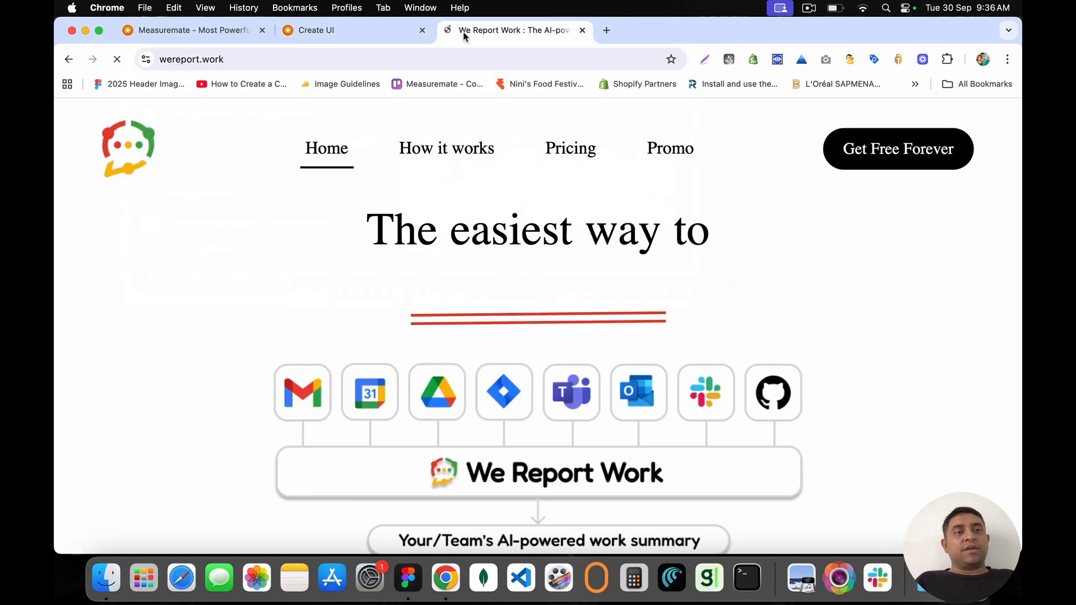
pyautogui.scroll(-15, 412, 248)
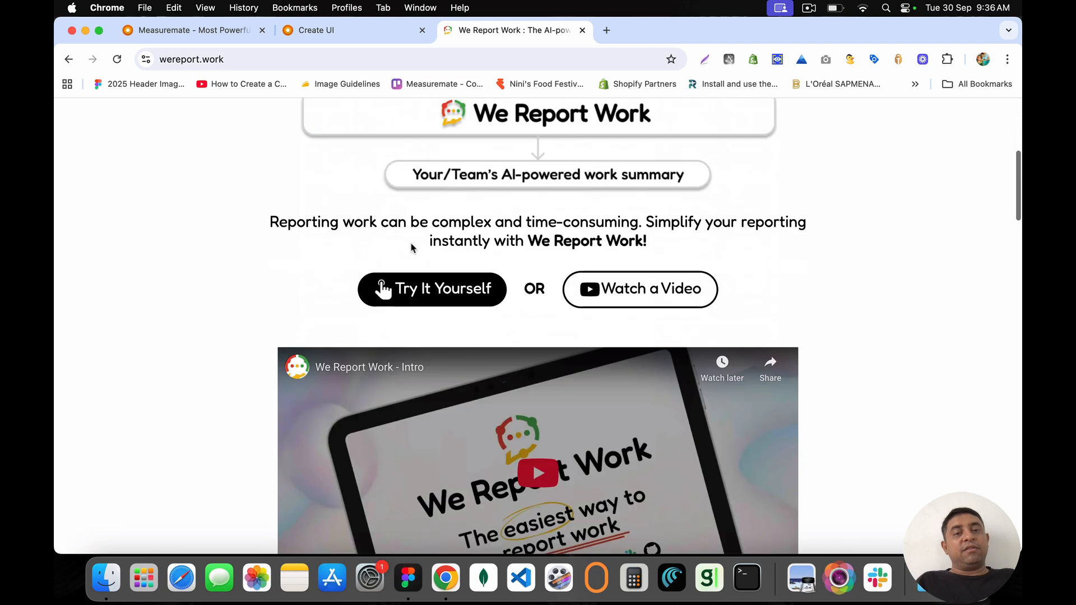
pyautogui.scroll(15, 412, 249)
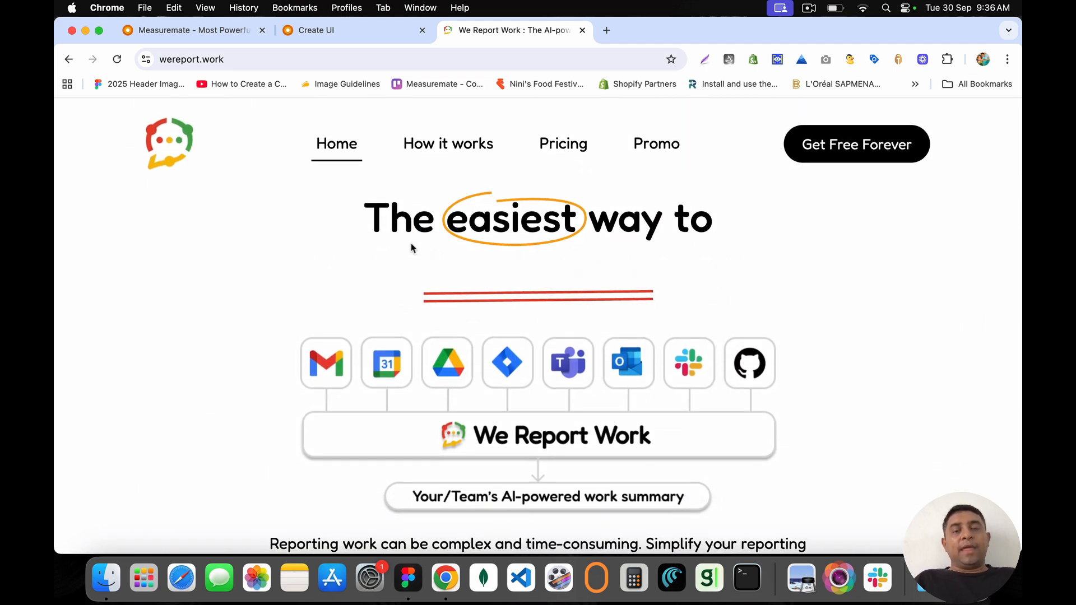
pyautogui.scroll(-5, 412, 248)
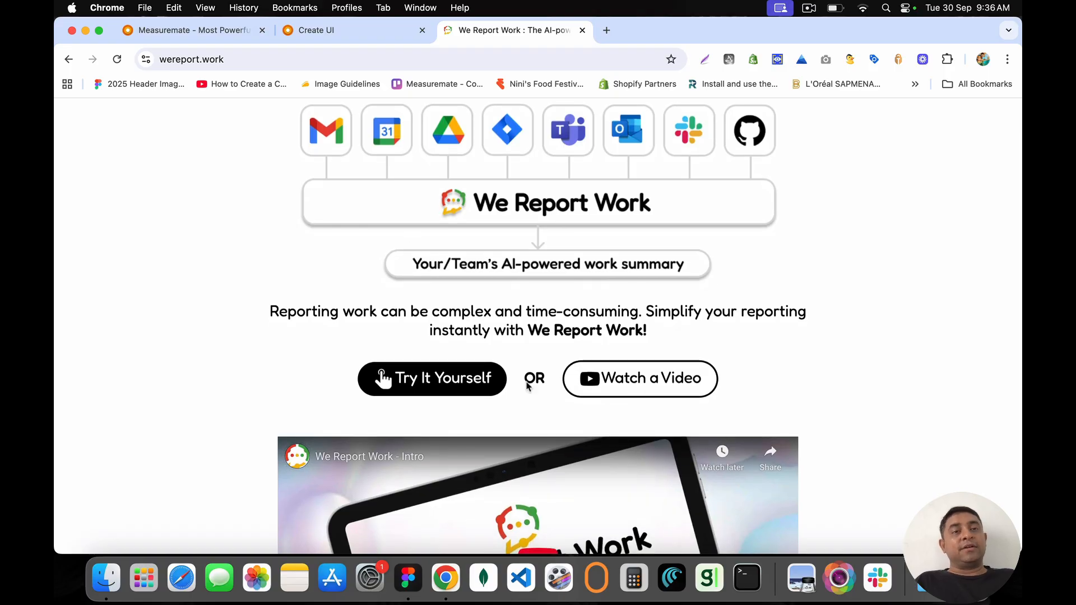
pyautogui.click(332, 30)
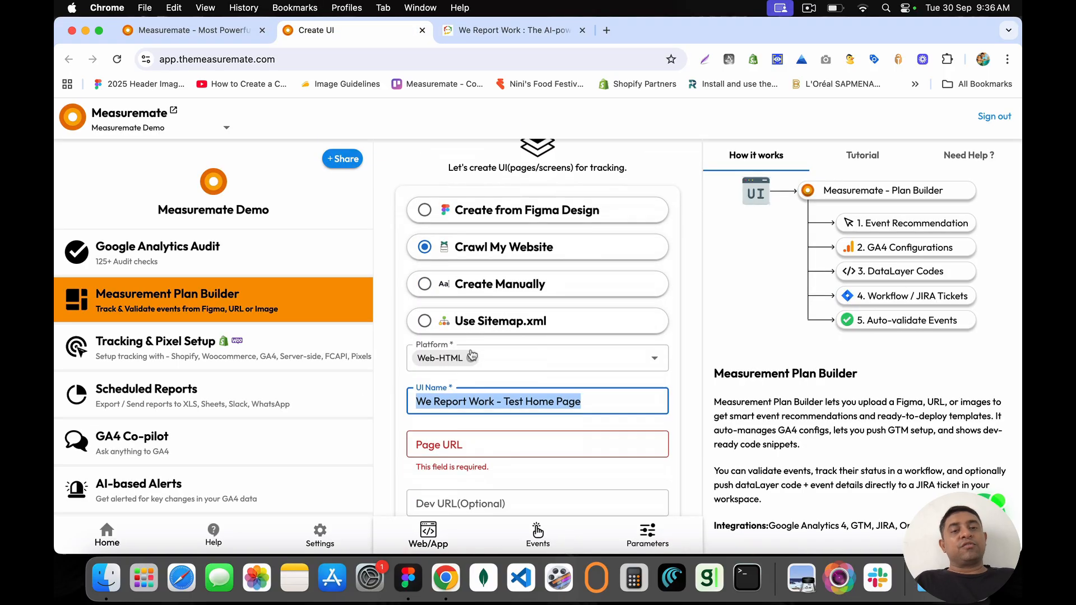
pyautogui.scroll(-3, 472, 354)
pyautogui.click(471, 355)
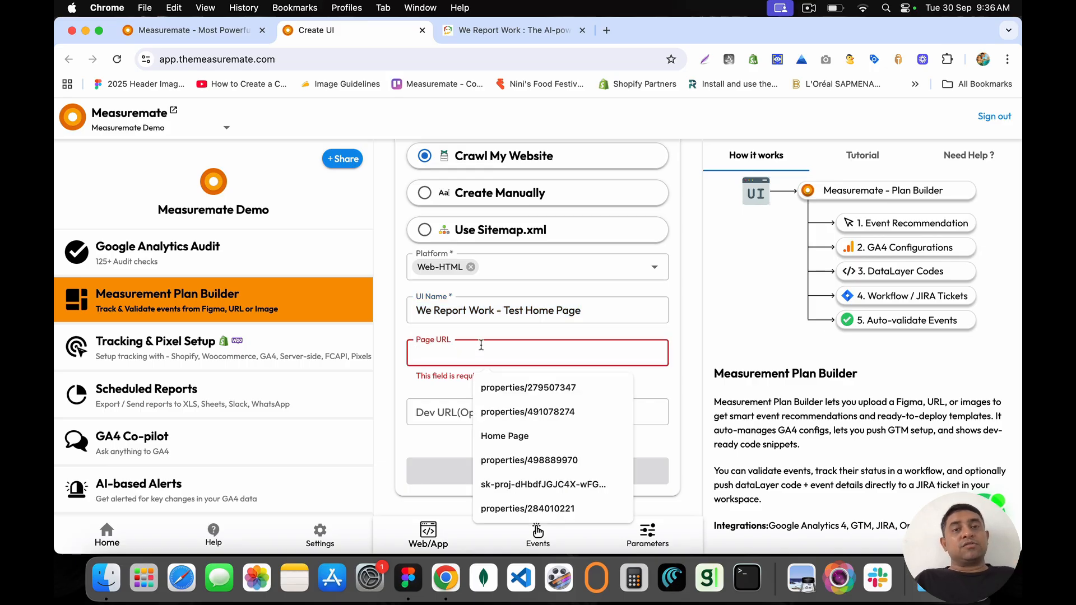
pyautogui.click(504, 30)
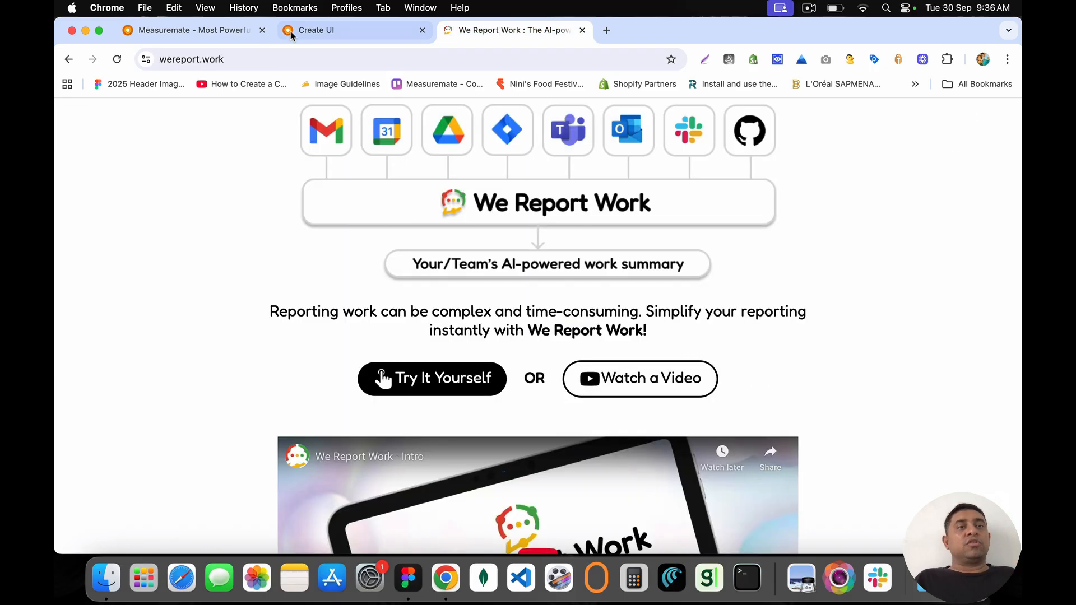
pyautogui.click(300, 59)
pyautogui.press('super+c')
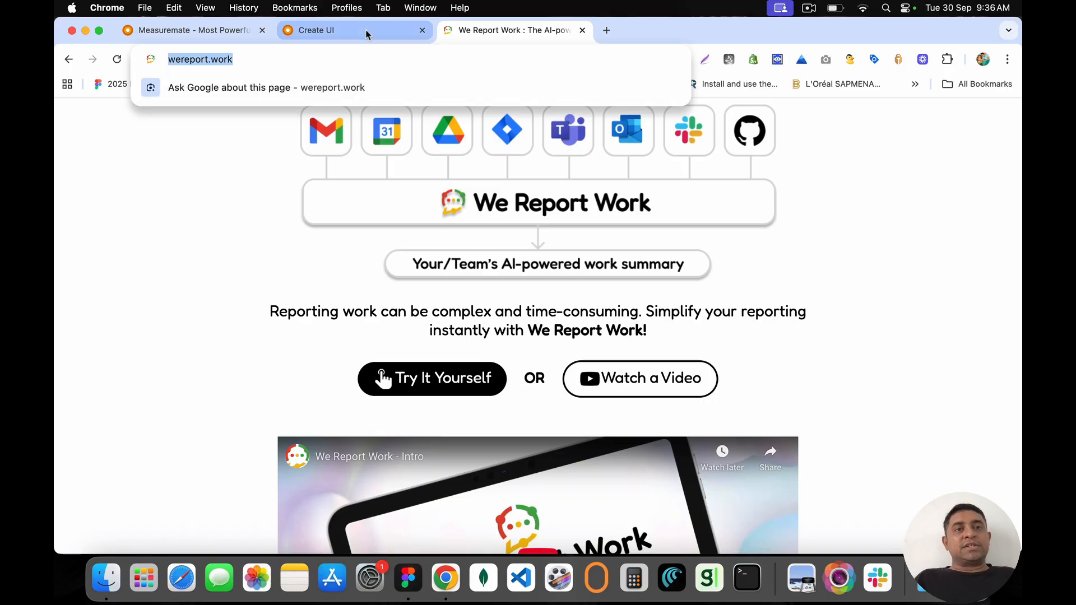
pyautogui.click(364, 31)
pyautogui.press('super+v')
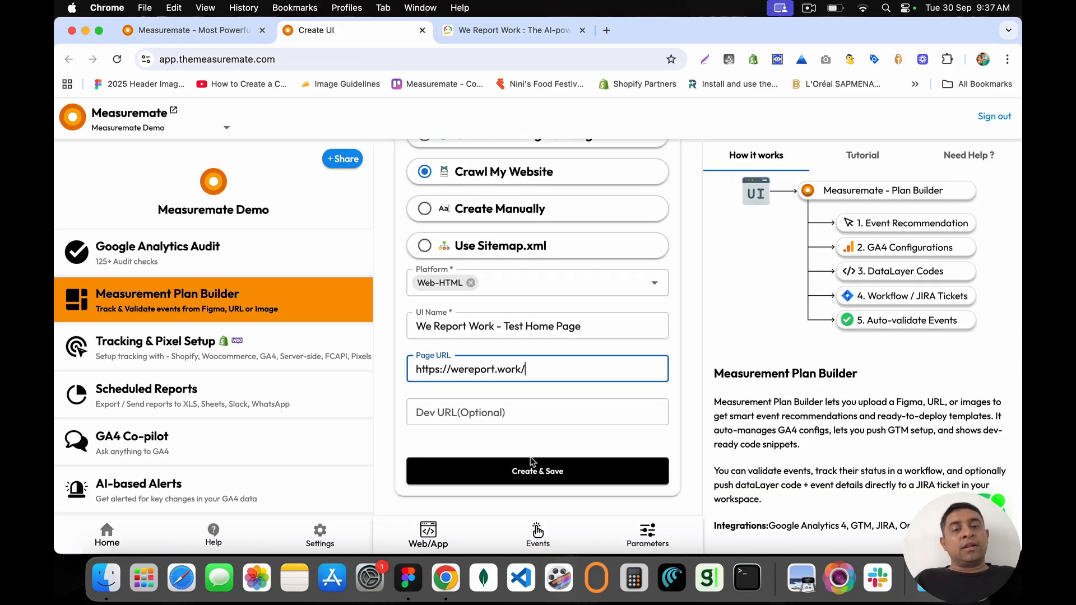
pyautogui.click(544, 471)
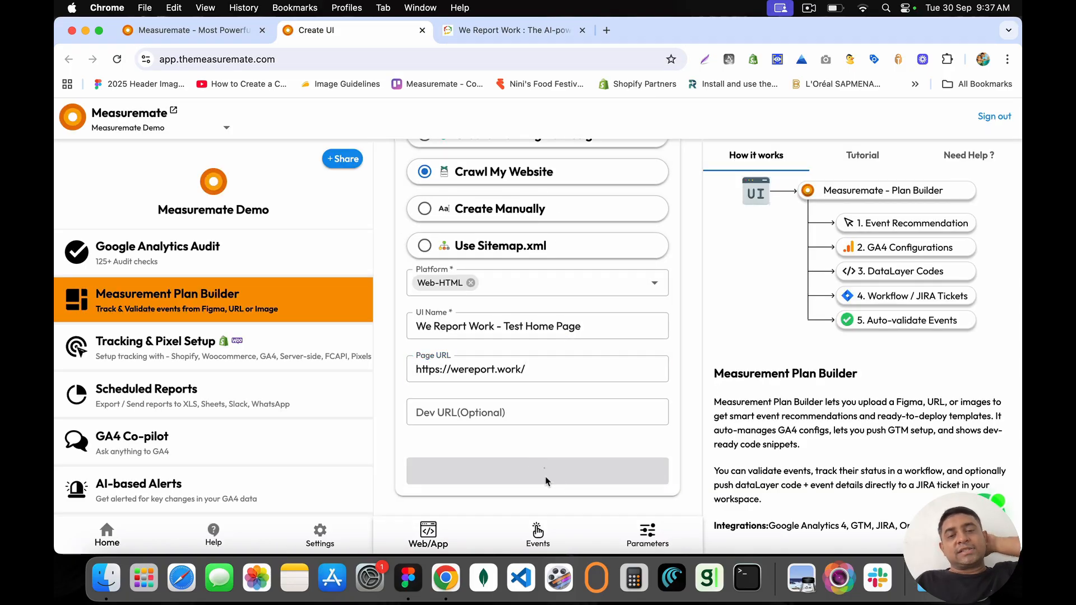
pyautogui.scroll(3, 498, 256)
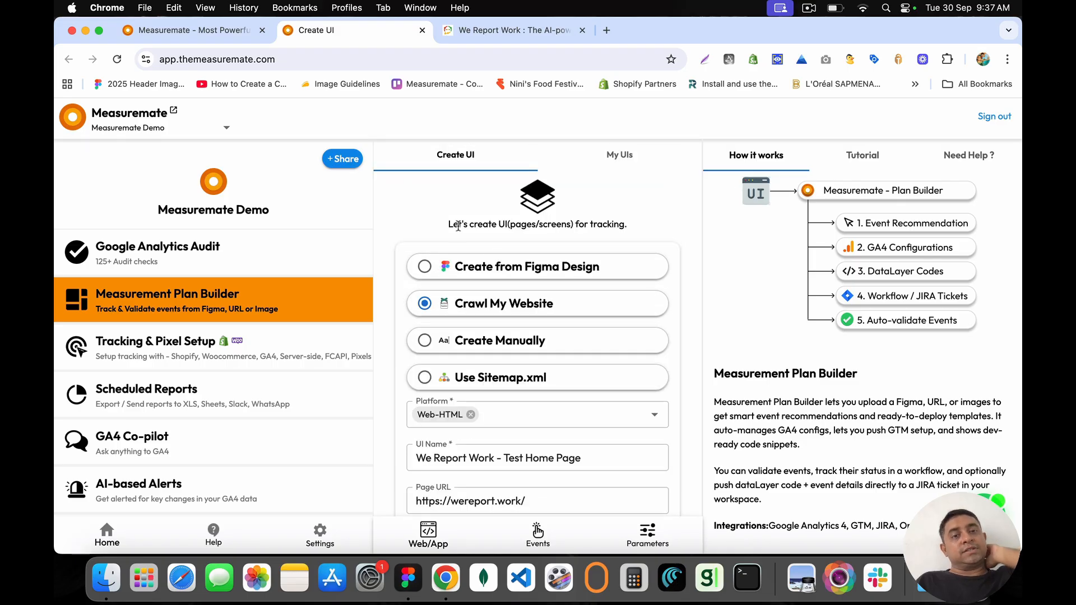
pyautogui.scroll(-3, 495, 355)
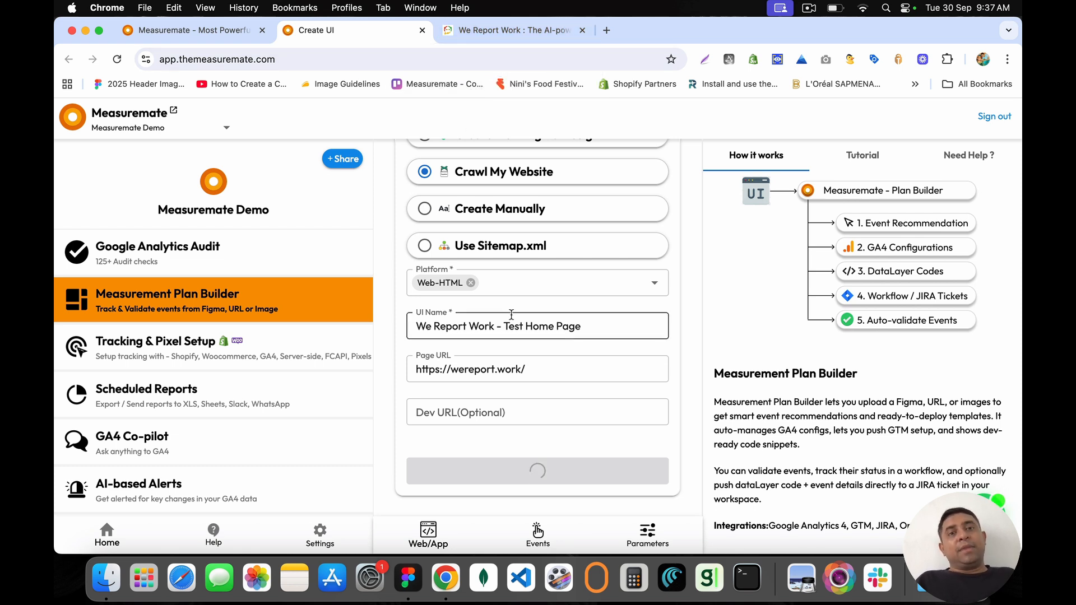
pyautogui.scroll(3, 511, 314)
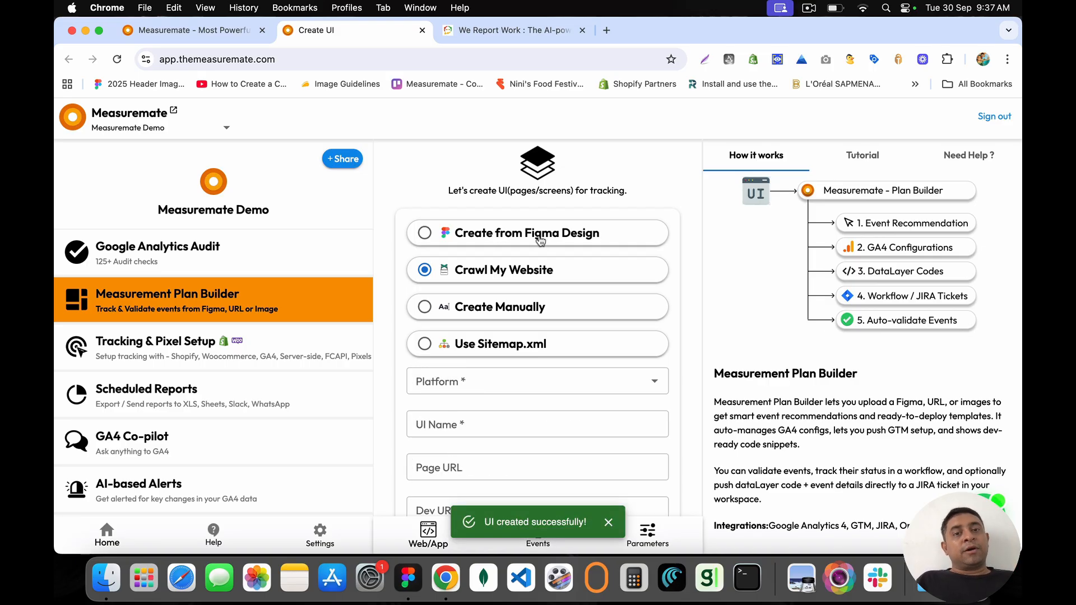
# Step: Switch the creation option from Create Manually to Use Sitemap.xml, then start a new Chrome tab
pyautogui.click(507, 313)
pyautogui.scroll(-3, 501, 317)
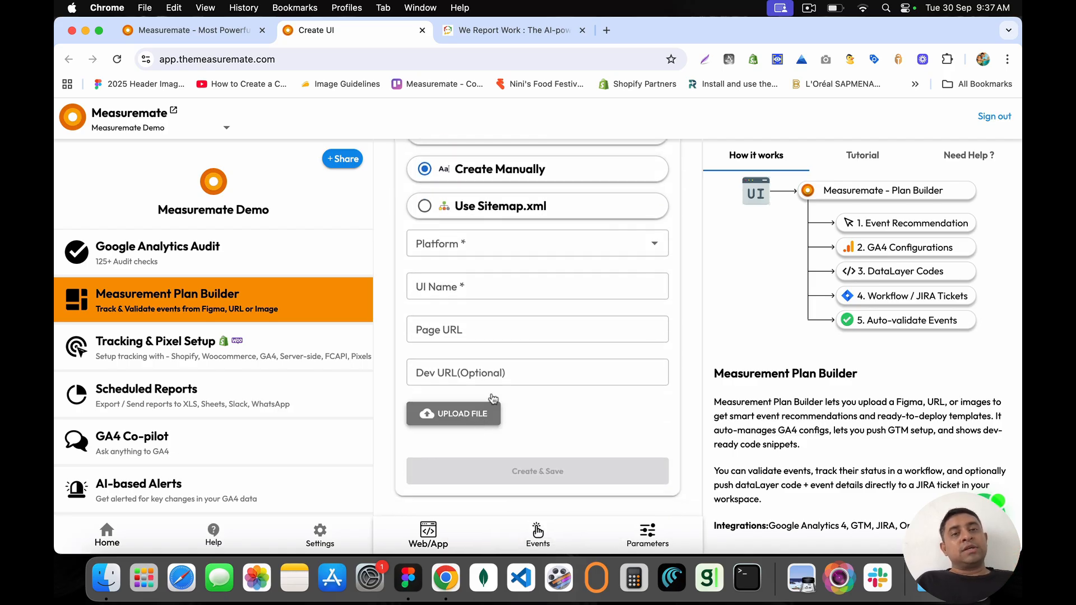
pyautogui.click(505, 212)
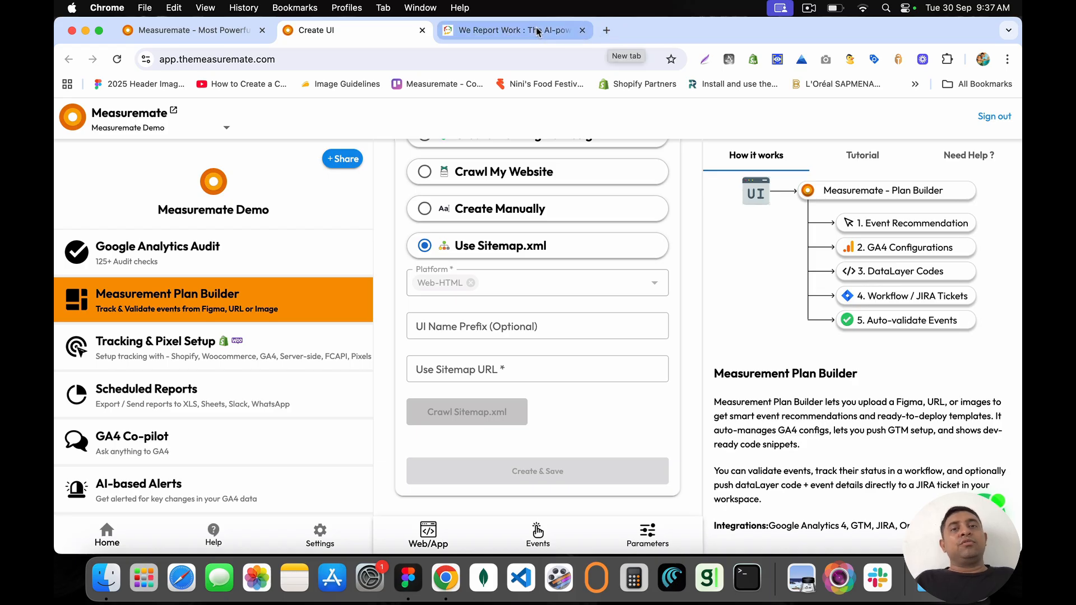
pyautogui.click(608, 30)
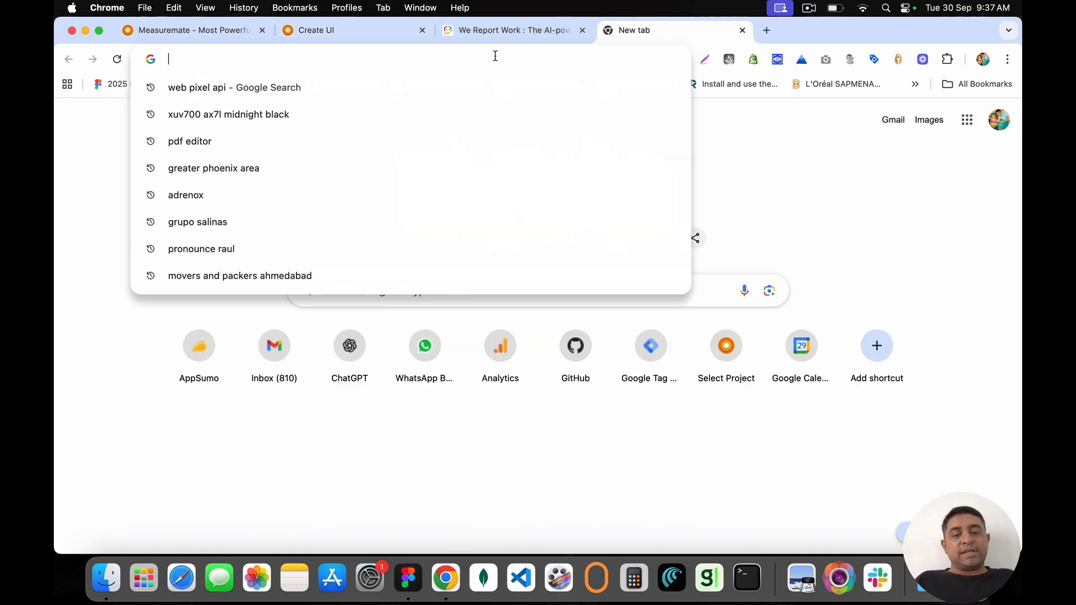
# Step: Load machinesitalia.org in the new tab and wait for its home page
pyautogui.write('machinesitalia.org')
pyautogui.press('Return')
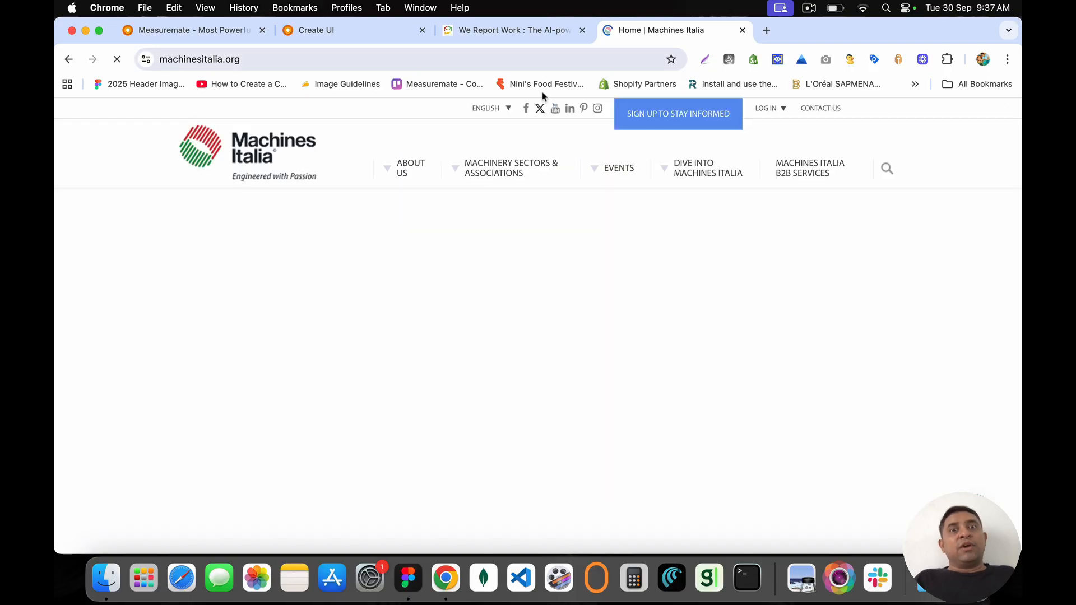
pyautogui.moveTo(499, 179)
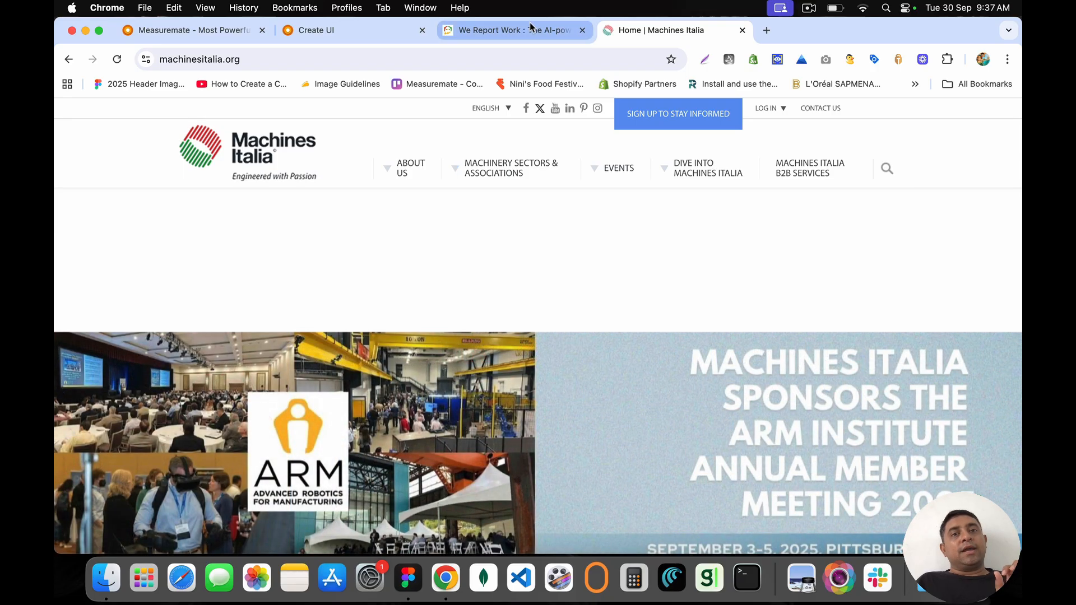
pyautogui.click(530, 29)
# Step: From My UIs, open 'We Report Work - Test Home Page' for editing
pyautogui.click(359, 29)
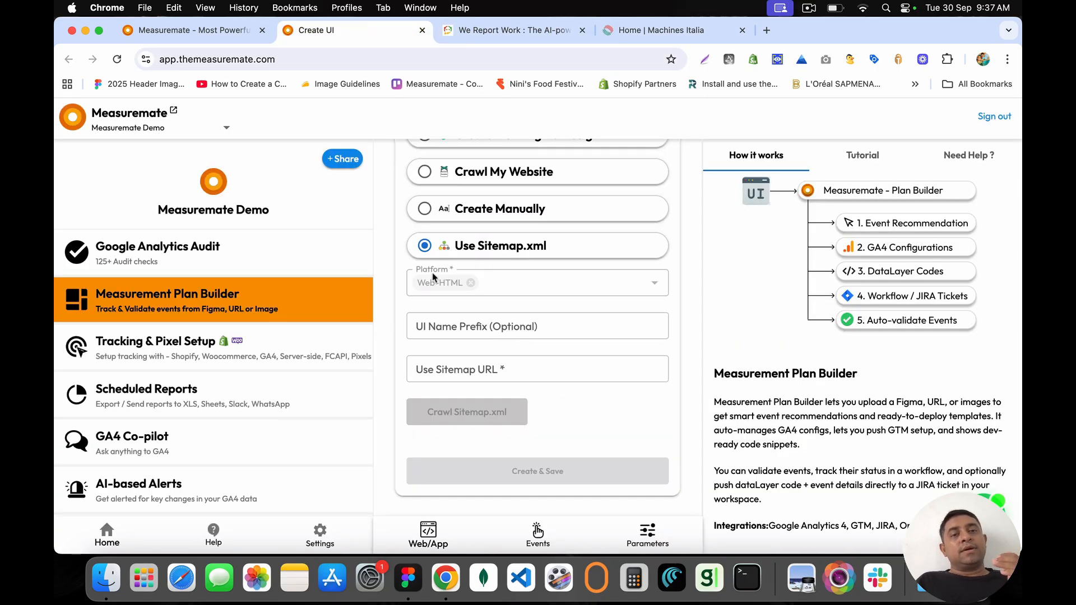
pyautogui.scroll(3, 467, 326)
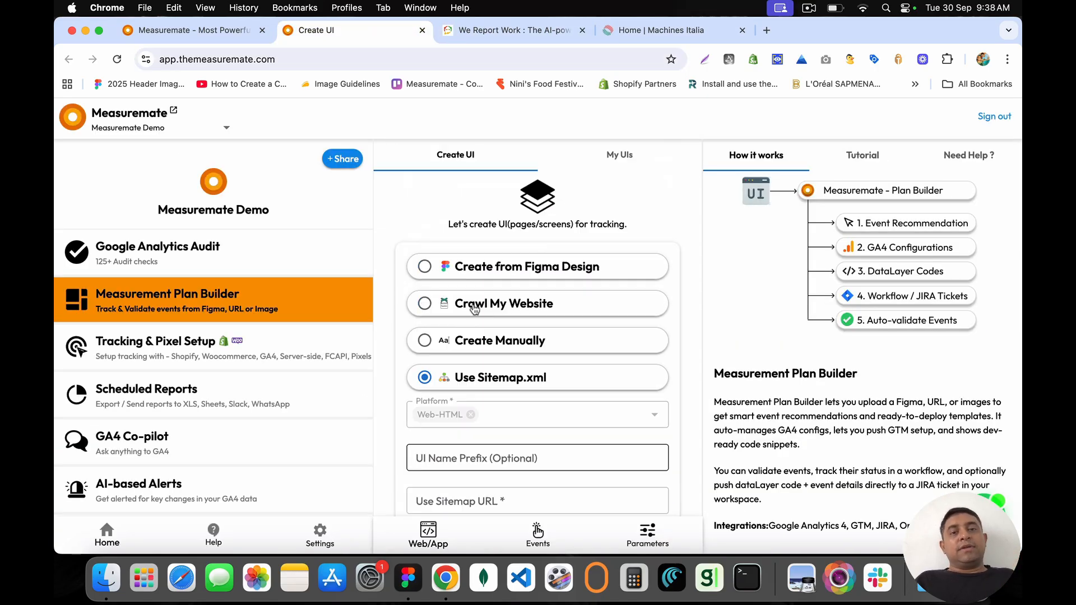
pyautogui.click(622, 155)
pyautogui.scroll(-10, 560, 404)
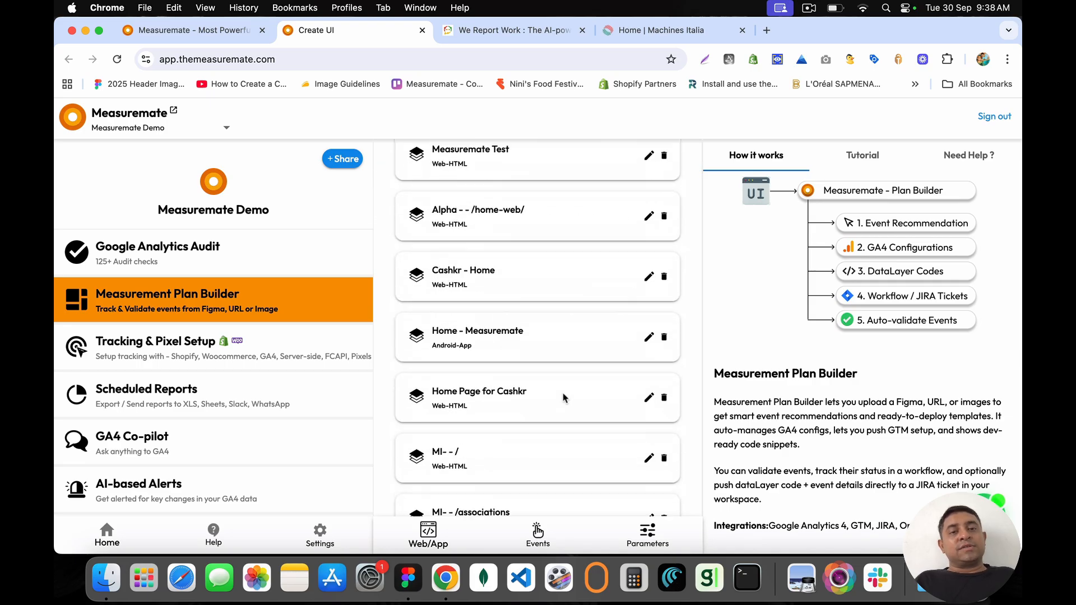
pyautogui.tripleClick(454, 465)
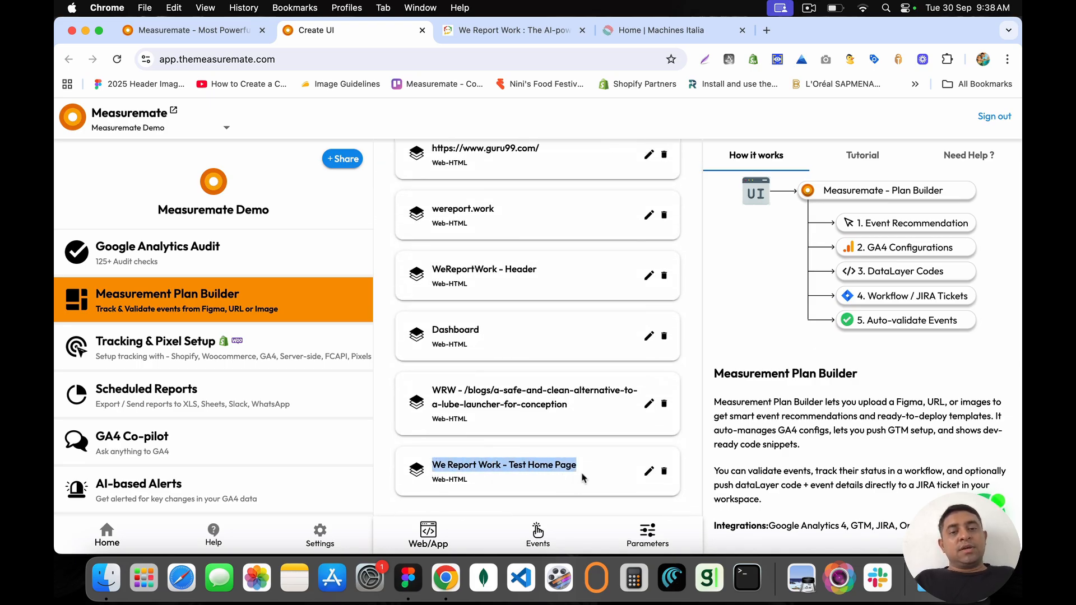
pyautogui.click(649, 476)
# Step: View the captured page screenshot via DOWNLOAD, then close its tab
pyautogui.scroll(-1, 493, 431)
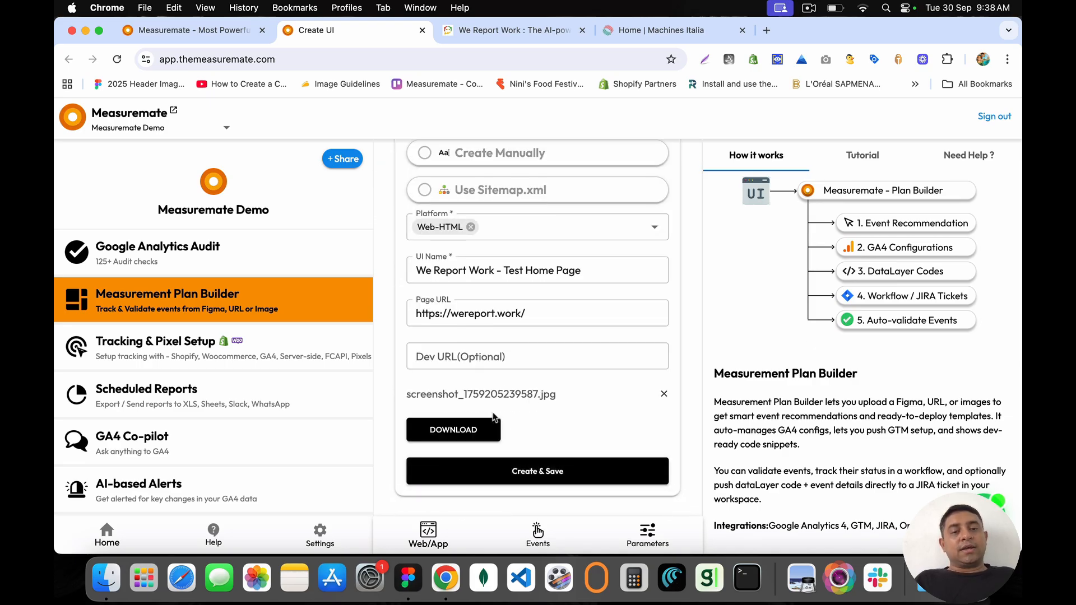
pyautogui.click(458, 428)
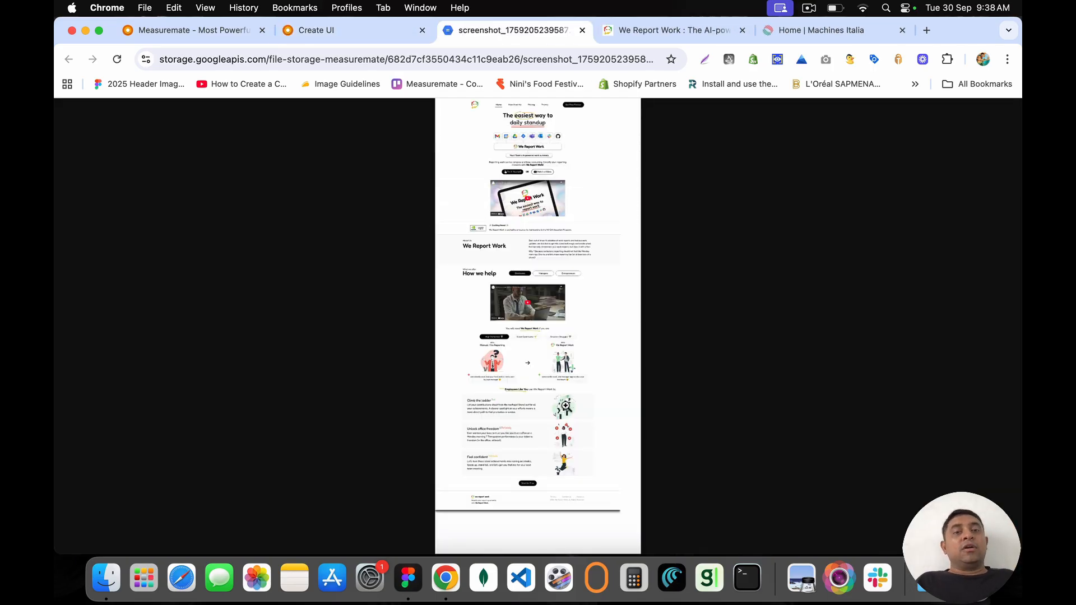
pyautogui.click(583, 31)
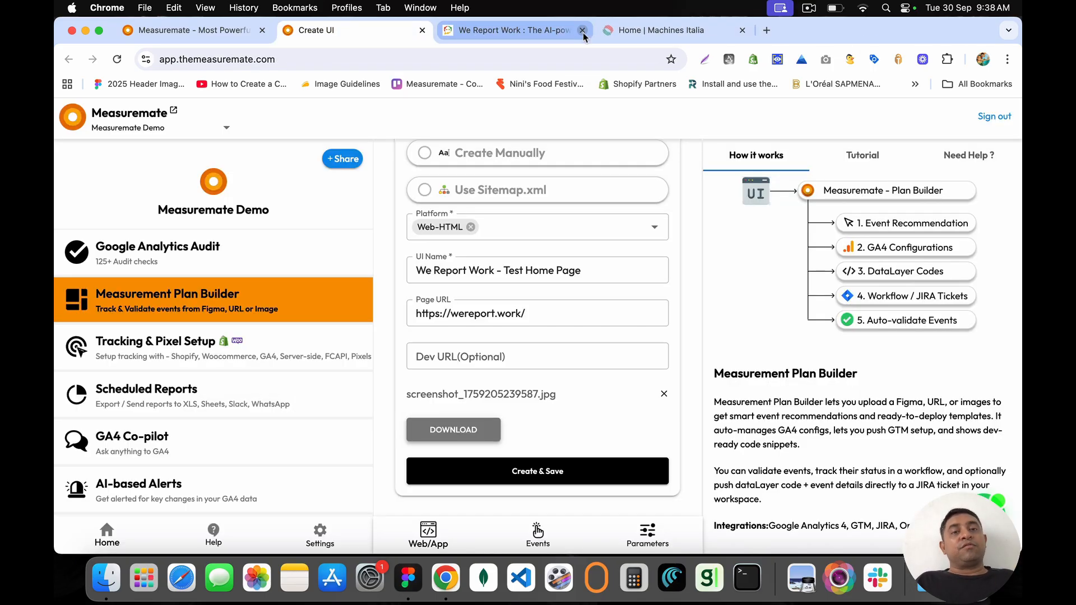
pyautogui.click(537, 533)
# Step: Generate AI-recommended events for 'We Report Work - Test Home Page': select_item, sign_up, video_play, video_complete
pyautogui.click(538, 260)
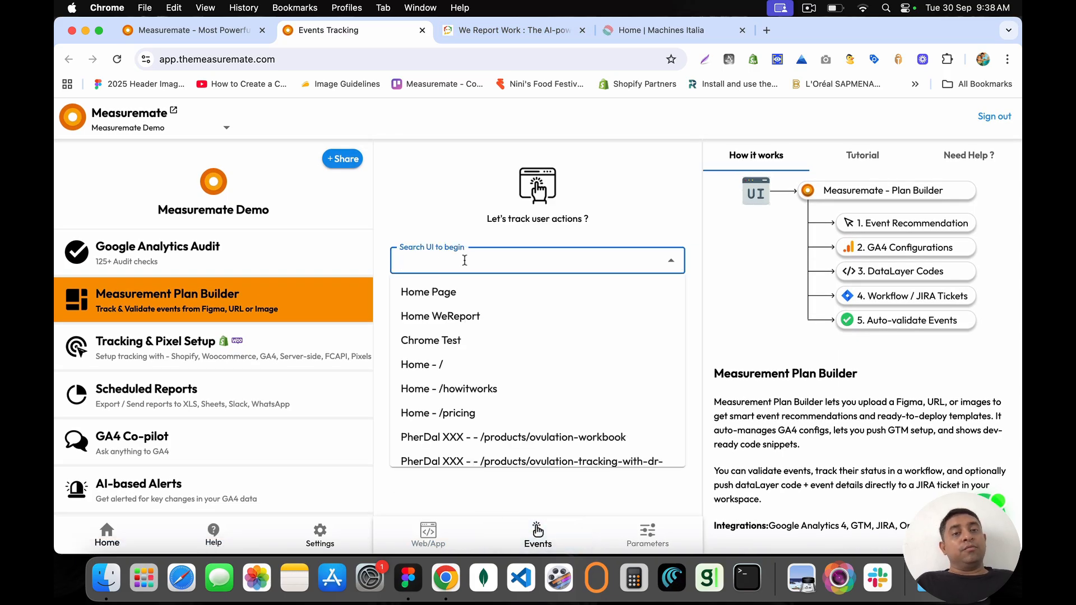
pyautogui.scroll(-10, 448, 337)
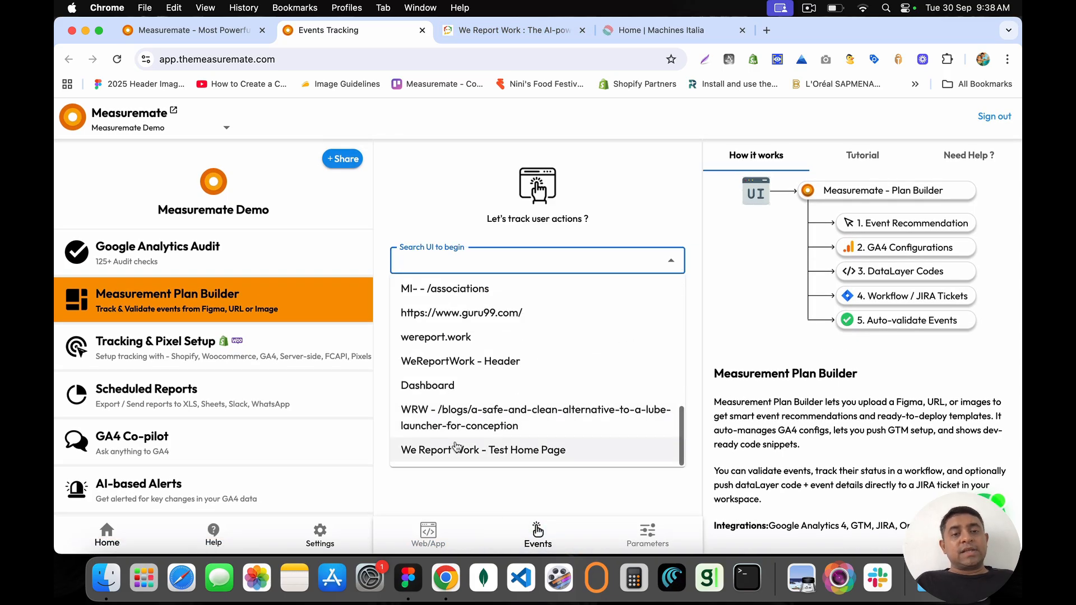
pyautogui.click(493, 457)
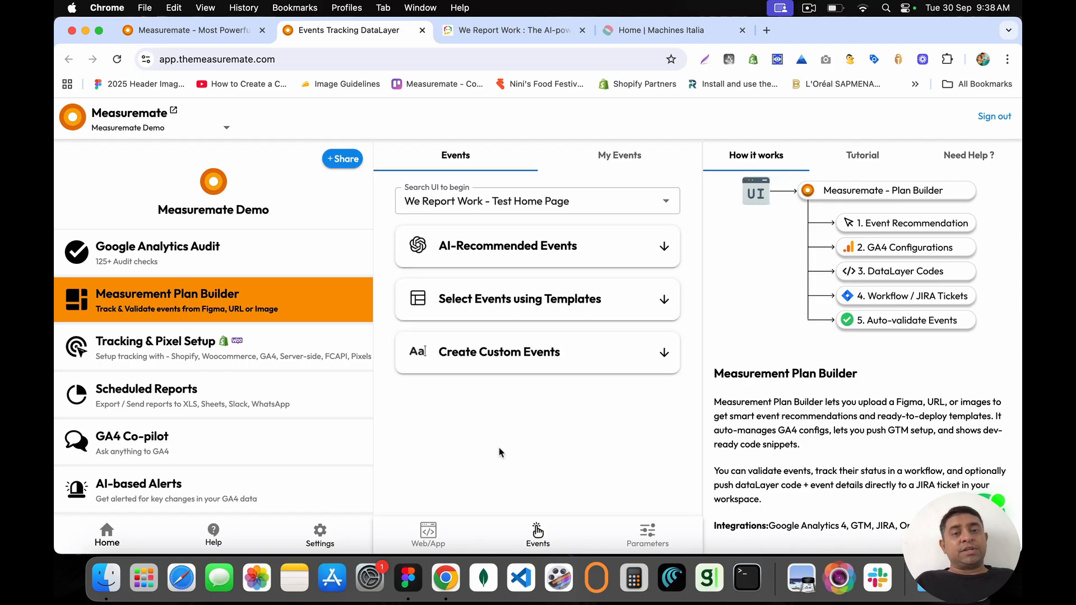
pyautogui.click(664, 247)
pyautogui.click(539, 288)
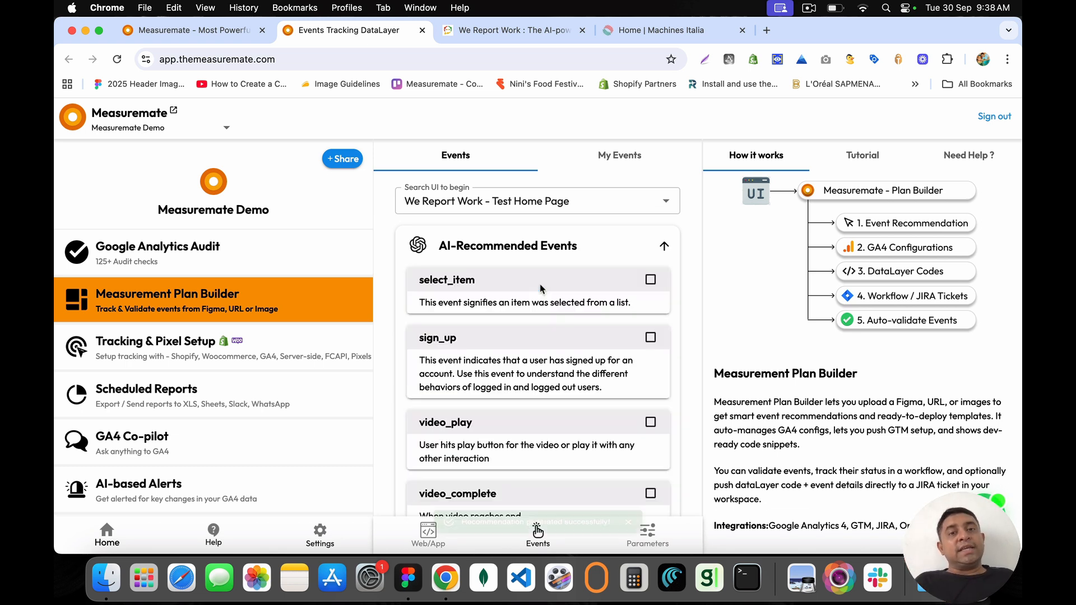
pyautogui.scroll(-5, 541, 288)
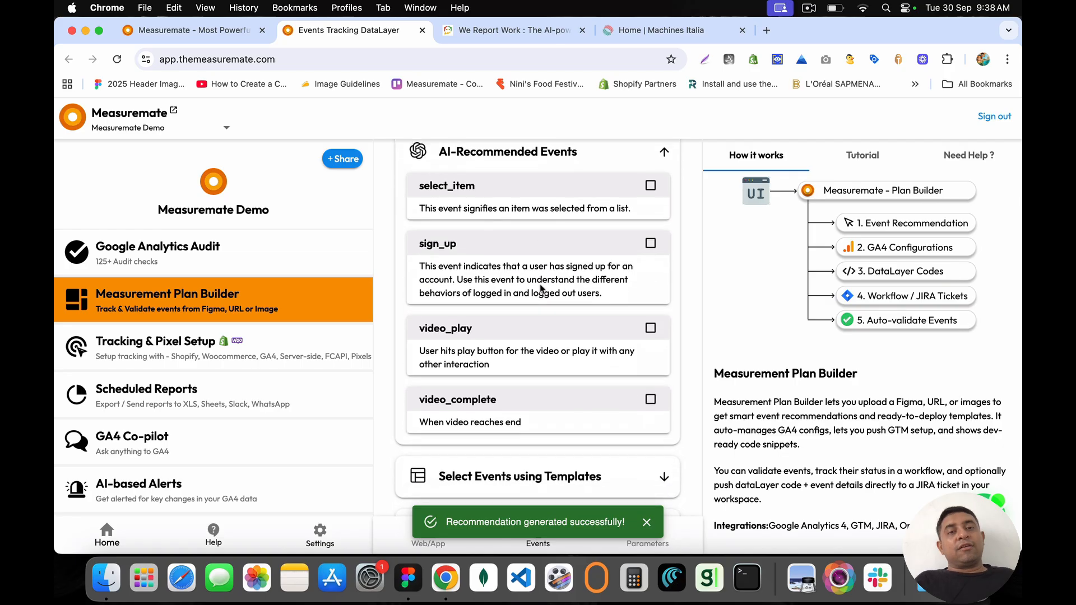
pyautogui.scroll(3, 539, 286)
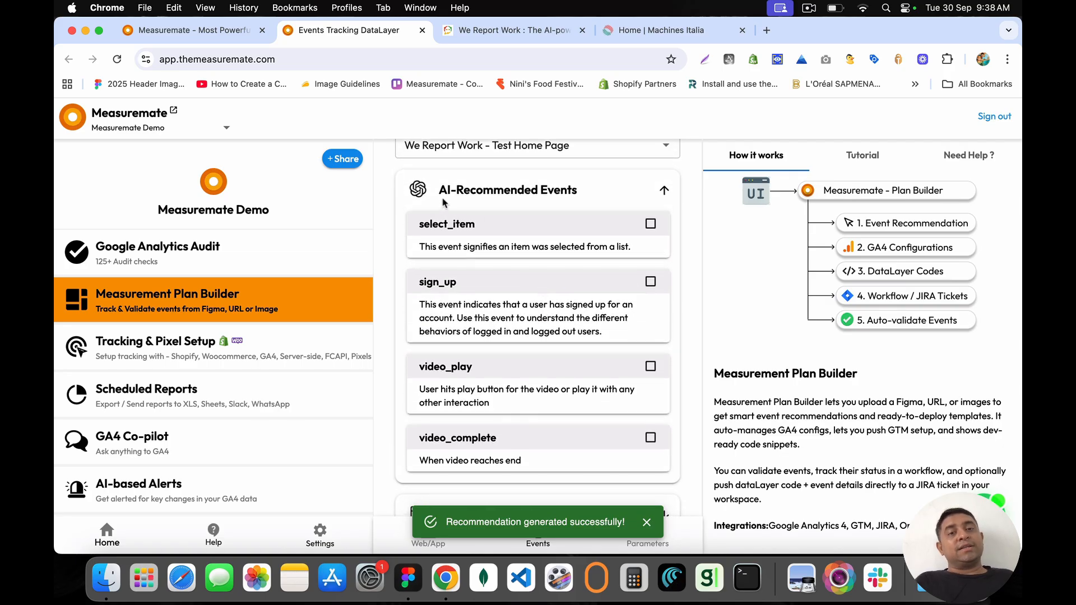
pyautogui.moveTo(440, 193); pyautogui.dragTo(588, 196)
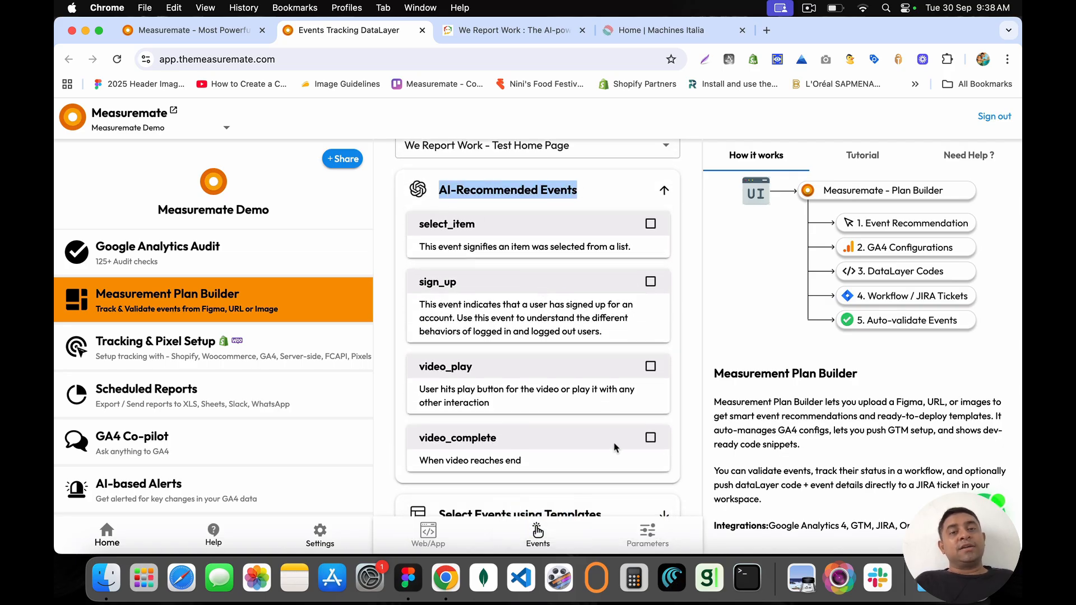
pyautogui.moveTo(418, 283); pyautogui.dragTo(460, 287)
pyautogui.click(503, 37)
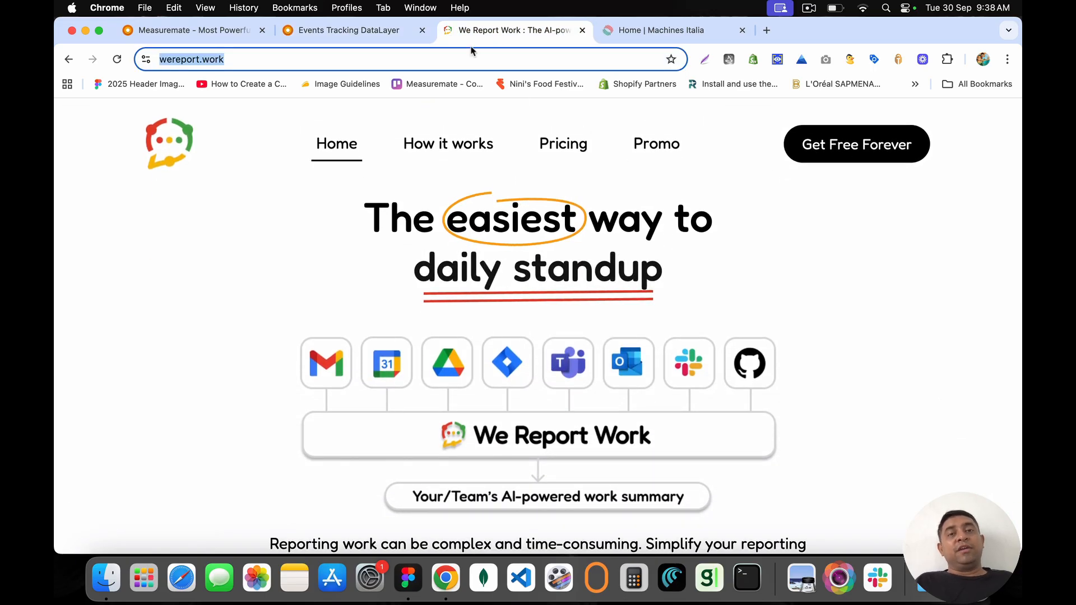
# Step: Compare the We Report Work site against the Measuremate events list
pyautogui.click(349, 33)
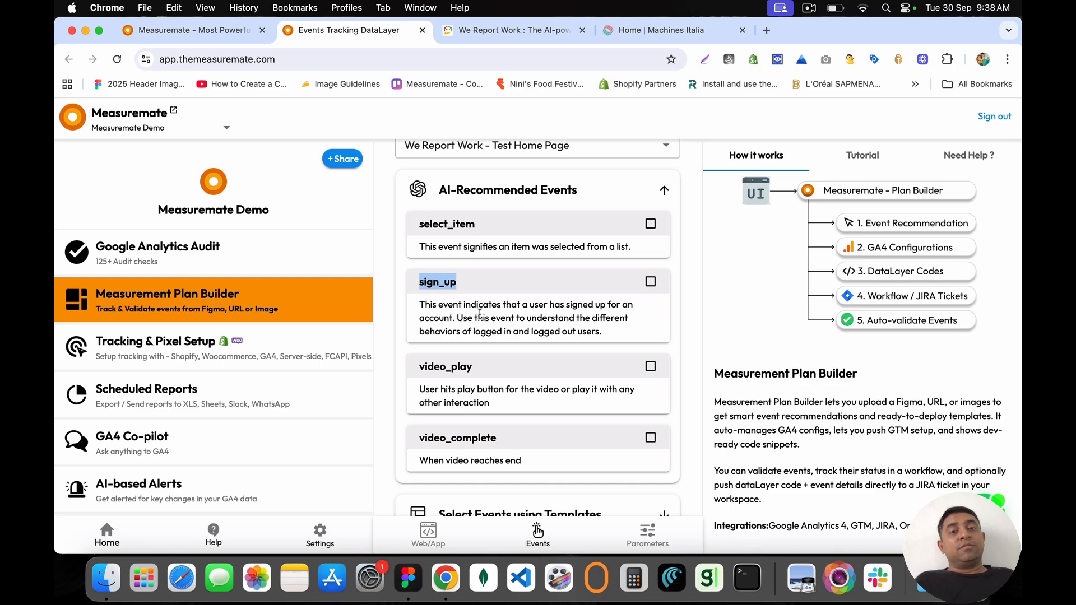
pyautogui.click(421, 372)
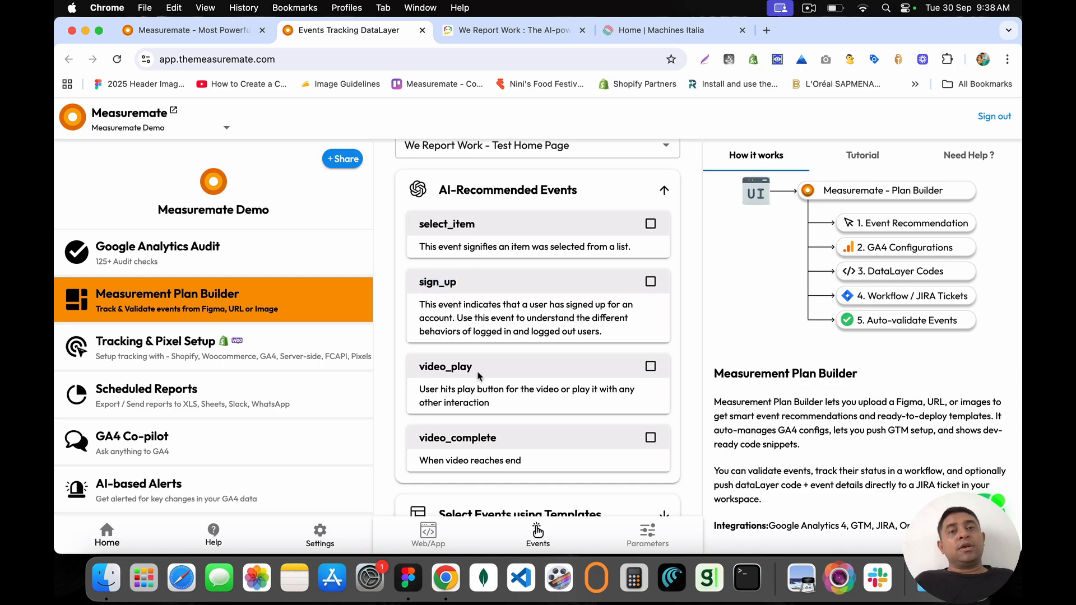
pyautogui.click(510, 30)
pyautogui.scroll(-8, 552, 298)
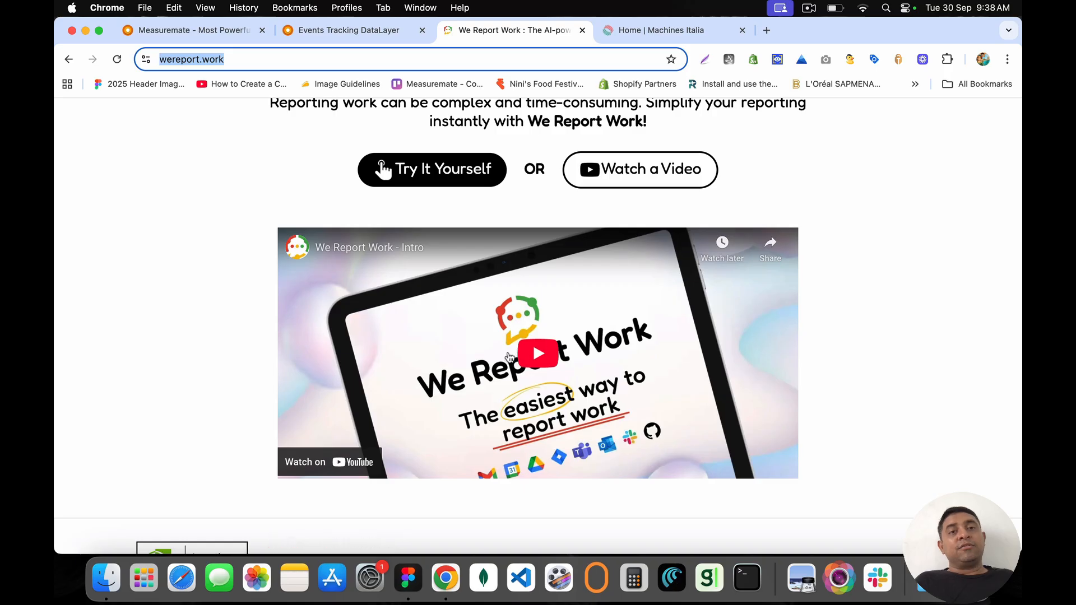
pyautogui.click(365, 33)
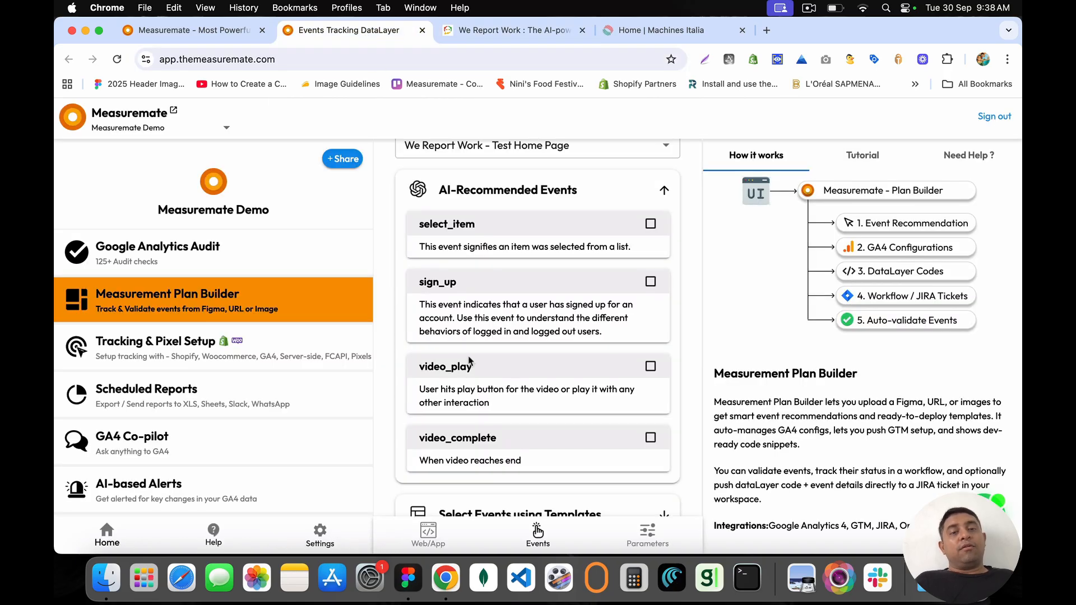
pyautogui.moveTo(497, 438); pyautogui.dragTo(425, 437)
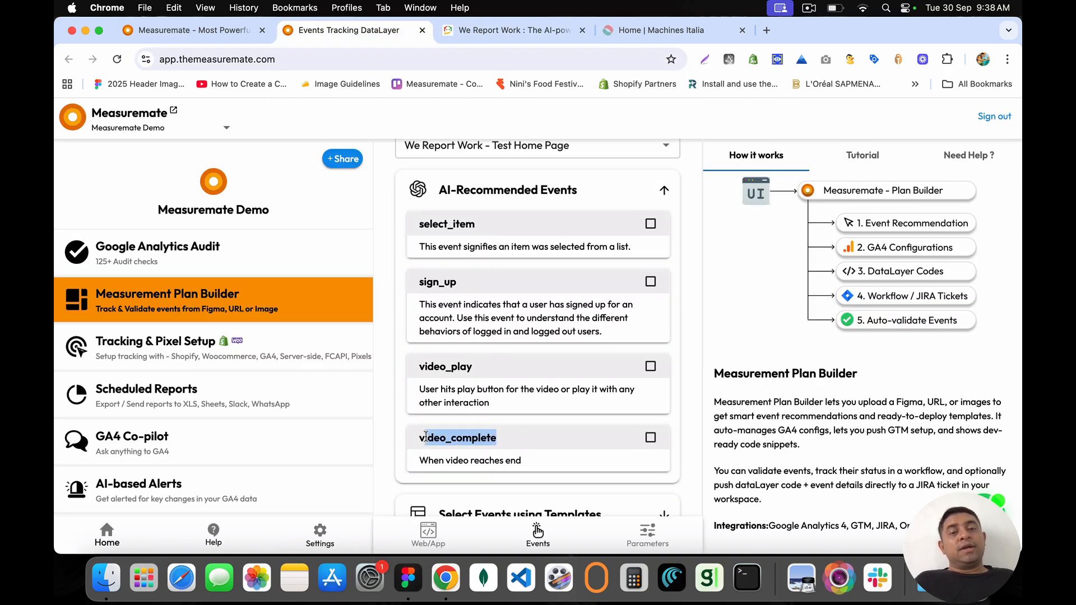
pyautogui.scroll(-3, 425, 437)
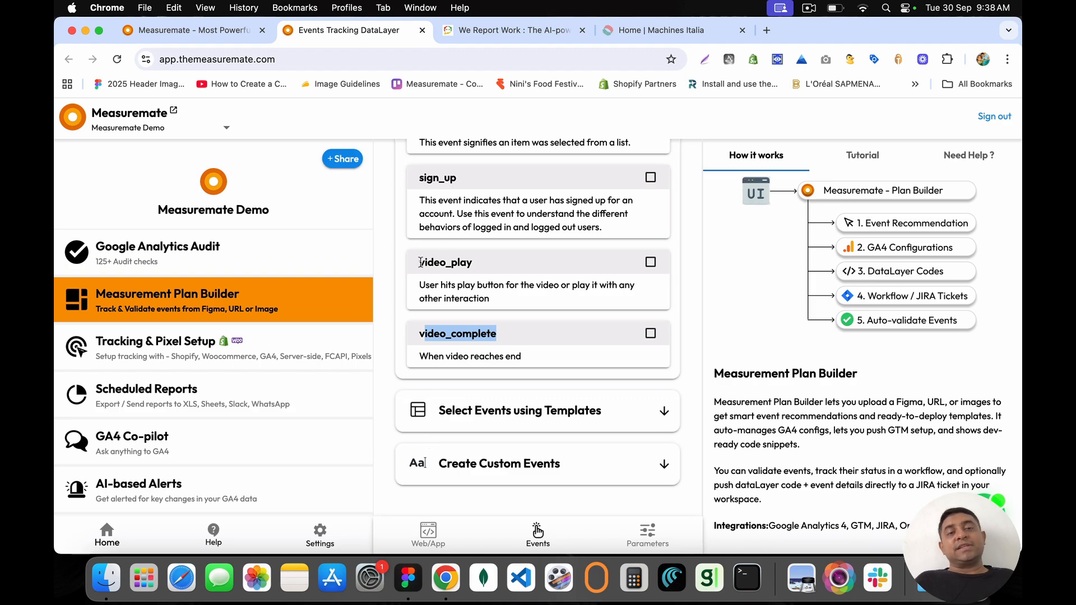
# Step: Tick the sign_up event, leaving its method parameter unticked
pyautogui.moveTo(420, 262); pyautogui.dragTo(476, 265)
pyautogui.click(477, 266)
pyautogui.scroll(2, 478, 266)
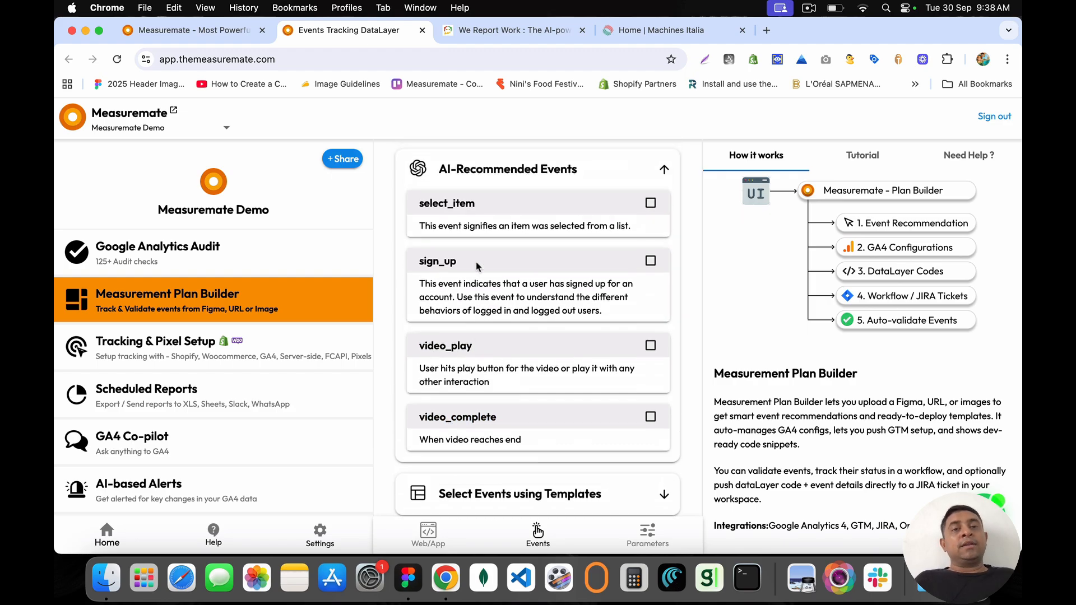
pyautogui.moveTo(419, 261); pyautogui.dragTo(478, 264)
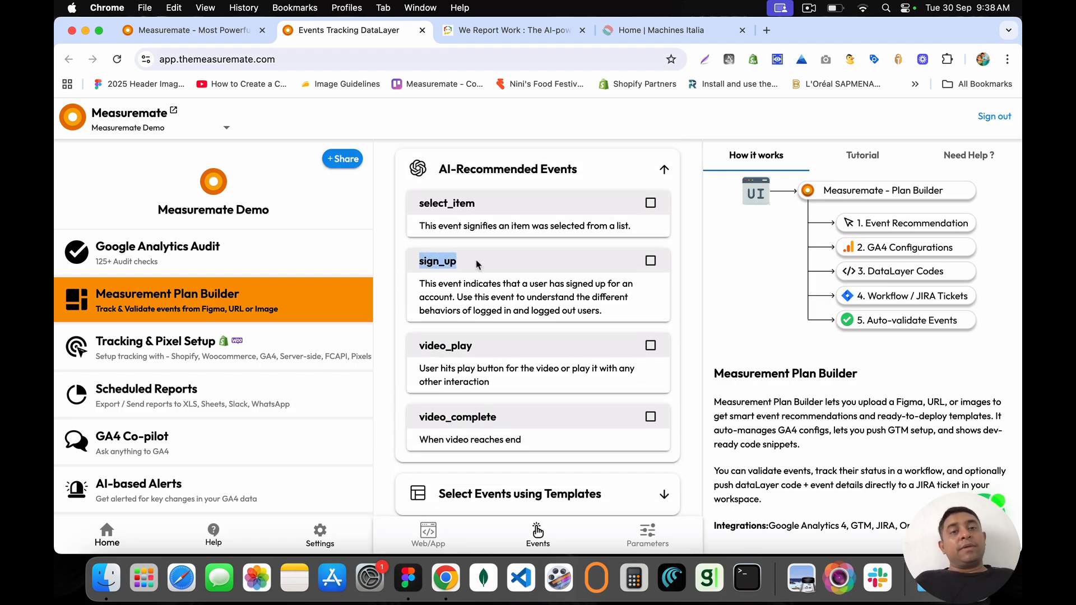
pyautogui.click(650, 262)
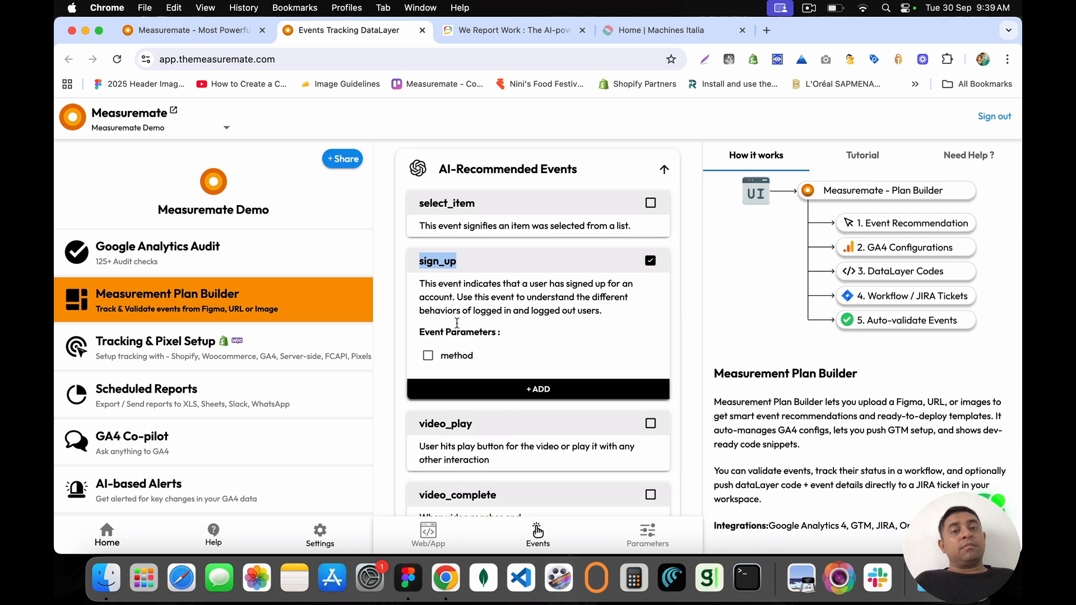
pyautogui.moveTo(419, 332); pyautogui.dragTo(516, 343)
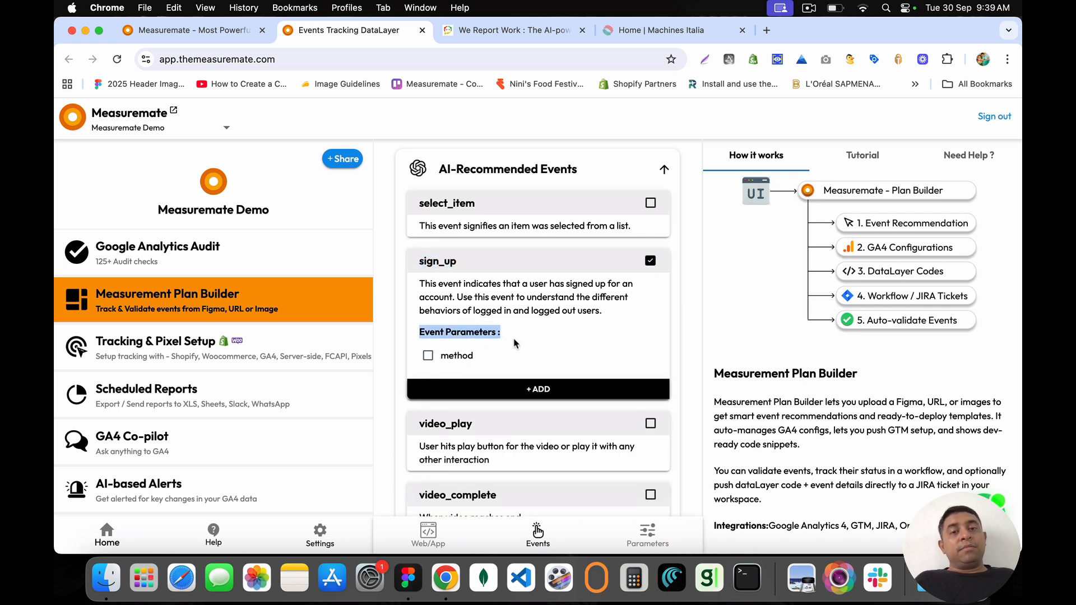
pyautogui.click(435, 355)
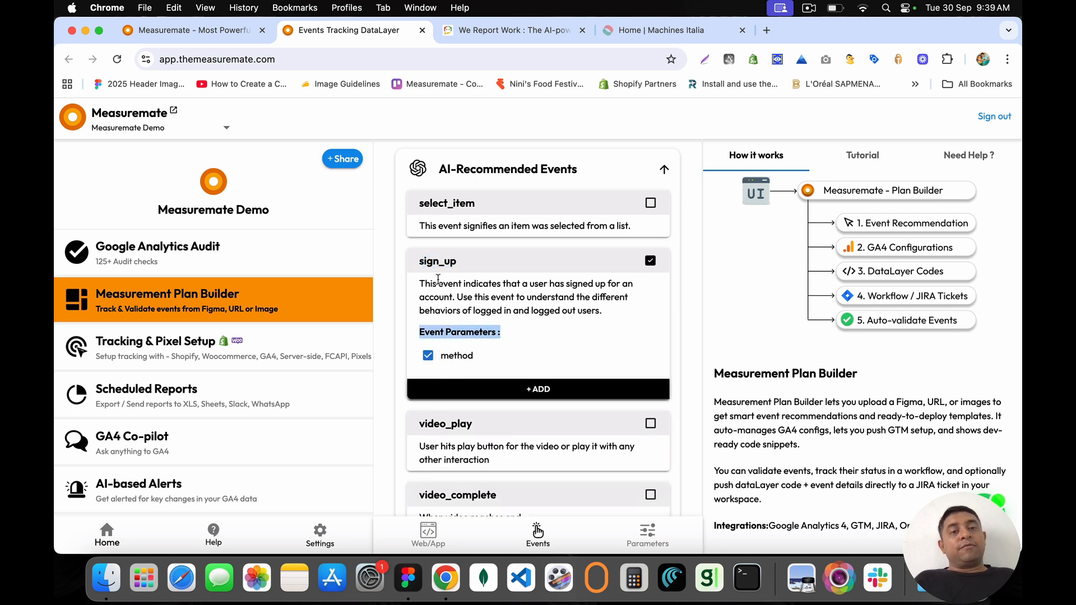
pyautogui.moveTo(419, 262); pyautogui.dragTo(461, 267)
pyautogui.click(427, 359)
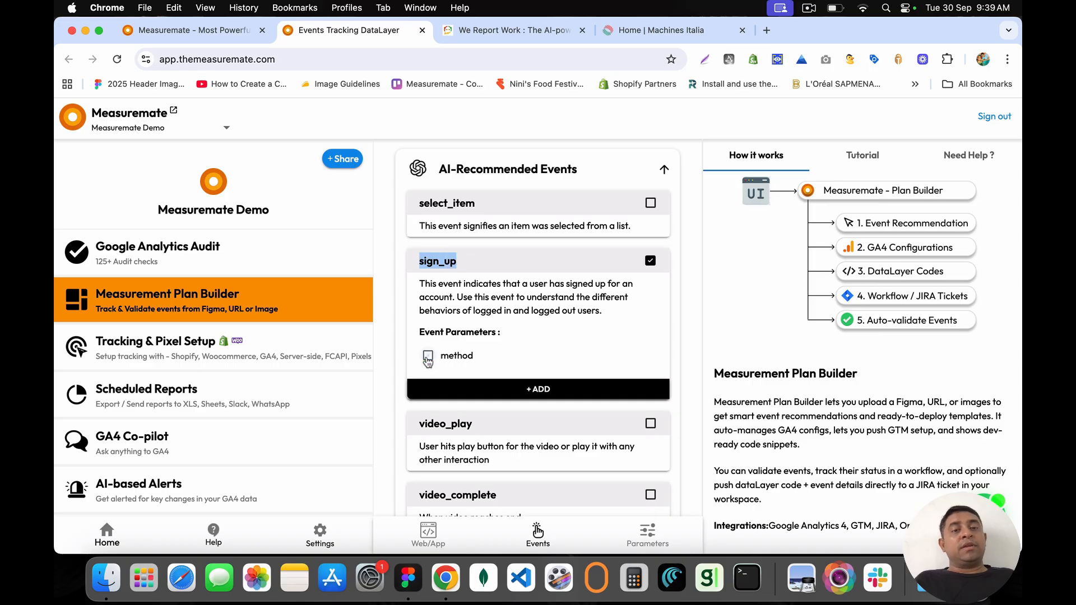
pyautogui.click(515, 29)
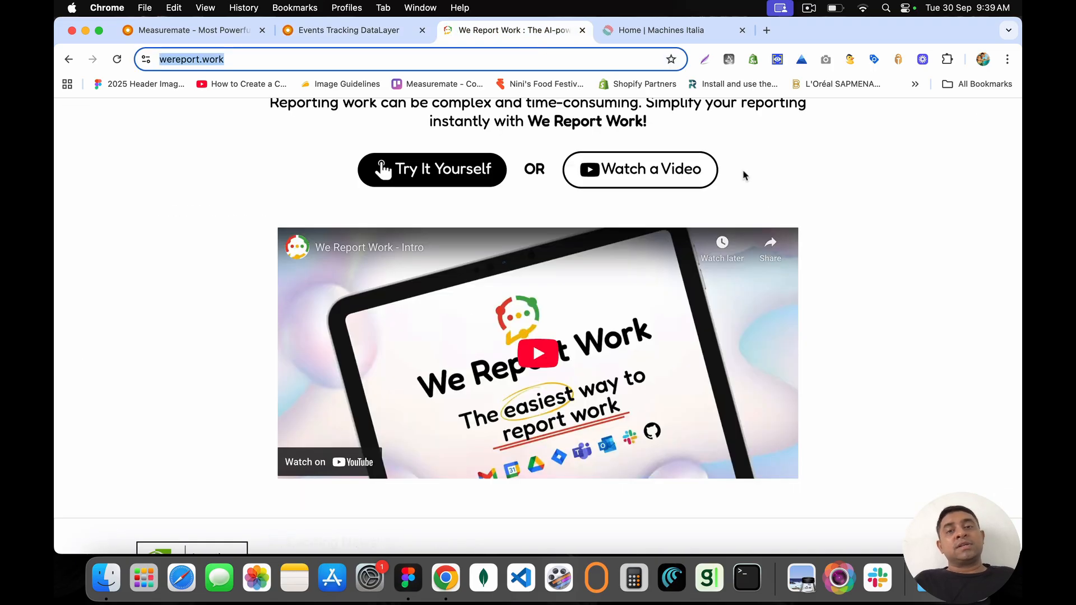
# Step: Enter the app via Get Free Forever, sign out, and return to the Measuremate event plan
pyautogui.click(848, 160)
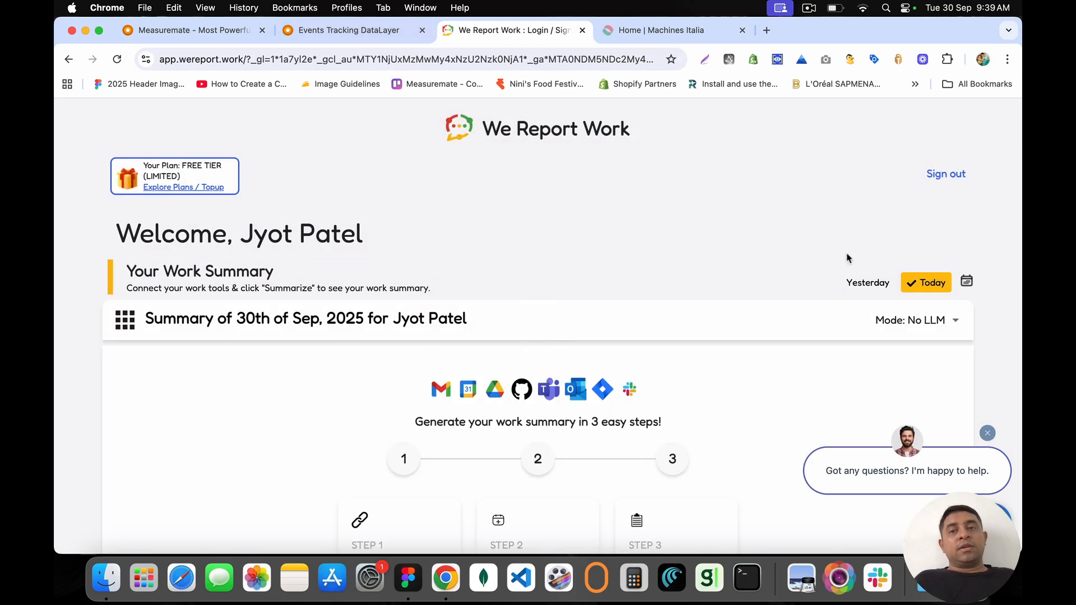
pyautogui.click(945, 177)
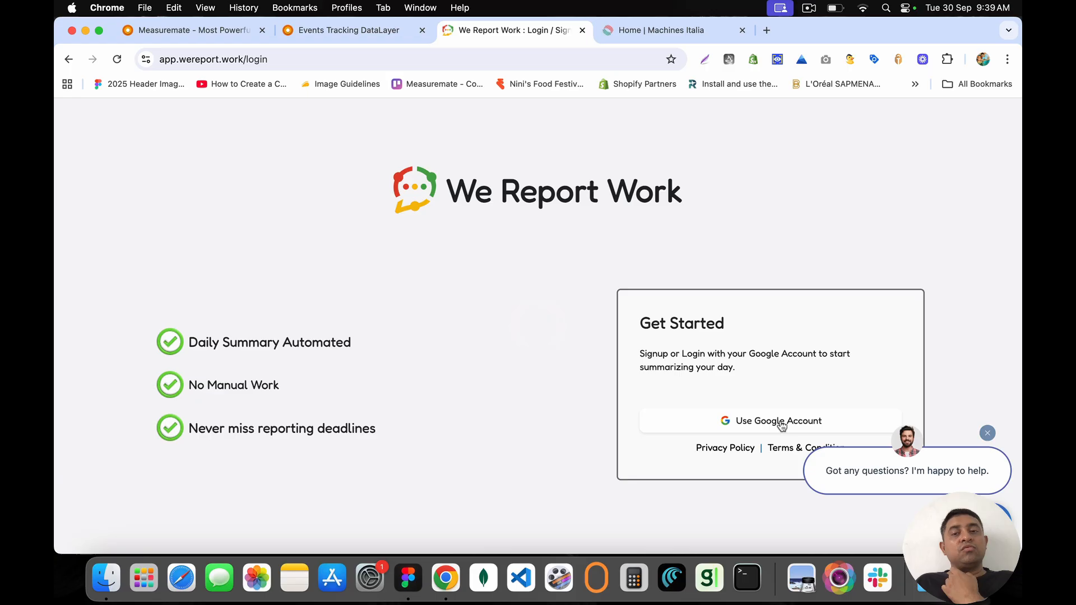
pyautogui.click(351, 29)
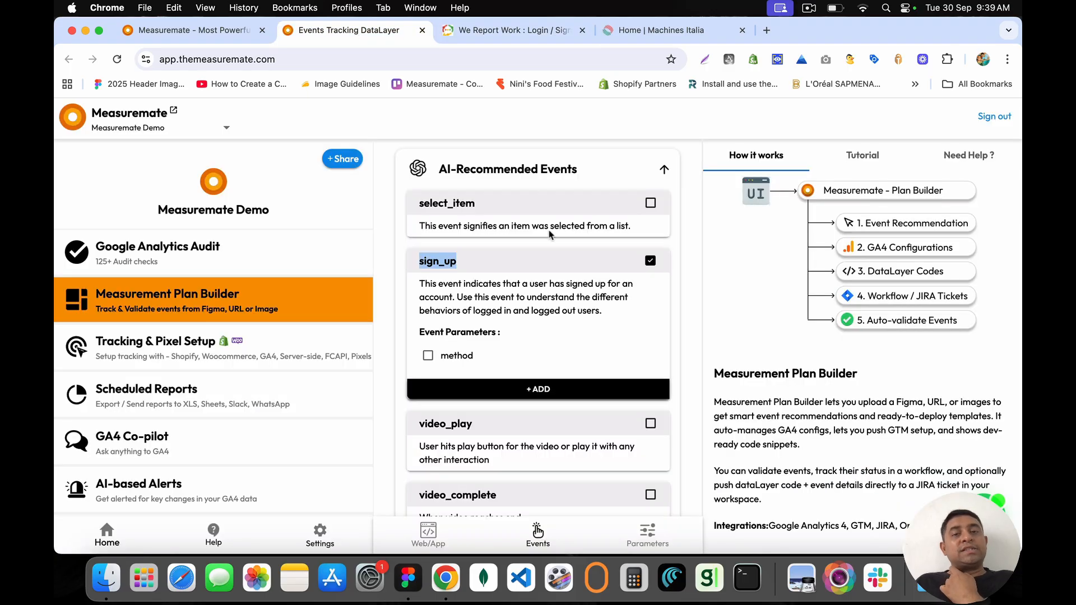
# Step: Tick video_play with video_title, video_id, video_position and video_autoplay parameters
pyautogui.click(428, 356)
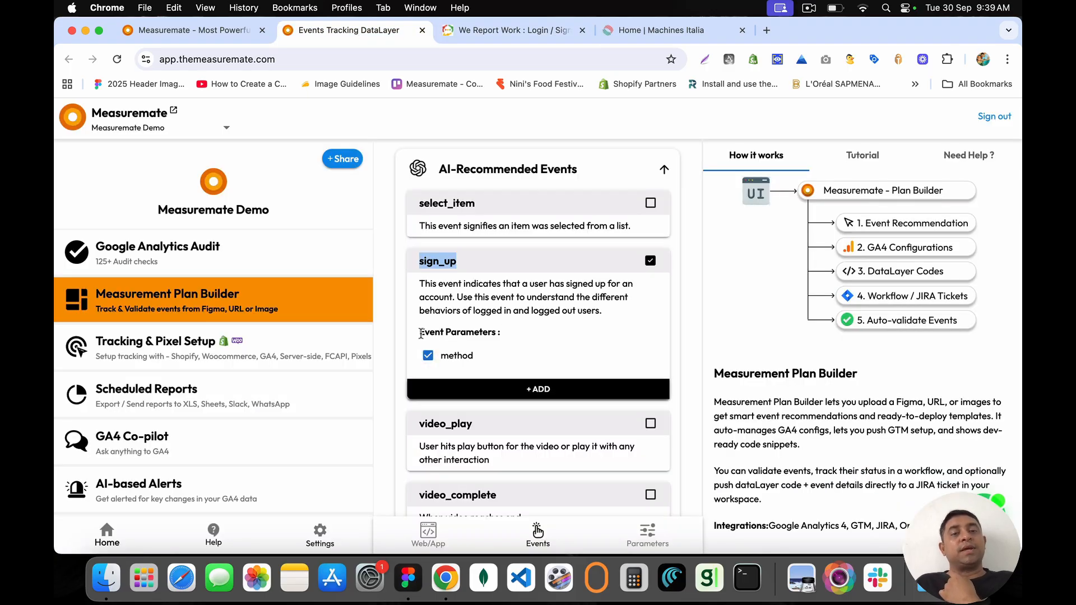
pyautogui.moveTo(419, 331); pyautogui.dragTo(517, 336)
pyautogui.click(516, 336)
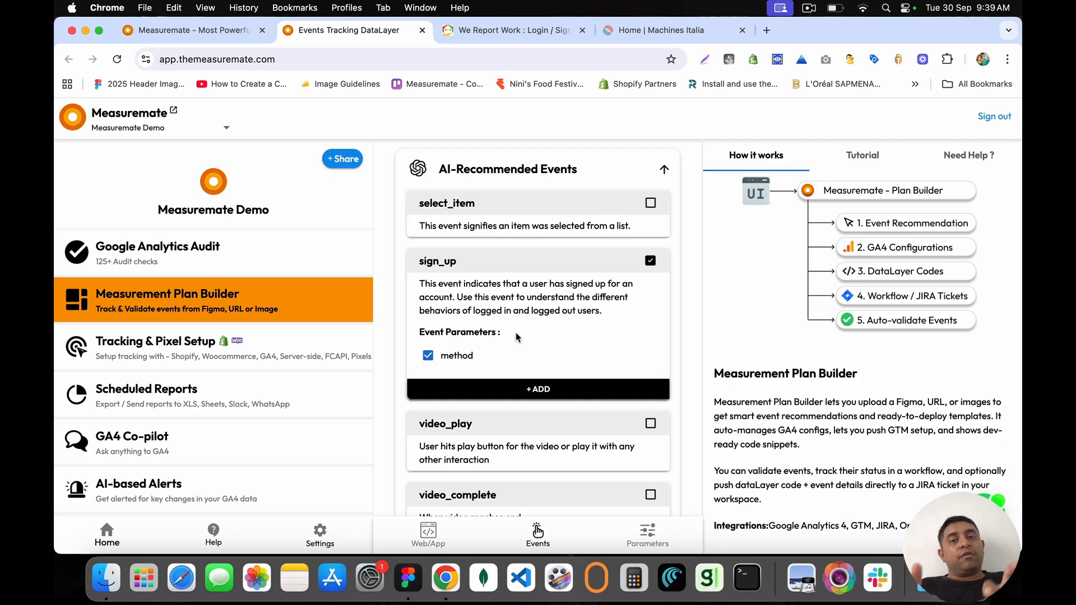
pyautogui.scroll(-3, 516, 336)
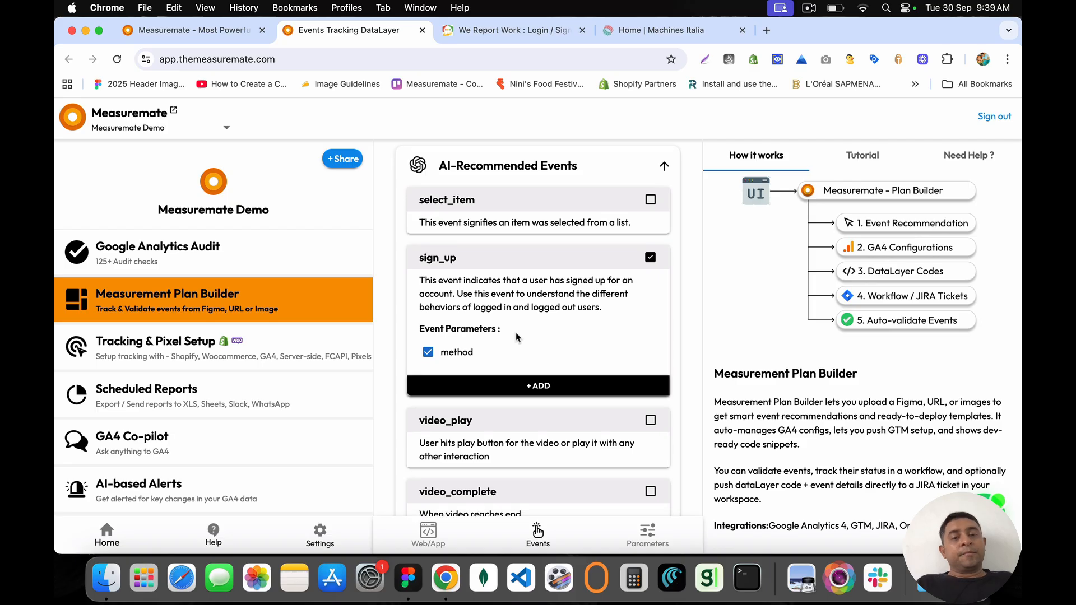
pyautogui.click(650, 262)
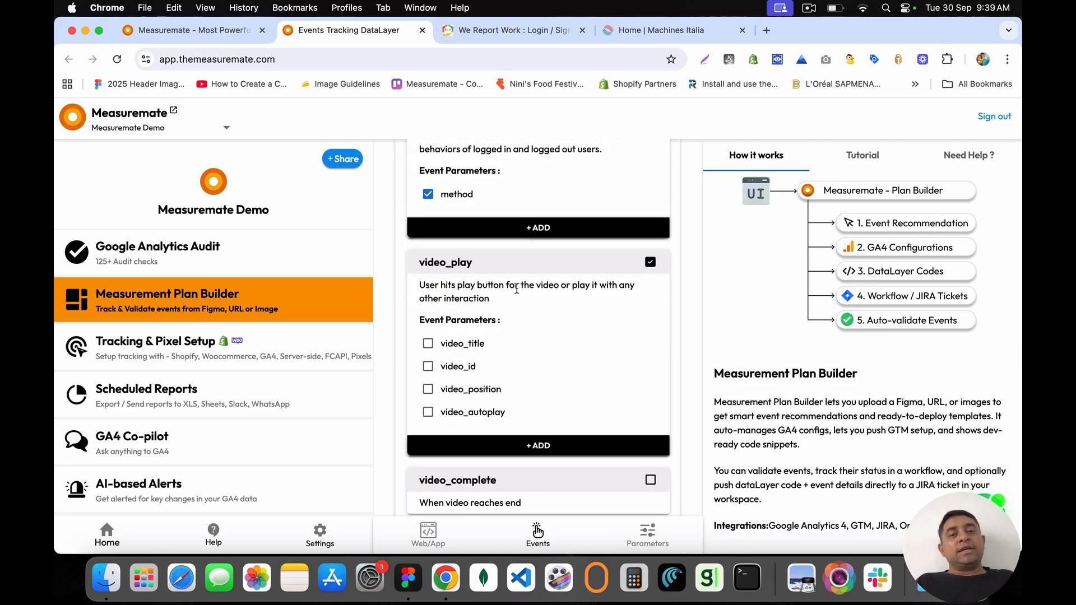
pyautogui.click(428, 344)
pyautogui.click(428, 366)
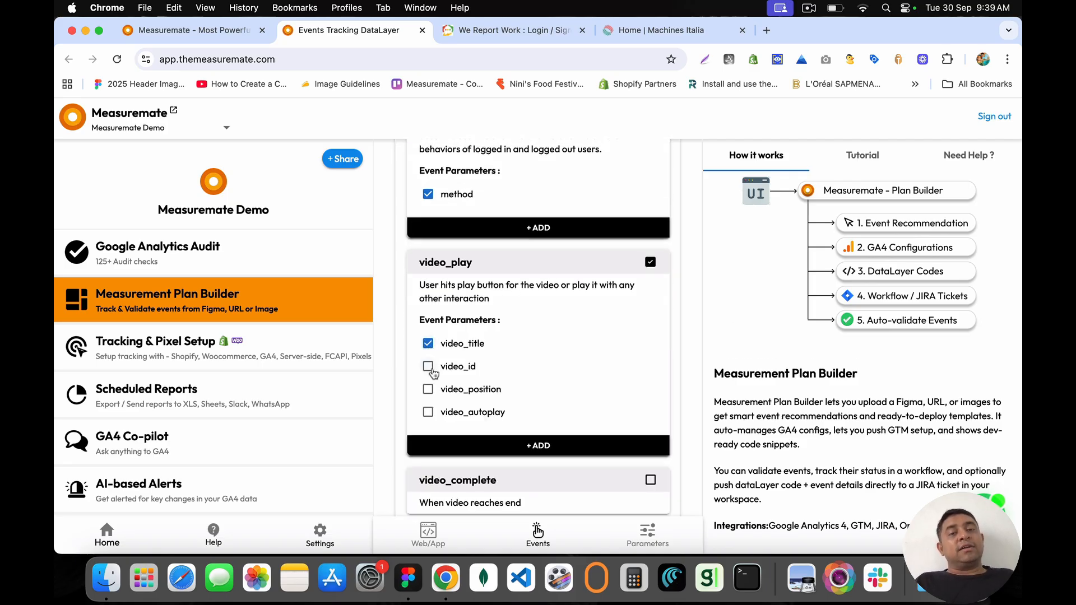
pyautogui.click(427, 389)
pyautogui.click(427, 410)
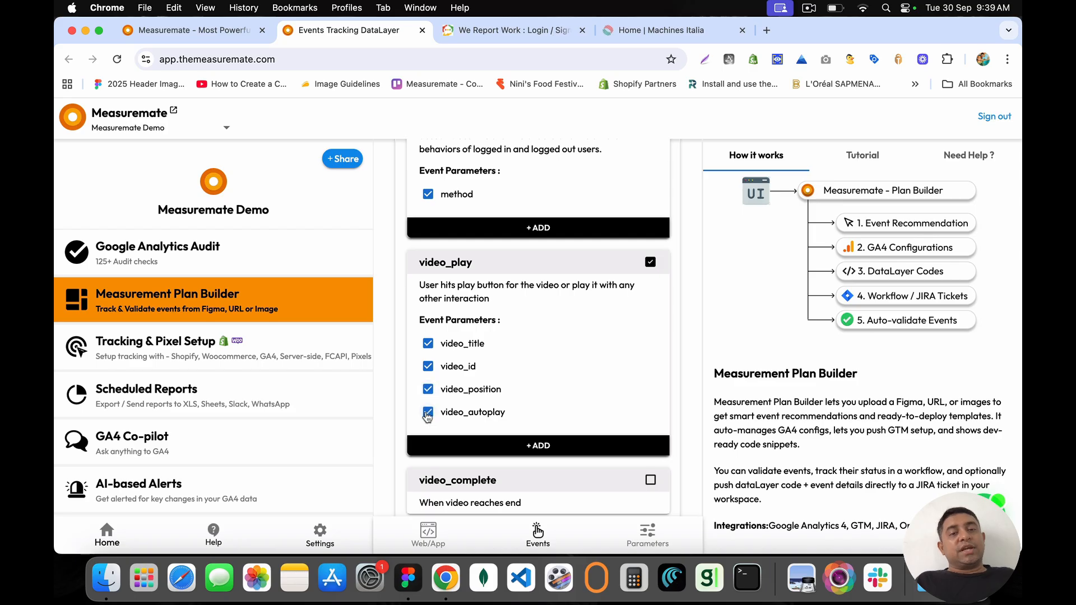
pyautogui.scroll(-2, 427, 413)
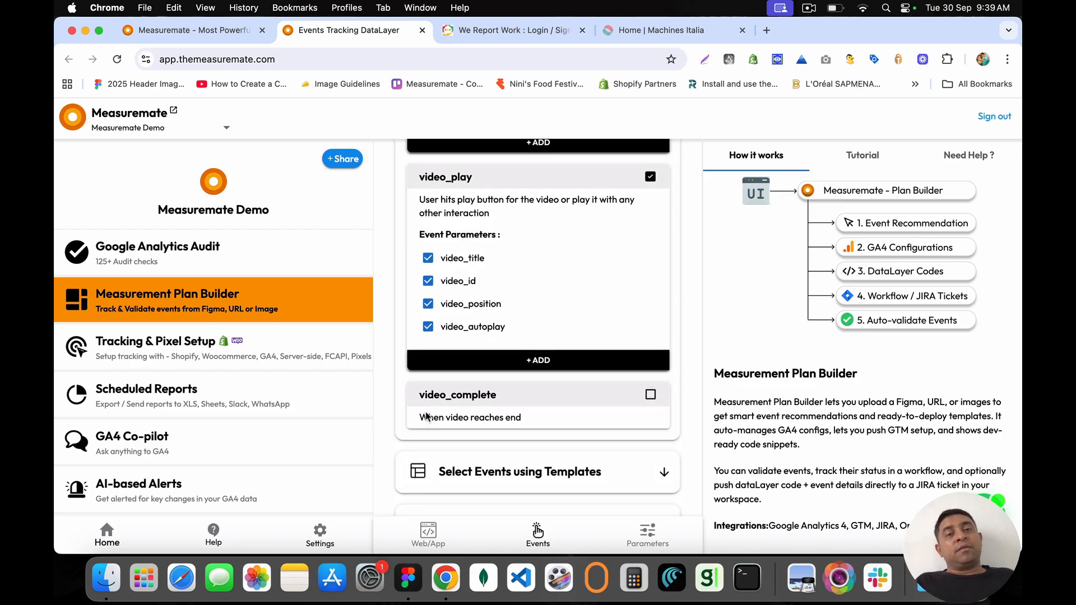
# Step: Tick video_complete and include its video_title and video_id parameters
pyautogui.click(650, 395)
pyautogui.scroll(-4, 651, 399)
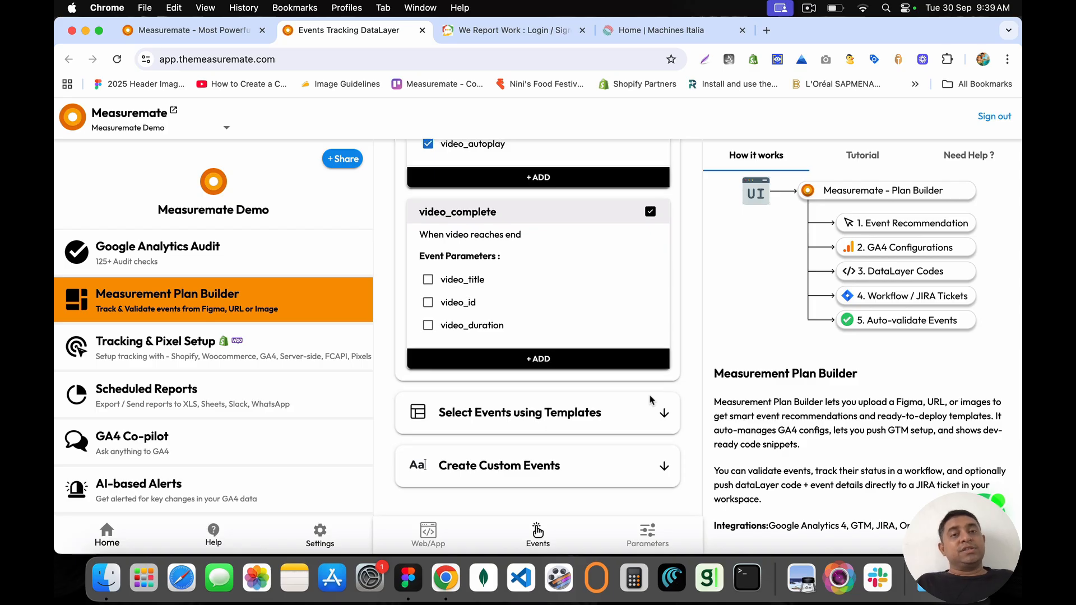
pyautogui.scroll(1, 650, 399)
pyautogui.moveTo(418, 270); pyautogui.dragTo(496, 267)
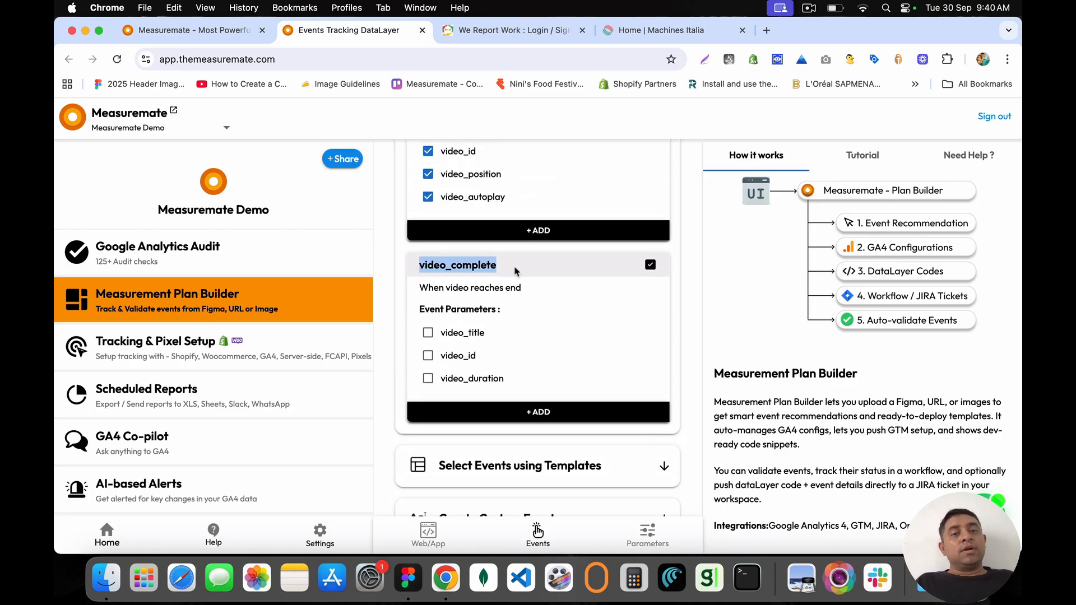
pyautogui.doubleClick(426, 263)
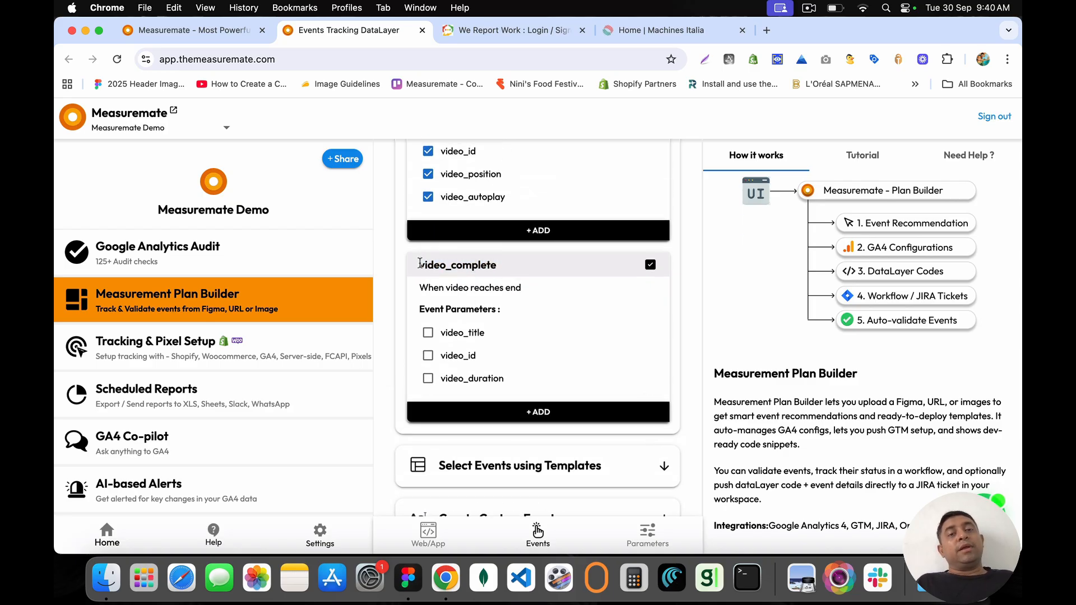
pyautogui.doubleClick(426, 263)
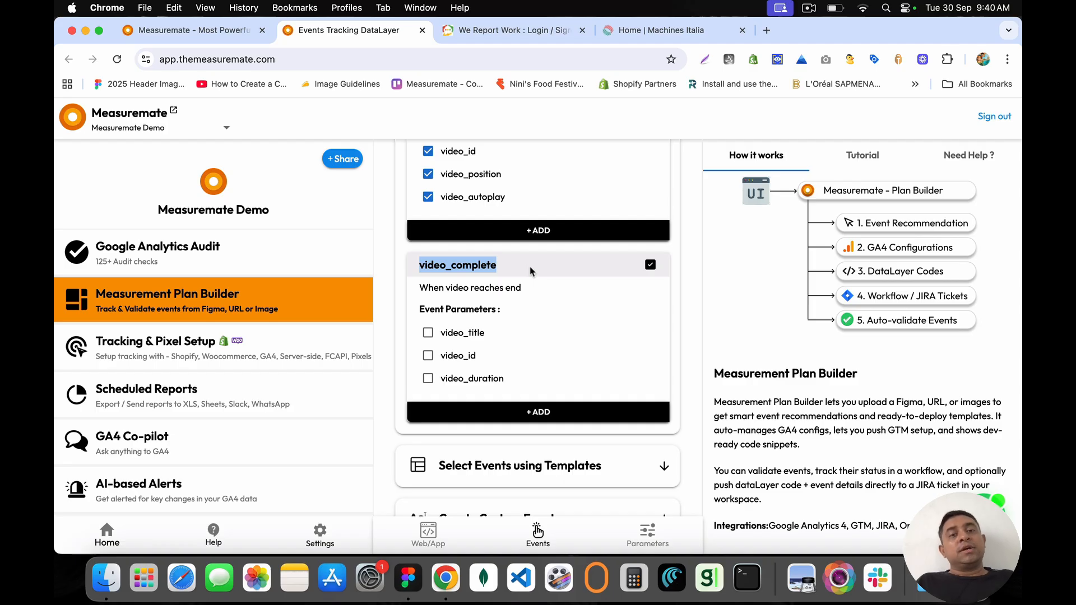
pyautogui.click(530, 271)
pyautogui.click(427, 332)
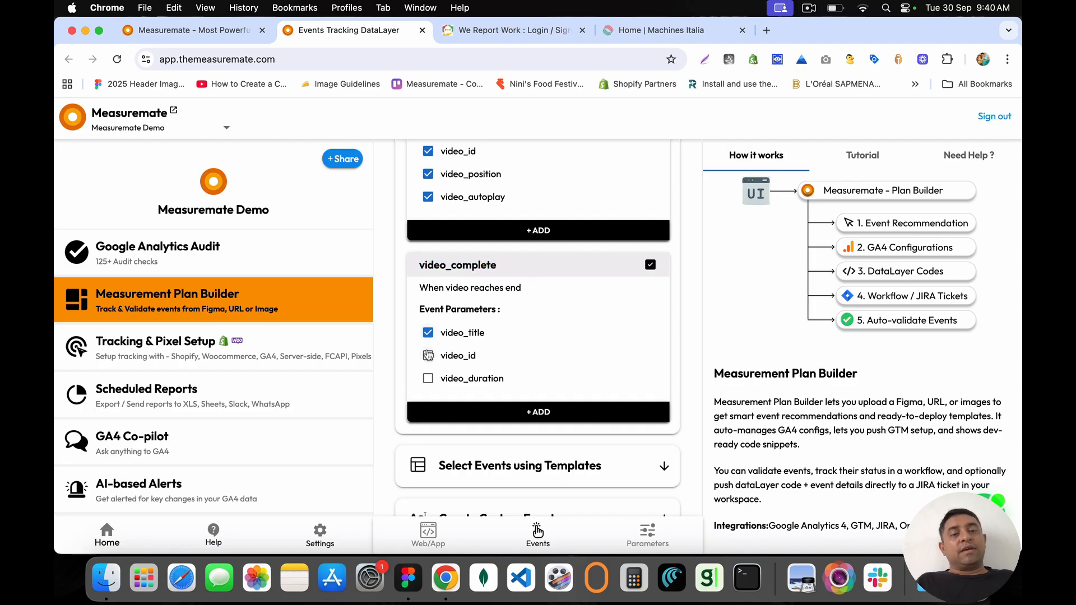
pyautogui.click(427, 355)
# Step: Untick video_play and sign_up, save video_complete with +ADD, and open My Events
pyautogui.scroll(4, 493, 210)
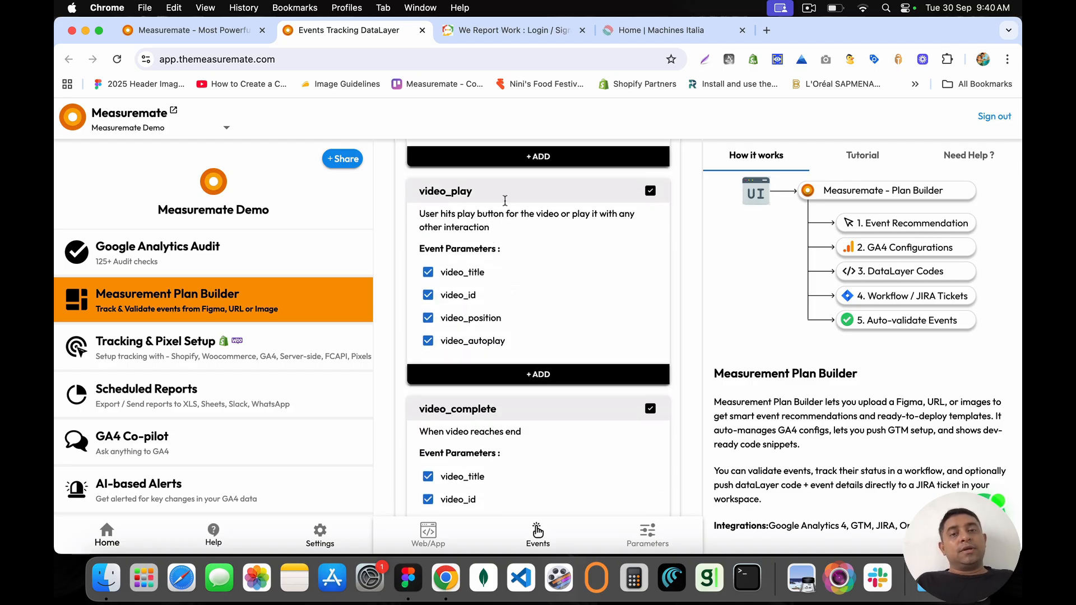
pyautogui.click(649, 190)
pyautogui.scroll(5, 650, 252)
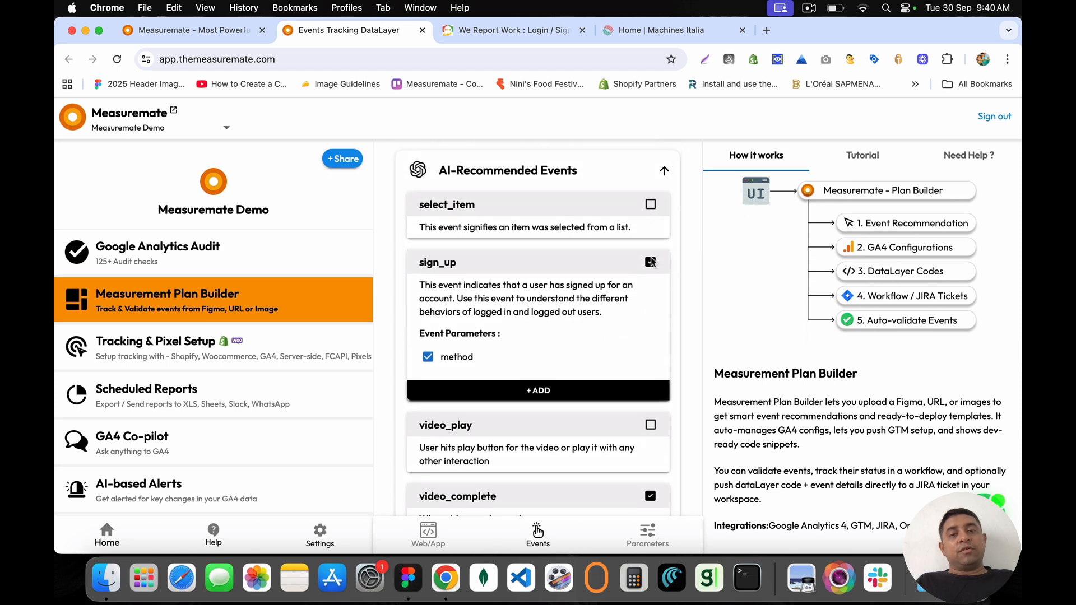
pyautogui.click(650, 261)
pyautogui.scroll(-5, 466, 240)
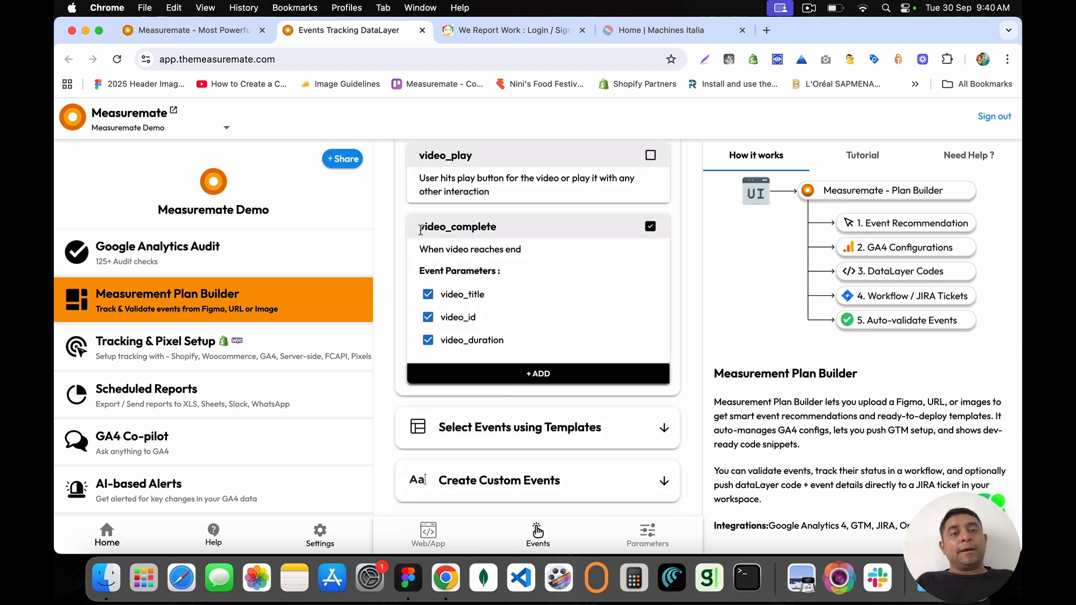
pyautogui.moveTo(420, 230); pyautogui.dragTo(511, 234)
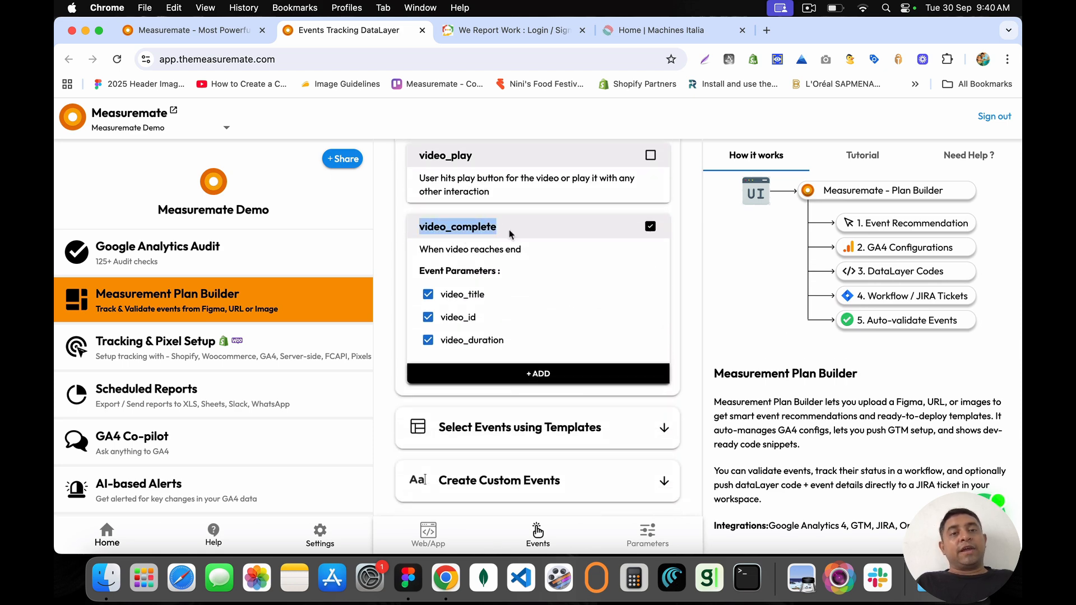
pyautogui.click(538, 374)
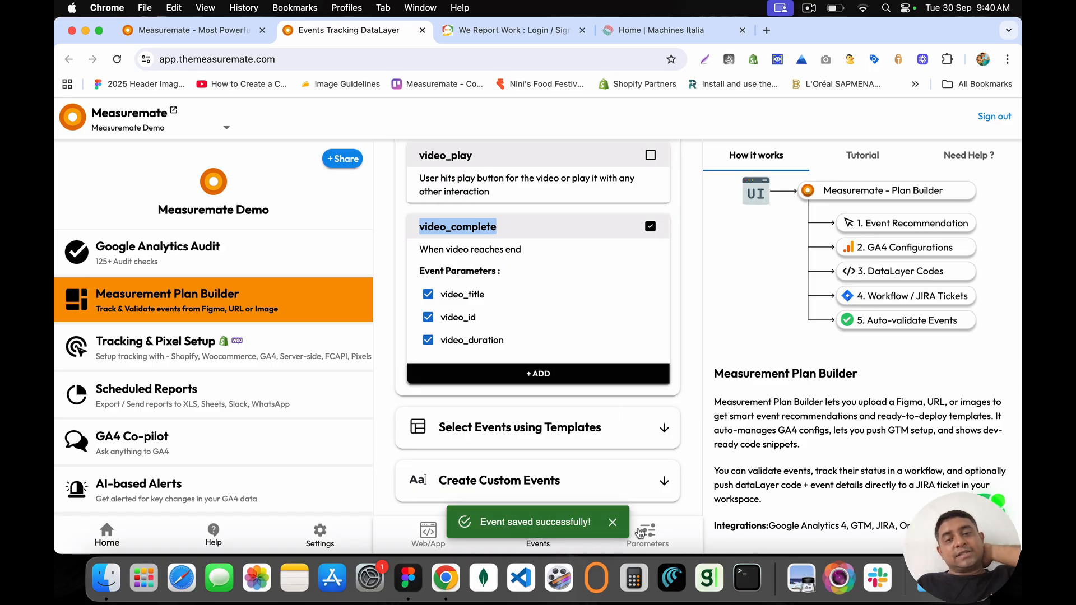
pyautogui.scroll(5, 609, 289)
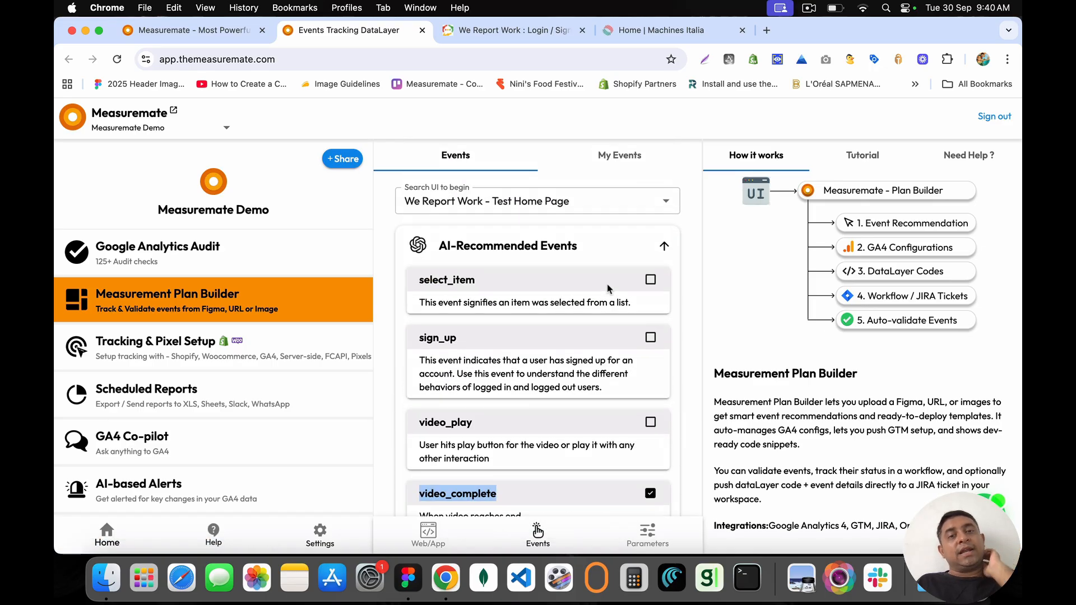
pyautogui.click(604, 162)
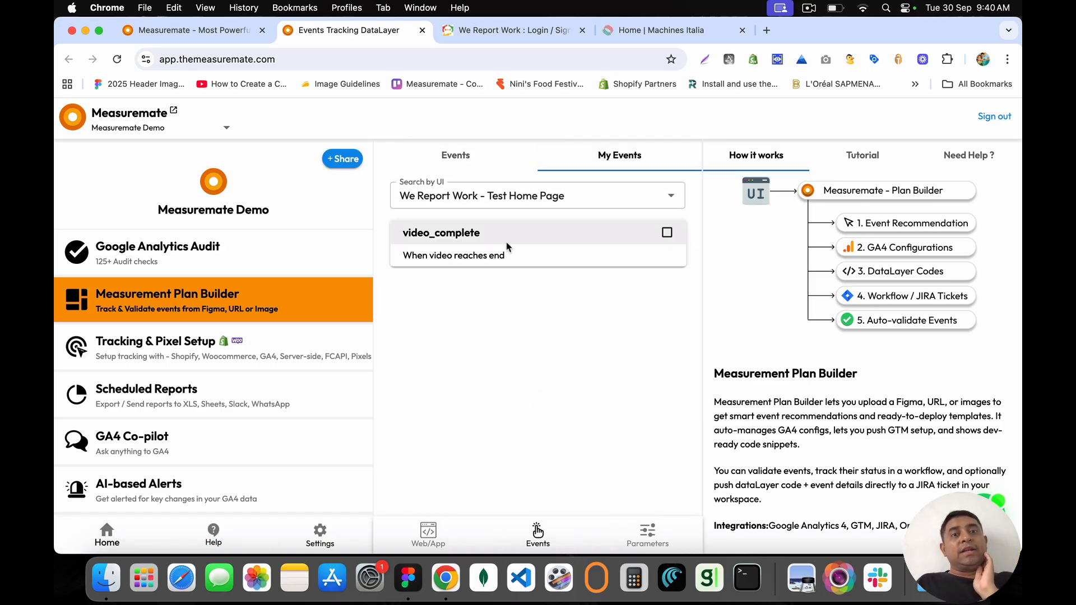
# Step: Expand the saved video_complete event to show its description and parameters
pyautogui.moveTo(402, 231); pyautogui.dragTo(486, 235)
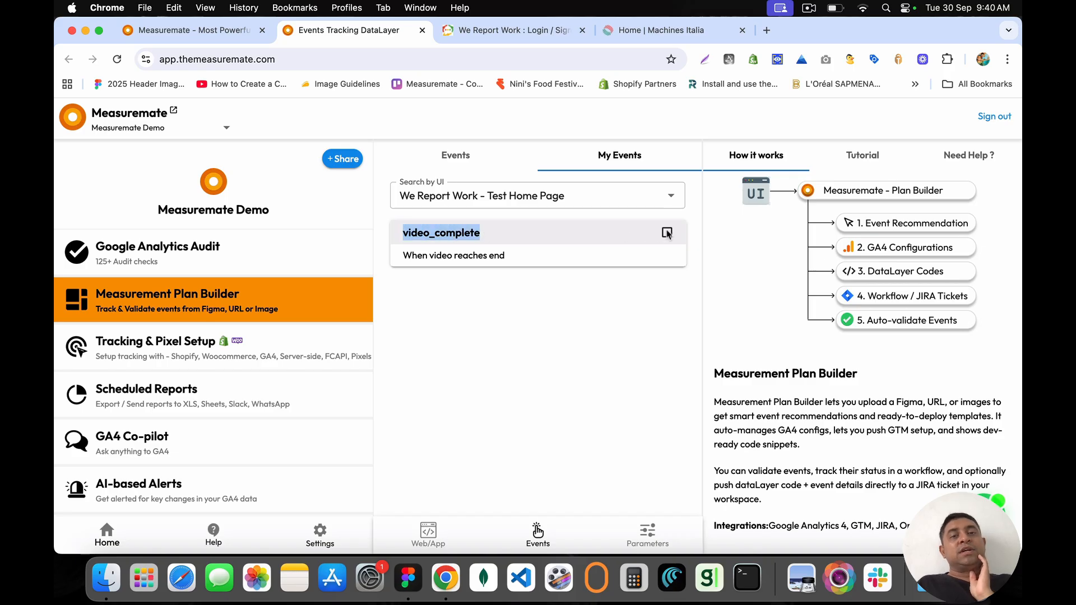
pyautogui.click(667, 233)
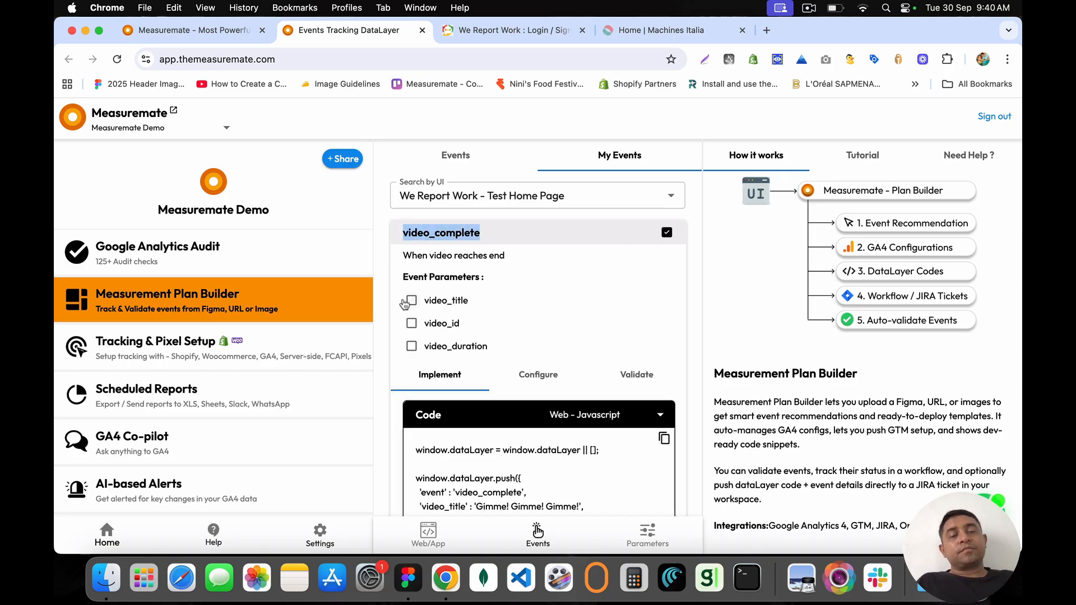
pyautogui.moveTo(403, 251); pyautogui.dragTo(496, 284)
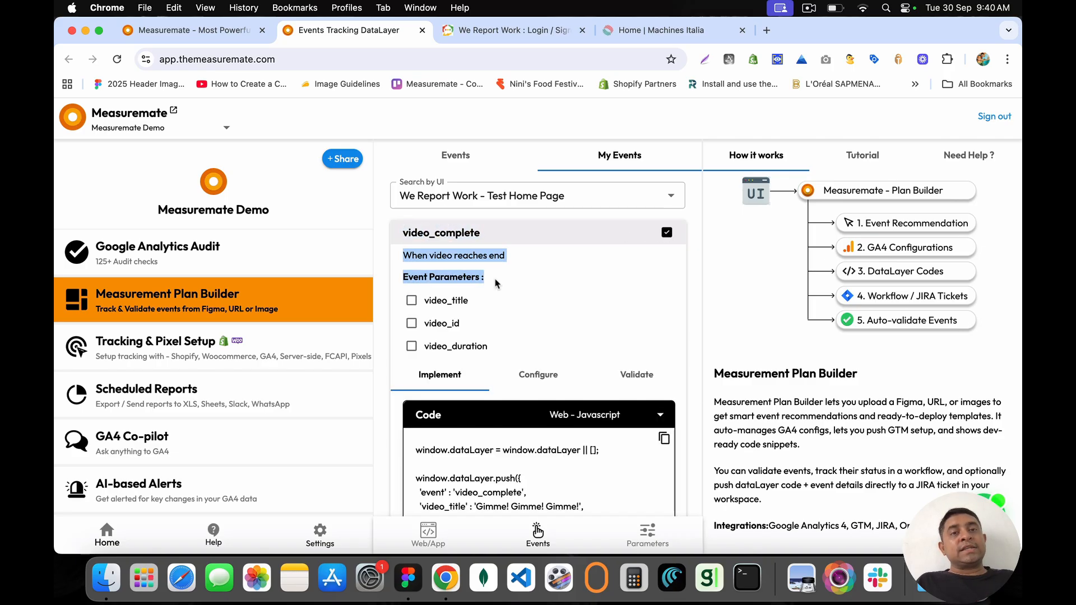
pyautogui.click(495, 284)
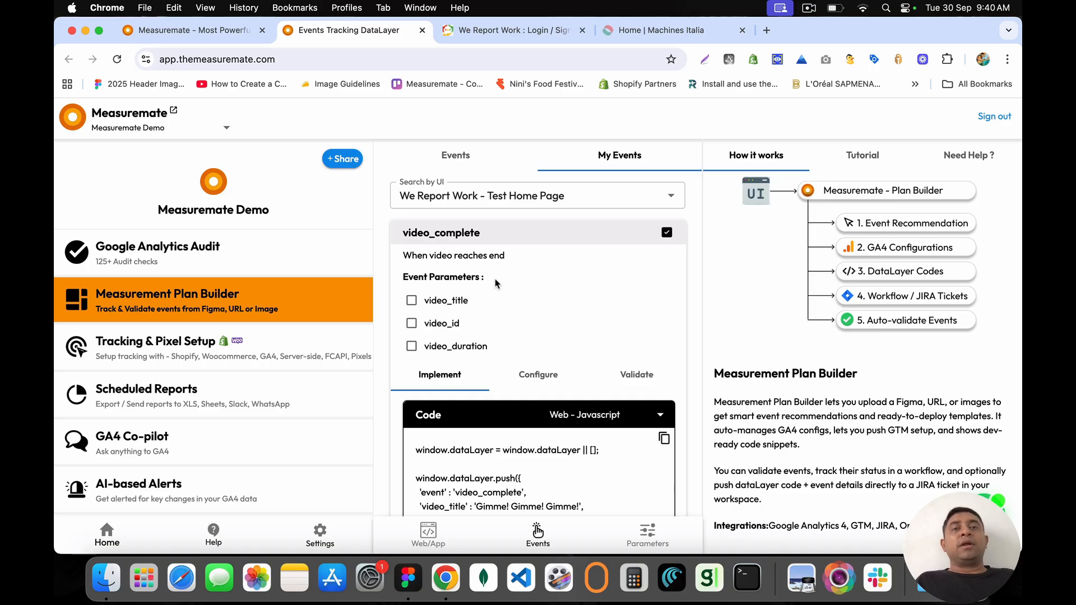
pyautogui.scroll(-5, 496, 284)
pyautogui.scroll(1, 496, 284)
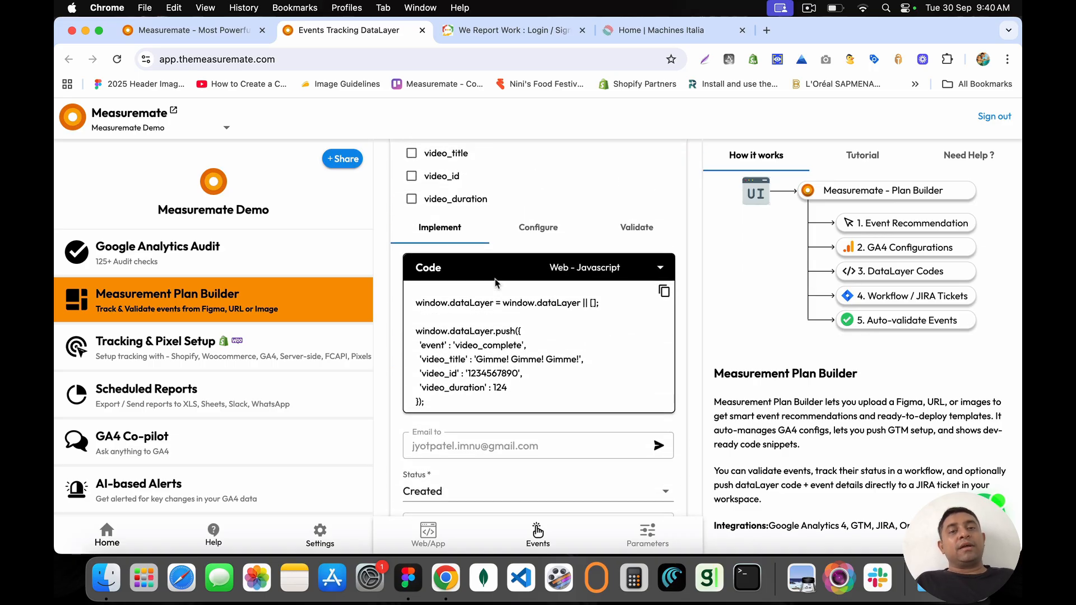
# Step: Select the generated video_complete dataLayer.push code in the Implement block
pyautogui.moveTo(416, 302); pyautogui.dragTo(457, 409)
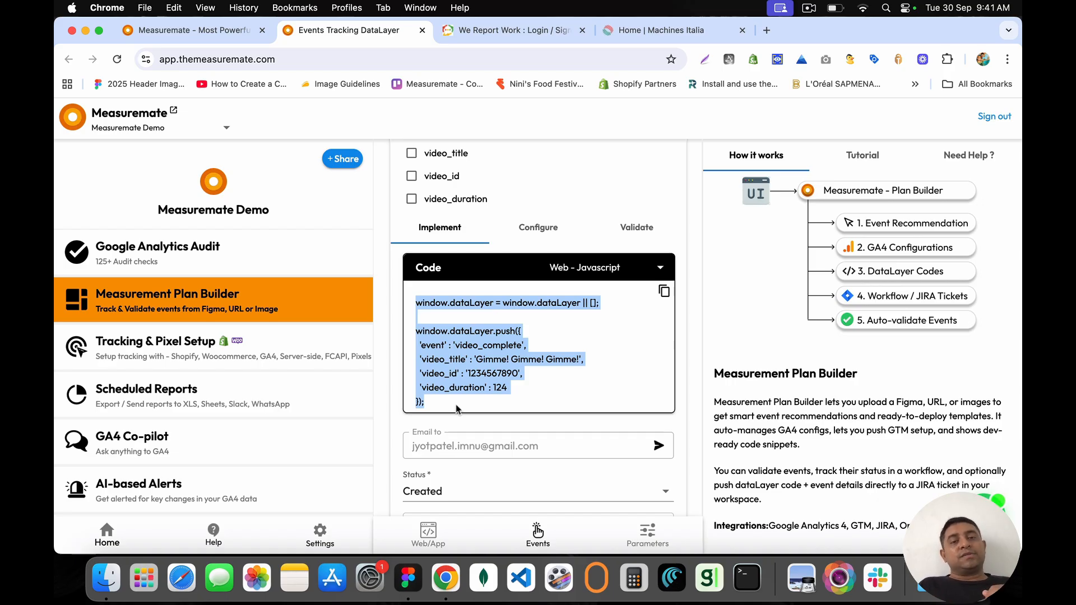
pyautogui.moveTo(456, 407)
pyautogui.mouseDown()
pyautogui.moveTo(416, 303)
pyautogui.moveTo(457, 408)
pyautogui.mouseUp()
pyautogui.click(416, 307)
pyautogui.click(457, 408)
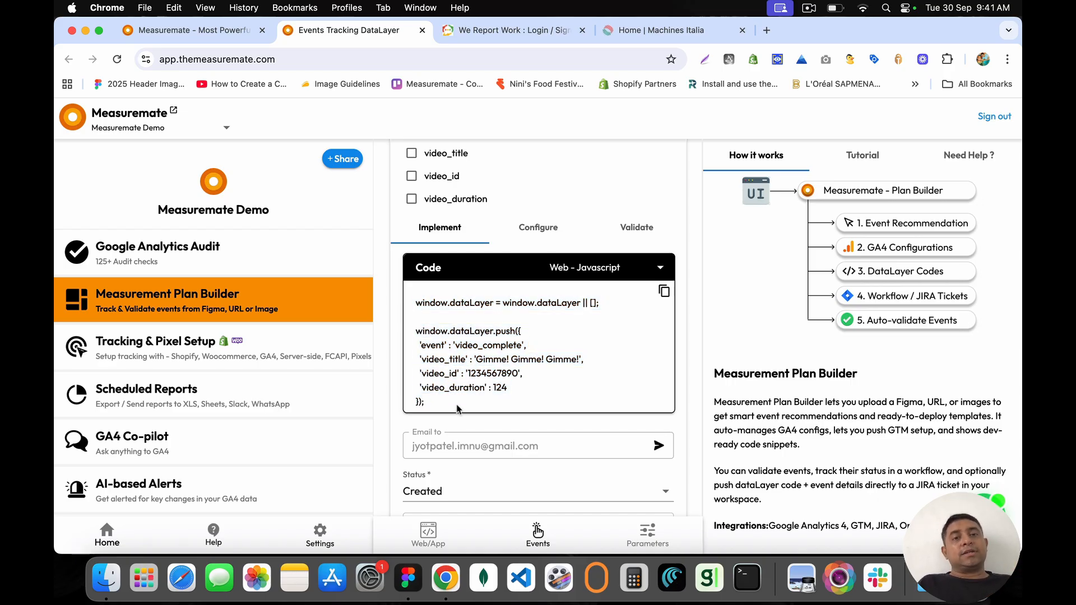
pyautogui.moveTo(456, 408)
pyautogui.mouseDown()
pyautogui.moveTo(418, 303)
pyautogui.moveTo(462, 329)
pyautogui.moveTo(462, 408)
pyautogui.mouseUp()
pyautogui.click(417, 303)
pyautogui.click(460, 406)
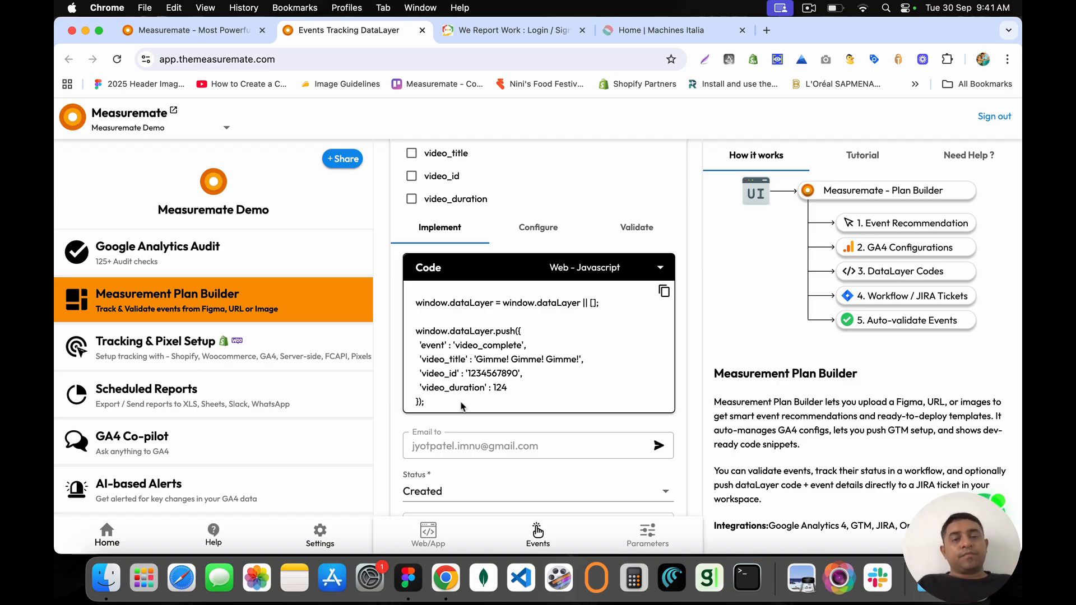
pyautogui.moveTo(416, 270); pyautogui.dragTo(456, 275)
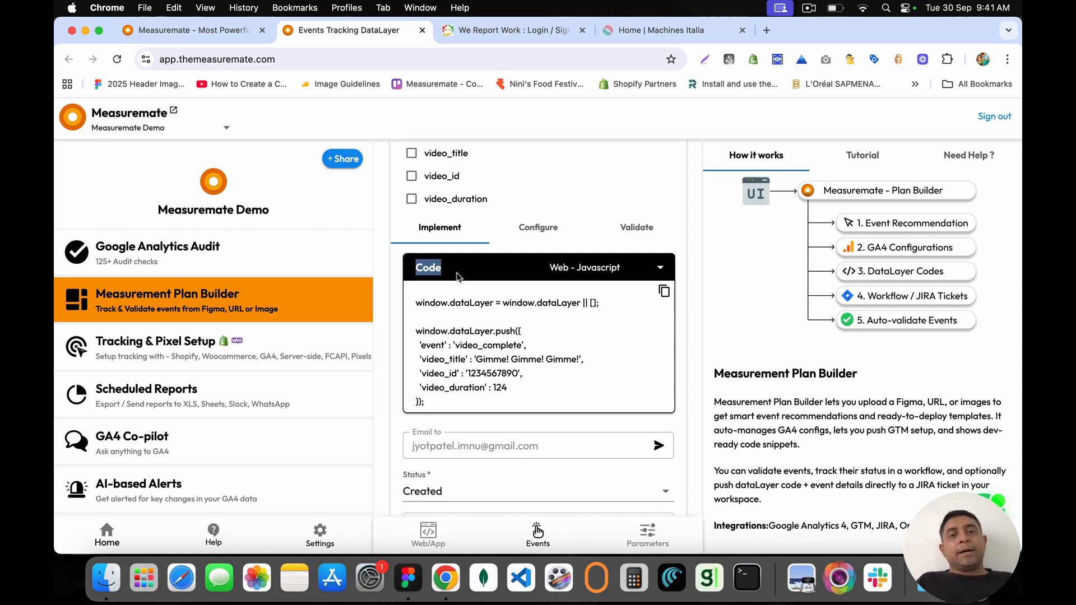
pyautogui.click(493, 31)
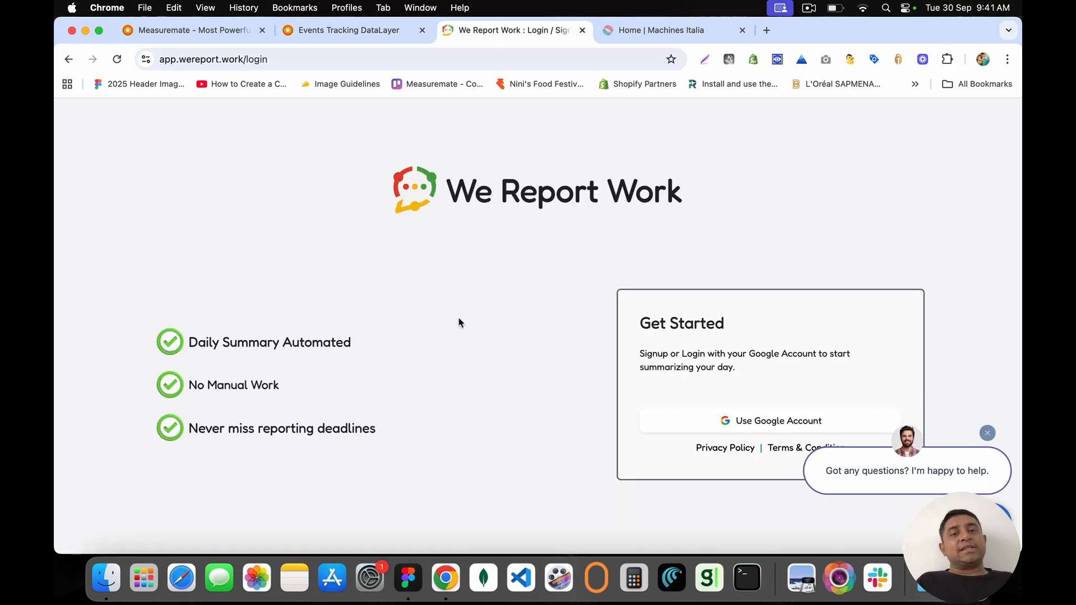
# Step: Load the wereport.work homepage and scroll down the page
pyautogui.click(218, 59)
pyautogui.write('w')
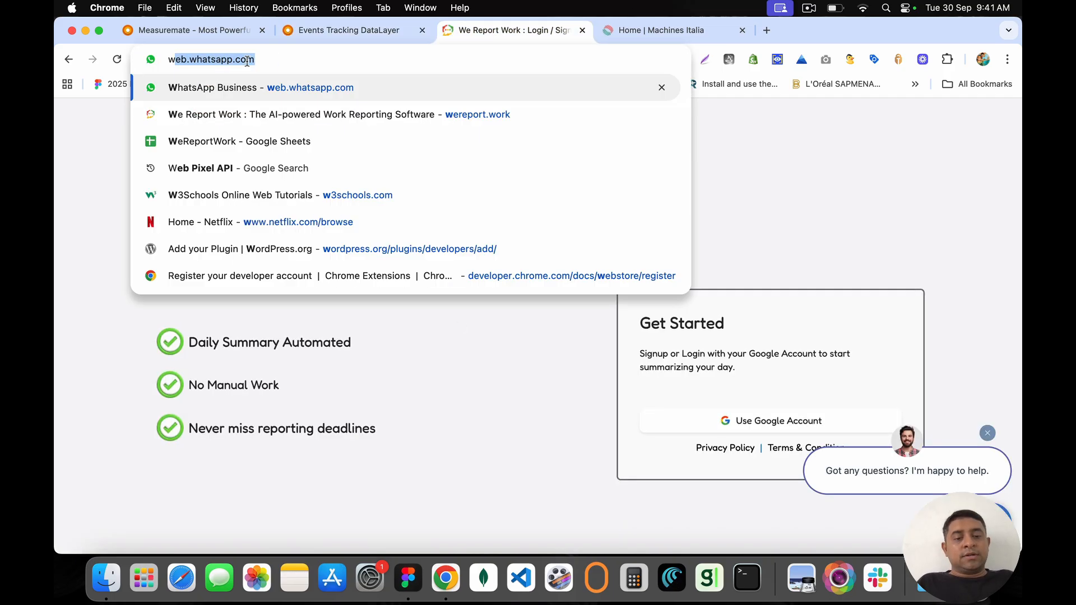
pyautogui.write('ere')
pyautogui.press('Return')
pyautogui.scroll(-7, 411, 279)
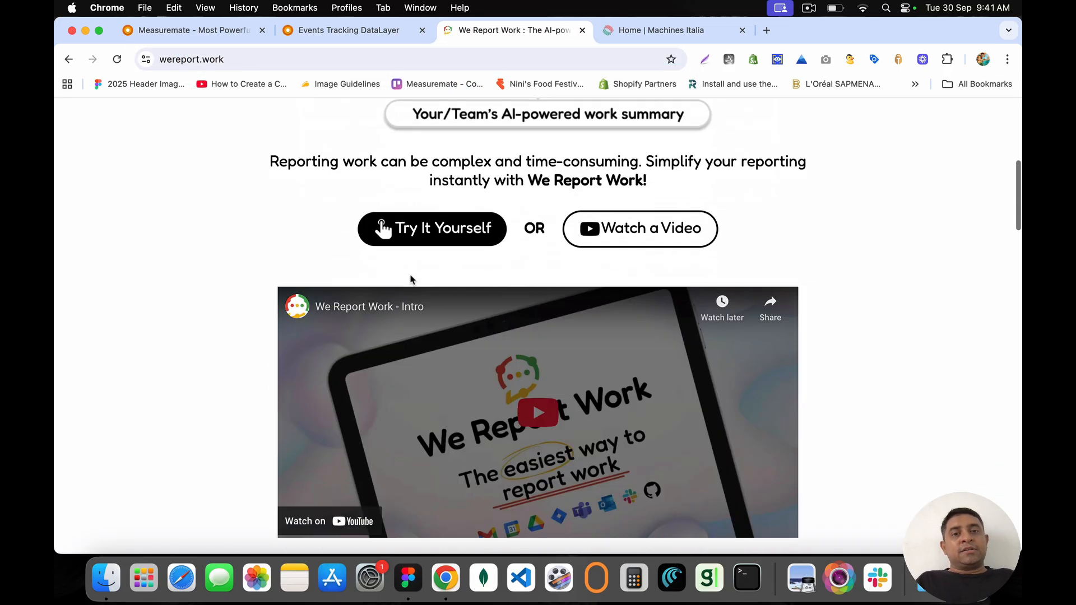
pyautogui.scroll(-3, 411, 279)
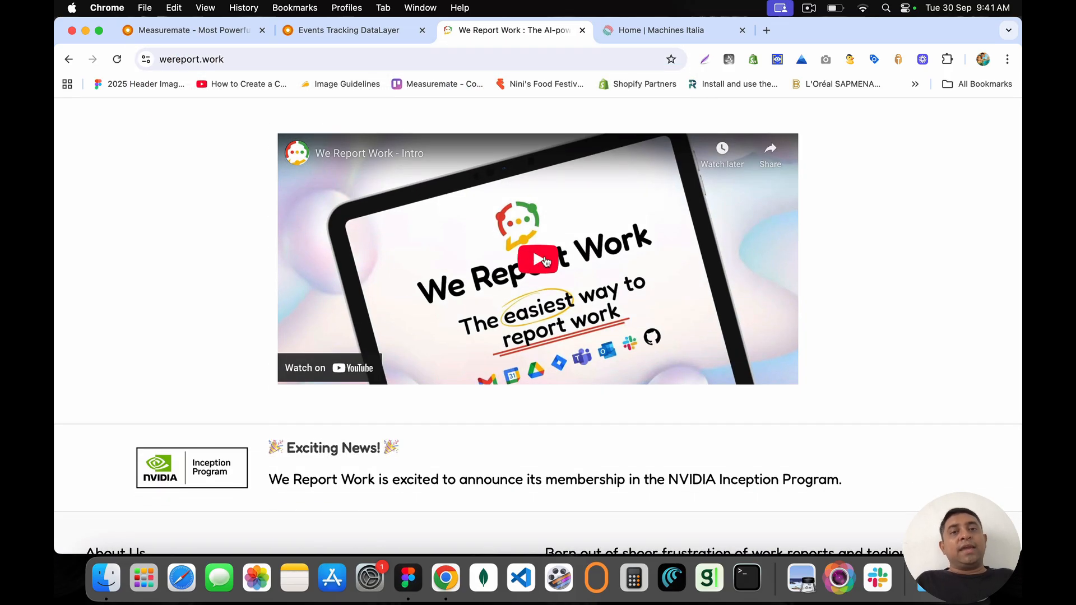
# Step: Open Chrome Developer Tools on the page and clear the Console
pyautogui.click(1007, 59)
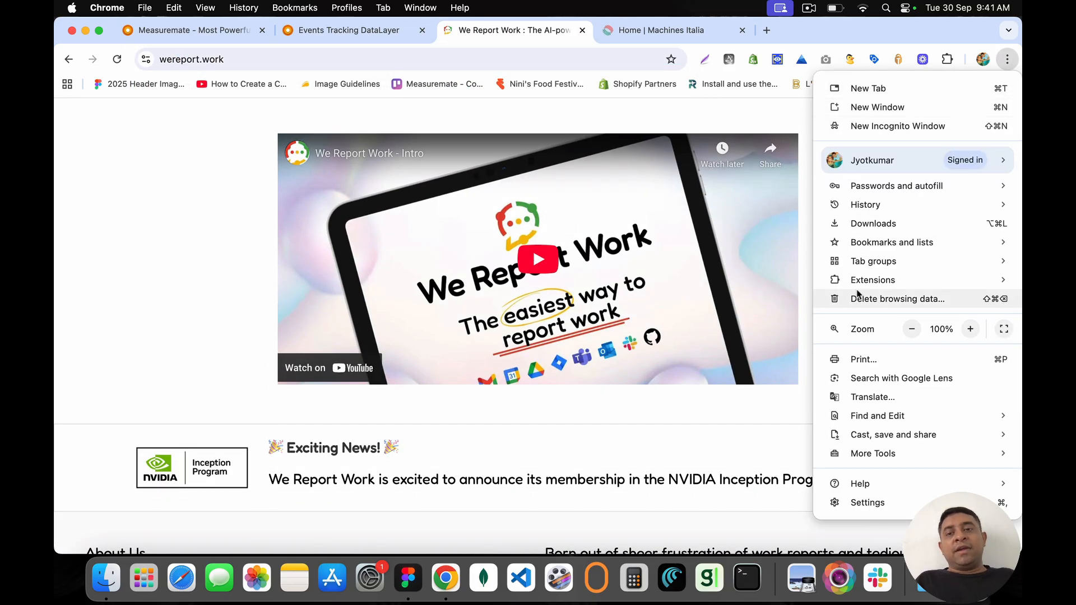
pyautogui.moveTo(879, 453)
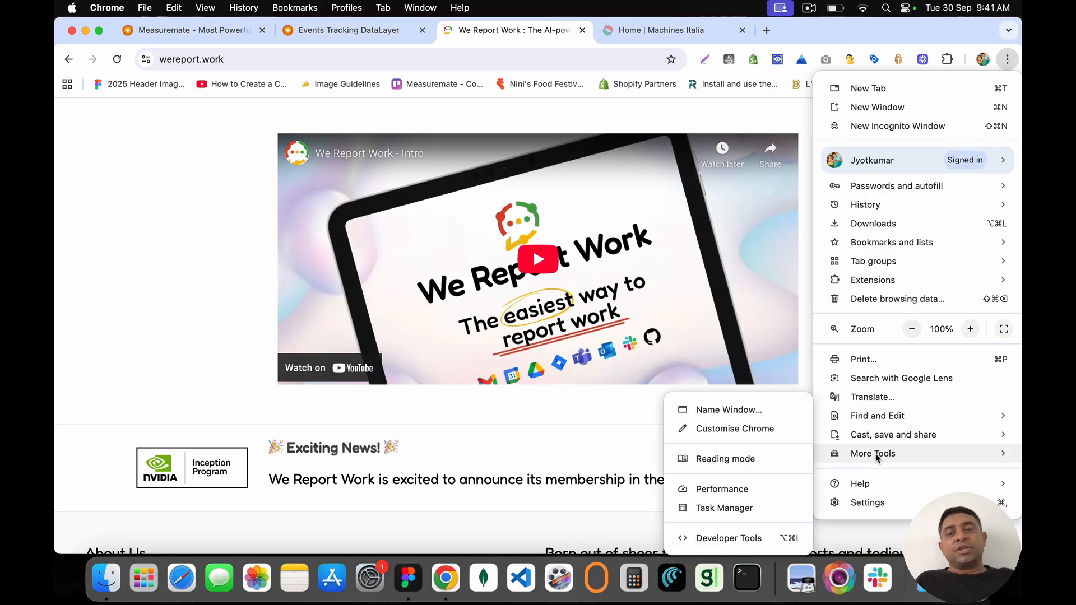
pyautogui.click(749, 538)
pyautogui.click(730, 108)
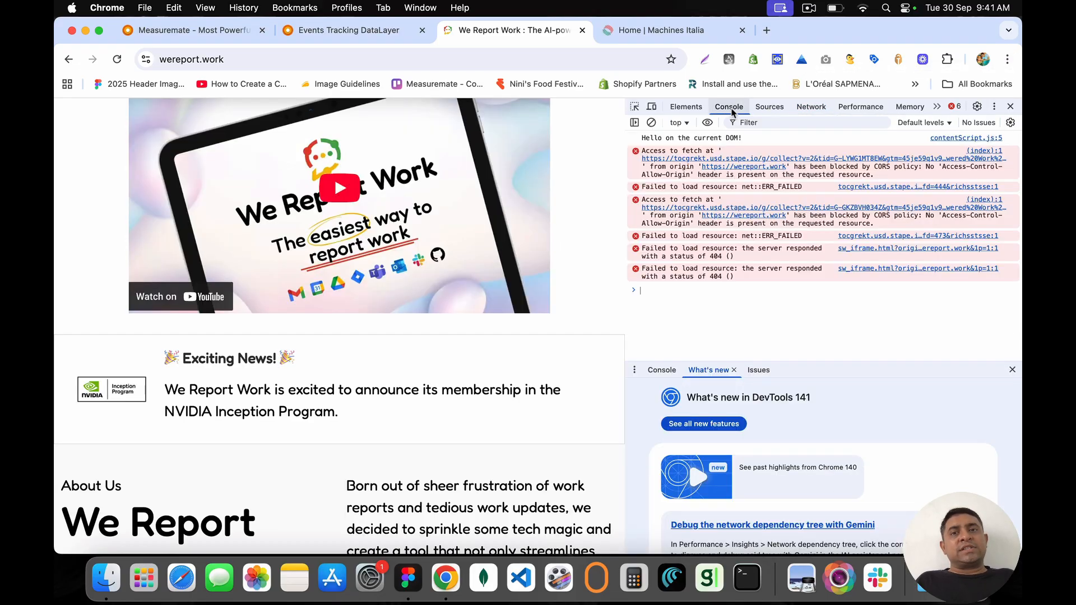
pyautogui.click(651, 122)
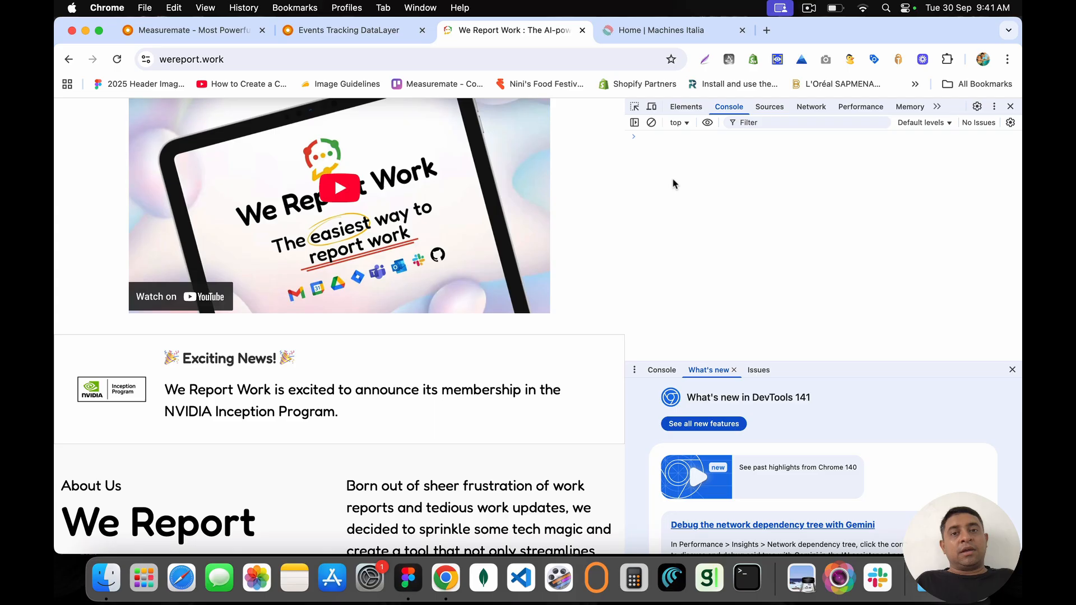
# Step: Run dataLayer in the Console and expand it to show gtm.js, gtm.dom and gtm.load
pyautogui.write('dataLa')
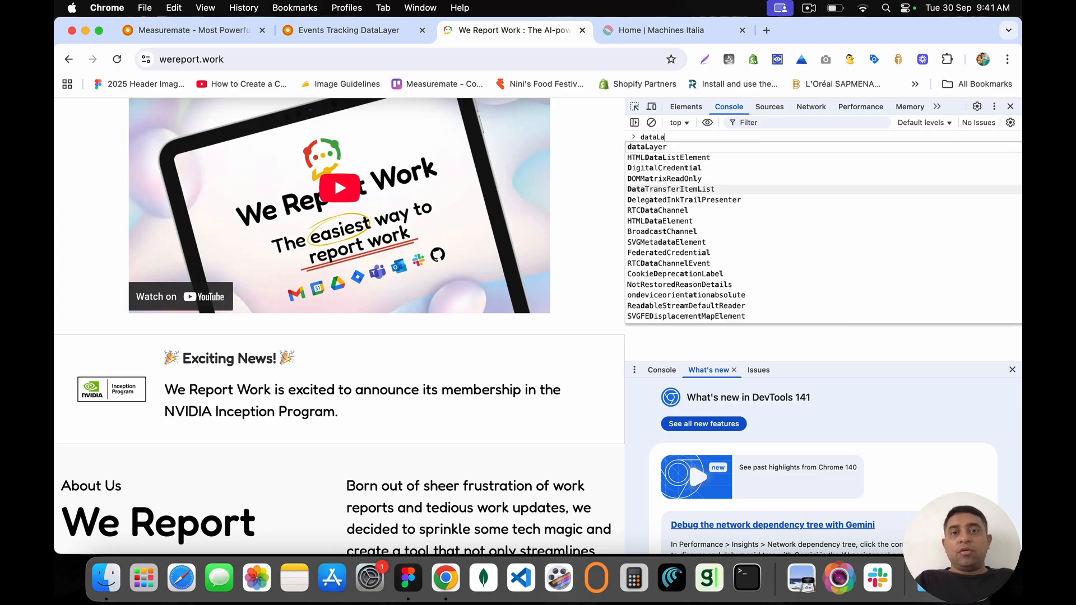
pyautogui.write('yer')
pyautogui.press('Escape')
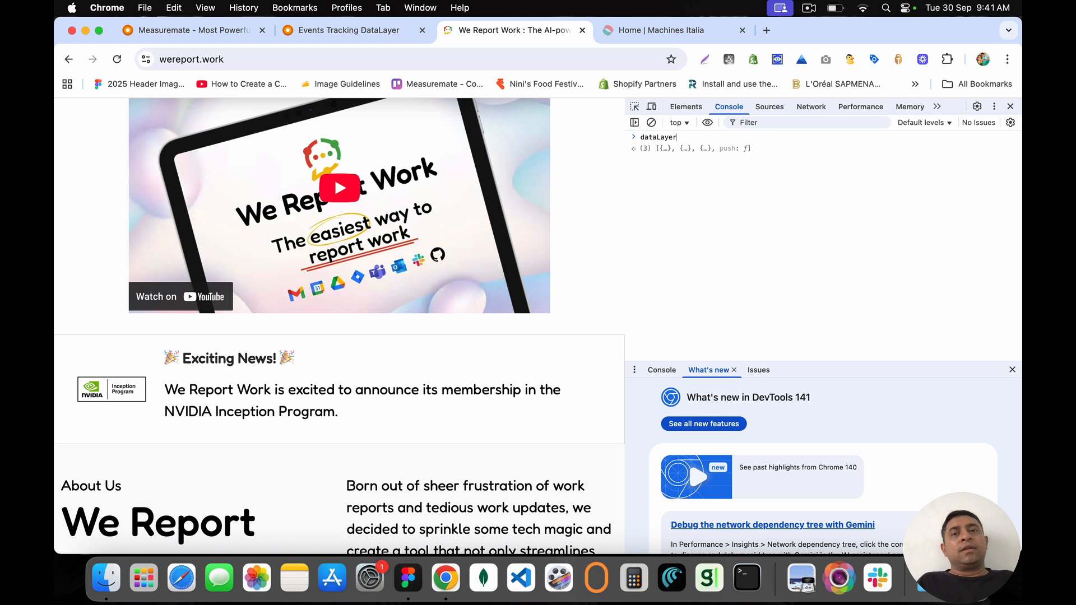
pyautogui.press('Return')
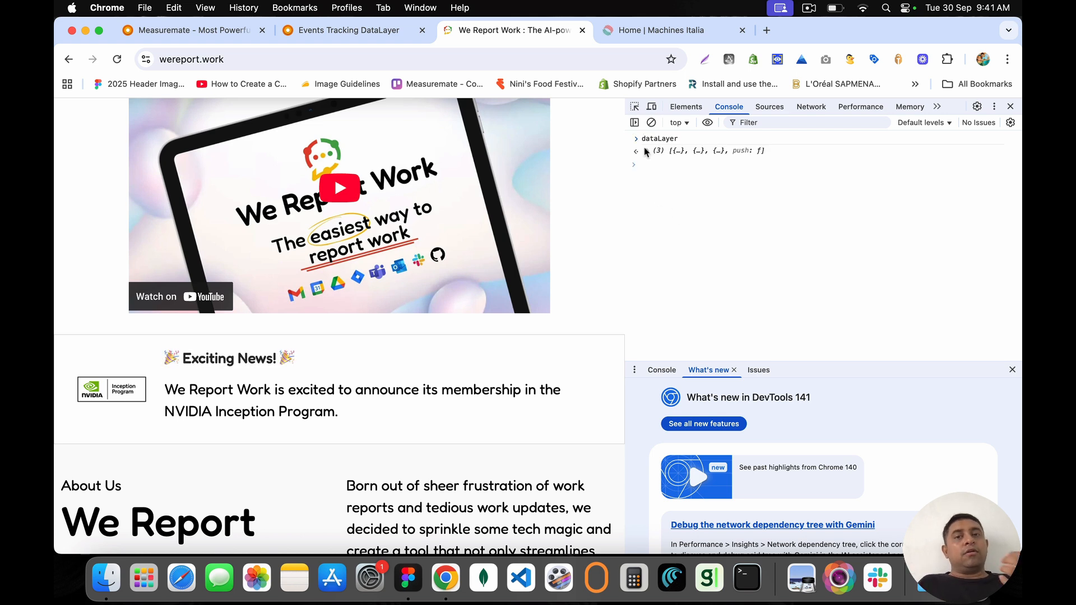
pyautogui.click(648, 151)
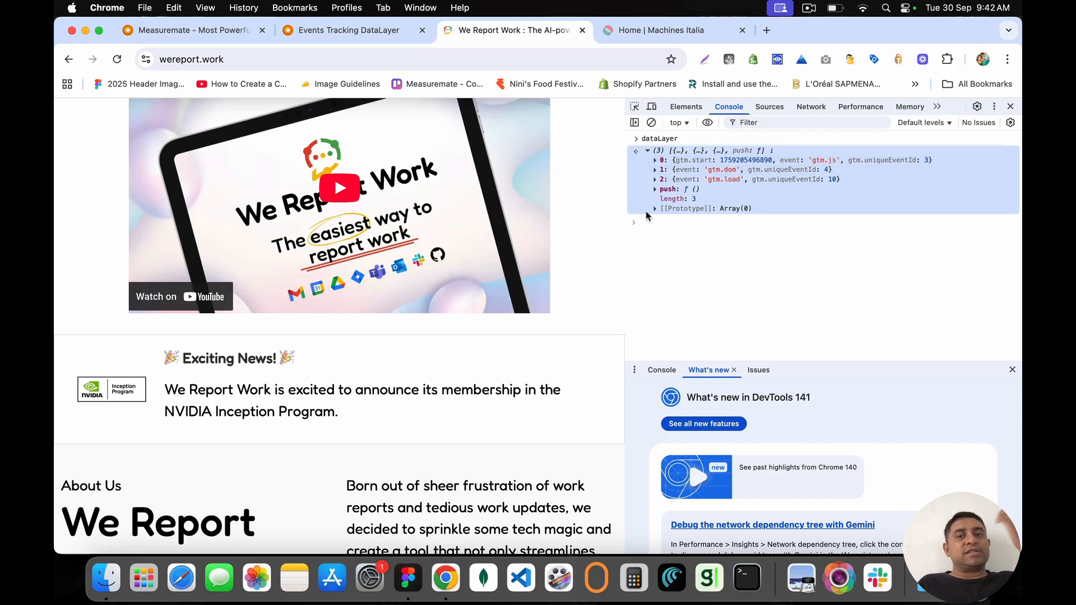
pyautogui.click(675, 237)
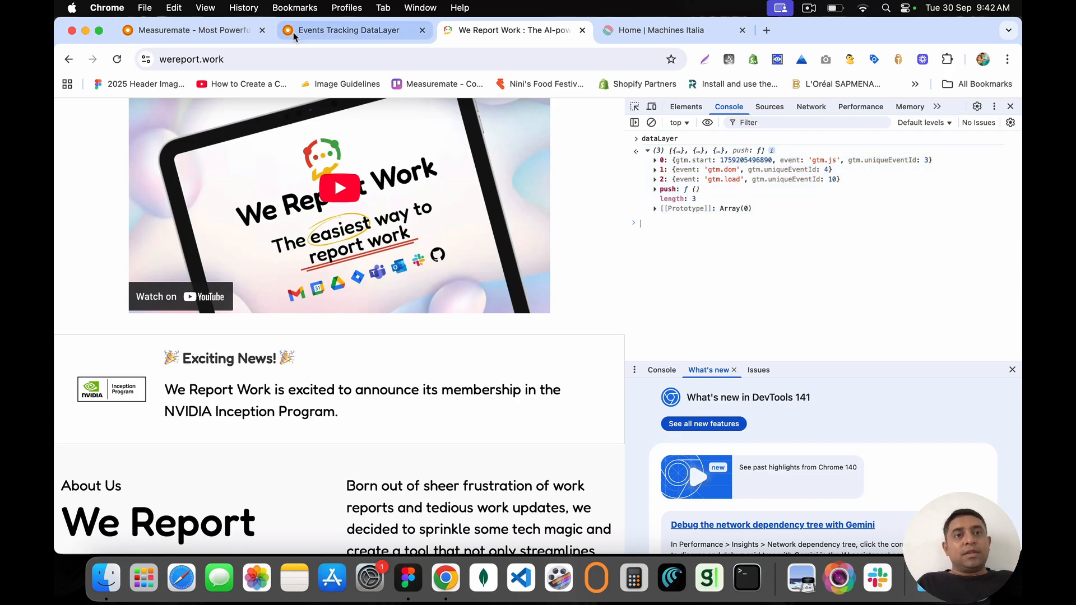
pyautogui.click(338, 30)
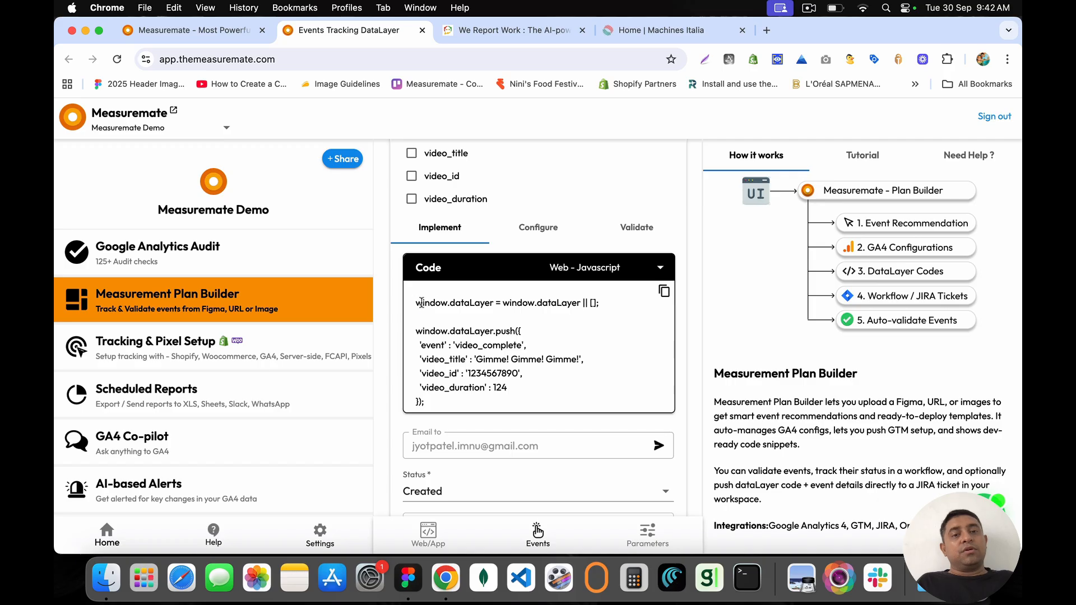
# Step: Copy the video_complete push code from Measuremate, then paste and run it in the Console
pyautogui.moveTo(417, 301); pyautogui.dragTo(463, 404)
pyautogui.press('super+c')
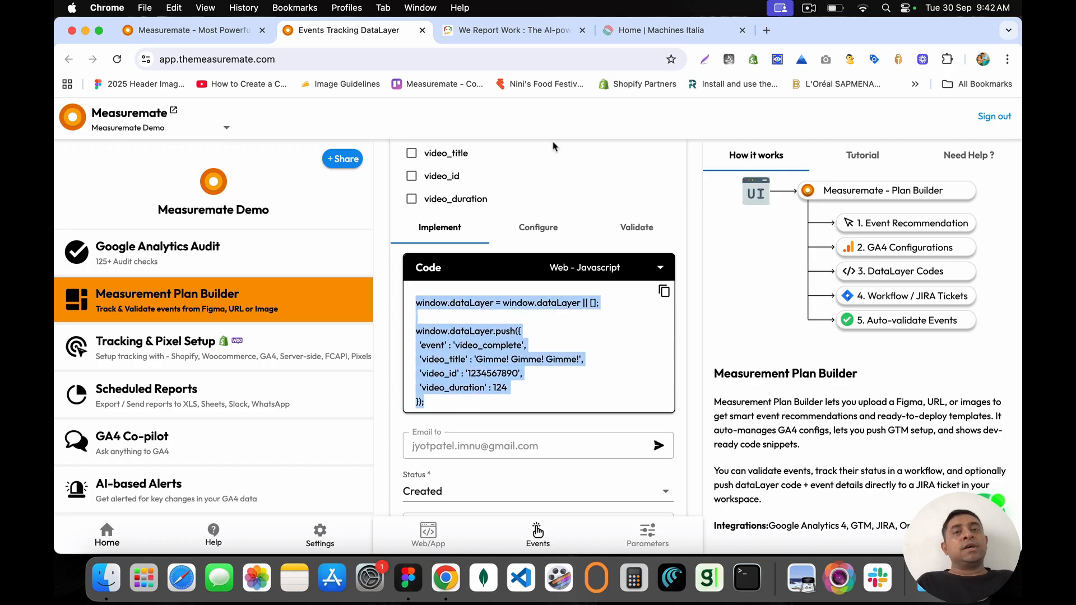
pyautogui.click(513, 33)
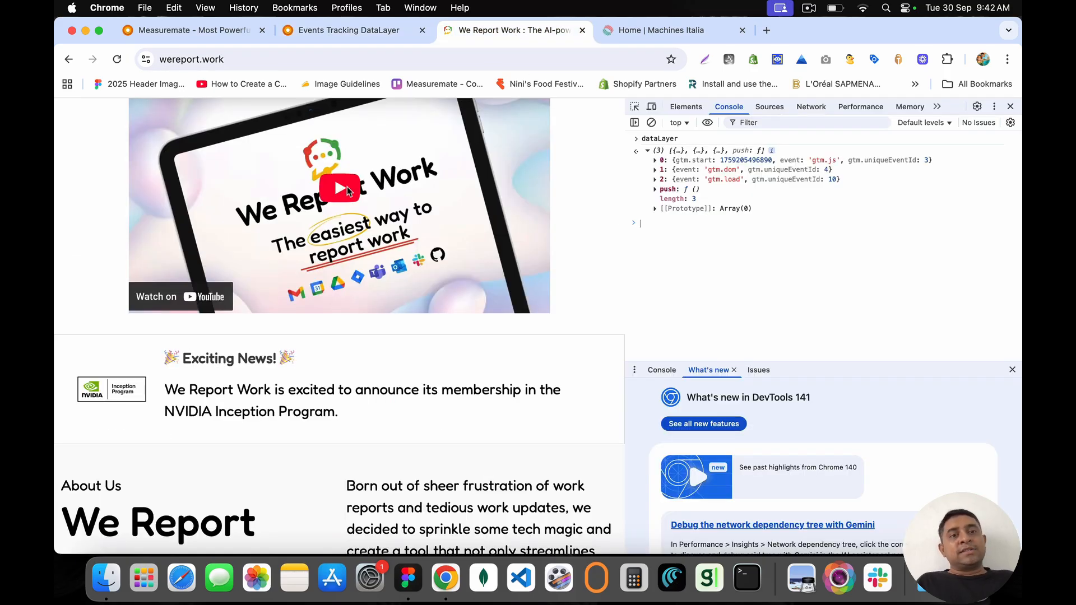
pyautogui.click(699, 255)
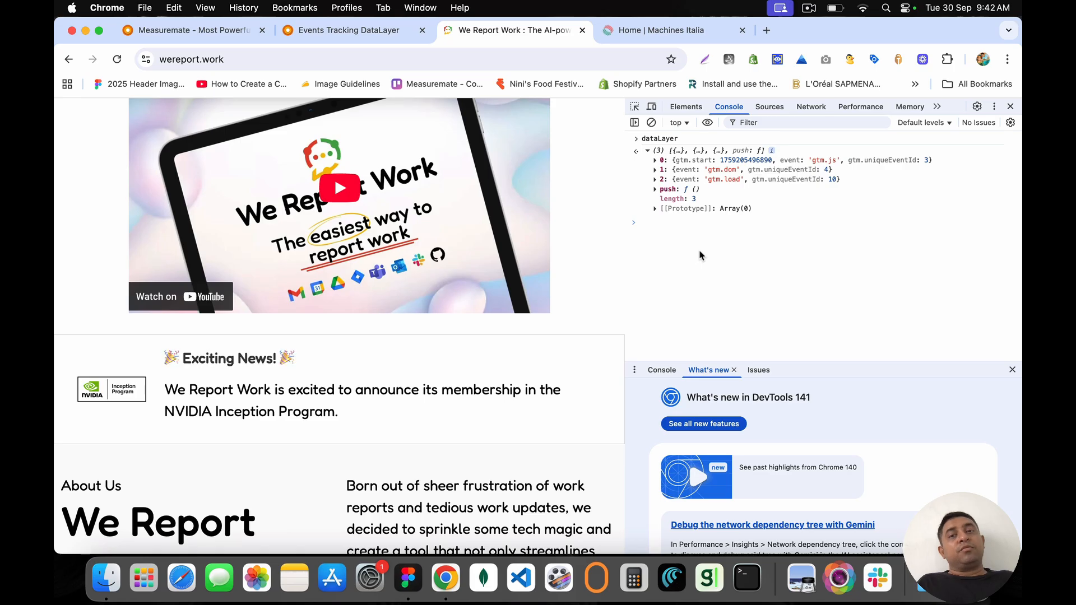
pyautogui.press('super+v')
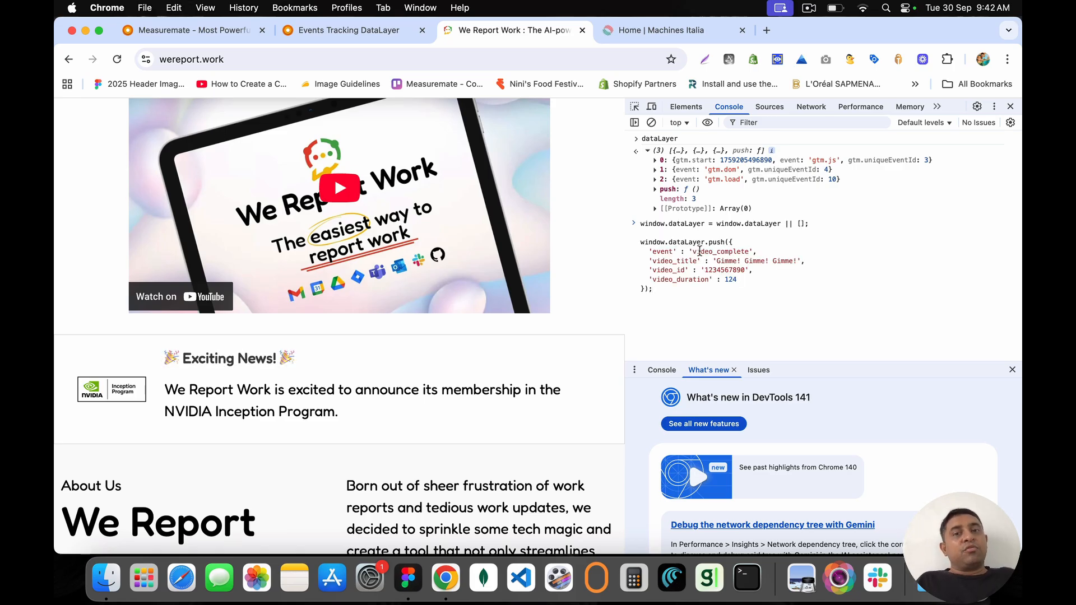
pyautogui.press('Return')
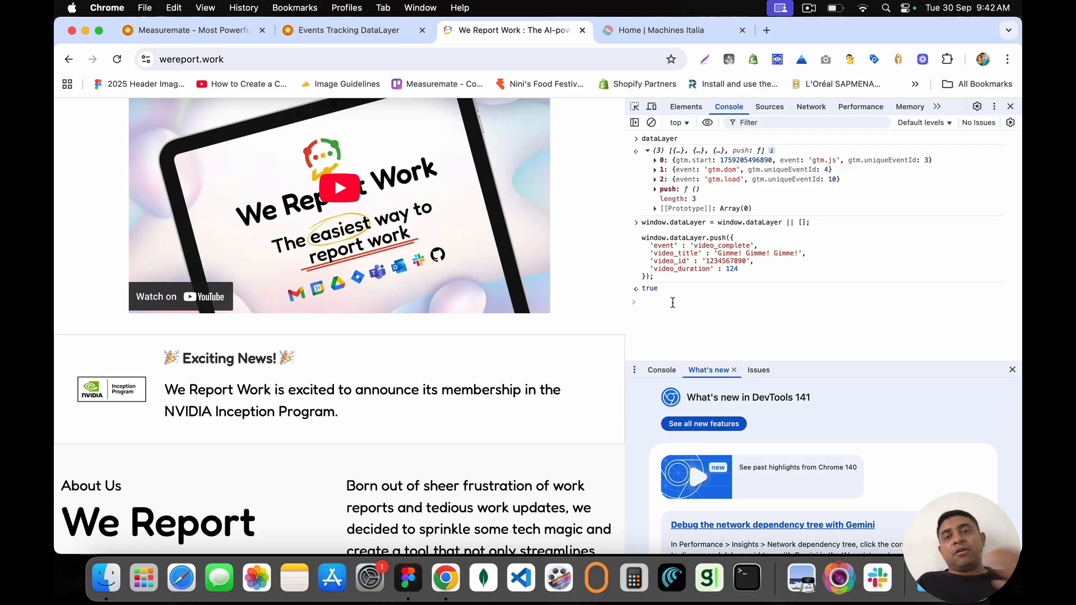
# Step: Rerun dataLayer and expand the fourth video_complete entry to check its properties
pyautogui.press('Up')
pyautogui.press('Up')
pyautogui.press('Return')
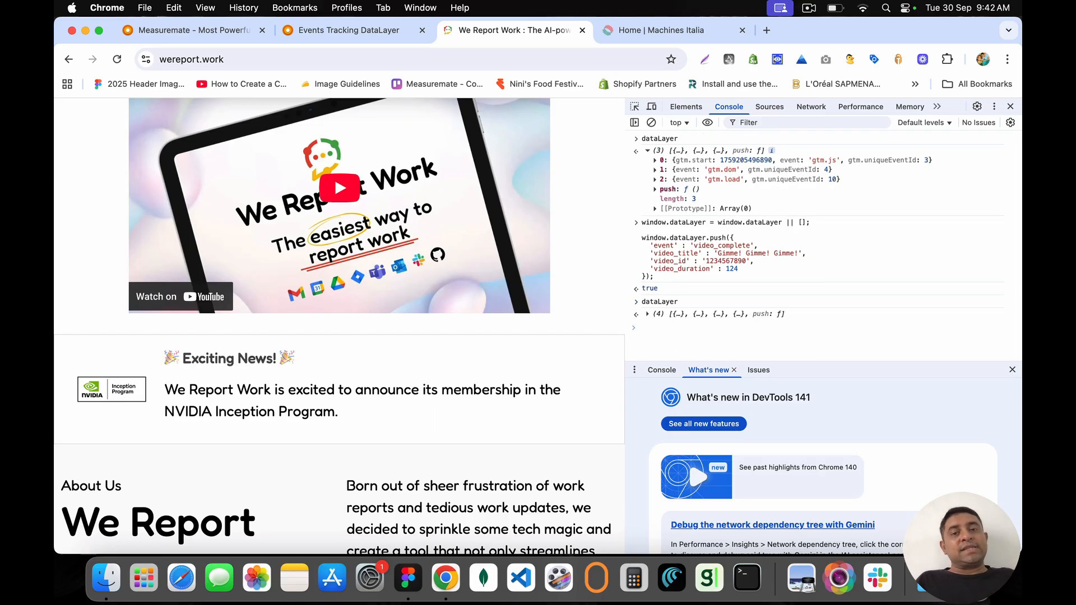
pyautogui.click(647, 314)
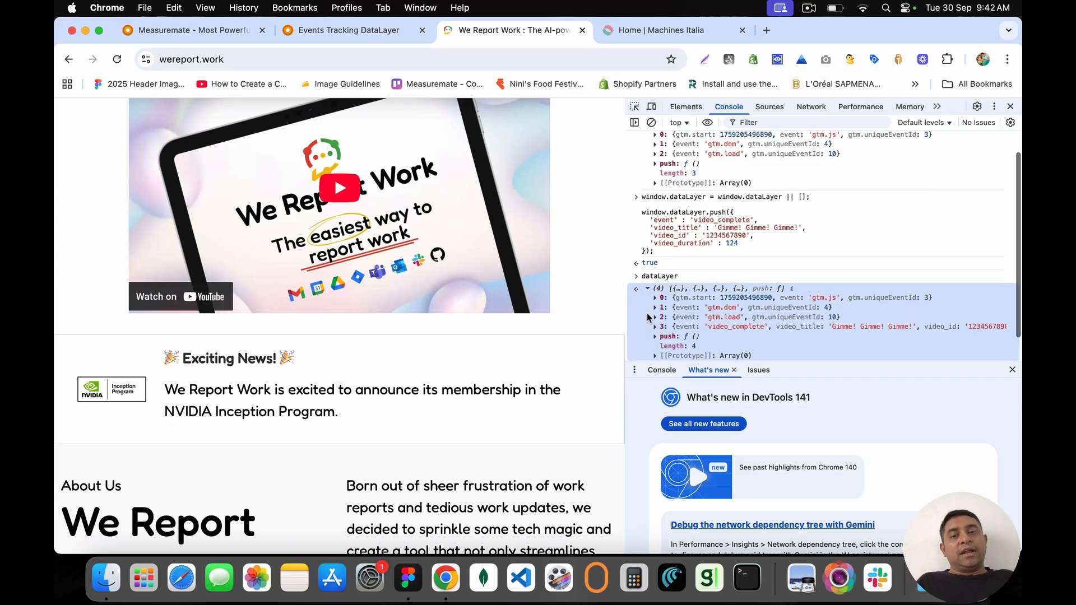
pyautogui.click(1012, 370)
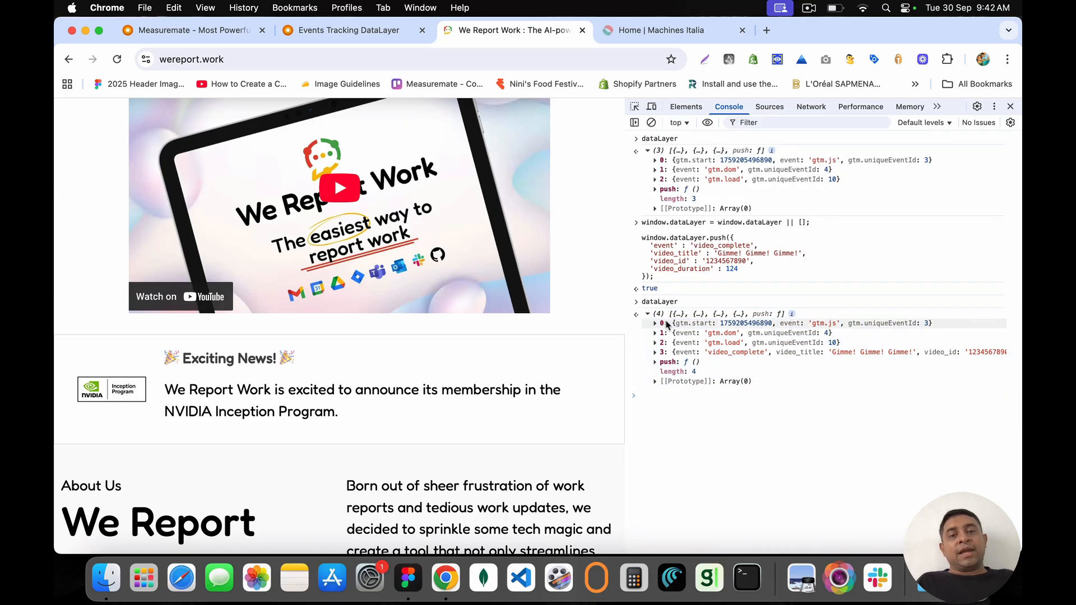
pyautogui.click(712, 353)
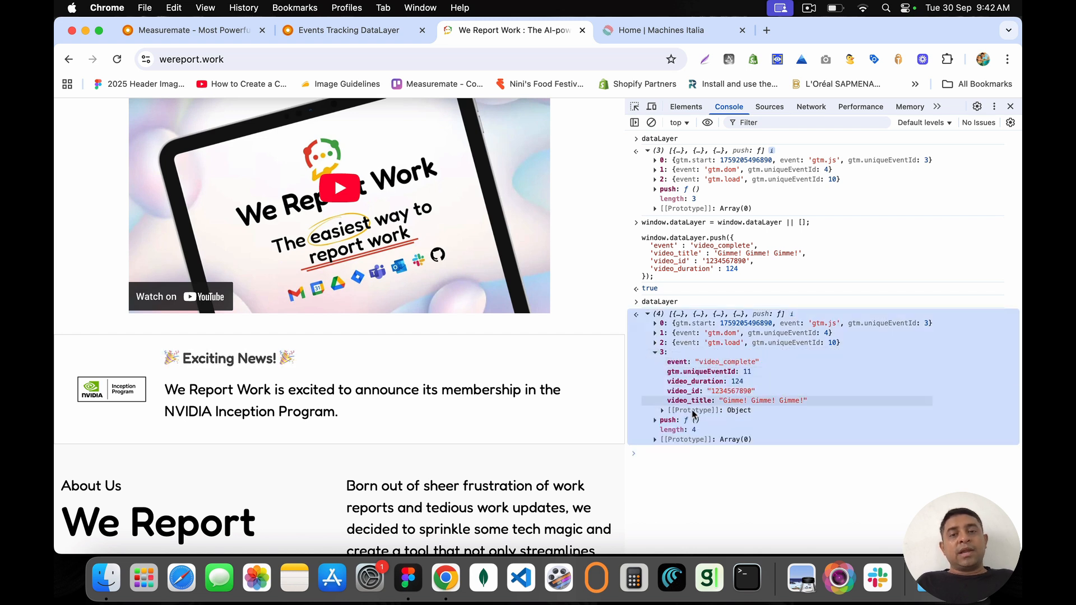
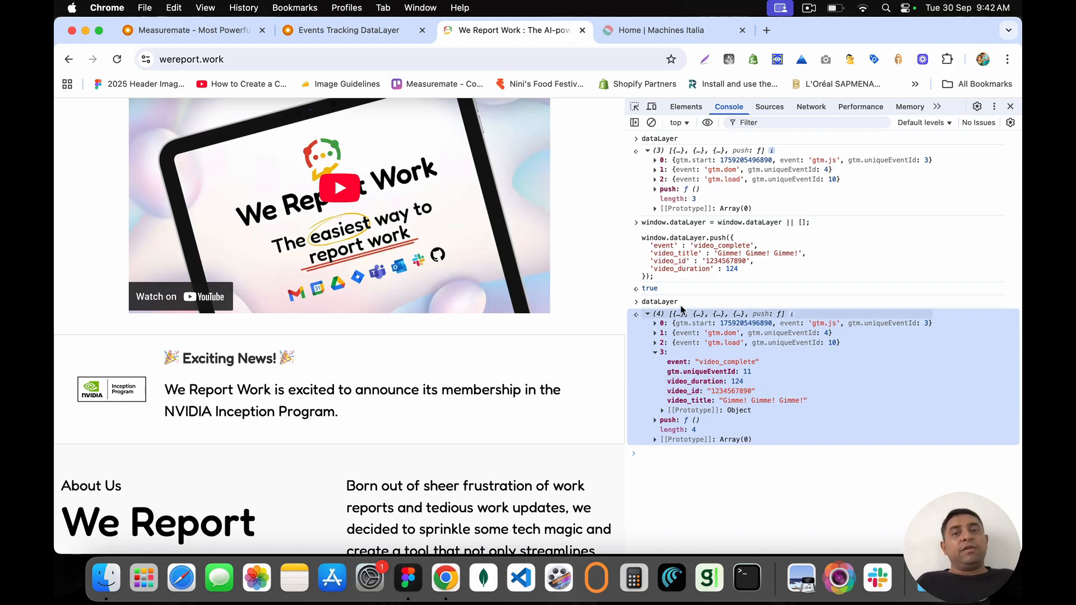
# Step: Rerun dataLayer in the Console to confirm four entries, then recall the earlier push command
pyautogui.scroll(3, 330, 203)
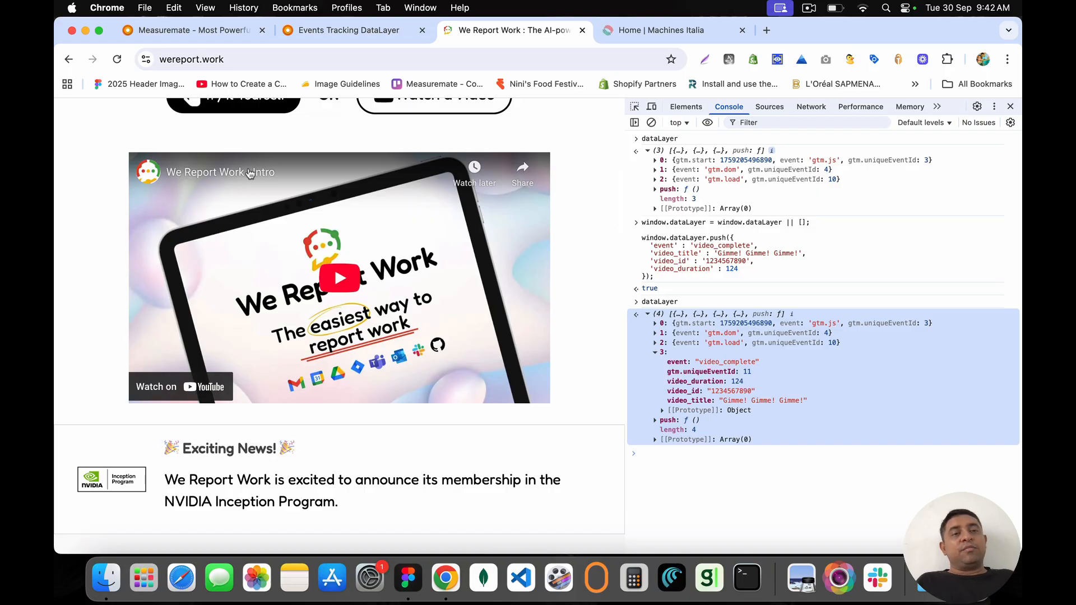
pyautogui.click(692, 457)
pyautogui.press('Up')
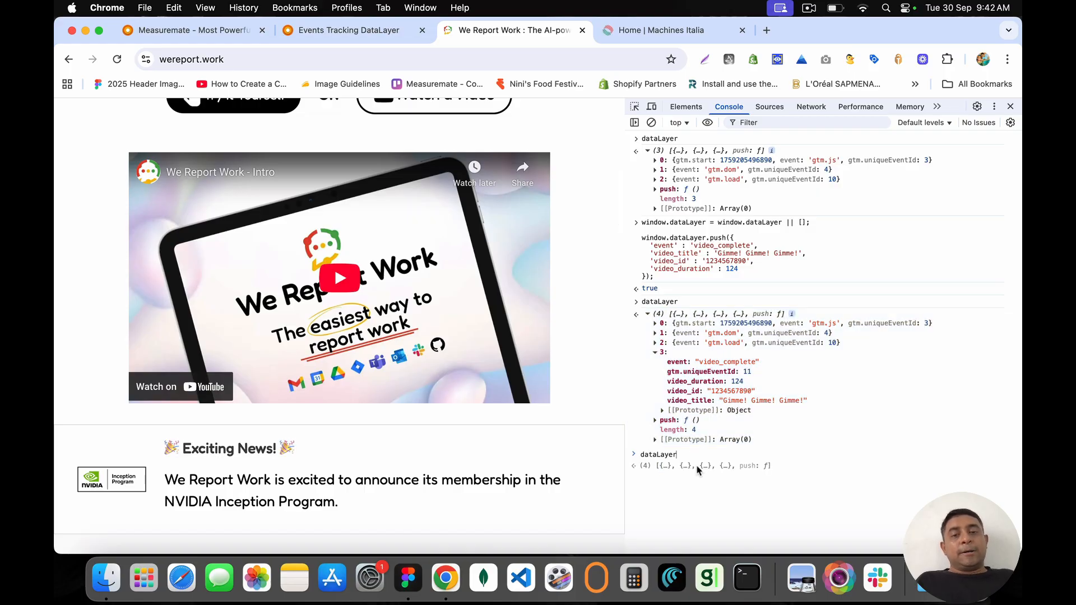
pyautogui.press('Up')
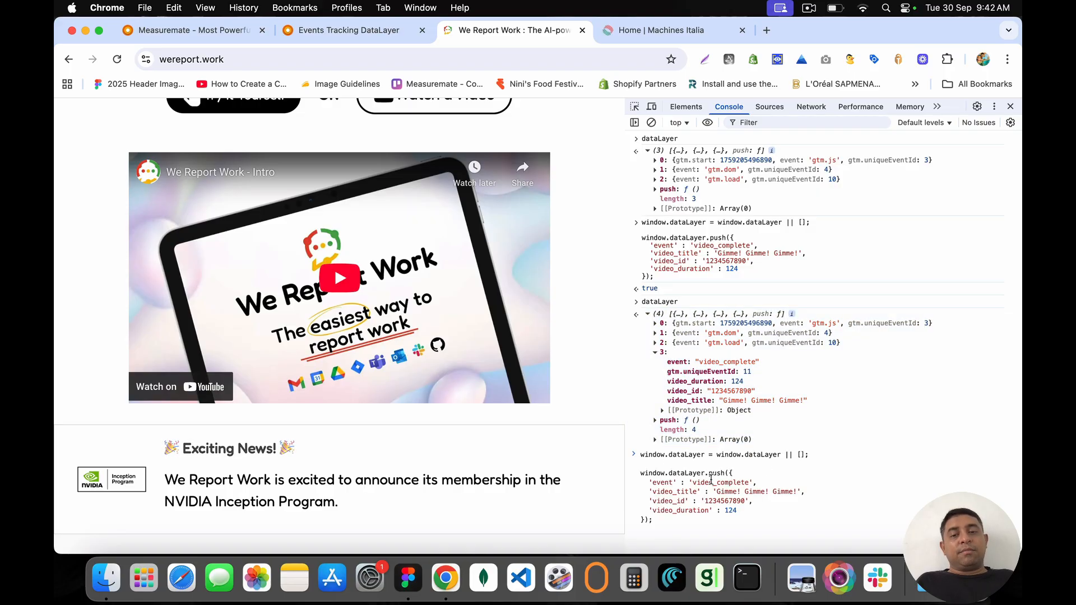
# Step: Retitle the recalled video_complete push to 'We report Work – Intro', run it, and close DevTools
pyautogui.press('super+shift+Right')
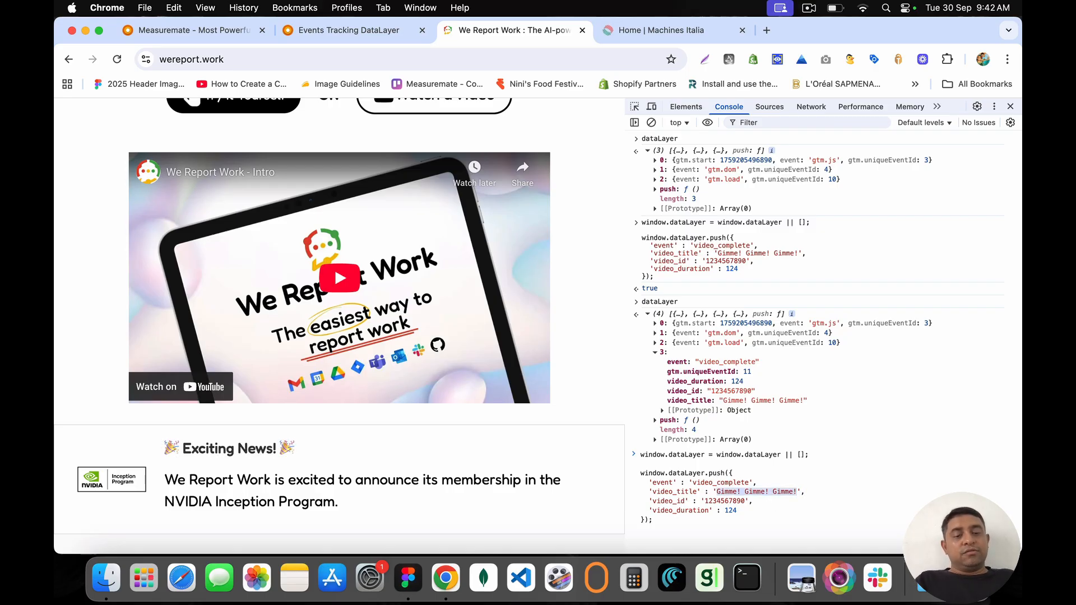
pyautogui.write('We')
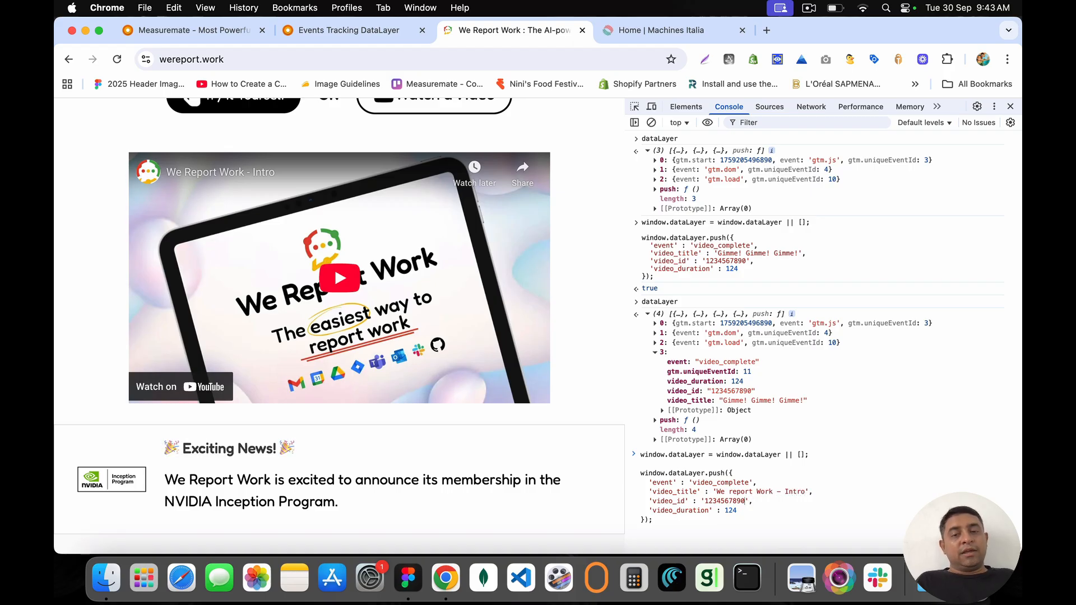
pyautogui.doubleClick(727, 500)
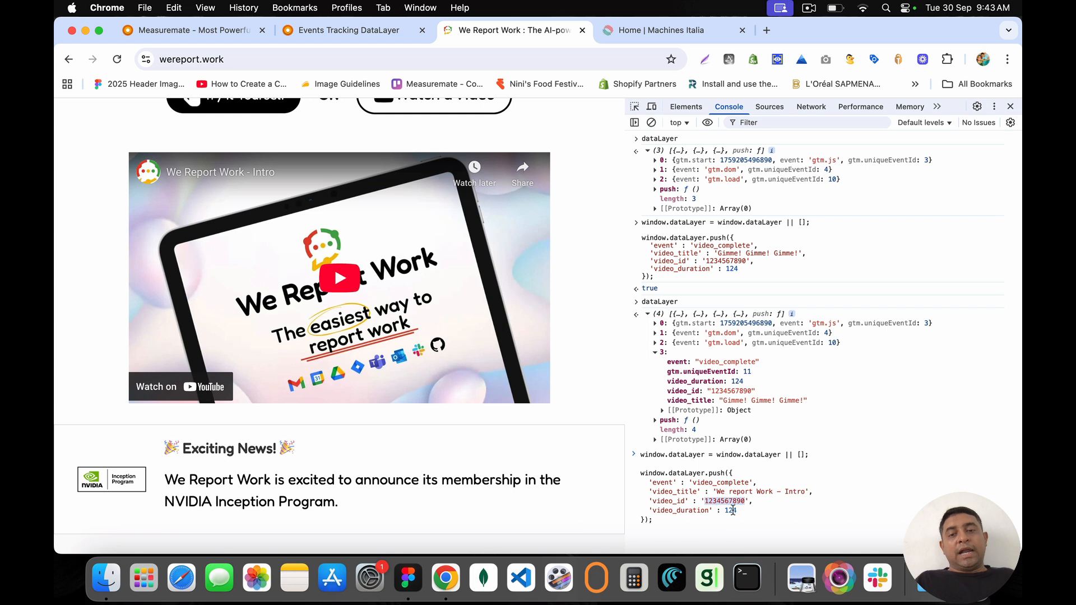
pyautogui.doubleClick(730, 511)
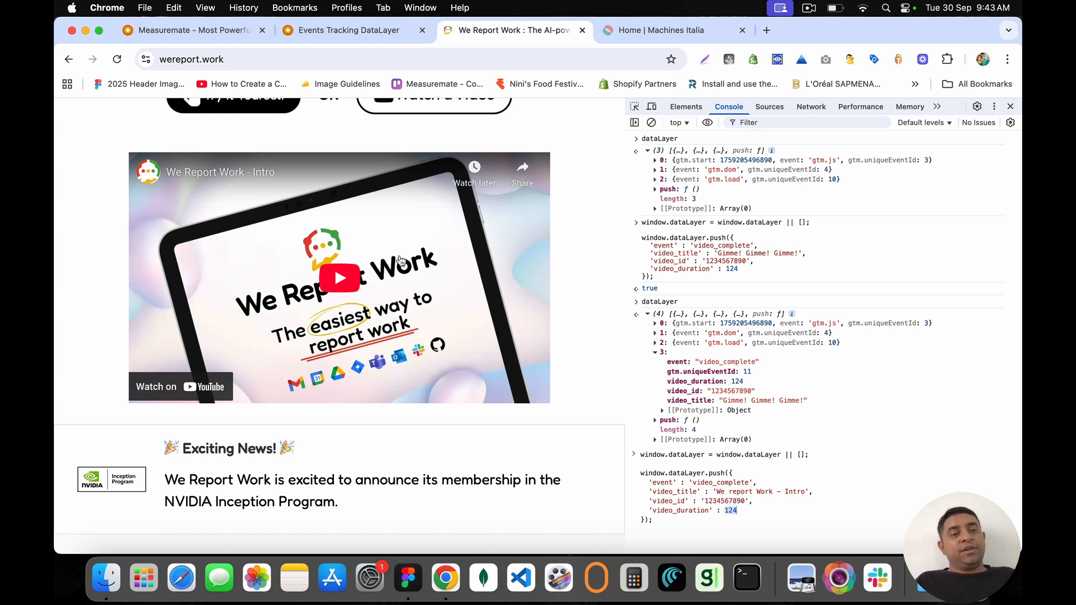
pyautogui.click(702, 524)
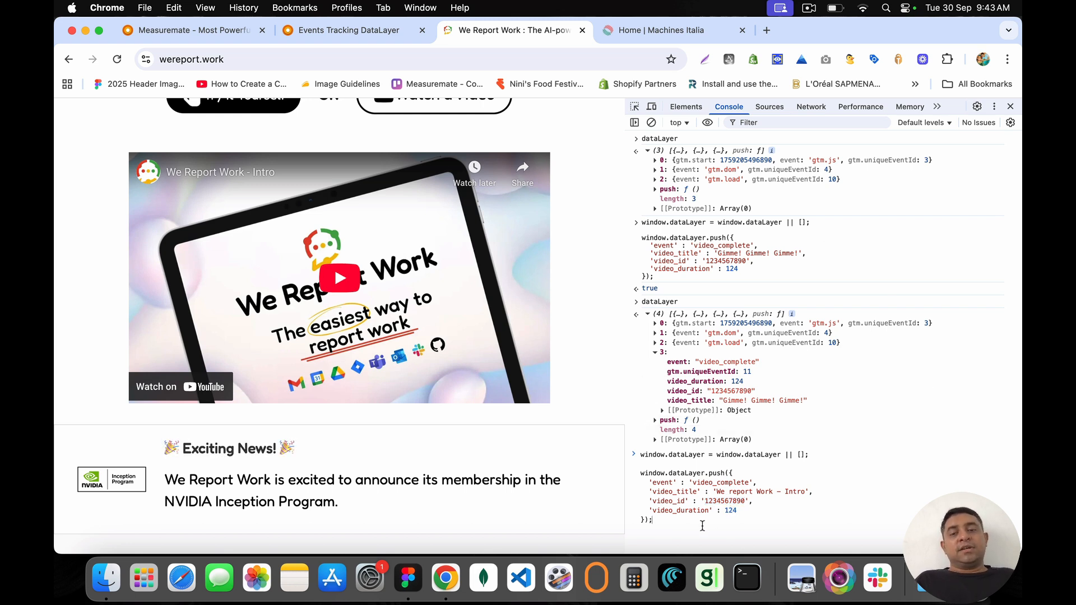
pyautogui.press('Return')
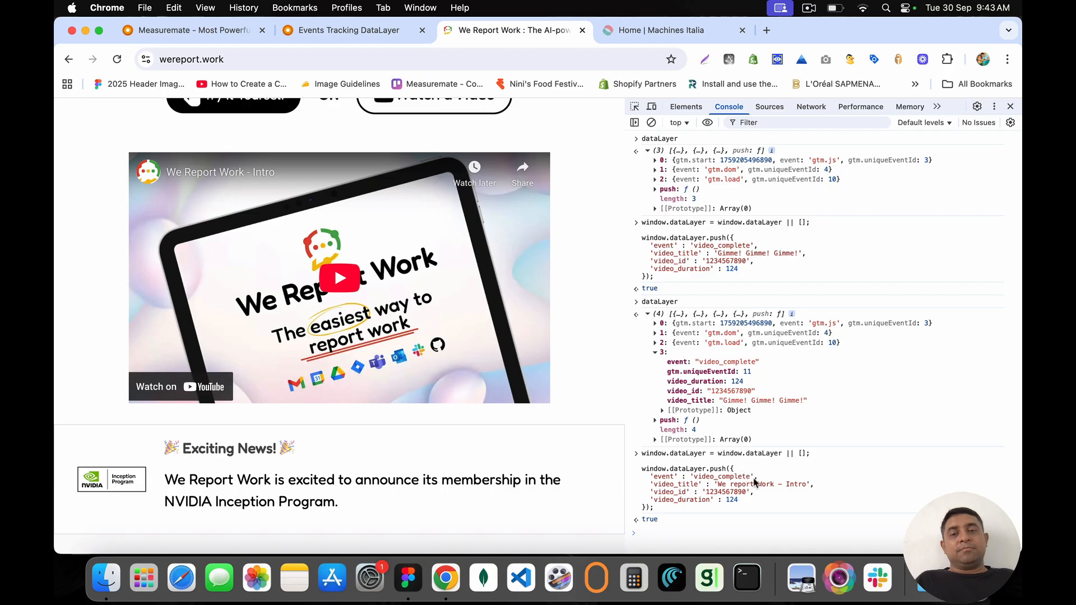
pyautogui.click(1011, 107)
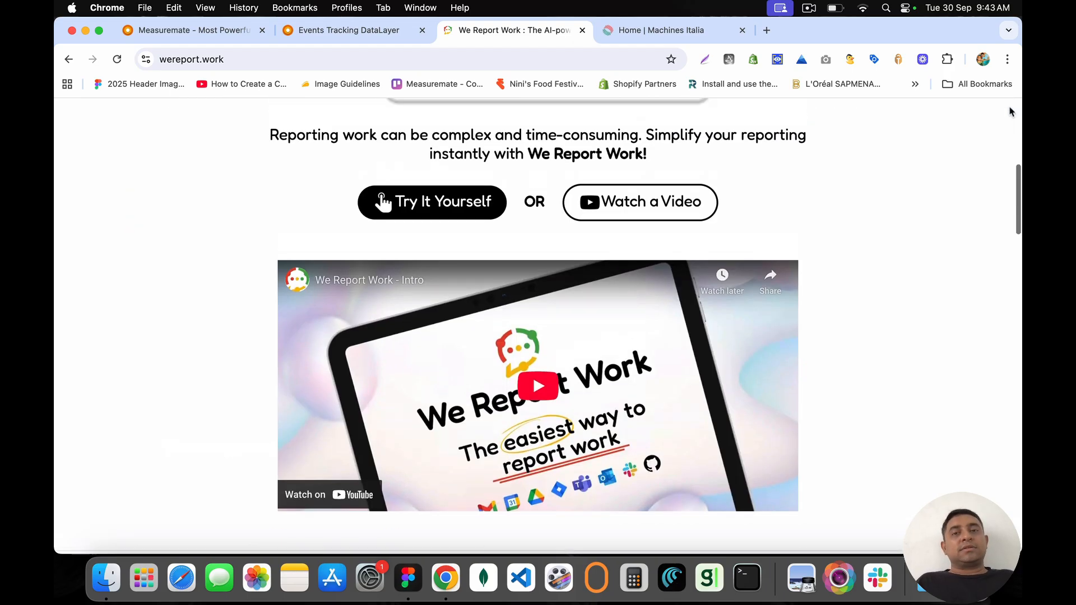
# Step: Close the Machines Italia tab and open tagmanager.google.com in a new tab
pyautogui.scroll(5, 1011, 111)
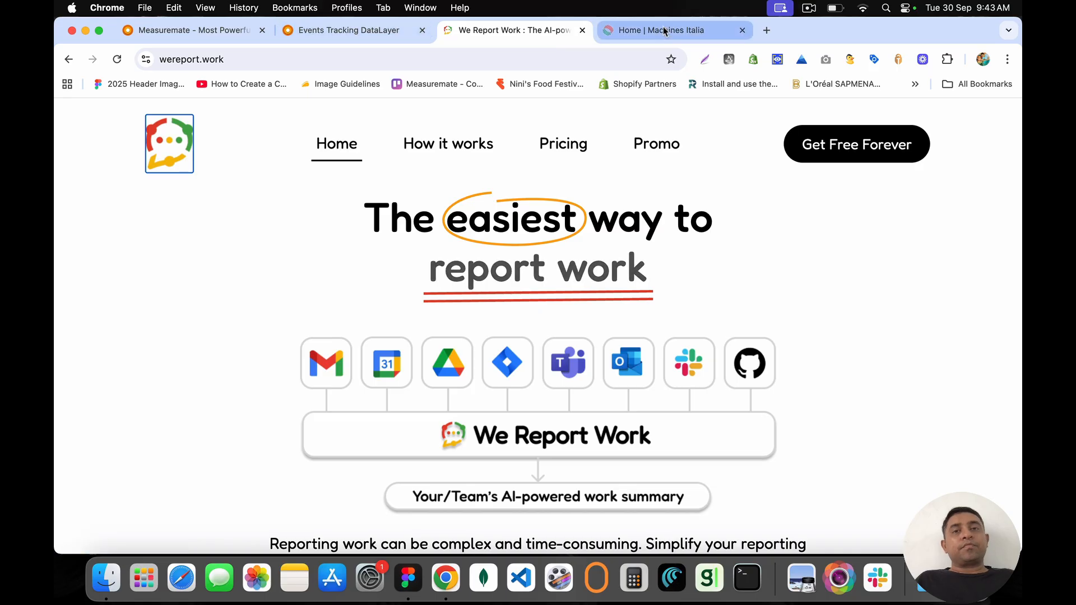
pyautogui.click(701, 30)
pyautogui.click(742, 30)
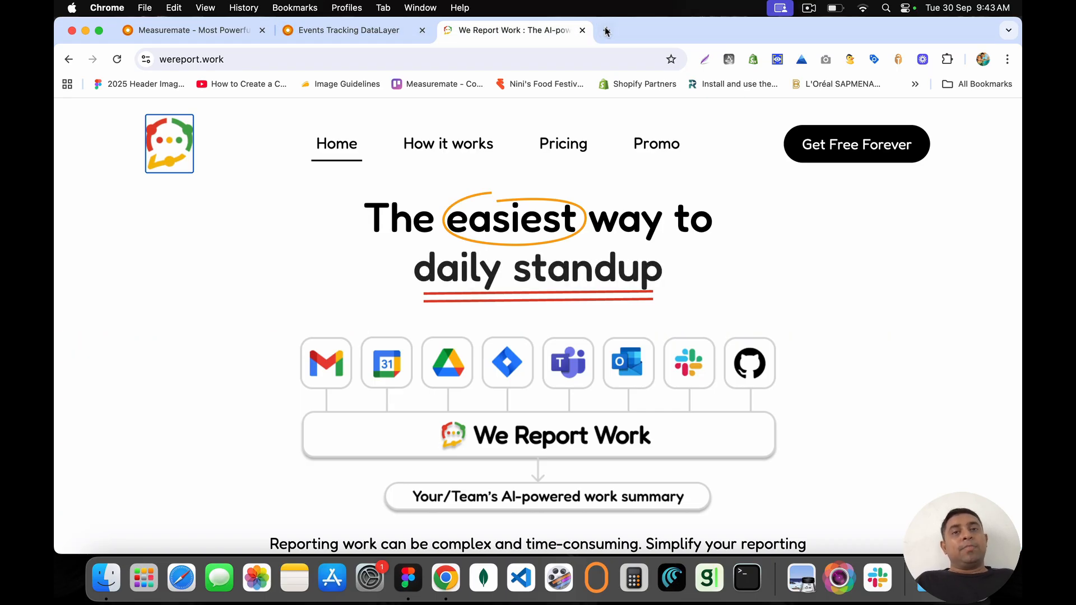
pyautogui.press('super+t')
pyautogui.write('tag')
pyautogui.press('Return')
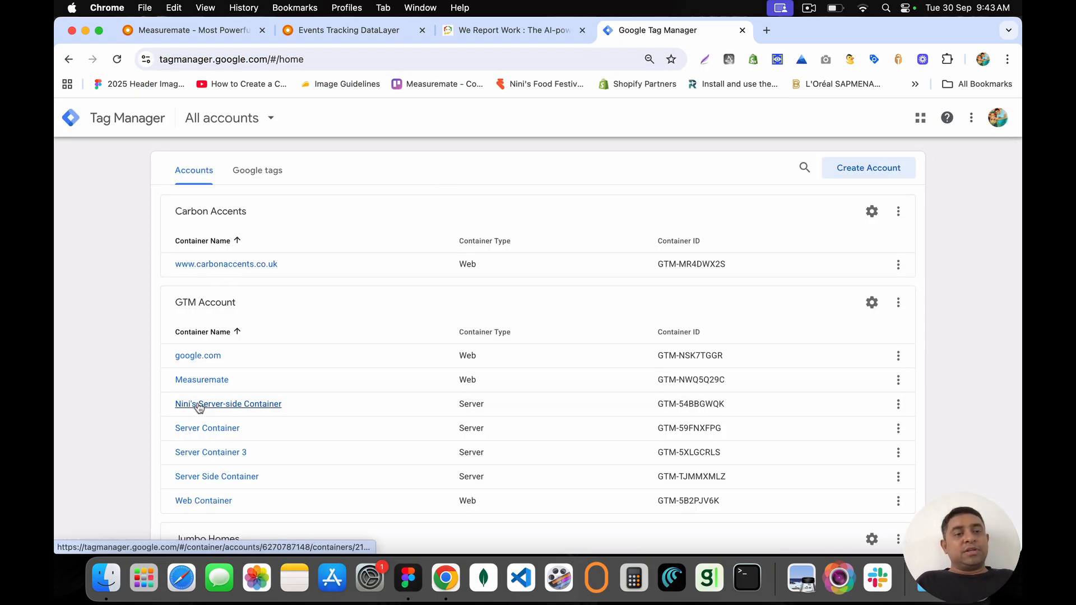
# Step: Search the Tag Manager account list for 'cons' and bring up the signed-in Google accounts
pyautogui.scroll(-5, 213, 425)
pyautogui.scroll(-6, 218, 252)
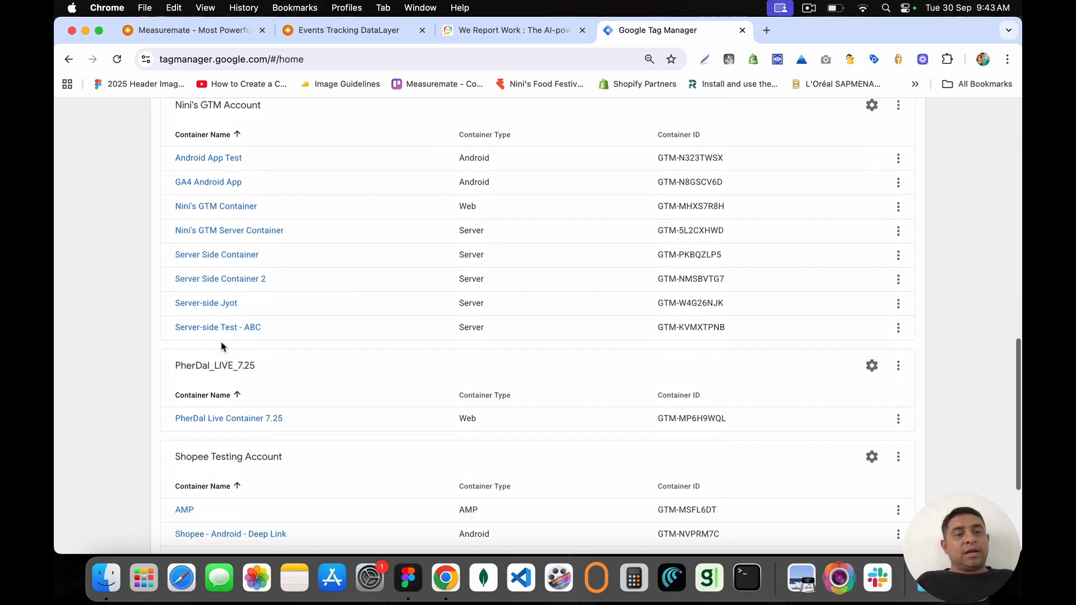
pyautogui.scroll(-3, 222, 220)
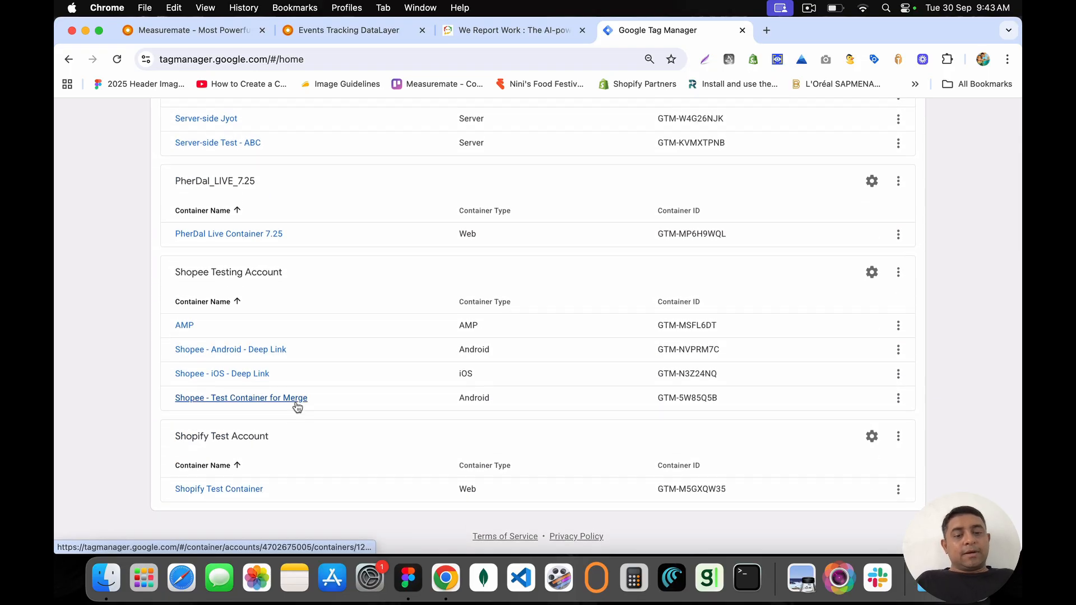
pyautogui.press('super+f')
pyautogui.write('con')
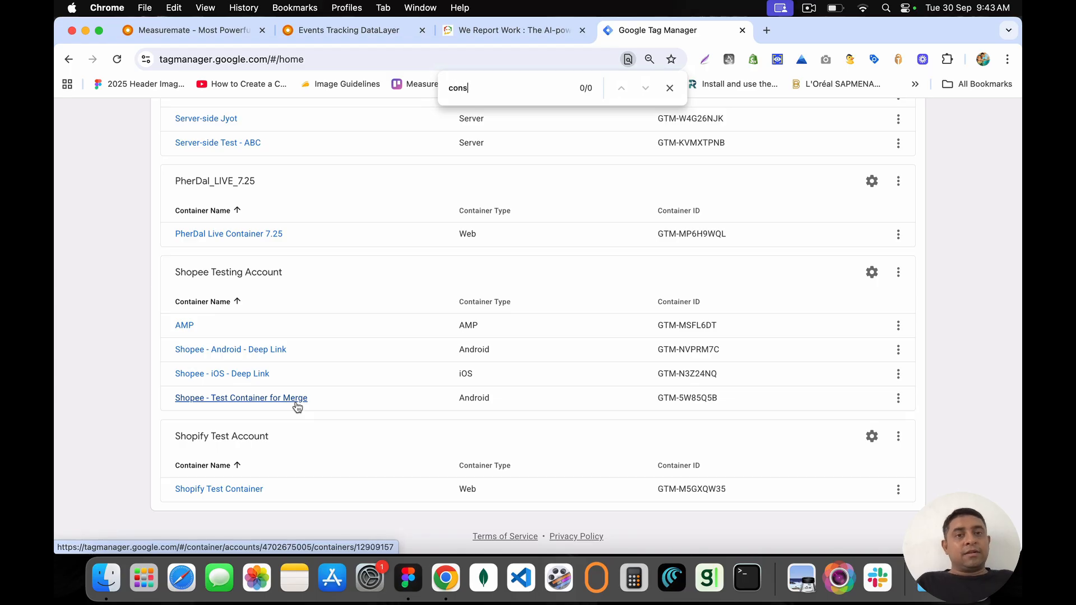
pyautogui.write('s')
pyautogui.click(669, 88)
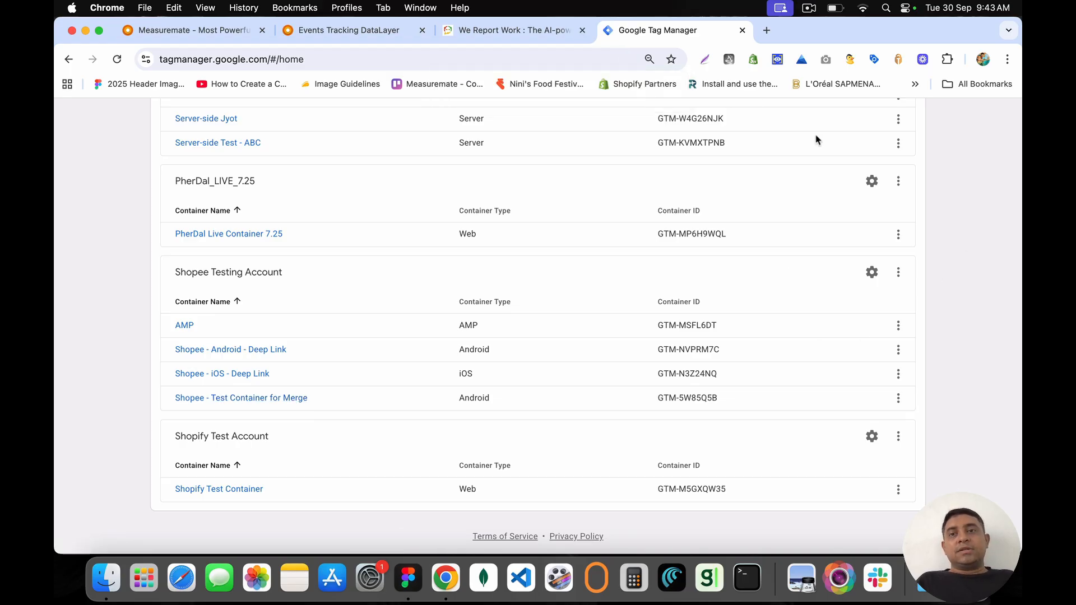
pyautogui.scroll(15, 816, 140)
pyautogui.click(996, 118)
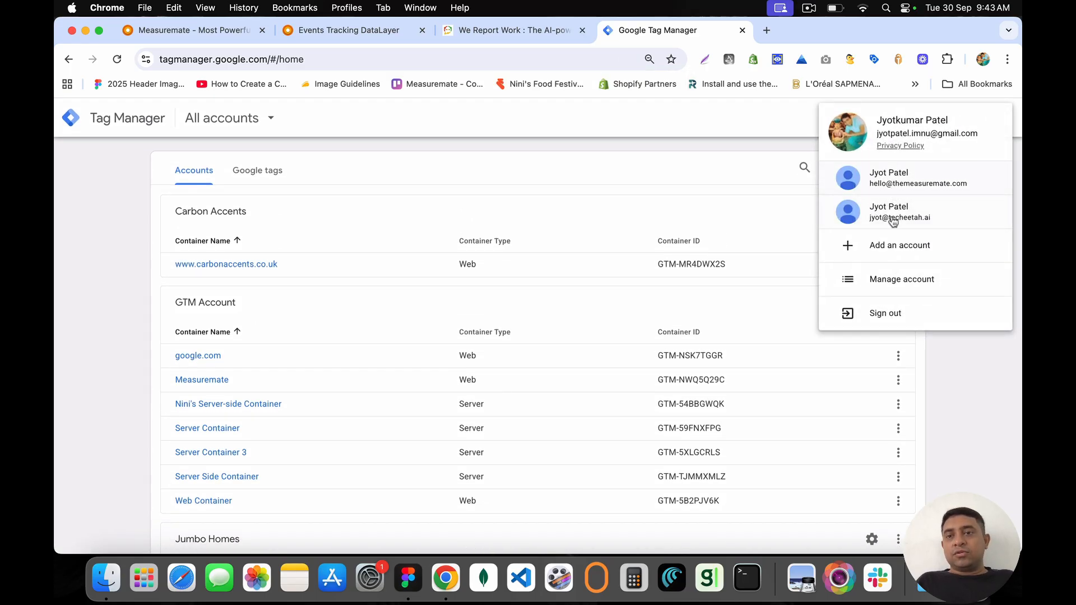
# Step: Switch Google account and open the DataLayer Code tag in the ConstructSupport Australia container
pyautogui.click(893, 218)
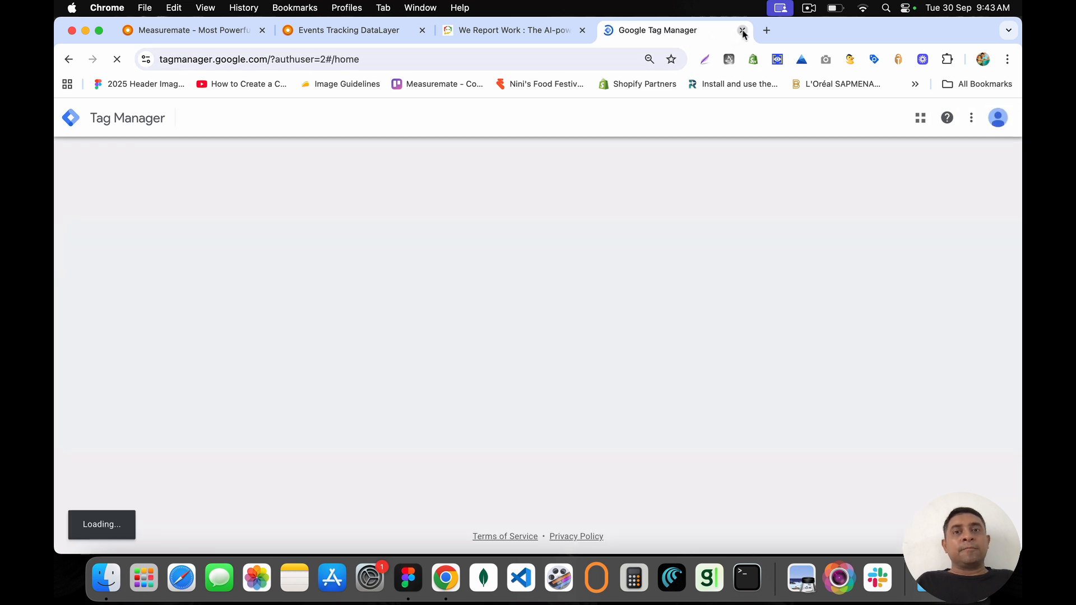
pyautogui.press('super+f')
pyautogui.write('cons')
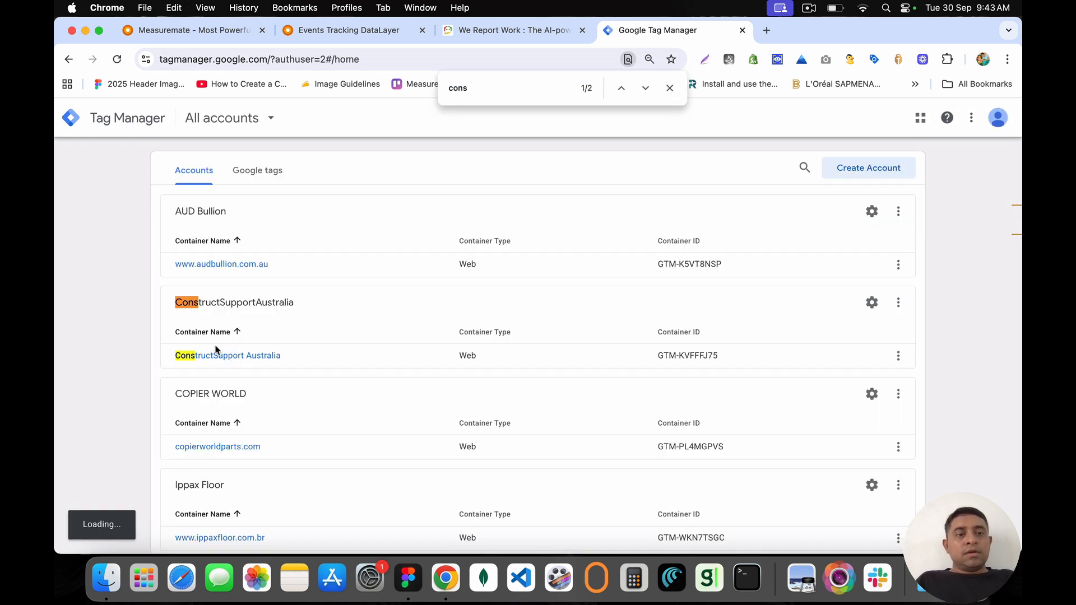
pyautogui.click(217, 350)
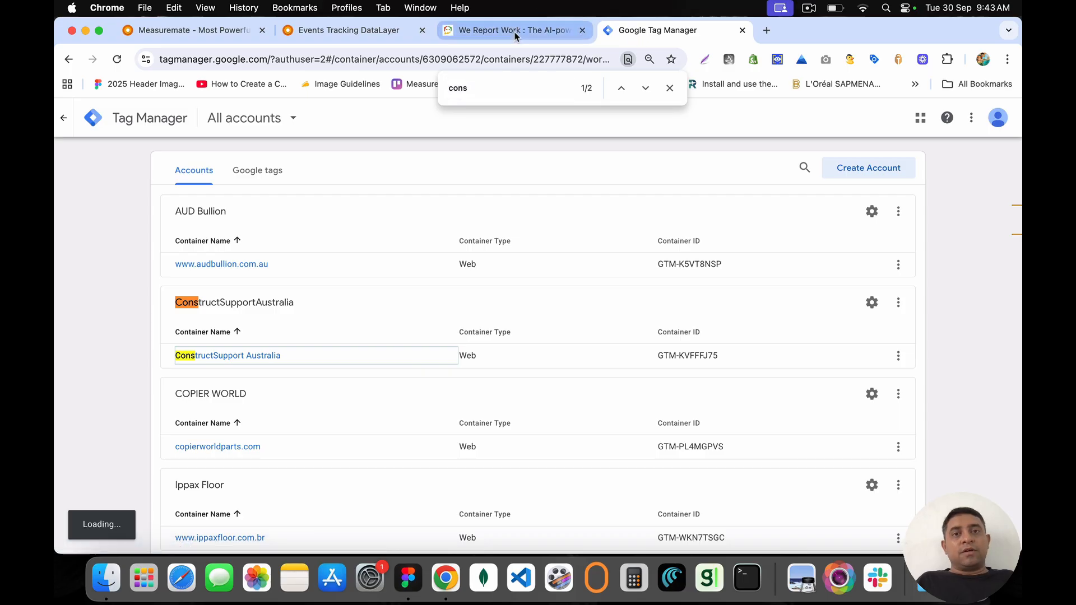
pyautogui.click(670, 89)
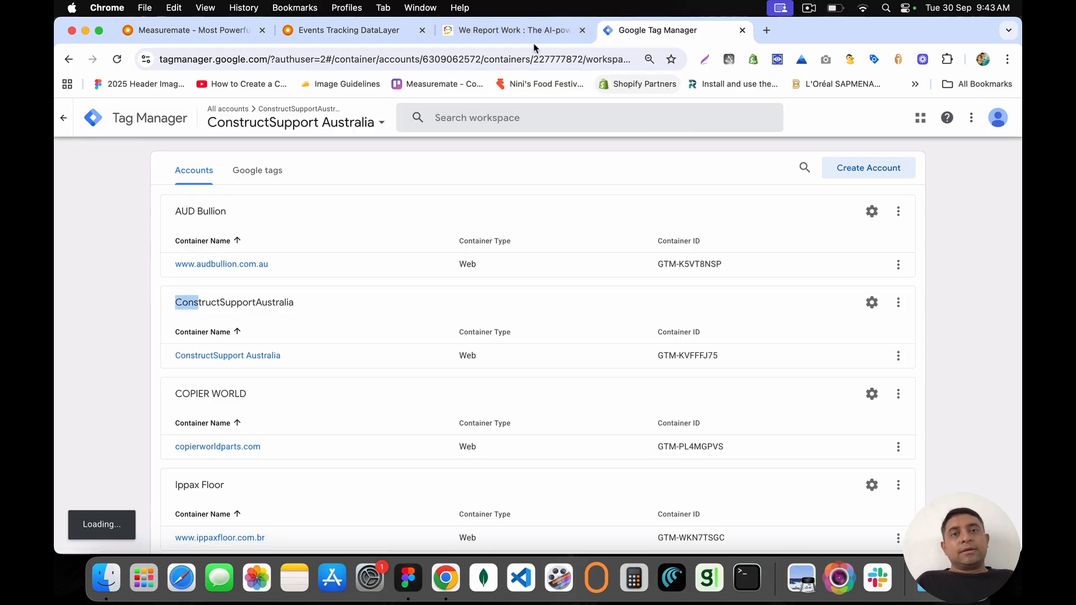
pyautogui.click(114, 270)
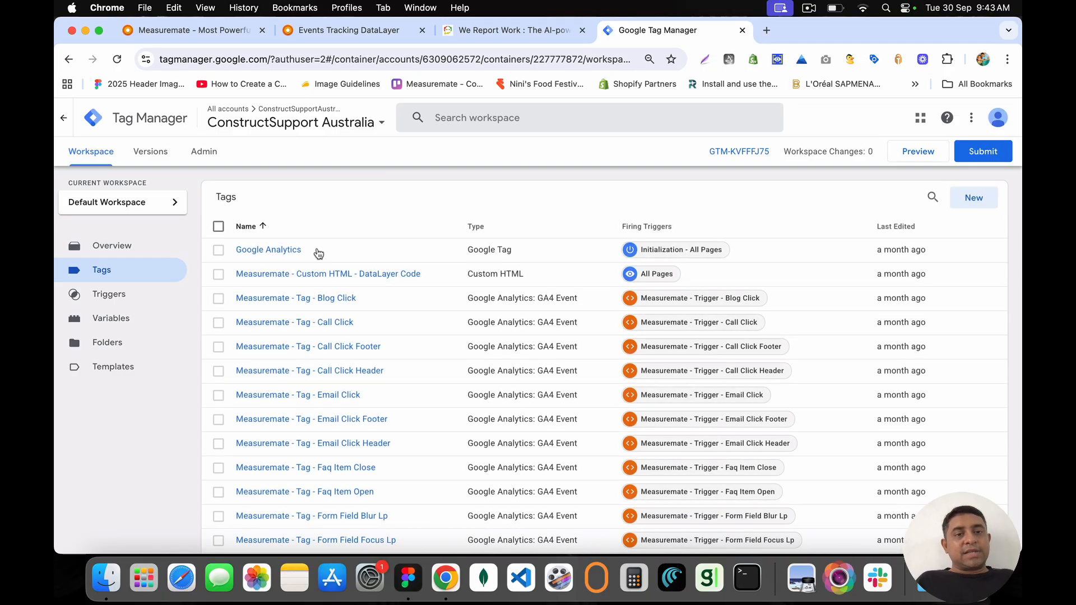
pyautogui.click(333, 274)
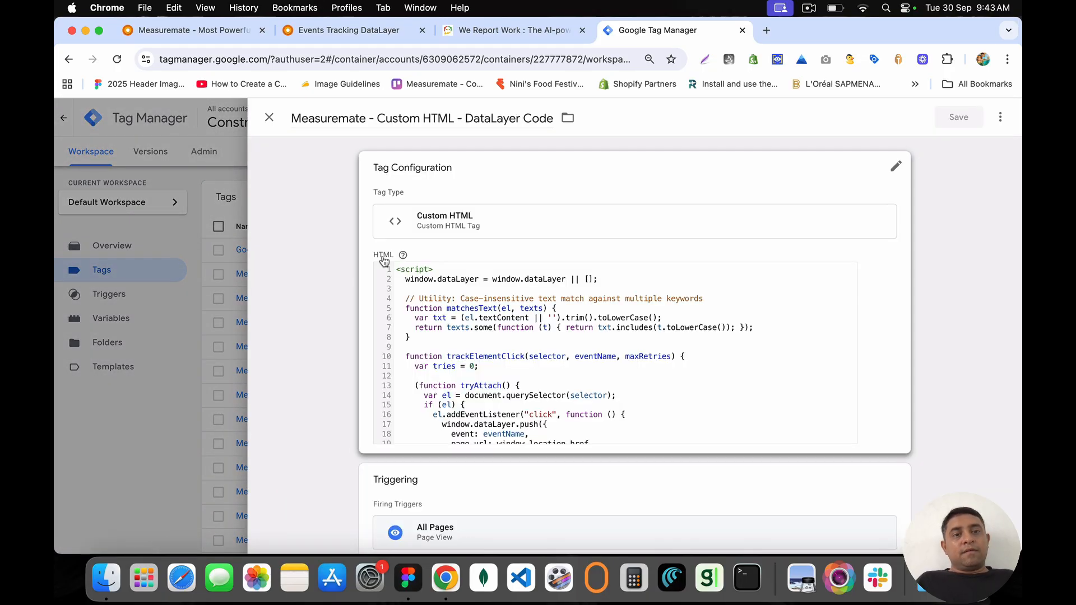
# Step: Review the tag's blog click-tracking code and its blog link selector around lines 459–463
pyautogui.click(538, 302)
pyautogui.scroll(-20, 529, 348)
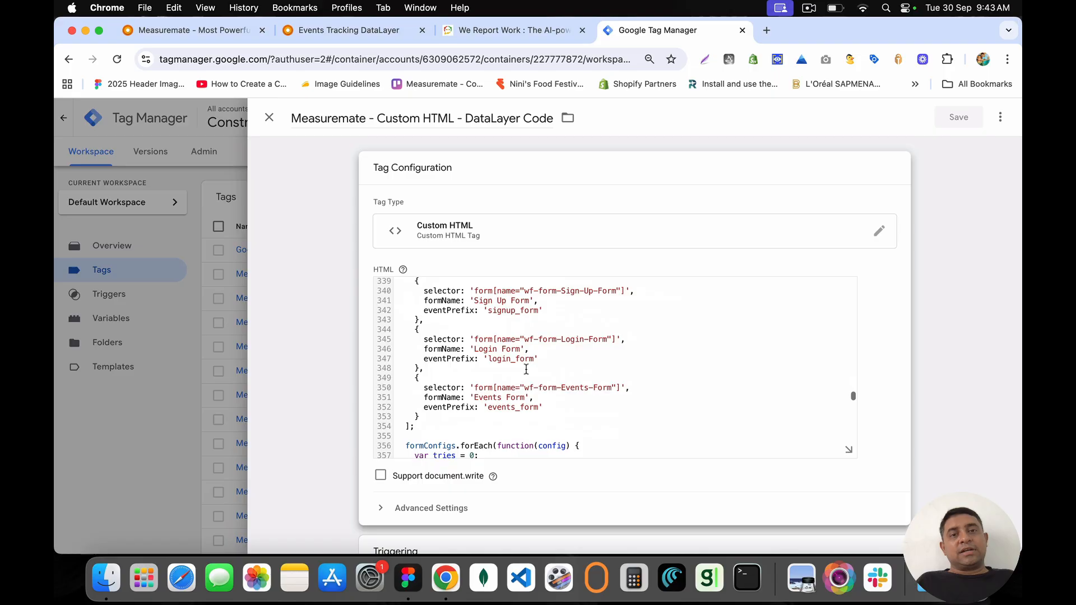
pyautogui.scroll(-3, 526, 369)
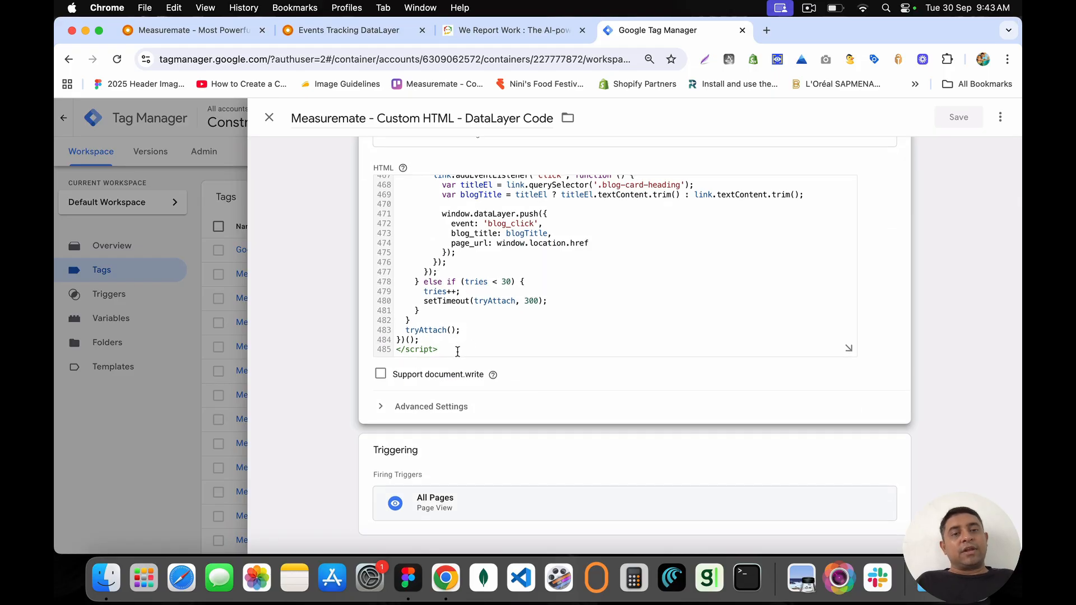
pyautogui.moveTo(457, 351); pyautogui.dragTo(391, 298)
pyautogui.scroll(-3, 430, 289)
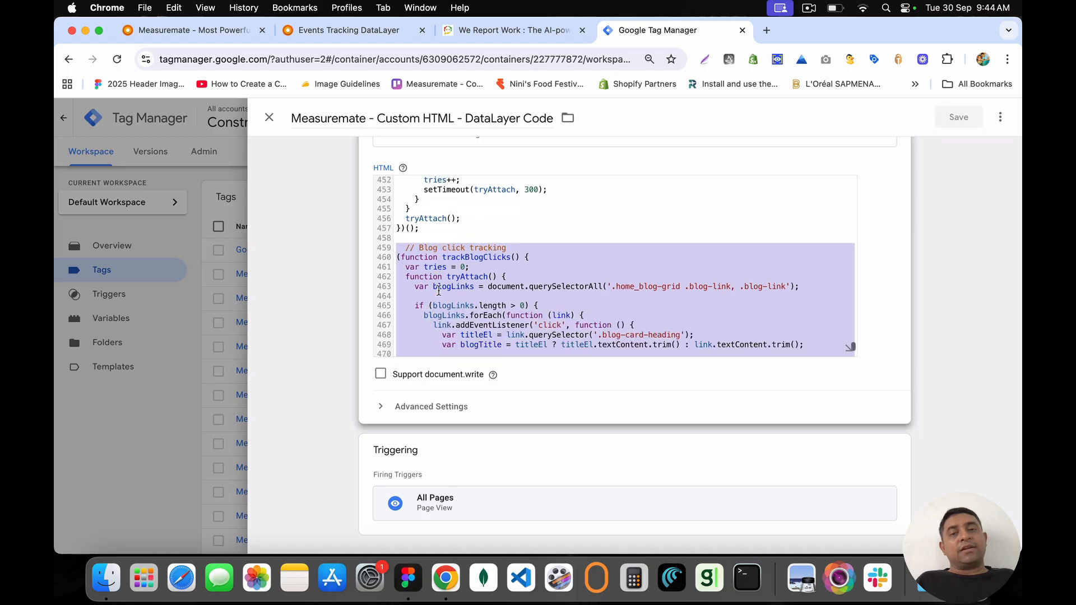
pyautogui.click(608, 232)
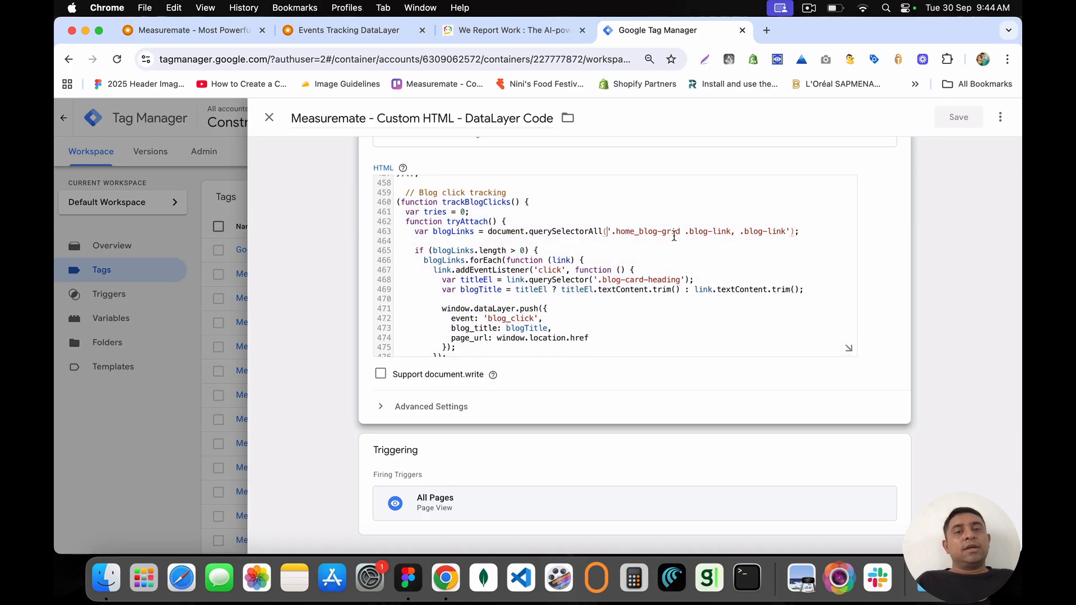
pyautogui.hotkey('shift', 'End')
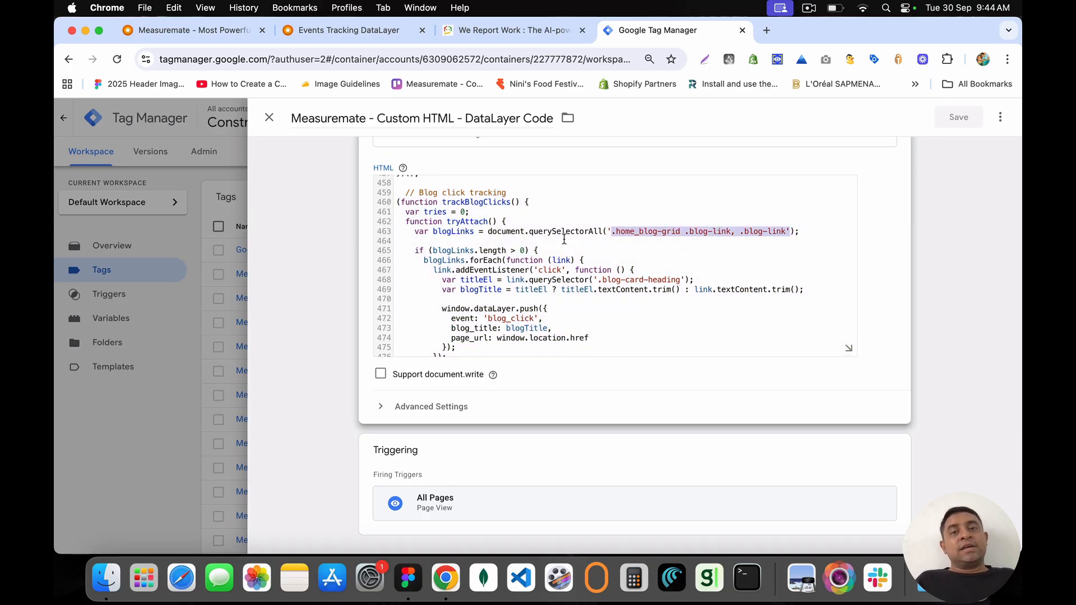
pyautogui.scroll(-2, 532, 253)
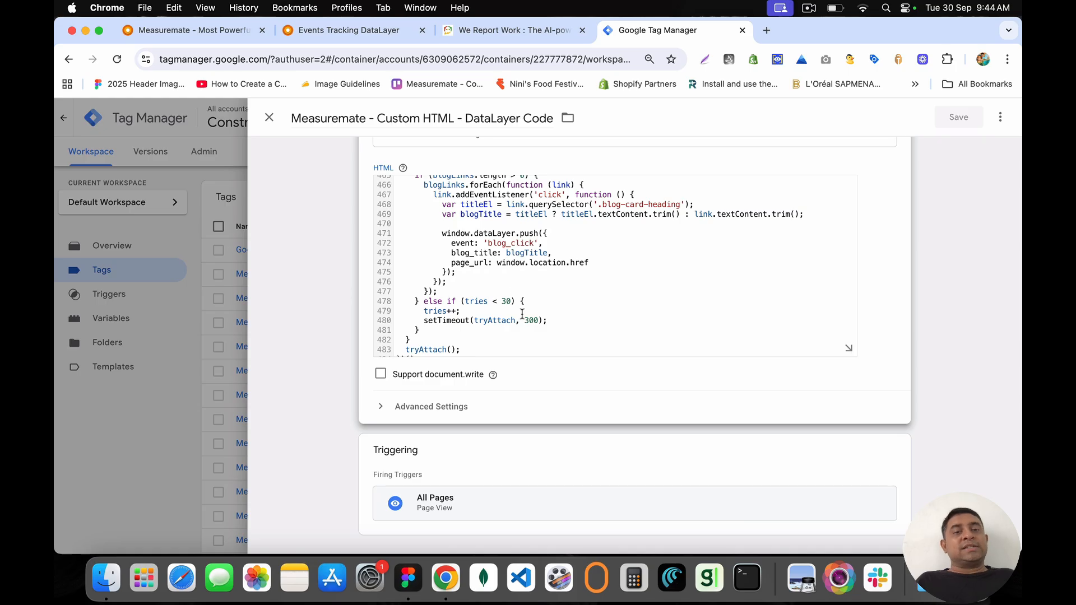
pyautogui.scroll(2, 522, 314)
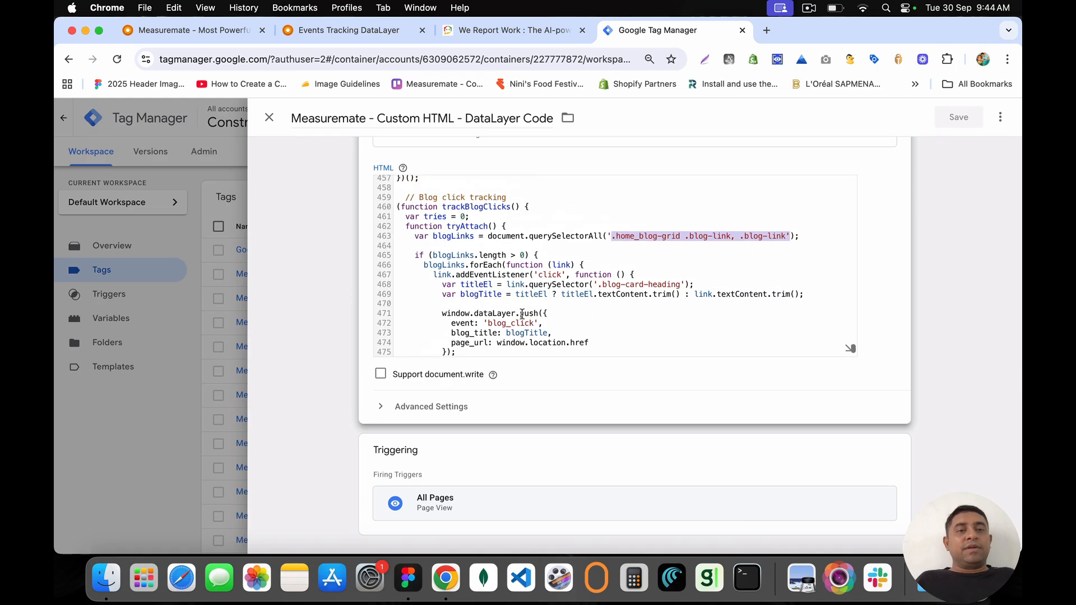
pyautogui.doubleClick(455, 200)
# Step: Review the header and footer click-tracking lines, then close the tag editor to the Tags list
pyautogui.scroll(20, 504, 200)
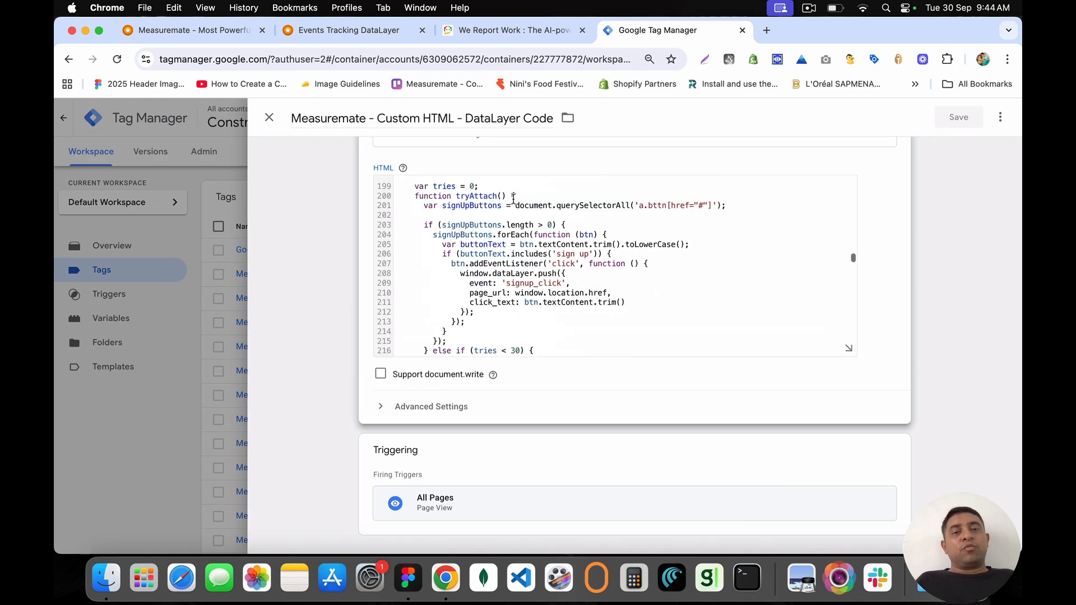
pyautogui.scroll(20, 513, 200)
pyautogui.scroll(-10, 514, 200)
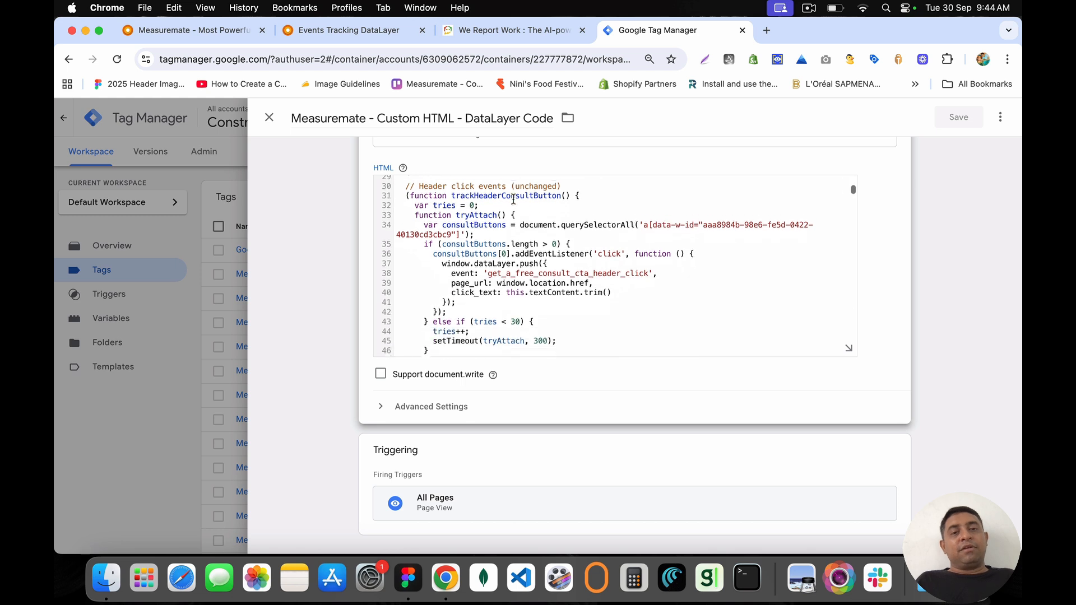
pyautogui.scroll(-2, 513, 200)
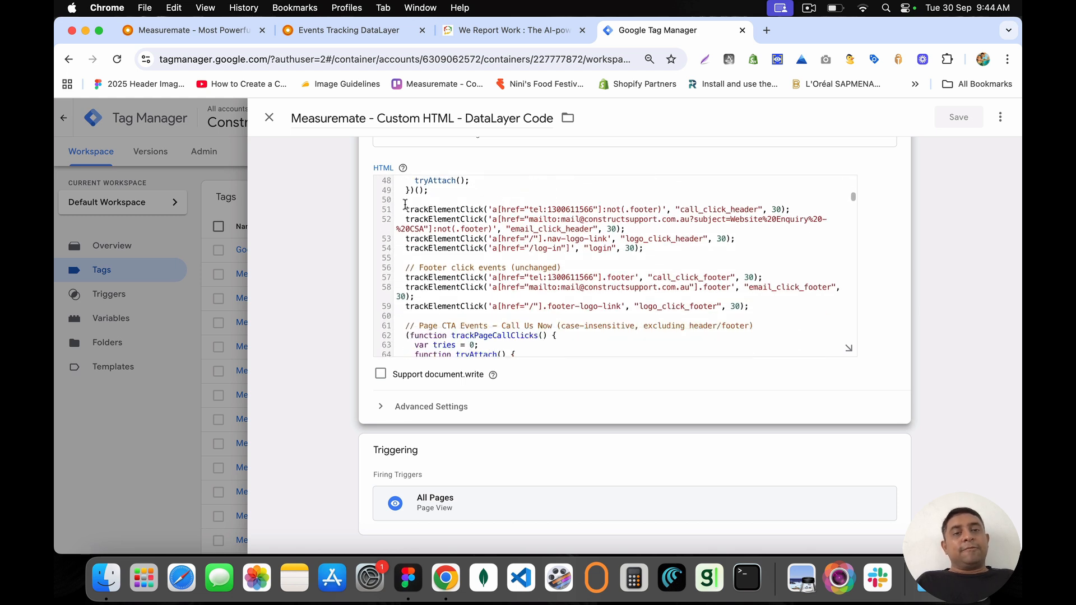
pyautogui.moveTo(501, 205); pyautogui.dragTo(759, 325)
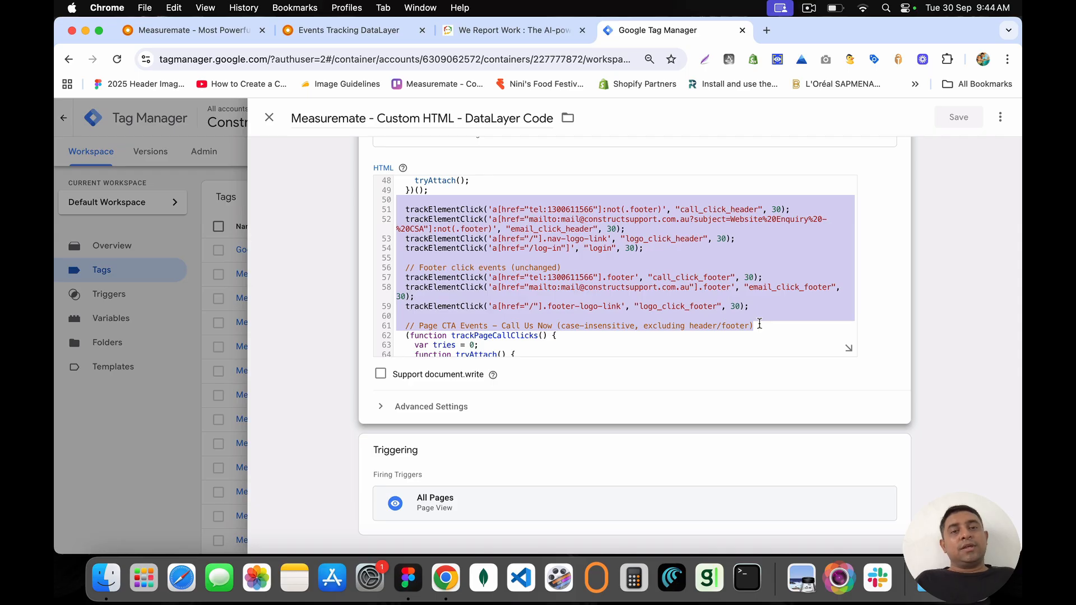
pyautogui.click(769, 318)
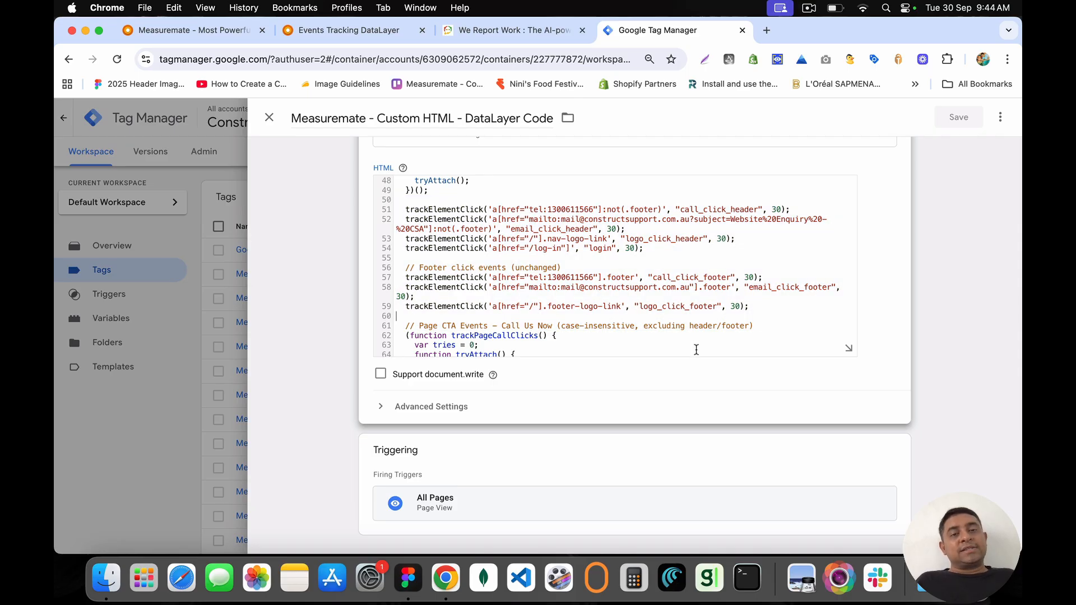
pyautogui.scroll(-20, 696, 349)
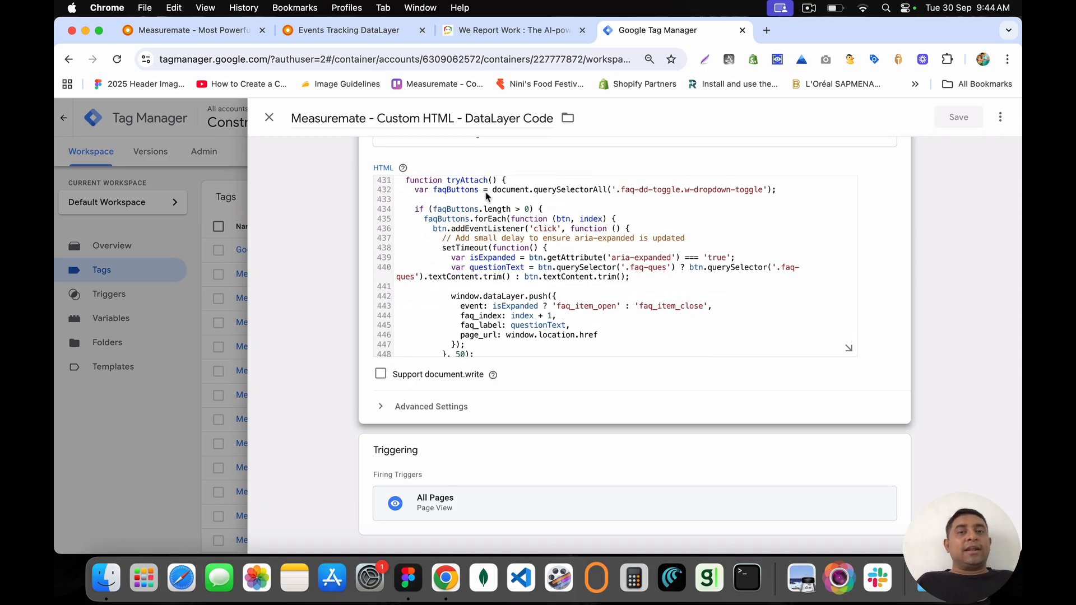
pyautogui.scroll(-5, 485, 195)
pyautogui.click(269, 117)
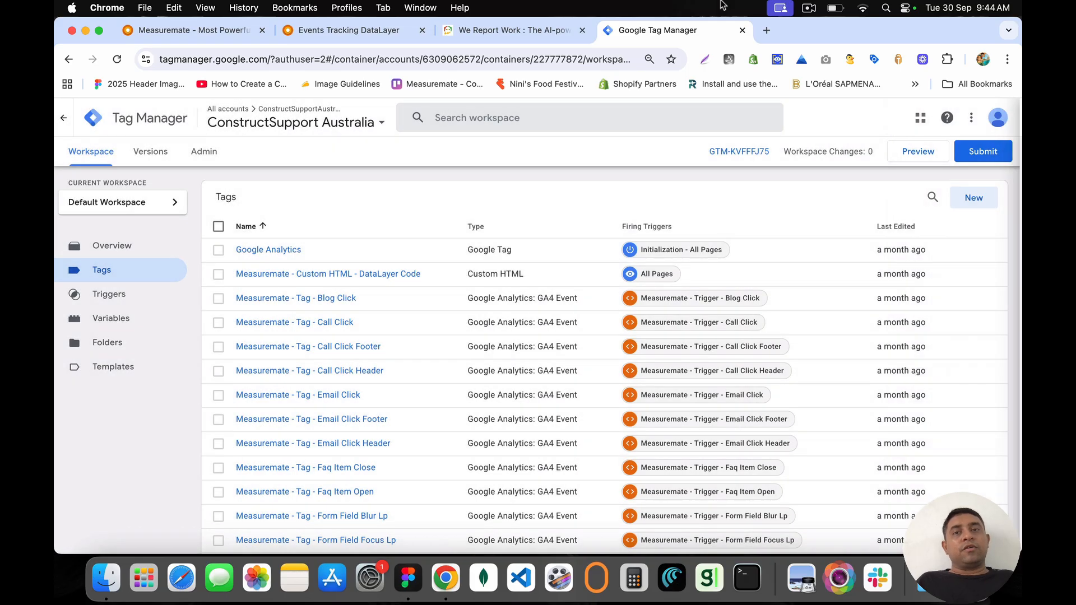
# Step: Return to Measuremate's Events Tracking page and review the video_complete dataLayer code block
pyautogui.click(511, 30)
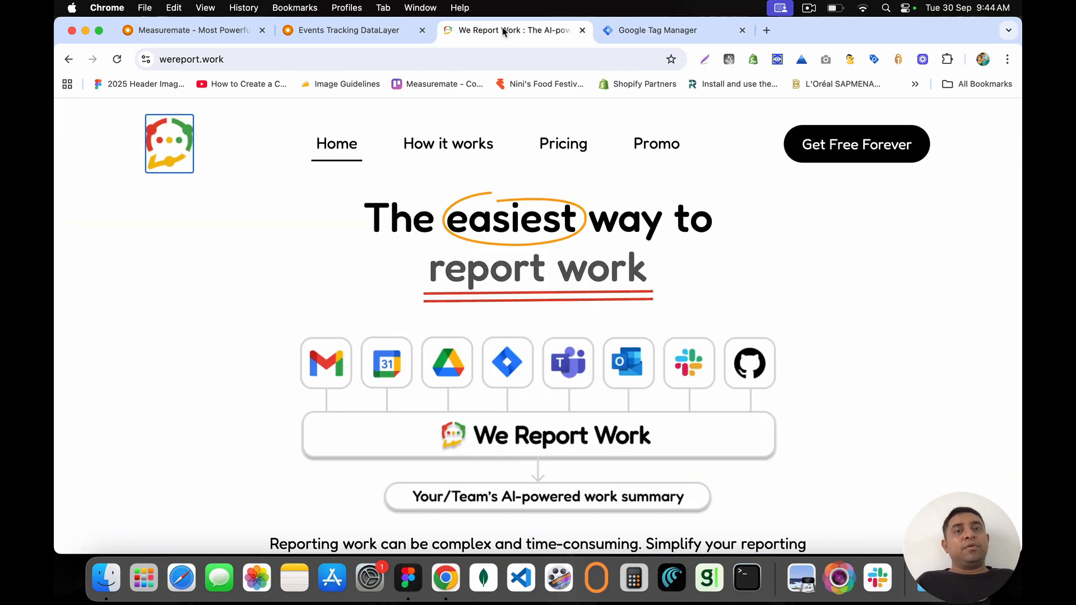
pyautogui.click(357, 34)
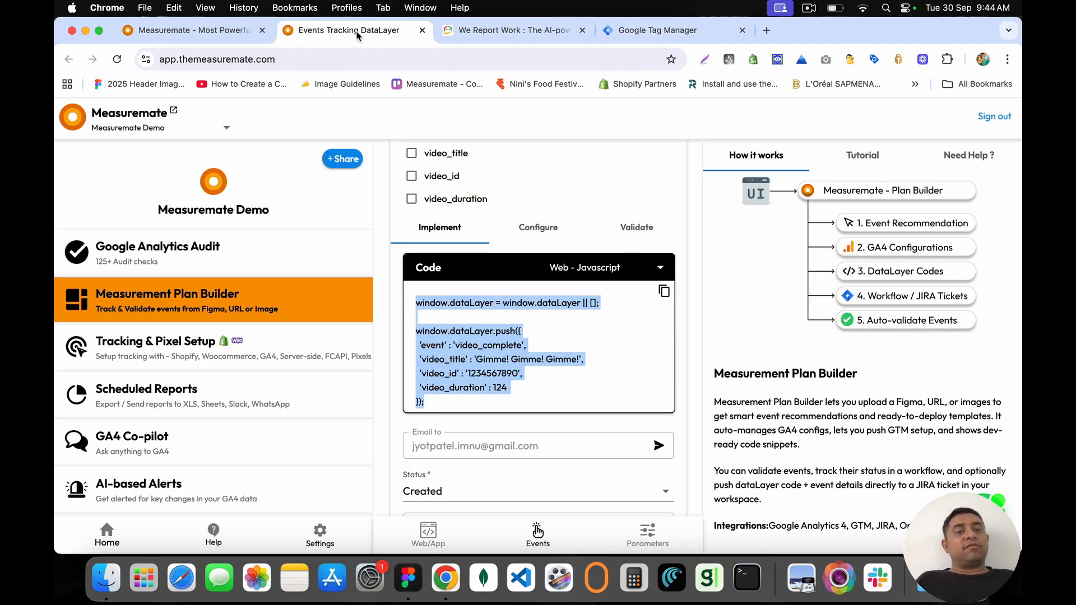
pyautogui.click(490, 330)
pyautogui.moveTo(416, 303); pyautogui.dragTo(488, 417)
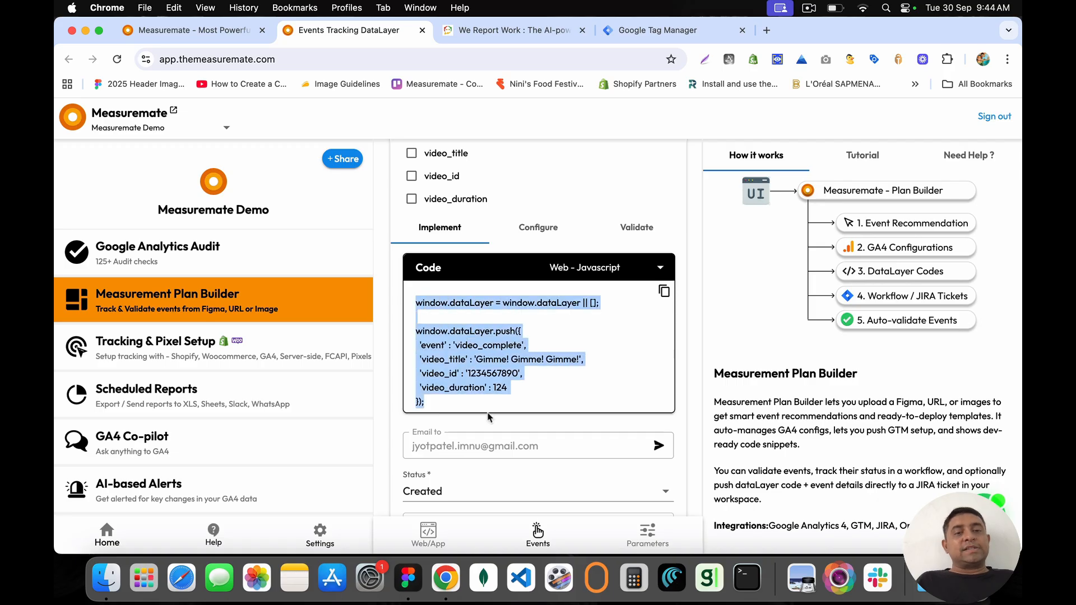
pyautogui.click(492, 406)
pyautogui.scroll(-3, 491, 405)
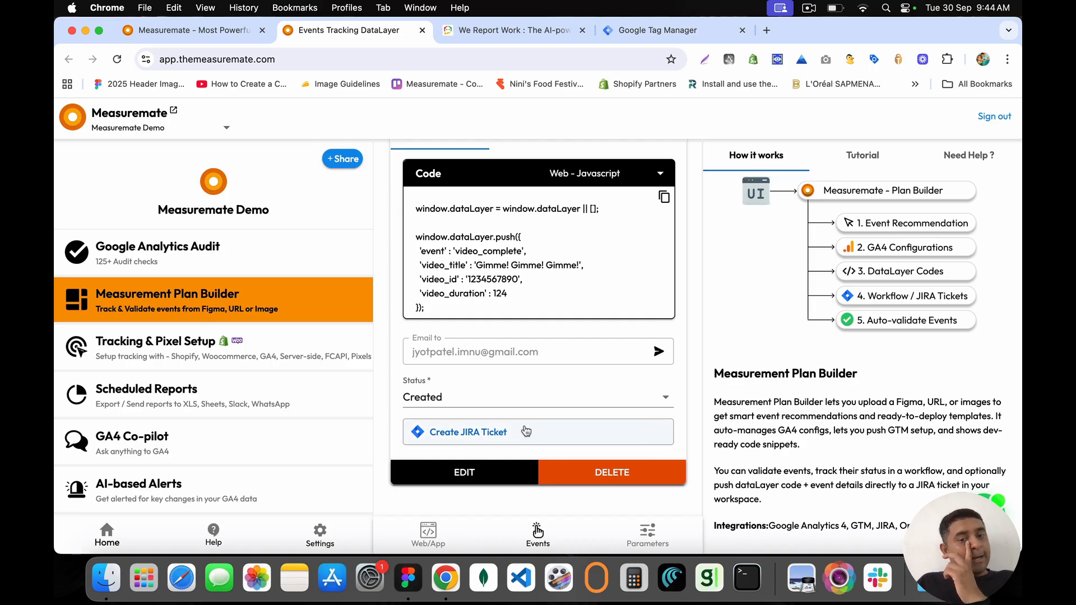
pyautogui.scroll(8, 571, 342)
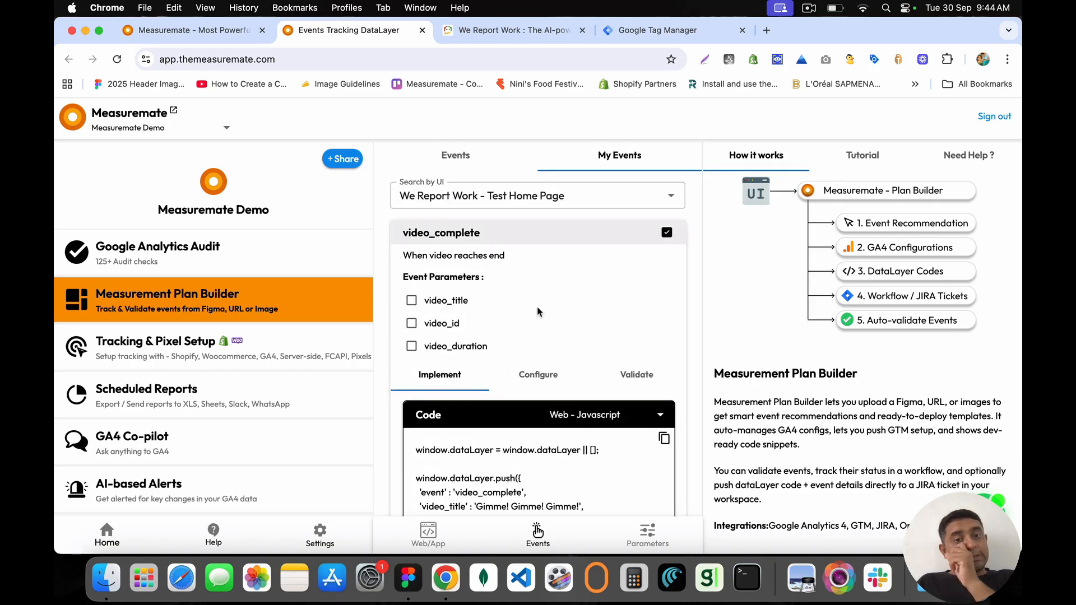
# Step: Check video_complete's GTM Configuration and WorkSpace list without changes, then go to the We Report Work tab
pyautogui.click(537, 374)
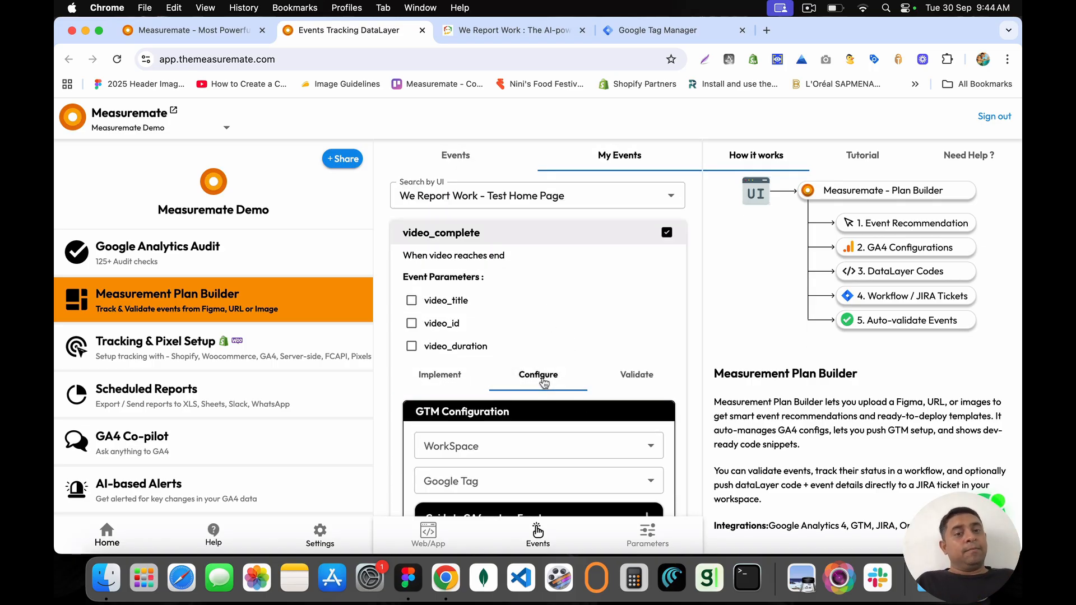
pyautogui.scroll(-7, 543, 383)
pyautogui.scroll(2, 544, 383)
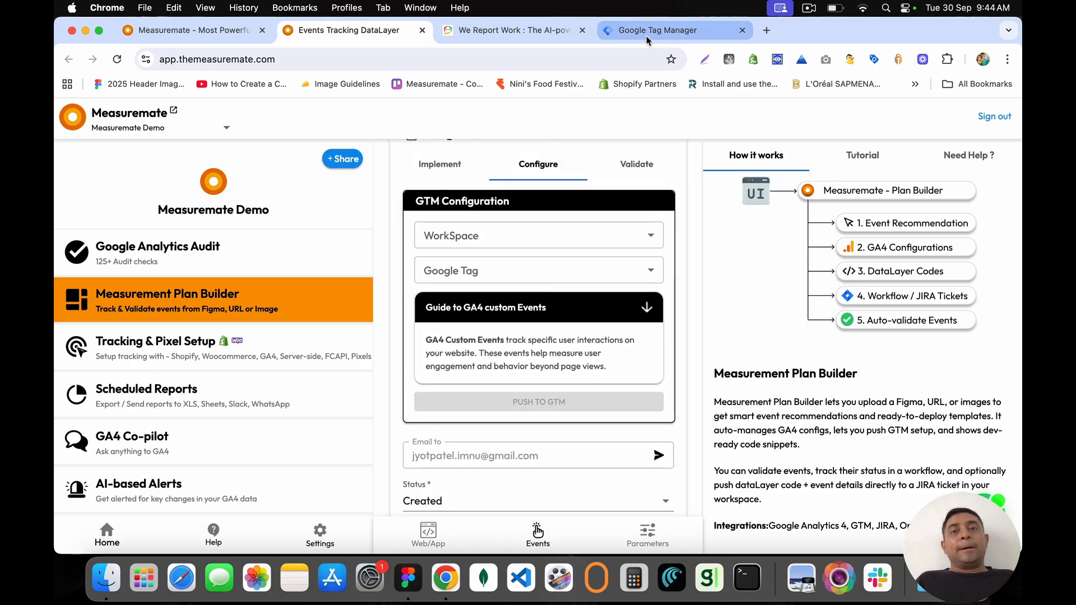
pyautogui.click(502, 242)
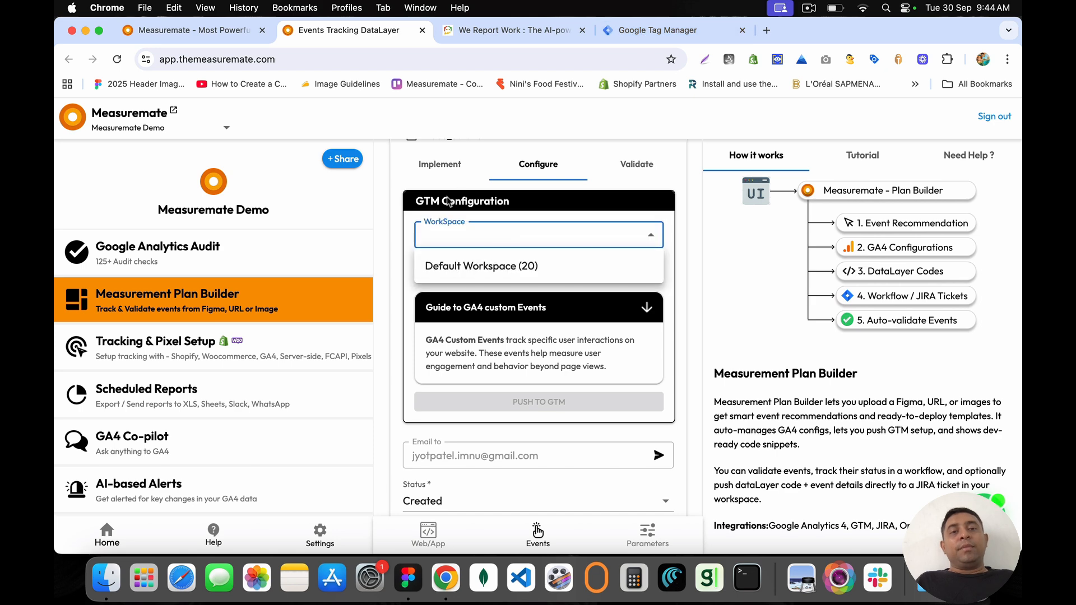
pyautogui.click(459, 177)
pyautogui.click(530, 32)
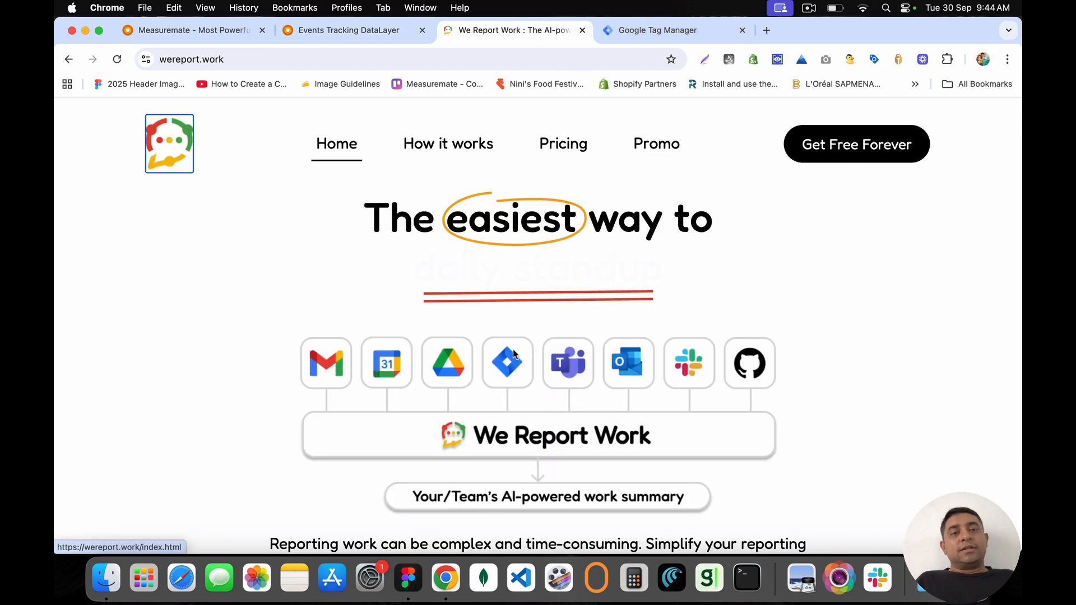
# Step: Scroll the wereport.work homepage down to the intro video, then return to Google Tag Manager
pyautogui.scroll(-10, 514, 353)
pyautogui.scroll(-1, 514, 353)
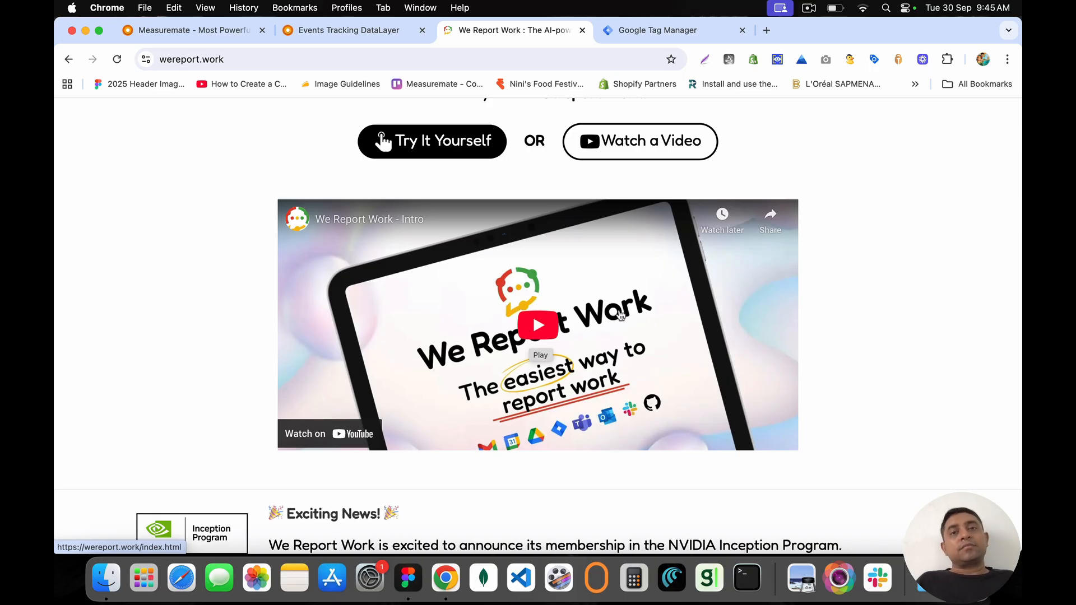
pyautogui.click(672, 32)
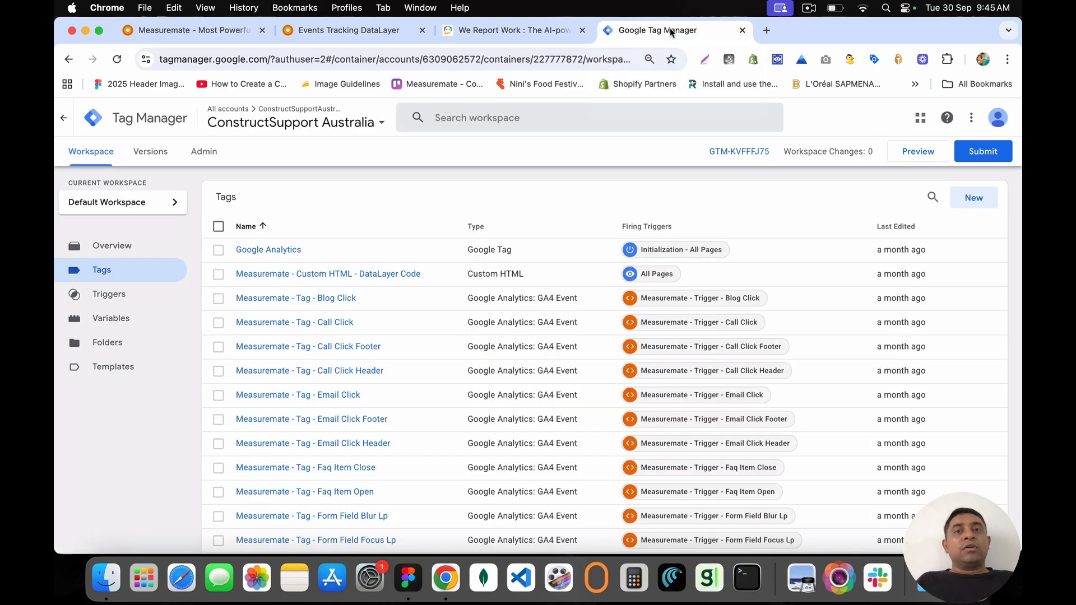
# Step: Open the container's Variables page and scroll to the user-defined Measuremate Data Layer Variables
pyautogui.click(129, 326)
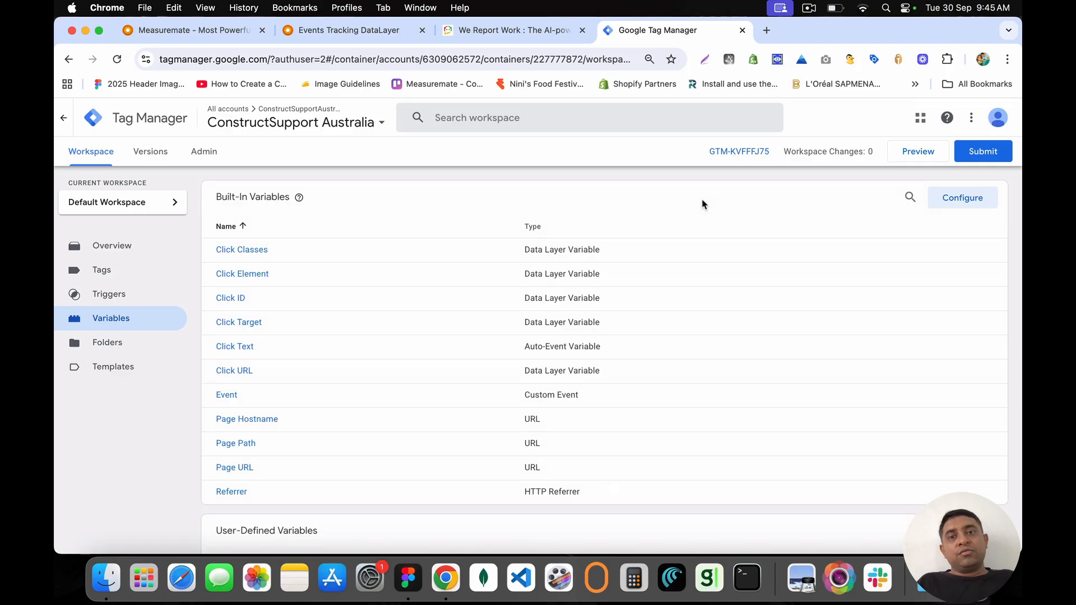
pyautogui.scroll(-5, 702, 204)
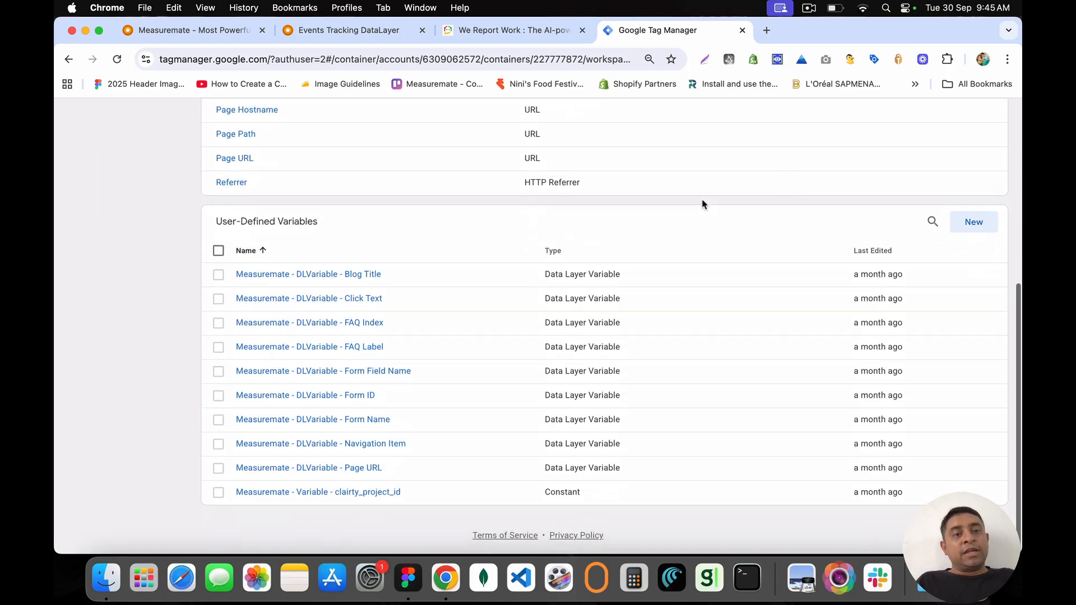
# Step: Draft a video_title Data Layer Variable, discard it unsaved, and go to the We Report Work tab
pyautogui.click(975, 226)
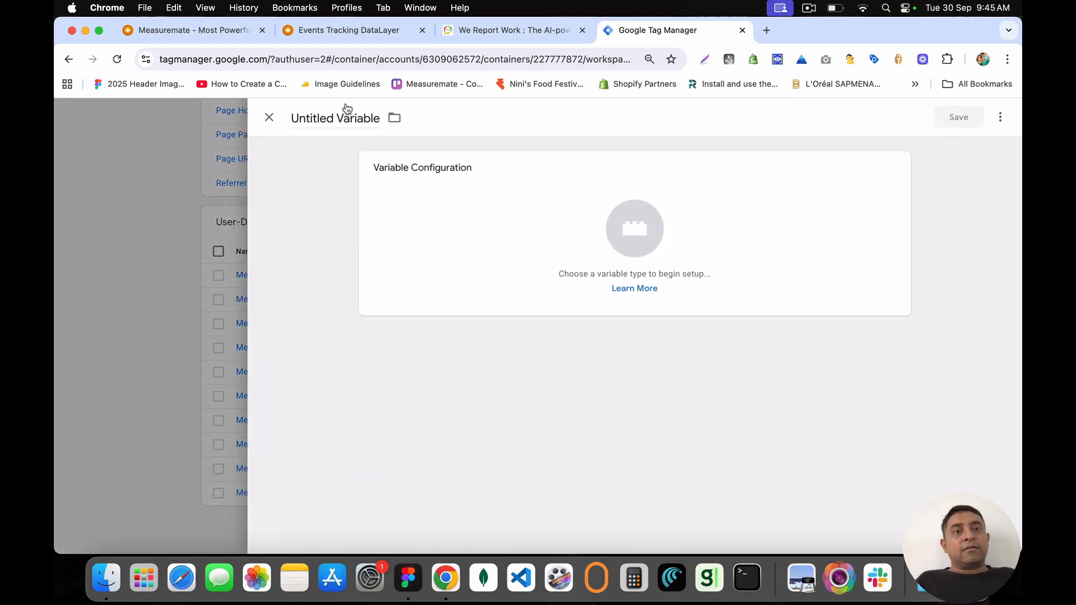
pyautogui.click(527, 220)
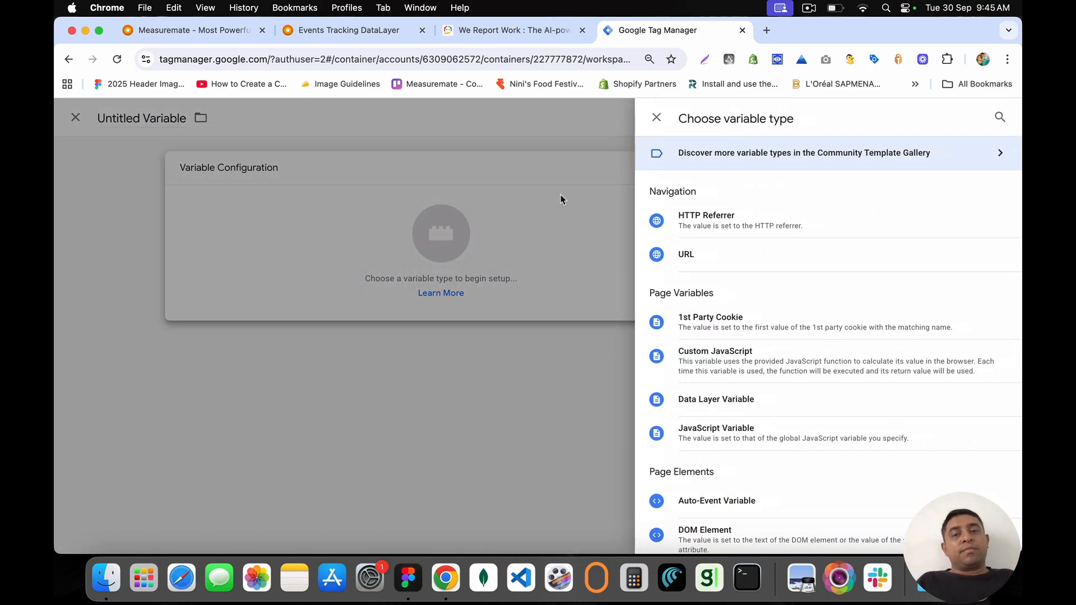
pyautogui.click(740, 403)
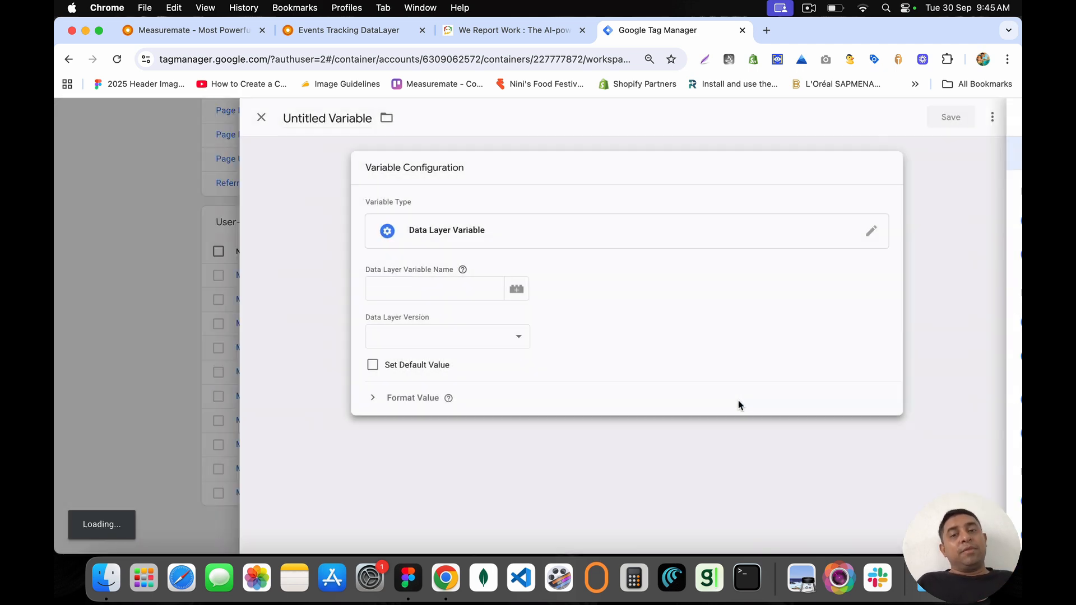
pyautogui.click(434, 295)
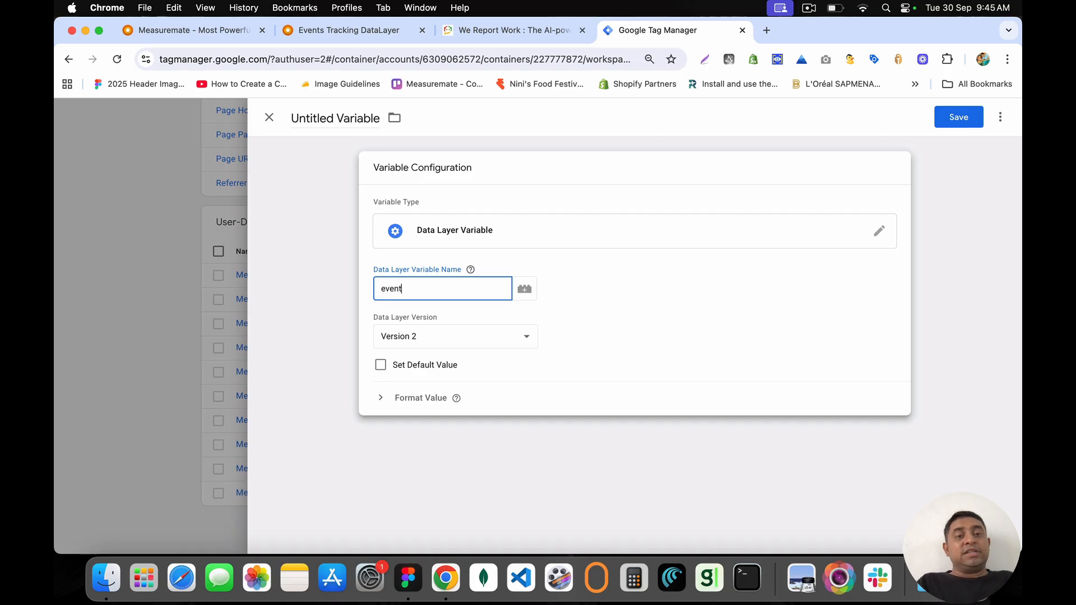
pyautogui.press('super+a')
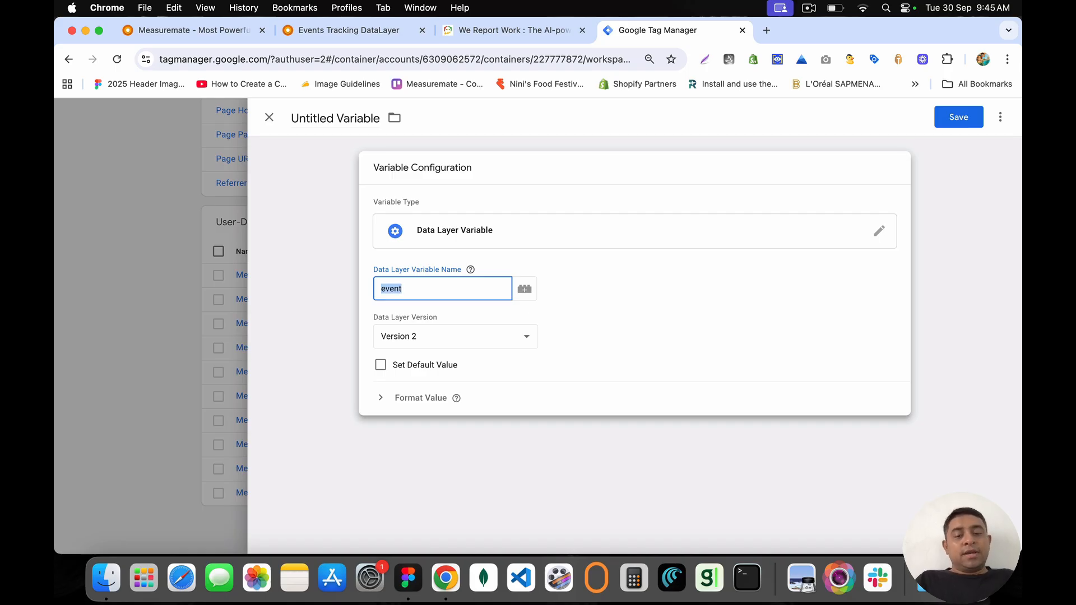
pyautogui.write('c')
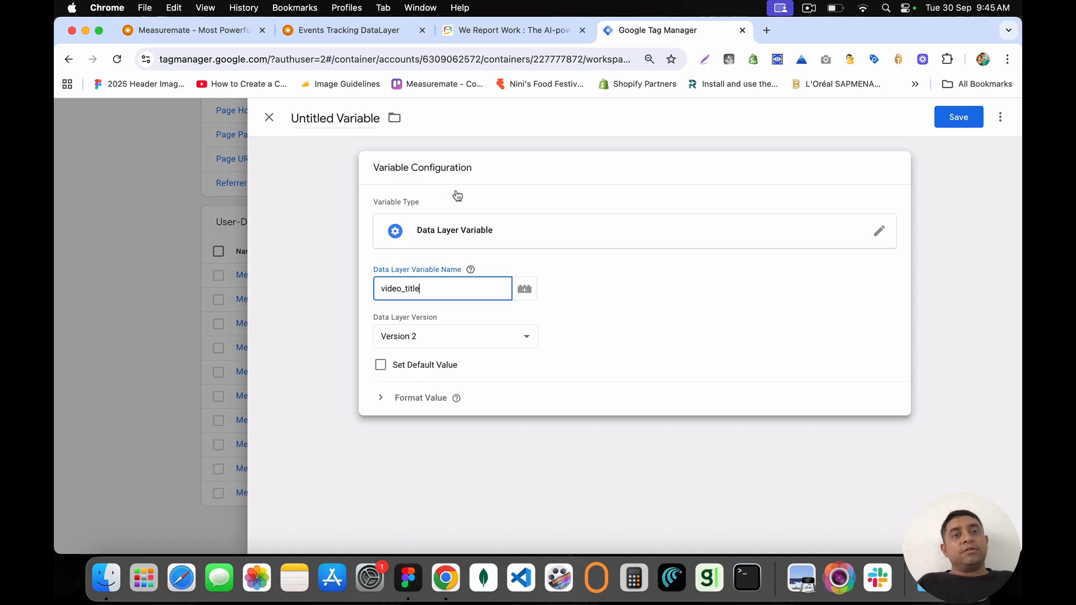
pyautogui.click(267, 119)
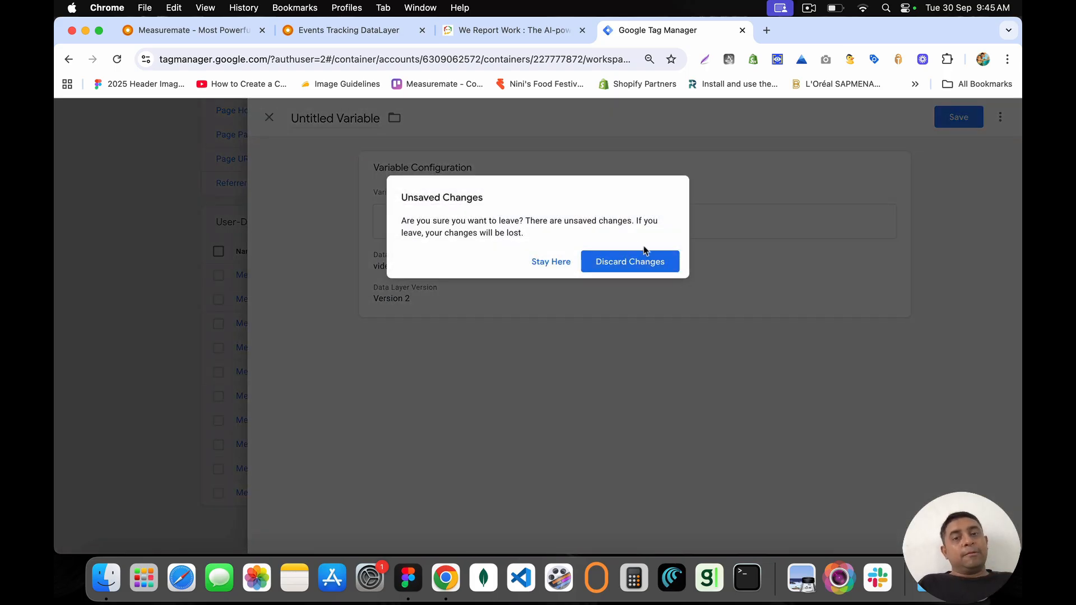
pyautogui.click(630, 259)
pyautogui.click(487, 29)
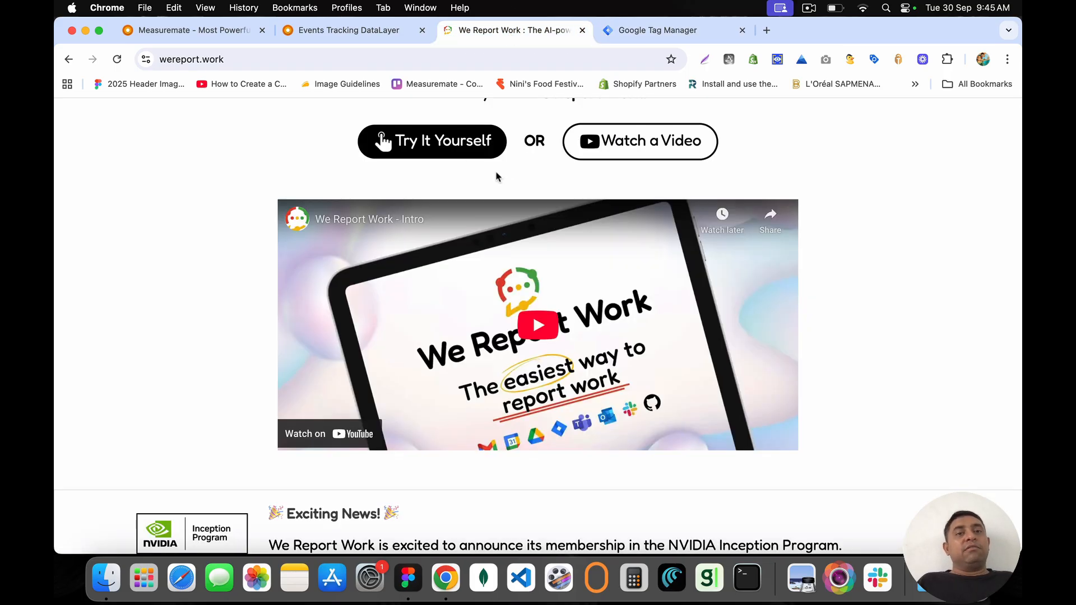
# Step: Choose Default Workspace (20) and 'Measuremate - Tag - Google Tag (894)', then push the event setup to GTM
pyautogui.click(348, 32)
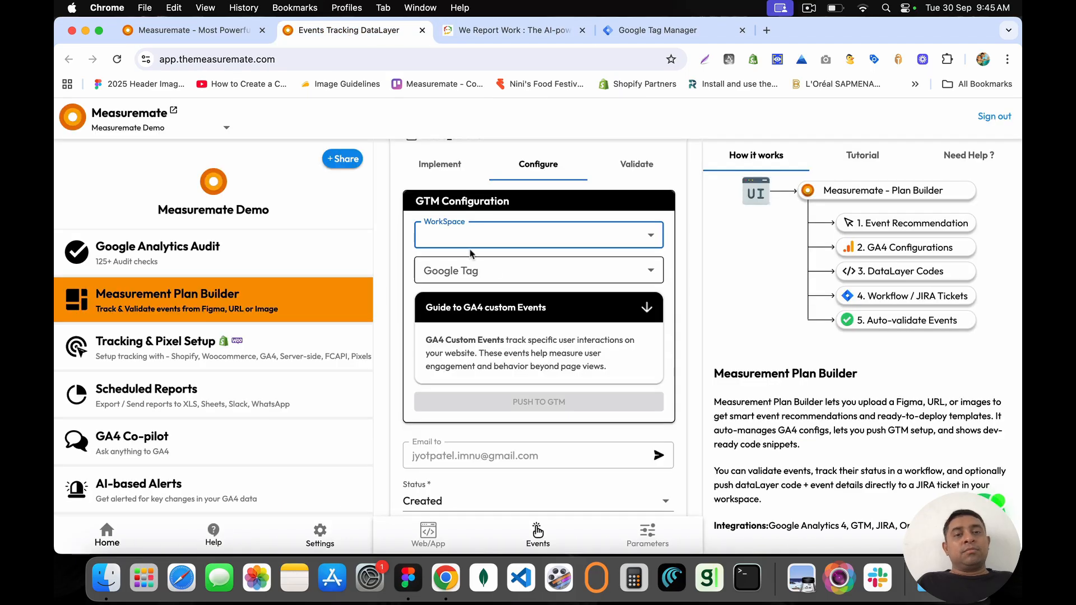
pyautogui.click(473, 245)
pyautogui.click(482, 264)
pyautogui.click(507, 270)
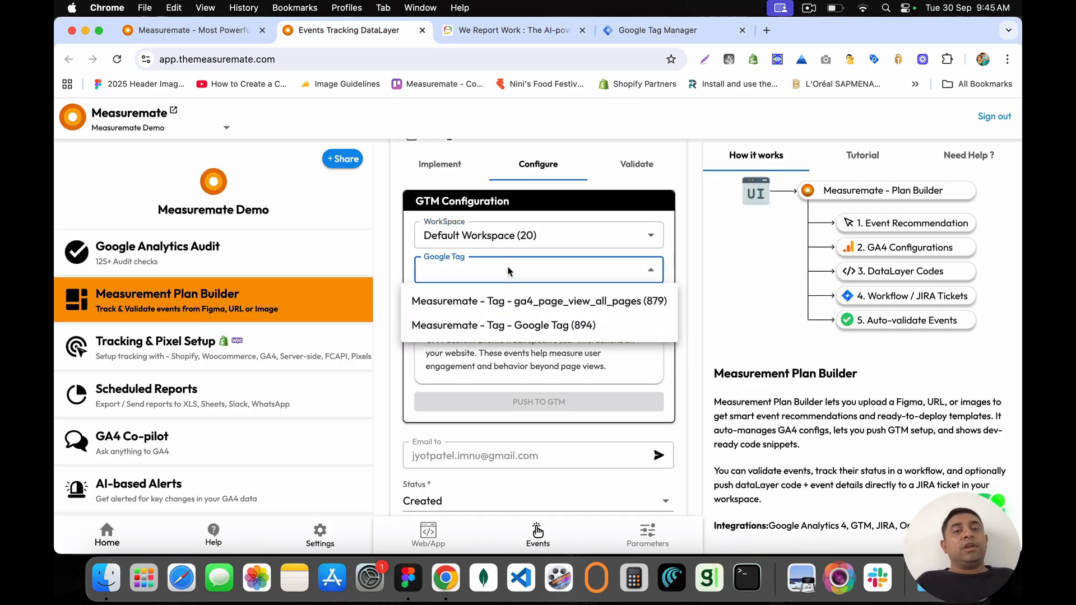
pyautogui.click(513, 325)
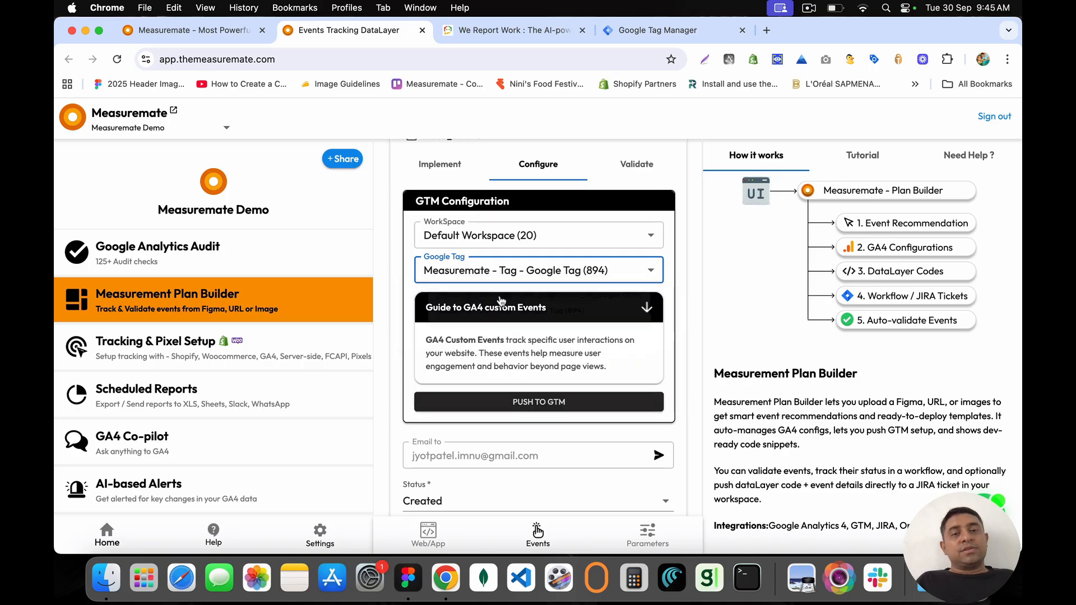
pyautogui.scroll(-2, 504, 313)
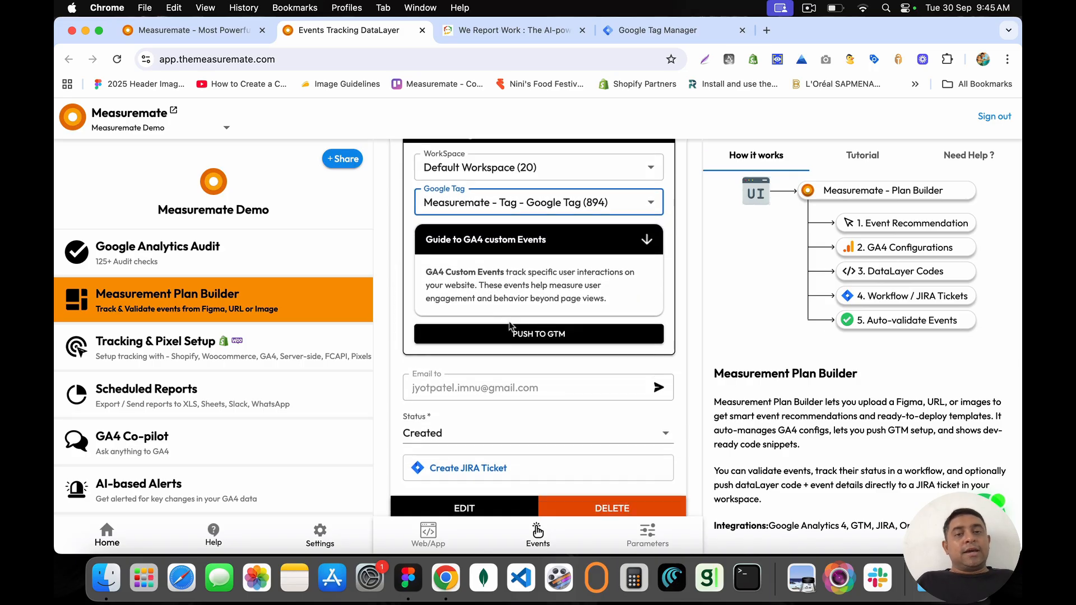
pyautogui.click(535, 335)
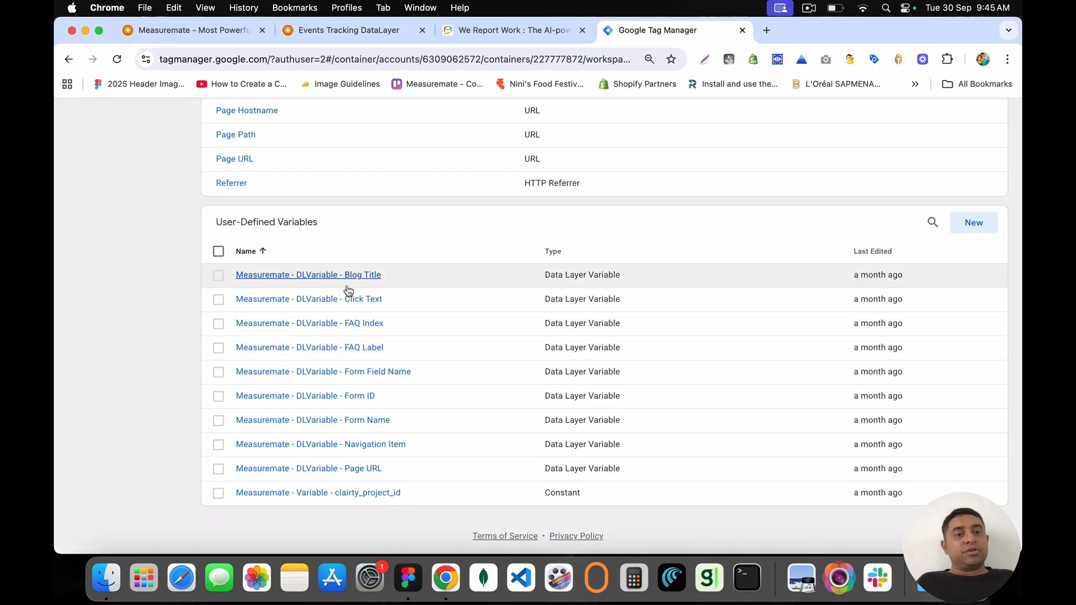
# Step: Leave the ConstructSupport Australia container and switch Tag Manager to the other signed-in Google account
pyautogui.scroll(6, 353, 292)
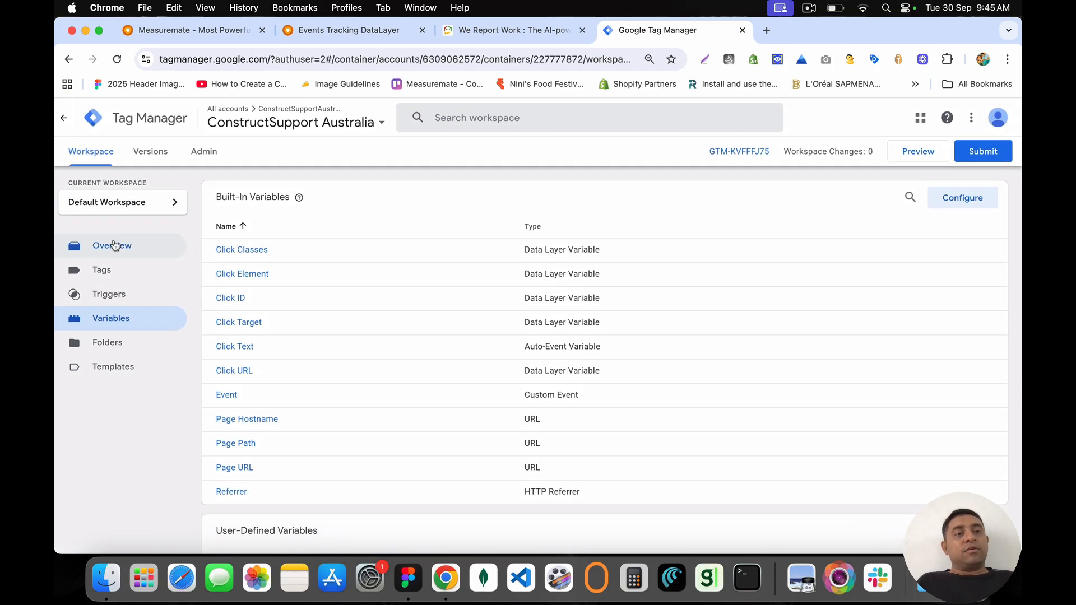
pyautogui.click(114, 245)
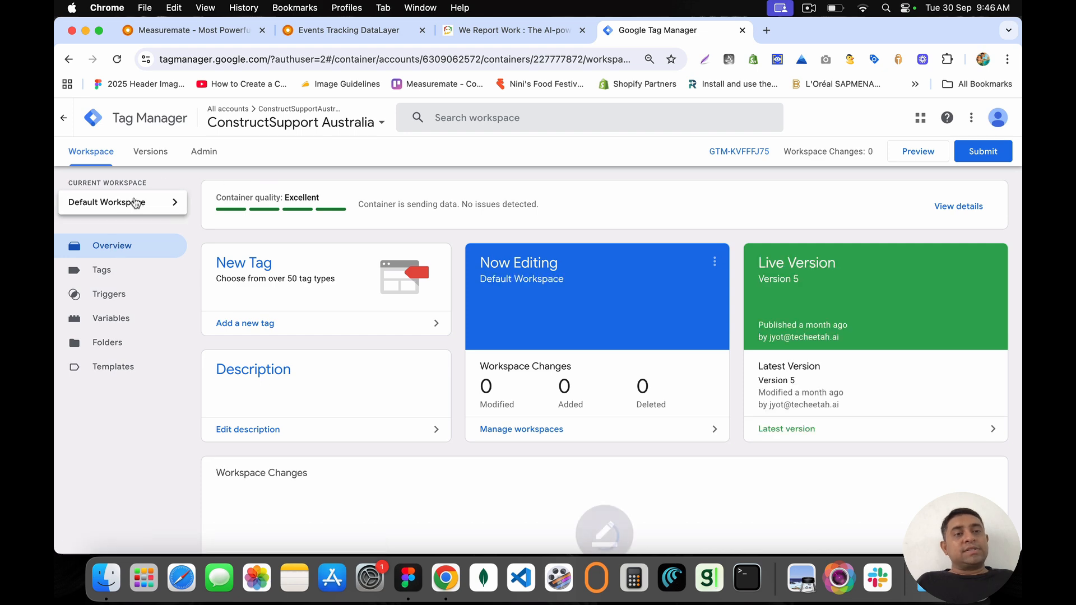
pyautogui.scroll(-4, 525, 269)
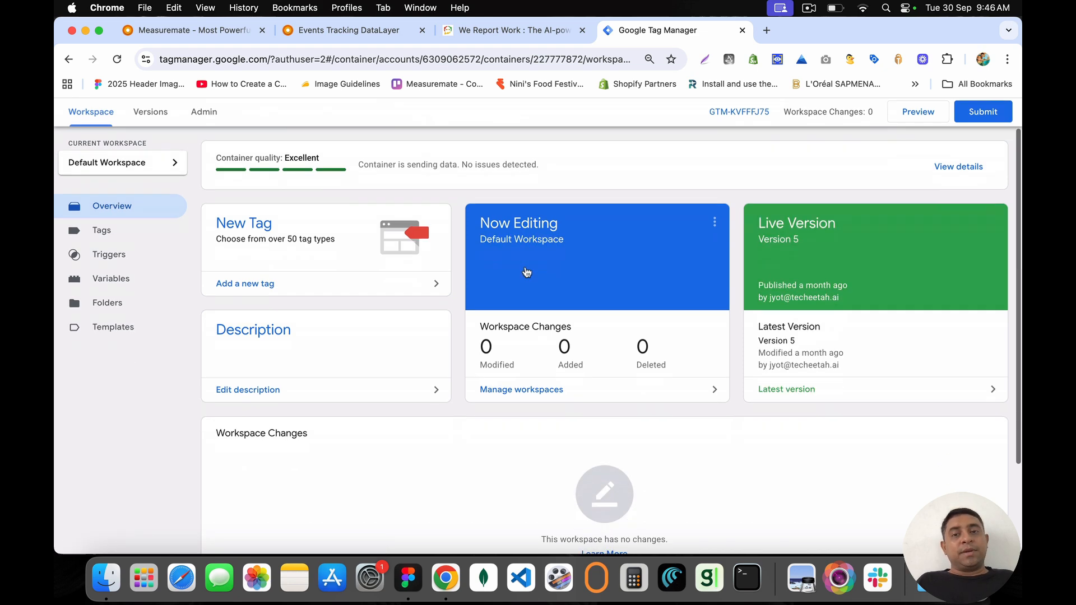
pyautogui.scroll(5, 525, 272)
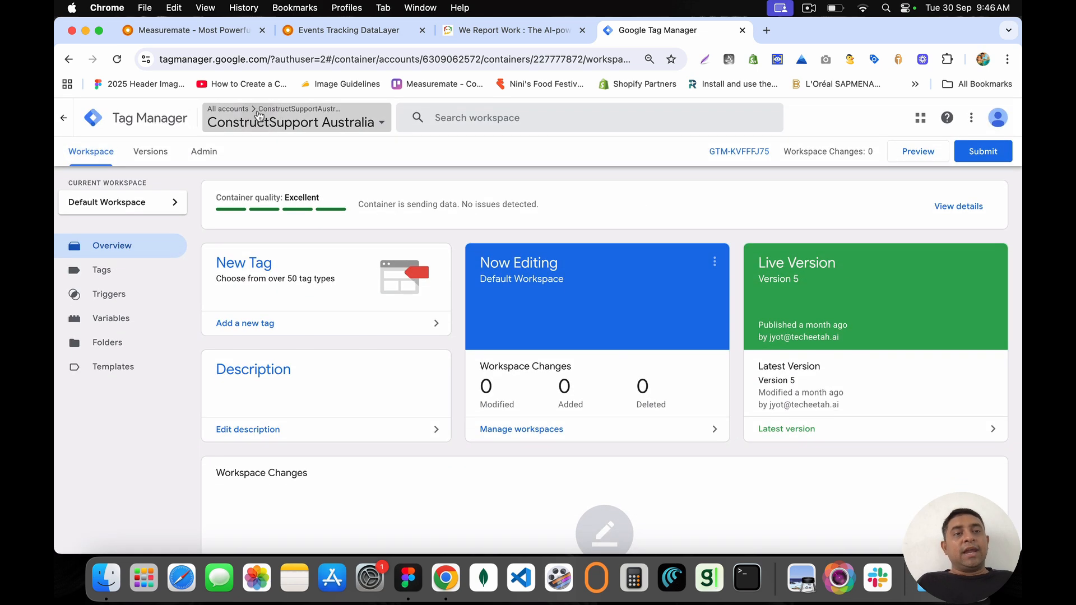
pyautogui.click(288, 112)
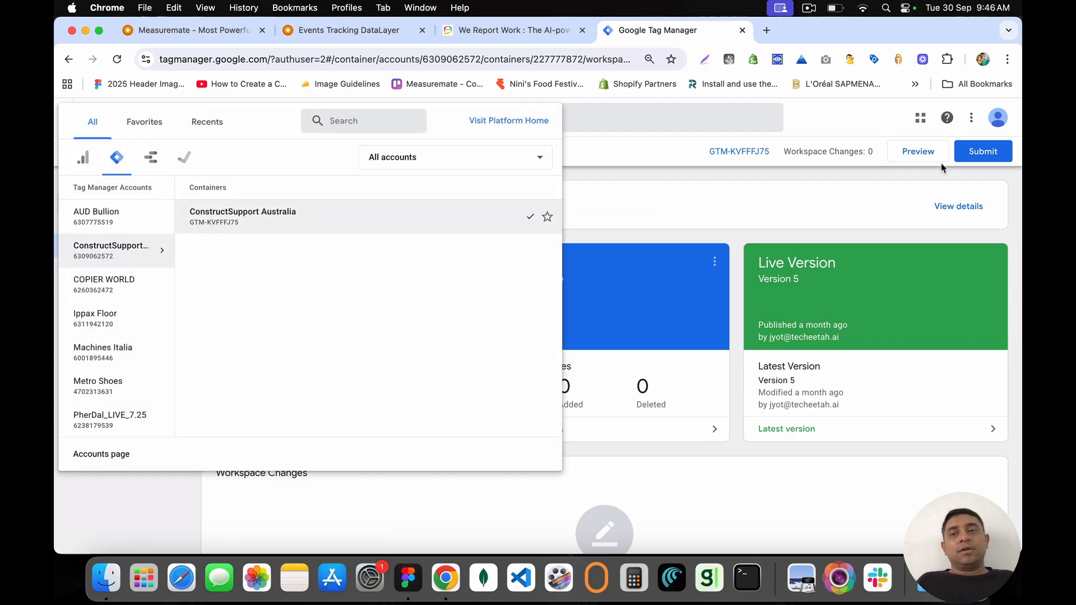
pyautogui.click(997, 118)
pyautogui.click(997, 119)
pyautogui.click(904, 175)
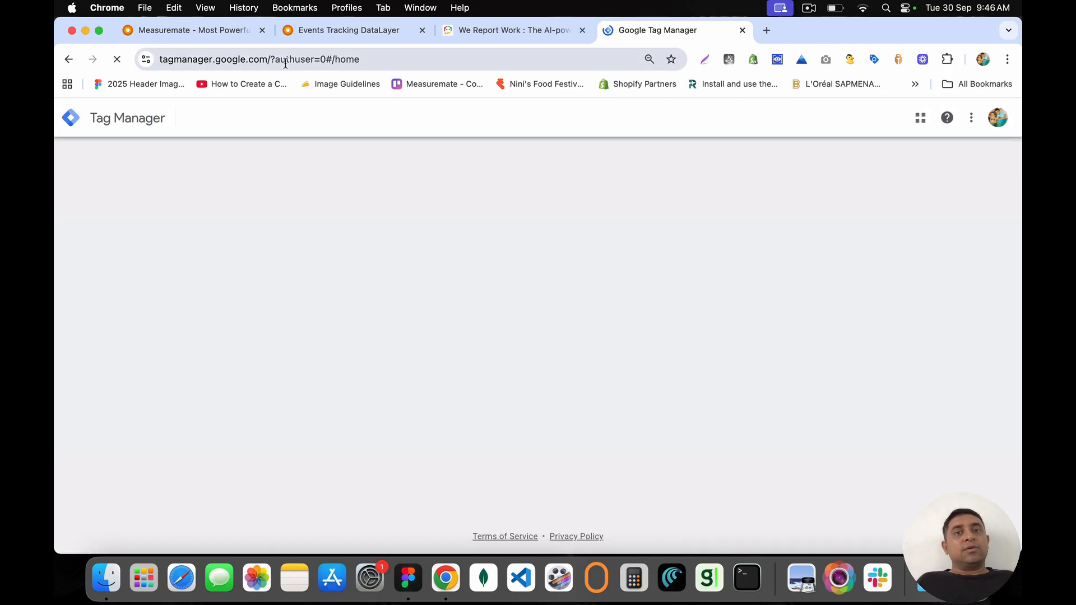
# Step: Enter the Measuremate Demo - Web container, sort changes by Last Edited, and open the Video Duration variable
pyautogui.scroll(-10, 224, 317)
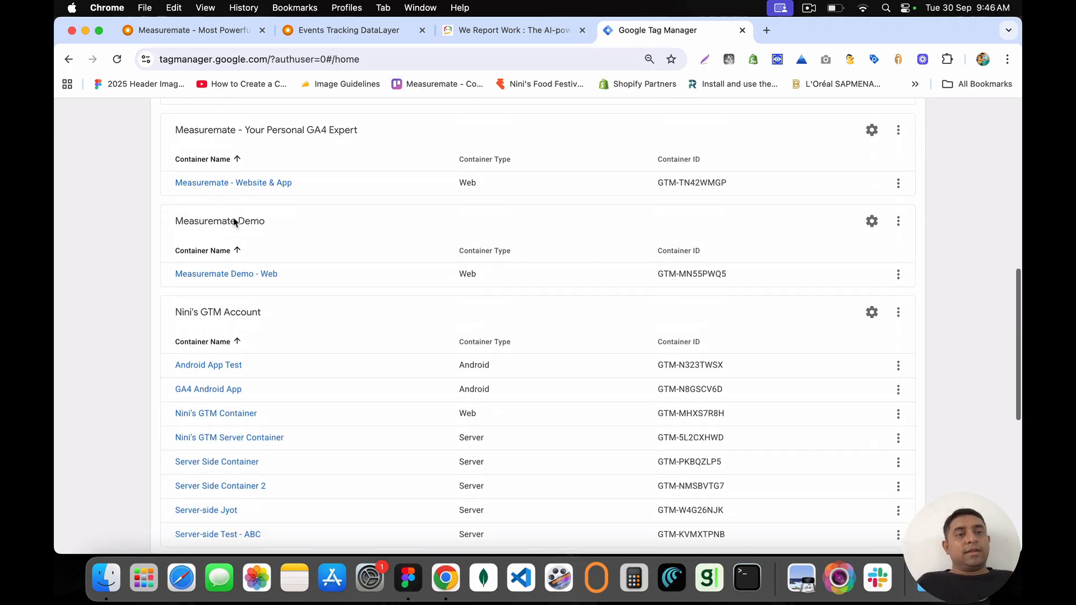
pyautogui.click(235, 276)
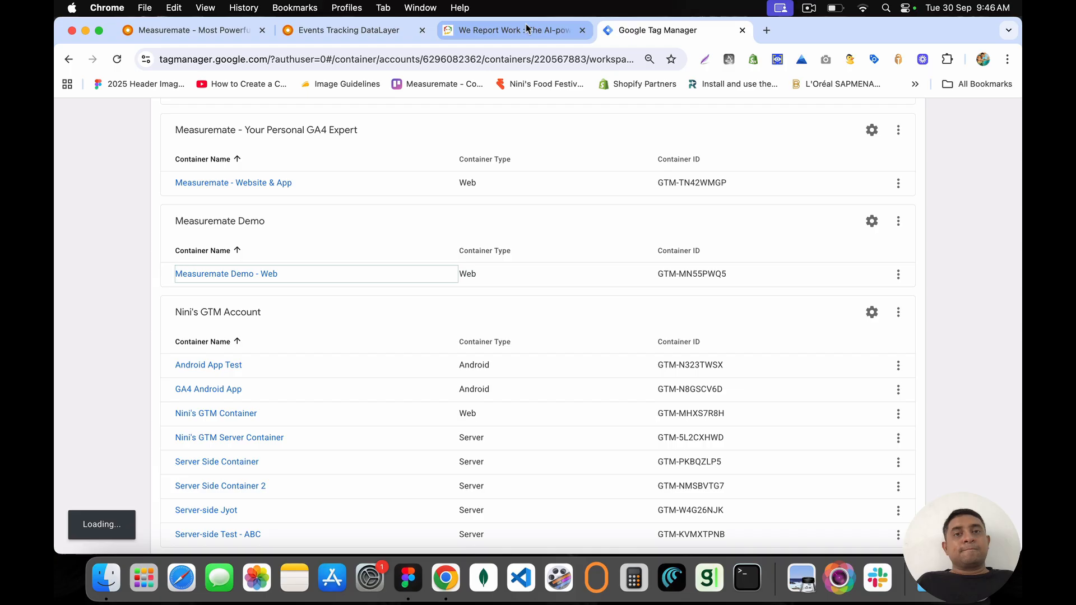
pyautogui.scroll(-10, 132, 146)
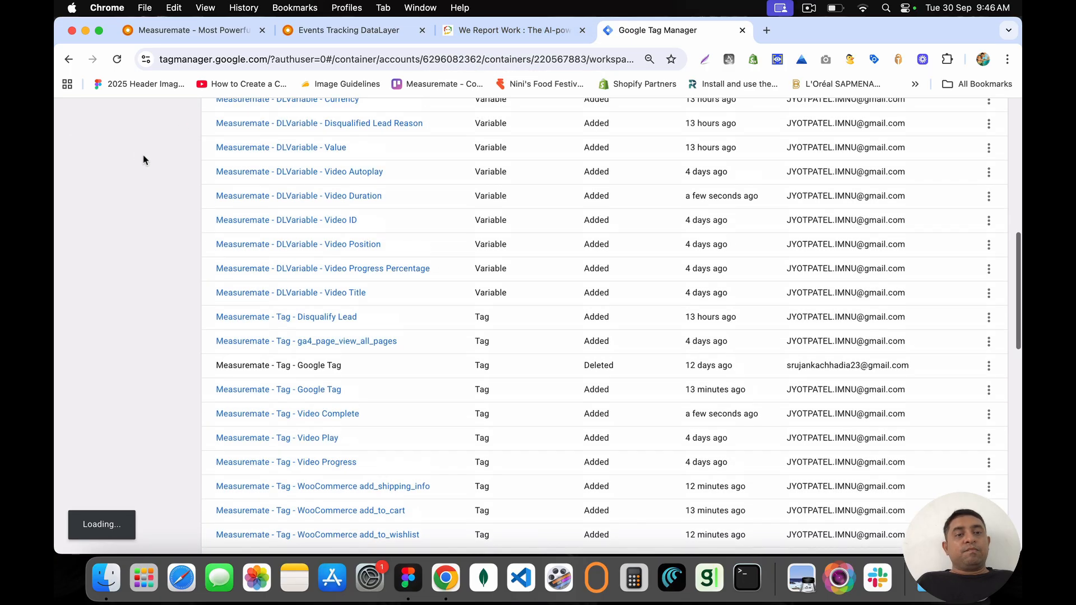
pyautogui.scroll(6, 143, 159)
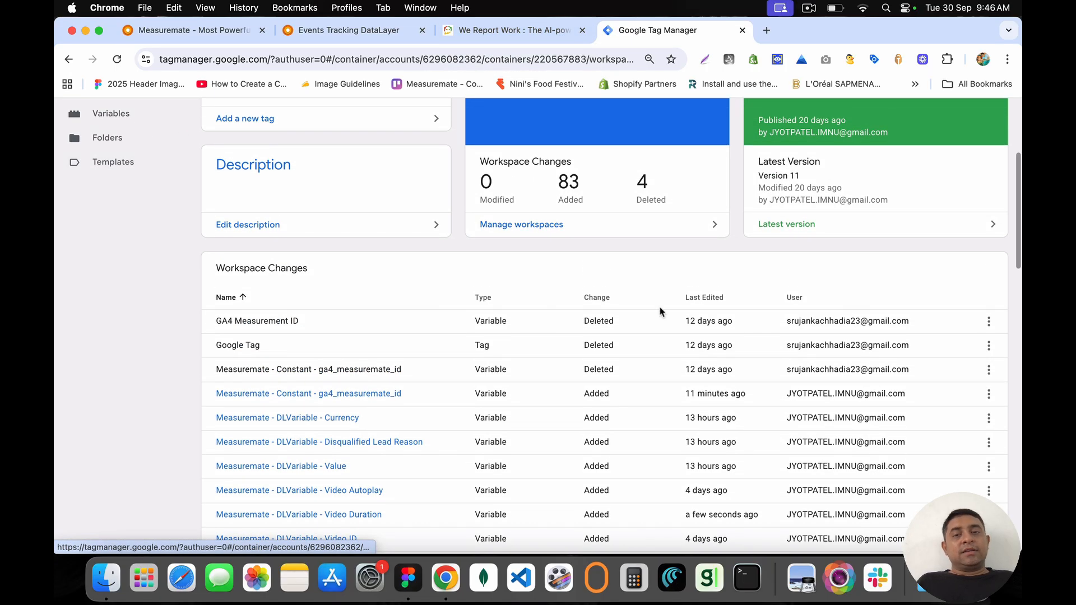
pyautogui.click(710, 299)
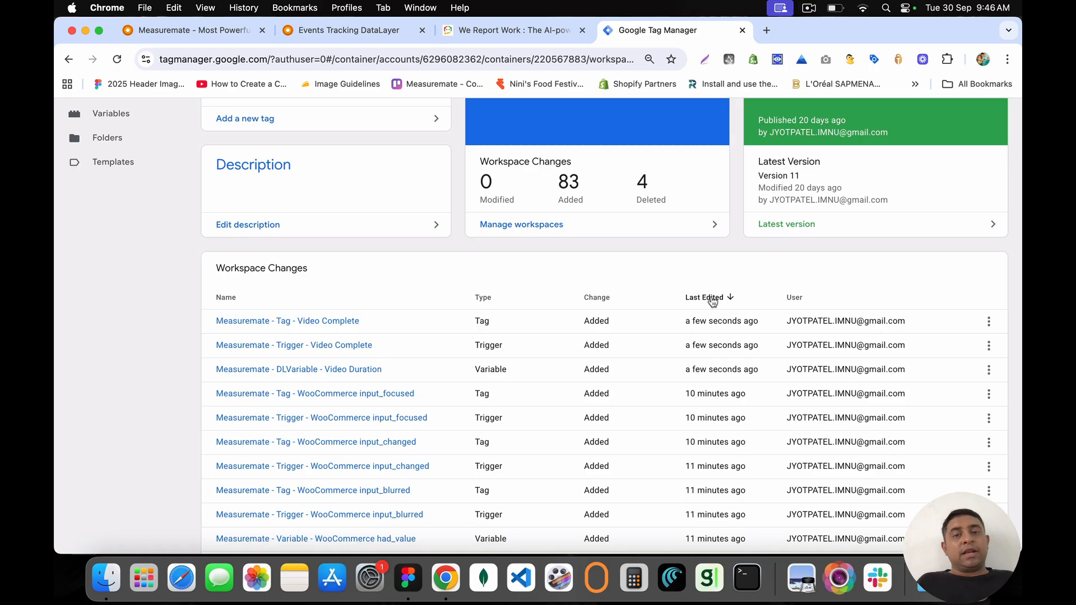
pyautogui.scroll(5, 290, 379)
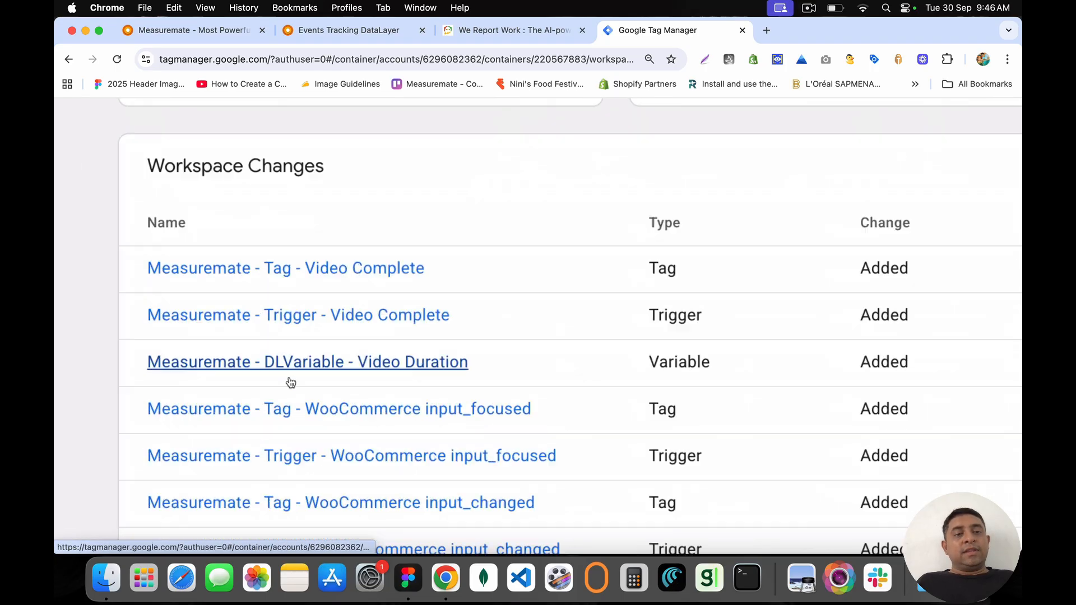
pyautogui.click(331, 361)
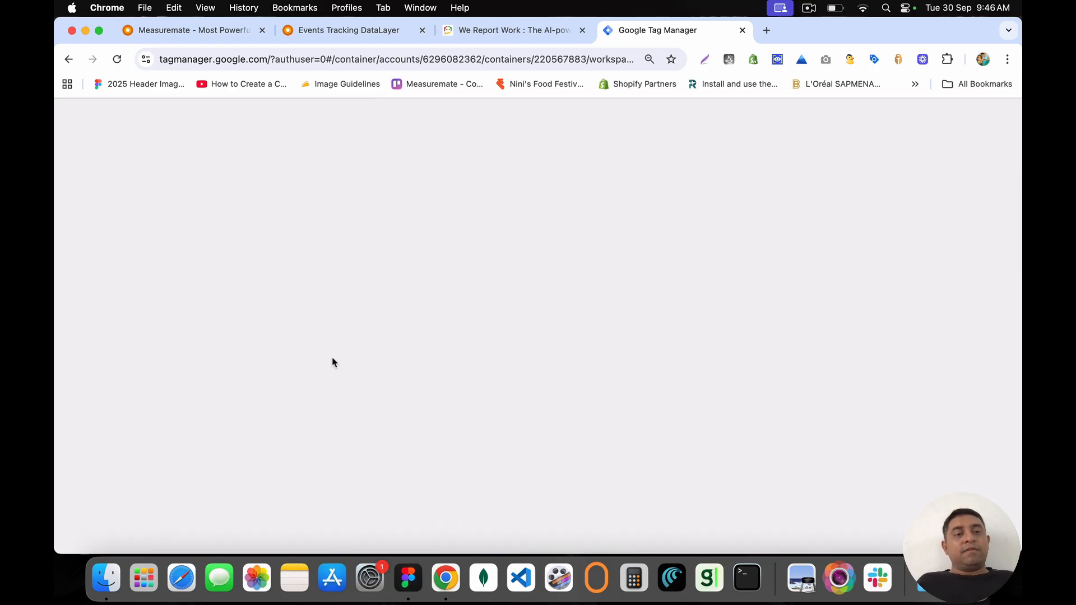
# Step: Inspect the Video Duration variable, Video Complete trigger and Video Complete tag, then scroll the changes list
pyautogui.scroll(-5, 476, 247)
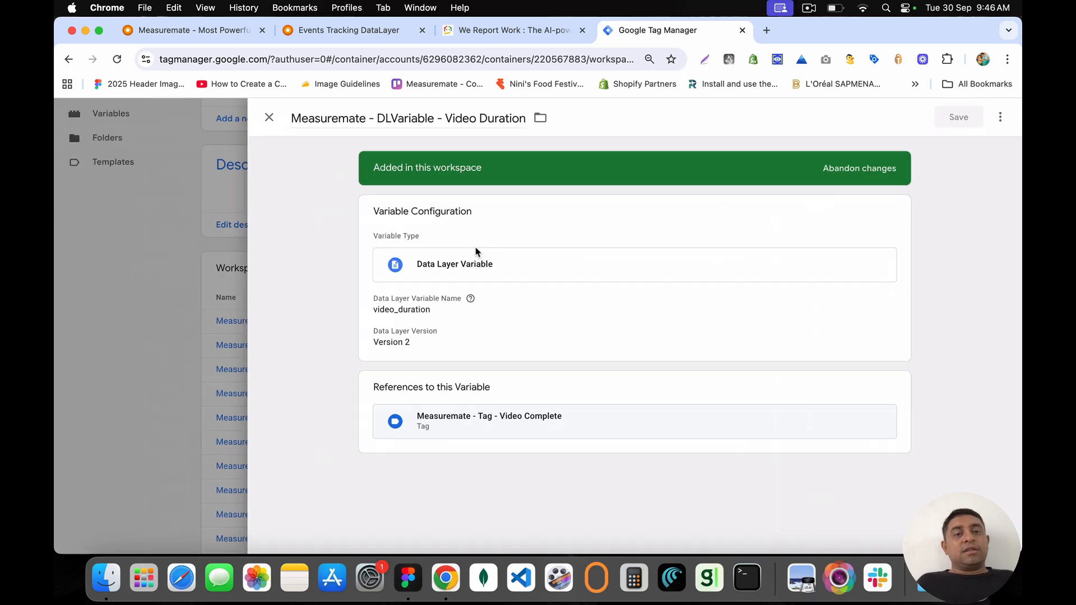
pyautogui.click(269, 117)
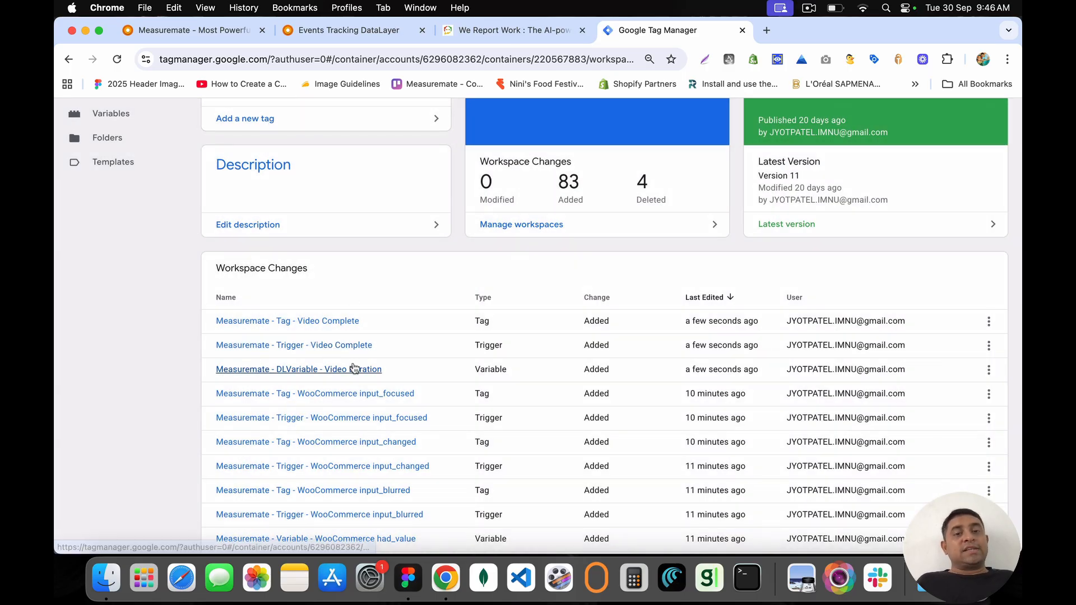
pyautogui.click(353, 345)
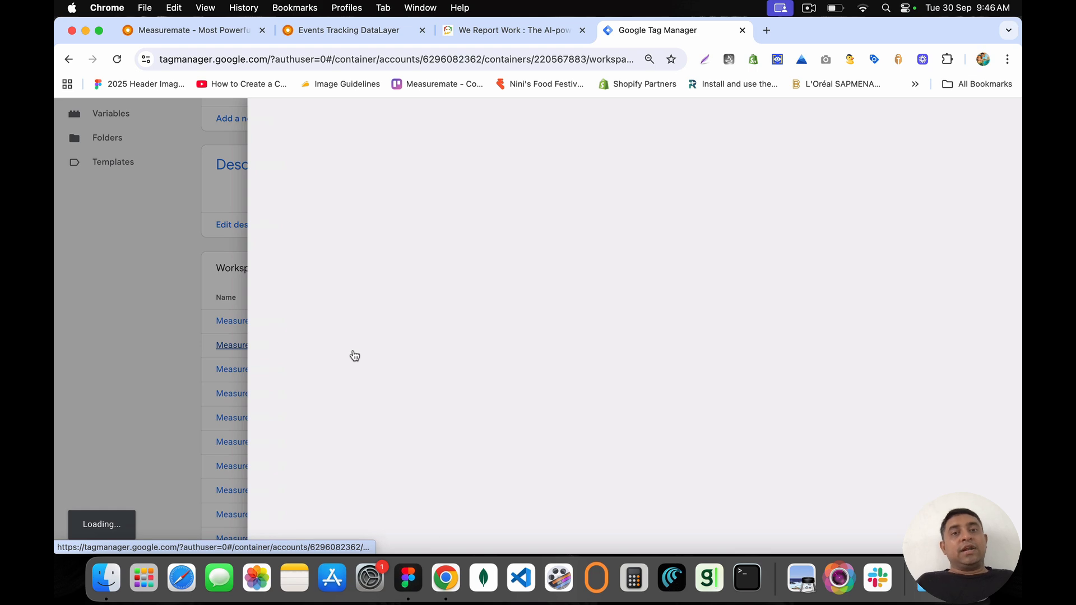
pyautogui.click(236, 183)
pyautogui.click(281, 321)
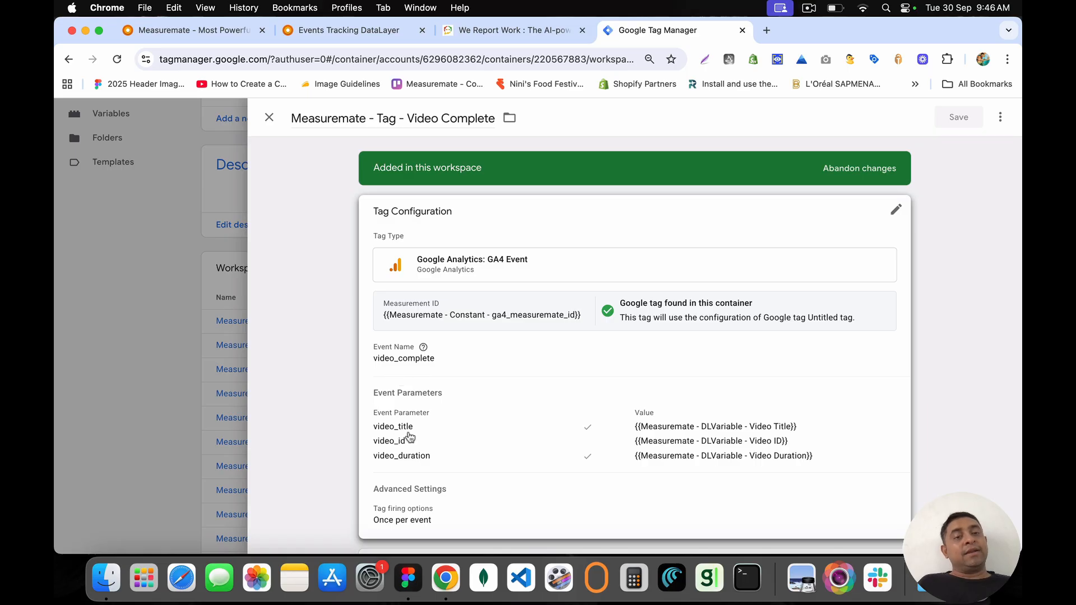
pyautogui.click(269, 117)
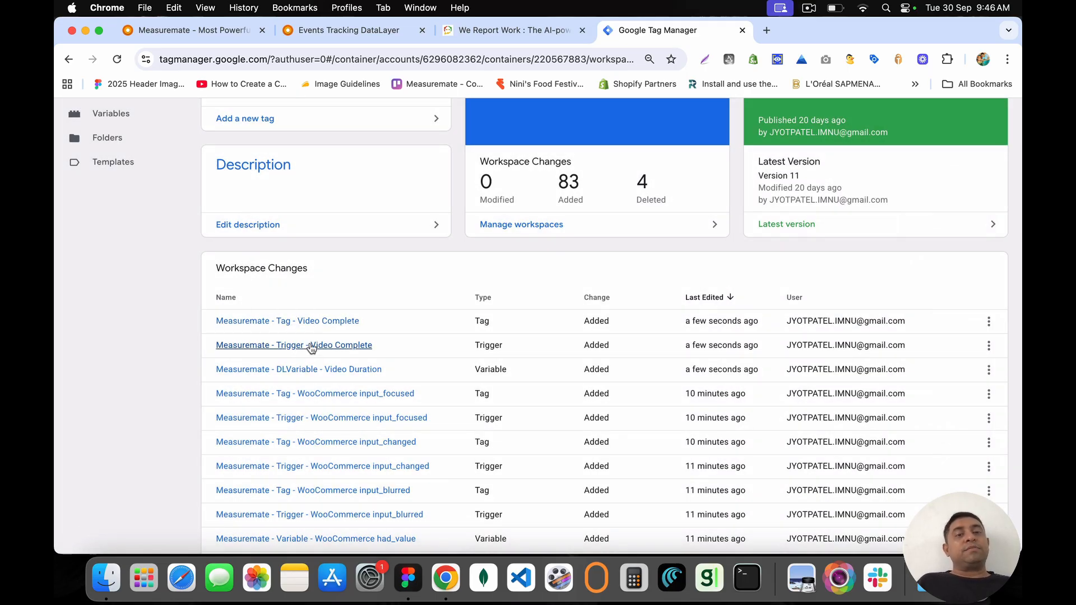
pyautogui.scroll(5, 518, 263)
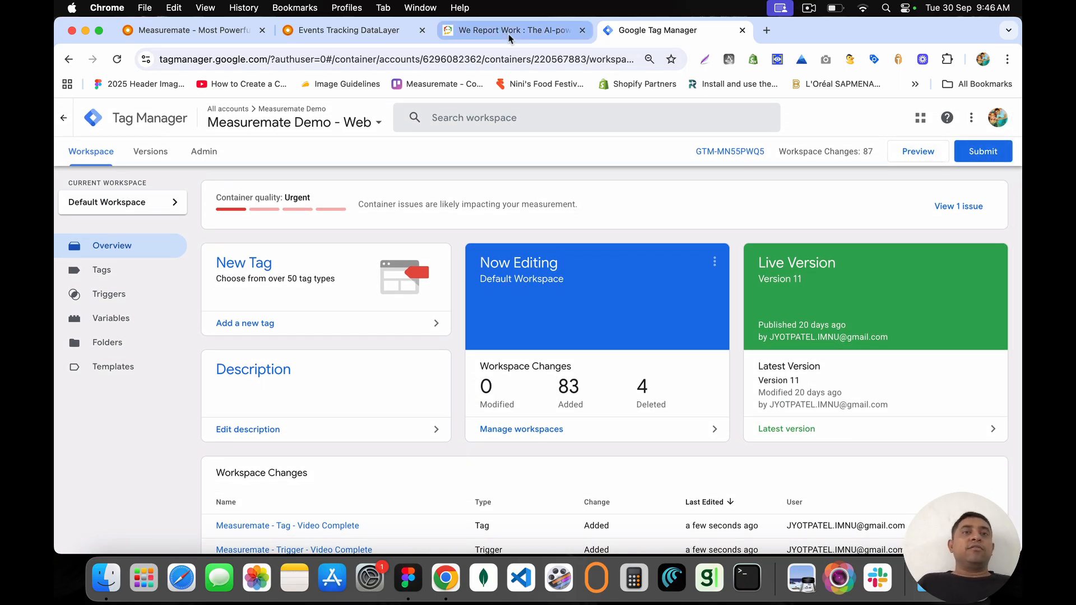
pyautogui.scroll(-5, 438, 239)
pyautogui.scroll(-8, 438, 239)
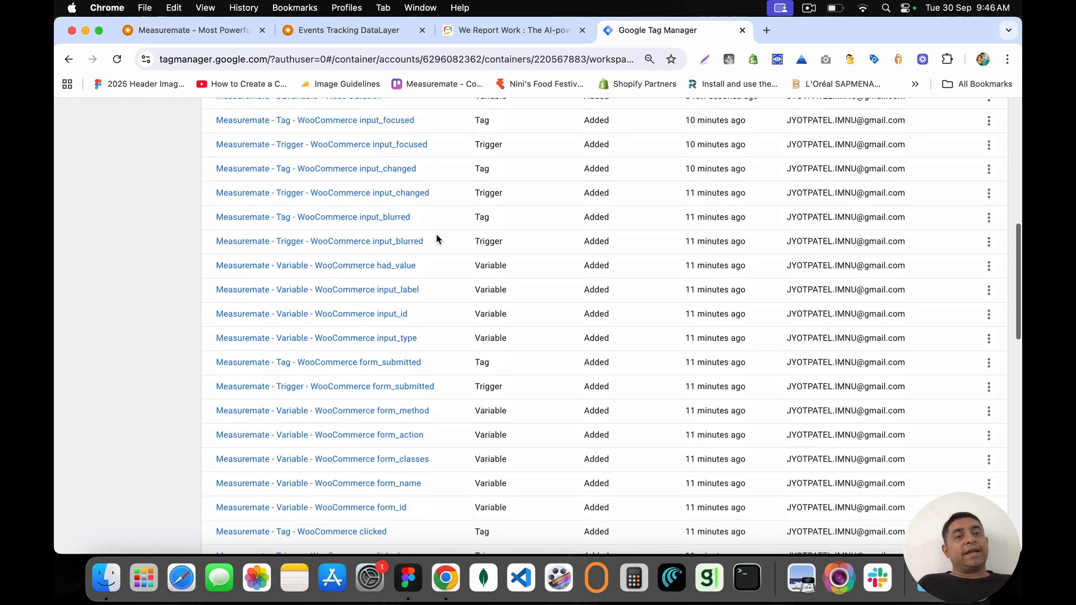
pyautogui.scroll(9, 437, 240)
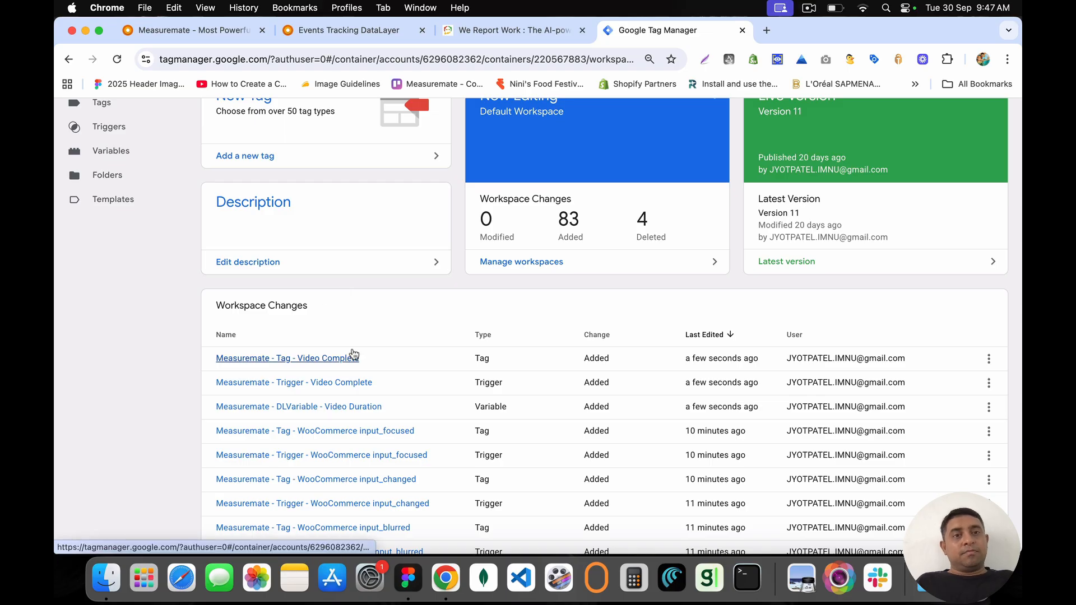
# Step: Show the video_complete dataLayer implementation code in Measuremate and highlight its event parameters
pyautogui.click(356, 32)
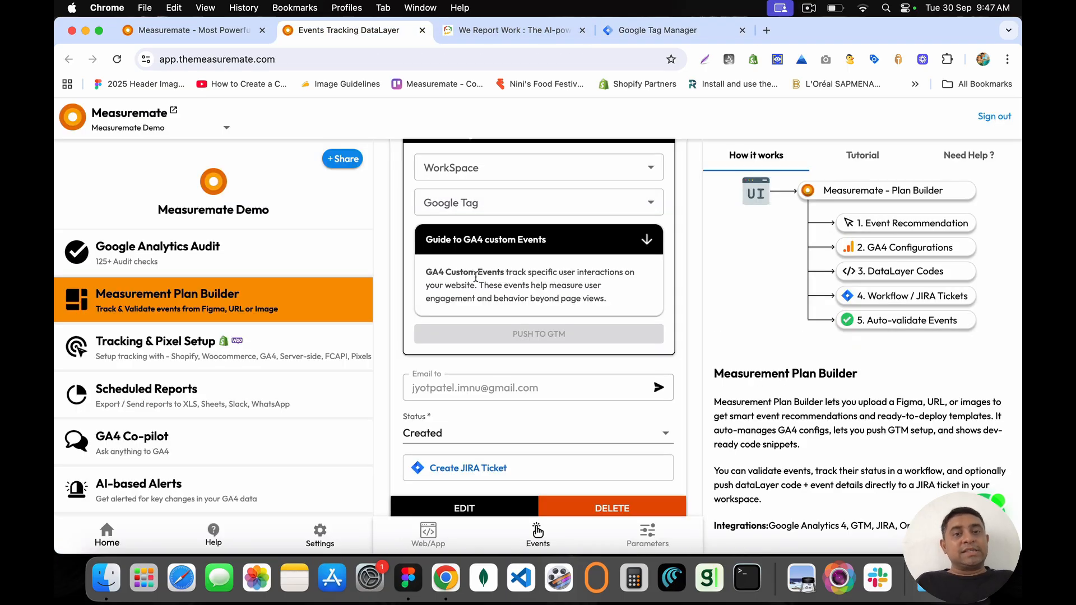
pyautogui.scroll(4, 476, 277)
pyautogui.click(440, 315)
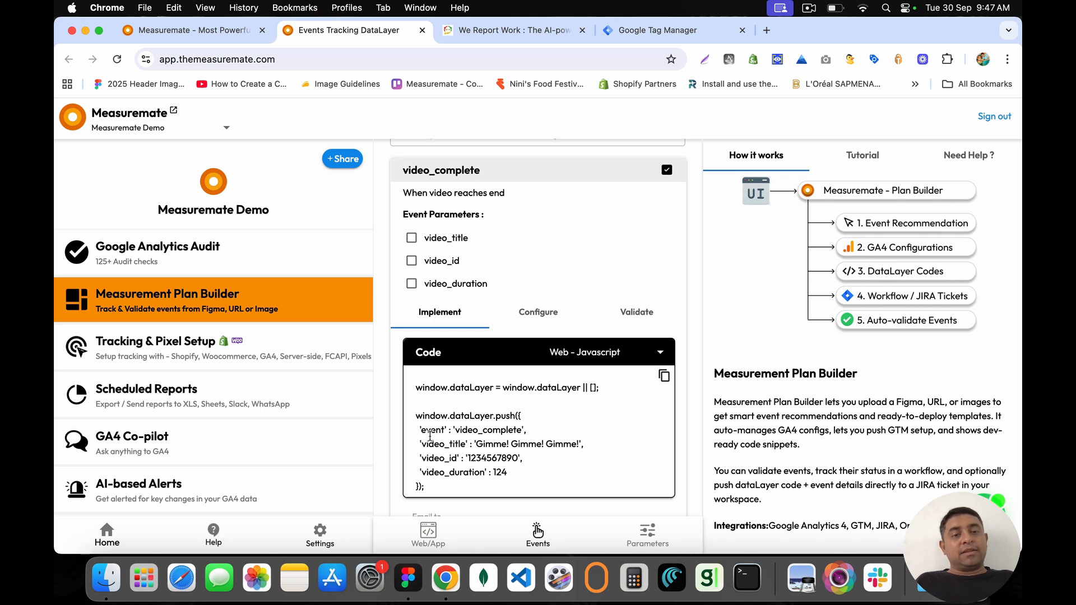
pyautogui.moveTo(453, 443); pyautogui.dragTo(415, 475)
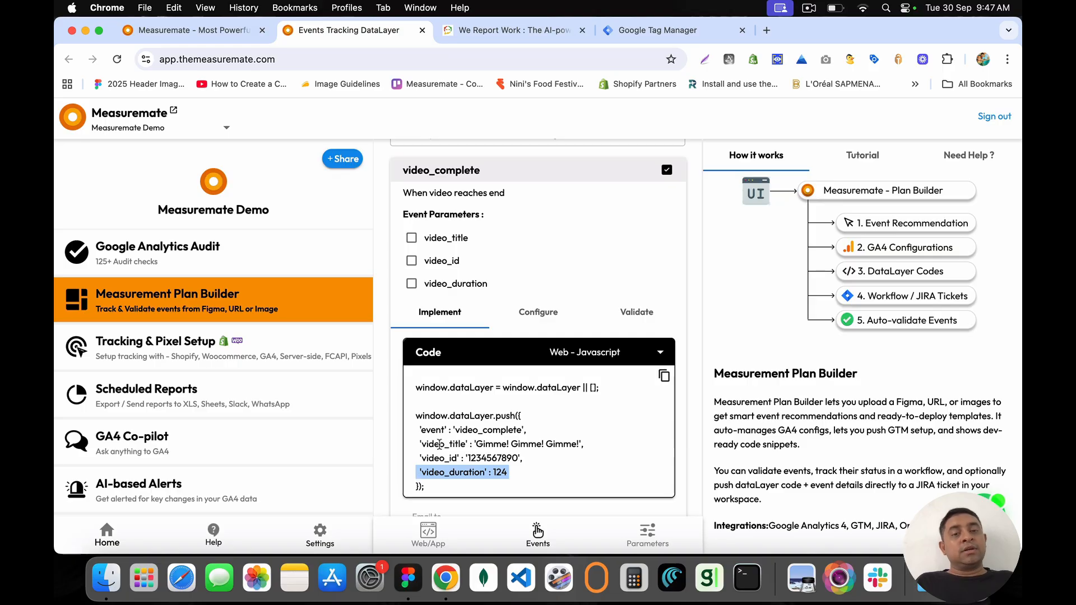
# Step: Return to Tag Manager and scroll through the workspace changes
pyautogui.click(647, 32)
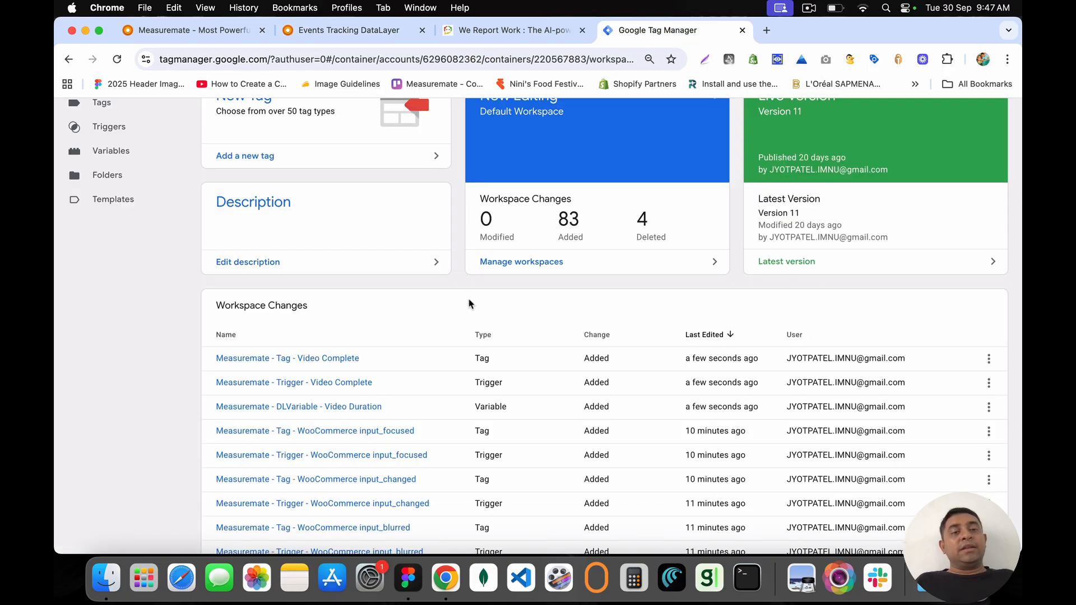
pyautogui.scroll(-10, 468, 302)
pyautogui.scroll(-15, 468, 303)
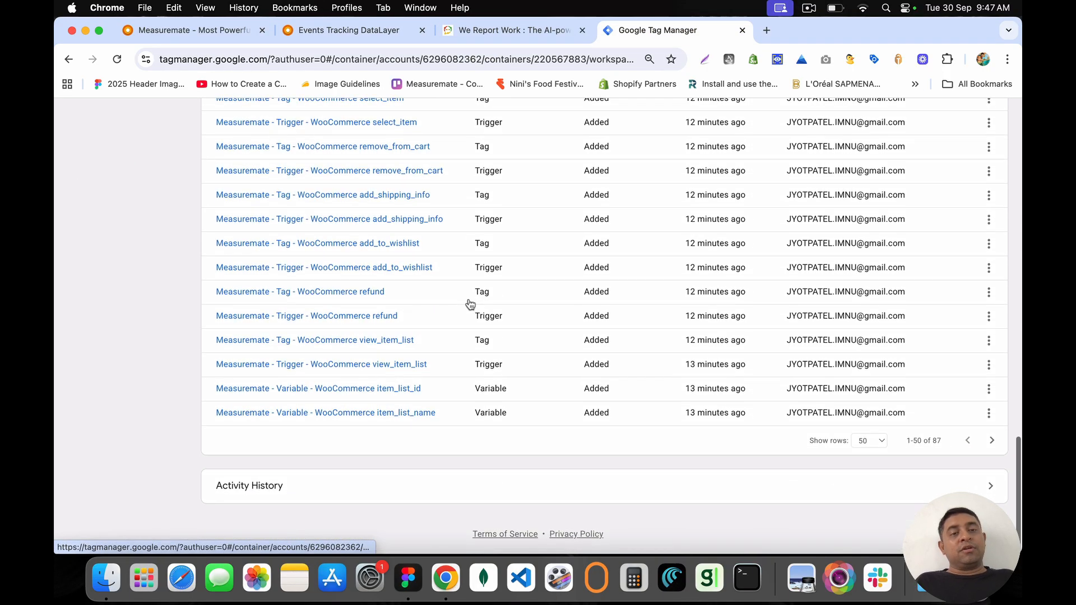
pyautogui.scroll(20, 470, 305)
# Step: Filter the container's user-defined variables by 'Video' to show the six Video variables
pyautogui.click(112, 324)
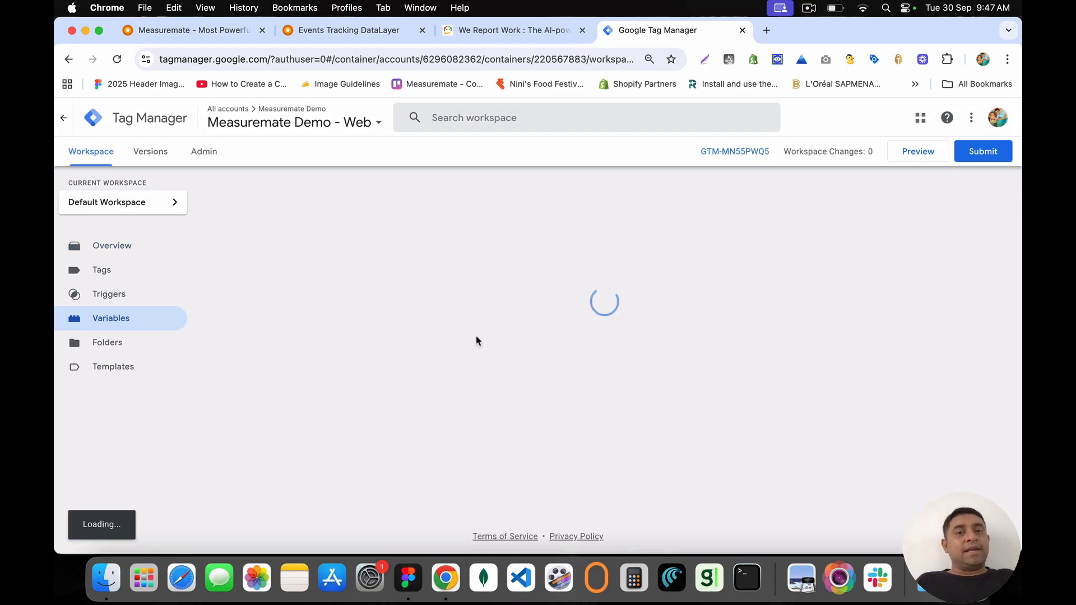
pyautogui.scroll(-10, 476, 341)
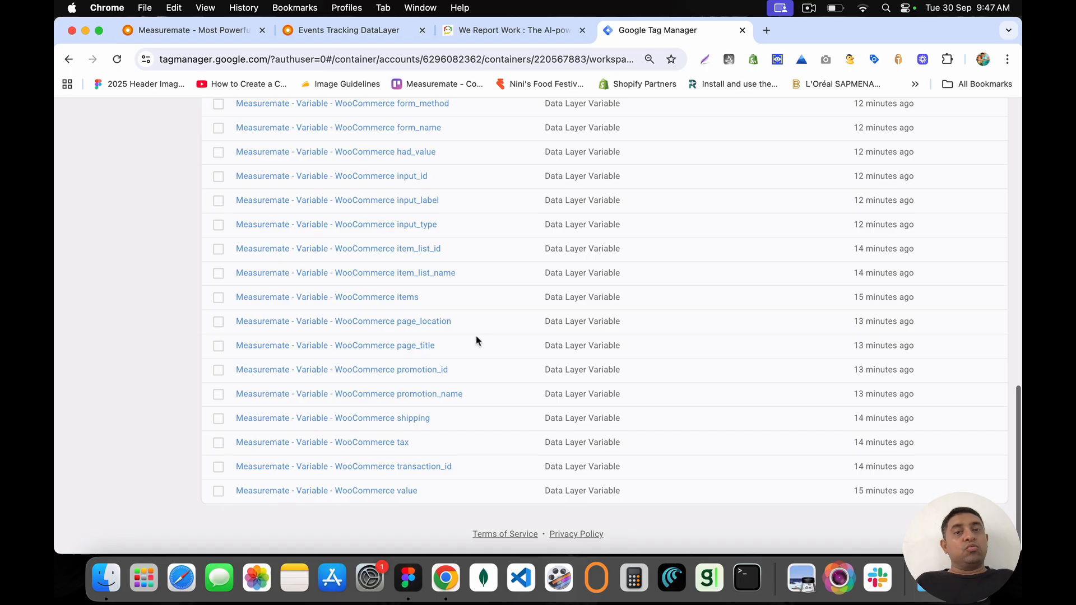
pyautogui.scroll(15, 477, 339)
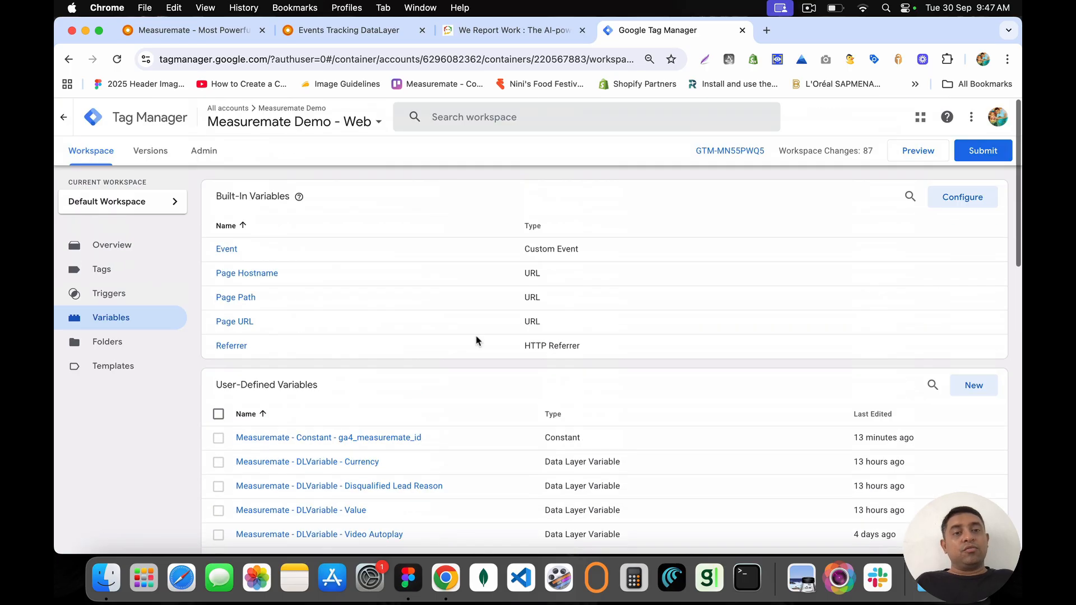
pyautogui.click(941, 392)
pyautogui.write('Video')
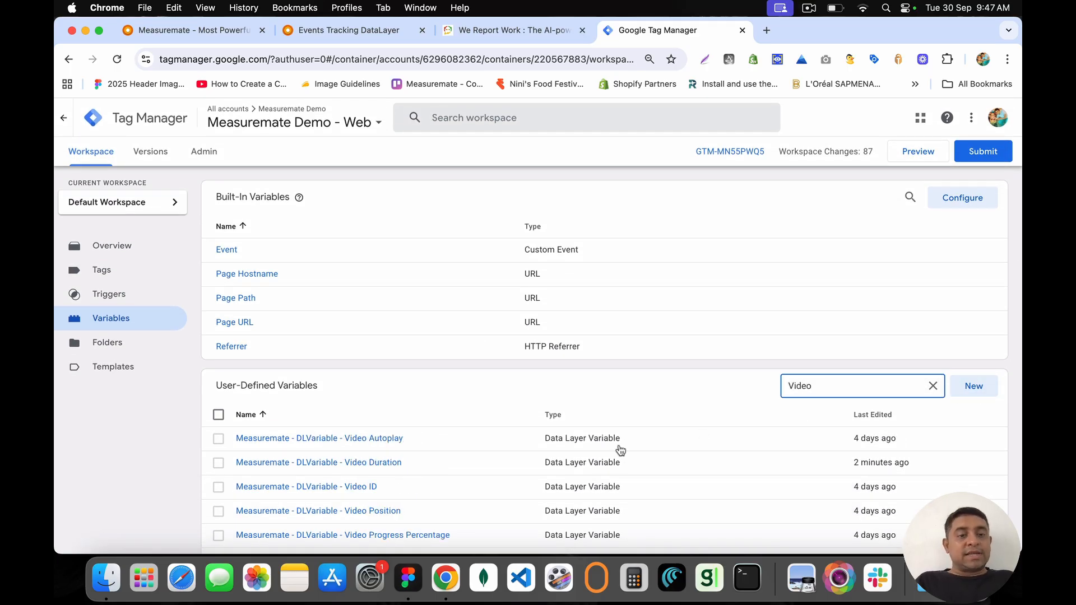
pyautogui.scroll(-3, 507, 480)
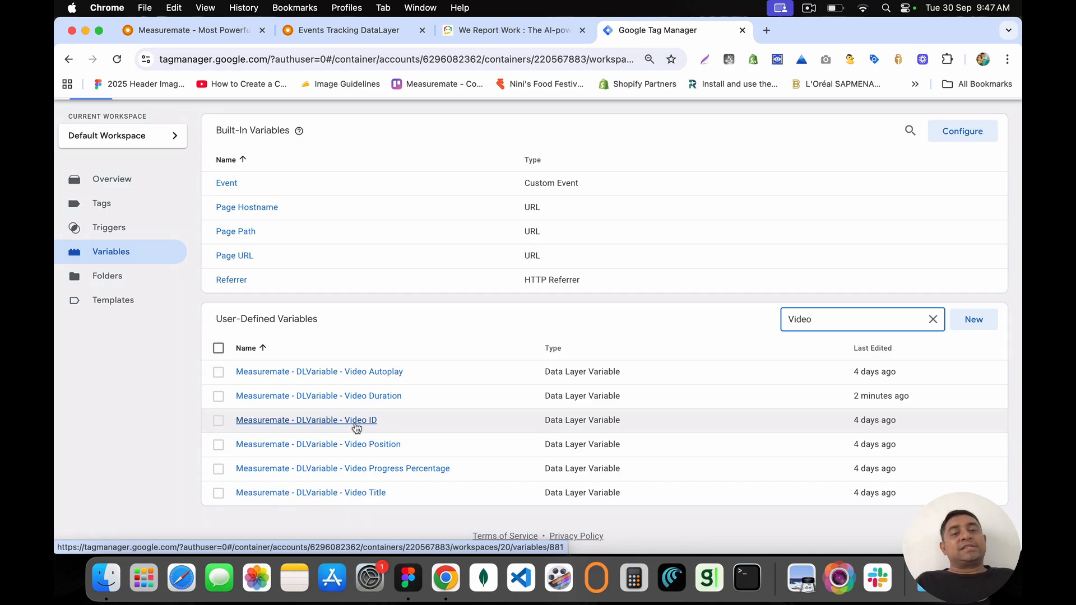
pyautogui.click(511, 28)
# Step: Review the video_complete event parameters and show its GTM configuration in Measuremate
pyautogui.click(343, 31)
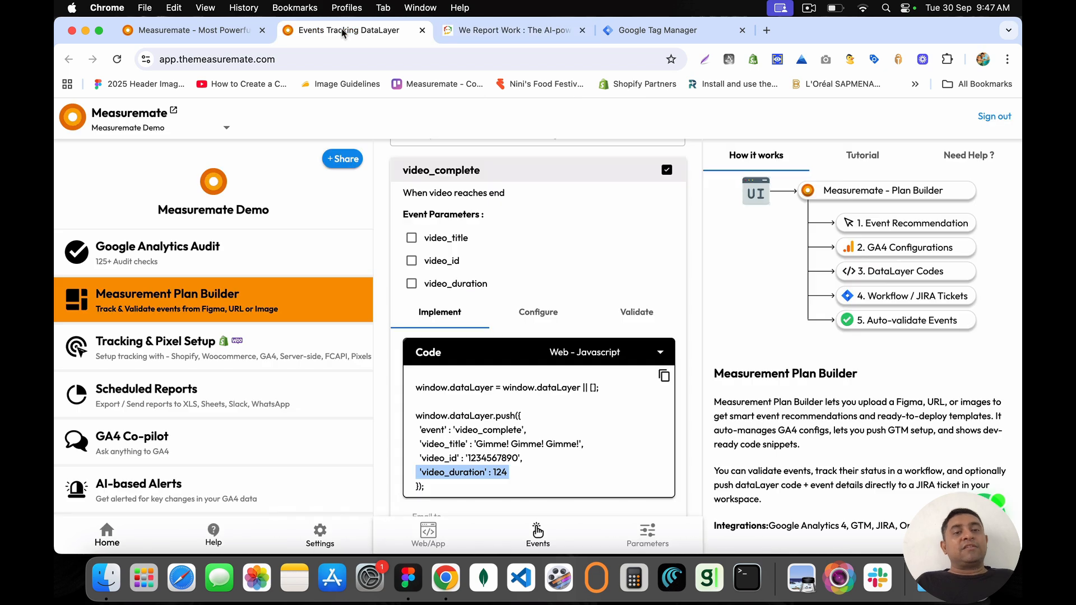
pyautogui.moveTo(399, 214); pyautogui.dragTo(514, 228)
pyautogui.click(493, 216)
pyautogui.click(404, 196)
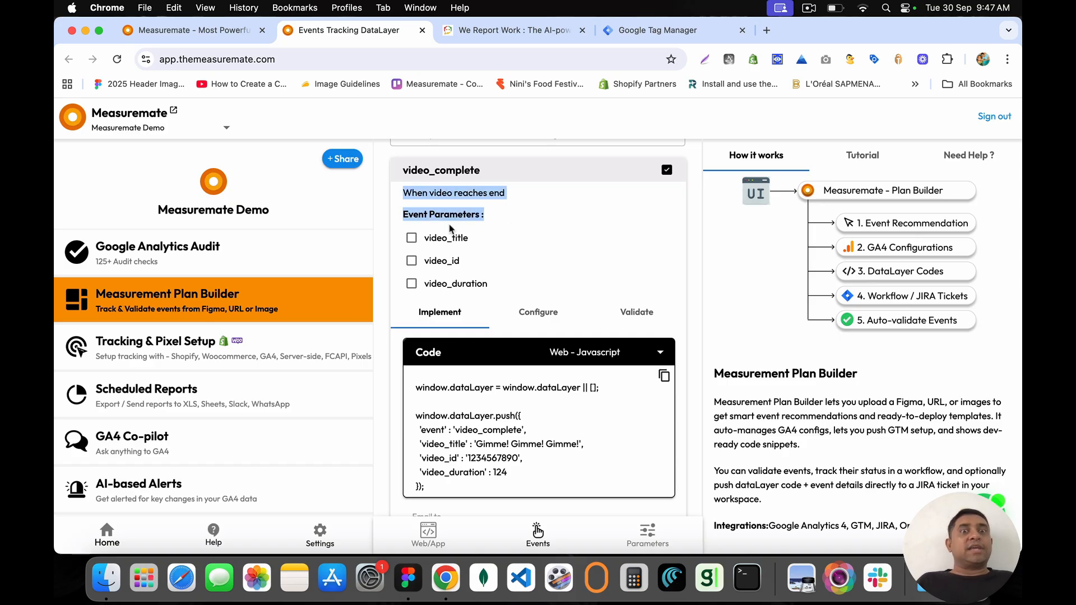
pyautogui.scroll(-4, 455, 306)
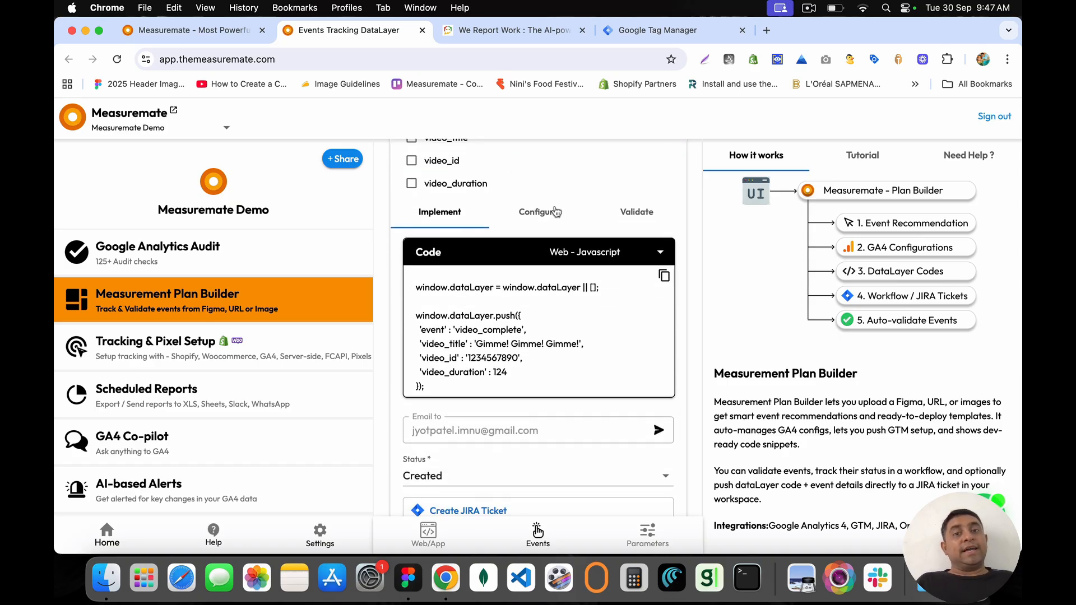
pyautogui.click(555, 212)
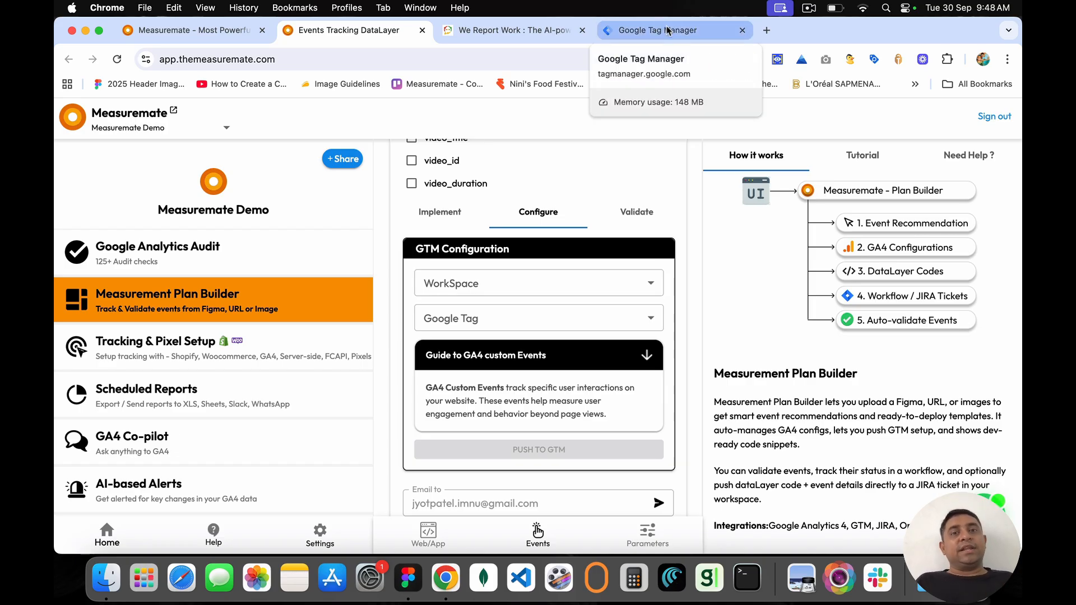
pyautogui.click(544, 213)
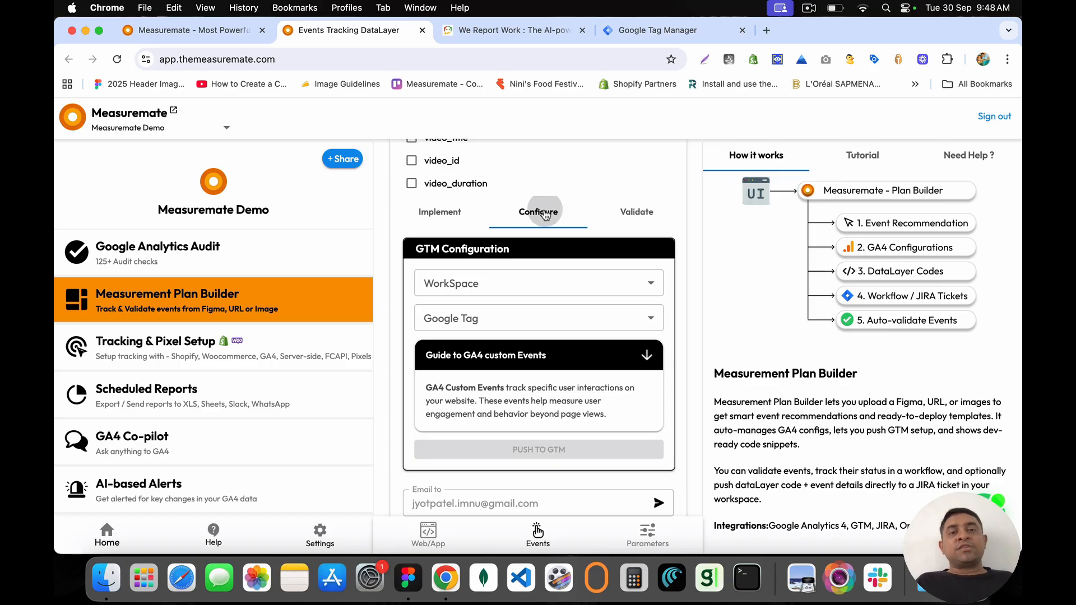
# Step: Close the We Report Work tab and return to the Measuremate event tracking page
pyautogui.click(650, 30)
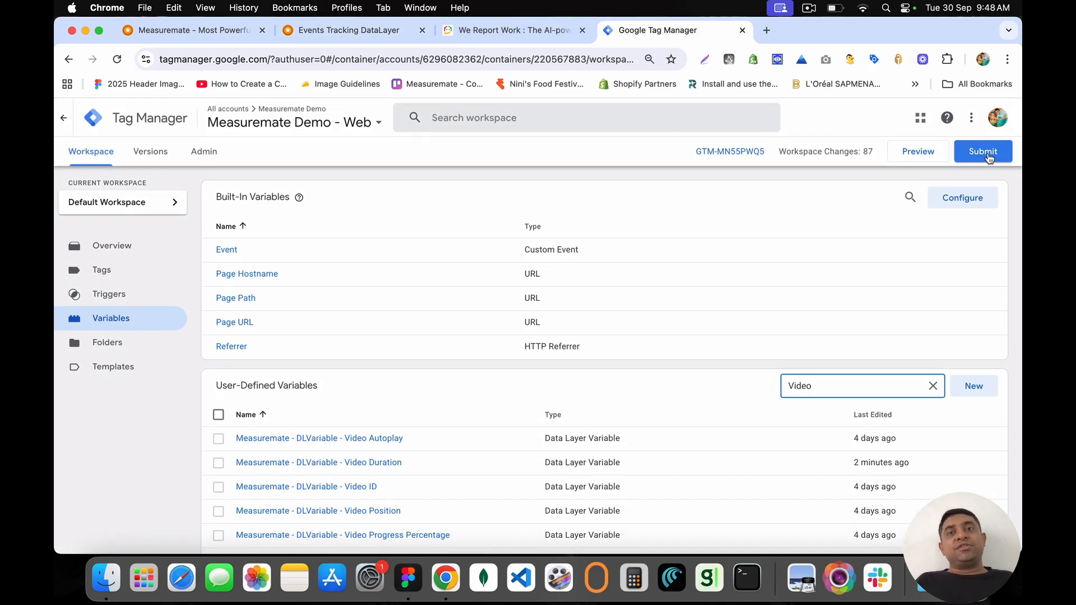
pyautogui.click(507, 30)
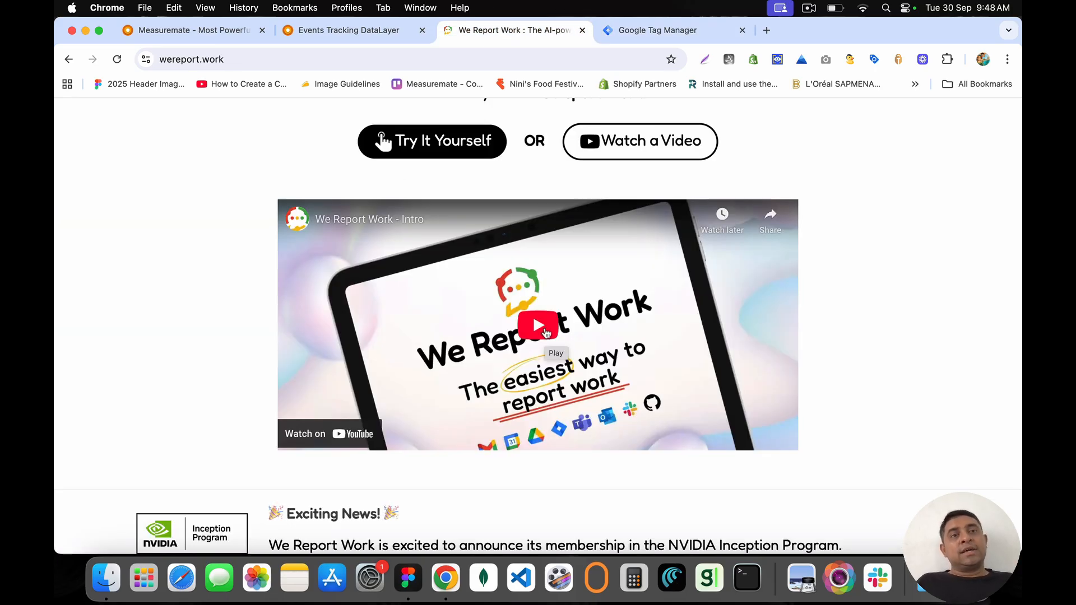
pyautogui.click(582, 30)
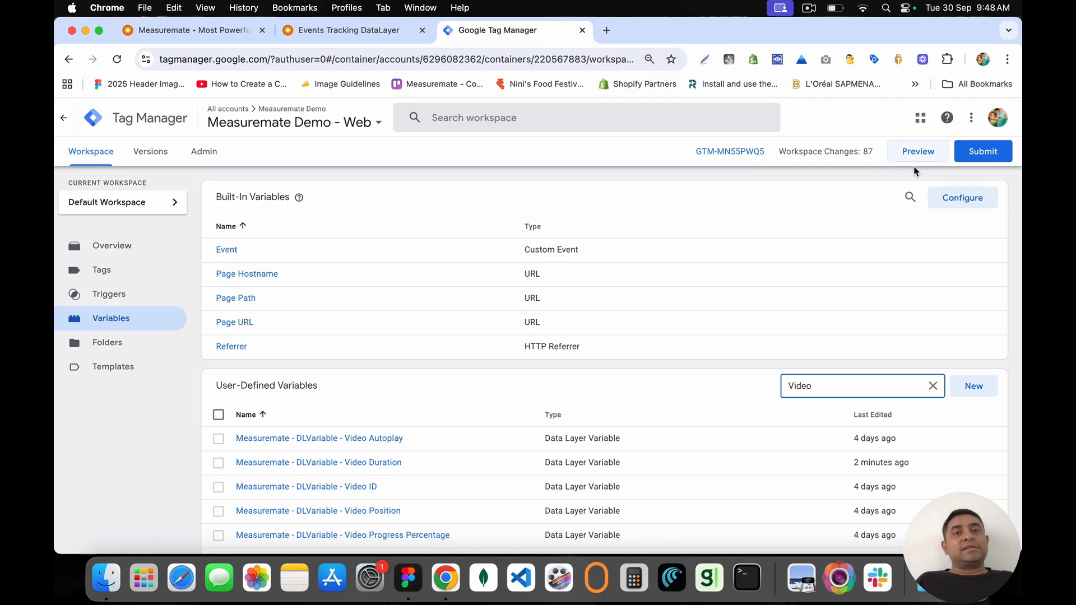
pyautogui.click(340, 35)
# Step: Validate video_complete and note the BigQuery data-not-found message
pyautogui.click(621, 218)
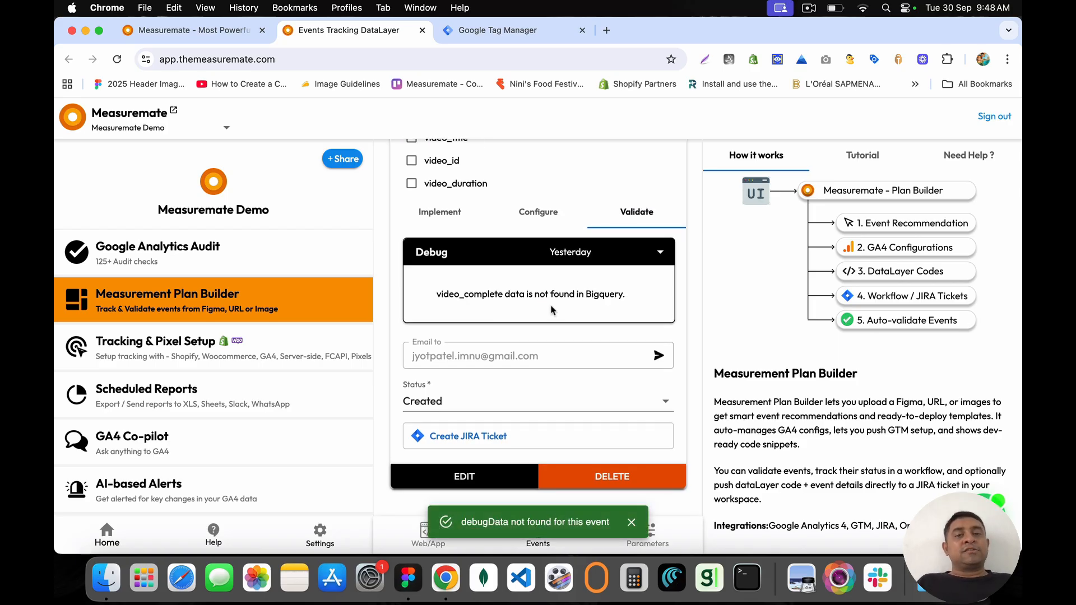
pyautogui.moveTo(438, 289)
pyautogui.mouseDown()
pyautogui.moveTo(649, 304)
pyautogui.moveTo(433, 302)
pyautogui.mouseUp()
pyautogui.click(647, 304)
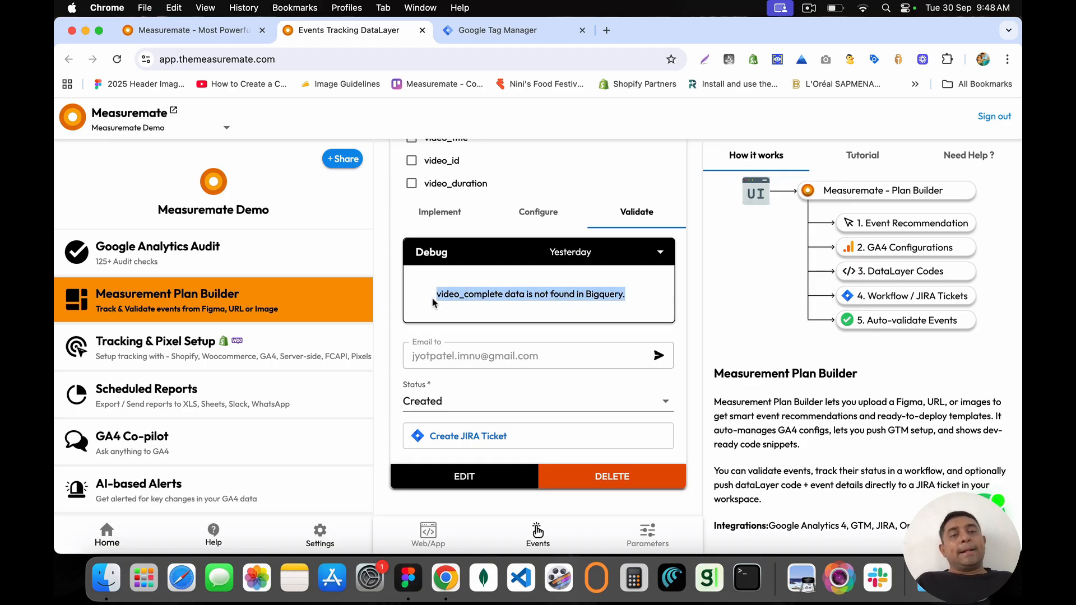
# Step: Expand the Big Query integration, reviewing its credential e-mail, project measuremate-388c7 and dataset analytics_279507347
pyautogui.click(321, 535)
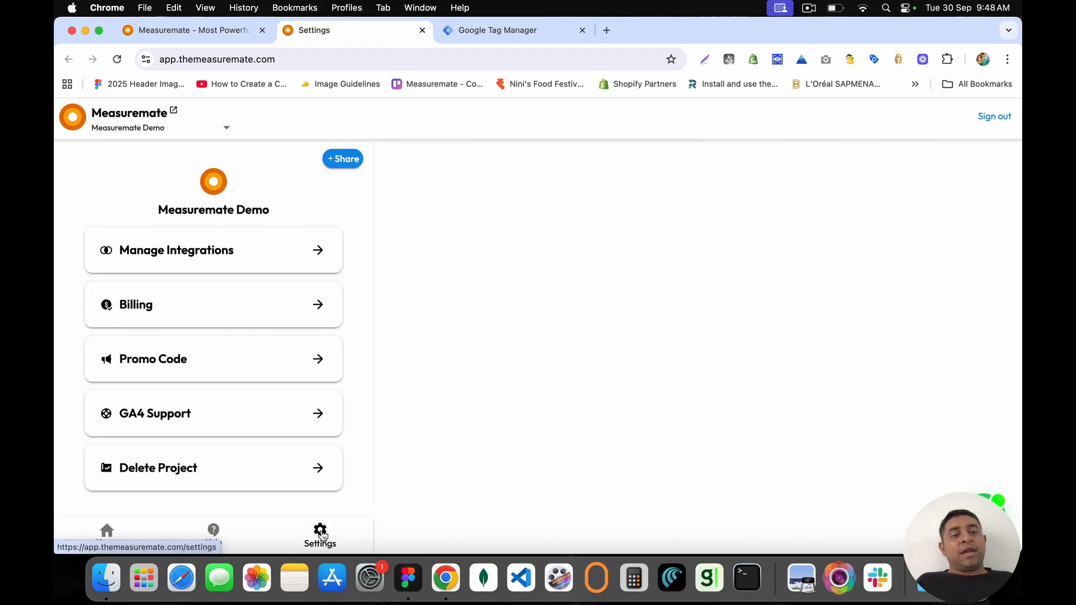
pyautogui.click(319, 254)
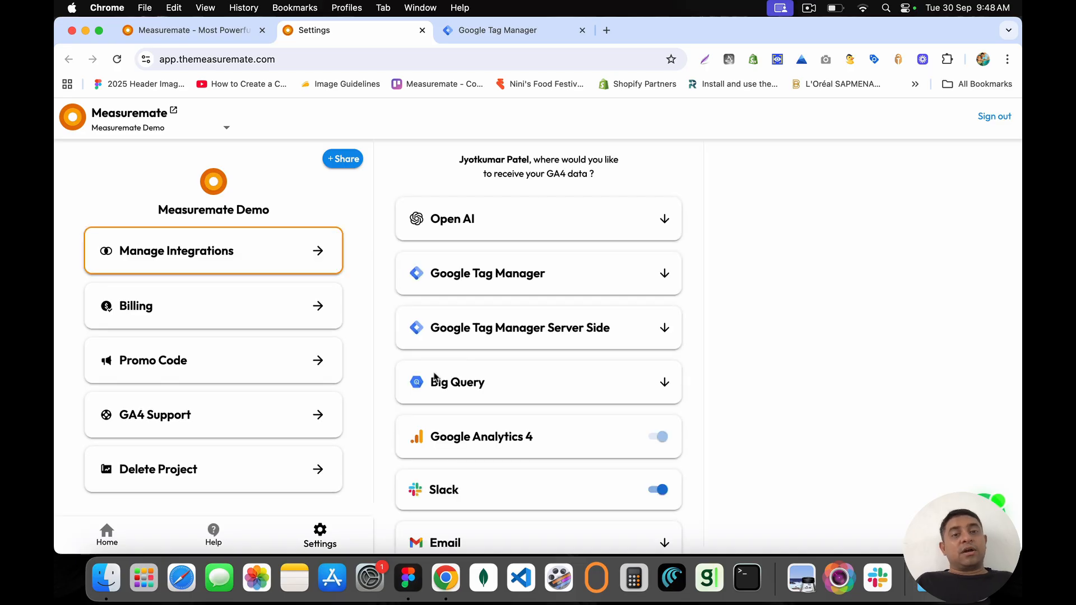
pyautogui.moveTo(434, 375); pyautogui.dragTo(497, 389)
pyautogui.click(675, 381)
pyautogui.scroll(-3, 560, 337)
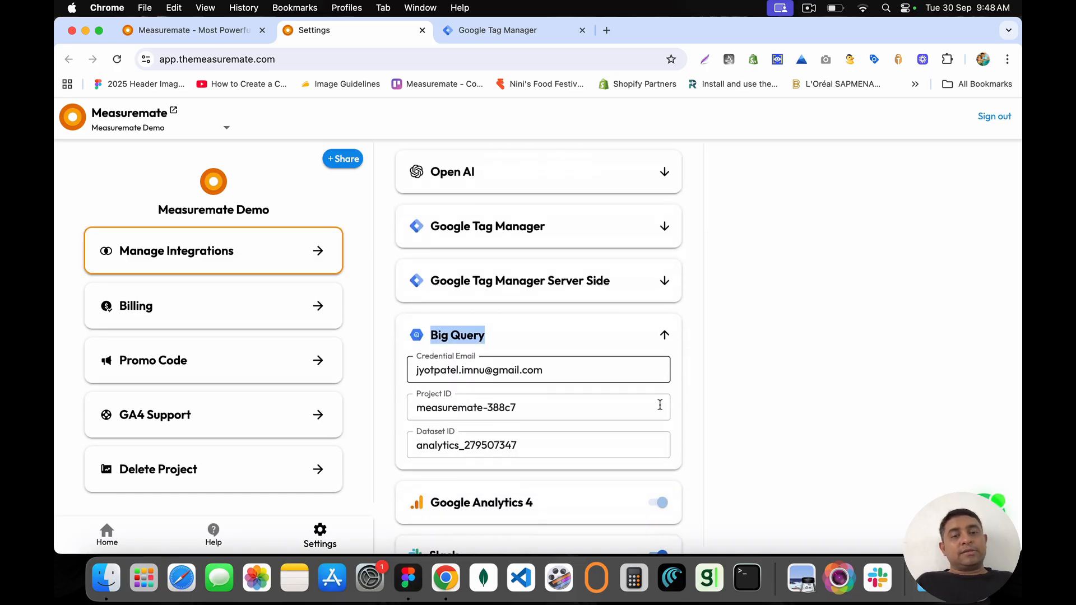
pyautogui.moveTo(535, 295); pyautogui.dragTo(398, 298)
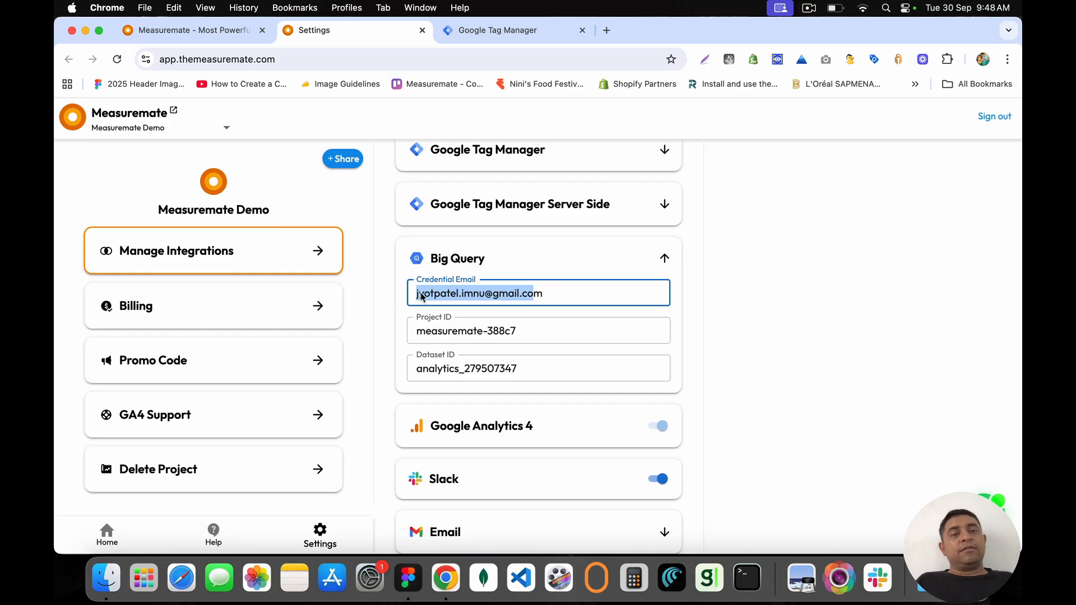
pyautogui.moveTo(521, 331); pyautogui.dragTo(400, 325)
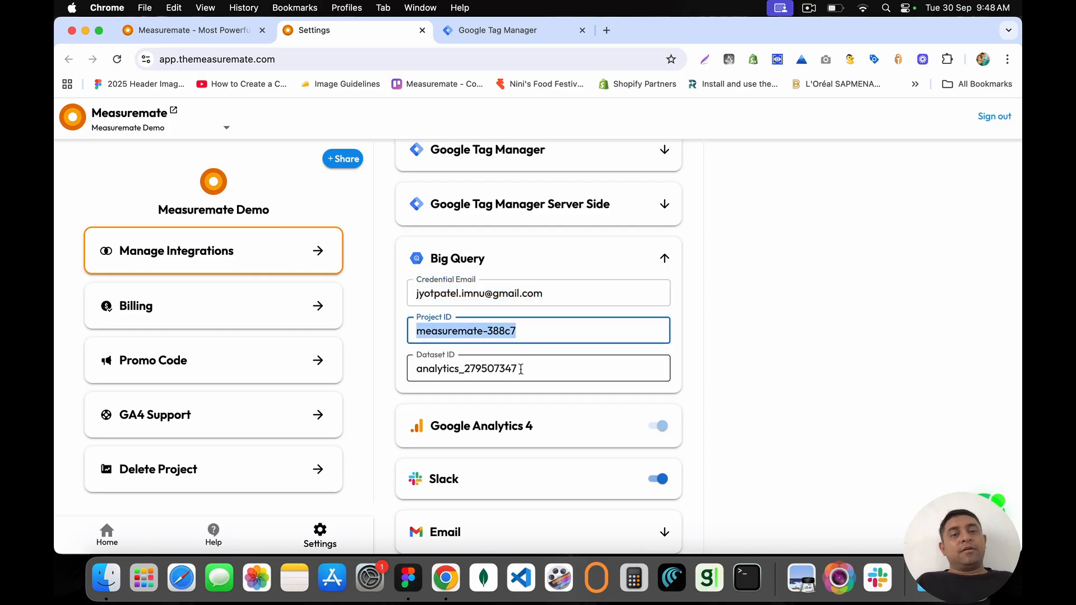
pyautogui.moveTo(520, 368); pyautogui.dragTo(378, 358)
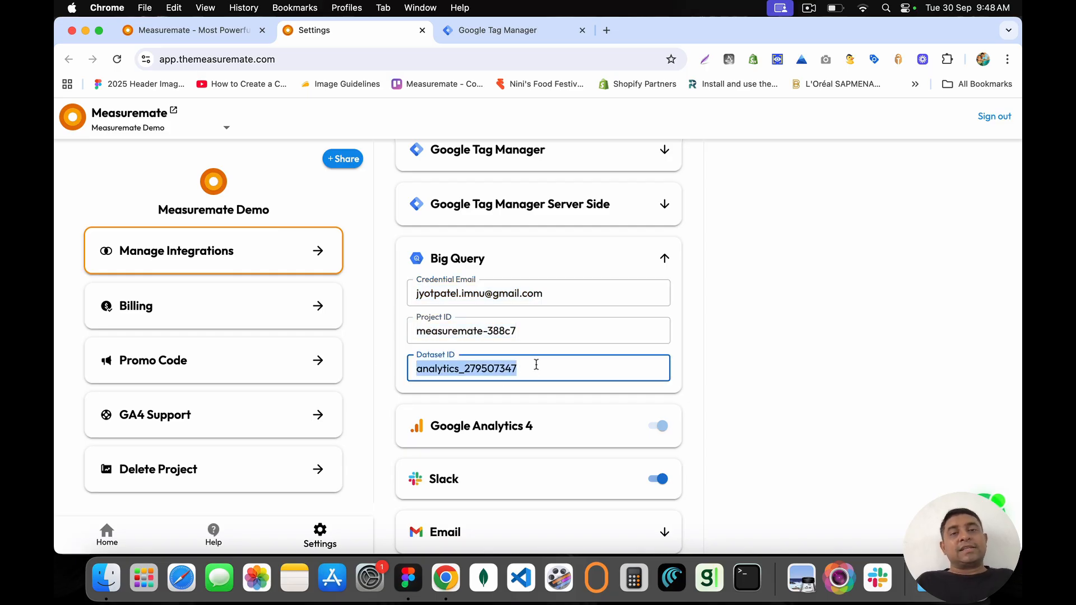
# Step: Search Google for 'ga4 integration with bigquery' and open the '[GA4] Set up BigQuery Export' article
pyautogui.click(606, 30)
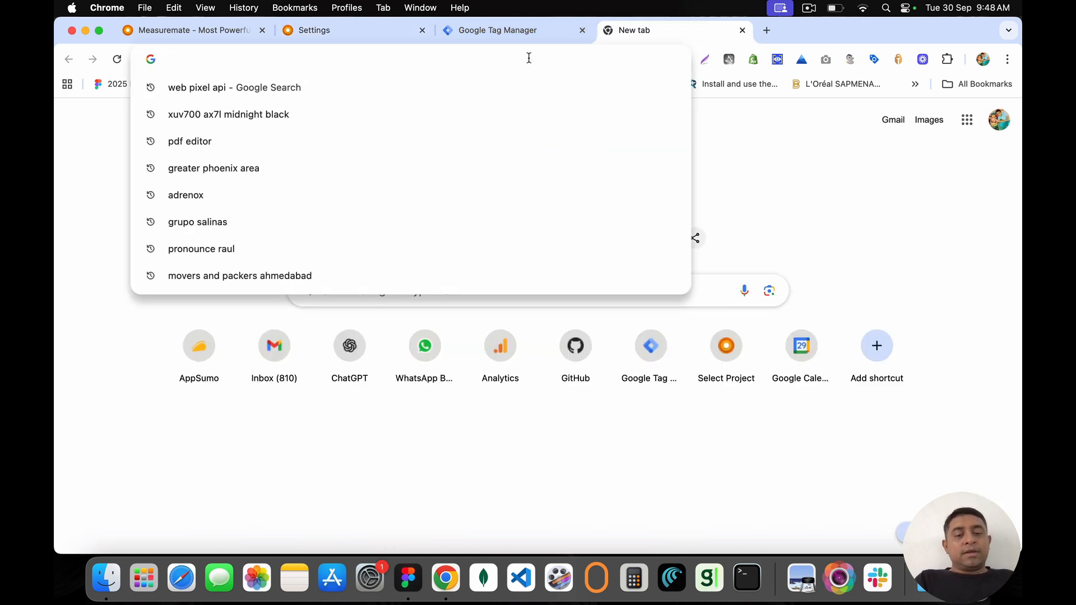
pyautogui.write('ga4 interg')
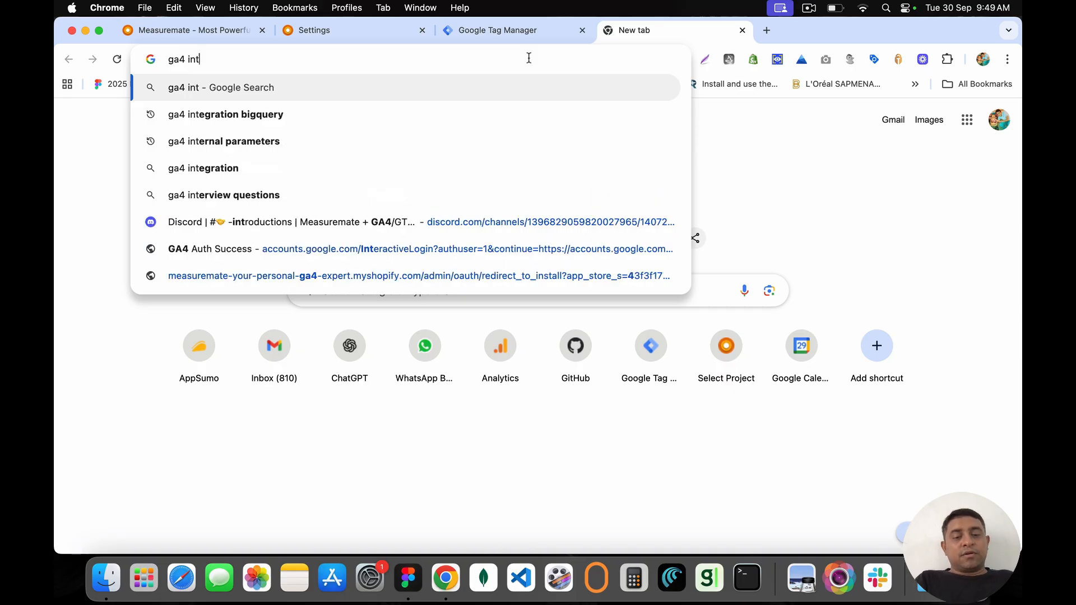
pyautogui.press('BackSpace')
pyautogui.press('BackSpace')
pyautogui.write('gr')
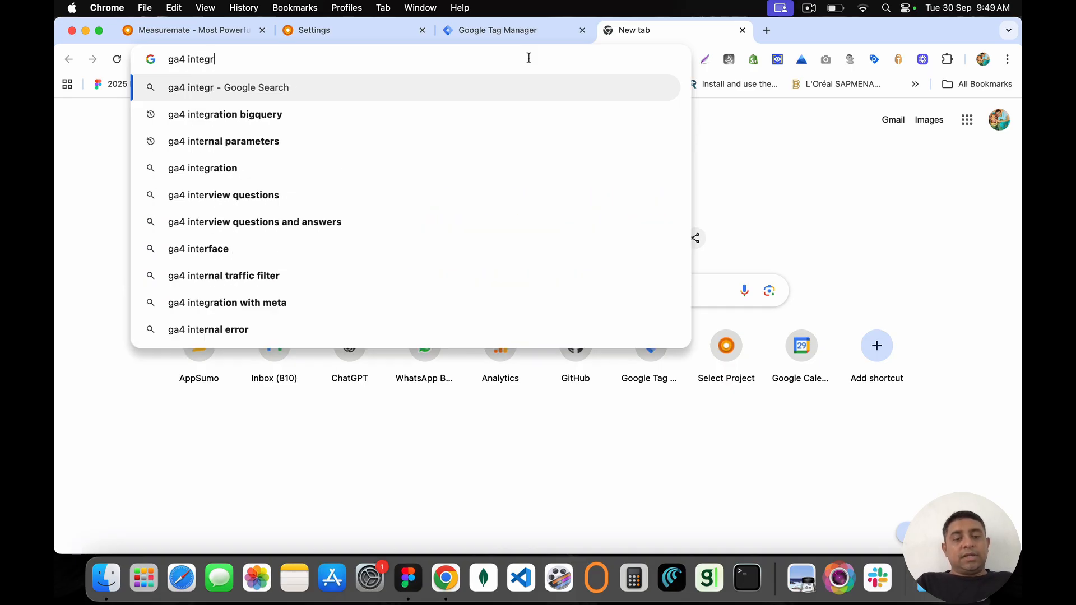
pyautogui.write('ation with bigquery')
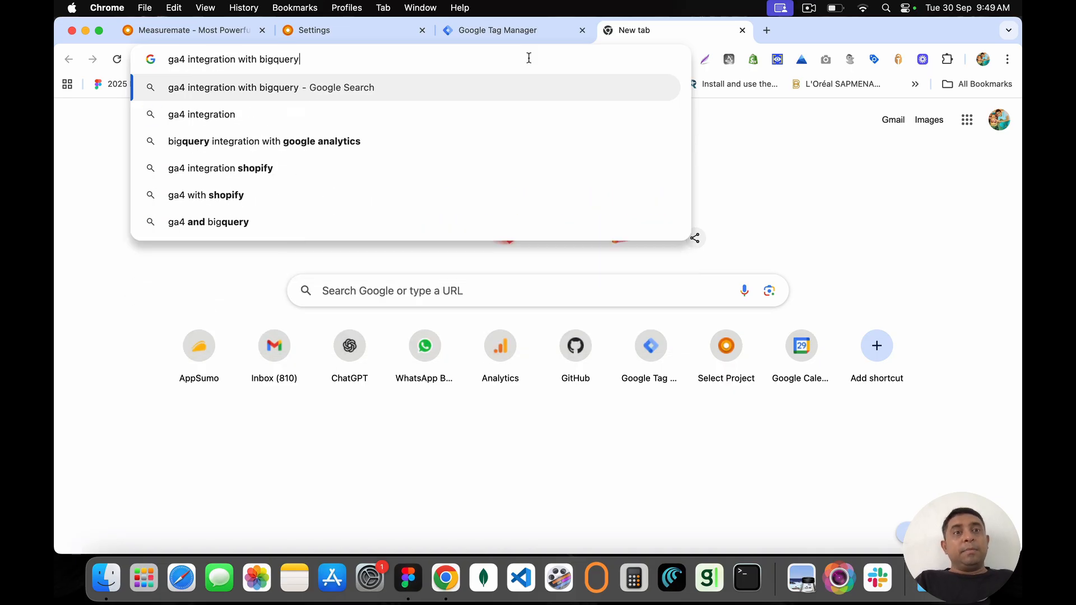
pyautogui.press('Return')
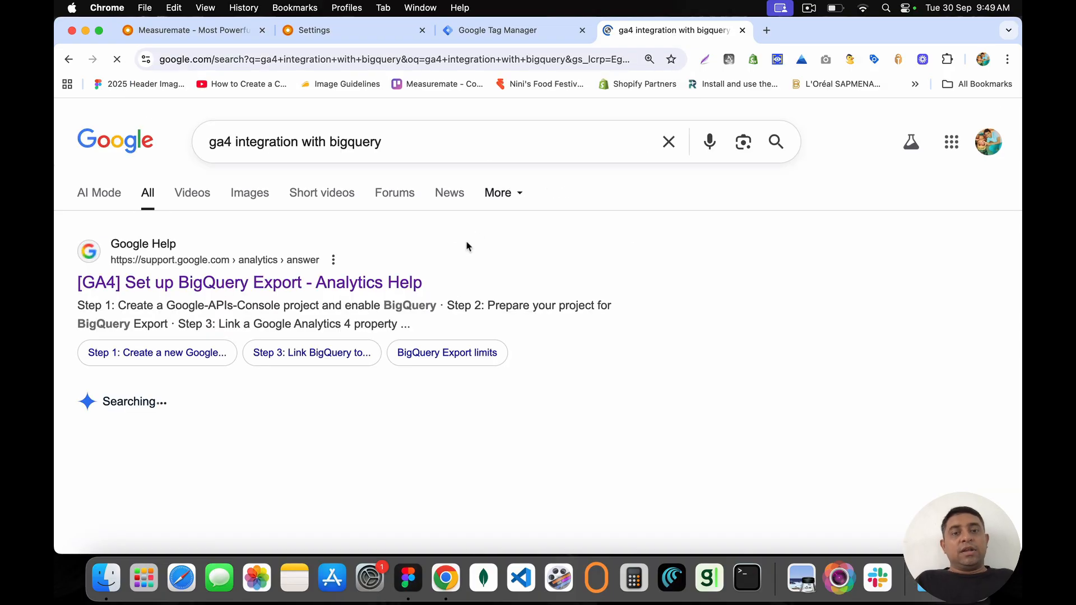
pyautogui.click(260, 281)
pyautogui.scroll(-7, 362, 401)
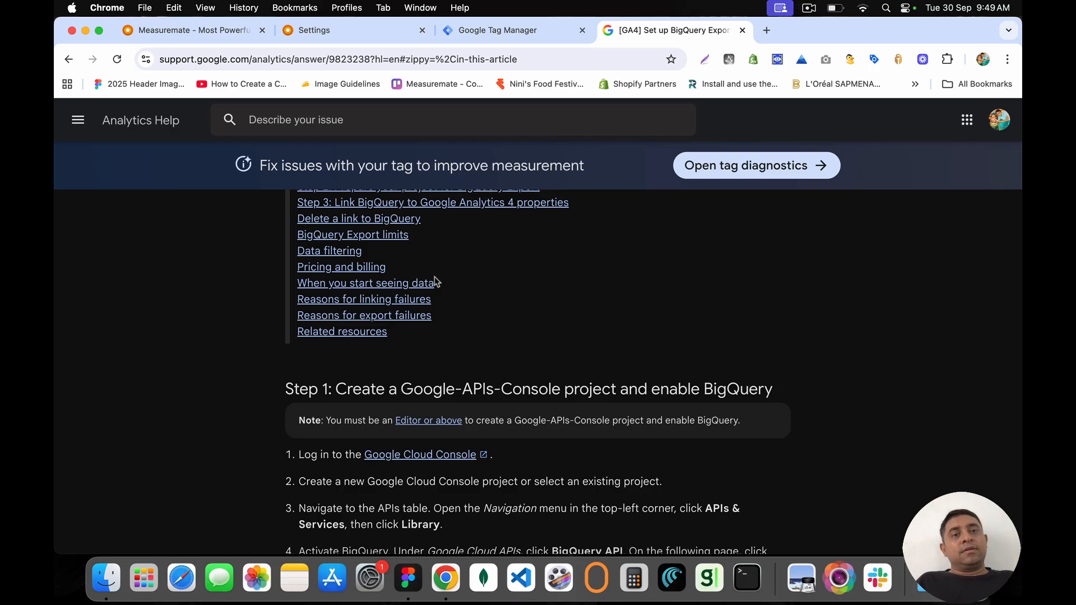
# Step: Open Google Analytics and go to Admin > Product links > BigQuery links, showing measuremate-public
pyautogui.click(342, 34)
pyautogui.click(766, 30)
pyautogui.write('ana')
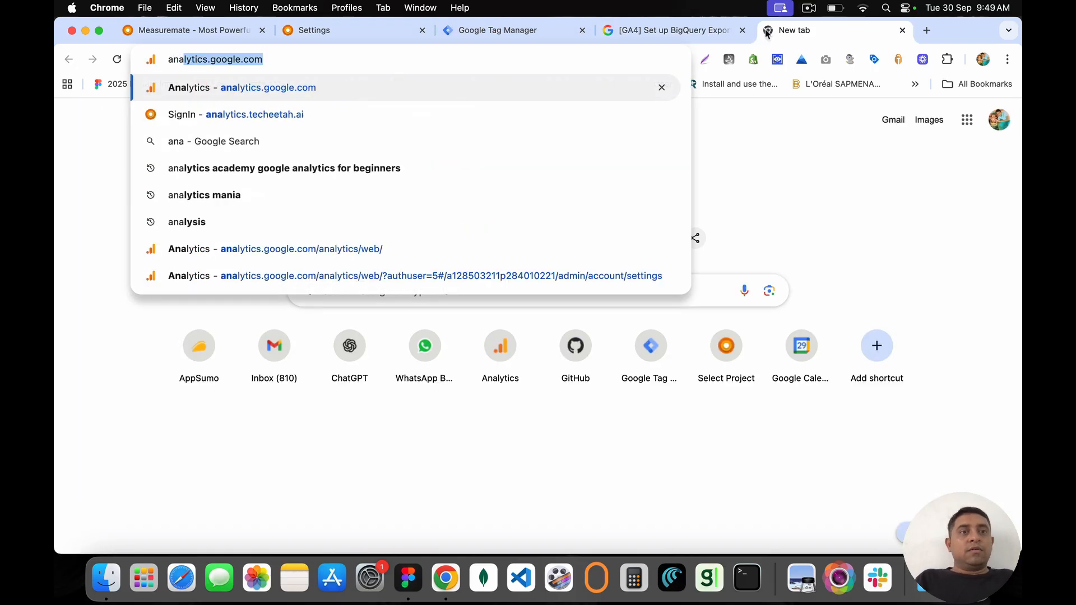
pyautogui.press('Return')
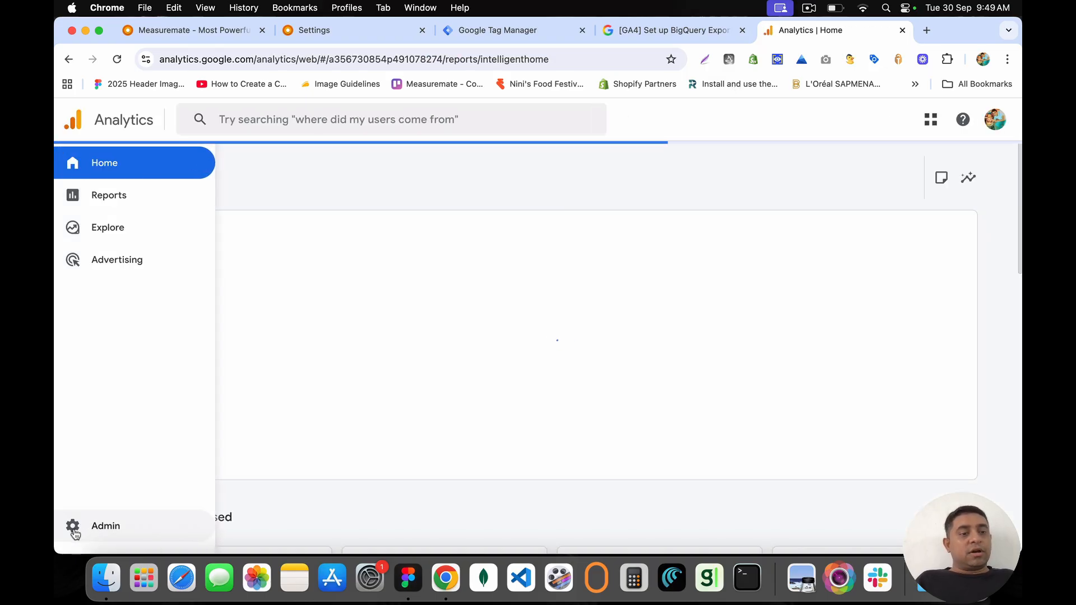
pyautogui.click(74, 530)
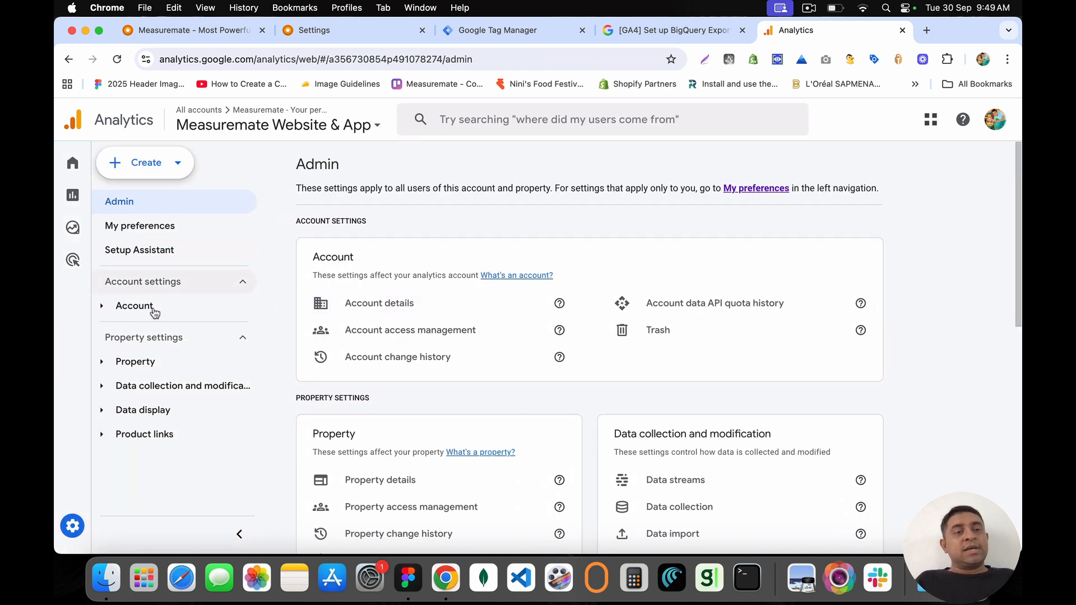
pyautogui.click(165, 436)
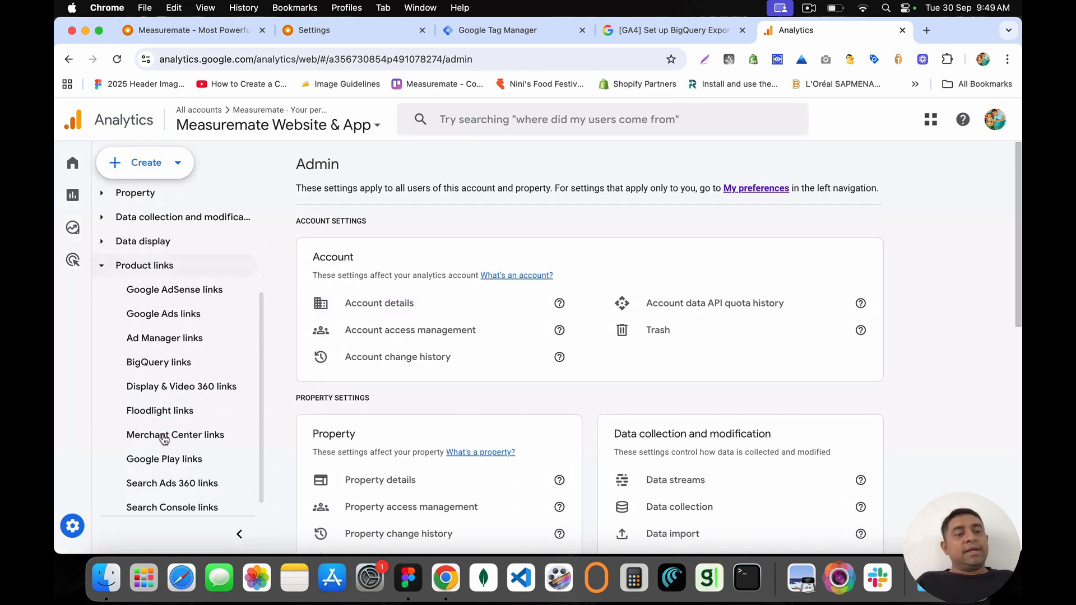
pyautogui.click(178, 362)
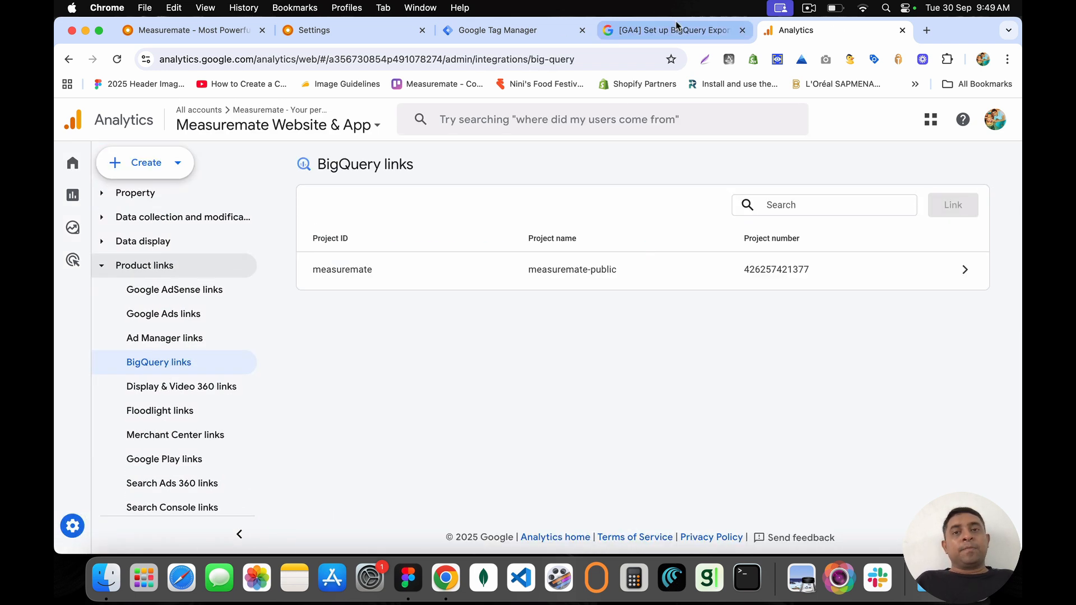
pyautogui.click(677, 28)
# Step: Highlight Step 1 of the BigQuery export help article, then return to the Analytics BigQuery links page
pyautogui.scroll(1, 470, 335)
pyautogui.scroll(-4, 470, 334)
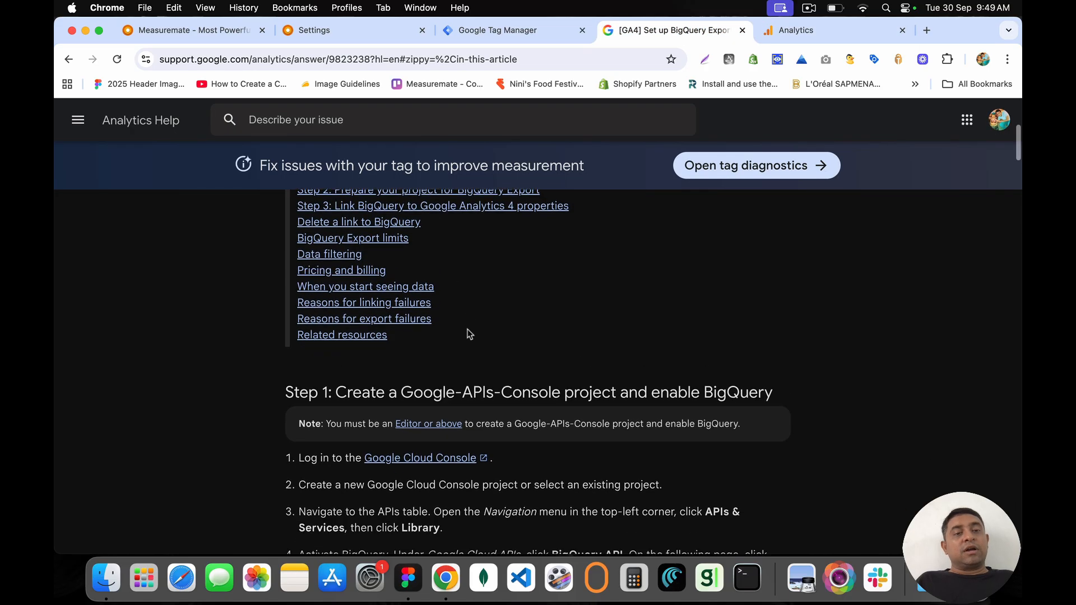
pyautogui.scroll(2, 468, 334)
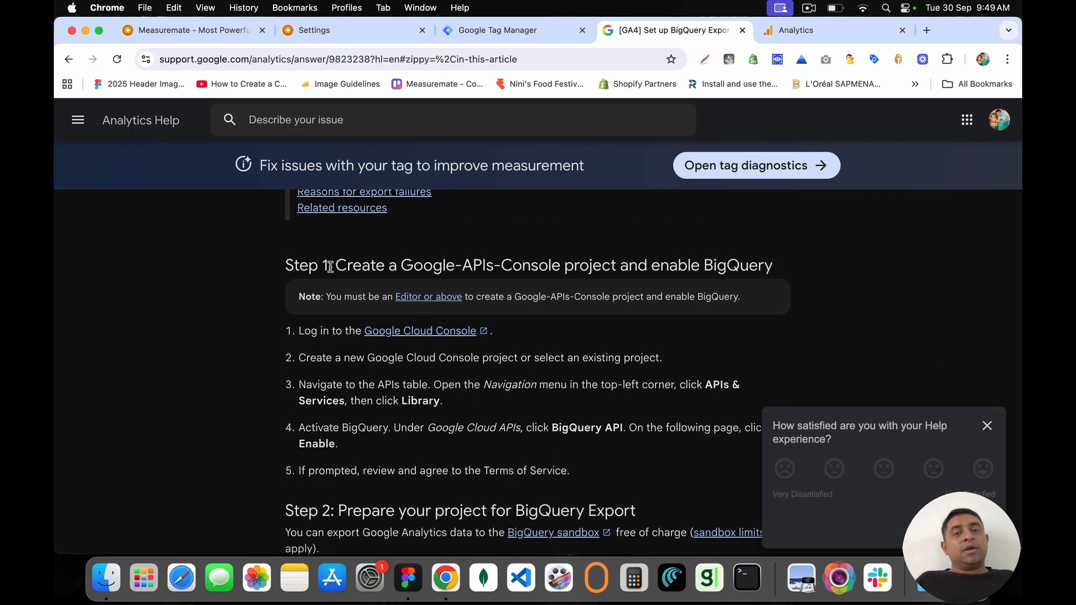
pyautogui.moveTo(332, 265); pyautogui.dragTo(774, 265)
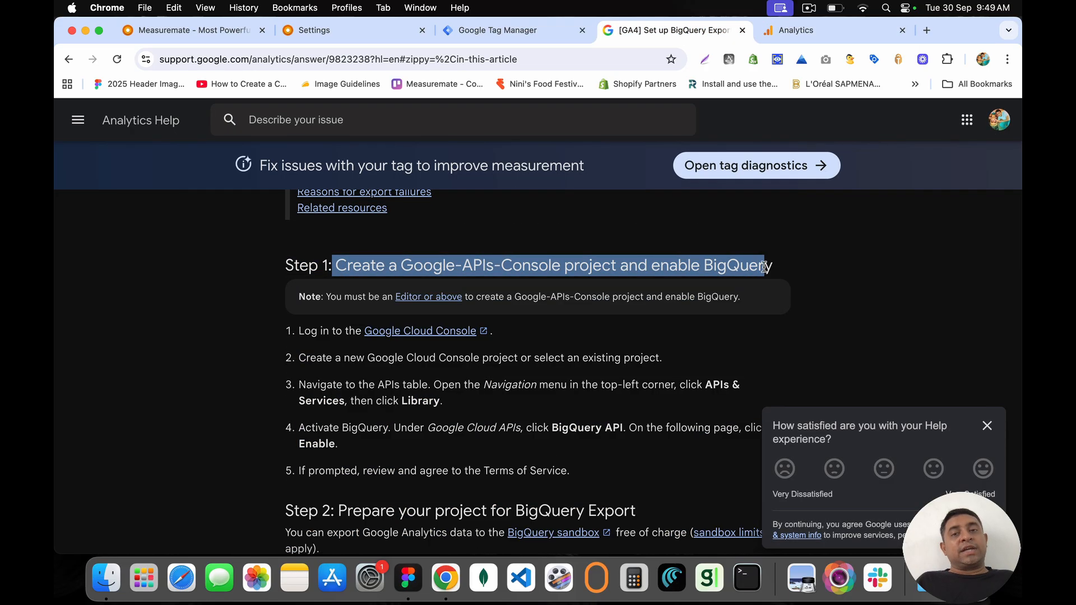
pyautogui.click(775, 265)
pyautogui.click(806, 32)
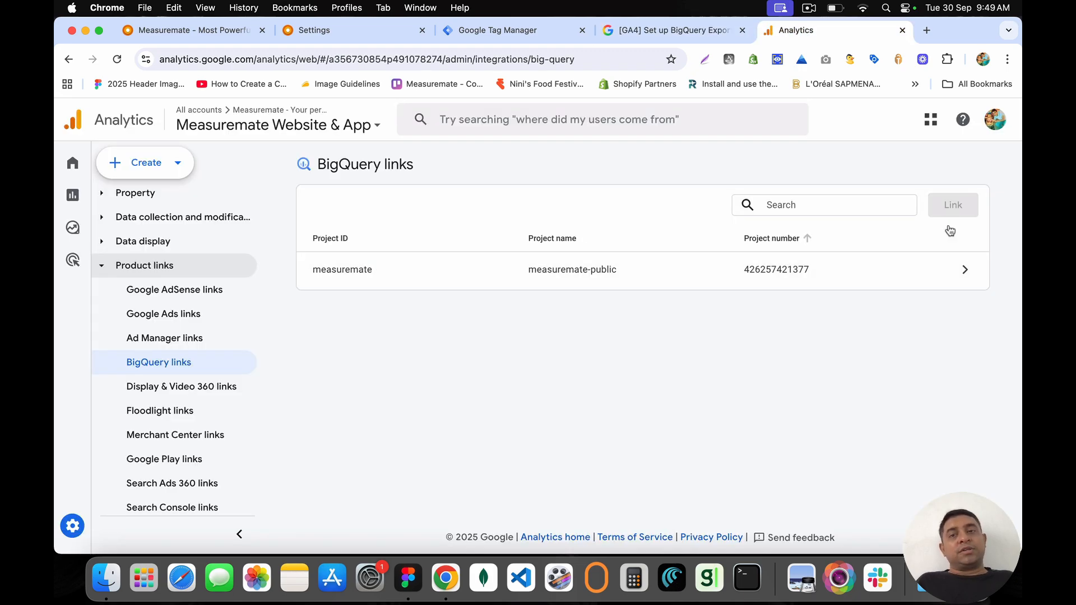
pyautogui.click(824, 271)
pyautogui.moveTo(336, 184); pyautogui.dragTo(451, 408)
pyautogui.click(451, 408)
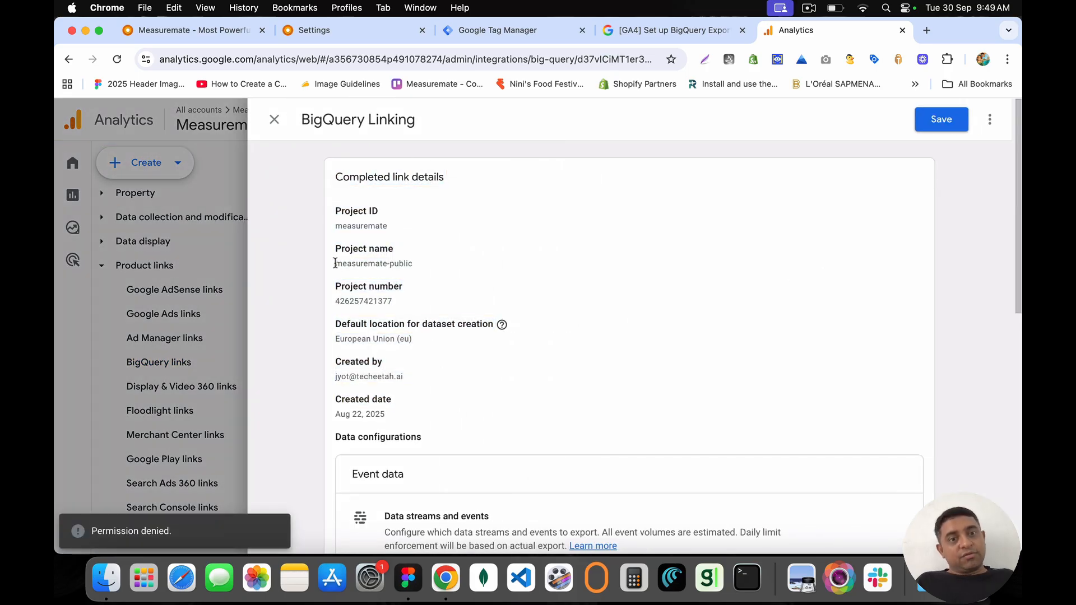
pyautogui.moveTo(335, 263); pyautogui.dragTo(450, 267)
pyautogui.scroll(-3, 449, 267)
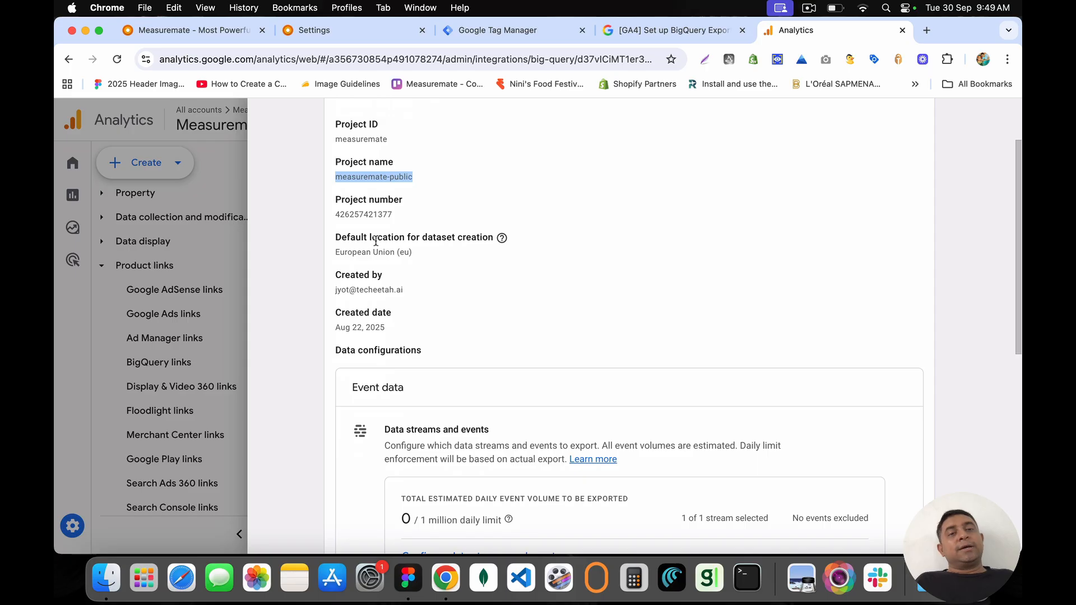
pyautogui.moveTo(335, 253); pyautogui.dragTo(431, 256)
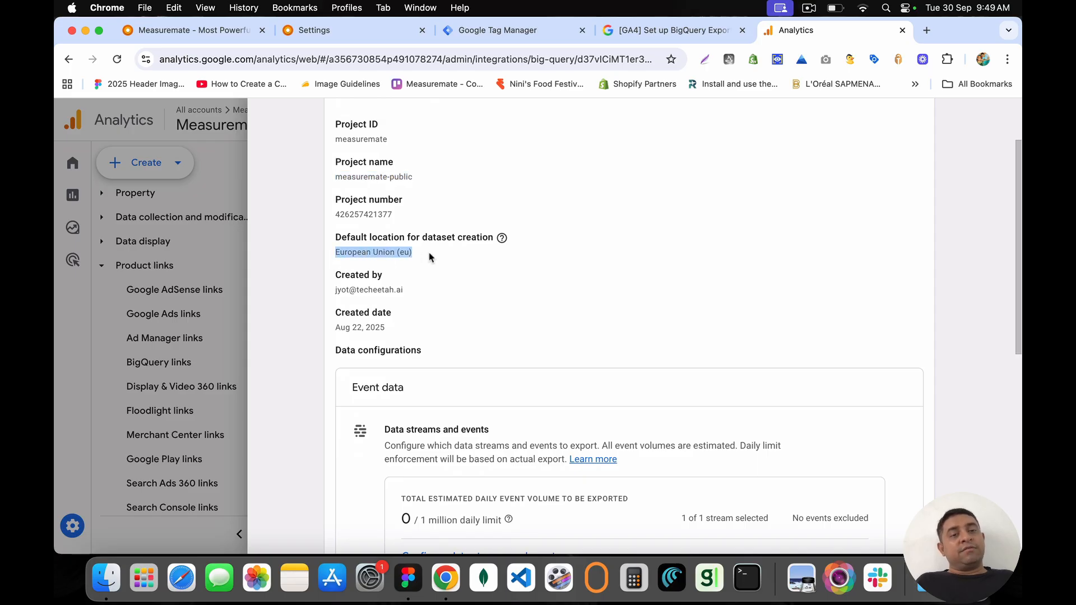
pyautogui.scroll(-5, 429, 256)
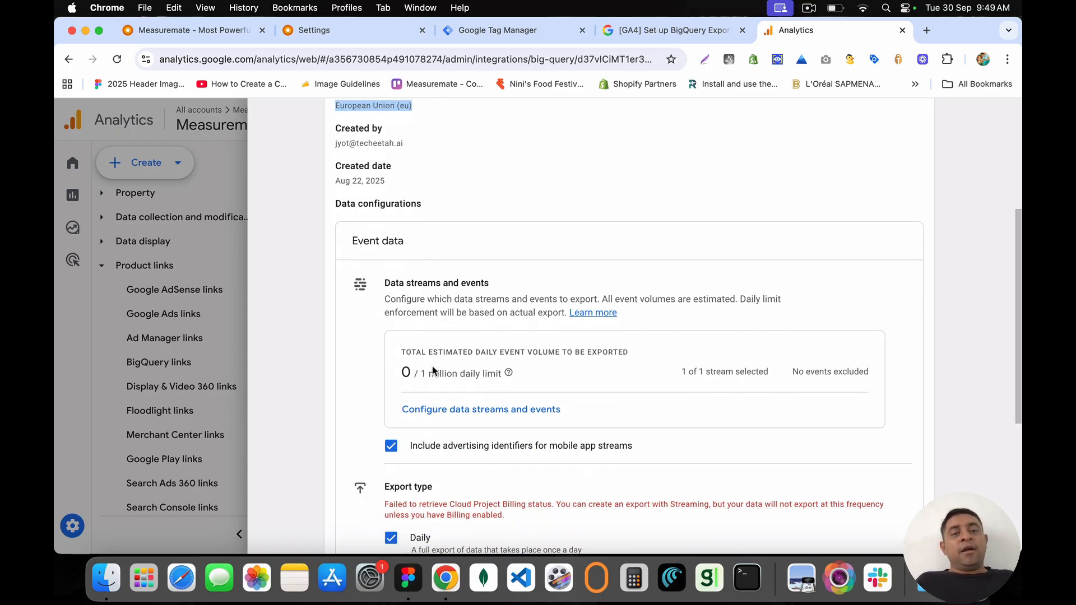
pyautogui.scroll(-6, 432, 370)
pyautogui.scroll(-4, 433, 369)
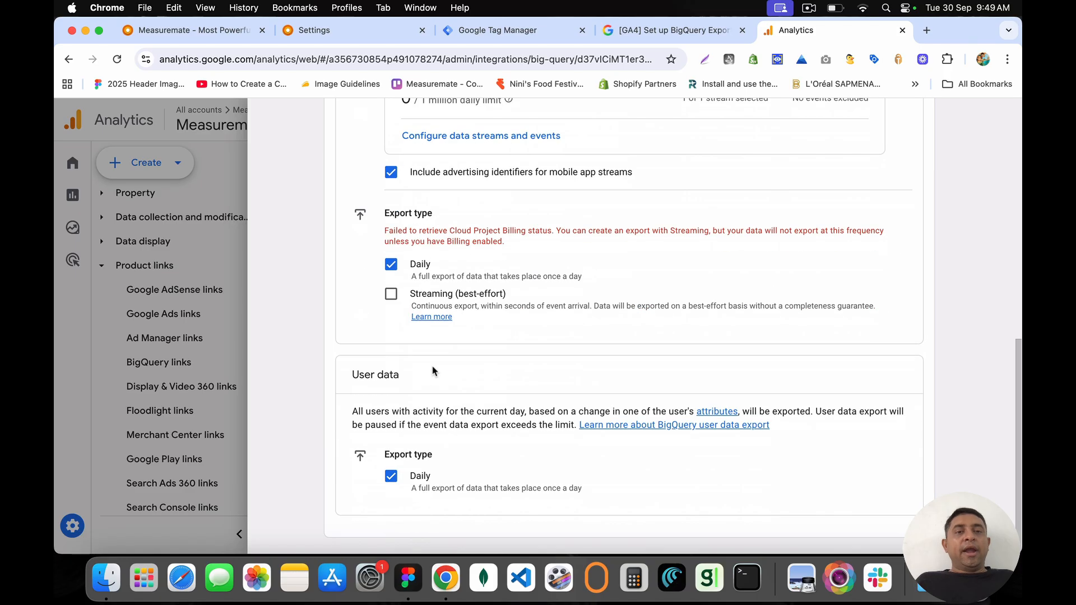
pyautogui.moveTo(385, 230); pyautogui.dragTo(536, 246)
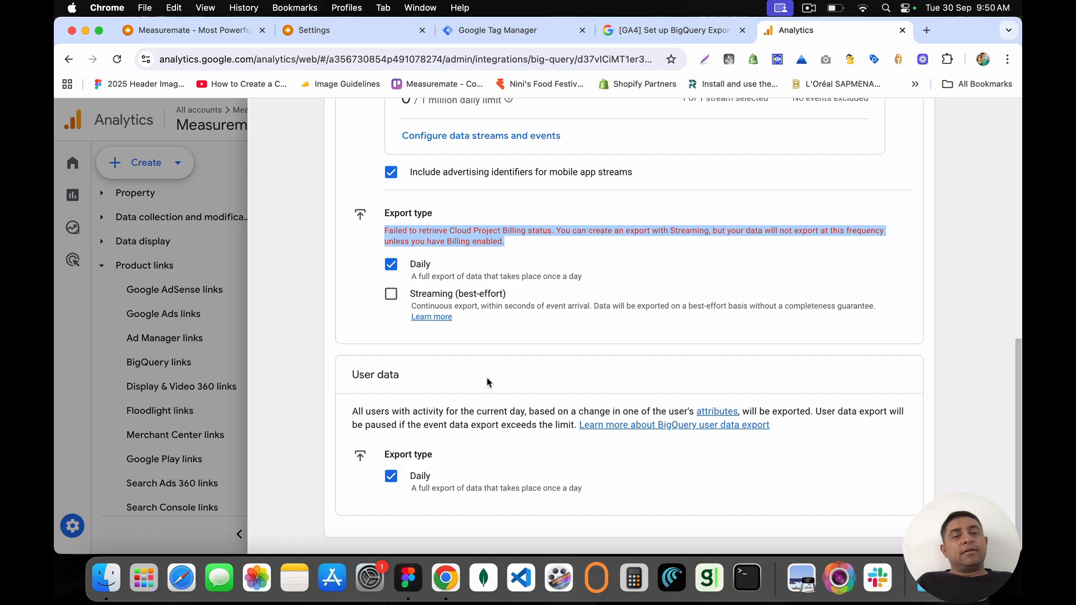
pyautogui.scroll(15, 487, 381)
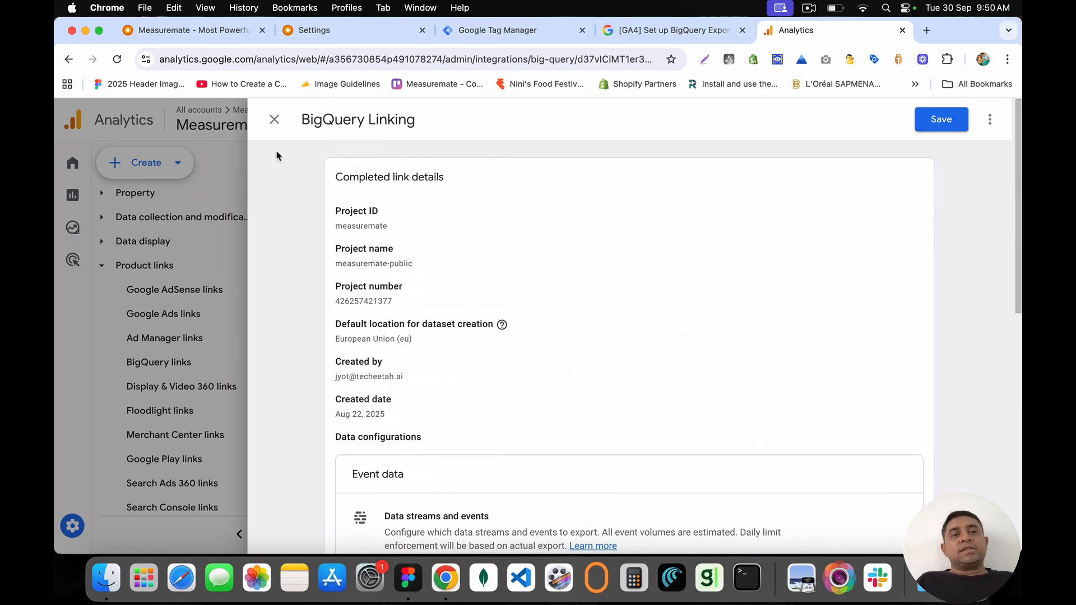
pyautogui.click(275, 119)
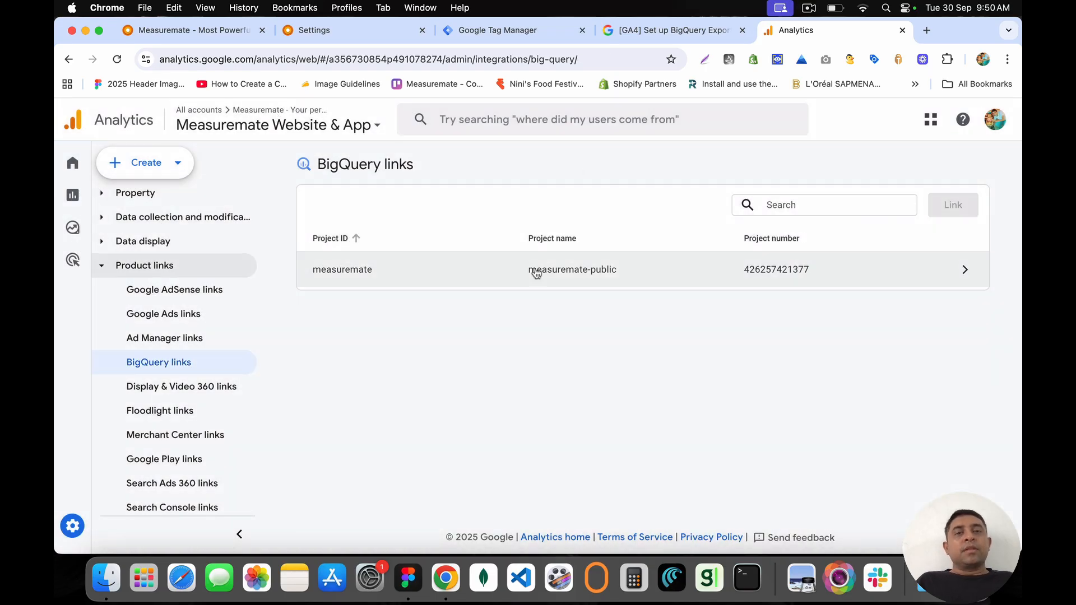
pyautogui.click(674, 29)
# Step: Load the BigQuery console by entering 'bigquery' in the address bar
pyautogui.click(583, 63)
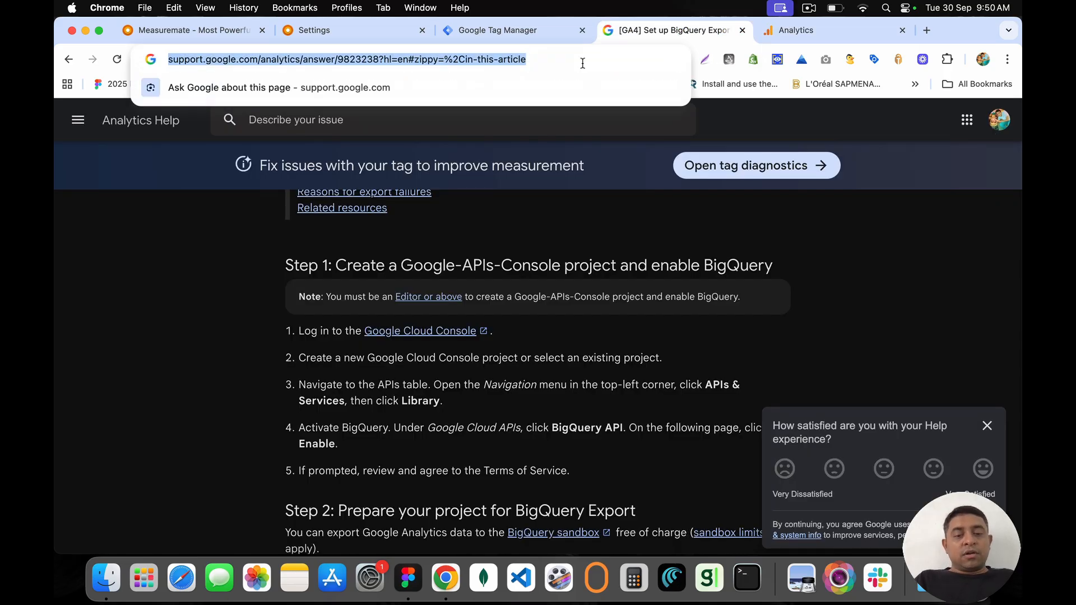
pyautogui.write('bigquery')
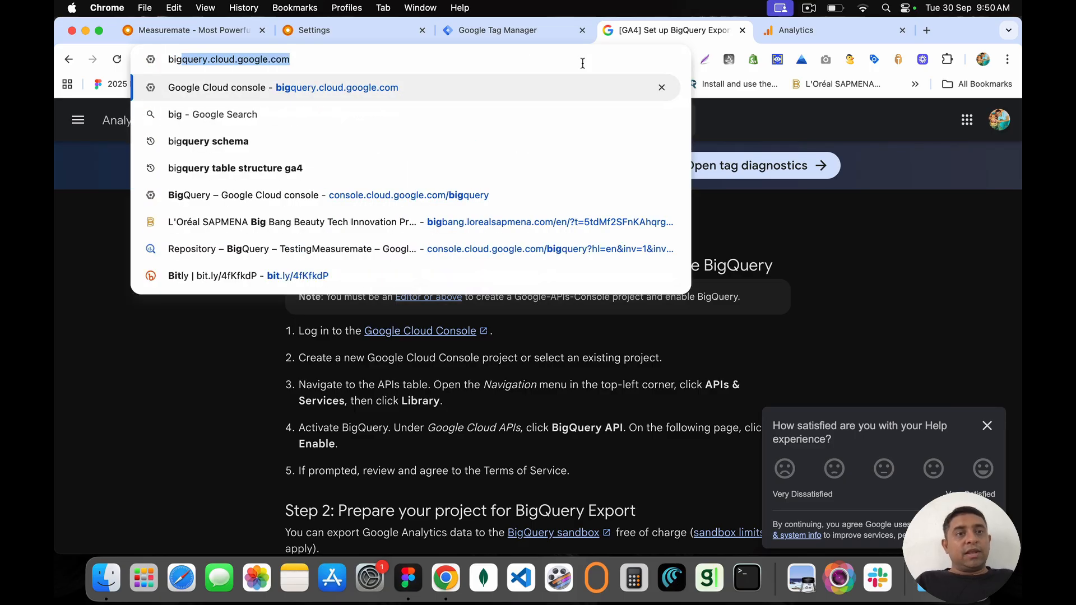
pyautogui.press('Return')
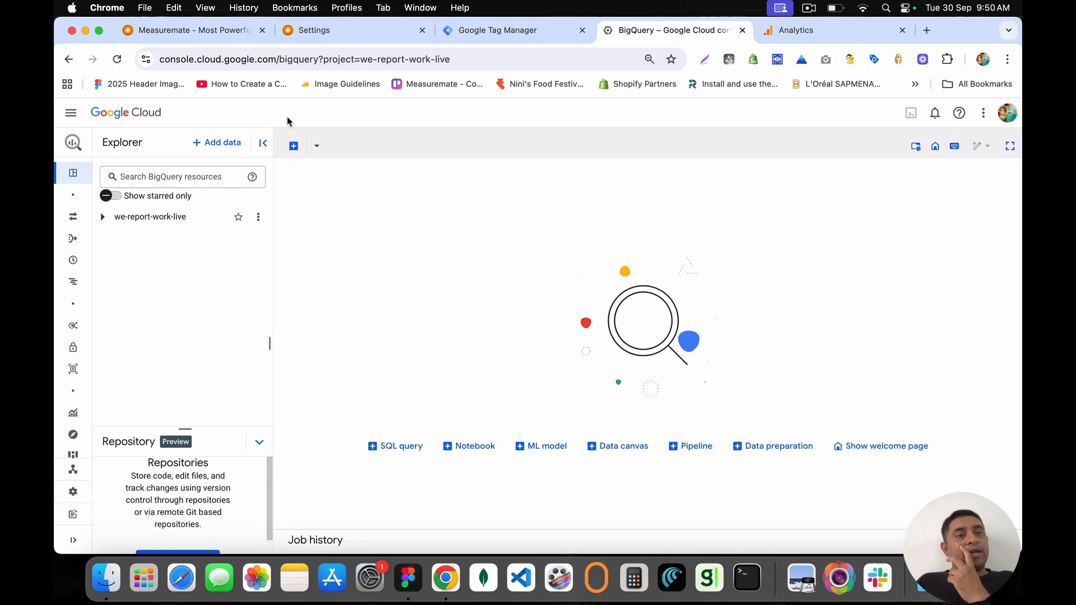
pyautogui.click(70, 114)
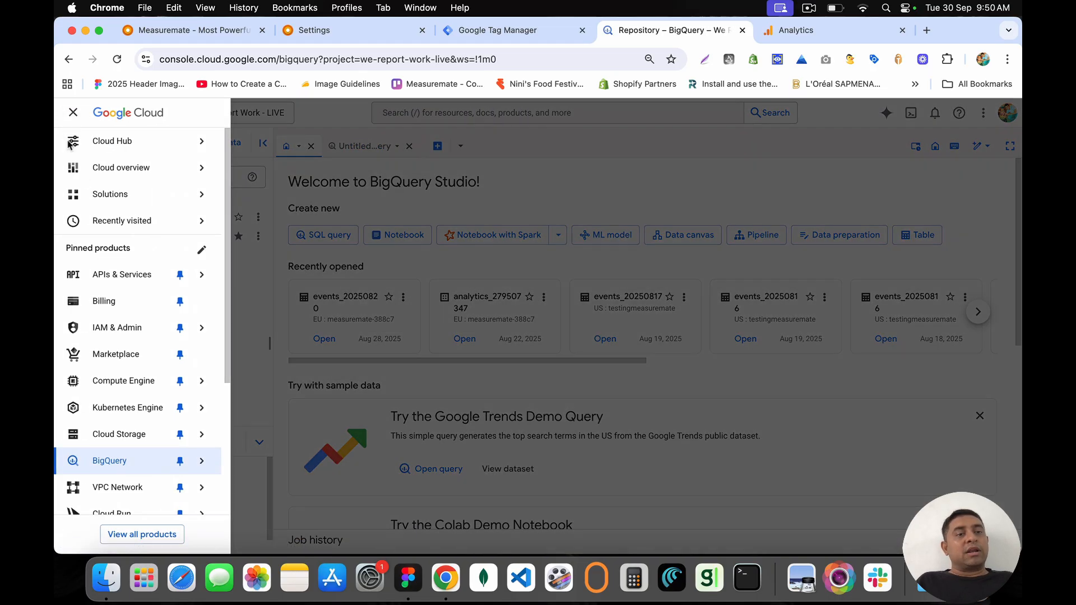
pyautogui.moveTo(185, 141)
pyautogui.click(258, 114)
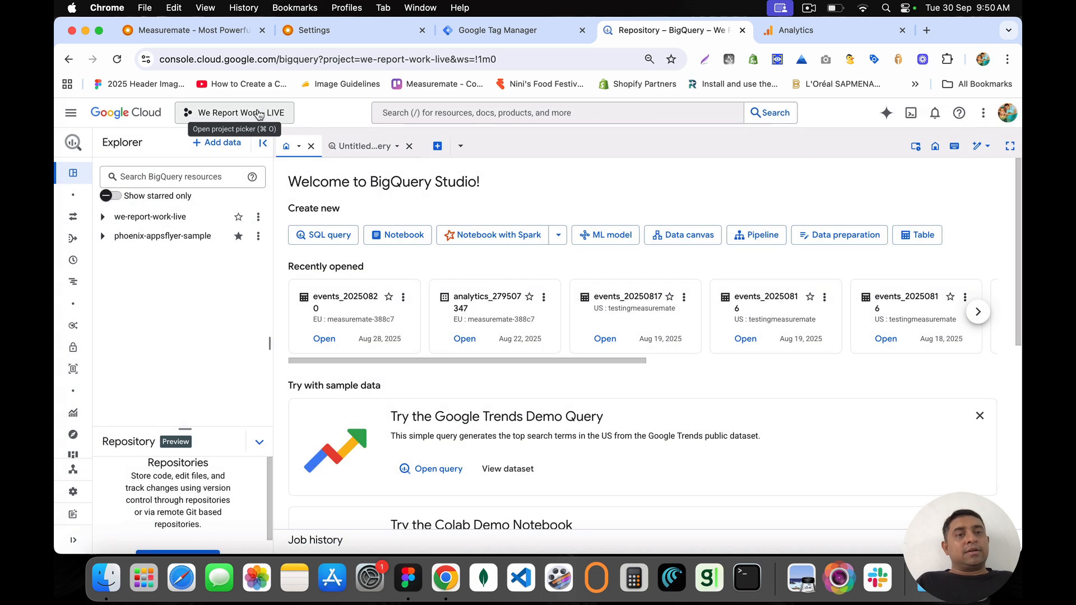
# Step: Switch BigQuery Studio to the other Google account and close the old BigQuery tab
pyautogui.click(1007, 112)
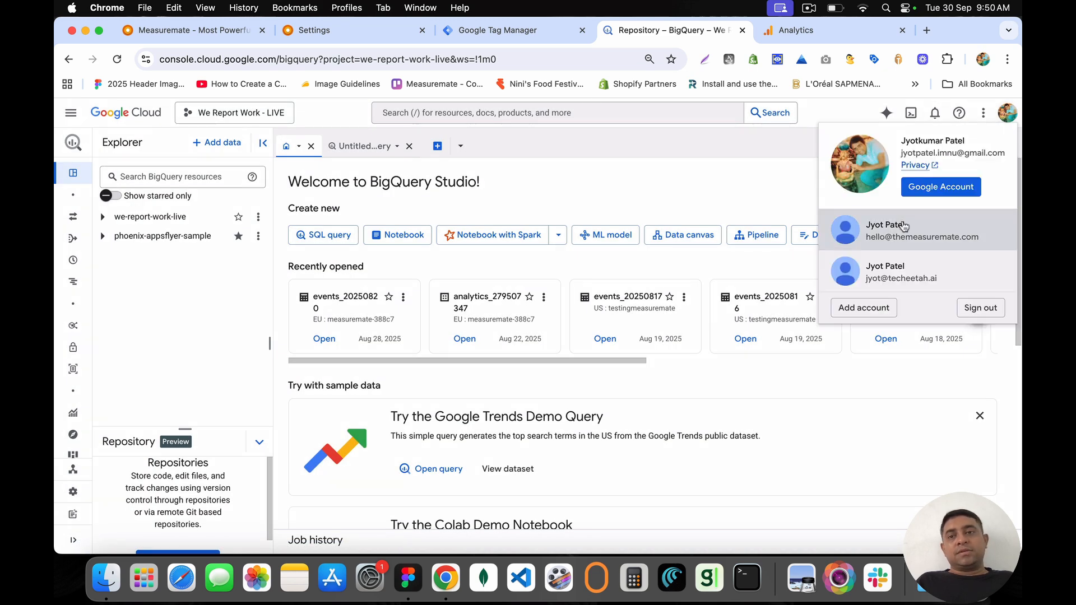
pyautogui.click(909, 271)
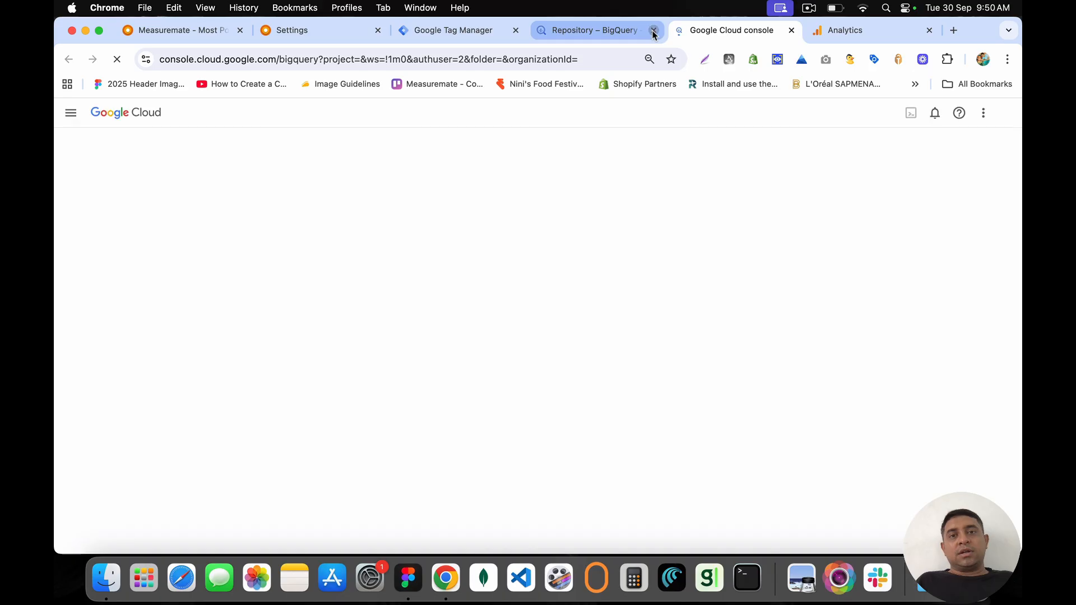
pyautogui.click(652, 30)
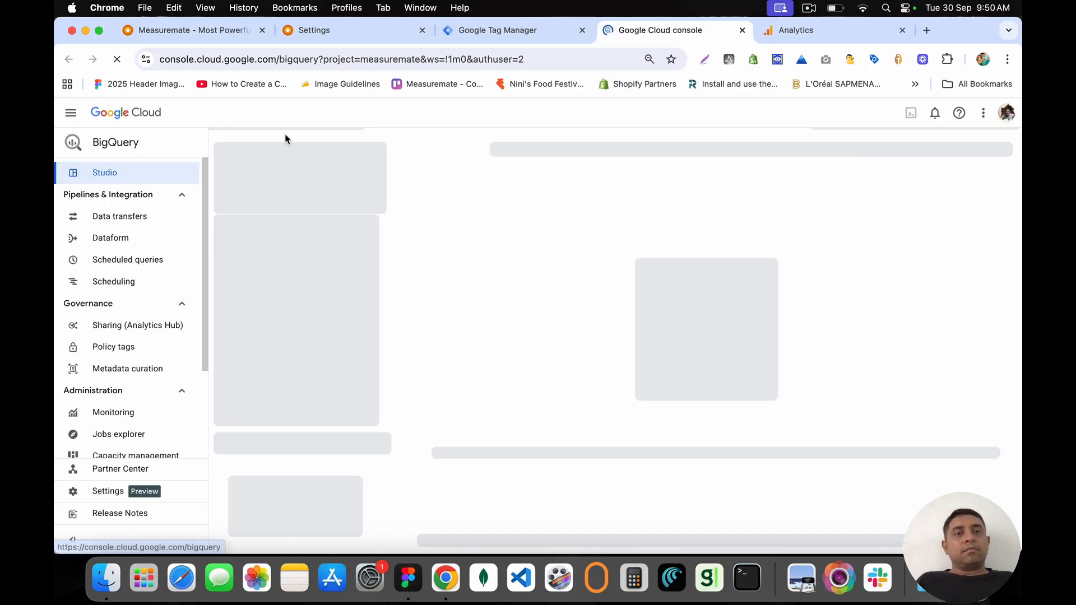
pyautogui.click(816, 31)
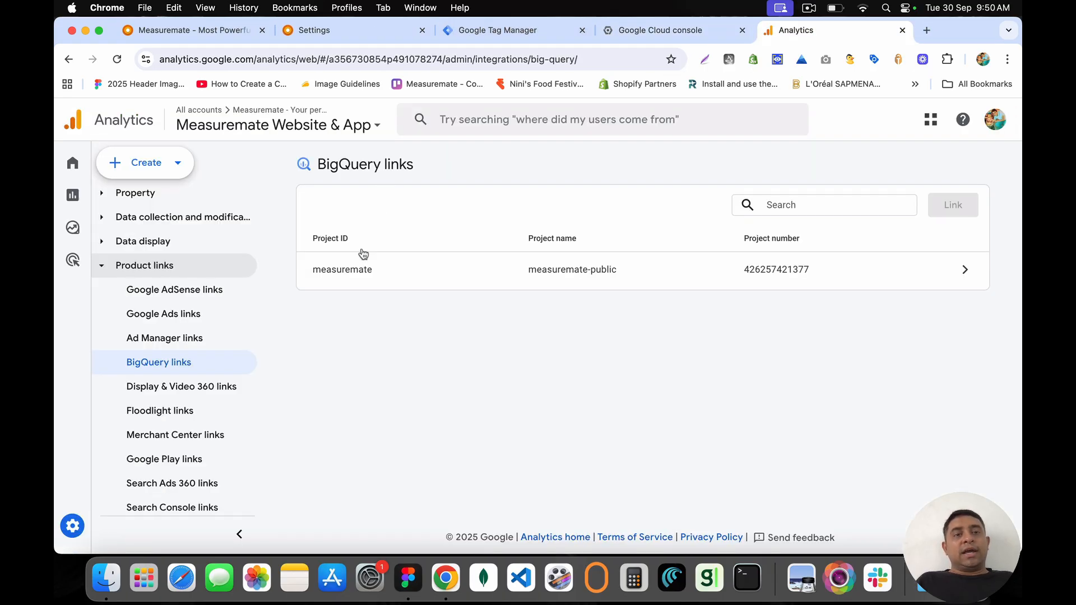
pyautogui.click(661, 31)
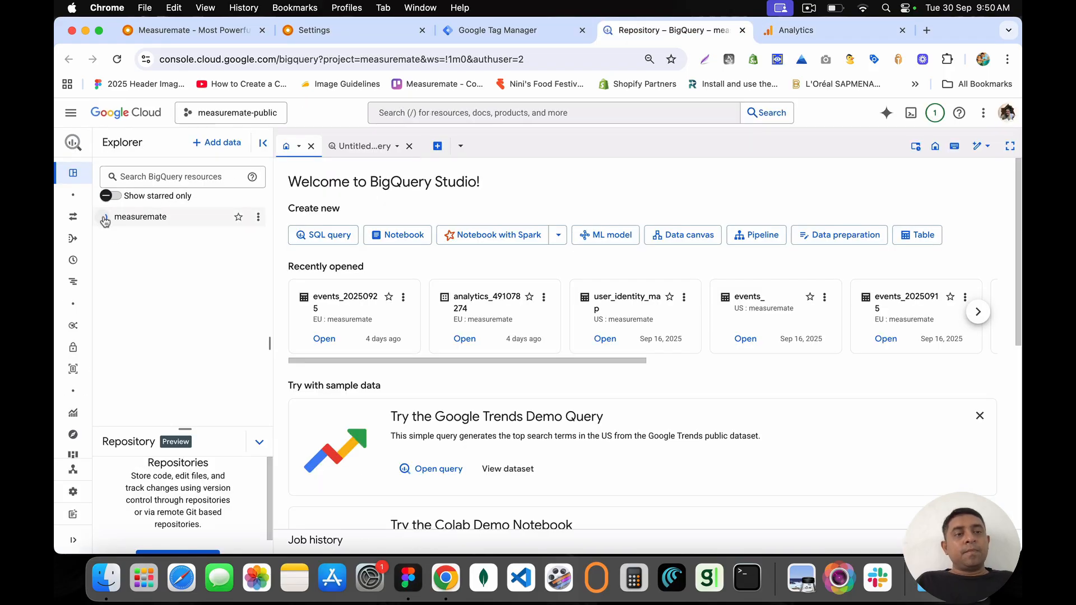
# Step: Expand the measuremate project in the BigQuery Explorer
pyautogui.click(104, 218)
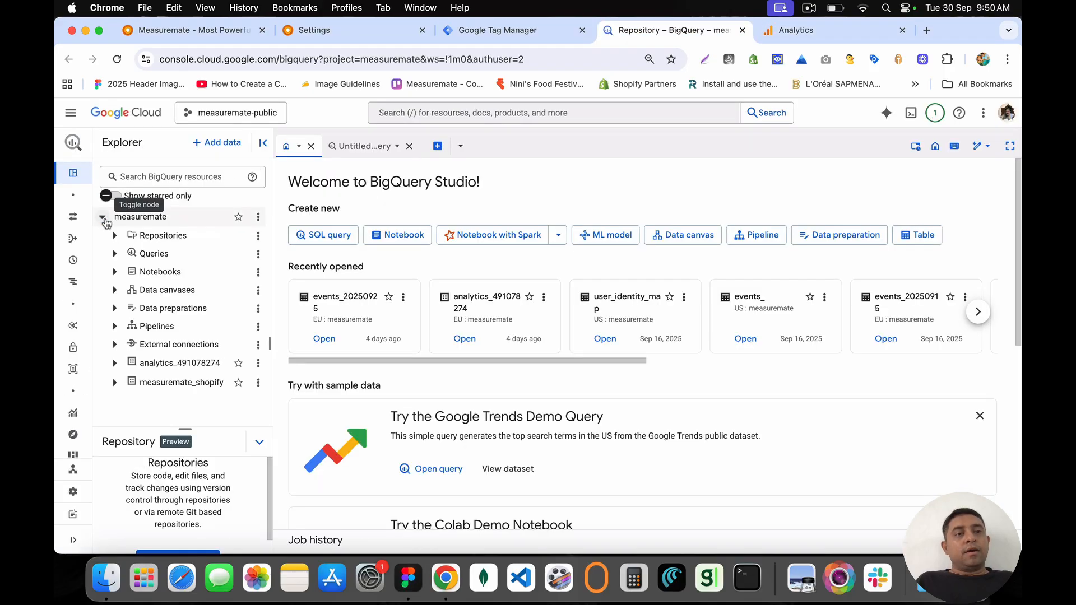
pyautogui.click(71, 113)
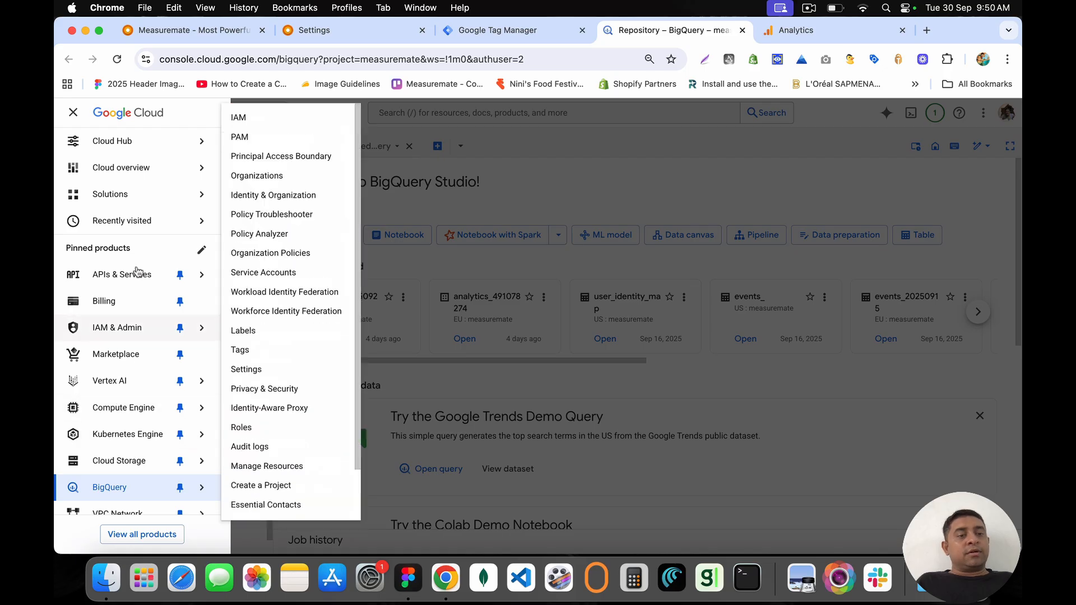
pyautogui.scroll(-3, 133, 364)
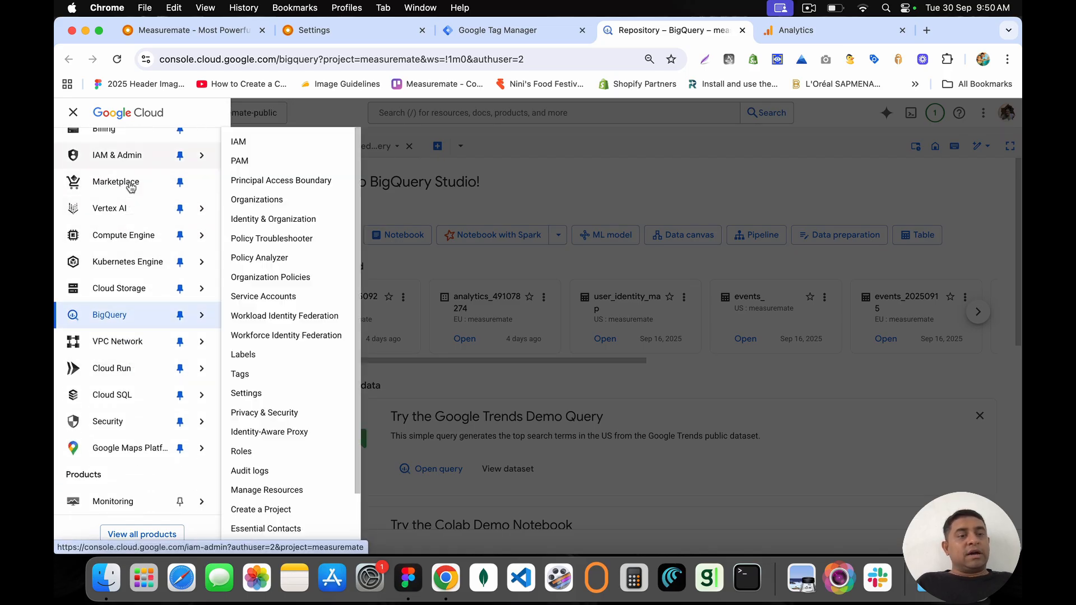
pyautogui.moveTo(115, 322)
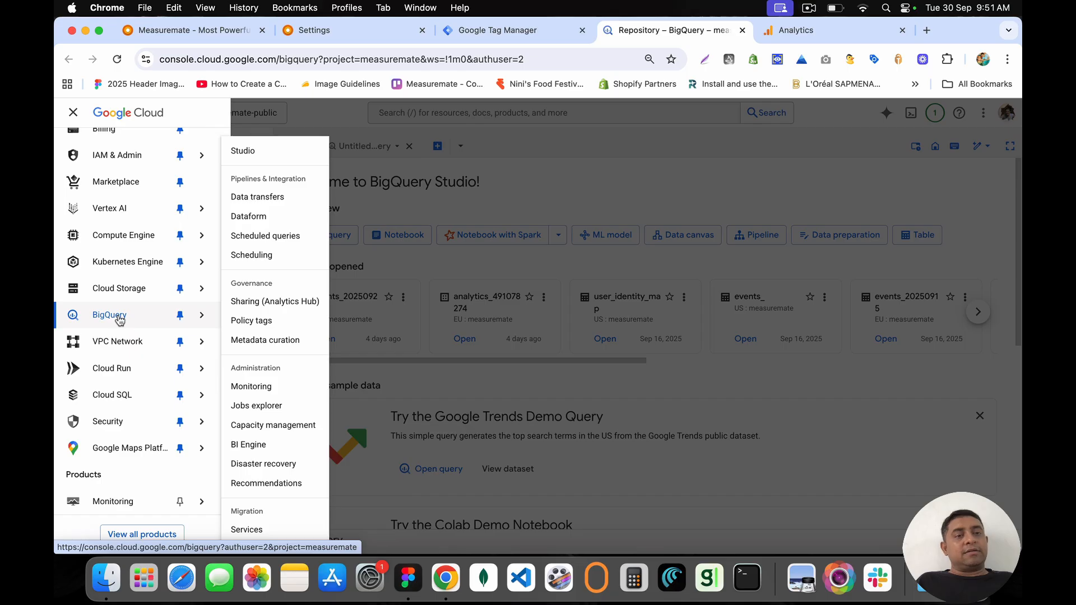
pyautogui.click(455, 199)
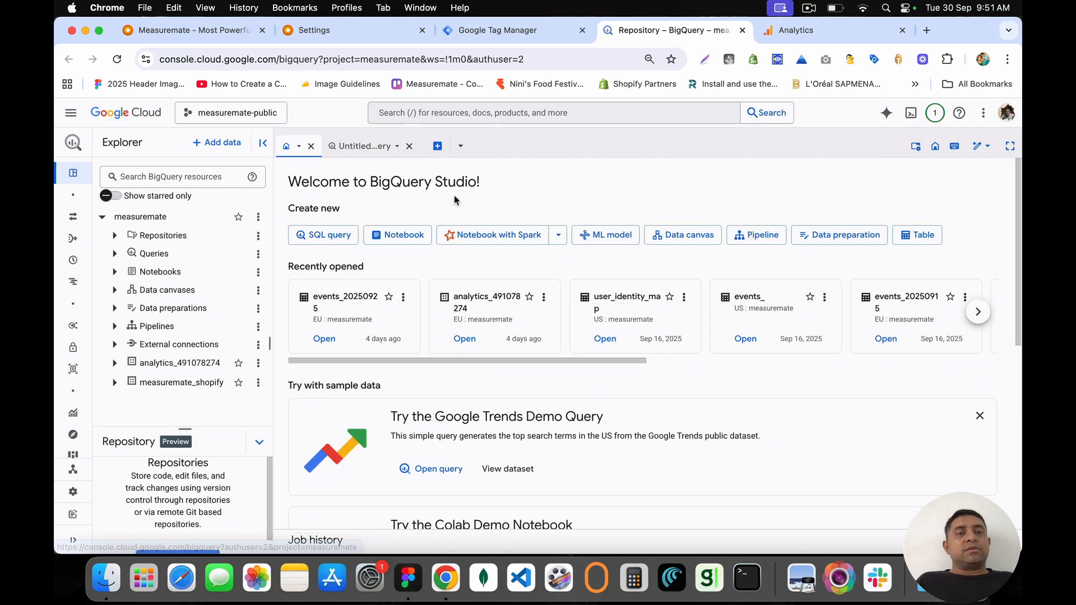
pyautogui.moveTo(288, 183); pyautogui.dragTo(498, 187)
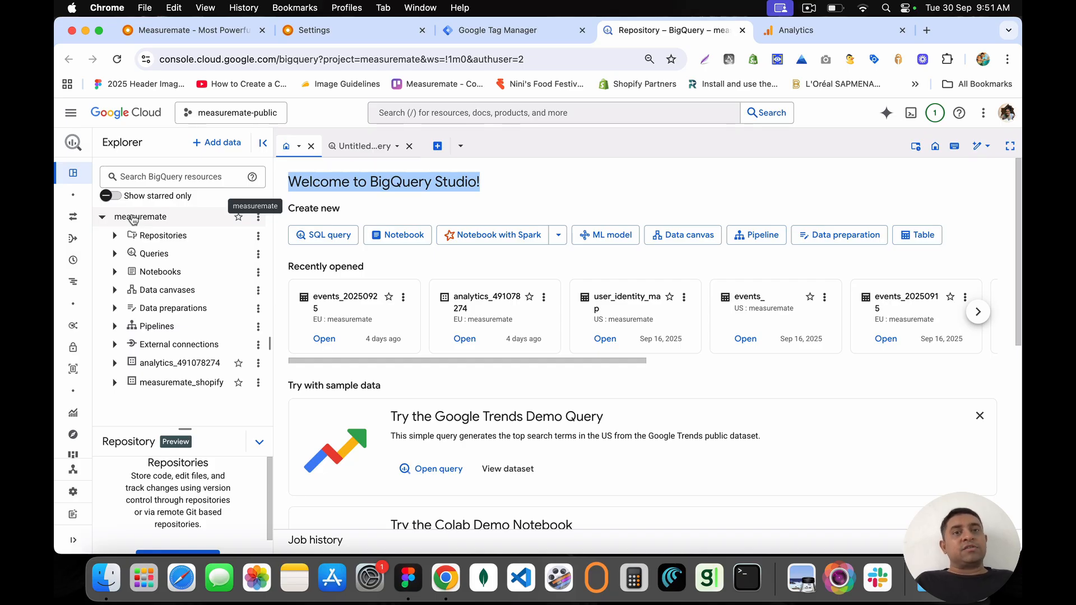
# Step: Expand the analytics_491078274 dataset and open the events_20250928 table
pyautogui.click(795, 30)
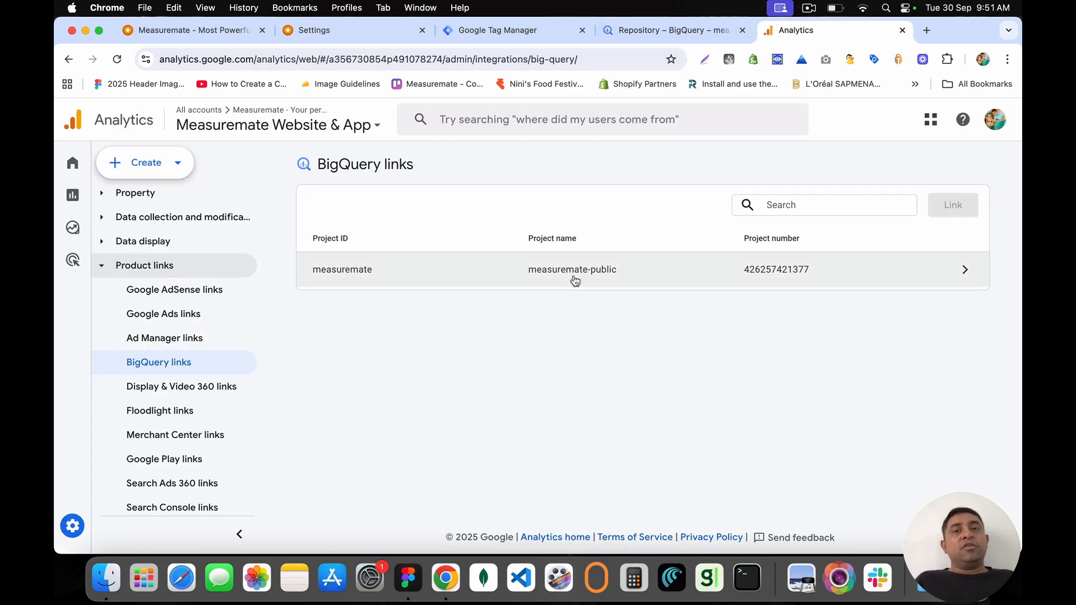
pyautogui.click(664, 30)
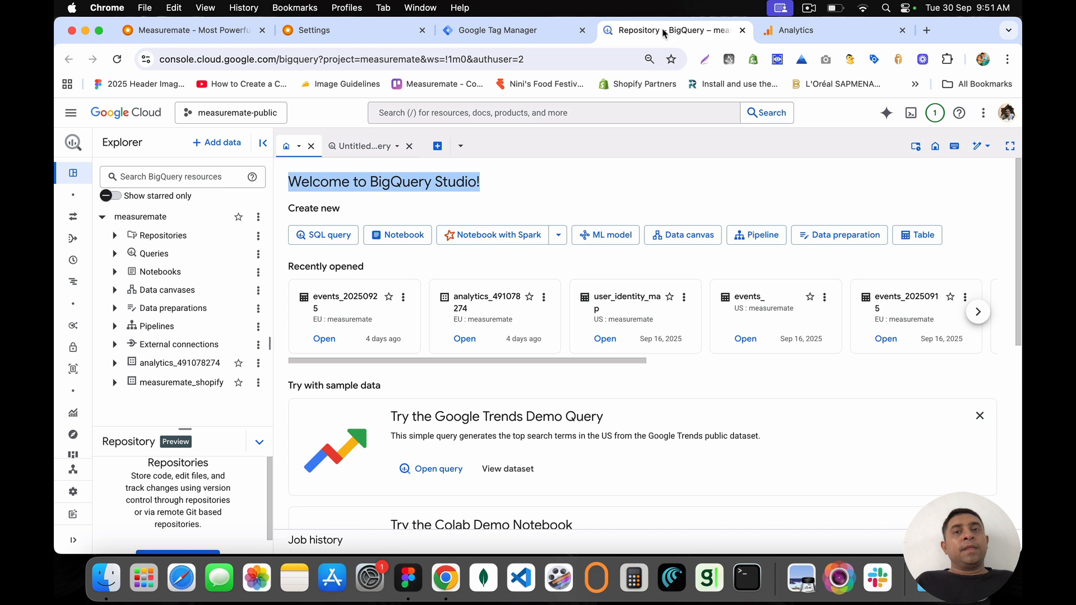
pyautogui.click(115, 366)
pyautogui.click(168, 384)
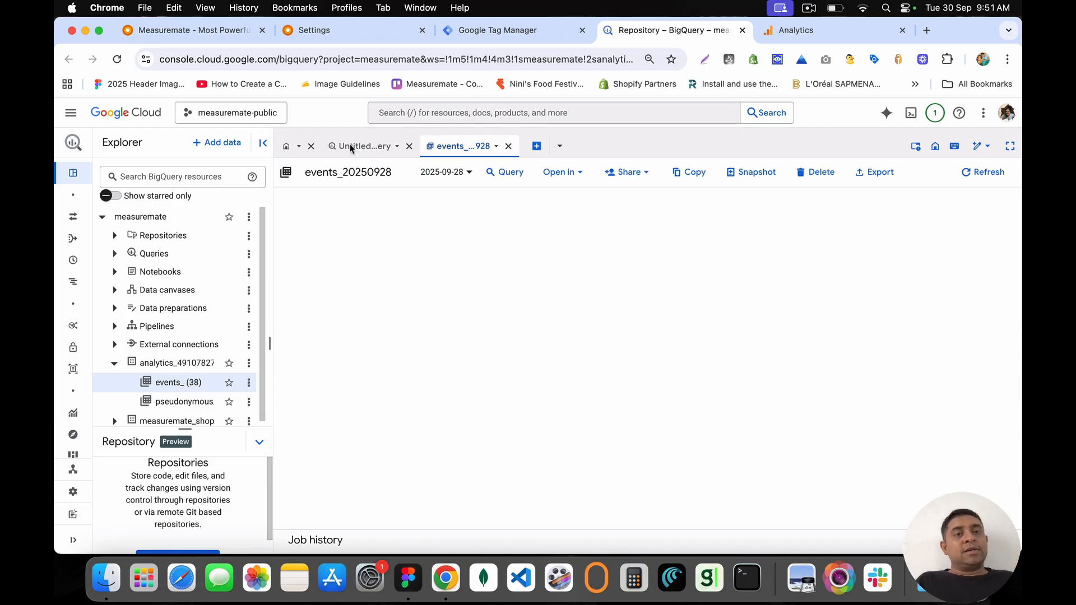
pyautogui.moveTo(305, 177); pyautogui.dragTo(404, 178)
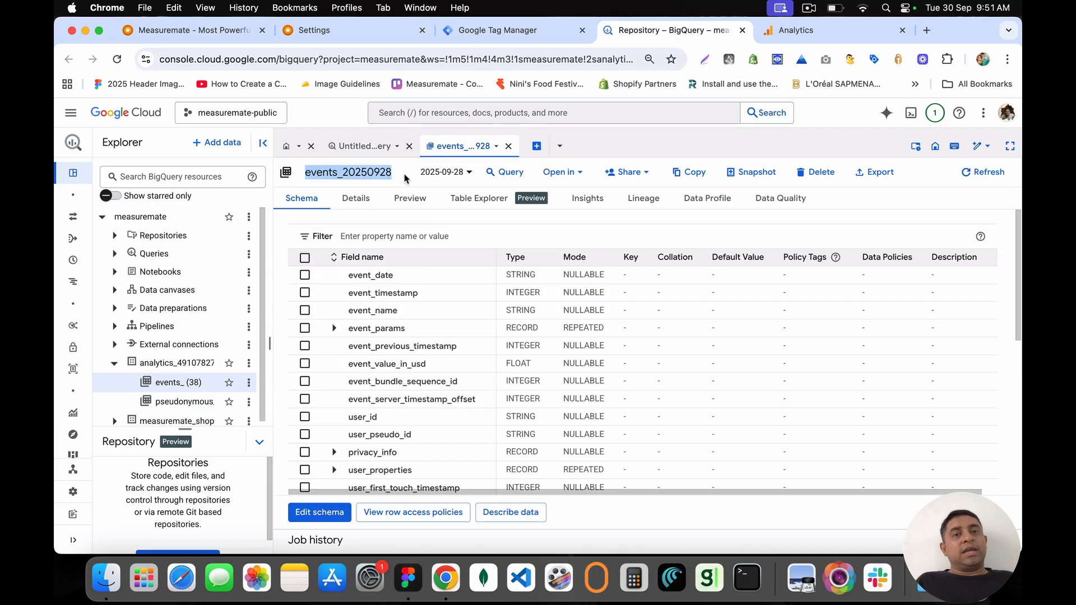
pyautogui.scroll(-5, 375, 414)
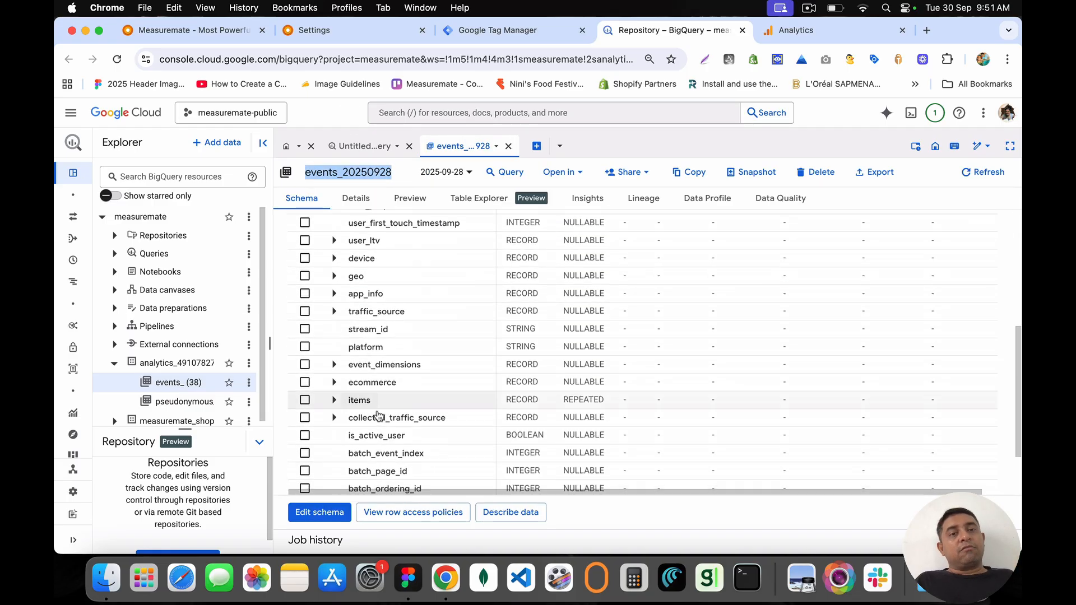
pyautogui.scroll(5, 375, 414)
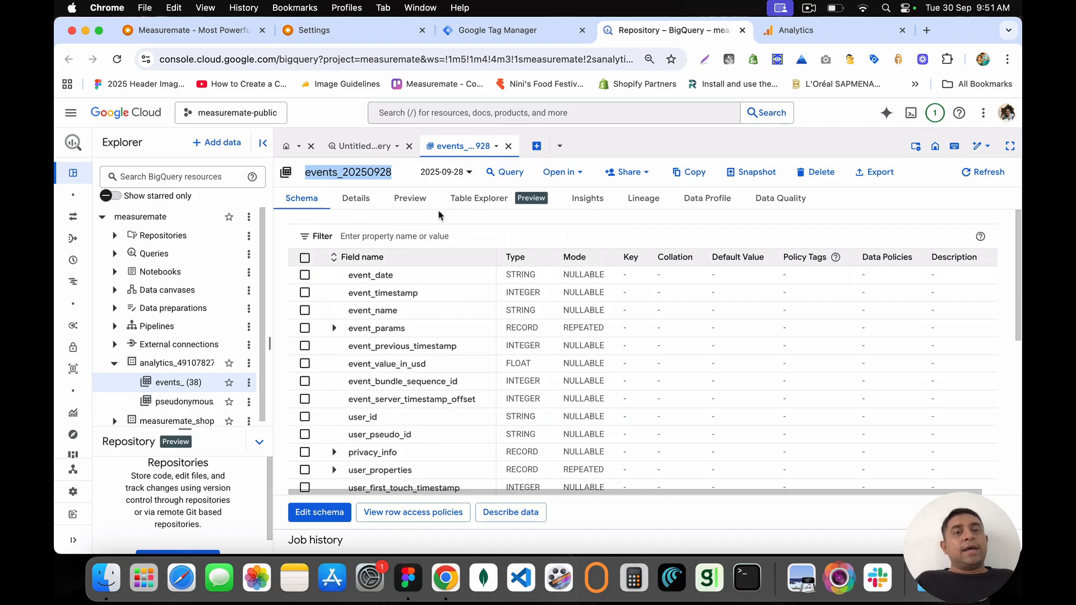
pyautogui.click(449, 178)
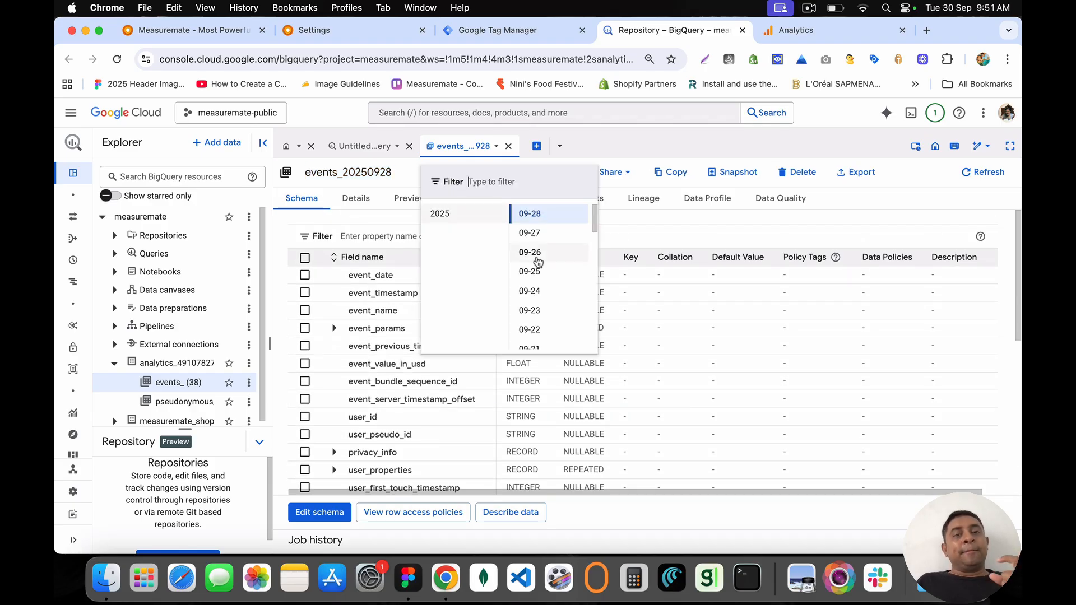
pyautogui.scroll(-10, 541, 321)
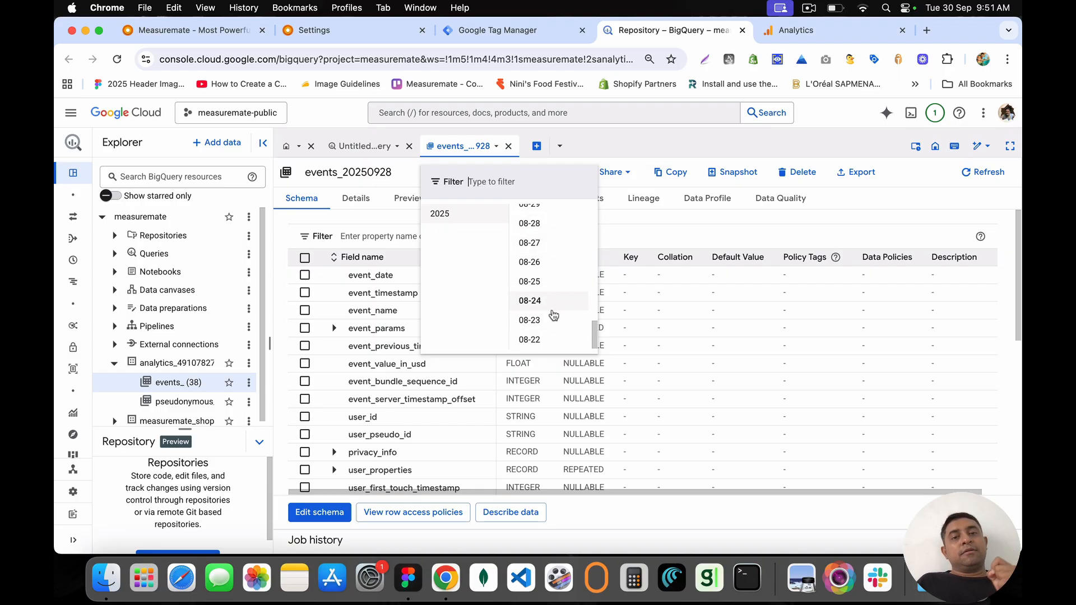
pyautogui.scroll(10, 553, 315)
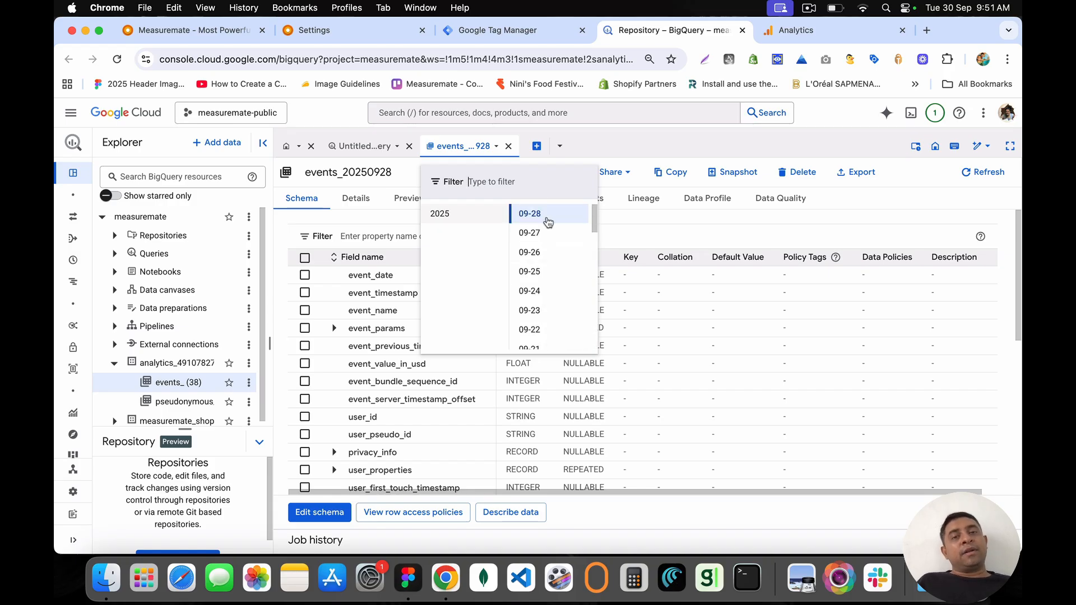
pyautogui.click(635, 217)
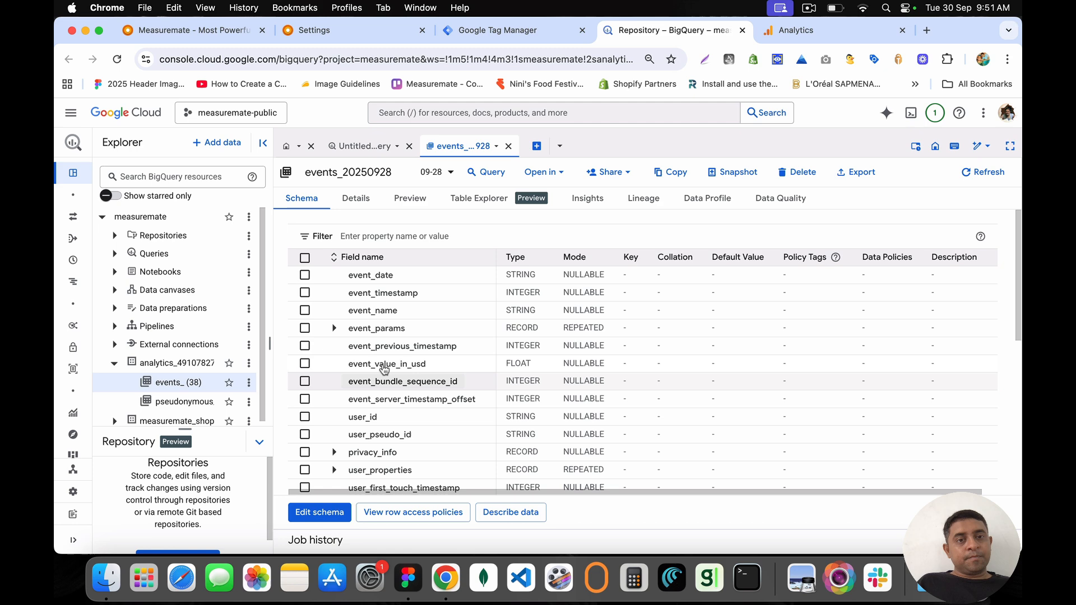
pyautogui.scroll(-5, 392, 336)
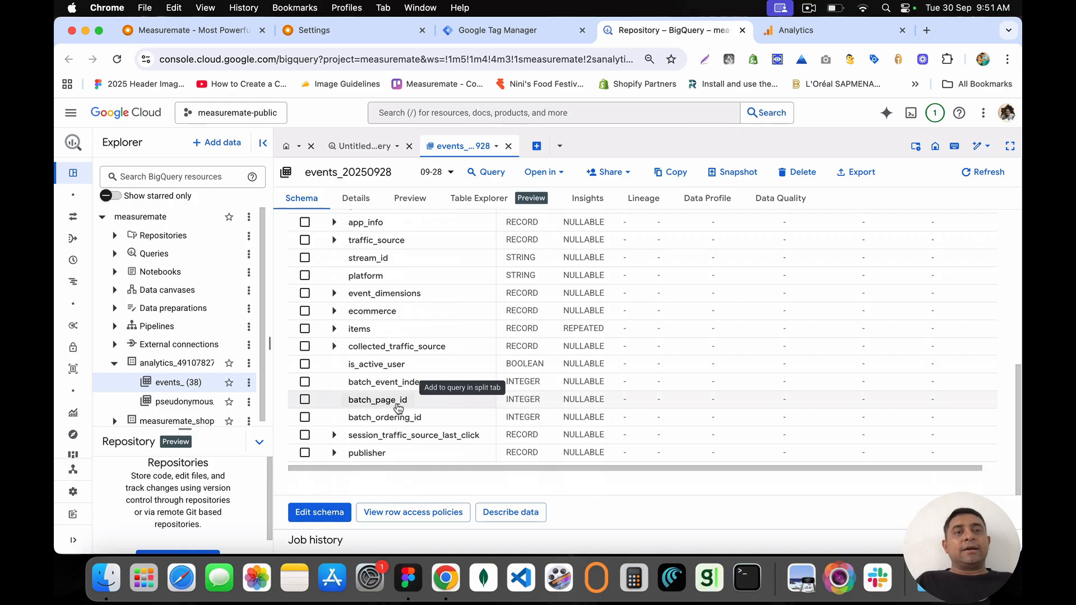
# Step: Run a SELECT * query on events_20250928 with a 1000-row limit
pyautogui.click(495, 176)
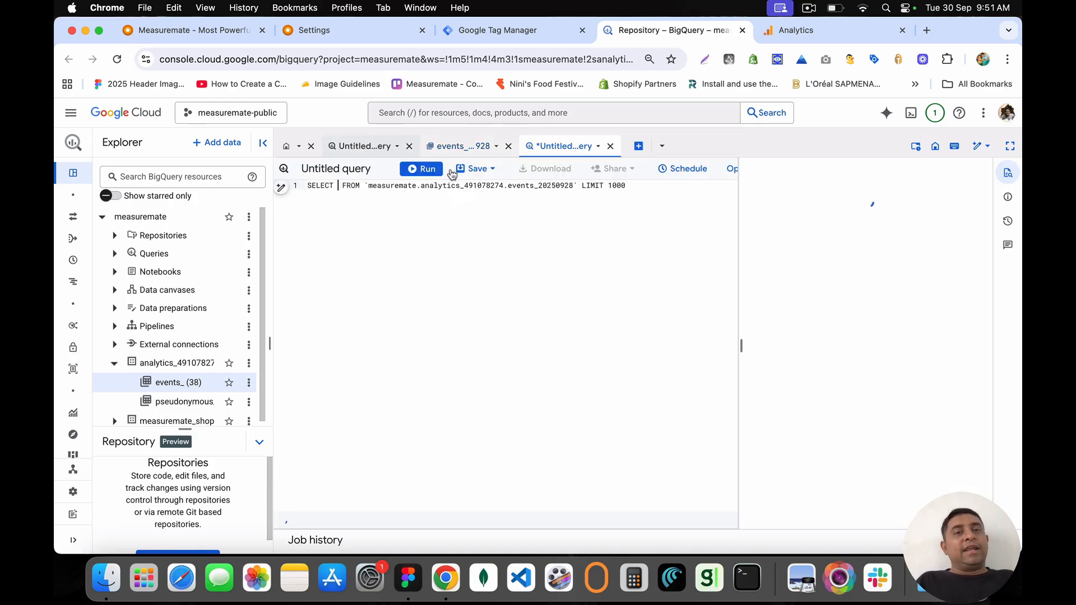
pyautogui.write('*')
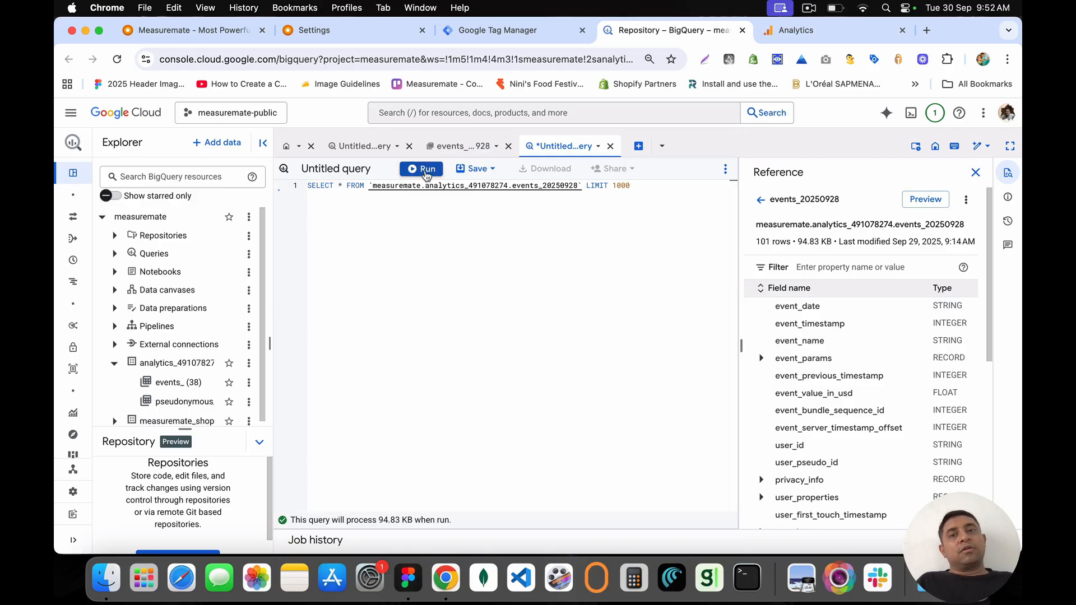
pyautogui.click(427, 175)
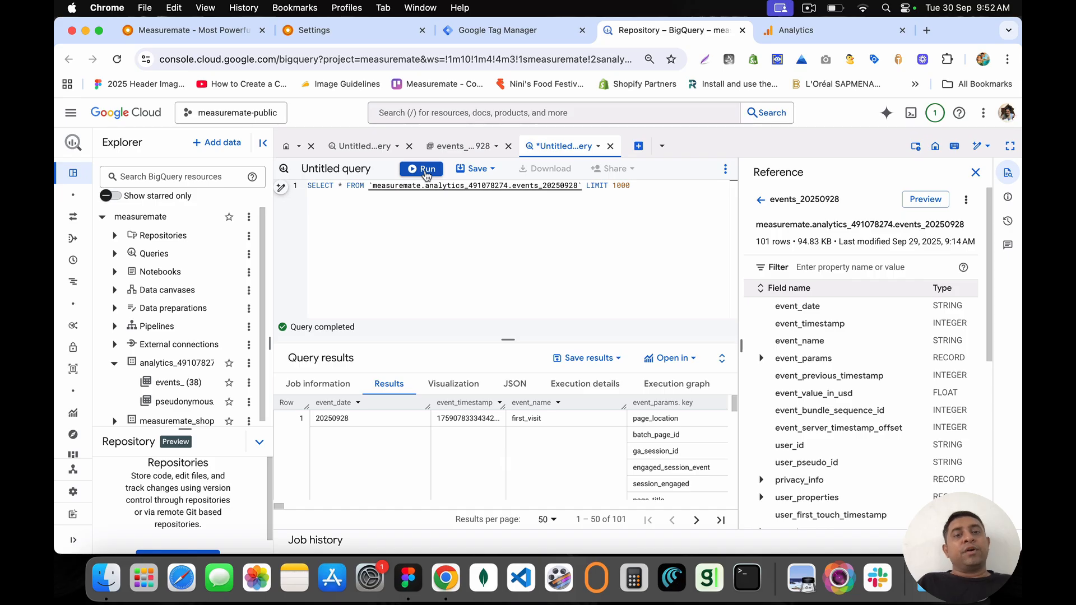
# Step: Browse the 101 returned rows and select the SQL statement
pyautogui.hscroll(10, 645, 467)
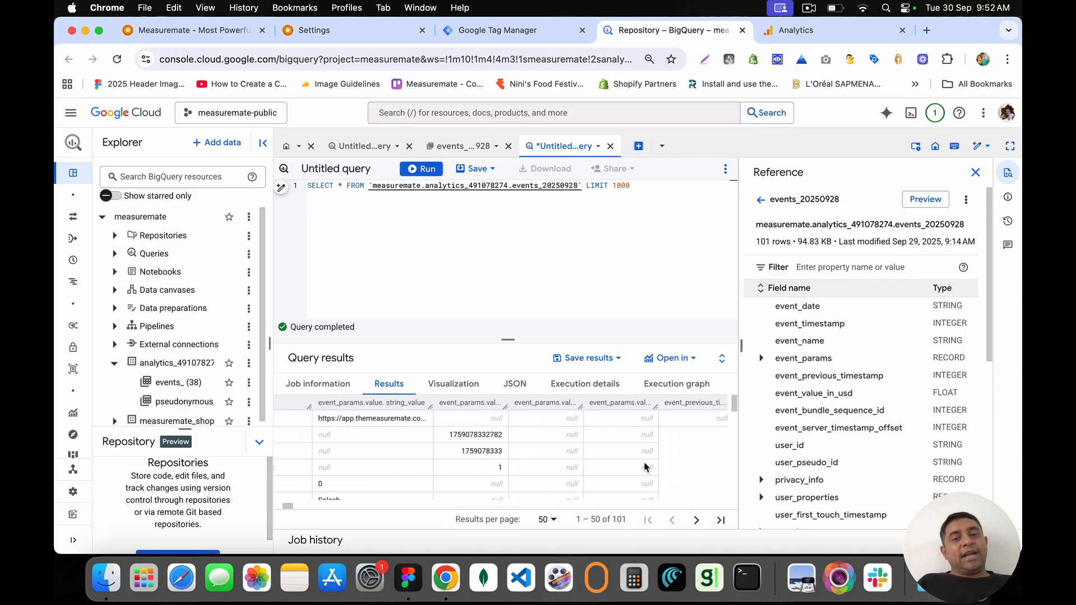
pyautogui.click(974, 173)
pyautogui.scroll(-3, 633, 454)
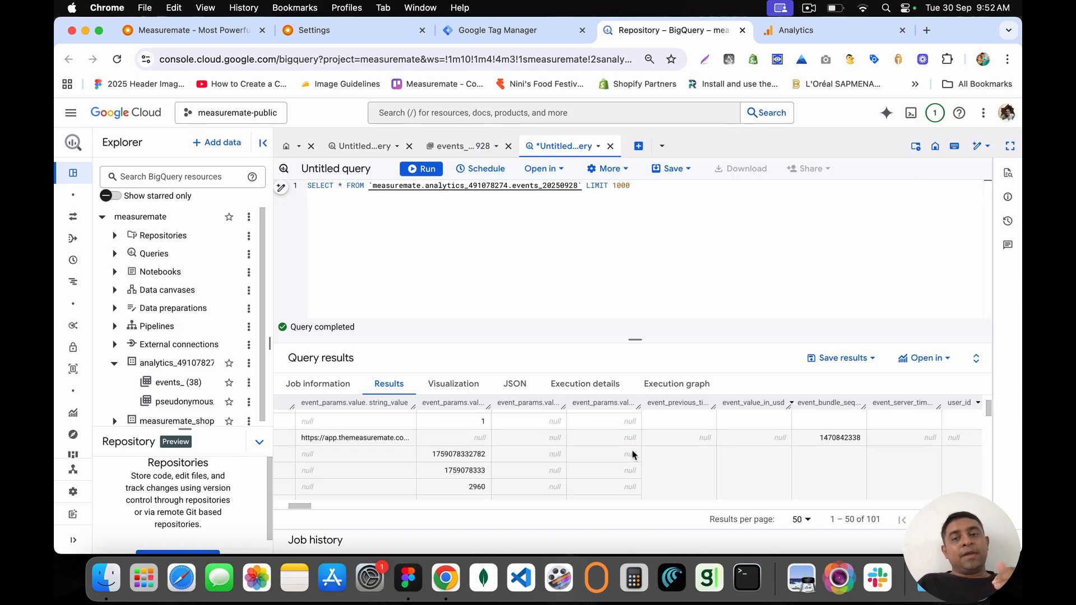
pyautogui.hscroll(-8, 633, 454)
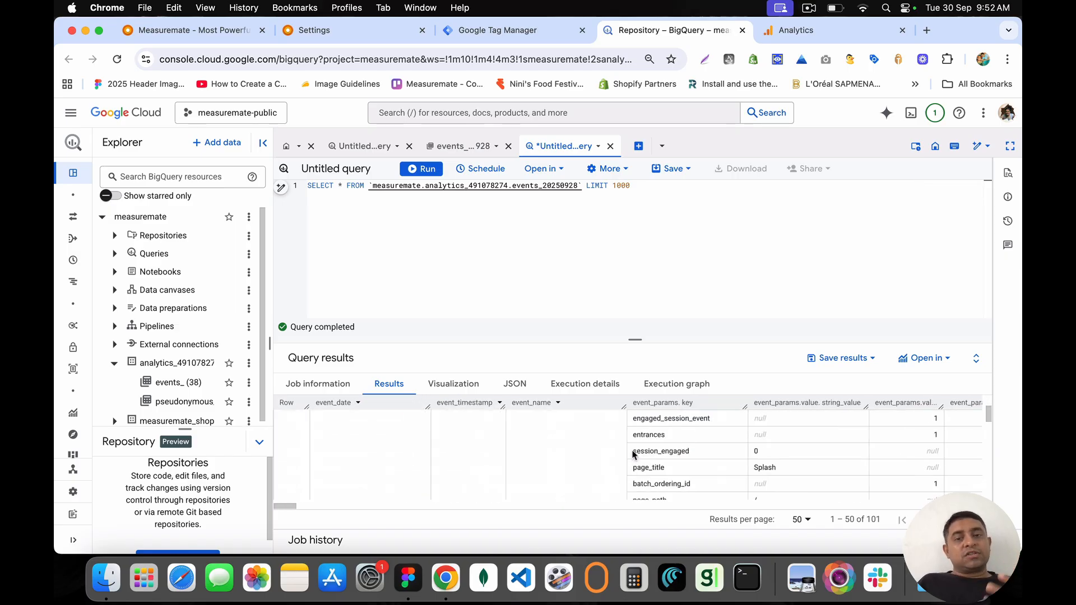
pyautogui.scroll(-5, 633, 454)
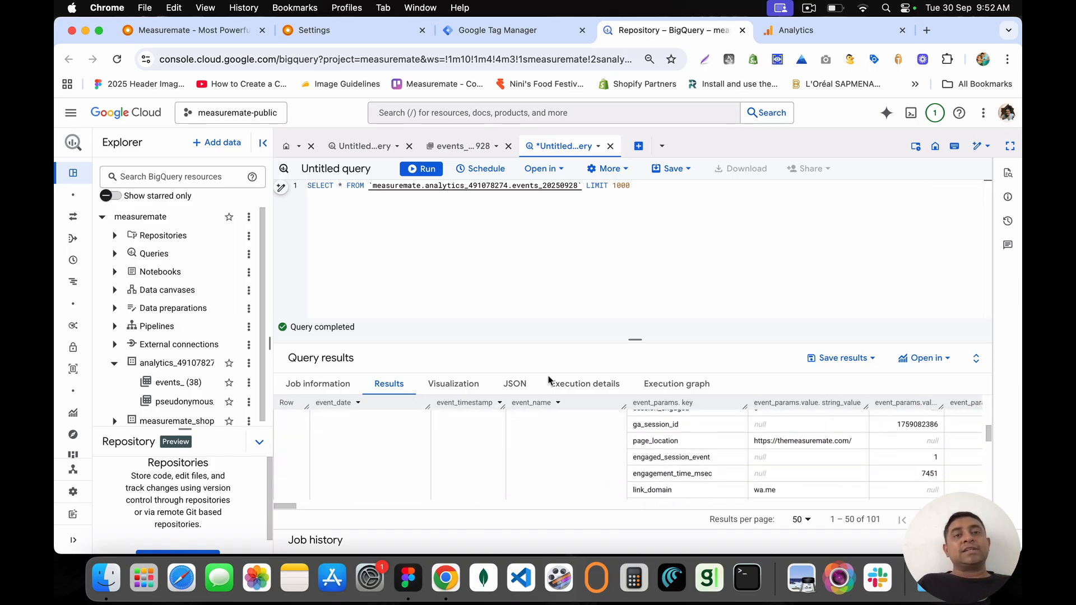
pyautogui.moveTo(672, 190); pyautogui.dragTo(285, 186)
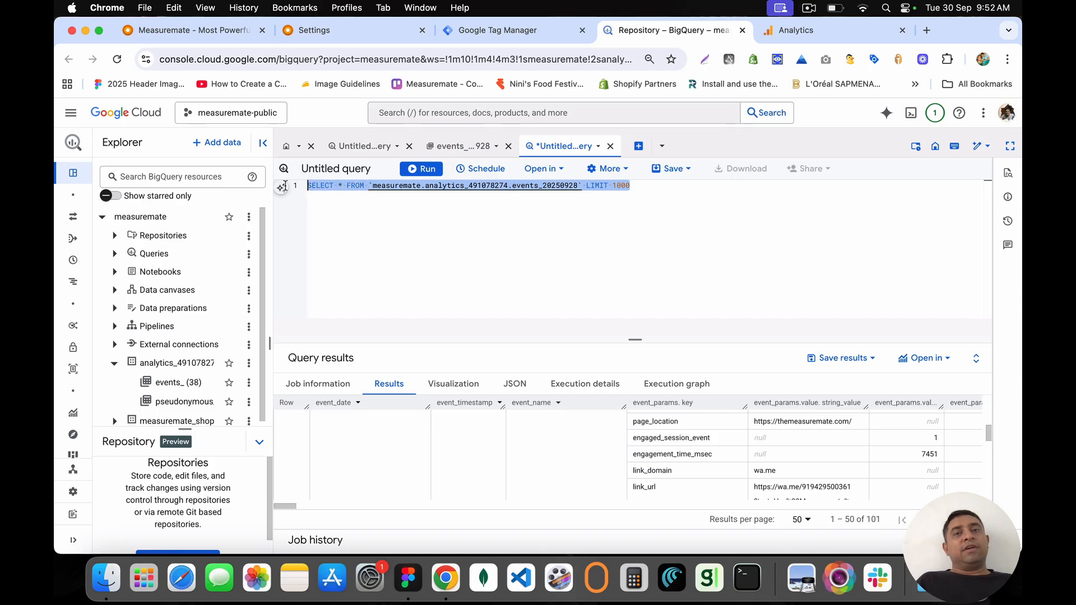
pyautogui.click(486, 29)
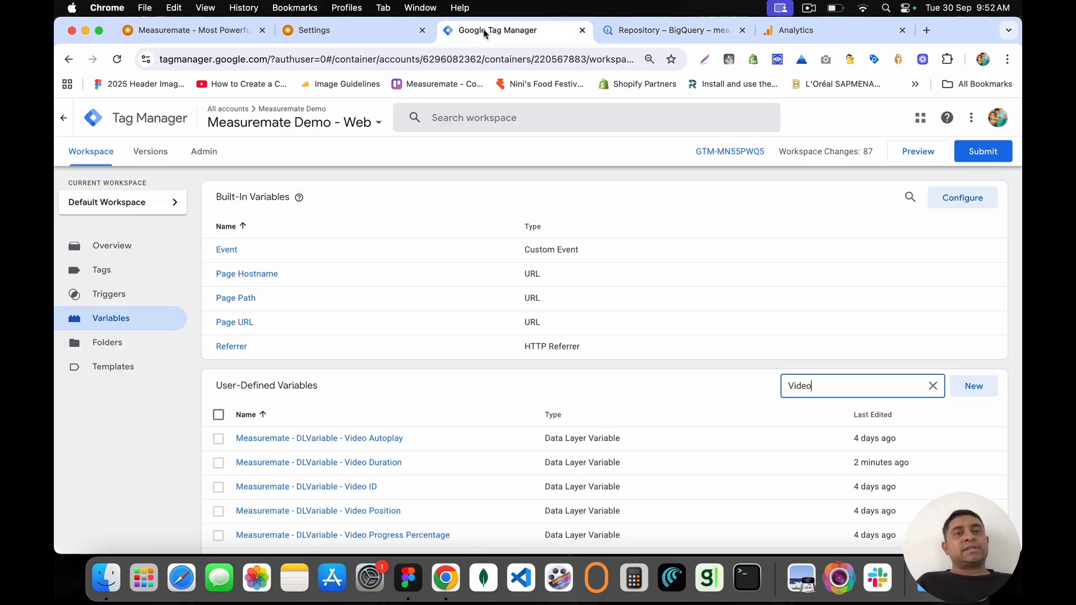
# Step: Select the Big Query integration's credential e-mail, Project ID and Dataset ID values
pyautogui.click(348, 29)
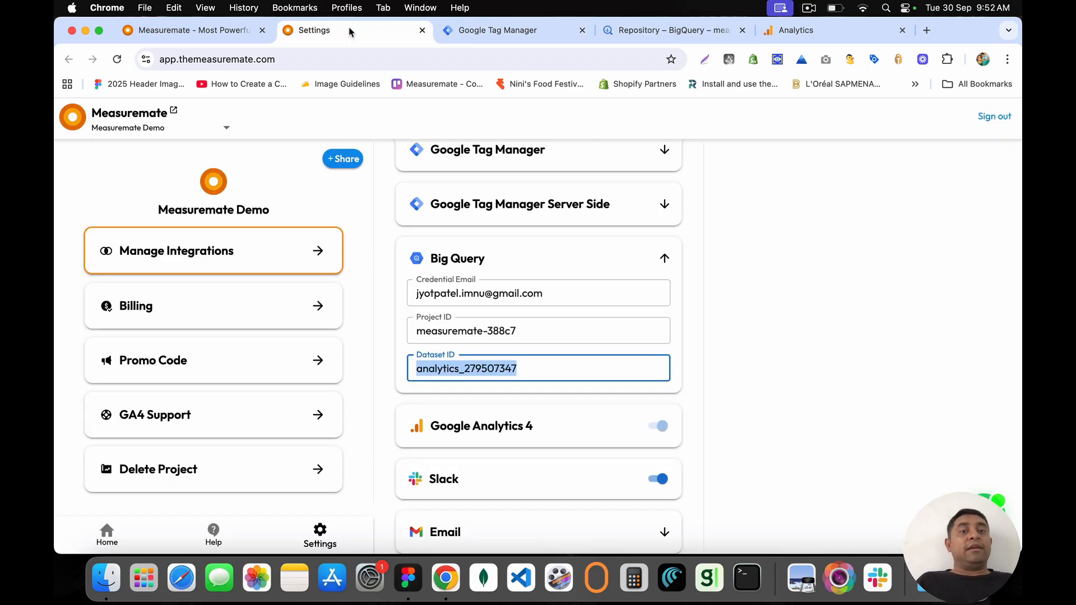
pyautogui.click(394, 265)
pyautogui.moveTo(403, 259); pyautogui.dragTo(532, 258)
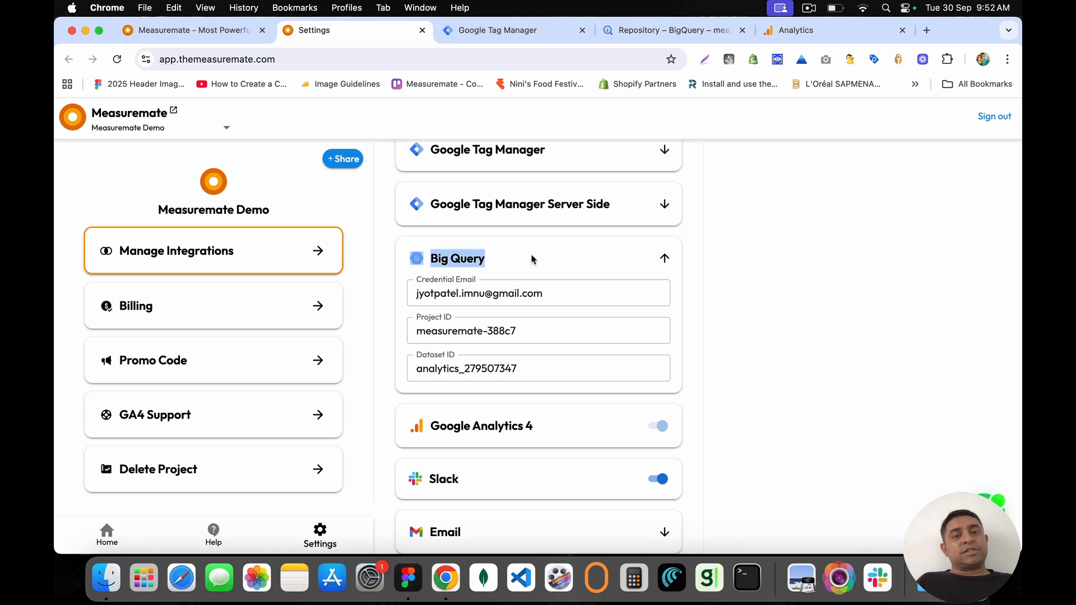
pyautogui.moveTo(565, 295); pyautogui.dragTo(413, 293)
pyautogui.moveTo(545, 336); pyautogui.dragTo(336, 312)
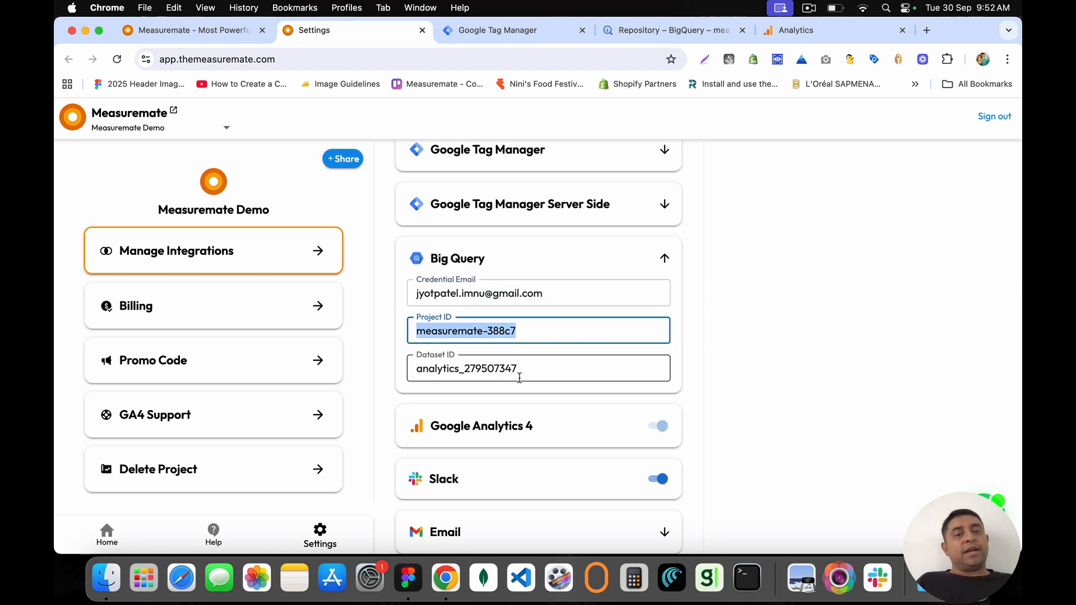
pyautogui.moveTo(524, 370); pyautogui.dragTo(402, 363)
# Step: Compare those IDs with the BigQuery tab, then return to the Measuremate home page
pyautogui.click(667, 30)
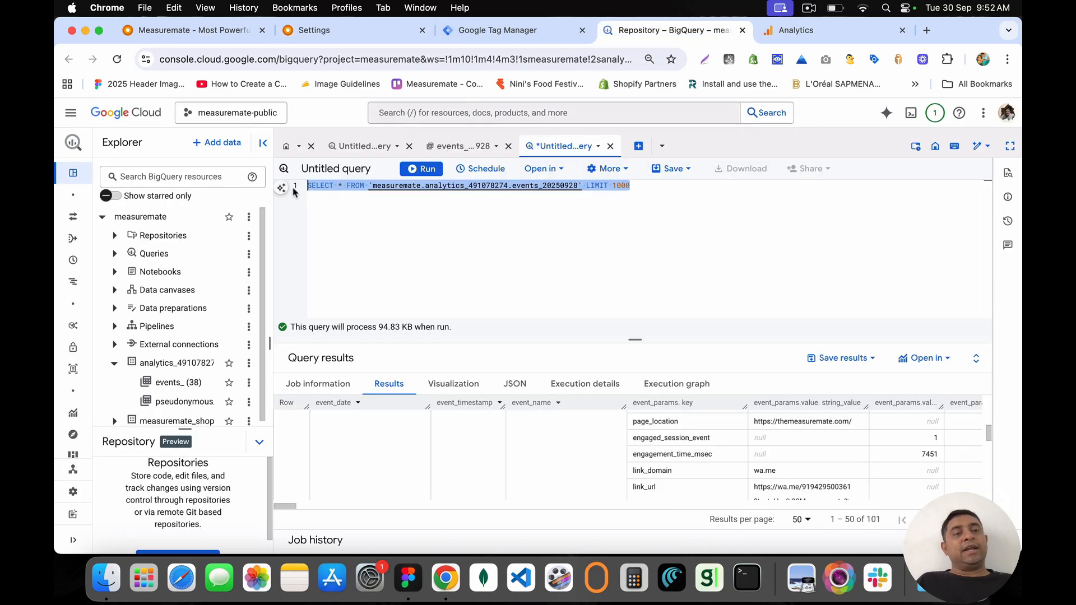
pyautogui.scroll(-1, 159, 393)
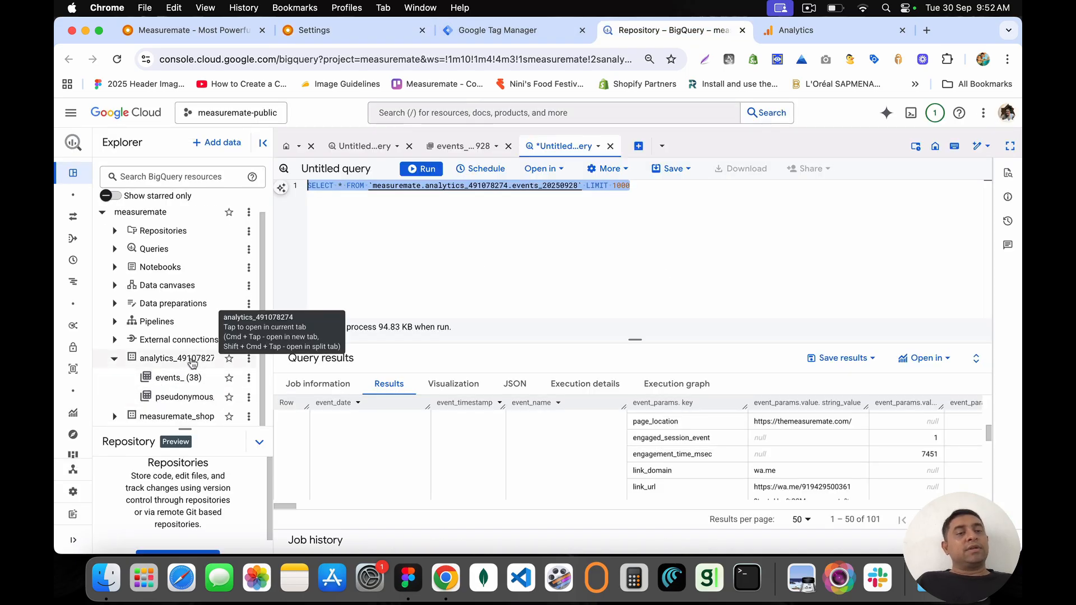
pyautogui.click(497, 33)
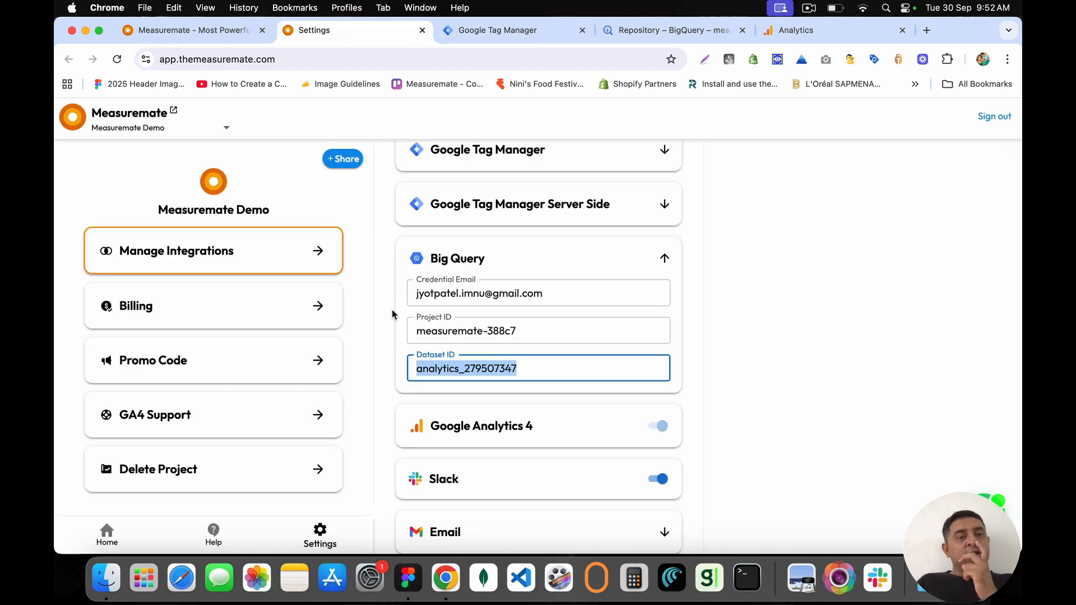
pyautogui.scroll(-5, 430, 376)
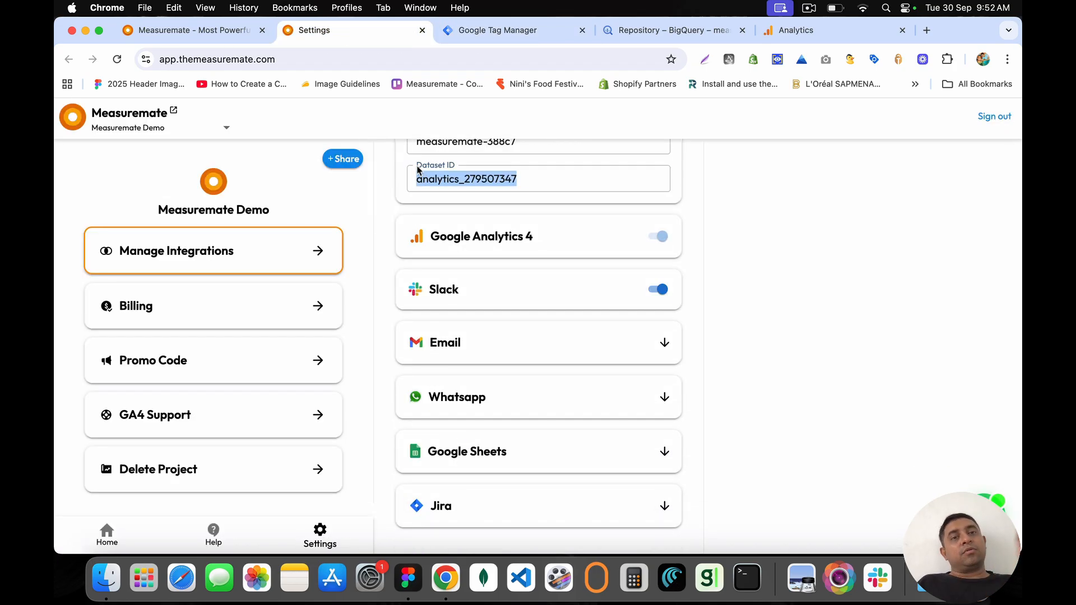
pyautogui.click(476, 211)
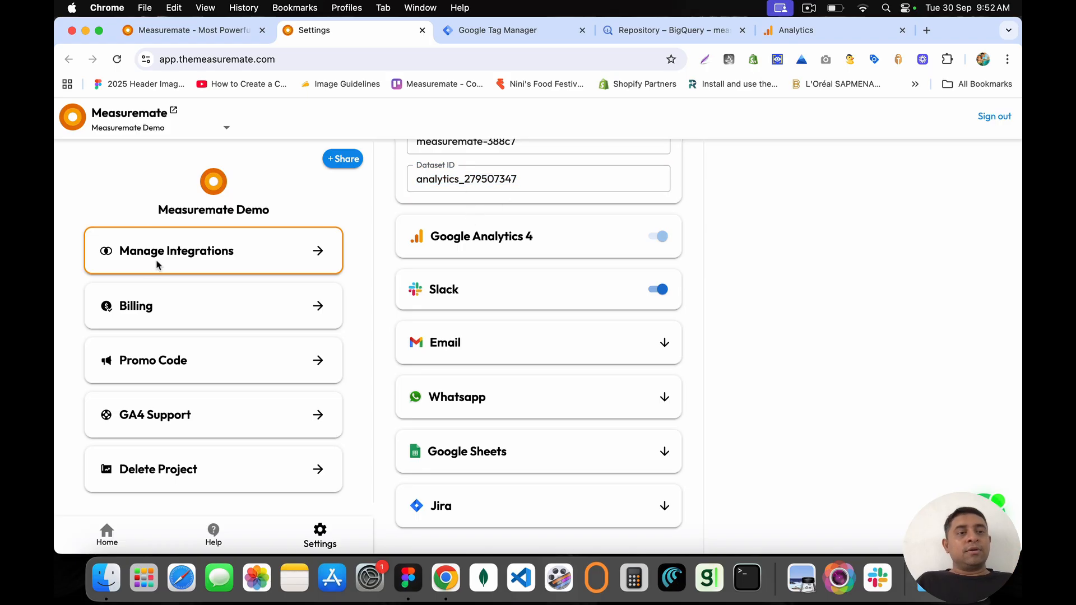
pyautogui.click(68, 119)
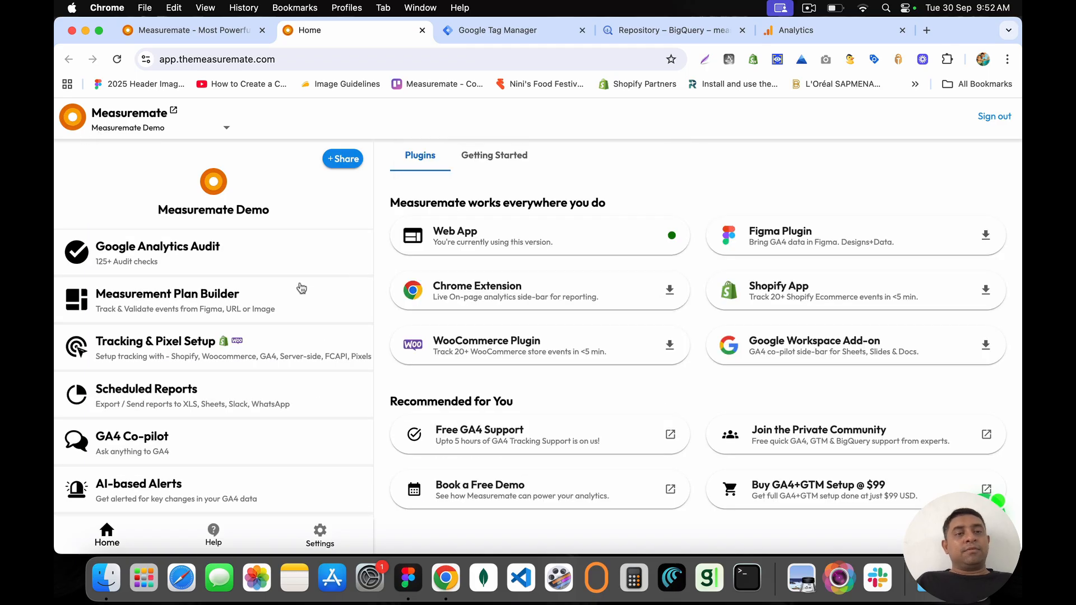
# Step: In Measurement Plan Builder's events tracking, pick the We Report Work - Test Home Page UI
pyautogui.click(264, 297)
pyautogui.click(562, 424)
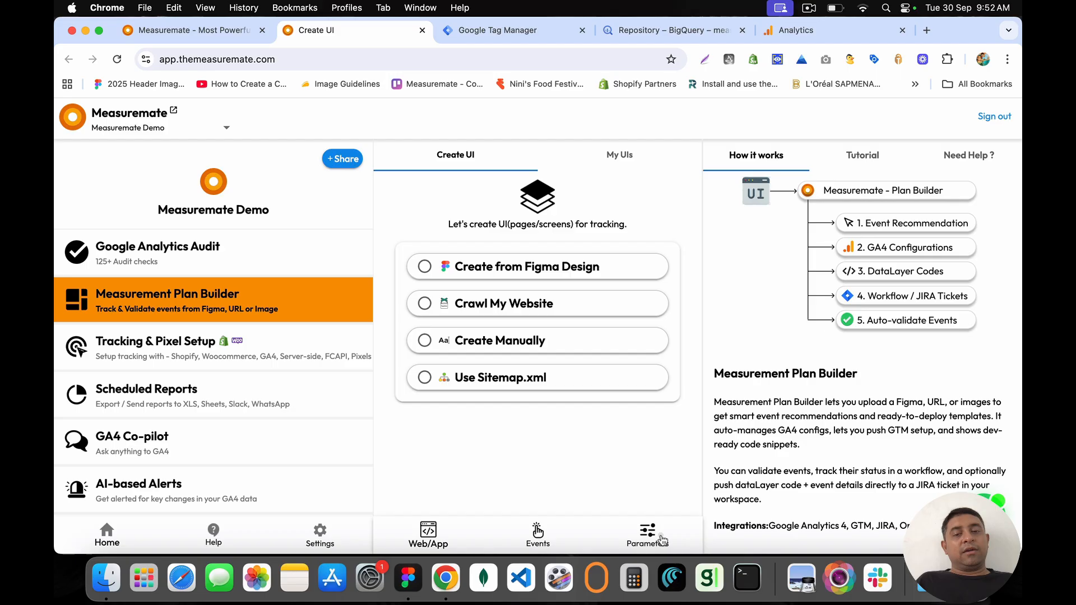
pyautogui.click(661, 537)
pyautogui.click(538, 530)
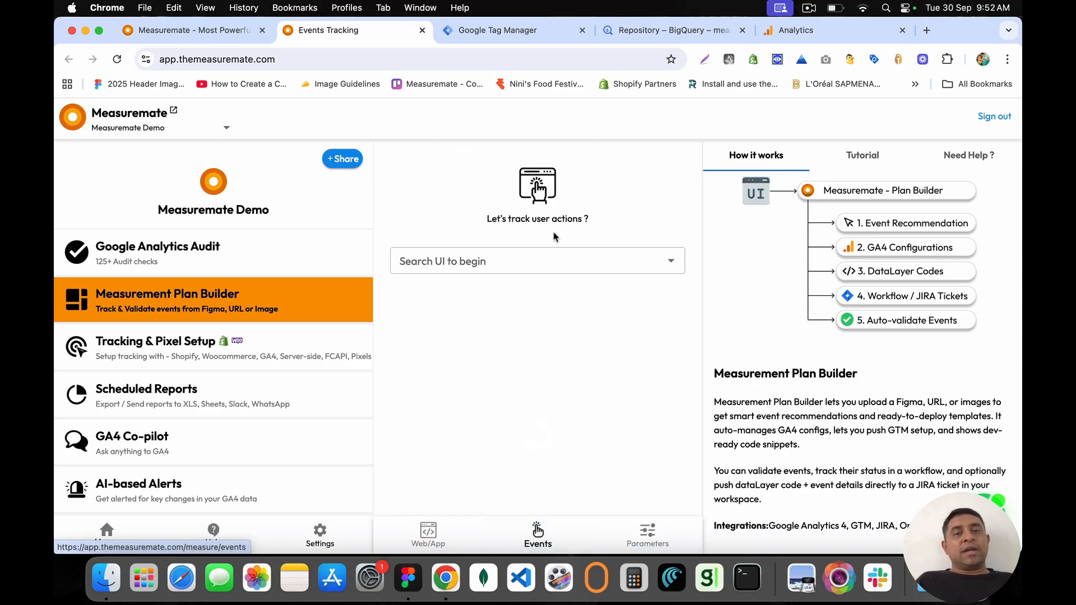
pyautogui.click(498, 259)
pyautogui.scroll(-5, 521, 432)
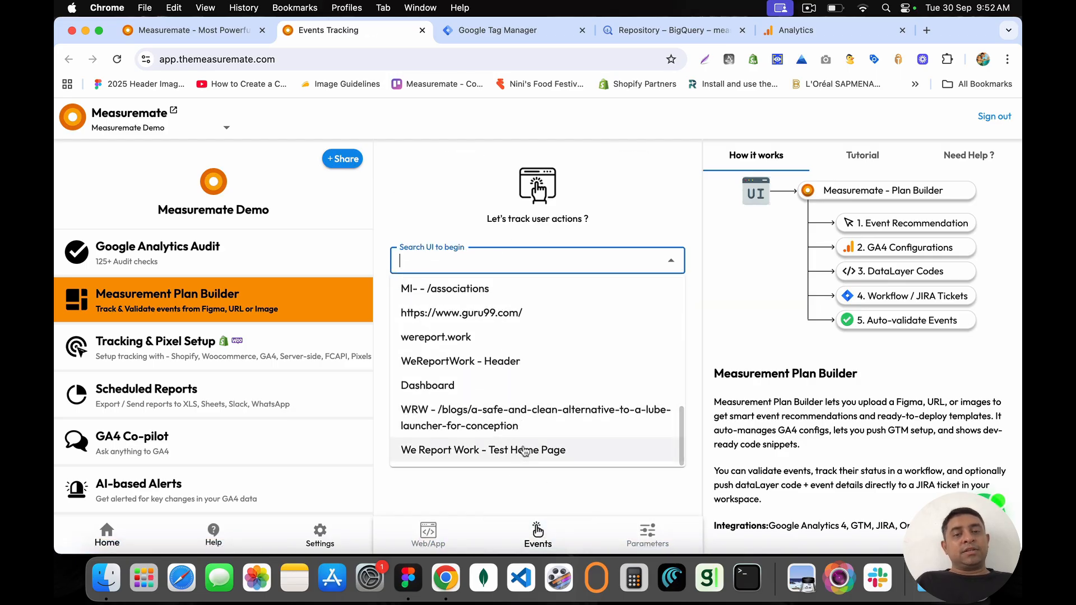
pyautogui.click(523, 448)
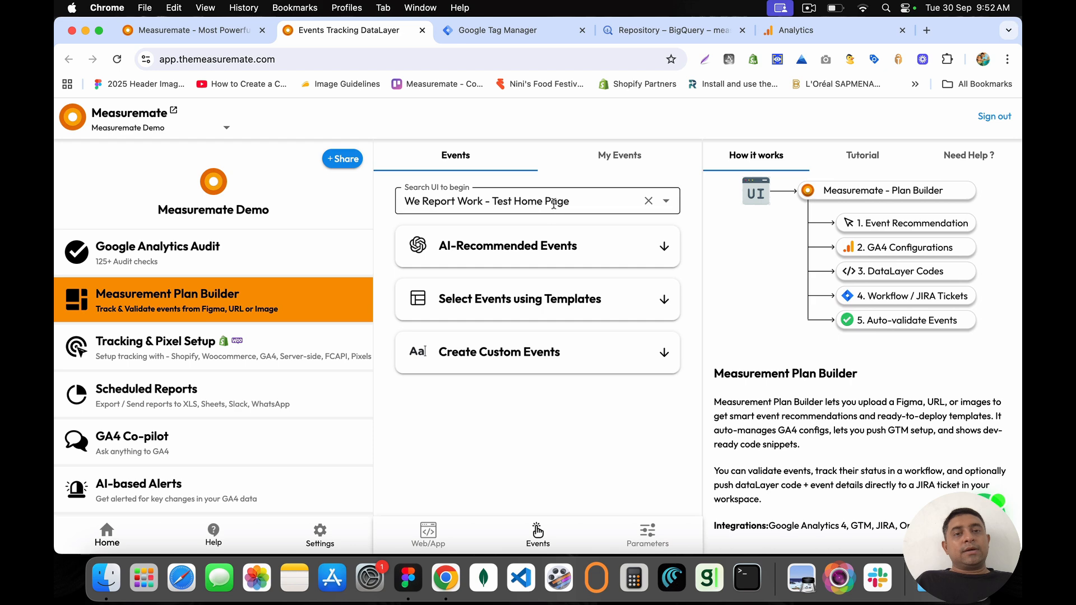
# Step: Filter the saved events to the Home Page screen, showing purchase, select_item, view_cart and view_item
pyautogui.click(605, 200)
pyautogui.click(648, 202)
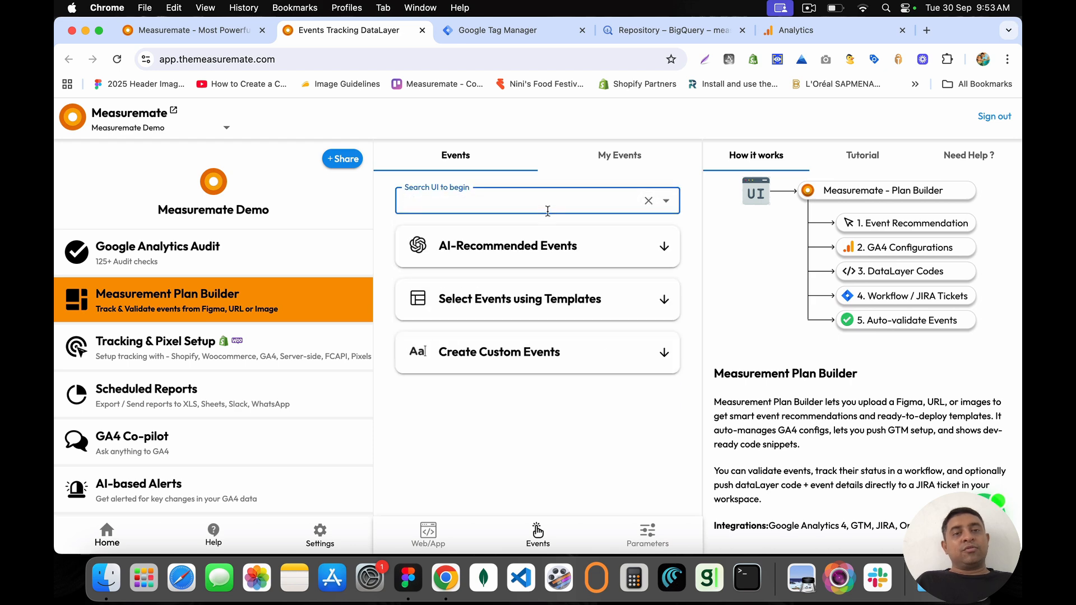
pyautogui.click(560, 203)
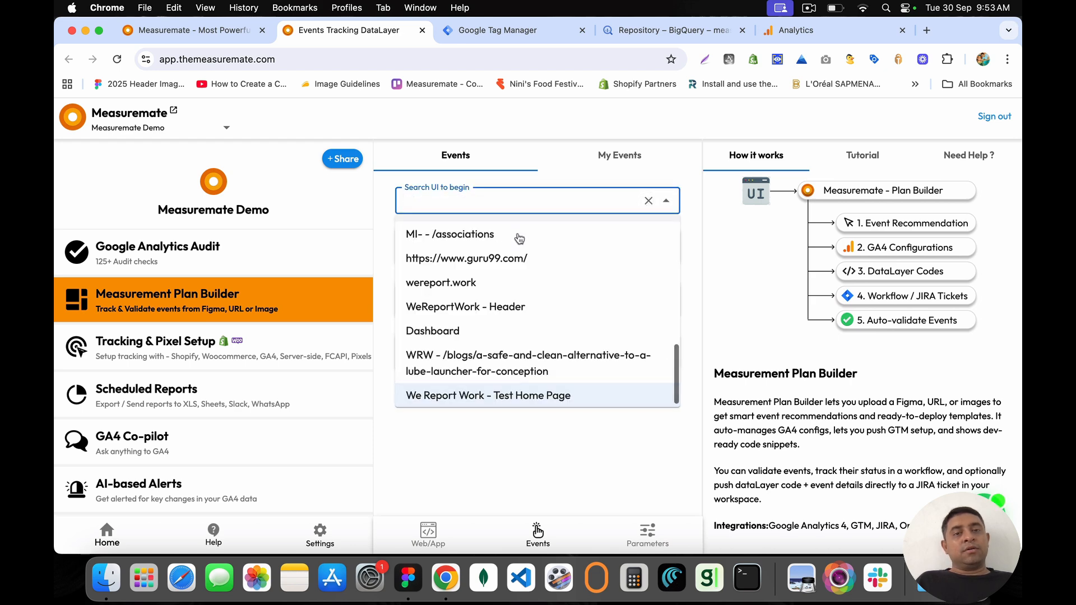
pyautogui.scroll(5, 519, 280)
pyautogui.click(468, 241)
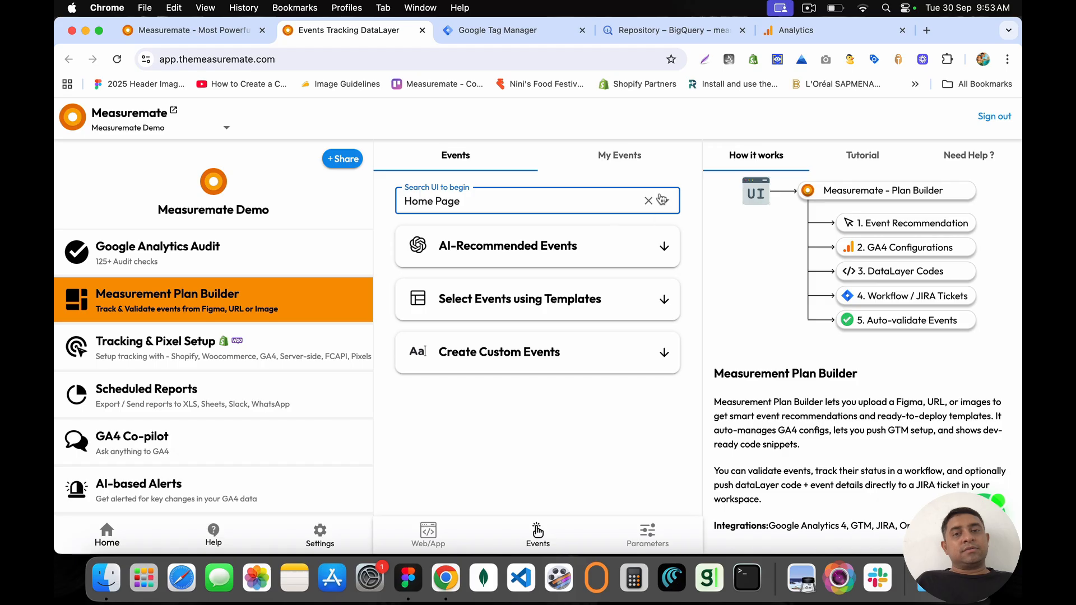
pyautogui.click(632, 170)
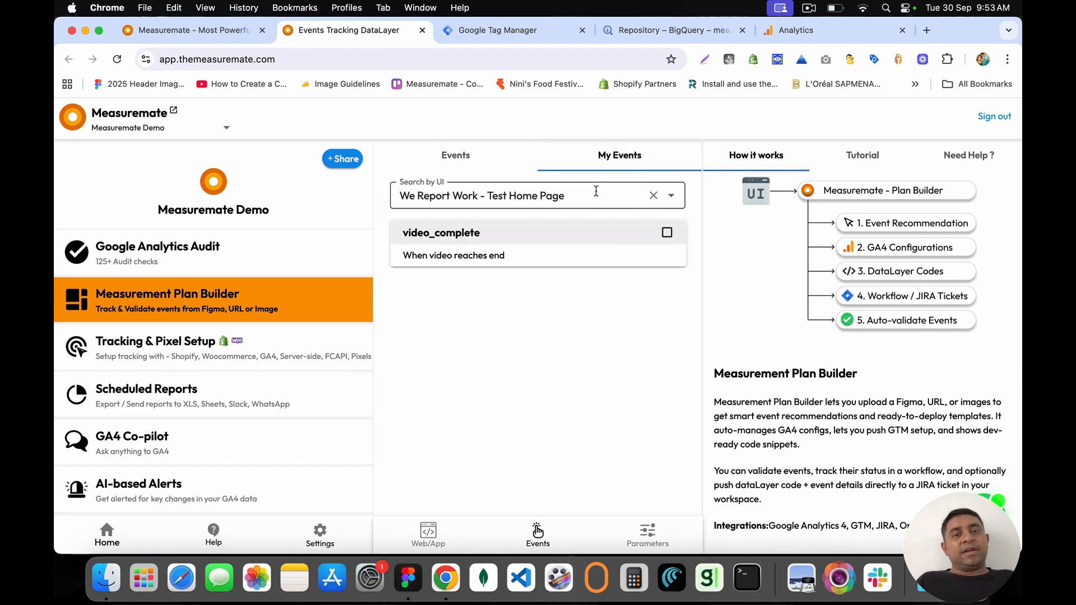
pyautogui.click(653, 195)
pyautogui.click(595, 201)
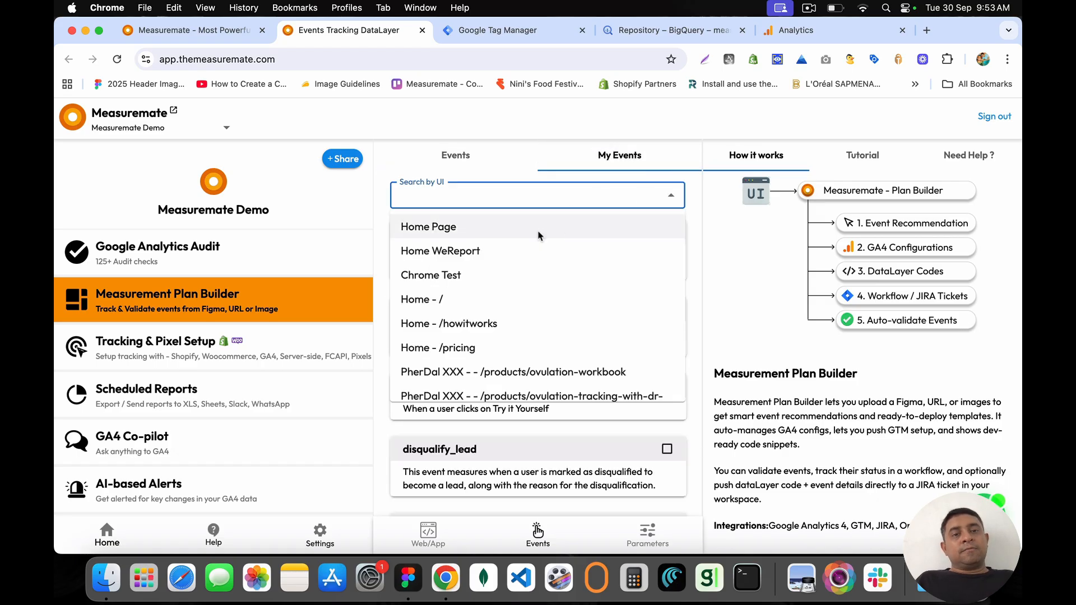
pyautogui.click(569, 225)
pyautogui.scroll(-5, 567, 388)
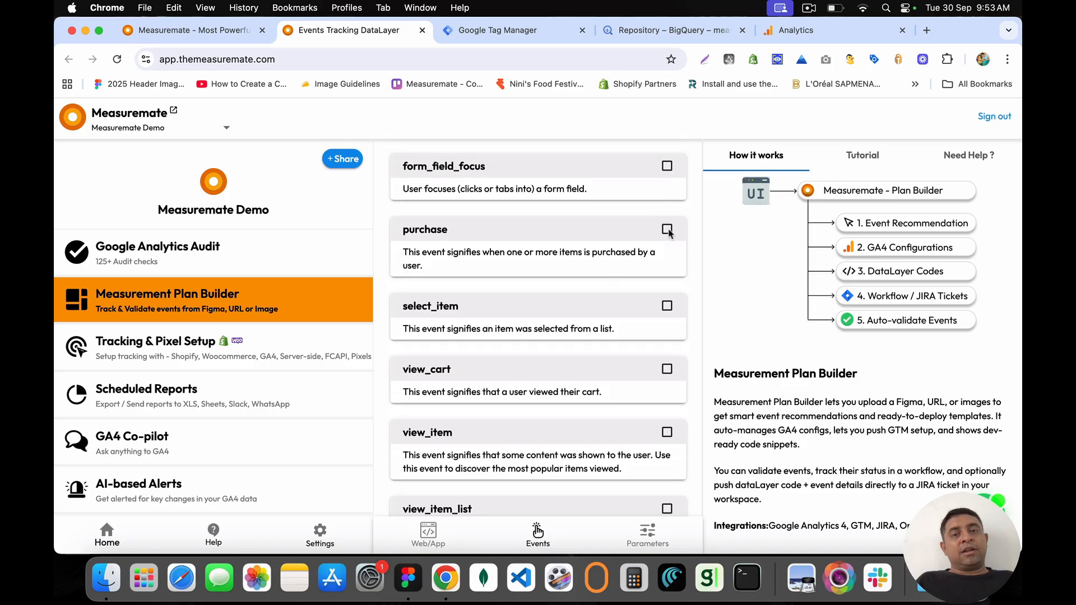
# Step: Tick the purchase event, open Validate, and set the debug range to Last 3 days
pyautogui.click(666, 229)
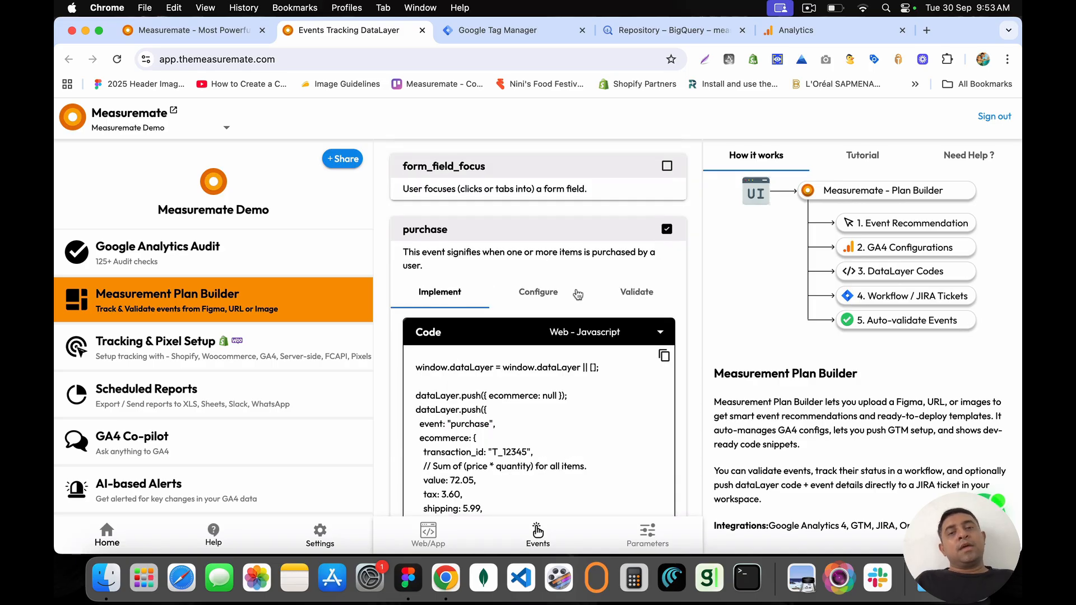
pyautogui.click(635, 295)
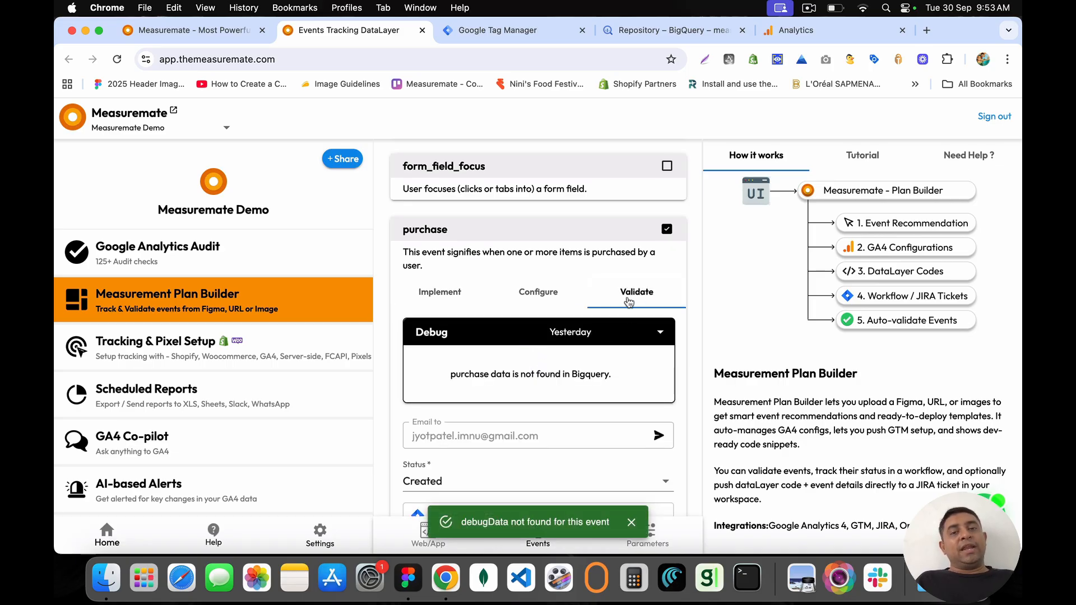
pyautogui.click(631, 334)
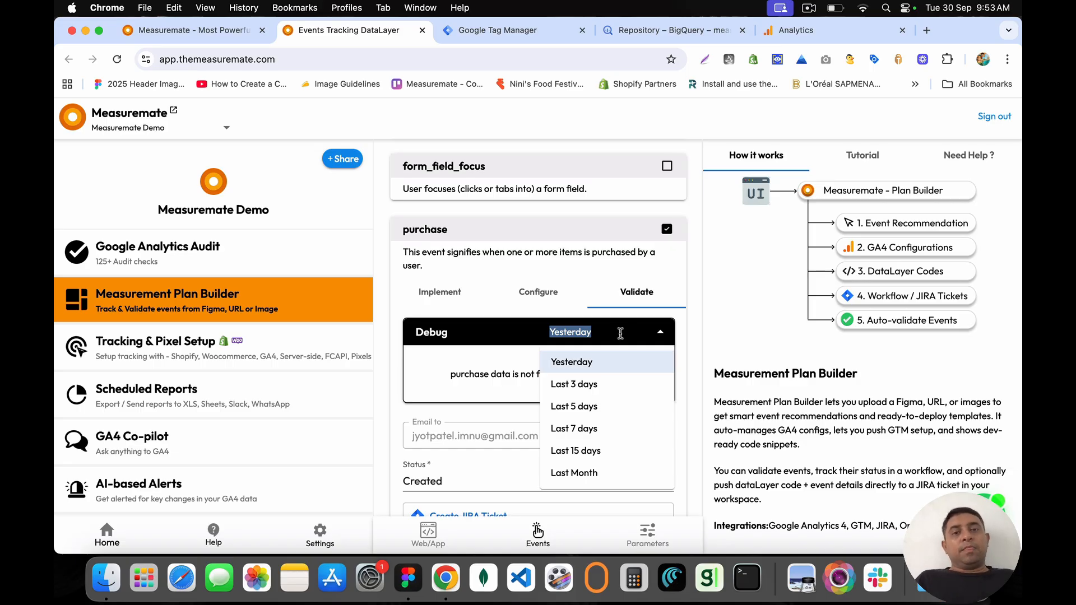
pyautogui.moveTo(620, 333); pyautogui.dragTo(541, 331)
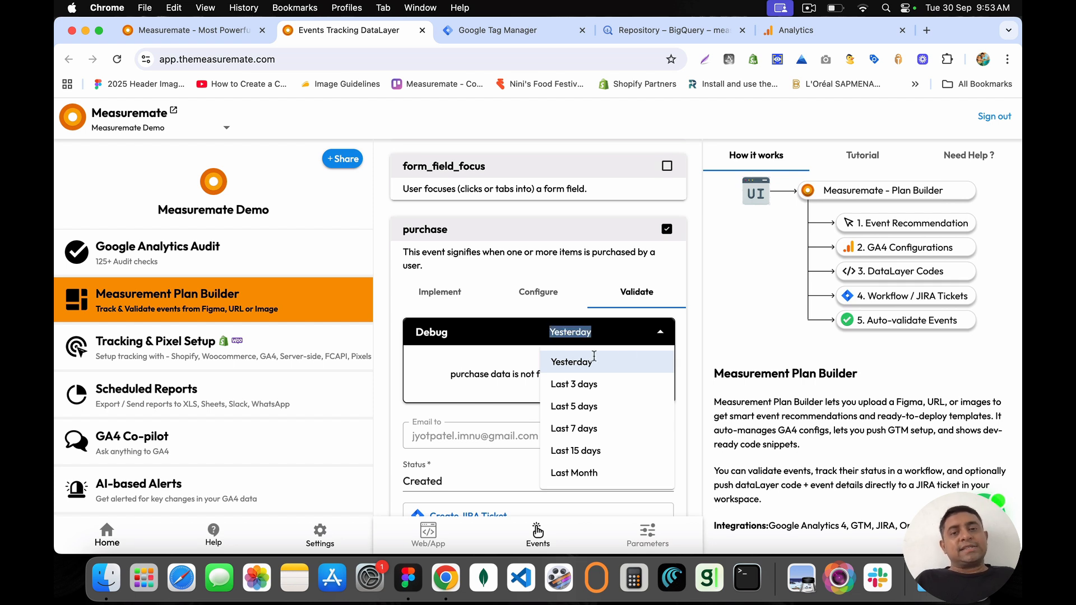
pyautogui.click(494, 371)
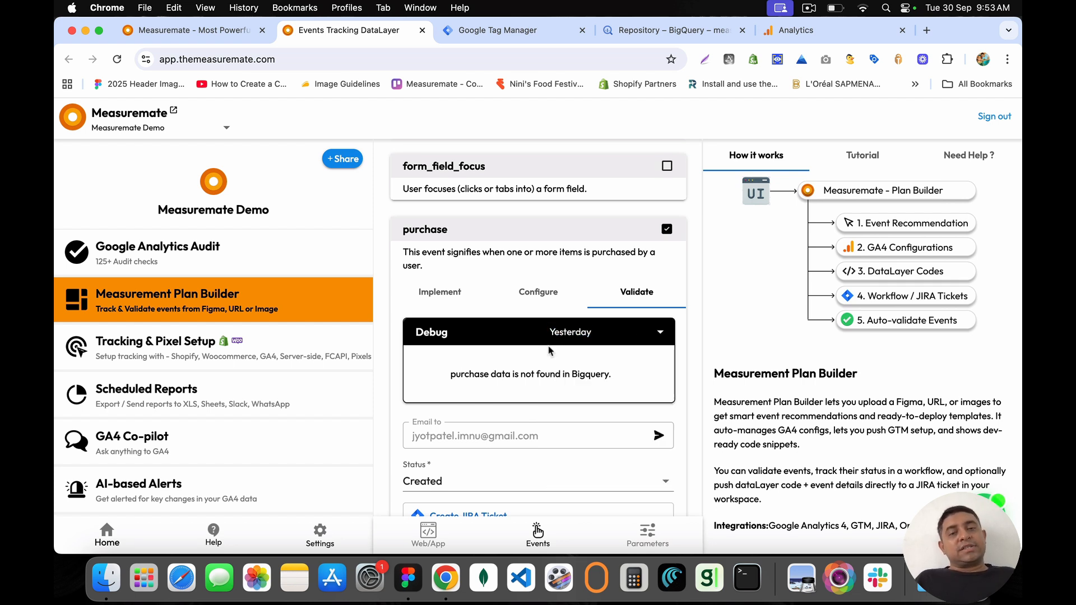
pyautogui.click(613, 333)
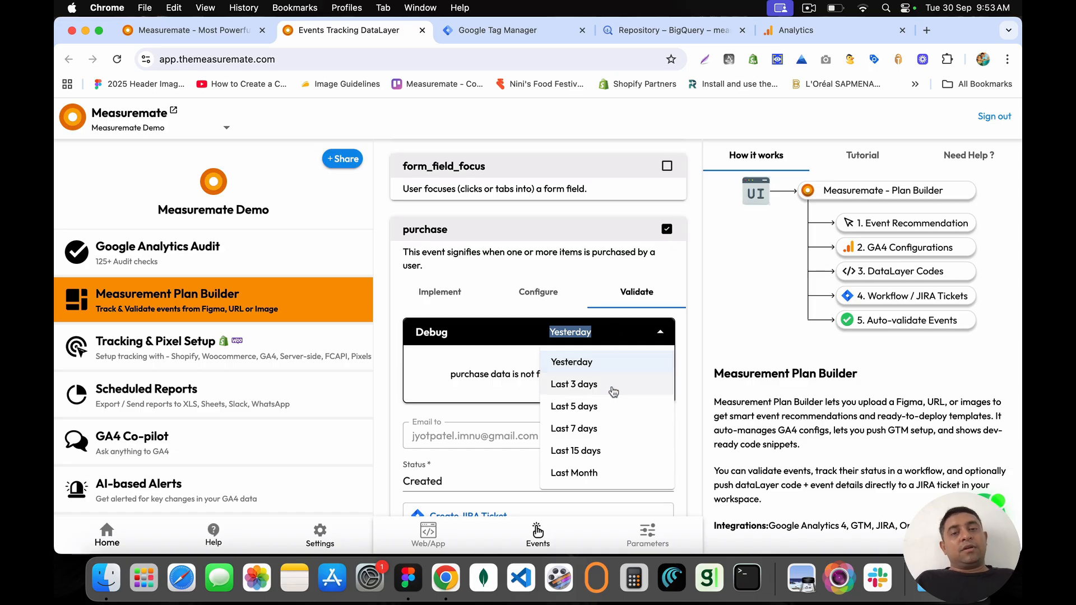
pyautogui.click(616, 385)
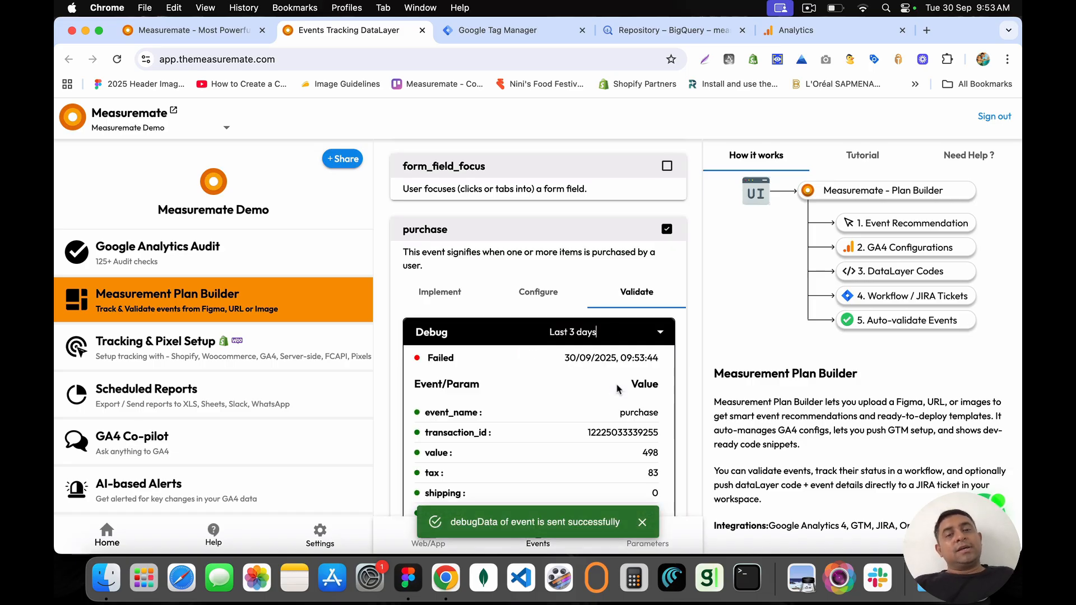
# Step: Review the failed purchase record: transaction_id, captured parameters, and missing ones from coupon to location_id
pyautogui.scroll(-5, 617, 388)
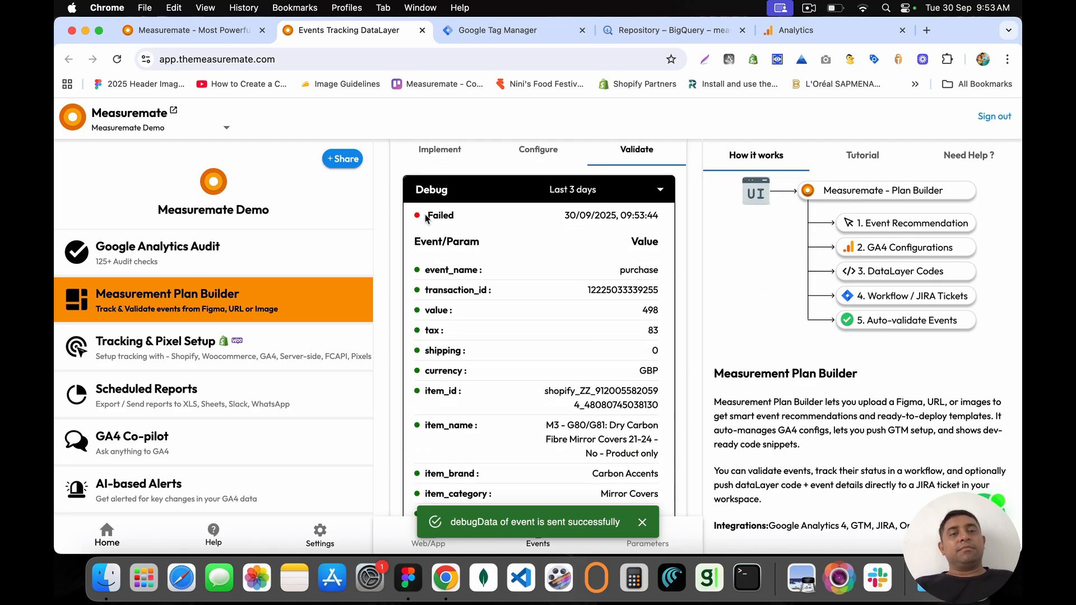
pyautogui.moveTo(426, 218); pyautogui.dragTo(695, 229)
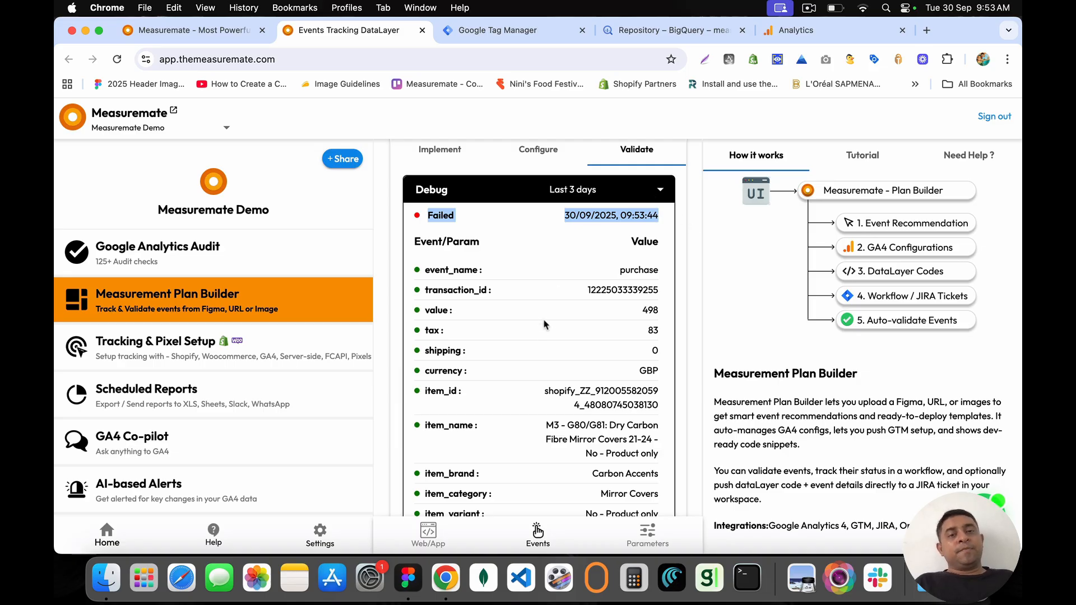
pyautogui.scroll(-1, 545, 327)
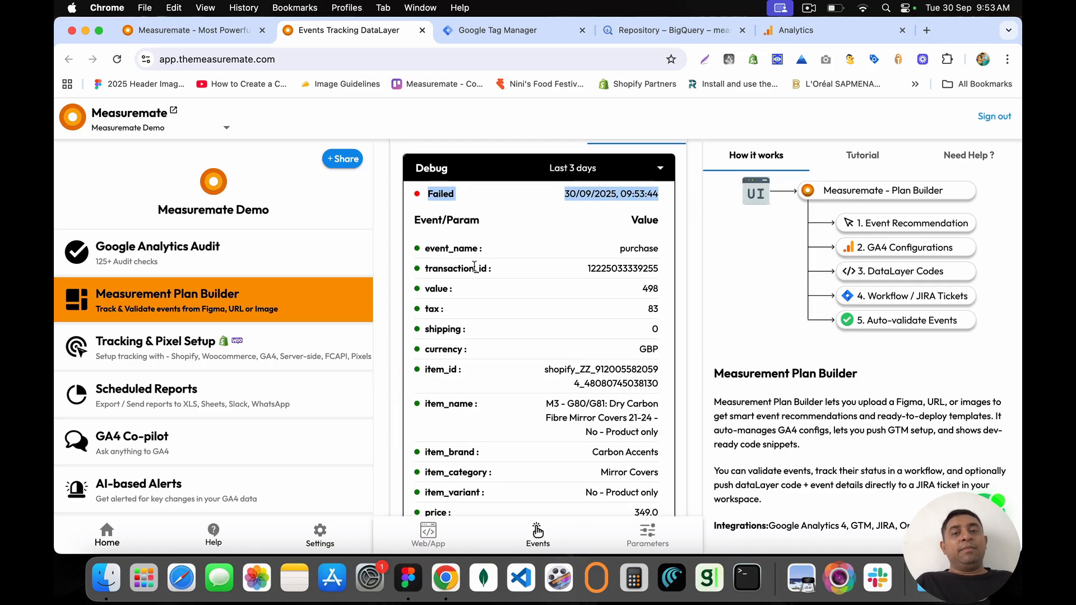
pyautogui.moveTo(424, 247); pyautogui.dragTo(651, 248)
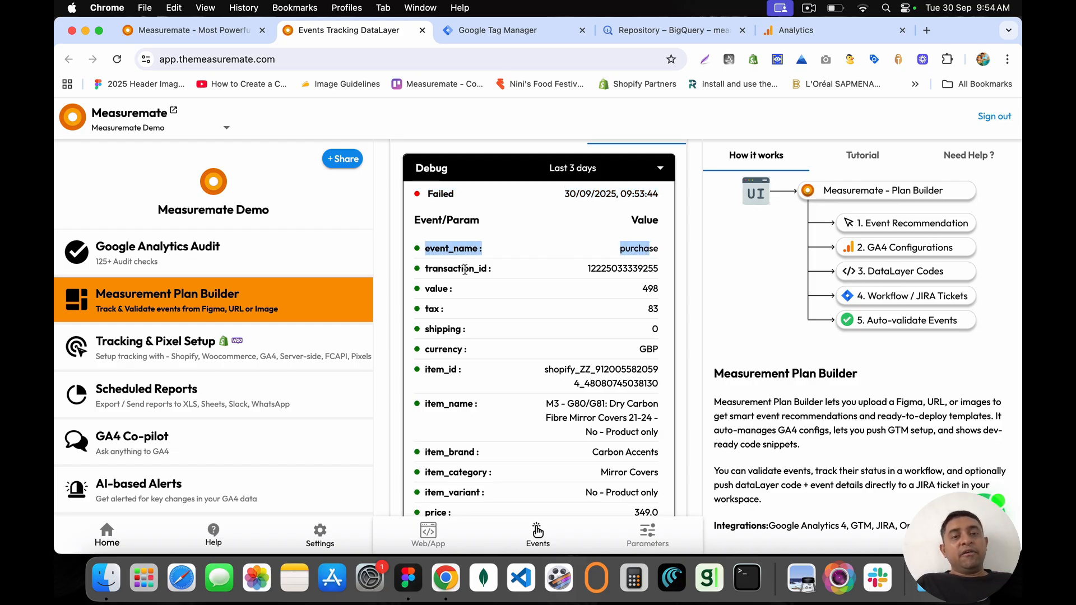
pyautogui.moveTo(427, 270); pyautogui.dragTo(661, 271)
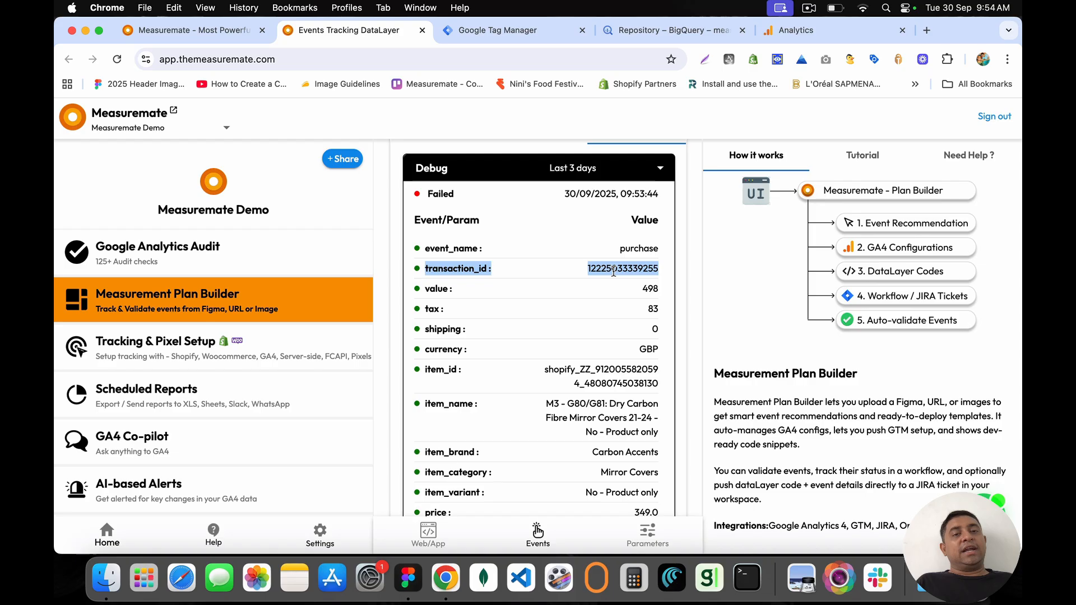
pyautogui.moveTo(424, 248); pyautogui.dragTo(656, 476)
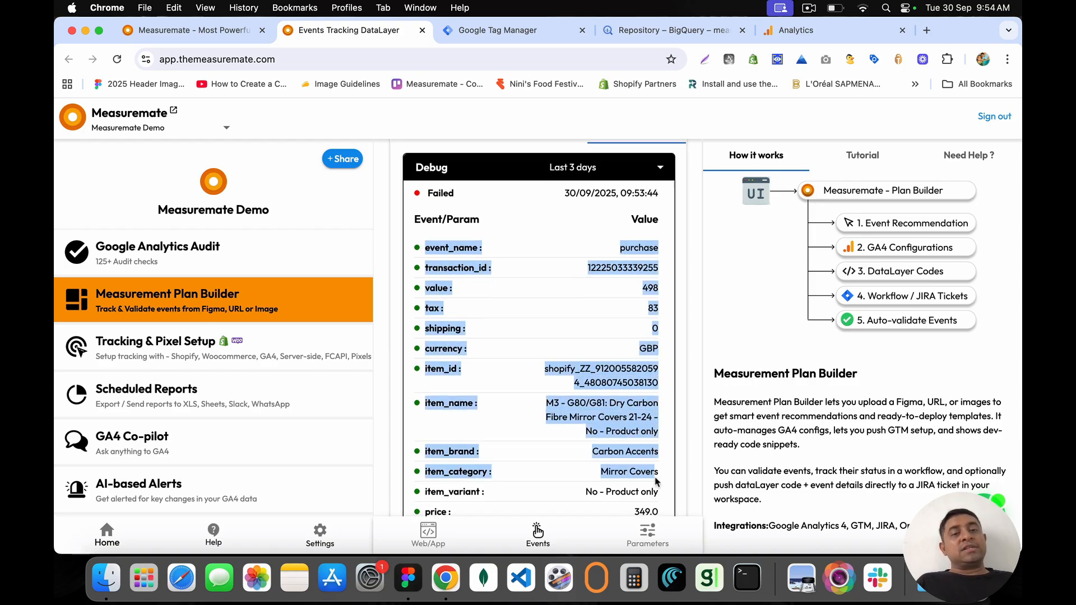
pyautogui.scroll(-3, 656, 481)
pyautogui.click(547, 387)
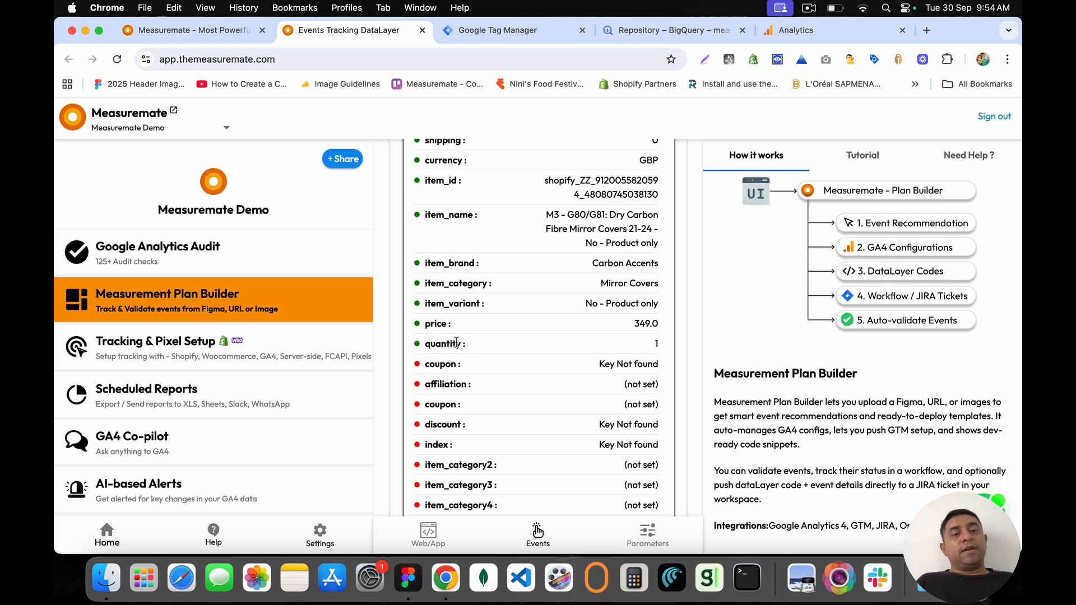
pyautogui.moveTo(424, 346); pyautogui.dragTo(669, 474)
pyautogui.click(430, 364)
pyautogui.scroll(-2, 572, 485)
pyautogui.click(473, 247)
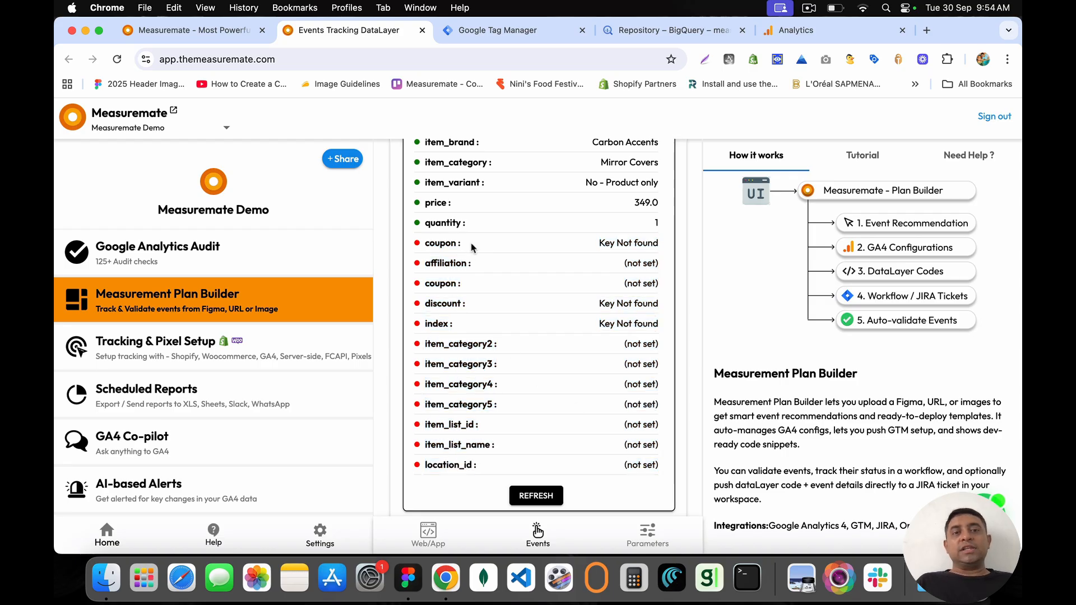
pyautogui.moveTo(435, 244); pyautogui.dragTo(648, 463)
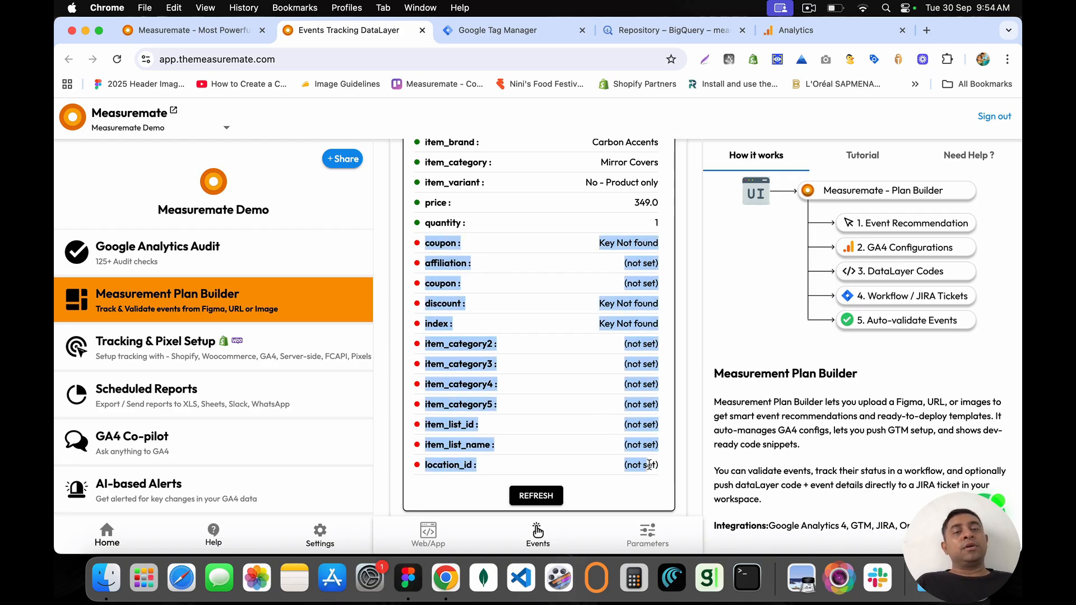
pyautogui.click(648, 464)
pyautogui.scroll(-2, 560, 426)
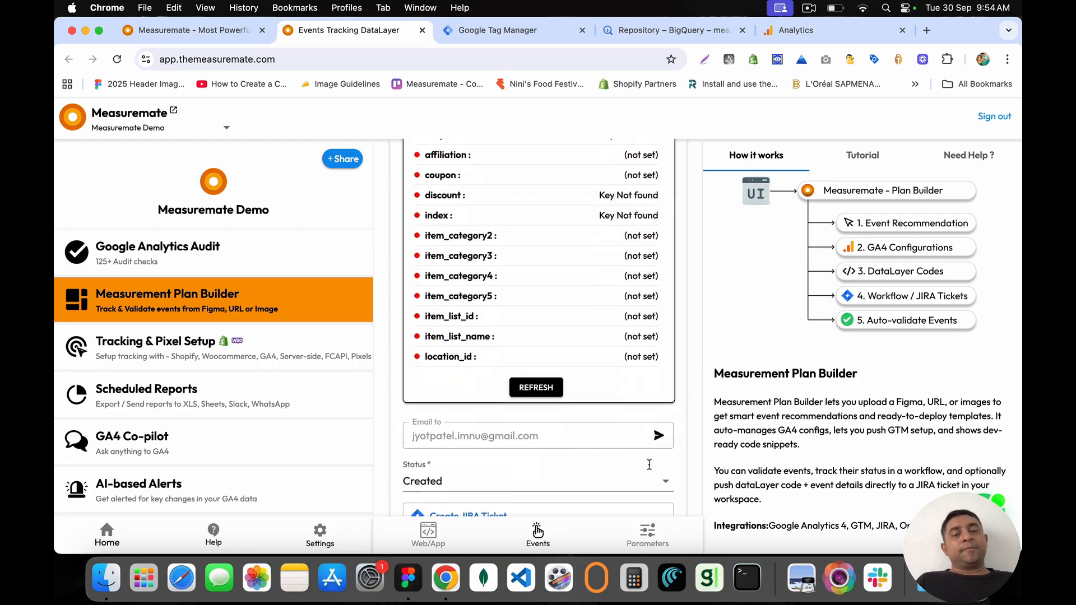
# Step: Refresh the purchase debug results and scroll through them
pyautogui.click(535, 388)
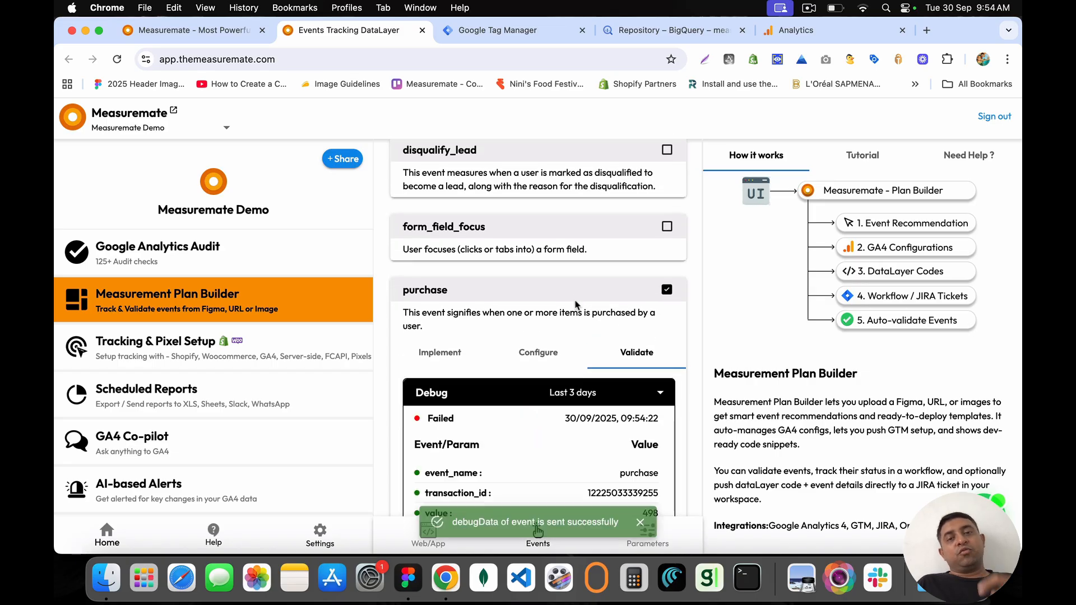
pyautogui.scroll(-5, 575, 305)
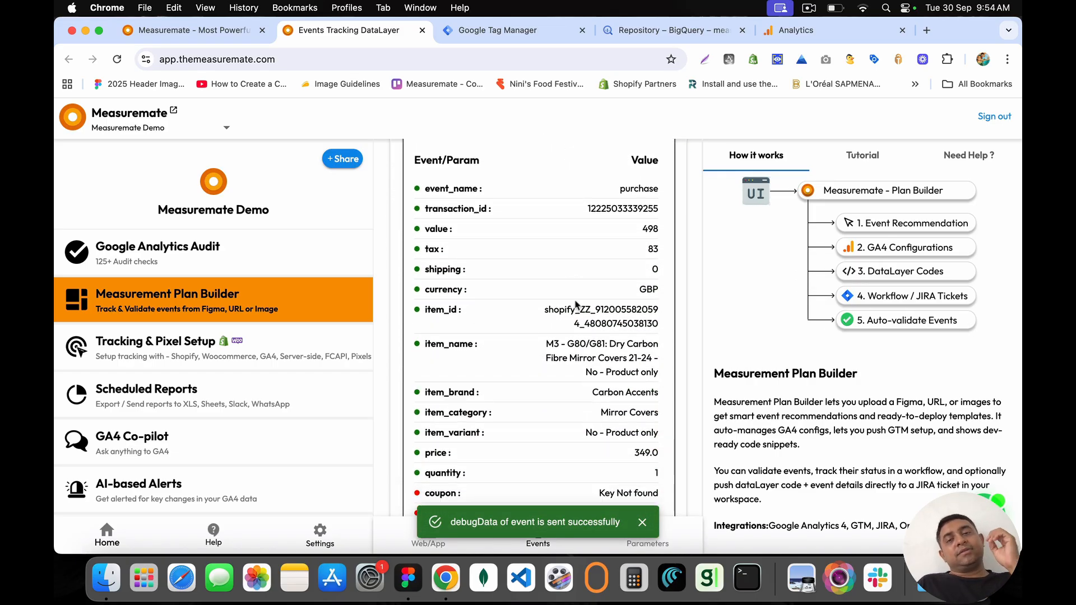
pyautogui.scroll(-6, 576, 304)
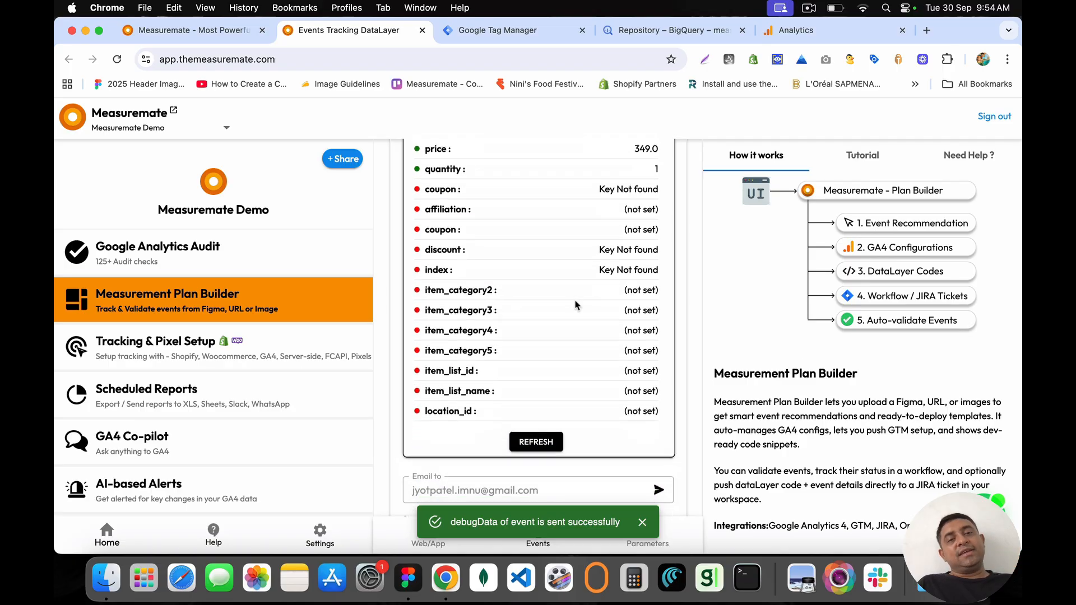
pyautogui.scroll(-4, 575, 304)
pyautogui.scroll(8, 575, 304)
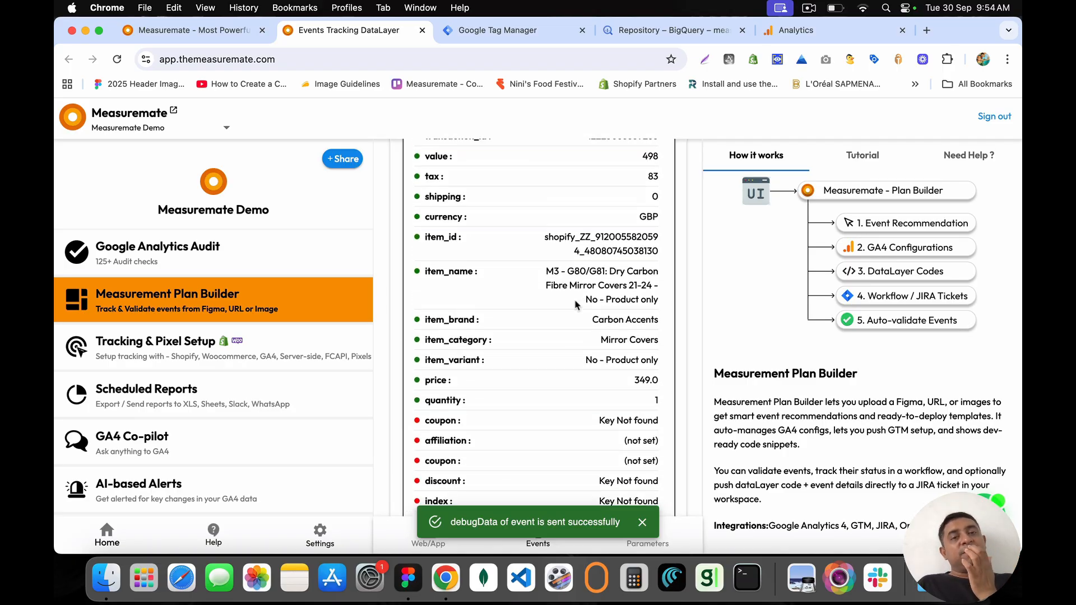
pyautogui.scroll(2, 576, 304)
pyautogui.scroll(-1, 575, 304)
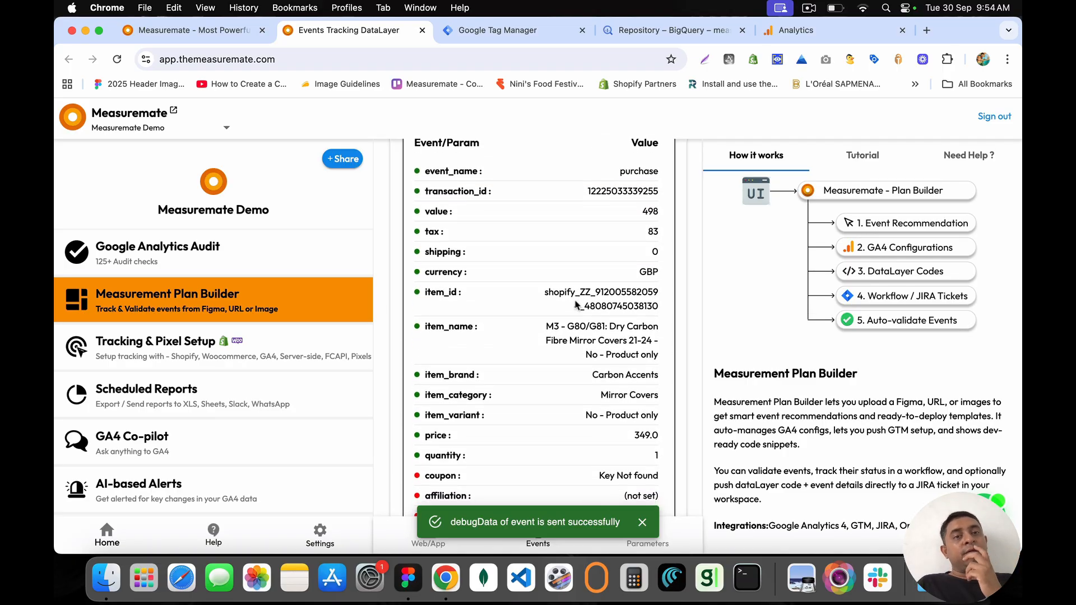
pyautogui.scroll(-3, 575, 304)
pyautogui.scroll(10, 575, 304)
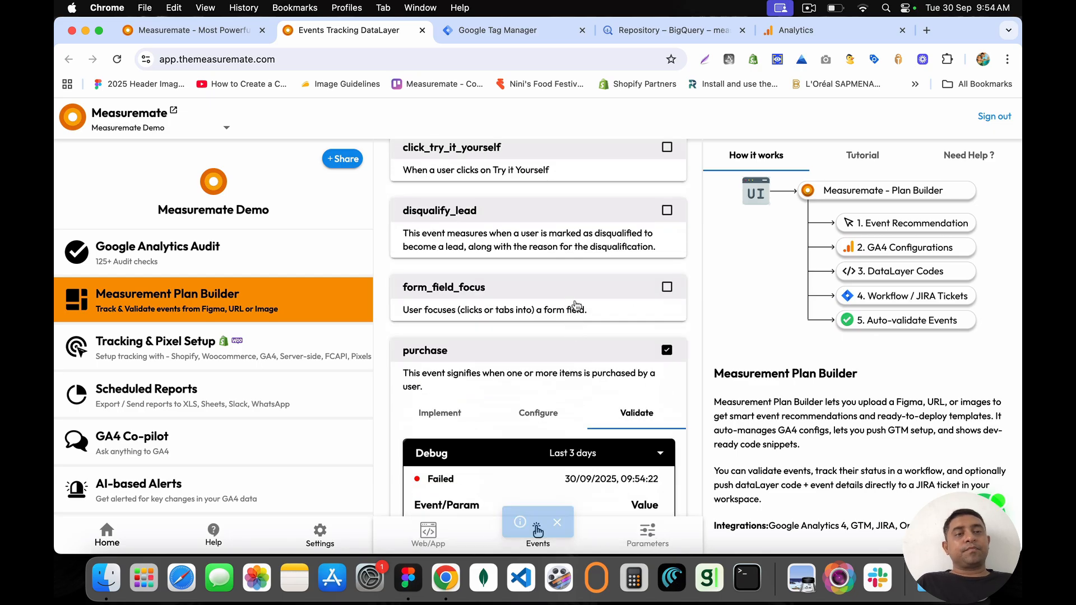
pyautogui.scroll(-1, 575, 304)
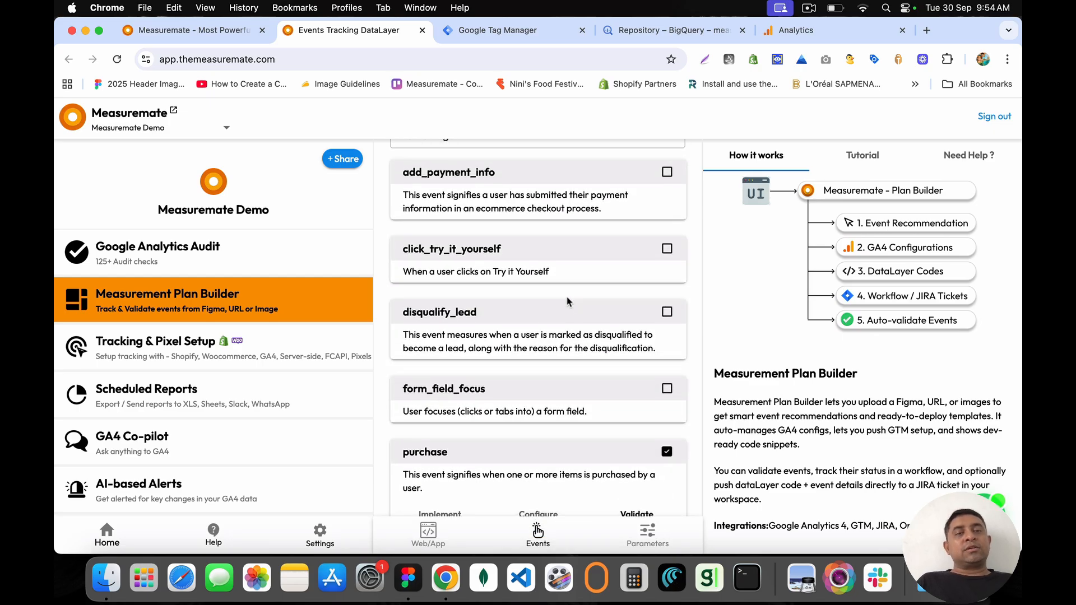
# Step: Check click_try_it_yourself's validation (no BigQuery data found), then go to Tracking & Pixel Setup
pyautogui.click(670, 248)
pyautogui.moveTo(408, 251); pyautogui.dragTo(500, 251)
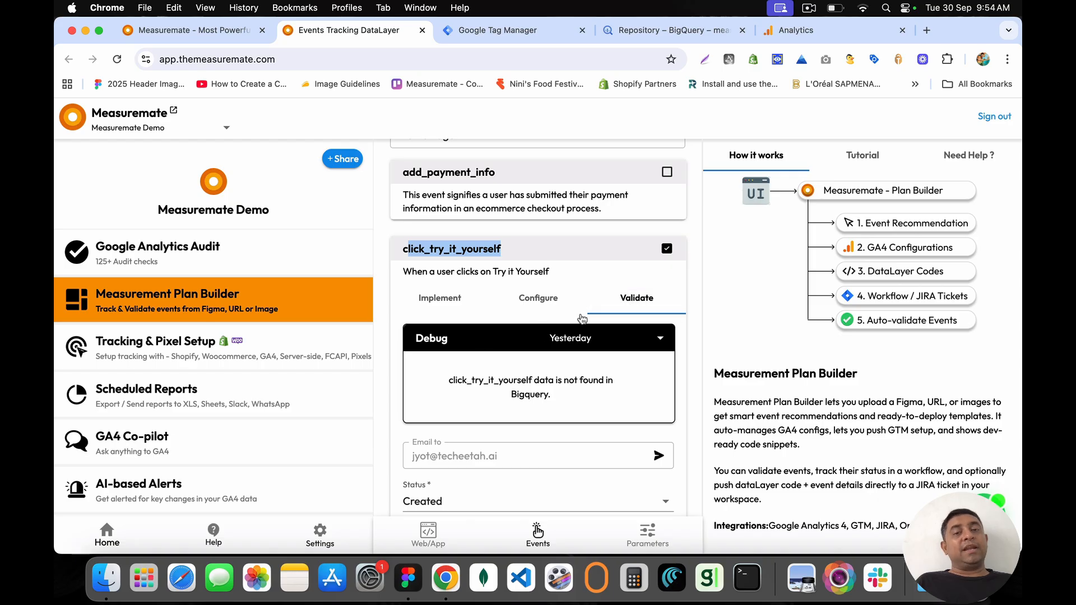
pyautogui.scroll(-5, 455, 244)
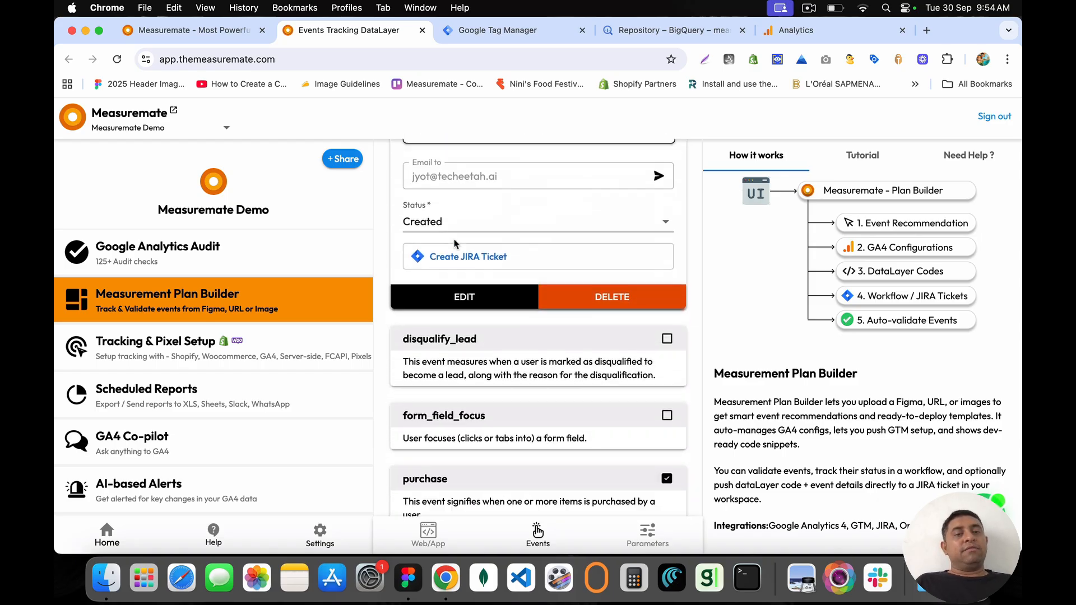
pyautogui.scroll(7, 454, 243)
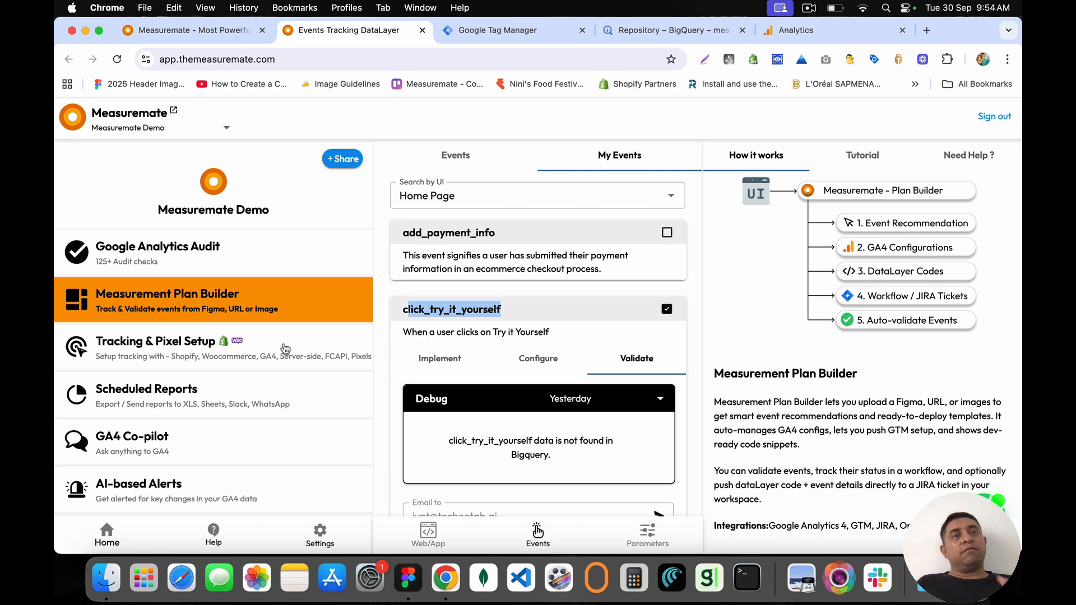
pyautogui.click(159, 349)
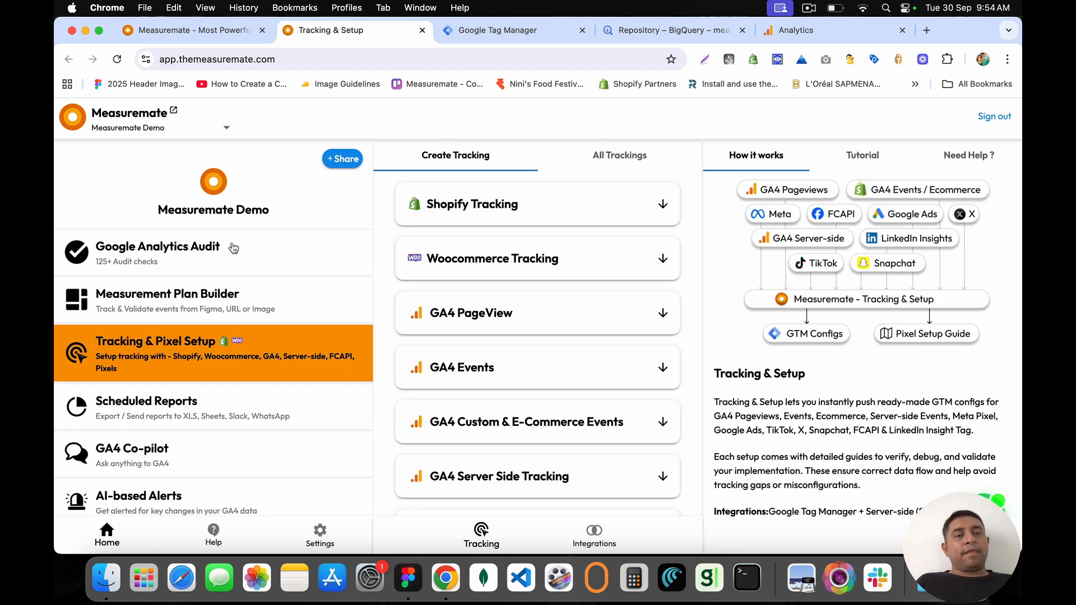
# Step: Set GA4 Server Side Tracking to Default Workspace (9) and All Events & Page View Server Side
pyautogui.scroll(-8, 545, 331)
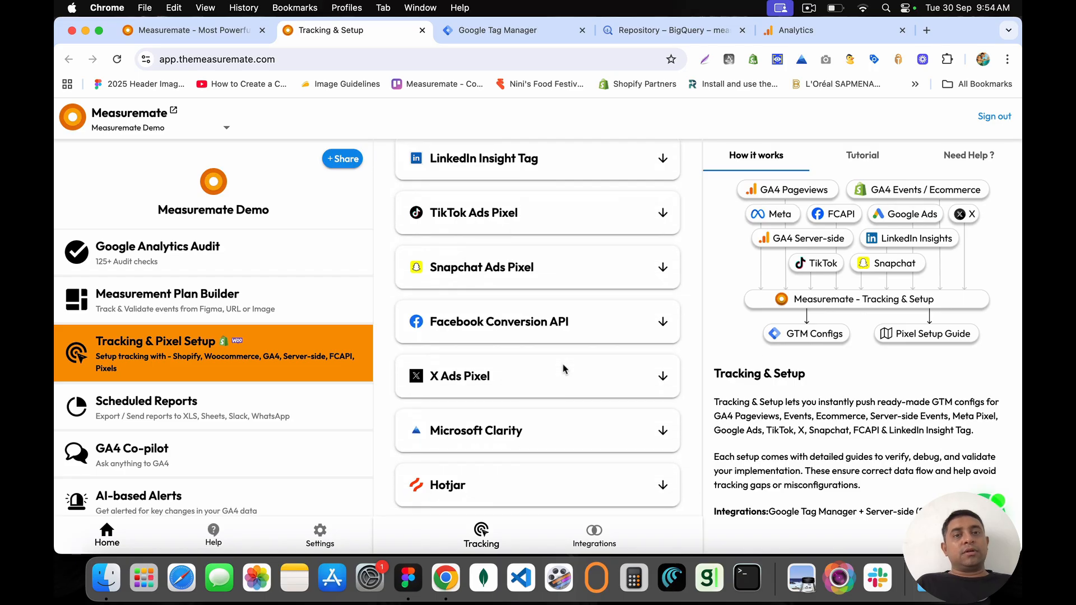
pyautogui.scroll(8, 564, 368)
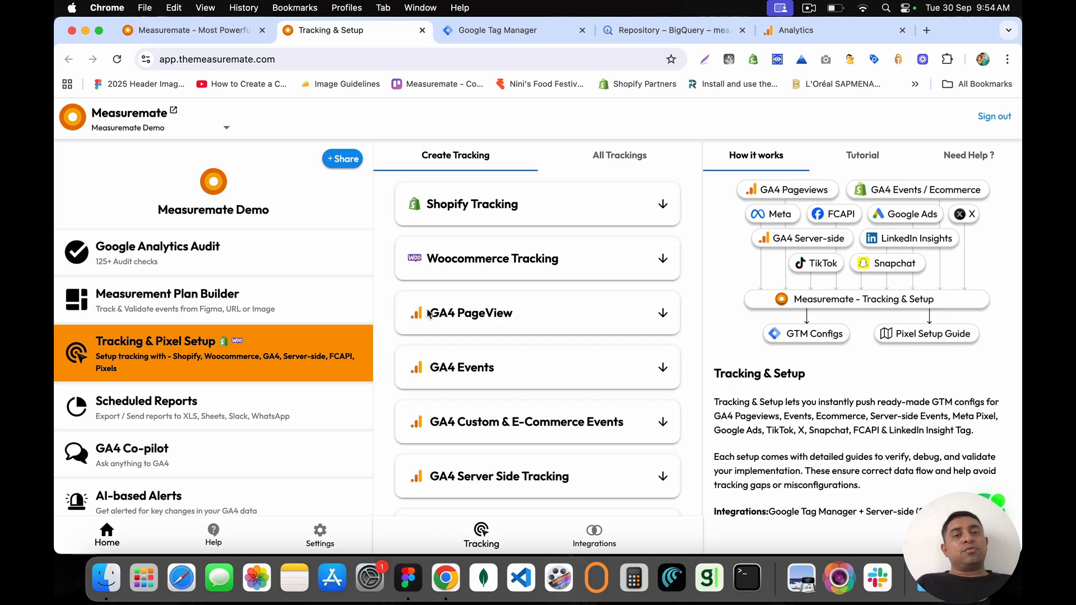
pyautogui.scroll(-5, 456, 356)
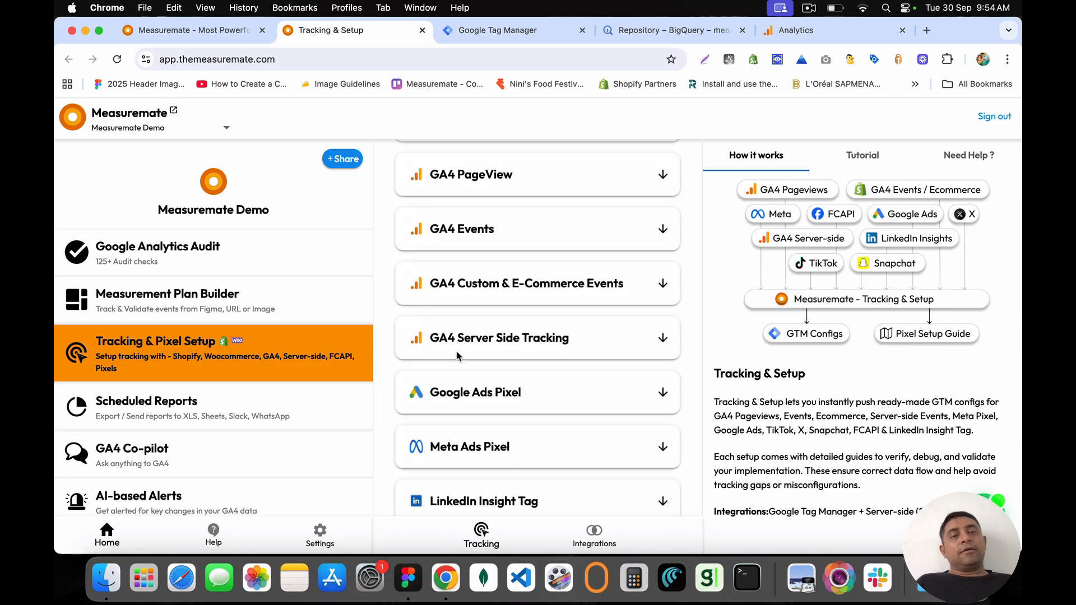
pyautogui.moveTo(432, 339); pyautogui.dragTo(580, 339)
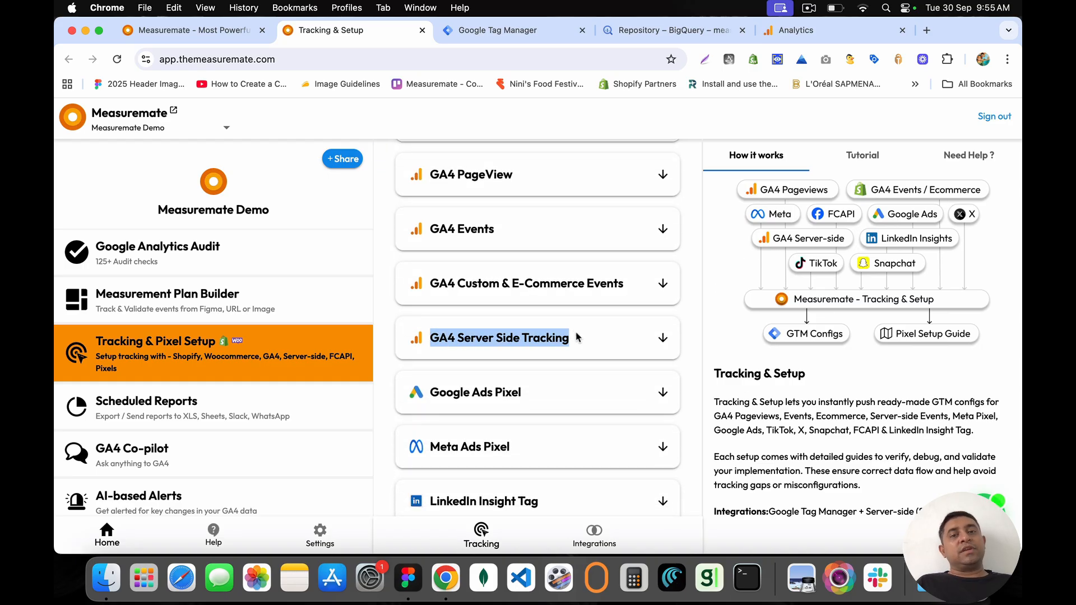
pyautogui.click(663, 339)
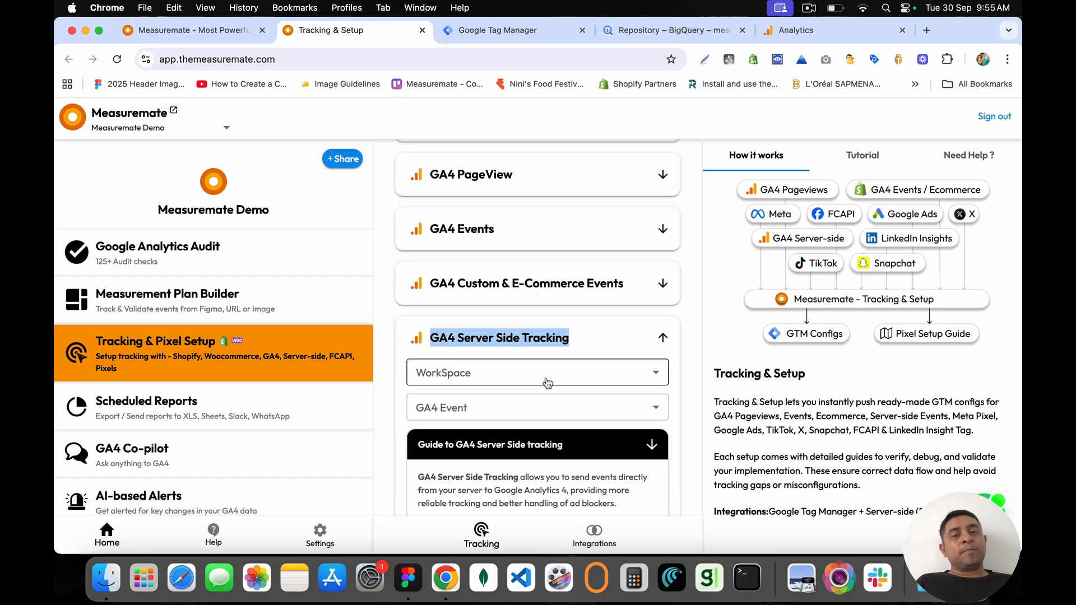
pyautogui.click(529, 372)
pyautogui.click(523, 402)
pyautogui.scroll(-2, 523, 401)
pyautogui.click(521, 333)
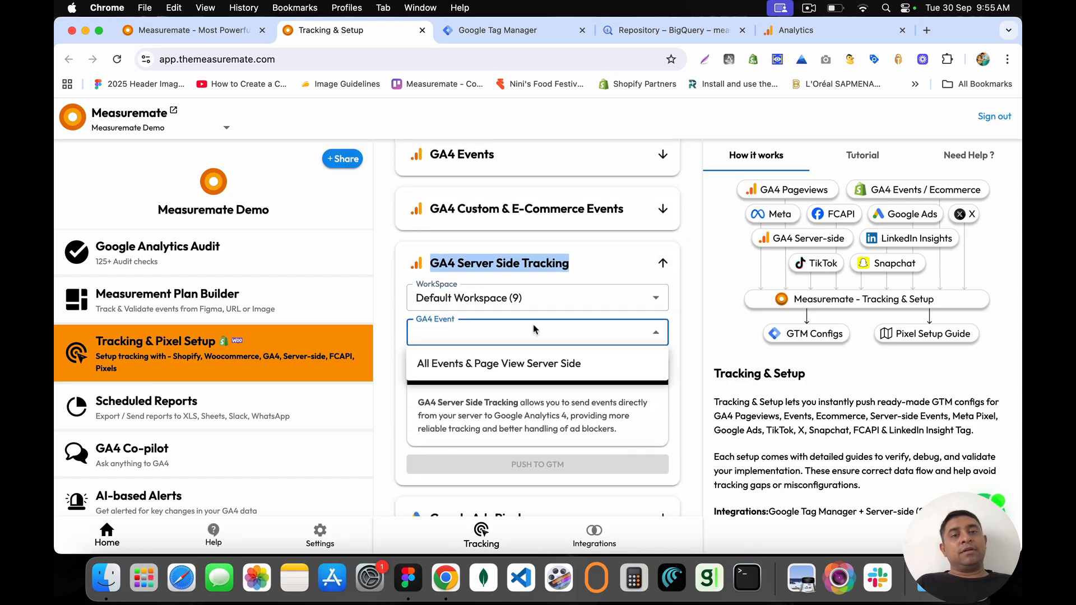
pyautogui.click(491, 367)
# Step: Expand the setup guide section and download the GA4 server-side guide PDF
pyautogui.scroll(-2, 491, 370)
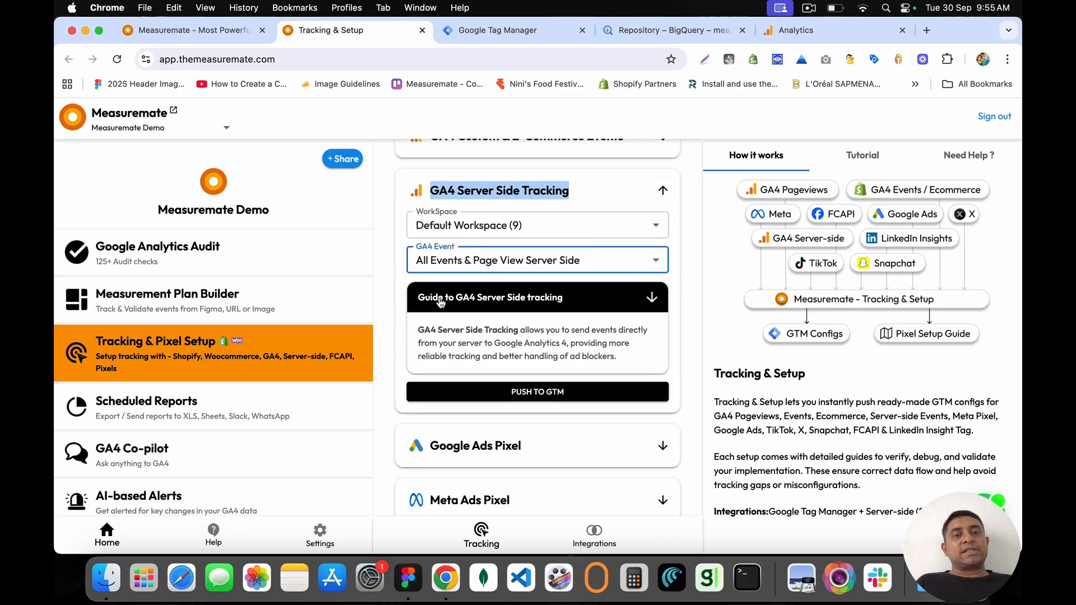
pyautogui.click(484, 303)
pyautogui.scroll(-6, 485, 302)
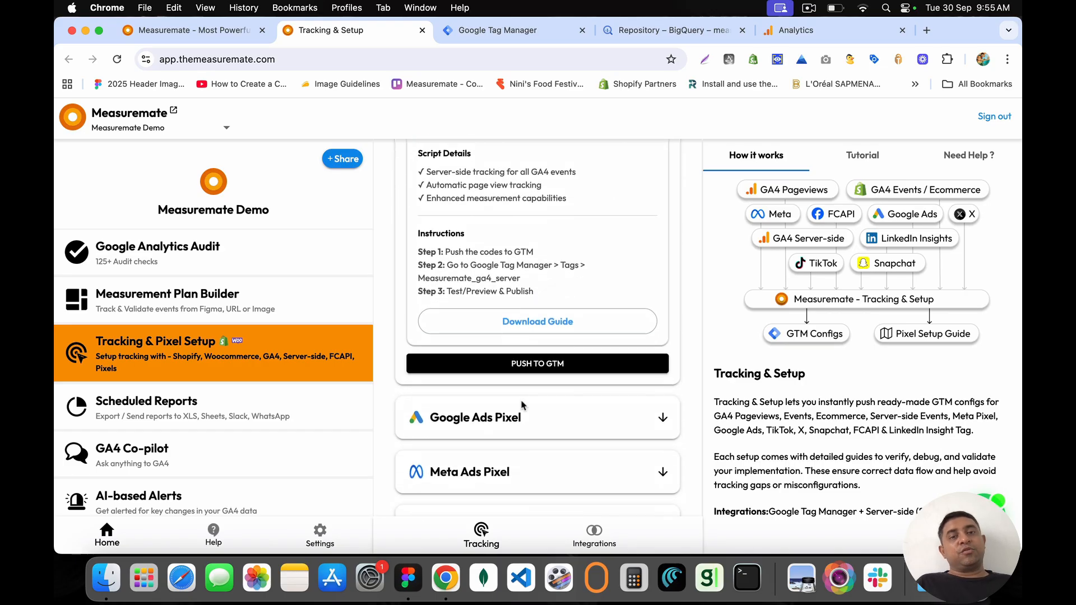
pyautogui.click(528, 327)
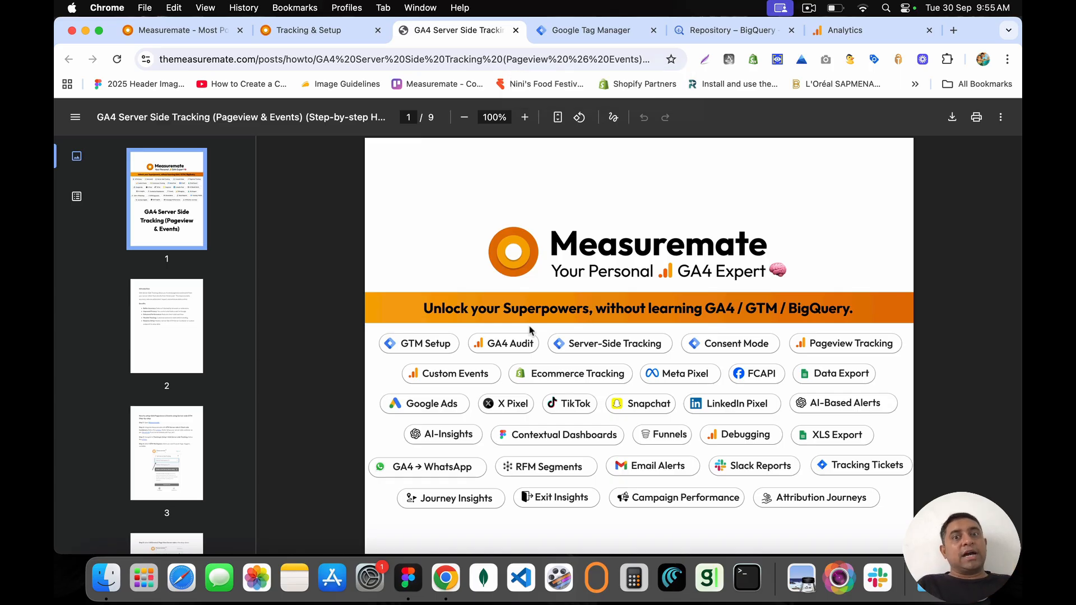
# Step: Read the GA4 guide, open its linked Tag Manager integration article, and close it
pyautogui.scroll(-10, 560, 353)
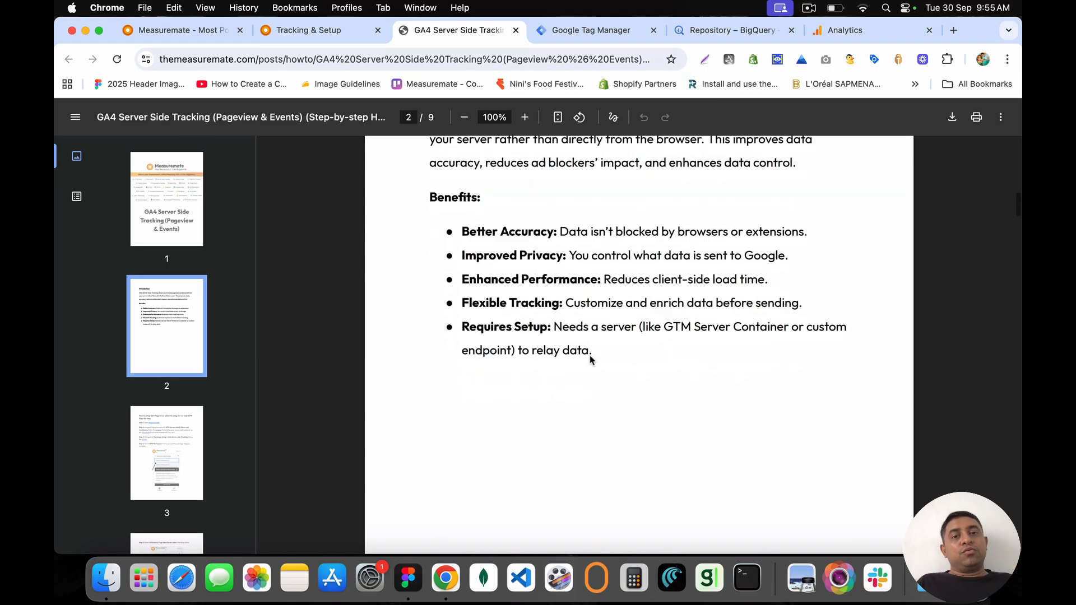
pyautogui.scroll(-10, 590, 360)
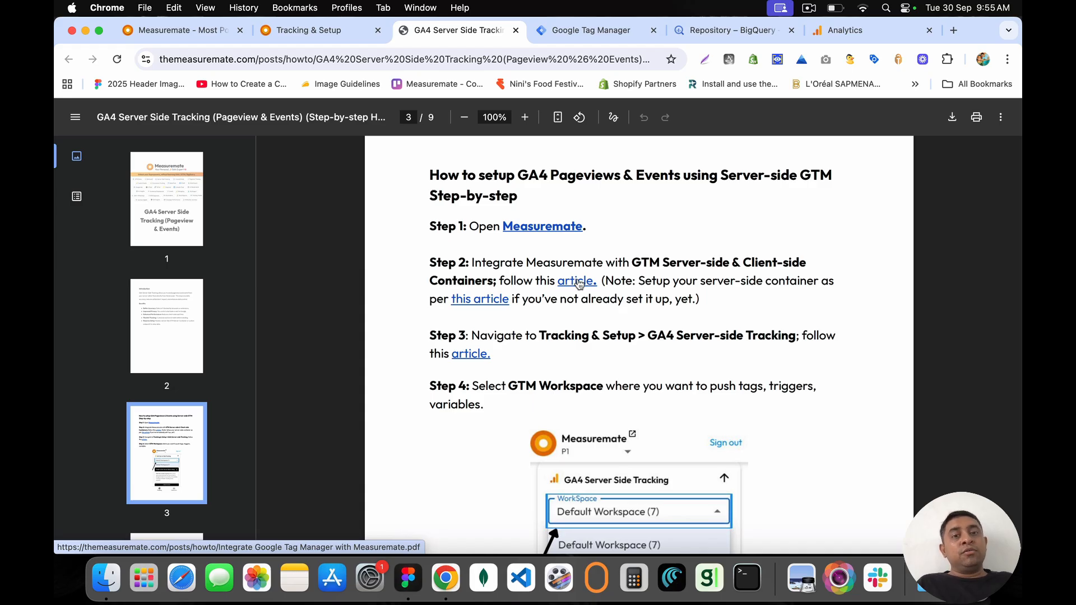
pyautogui.click(579, 284)
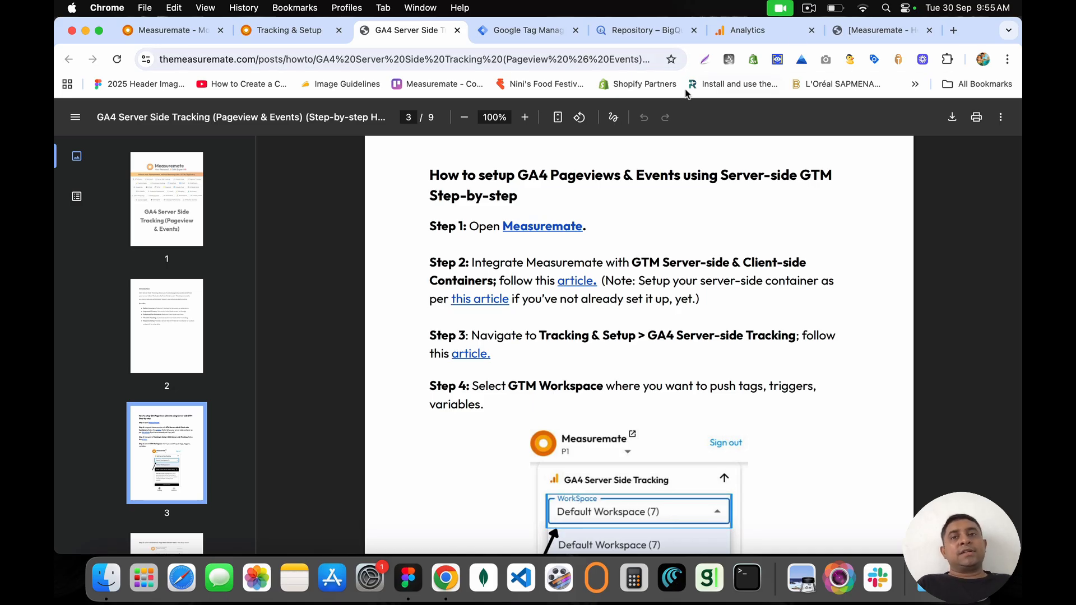
pyautogui.click(919, 33)
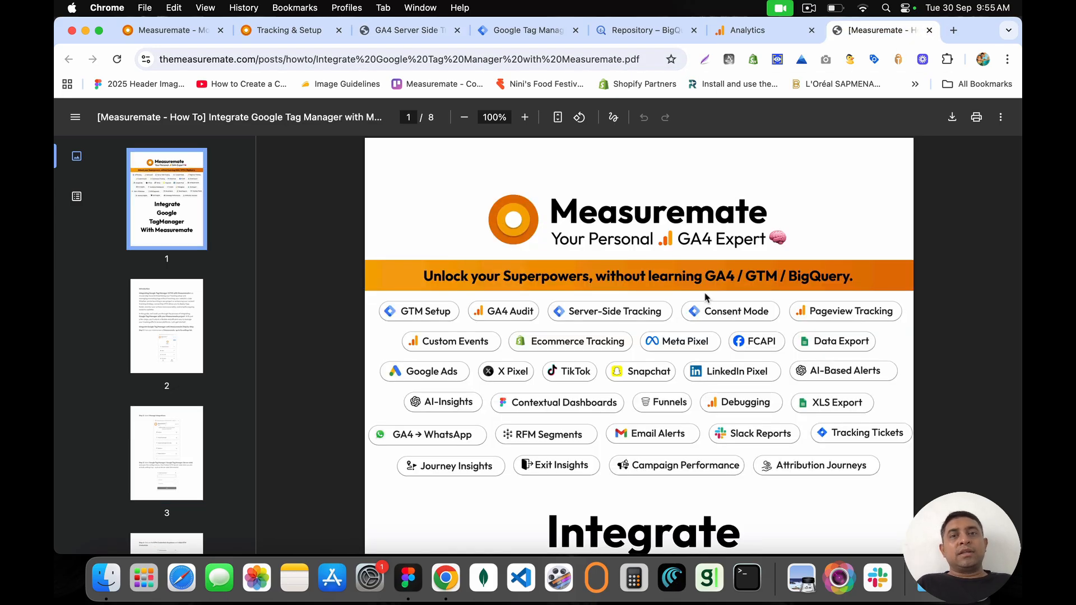
pyautogui.scroll(-15, 705, 297)
pyautogui.scroll(-10, 705, 297)
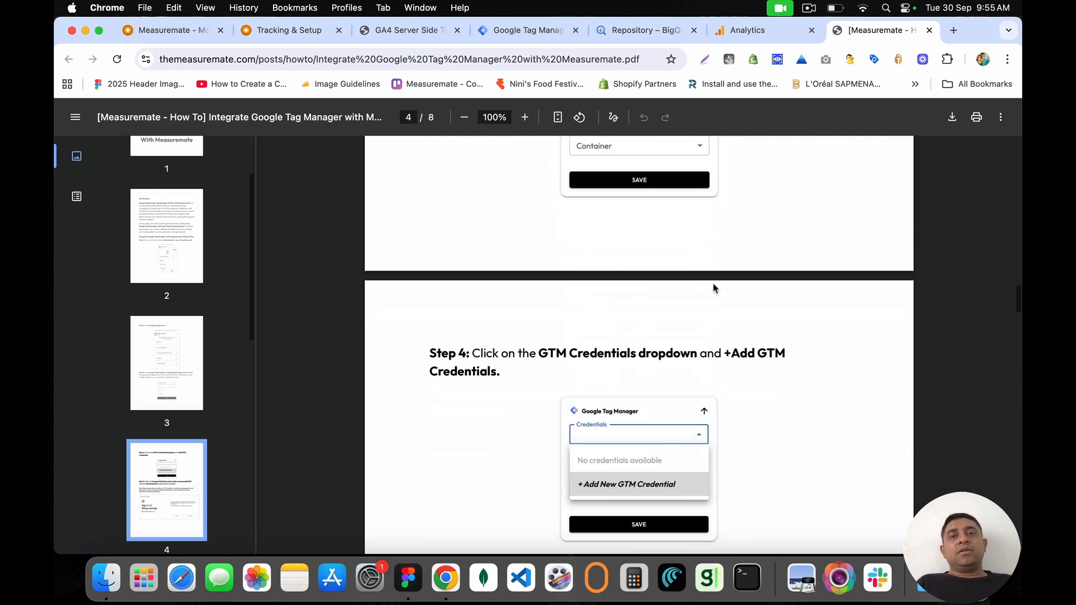
pyautogui.click(929, 31)
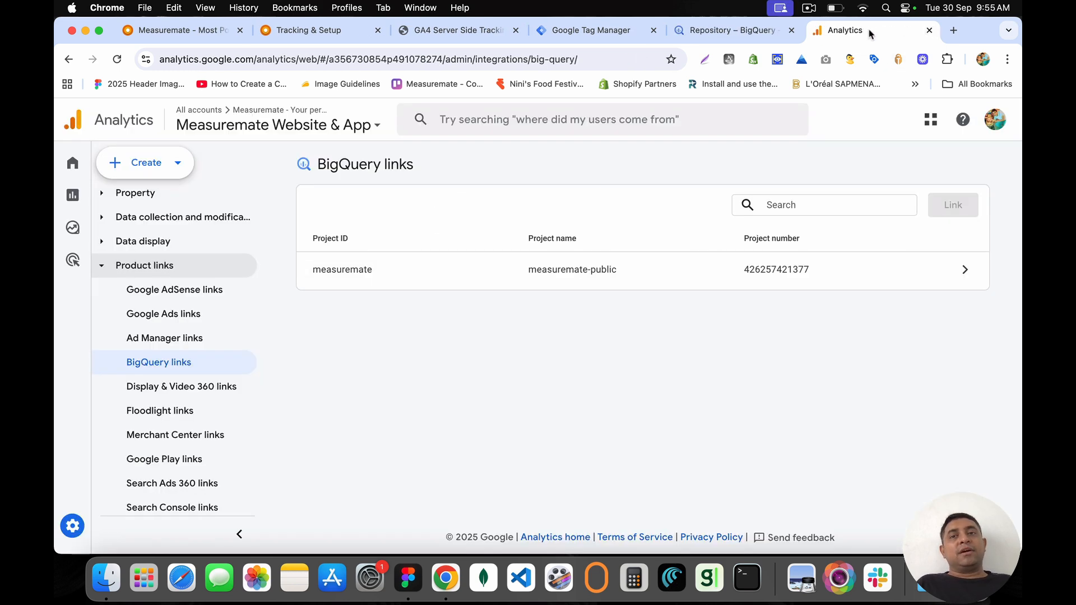
# Step: Look over the rest of the GA4 server-side guide, then close it
pyautogui.click(730, 34)
pyautogui.click(586, 31)
pyautogui.click(443, 25)
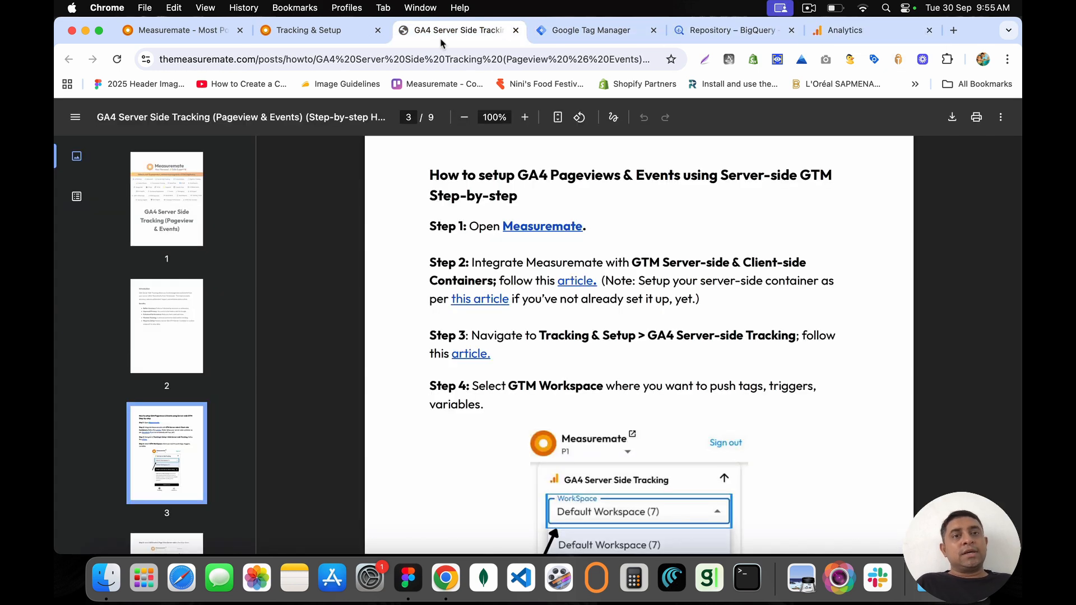
pyautogui.moveTo(429, 174); pyautogui.dragTo(547, 411)
pyautogui.click(547, 410)
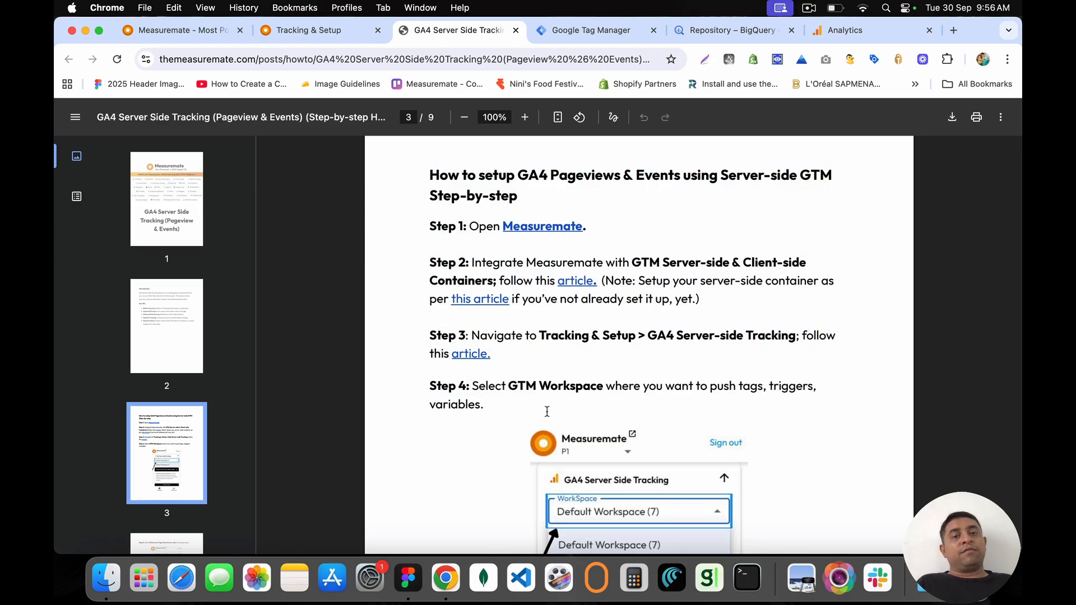
pyautogui.scroll(-4, 547, 411)
pyautogui.scroll(-20, 547, 411)
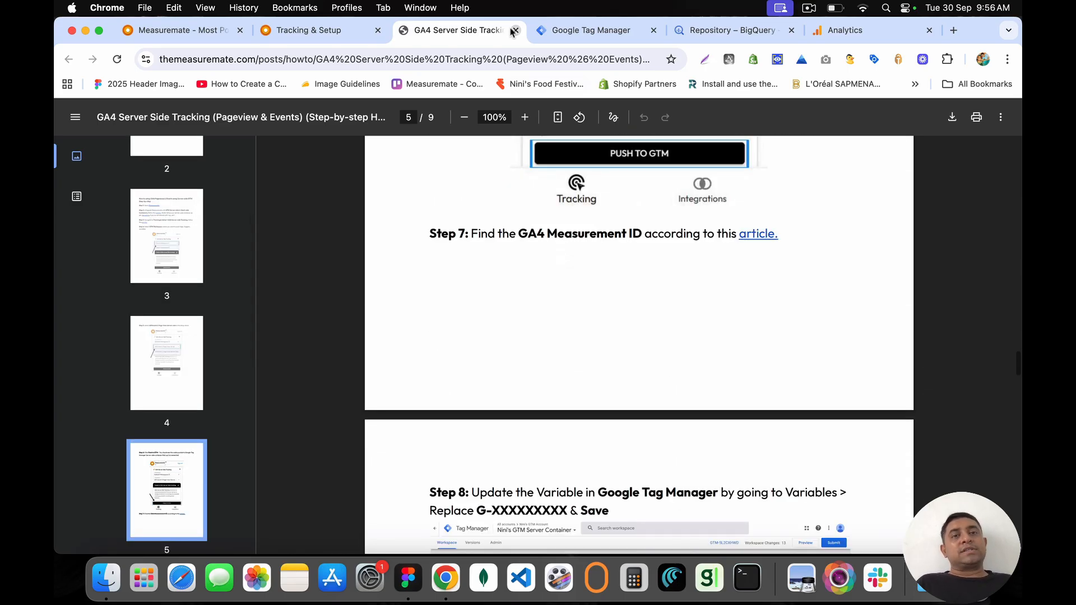
pyautogui.click(515, 32)
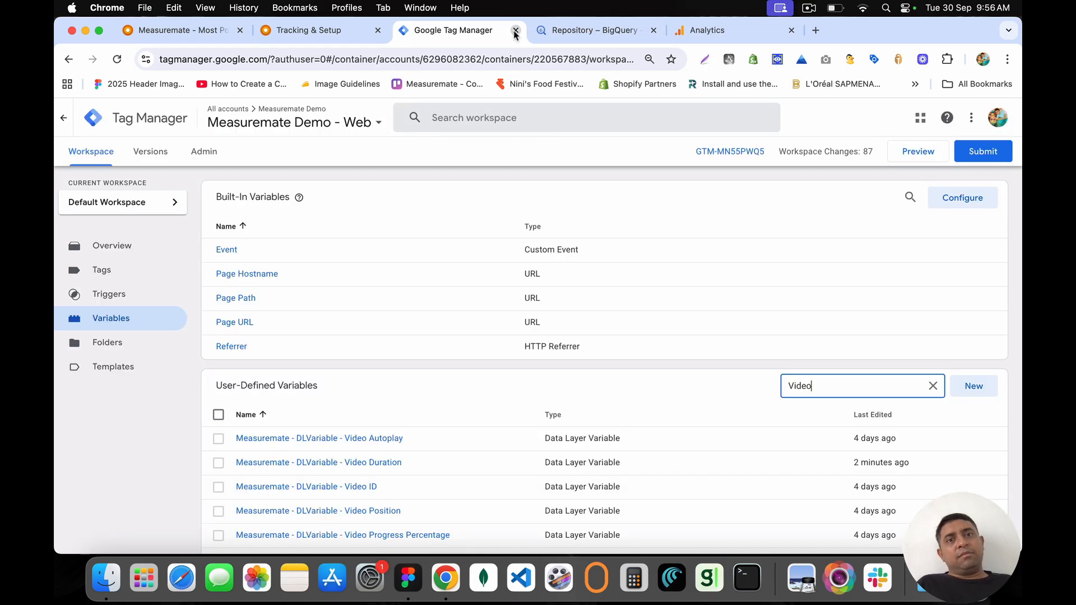
# Step: Back on Tracking & Setup, highlight the GA4 Server Side Tracking guide up to Step 3 and its heading
pyautogui.click(360, 29)
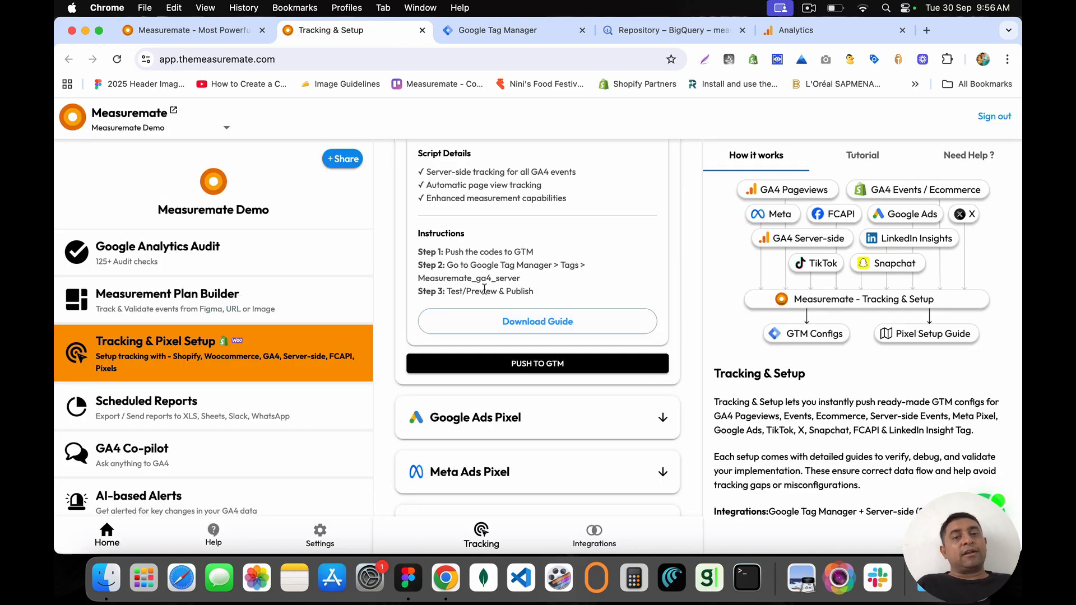
pyautogui.scroll(3, 502, 214)
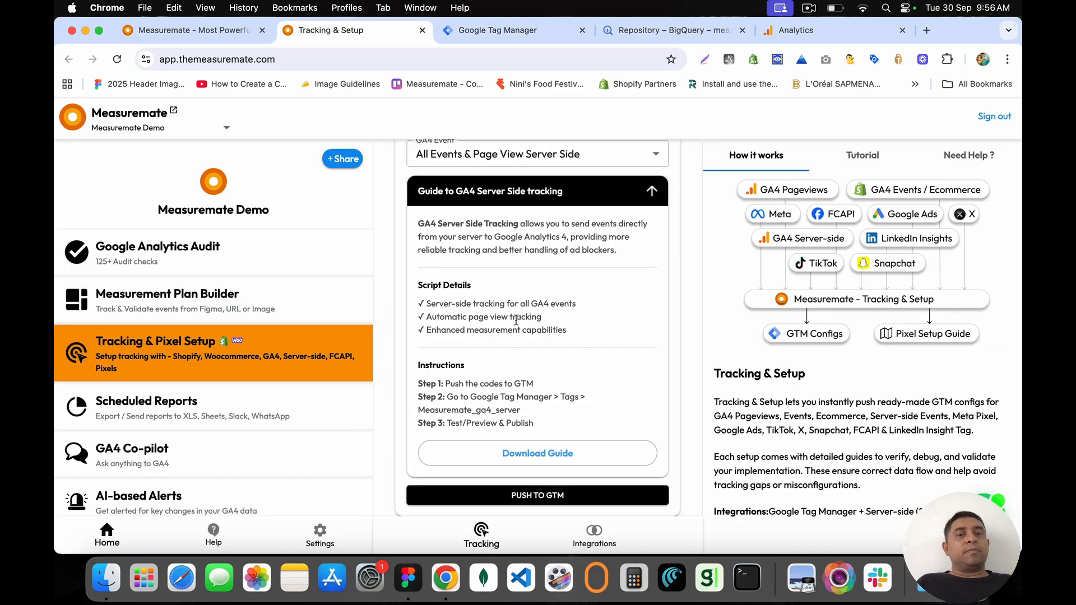
pyautogui.moveTo(547, 426); pyautogui.dragTo(412, 226)
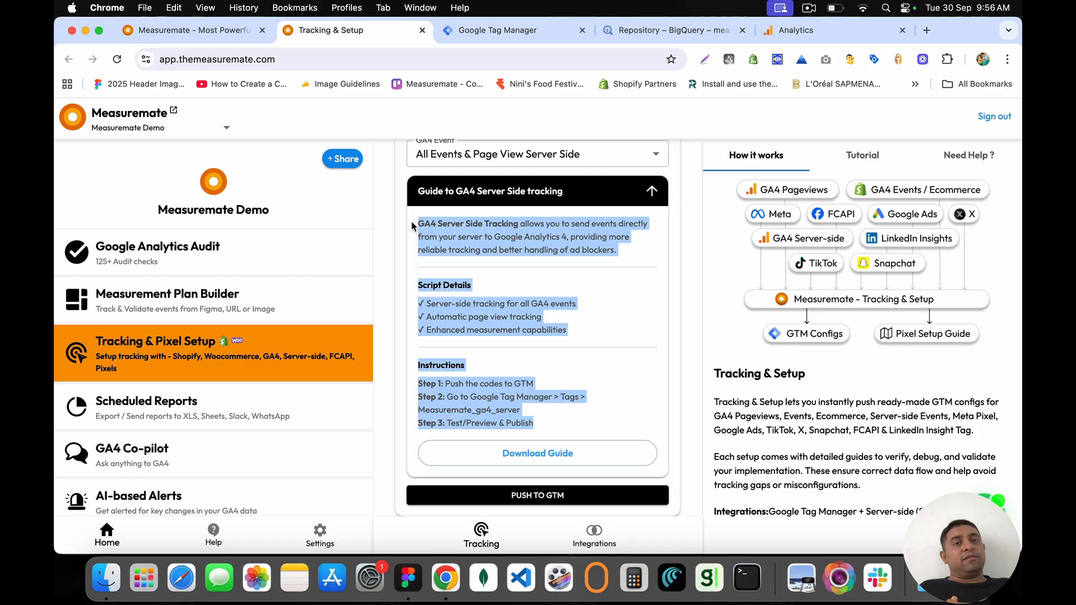
pyautogui.scroll(2, 412, 226)
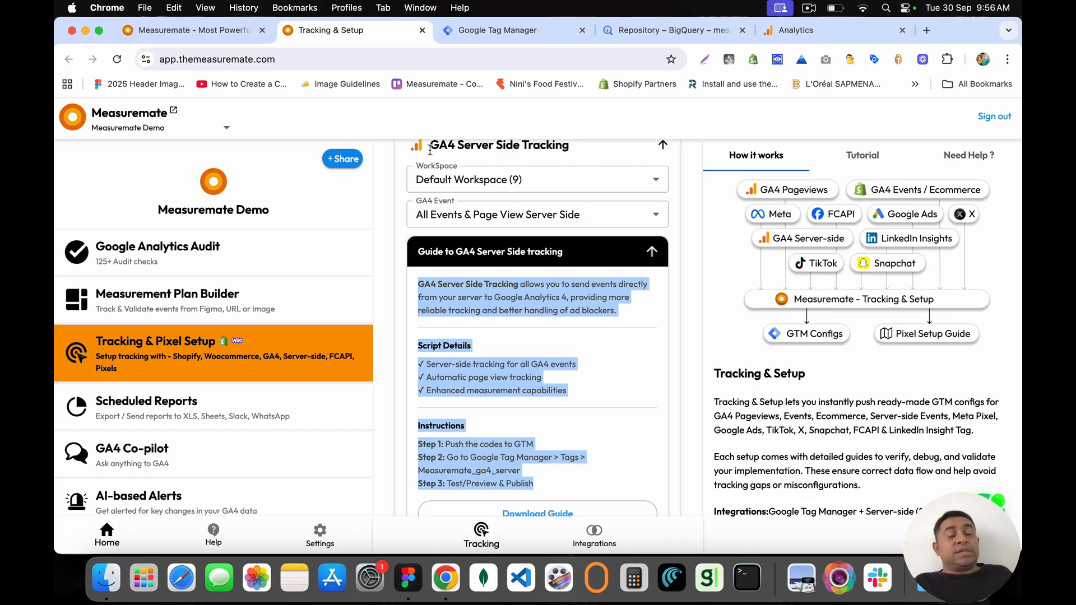
pyautogui.moveTo(430, 150); pyautogui.dragTo(579, 153)
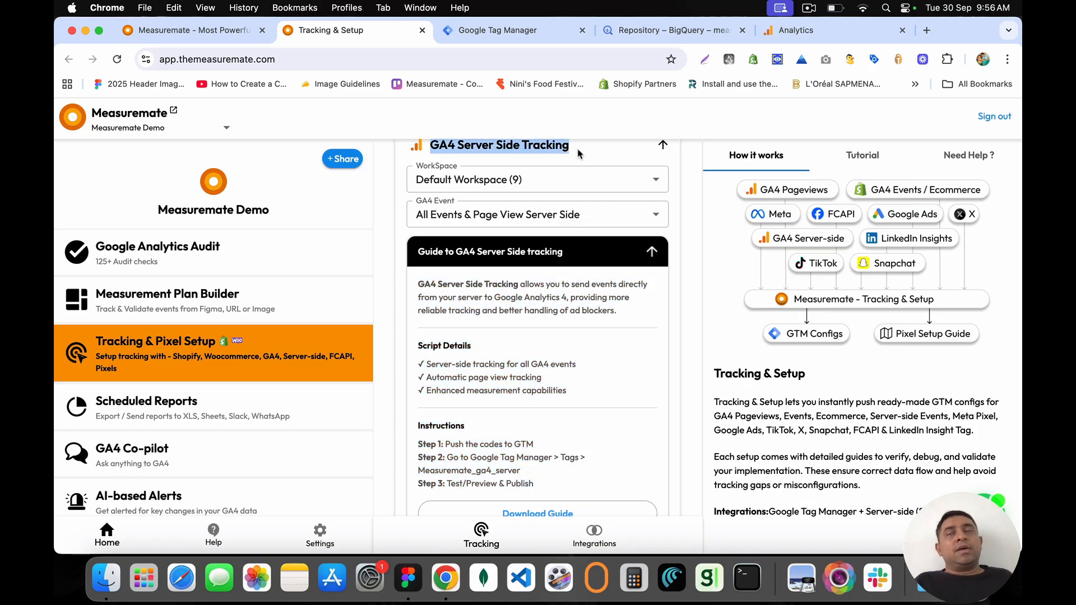
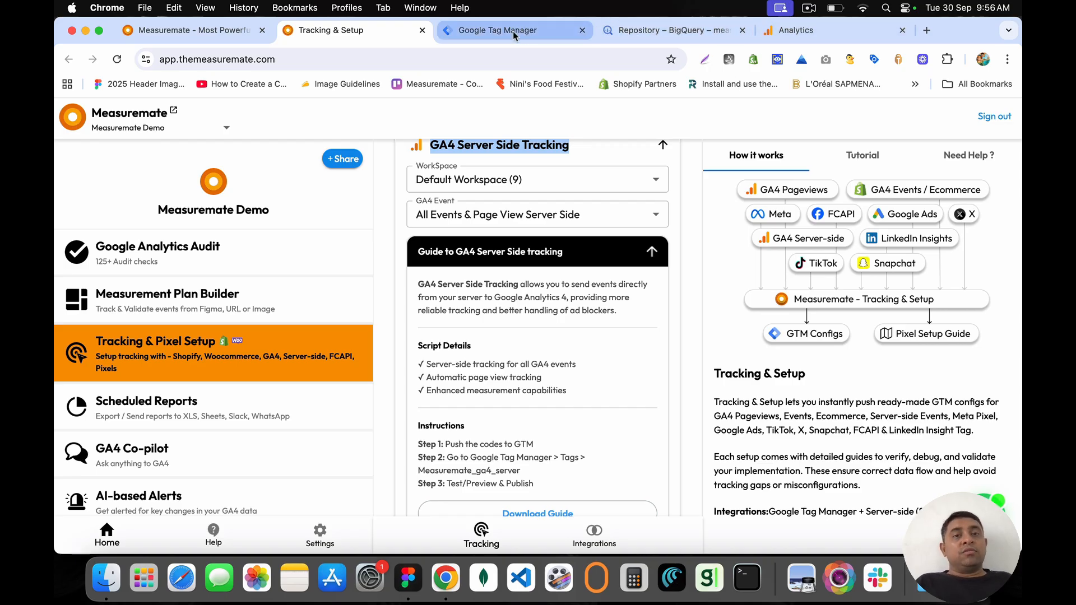
# Step: Clear the highlight on the GA4 Server Side Tracking heading
pyautogui.click(433, 145)
pyautogui.moveTo(433, 145); pyautogui.dragTo(566, 247)
pyautogui.click(573, 261)
pyautogui.click(580, 263)
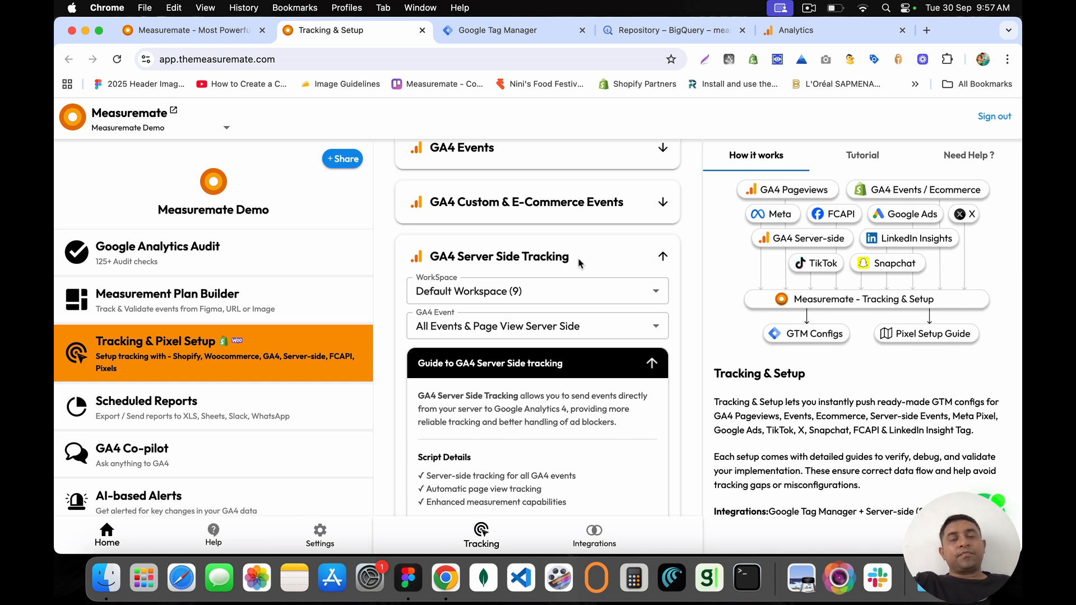
# Step: Scroll down to the Google Ads Pixel card and highlight its heading
pyautogui.scroll(-10, 580, 263)
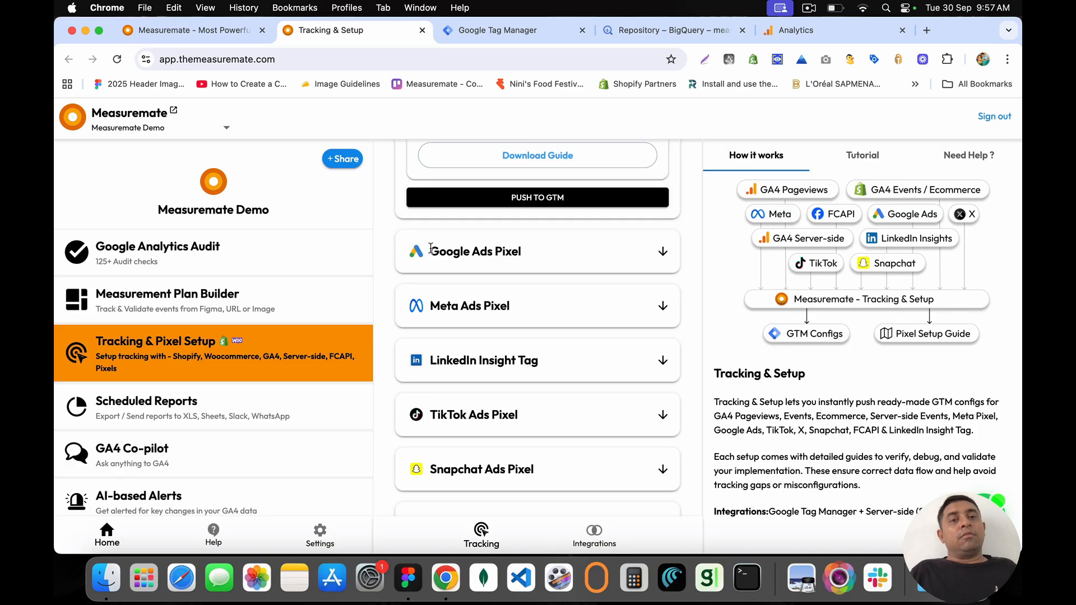
pyautogui.moveTo(430, 248); pyautogui.dragTo(539, 265)
pyautogui.click(546, 258)
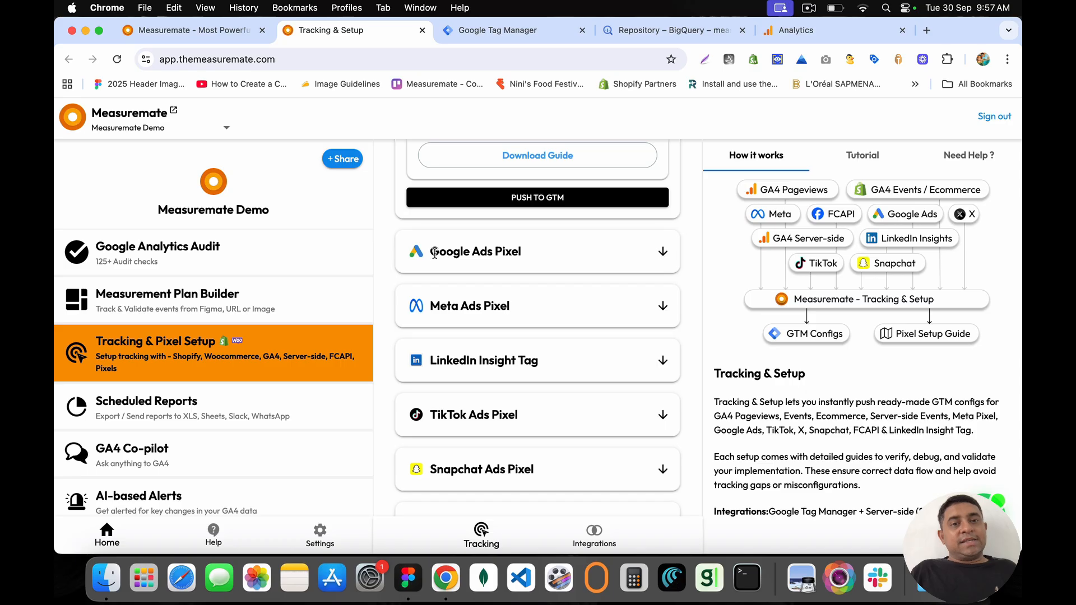
pyautogui.moveTo(431, 251); pyautogui.dragTo(537, 257)
pyautogui.click(537, 256)
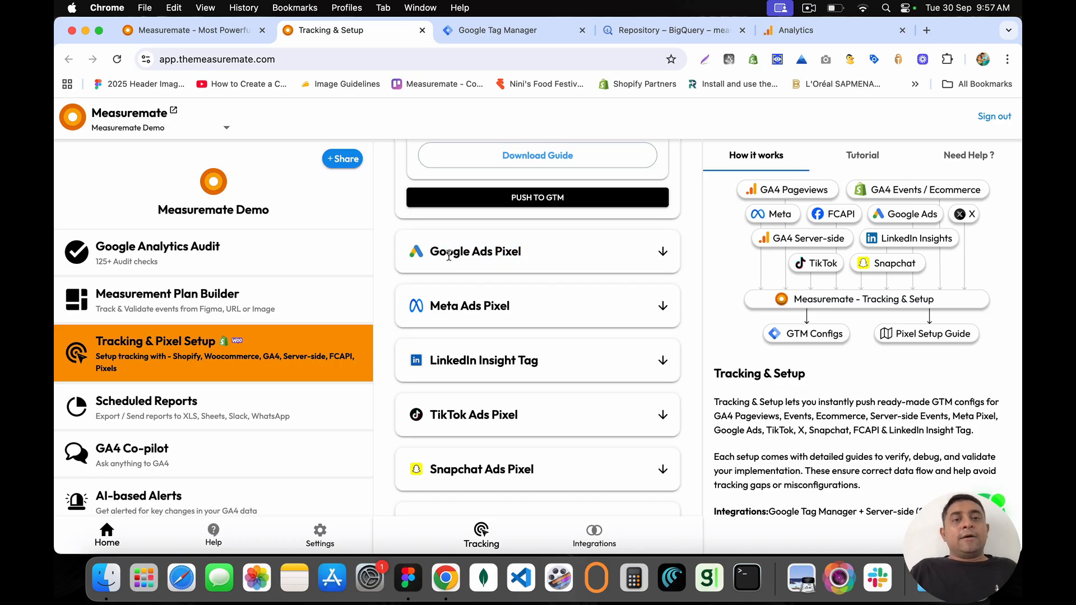
pyautogui.moveTo(430, 249); pyautogui.dragTo(562, 257)
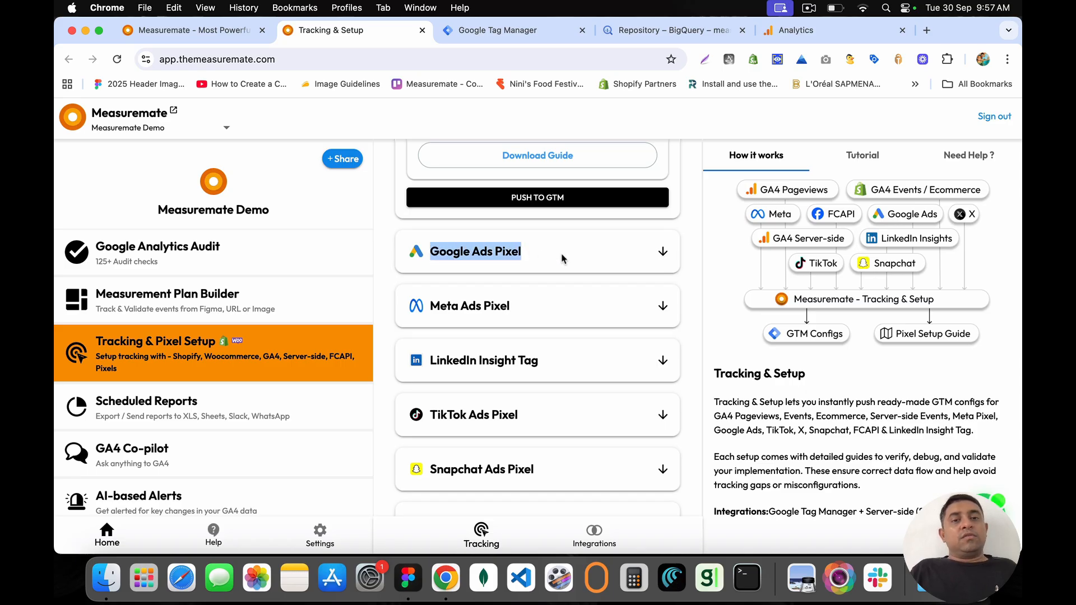
# Step: Expand the Google Ads Pixel card and choose Default Workspace (20) with the Conversion Linker type
pyautogui.click(662, 254)
pyautogui.scroll(-2, 549, 323)
pyautogui.click(471, 196)
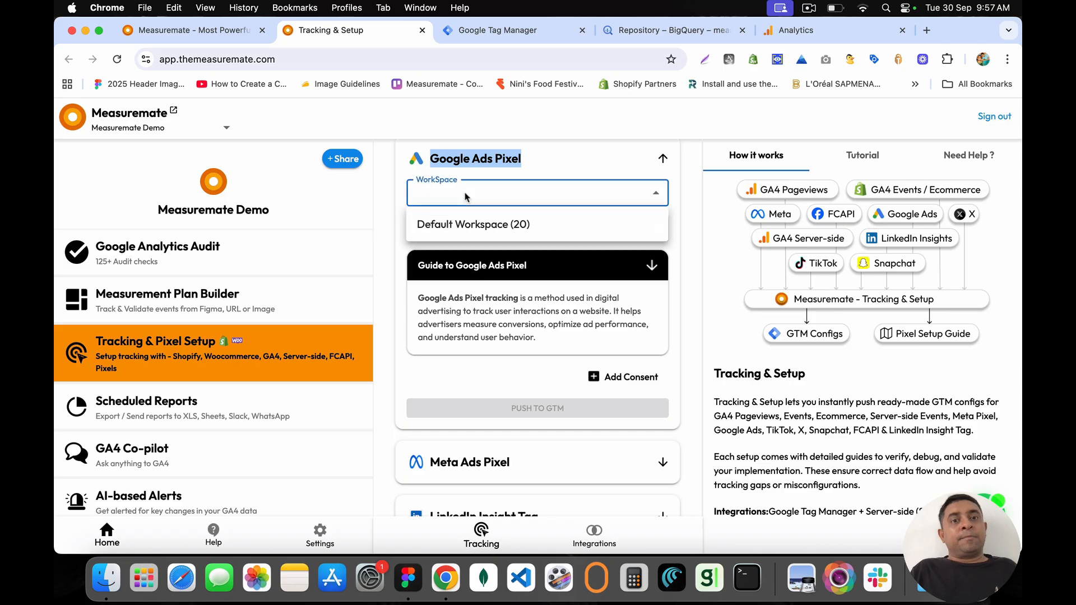
pyautogui.click(474, 223)
pyautogui.click(449, 229)
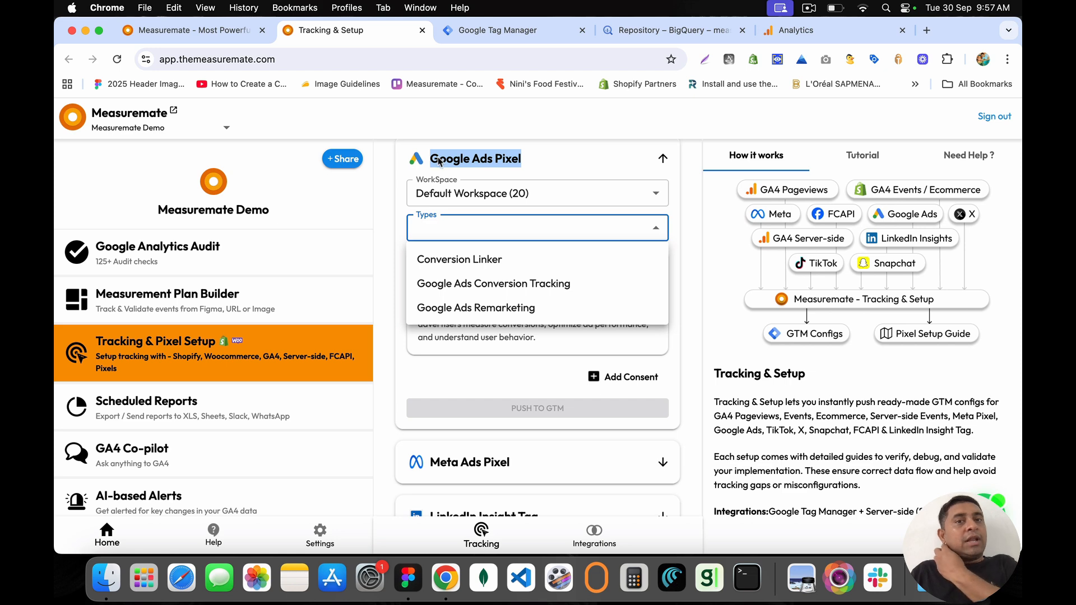
pyautogui.click(465, 261)
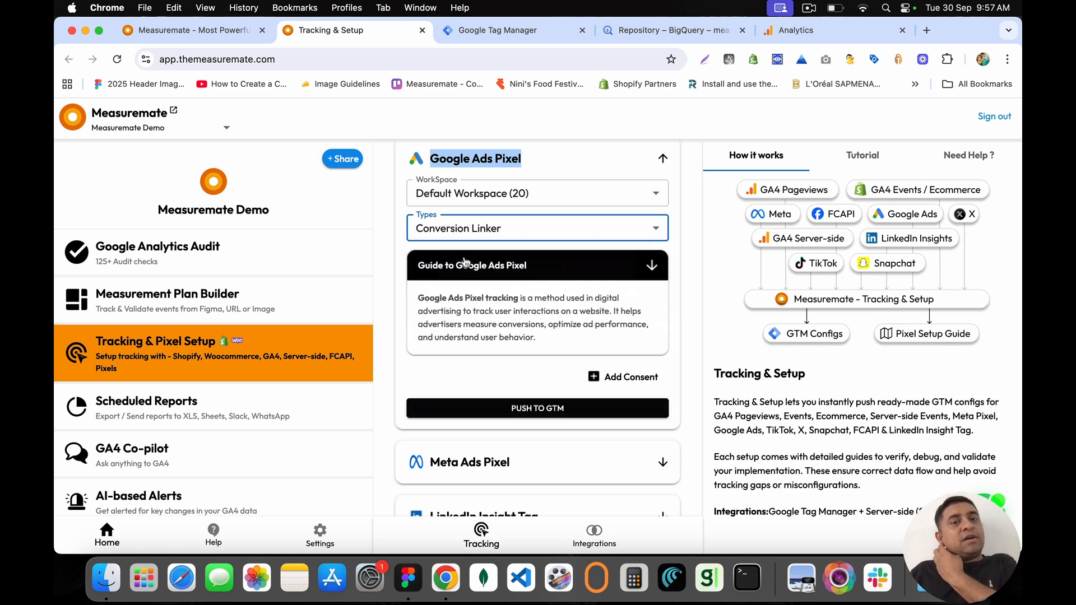
# Step: Switch the pixel type to Google Ads Remarketing and push that config to GTM
pyautogui.click(507, 229)
pyautogui.click(509, 231)
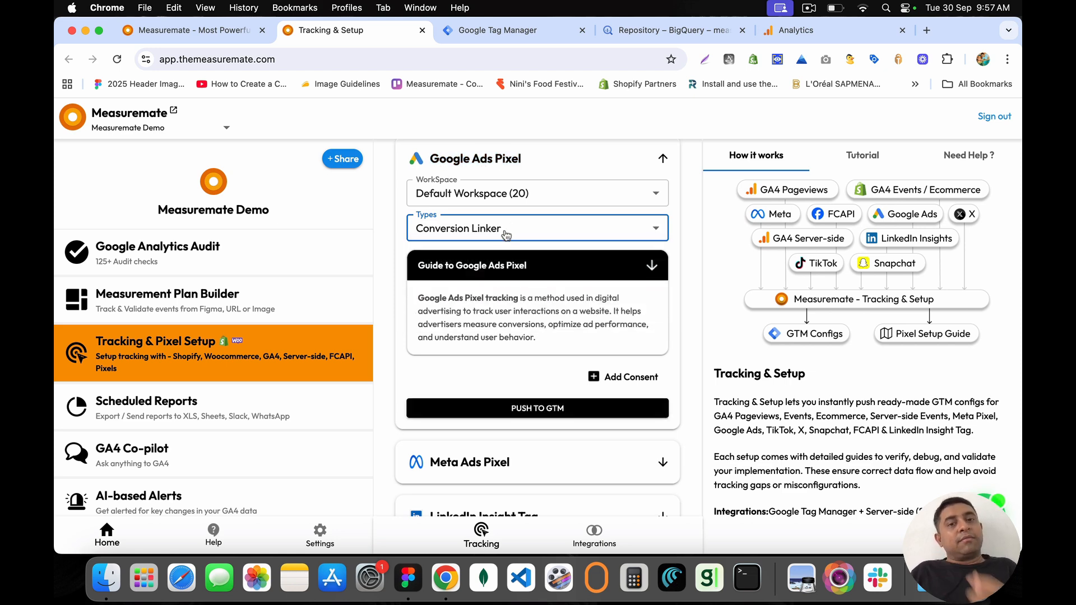
pyautogui.click(499, 238)
pyautogui.click(439, 283)
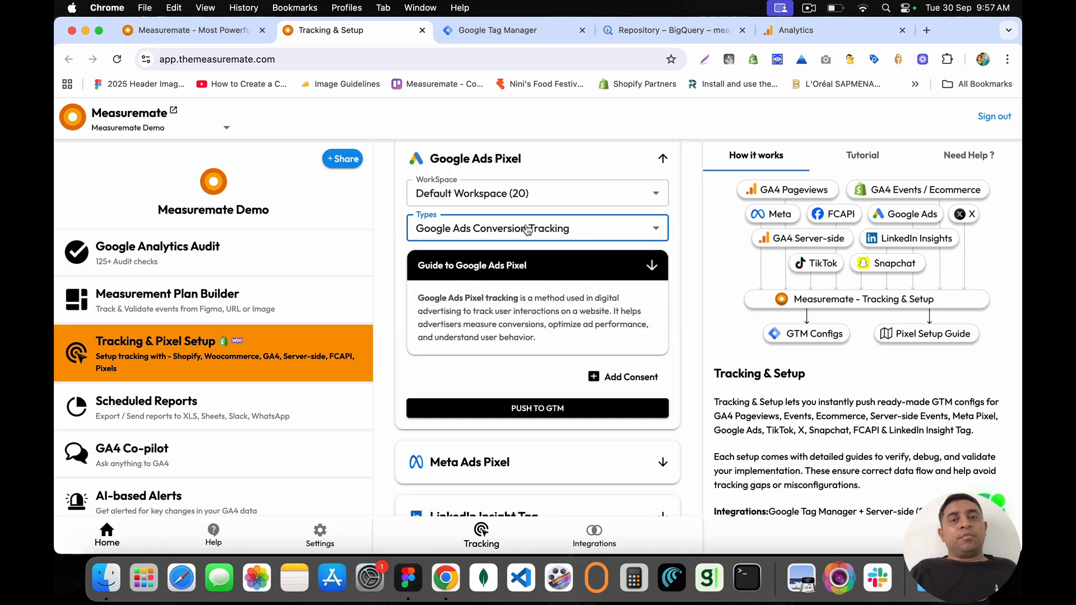
pyautogui.click(527, 230)
pyautogui.click(493, 307)
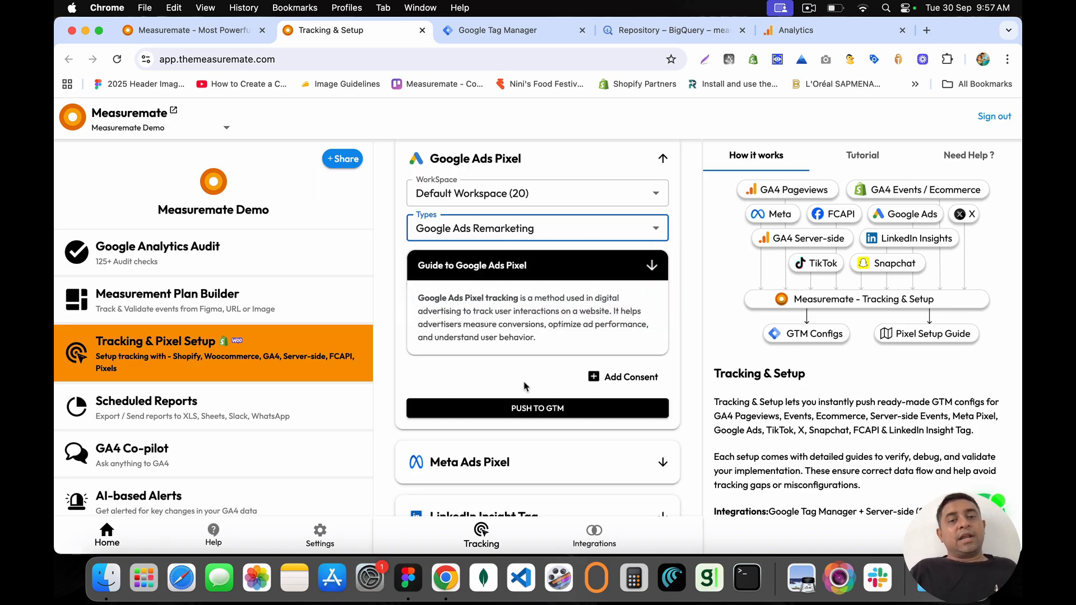
pyautogui.click(549, 411)
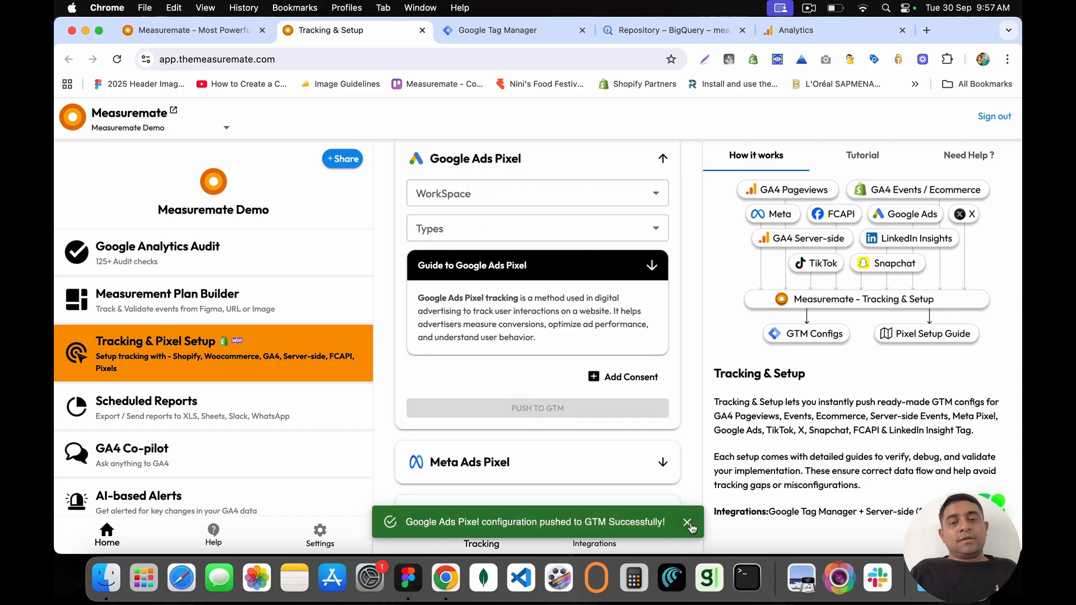
pyautogui.click(688, 522)
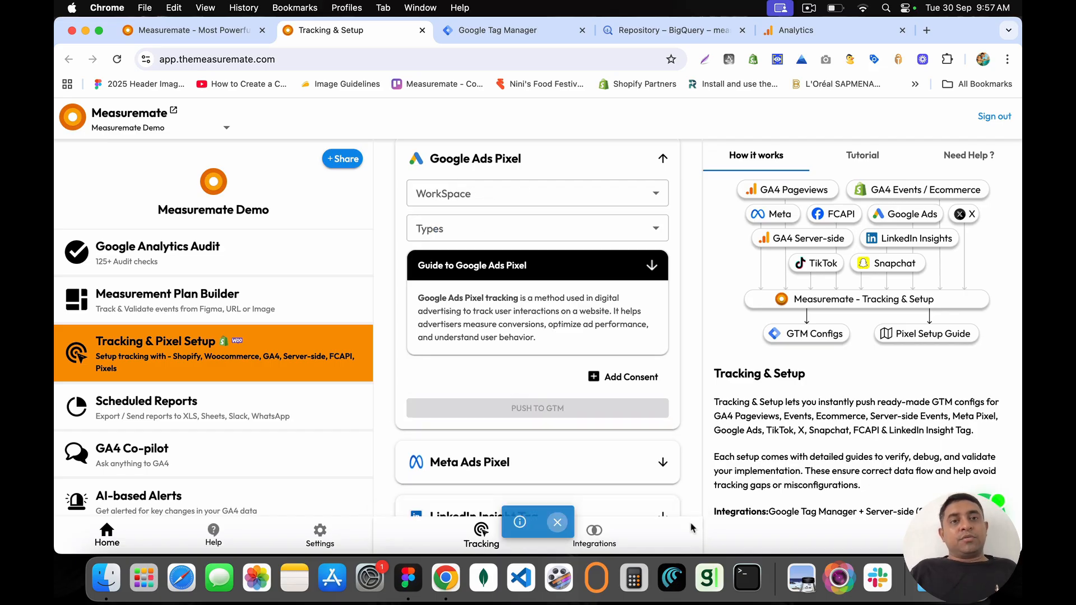
# Step: Push the Conversion Linker and Google Ads Conversion Tracking configs on Default Workspace (20) to GTM
pyautogui.click(499, 189)
pyautogui.click(487, 223)
pyautogui.click(498, 227)
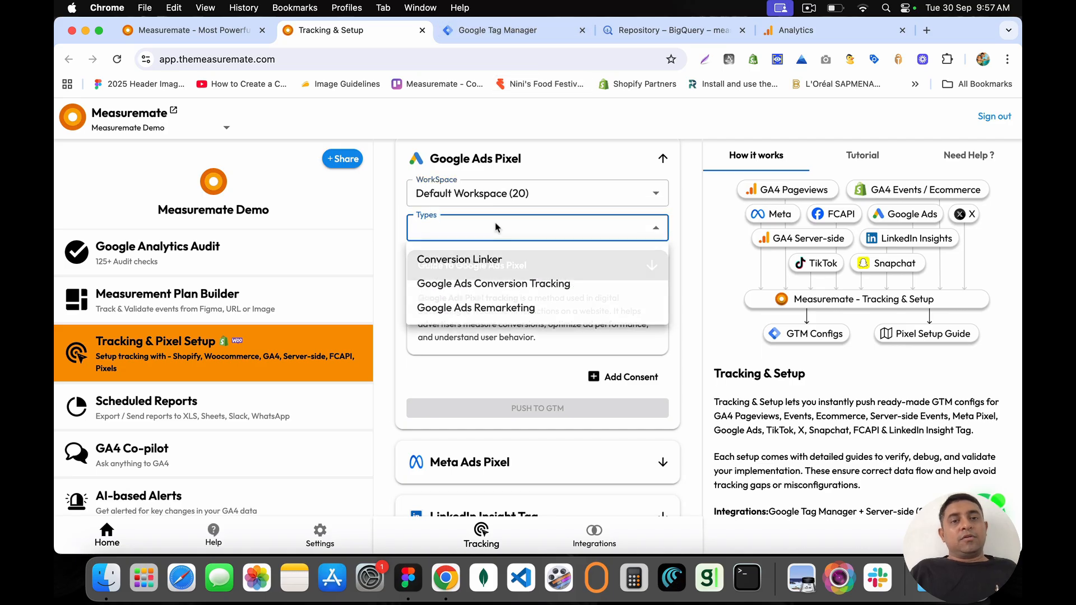
pyautogui.click(460, 260)
pyautogui.click(527, 407)
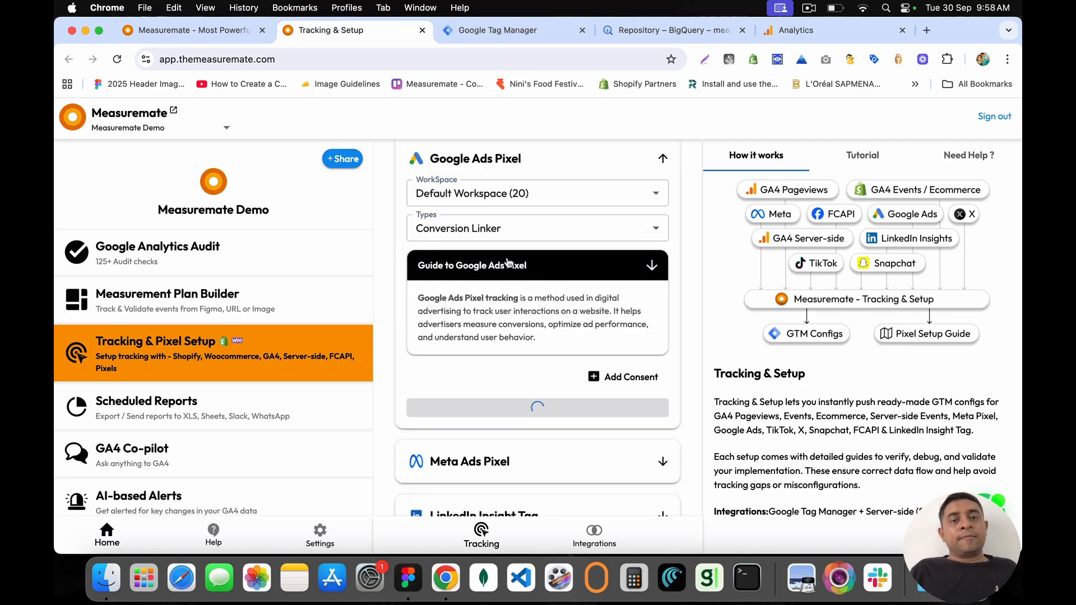
pyautogui.click(510, 193)
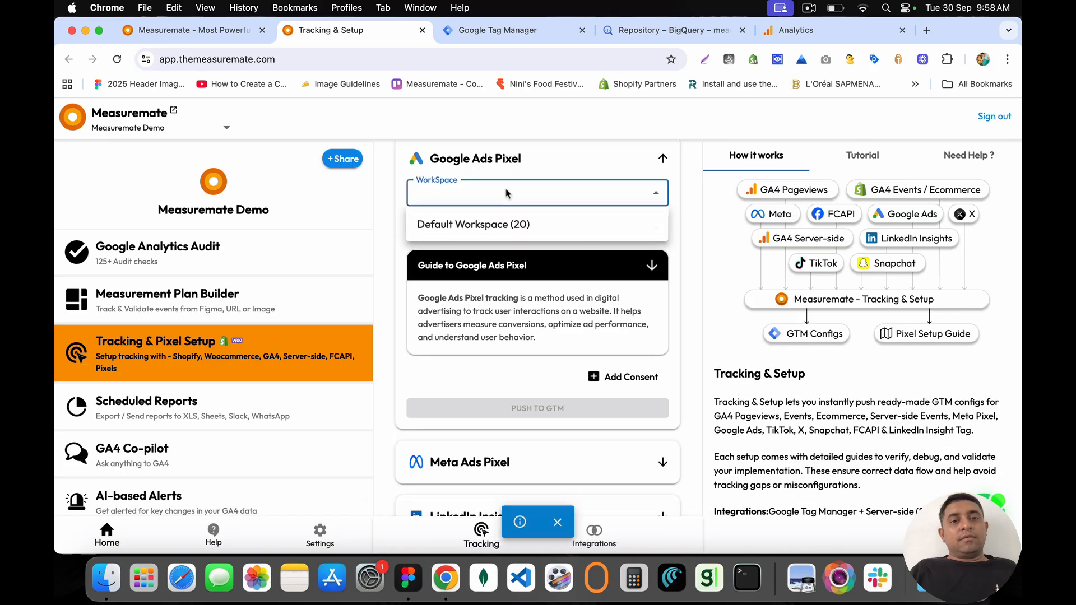
pyautogui.click(474, 225)
pyautogui.click(482, 228)
pyautogui.click(504, 282)
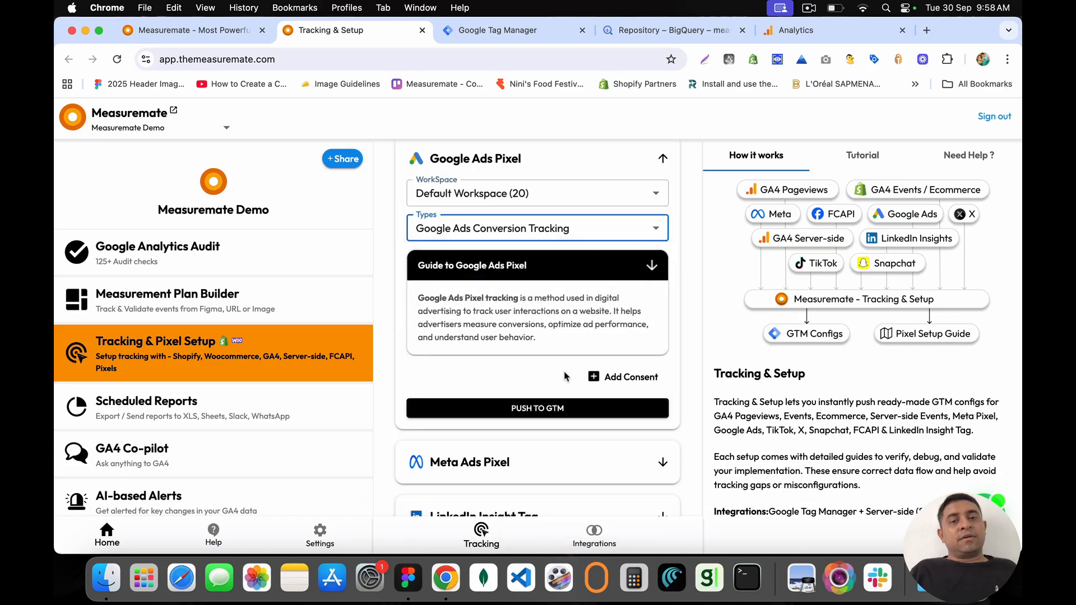
pyautogui.click(552, 410)
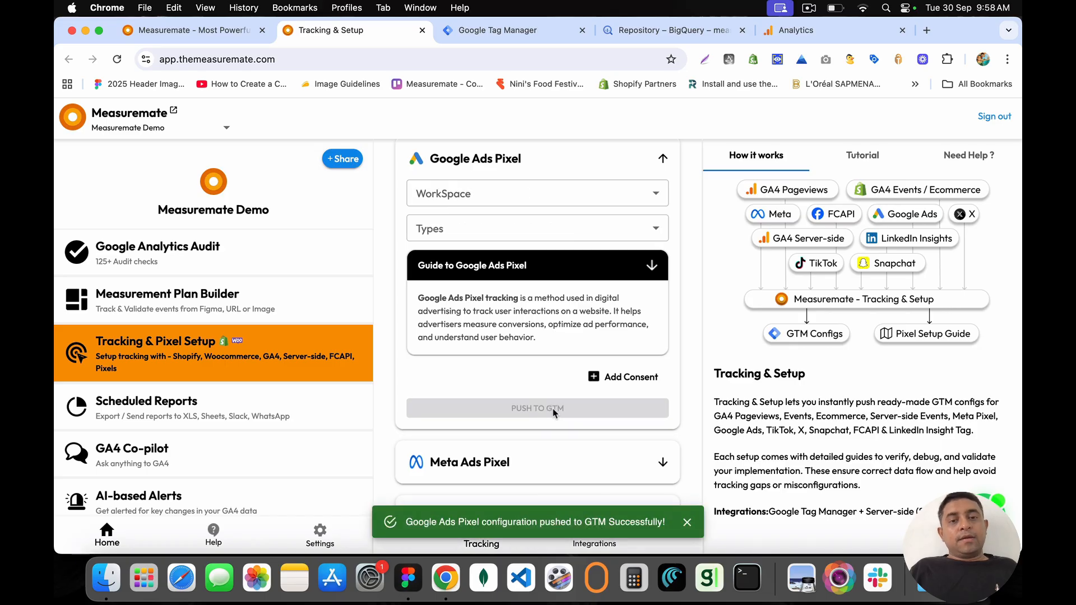
pyautogui.click(498, 30)
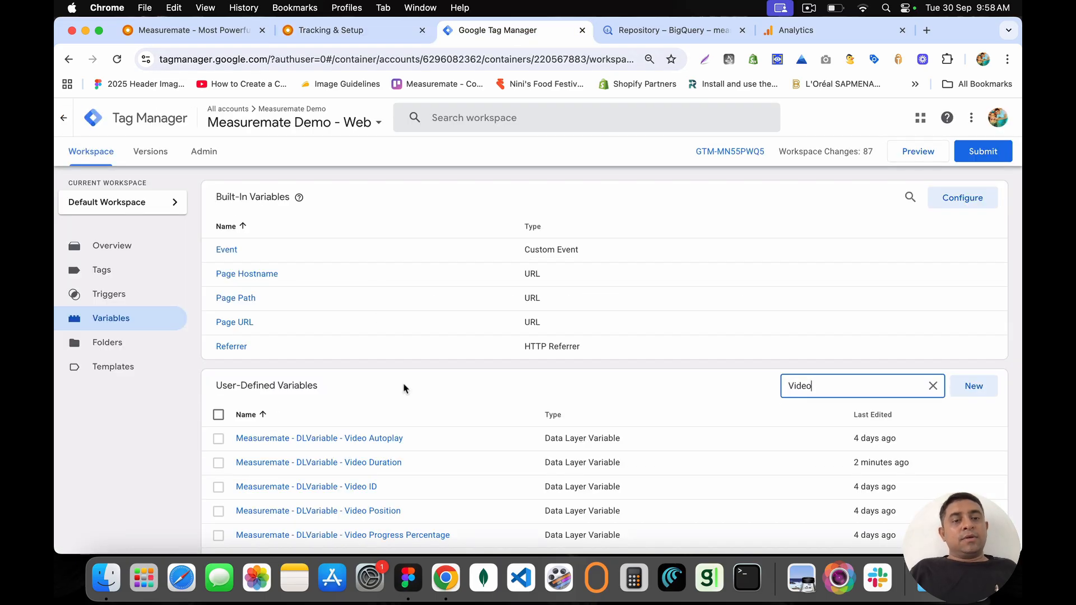
# Step: Review the new conversion_label and conversion_value variables and the conversion_tracking_purchase tag among the workspace changes
pyautogui.click(109, 245)
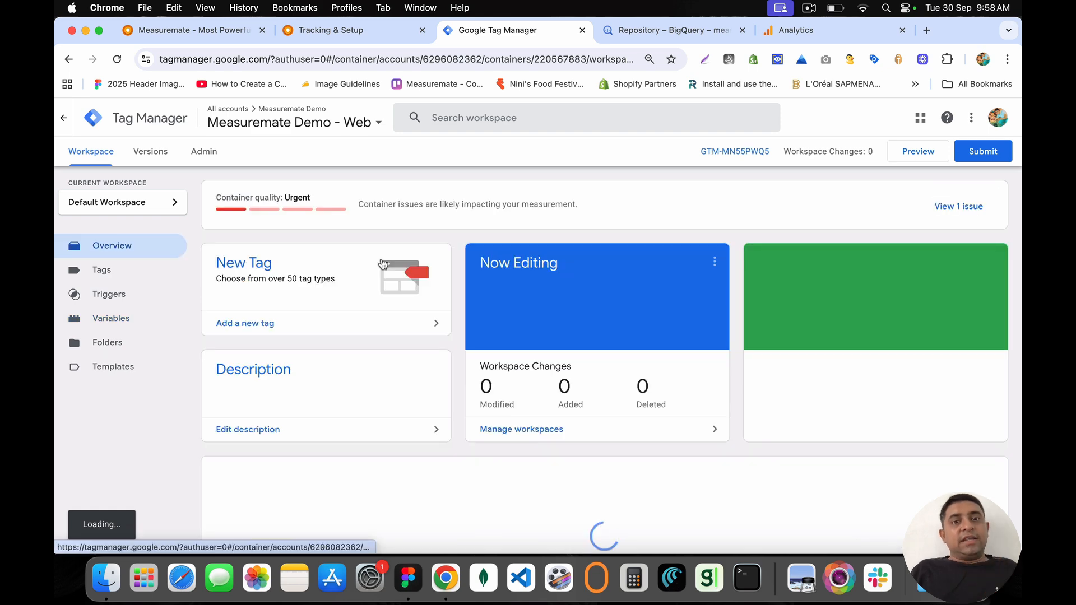
pyautogui.scroll(-5, 842, 202)
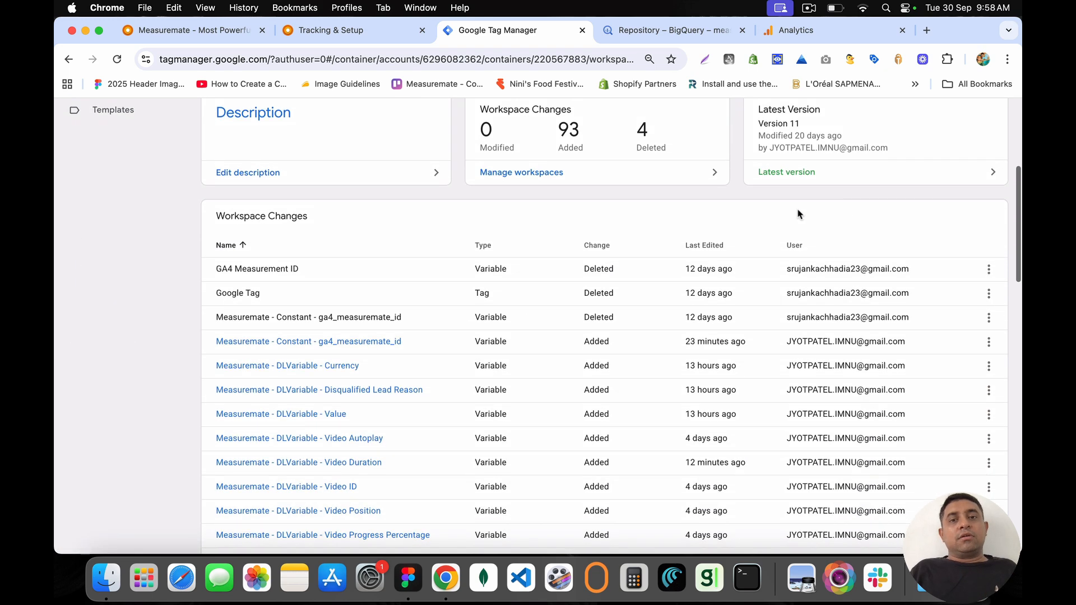
pyautogui.click(704, 249)
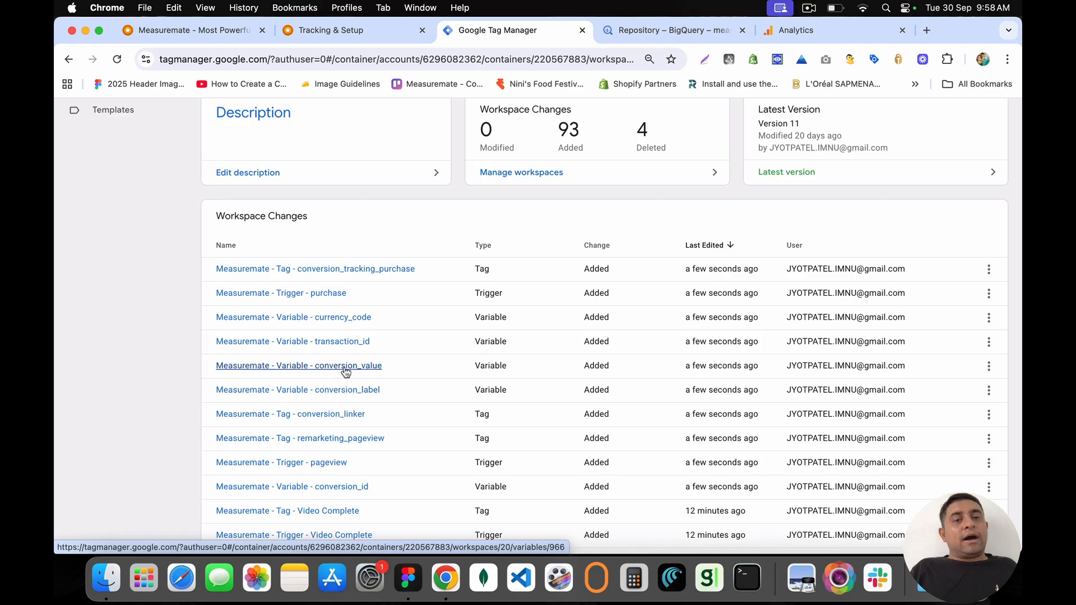
pyautogui.click(344, 393)
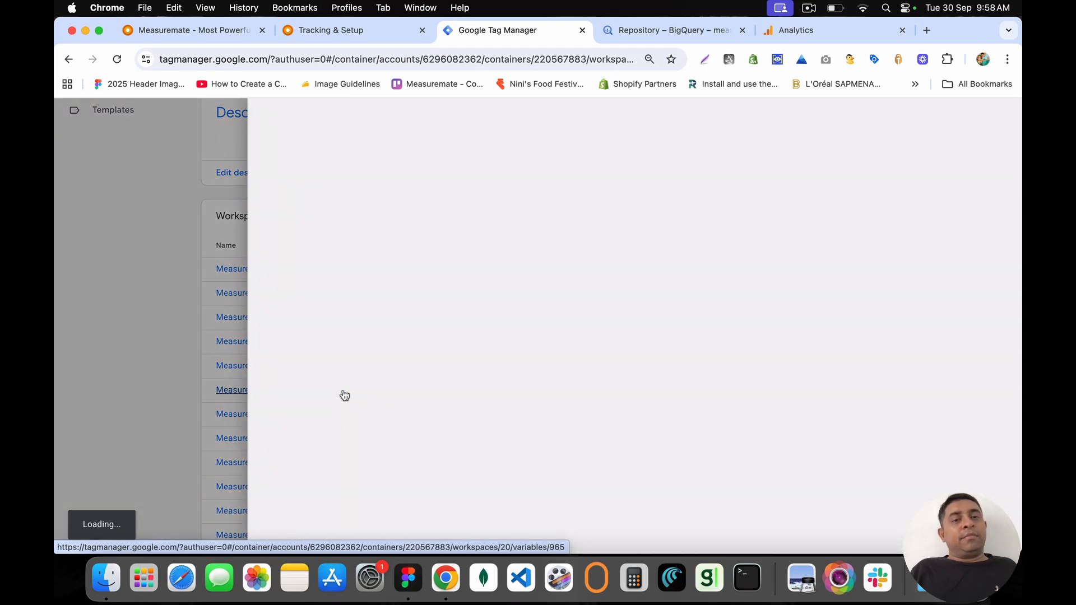
pyautogui.click(196, 364)
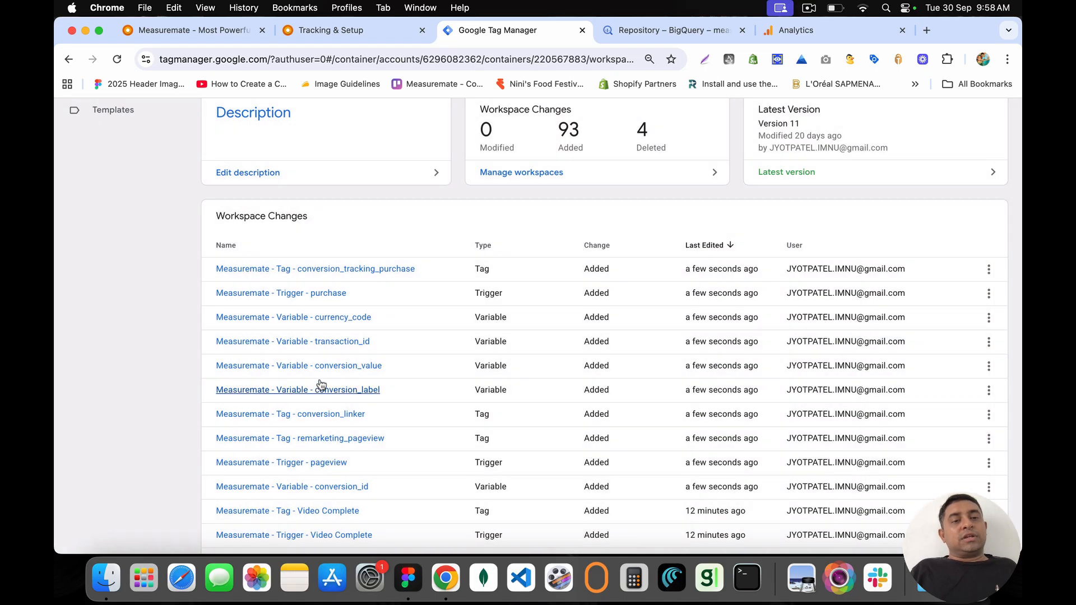
pyautogui.click(343, 366)
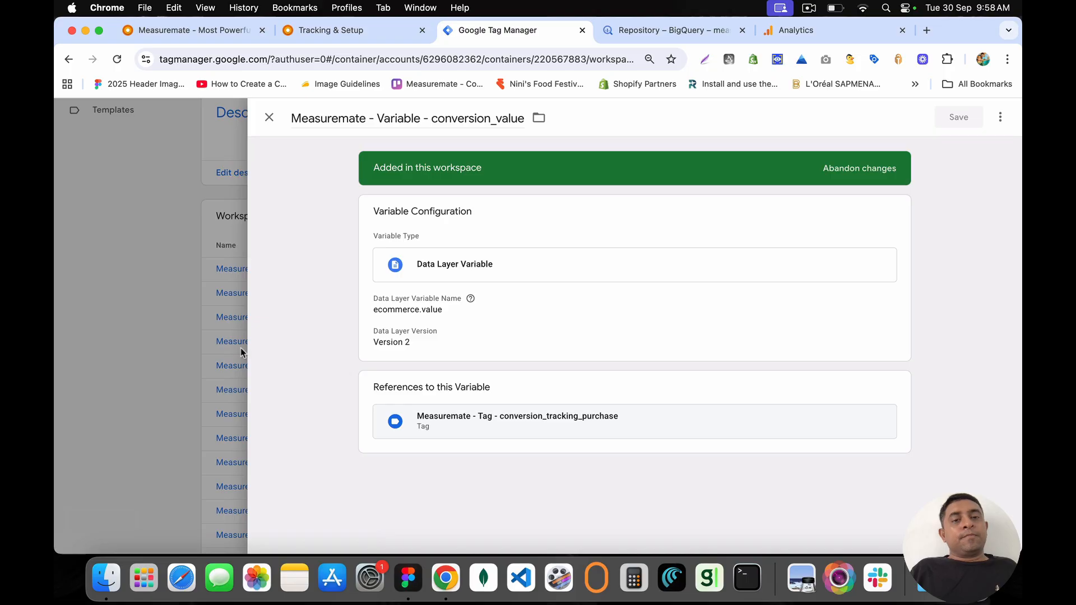
pyautogui.click(241, 347)
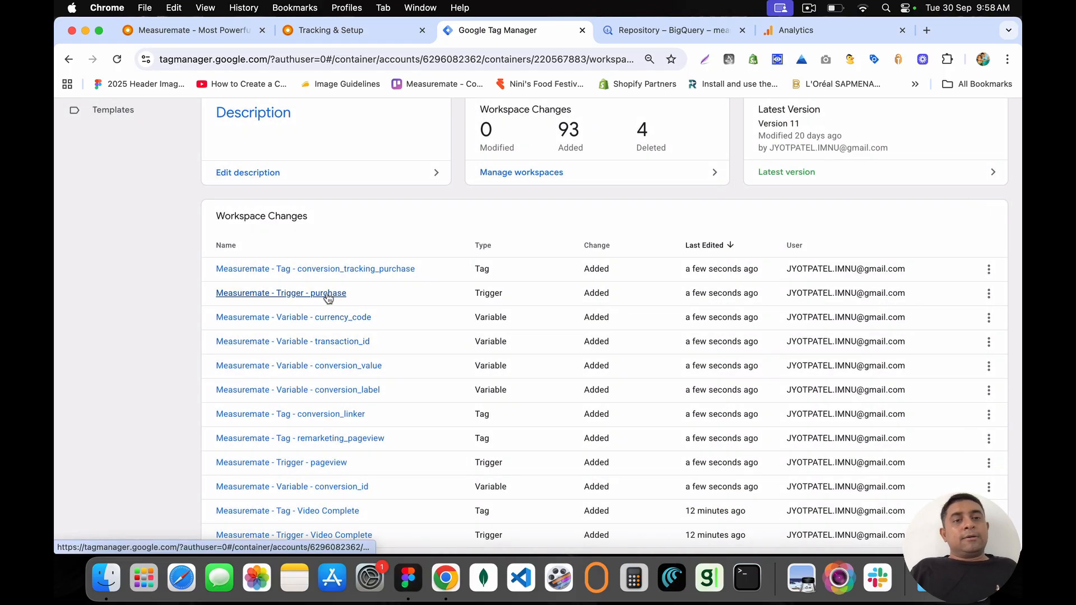
pyautogui.click(318, 273)
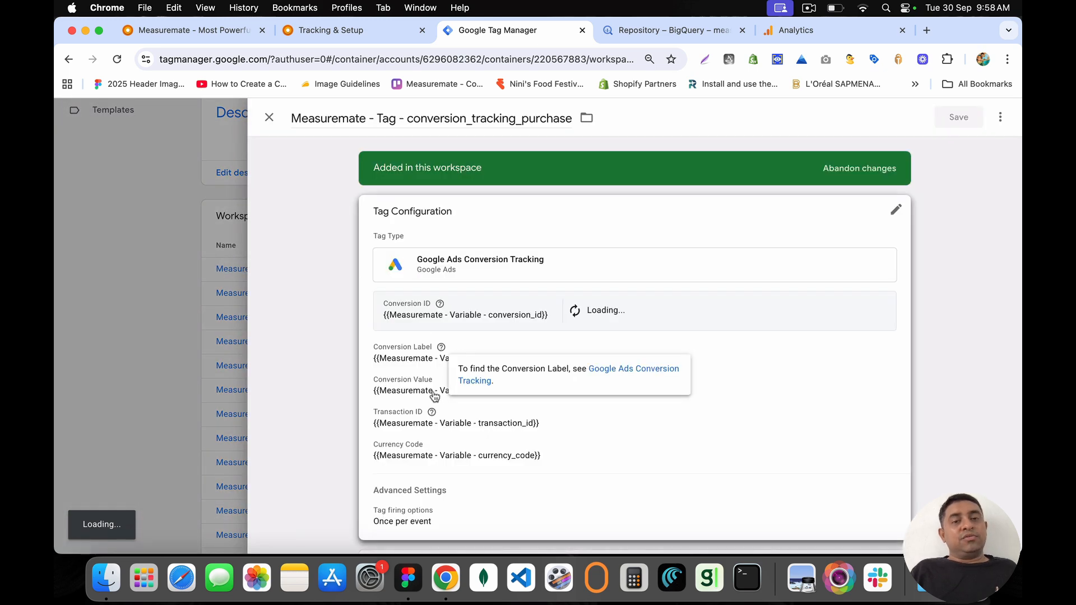
pyautogui.scroll(-3, 432, 387)
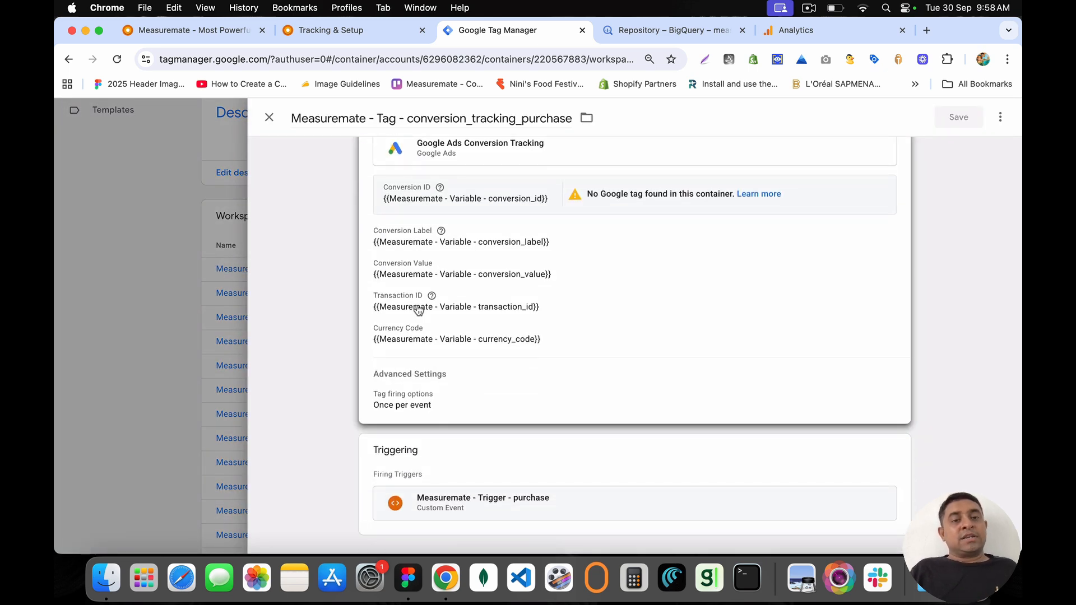
pyautogui.click(166, 233)
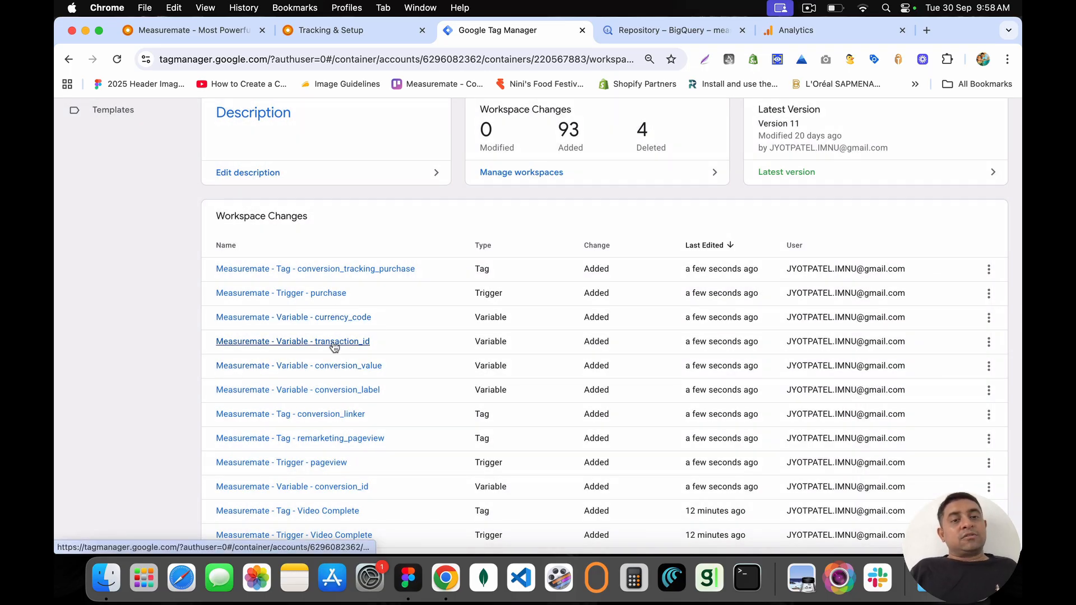
# Step: Inspect the conversion_label variable's placeholder value and close it without saving
pyautogui.click(334, 391)
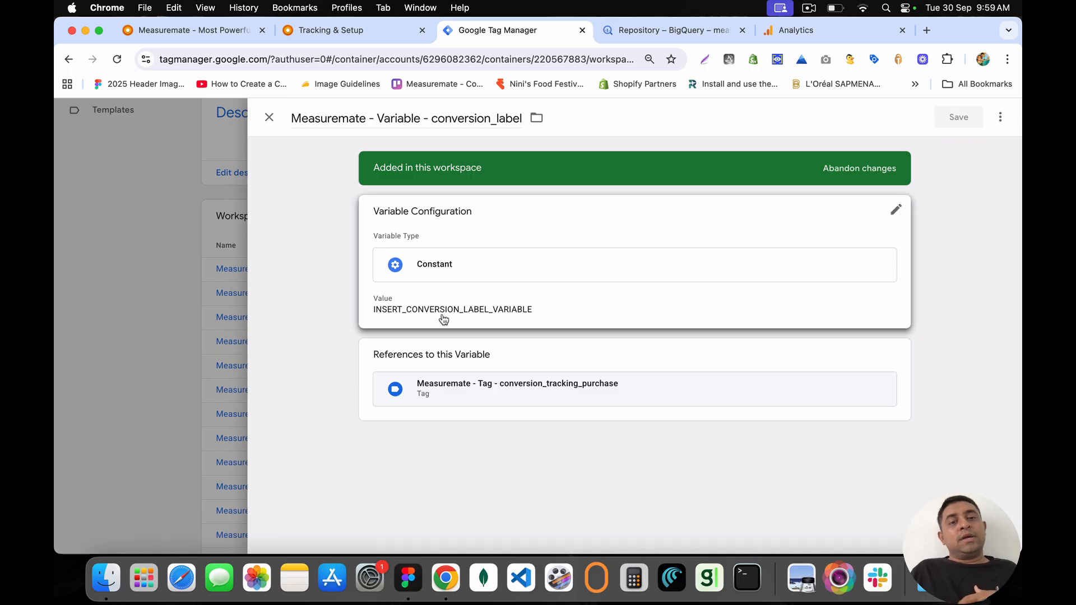
pyautogui.click(421, 299)
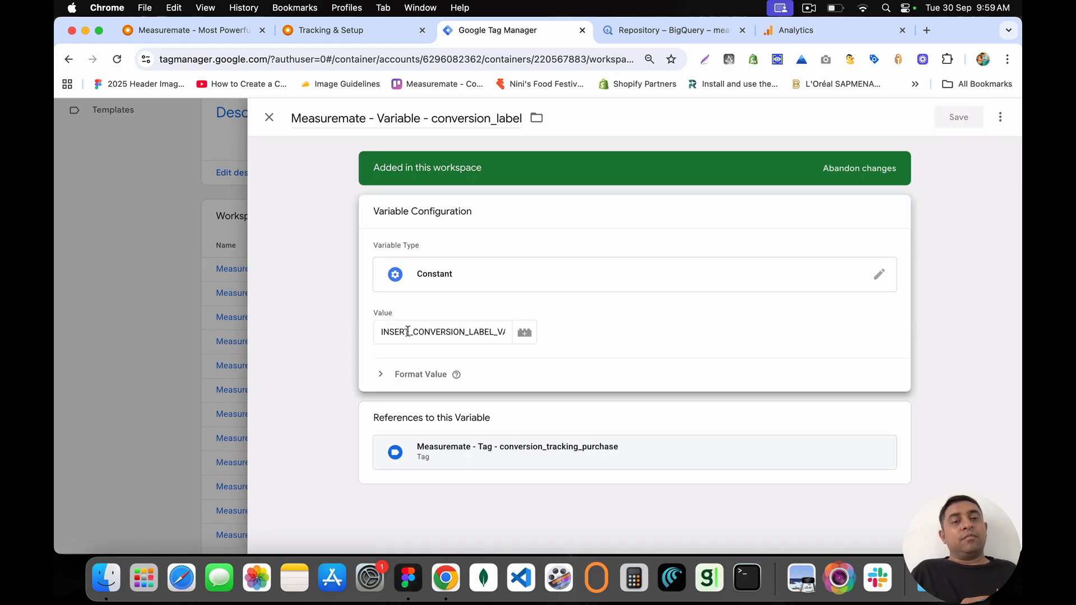
pyautogui.doubleClick(408, 331)
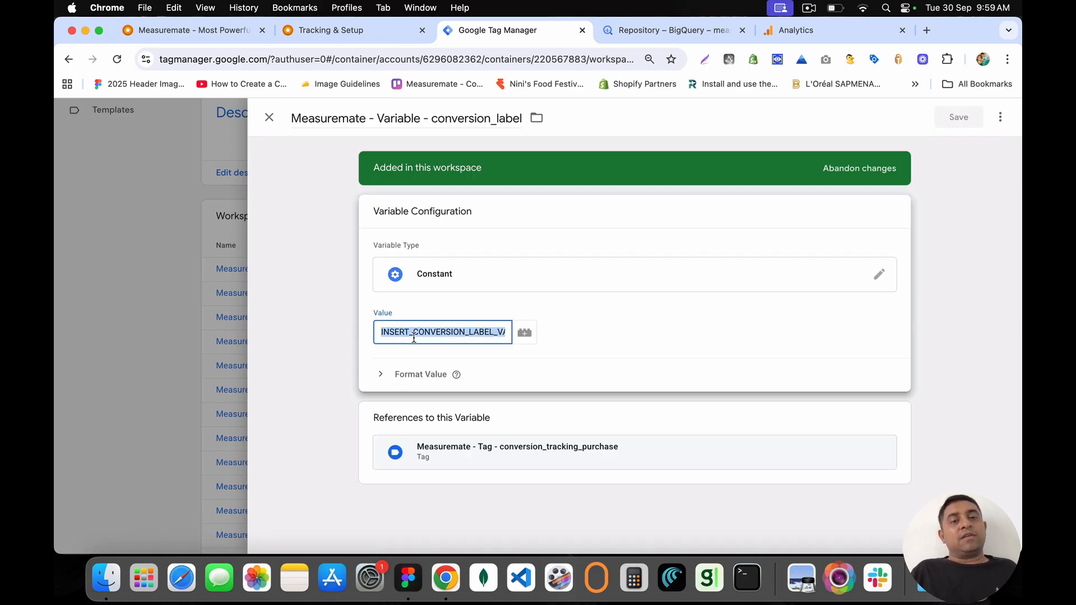
pyautogui.click(270, 119)
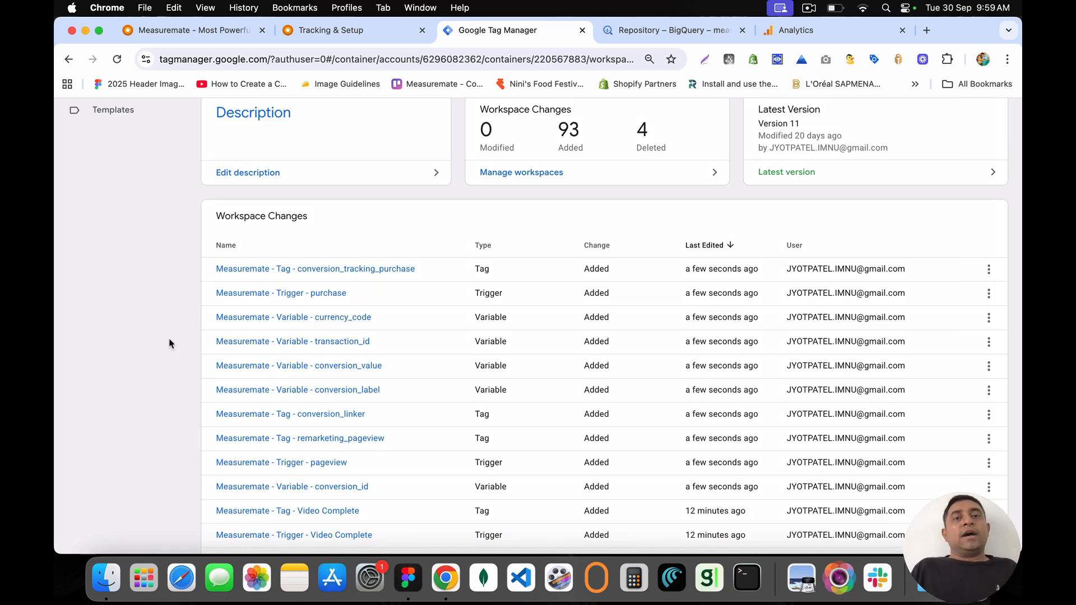
pyautogui.click(341, 27)
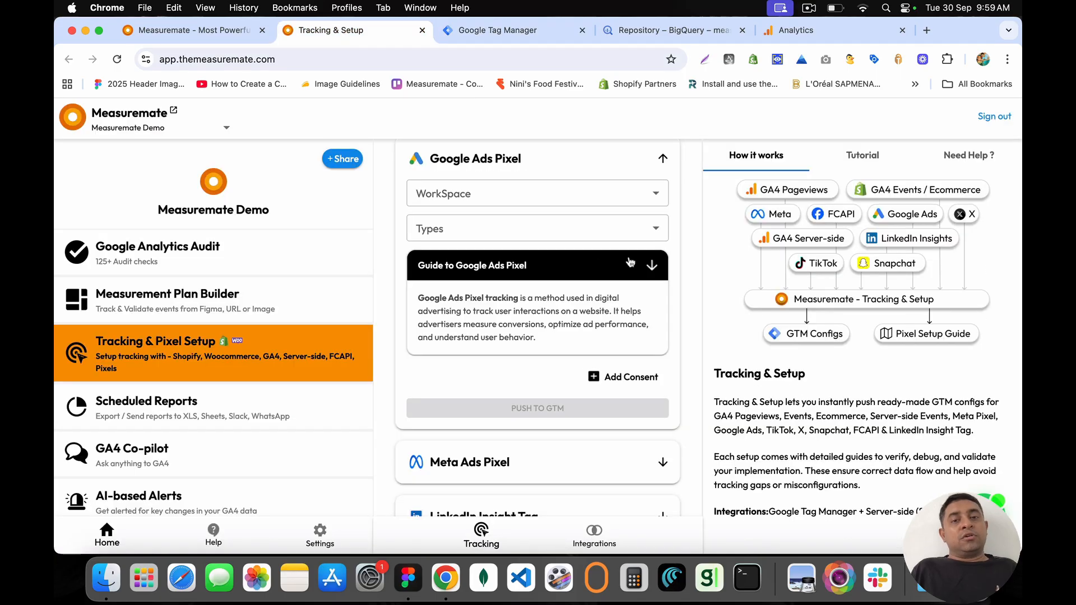
# Step: Open the Google Ads Pixel guide PDF and scroll through it
pyautogui.click(651, 267)
pyautogui.scroll(-5, 588, 253)
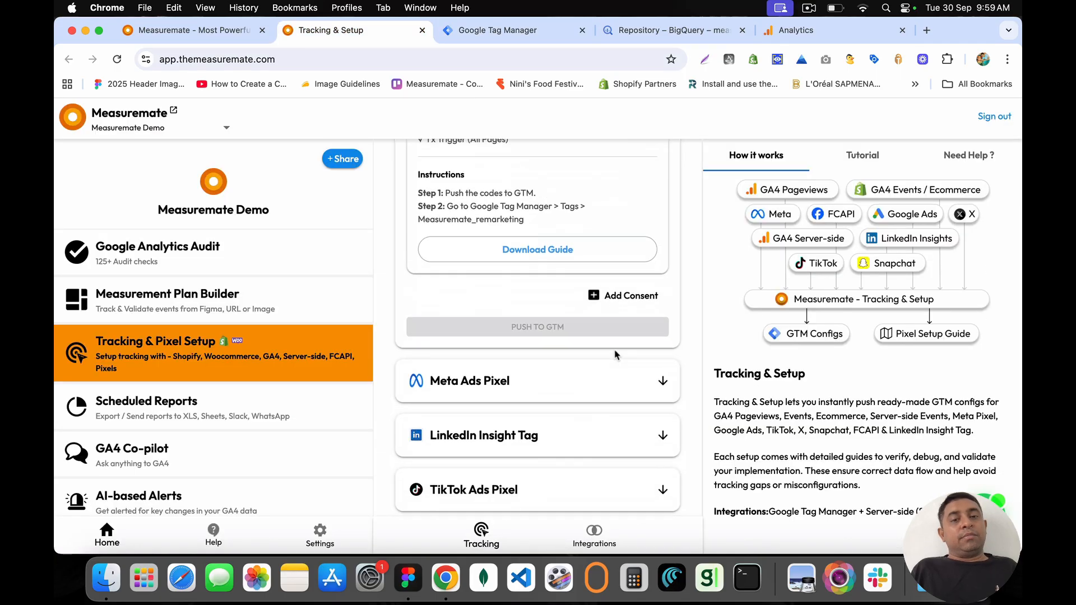
pyautogui.click(528, 223)
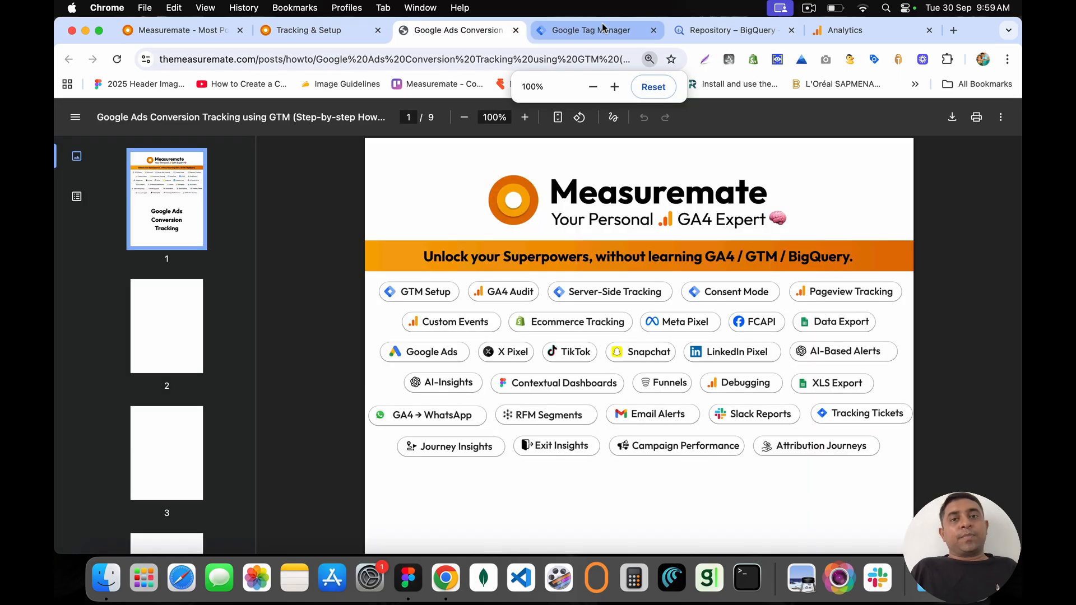
pyautogui.scroll(-15, 495, 355)
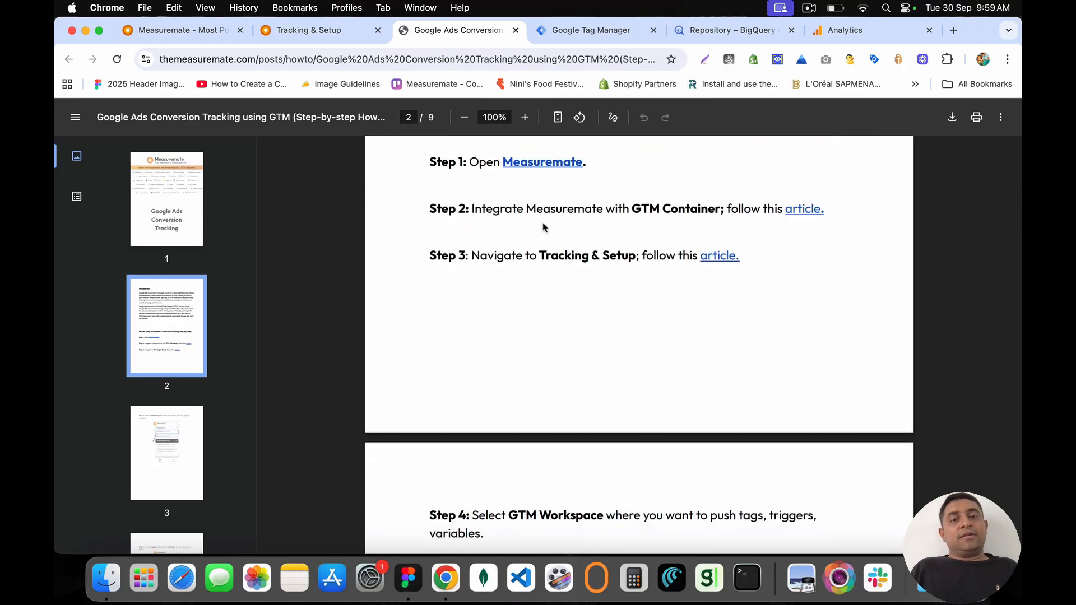
pyautogui.scroll(-20, 542, 226)
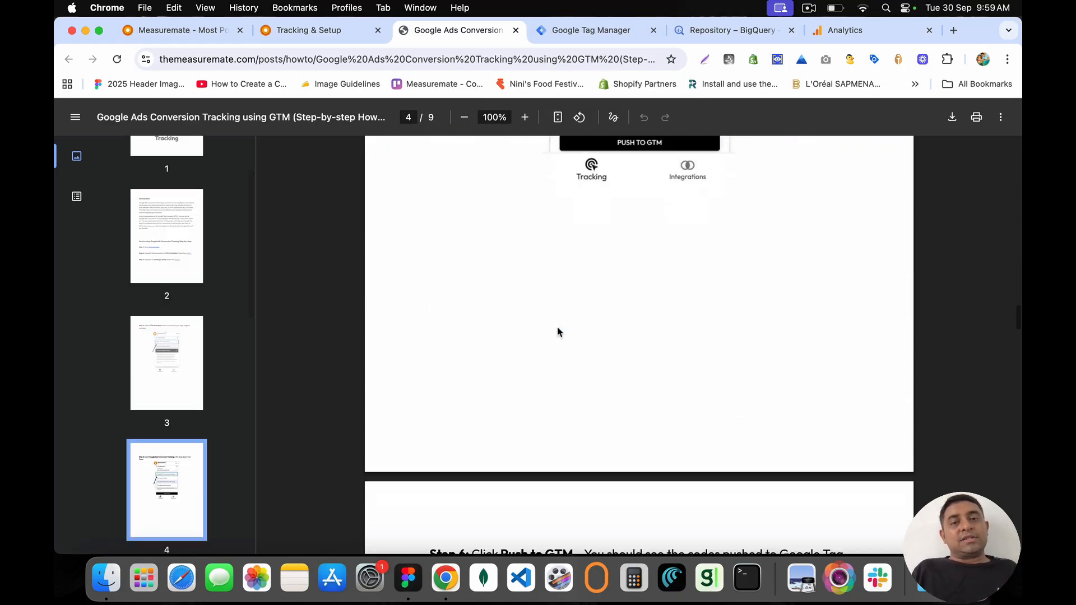
pyautogui.scroll(-20, 557, 332)
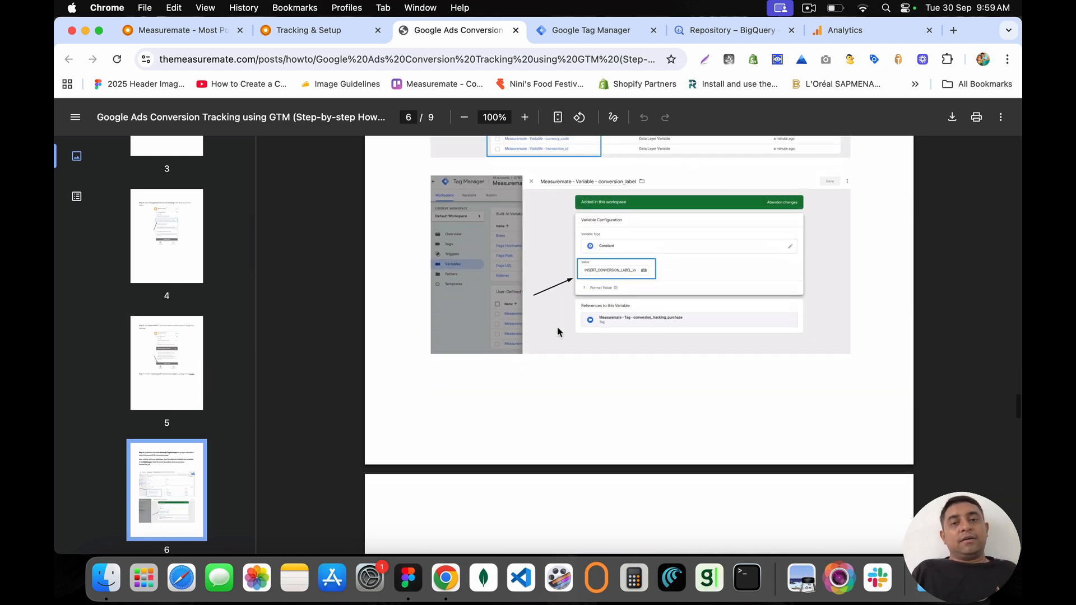
pyautogui.scroll(-8, 558, 332)
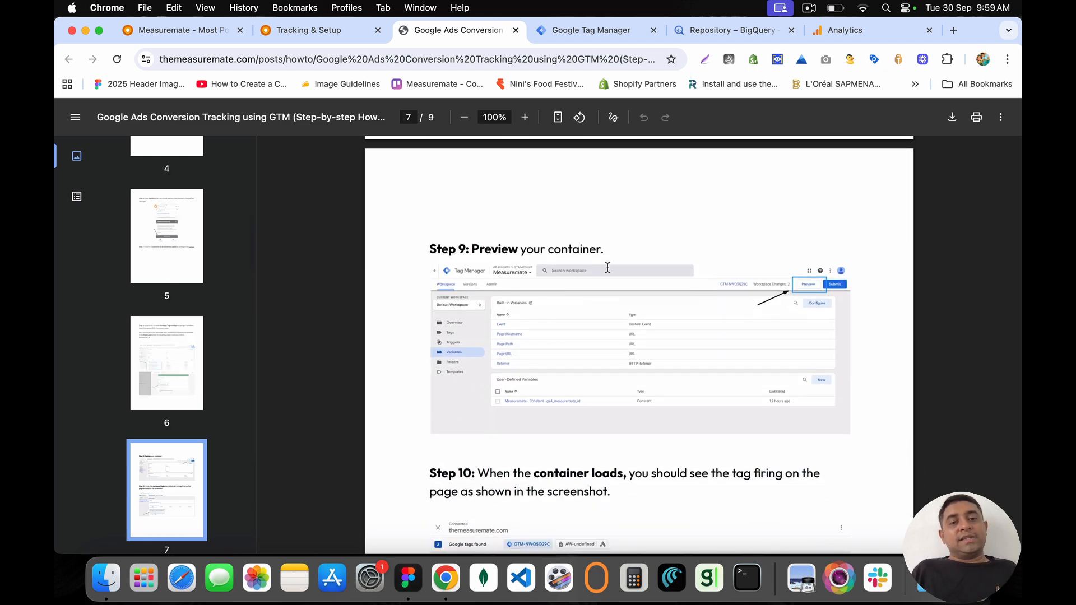
pyautogui.scroll(-10, 607, 267)
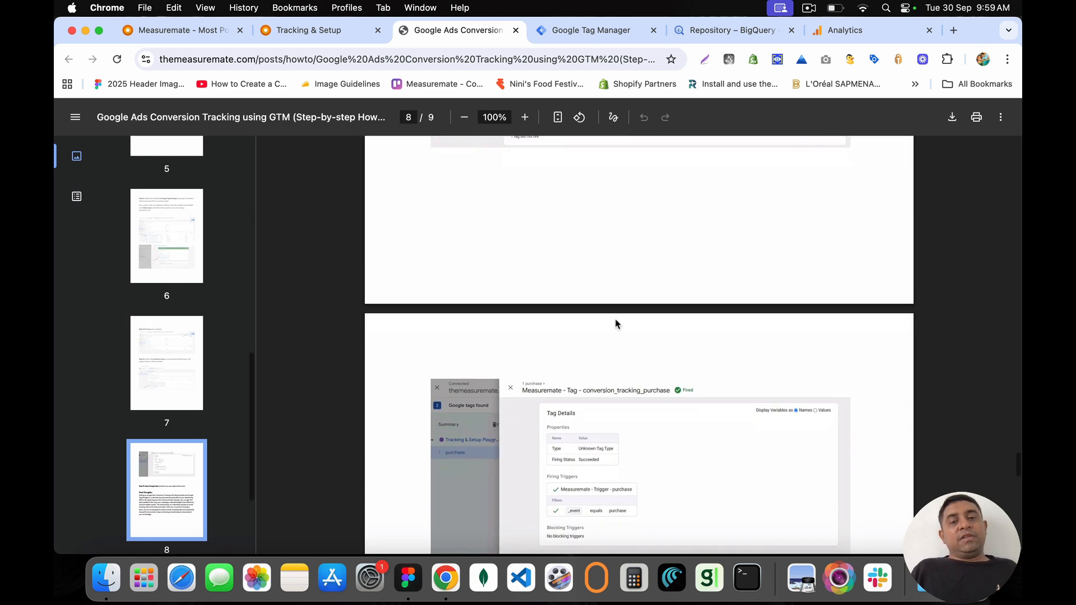
pyautogui.scroll(-5, 616, 324)
pyautogui.scroll(15, 615, 324)
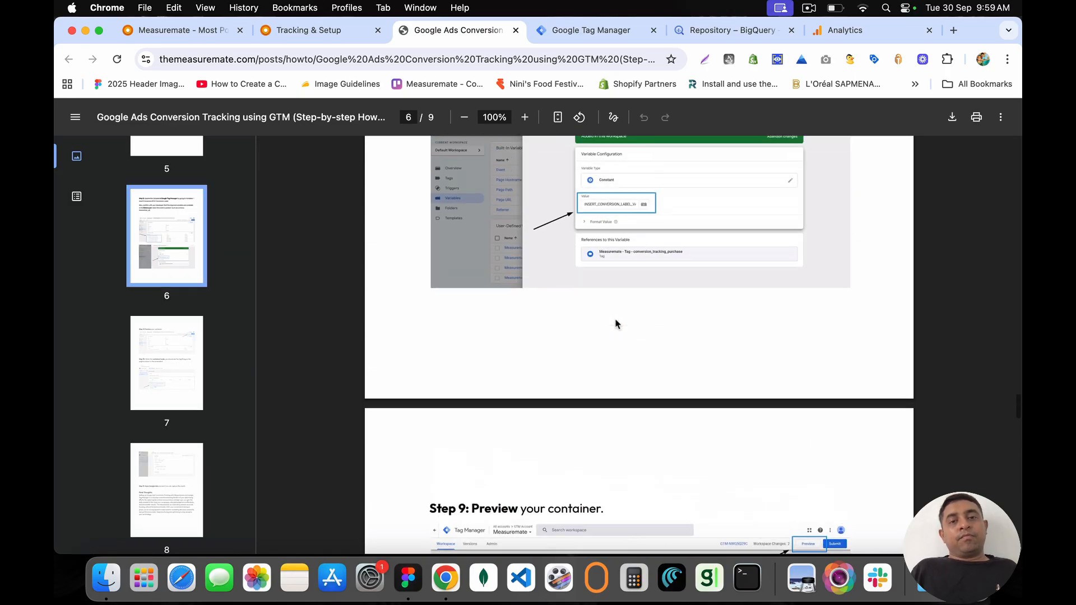
pyautogui.scroll(12, 615, 324)
pyautogui.scroll(8, 615, 324)
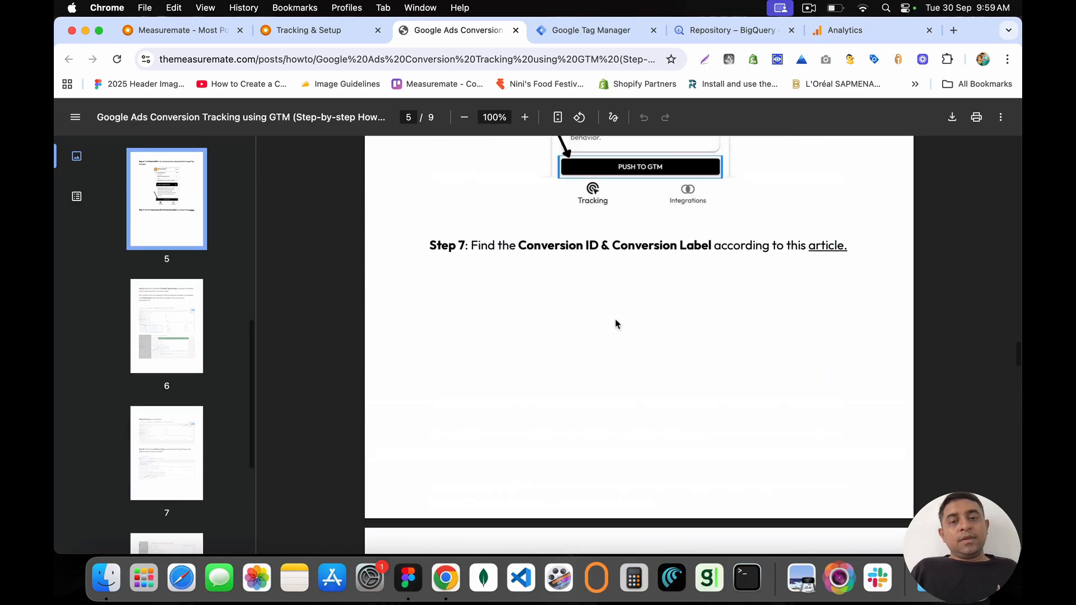
# Step: Follow the Step 7 link to the guide on finding the Conversion ID and Label, and scroll through it
pyautogui.moveTo(515, 350); pyautogui.dragTo(723, 352)
pyautogui.click(829, 351)
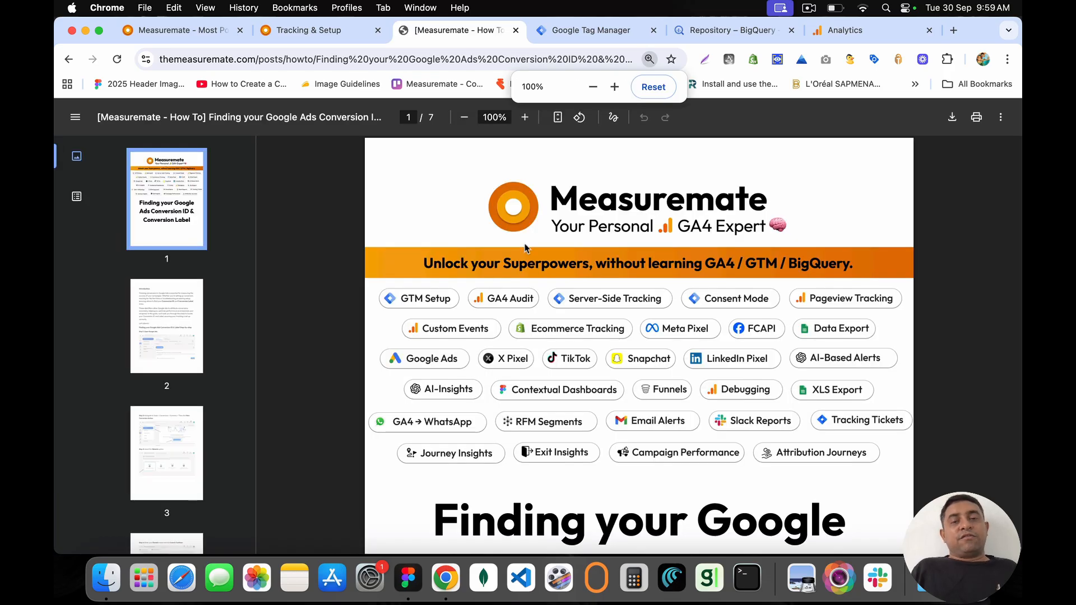
pyautogui.scroll(-15, 598, 333)
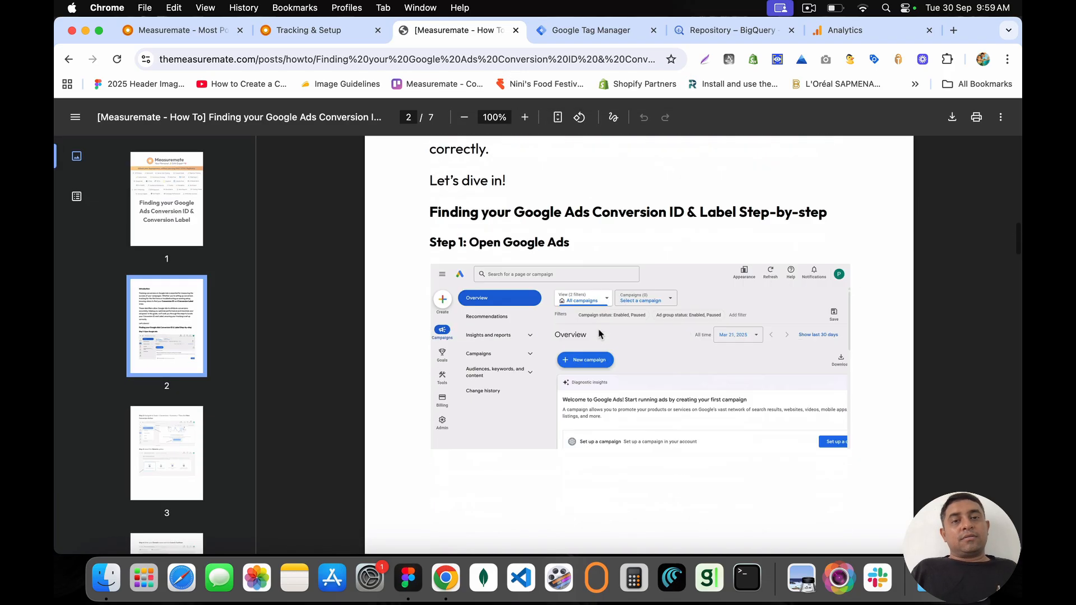
pyautogui.scroll(-7, 610, 313)
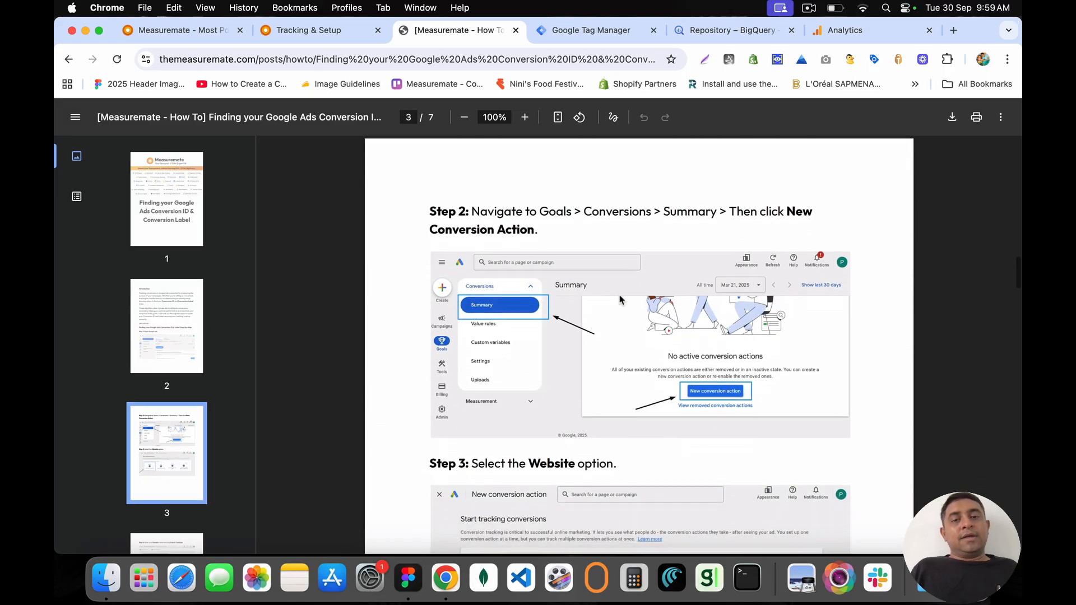
pyautogui.scroll(-20, 619, 299)
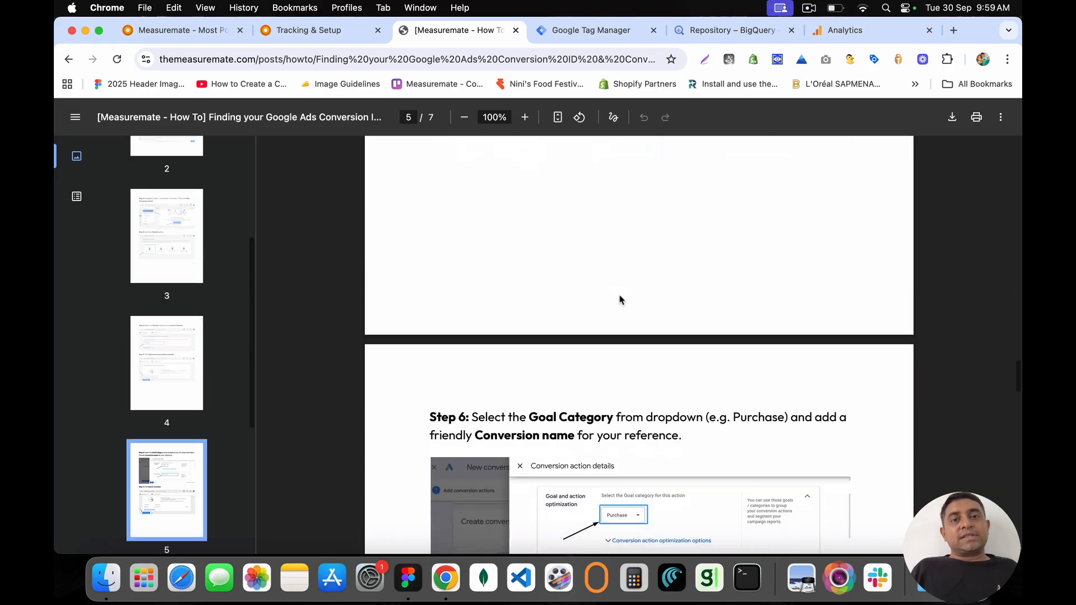
# Step: Back in Measuremate, set the Meta Ads Pixel to Default Workspace (20) and browse its event types
pyautogui.click(516, 32)
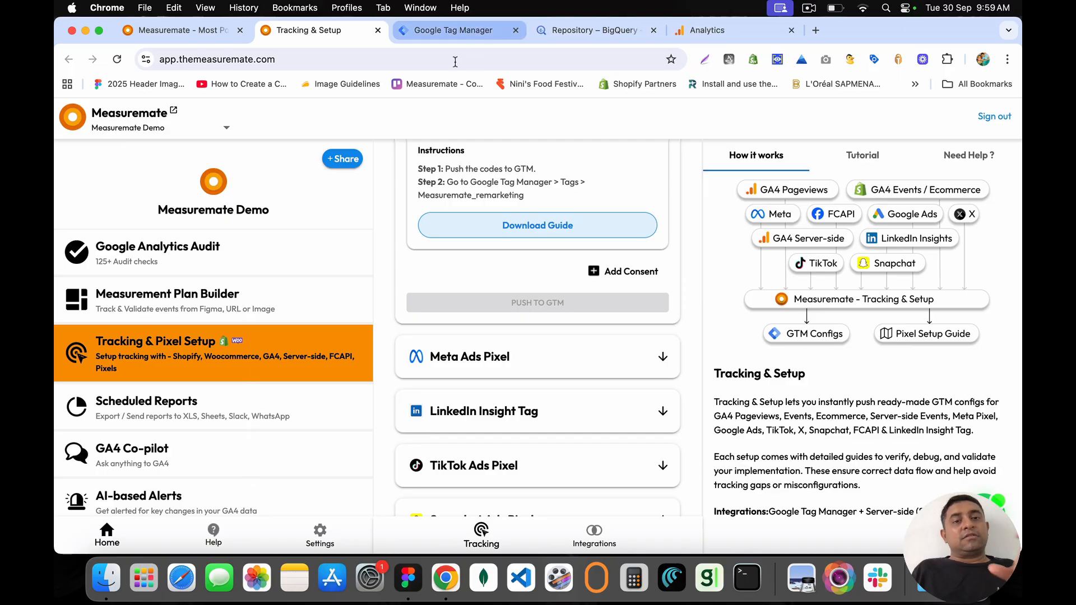
pyautogui.moveTo(432, 357); pyautogui.dragTo(567, 361)
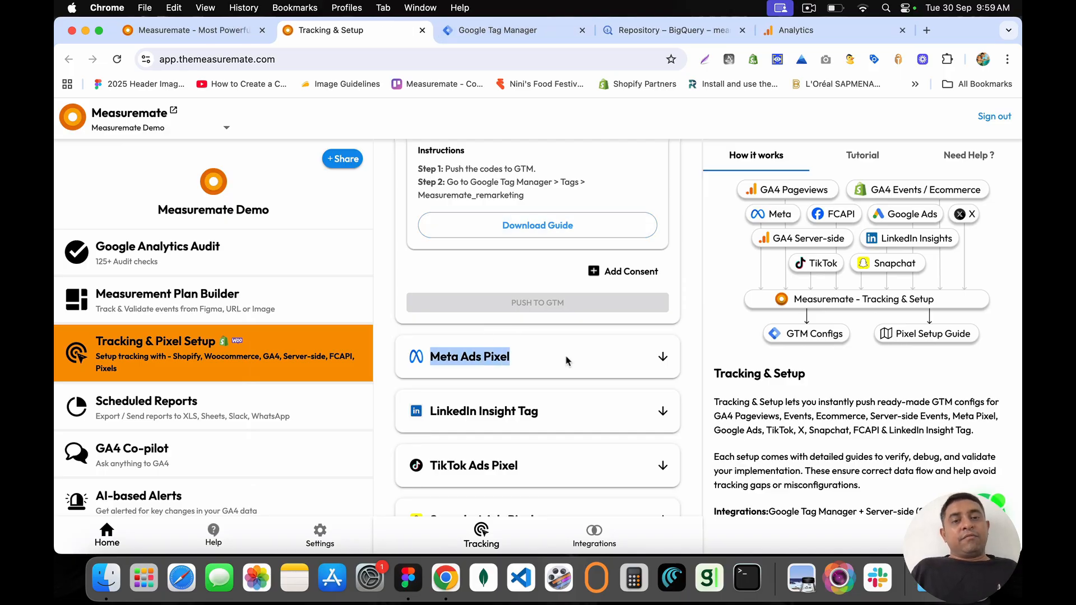
pyautogui.click(662, 359)
pyautogui.scroll(-4, 454, 224)
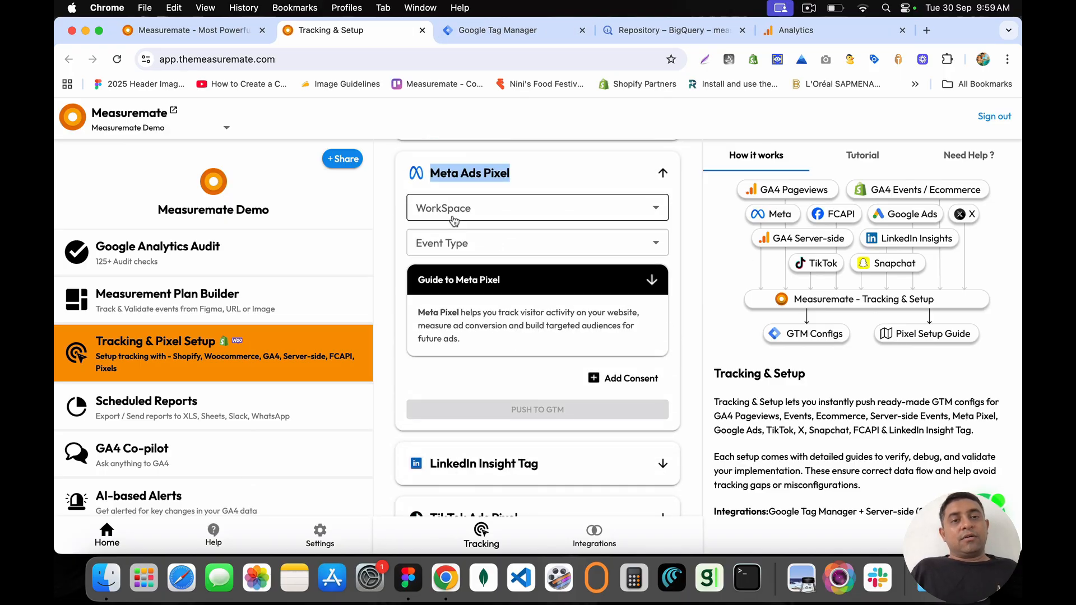
pyautogui.click(454, 221)
pyautogui.click(460, 236)
pyautogui.click(459, 242)
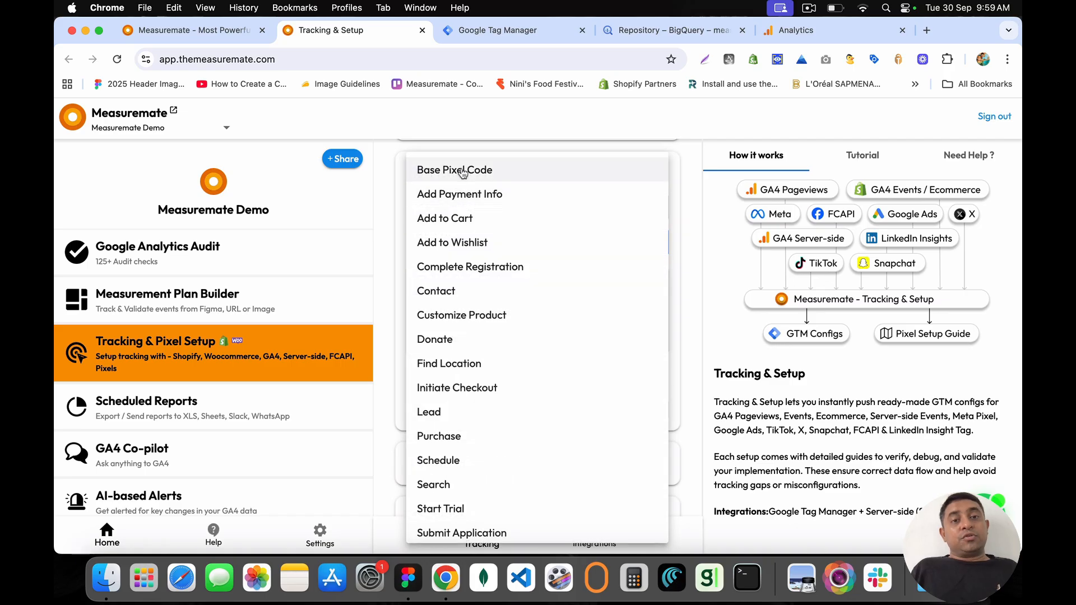
pyautogui.scroll(-3, 542, 445)
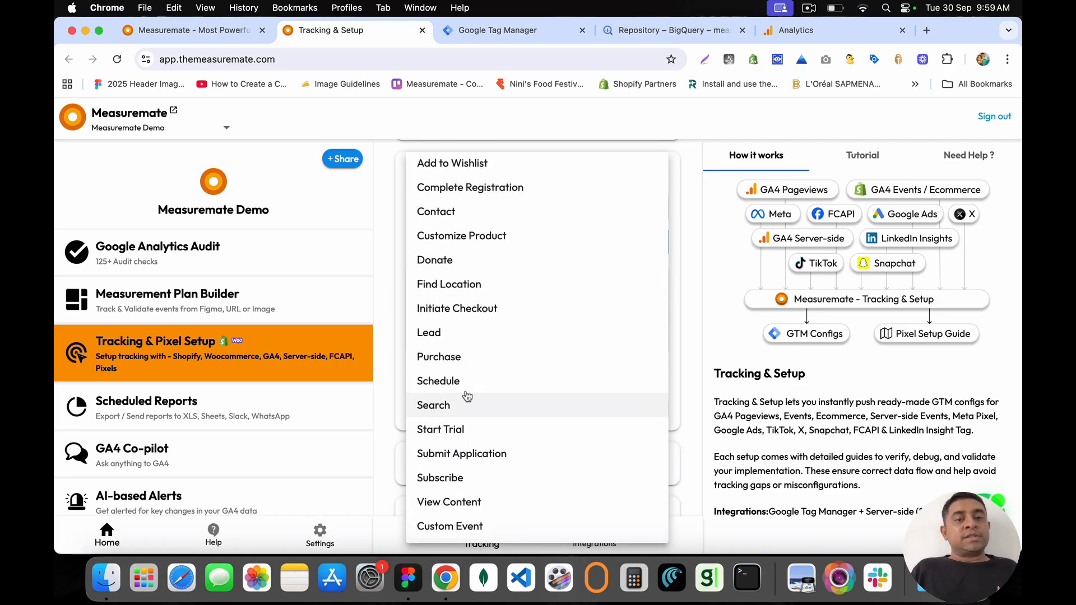
pyautogui.press('Escape')
# Step: Expand the LinkedIn Insight Tag setup, choose Default Workspace (20), and expand its pixel guide
pyautogui.moveTo(419, 285); pyautogui.dragTo(501, 342)
pyautogui.click(502, 341)
pyautogui.scroll(-2, 501, 342)
pyautogui.scroll(-3, 502, 341)
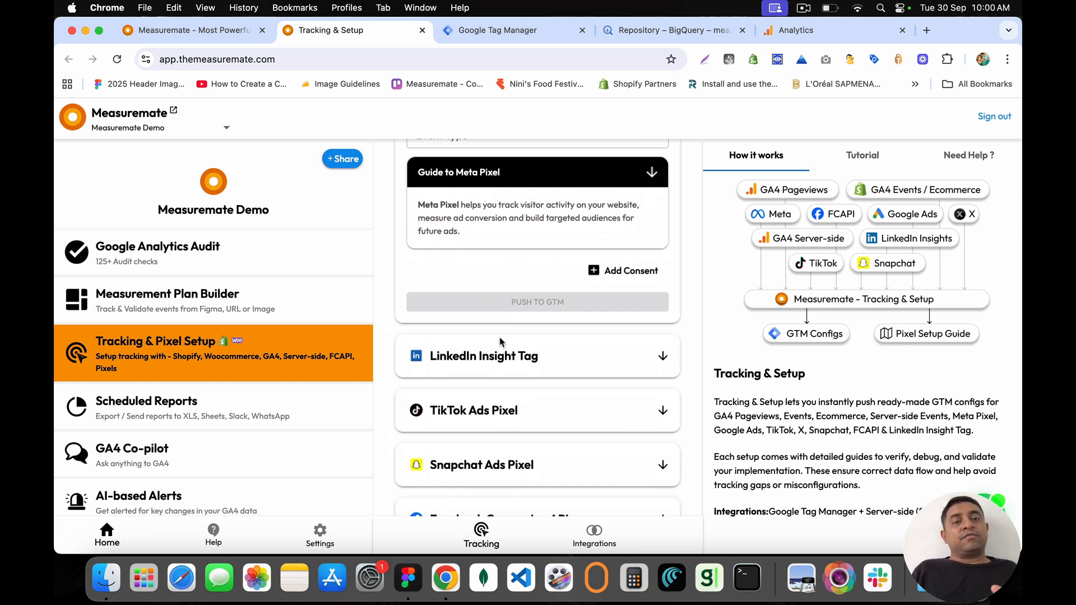
pyautogui.moveTo(432, 347); pyautogui.dragTo(562, 351)
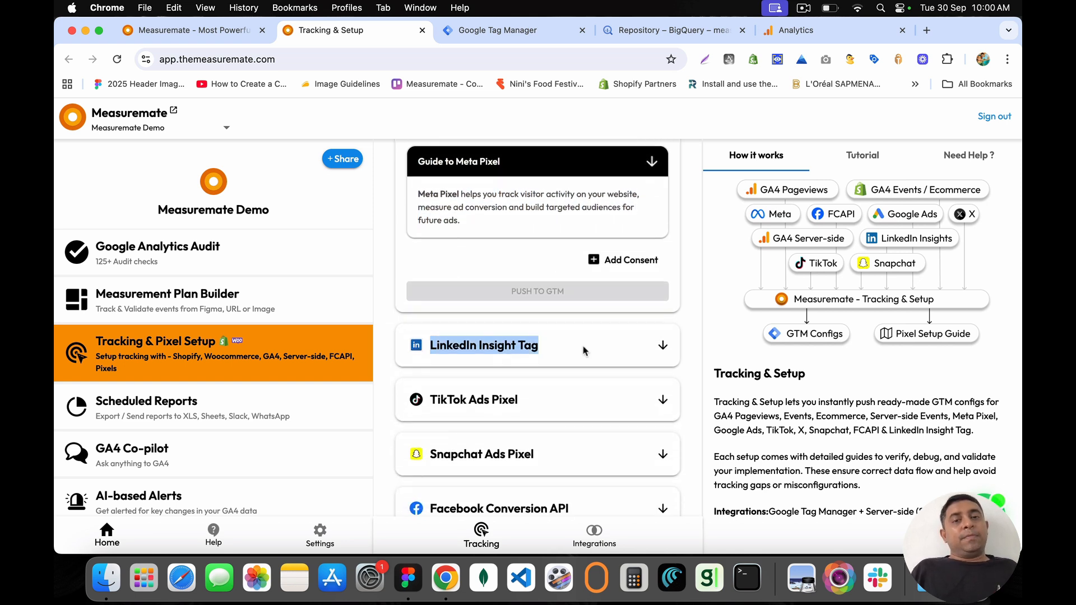
pyautogui.click(663, 348)
pyautogui.click(504, 365)
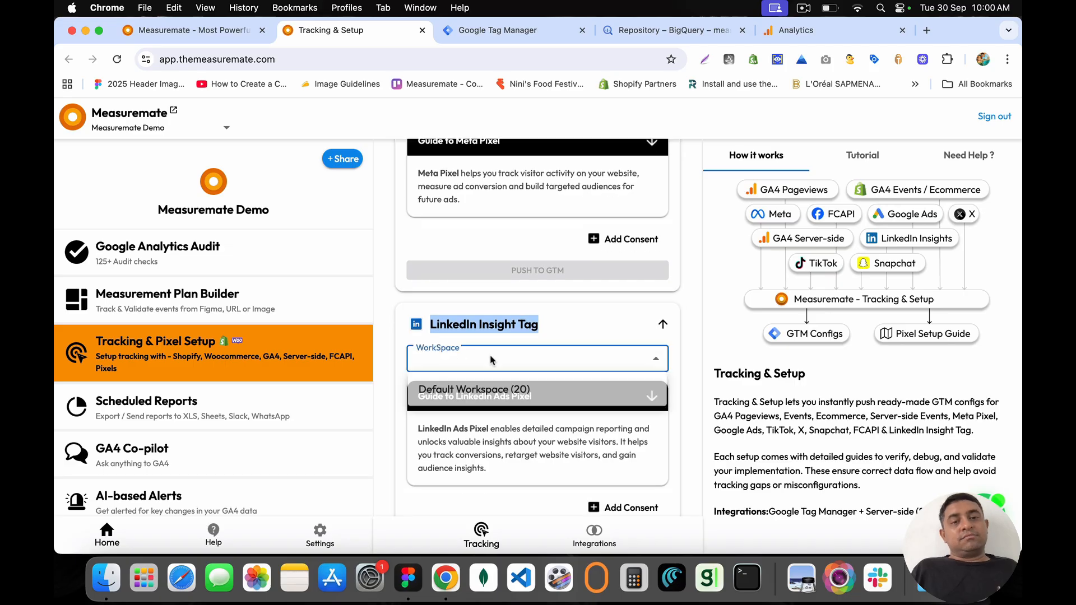
pyautogui.click(474, 395)
pyautogui.scroll(-3, 464, 336)
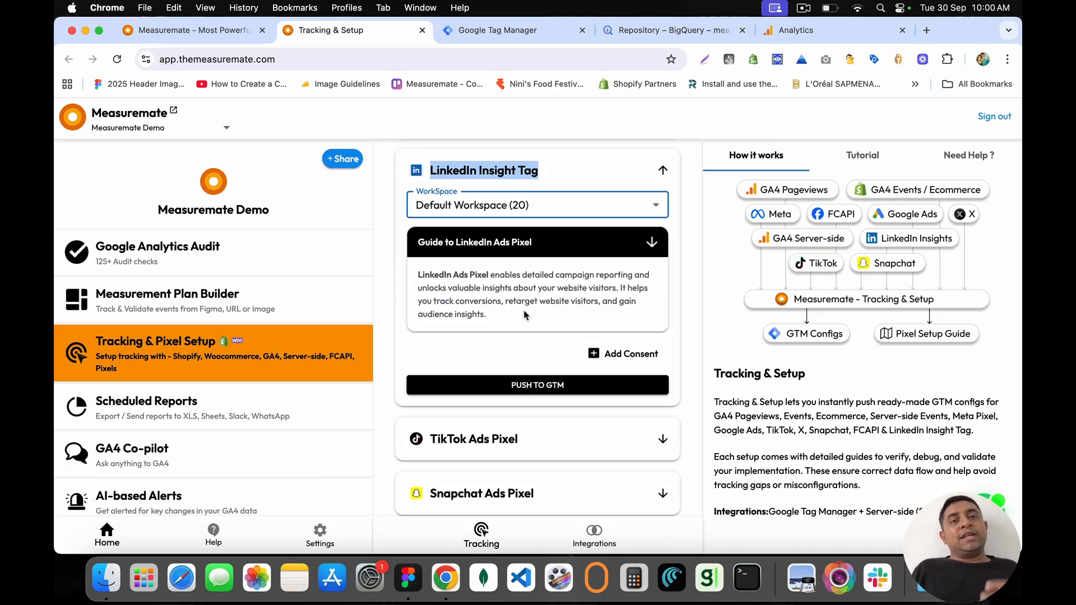
pyautogui.click(448, 242)
pyautogui.scroll(-6, 477, 353)
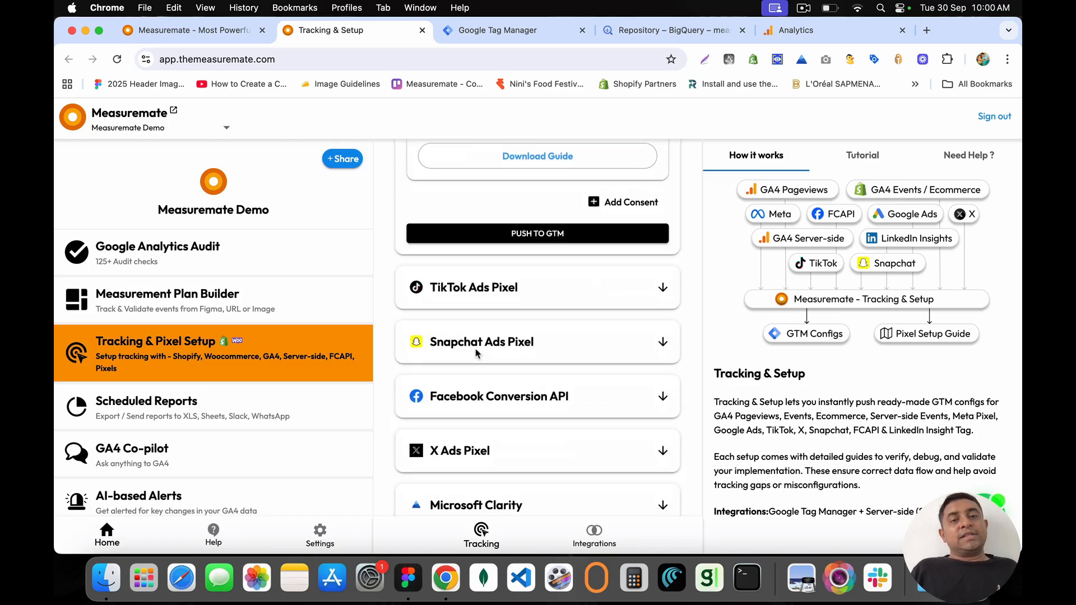
# Step: Highlight the TikTok, Snapchat and Facebook Conversion API cards, and expand Facebook Conversion API
pyautogui.moveTo(429, 287); pyautogui.dragTo(558, 288)
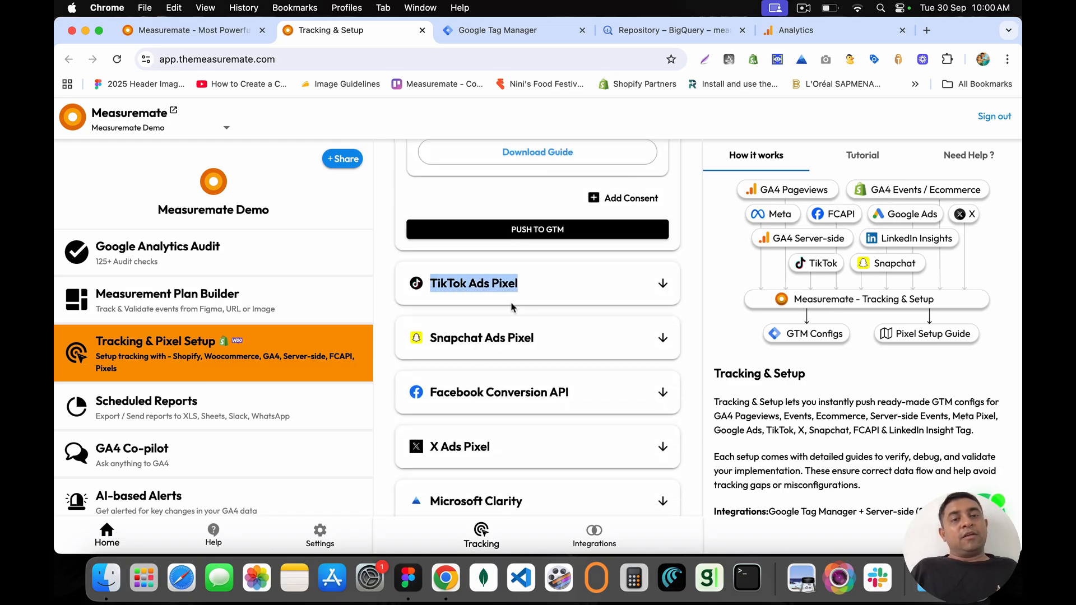
pyautogui.moveTo(432, 338); pyautogui.dragTo(586, 343)
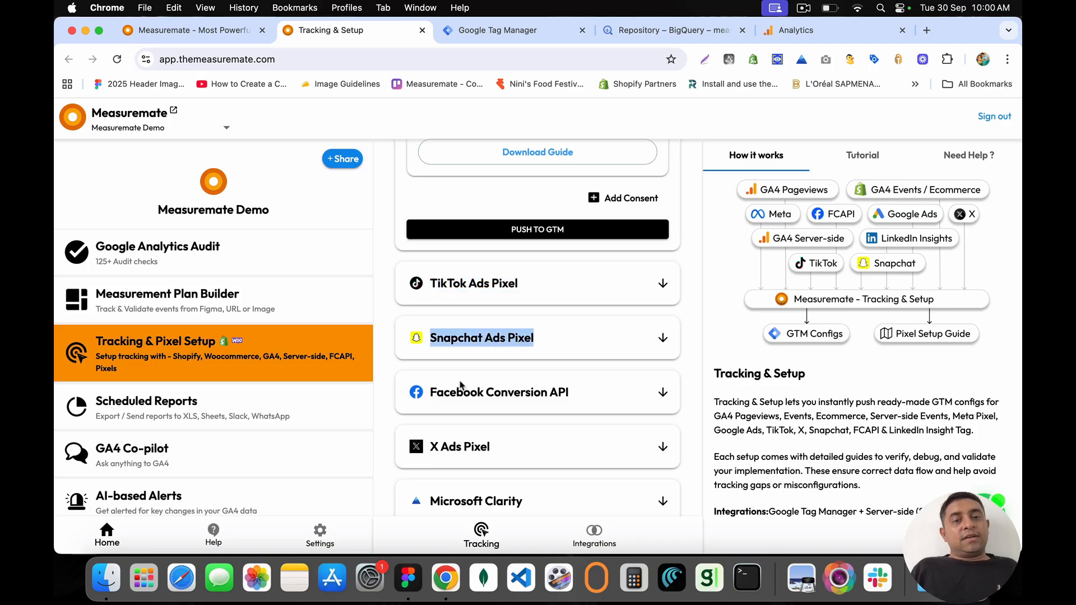
pyautogui.moveTo(432, 392); pyautogui.dragTo(611, 393)
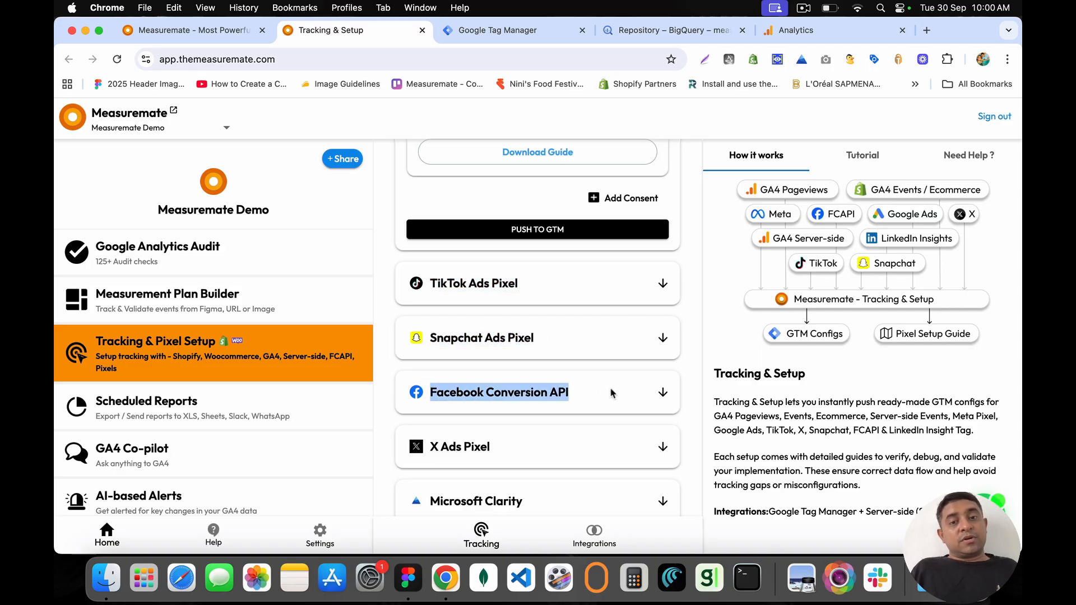
pyautogui.click(661, 394)
pyautogui.scroll(-3, 560, 314)
# Step: Set Facebook Conversion API to Default Workspace (9) and browse its events without choosing one
pyautogui.click(500, 243)
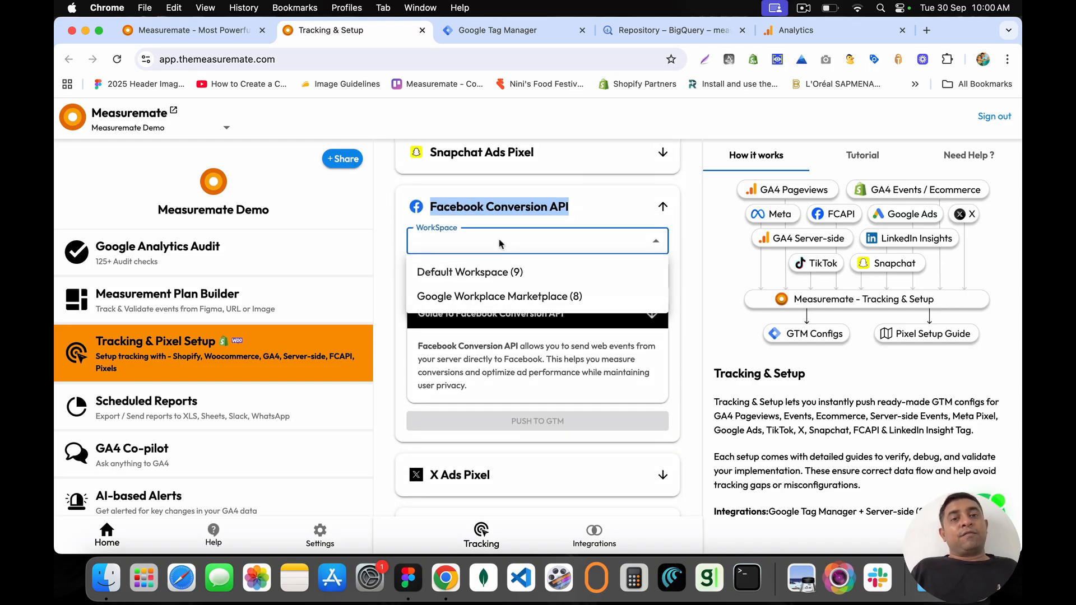
pyautogui.click(456, 272)
pyautogui.click(483, 279)
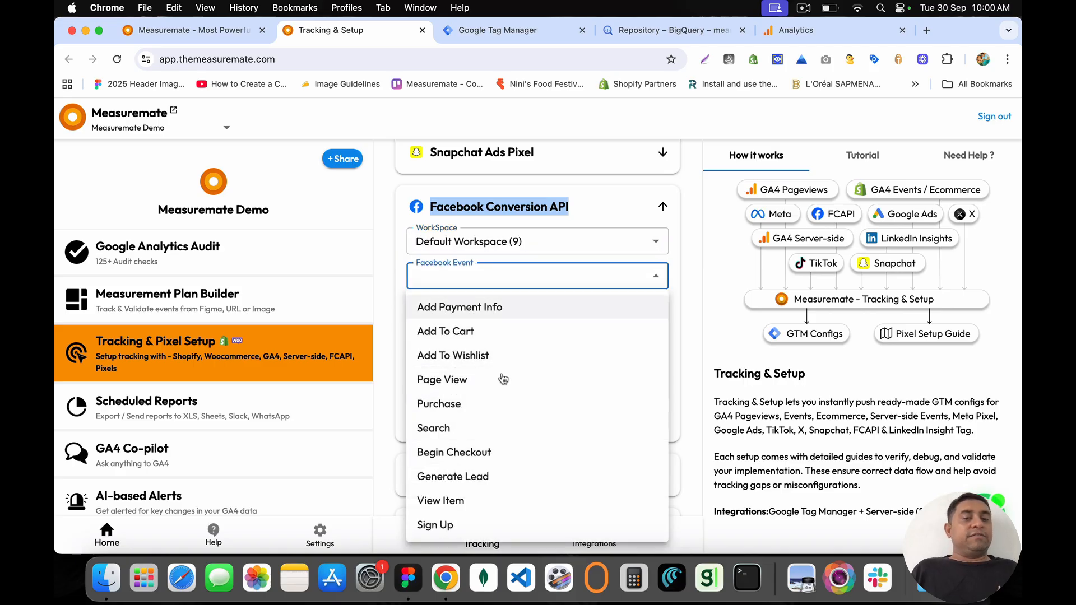
pyautogui.click(400, 361)
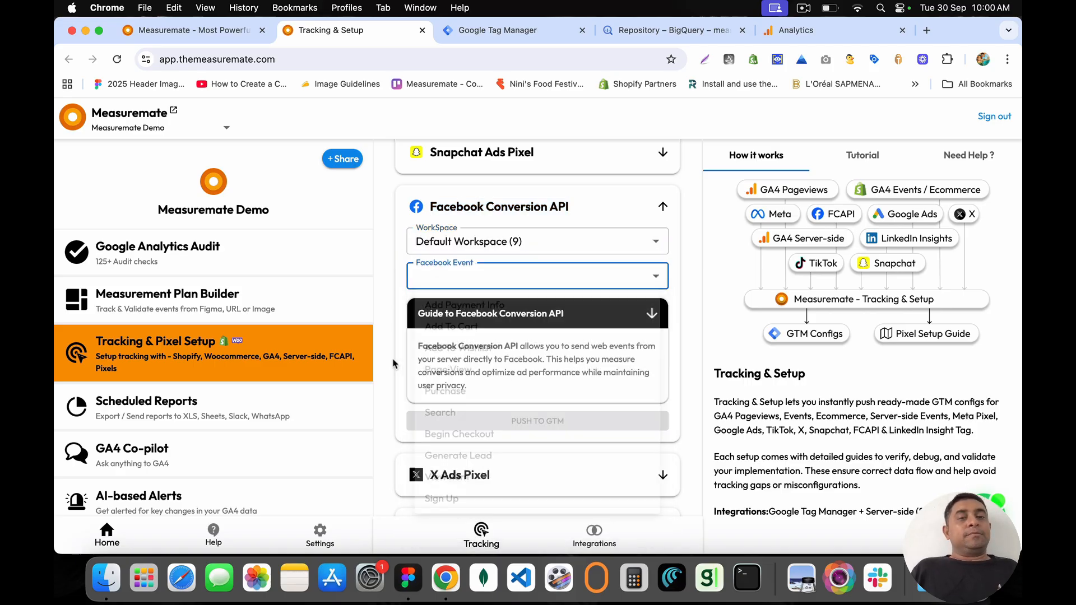
pyautogui.click(486, 277)
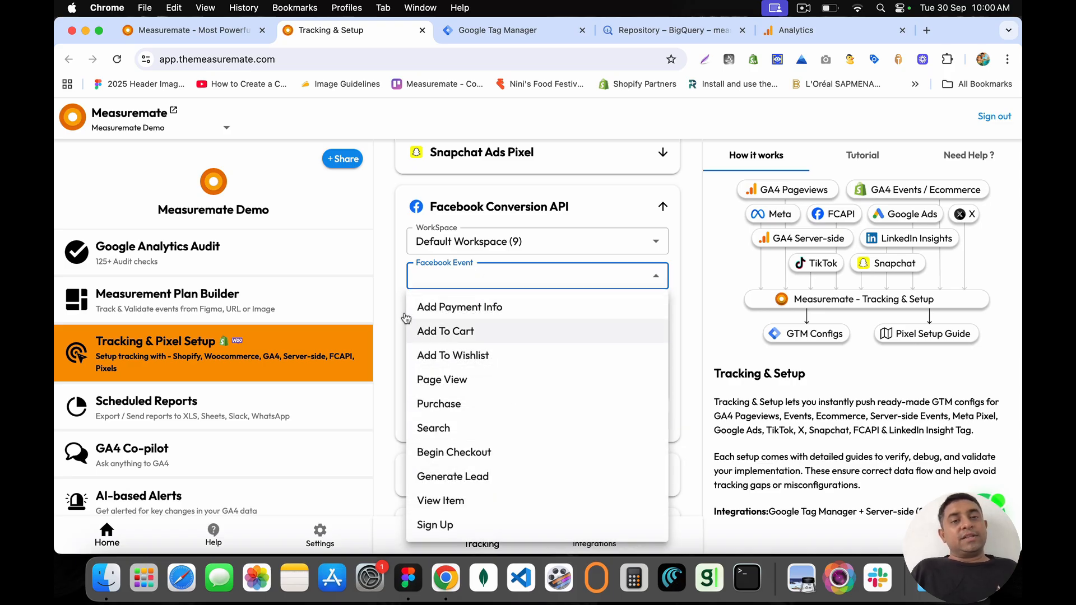
pyautogui.click(406, 318)
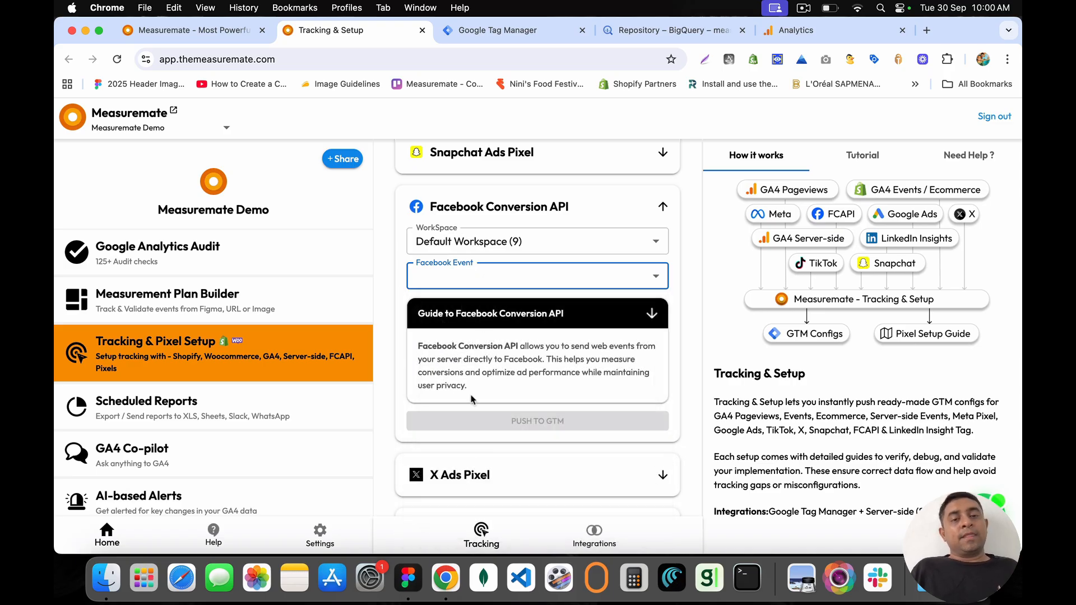
# Step: Expand the X Ads Pixel setup, look at its event types, then collapse it
pyautogui.scroll(-3, 473, 415)
pyautogui.moveTo(432, 376); pyautogui.dragTo(521, 384)
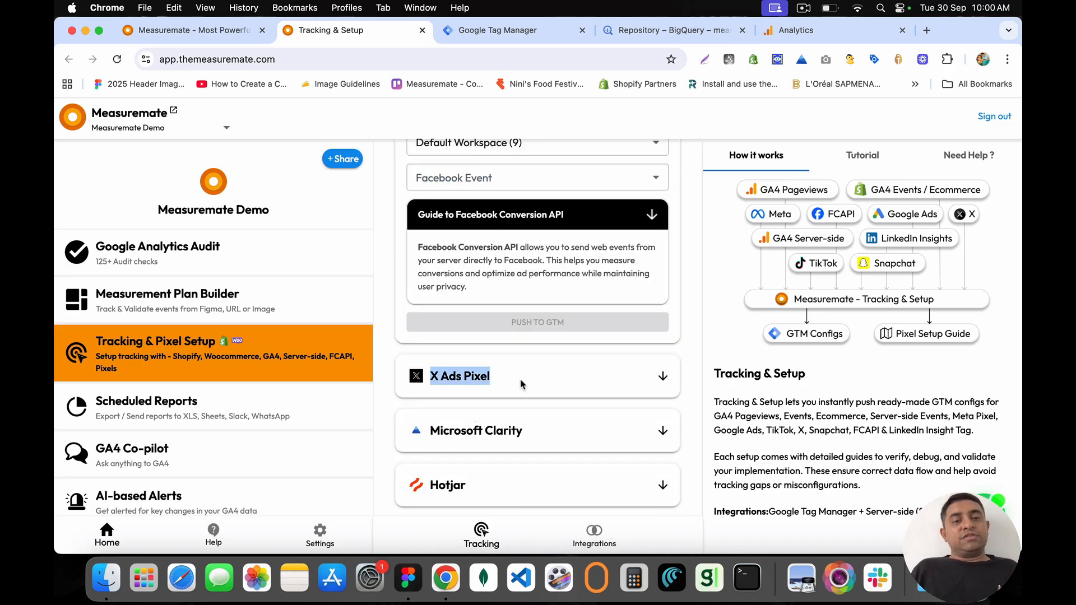
pyautogui.click(661, 376)
pyautogui.click(448, 447)
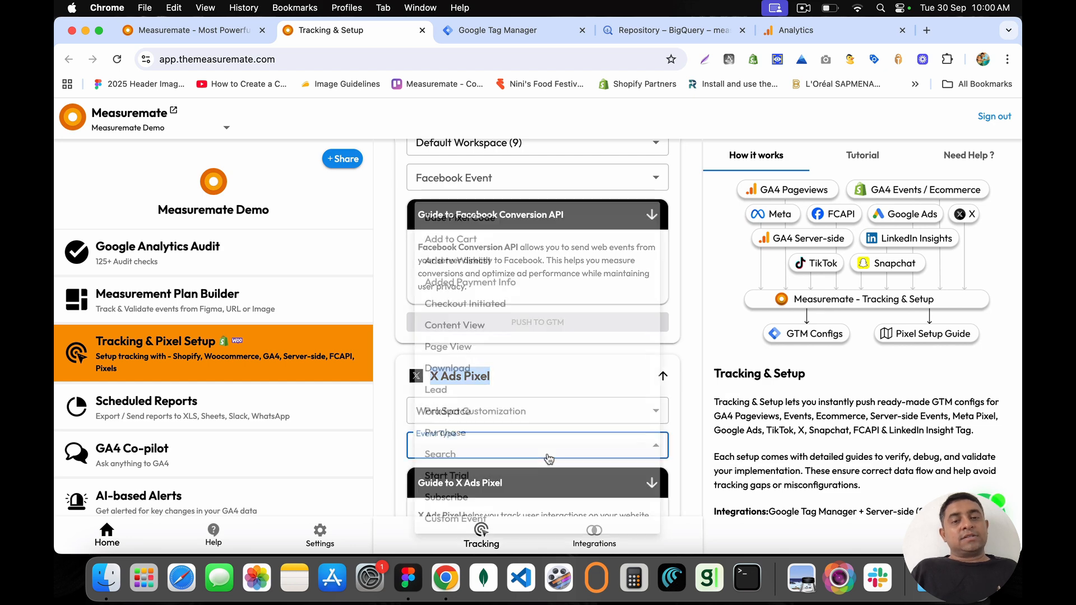
pyautogui.click(397, 423)
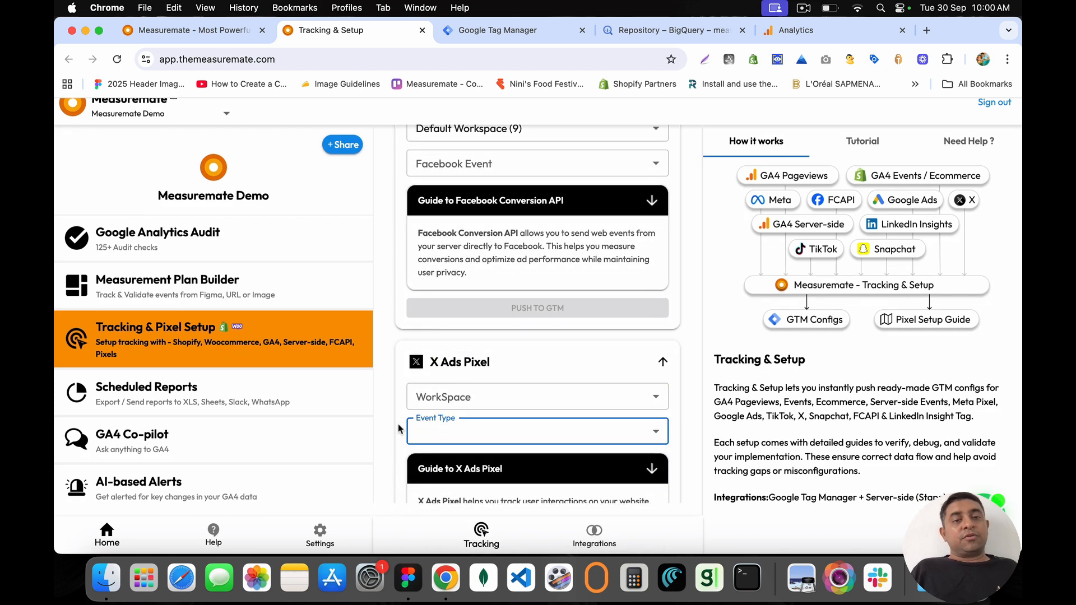
pyautogui.click(661, 377)
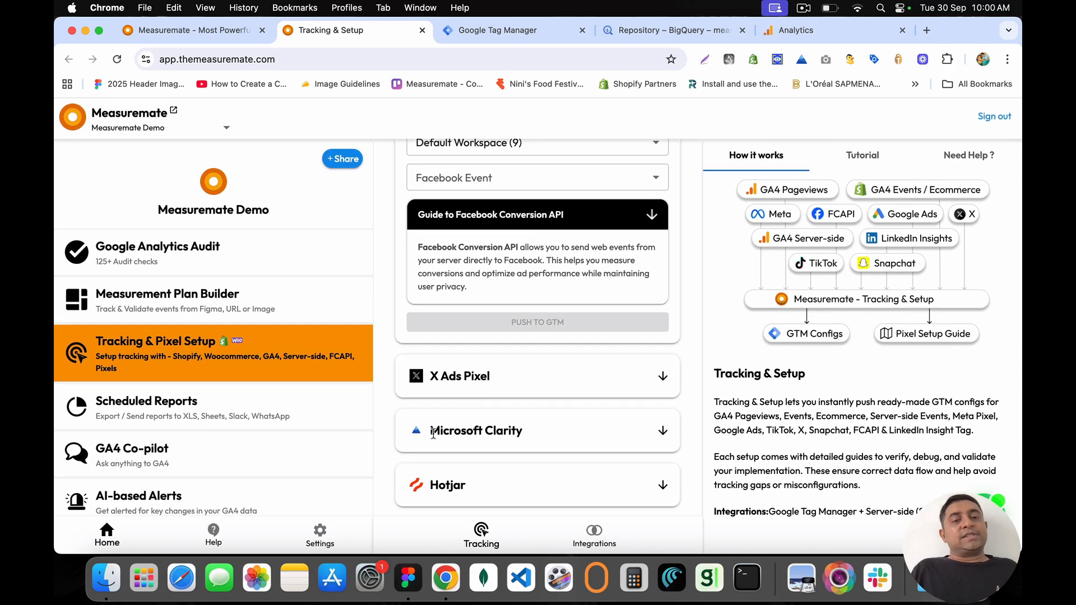
# Step: Expand the Microsoft Clarity setup and choose Default Workspace (20) as its workspace
pyautogui.moveTo(430, 433); pyautogui.dragTo(541, 437)
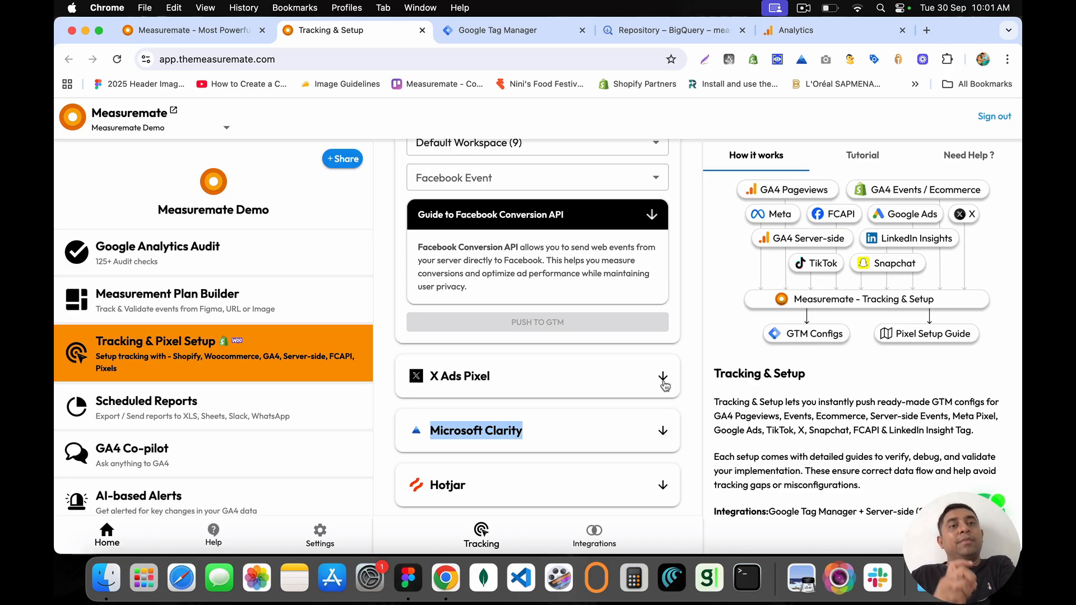
pyautogui.click(586, 433)
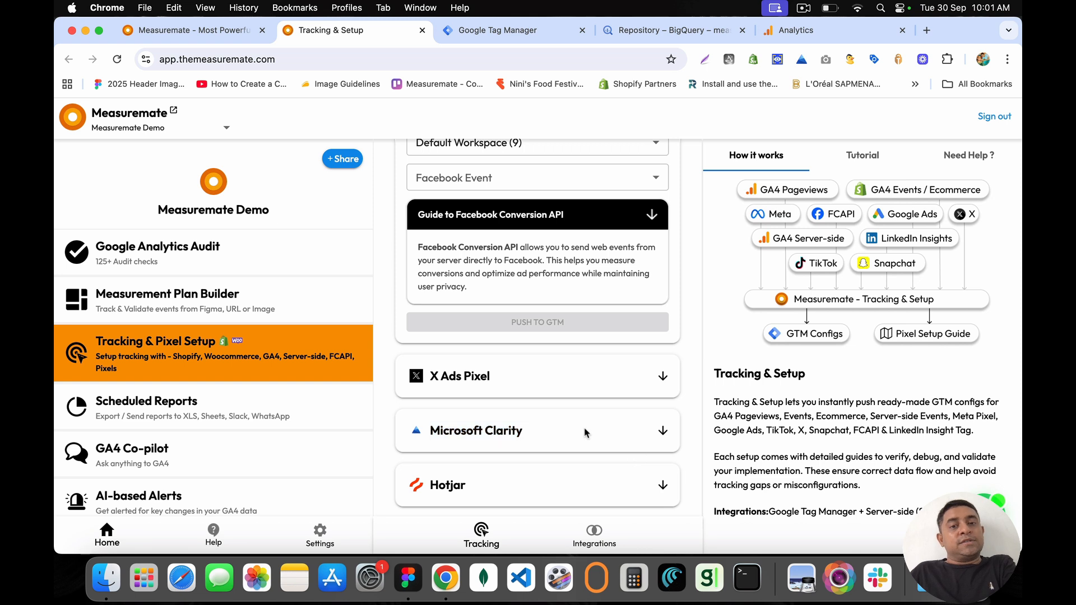
pyautogui.moveTo(430, 427); pyautogui.dragTo(526, 437)
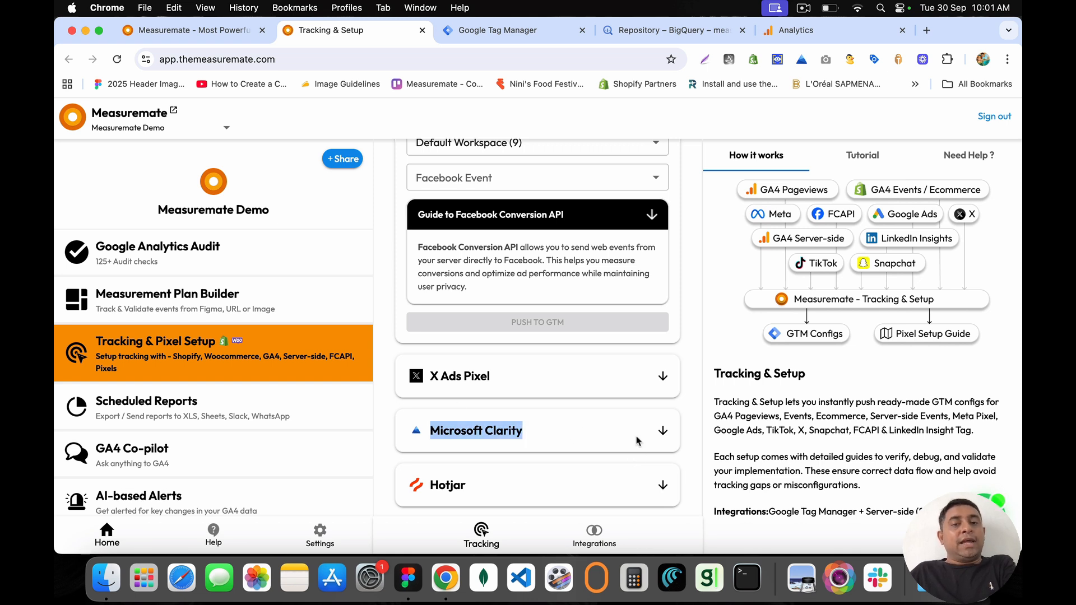
pyautogui.click(663, 431)
pyautogui.click(503, 460)
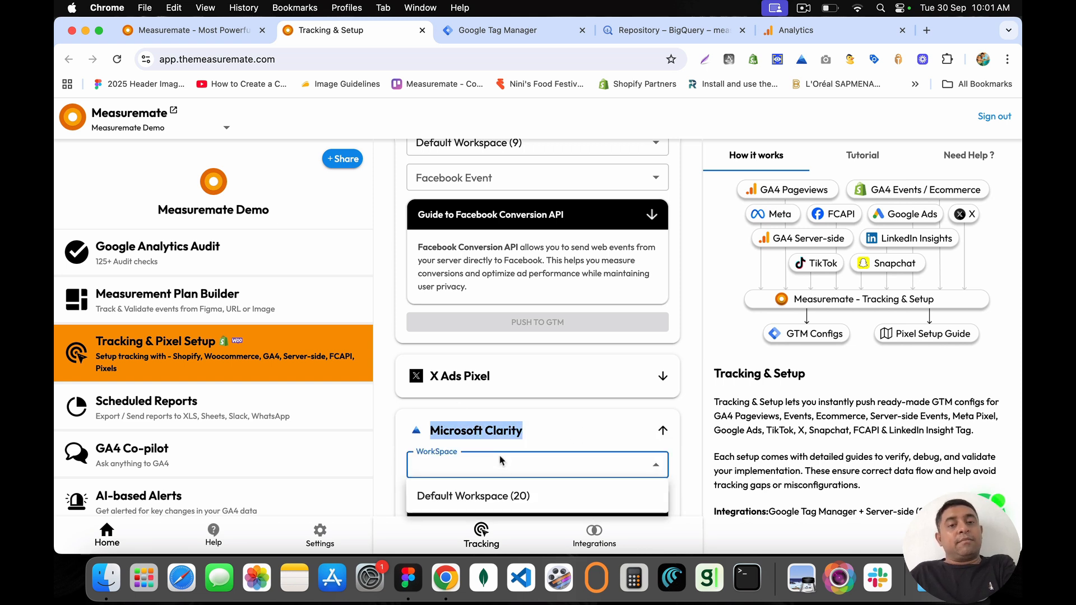
pyautogui.click(497, 497)
pyautogui.scroll(-3, 497, 507)
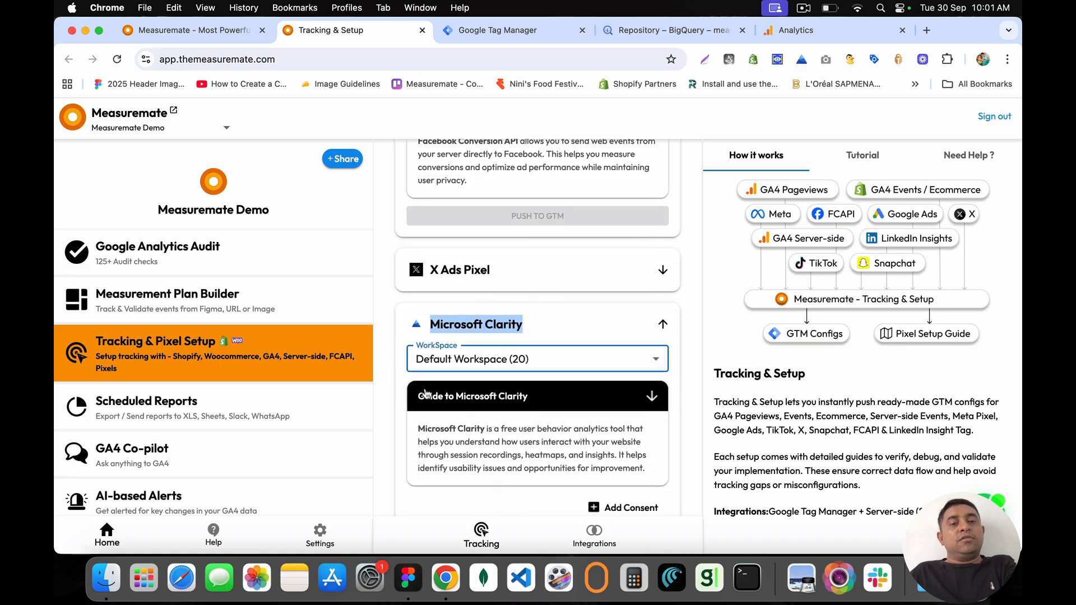
pyautogui.scroll(-2, 514, 404)
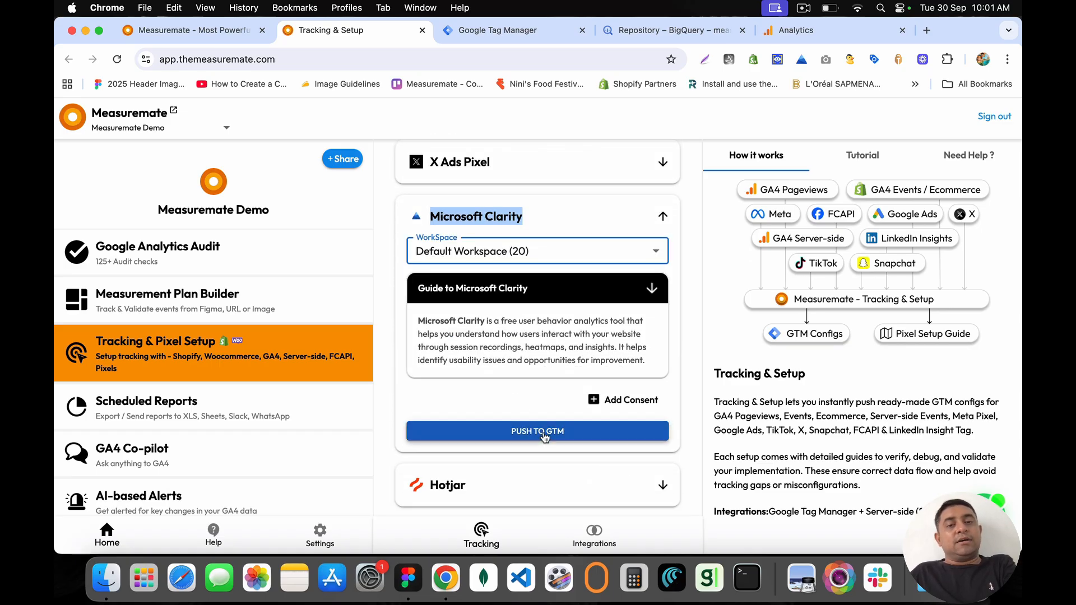
# Step: Copy the 'Microsoft Clarity' name and paste it as a search in a new browser tab
pyautogui.click(563, 217)
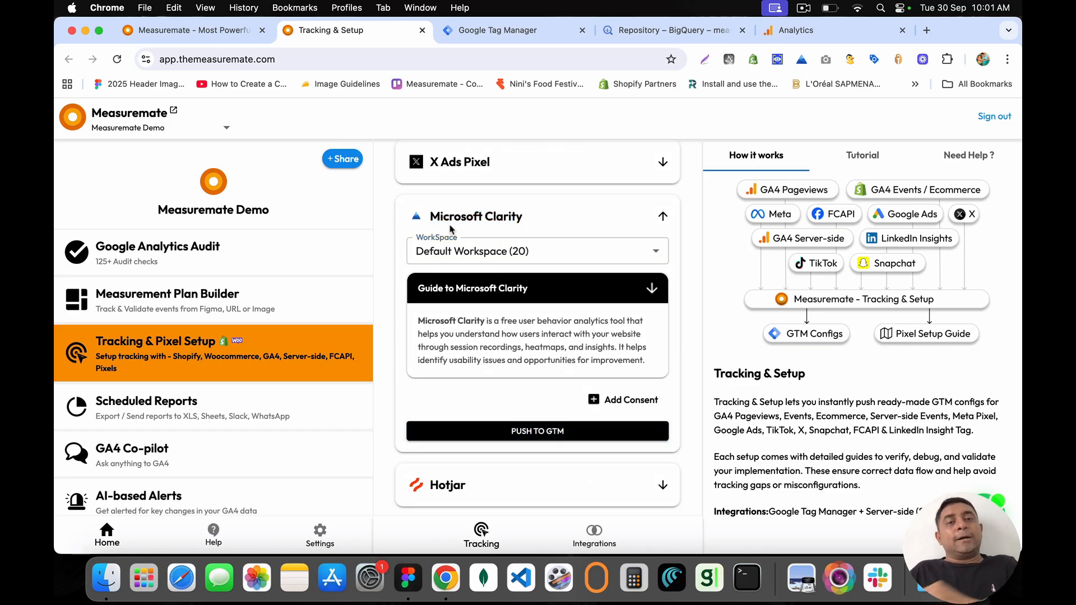
pyautogui.moveTo(431, 216); pyautogui.dragTo(540, 219)
pyautogui.press('super+c')
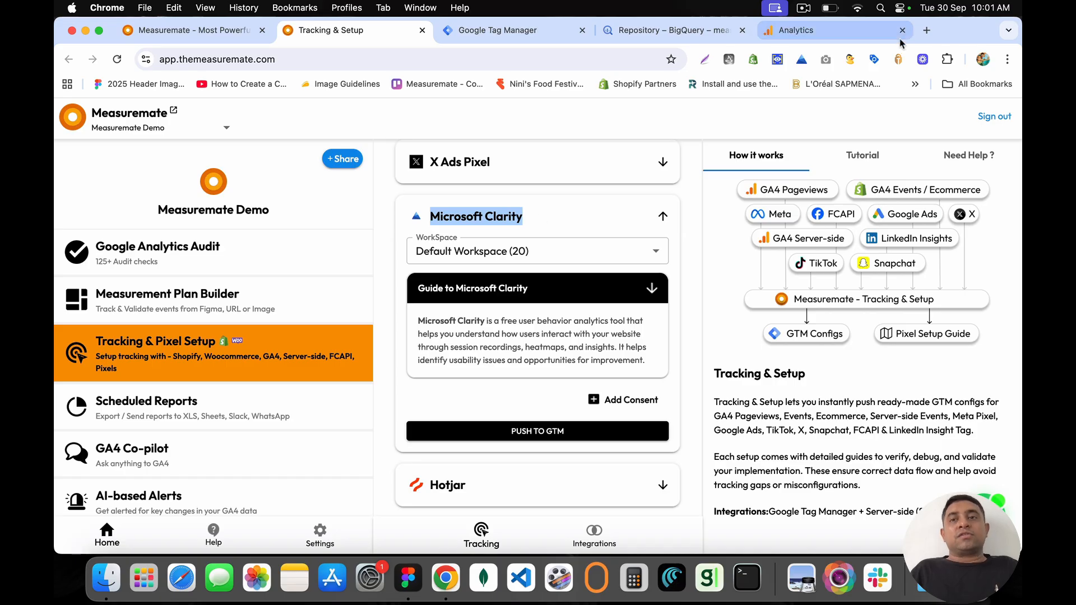
pyautogui.click(926, 30)
pyautogui.press('super+v')
# Step: Search for Microsoft Clarity and go to the Measuremate project's Recordings
pyautogui.press('Return')
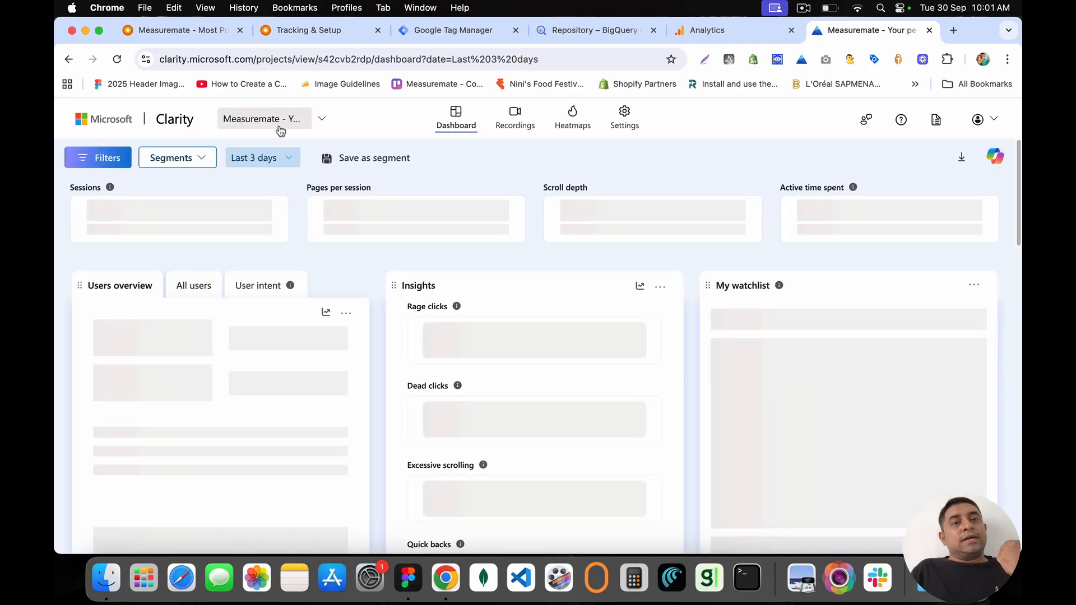
pyautogui.click(516, 118)
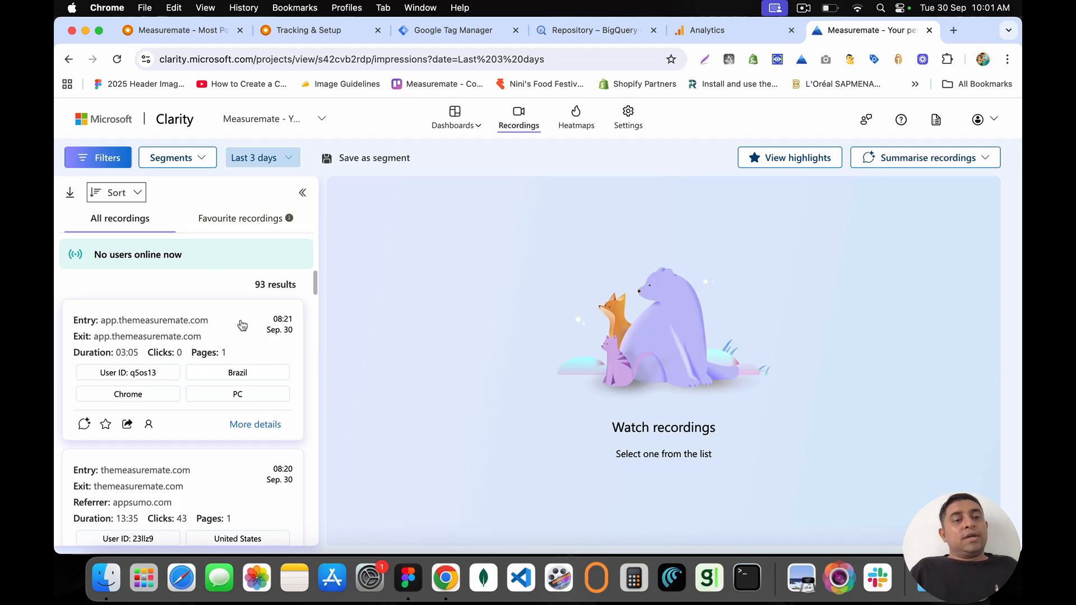
# Step: Play the 08:21 Brazil recording, then start the 08:20 appsumo.com-referred session replay
pyautogui.click(242, 326)
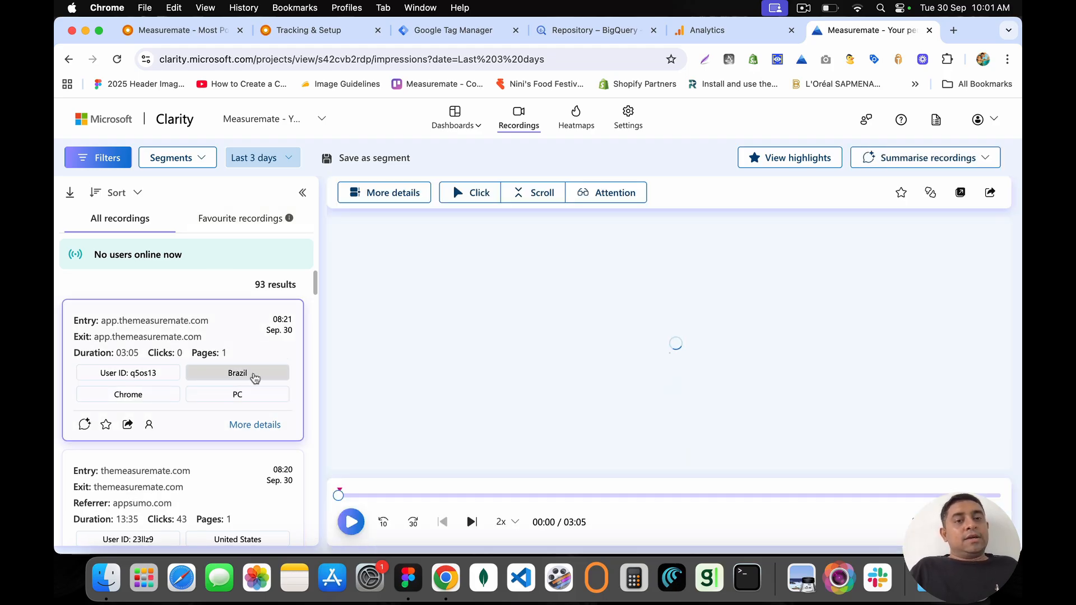
pyautogui.click(360, 511)
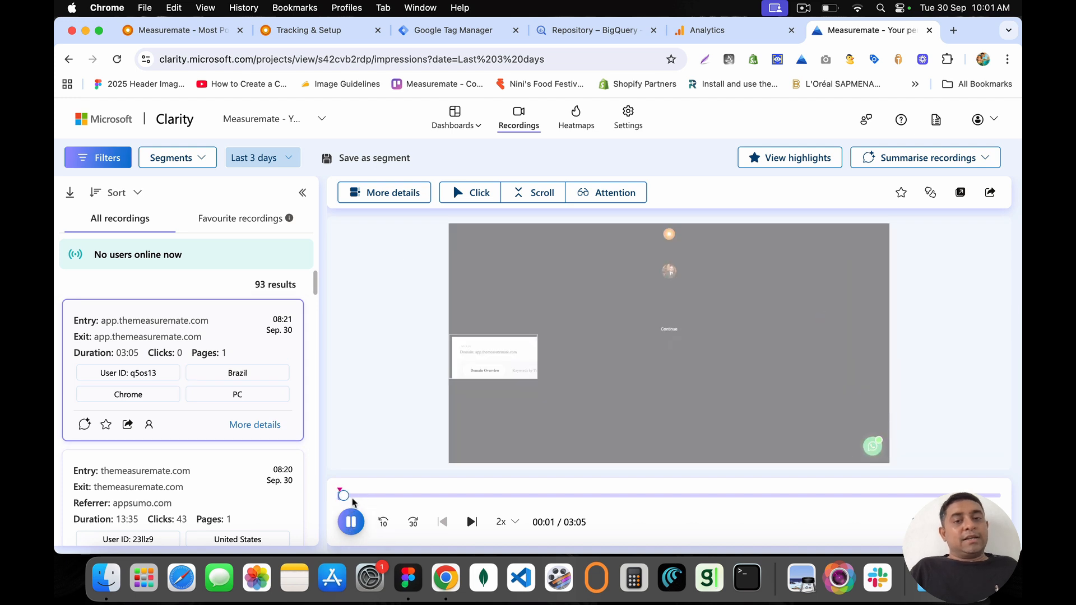
pyautogui.scroll(-2, 224, 345)
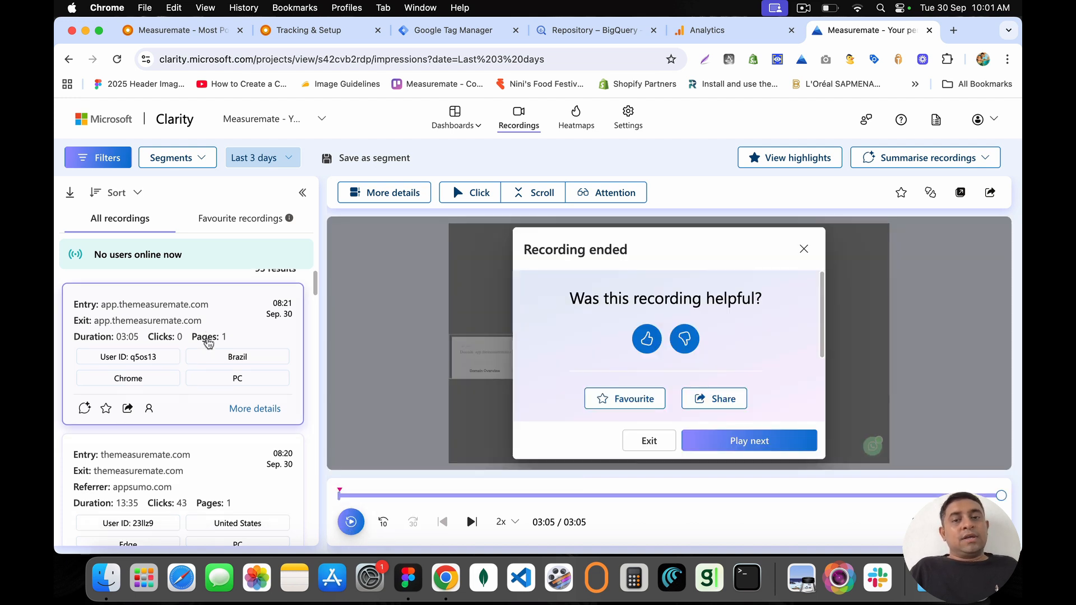
pyautogui.click(648, 442)
pyautogui.scroll(-3, 168, 307)
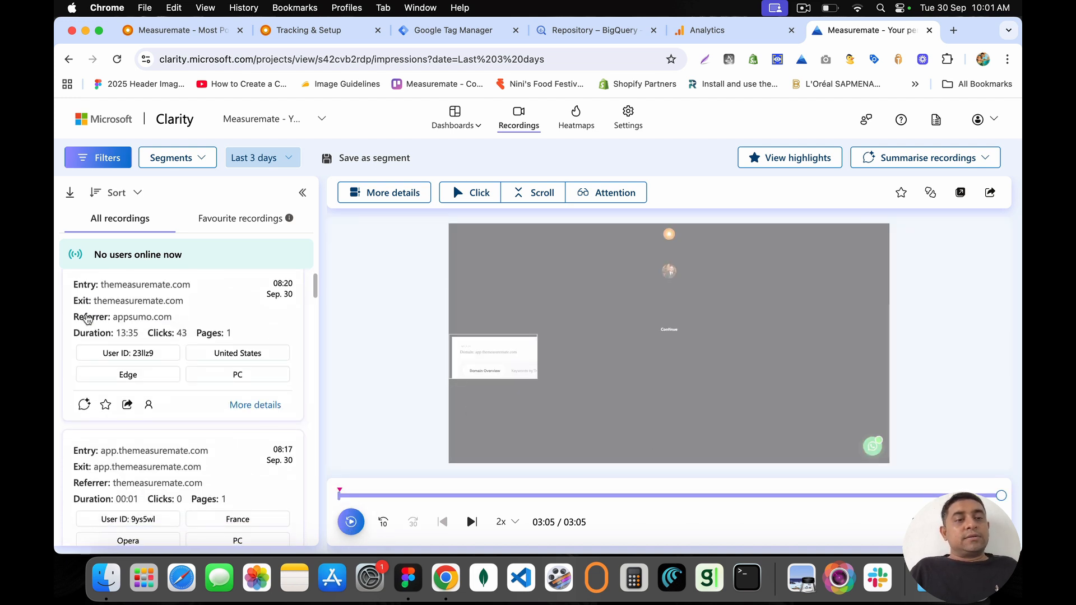
pyautogui.click(171, 308)
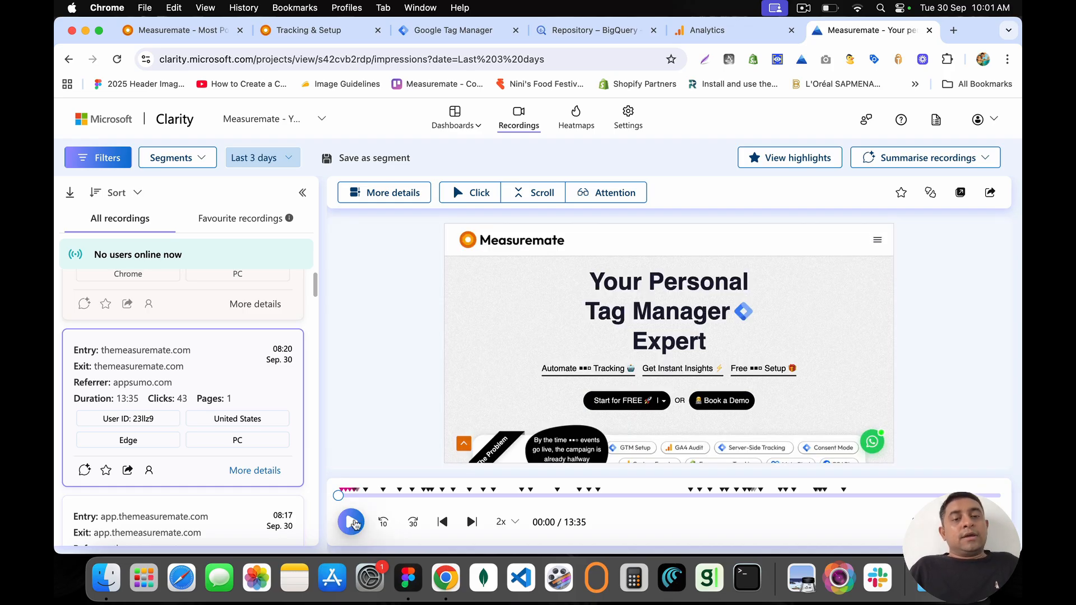
pyautogui.click(351, 522)
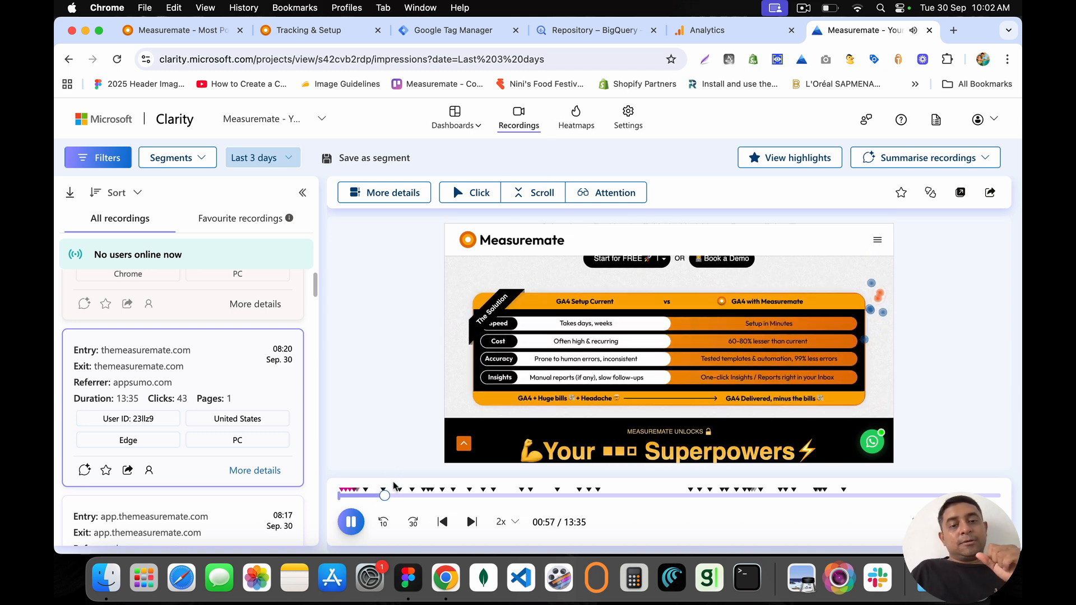
# Step: Jump the replay ahead past 04:46, 05:30 and 07:45 to about 09:08
pyautogui.click(408, 495)
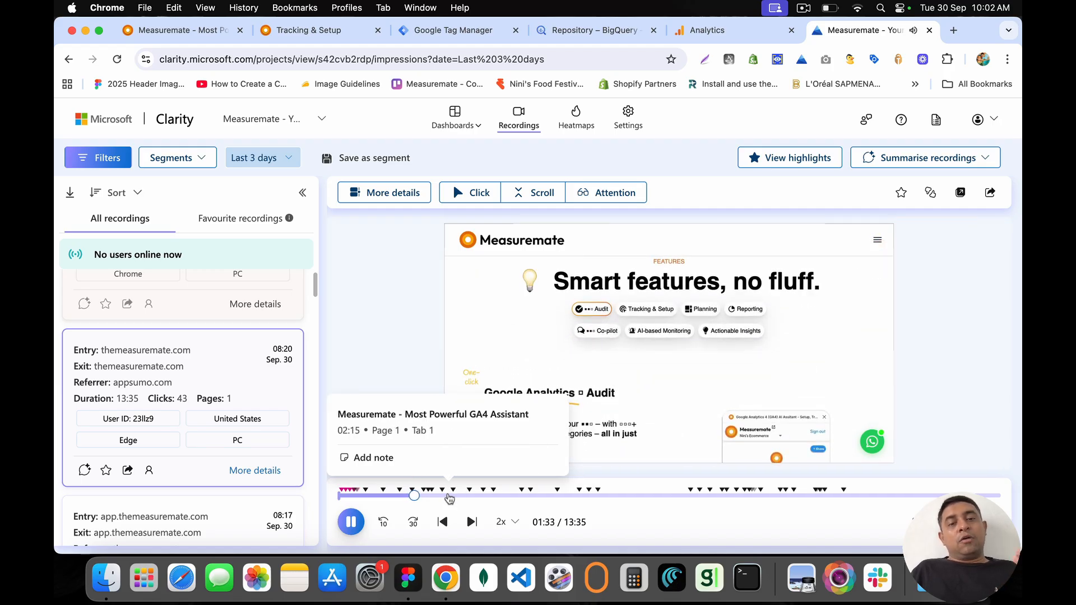
pyautogui.click(449, 497)
pyautogui.click(479, 497)
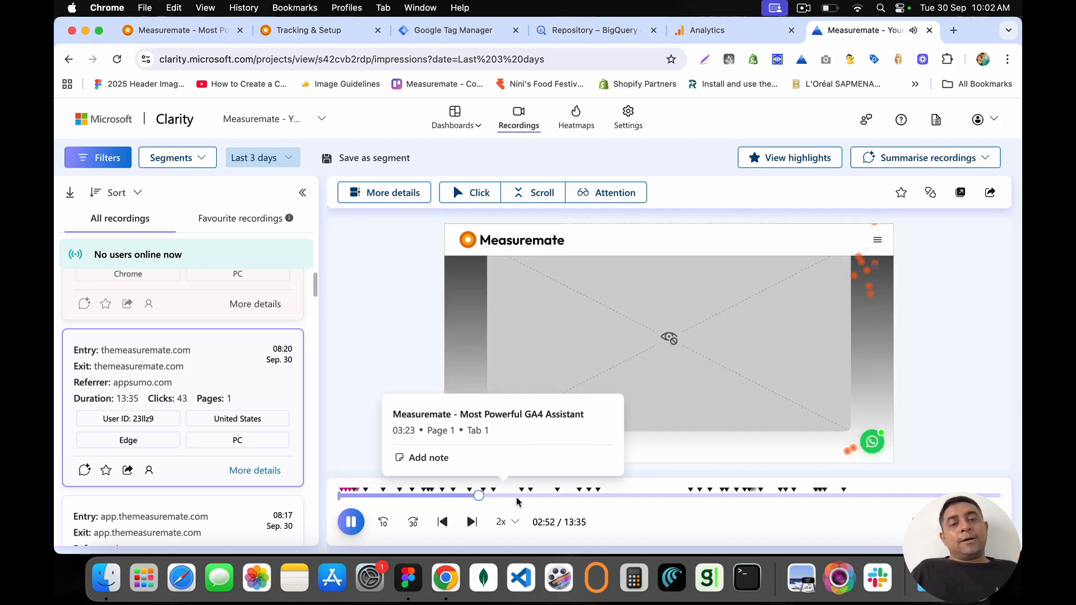
pyautogui.click(572, 497)
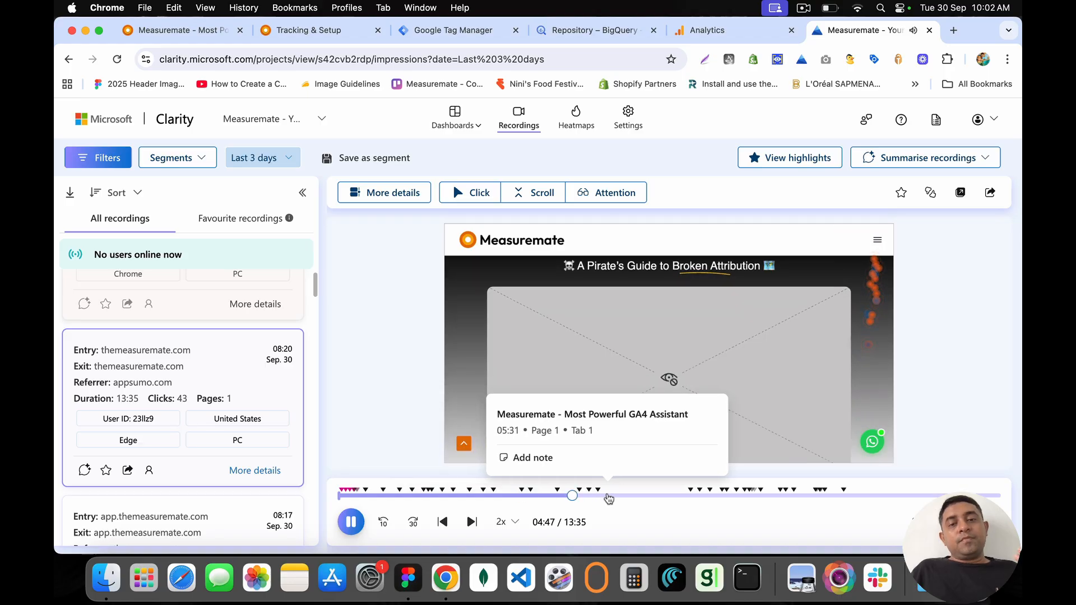
pyautogui.click(608, 496)
pyautogui.click(719, 498)
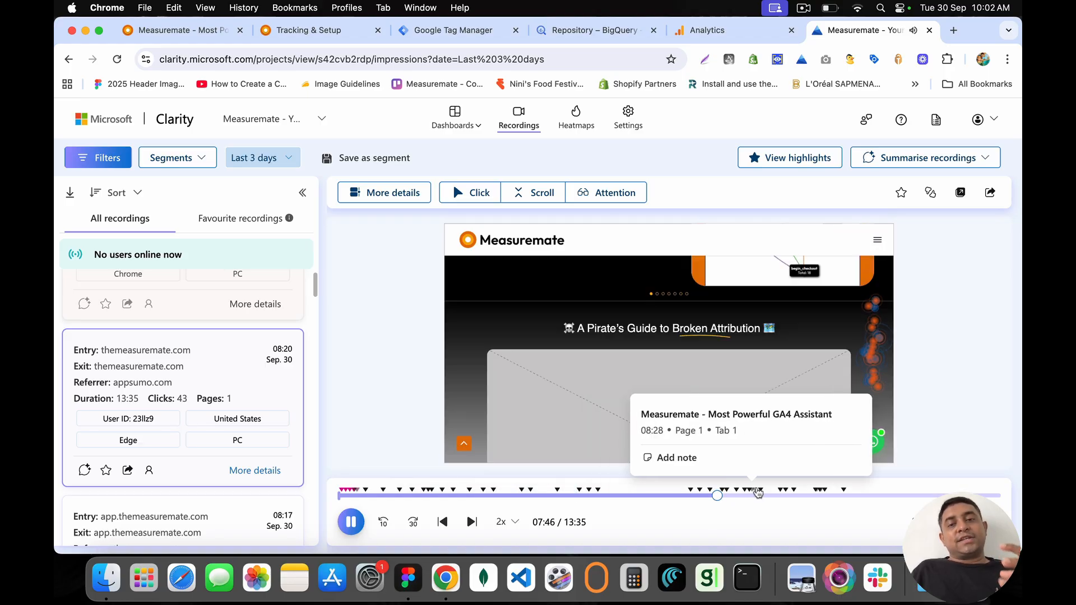
pyautogui.click(787, 495)
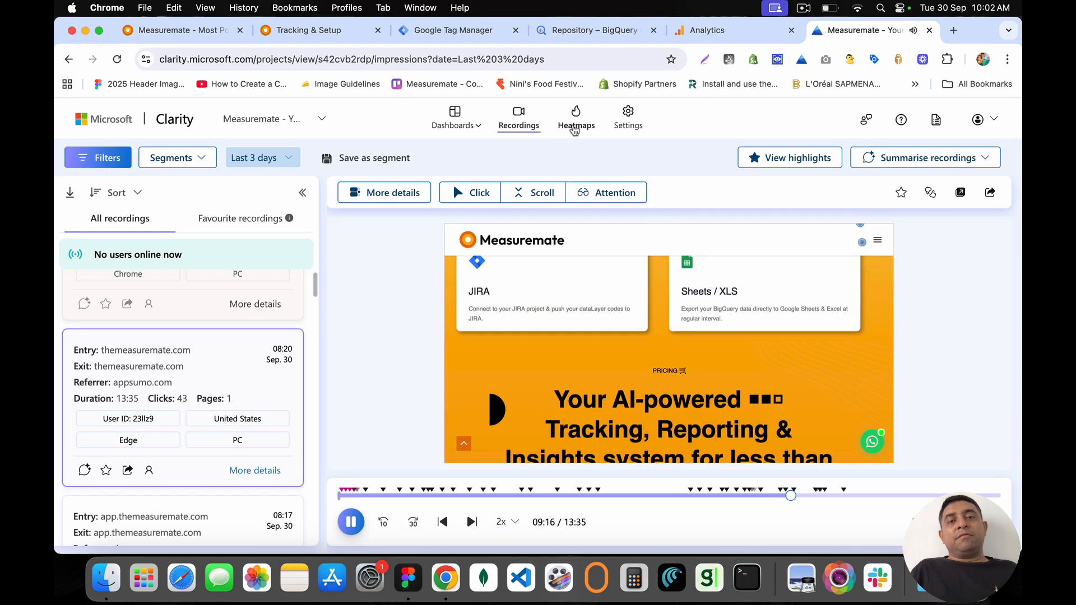
pyautogui.click(575, 119)
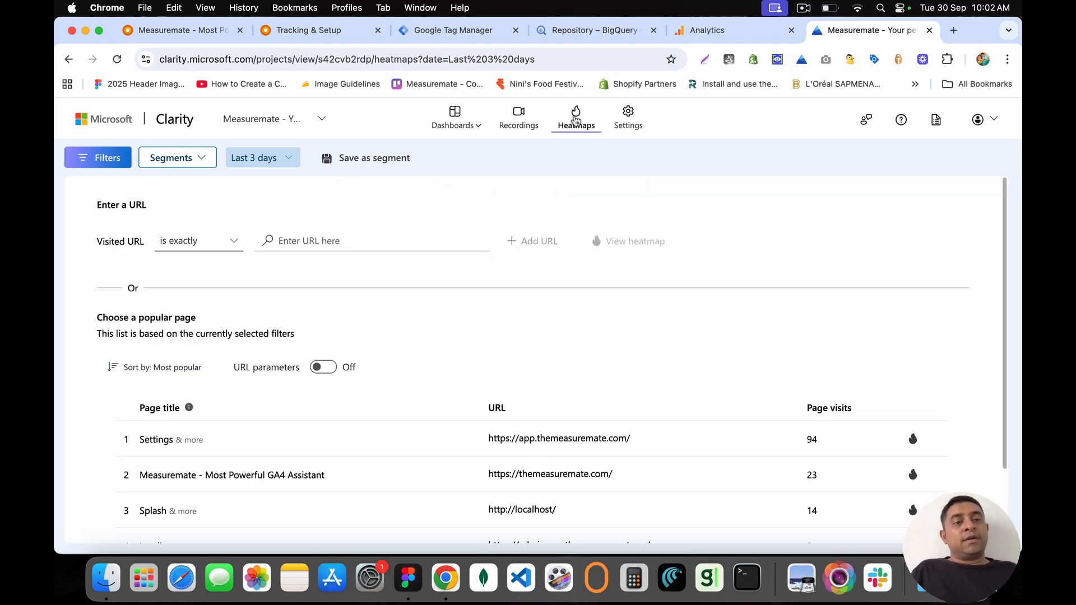
# Step: Open the themeasuremate.com homepage heatmap, review its click data, then switch it to Scroll mode
pyautogui.scroll(-3, 516, 368)
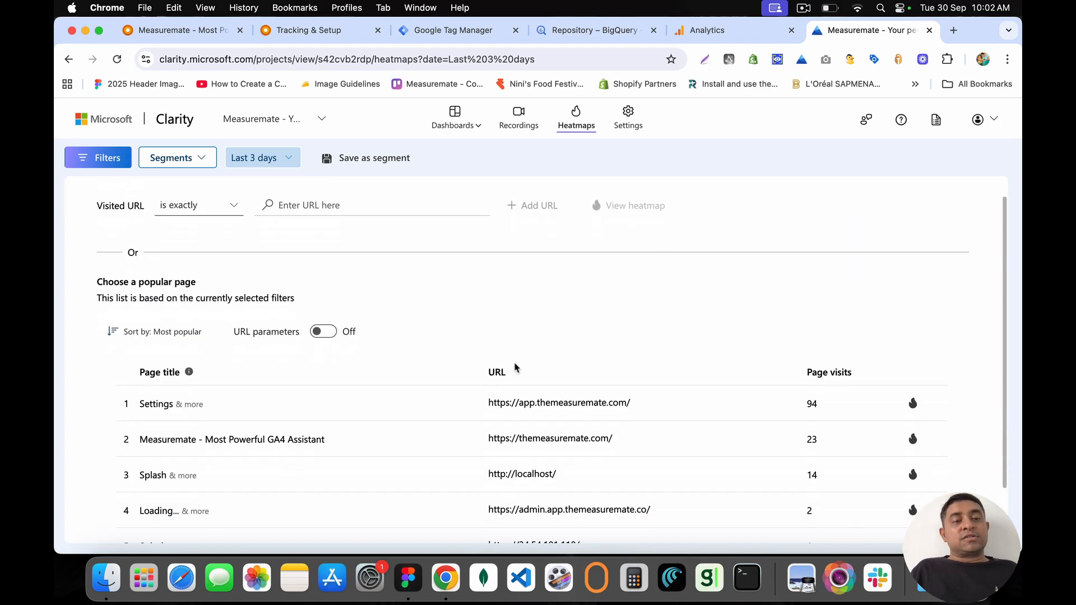
pyautogui.click(321, 386)
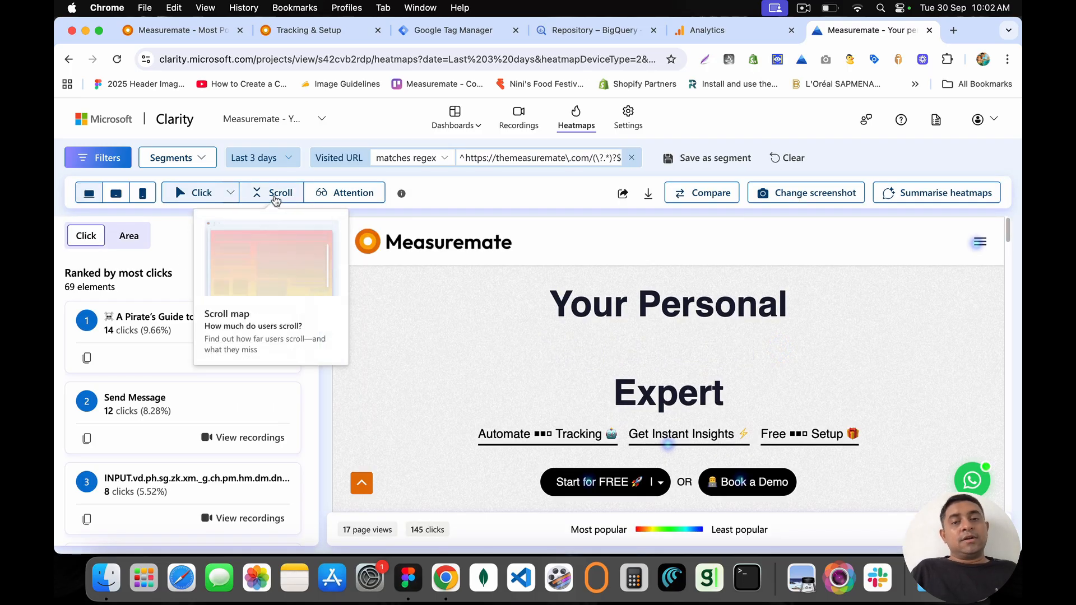
pyautogui.scroll(-3, 504, 360)
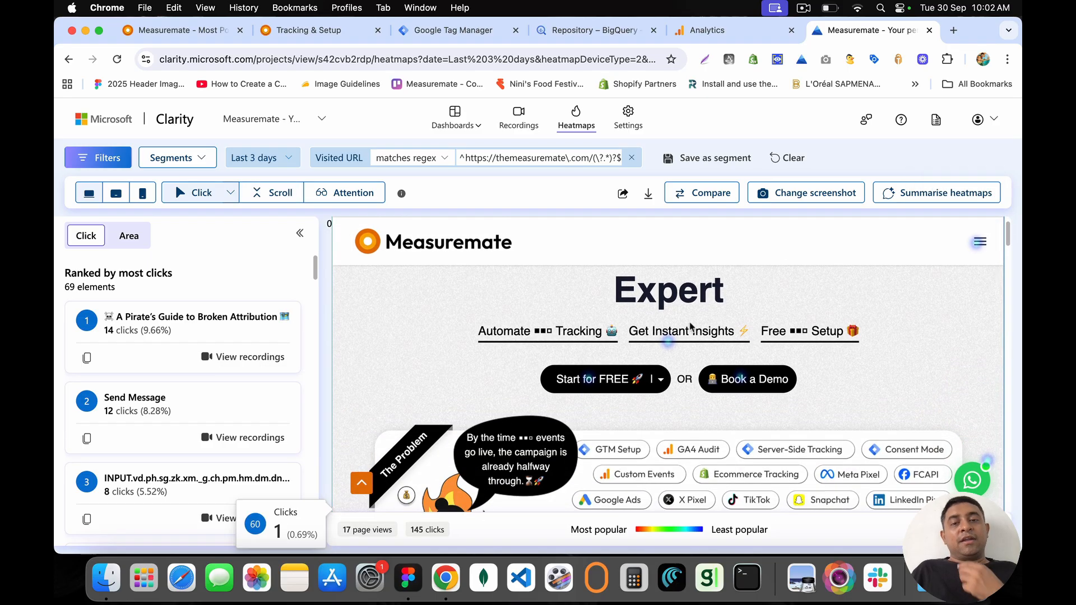
pyautogui.moveTo(670, 344)
pyautogui.scroll(-6, 672, 370)
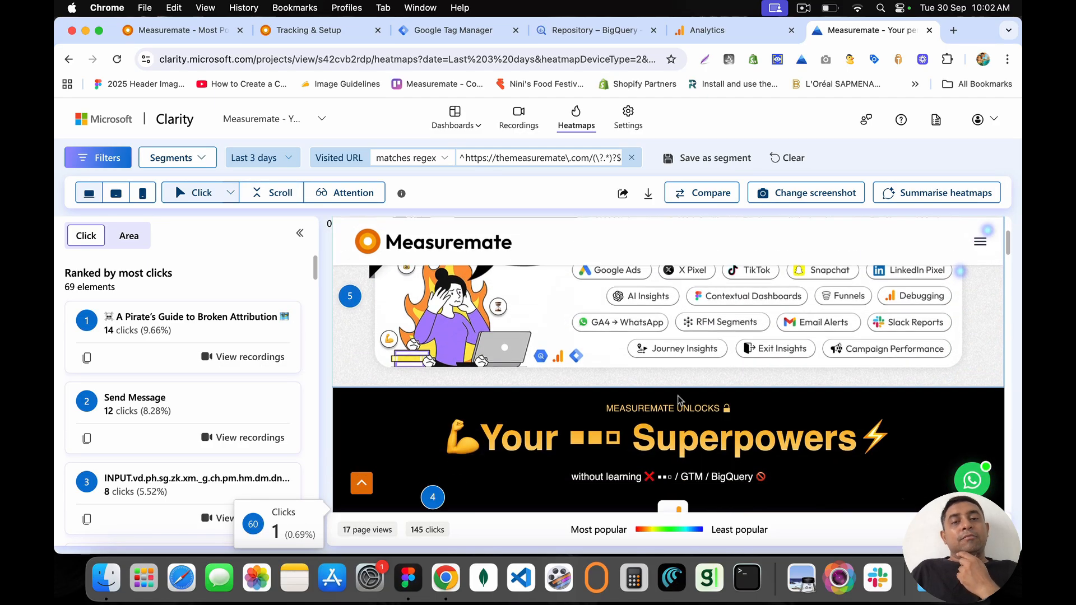
pyautogui.scroll(-10, 677, 401)
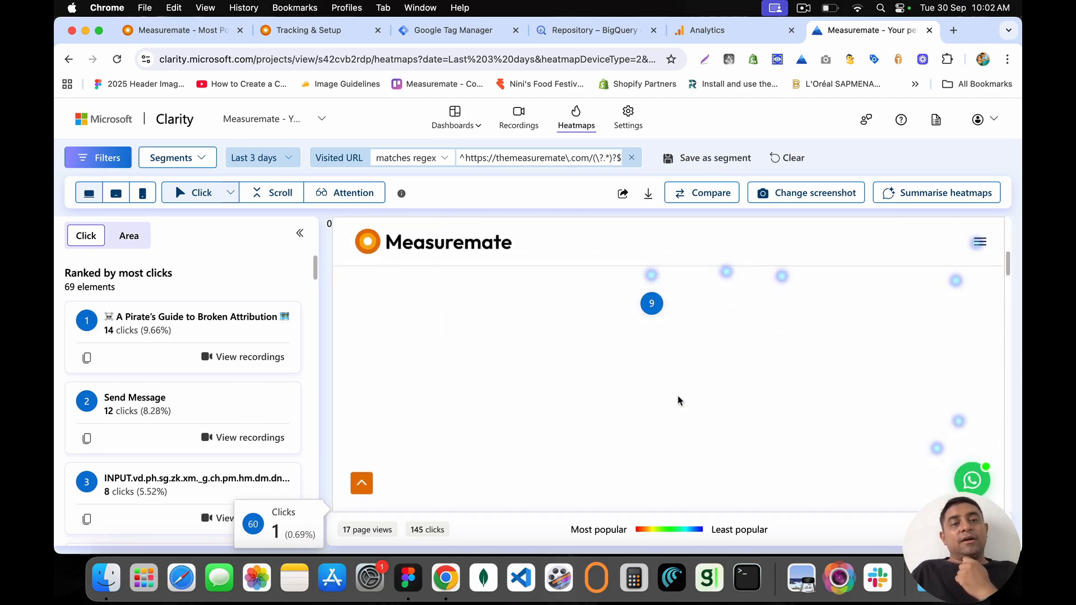
pyautogui.scroll(-3, 678, 400)
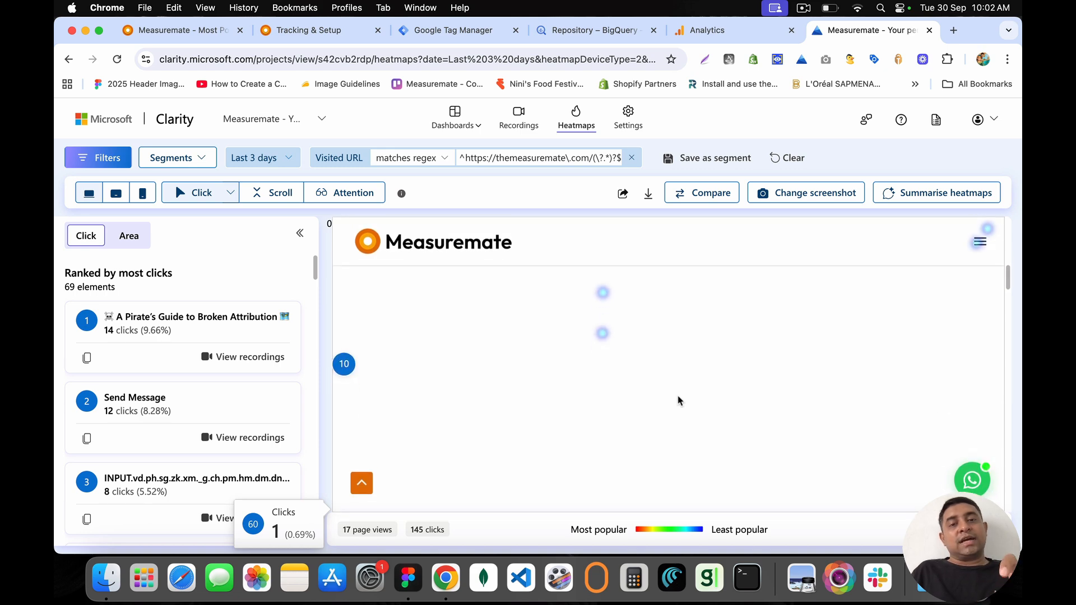
pyautogui.scroll(20, 678, 401)
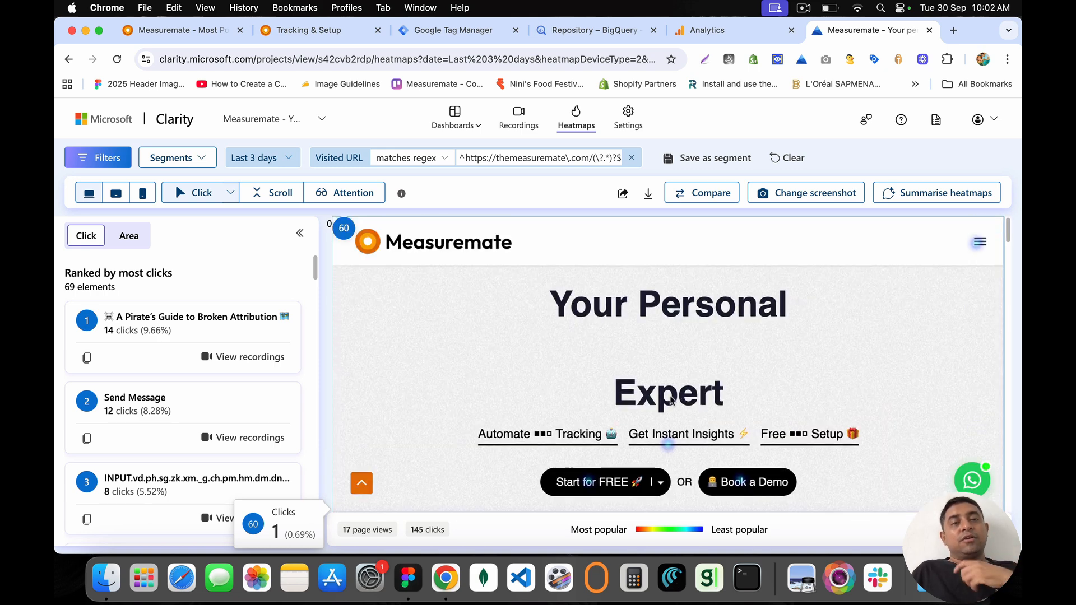
pyautogui.click(274, 191)
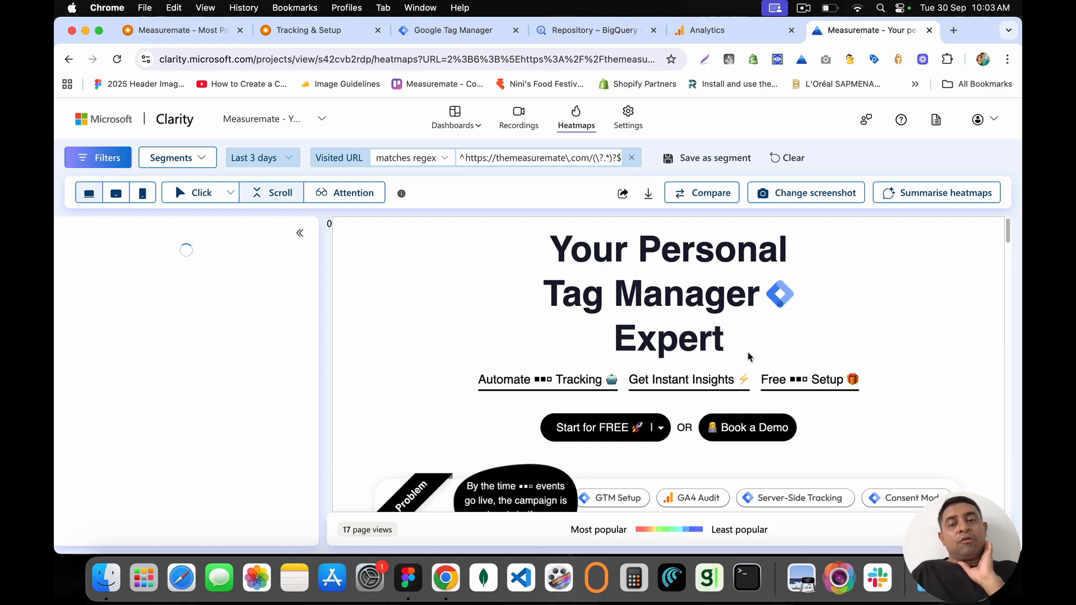
pyautogui.scroll(-1, 748, 352)
pyautogui.scroll(-20, 748, 357)
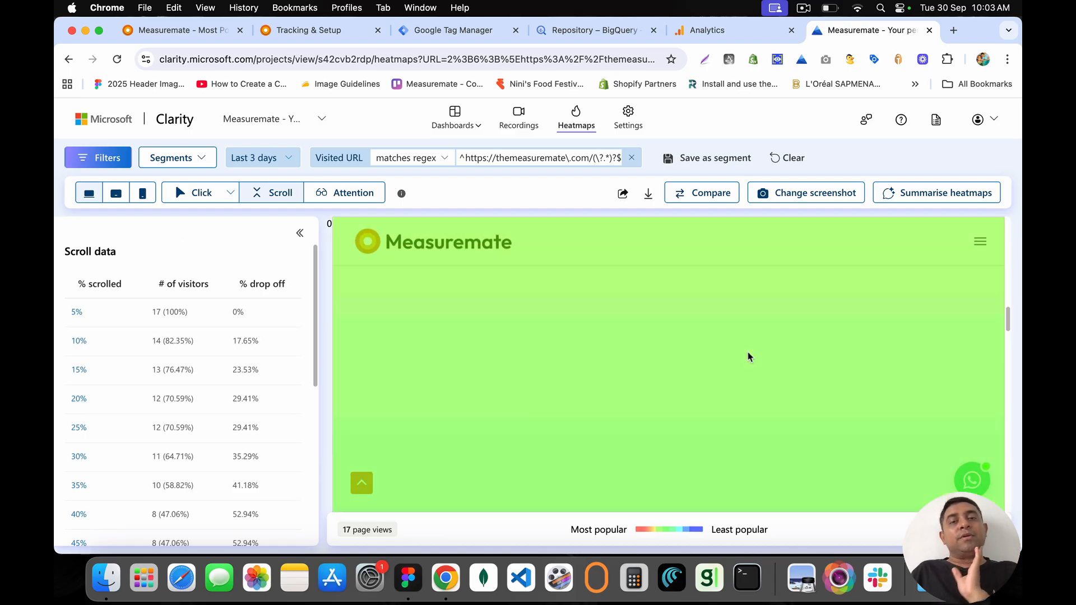
pyautogui.scroll(14, 747, 356)
pyautogui.scroll(10, 747, 357)
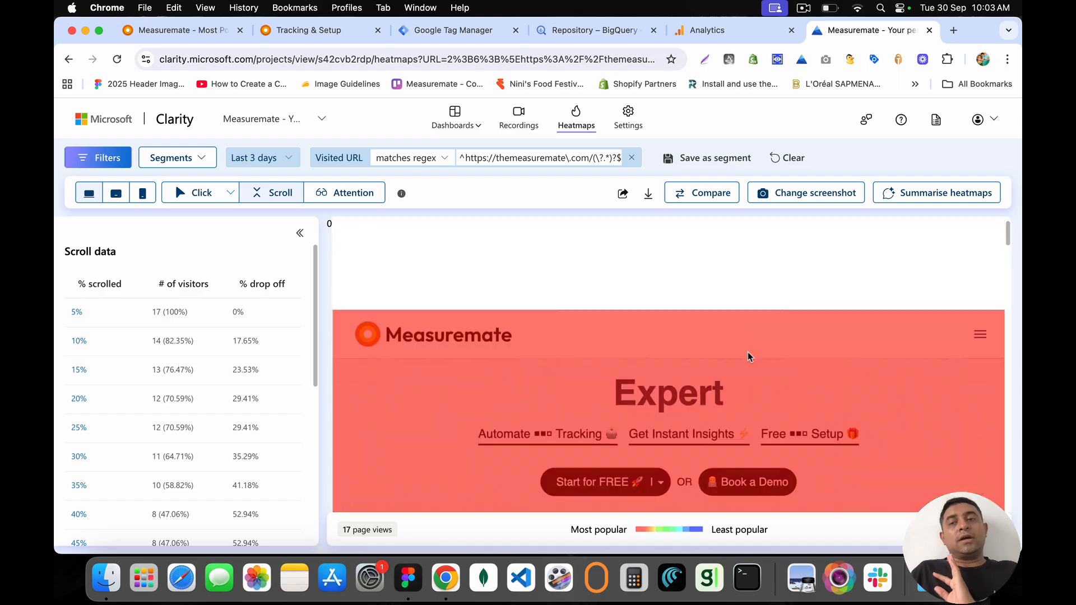
pyautogui.scroll(-3, 693, 395)
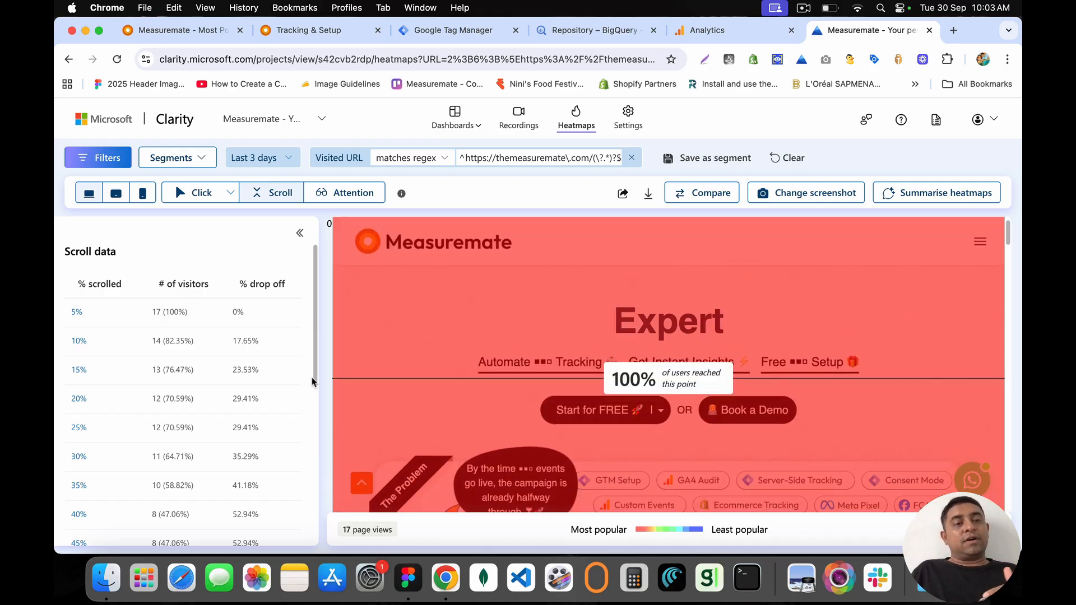
pyautogui.scroll(-5, 257, 440)
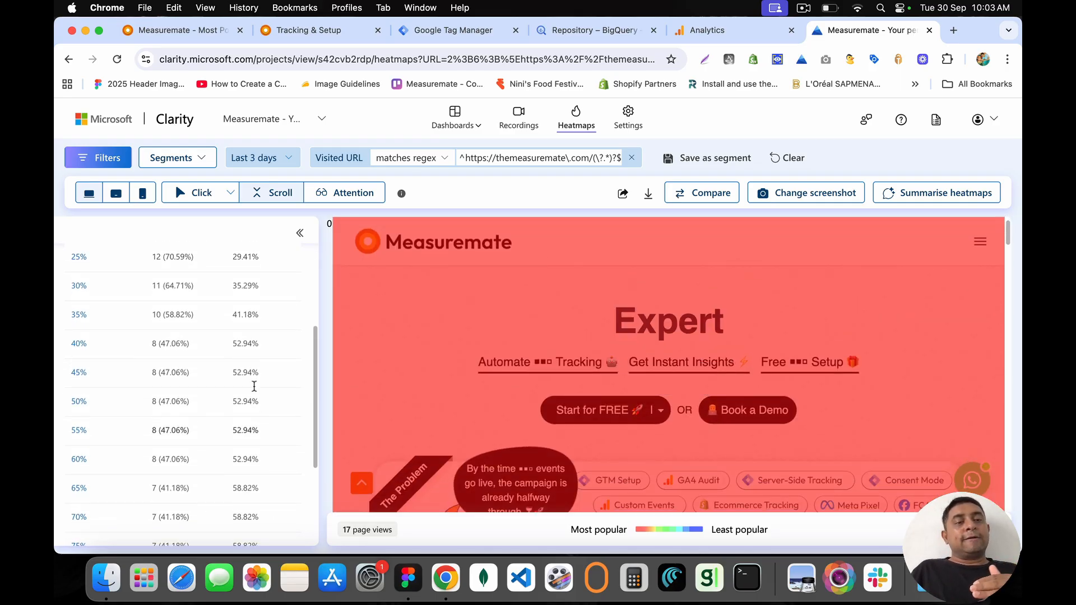
pyautogui.scroll(-5, 253, 387)
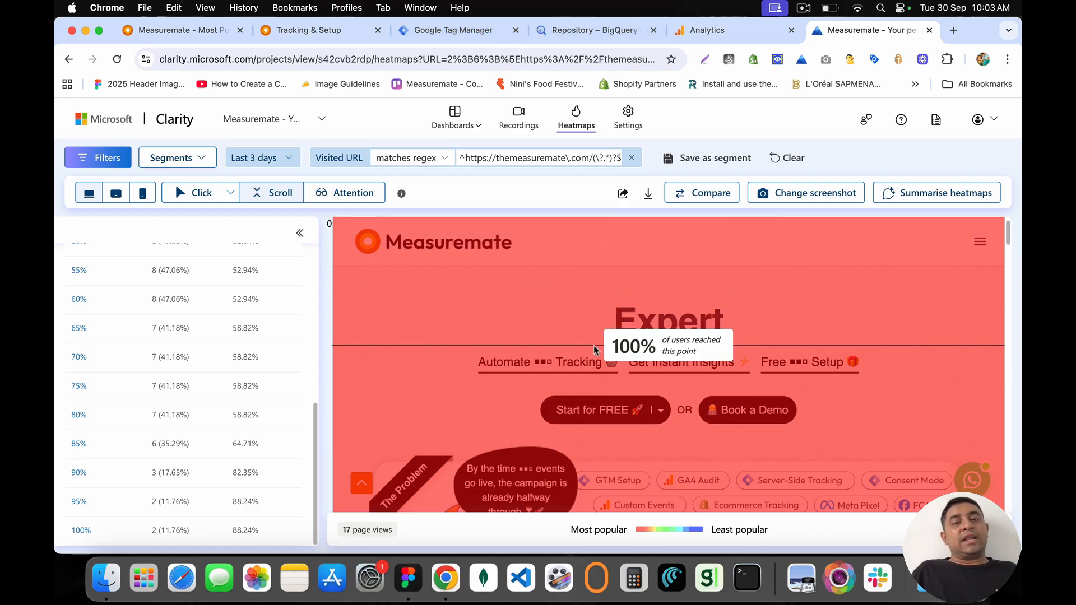
pyautogui.hotkey('ctrl', 'Up')
pyautogui.click(608, 425)
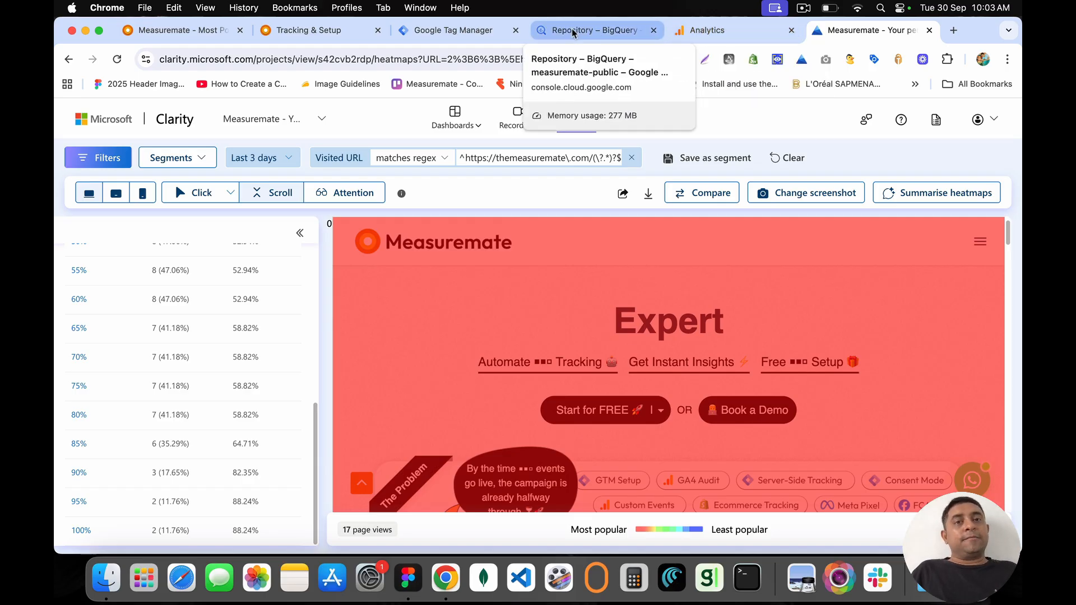
# Step: Collapse the Microsoft Clarity setup card on the Tracking & Setup page
pyautogui.click(448, 29)
pyautogui.click(308, 30)
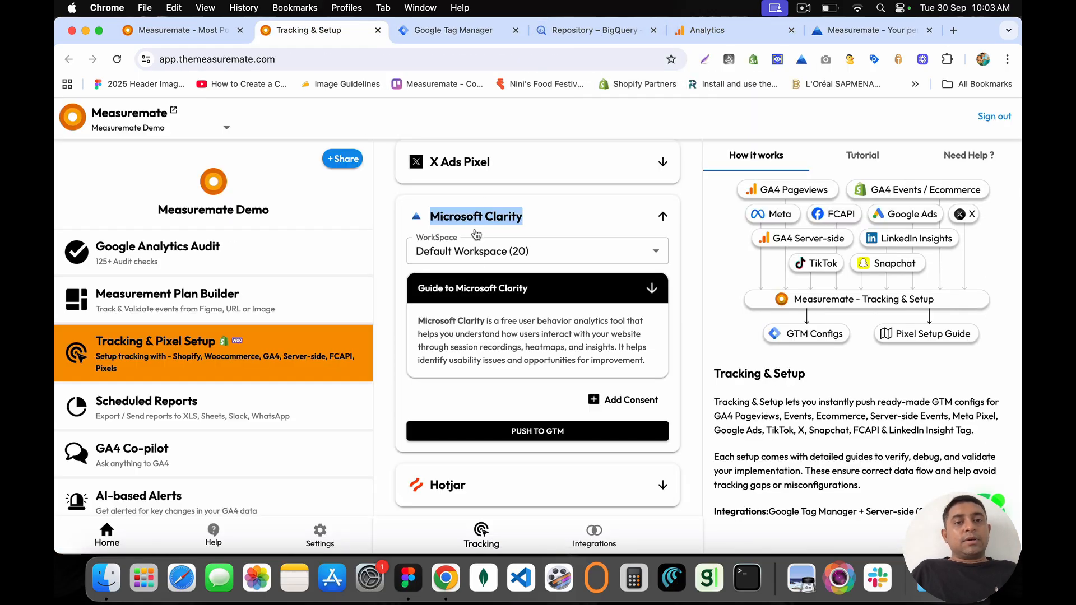
pyautogui.click(433, 213)
pyautogui.moveTo(431, 215); pyautogui.dragTo(549, 219)
pyautogui.click(549, 218)
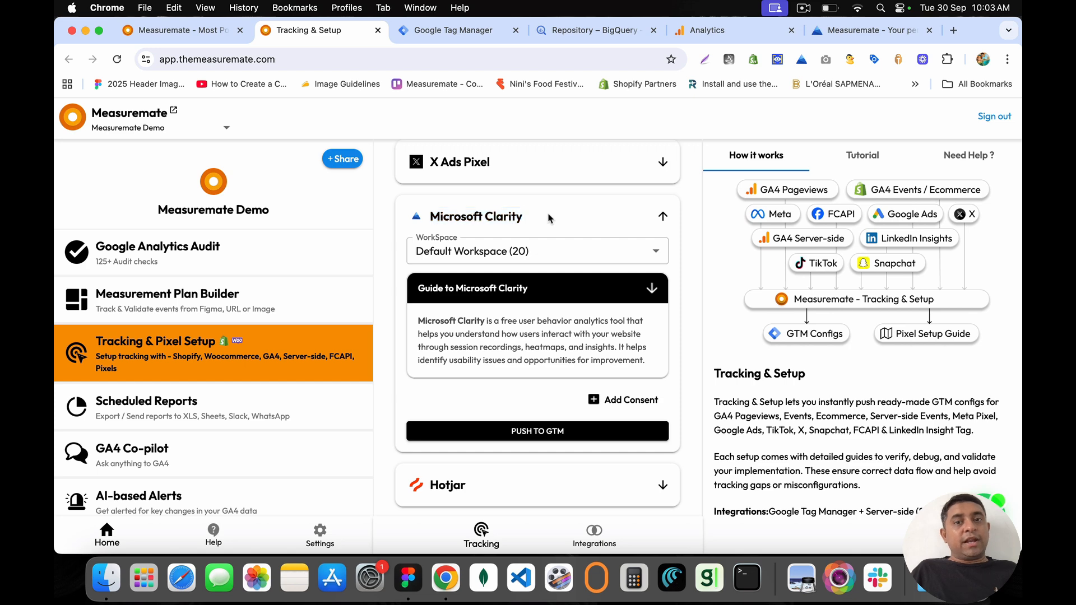
pyautogui.click(662, 215)
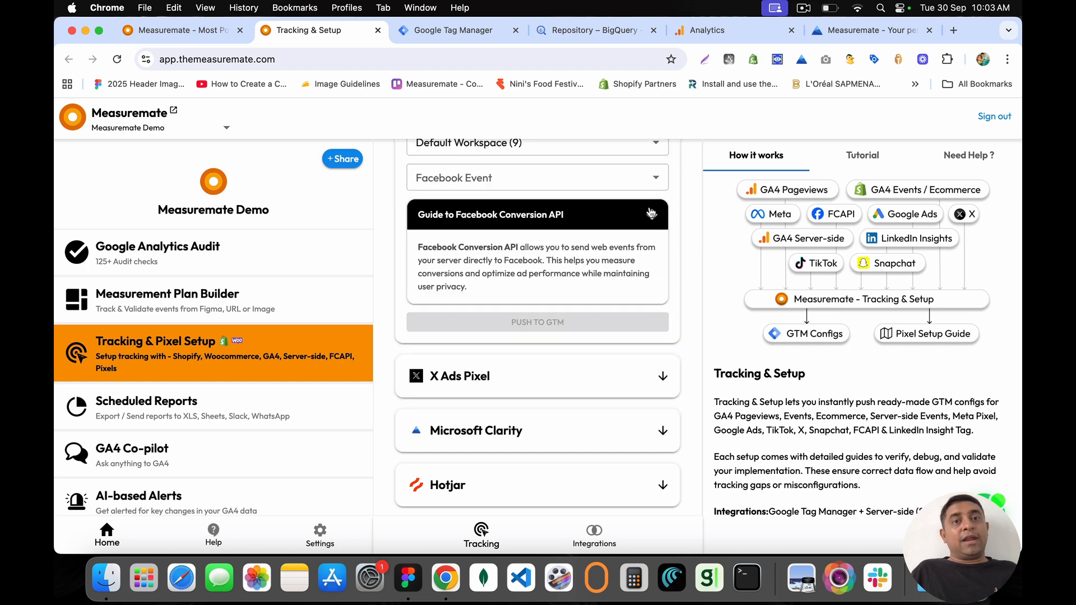
# Step: Close the Clarity heatmap and Analytics tabs and return to Tracking & Setup's Hotjar setup
pyautogui.click(929, 30)
pyautogui.click(872, 30)
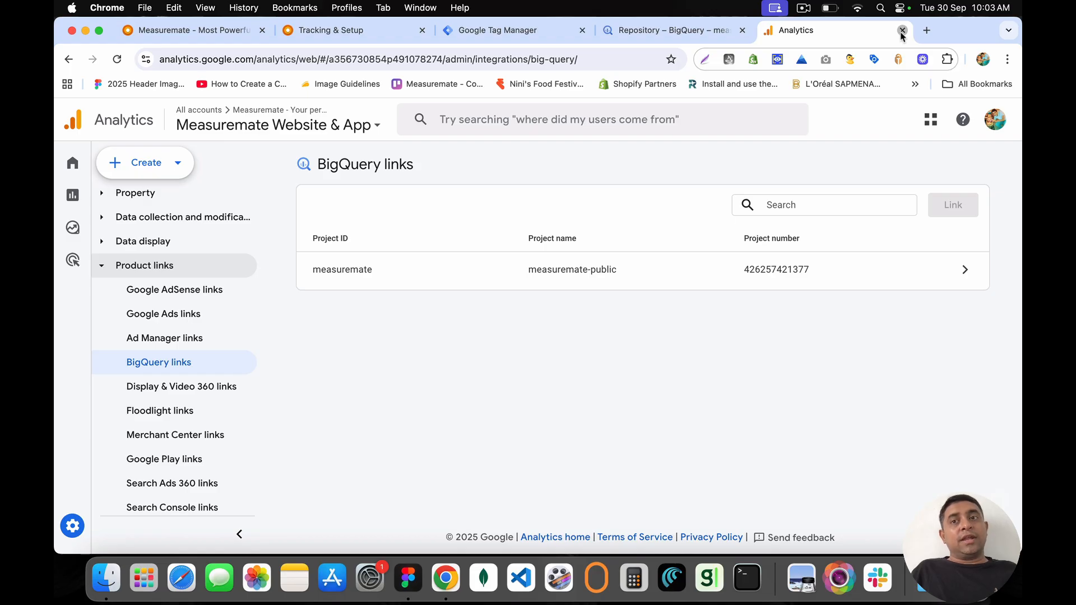
pyautogui.click(902, 30)
pyautogui.click(487, 35)
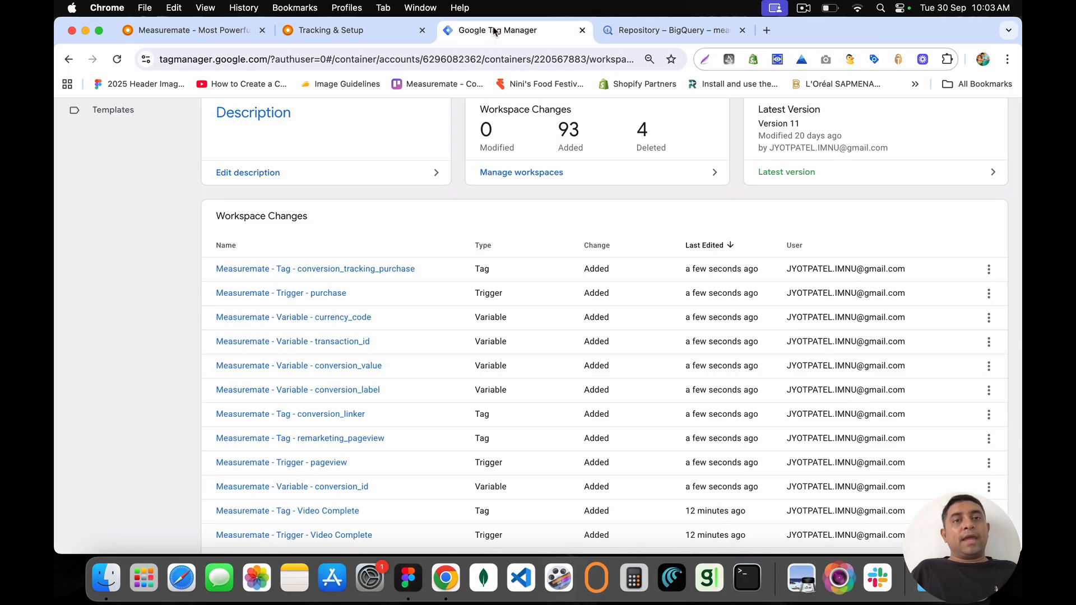
pyautogui.click(380, 35)
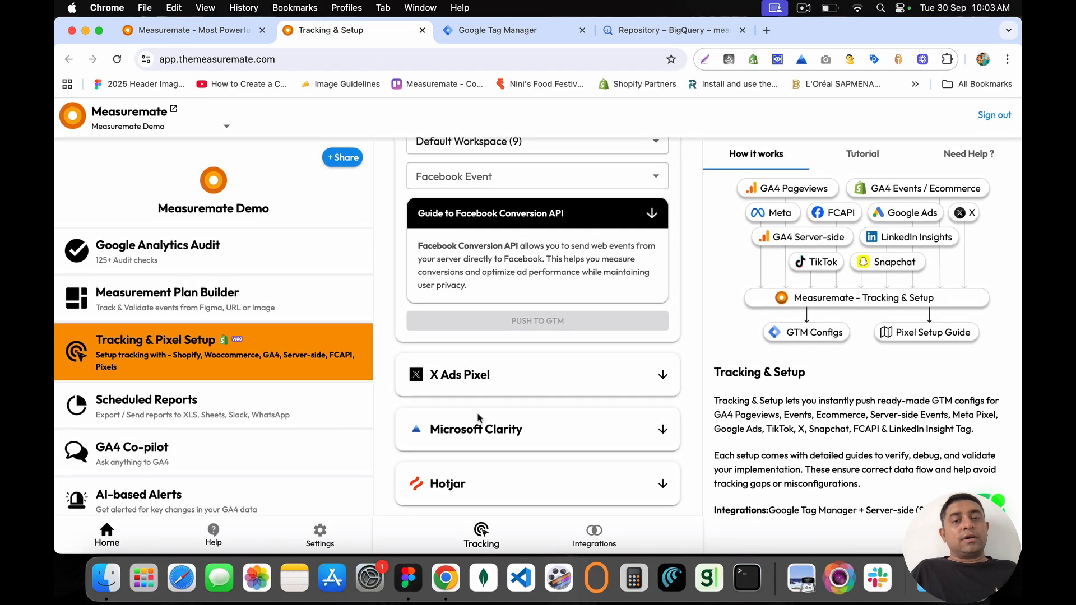
pyautogui.moveTo(432, 488); pyautogui.dragTo(496, 492)
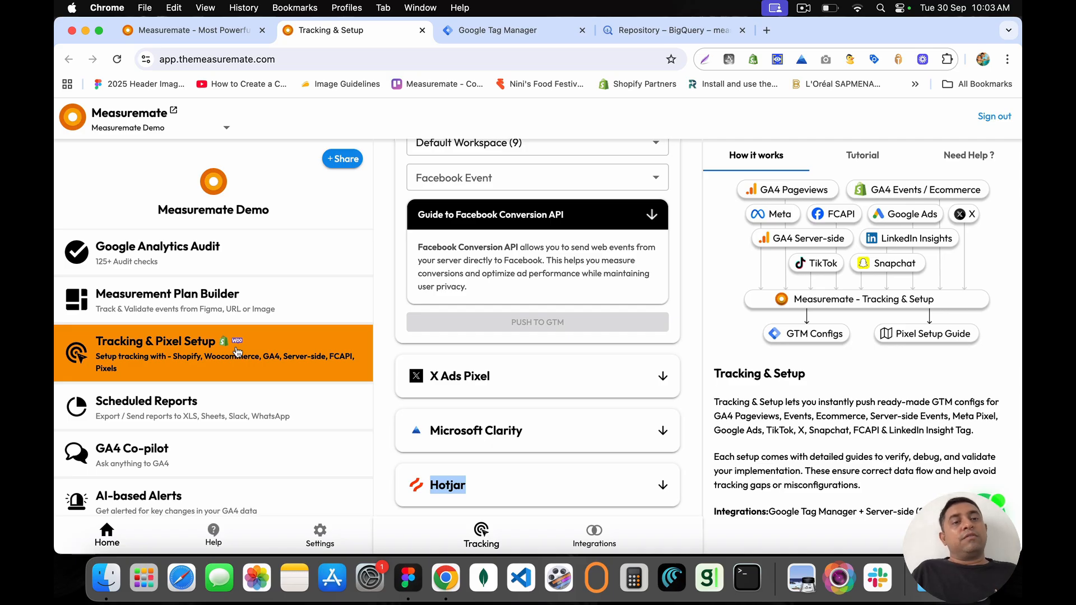
# Step: Preview the Measurement Plan Builder's web or app UI options and the Scheduled Reports section
pyautogui.click(227, 297)
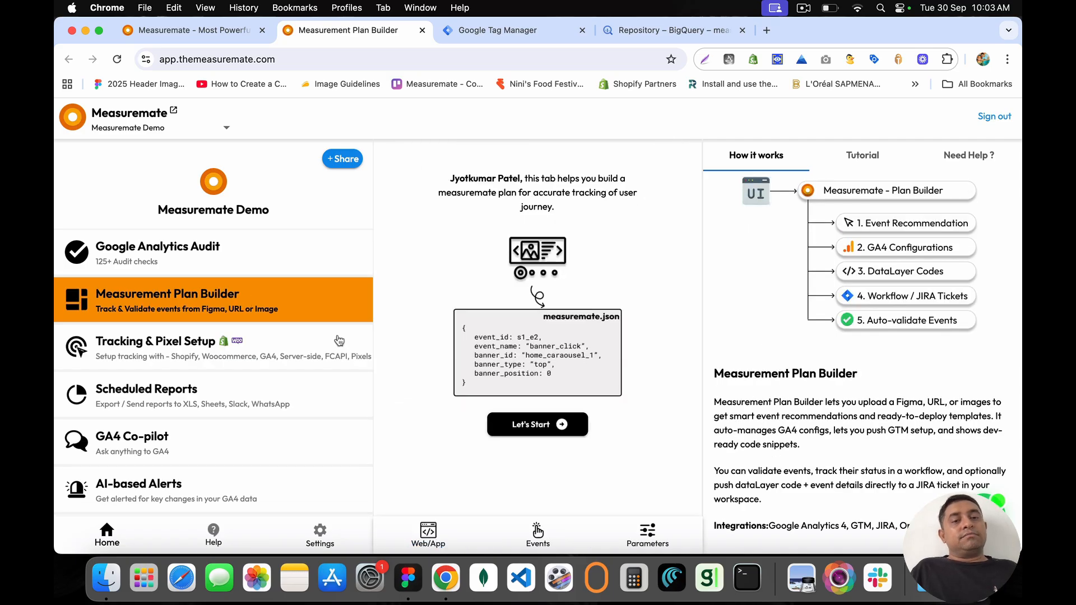
pyautogui.click(441, 530)
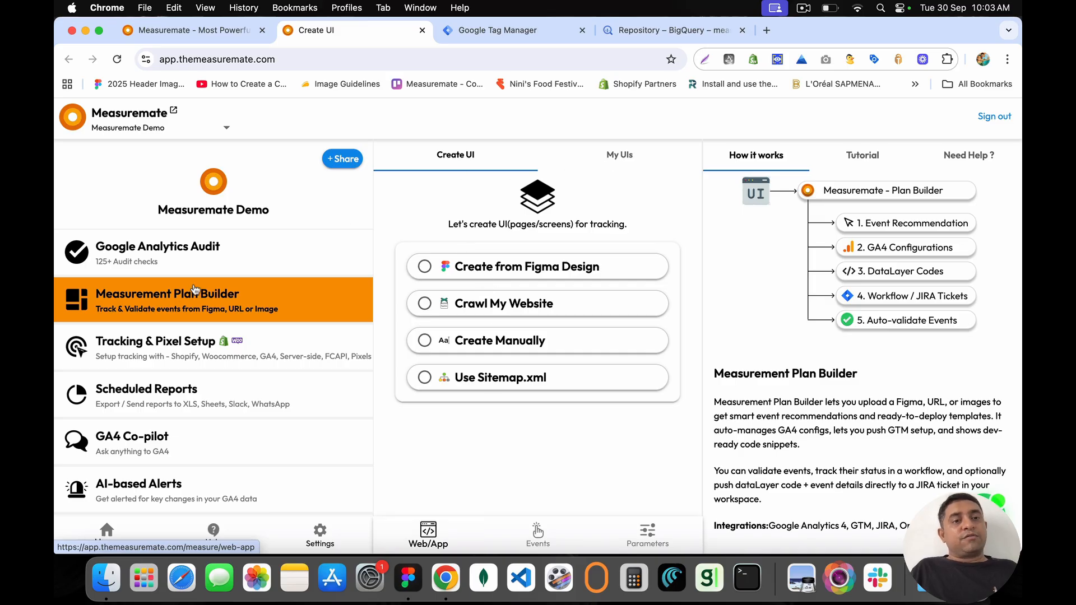
pyautogui.click(176, 344)
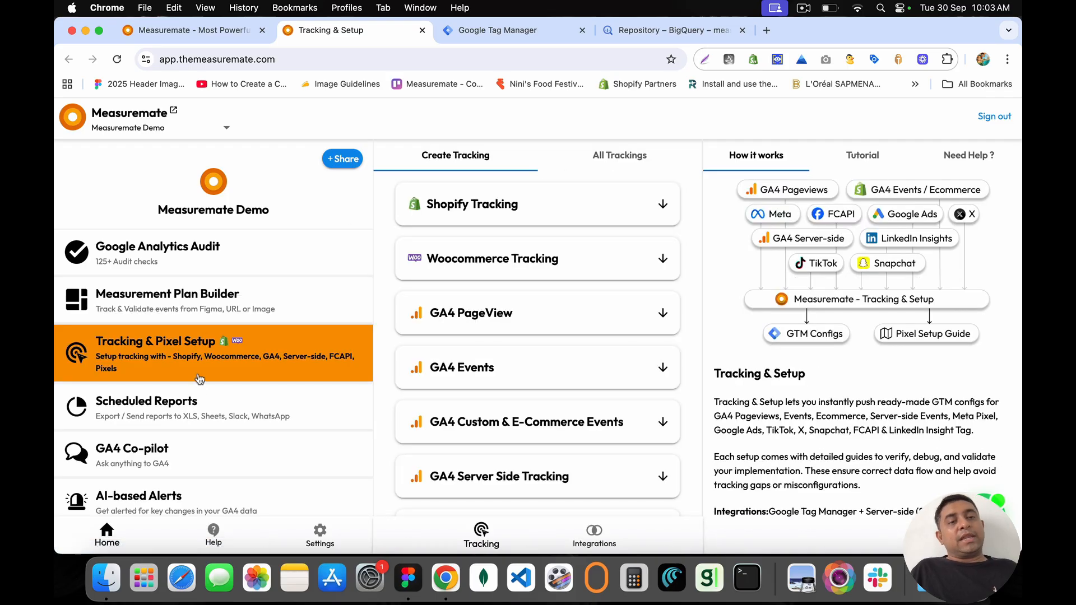
pyautogui.click(207, 414)
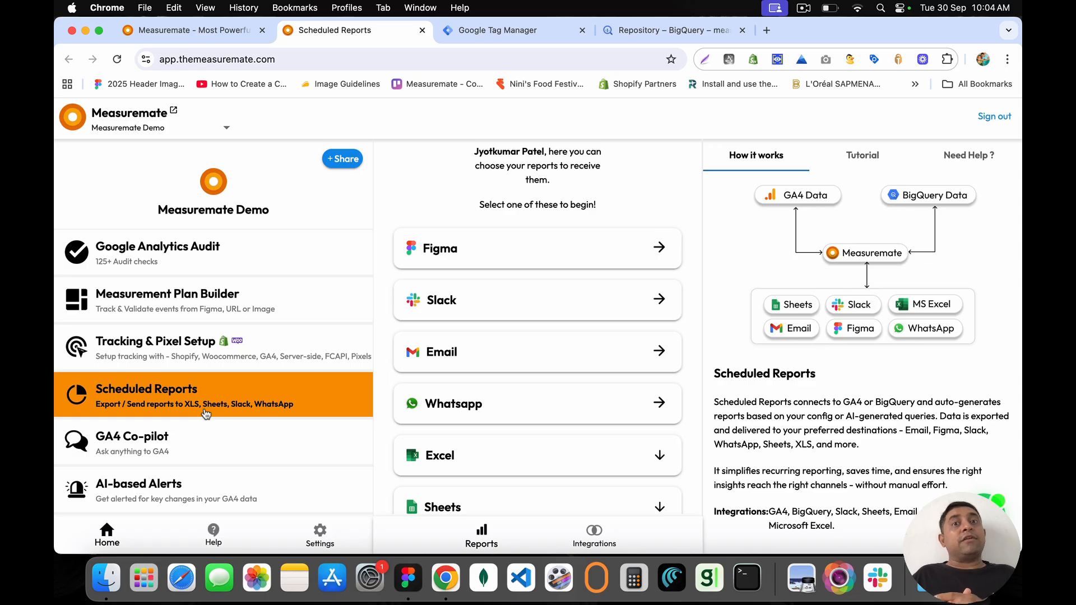
# Step: Step through Google Analytics Audit and Plan Builder to Tracking & Pixel Setup's Shopify, WooCommerce and GA4 setups
pyautogui.click(207, 253)
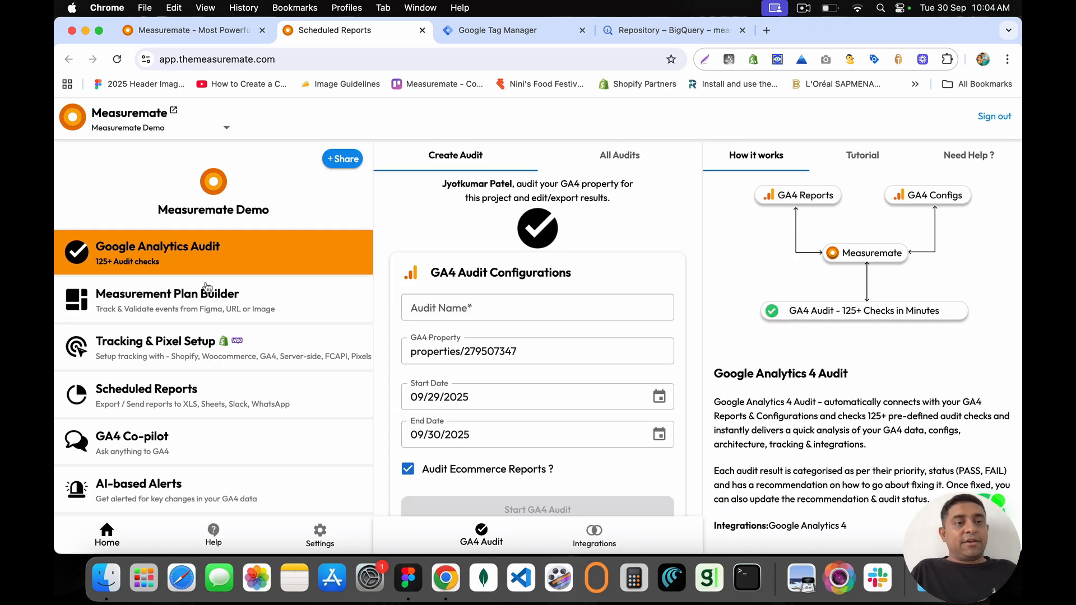
pyautogui.click(206, 301)
pyautogui.click(206, 359)
pyautogui.scroll(-2, 207, 410)
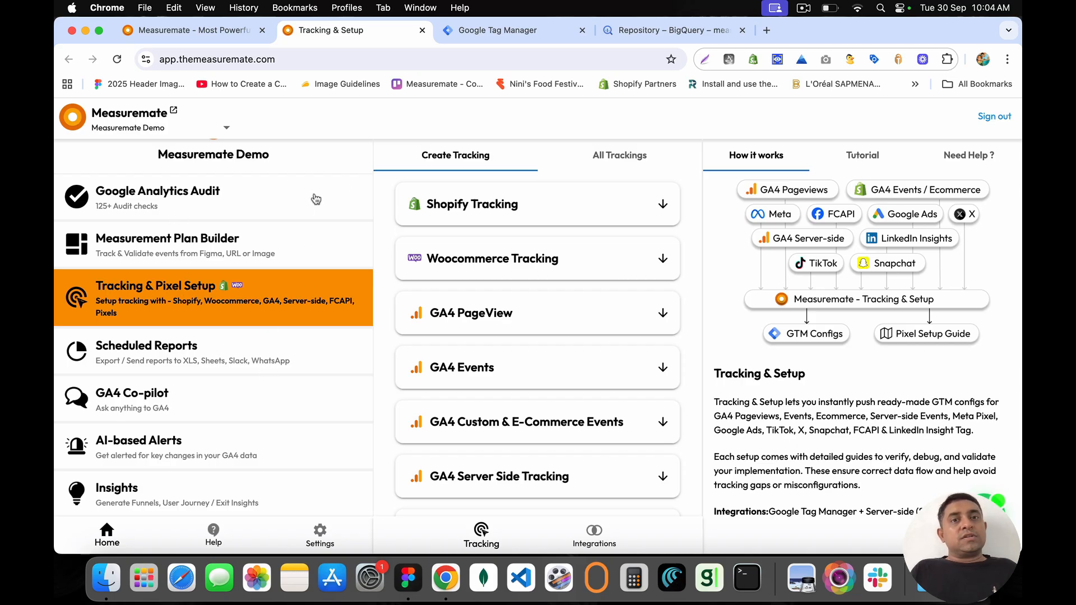
# Step: Select Measuremate Demo in the project picker and load its Home page of plugins
pyautogui.click(75, 121)
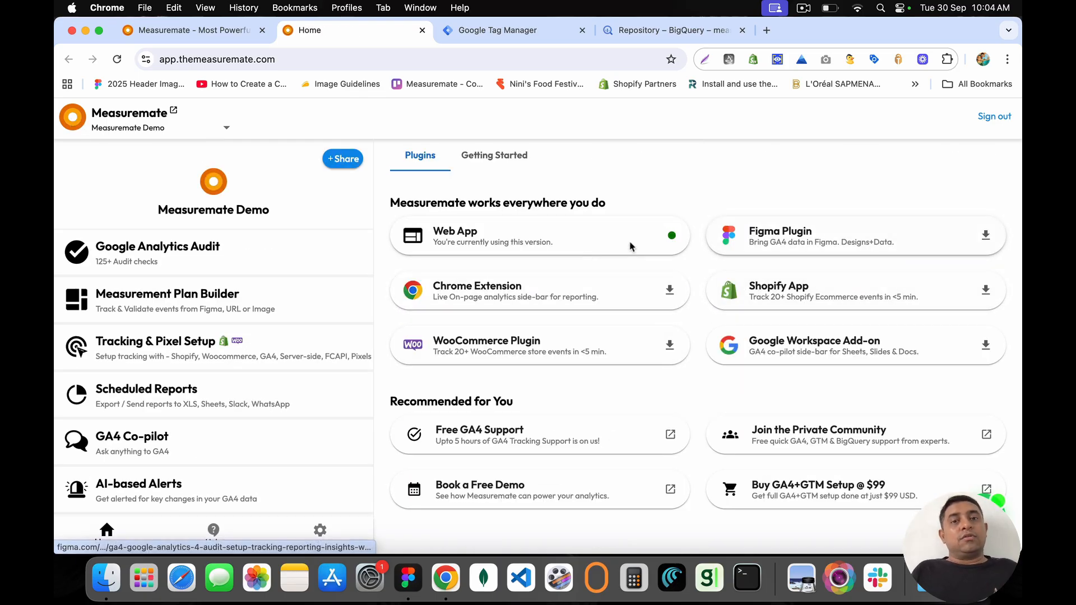
pyautogui.click(77, 124)
pyautogui.click(471, 302)
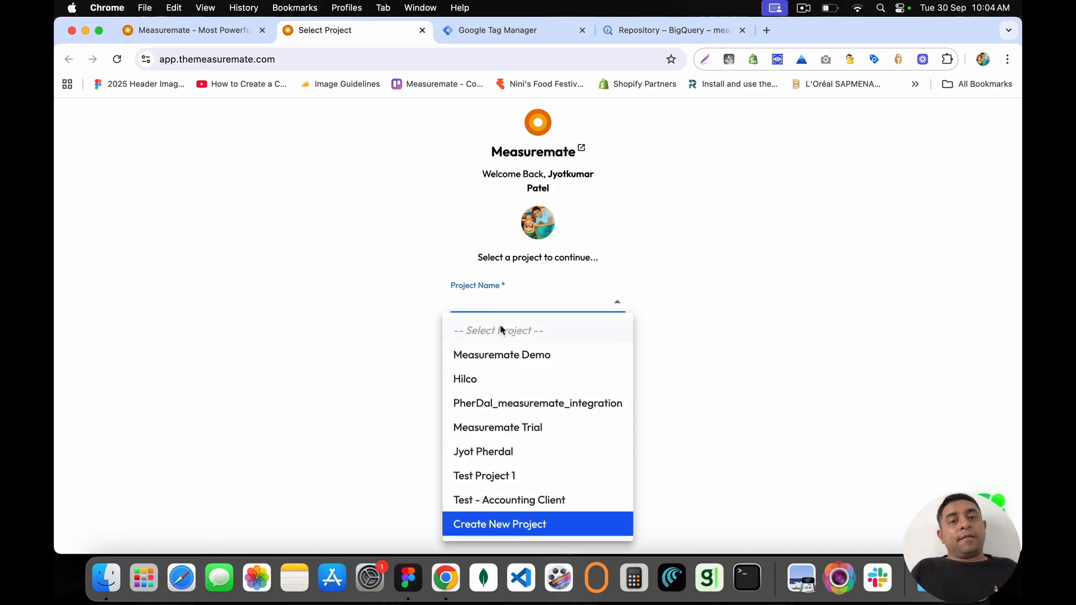
pyautogui.click(517, 355)
pyautogui.click(541, 357)
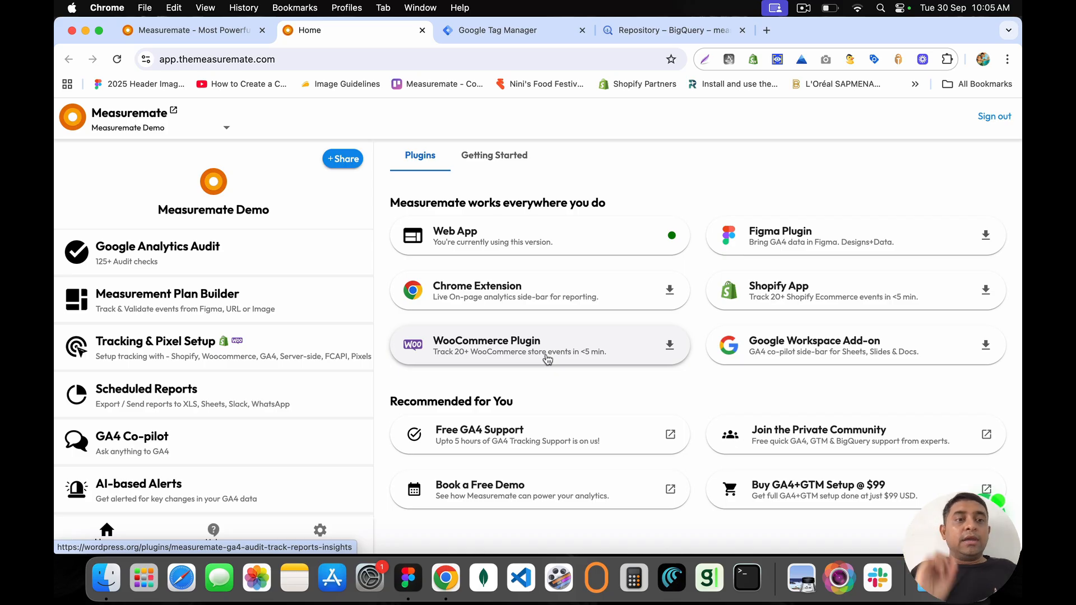
pyautogui.scroll(-2, 313, 408)
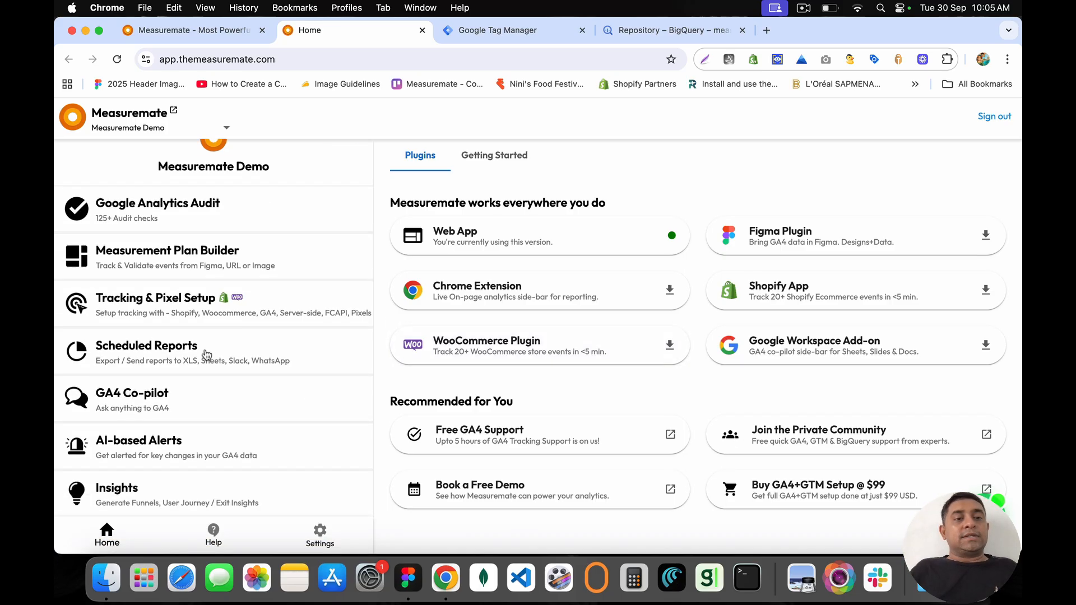
# Step: Look at GA4 Co-pilot, dismiss its Heads up notice, and return to Scheduled Reports
pyautogui.click(180, 355)
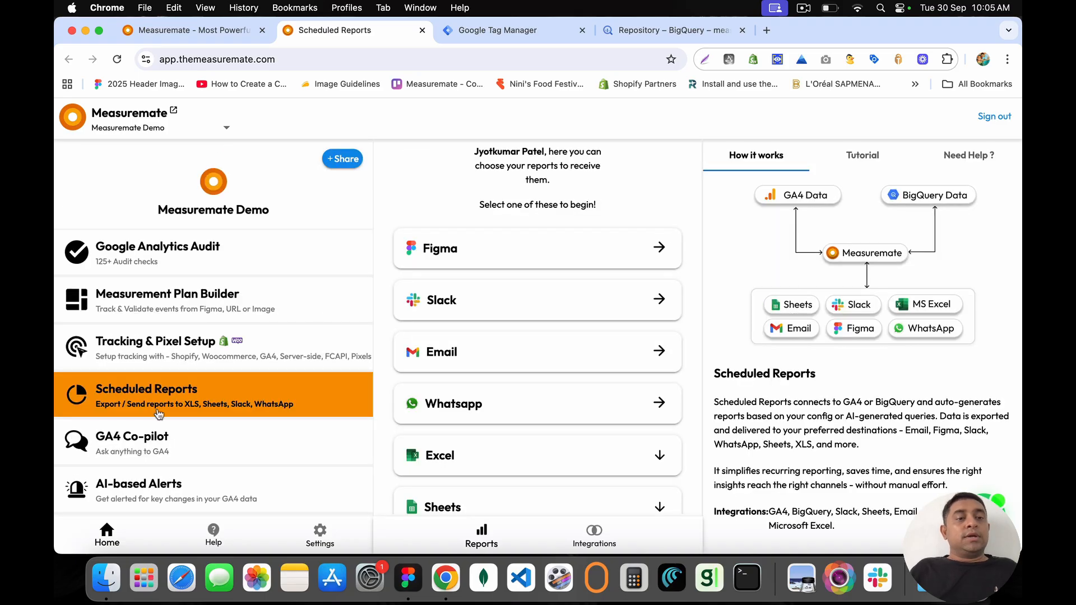
pyautogui.click(171, 446)
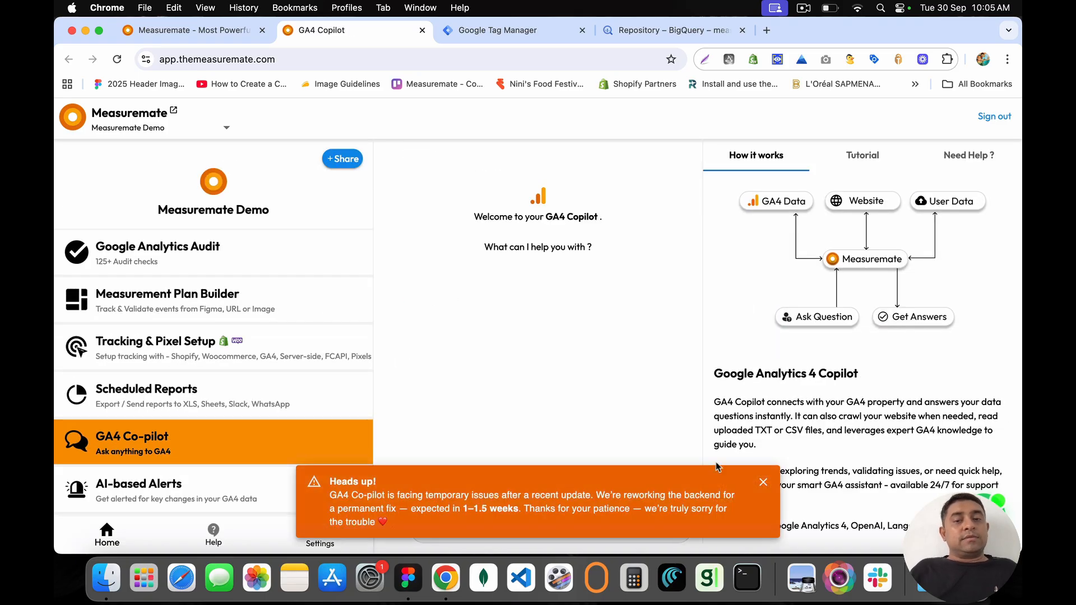
pyautogui.click(763, 482)
pyautogui.click(324, 410)
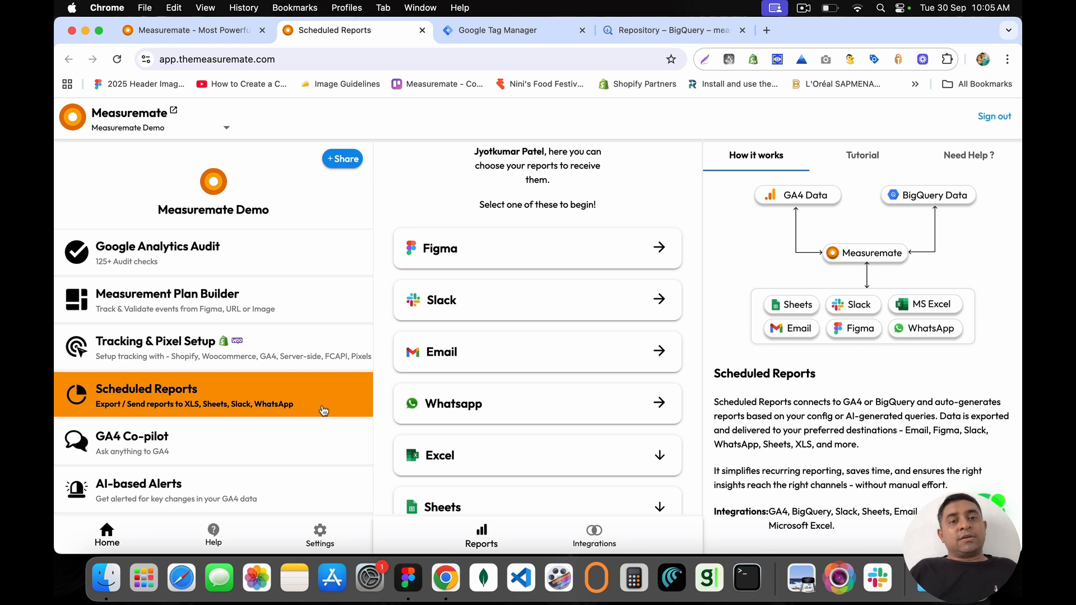
# Step: Open the Figma report option's GA4 Measuremate plugin page in a new tab
pyautogui.scroll(-1, 461, 420)
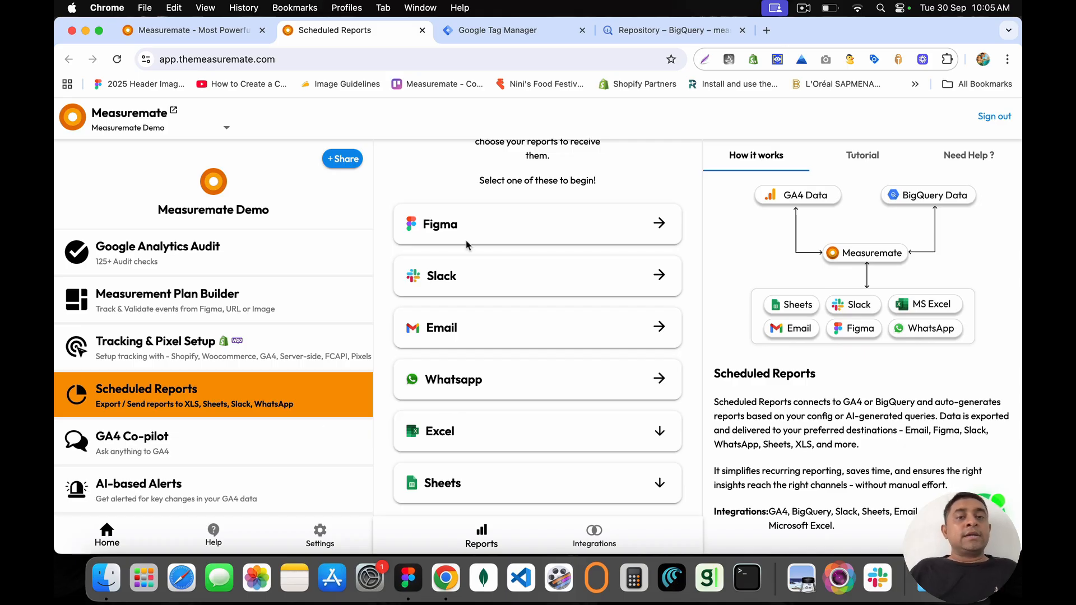
pyautogui.moveTo(424, 224); pyautogui.dragTo(475, 231)
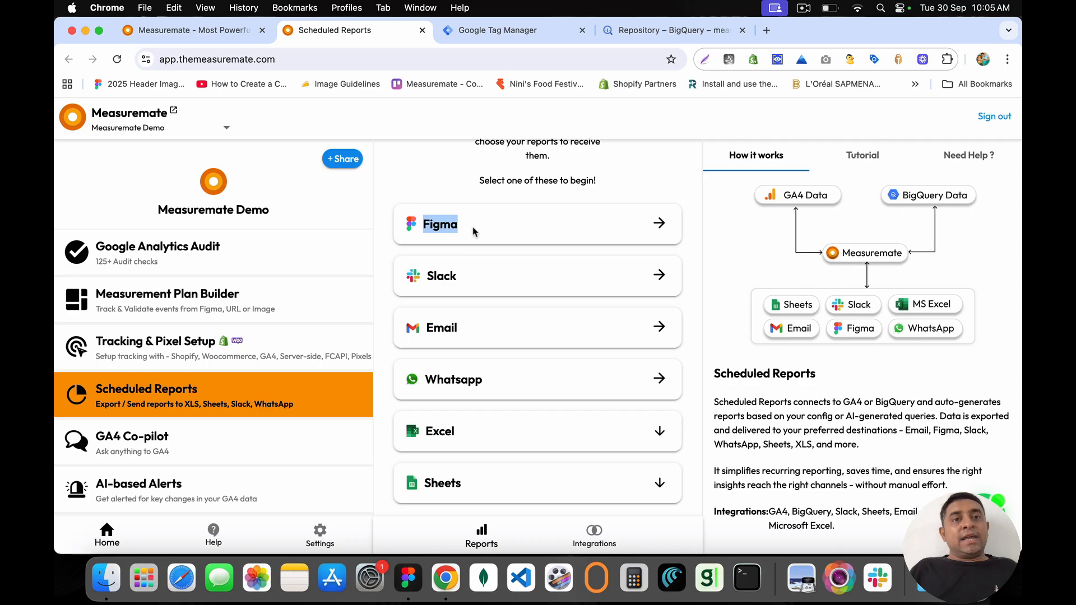
pyautogui.click(474, 231)
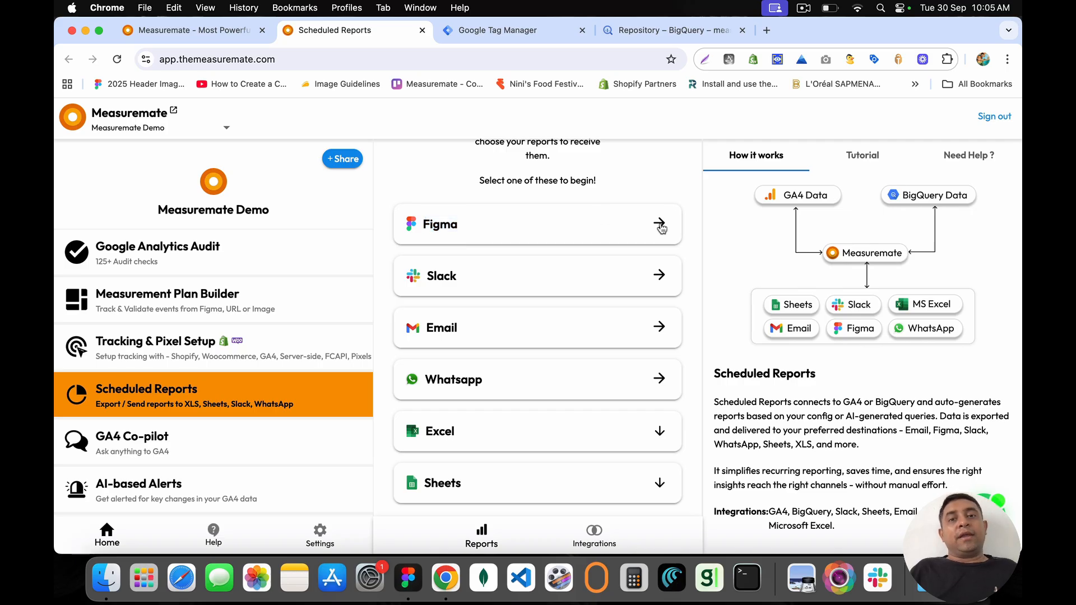
pyautogui.click(661, 226)
pyautogui.click(380, 60)
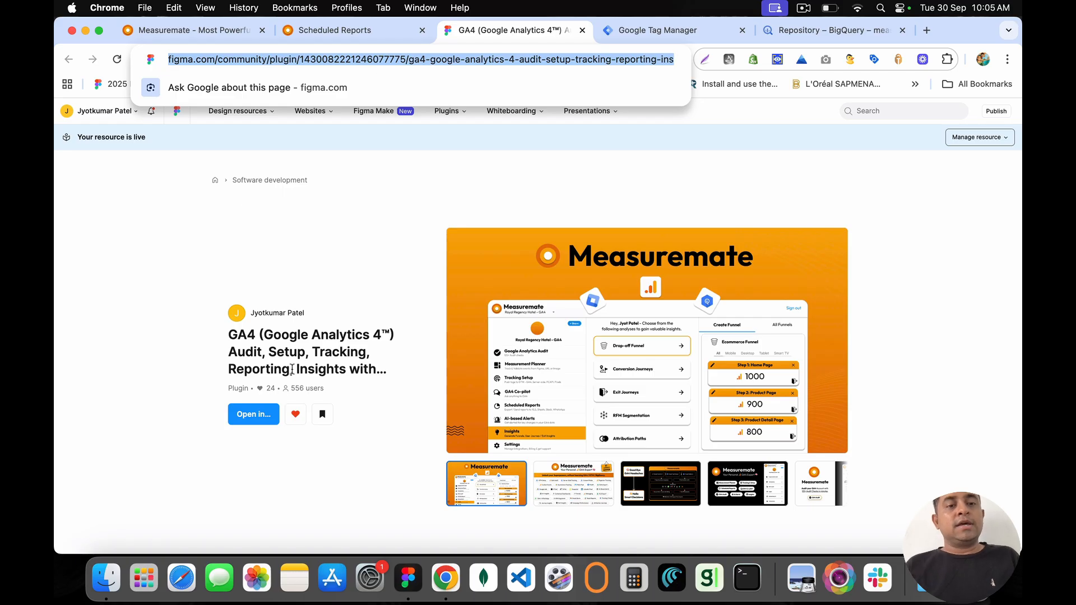
# Step: Open the GA4 plugin in the Moustachescapes - Home file and close its community page tab
pyautogui.click(255, 415)
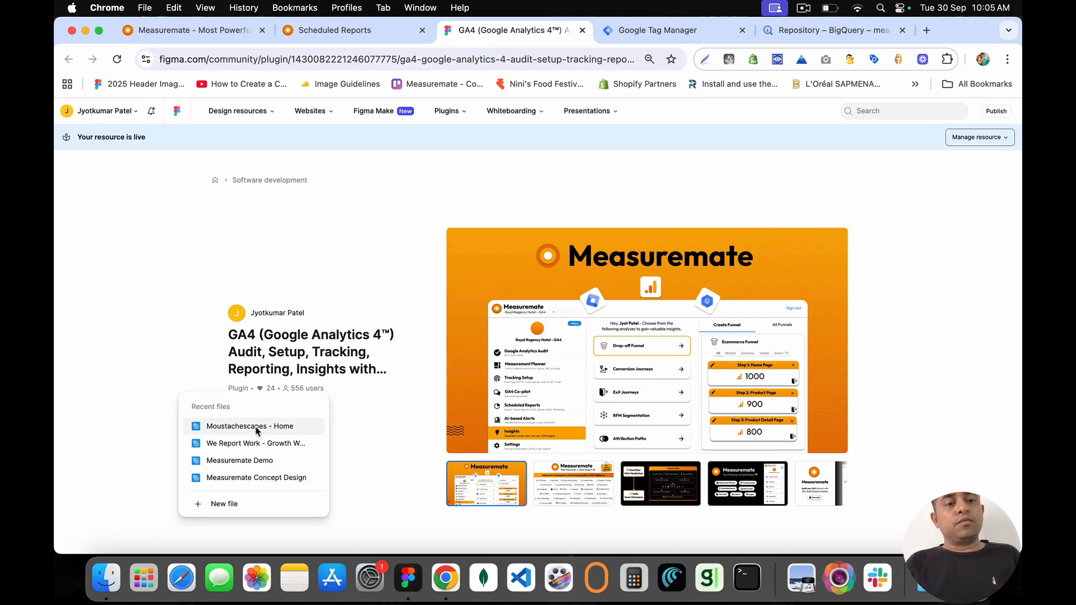
pyautogui.click(256, 426)
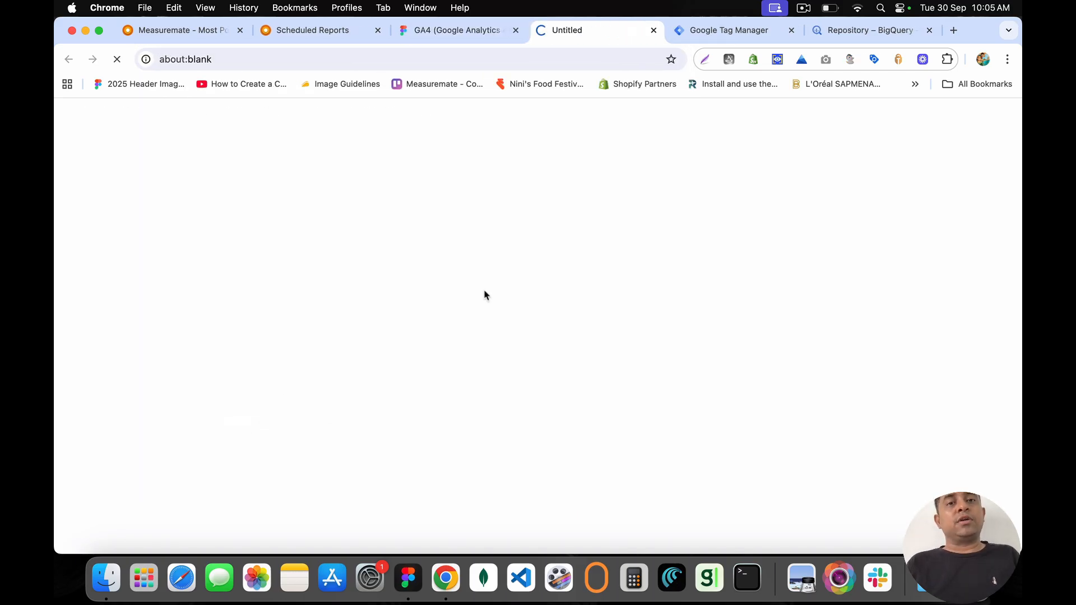
pyautogui.click(464, 28)
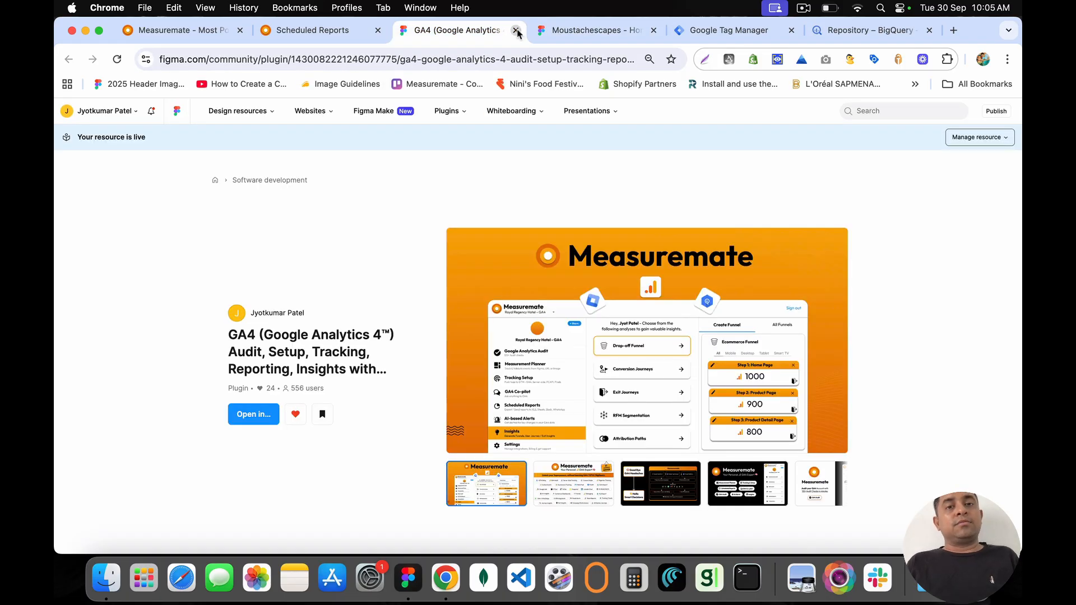
pyautogui.click(516, 31)
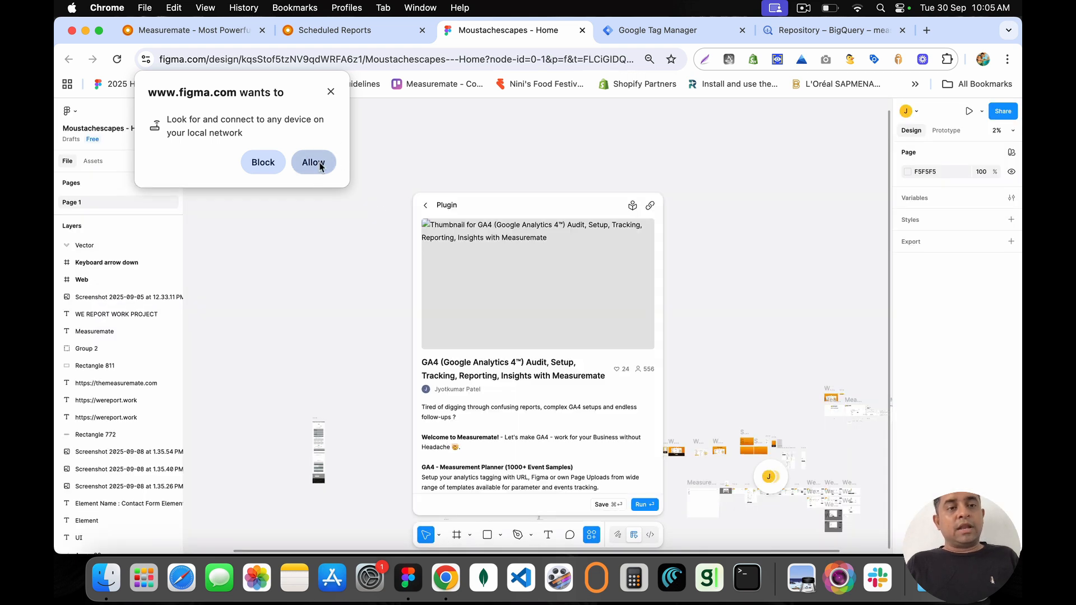
# Step: Allow local network access, relaunch the GA4 Measuremate plugin, and move its window to the left
pyautogui.click(315, 164)
pyautogui.click(645, 505)
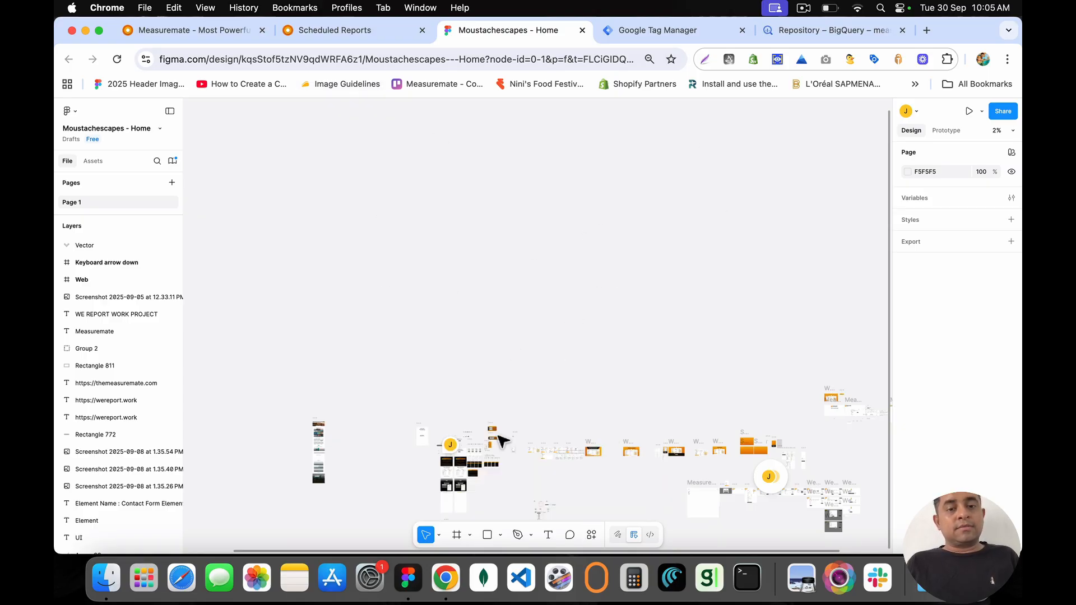
pyautogui.press('alt+super+p')
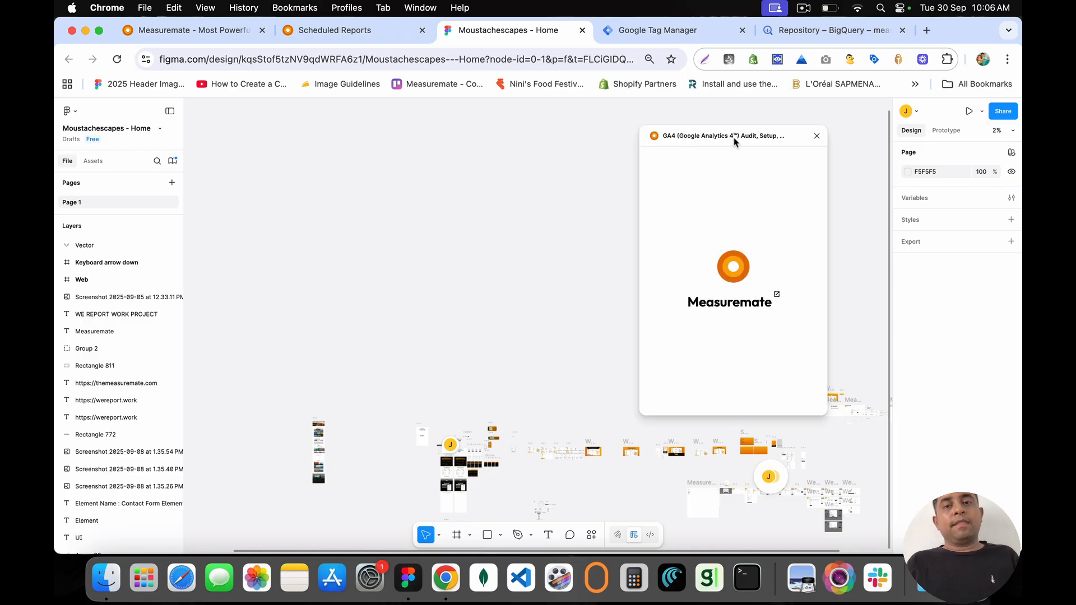
pyautogui.moveTo(733, 141); pyautogui.dragTo(302, 165)
pyautogui.scroll(-5, 491, 451)
pyautogui.hscroll(-3, 492, 451)
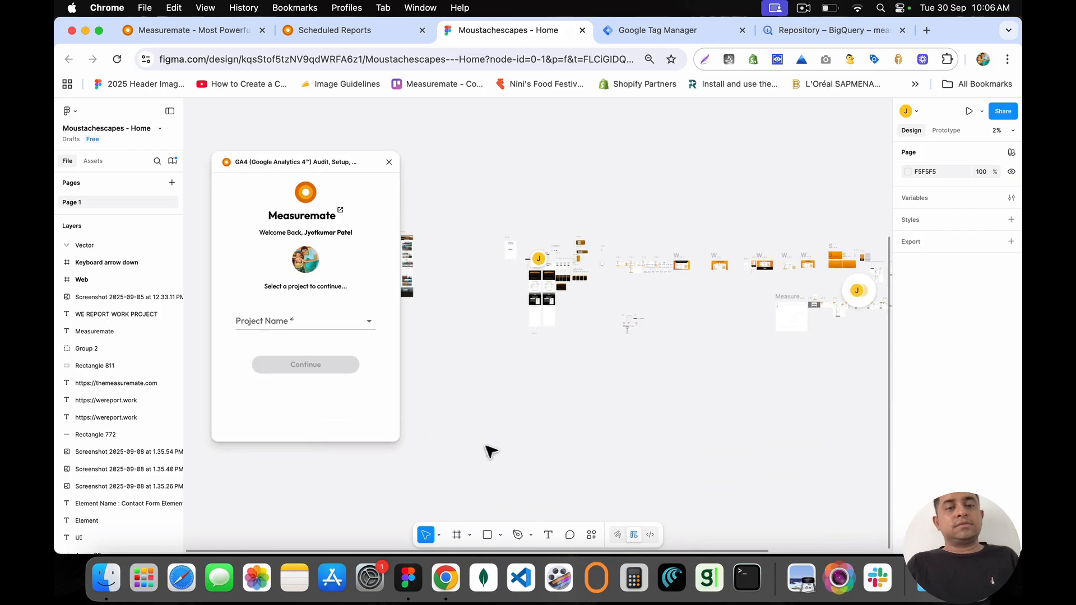
pyautogui.scroll(10, 516, 252)
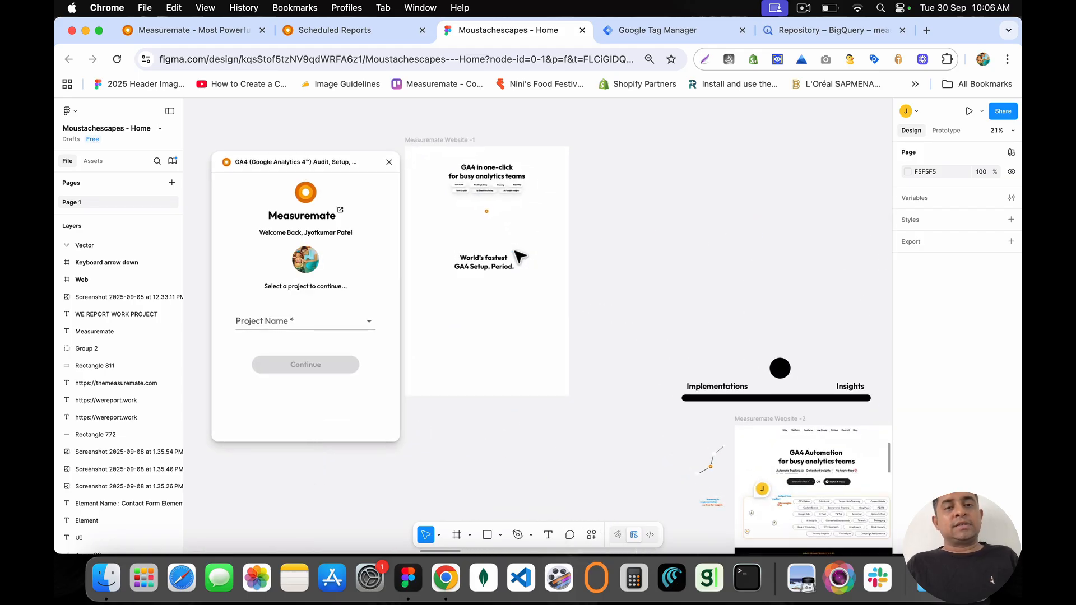
pyautogui.scroll(1, 520, 257)
pyautogui.hscroll(5, 520, 256)
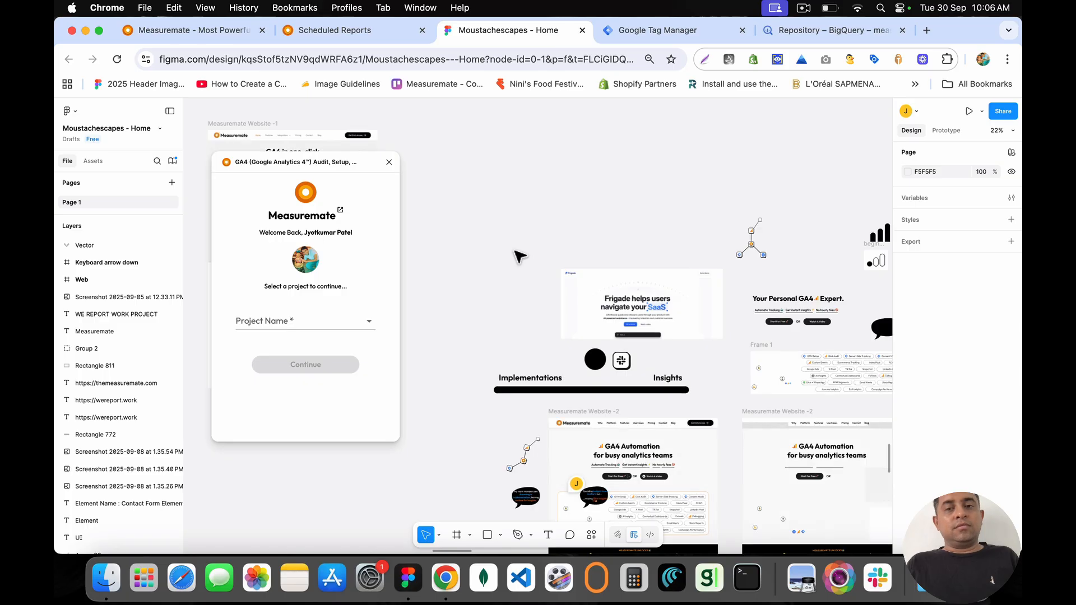
pyautogui.hscroll(9, 520, 256)
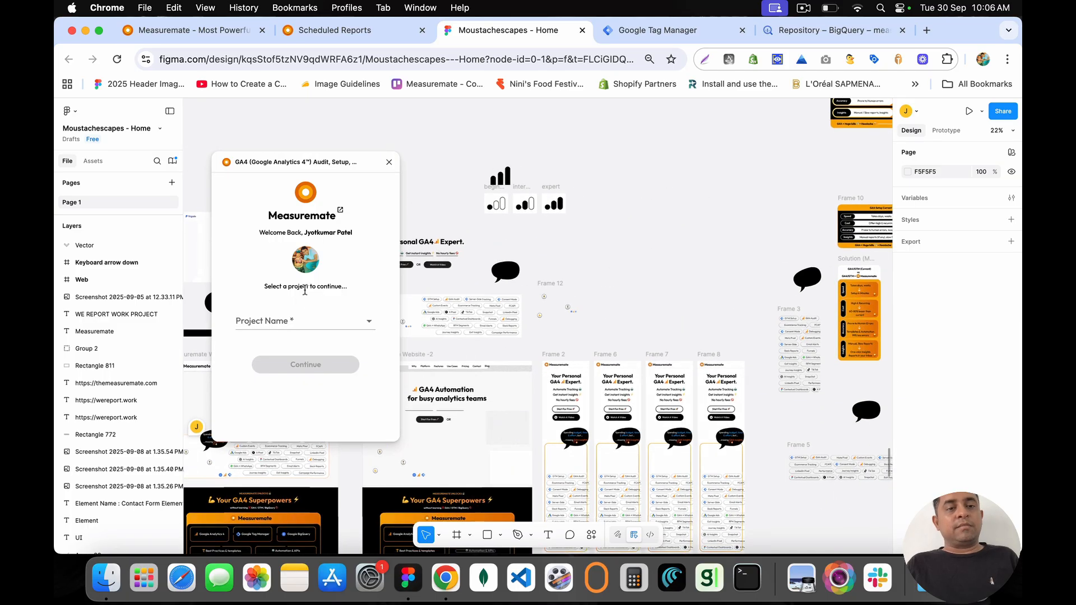
# Step: Choose the Measuremate Demo project in the plugin and open Scheduled Reports > Figma reports
pyautogui.click(305, 321)
pyautogui.click(290, 260)
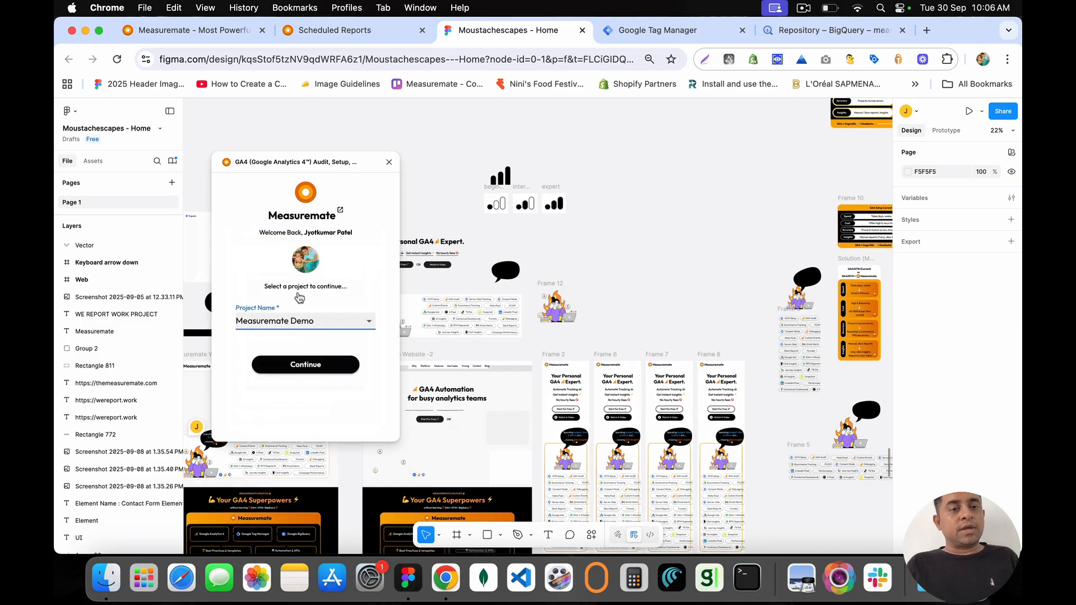
pyautogui.click(307, 365)
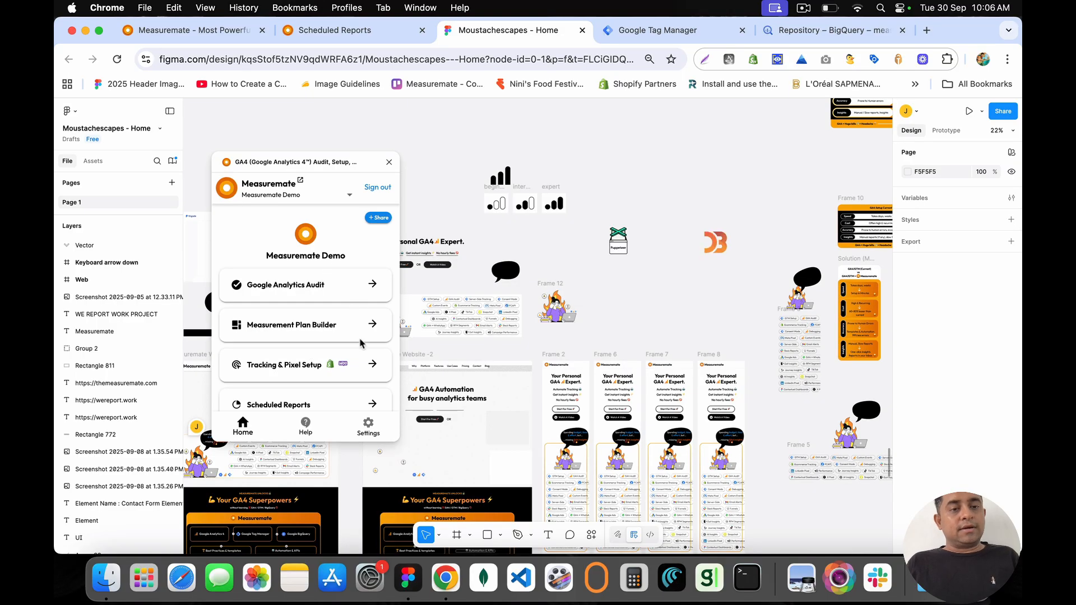
pyautogui.scroll(-5, 336, 291)
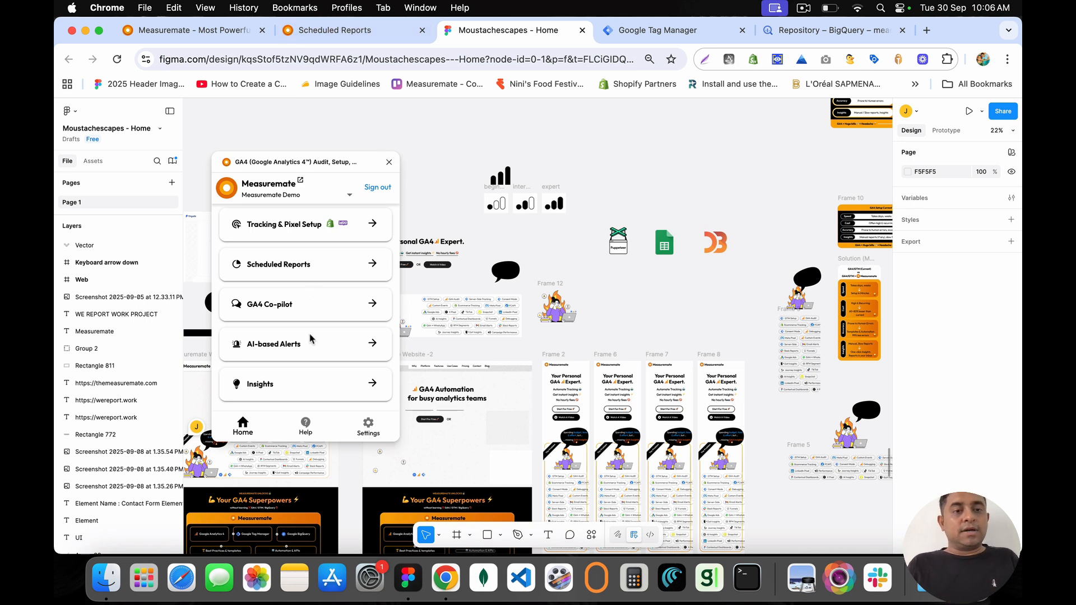
pyautogui.click(372, 264)
pyautogui.click(368, 274)
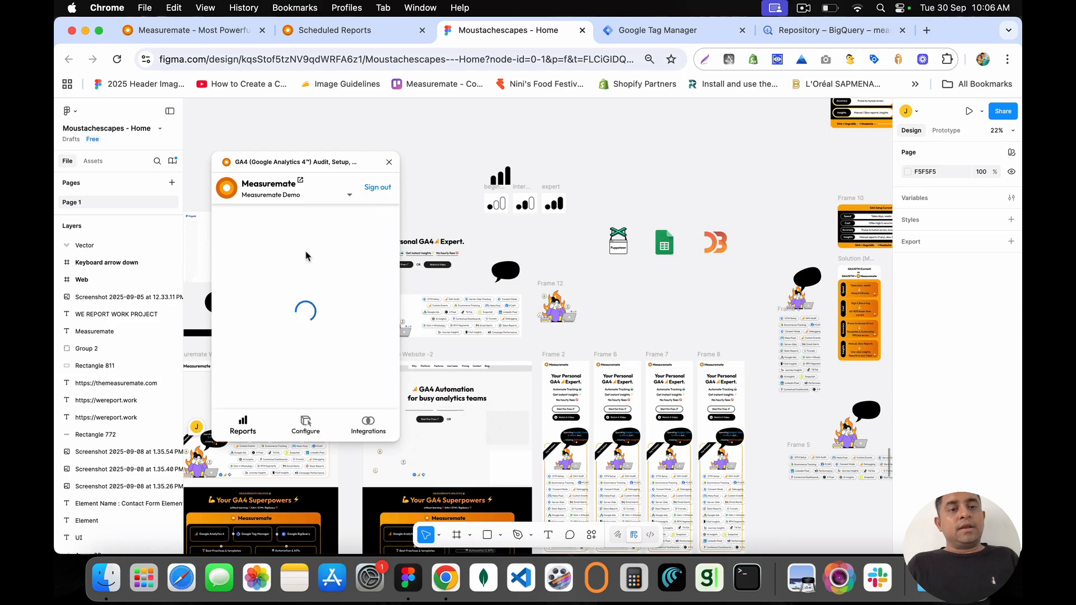
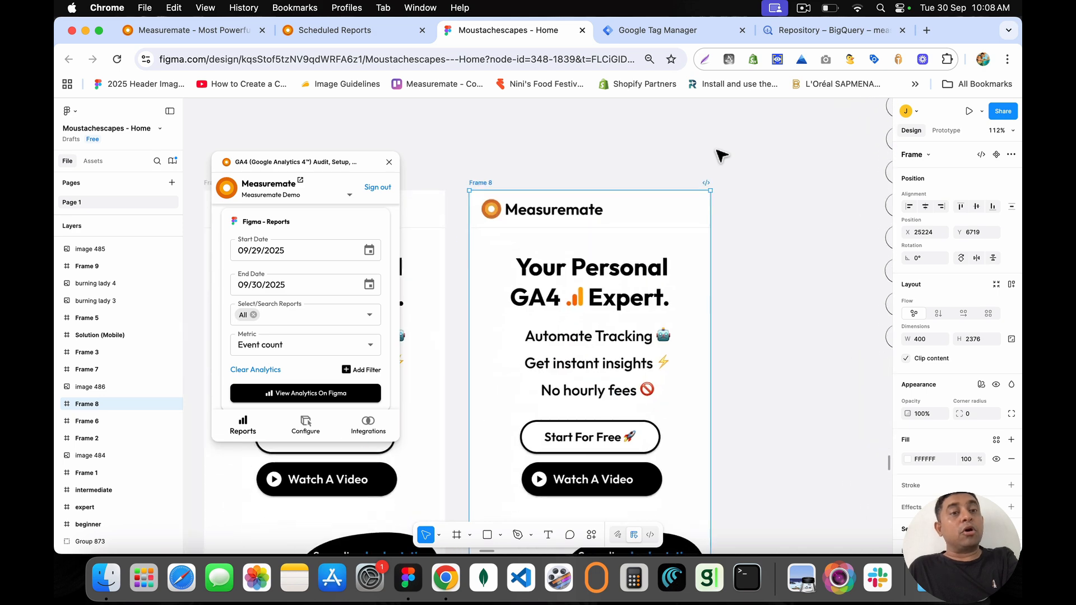
# Step: Return the plugin to its home screen and go back to Figma's Drafts file list
pyautogui.click(228, 190)
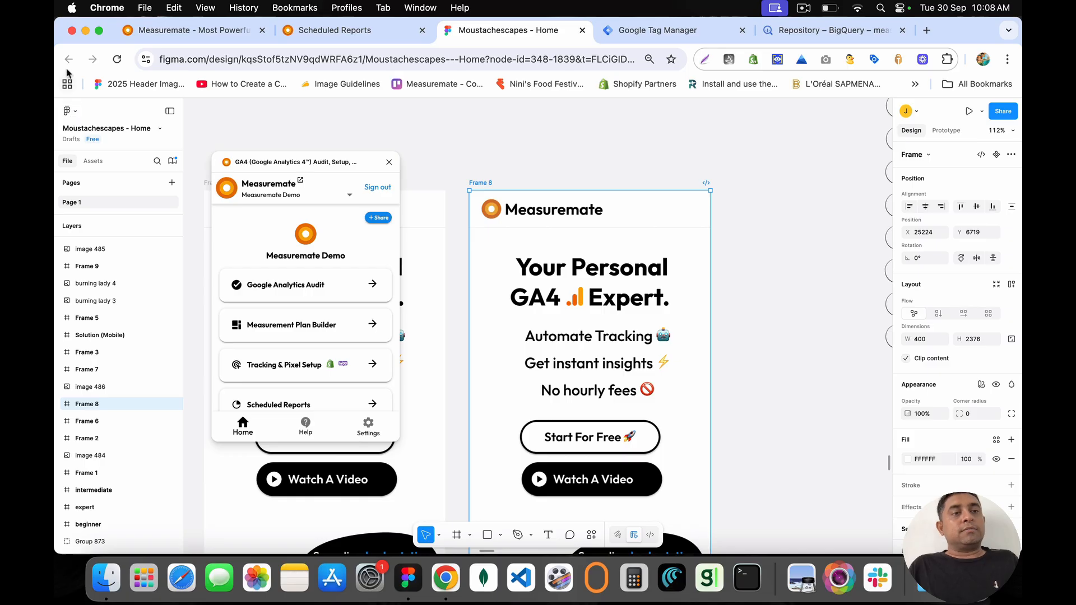
pyautogui.click(68, 112)
pyautogui.click(87, 134)
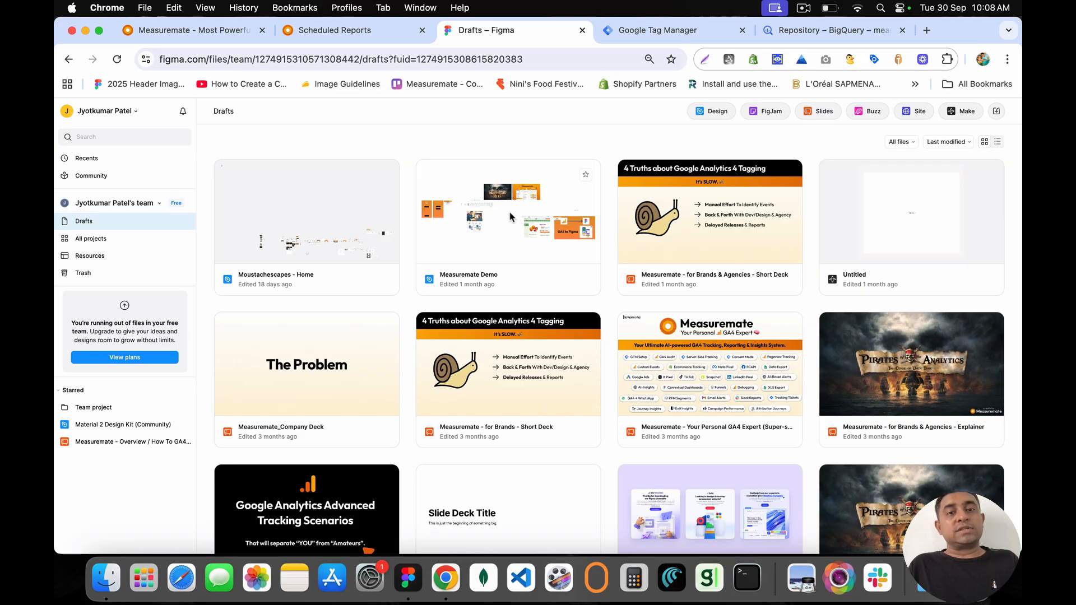
# Step: Open the Measuremate Demo file, zoom in to select the Cart Page frame, then close it
pyautogui.doubleClick(476, 216)
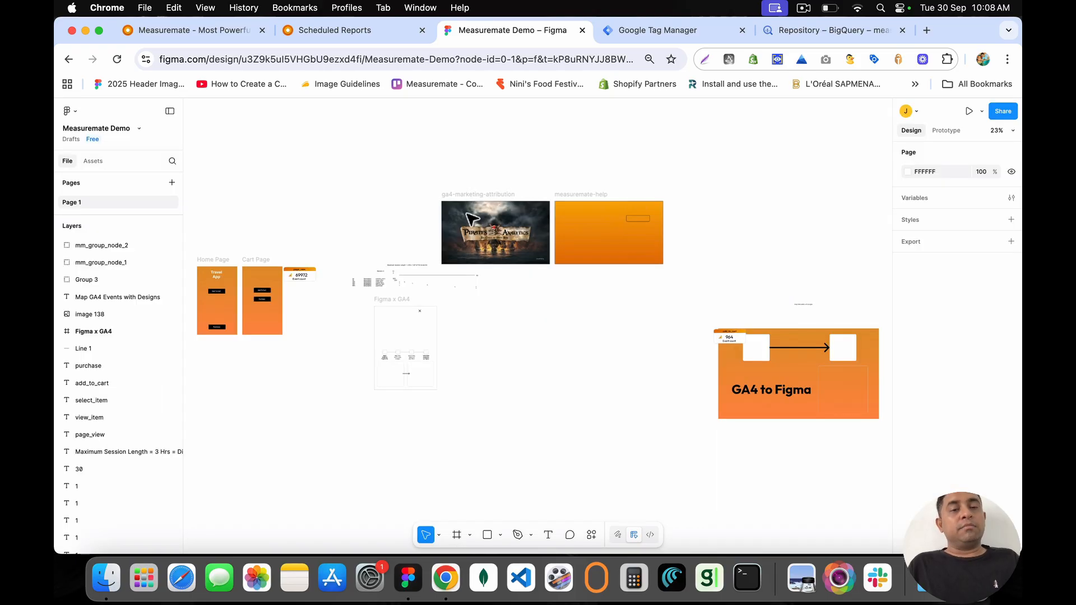
pyautogui.scroll(10, 294, 287)
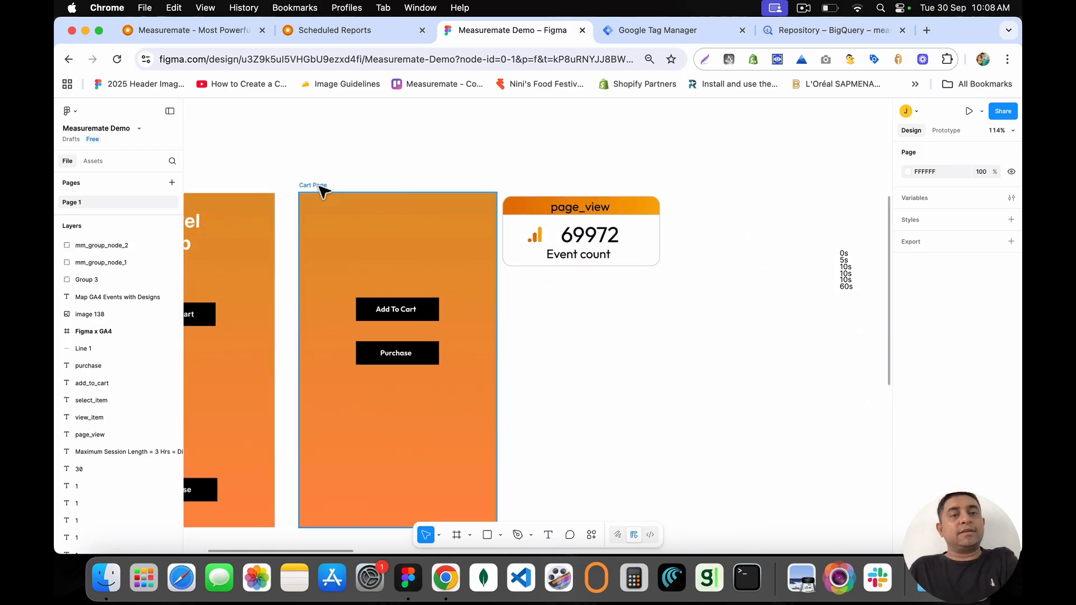
pyautogui.click(320, 187)
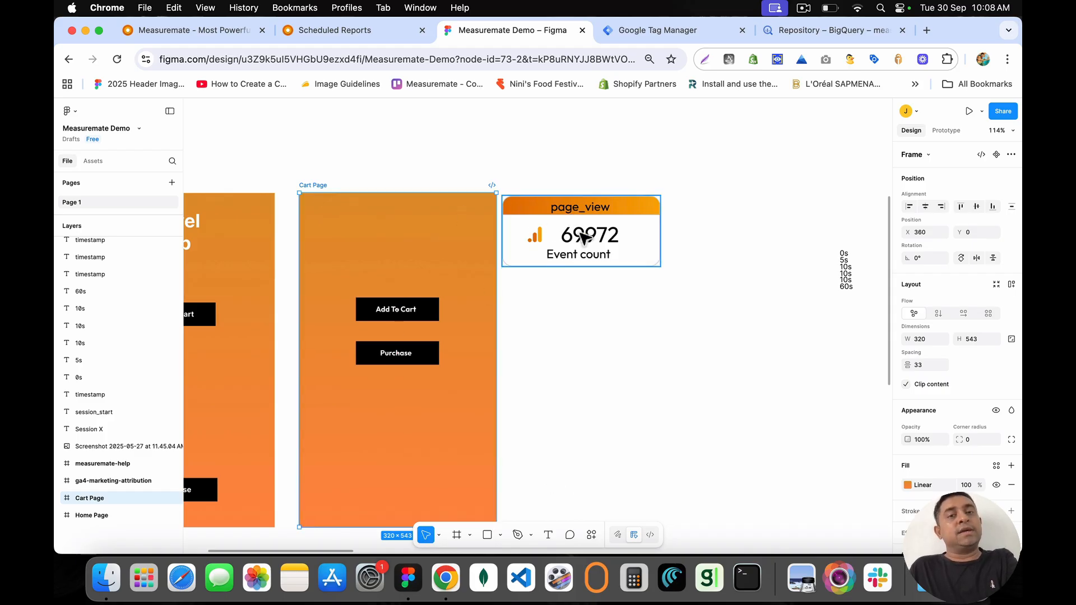
pyautogui.click(582, 30)
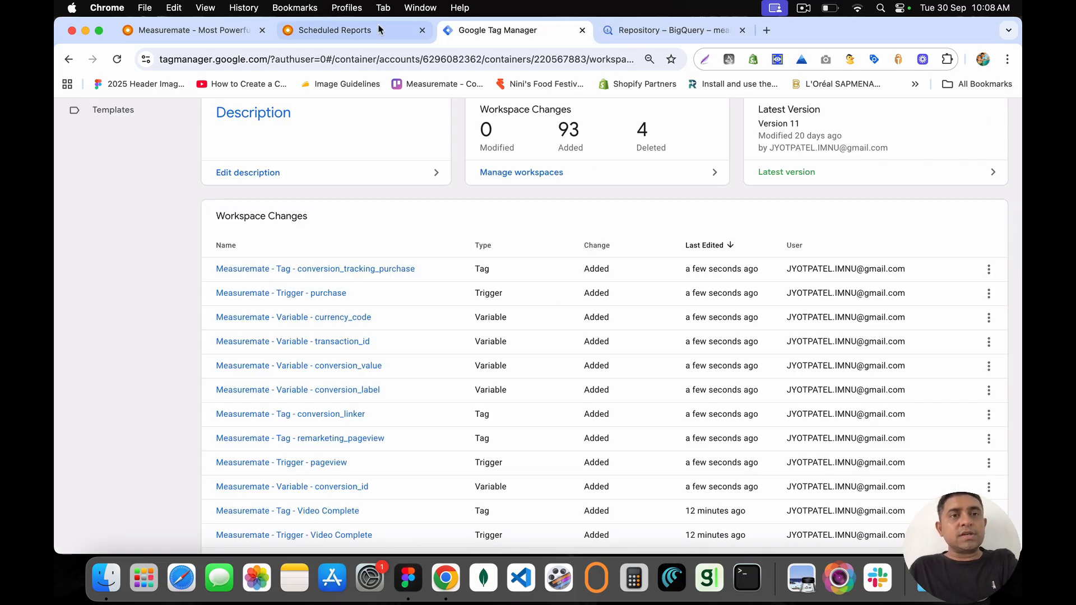
# Step: Switch to the Scheduled Reports tab and highlight the Figma report destination
pyautogui.click(326, 31)
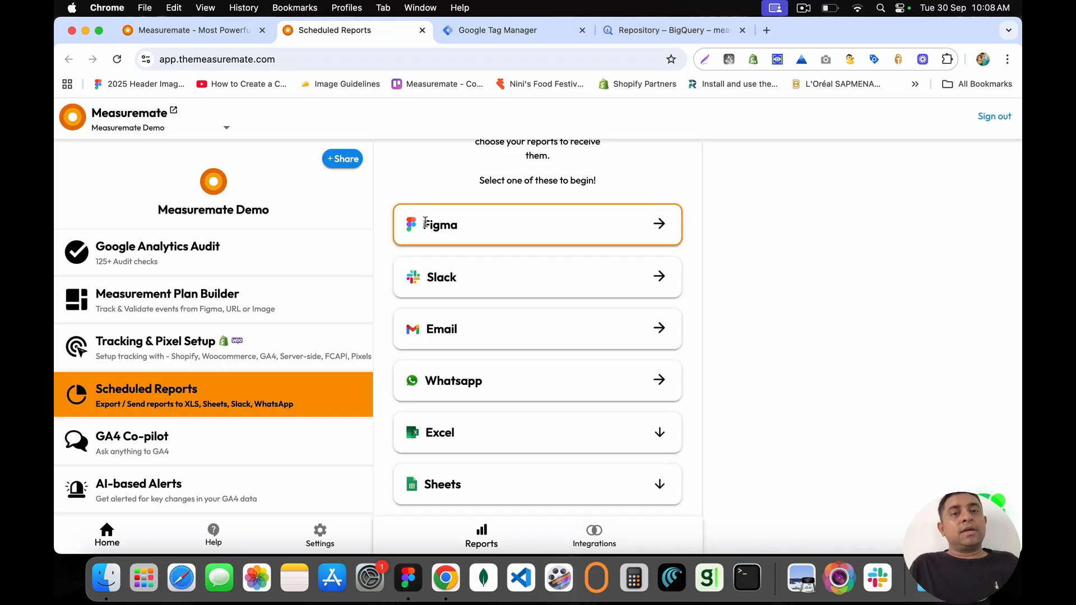
pyautogui.moveTo(425, 223)
pyautogui.mouseDown()
pyautogui.moveTo(469, 227)
pyautogui.moveTo(429, 223)
pyautogui.mouseUp()
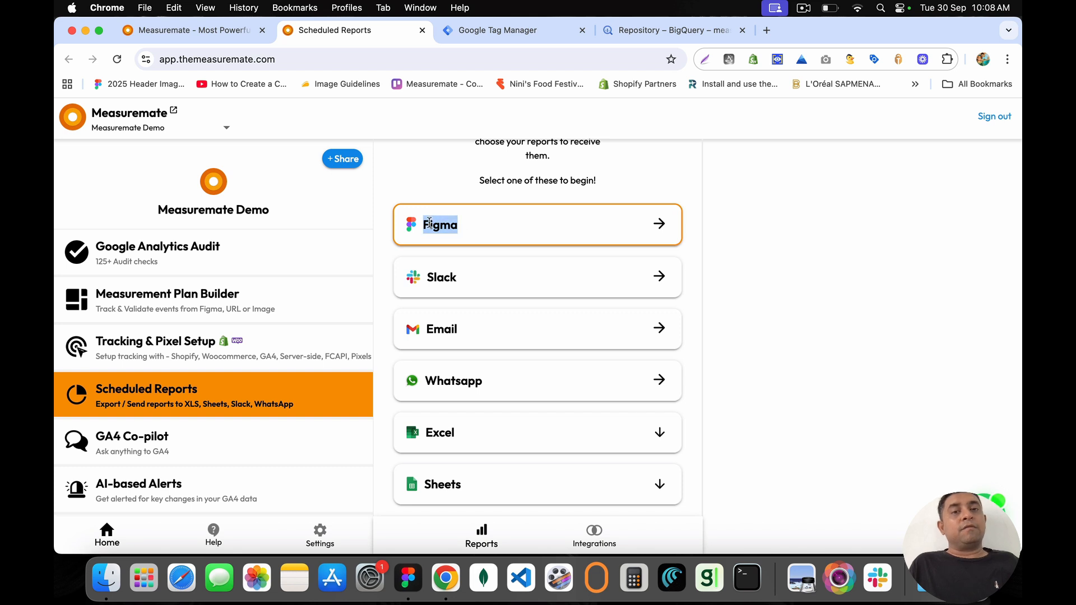
pyautogui.click(423, 223)
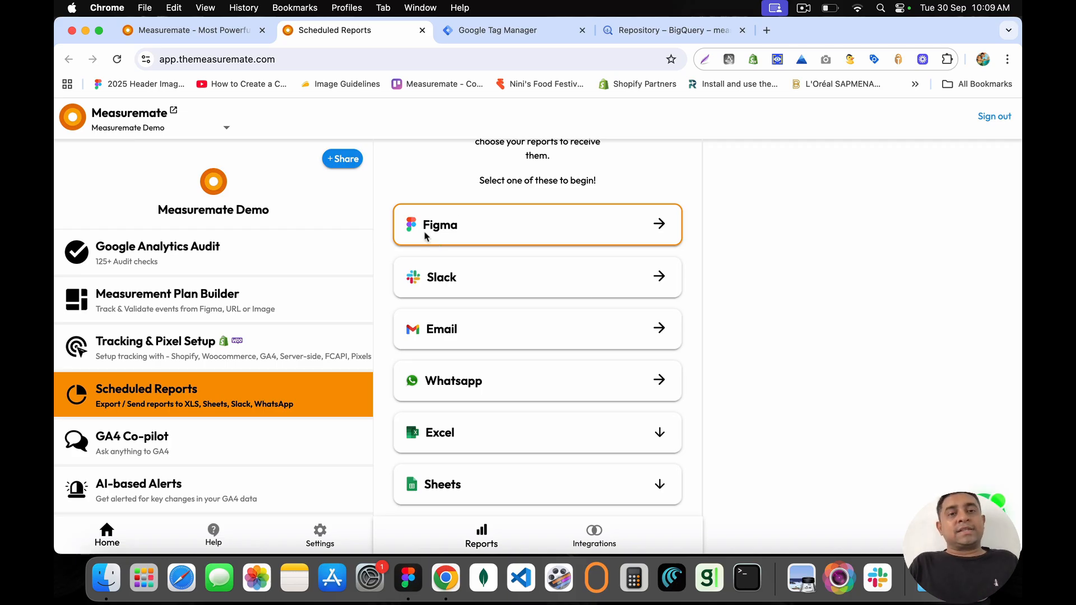
pyautogui.moveTo(425, 236); pyautogui.dragTo(472, 232)
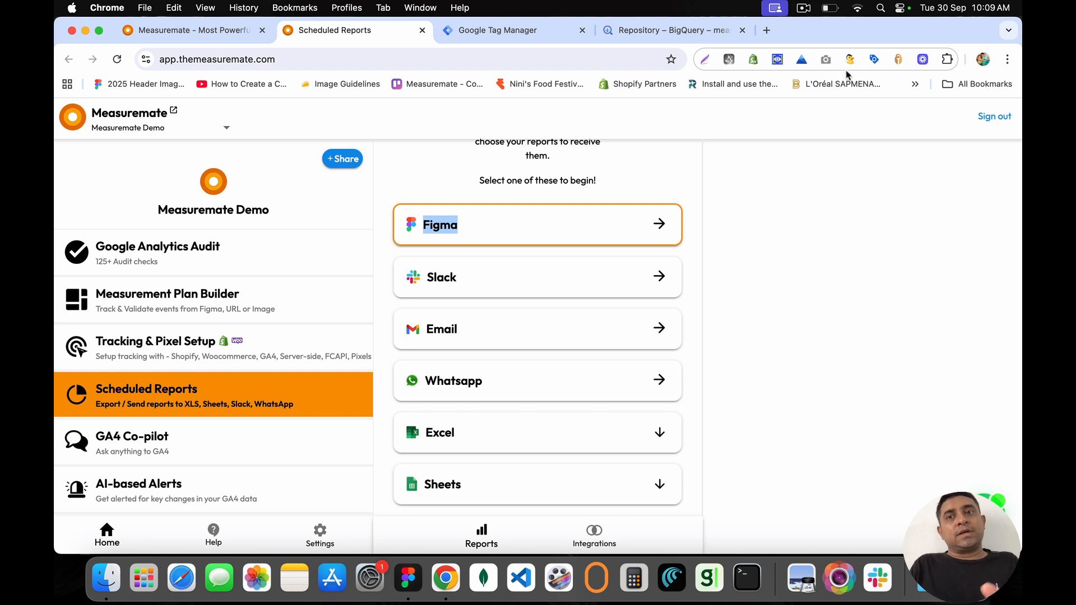
# Step: Open the Measuremate GA4 extension beside the page from Chrome's Extensions menu
pyautogui.click(946, 59)
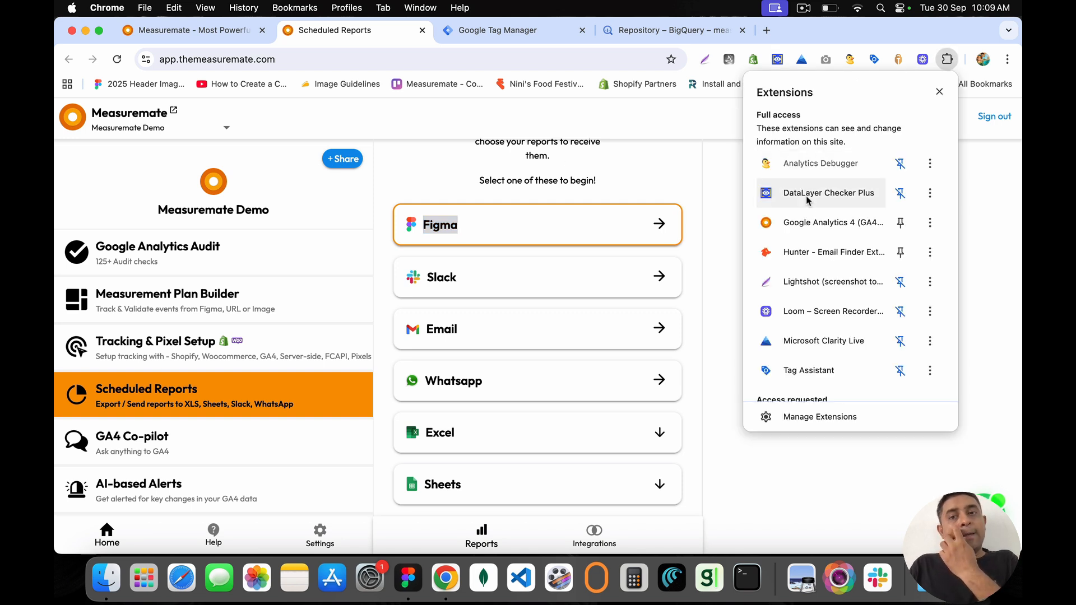
pyautogui.click(803, 224)
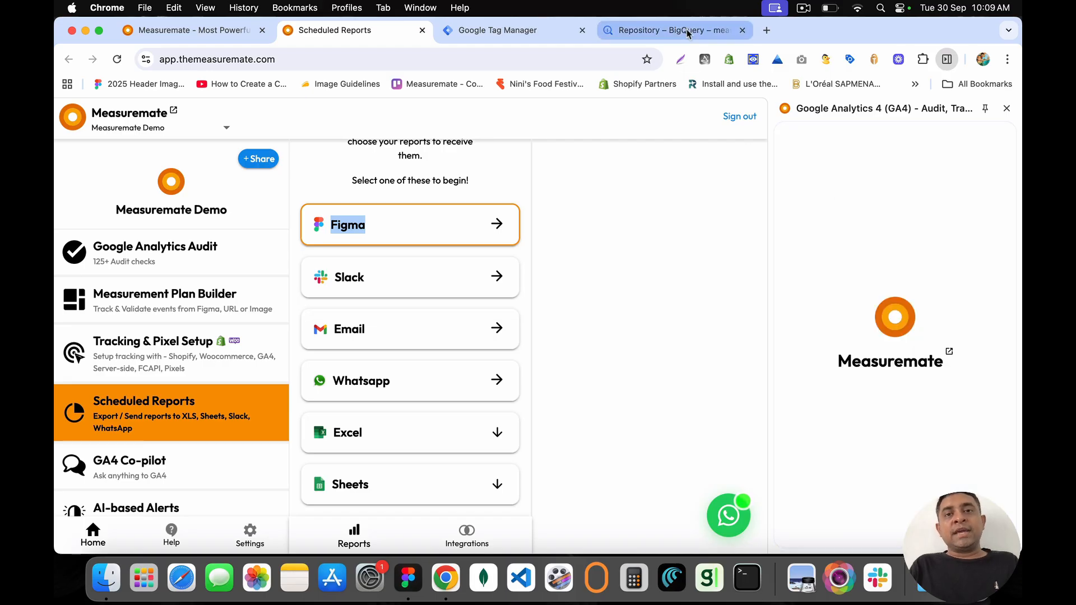
pyautogui.click(765, 30)
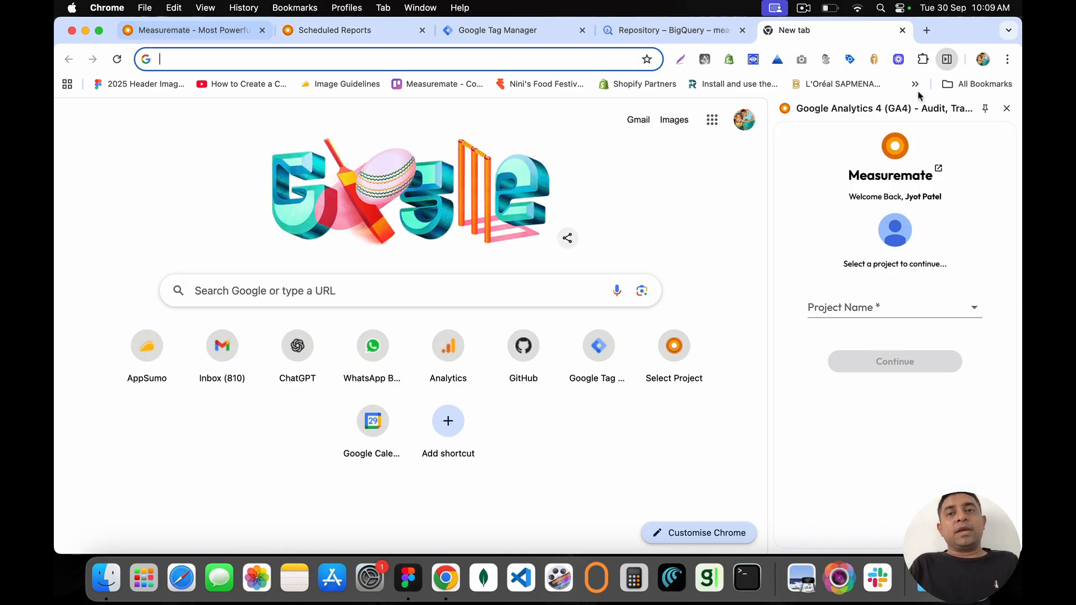
pyautogui.click(902, 30)
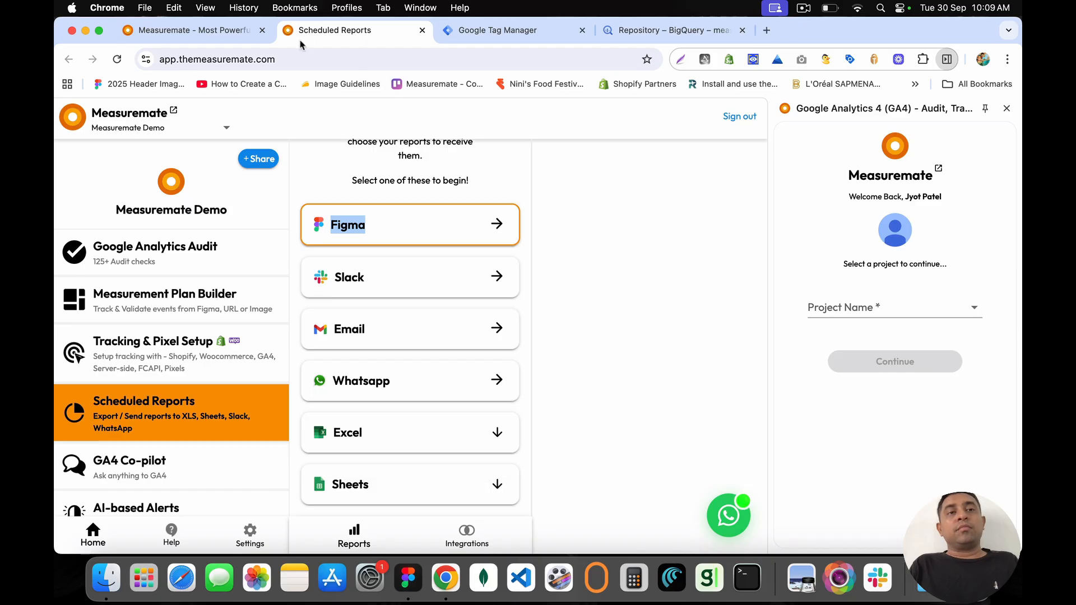
# Step: Visit the Measuremate app home page, then return to the marketing site
pyautogui.click(202, 31)
pyautogui.hotkey('ctrl', 'Tab')
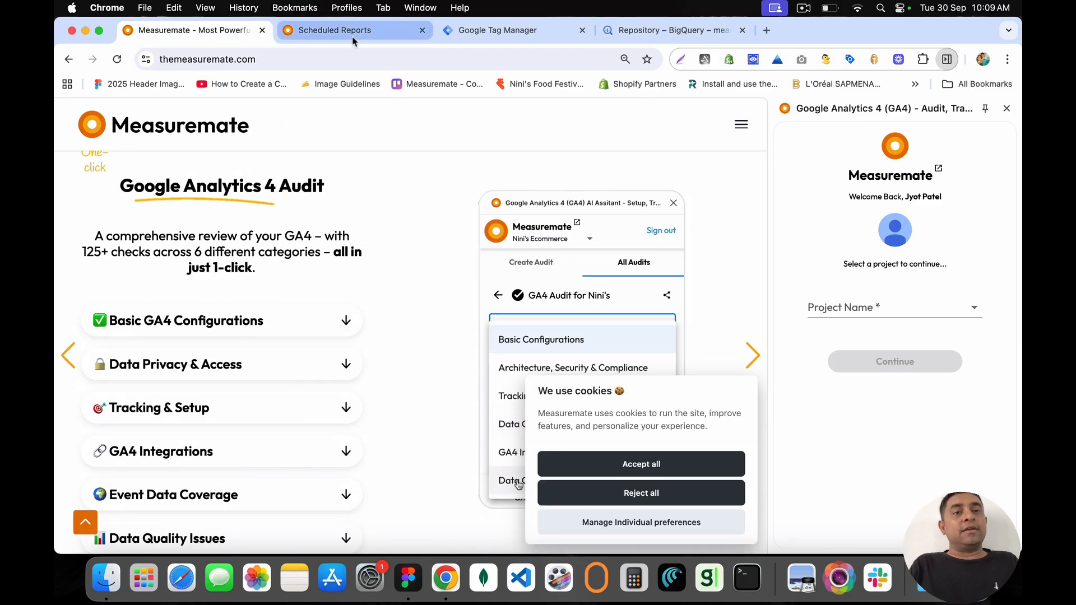
pyautogui.click(73, 115)
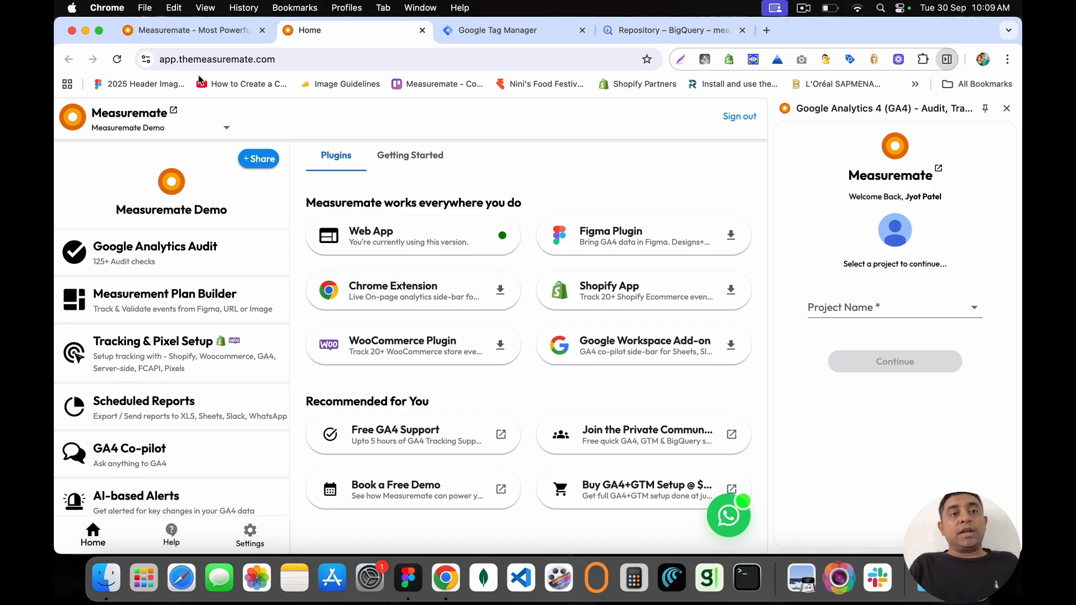
pyautogui.click(190, 31)
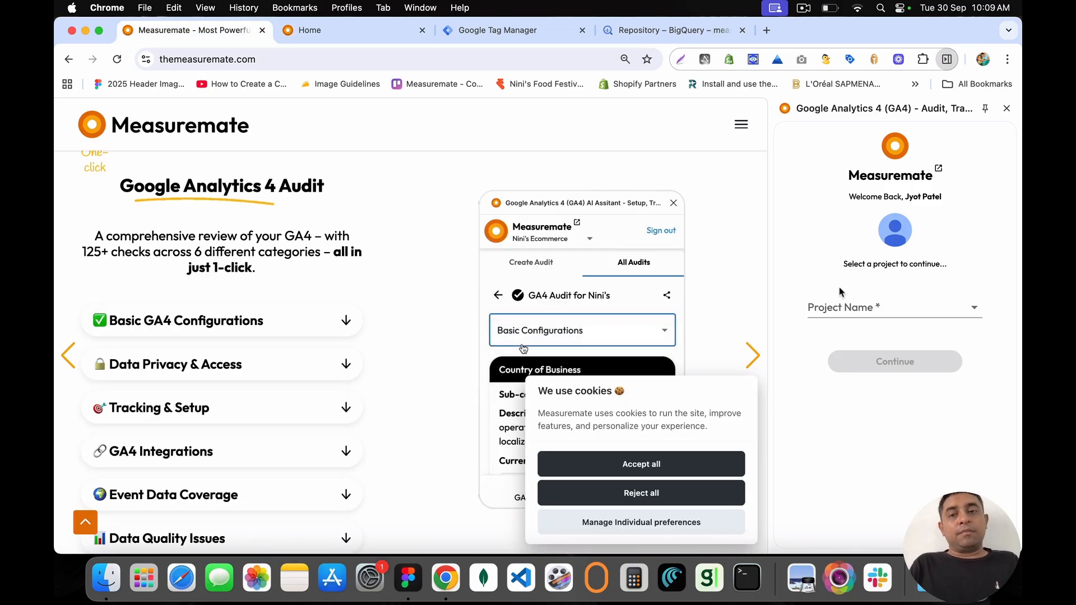
# Step: Choose the Measuremate Demo project, accept the site's cookies and continue into it
pyautogui.click(843, 310)
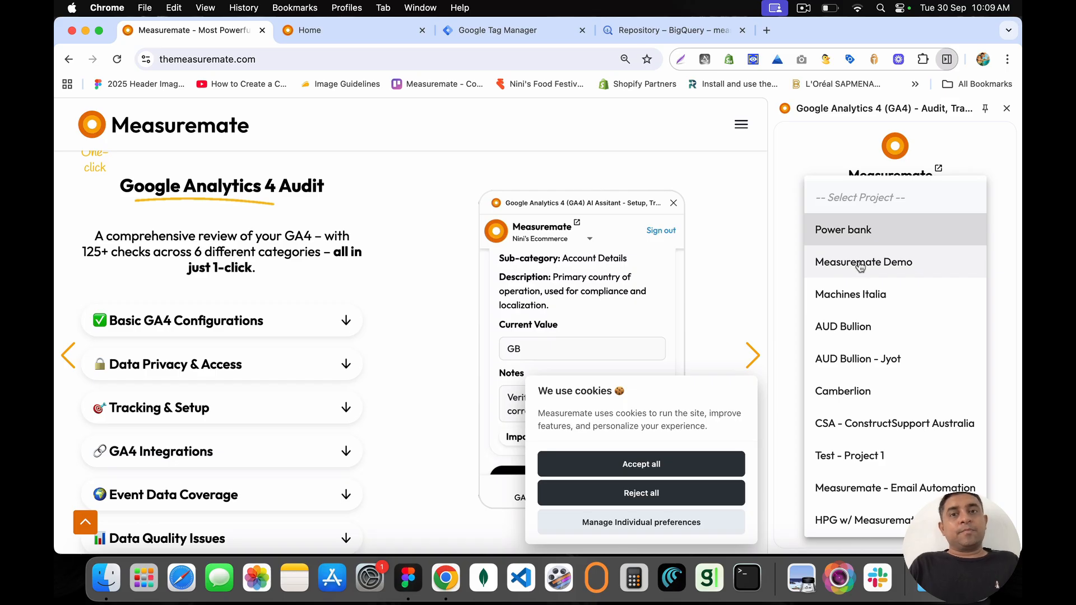
pyautogui.click(860, 264)
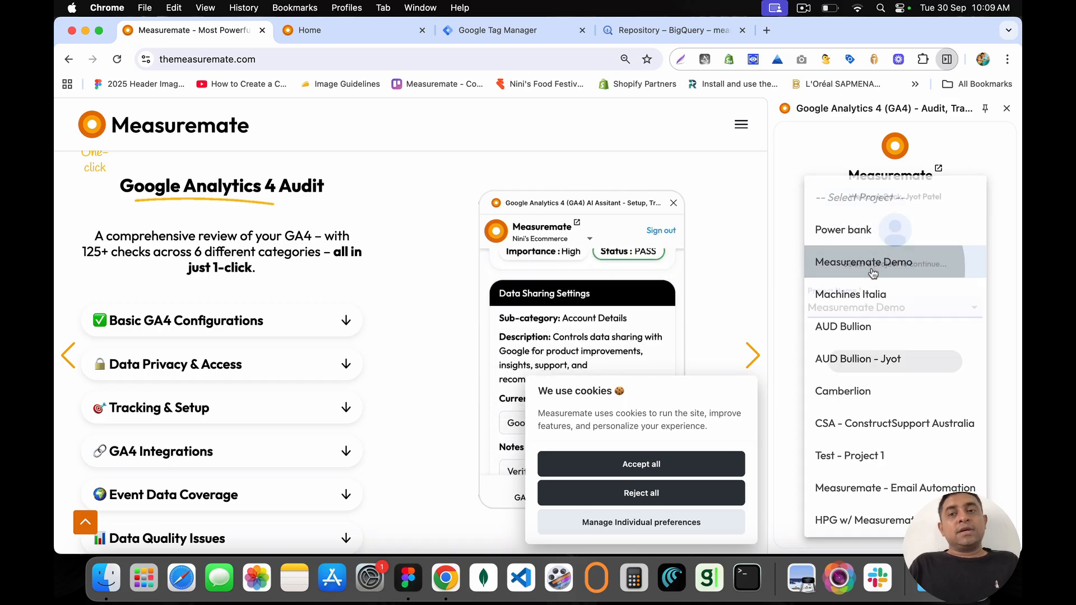
pyautogui.click(702, 469)
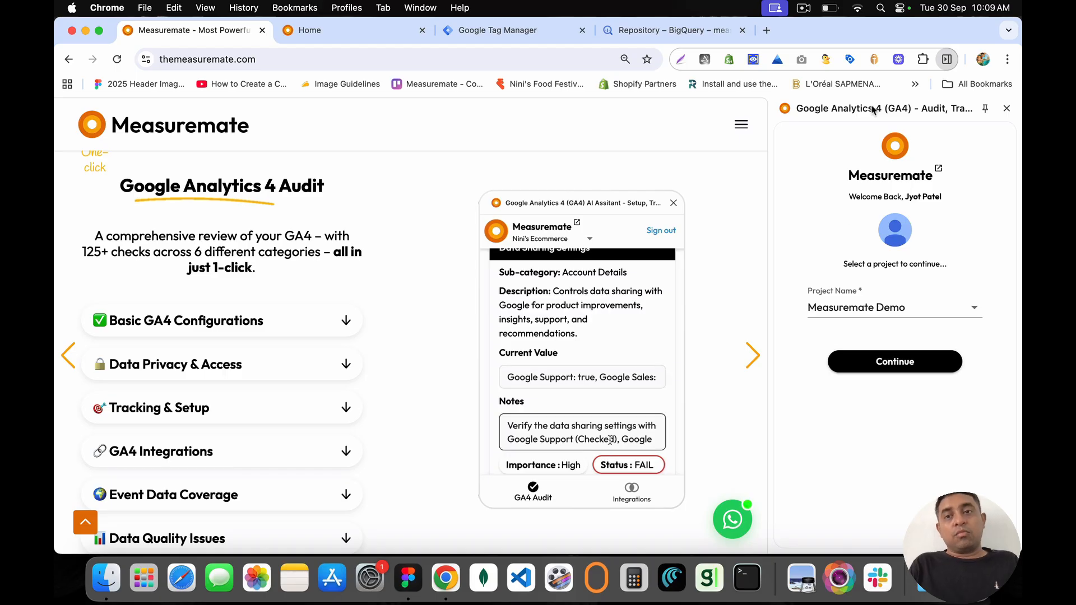
pyautogui.click(887, 364)
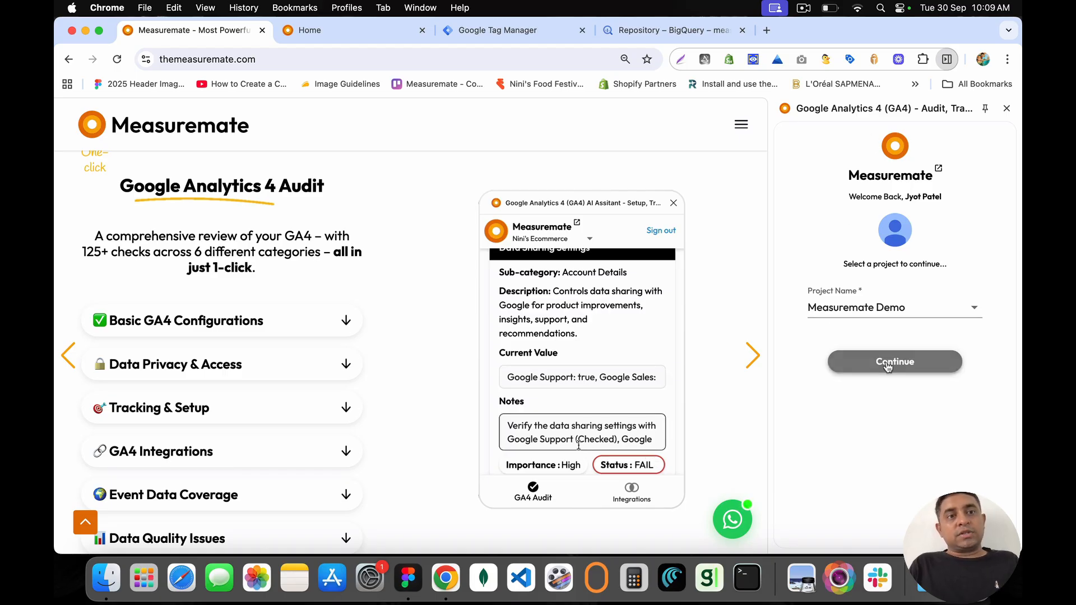
pyautogui.scroll(-3, 888, 367)
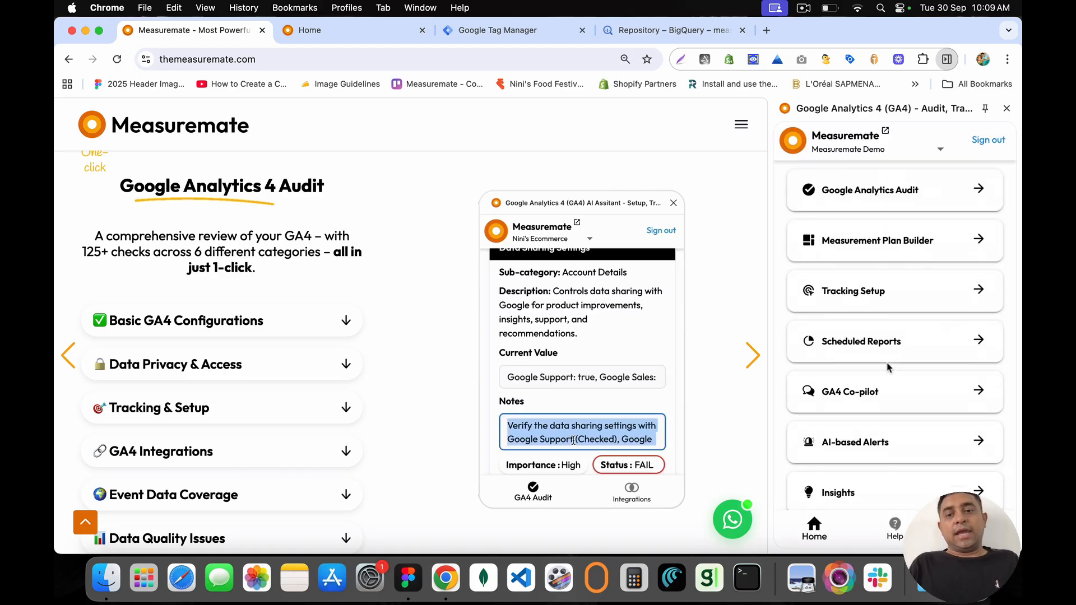
# Step: Open the extension's on-page GA4 analytics for the current page and show its full address
pyautogui.click(976, 329)
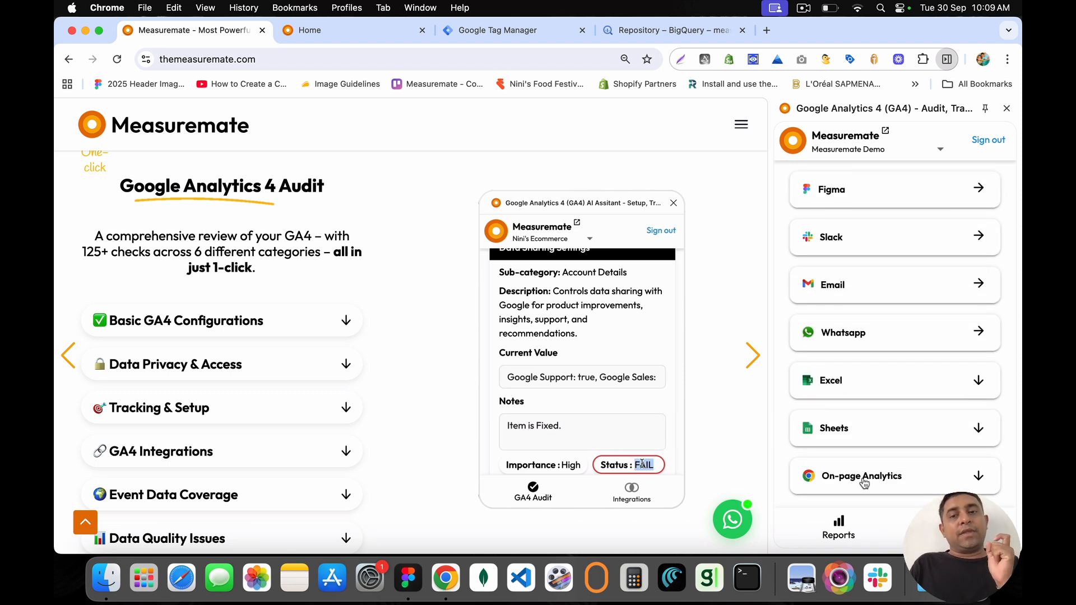
pyautogui.click(860, 483)
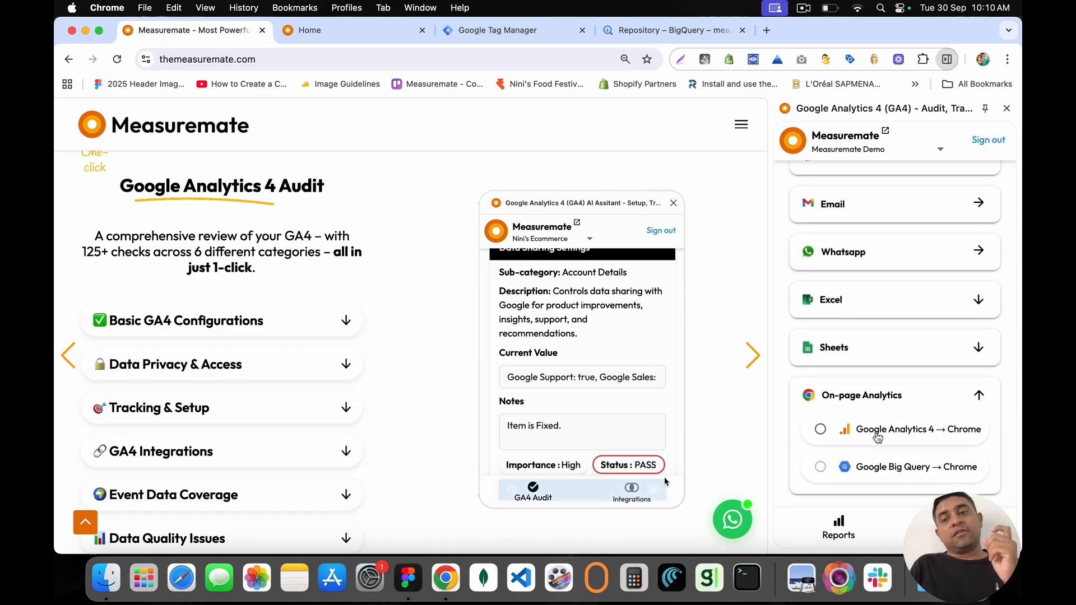
pyautogui.click(877, 436)
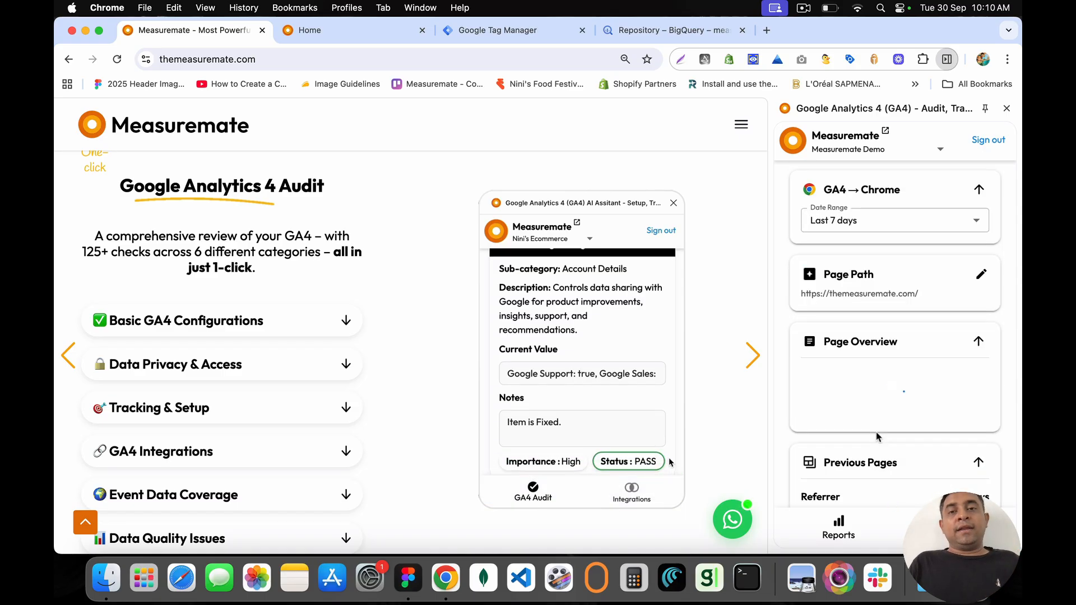
pyautogui.click(263, 67)
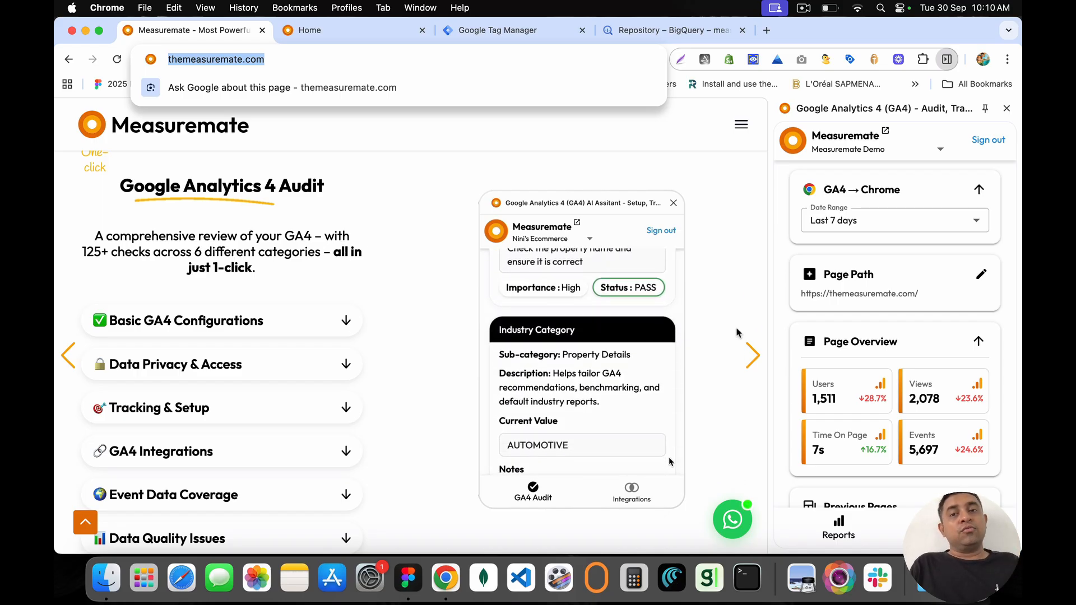
pyautogui.click(477, 59)
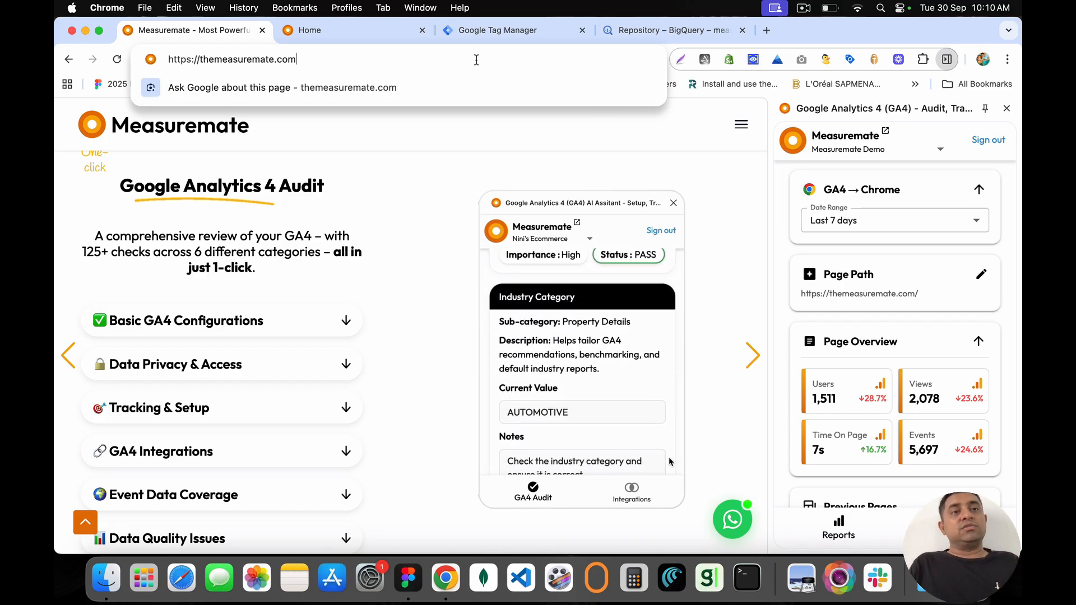
pyautogui.scroll(-2, 842, 286)
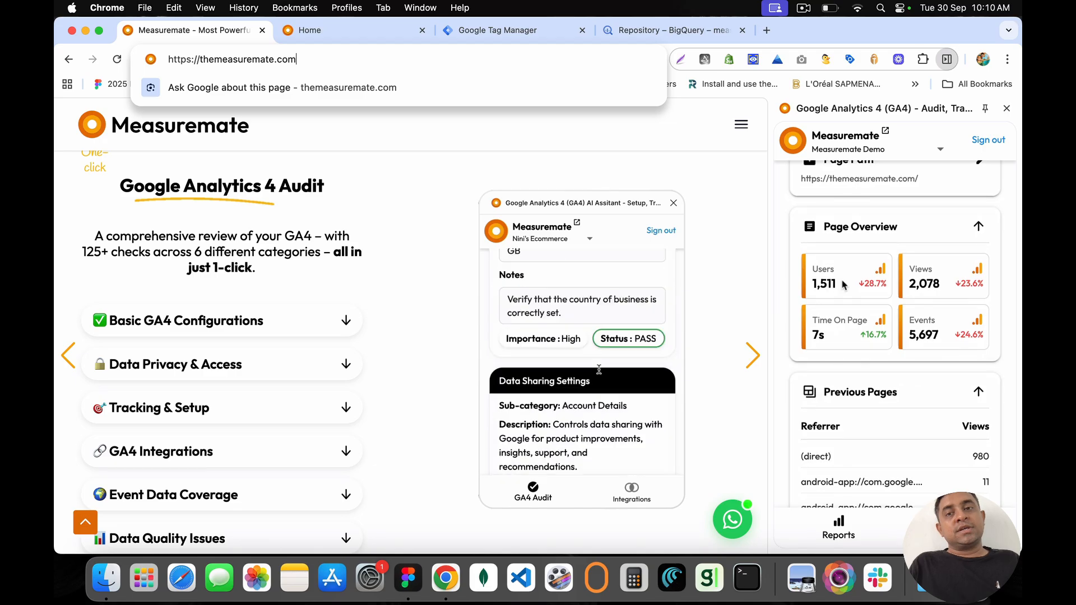
pyautogui.scroll(2, 843, 285)
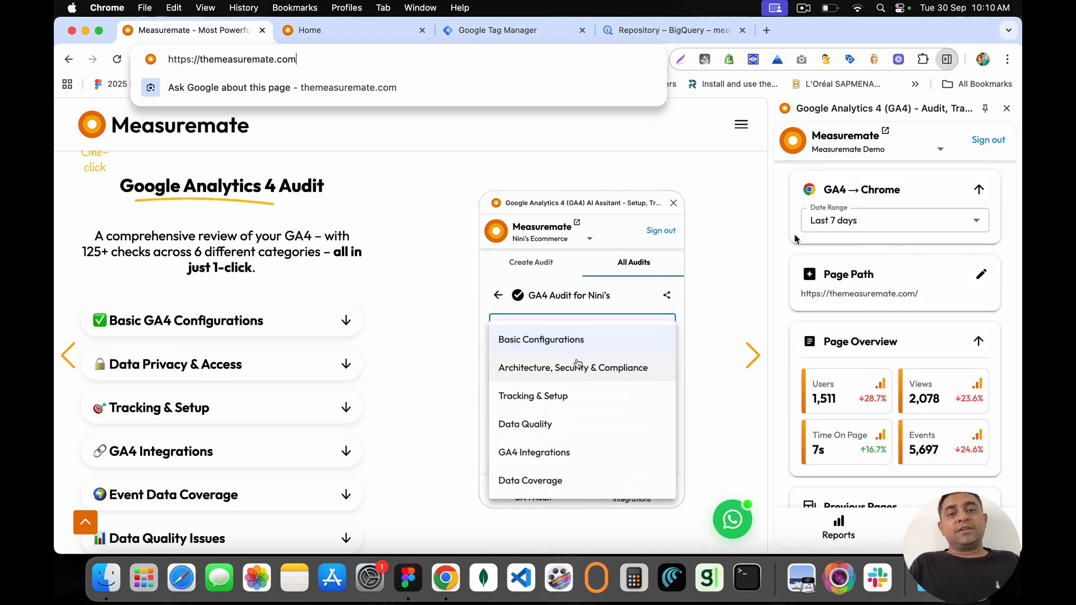
# Step: Keep the date range at Last 7 days and leave the page path unchanged
pyautogui.click(823, 224)
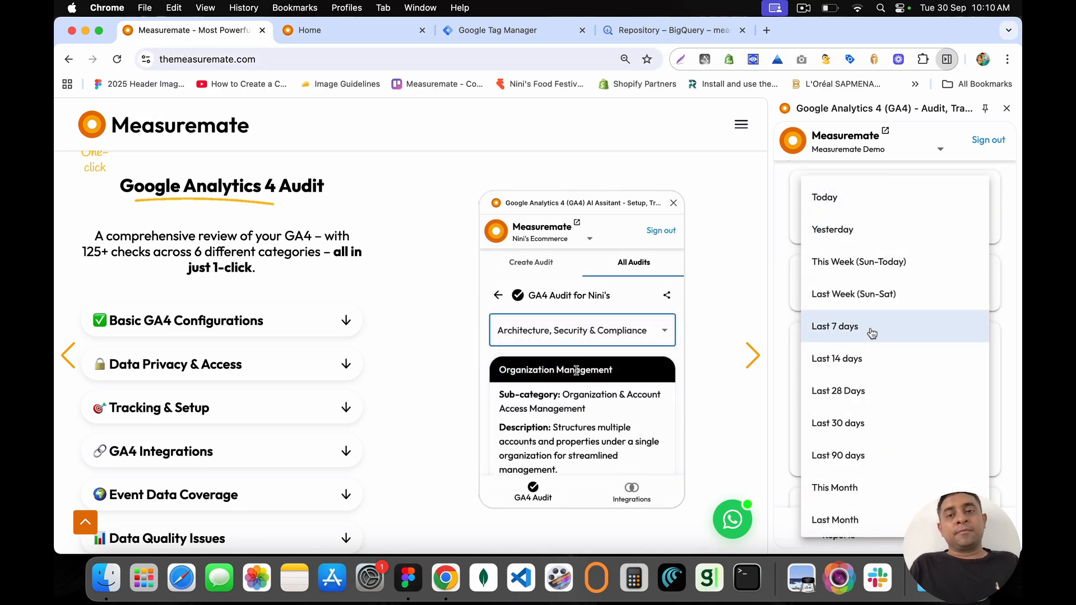
pyautogui.scroll(-1, 850, 403)
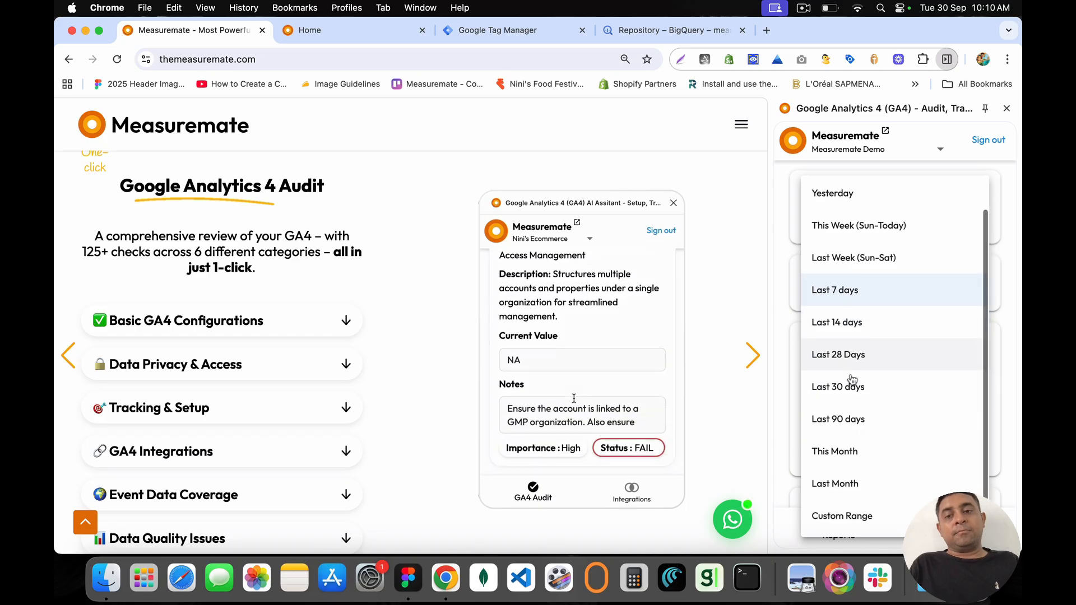
pyautogui.click(781, 223)
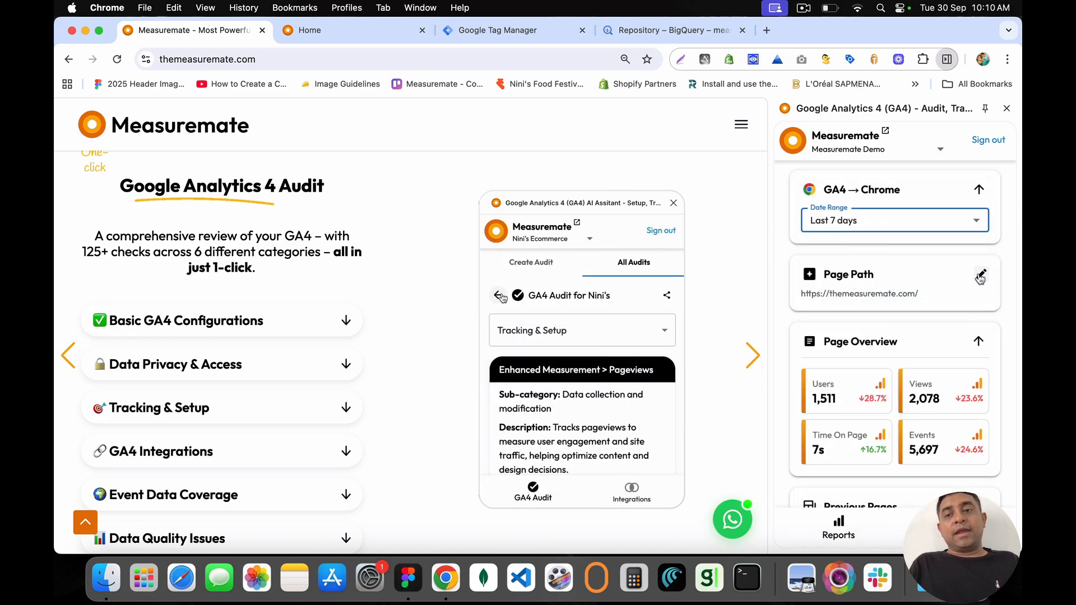
pyautogui.click(940, 277)
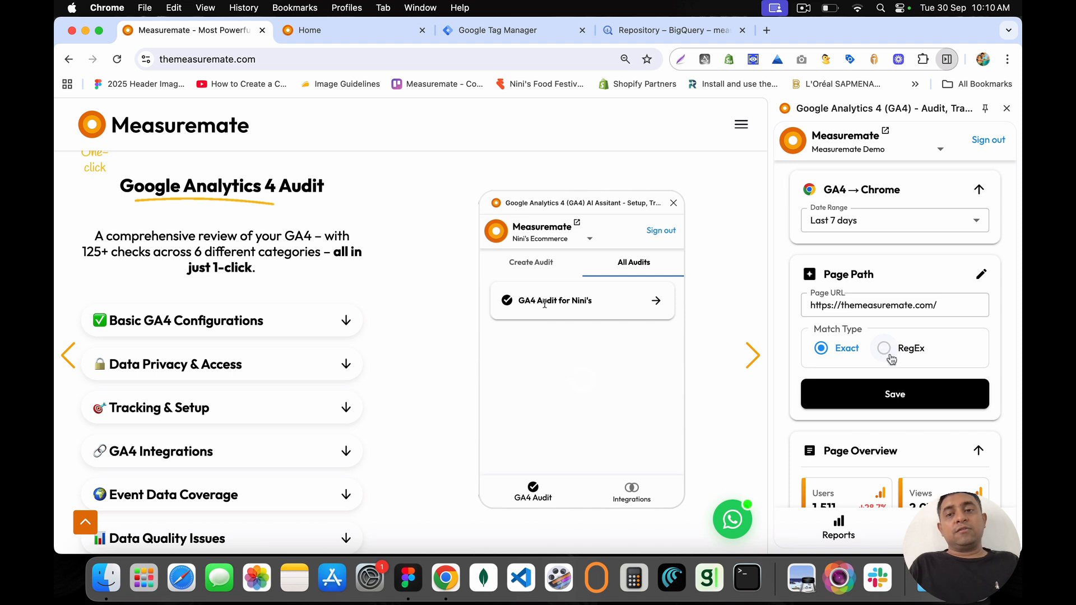
pyautogui.click(981, 274)
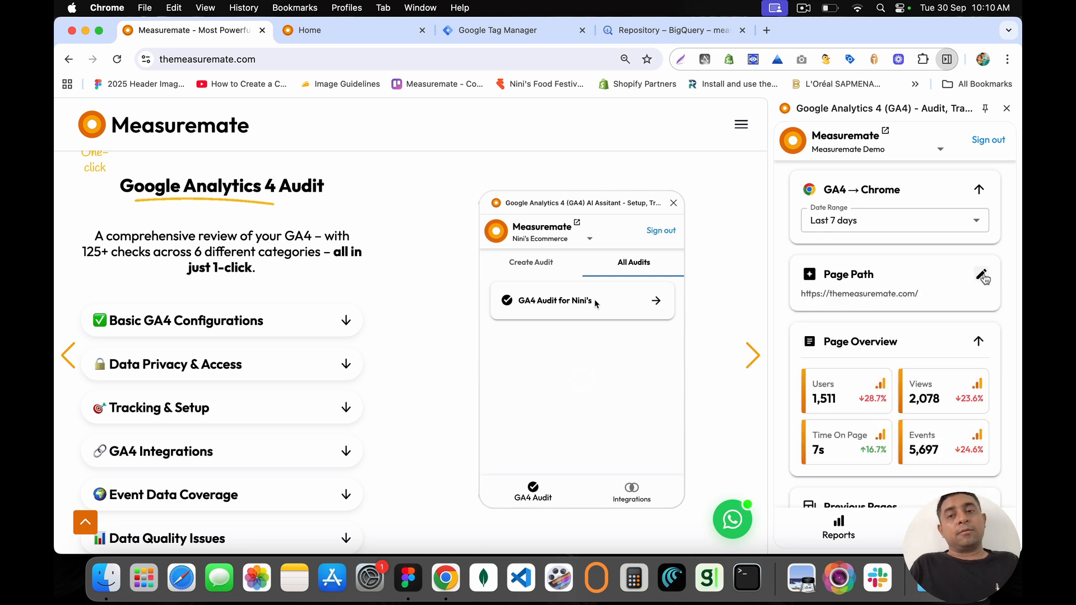
# Step: Collapse and re-expand the Page Overview, Previous Pages, On Page Behavior and Traffic Sources cards
pyautogui.scroll(-3, 865, 305)
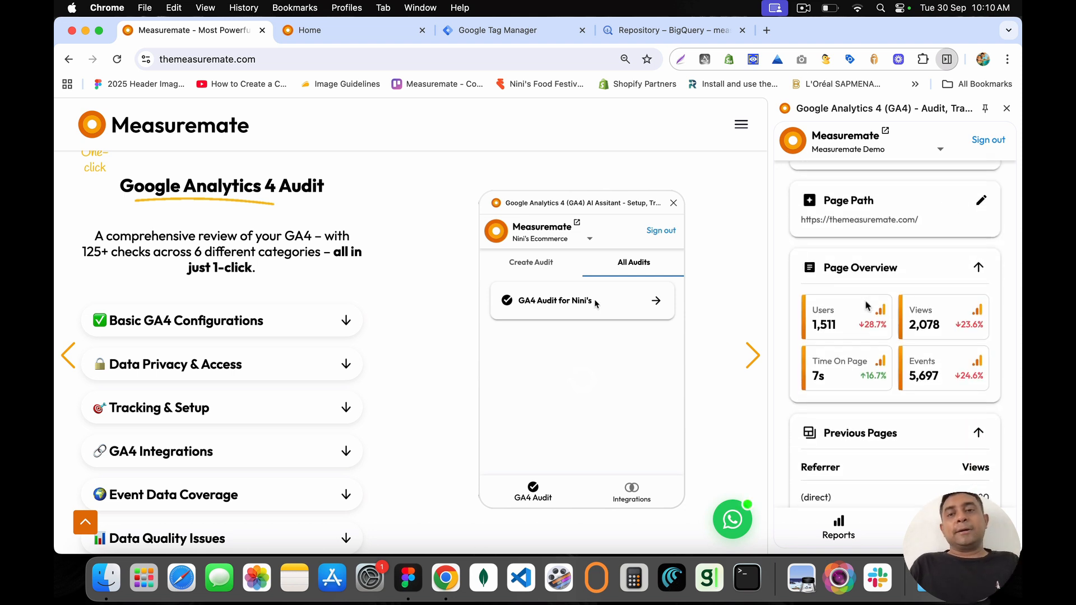
pyautogui.moveTo(825, 241); pyautogui.dragTo(903, 244)
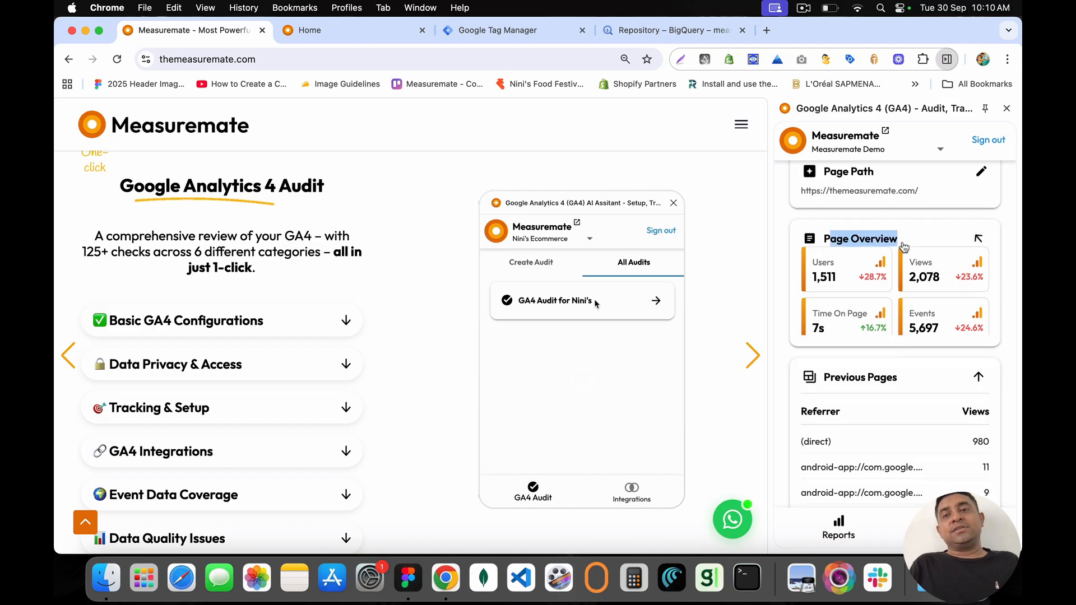
pyautogui.click(903, 244)
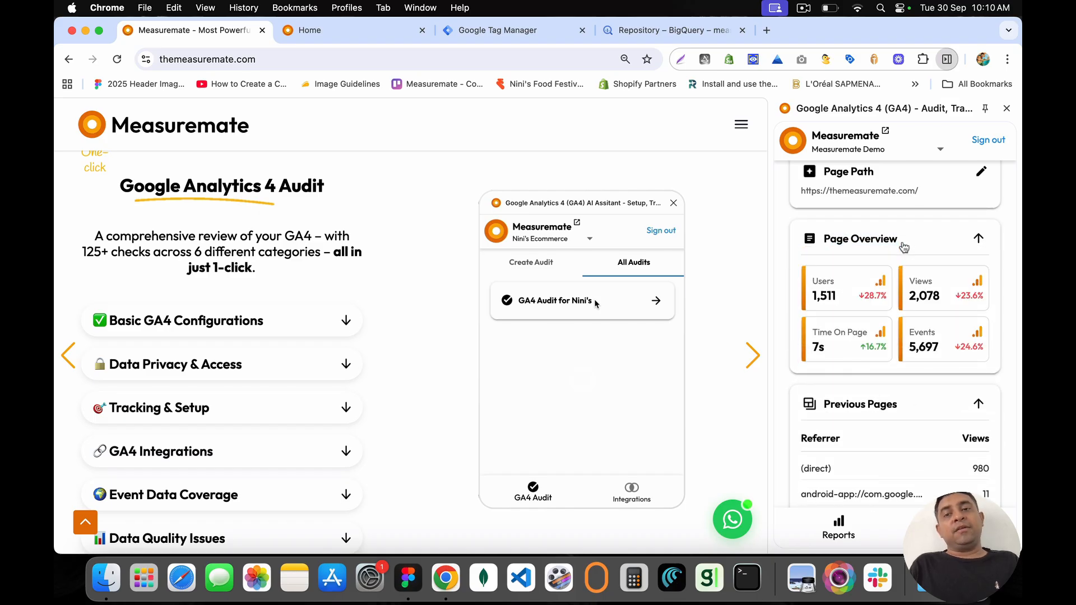
pyautogui.click(976, 240)
pyautogui.click(946, 291)
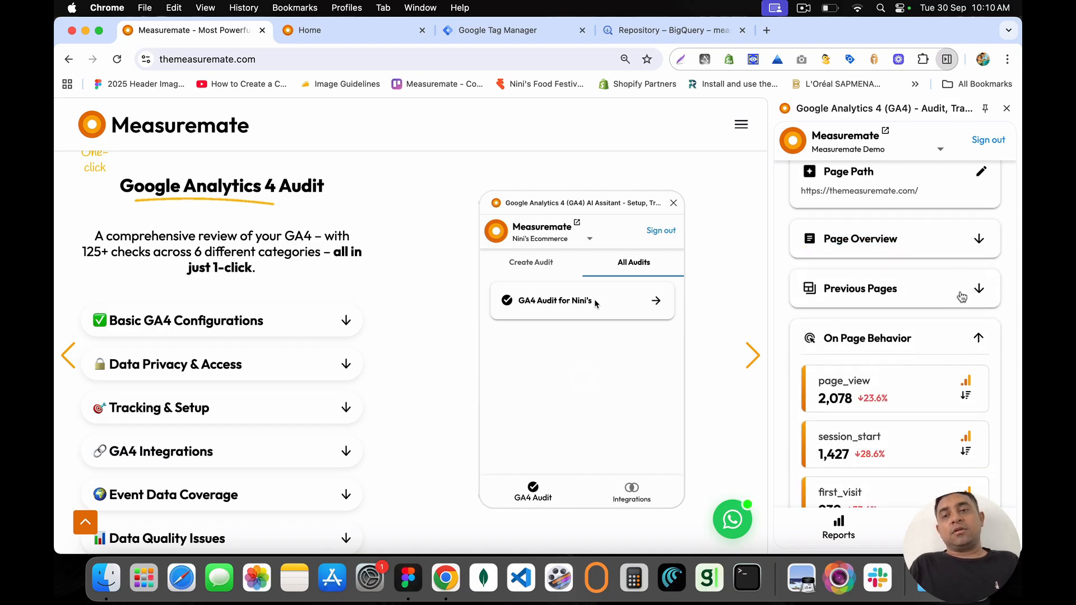
pyautogui.click(938, 345)
pyautogui.click(936, 388)
pyautogui.scroll(-3, 925, 364)
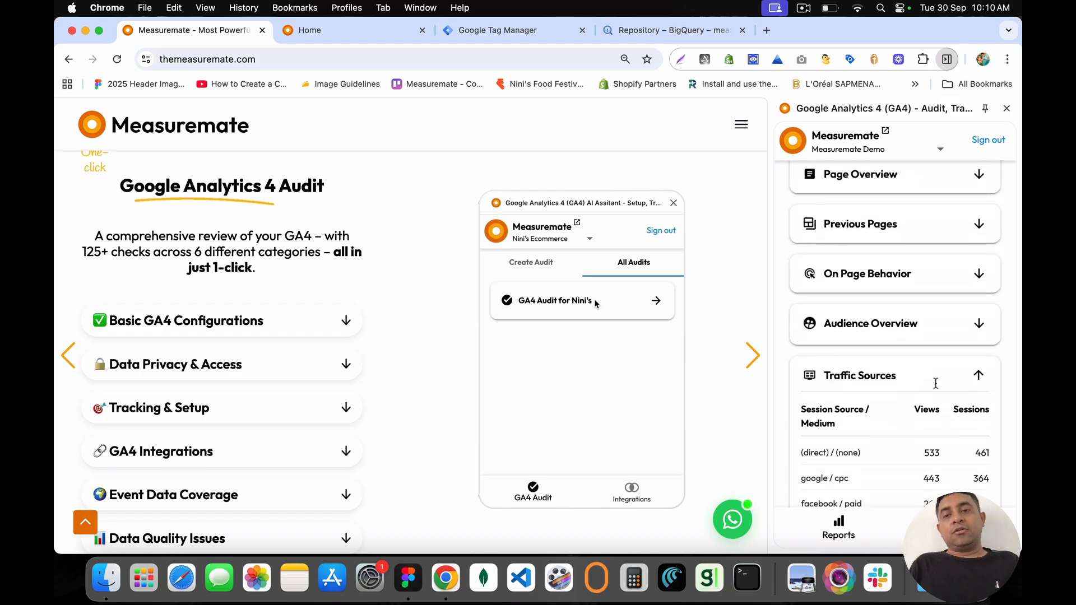
pyautogui.click(907, 347)
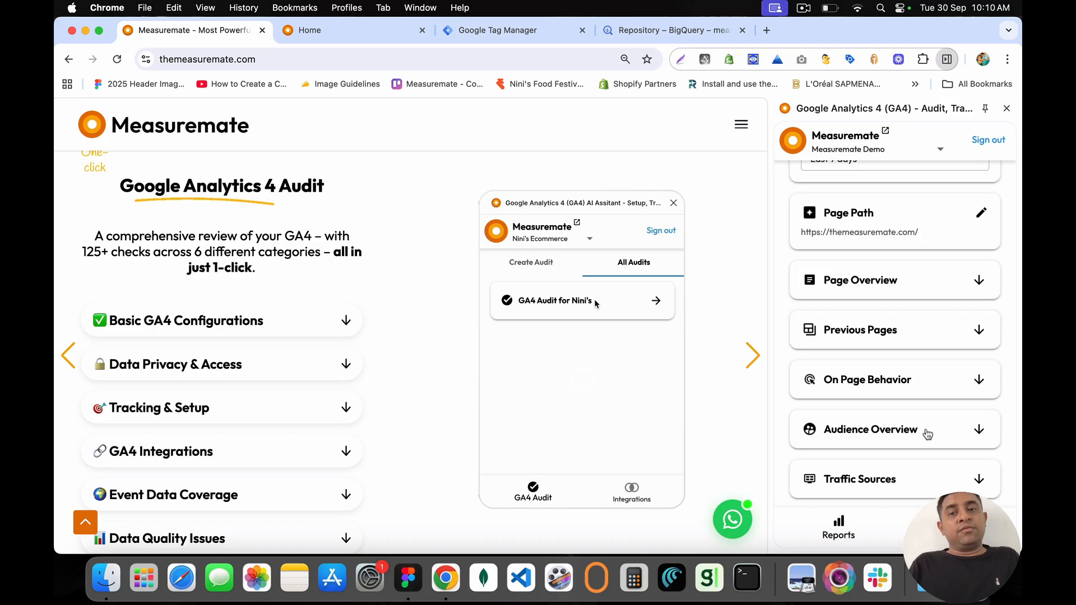
pyautogui.click(844, 480)
pyautogui.scroll(5, 863, 356)
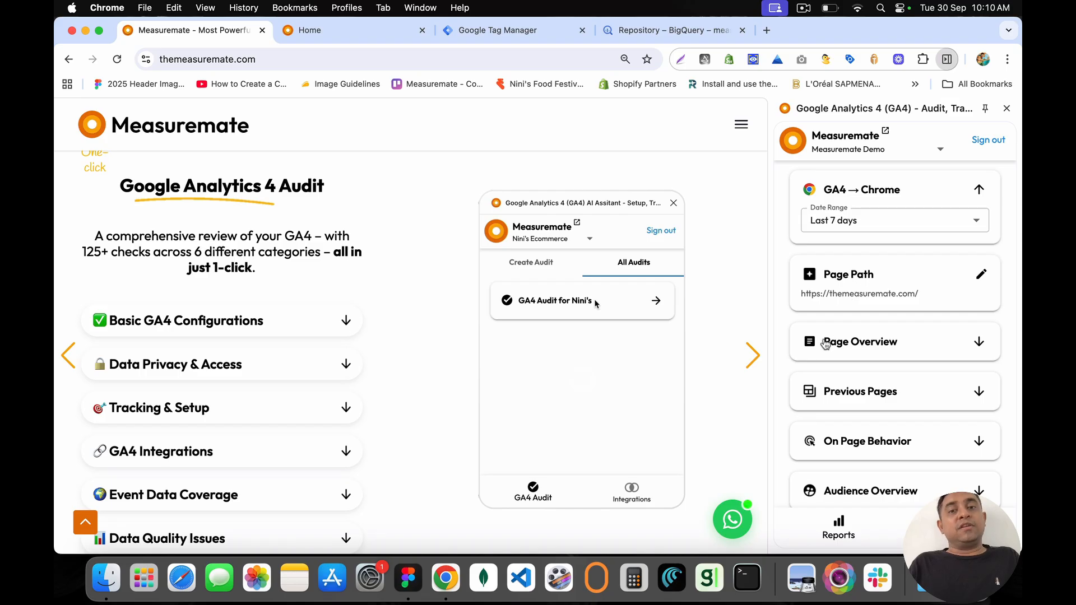
# Step: Expand Page Overview and point out Users 1,511, Views 2,078 and Time On Page 7s
pyautogui.click(826, 344)
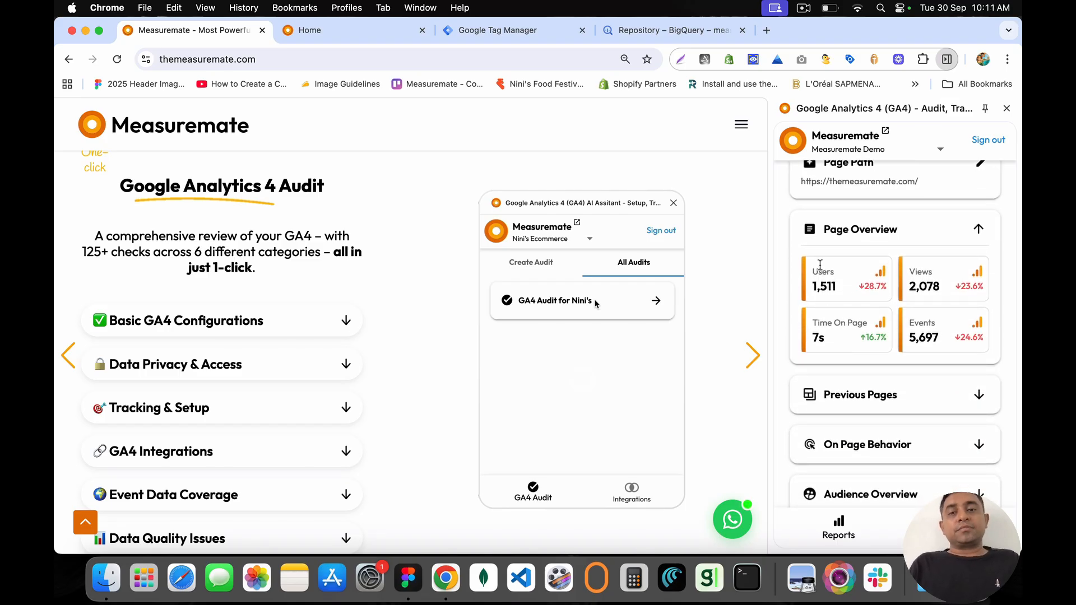
pyautogui.moveTo(812, 267); pyautogui.dragTo(844, 298)
pyautogui.click(845, 303)
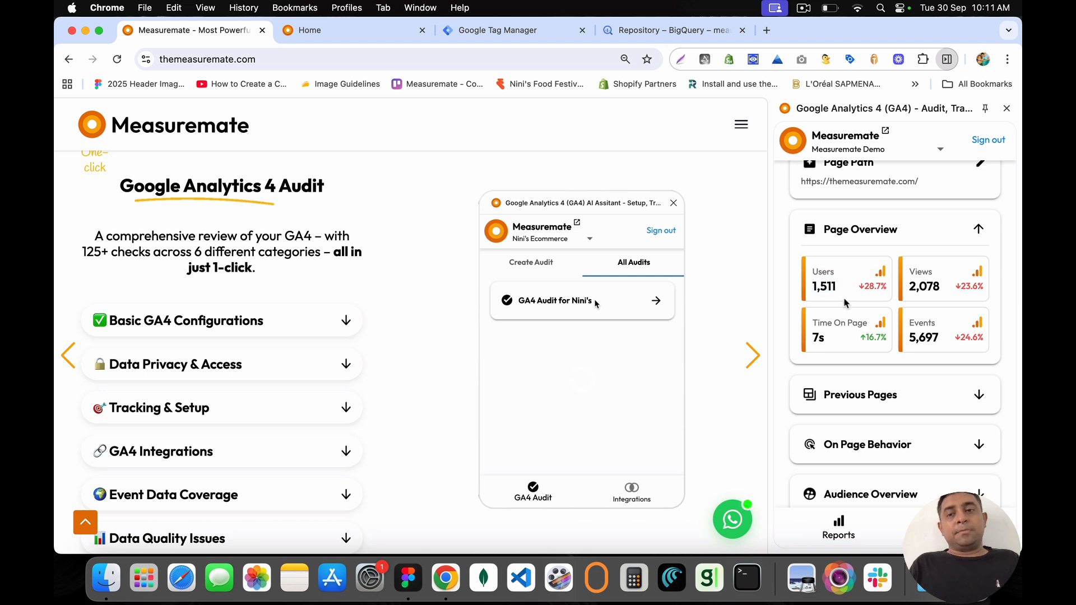
pyautogui.moveTo(813, 269); pyautogui.dragTo(840, 302)
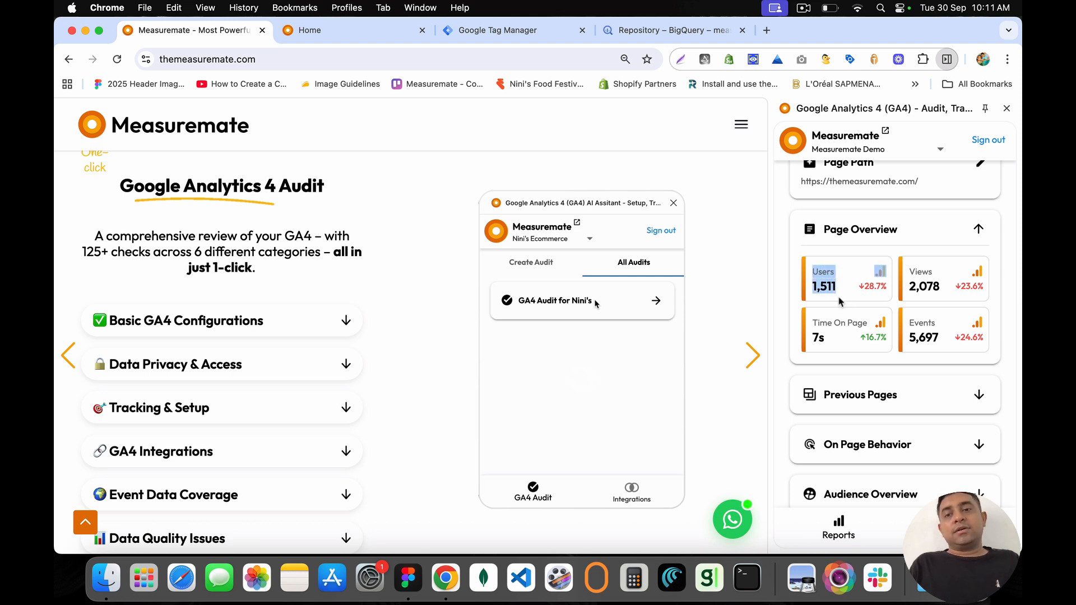
pyautogui.moveTo(907, 268); pyautogui.dragTo(944, 295)
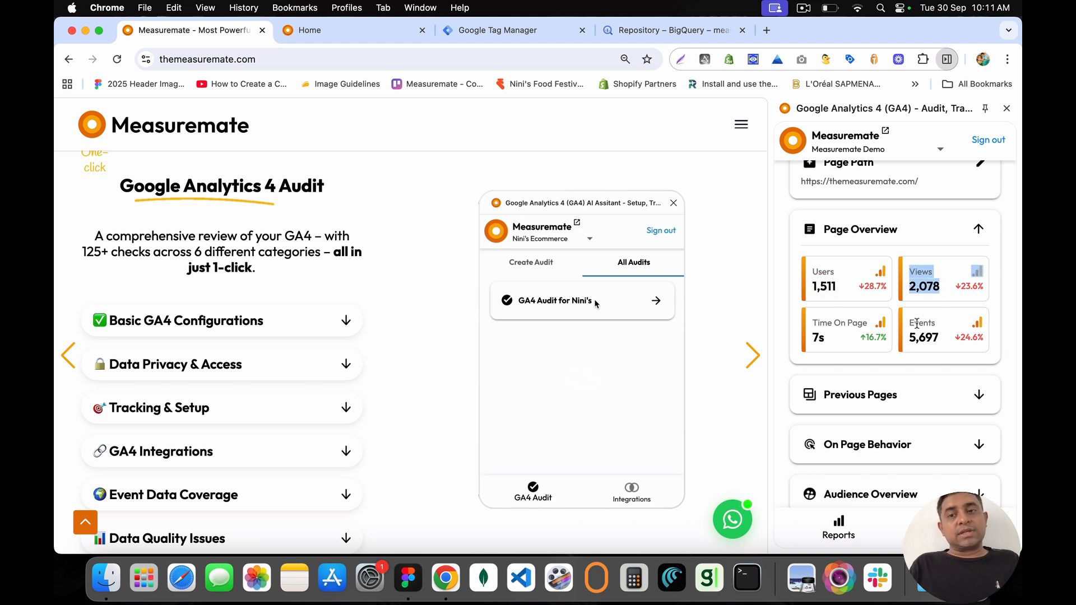
pyautogui.moveTo(816, 322); pyautogui.dragTo(845, 350)
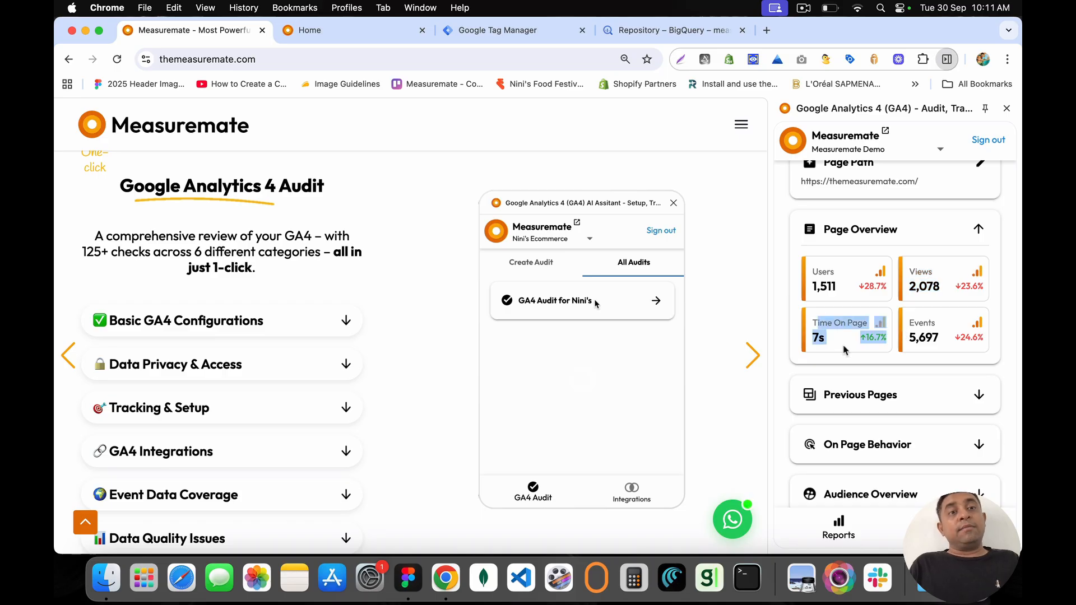
pyautogui.click(844, 350)
# Step: Expand the Previous Pages referrer table, highlight its rows, and expand On Page Behavior
pyautogui.scroll(-2, 844, 350)
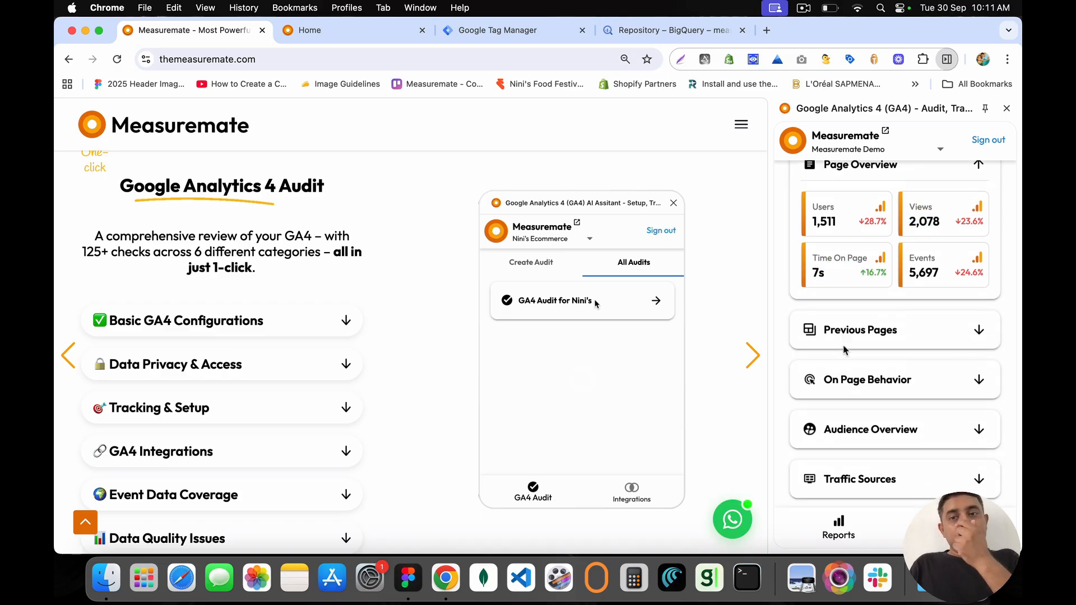
pyautogui.click(852, 338)
pyautogui.scroll(-4, 857, 342)
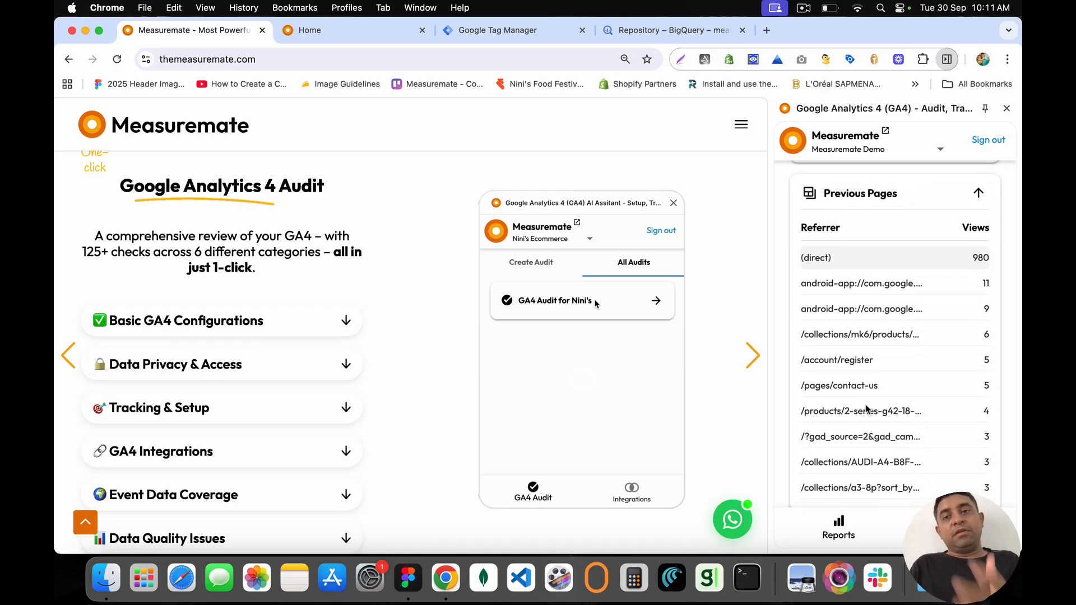
pyautogui.moveTo(801, 252); pyautogui.dragTo(905, 480)
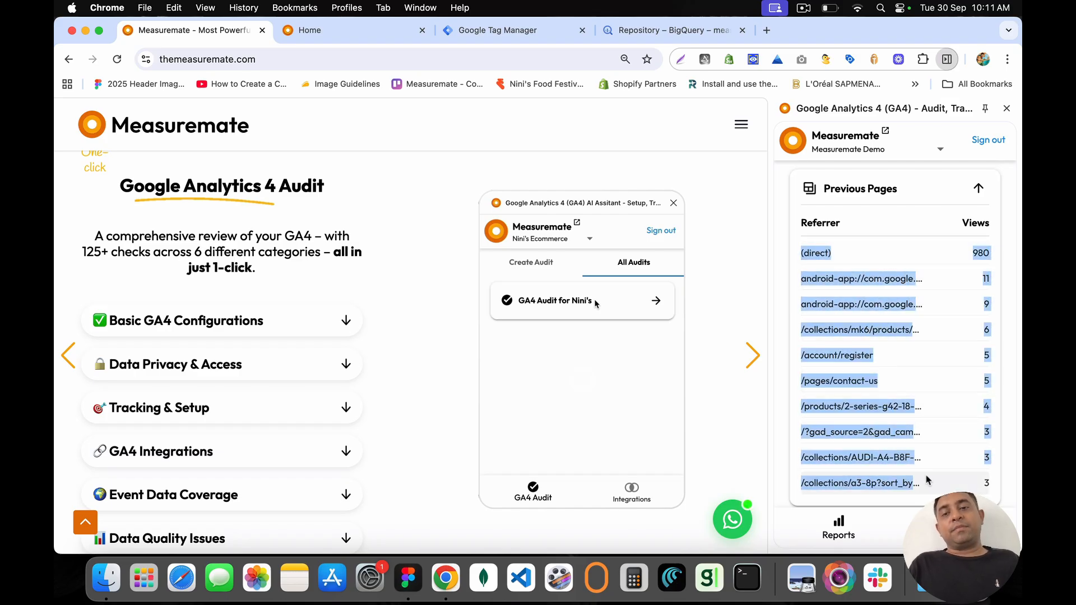
pyautogui.scroll(-5, 927, 480)
pyautogui.click(910, 378)
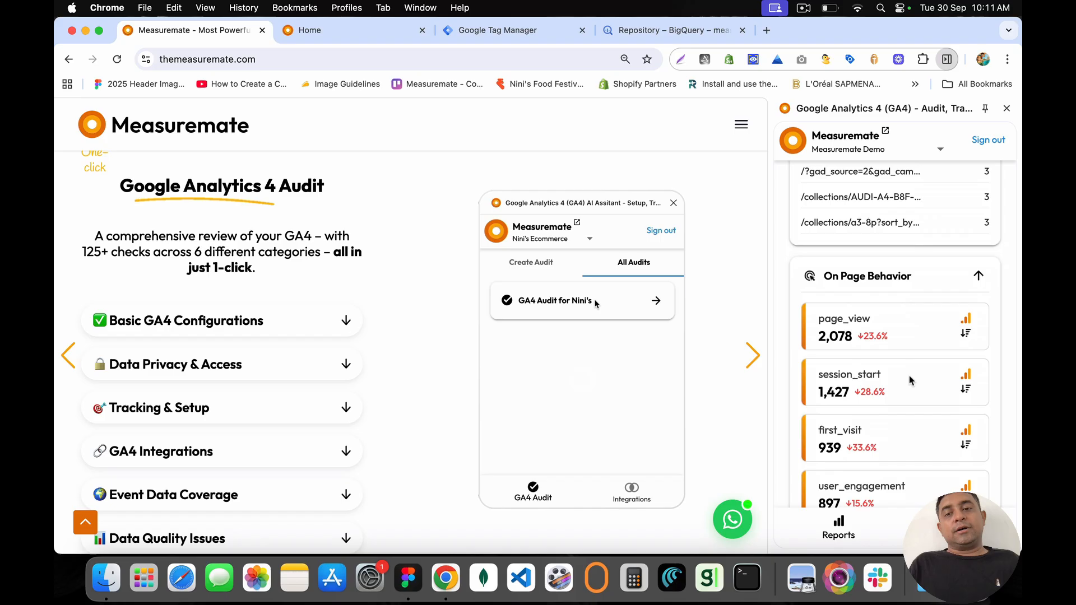
# Step: Expand Audience Overview and try an Item name breakdown of add_to_cart, then hide it
pyautogui.scroll(-5, 870, 381)
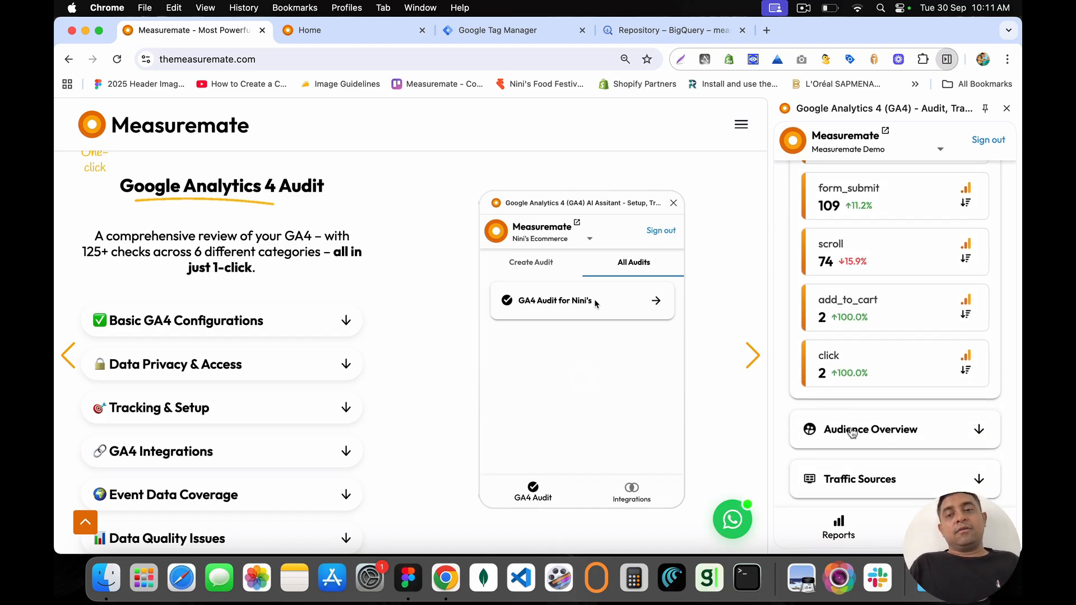
pyautogui.click(852, 429)
pyautogui.scroll(3, 874, 308)
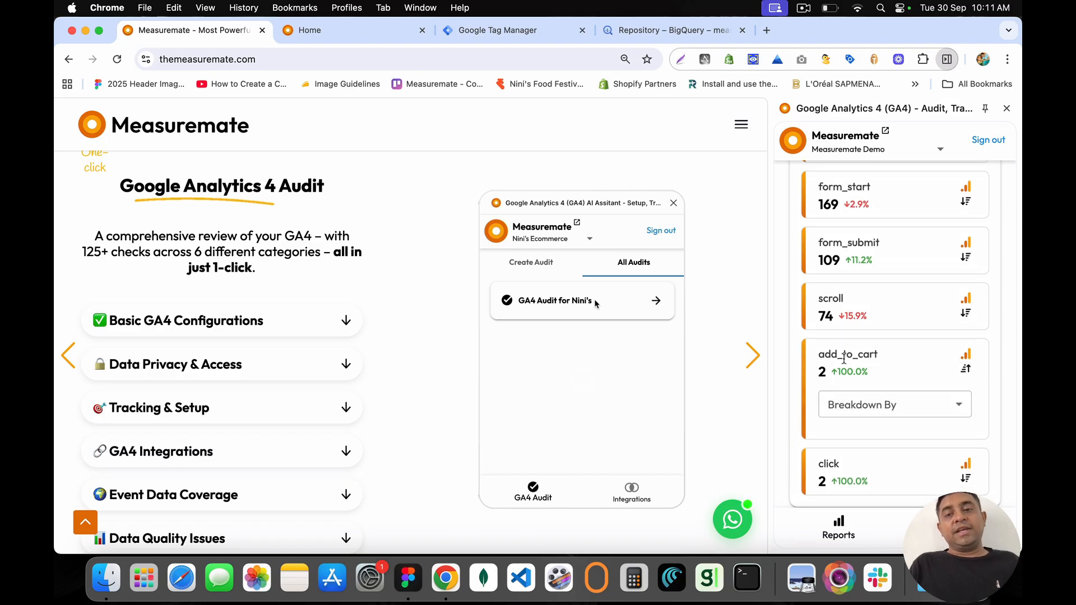
pyautogui.click(877, 413)
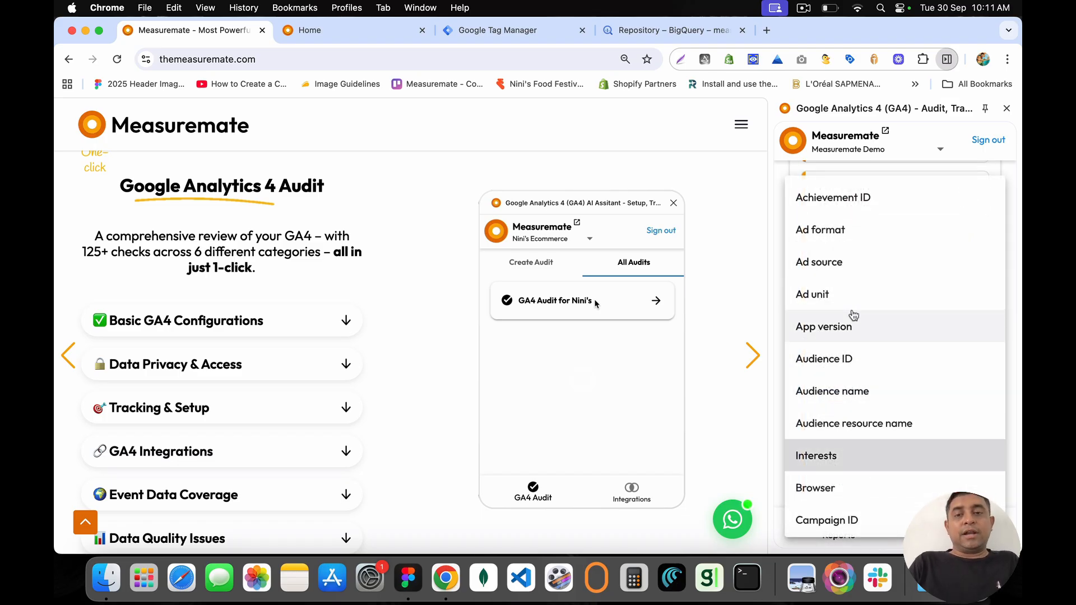
pyautogui.scroll(-10, 853, 314)
pyautogui.scroll(-3, 832, 389)
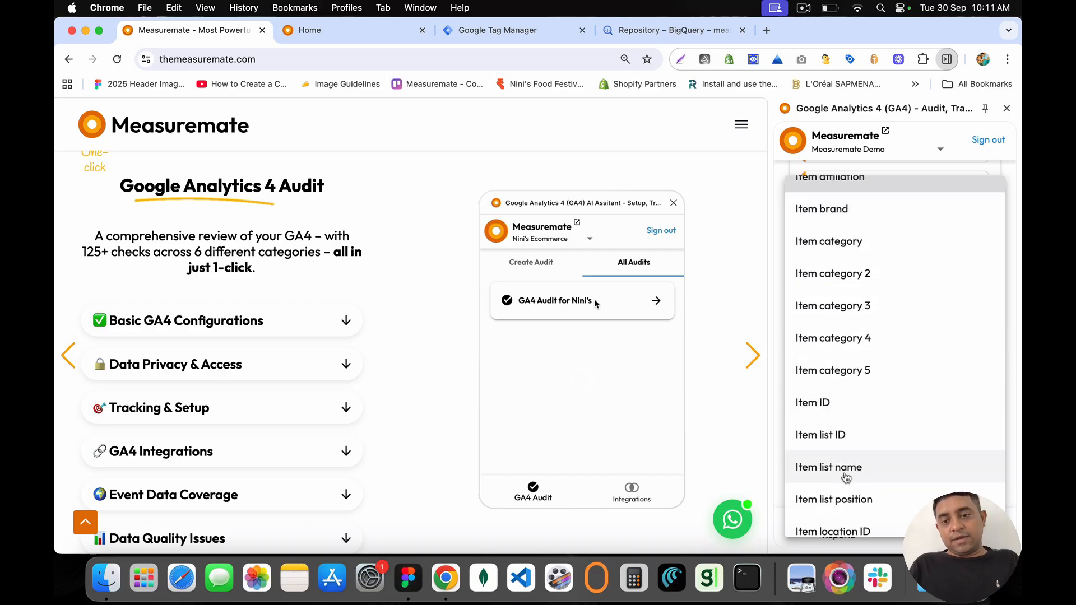
pyautogui.scroll(-2, 846, 478)
pyautogui.click(846, 442)
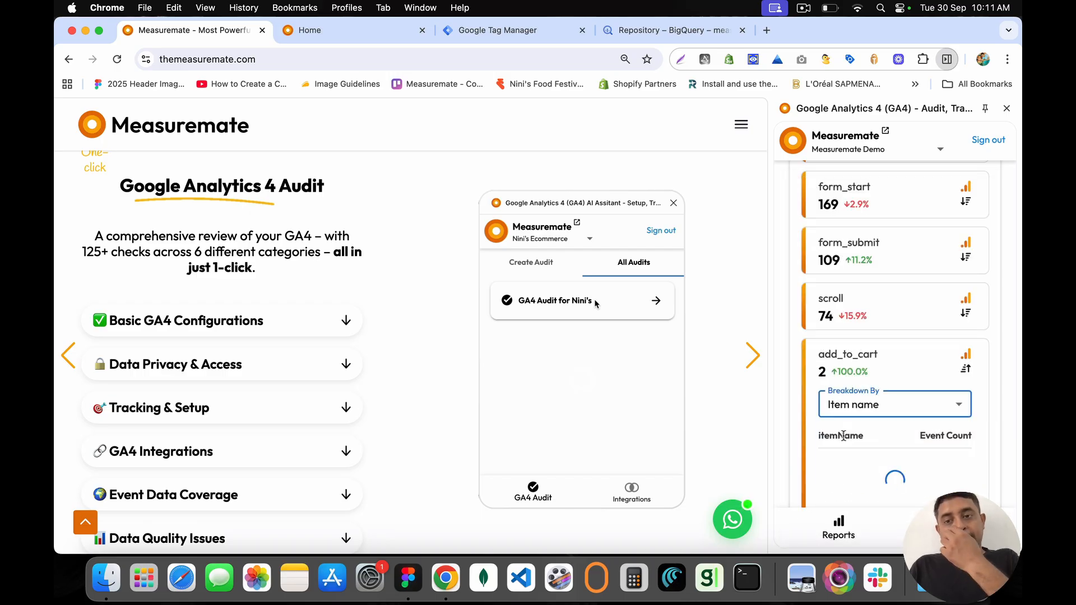
pyautogui.scroll(-3, 846, 426)
pyautogui.scroll(2, 863, 404)
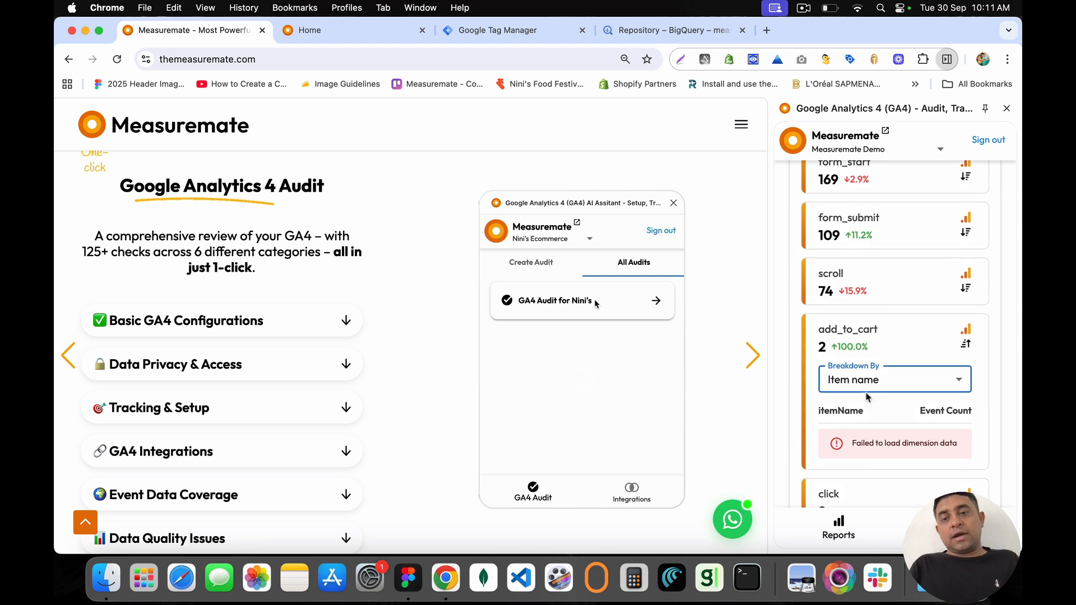
pyautogui.click(965, 343)
pyautogui.scroll(5, 894, 224)
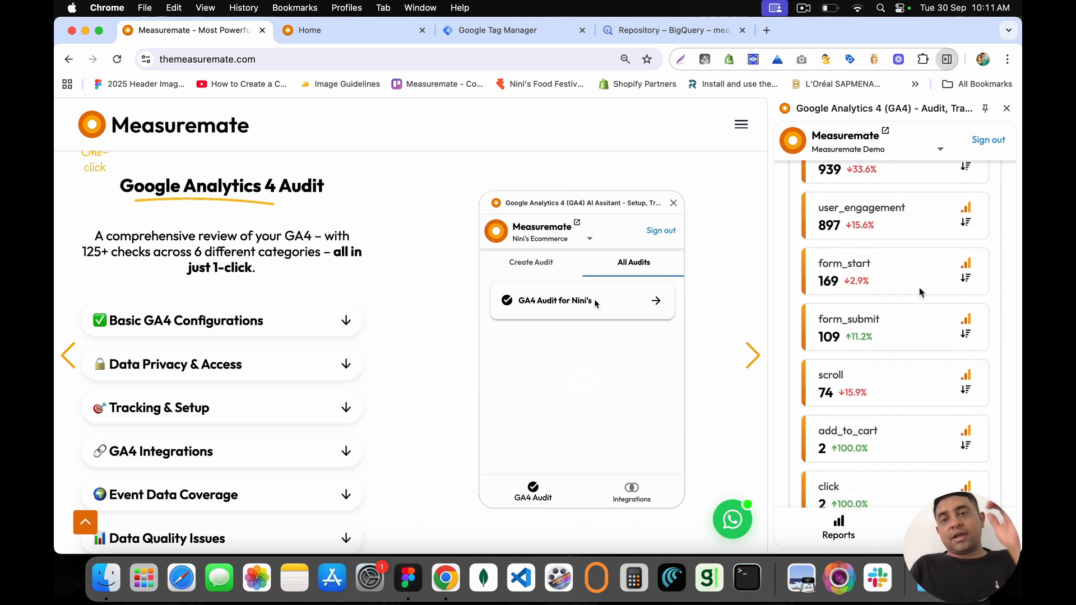
pyautogui.scroll(4, 894, 224)
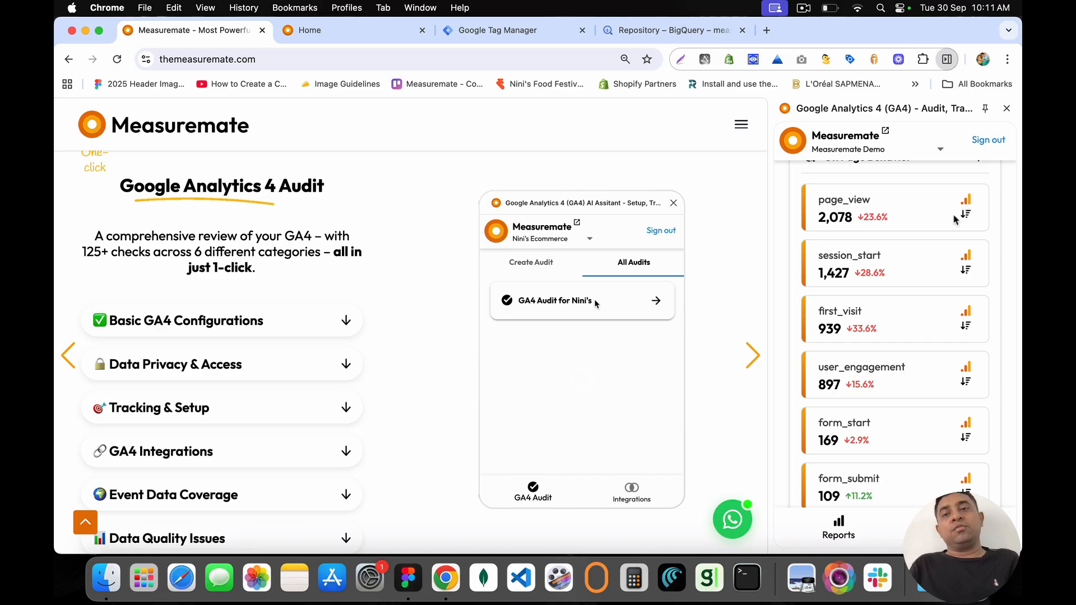
# Step: Break down page_view by Device category and point out the mobile, desktop and tablet counts
pyautogui.click(965, 215)
pyautogui.click(866, 251)
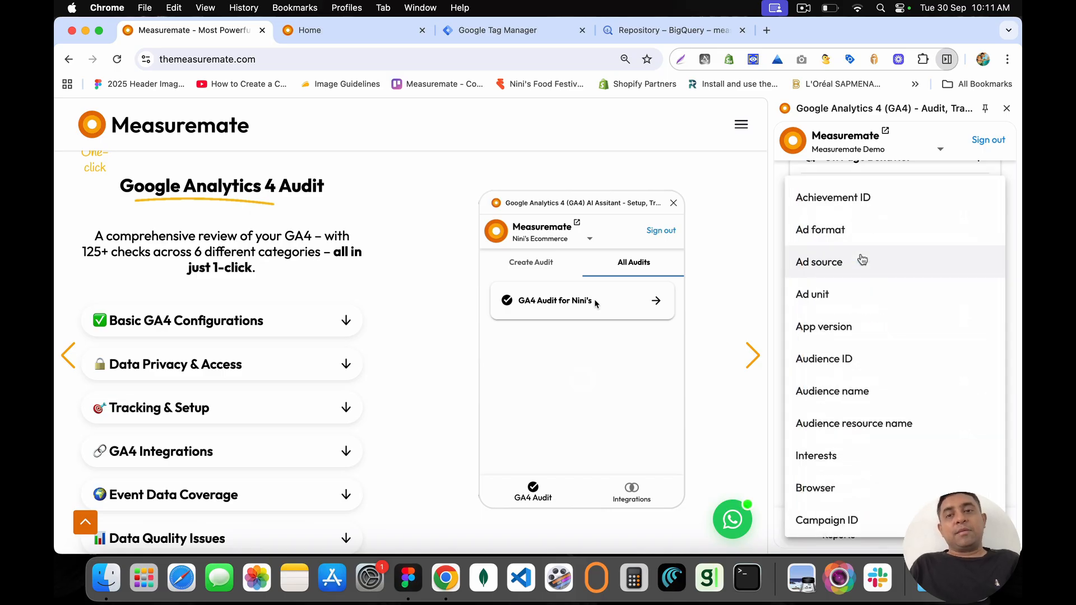
pyautogui.scroll(-10, 862, 259)
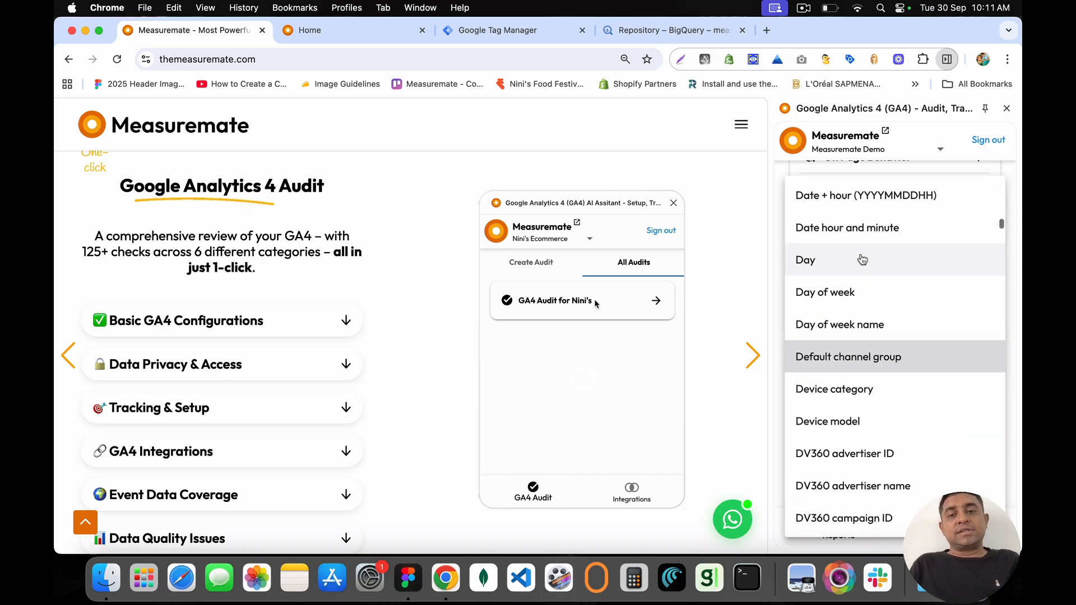
pyautogui.click(857, 389)
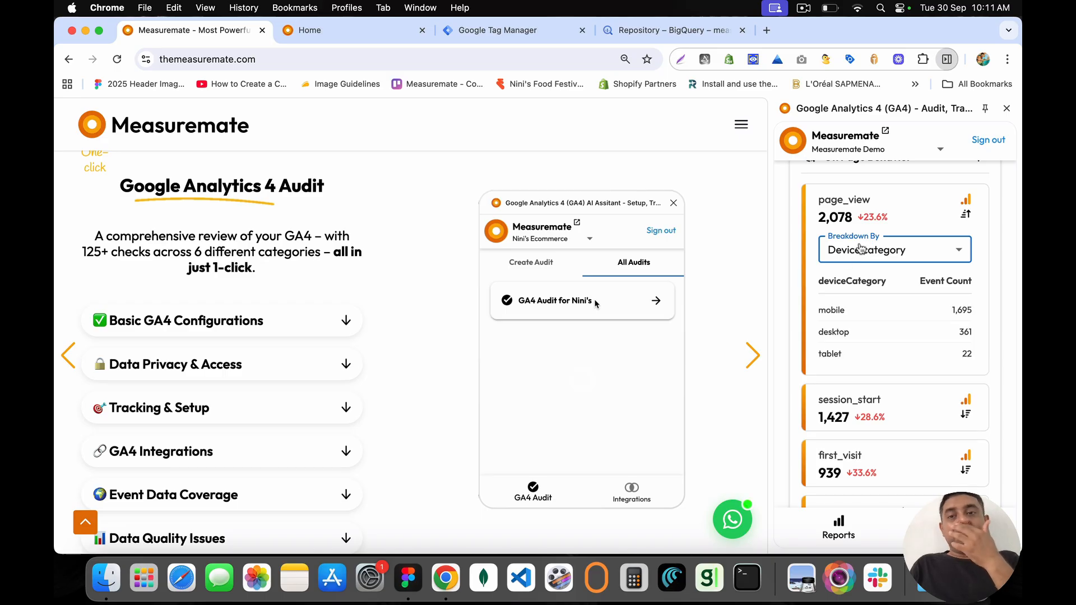
pyautogui.moveTo(819, 217); pyautogui.dragTo(885, 216)
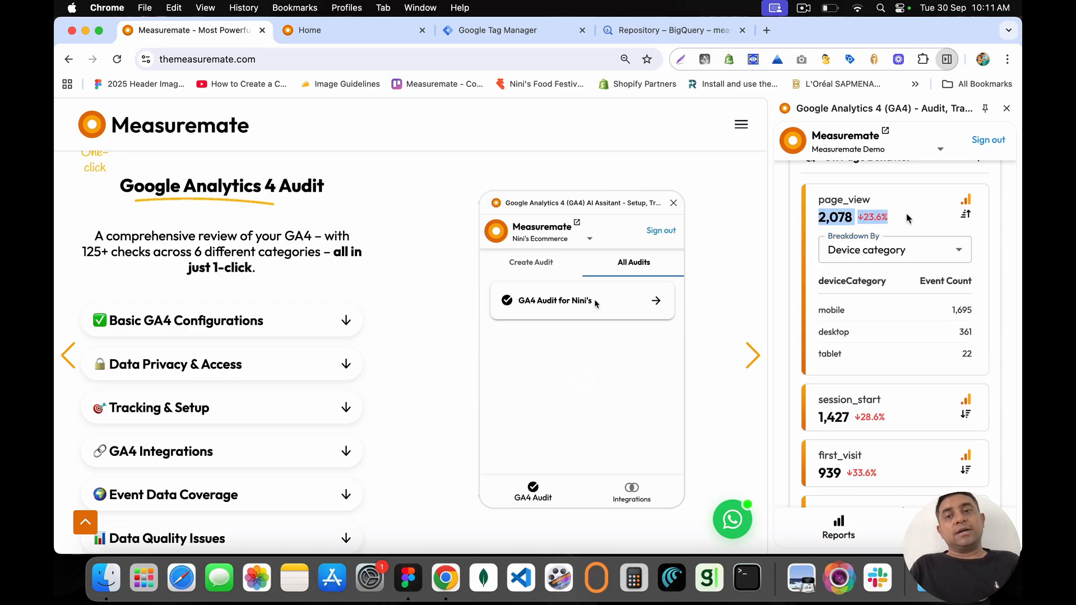
pyautogui.click(908, 217)
pyautogui.moveTo(819, 309); pyautogui.dragTo(852, 356)
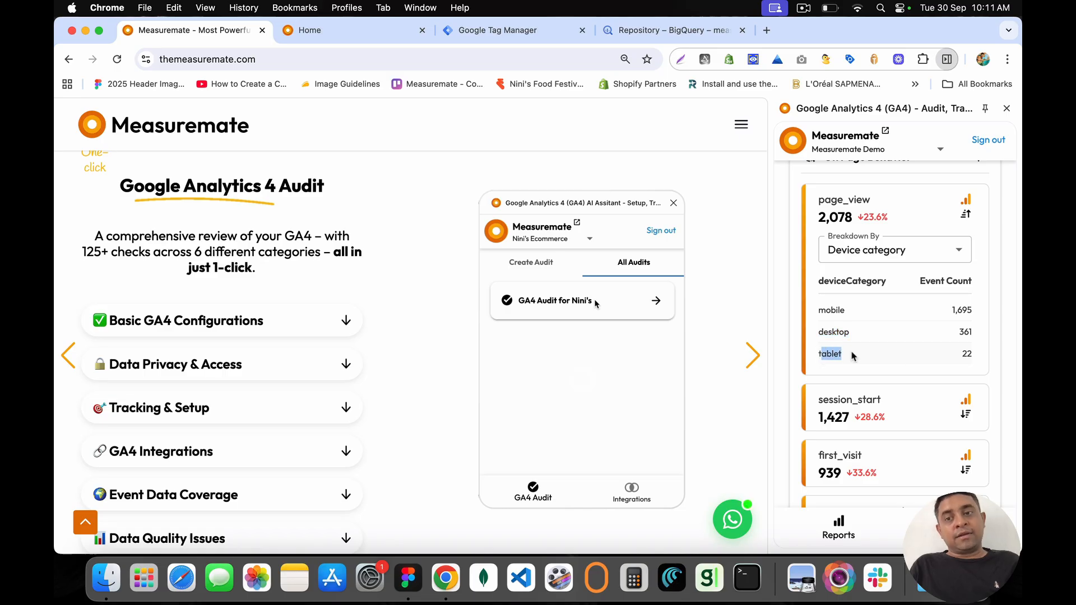
pyautogui.moveTo(948, 310); pyautogui.dragTo(982, 357)
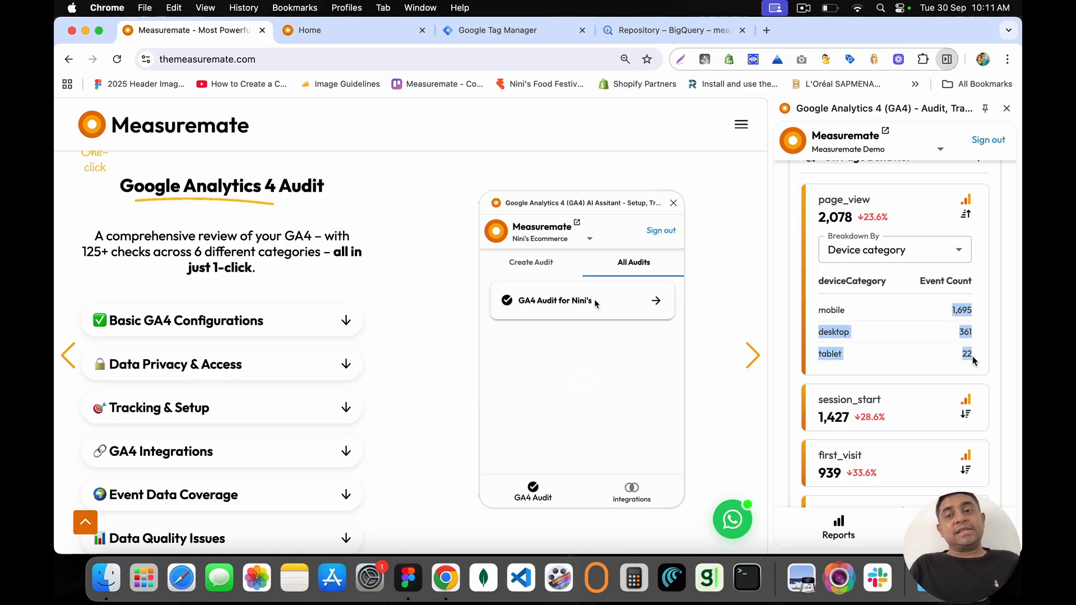
pyautogui.click(973, 360)
pyautogui.scroll(-7, 928, 387)
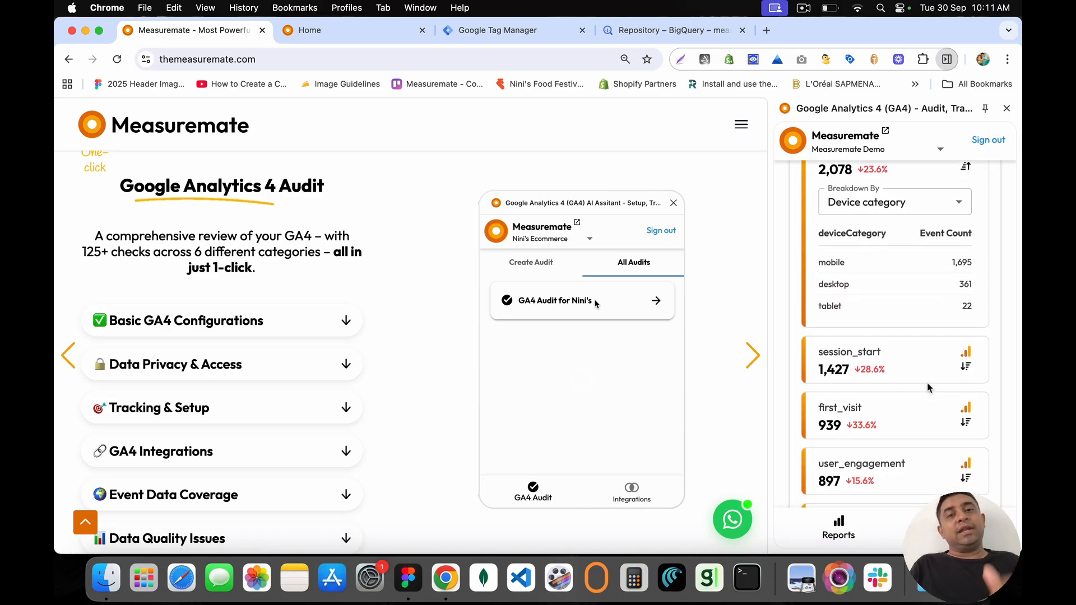
pyautogui.scroll(-10, 928, 387)
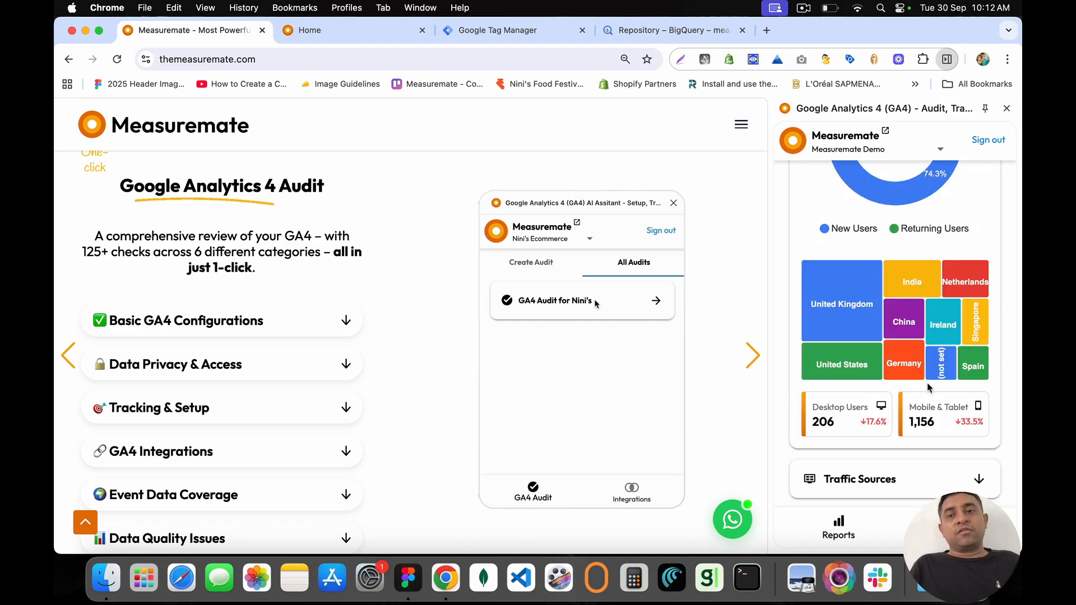
# Step: Point out the Audience Overview heading and the desktop and mobile user totals
pyautogui.scroll(5, 828, 238)
pyautogui.moveTo(828, 237); pyautogui.dragTo(964, 241)
pyautogui.moveTo(916, 283)
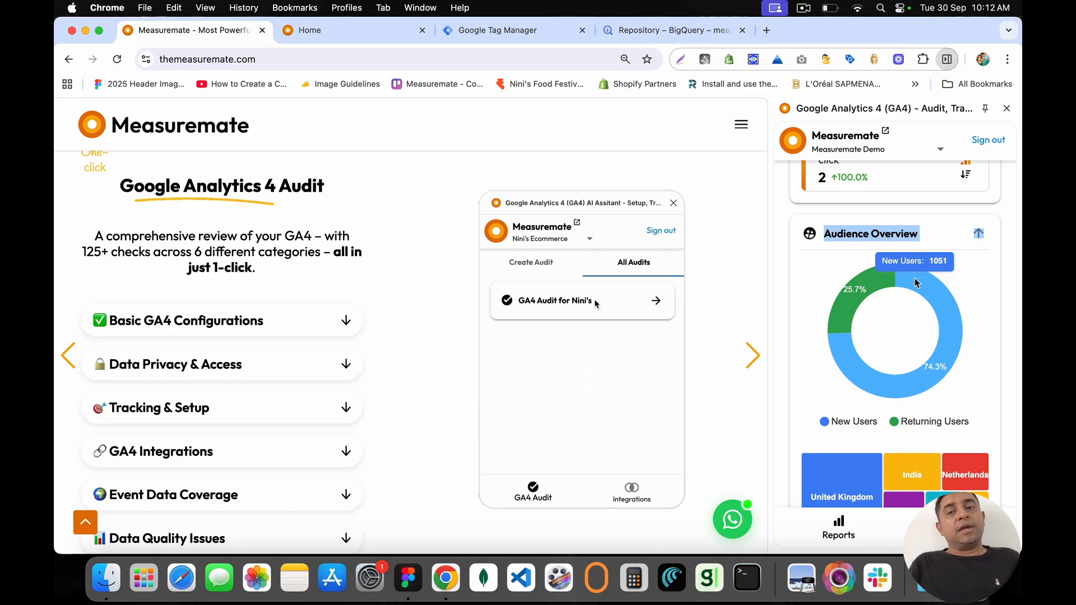
pyautogui.scroll(-4, 916, 283)
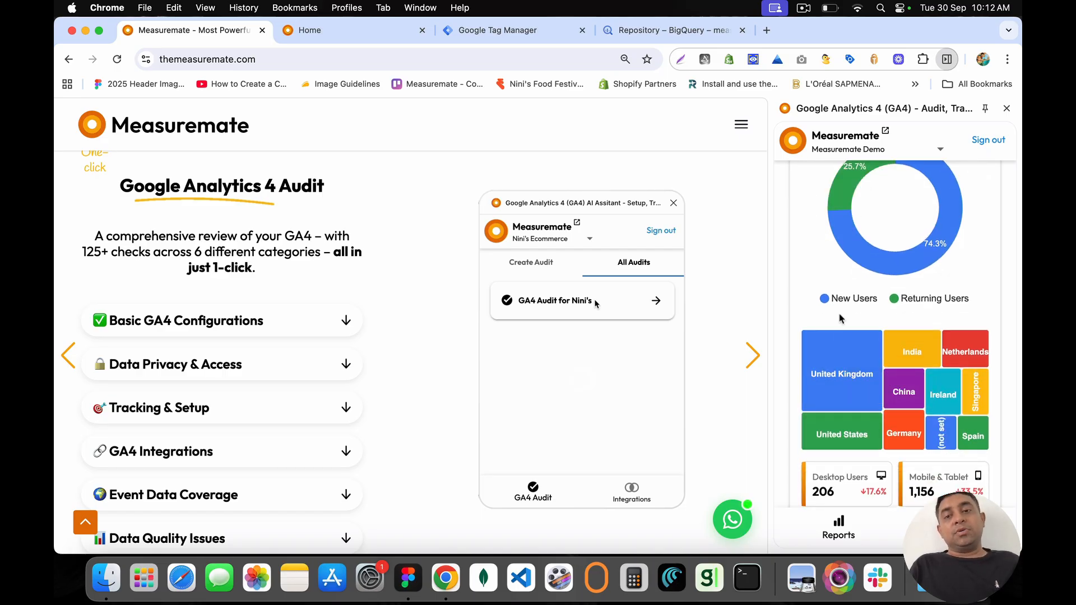
pyautogui.moveTo(939, 366)
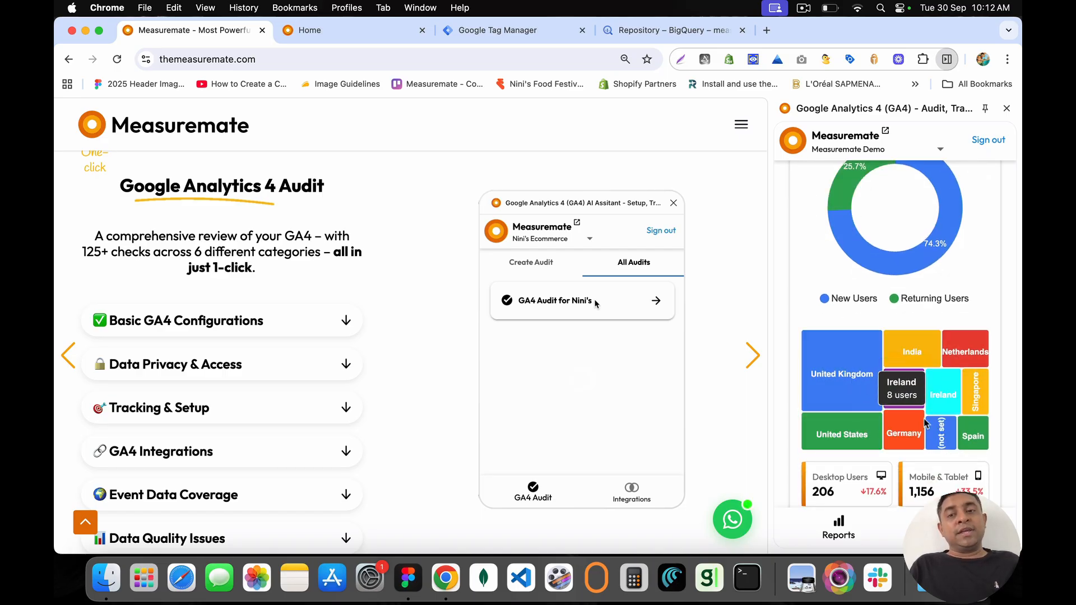
pyautogui.scroll(-2, 926, 423)
pyautogui.moveTo(824, 407); pyautogui.dragTo(946, 427)
pyautogui.click(952, 427)
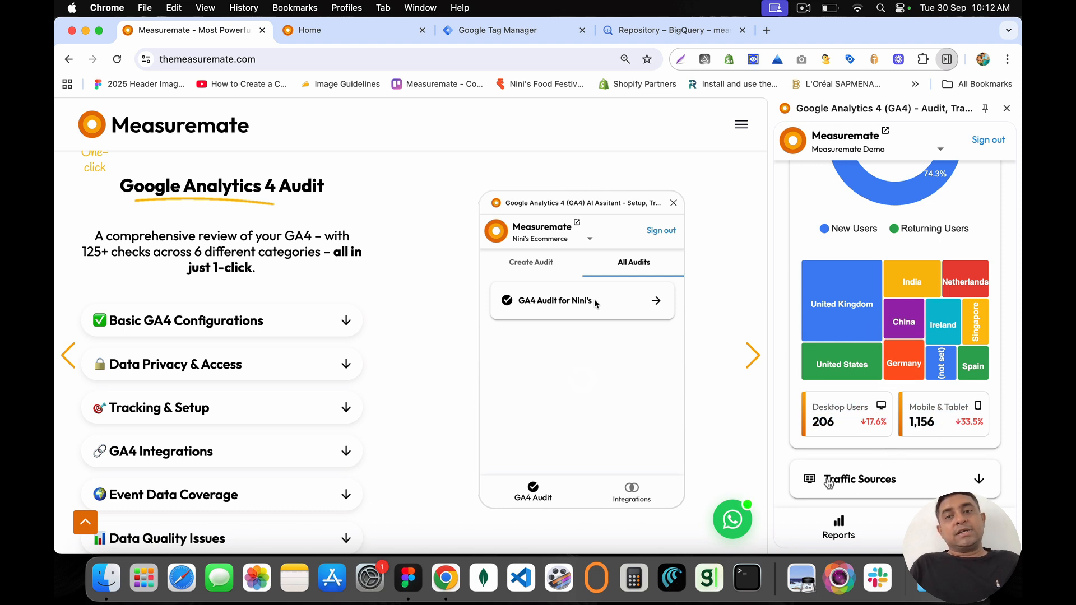
# Step: Highlight the Traffic Sources rows, led by (direct) / (none) 533 and google / cpc 443
pyautogui.moveTo(825, 481); pyautogui.dragTo(834, 482)
pyautogui.scroll(-5, 865, 489)
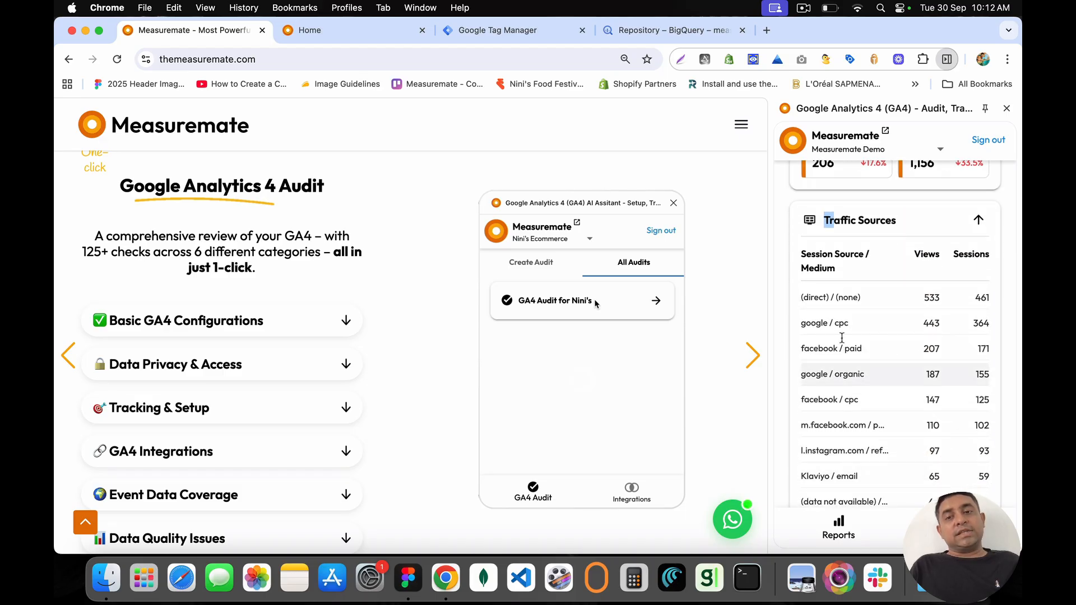
pyautogui.moveTo(802, 249); pyautogui.dragTo(894, 475)
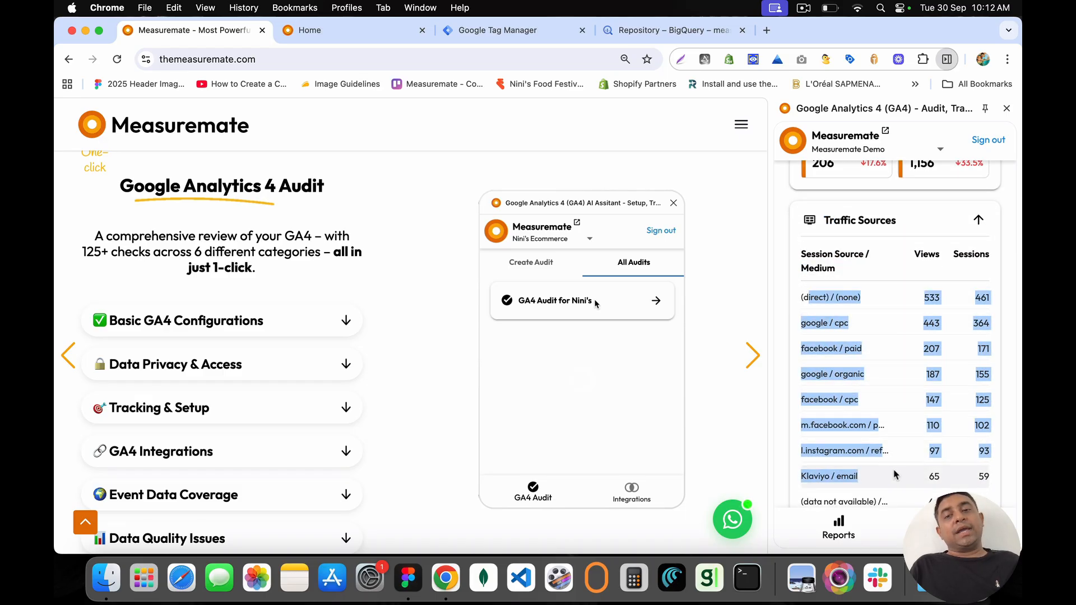
pyautogui.scroll(-10, 894, 476)
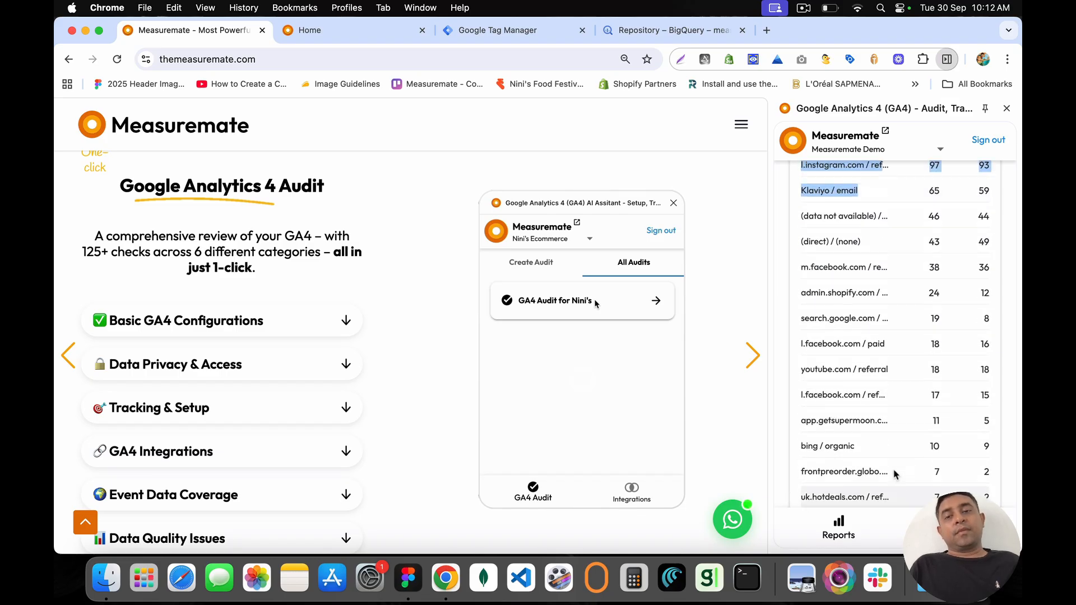
pyautogui.scroll(15, 895, 475)
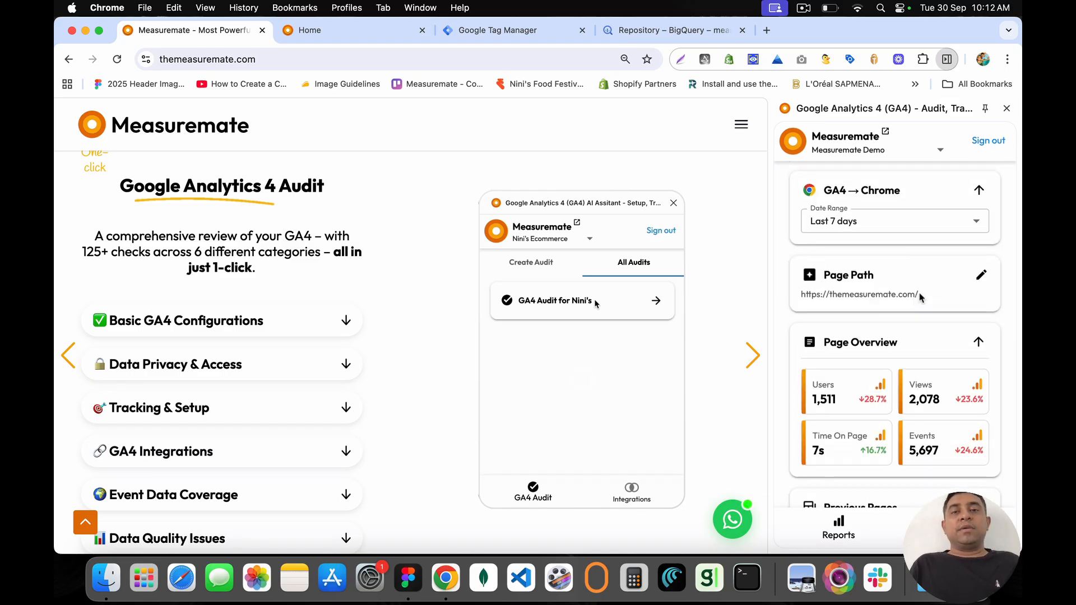
# Step: Select the themeasuremate.com address in the address bar and scroll down the site
pyautogui.click(287, 61)
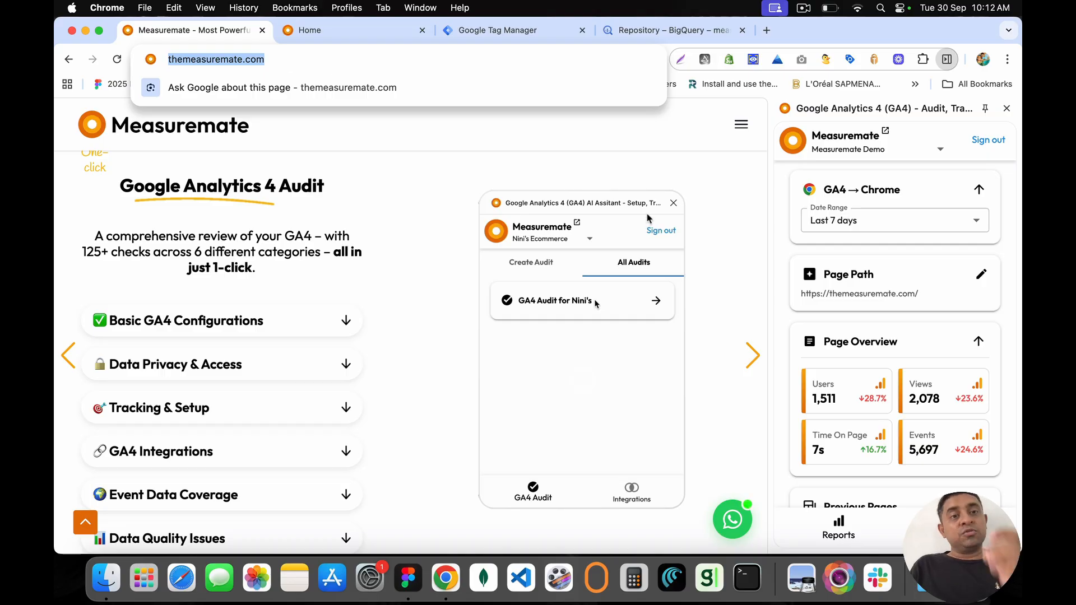
pyautogui.click(295, 58)
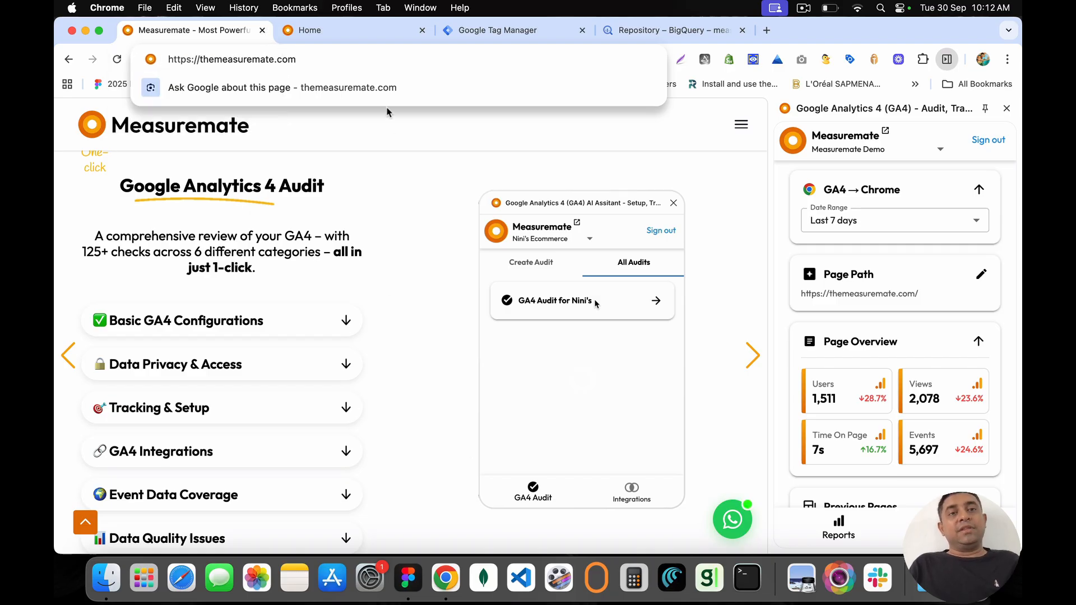
pyautogui.moveTo(322, 61); pyautogui.dragTo(162, 61)
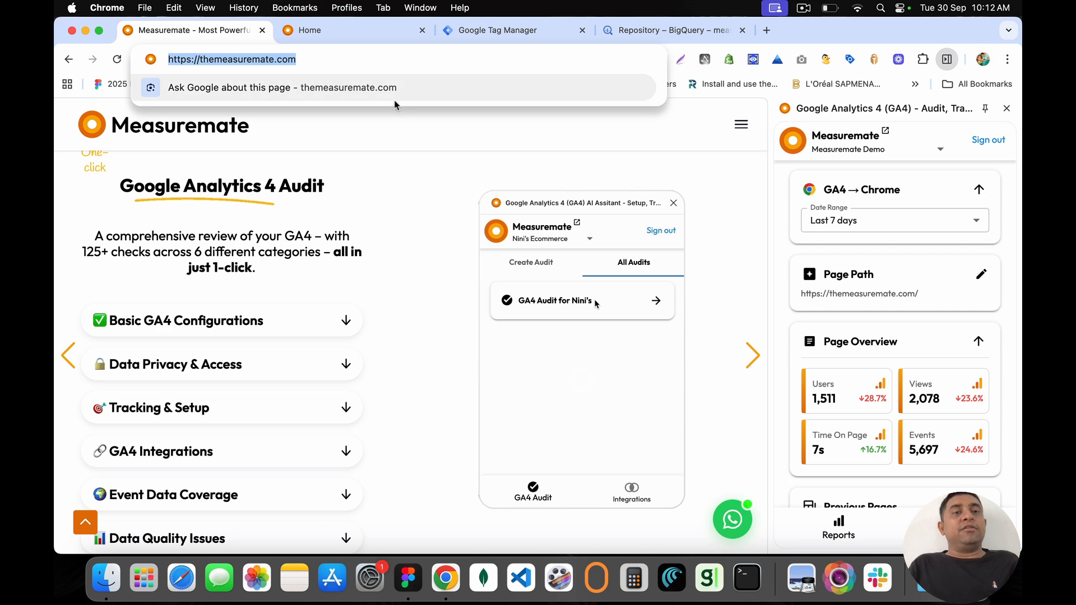
pyautogui.scroll(-7, 333, 238)
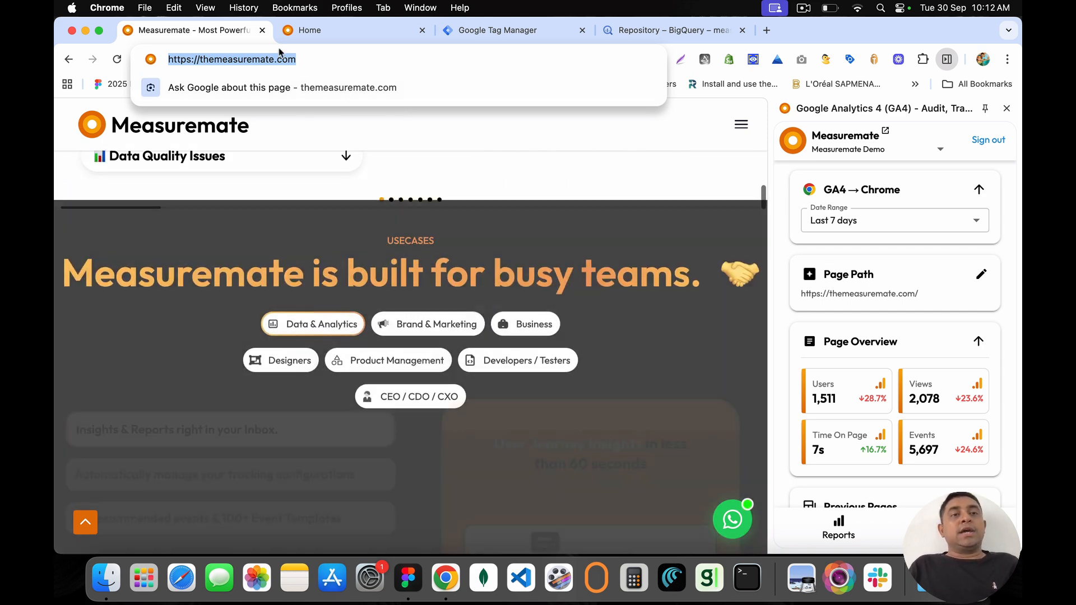
pyautogui.click(314, 60)
pyautogui.moveTo(314, 59); pyautogui.dragTo(132, 37)
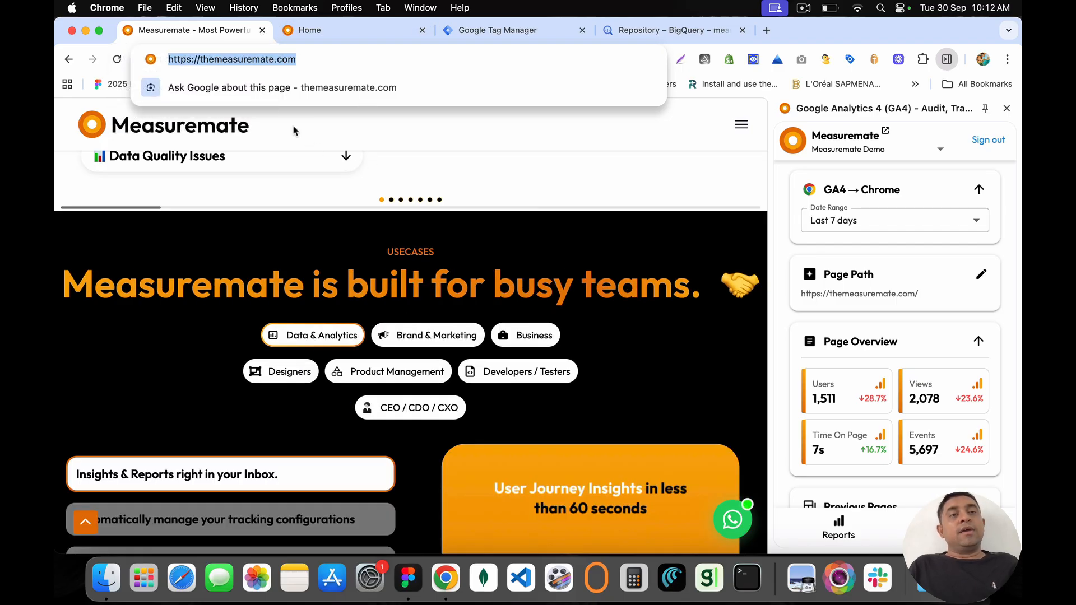
# Step: Close the marketing site tab and the extension side panel, then go to Scheduled Reports
pyautogui.click(262, 31)
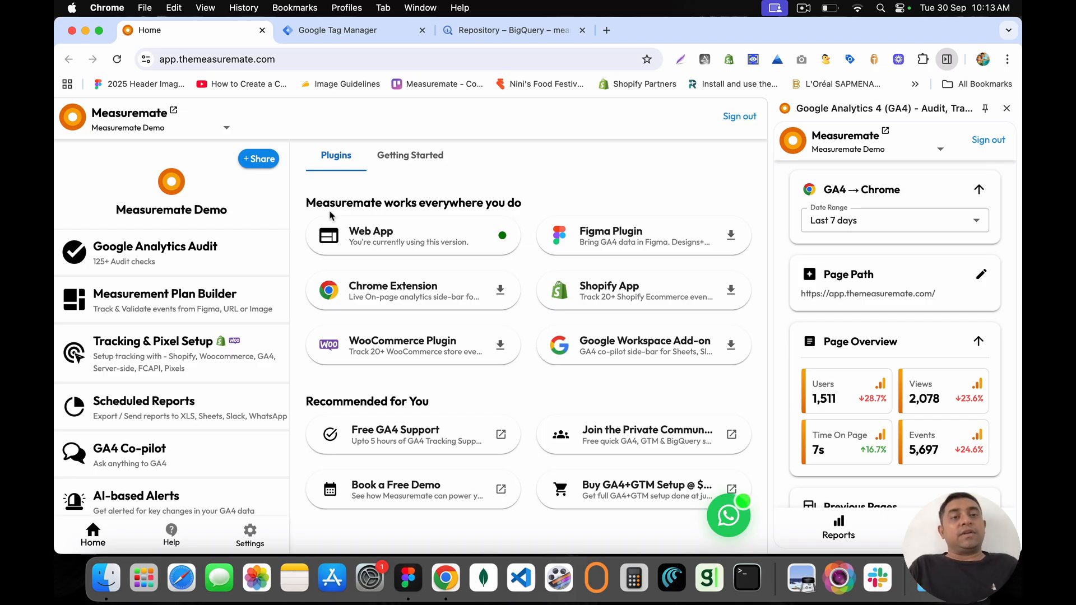
pyautogui.click(1006, 108)
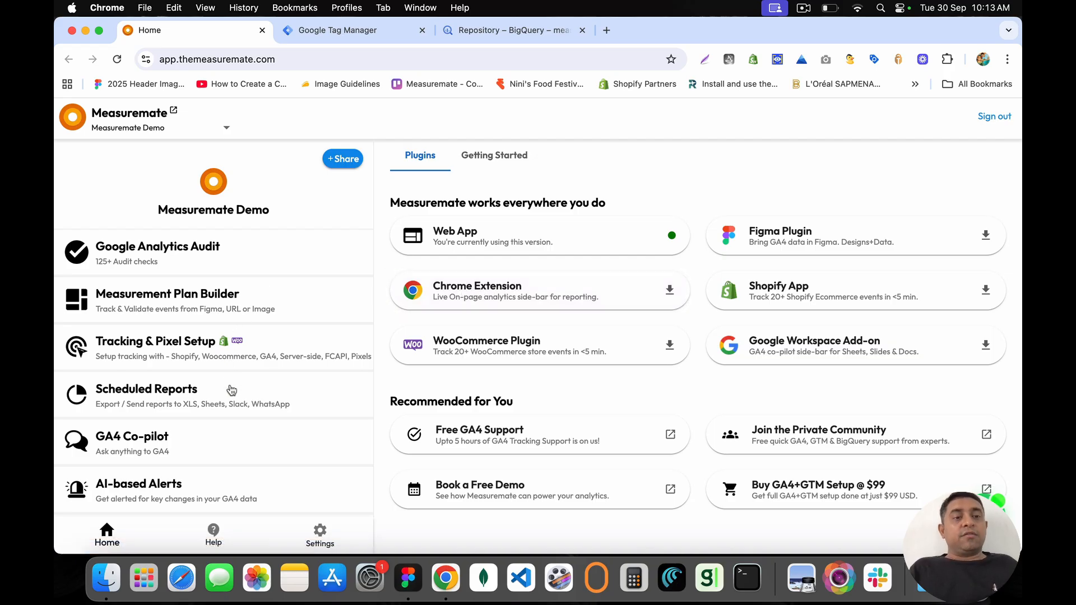
pyautogui.click(245, 400)
pyautogui.scroll(-1, 522, 342)
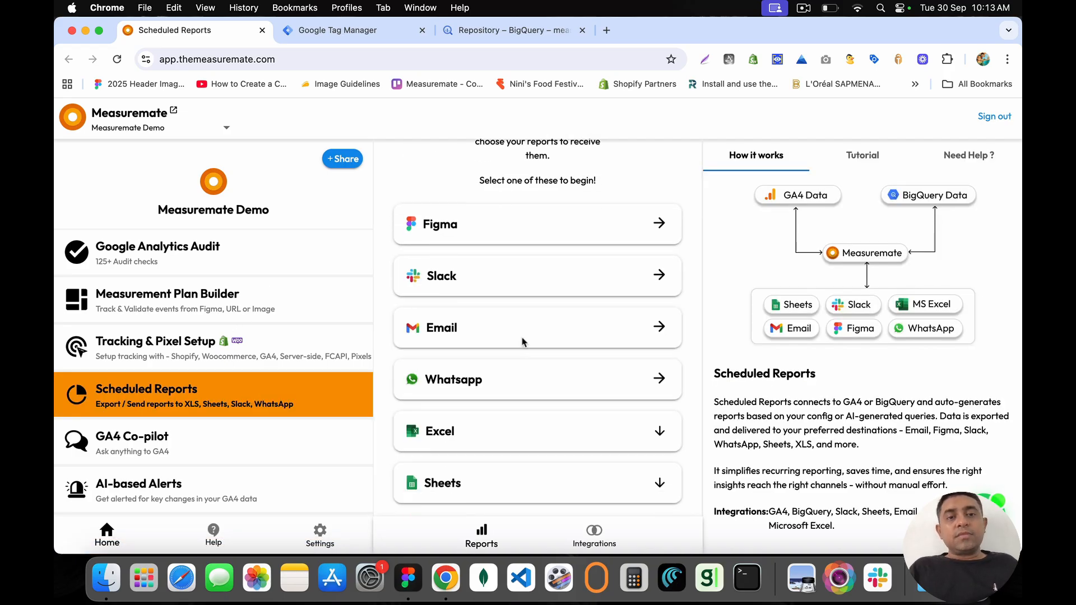
# Step: Highlight the Slack, Email and Whatsapp destinations on the Scheduled Reports page
pyautogui.moveTo(432, 275); pyautogui.dragTo(513, 384)
pyautogui.click(426, 275)
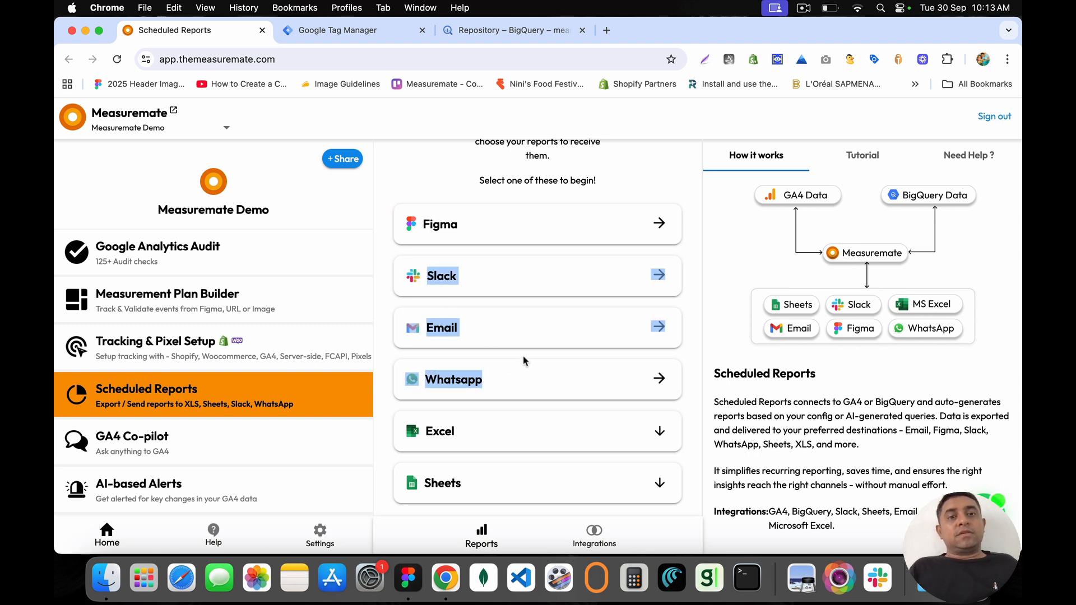
pyautogui.click(526, 394)
pyautogui.moveTo(428, 278); pyautogui.dragTo(460, 278)
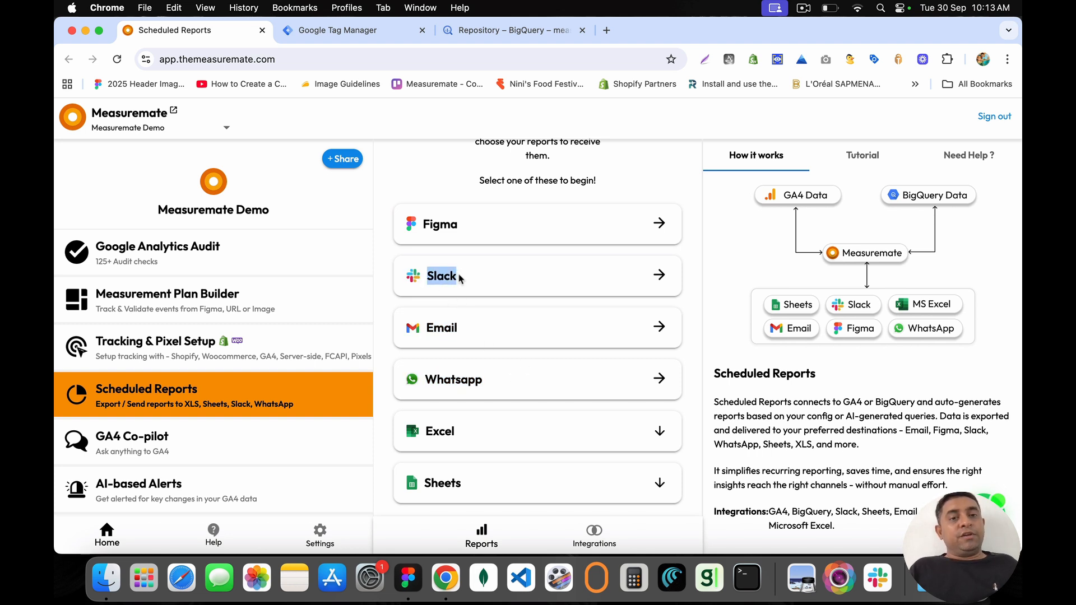
pyautogui.moveTo(427, 328); pyautogui.dragTo(474, 329)
pyautogui.moveTo(487, 381); pyautogui.dragTo(425, 379)
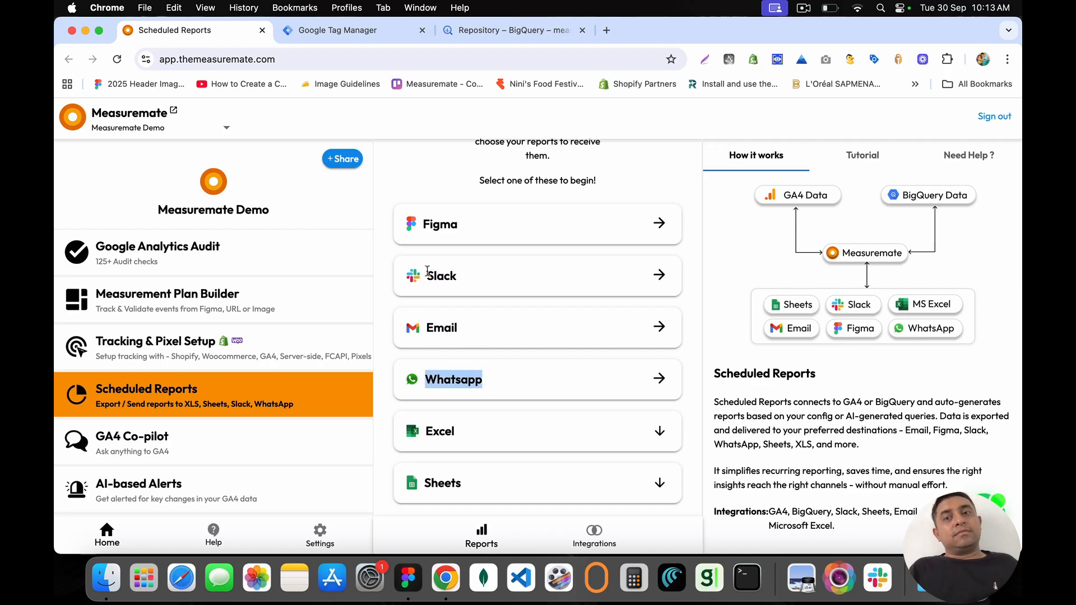
pyautogui.moveTo(427, 272); pyautogui.dragTo(480, 377)
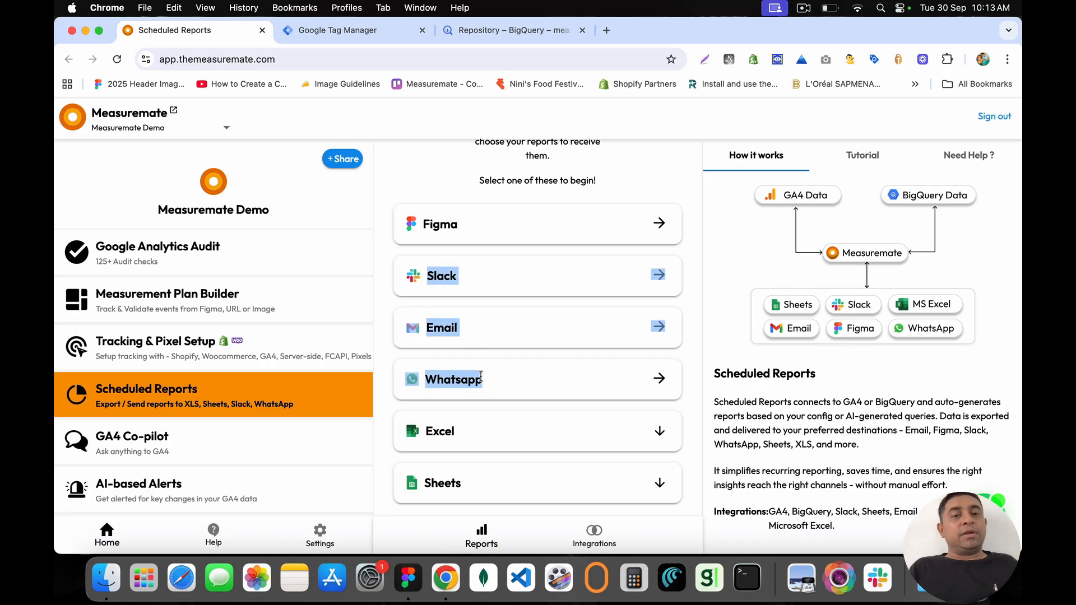
pyautogui.click(485, 382)
# Step: Point out Slack and Whatsapp again, then start a Whatsapp scheduled report
pyautogui.moveTo(428, 278); pyautogui.dragTo(455, 277)
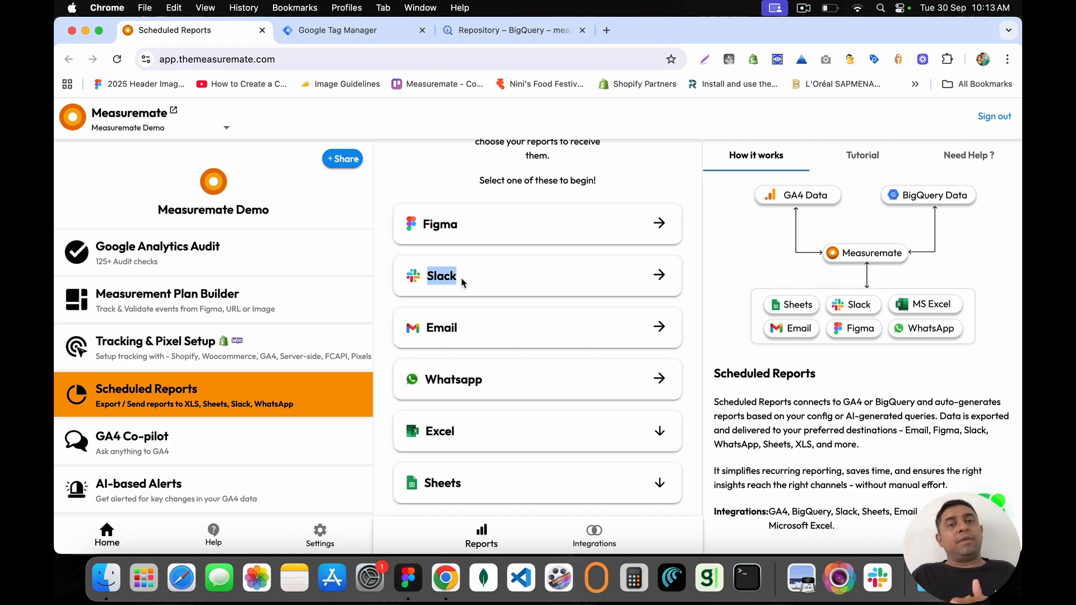
pyautogui.click(461, 284)
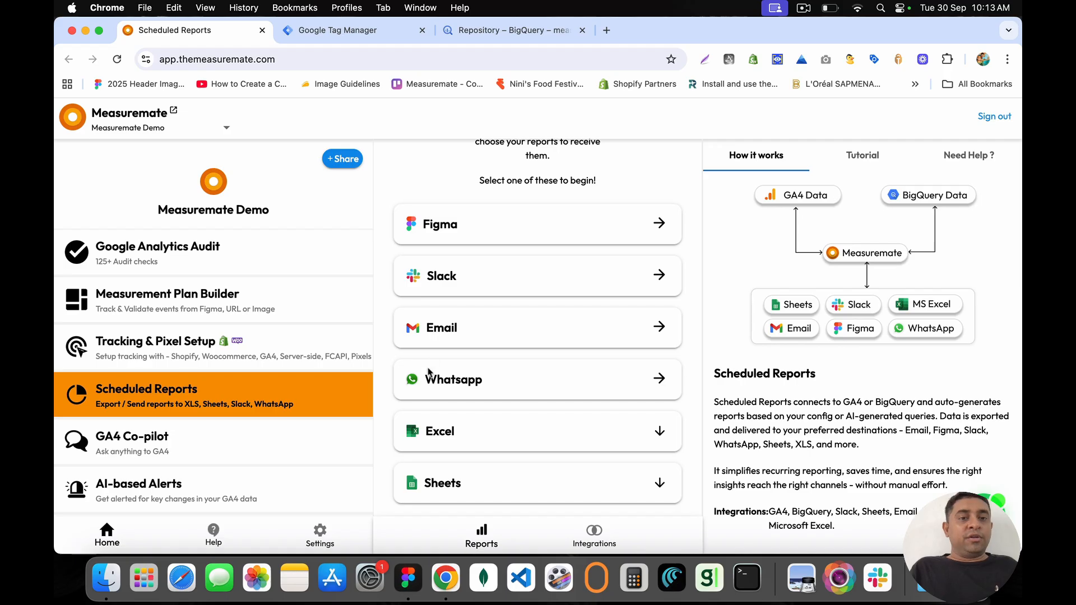
pyautogui.moveTo(426, 381); pyautogui.dragTo(496, 390)
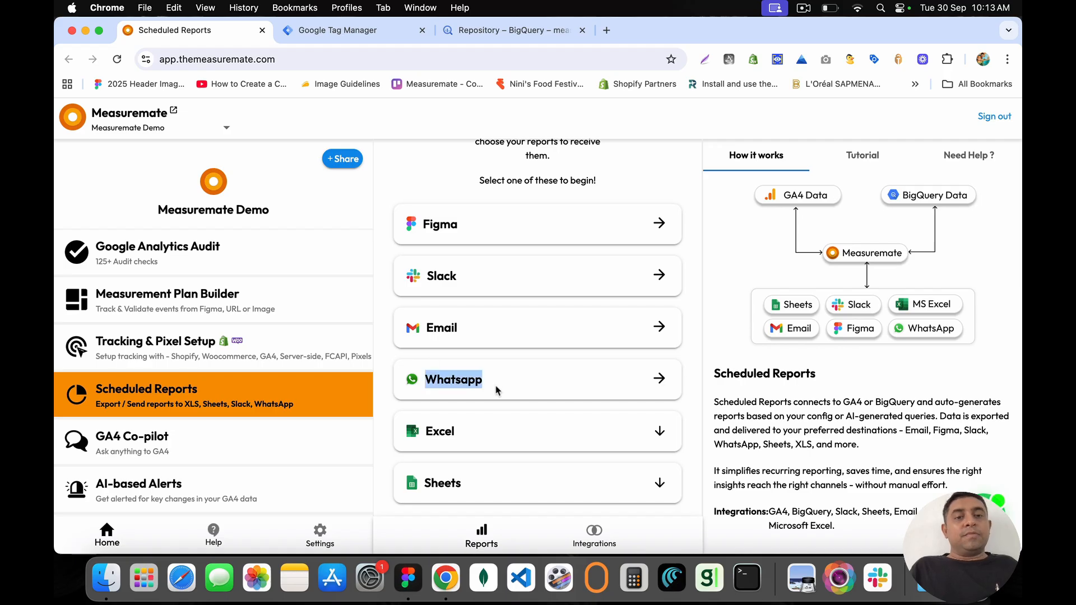
pyautogui.click(659, 386)
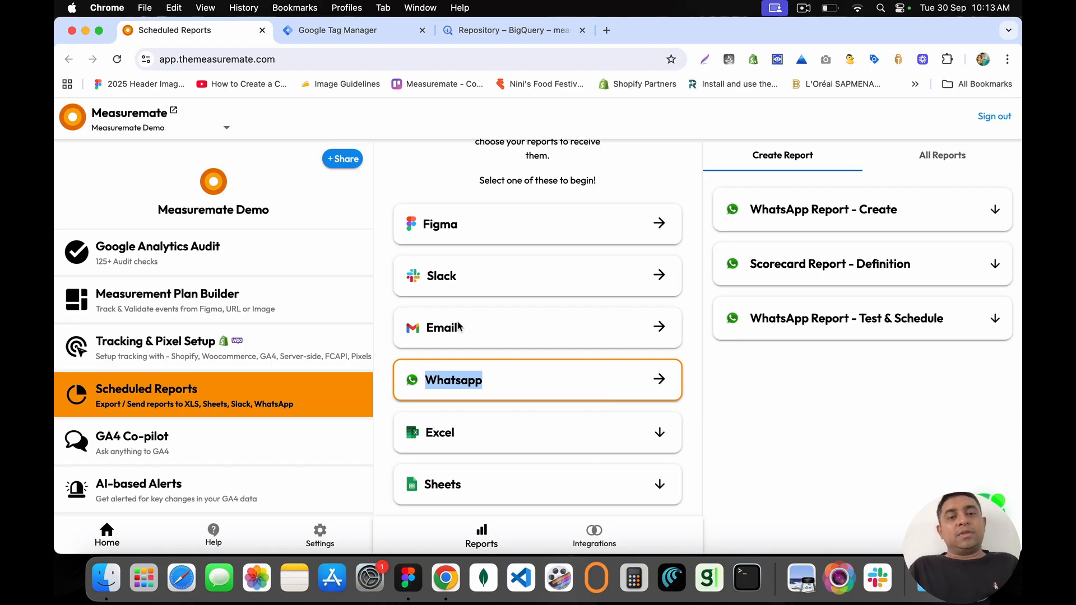
# Step: Name the new WhatsApp report 'Ecommerce Revenue'
pyautogui.click(445, 373)
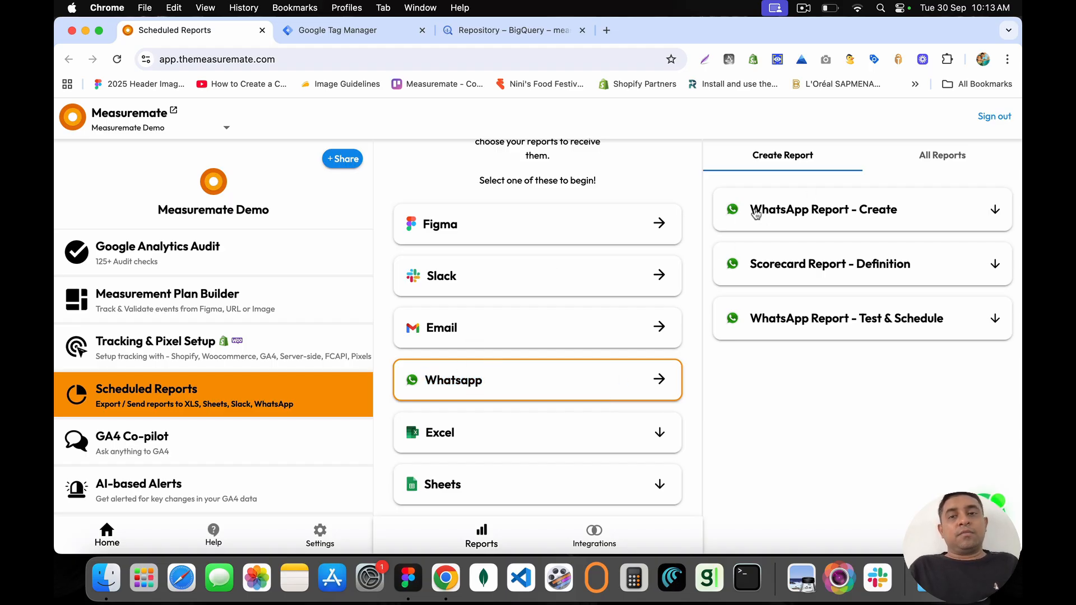
pyautogui.moveTo(756, 214); pyautogui.dragTo(908, 210)
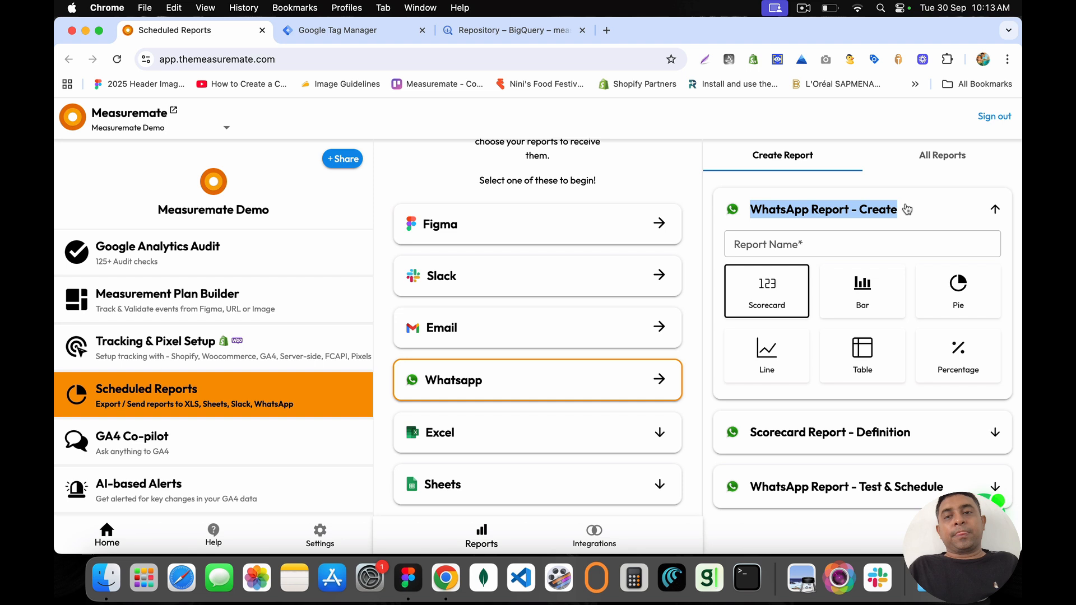
pyautogui.click(779, 247)
pyautogui.write('Ec')
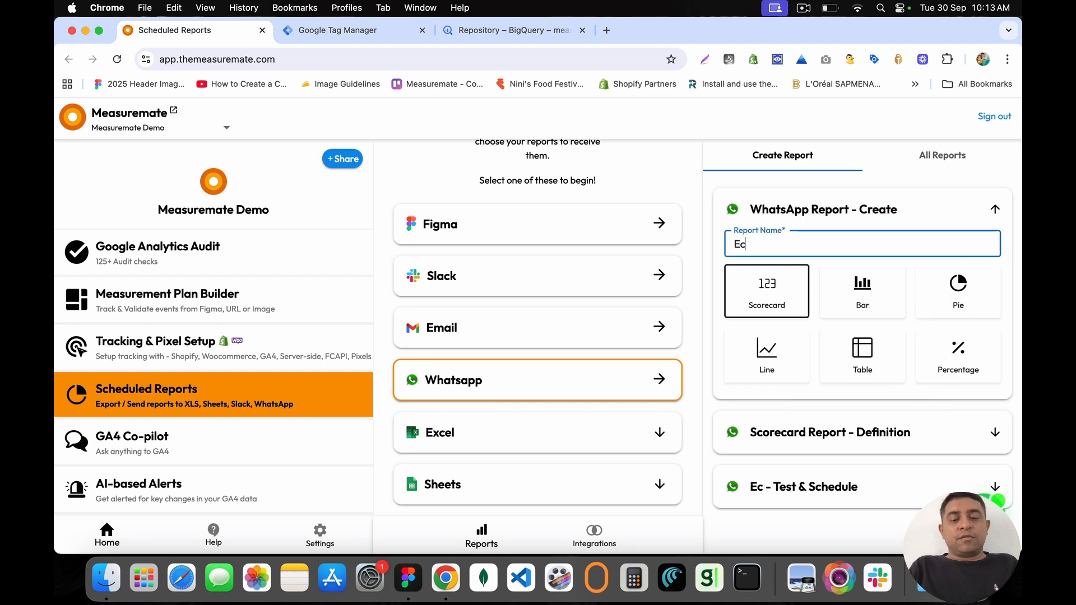
pyautogui.write('ommerce Revenue')
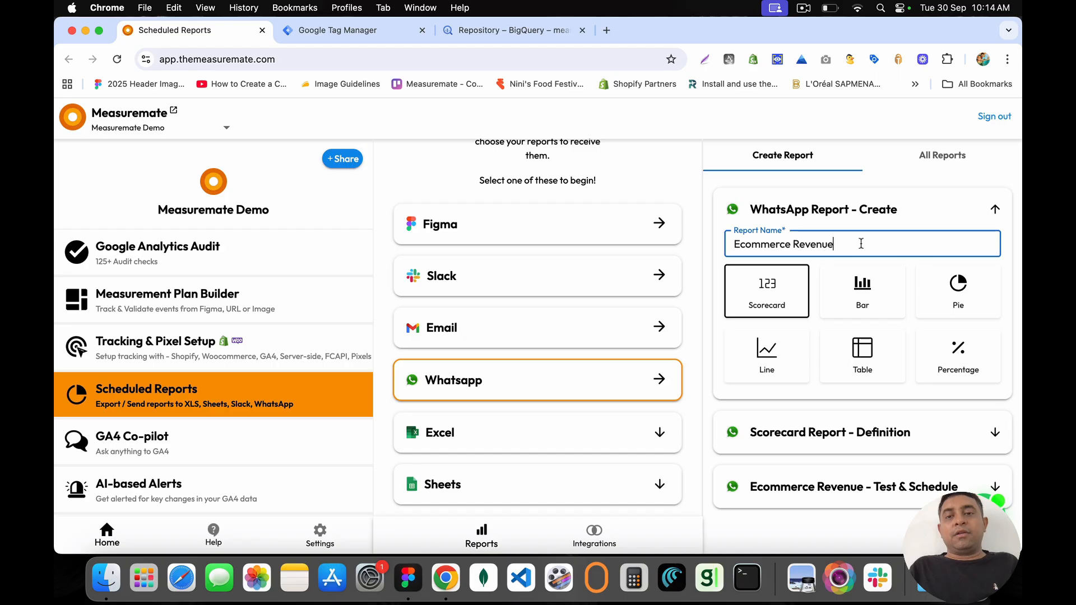
pyautogui.moveTo(861, 244); pyautogui.dragTo(725, 243)
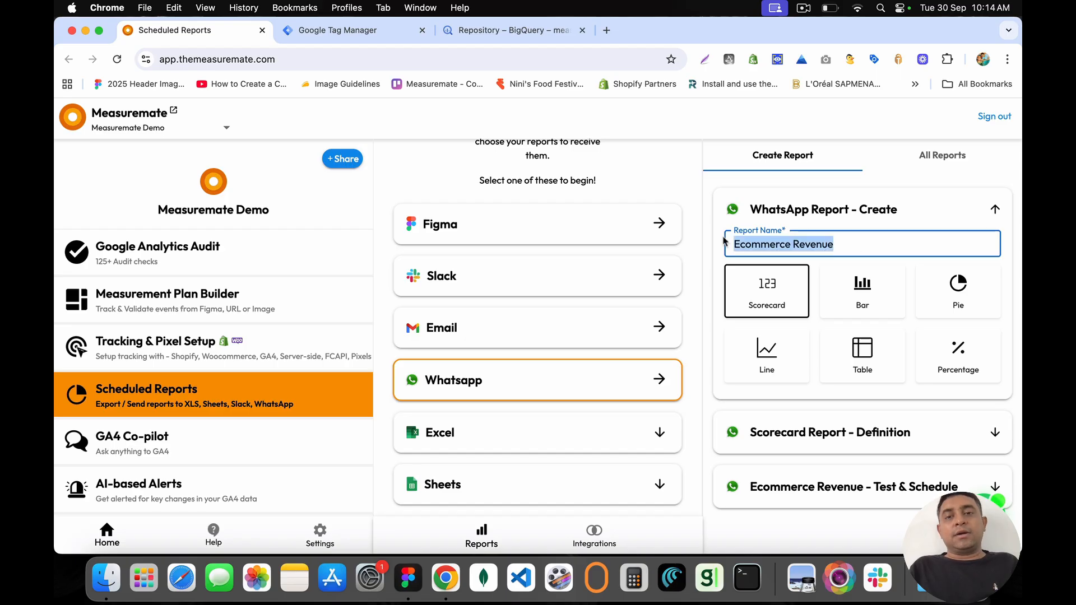
pyautogui.scroll(-1, 785, 300)
pyautogui.scroll(1, 785, 300)
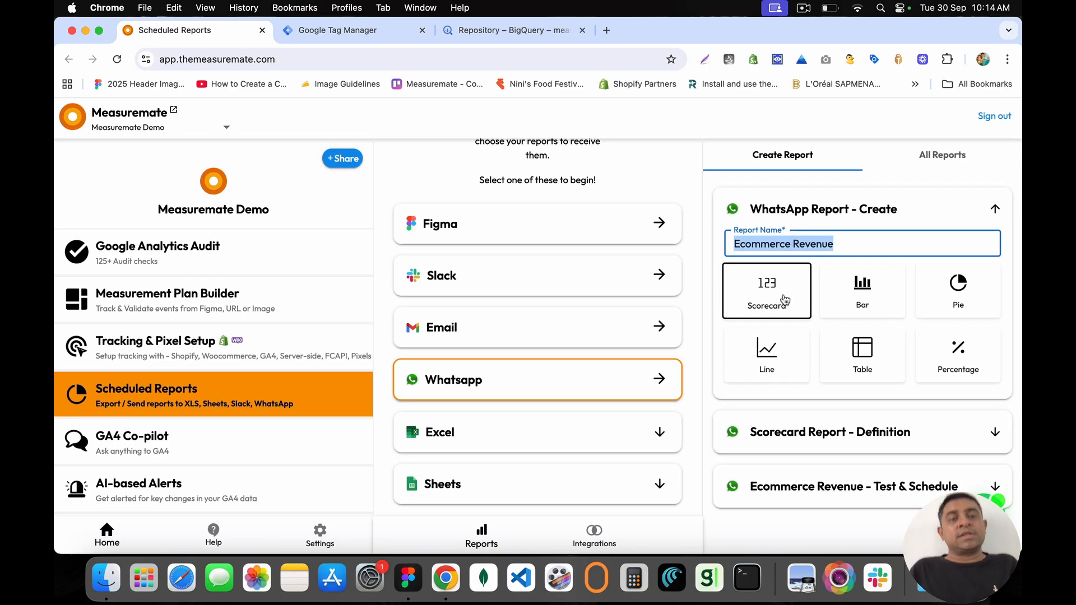
# Step: Open web.whatsapp.com in a new tab, then close the BigQuery and Tag Manager tabs
pyautogui.click(604, 30)
pyautogui.write('web.whatsapp.com')
pyautogui.press('Return')
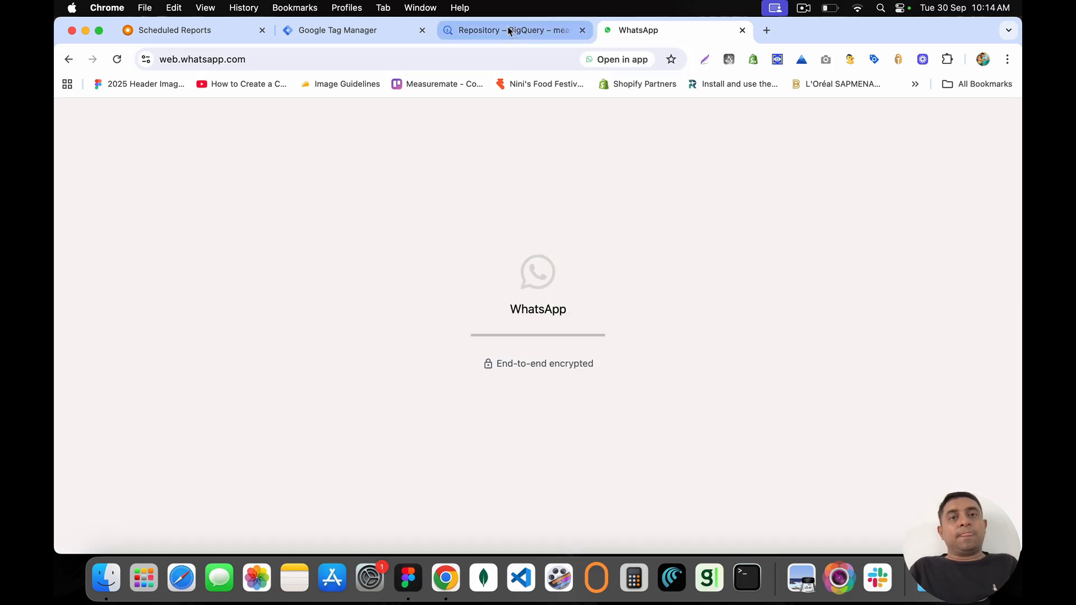
pyautogui.click(508, 26)
pyautogui.click(582, 30)
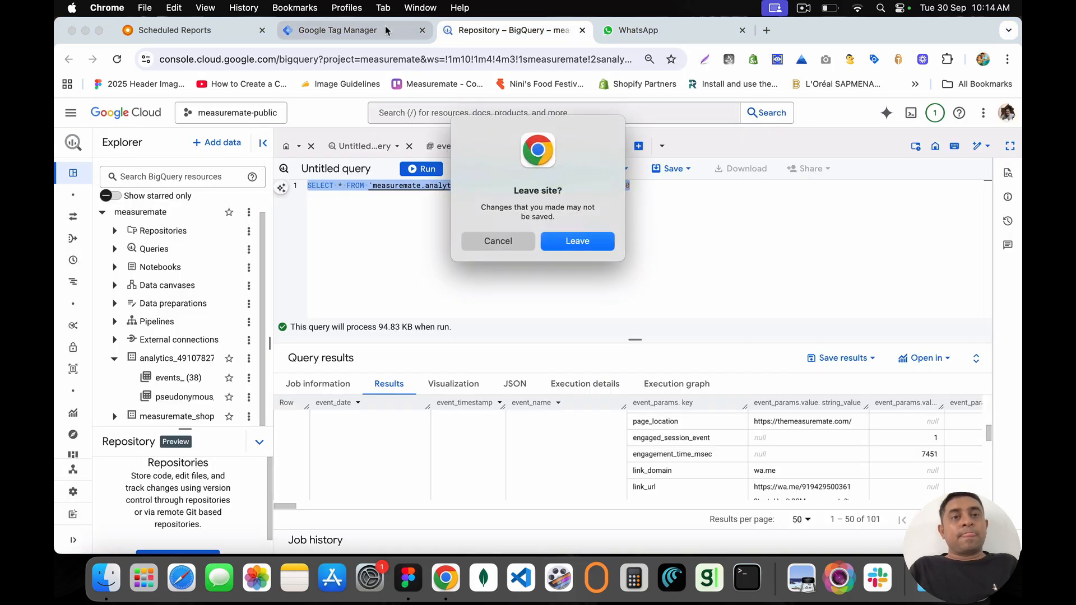
pyautogui.click(572, 242)
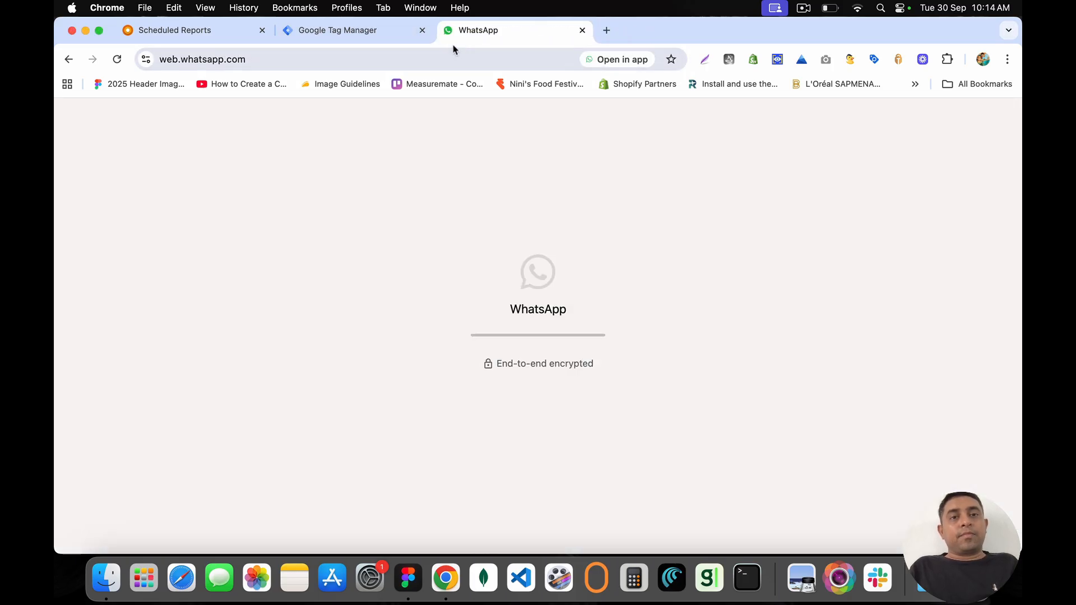
pyautogui.click(422, 30)
pyautogui.click(190, 30)
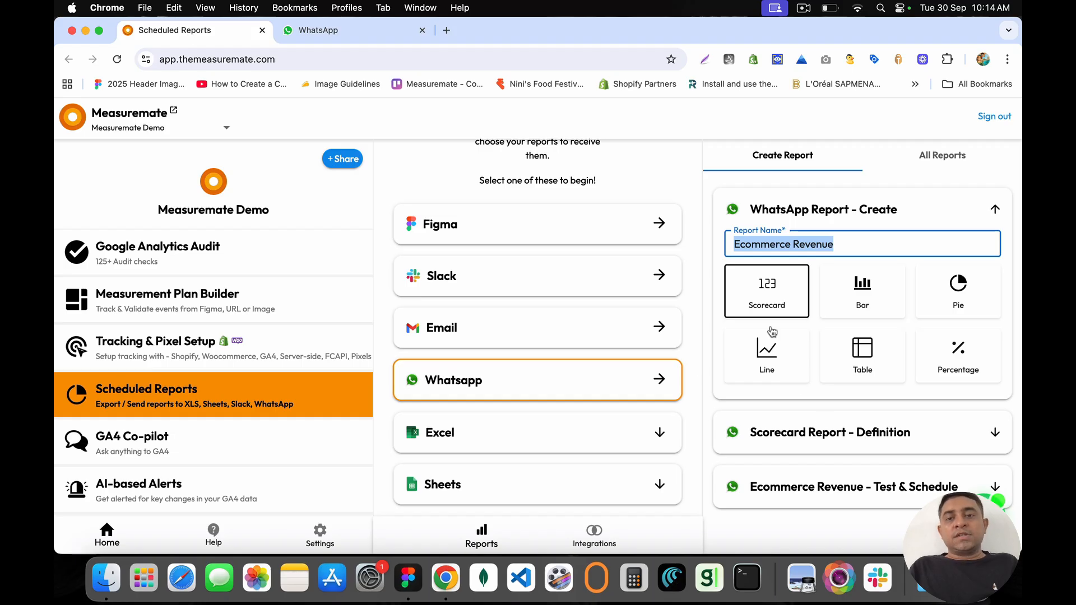
# Step: Compare the report types and settle on Scorecard
pyautogui.click(863, 288)
pyautogui.click(954, 302)
pyautogui.click(957, 354)
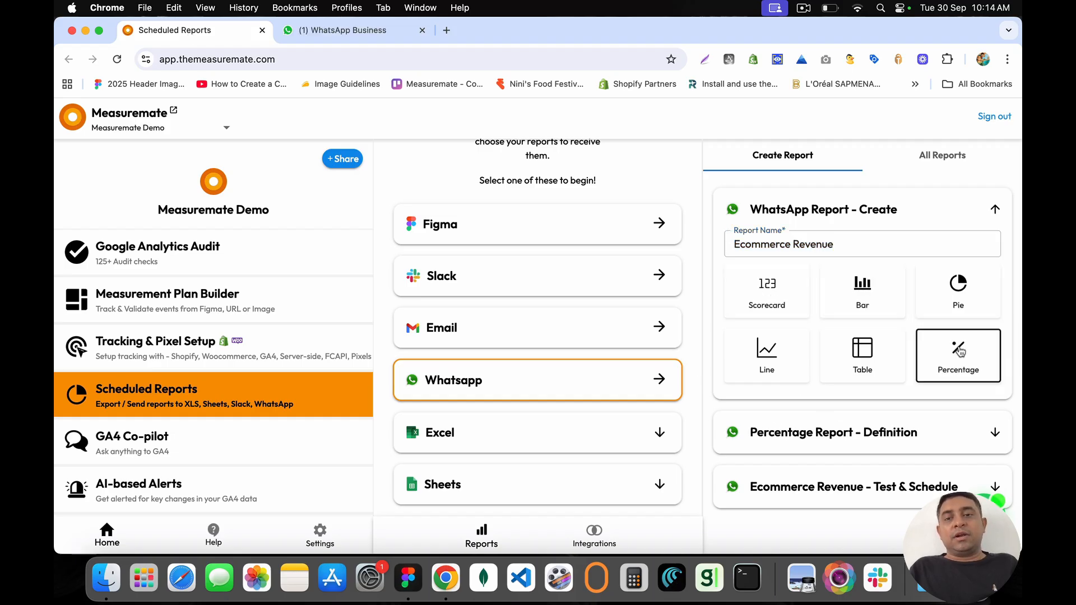
pyautogui.click(861, 354)
pyautogui.click(767, 354)
pyautogui.click(791, 296)
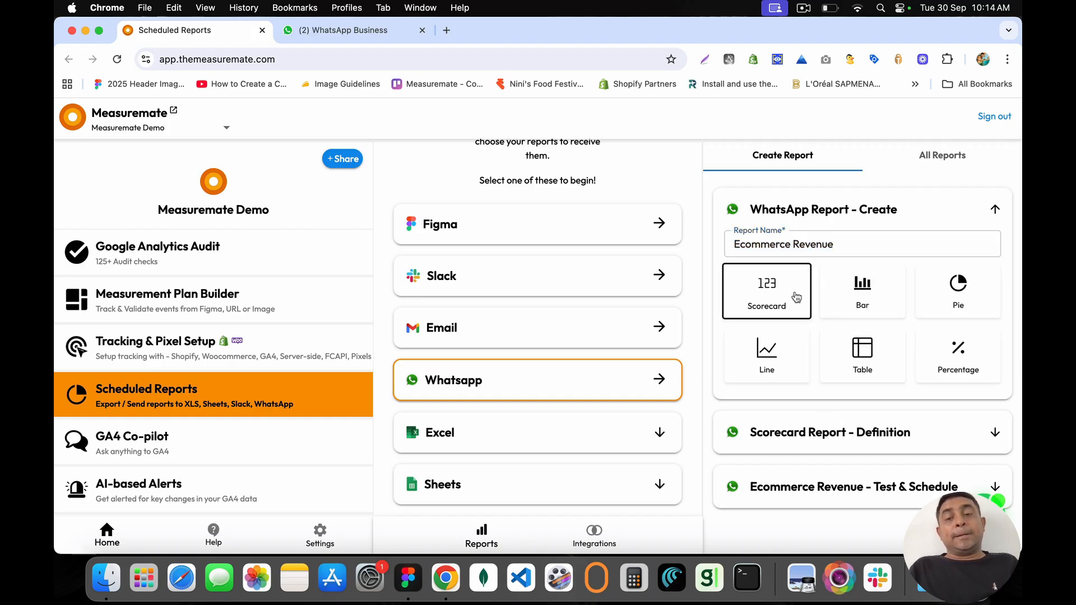
pyautogui.click(947, 361)
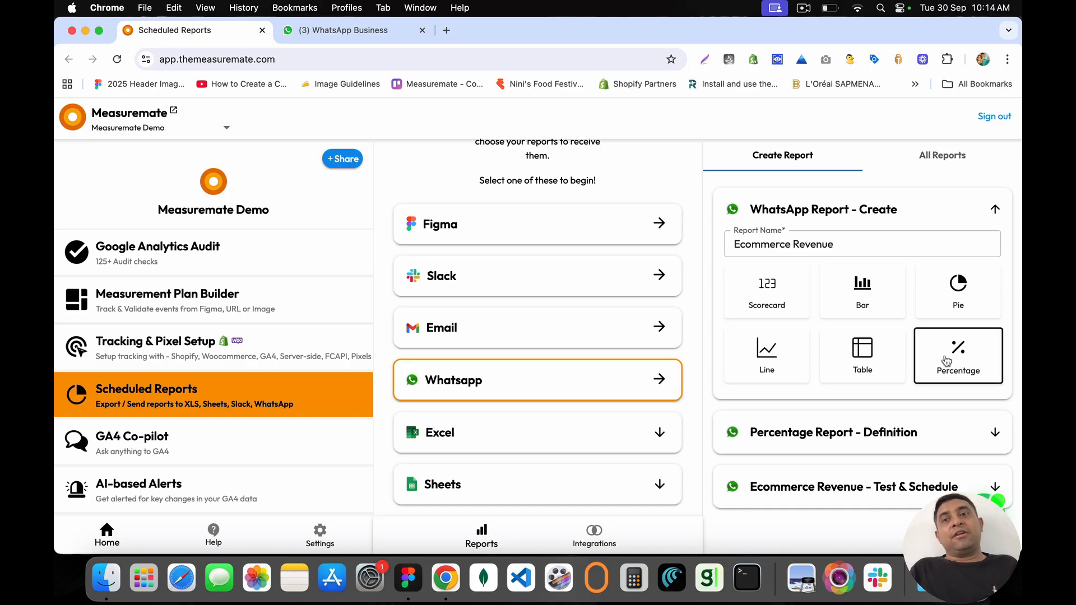
pyautogui.click(767, 301)
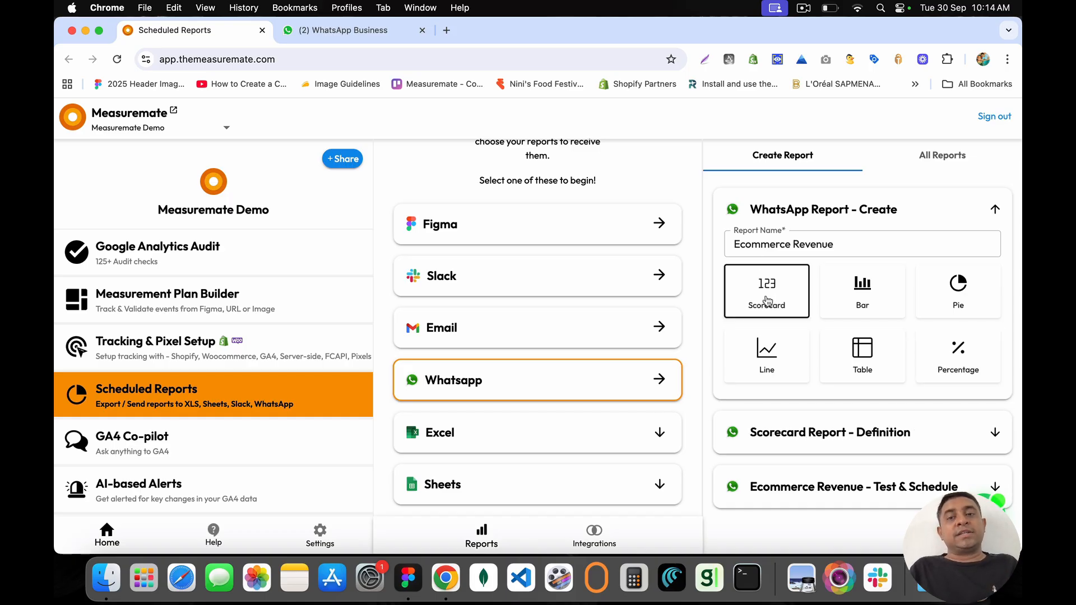
pyautogui.scroll(-2, 787, 369)
# Step: Define the scorecard as Total revenue for All events over the Last 3 Days
pyautogui.click(821, 438)
pyautogui.scroll(-2, 820, 441)
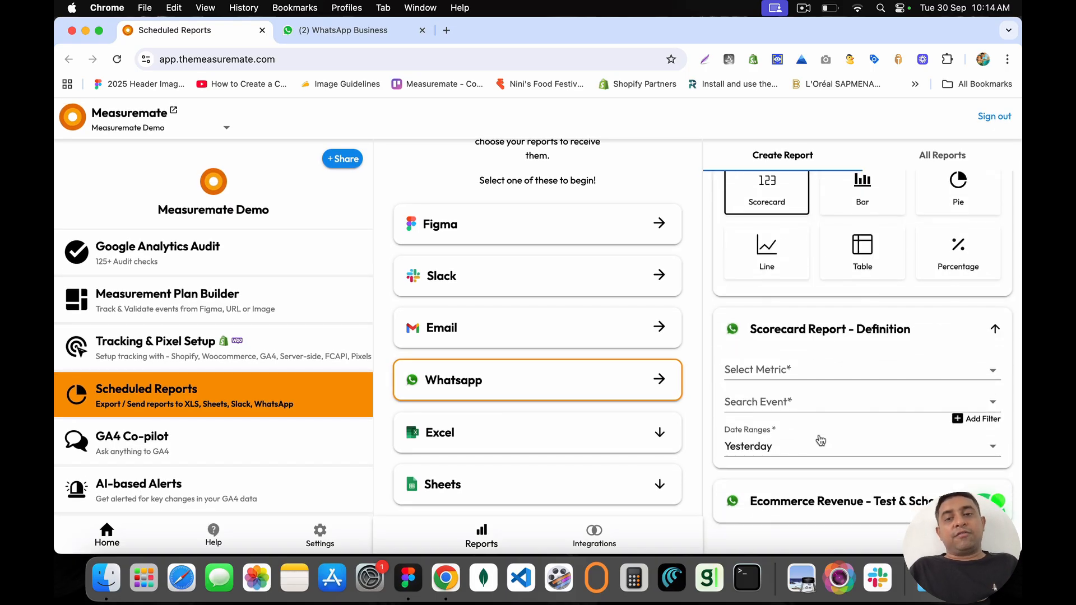
pyautogui.click(789, 370)
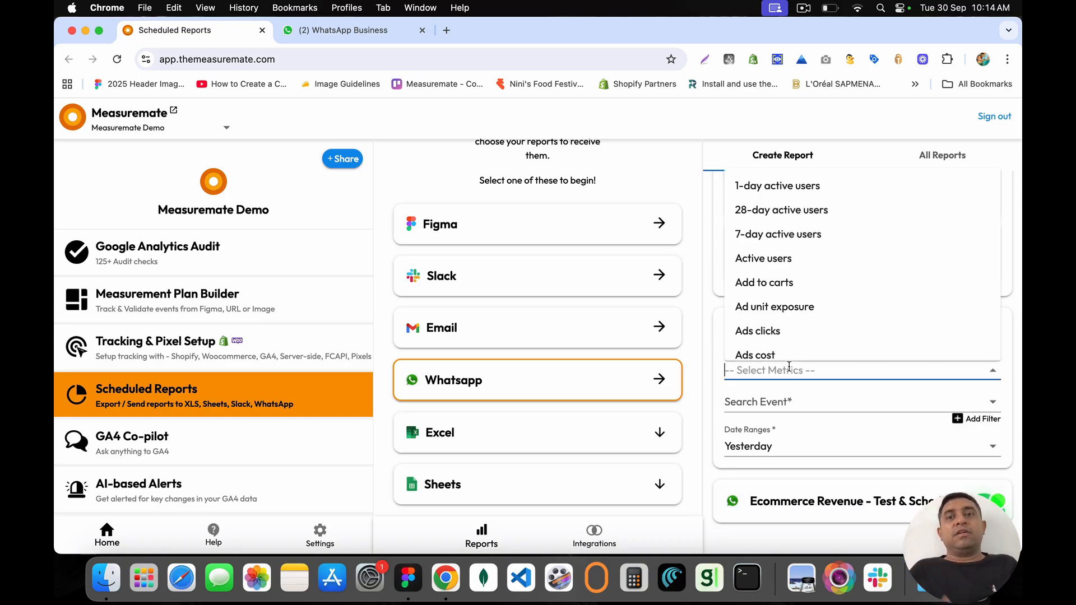
pyautogui.write('Reve')
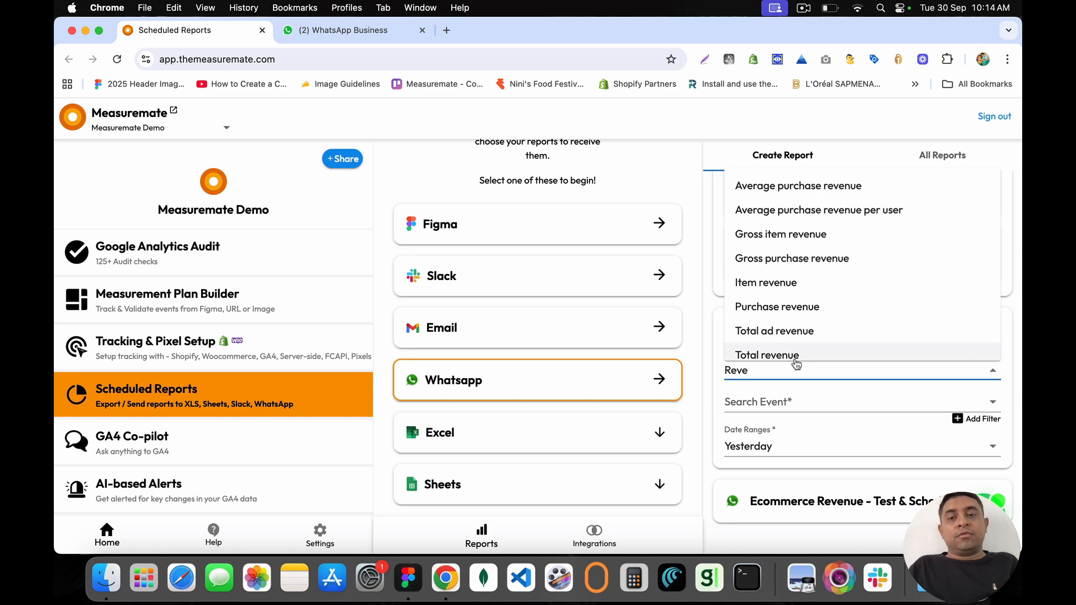
pyautogui.click(795, 359)
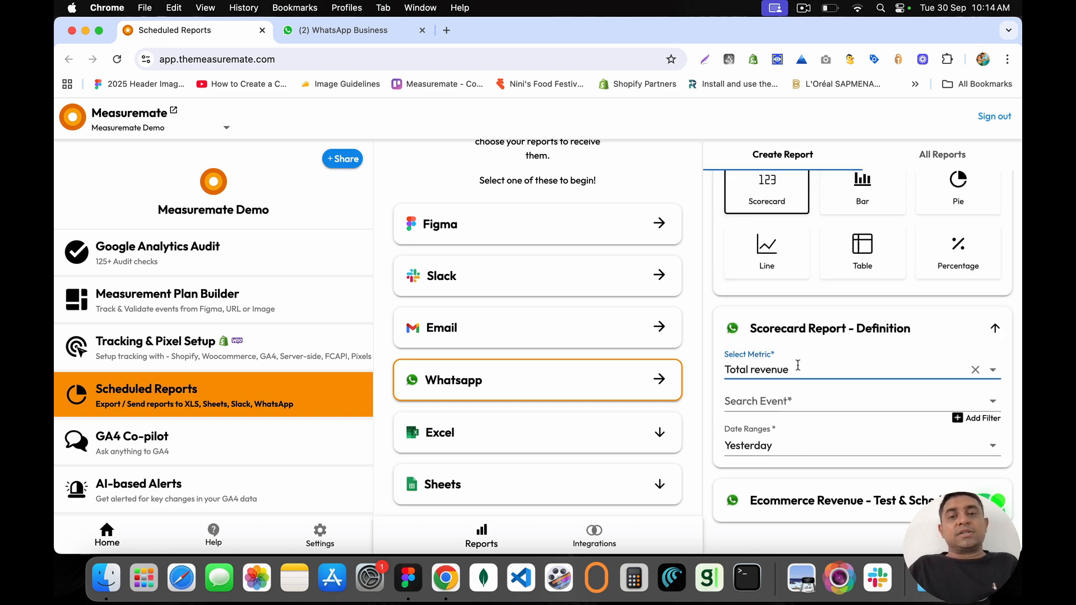
pyautogui.click(782, 398)
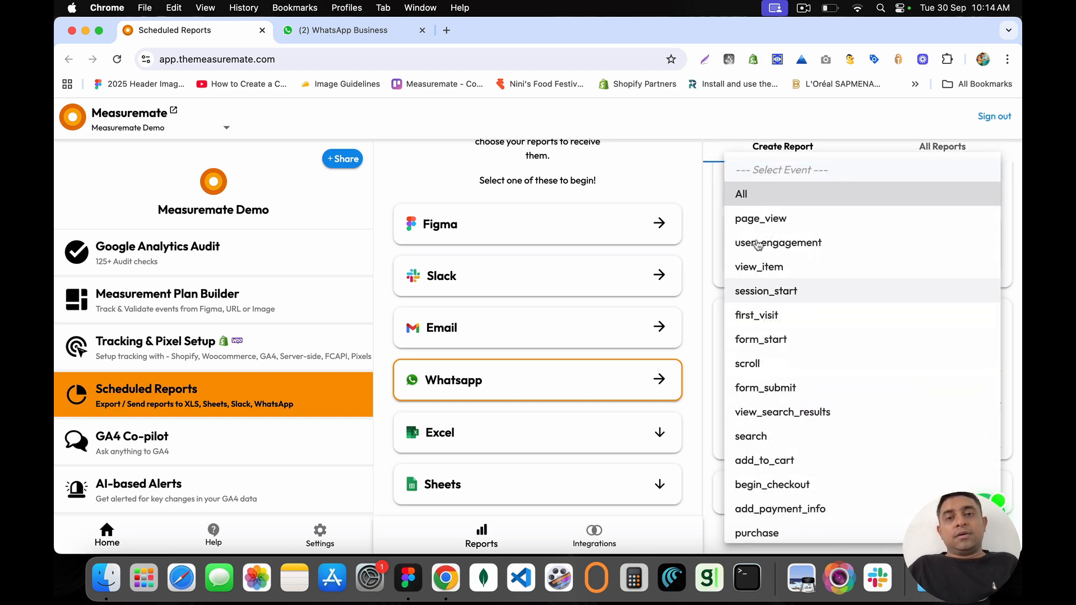
pyautogui.click(775, 203)
pyautogui.click(751, 440)
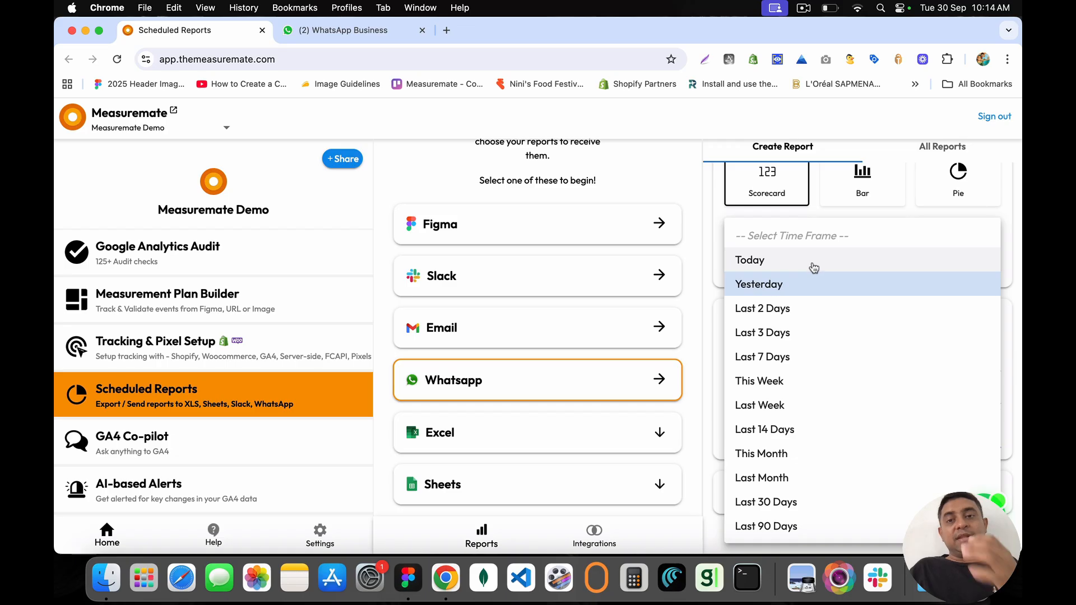
pyautogui.click(778, 333)
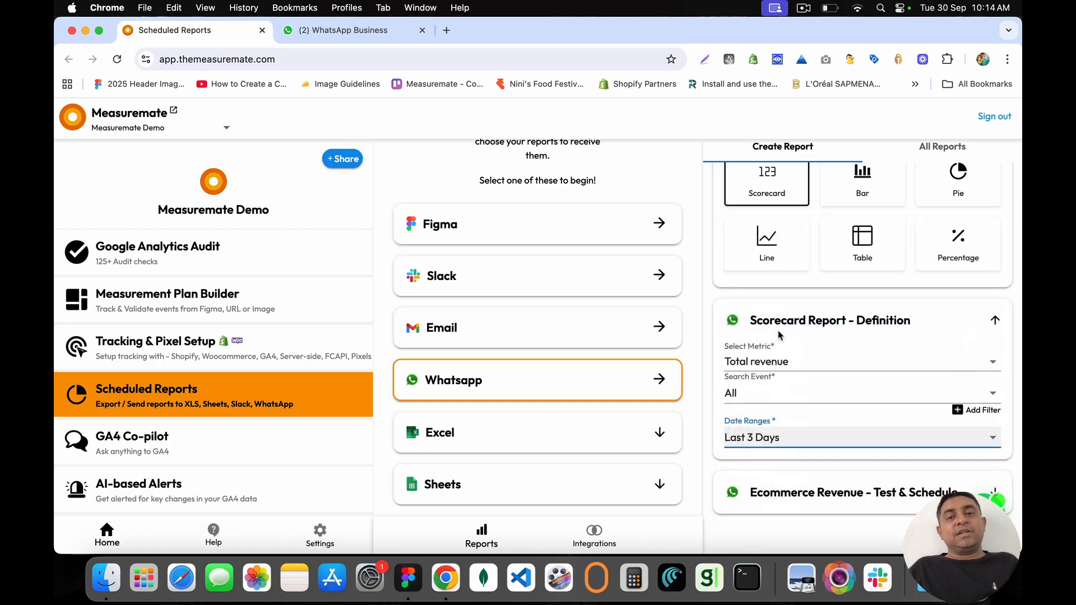
pyautogui.scroll(-1, 778, 336)
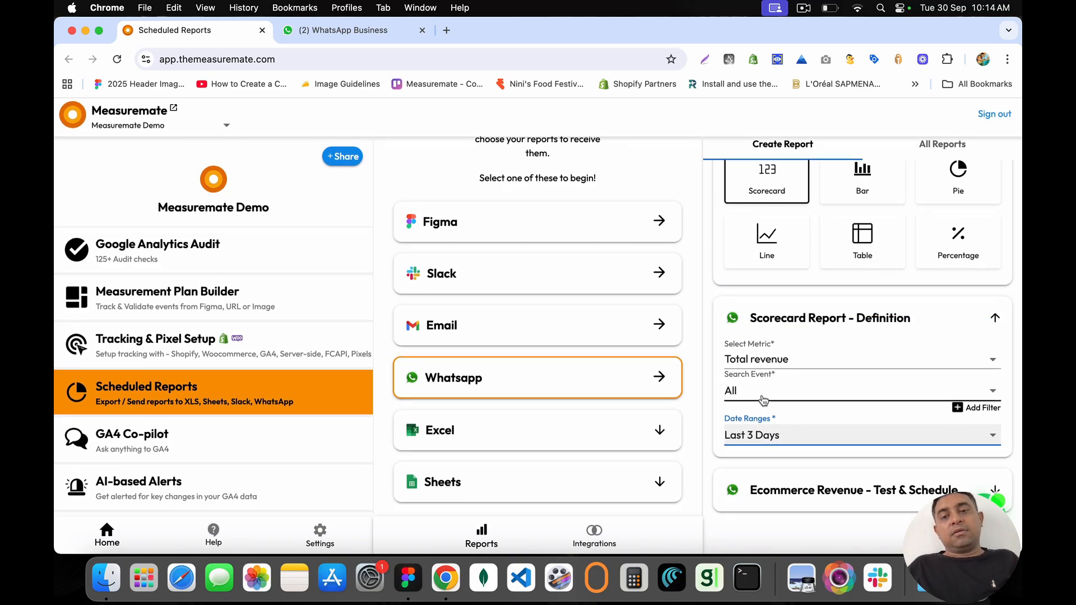
# Step: Add a phone number as the WhatsApp recipient of the report
pyautogui.click(814, 497)
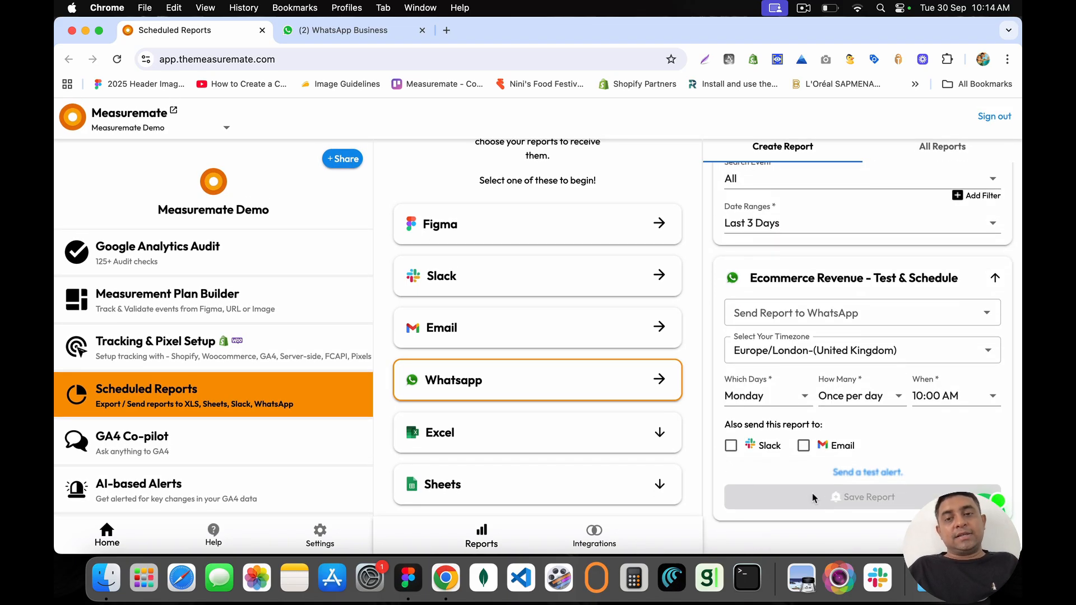
pyautogui.click(775, 312)
pyautogui.click(764, 345)
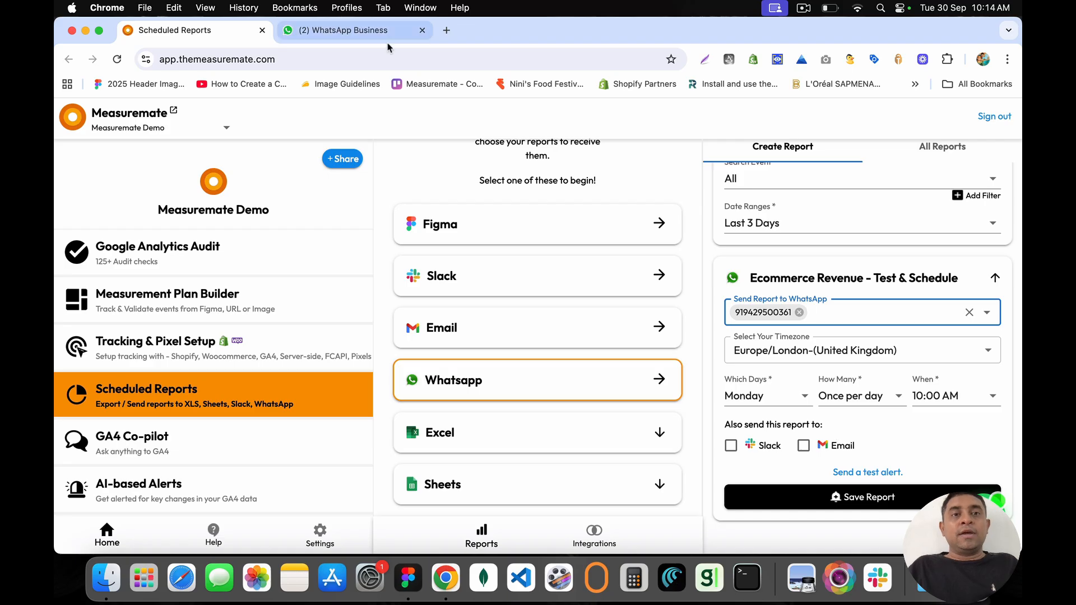
pyautogui.click(357, 34)
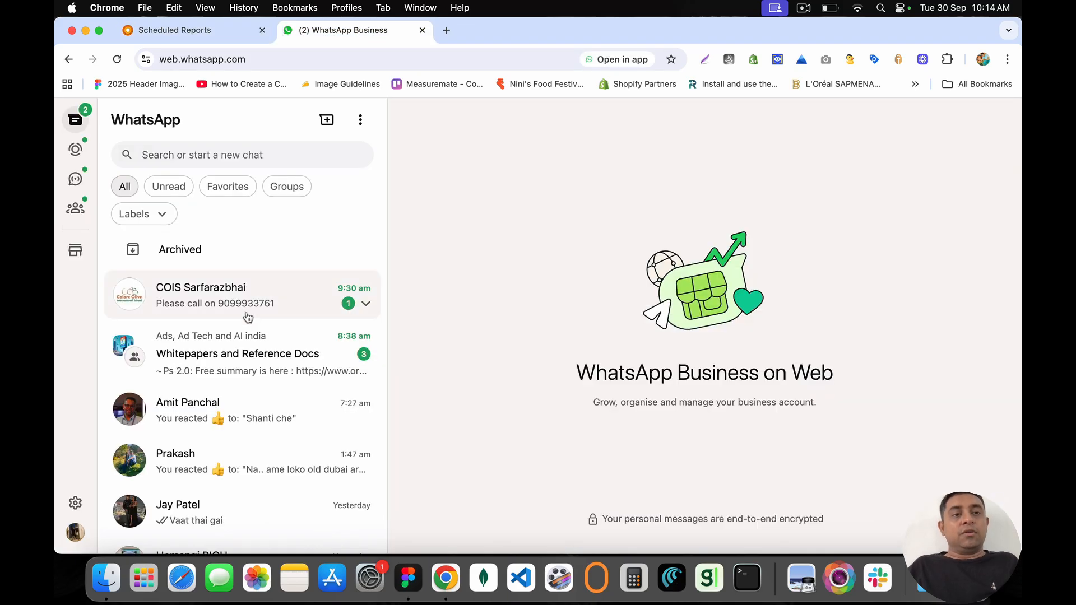
# Step: Scroll through the WhatsApp Web chats, then go back to the Scheduled Reports tab
pyautogui.scroll(-2, 243, 349)
pyautogui.scroll(-1, 242, 348)
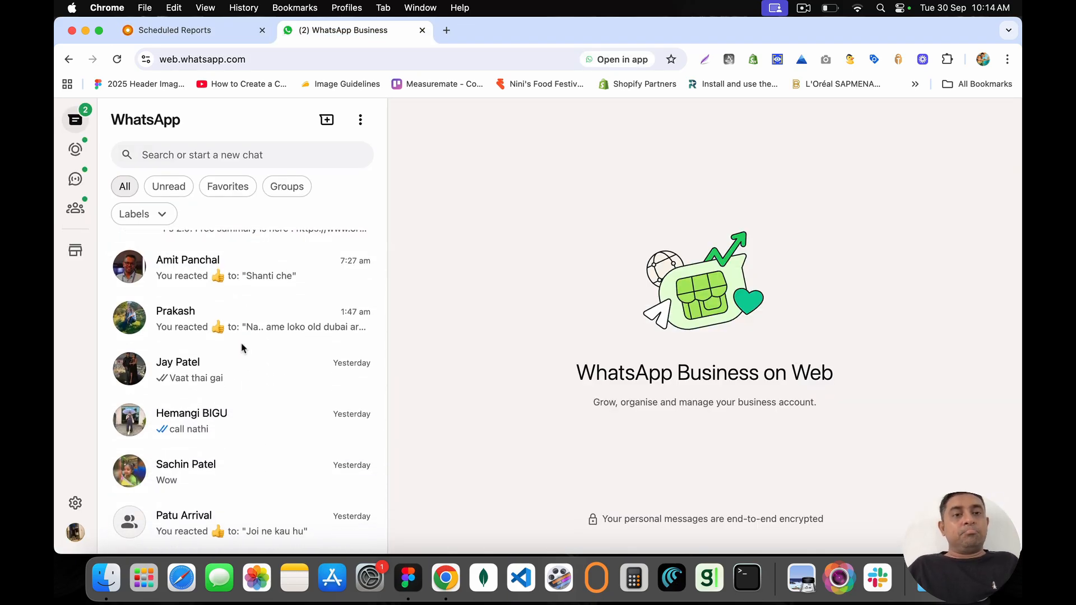
pyautogui.scroll(-1, 242, 348)
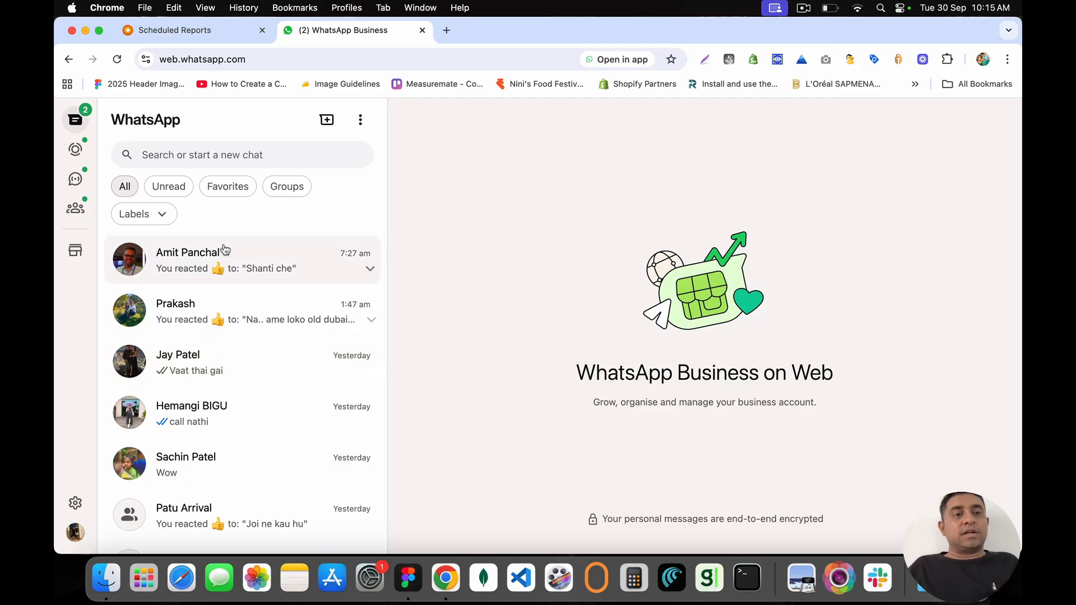
pyautogui.scroll(4, 215, 264)
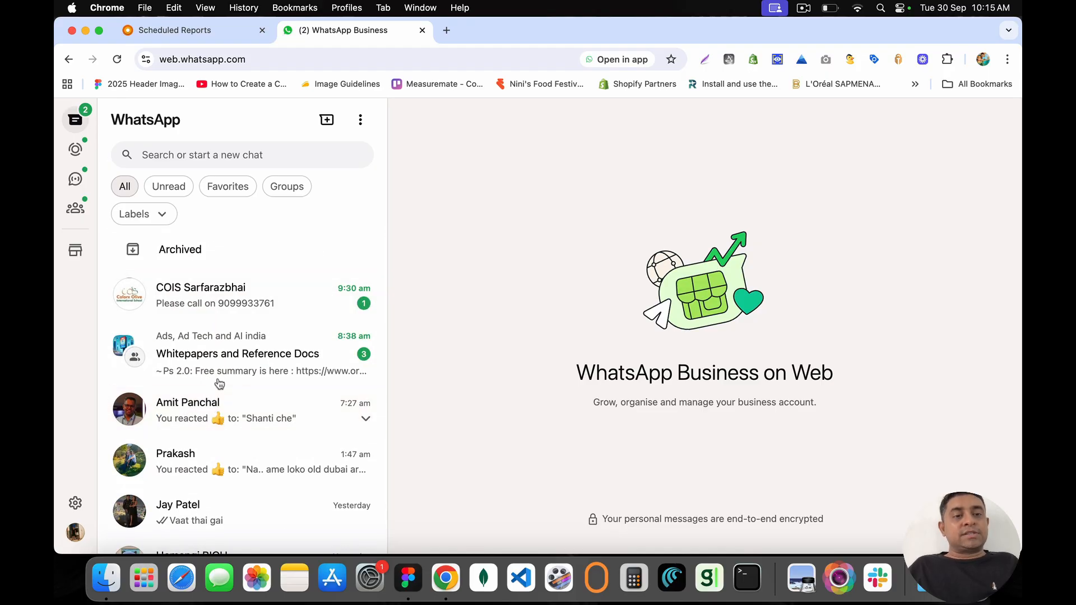
pyautogui.scroll(-2, 219, 383)
pyautogui.click(179, 29)
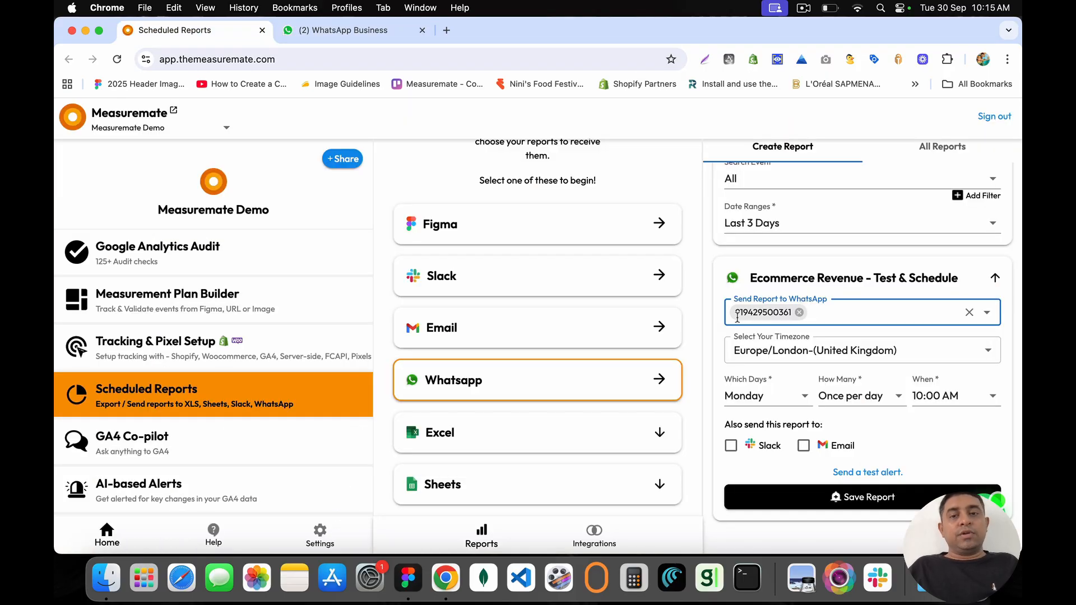
# Step: Send a test alert of Ecommerce Revenue to WhatsApp and dismiss the success message
pyautogui.click(879, 472)
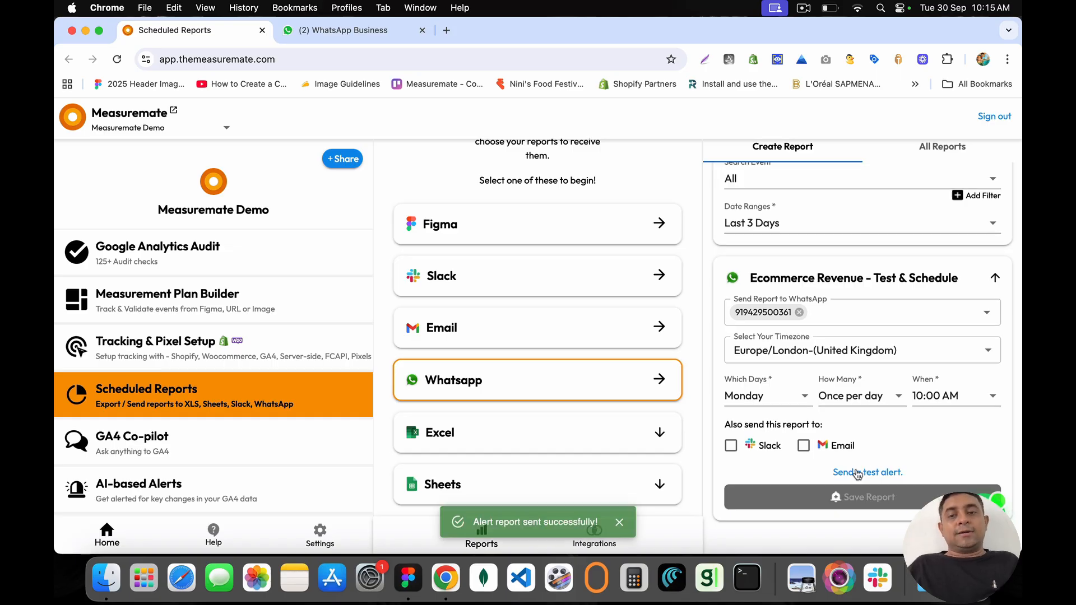
pyautogui.click(620, 525)
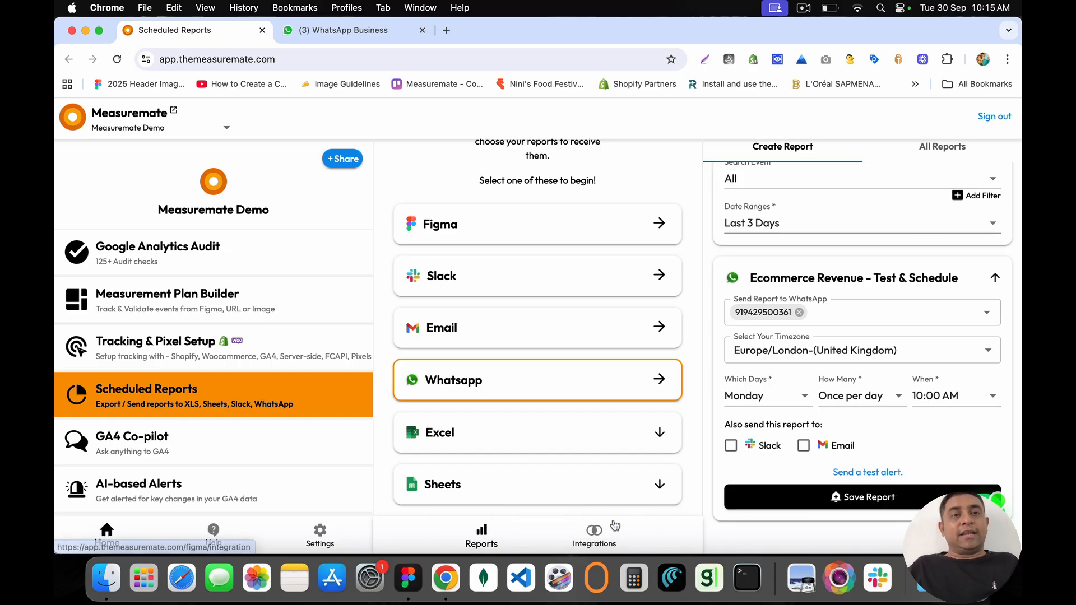
# Step: Open the Measuremate chat and view the report image showing 9681.689998 Total revenue
pyautogui.click(370, 30)
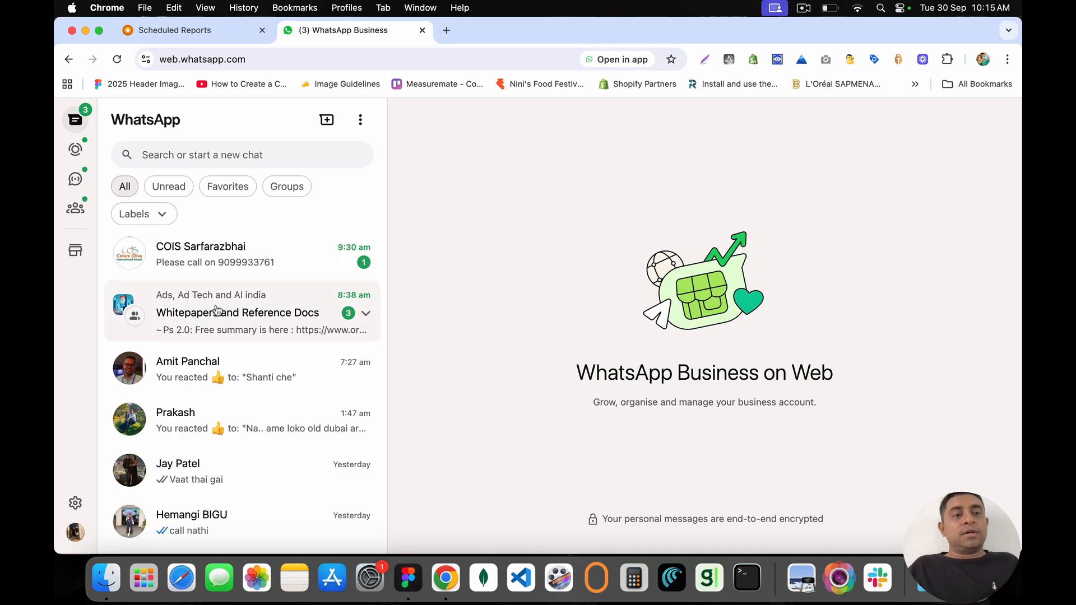
pyautogui.scroll(-3, 247, 398)
pyautogui.scroll(5, 247, 398)
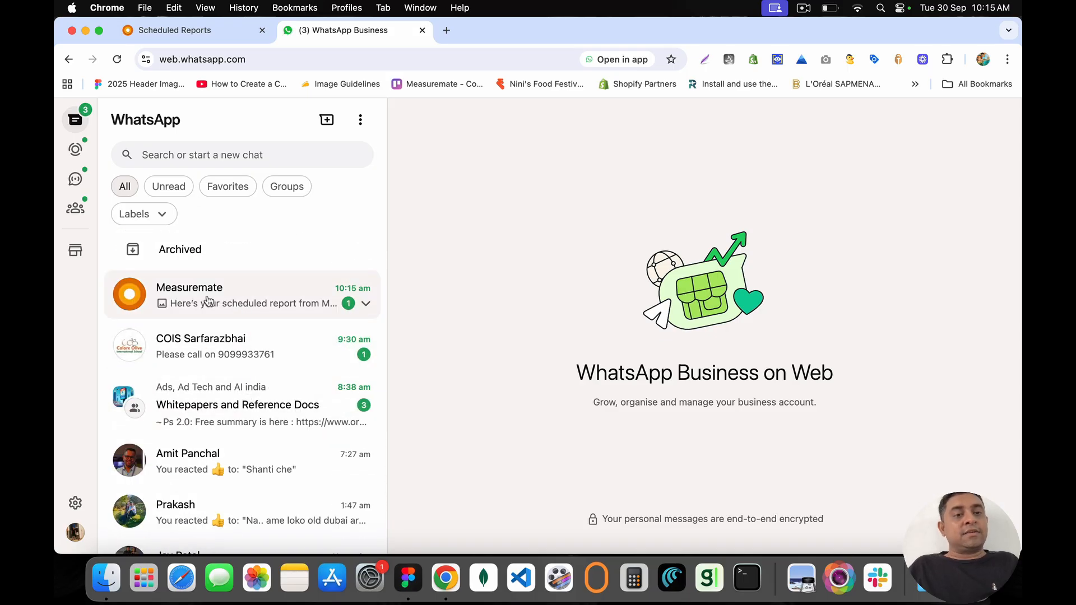
pyautogui.click(208, 301)
pyautogui.click(536, 357)
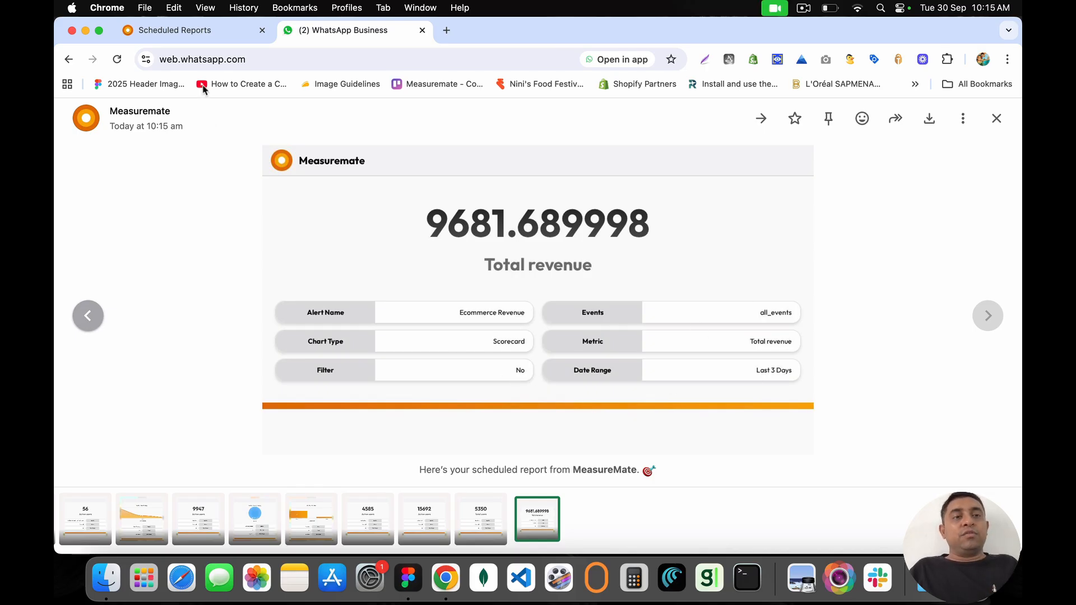
pyautogui.click(193, 31)
# Step: Set the schedule timezone to Asia/Kolkata-(India)
pyautogui.scroll(8, 802, 281)
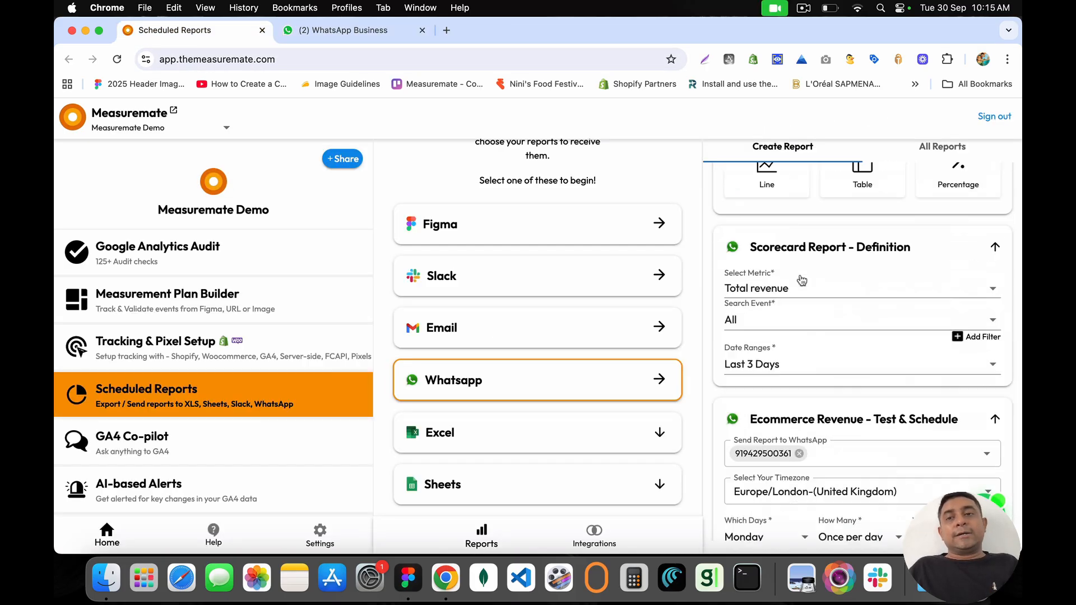
pyautogui.scroll(-6, 801, 281)
pyautogui.scroll(-2, 802, 280)
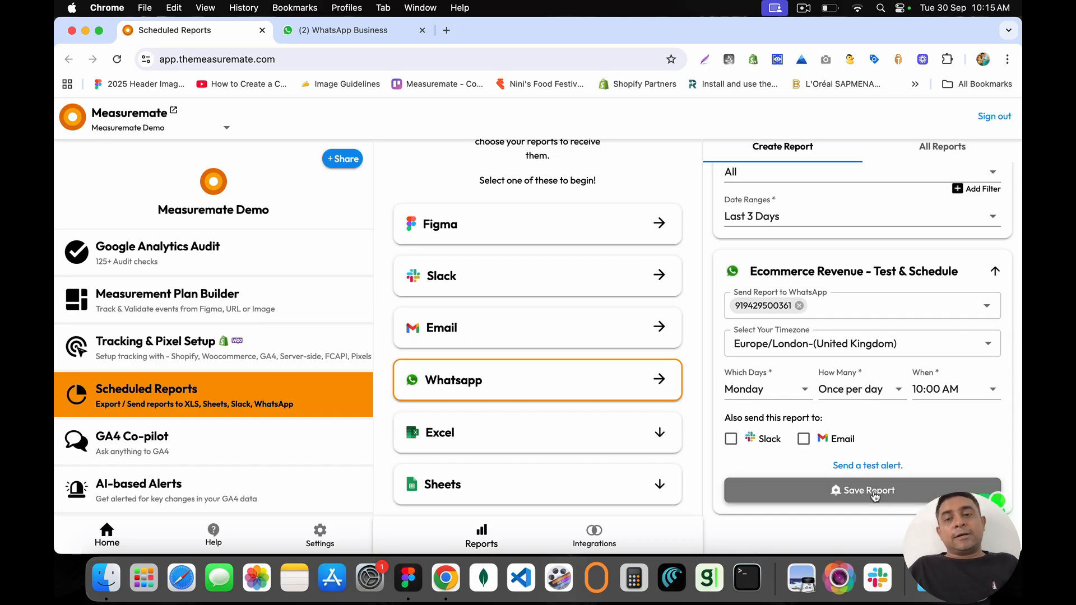
pyautogui.click(829, 348)
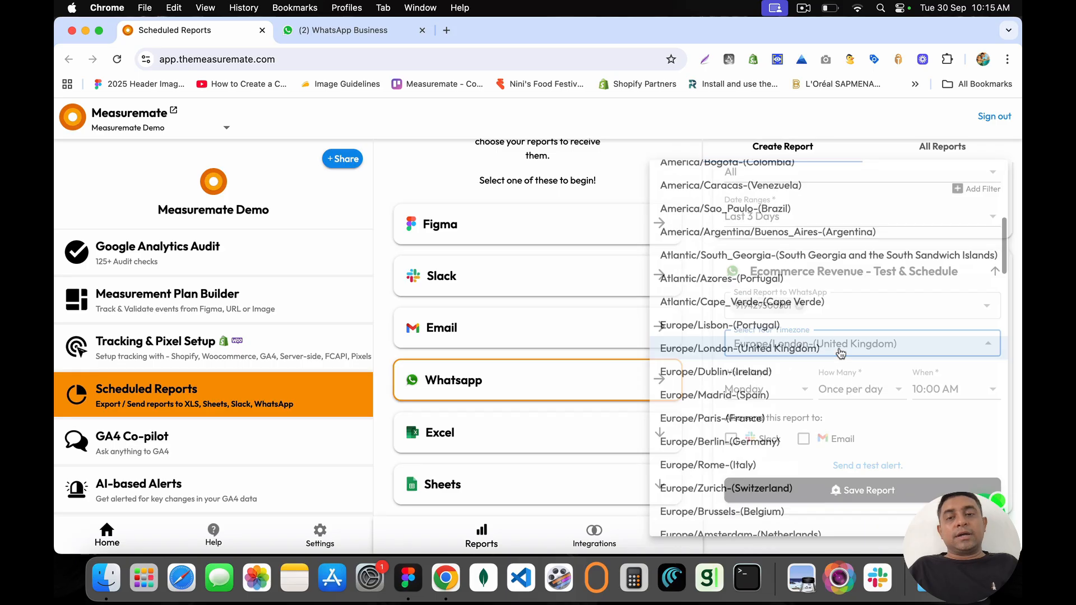
pyautogui.scroll(-5, 750, 314)
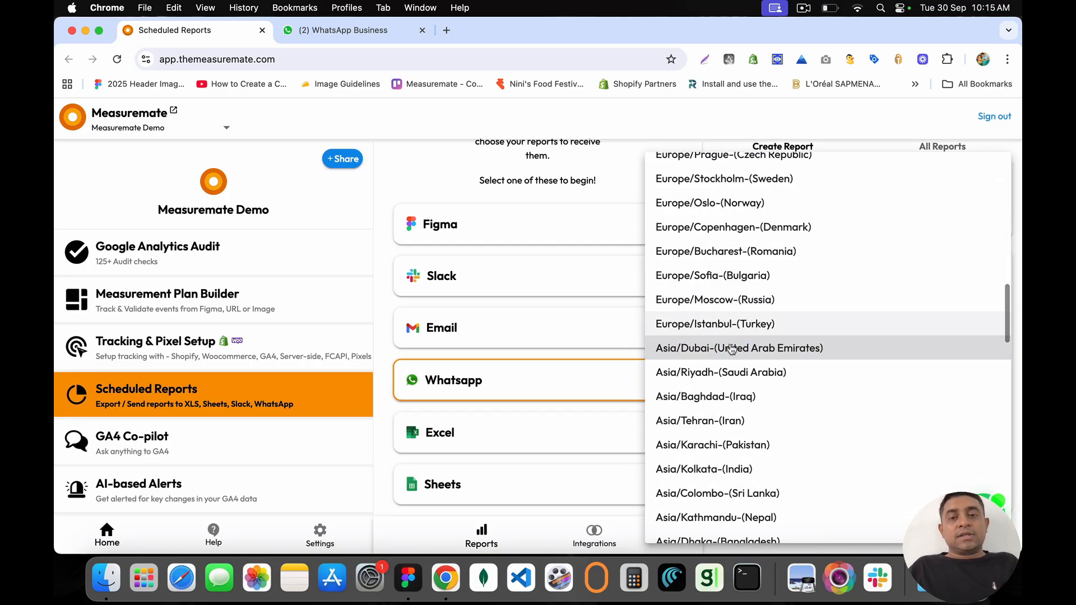
pyautogui.scroll(-2, 731, 482)
pyautogui.scroll(-5, 731, 486)
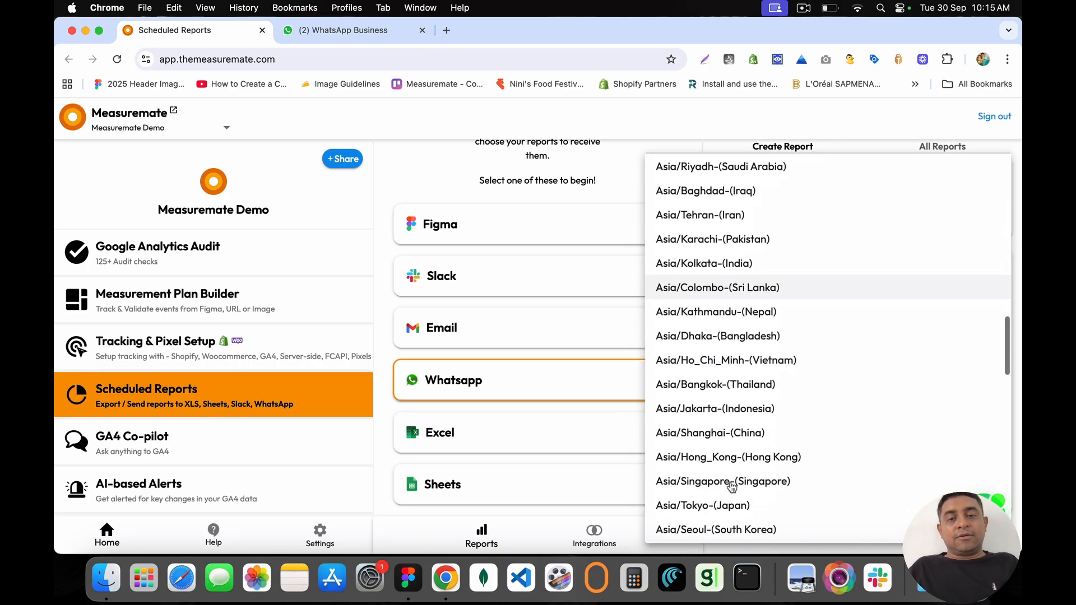
pyautogui.scroll(-10, 718, 337)
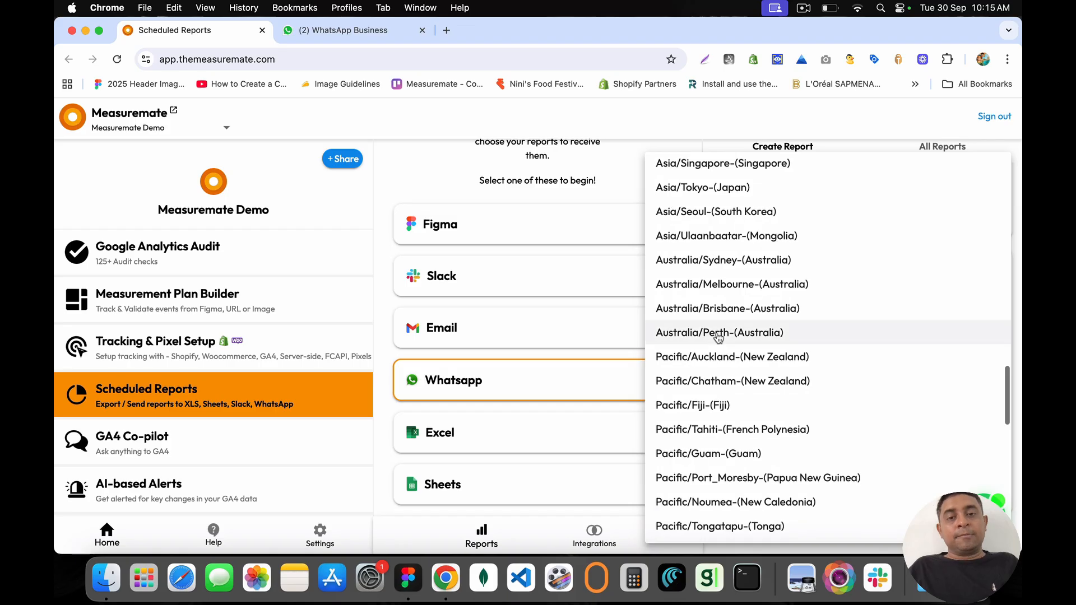
pyautogui.scroll(15, 718, 337)
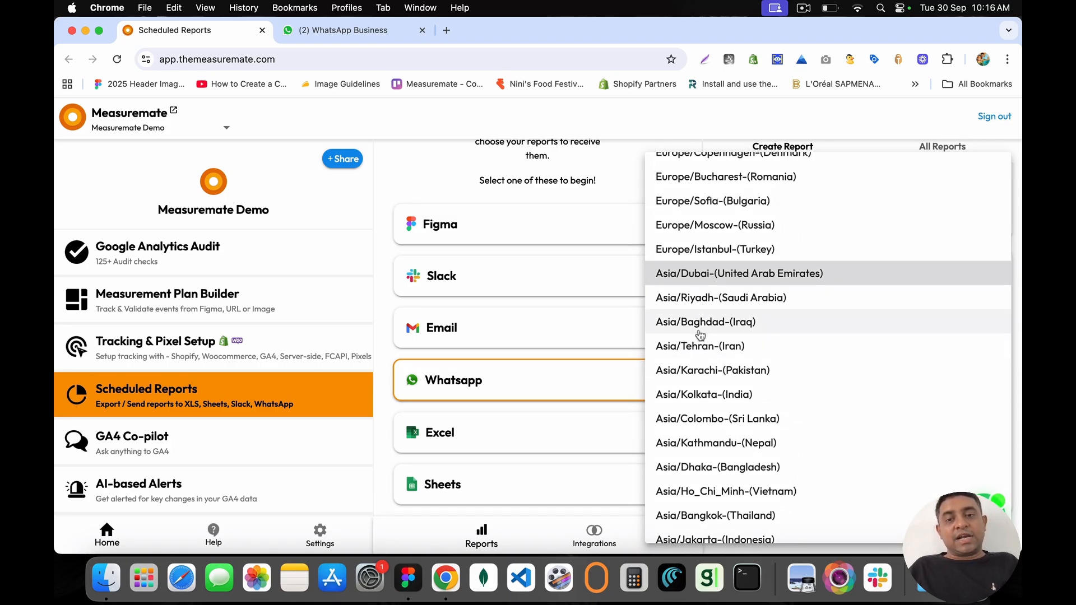
pyautogui.click(700, 394)
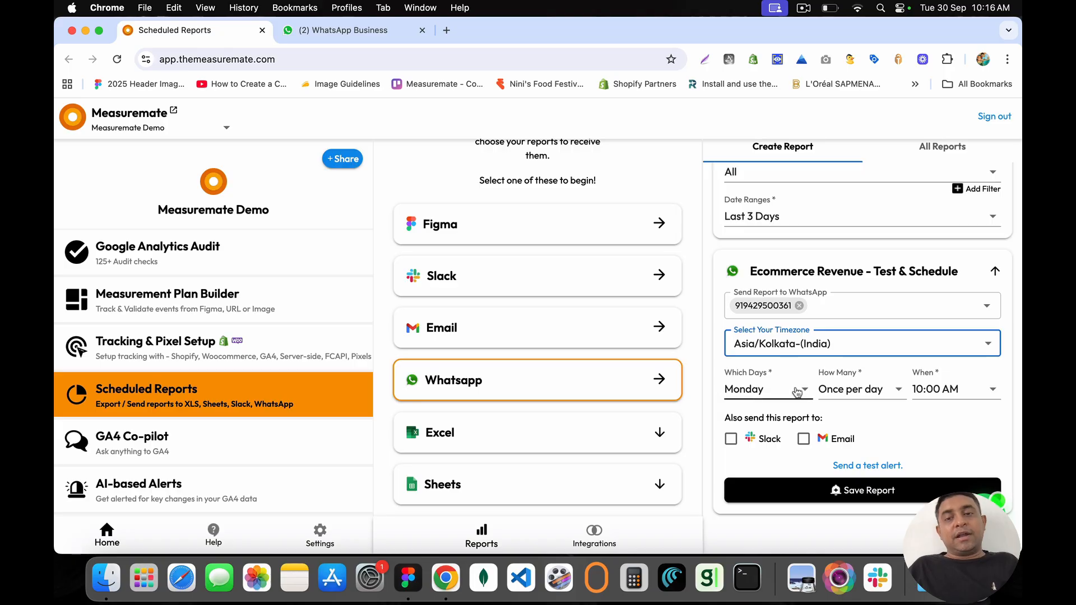
# Step: Keep the schedule at Monday, once per day, 10:00 AM
pyautogui.click(776, 391)
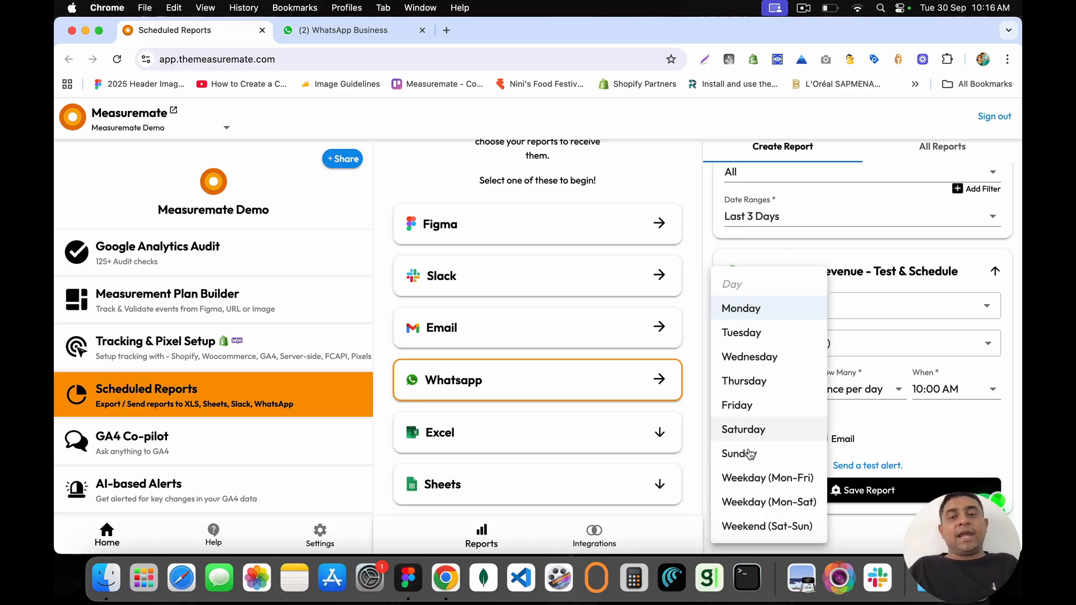
pyautogui.click(874, 395)
pyautogui.click(852, 390)
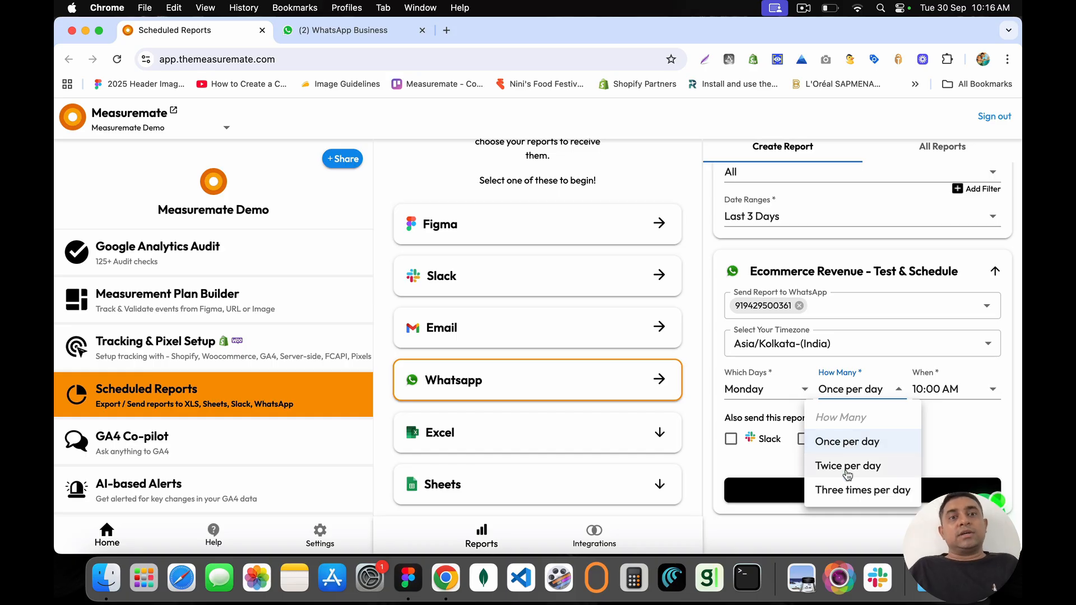
pyautogui.click(941, 391)
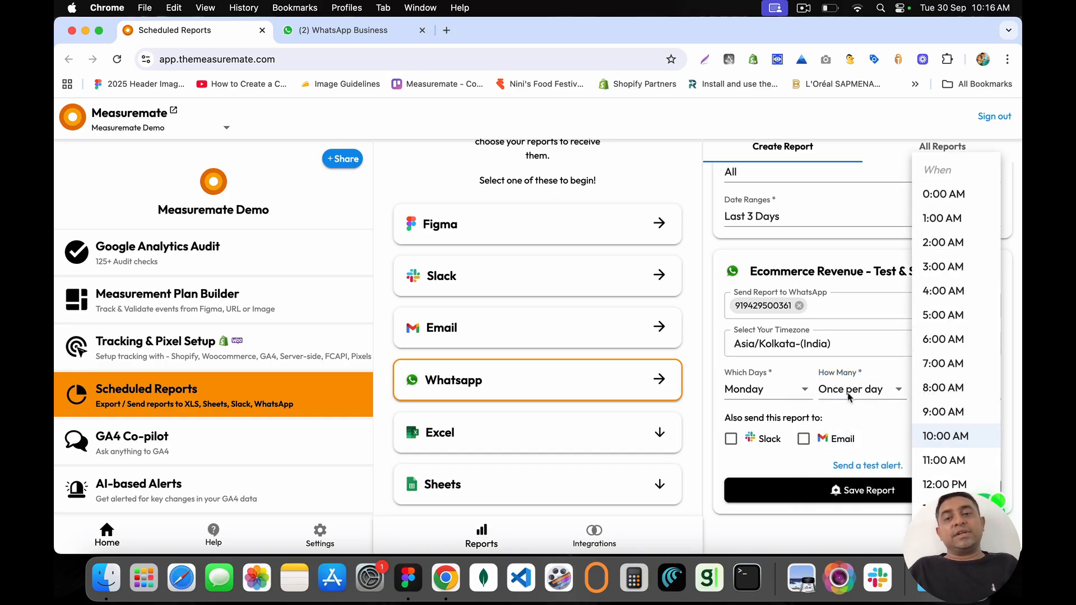
pyautogui.click(874, 421)
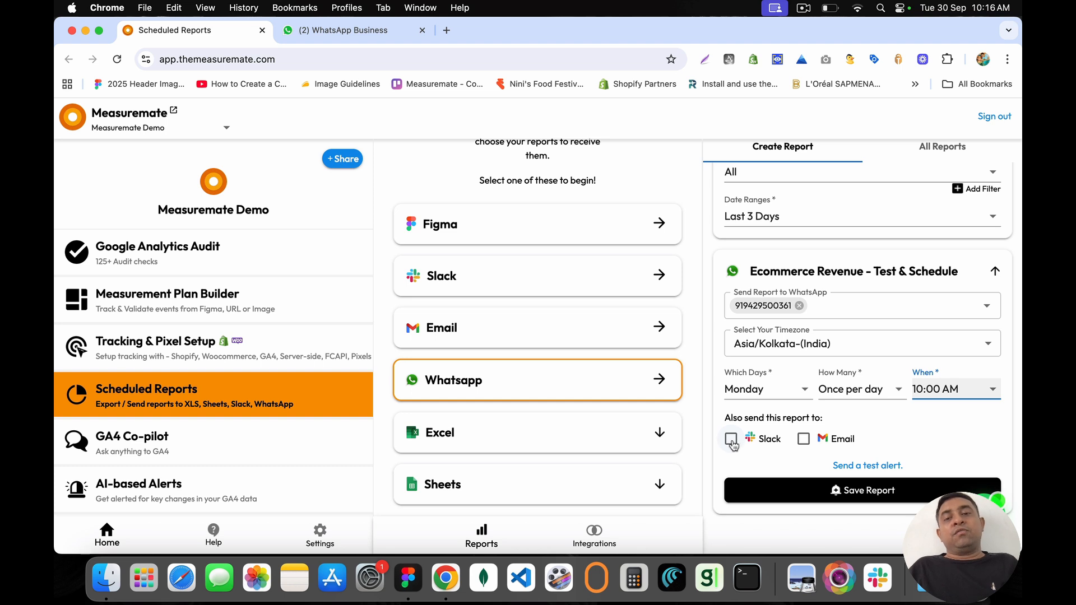
# Step: Enable Slack and Email delivery and choose the direct Slack conversation as recipient
pyautogui.click(732, 440)
pyautogui.click(804, 441)
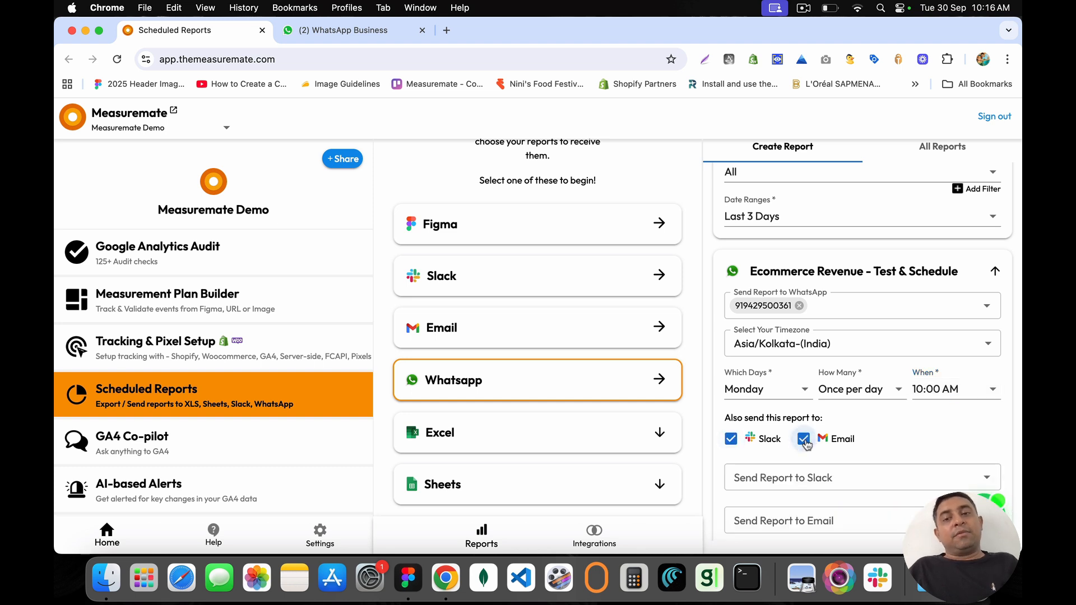
pyautogui.scroll(-3, 805, 443)
pyautogui.click(766, 390)
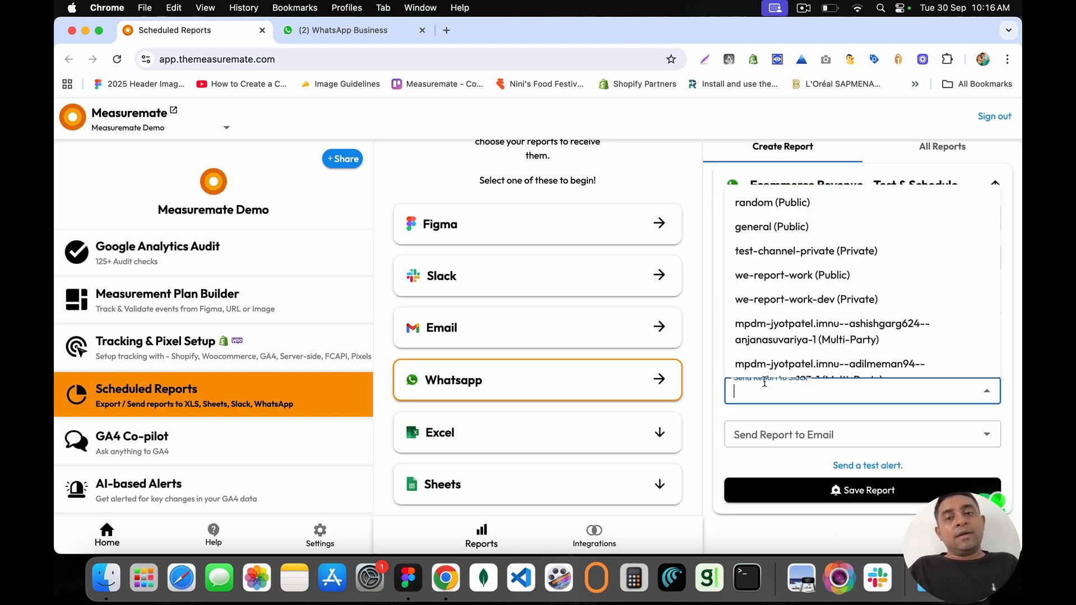
pyautogui.scroll(-1, 787, 314)
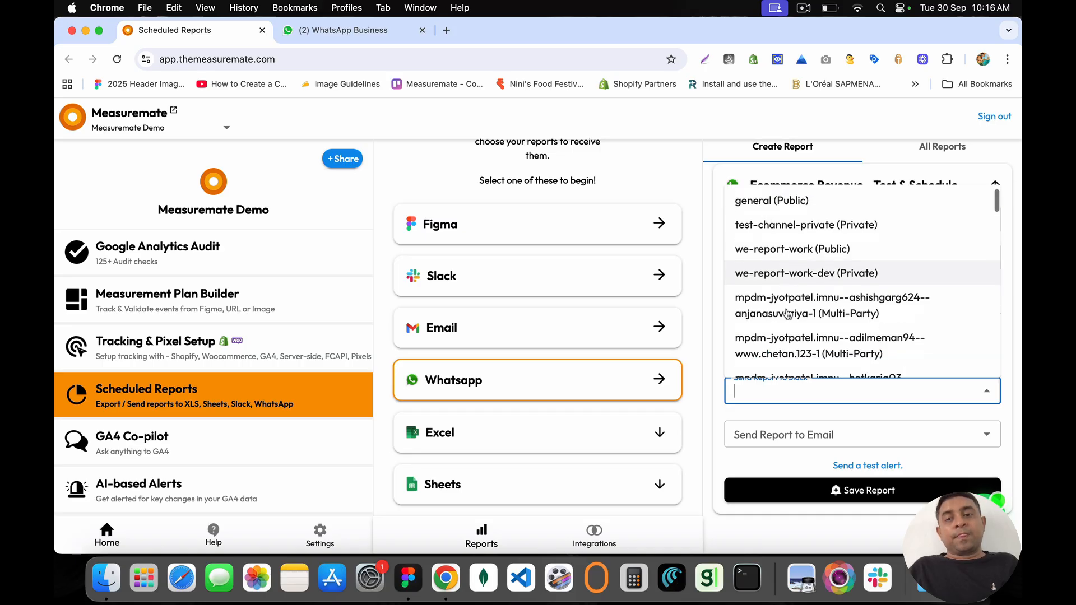
pyautogui.scroll(-5, 787, 313)
pyautogui.click(767, 343)
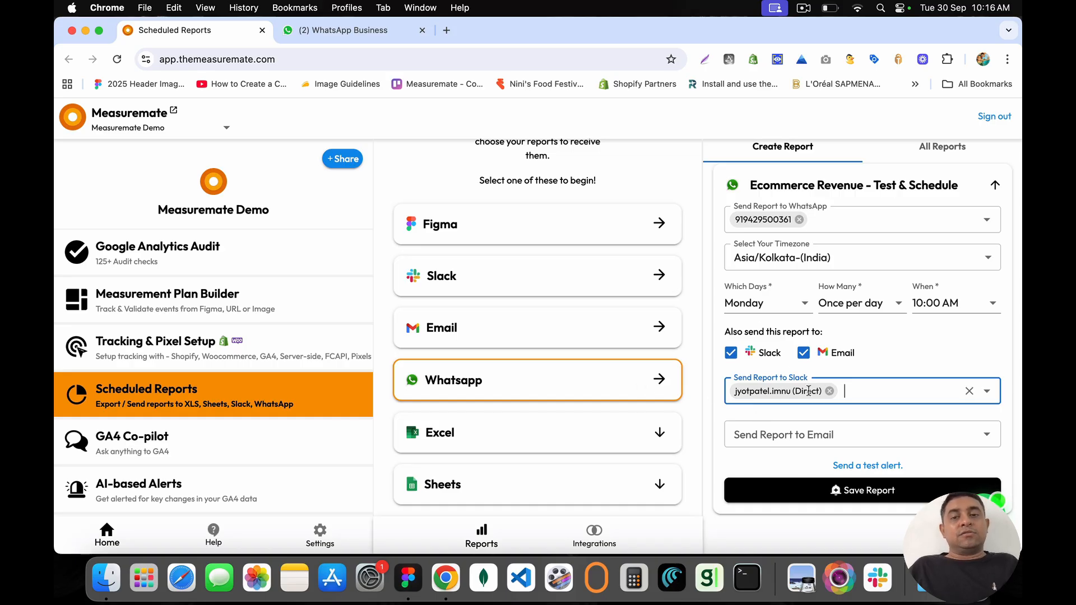
# Step: Add the suggested email address as an email recipient
pyautogui.click(787, 437)
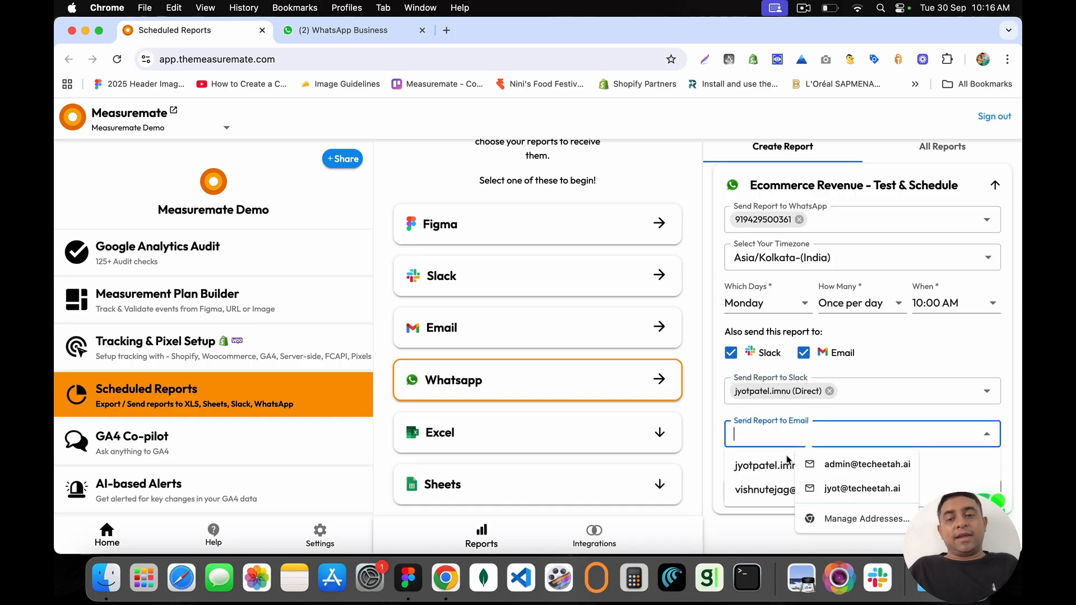
pyautogui.press('Down')
pyautogui.press('Return')
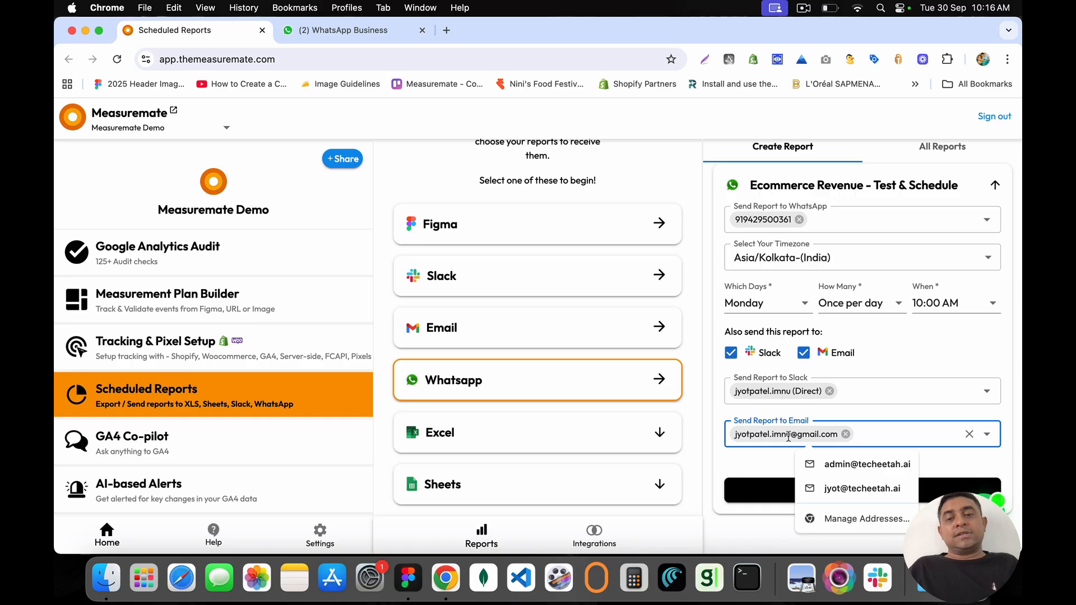
pyautogui.click(759, 467)
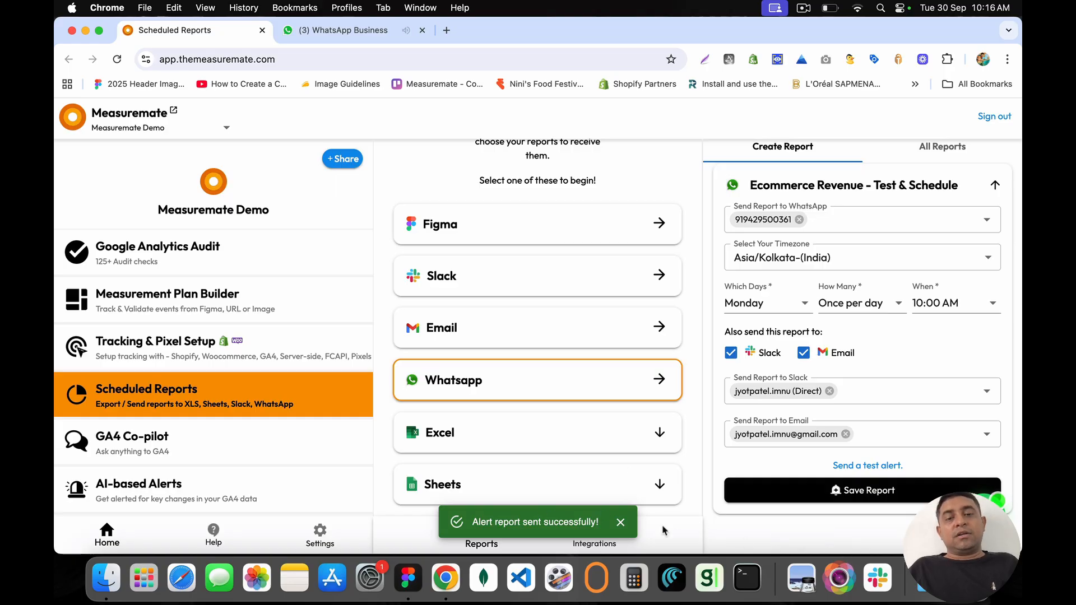
# Step: Open Gmail and read the Ecommerce Revenue Report email under Updates
pyautogui.click(447, 31)
pyautogui.write('gmail.com')
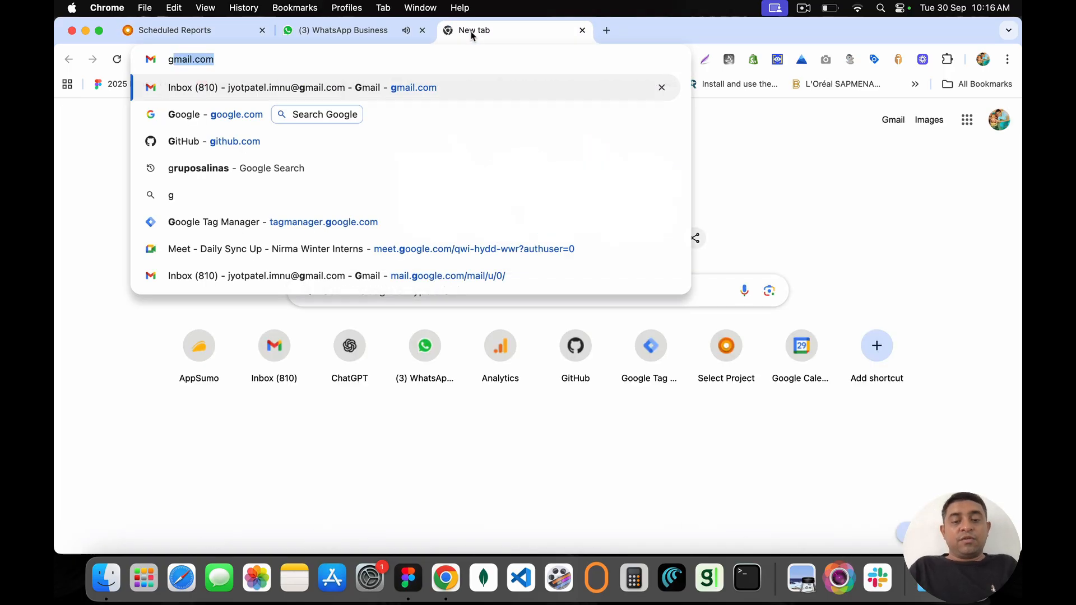
pyautogui.press('Return')
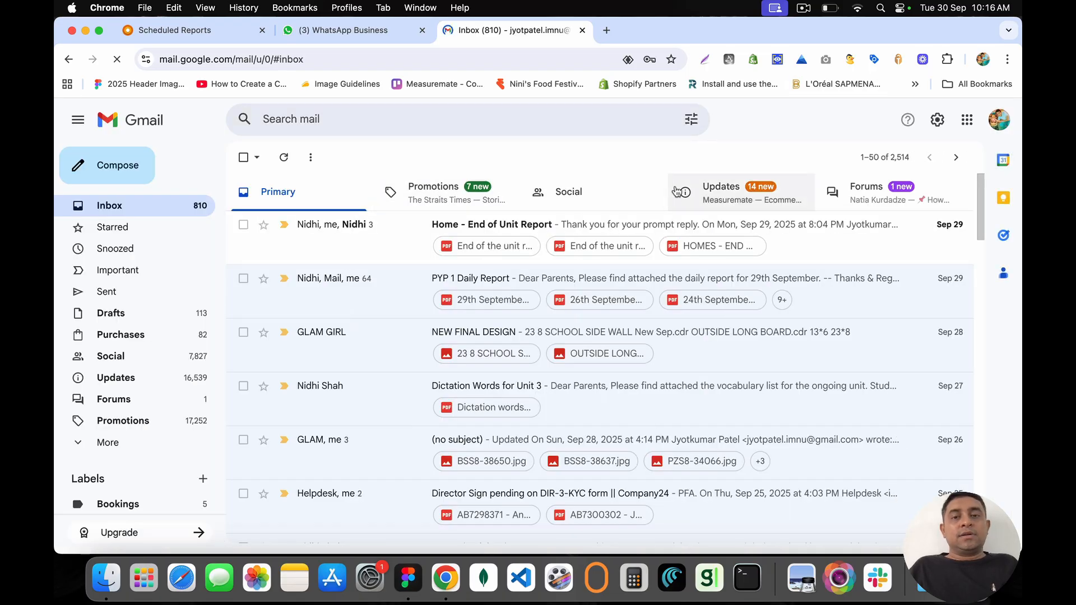
pyautogui.click(677, 191)
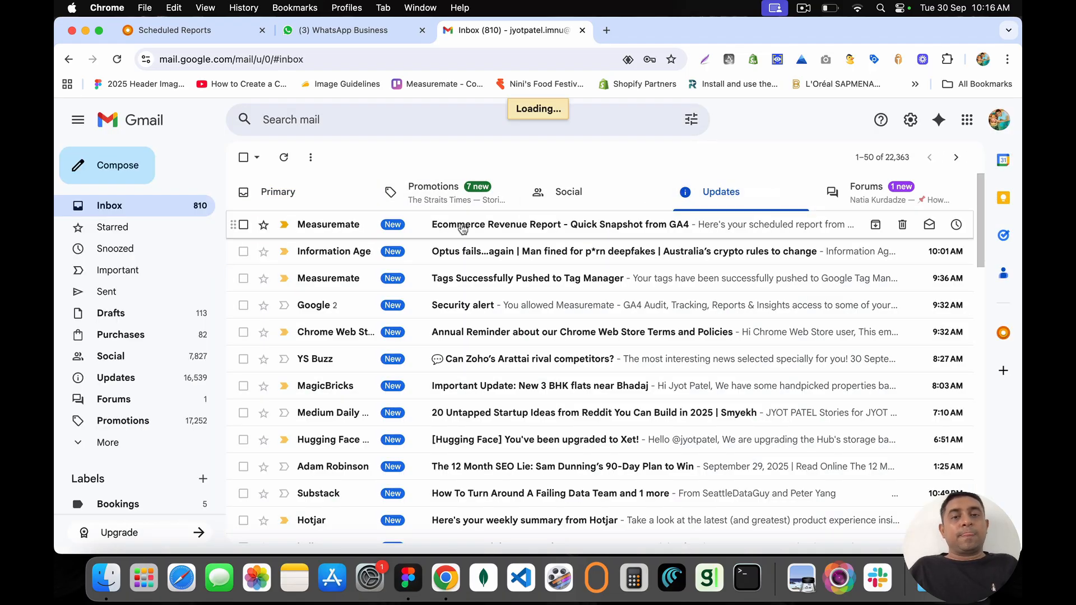
pyautogui.click(462, 227)
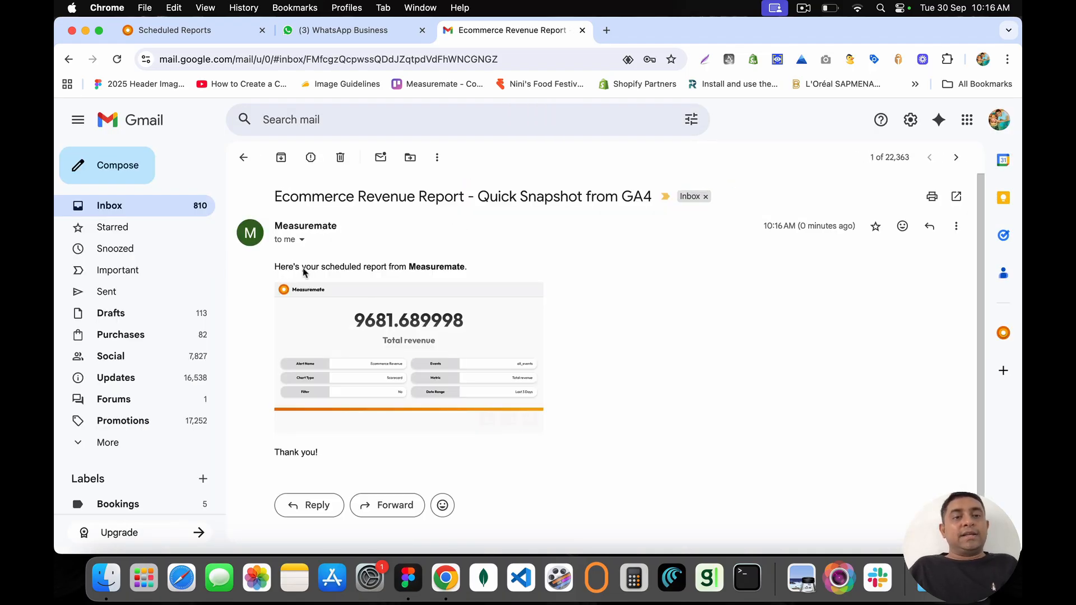
pyautogui.moveTo(277, 263); pyautogui.dragTo(523, 264)
# Step: Close the WhatsApp Business tab and return to the Measuremate reports page
pyautogui.click(368, 31)
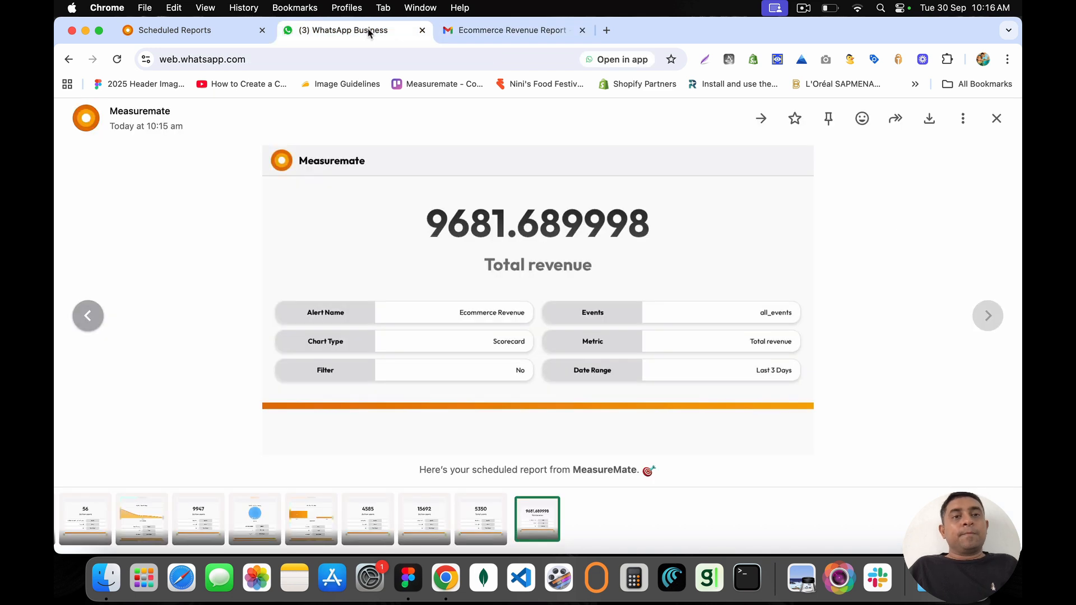
pyautogui.click(422, 30)
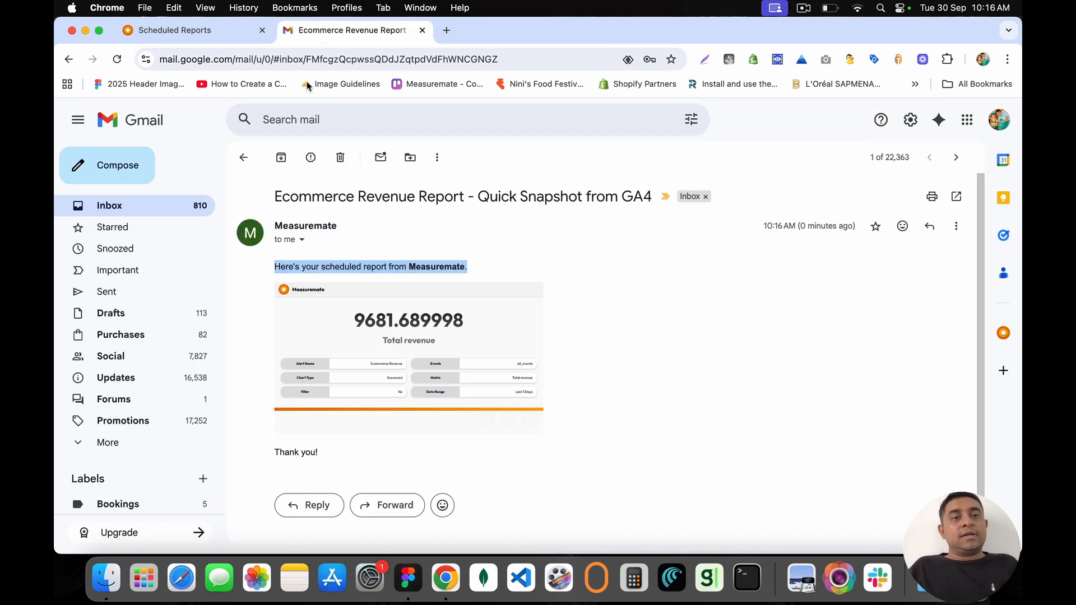
pyautogui.click(243, 158)
pyautogui.click(226, 29)
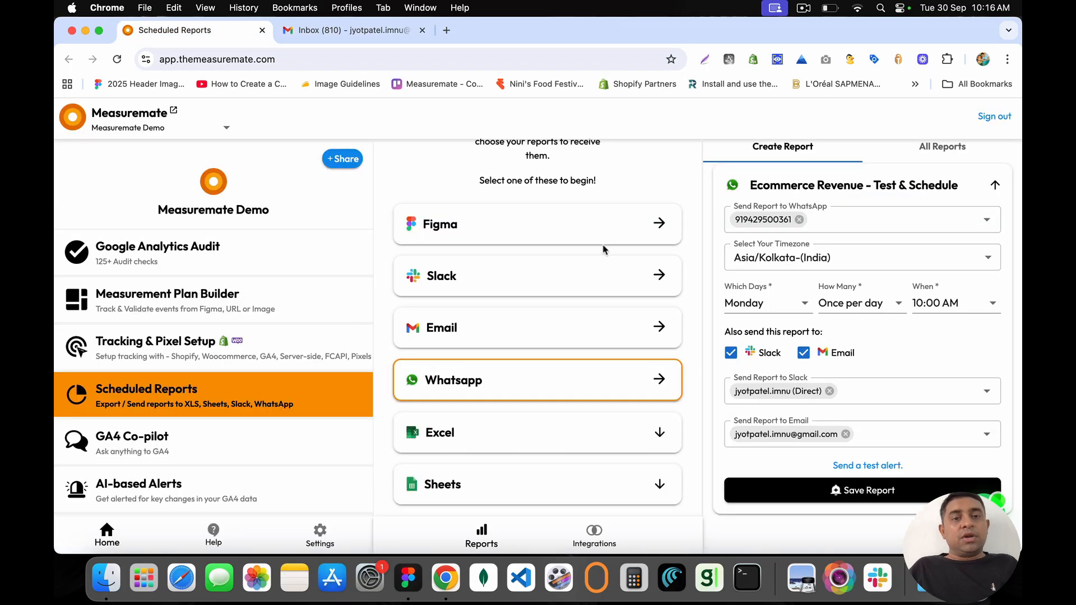
# Step: Remove the Slack and email recipients, then expand the Excel export options
pyautogui.doubleClick(427, 275)
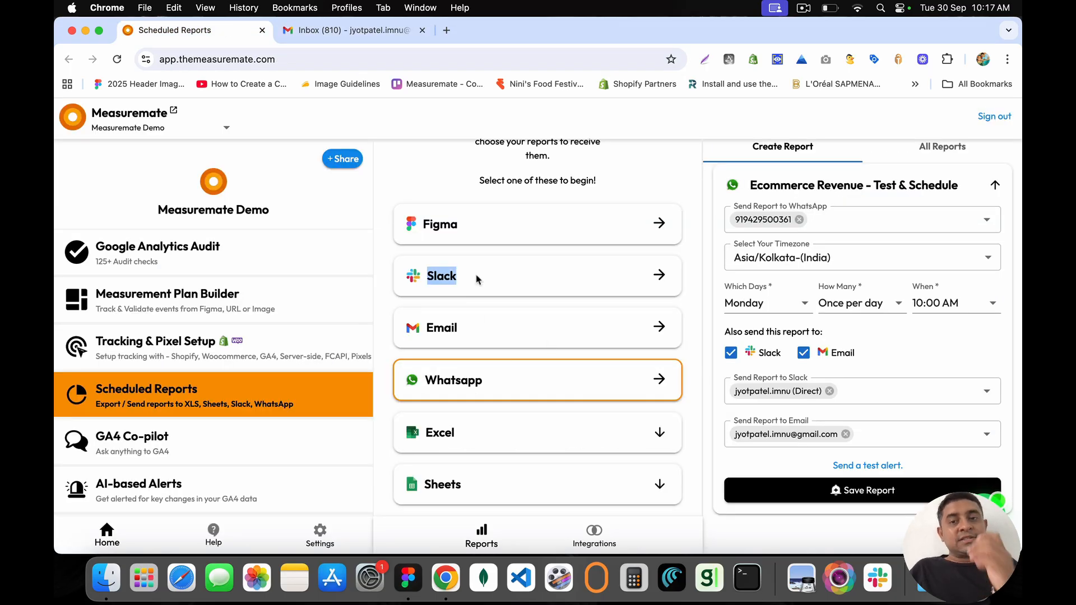
pyautogui.click(571, 291)
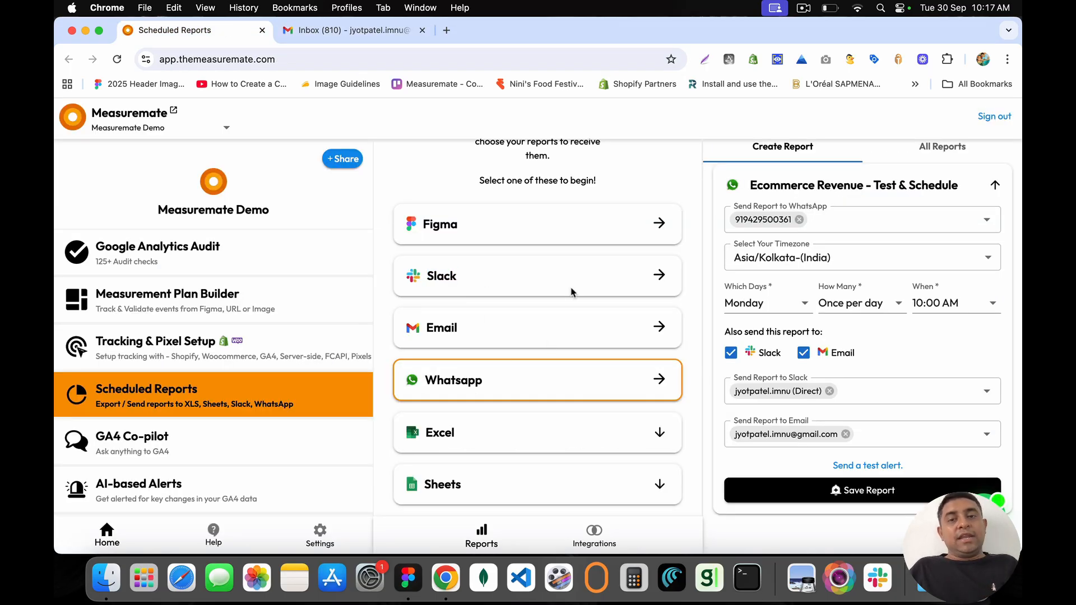
pyautogui.click(830, 391)
pyautogui.click(846, 434)
pyautogui.click(846, 434)
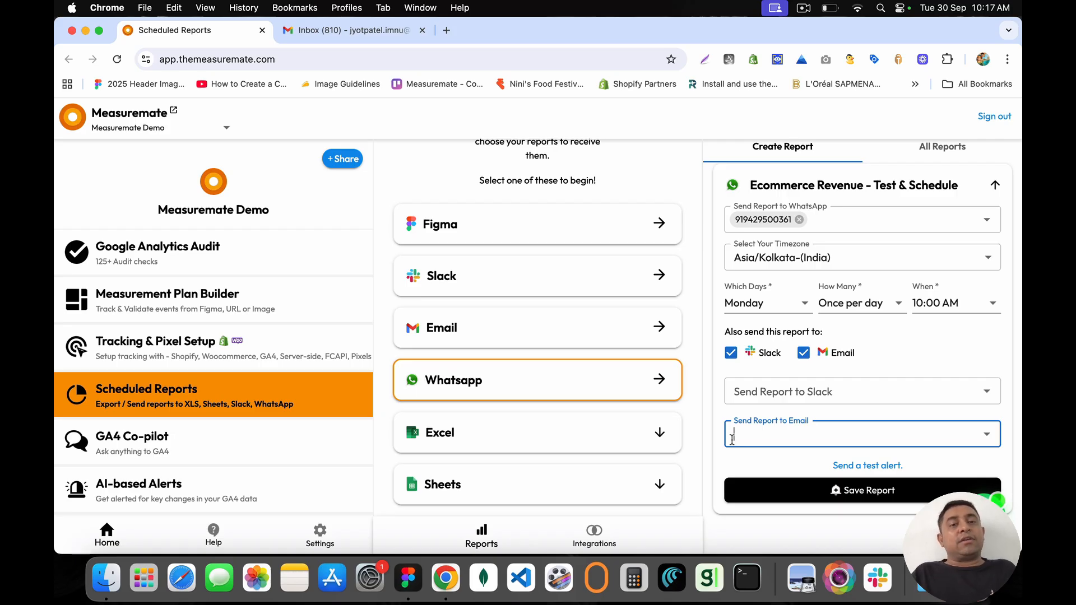
pyautogui.click(430, 436)
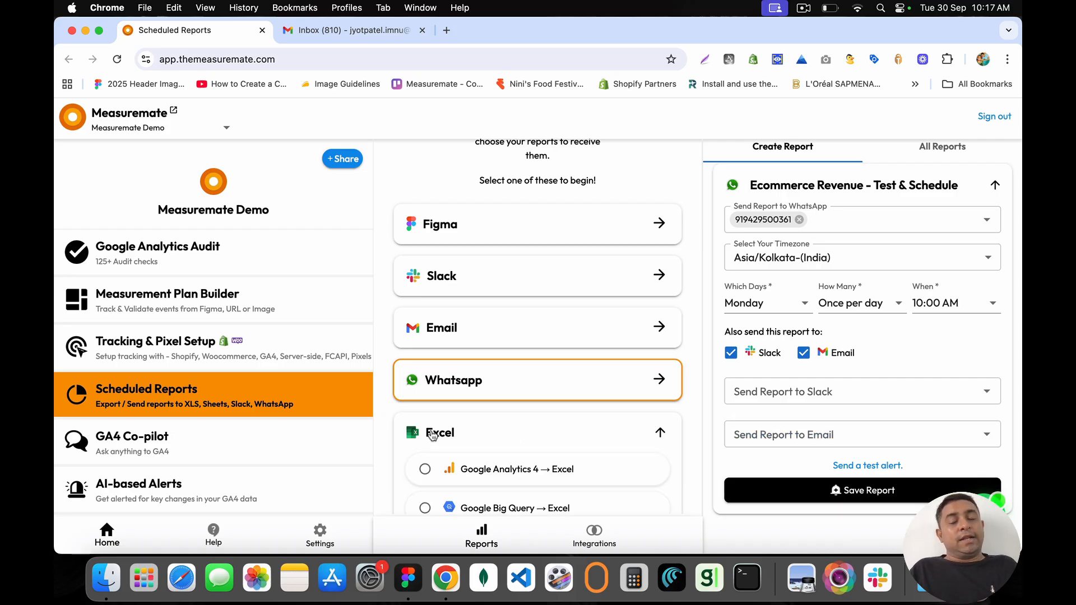
# Step: Pick Google Analytics 4 → Excel, then switch the Excel source to Google Big Query
pyautogui.scroll(-3, 437, 392)
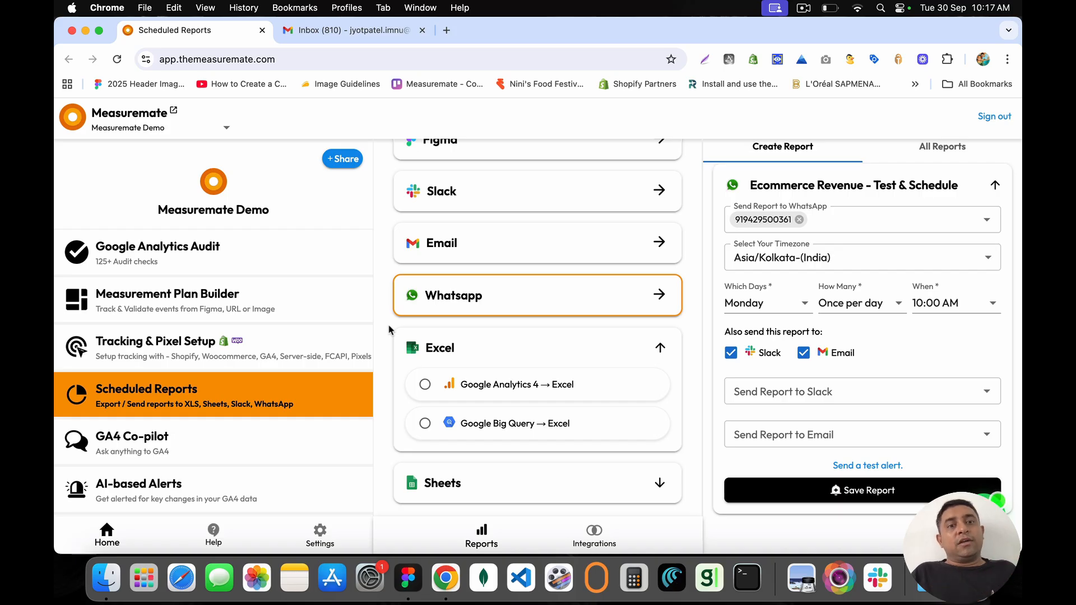
pyautogui.click(425, 387)
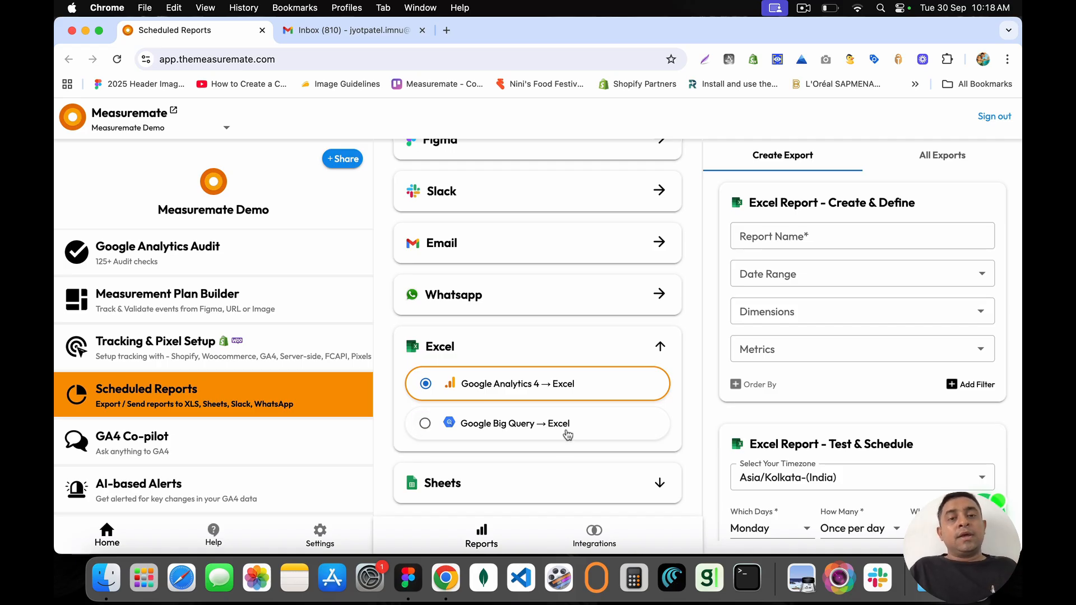
pyautogui.click(427, 425)
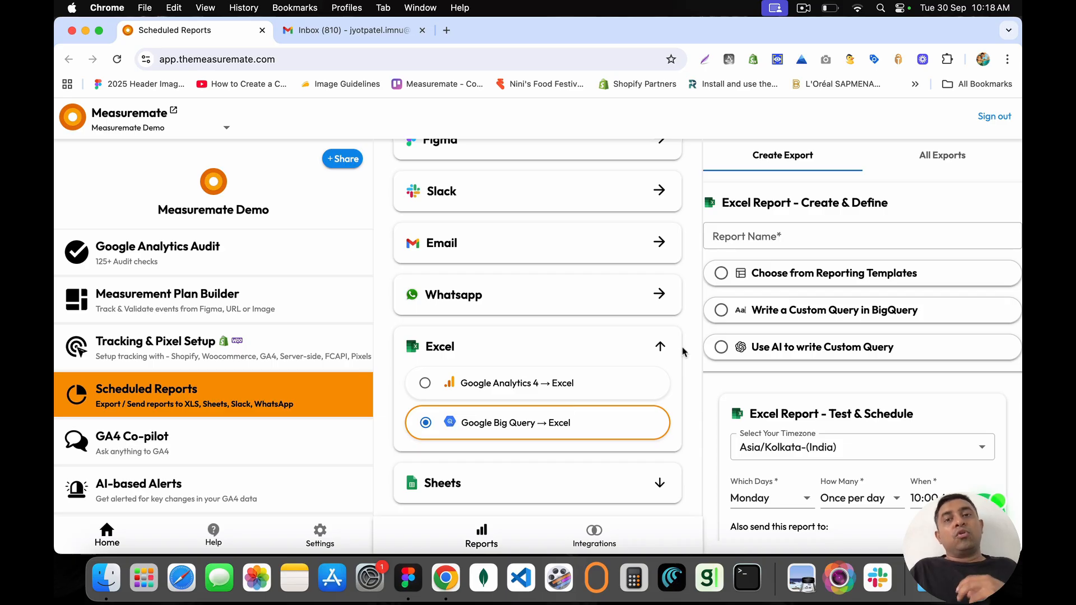
pyautogui.scroll(-1, 790, 330)
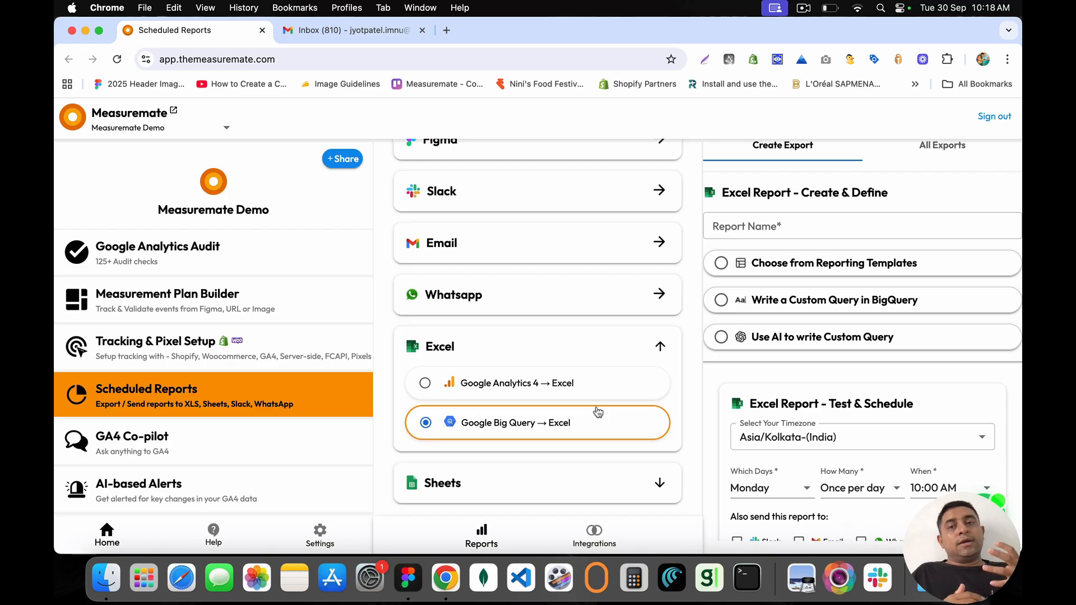
# Step: Switch the Excel report source back to Google Analytics 4, enter a name, and choose Last 7 Days
pyautogui.click(537, 381)
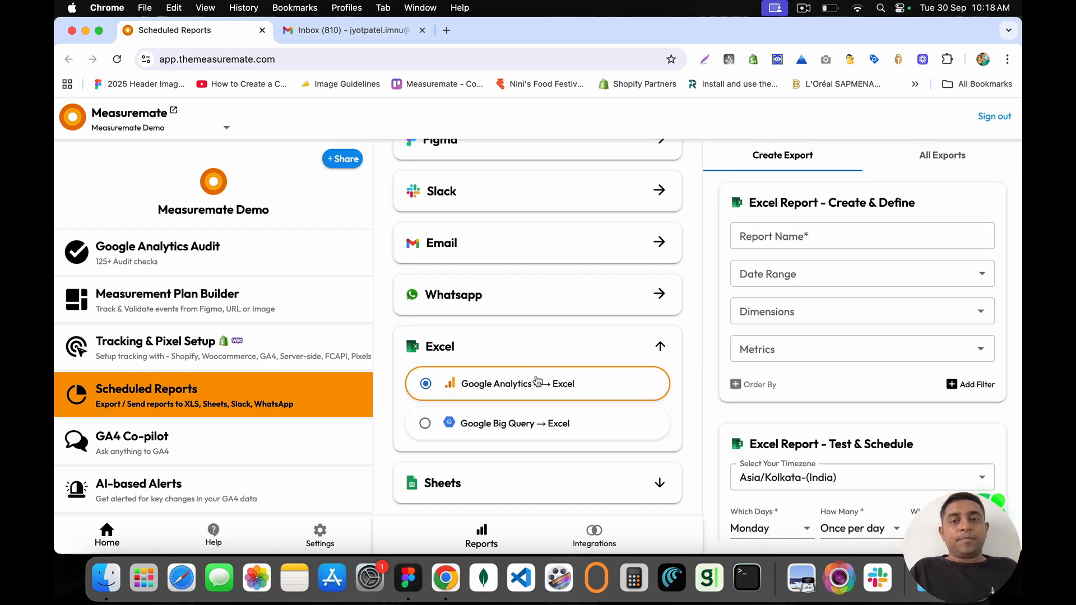
pyautogui.click(782, 234)
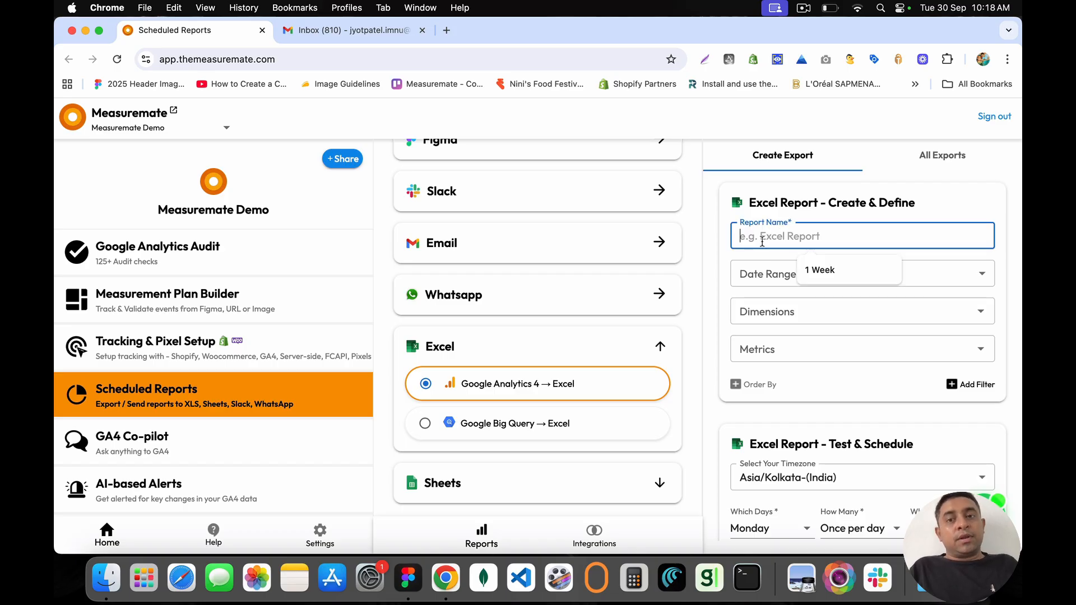
pyautogui.click(515, 196)
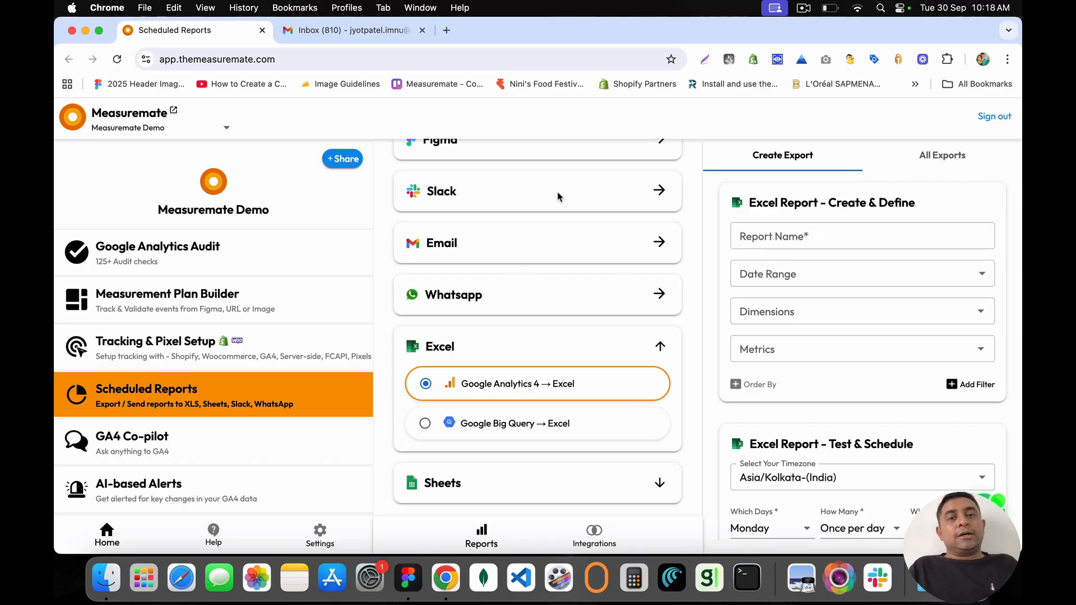
pyautogui.click(777, 238)
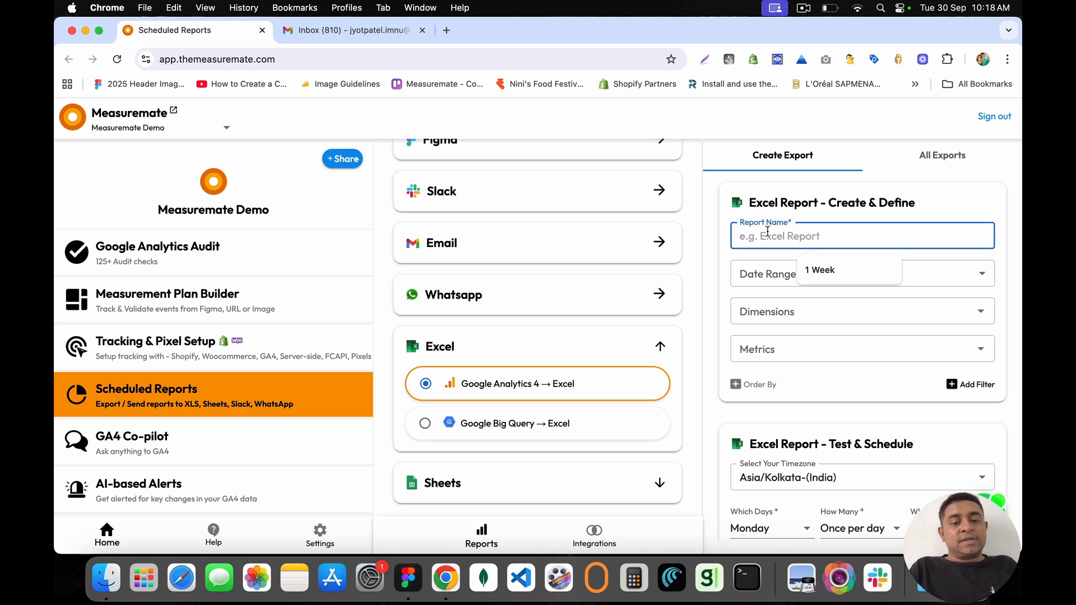
pyautogui.write('Excel Report')
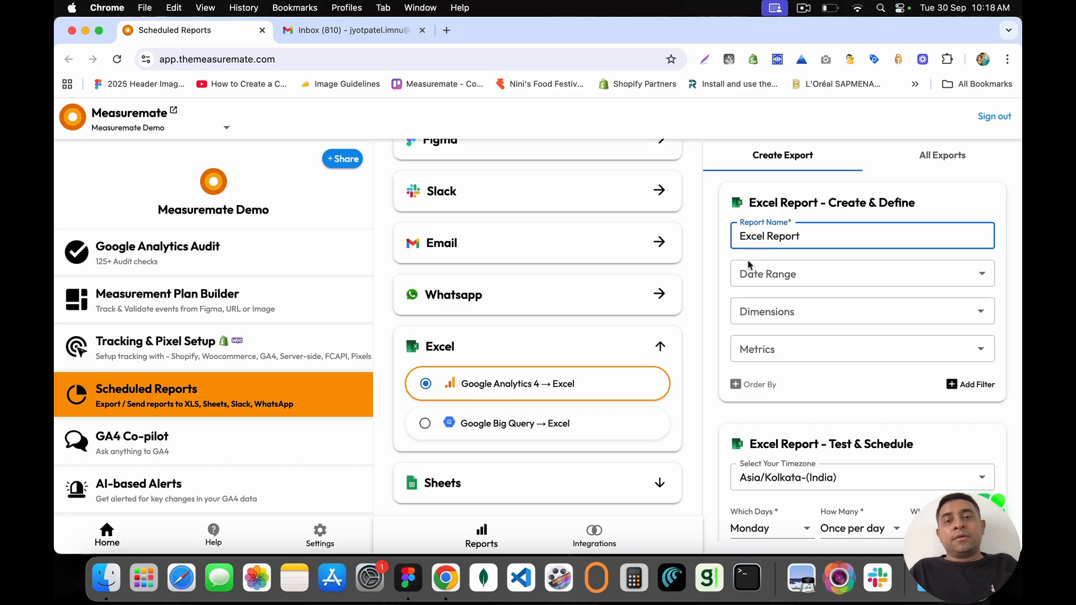
pyautogui.click(749, 266)
pyautogui.click(764, 331)
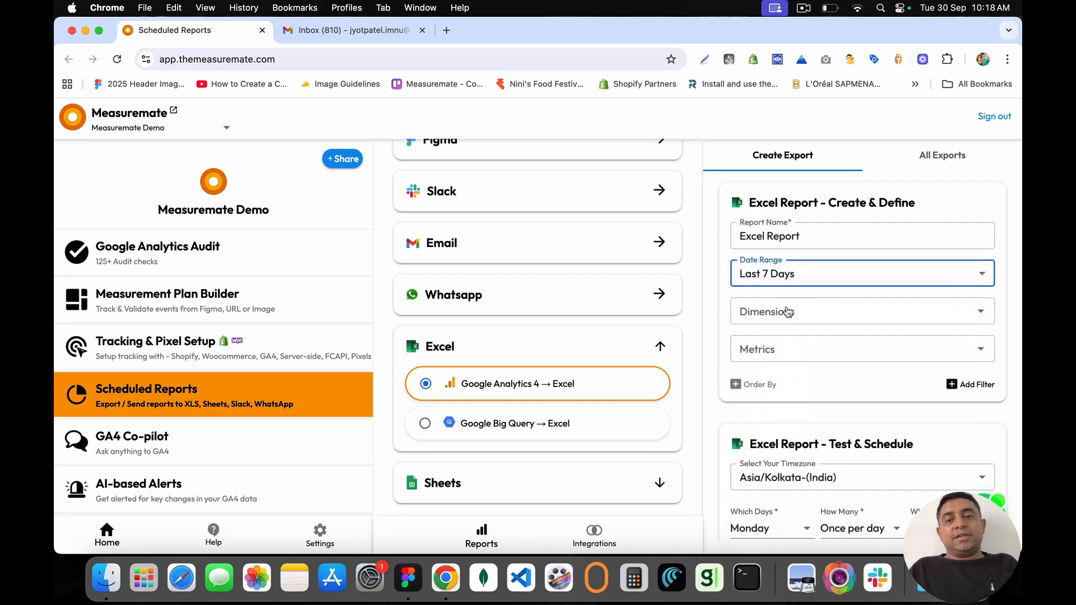
# Step: Add Device category and Active users, ordered by Device category descending
pyautogui.click(788, 312)
pyautogui.write('Device')
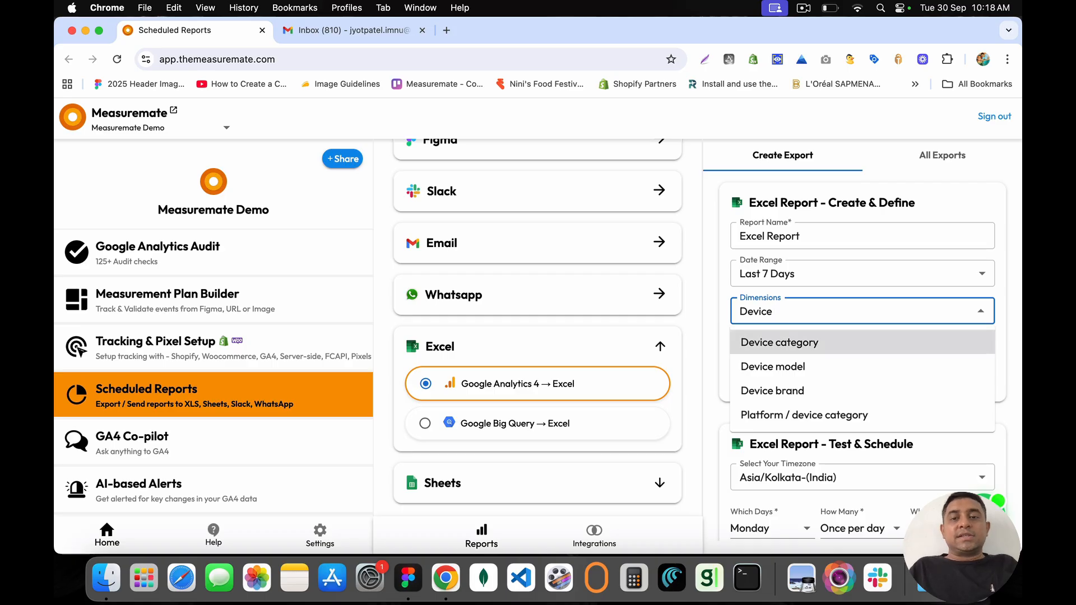
pyautogui.click(780, 338)
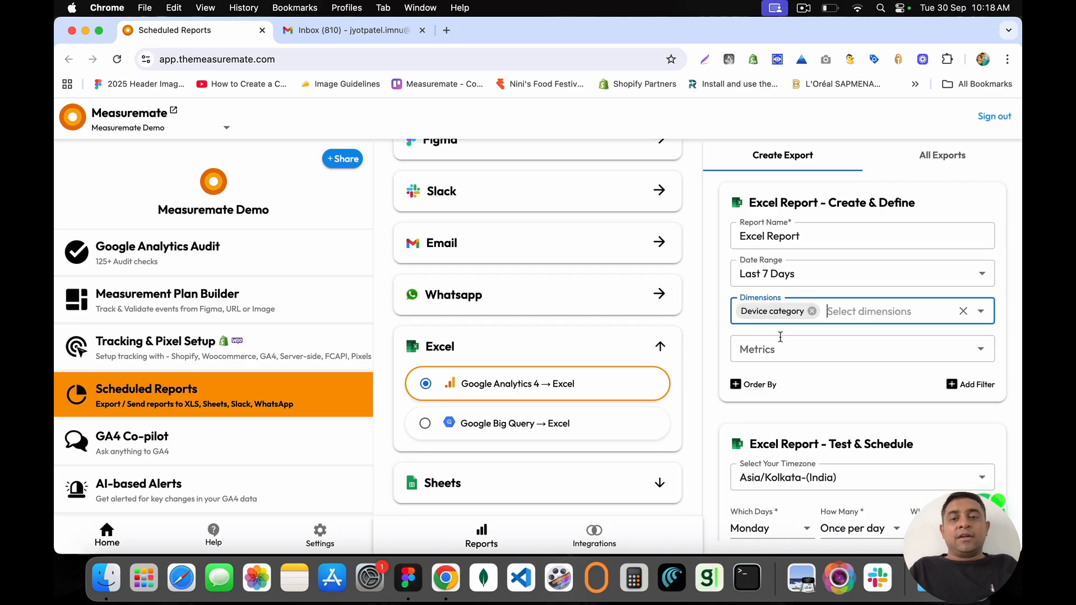
pyautogui.click(795, 345)
pyautogui.write('Active Users')
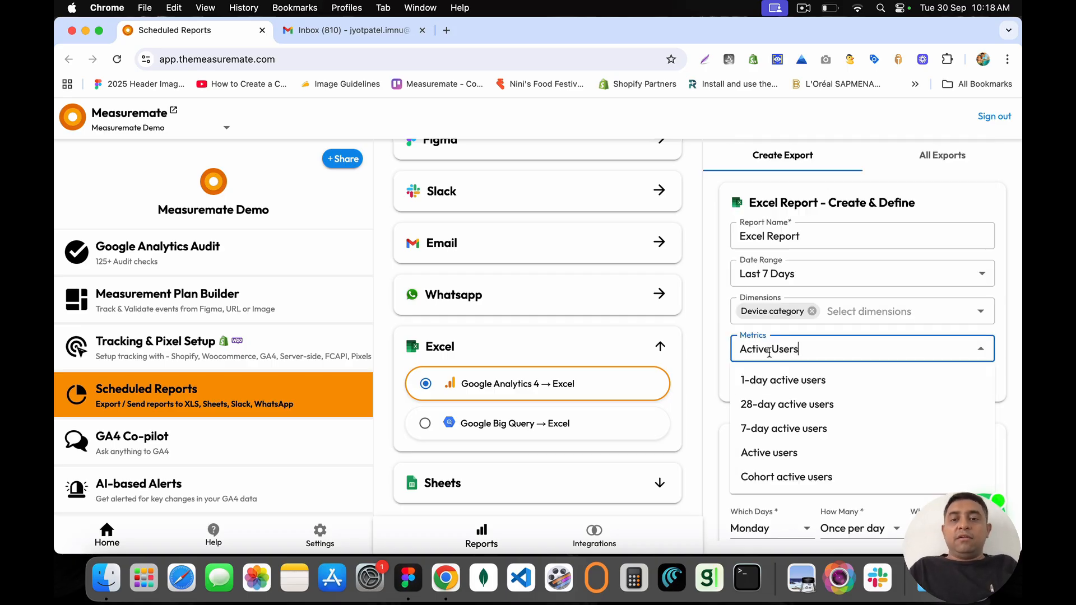
pyautogui.click(769, 452)
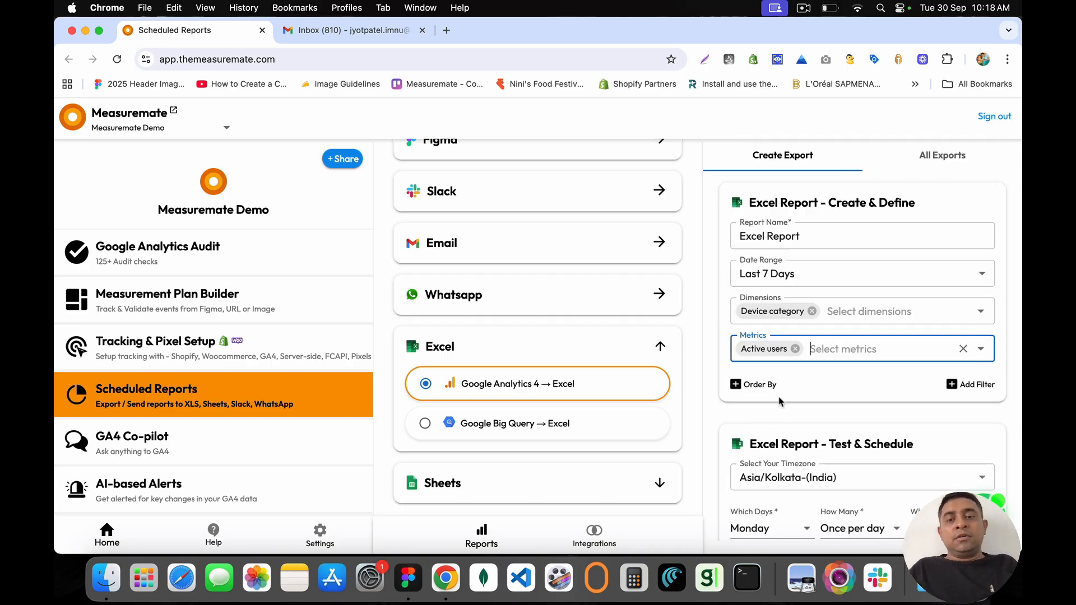
pyautogui.click(755, 385)
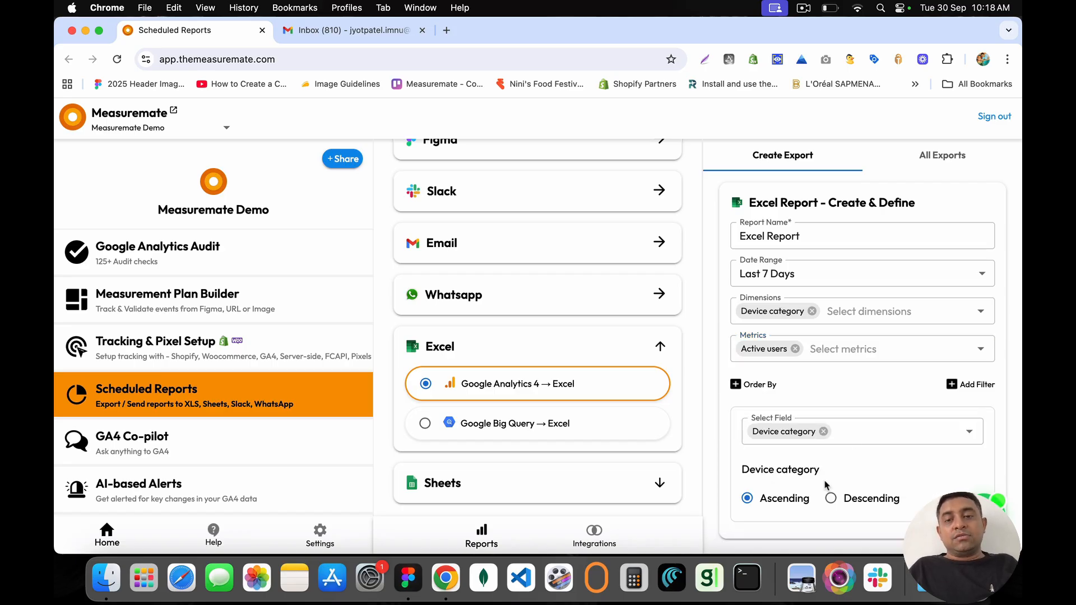
pyautogui.scroll(-3, 869, 461)
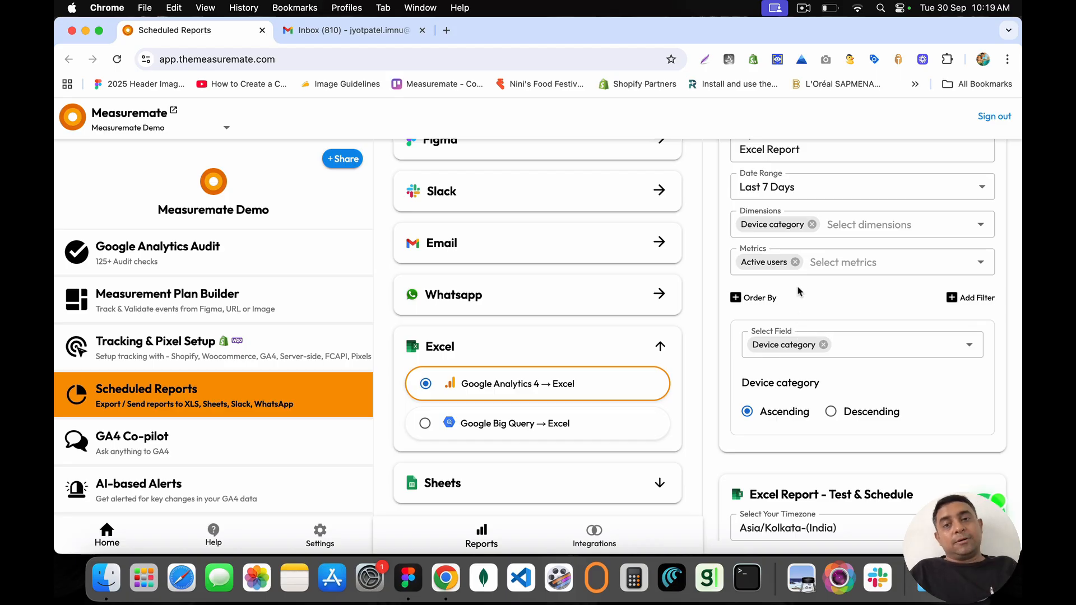
pyautogui.click(828, 345)
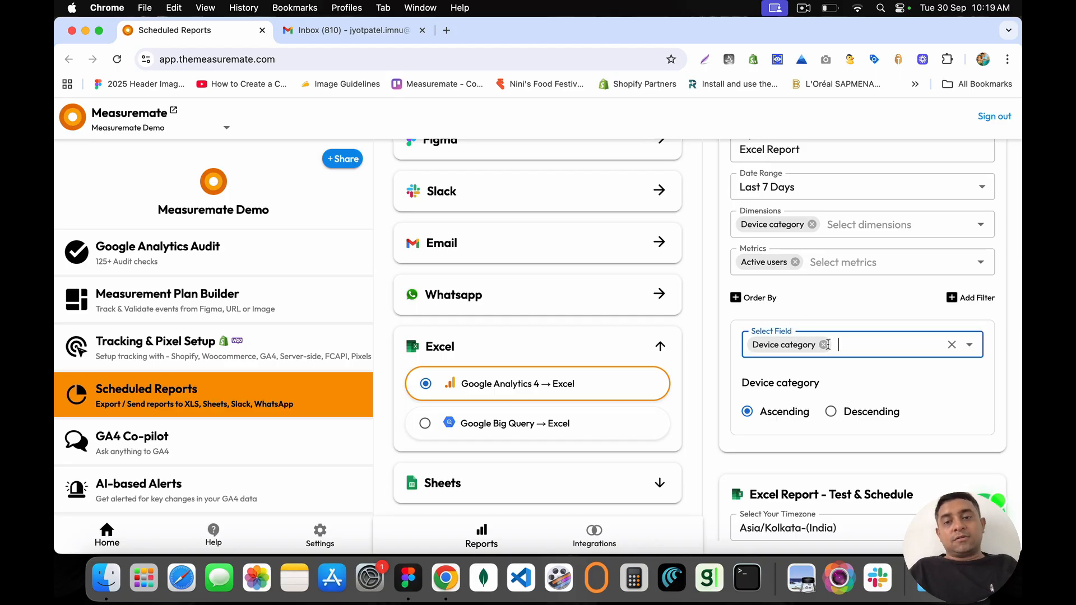
pyautogui.click(837, 412)
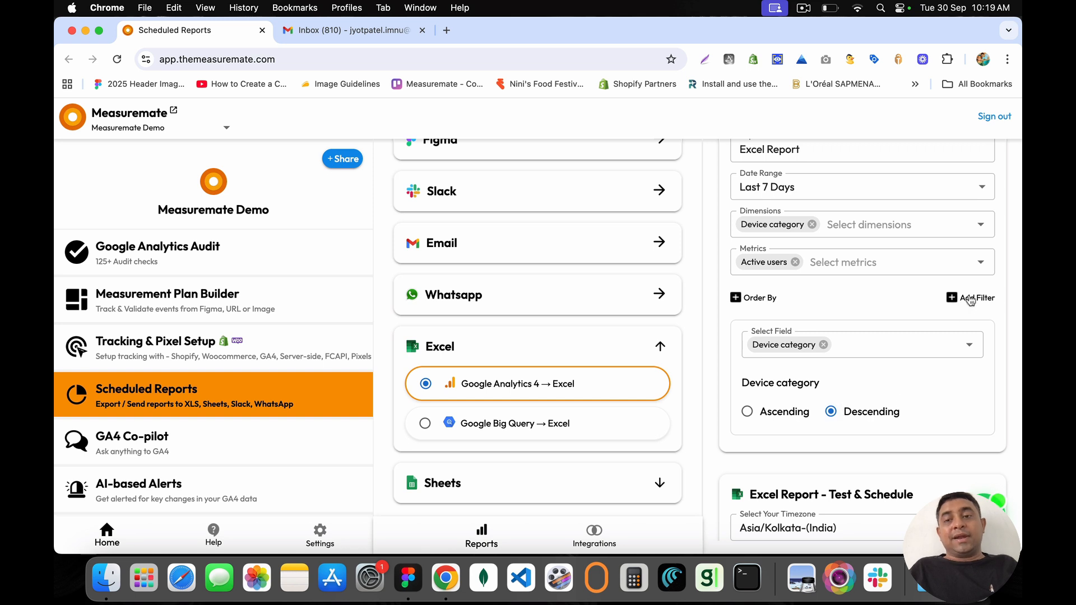
# Step: Also deliver the Excel report to the first saved WhatsApp number and send a test
pyautogui.scroll(-3, 853, 366)
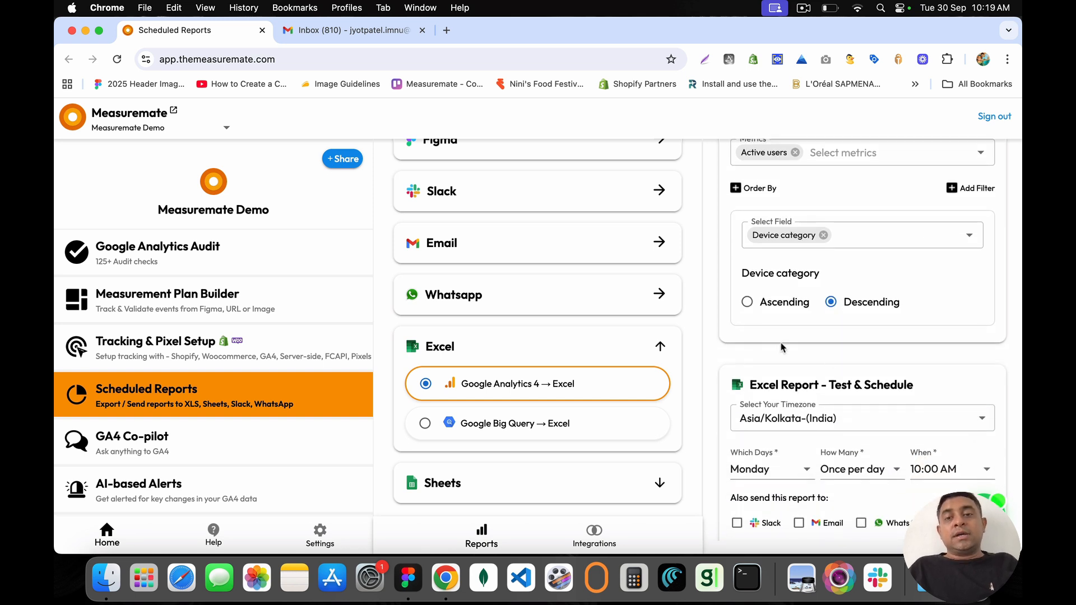
pyautogui.scroll(-2, 778, 359)
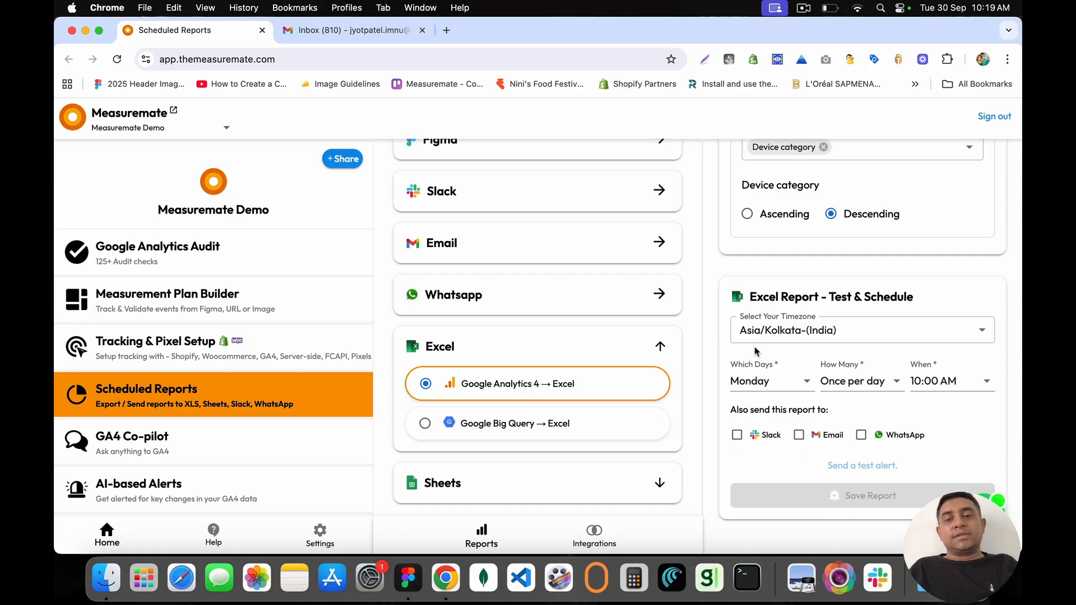
pyautogui.click(861, 436)
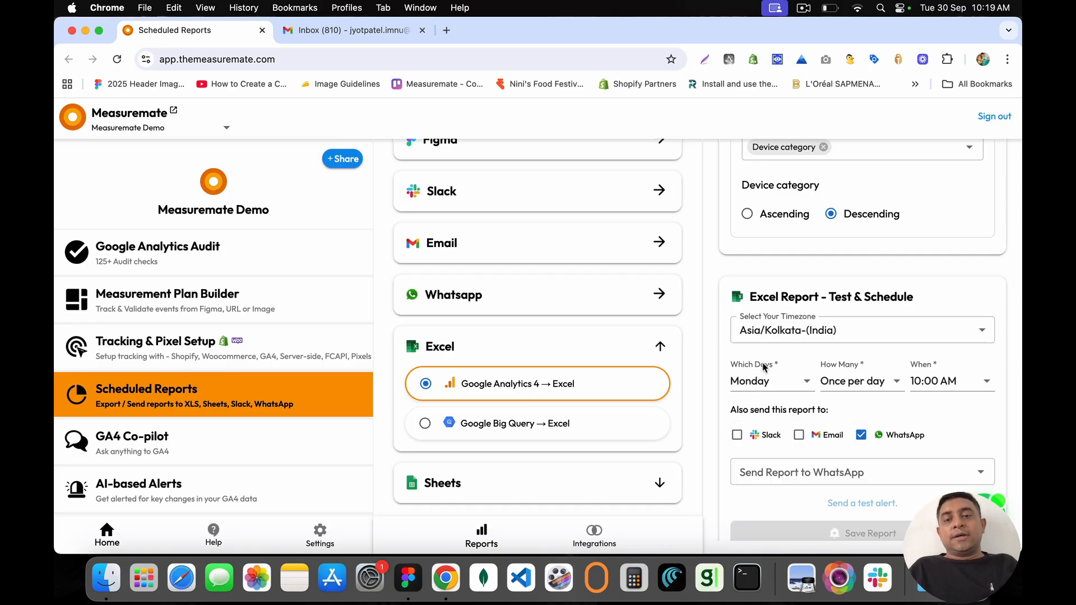
pyautogui.click(826, 469)
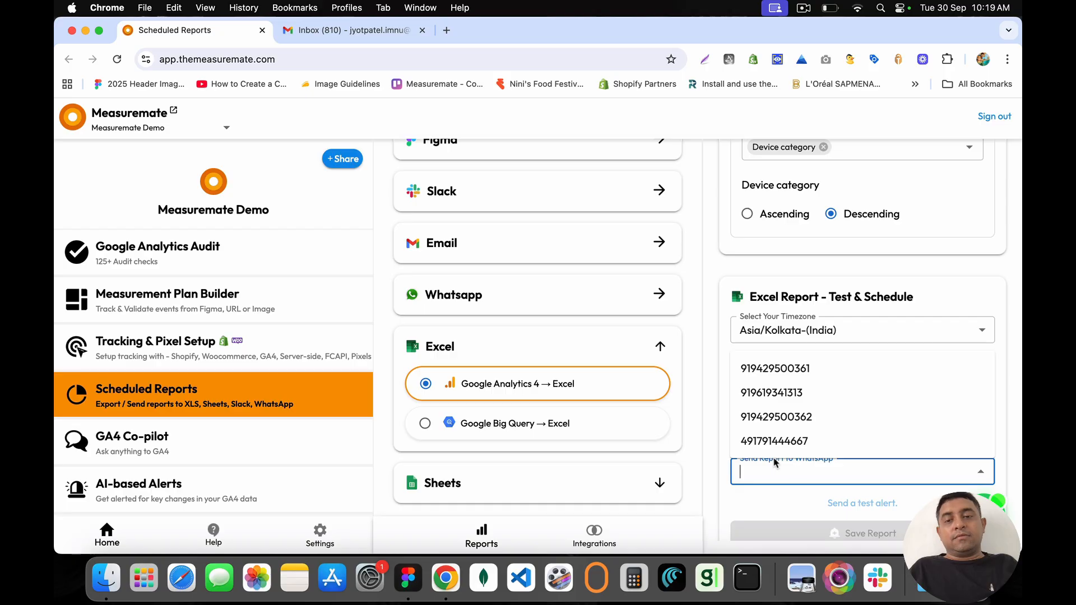
pyautogui.click(784, 370)
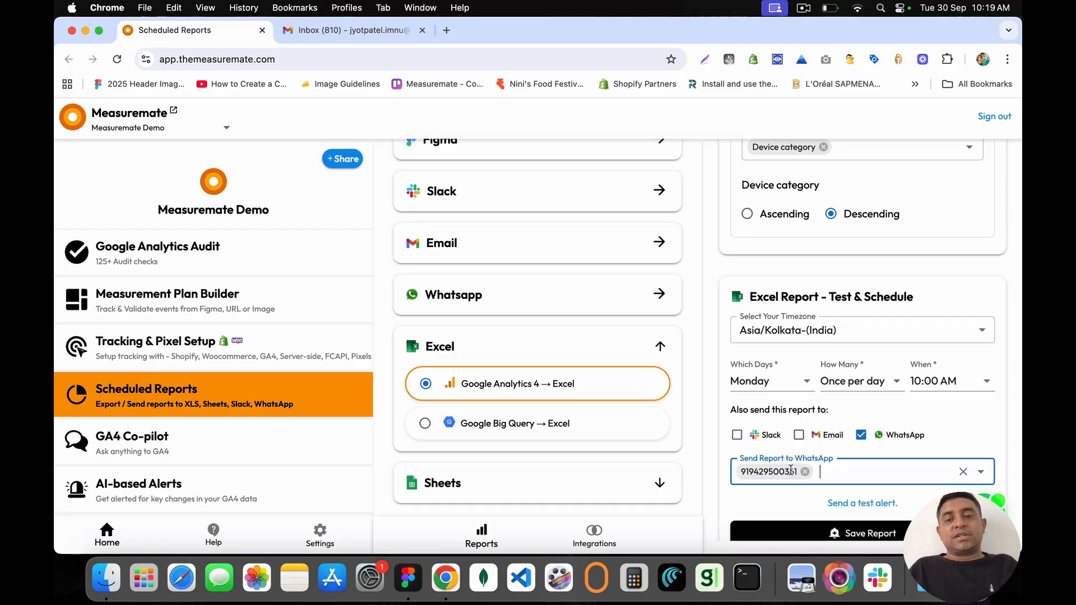
pyautogui.click(862, 502)
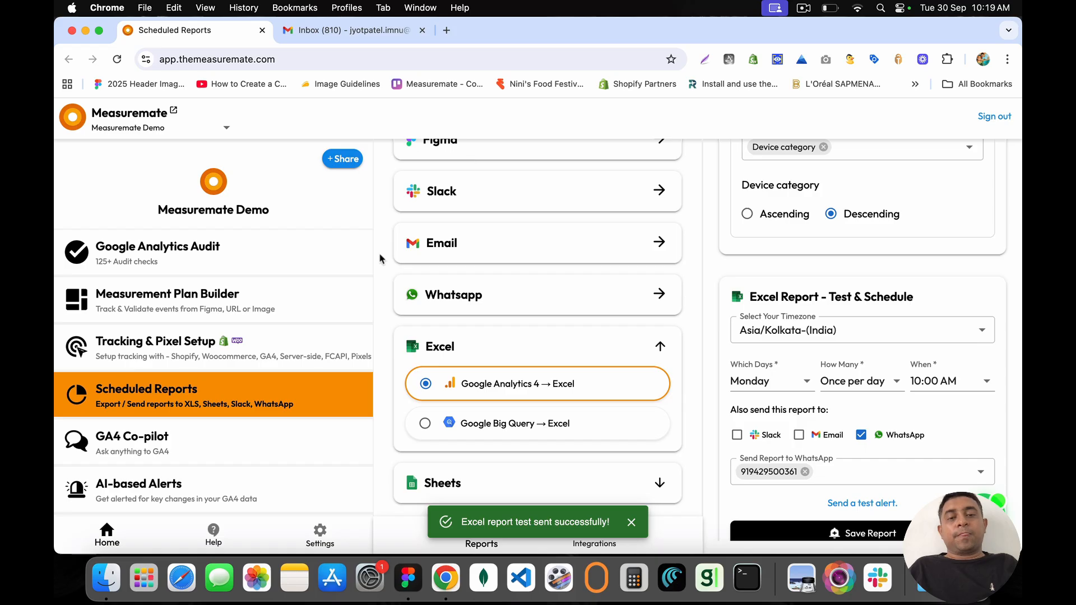
# Step: Open WhatsApp Web in a new browser tab
pyautogui.press('super+t')
pyautogui.write('we')
pyautogui.press('Return')
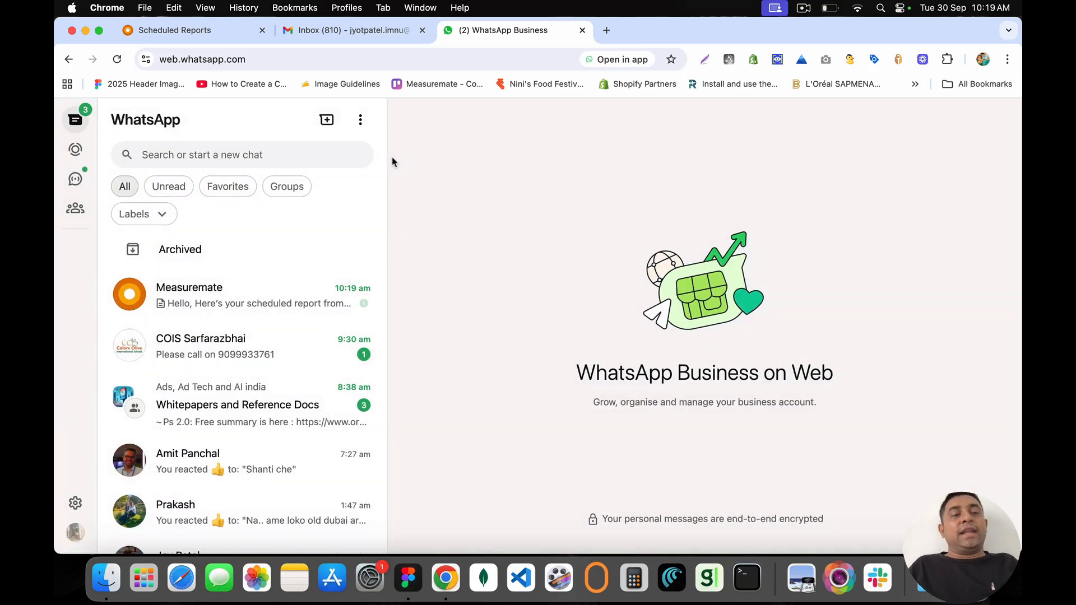
# Step: Save Excel Report.xlsx from the Measuremate chat to the Desktop and dismiss the no-application notice
pyautogui.click(255, 306)
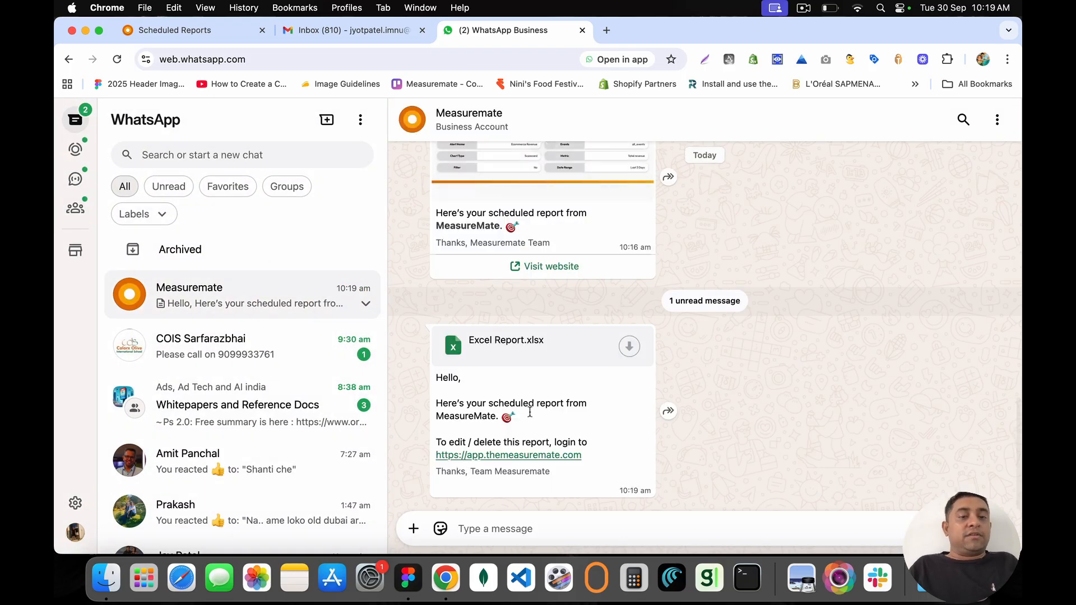
pyautogui.click(628, 347)
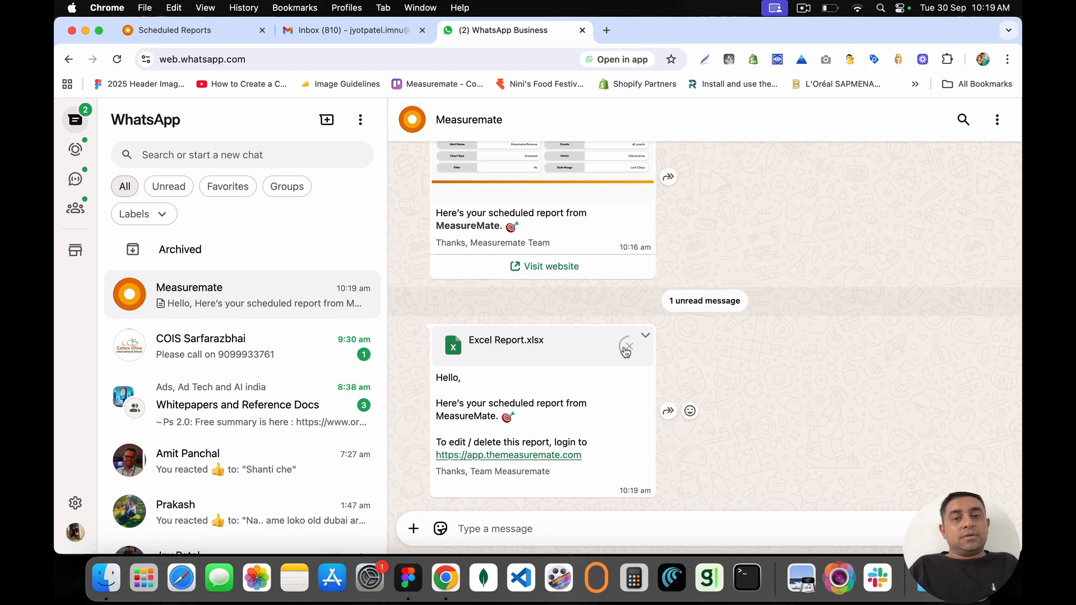
pyautogui.click(562, 352)
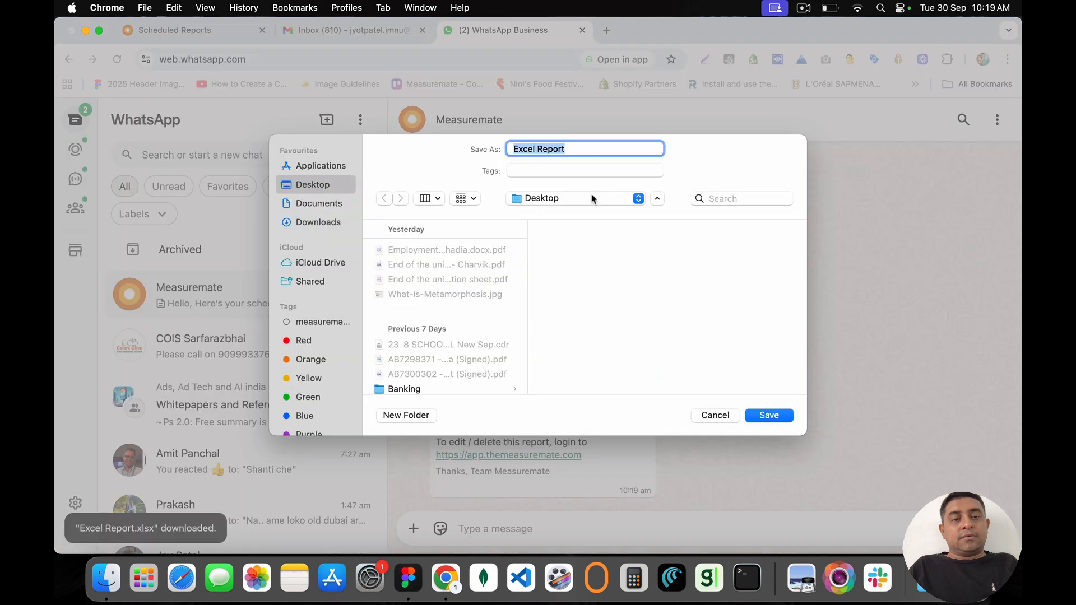
pyautogui.press('Return')
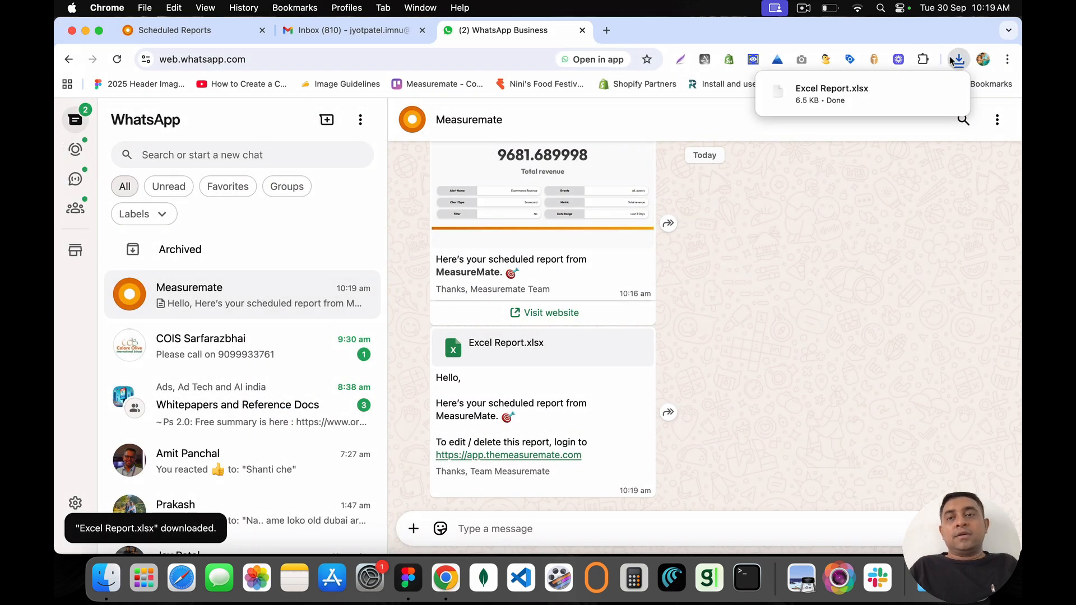
pyautogui.click(858, 99)
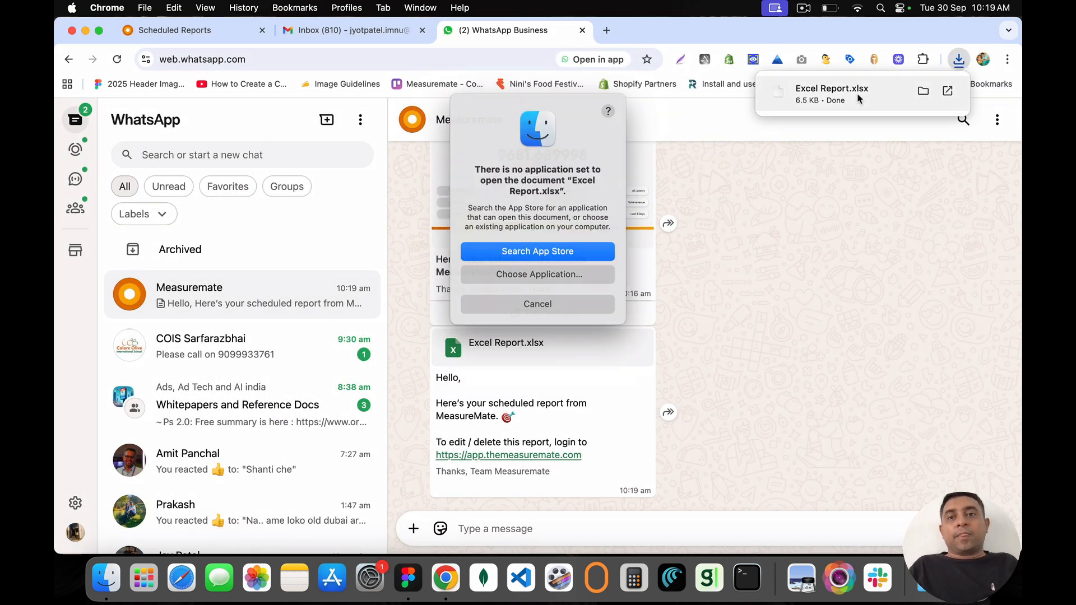
pyautogui.click(547, 304)
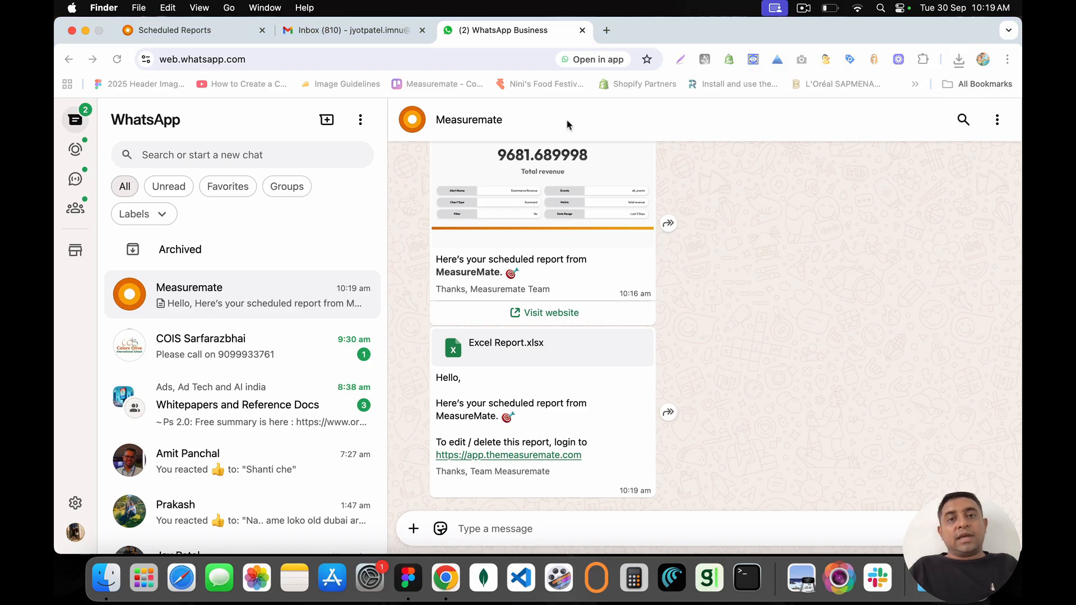
# Step: Open Excel Report.xlsx with TextEdit, then close the blank window
pyautogui.rightClick(392, 80)
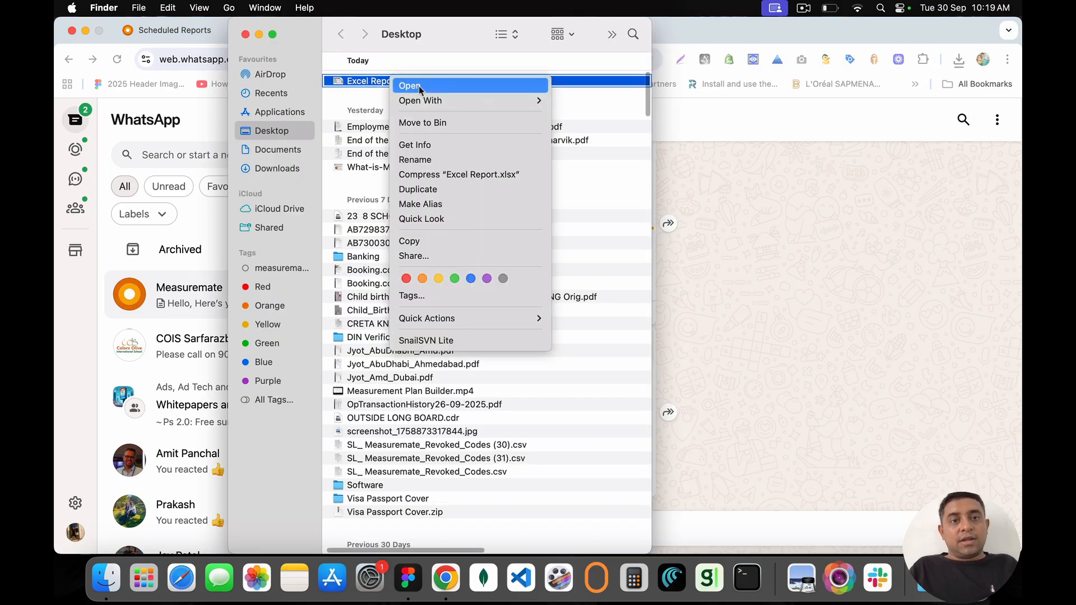
pyautogui.moveTo(438, 99)
pyautogui.click(600, 101)
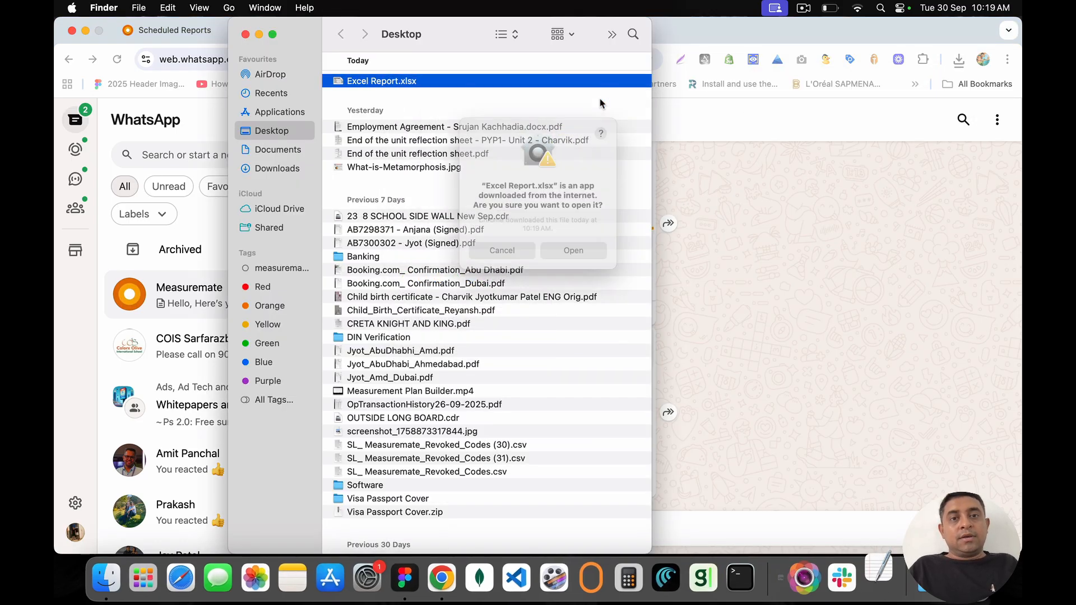
pyautogui.click(573, 258)
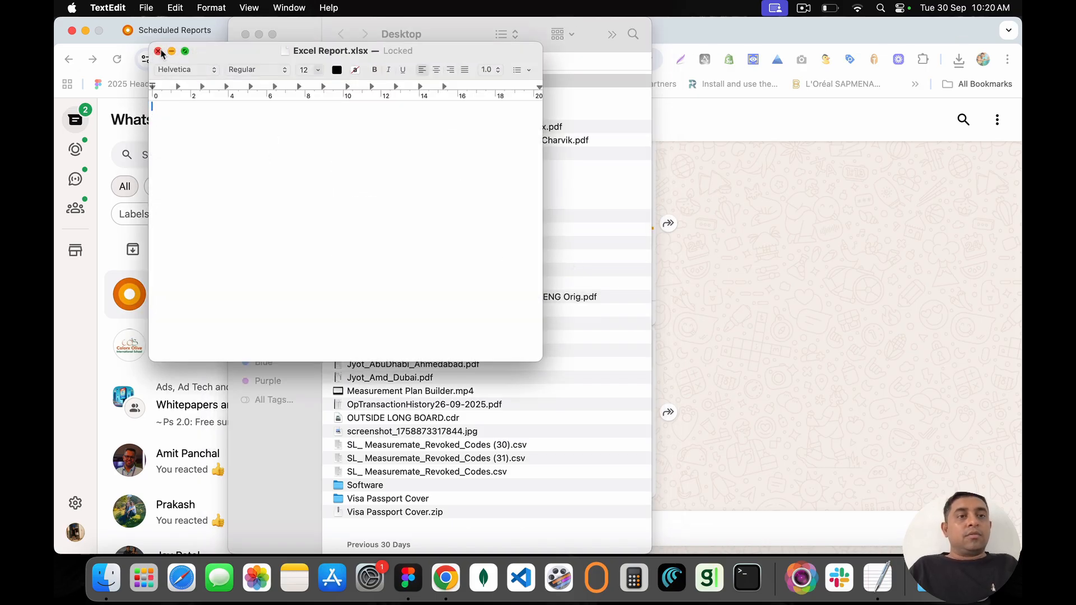
pyautogui.click(159, 52)
# Step: Reselect the report, keep its name unchanged, and move the Finder window to the right
pyautogui.click(383, 82)
pyautogui.press('Return')
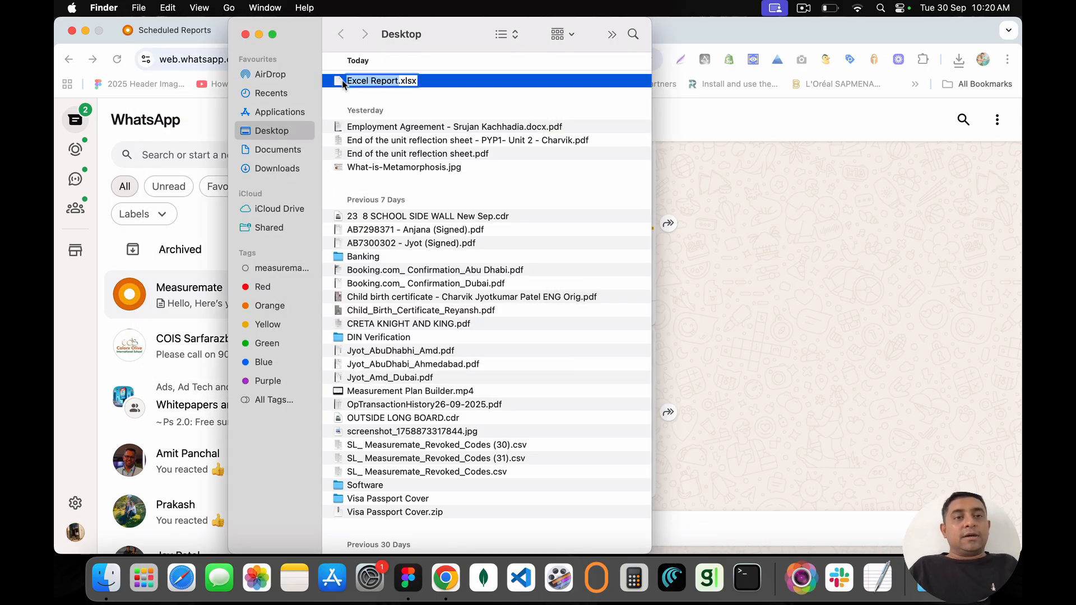
pyautogui.click(337, 81)
pyautogui.moveTo(337, 81); pyautogui.dragTo(710, 35)
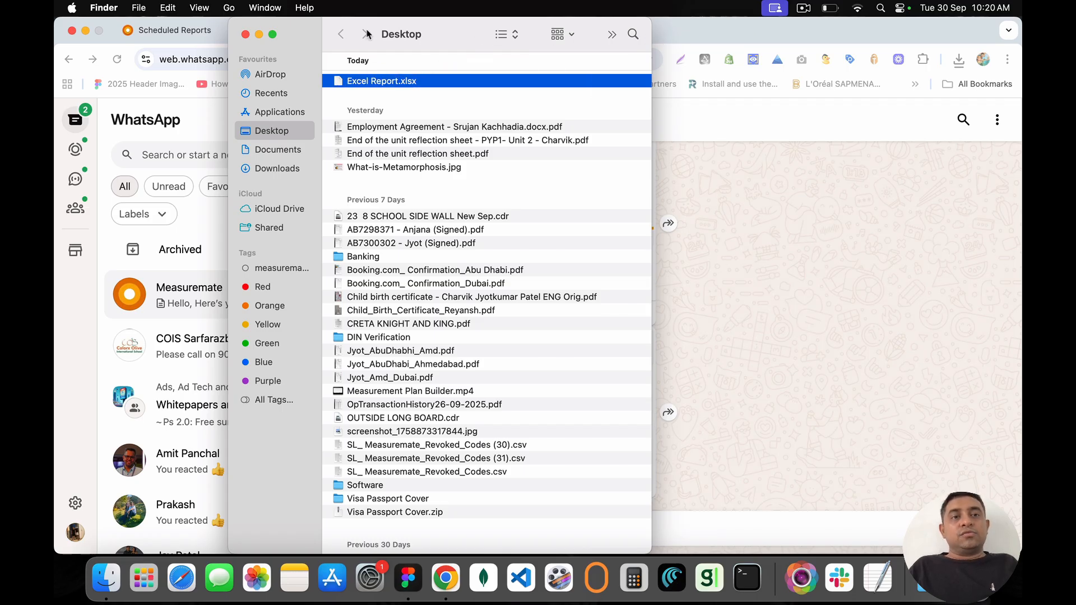
pyautogui.moveTo(327, 30); pyautogui.dragTo(644, 72)
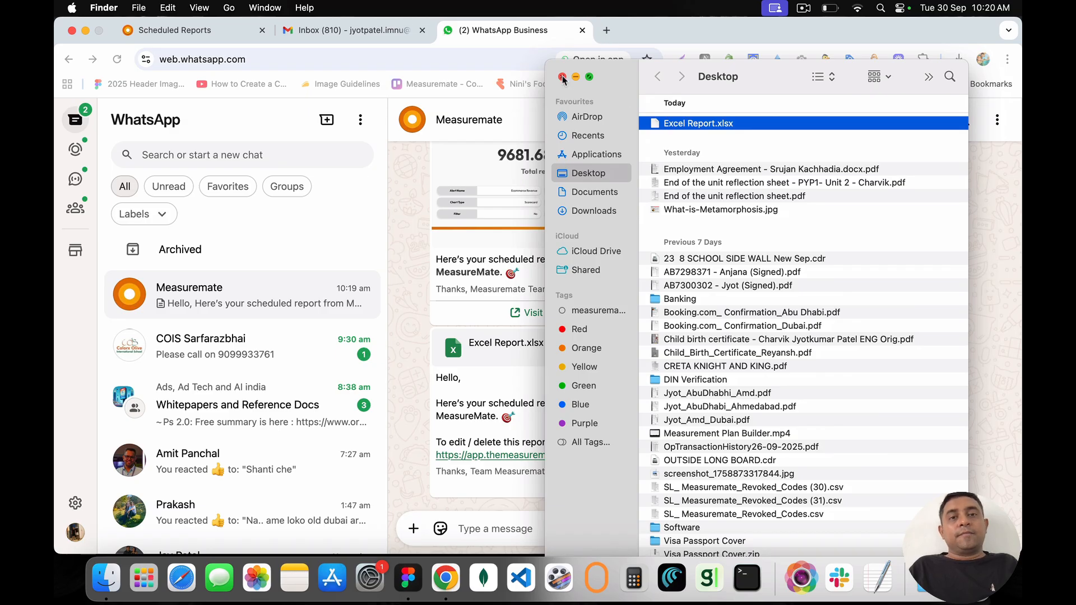
# Step: Search 'open excel file online' and upload Excel Report.xlsx into Aspose Excel Viewer
pyautogui.click(606, 31)
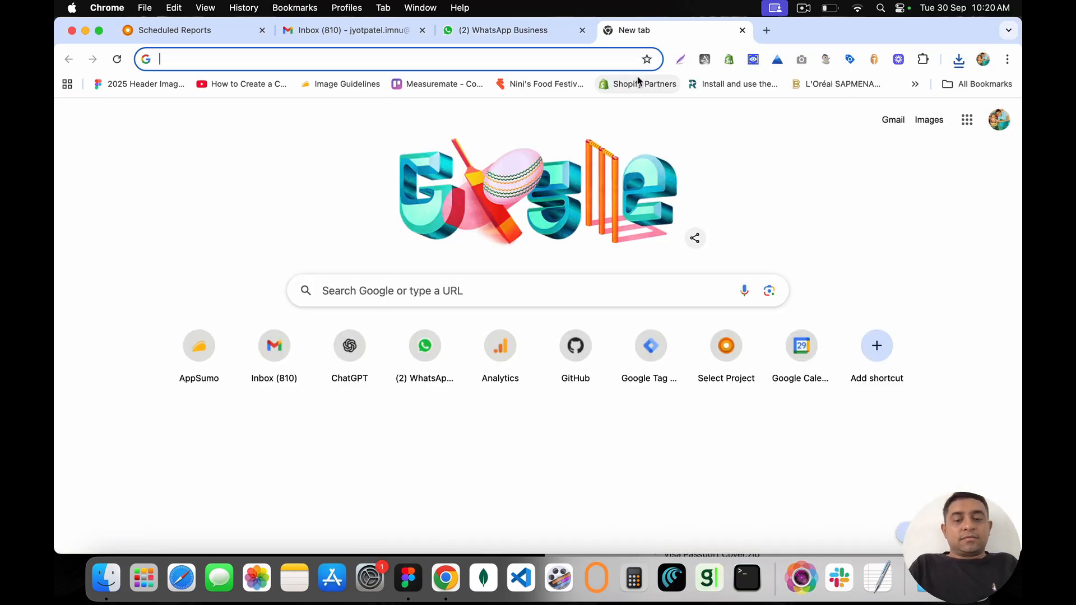
pyautogui.write('open e')
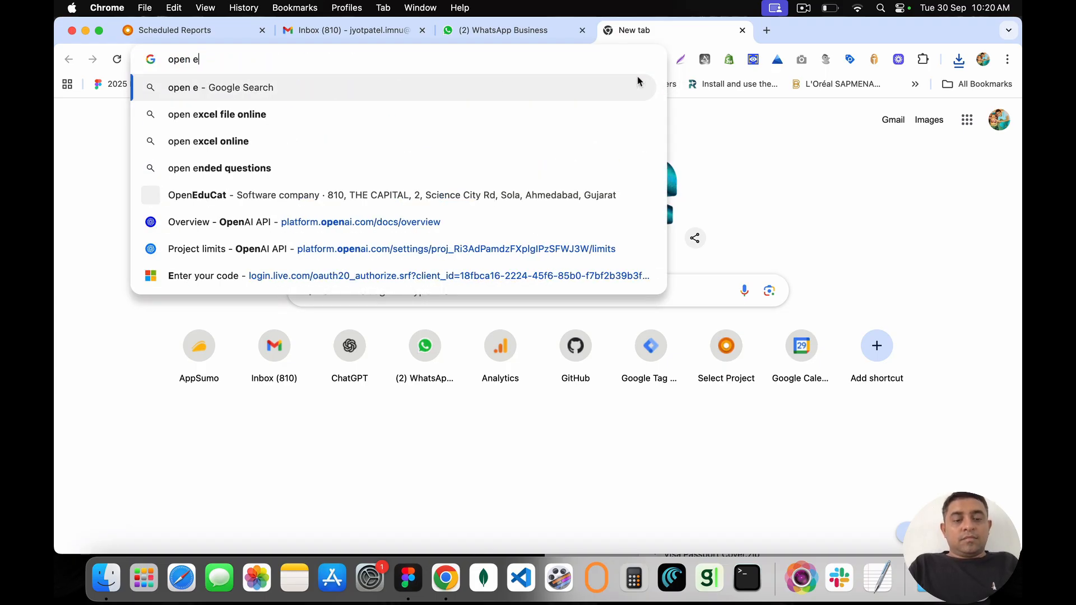
pyautogui.write('xcel')
pyautogui.press('Down')
pyautogui.press('Return')
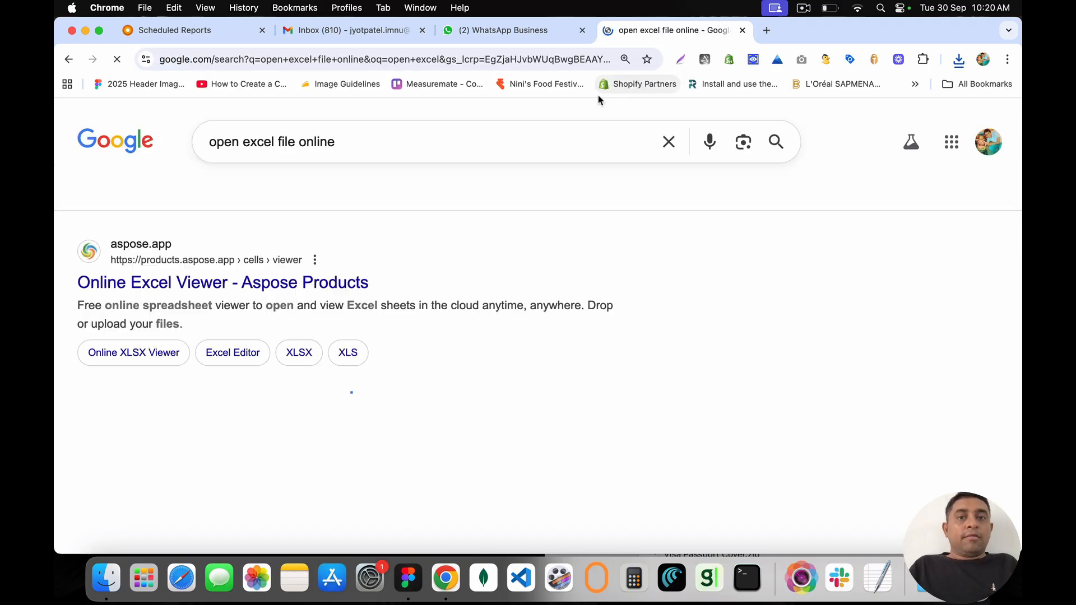
pyautogui.click(241, 284)
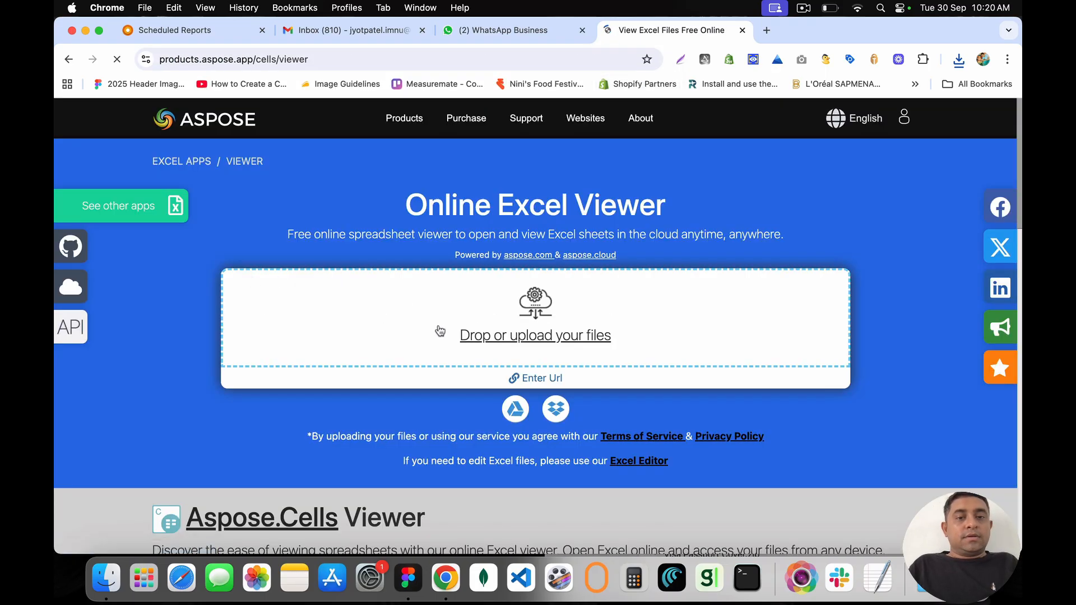
pyautogui.click(480, 323)
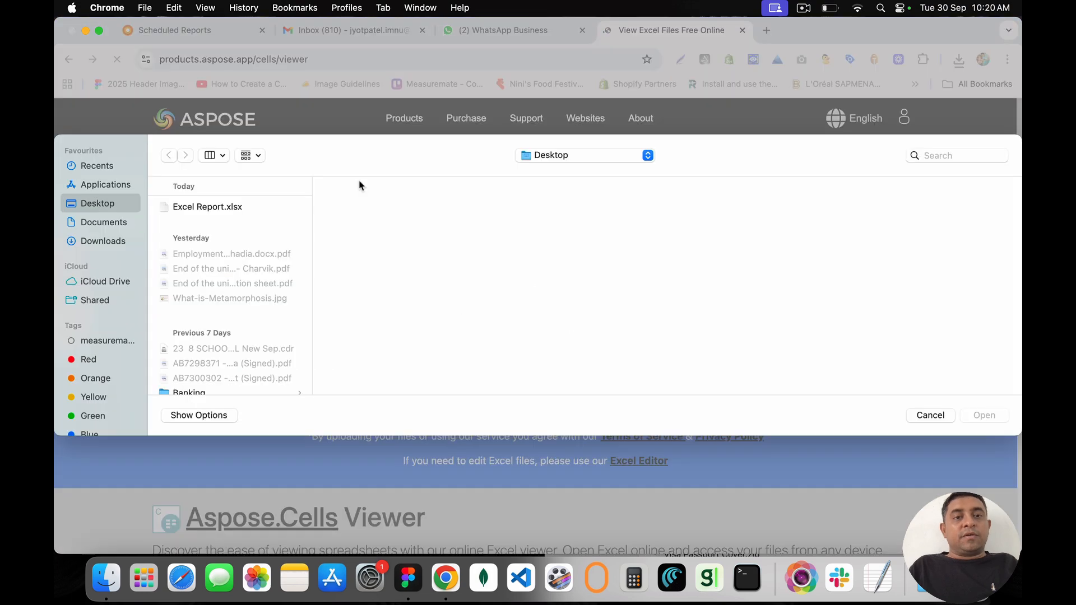
pyautogui.click(213, 208)
pyautogui.doubleClick(213, 209)
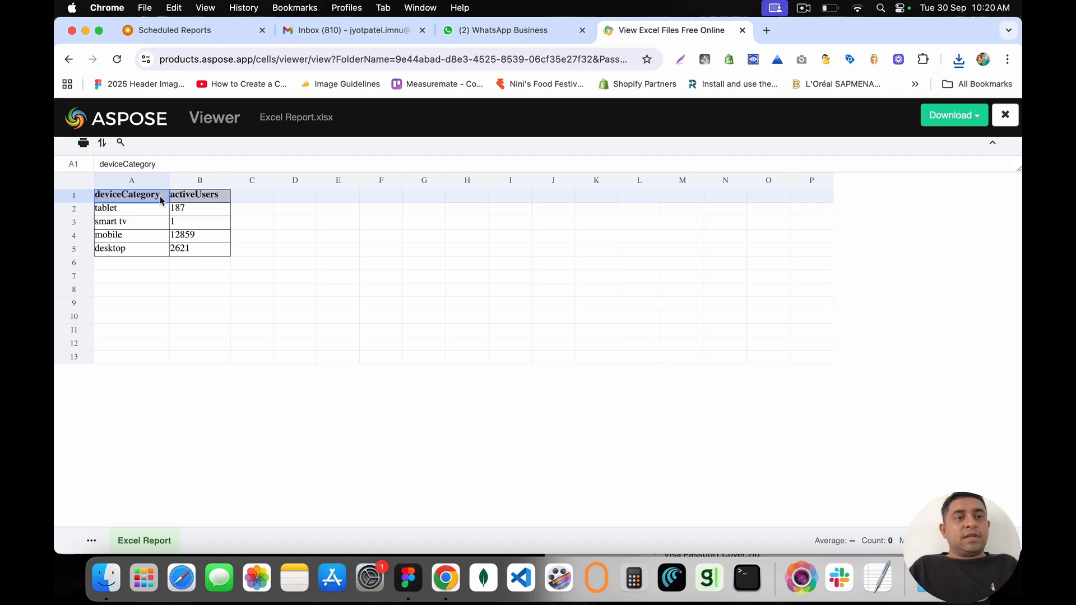
# Step: Inspect deviceCategory and activeUsers (mobile 12859, desktop 2621, tablet 187), then close the viewer tab
pyautogui.moveTo(160, 200); pyautogui.dragTo(200, 248)
pyautogui.moveTo(123, 199); pyautogui.dragTo(151, 255)
pyautogui.moveTo(207, 196); pyautogui.dragTo(212, 254)
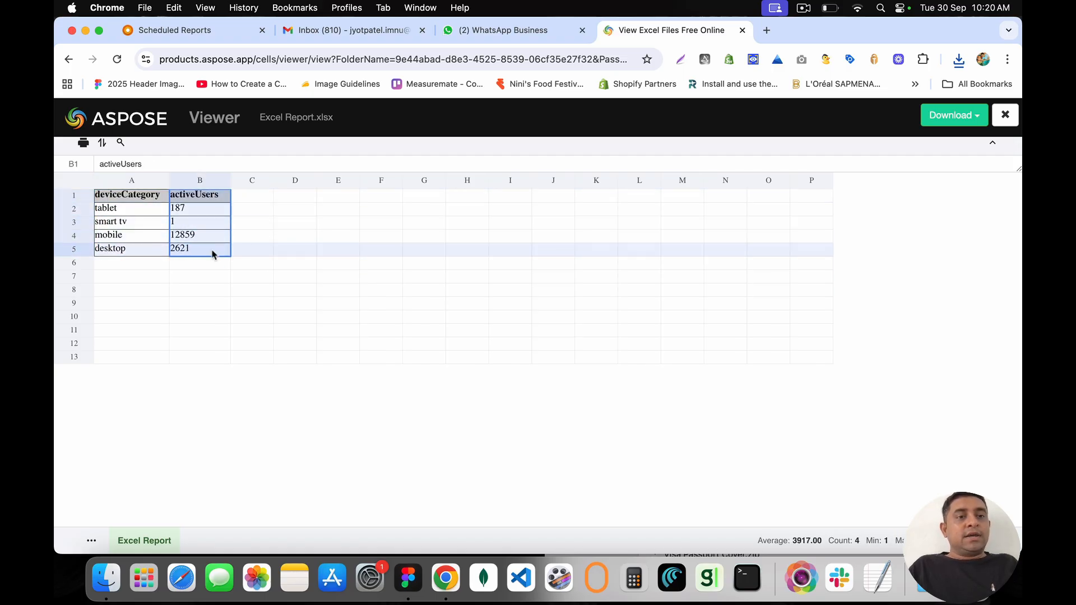
pyautogui.click(123, 212)
pyautogui.press('Down')
pyautogui.press('Down')
pyautogui.press('Down')
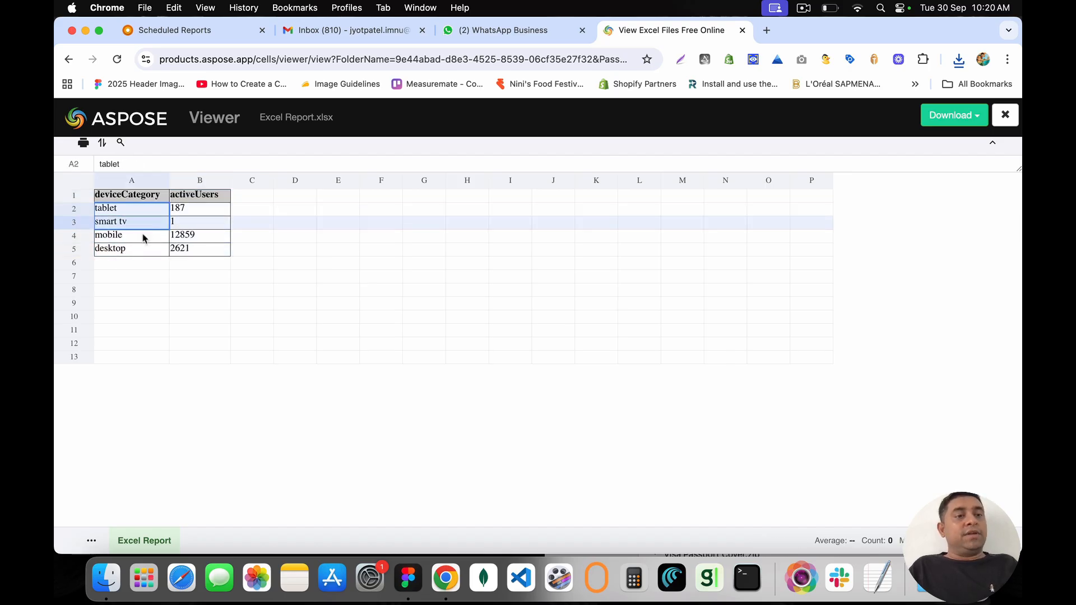
pyautogui.moveTo(144, 252); pyautogui.dragTo(118, 249)
pyautogui.moveTo(119, 249); pyautogui.dragTo(120, 197)
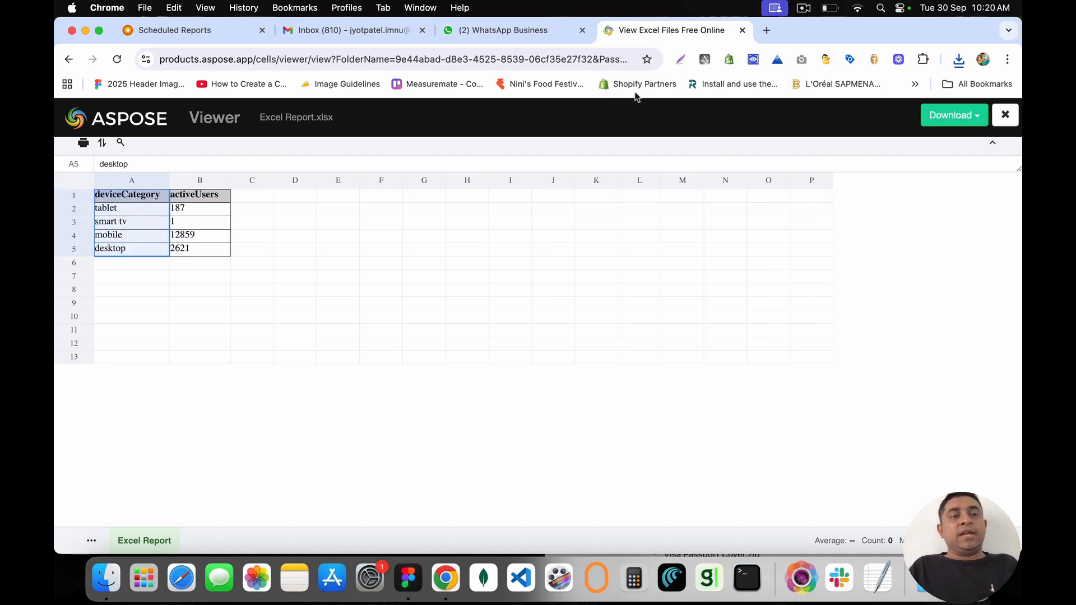
pyautogui.click(742, 31)
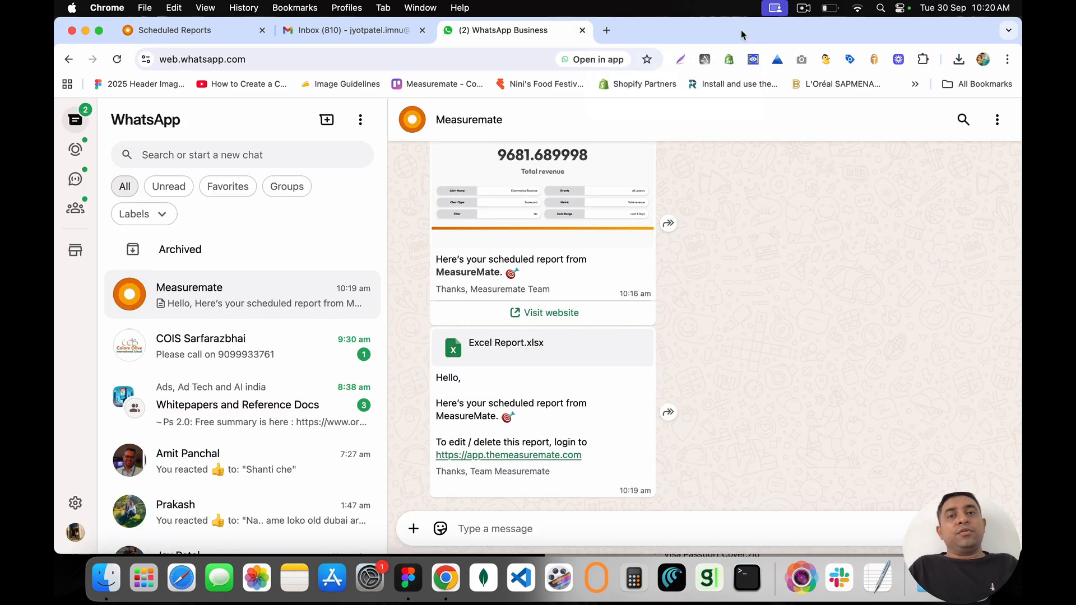
# Step: Return to Scheduled Reports, select Google Analytics 4 → Sheets, then go to Settings
pyautogui.click(386, 29)
pyautogui.click(209, 31)
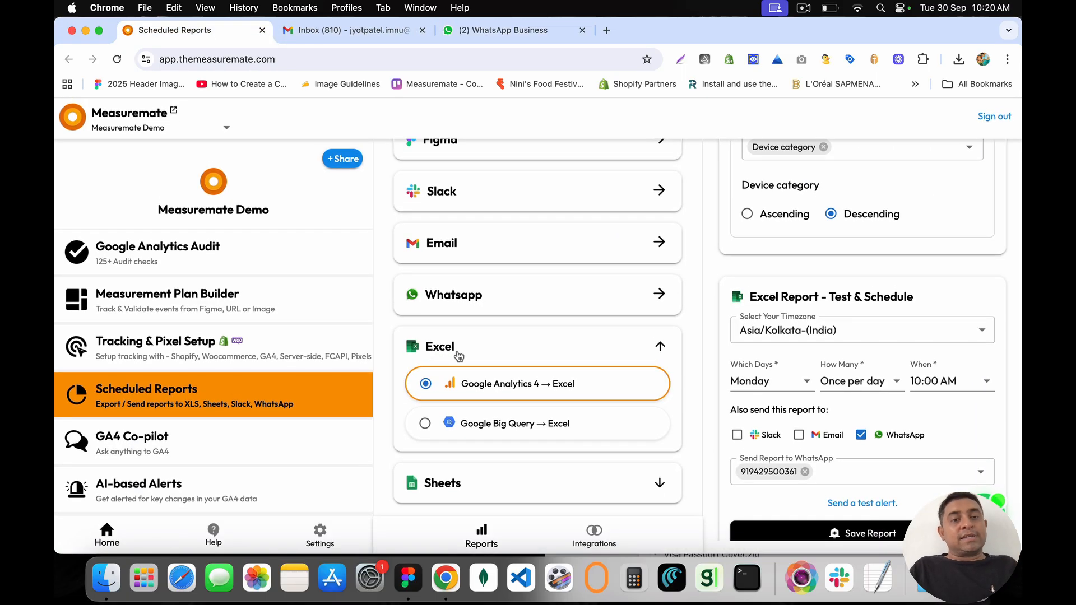
pyautogui.click(660, 482)
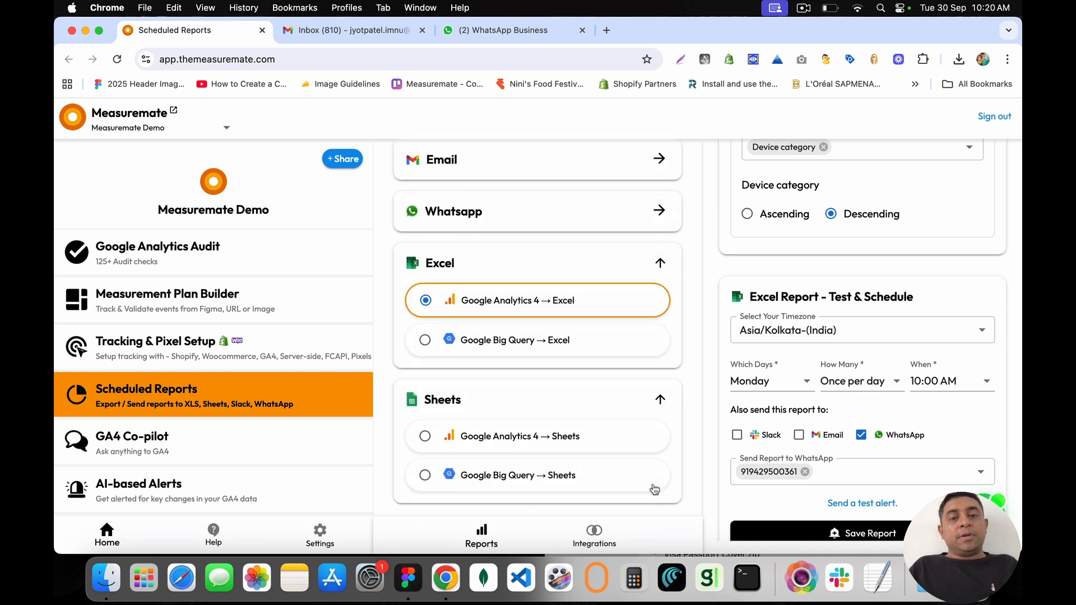
pyautogui.click(524, 439)
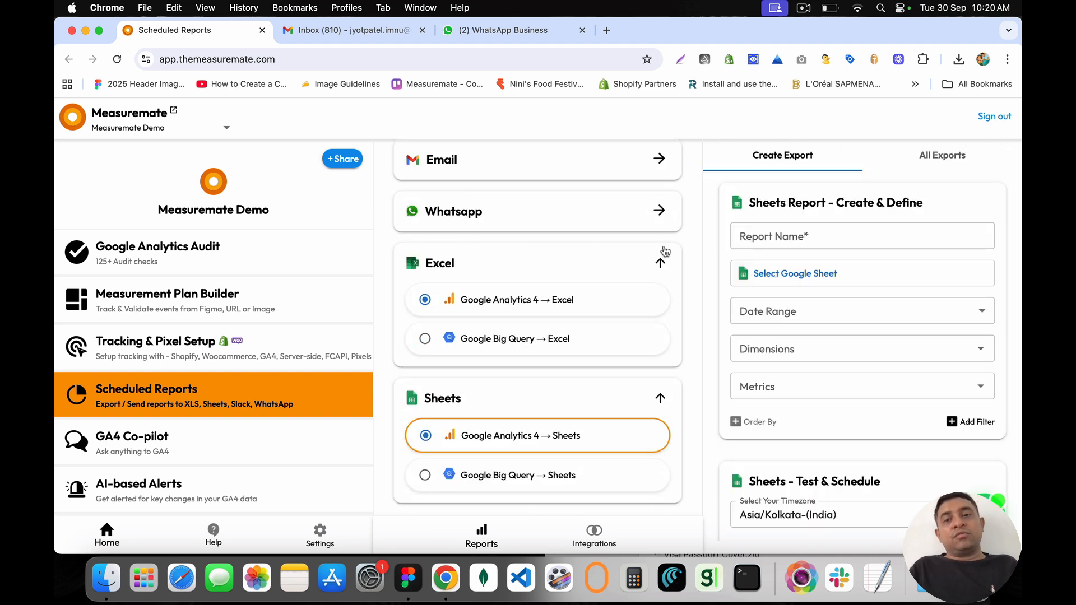
pyautogui.scroll(-3, 790, 387)
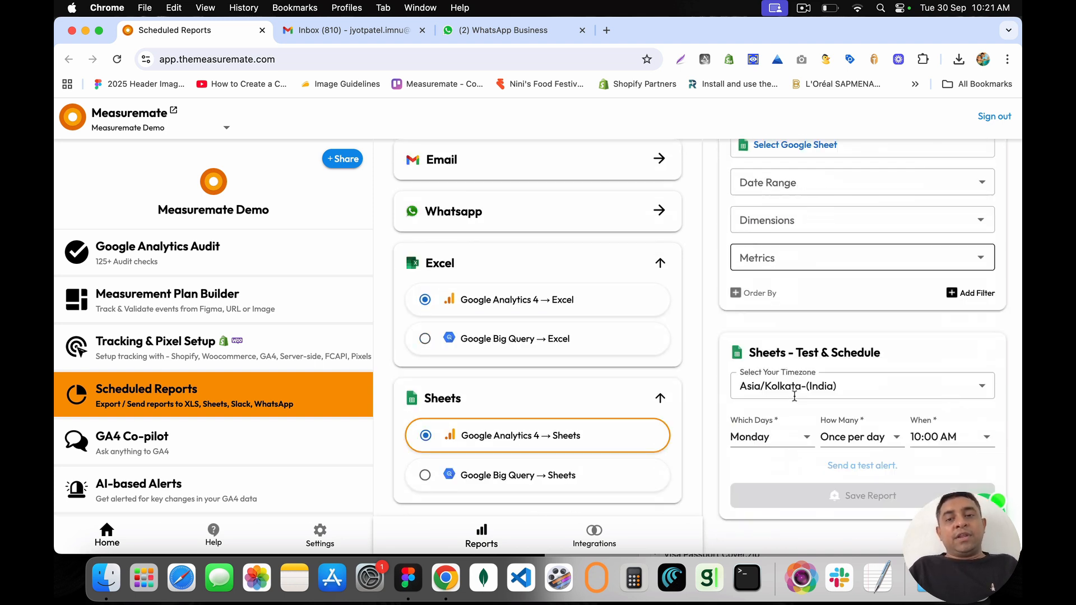
pyautogui.scroll(3, 796, 275)
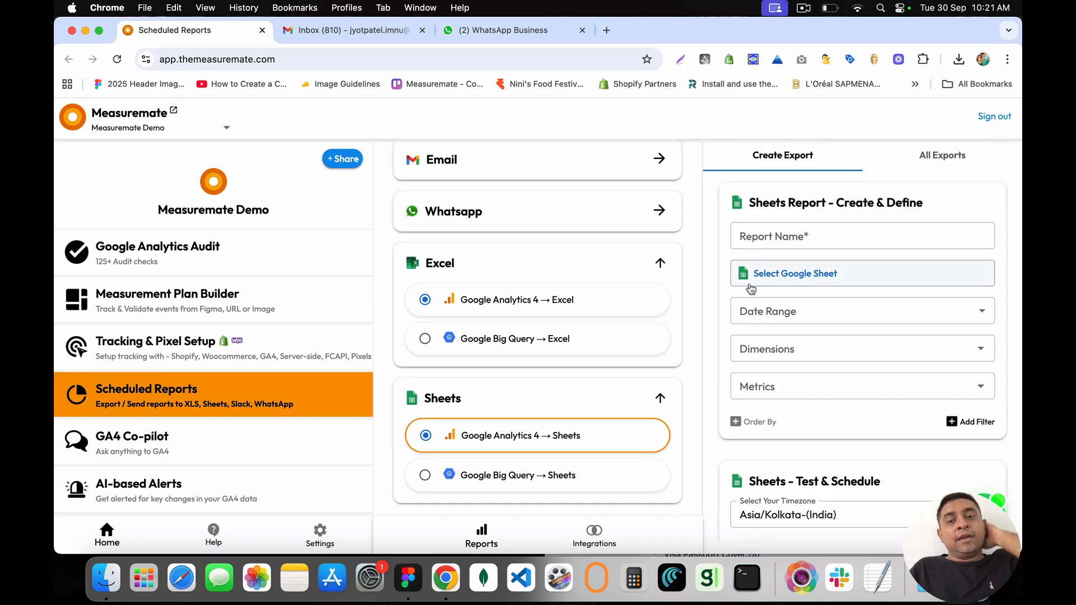
pyautogui.click(321, 532)
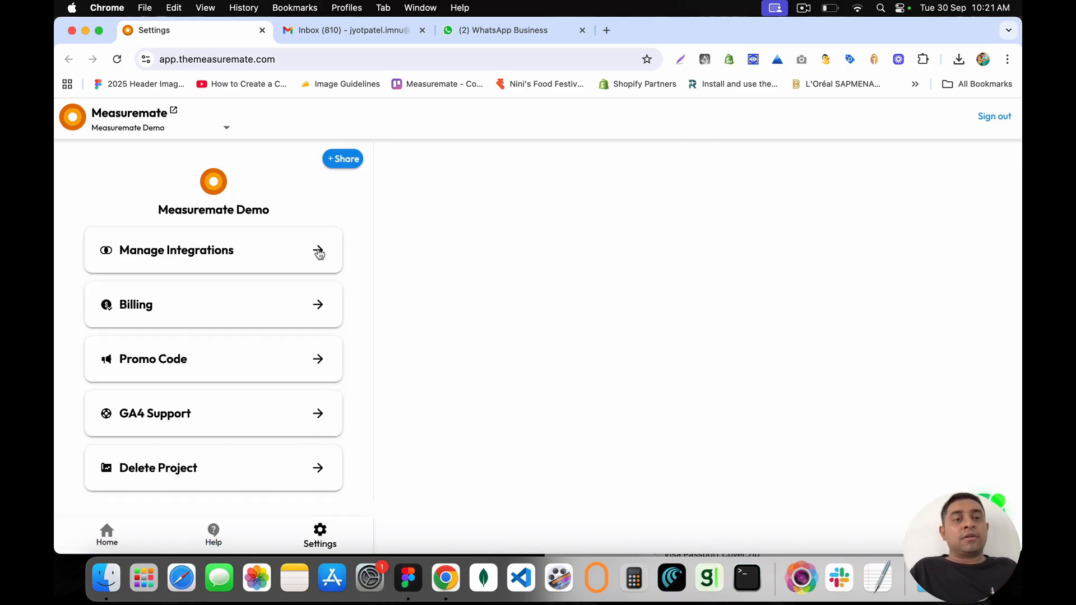
# Step: Look over Manage Integrations and the Google Sheets integration details, then return Home
pyautogui.click(318, 252)
pyautogui.scroll(-4, 443, 343)
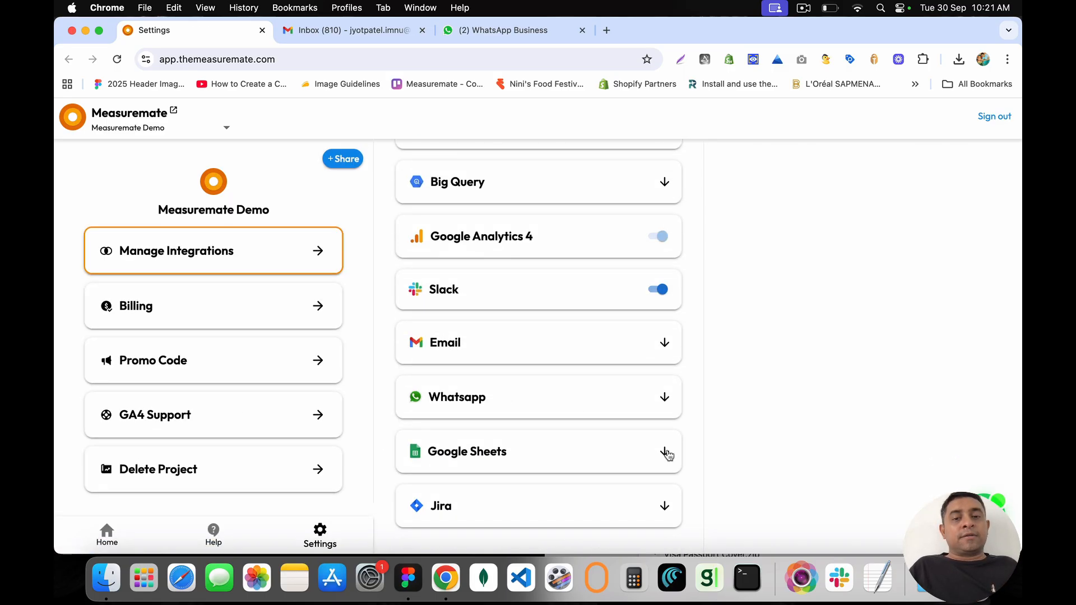
pyautogui.click(665, 452)
pyautogui.scroll(-1, 619, 478)
pyautogui.moveTo(584, 451); pyautogui.dragTo(414, 447)
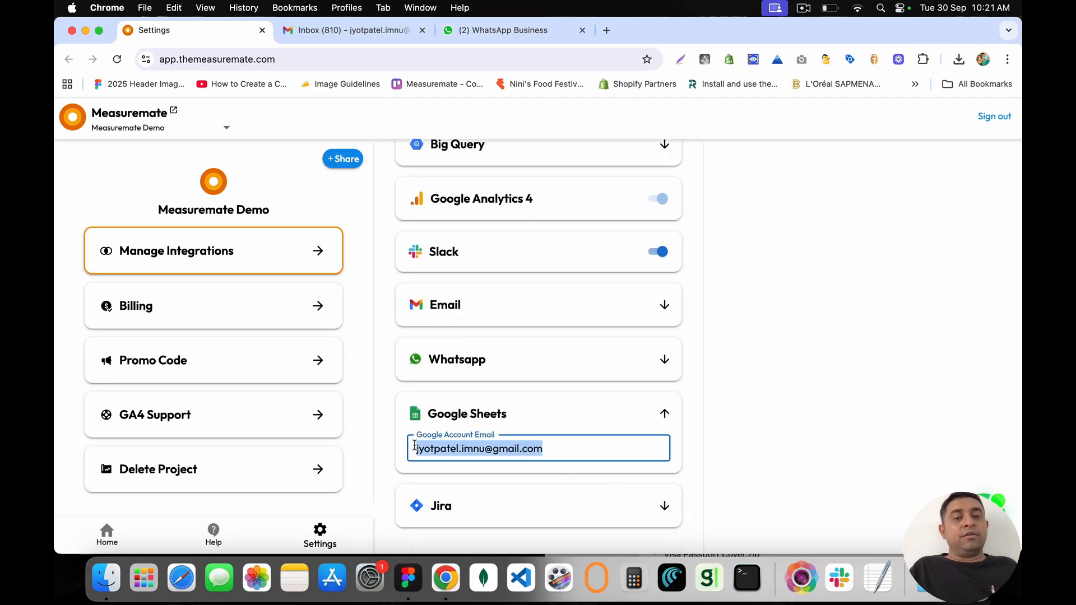
pyautogui.click(112, 533)
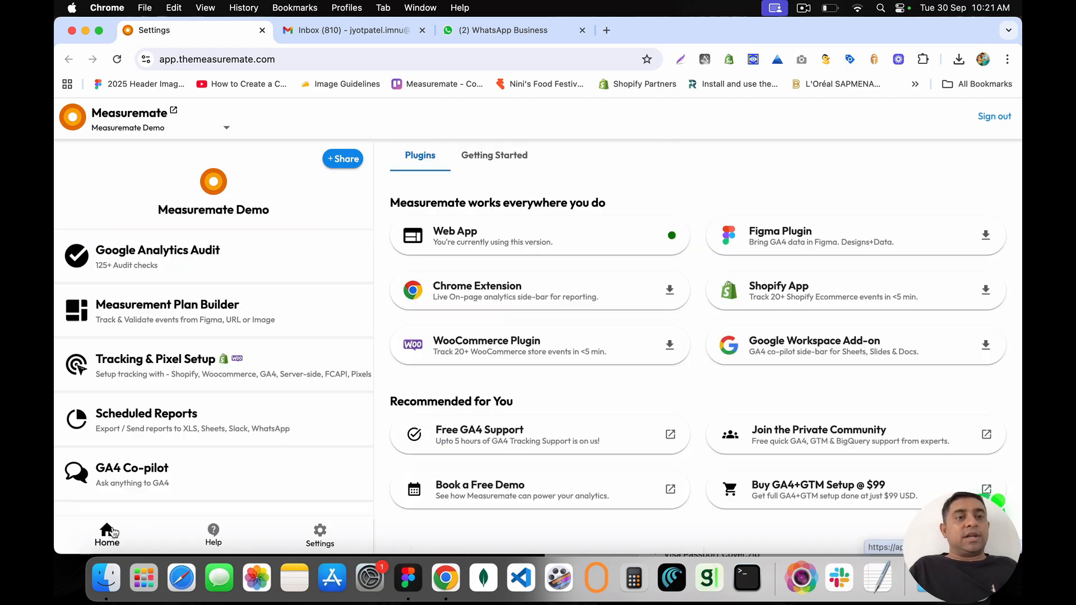
pyautogui.scroll(-1, 309, 357)
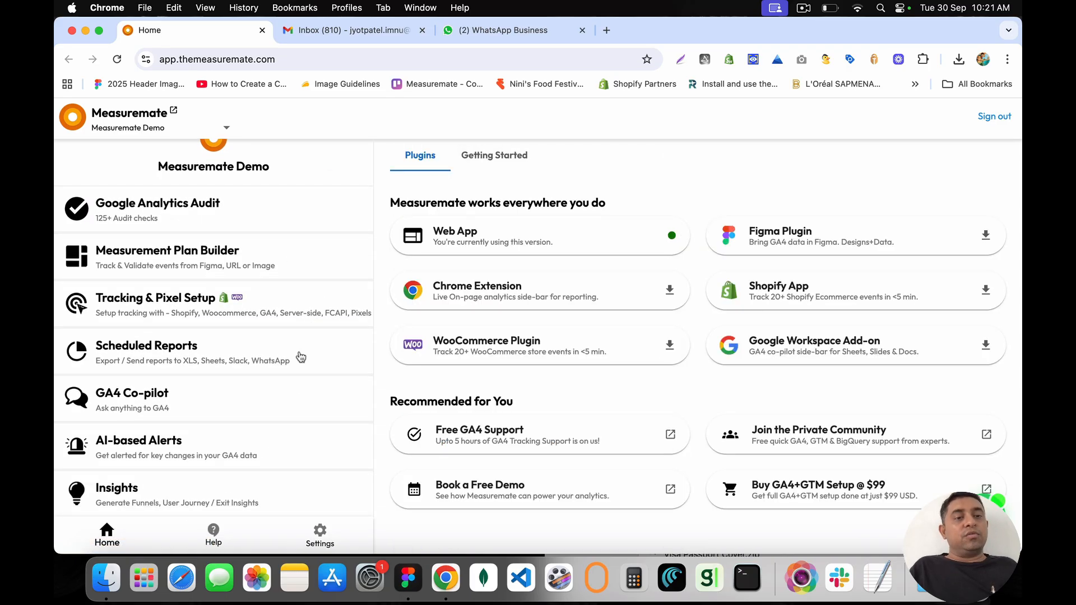
# Step: In Scheduled Reports, choose Google Big Query → Excel as the Excel report source
pyautogui.click(301, 358)
pyautogui.scroll(-1, 645, 356)
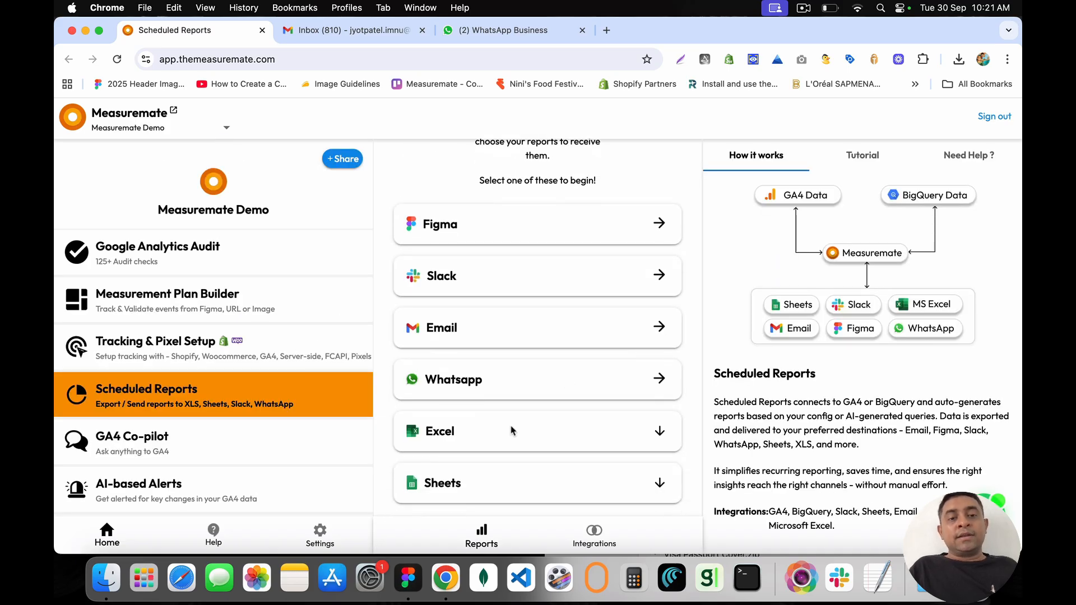
pyautogui.click(659, 433)
pyautogui.scroll(-3, 611, 453)
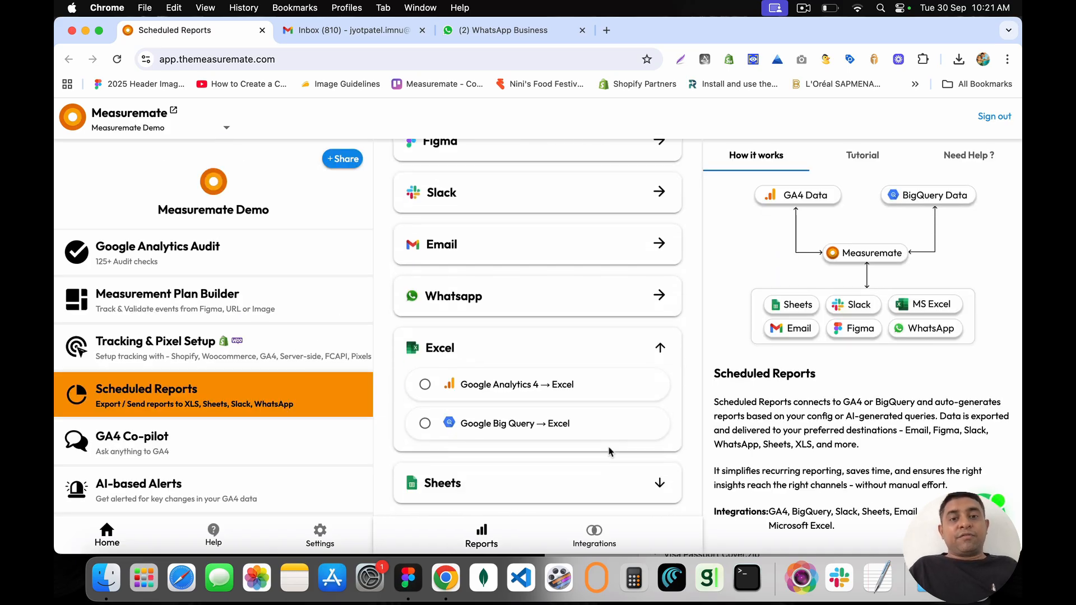
pyautogui.click(543, 430)
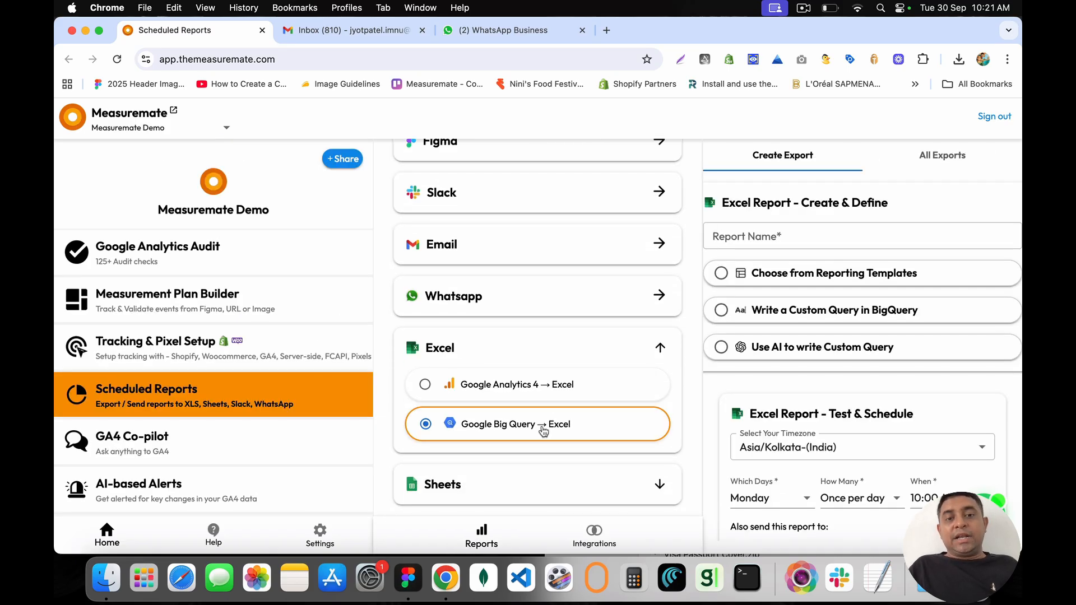
pyautogui.click(741, 235)
pyautogui.moveTo(736, 202); pyautogui.dragTo(899, 203)
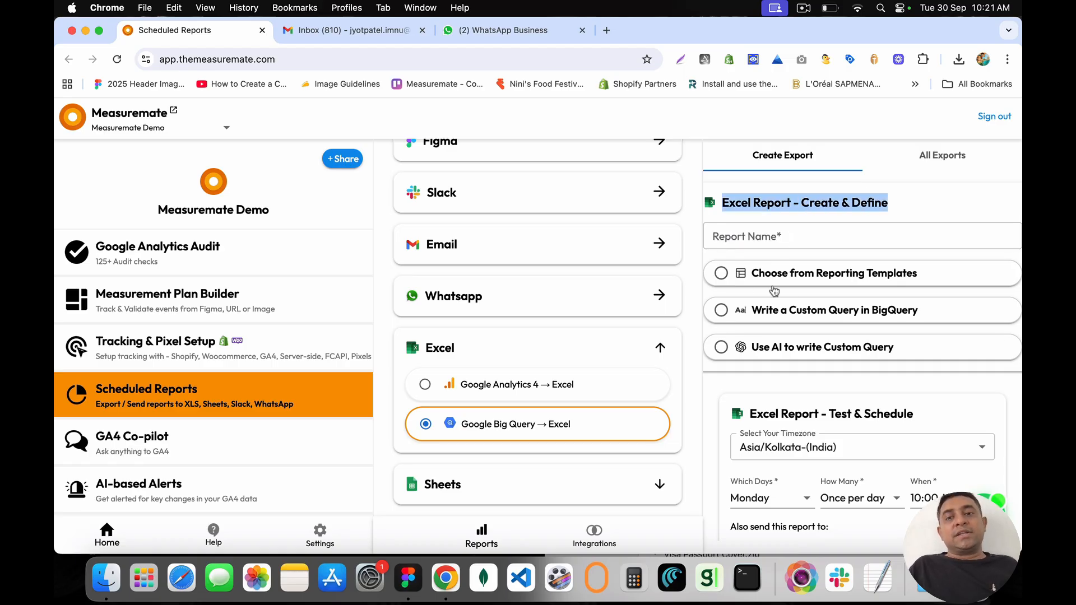
# Step: Select 'Write a Custom Query in BigQuery', then collapse the Excel card
pyautogui.click(785, 350)
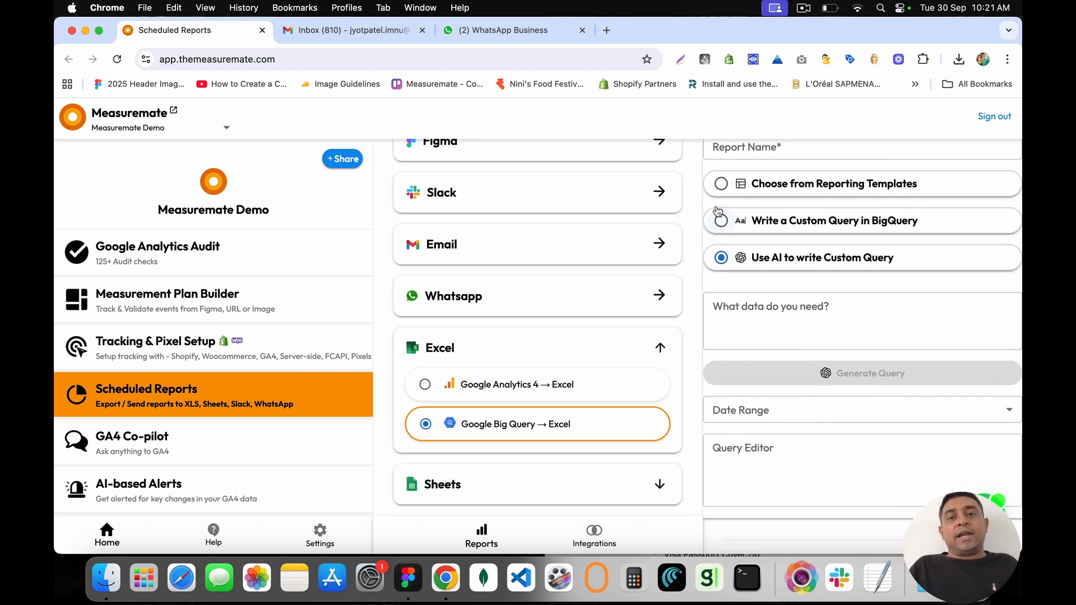
pyautogui.click(798, 223)
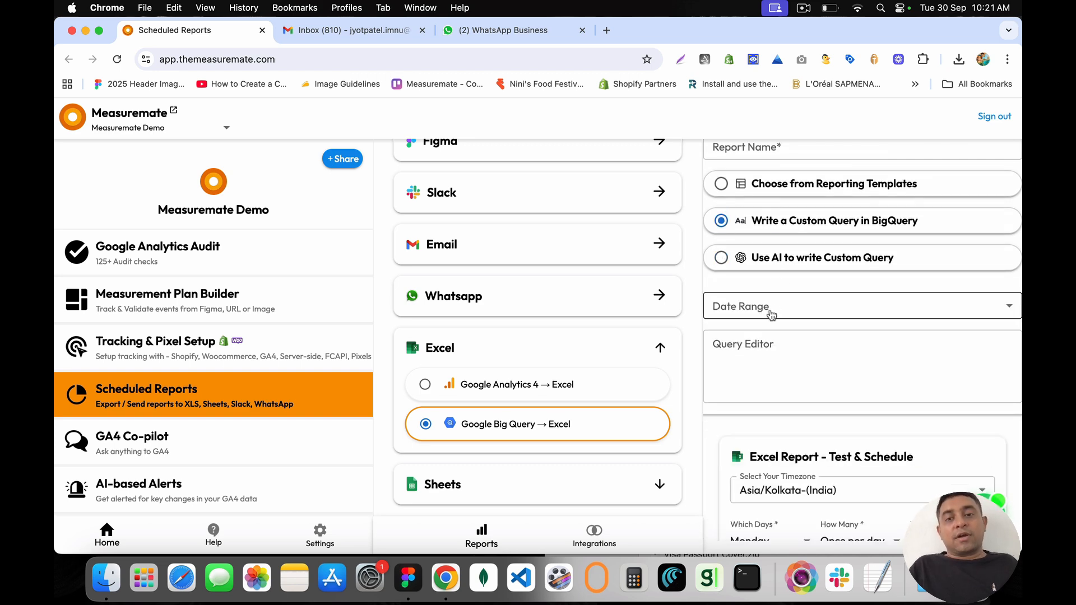
pyautogui.scroll(-5, 767, 370)
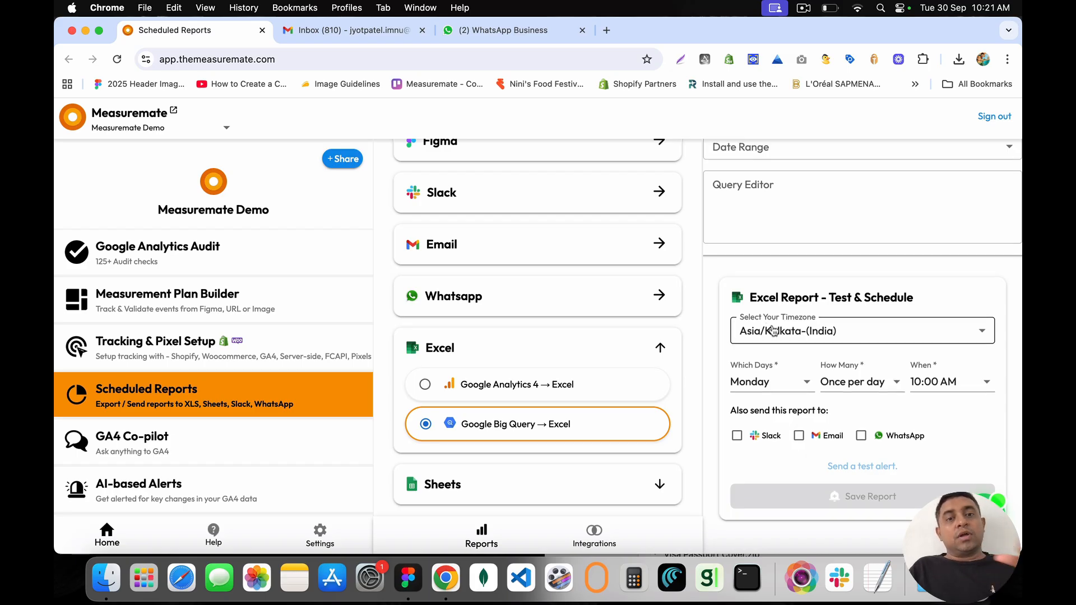
pyautogui.scroll(5, 773, 330)
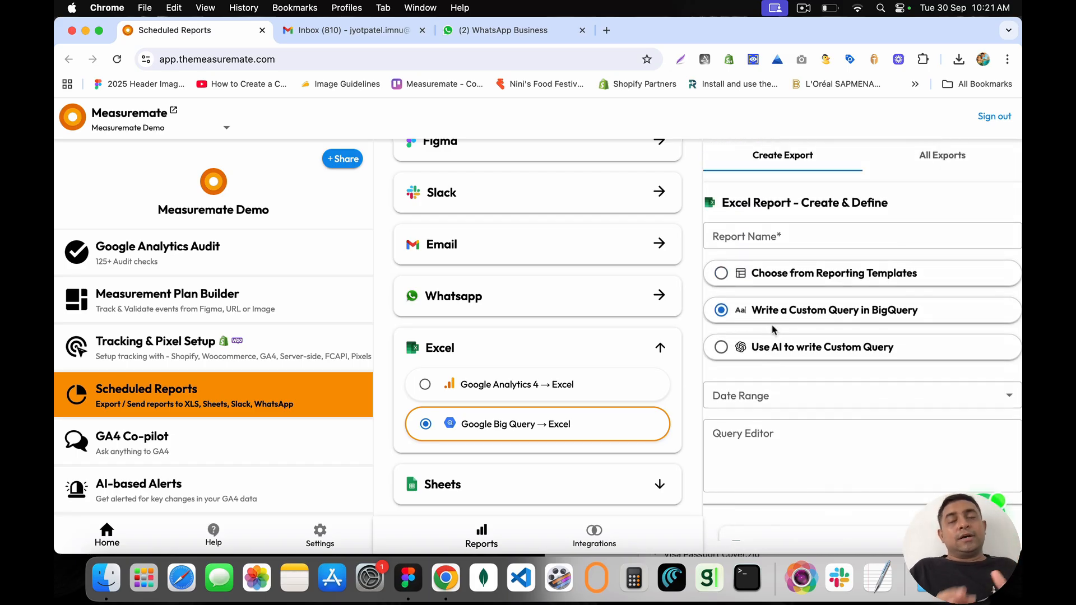
pyautogui.click(776, 236)
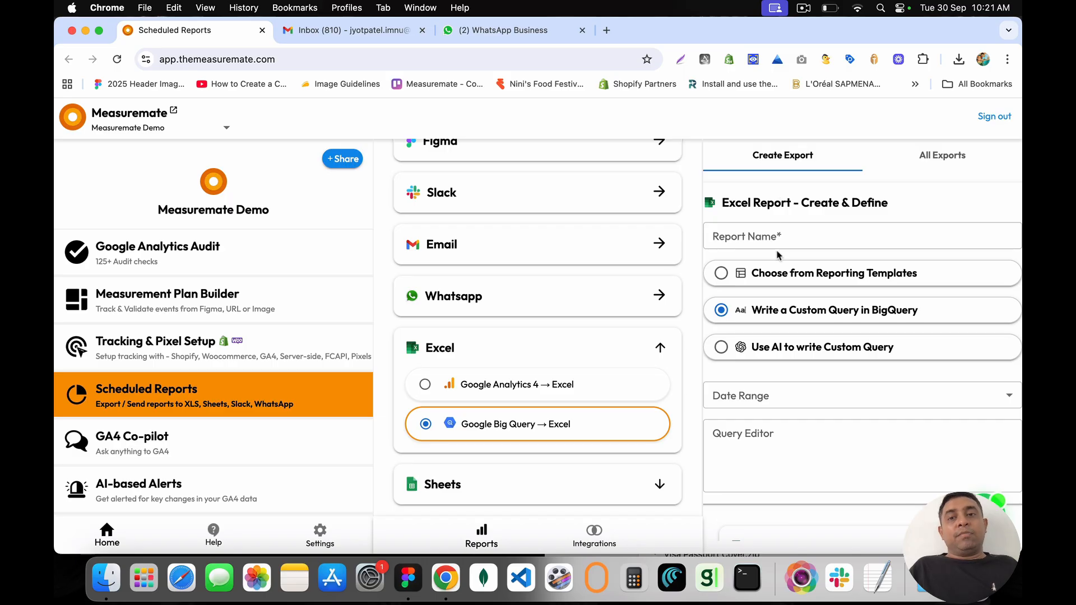
pyautogui.moveTo(723, 203); pyautogui.dragTo(905, 204)
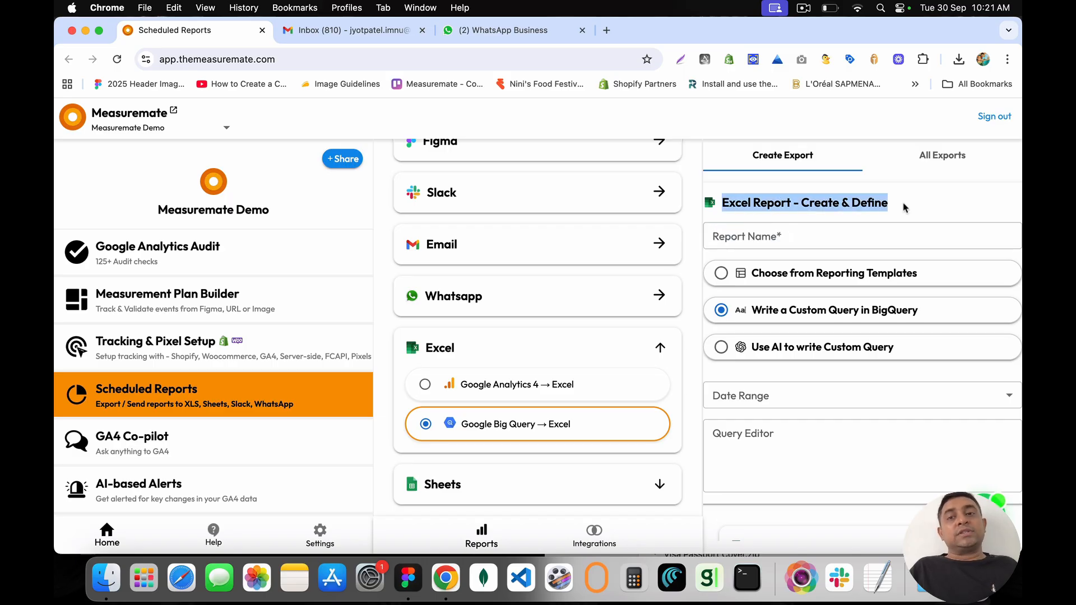
pyautogui.click(850, 201)
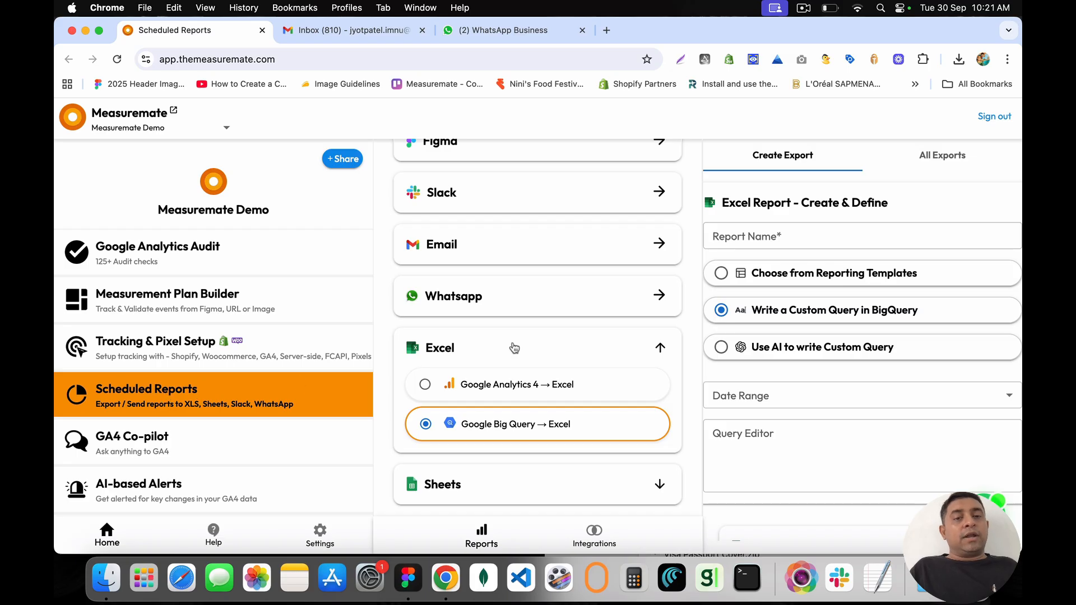
pyautogui.click(661, 348)
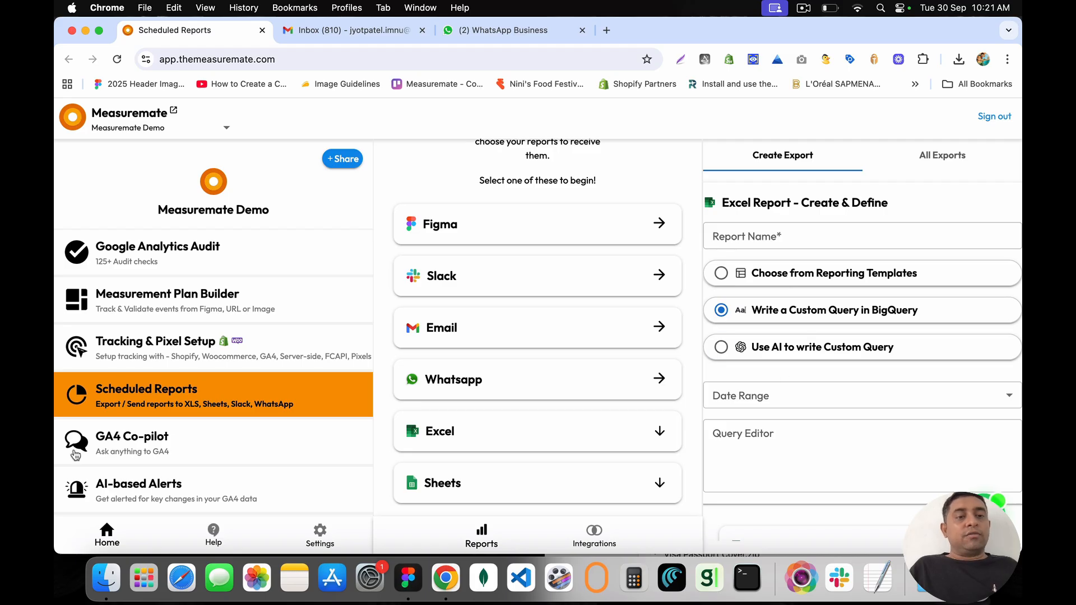
# Step: Visit GA4 Co-pilot, close its Heads up banner about backend issues, and go to Settings
pyautogui.click(195, 444)
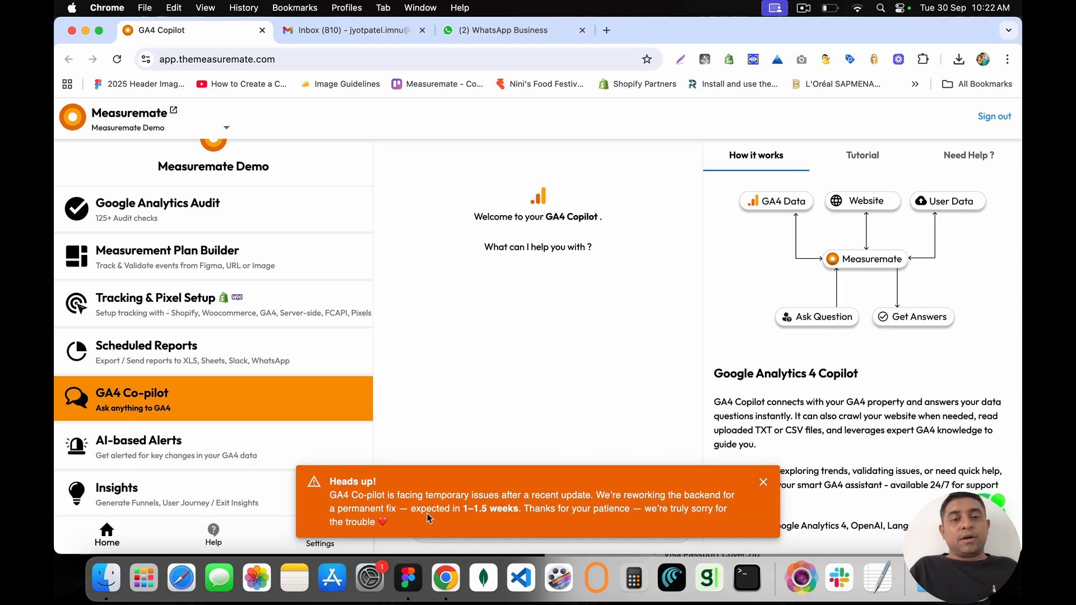
pyautogui.moveTo(398, 495); pyautogui.dragTo(634, 521)
pyautogui.click(633, 521)
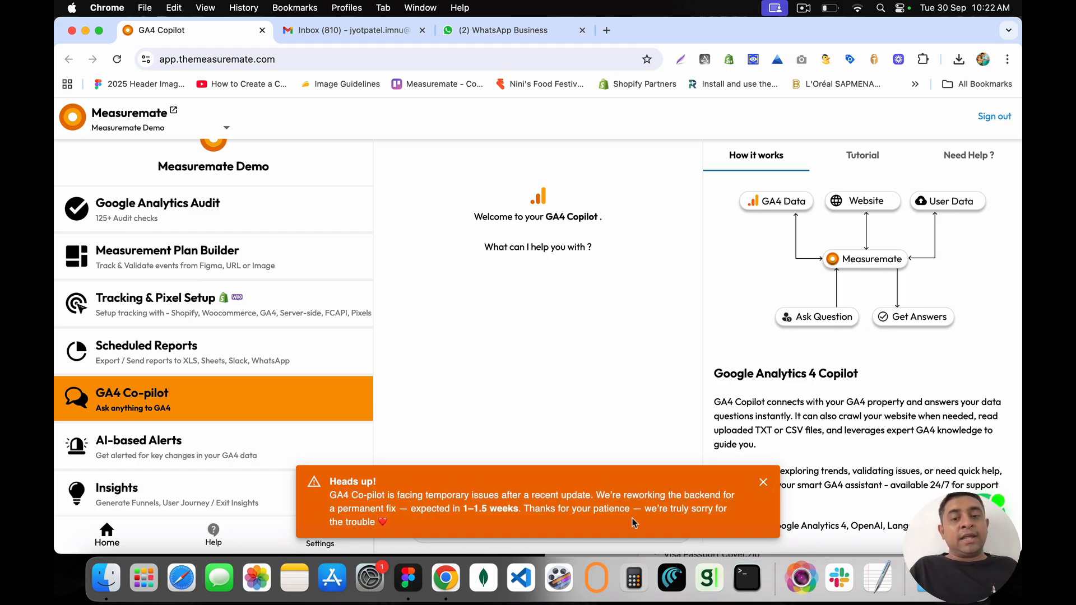
pyautogui.click(763, 482)
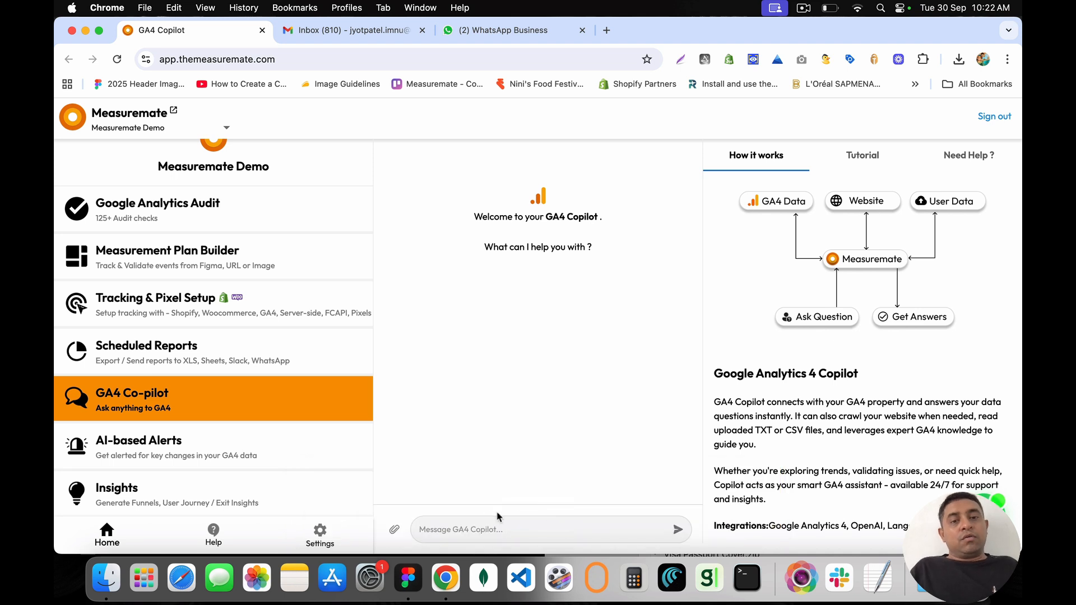
pyautogui.click(317, 536)
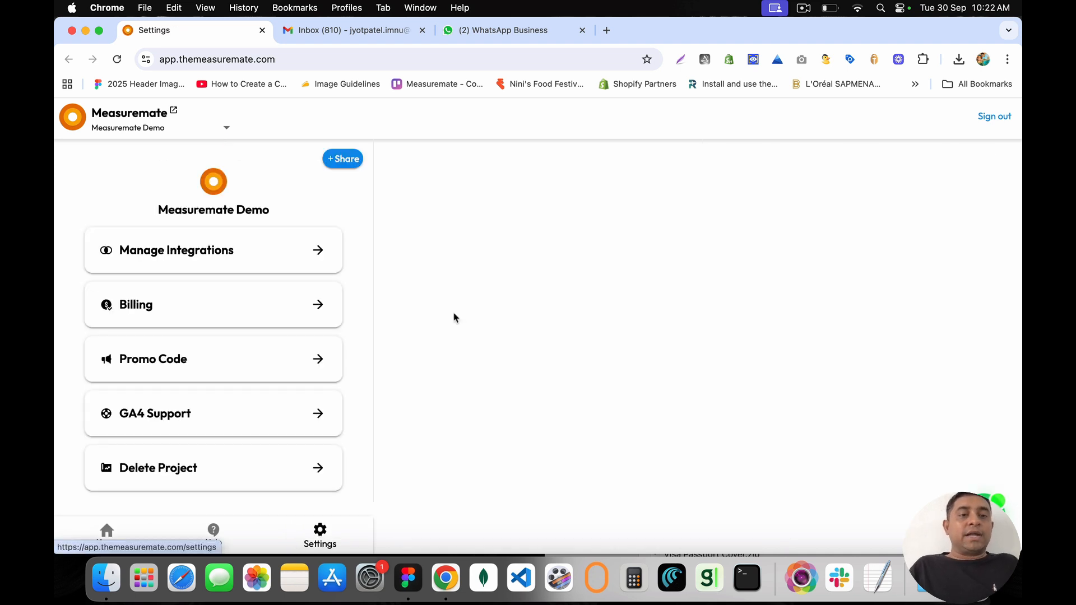
# Step: In Manage Integrations, expand Open AI and open the 'OpenAI Configuration Guide' PDF
pyautogui.click(317, 251)
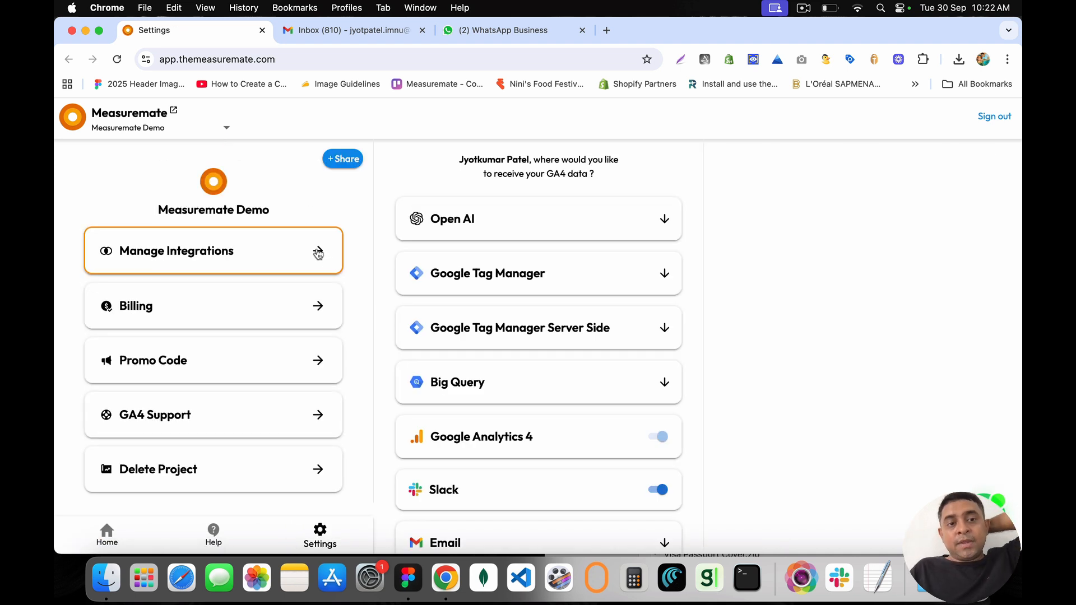
pyautogui.click(664, 218)
pyautogui.moveTo(410, 266); pyautogui.dragTo(516, 264)
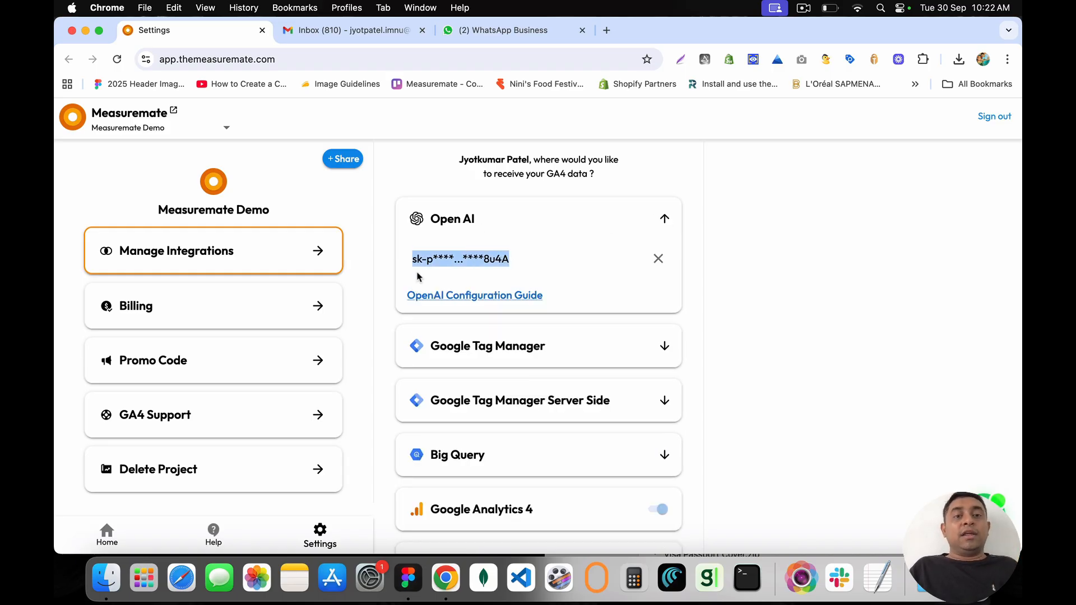
pyautogui.click(440, 295)
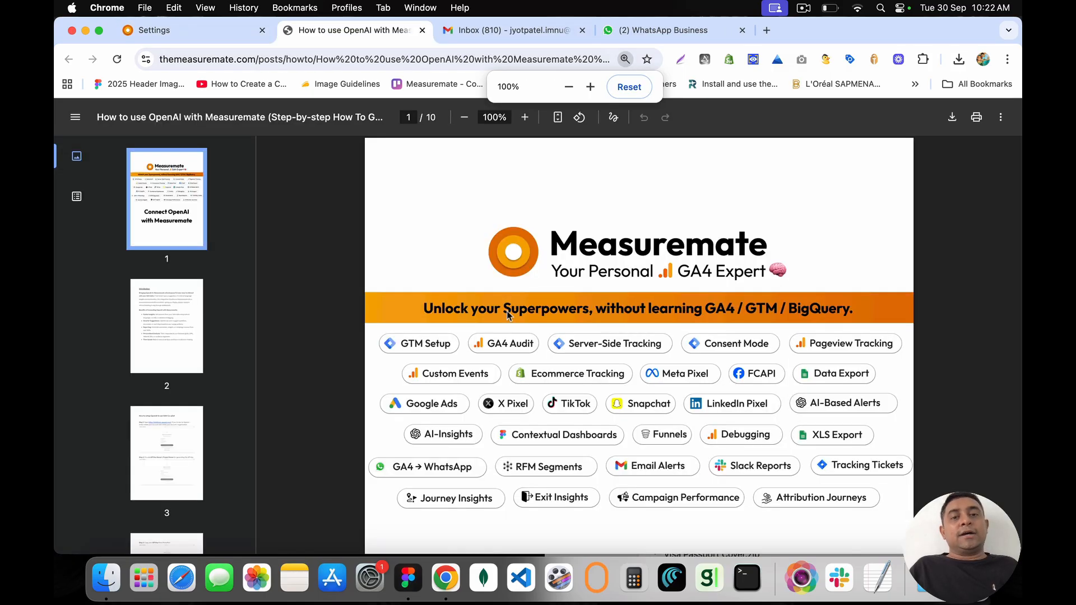
# Step: Scroll through Step 9 and Final Thoughts of the OpenAI-with-Measuremate guide PDF
pyautogui.scroll(-5, 508, 315)
pyautogui.scroll(-15, 508, 315)
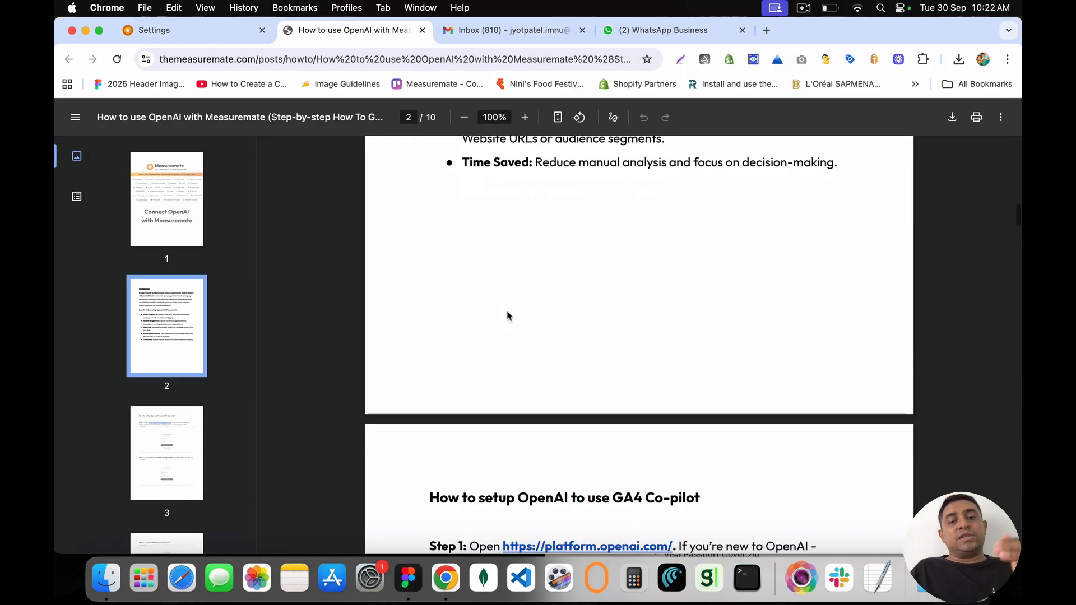
pyautogui.scroll(-2, 508, 316)
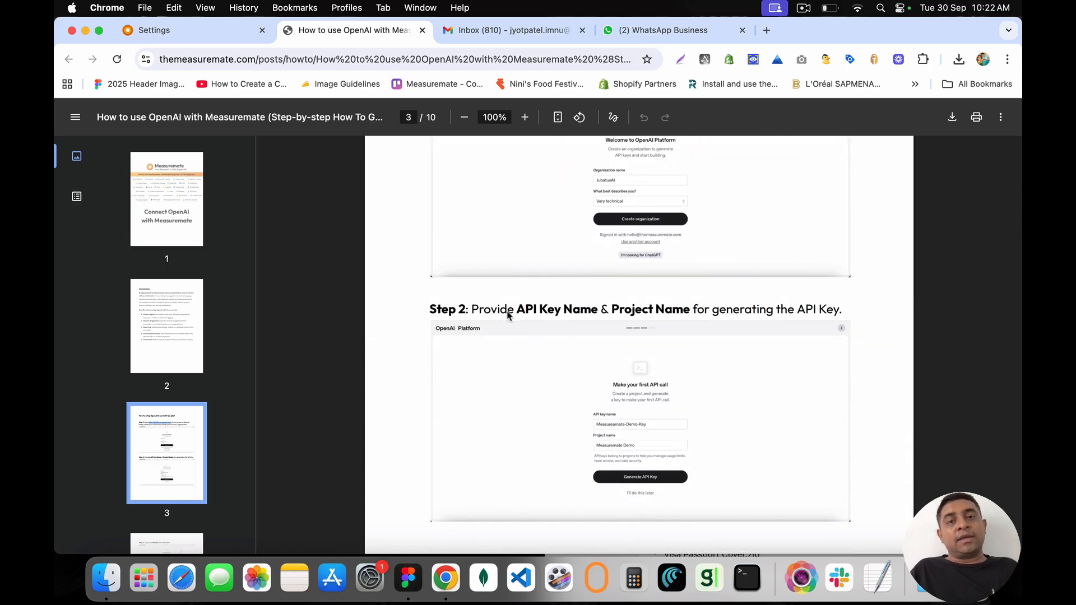
pyautogui.scroll(-10, 508, 315)
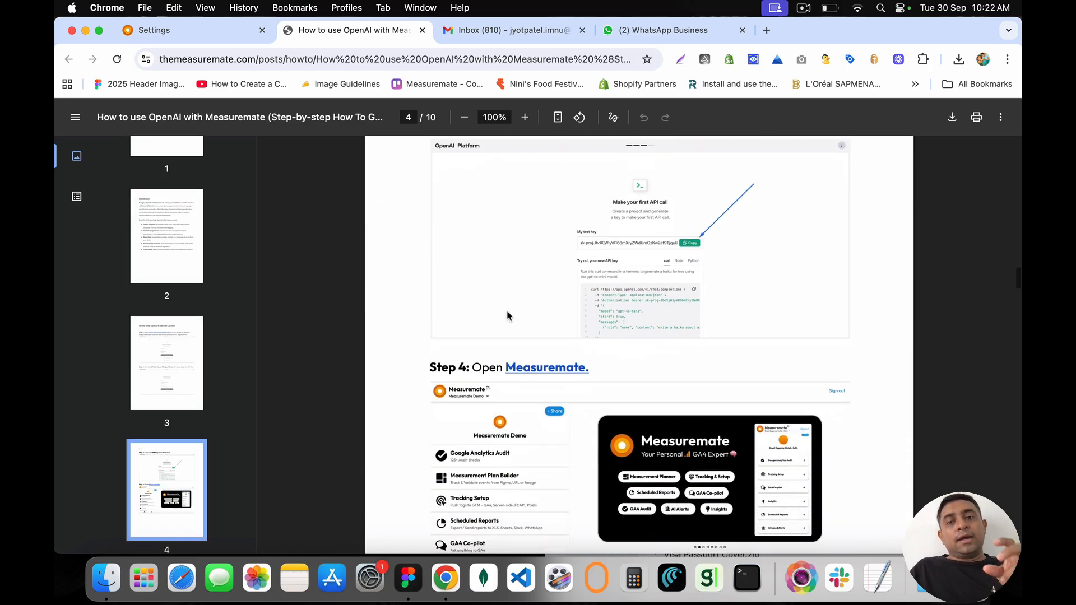
pyautogui.scroll(-10, 508, 315)
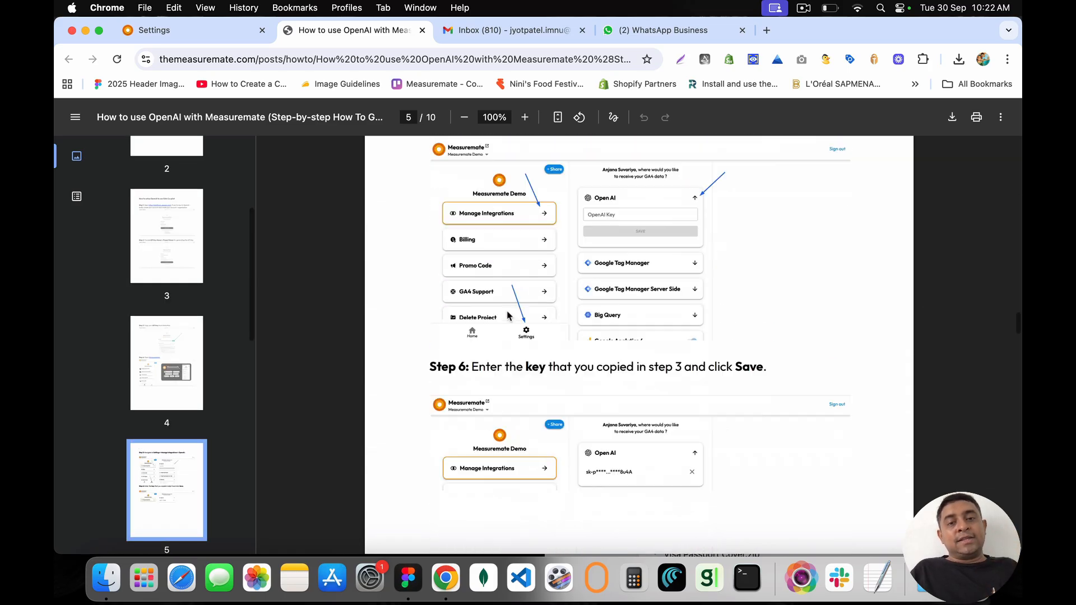
pyautogui.scroll(-10, 507, 315)
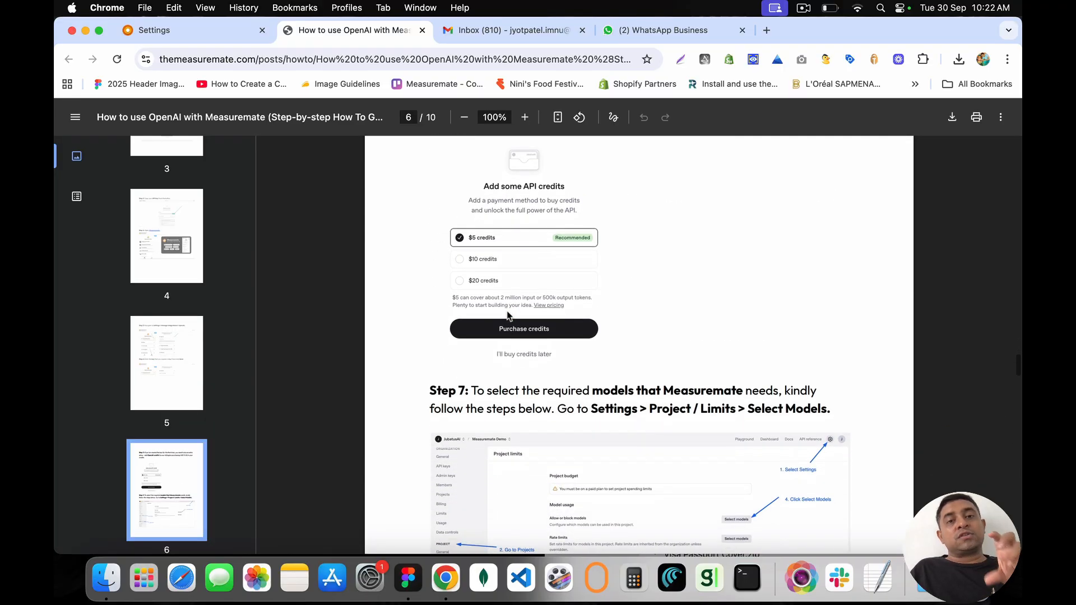
pyautogui.scroll(-5, 507, 315)
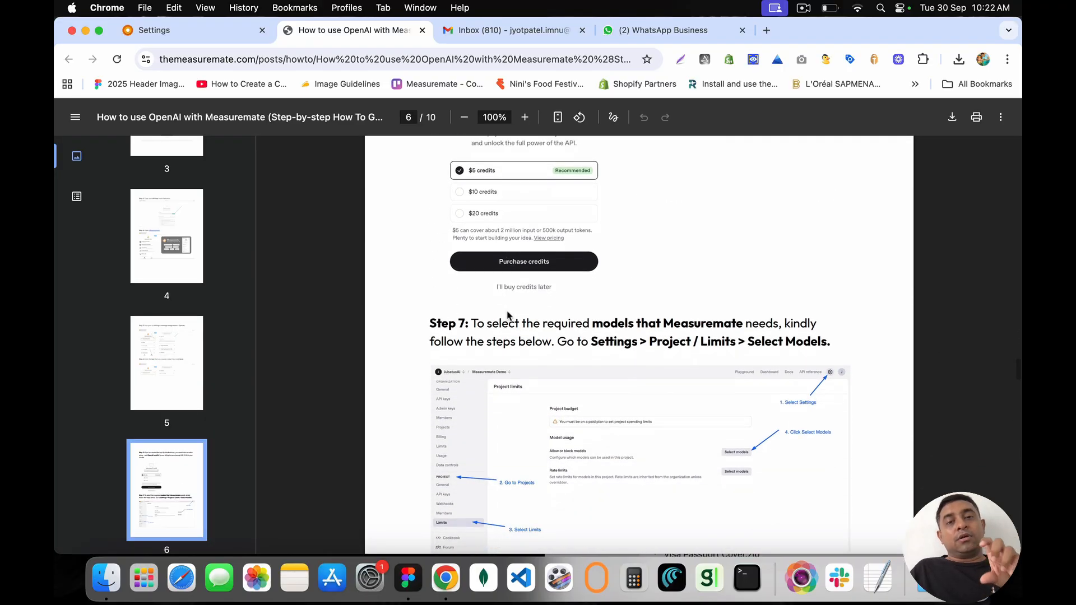
pyautogui.scroll(-2, 508, 315)
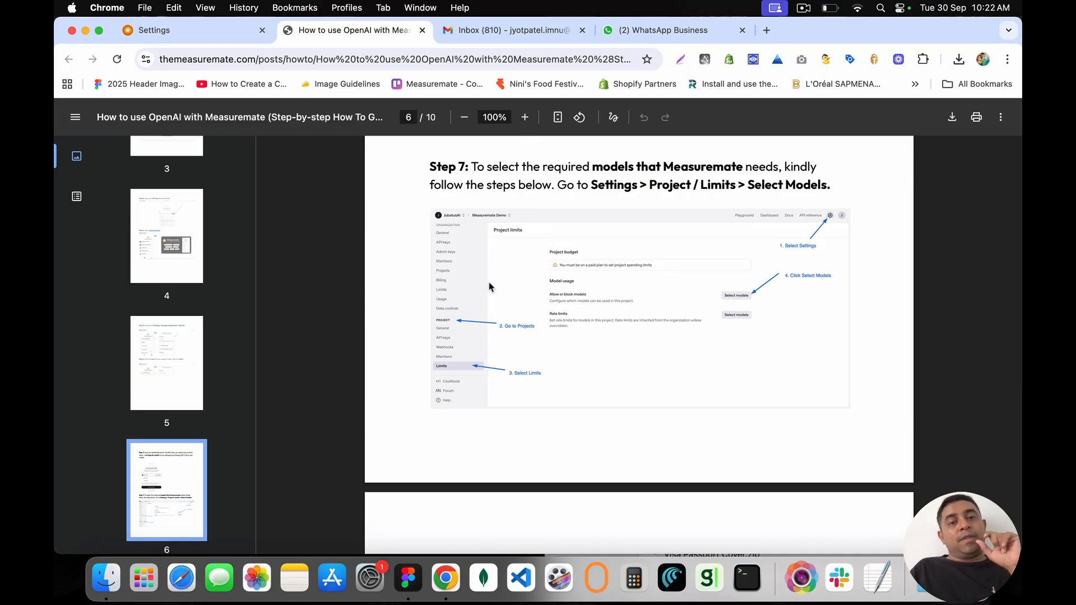
pyautogui.scroll(-12, 510, 365)
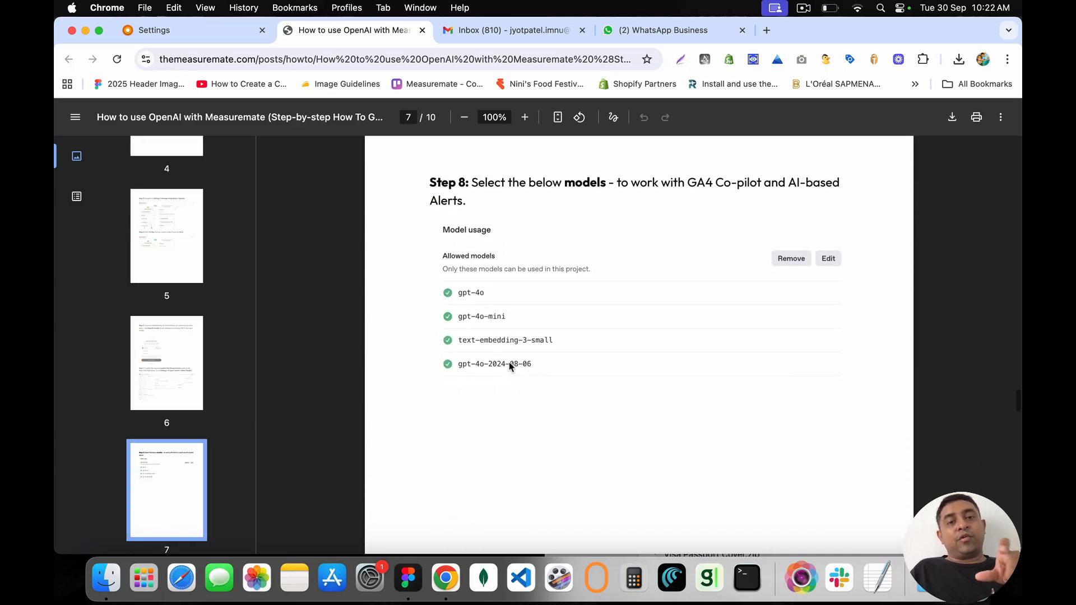
pyautogui.scroll(-10, 509, 365)
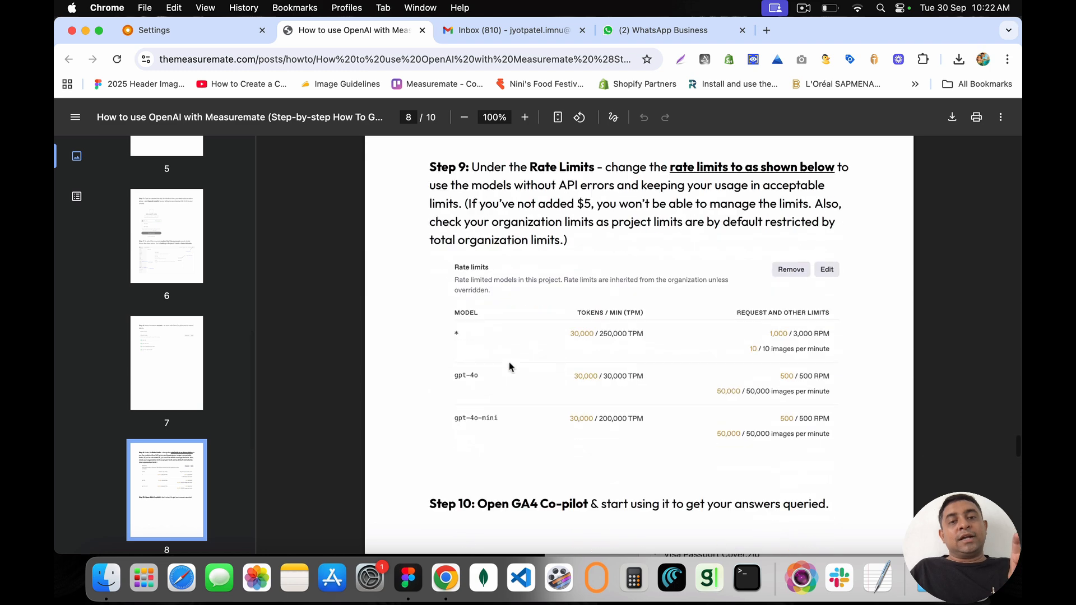
pyautogui.scroll(-4, 509, 365)
pyautogui.scroll(5, 509, 364)
pyautogui.scroll(-2, 588, 312)
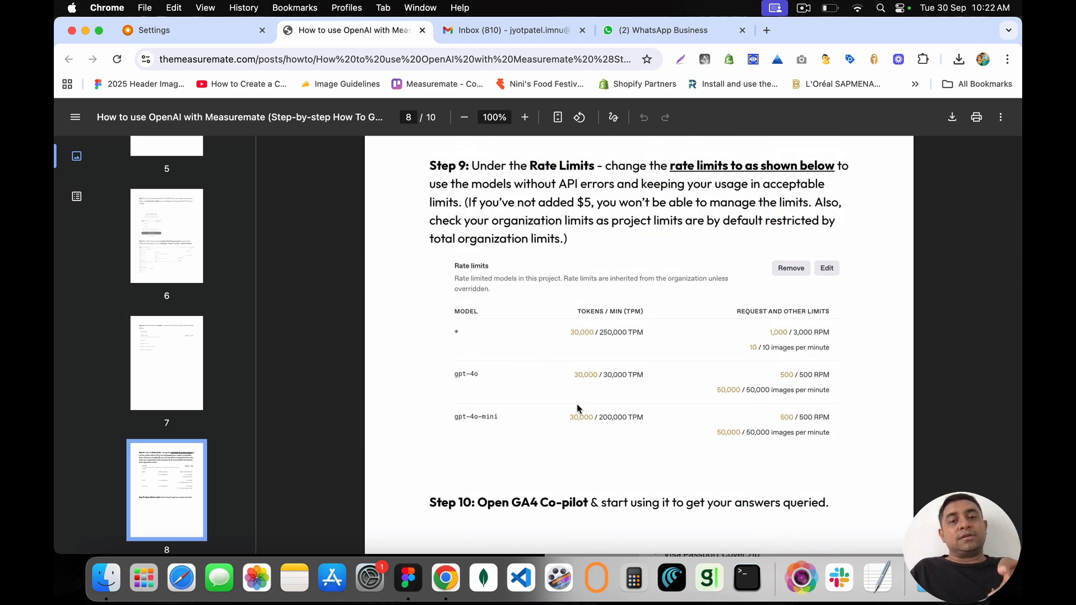
pyautogui.scroll(-15, 588, 451)
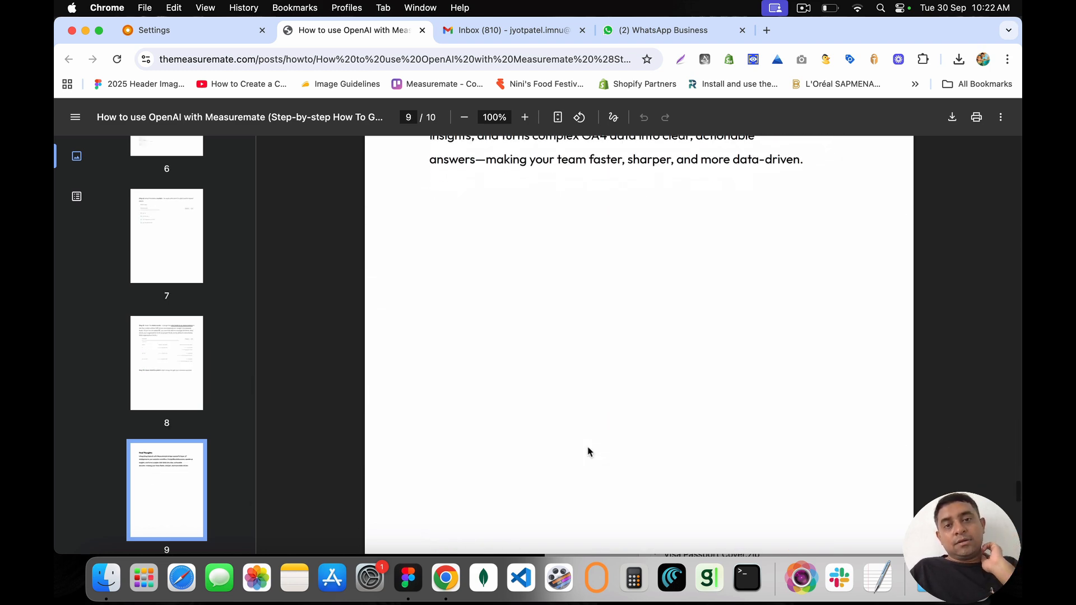
pyautogui.scroll(10, 589, 451)
# Step: Close the OpenAI guide PDF, check the connected OpenAI key, then open GA4 Co-pilot from Home
pyautogui.click(423, 32)
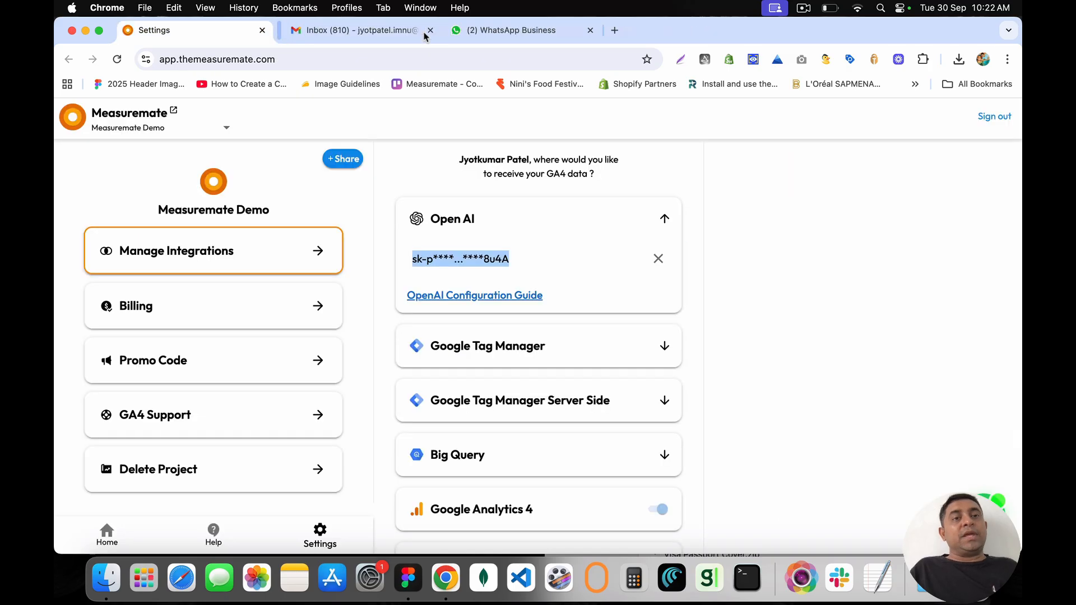
pyautogui.moveTo(409, 262); pyautogui.dragTo(533, 260)
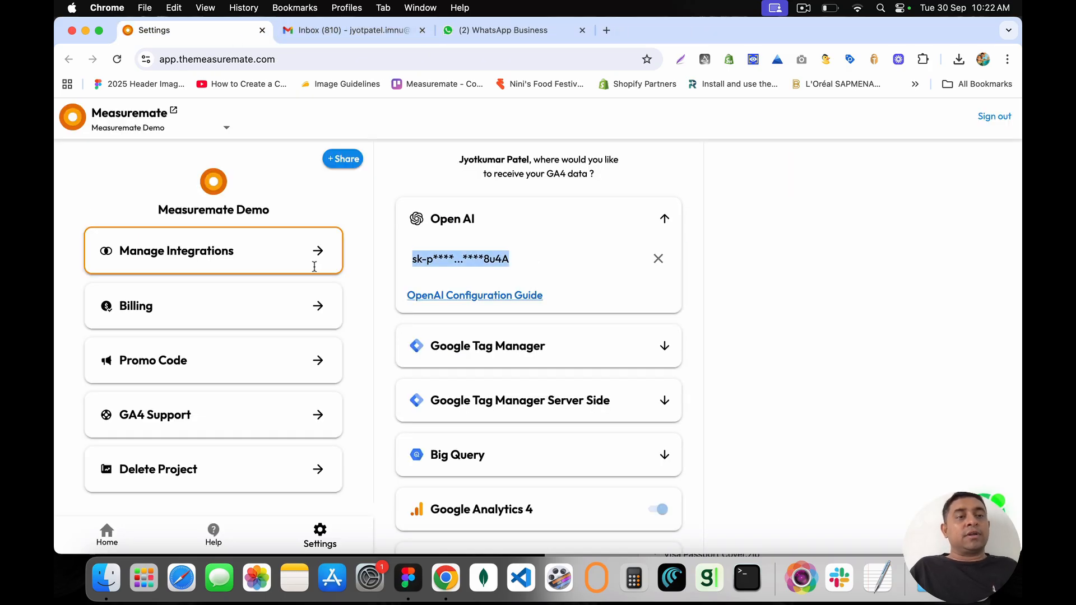
pyautogui.click(67, 123)
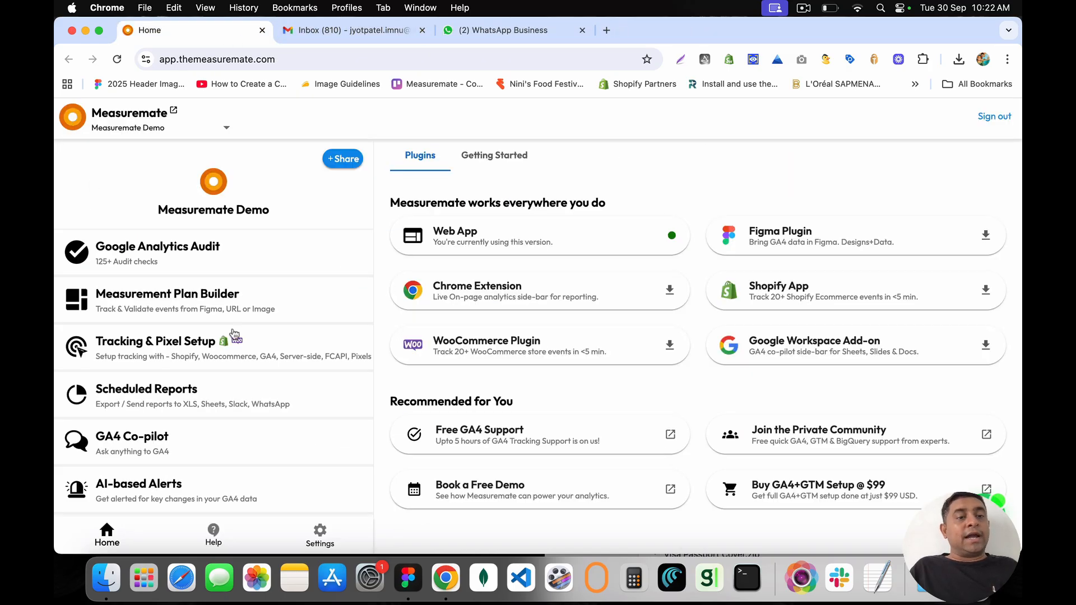
pyautogui.click(229, 445)
# Step: Dismiss the Heads up banner and send 'Hi', then 'Can you fetch any GA4 data for me ?'
pyautogui.click(763, 481)
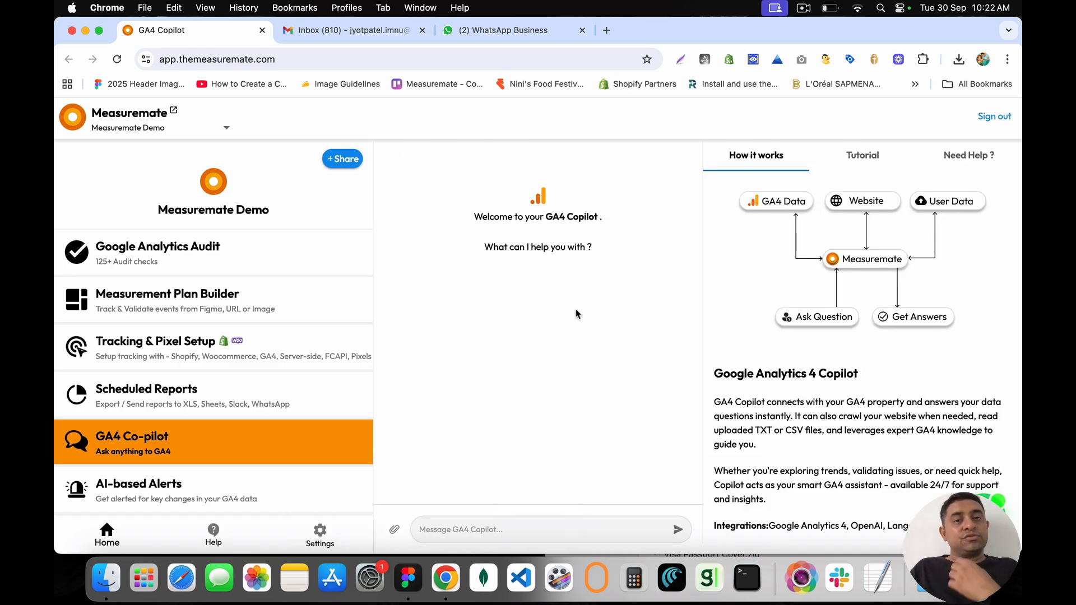
pyautogui.click(552, 530)
pyautogui.write('Hi')
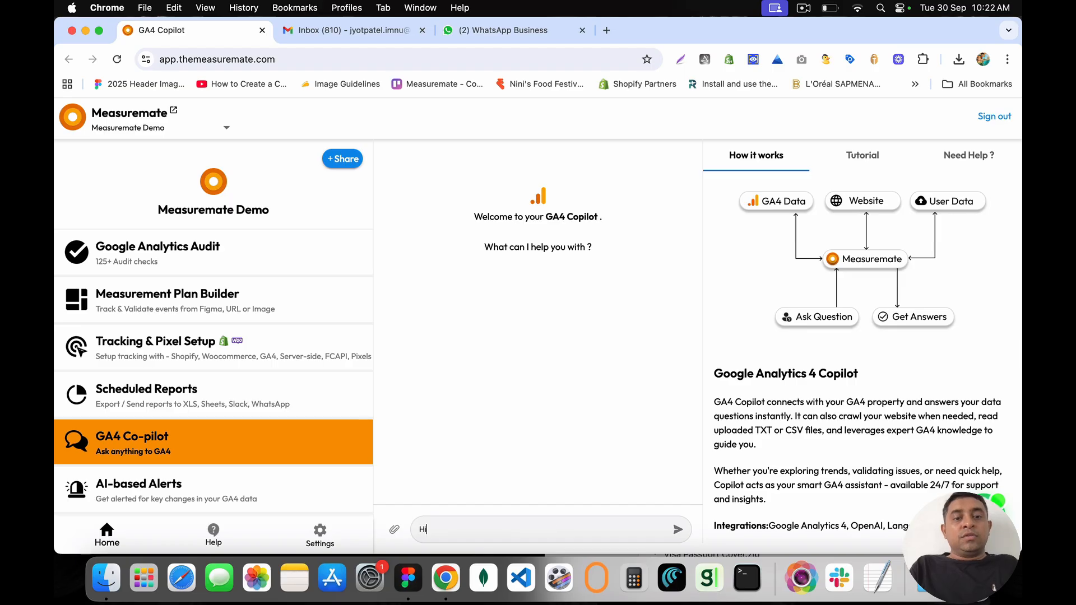
pyautogui.press('Return')
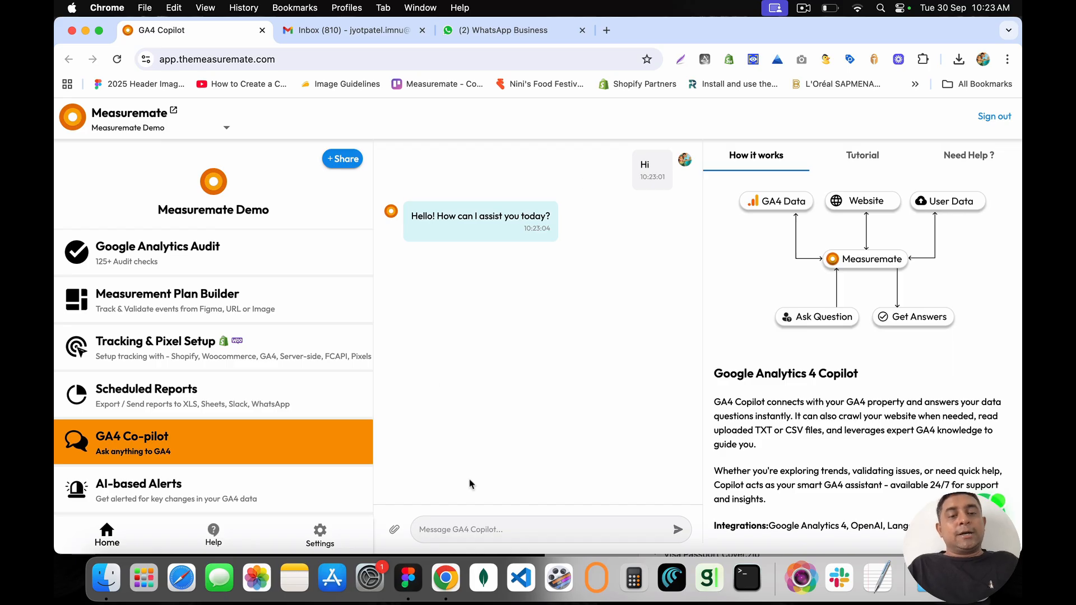
pyautogui.write('ch any GA4 data for')
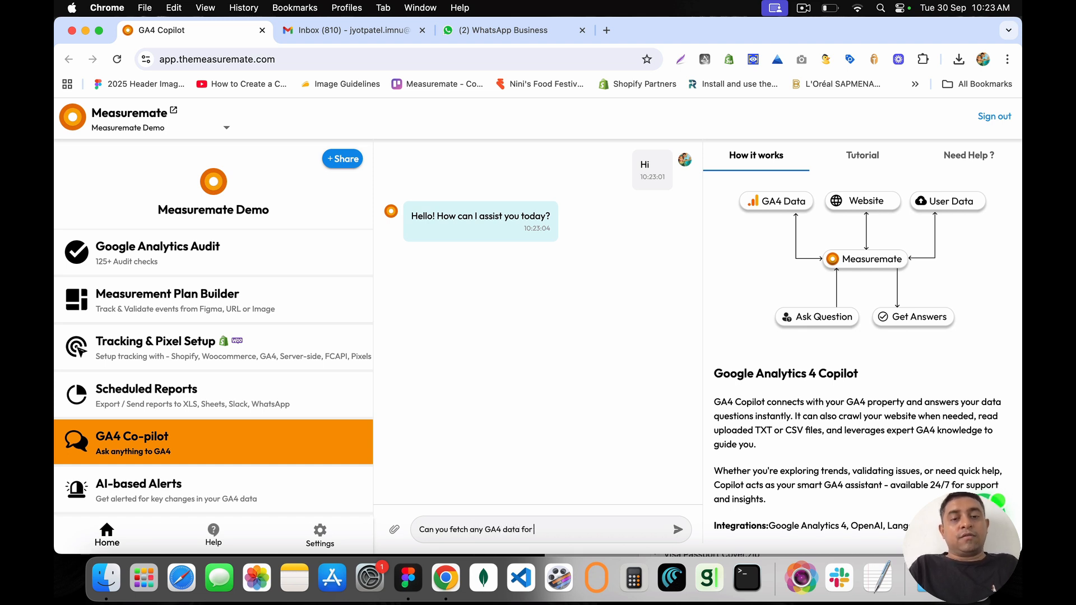
pyautogui.press('Return')
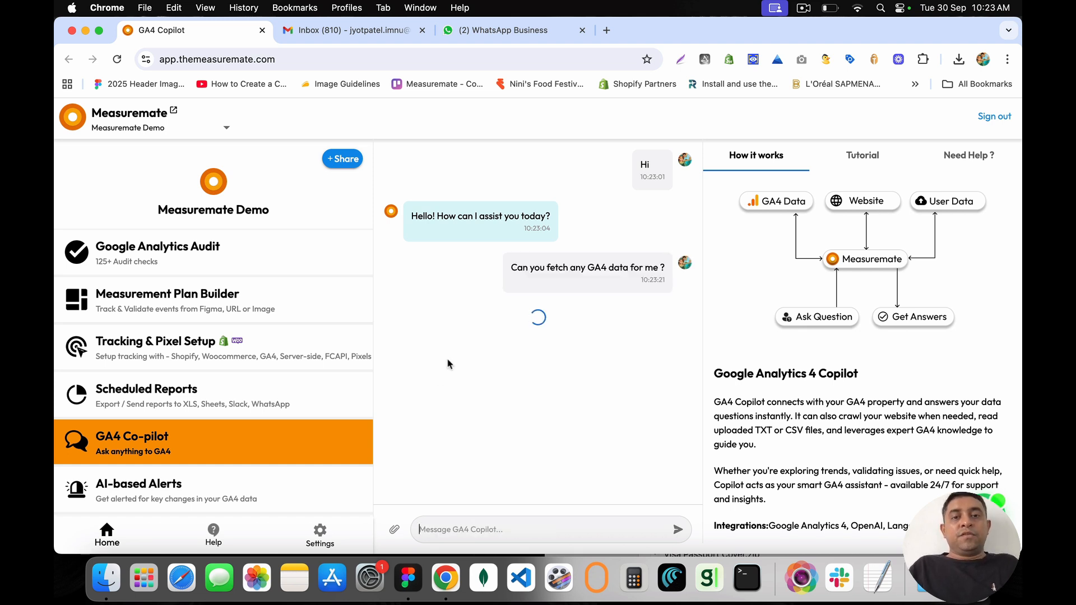
# Step: Read the copilot's reply asking for event name, dimensions, metrics, date range and filters
pyautogui.moveTo(512, 267)
pyautogui.mouseDown()
pyautogui.moveTo(669, 272)
pyautogui.moveTo(511, 270)
pyautogui.mouseUp()
pyautogui.click(667, 274)
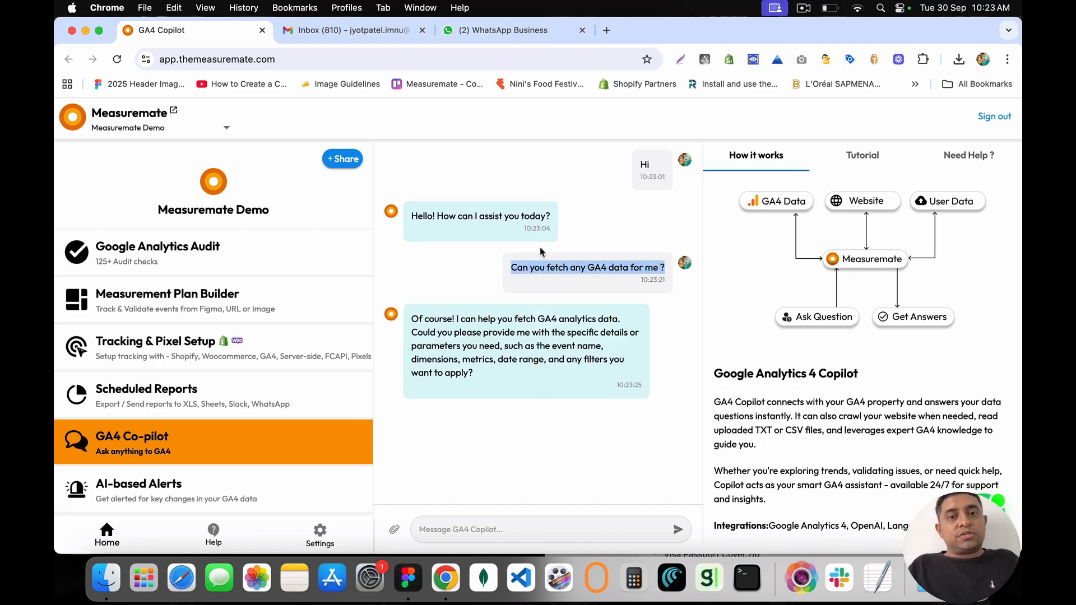
pyautogui.click(510, 269)
pyautogui.moveTo(411, 316); pyautogui.dragTo(510, 377)
pyautogui.click(486, 377)
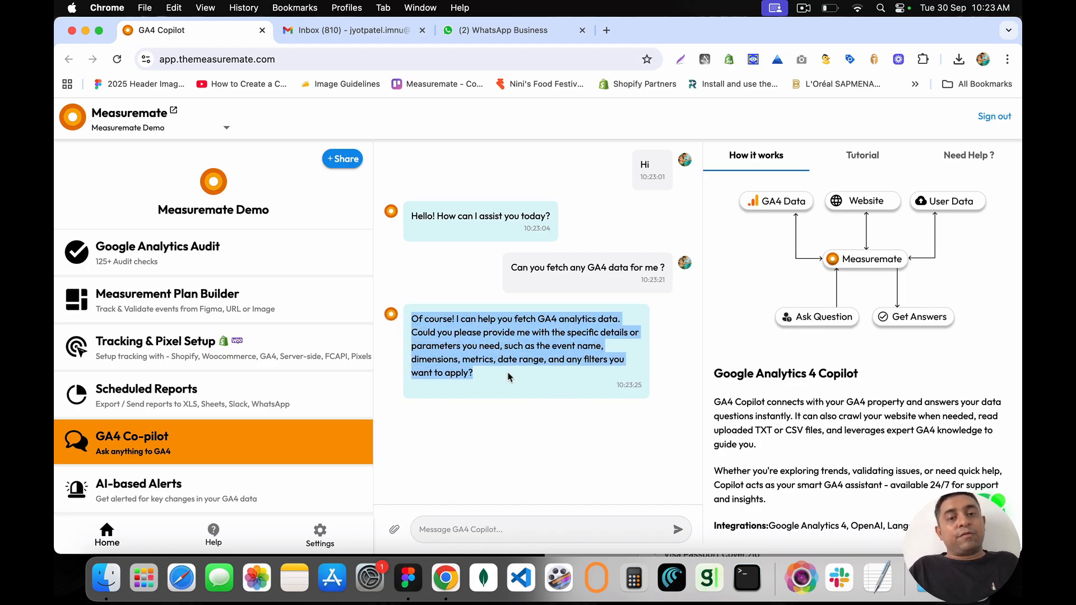
pyautogui.click(510, 377)
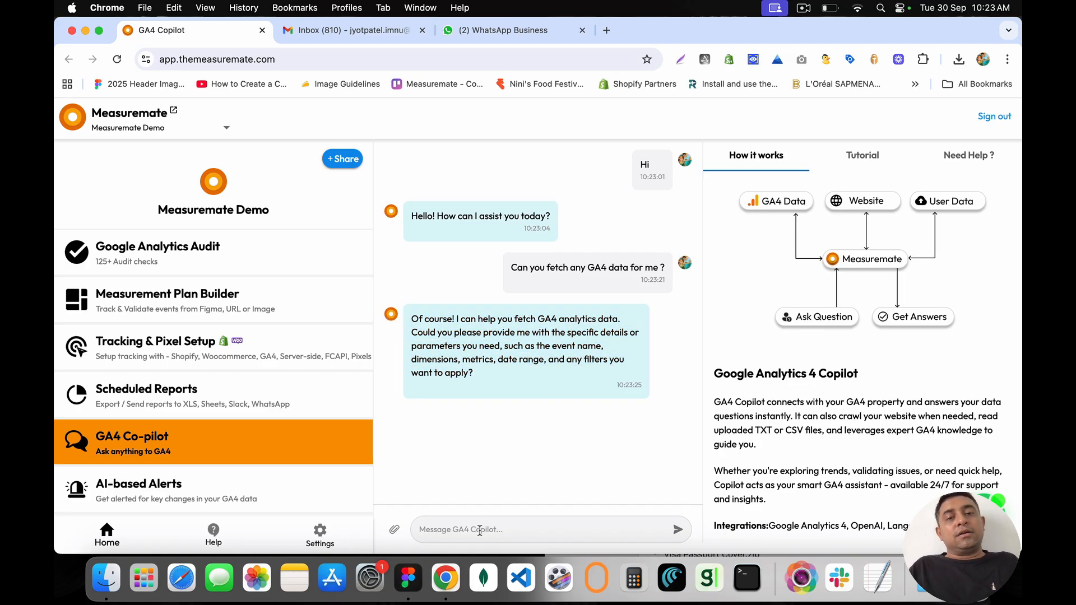
pyautogui.moveTo(558, 378); pyautogui.dragTo(484, 381)
pyautogui.click(484, 382)
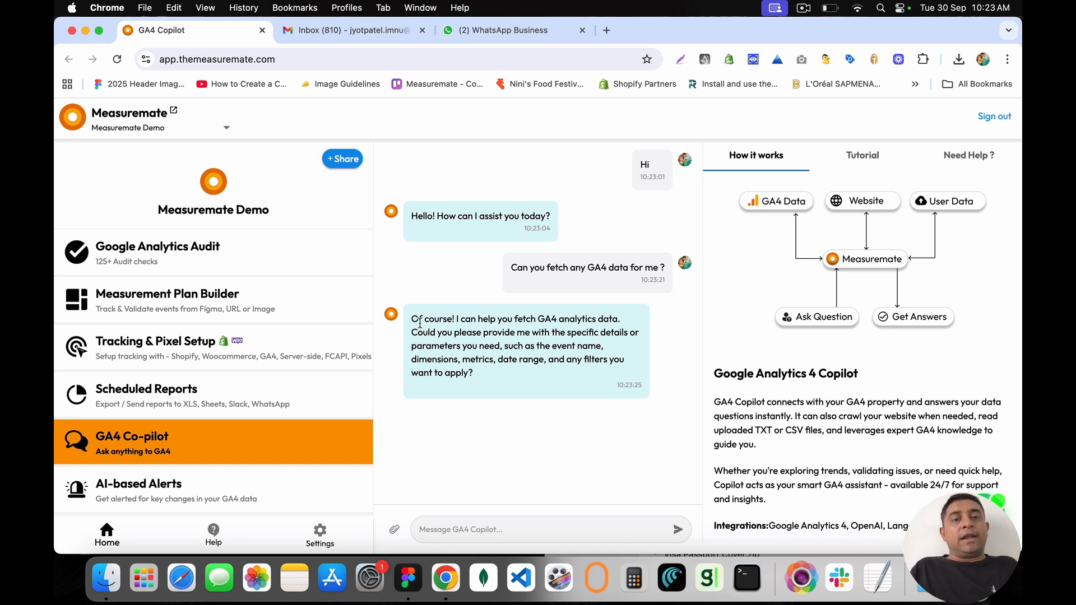
pyautogui.moveTo(412, 320)
pyautogui.mouseDown()
pyautogui.moveTo(483, 372)
pyautogui.moveTo(415, 329)
pyautogui.moveTo(470, 346)
pyautogui.moveTo(485, 374)
pyautogui.moveTo(414, 323)
pyautogui.mouseUp()
pyautogui.click(483, 372)
pyautogui.click(414, 323)
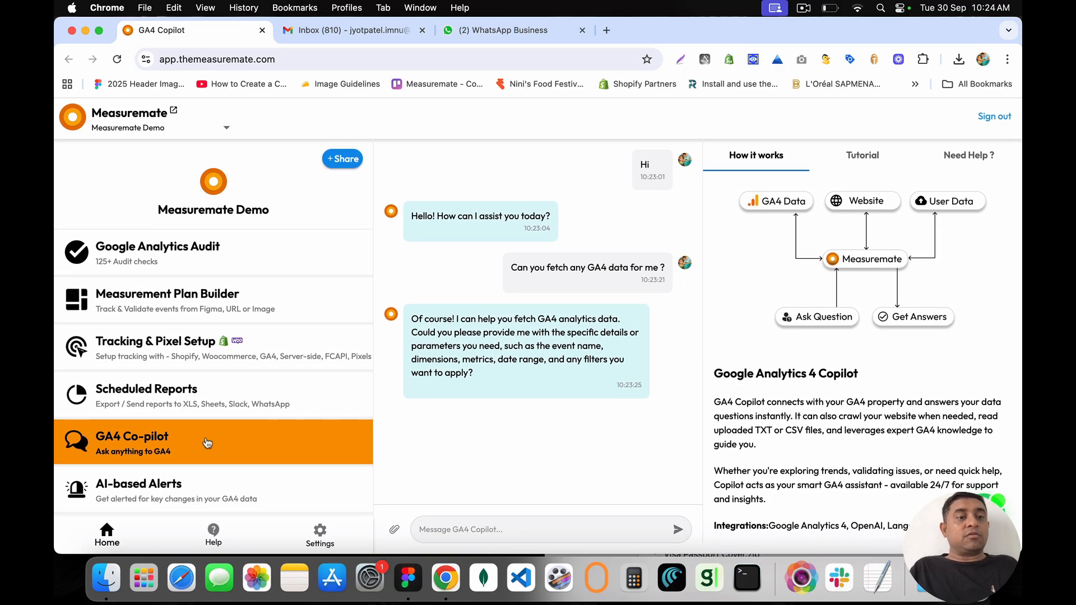
pyautogui.scroll(-2, 207, 442)
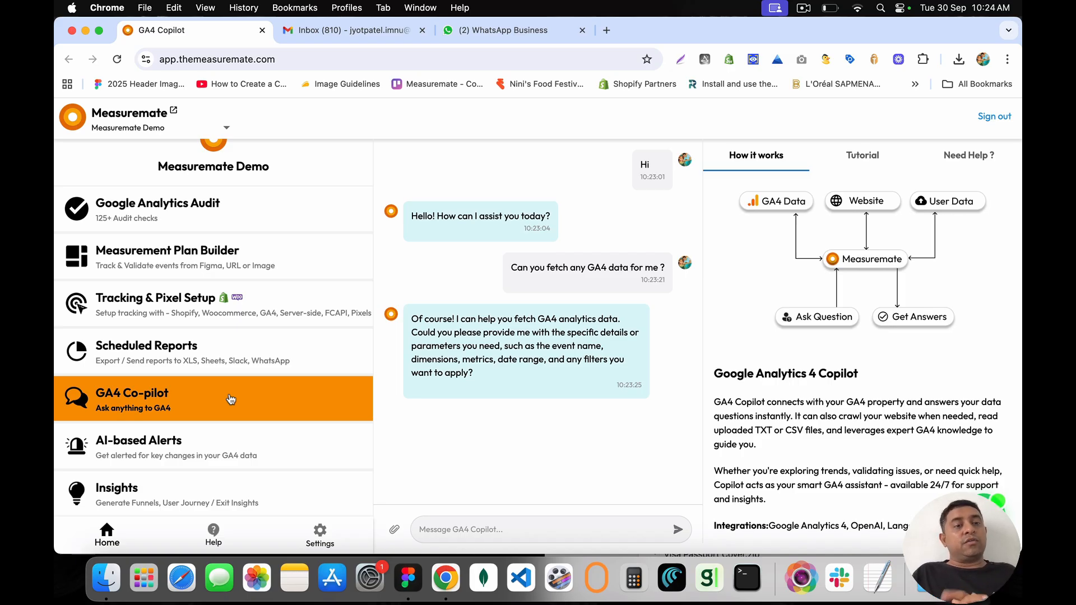
# Step: Open the AI-based Alerts Create Alert page, then switch to the Measuremate chat in WhatsApp Web
pyautogui.click(176, 442)
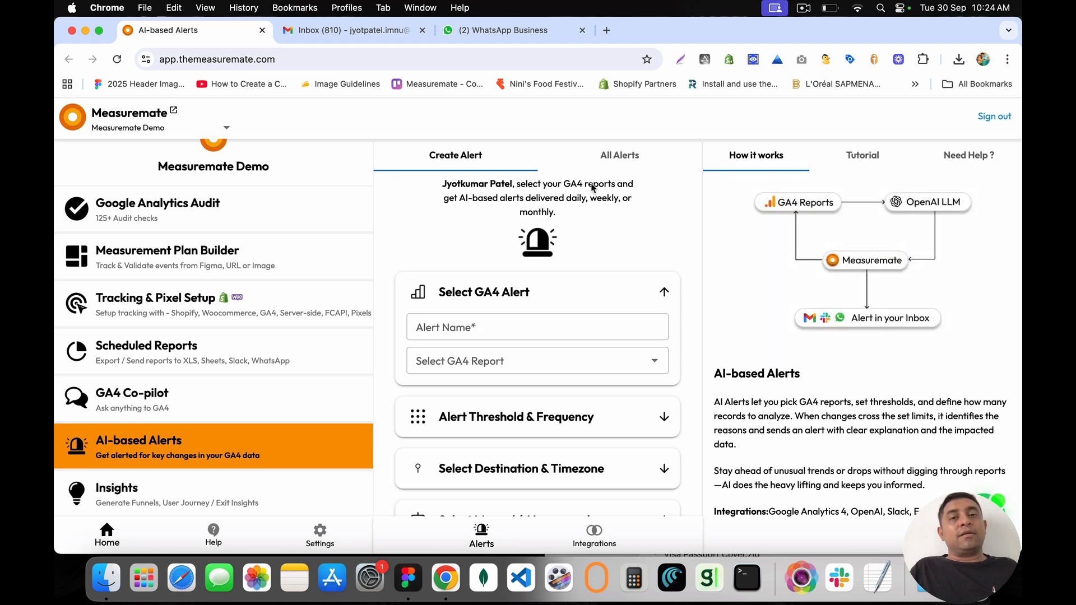
pyautogui.moveTo(447, 182); pyautogui.dragTo(636, 207)
pyautogui.click(631, 207)
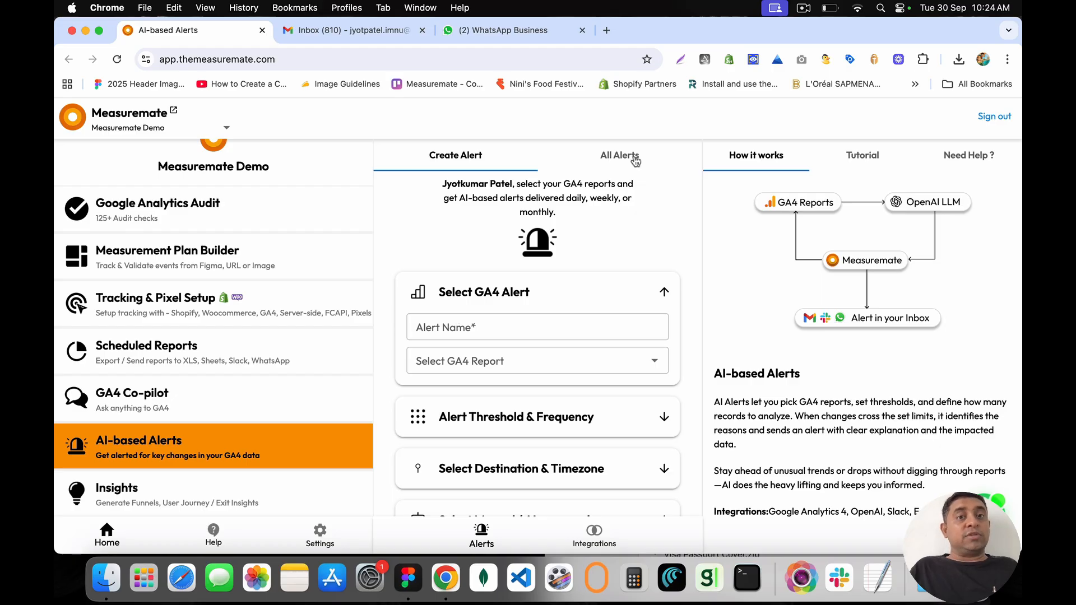
pyautogui.click(499, 30)
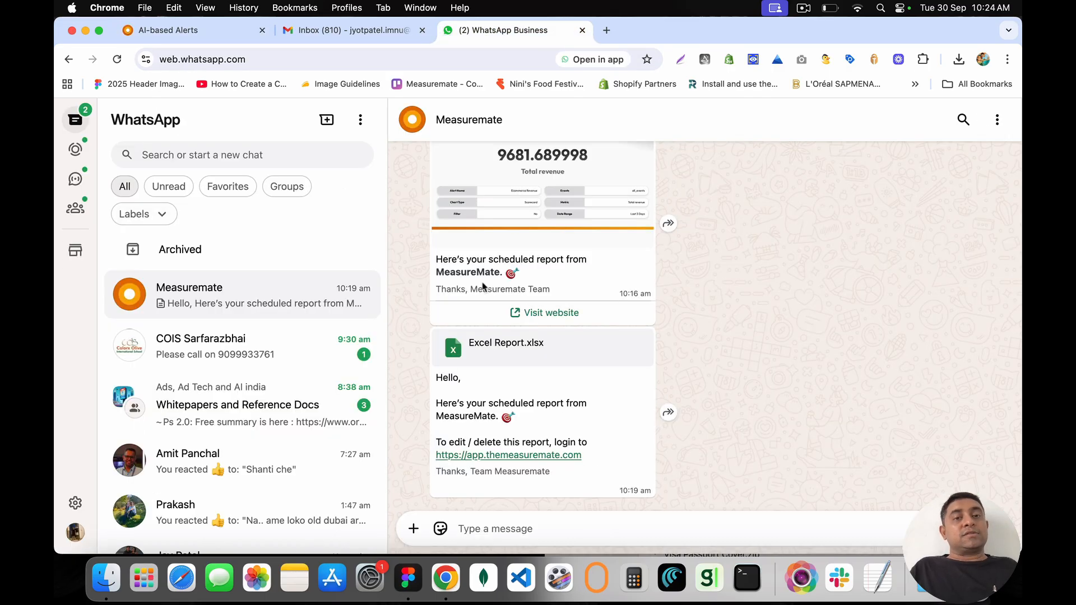
# Step: View the July 15 screen page views alert report full size, then return to AI-based Alerts
pyautogui.scroll(15, 483, 287)
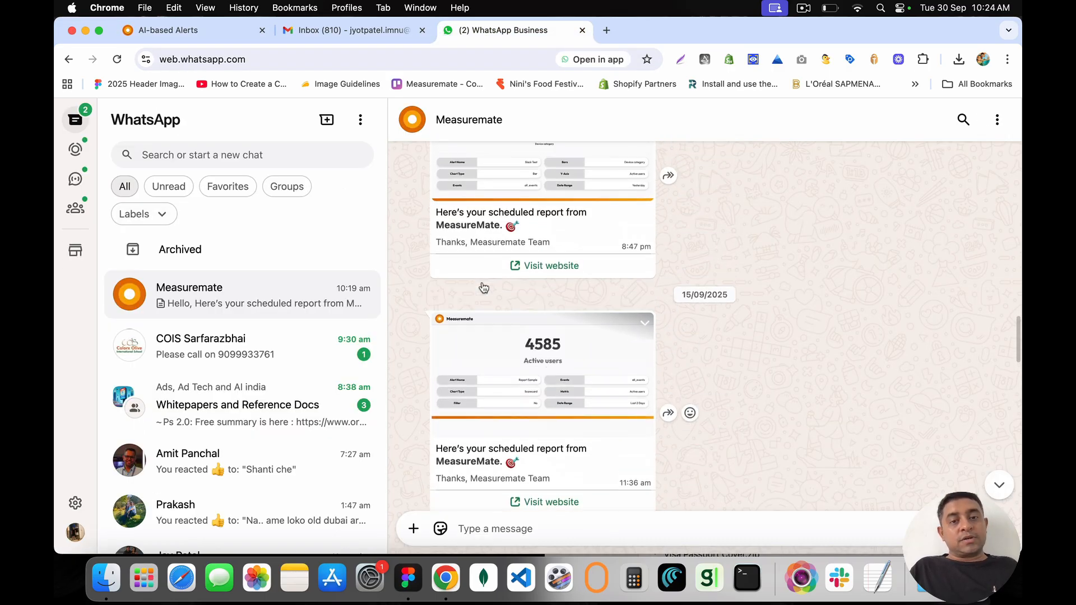
pyautogui.scroll(20, 483, 287)
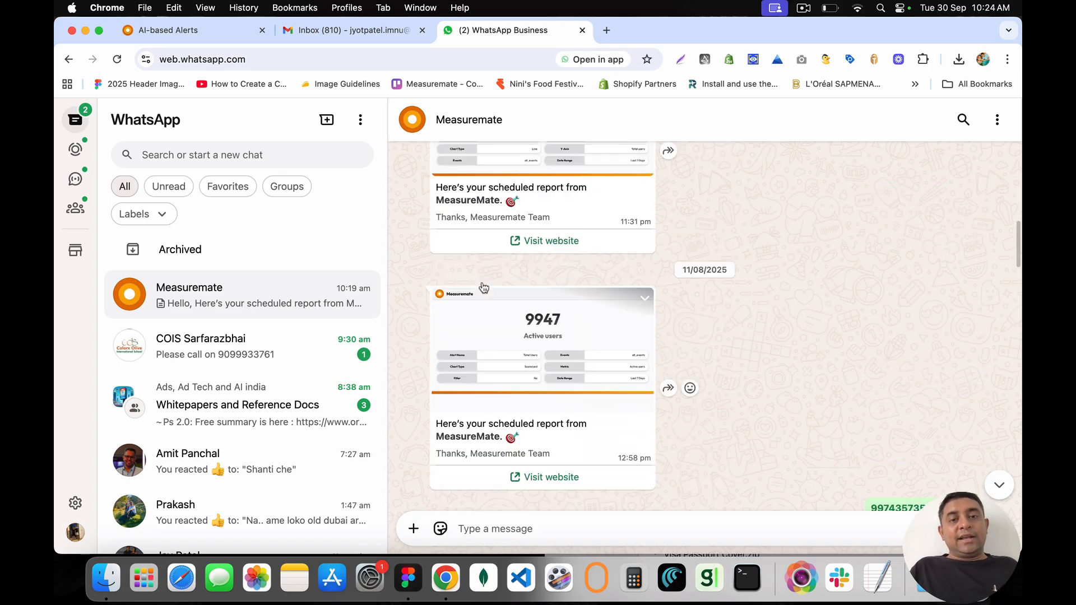
pyautogui.scroll(20, 483, 286)
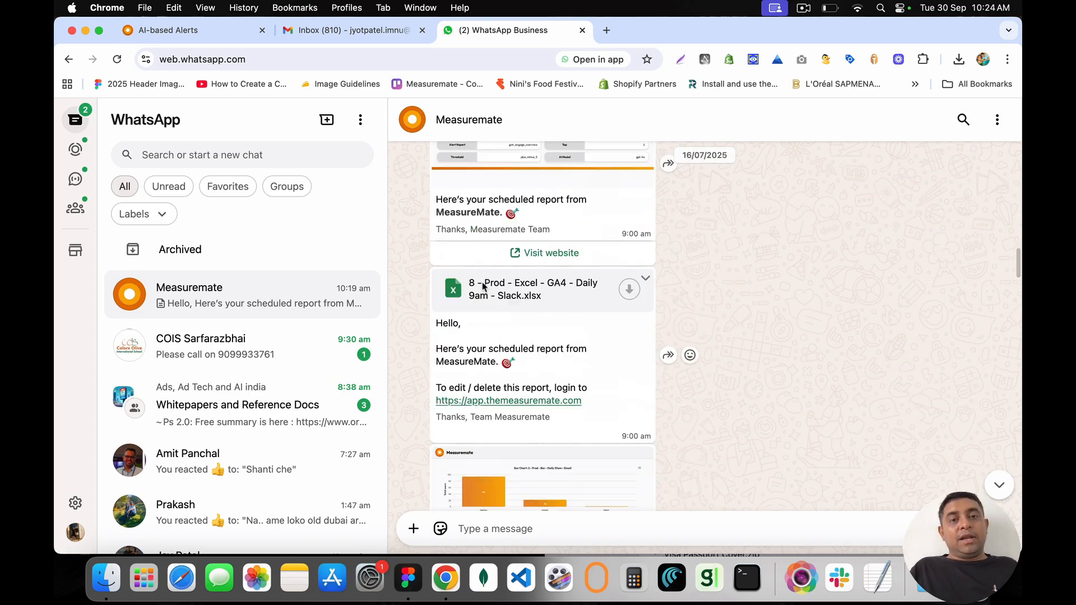
pyautogui.scroll(15, 483, 287)
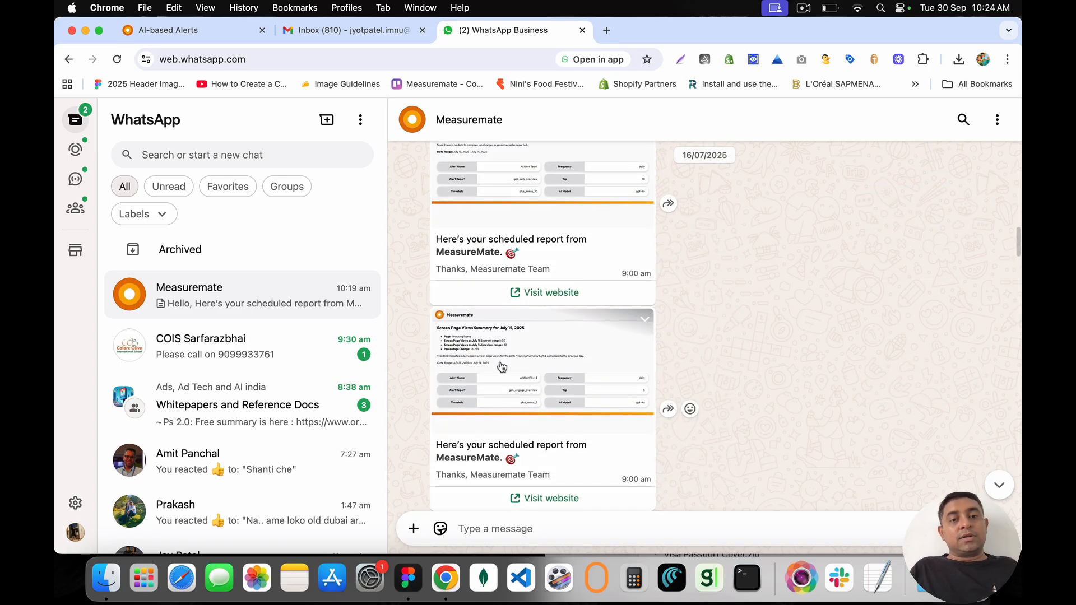
pyautogui.click(501, 367)
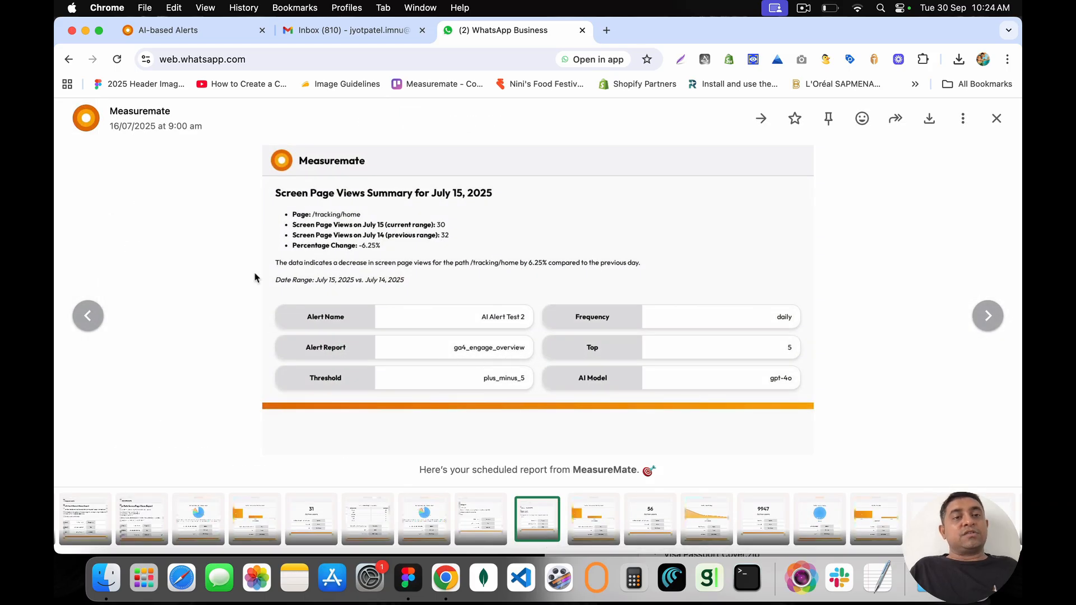
pyautogui.click(213, 37)
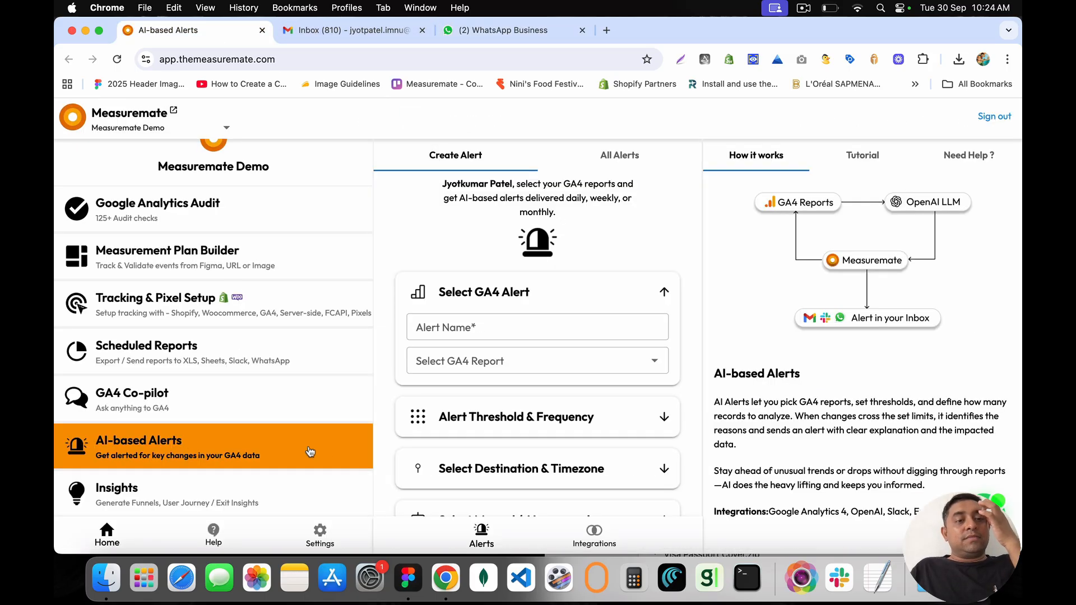
# Step: Name the new alert 'Sample'
pyautogui.click(468, 325)
pyautogui.click(451, 290)
pyautogui.moveTo(440, 290); pyautogui.dragTo(576, 294)
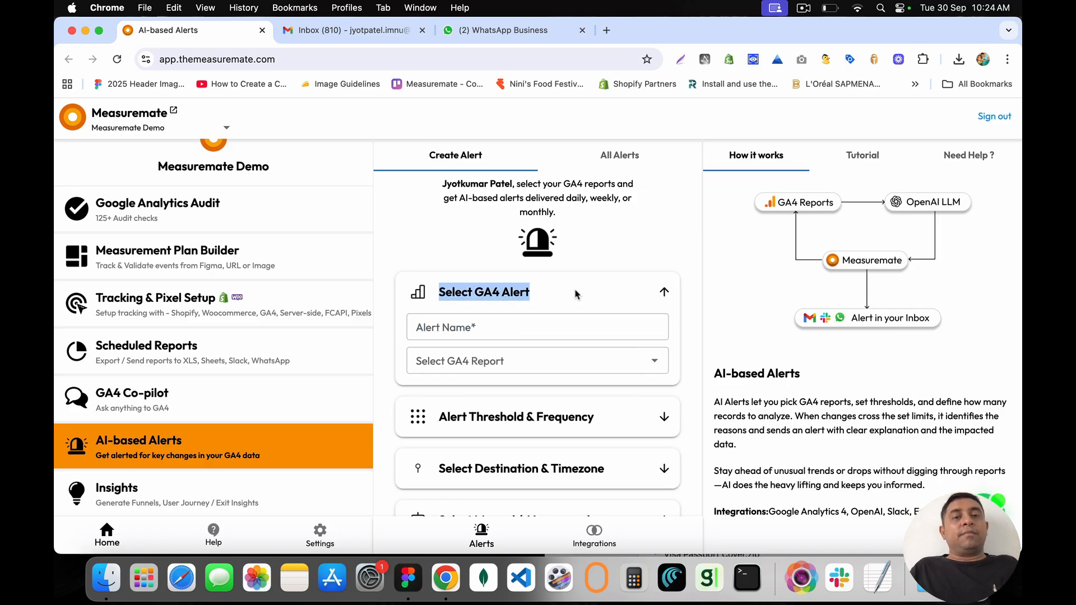
pyautogui.click(577, 294)
pyautogui.click(493, 330)
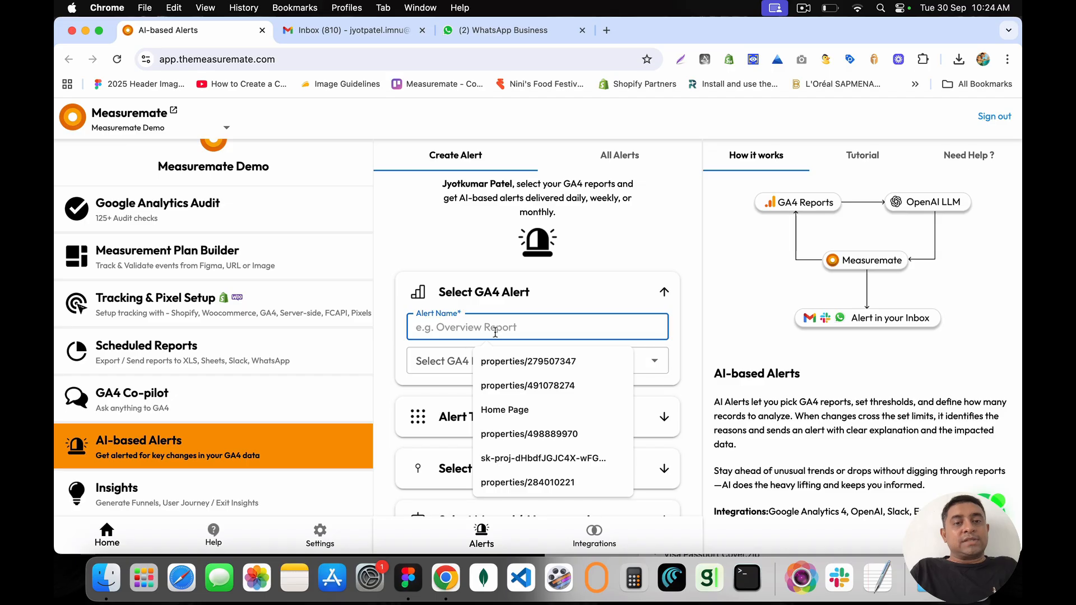
pyautogui.write('Sample Alert')
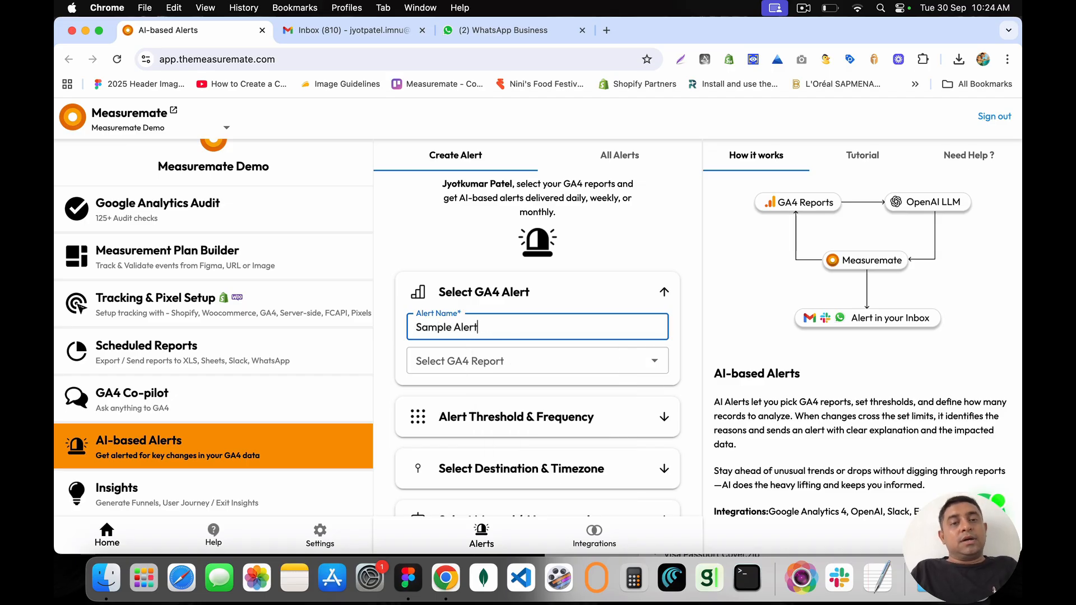
# Step: Choose Acquisition > Overview as the GA4 report and expand Alert Threshold & Frequency
pyautogui.click(472, 354)
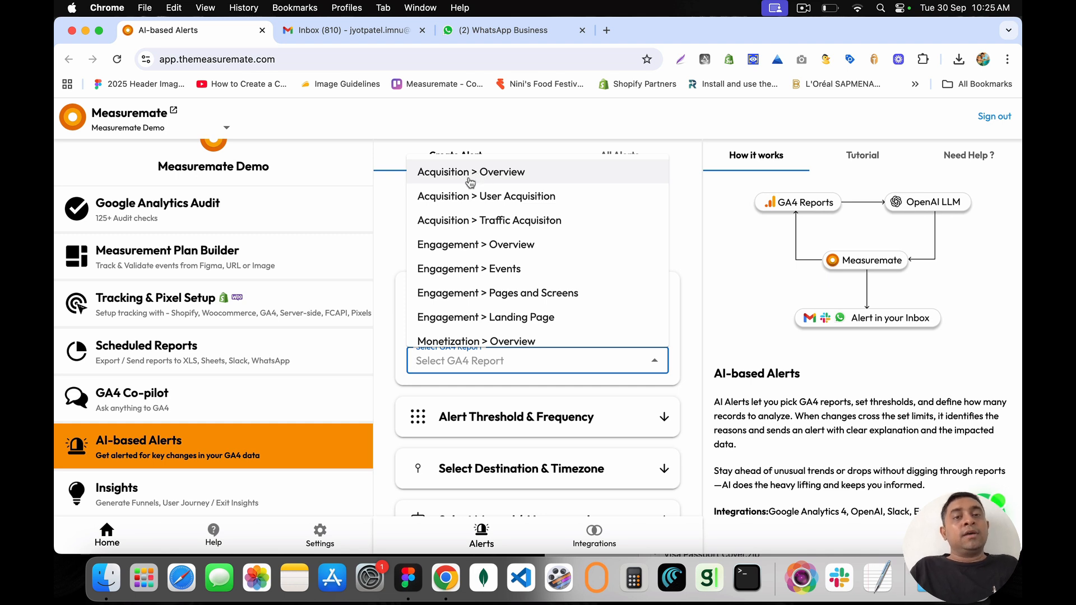
pyautogui.scroll(-5, 524, 255)
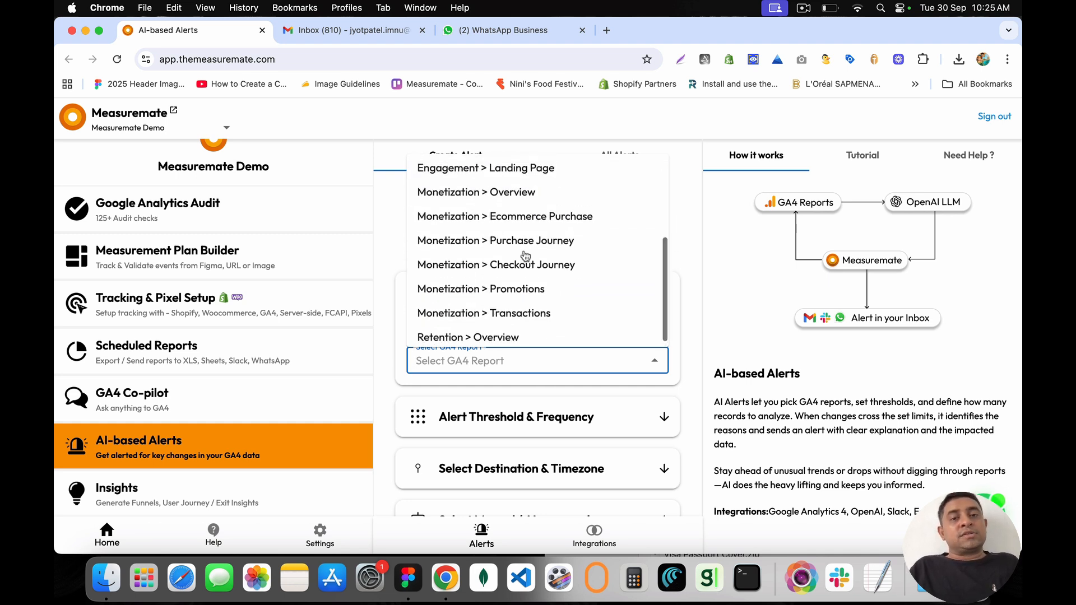
pyautogui.scroll(1, 524, 260)
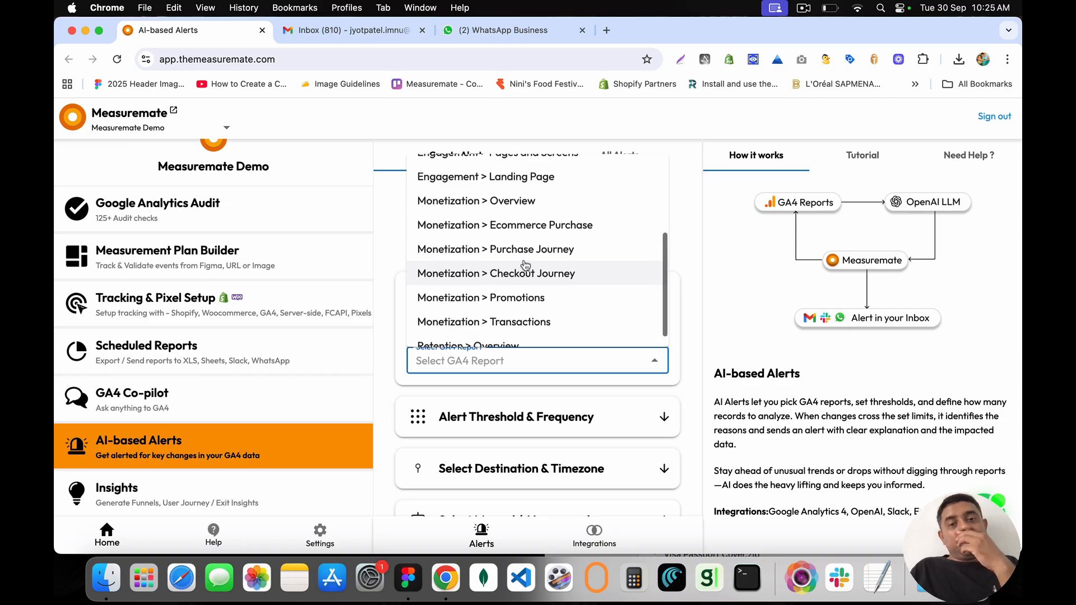
pyautogui.scroll(5, 525, 265)
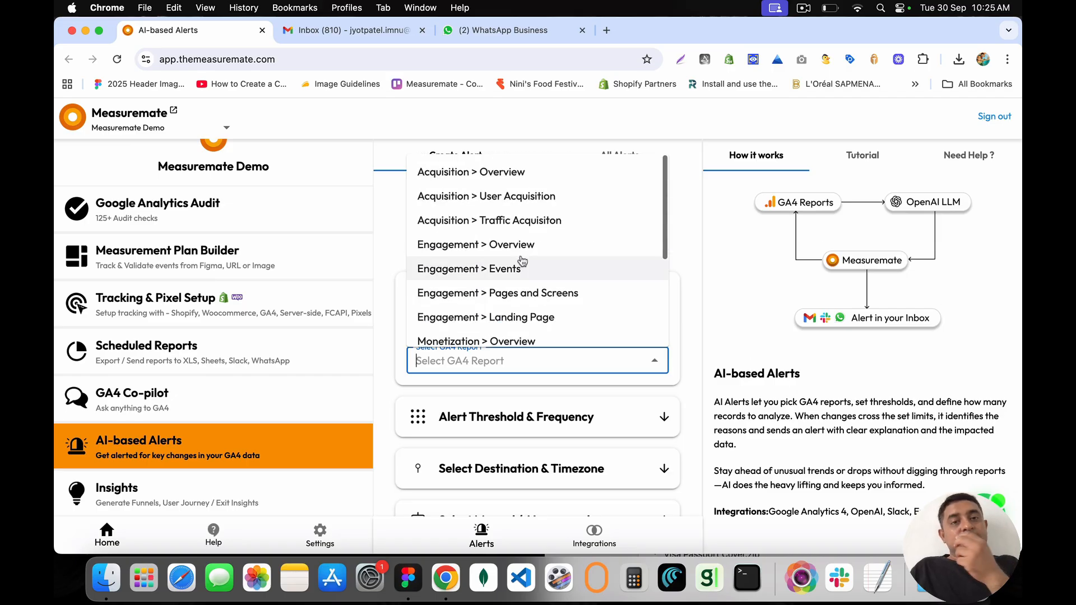
pyautogui.click(519, 178)
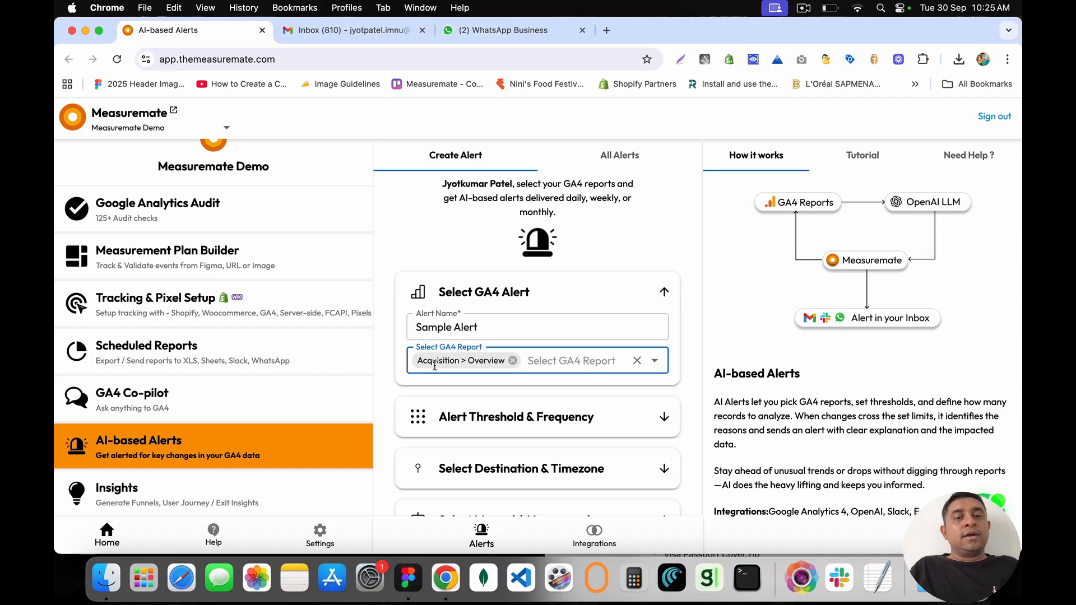
pyautogui.scroll(-3, 537, 347)
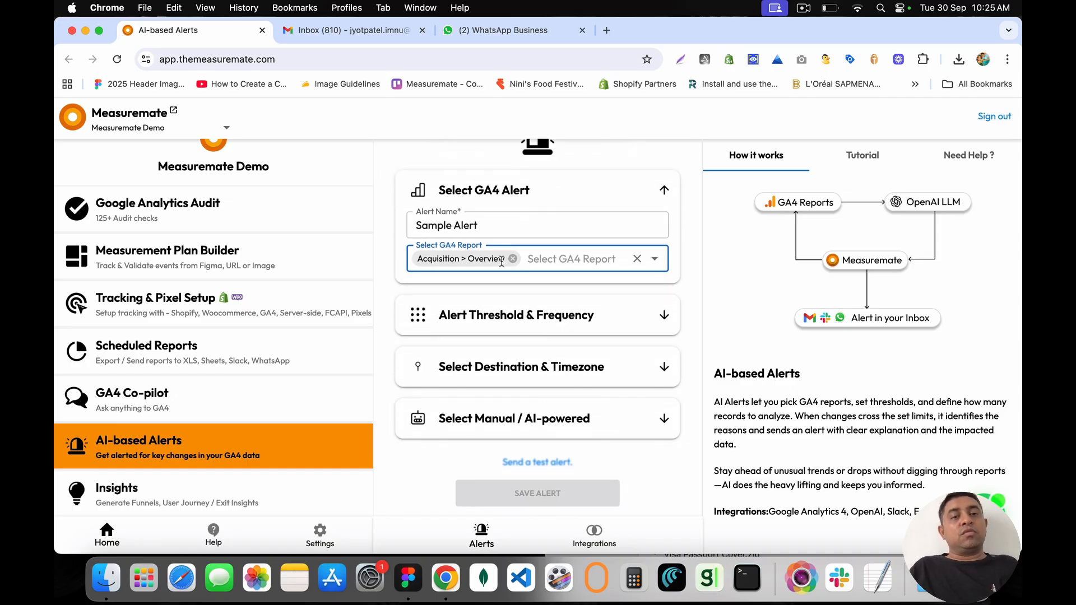
pyautogui.click(662, 318)
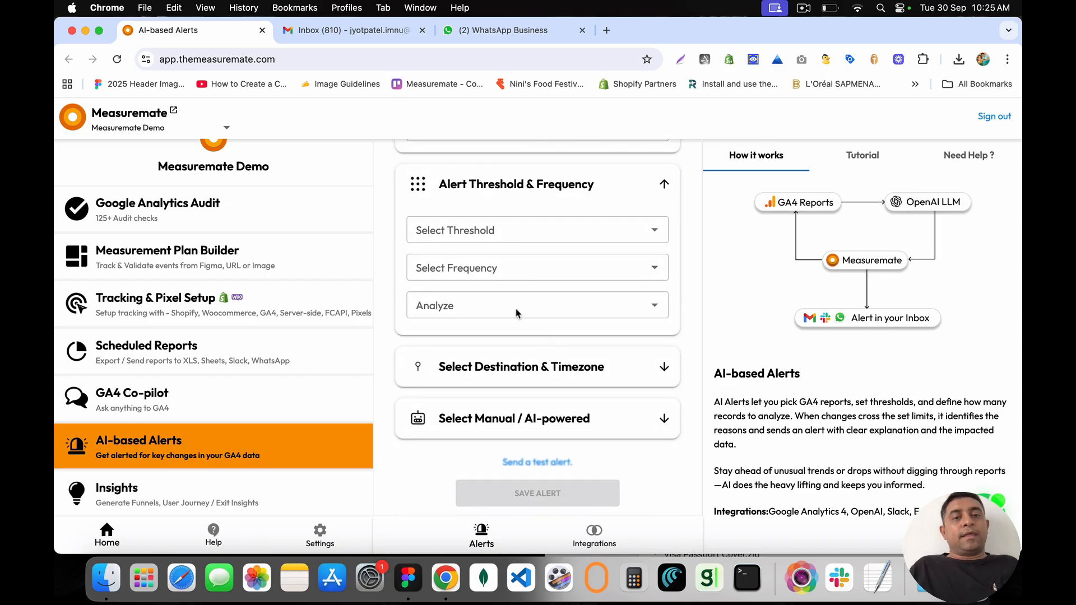
# Step: Set the alert threshold to +/- 25% Change and the frequency to Daily
pyautogui.click(473, 234)
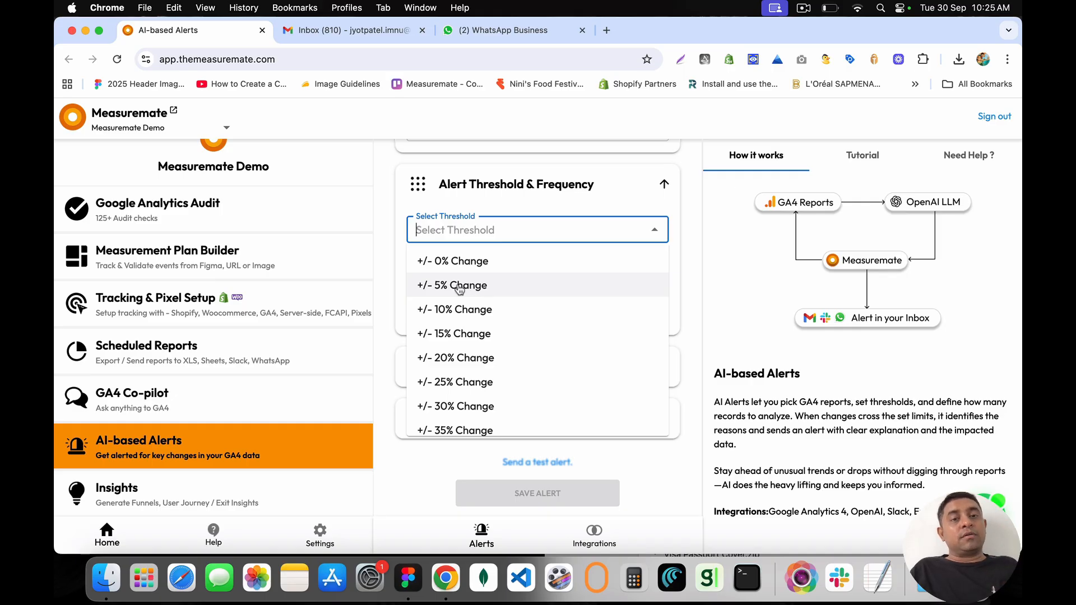
pyautogui.click(466, 384)
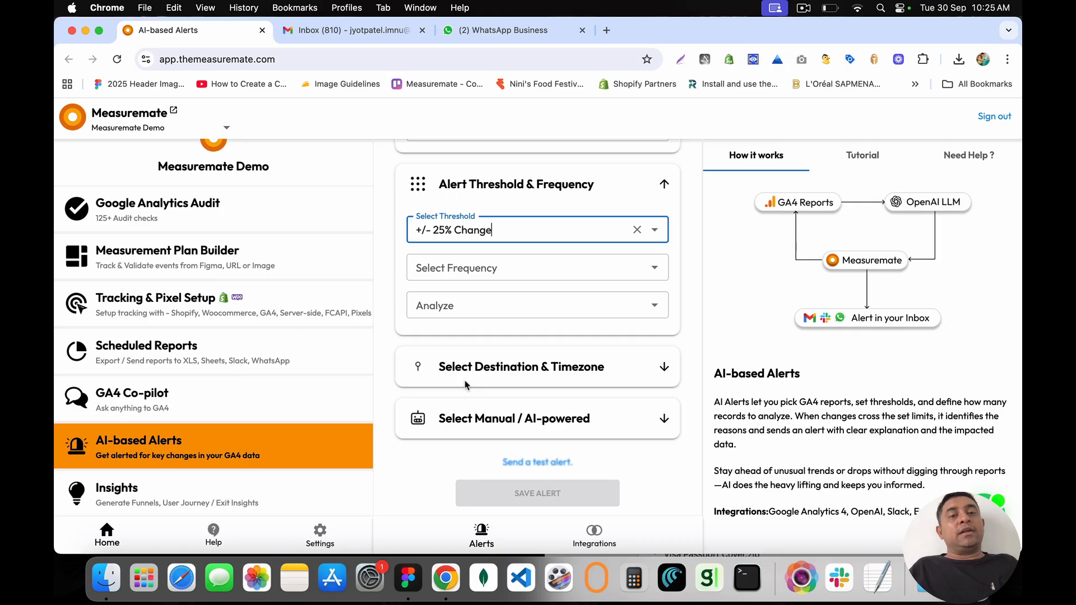
pyautogui.click(466, 267)
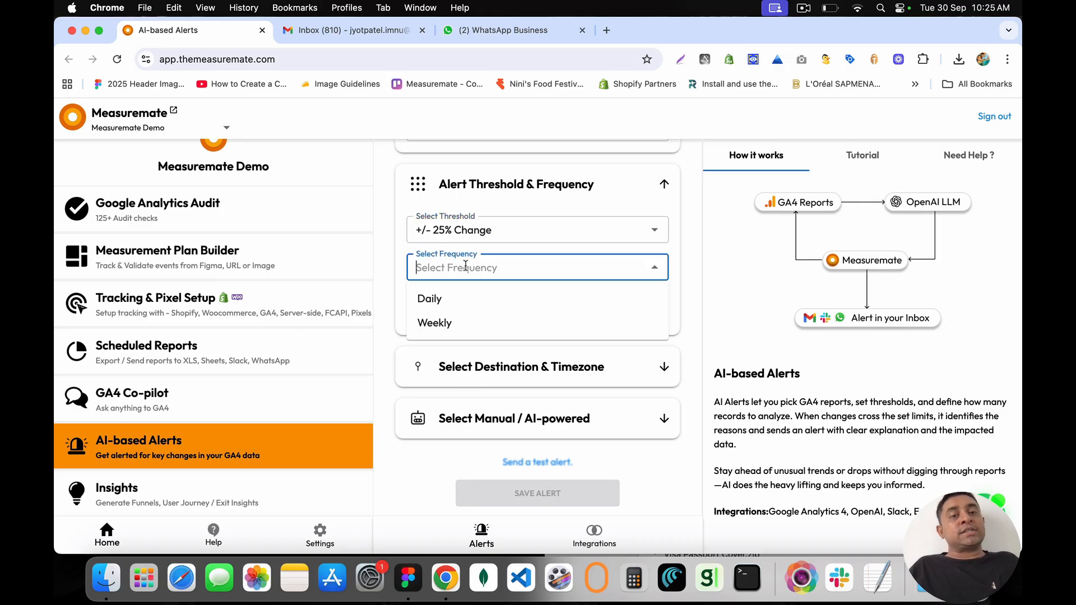
pyautogui.click(455, 303)
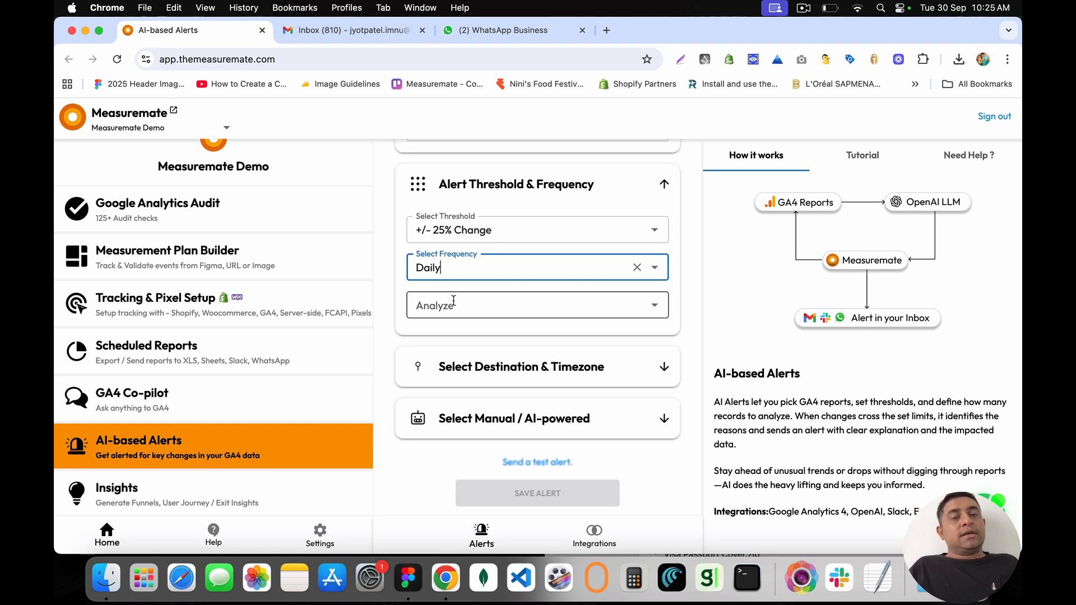
# Step: Set the Analyze option to the Top 20% of records
pyautogui.click(453, 301)
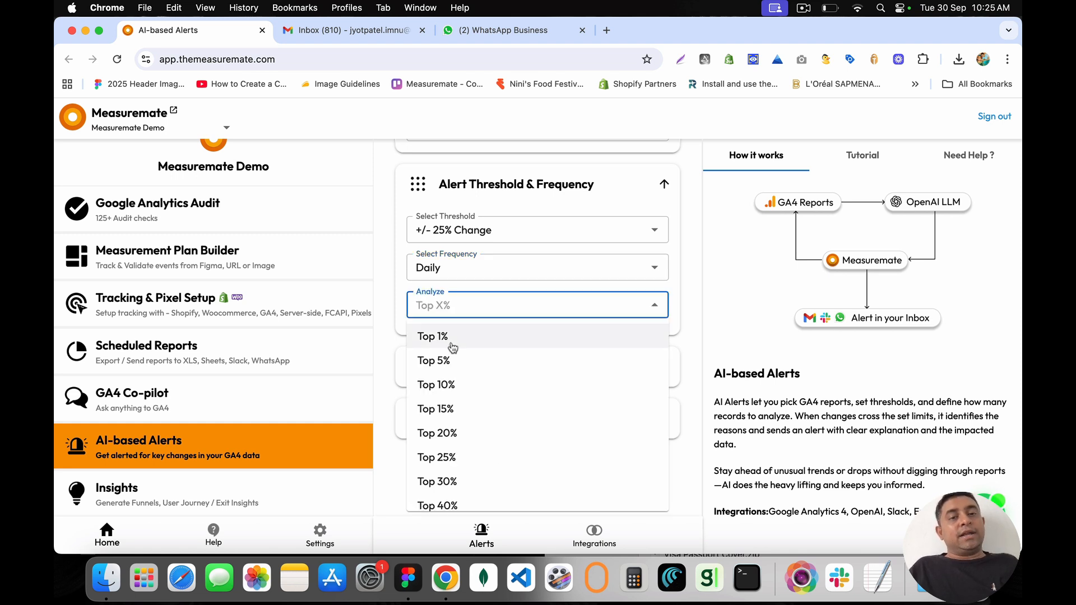
pyautogui.scroll(-3, 448, 459)
pyautogui.scroll(3, 455, 463)
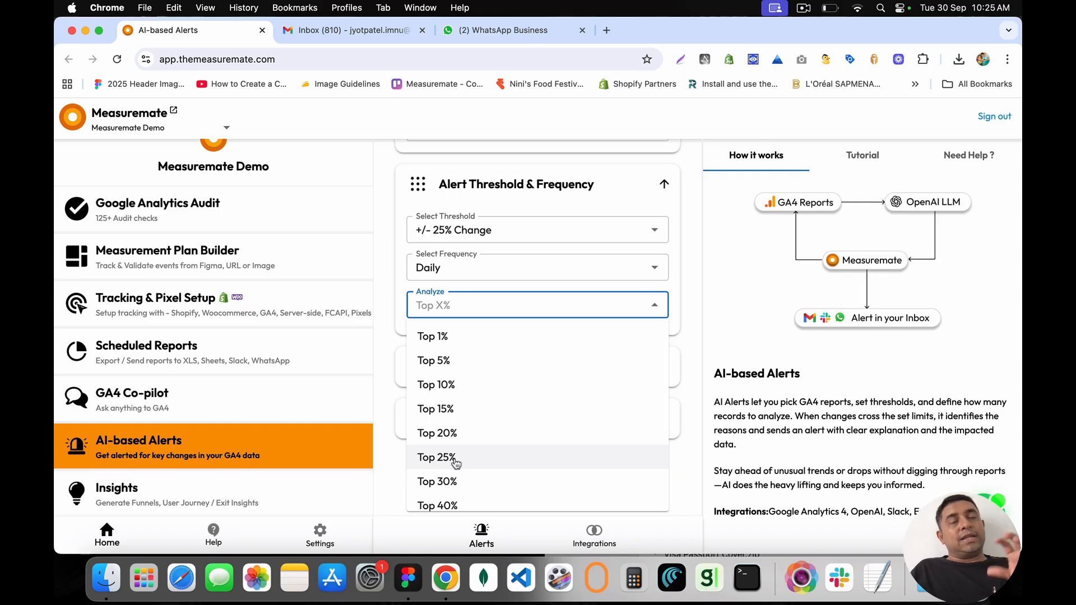
pyautogui.click(500, 232)
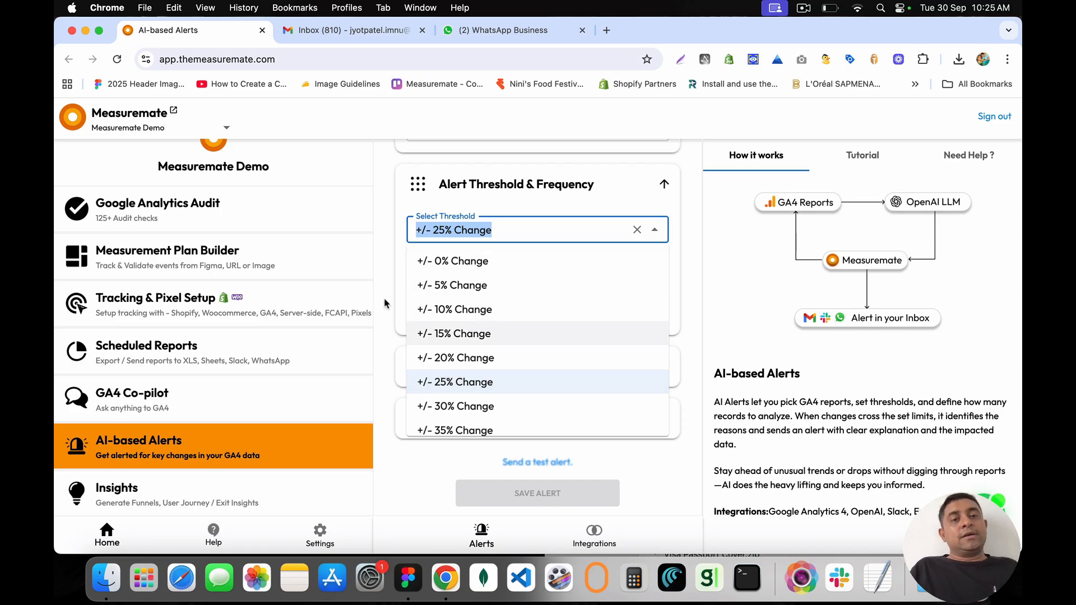
pyautogui.click(398, 278)
pyautogui.click(473, 303)
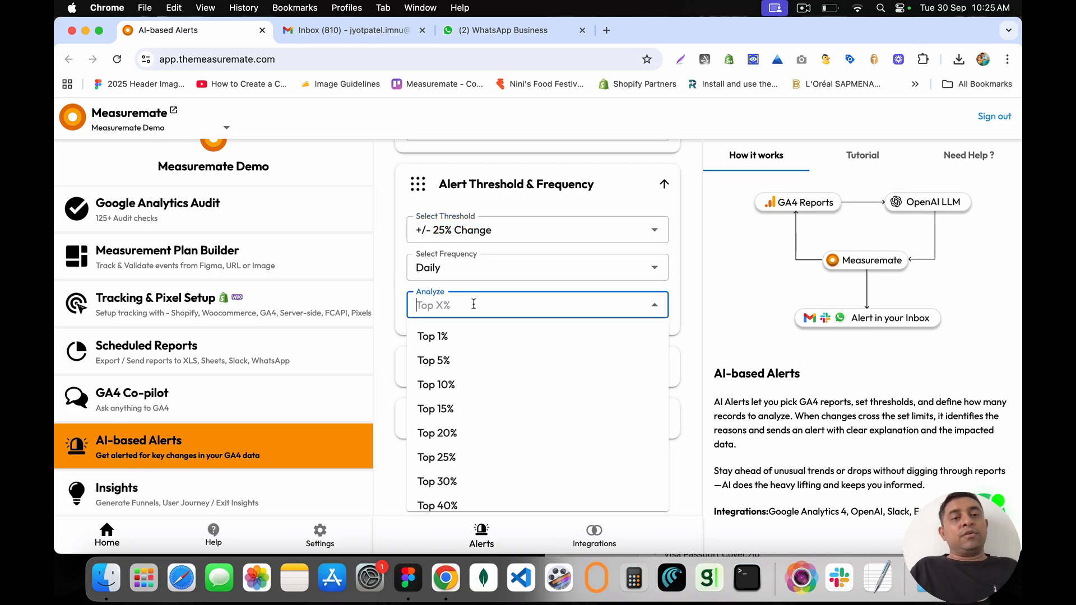
pyautogui.click(471, 432)
pyautogui.click(452, 367)
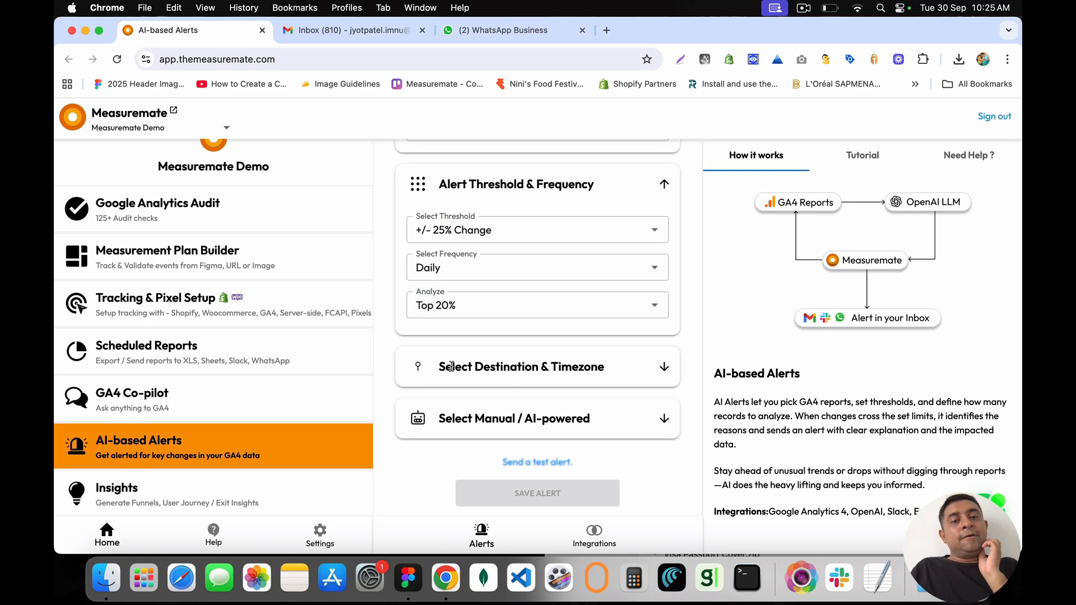
# Step: Send the alert to Slack's random channel, the first WhatsApp number and a suggested email recipient
pyautogui.click(654, 367)
pyautogui.scroll(-2, 538, 375)
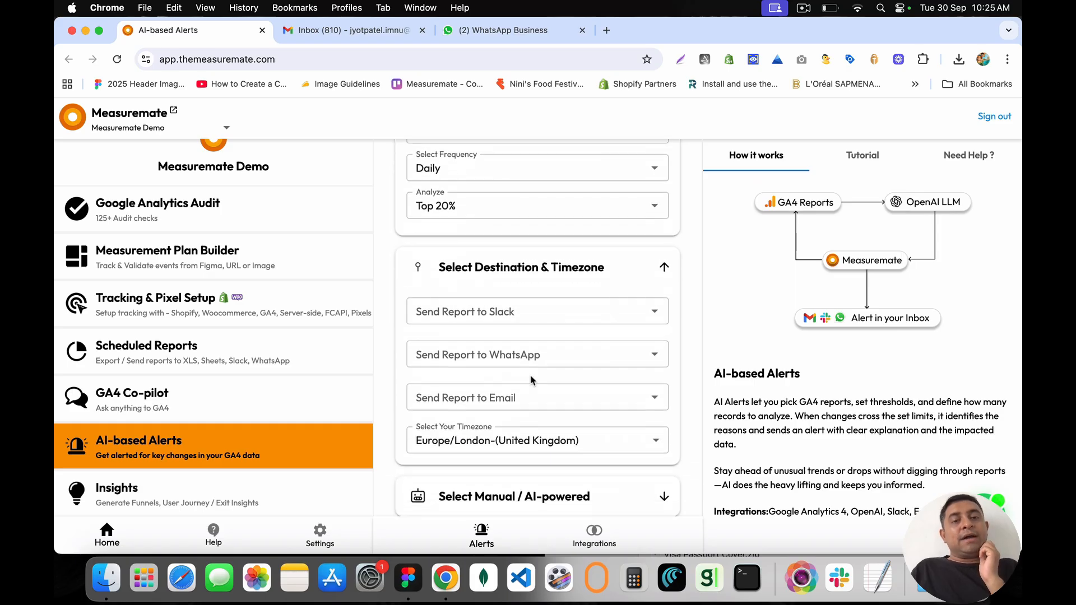
pyautogui.click(495, 308)
pyautogui.click(475, 338)
pyautogui.click(502, 356)
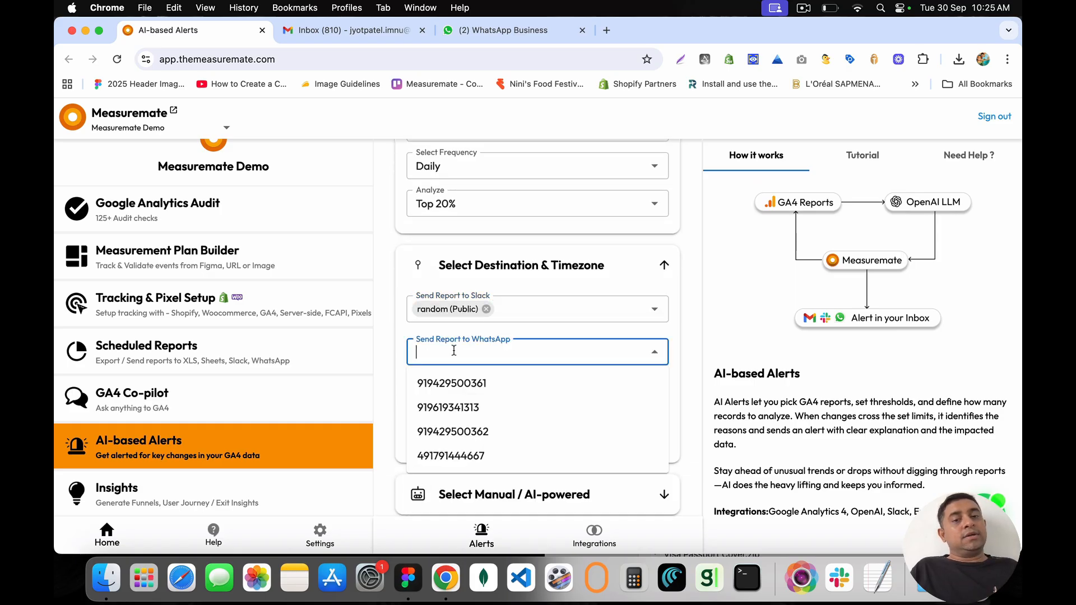
pyautogui.click(491, 385)
pyautogui.click(456, 397)
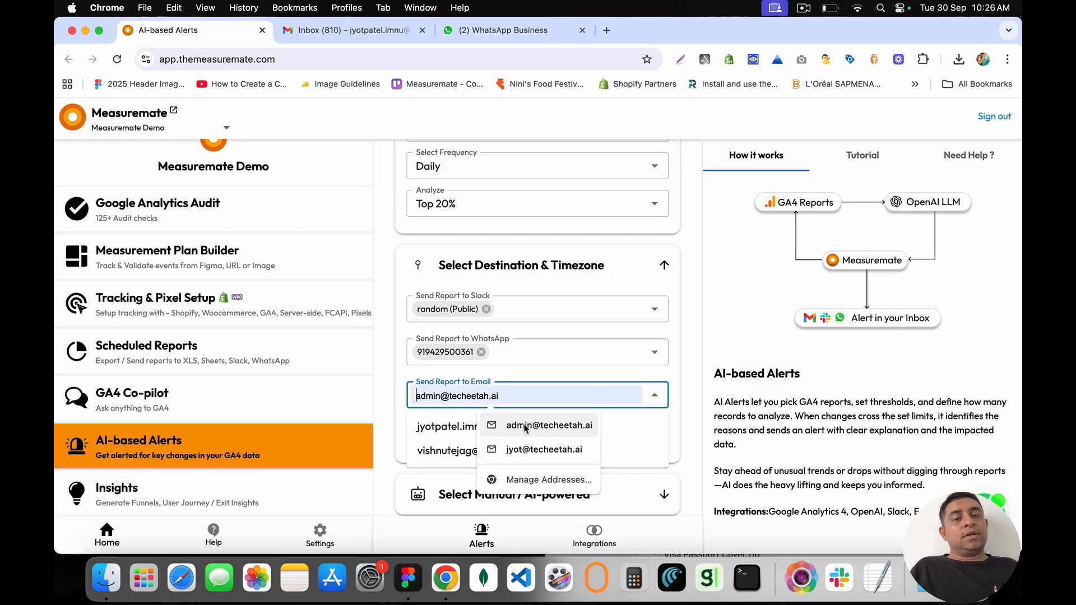
pyautogui.click(458, 425)
# Step: Set the alert timezone to Asia/Kolkata-(India)
pyautogui.scroll(-3, 398, 394)
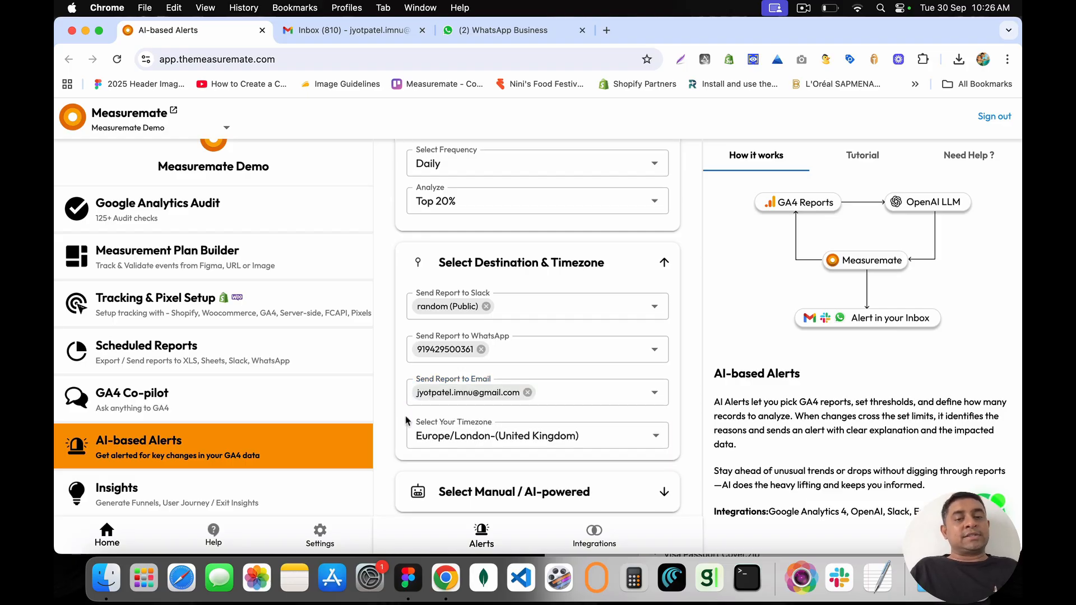
pyautogui.click(504, 370)
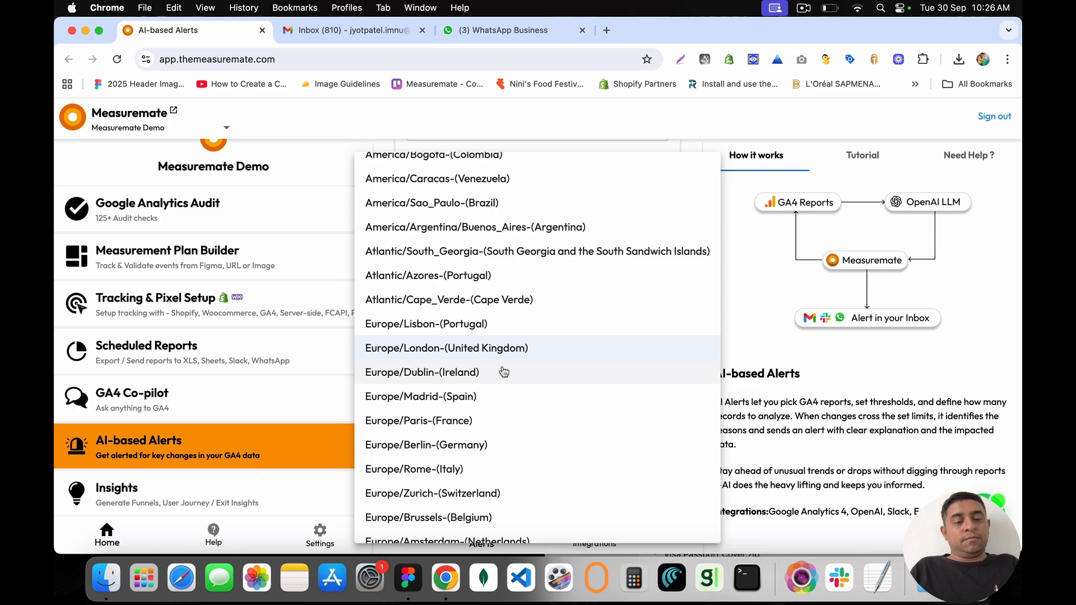
pyautogui.scroll(-8, 504, 372)
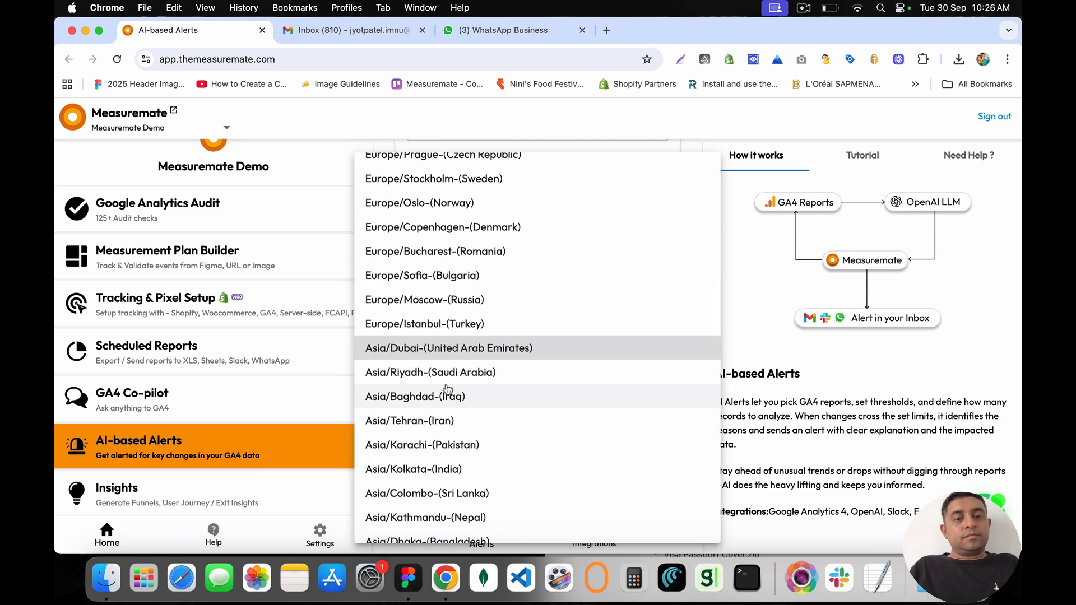
pyautogui.click(415, 468)
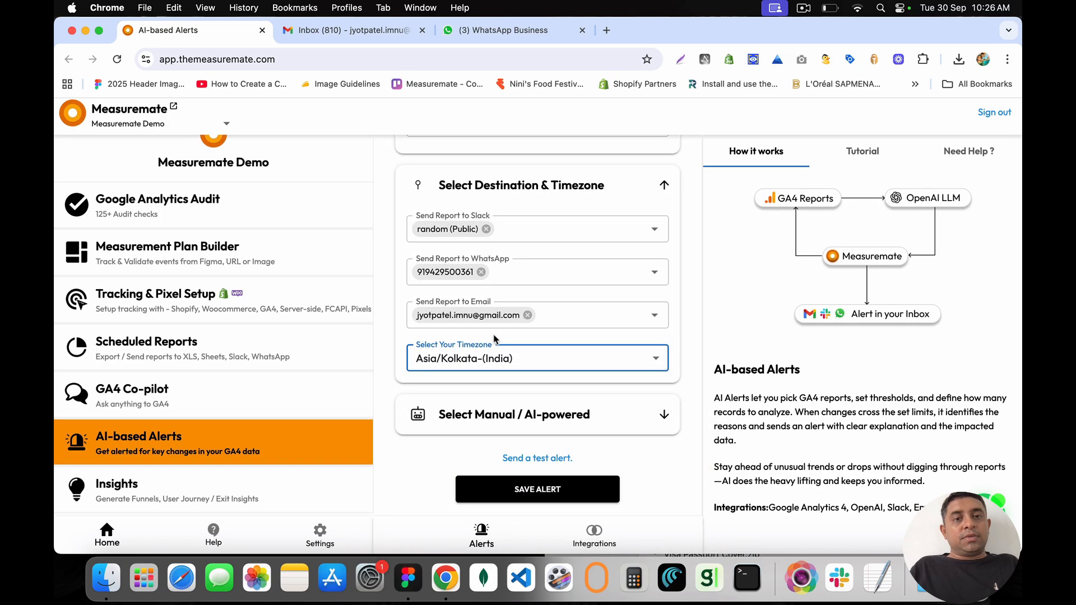
pyautogui.scroll(6, 494, 338)
pyautogui.scroll(-7, 494, 338)
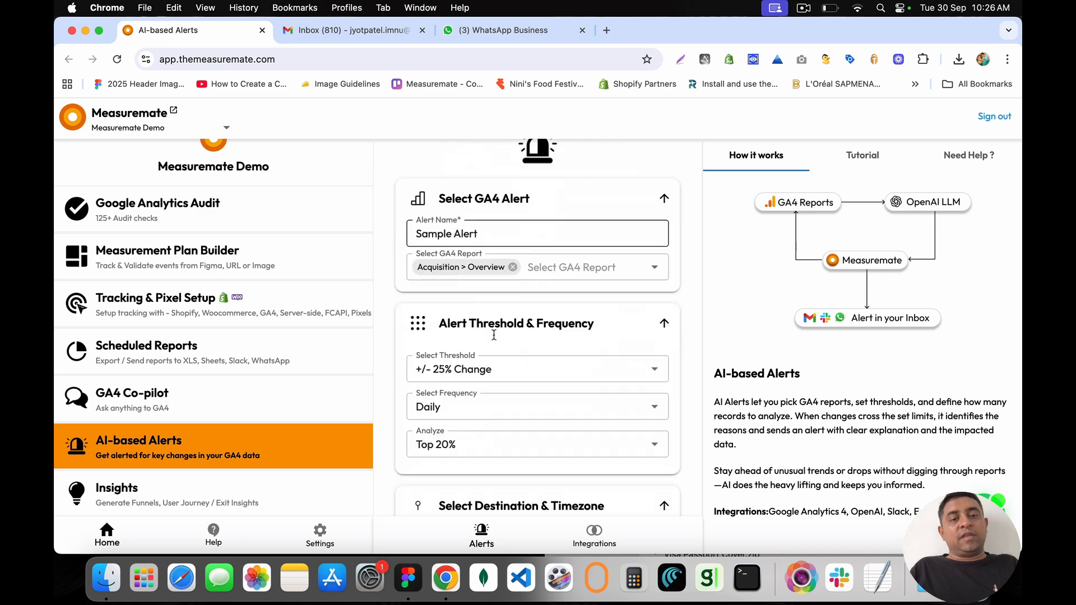
# Step: Make the alert AI-powered with GPT-4o and send a test alert
pyautogui.moveTo(445, 419); pyautogui.dragTo(598, 421)
pyautogui.click(609, 419)
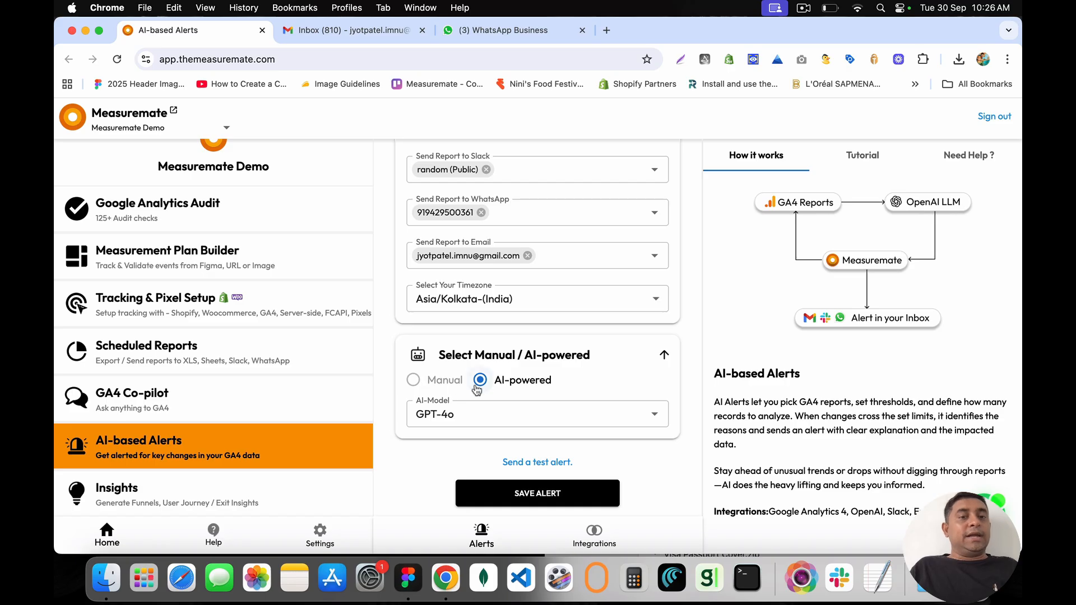
pyautogui.click(417, 414)
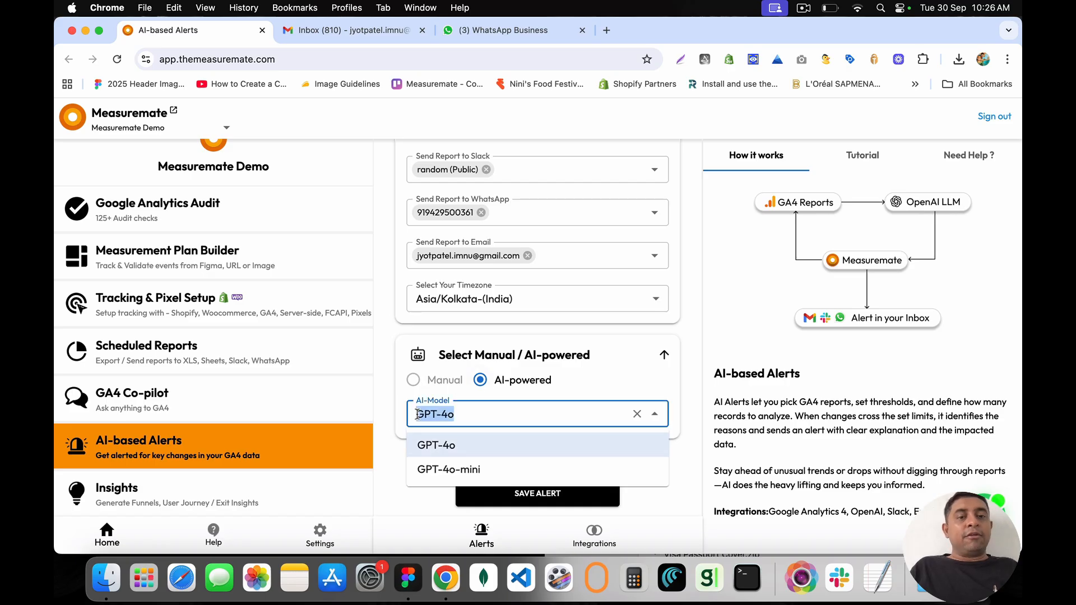
pyautogui.click(442, 393)
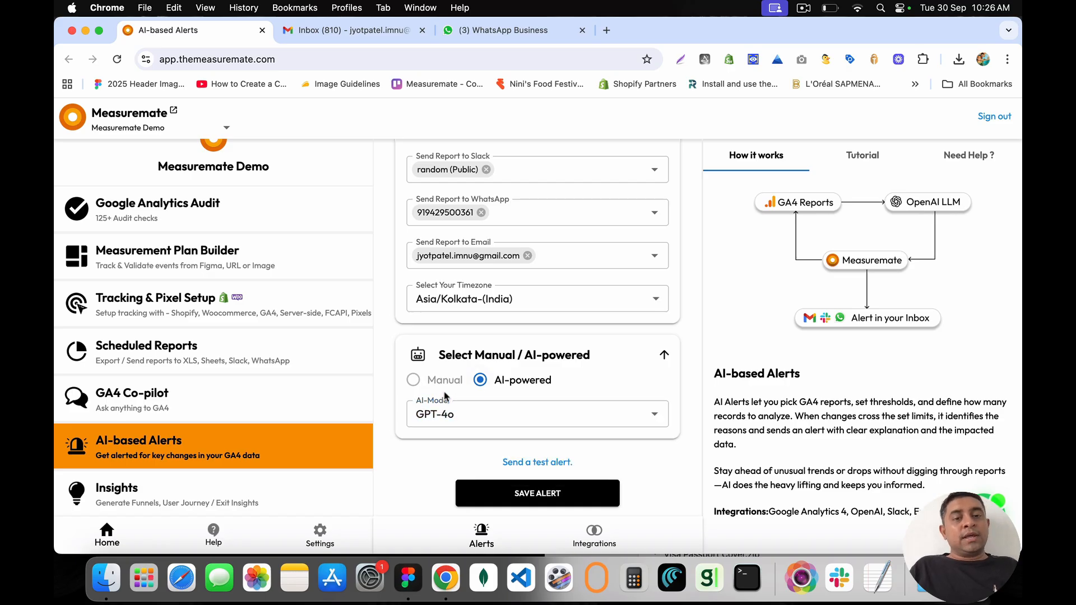
pyautogui.click(543, 463)
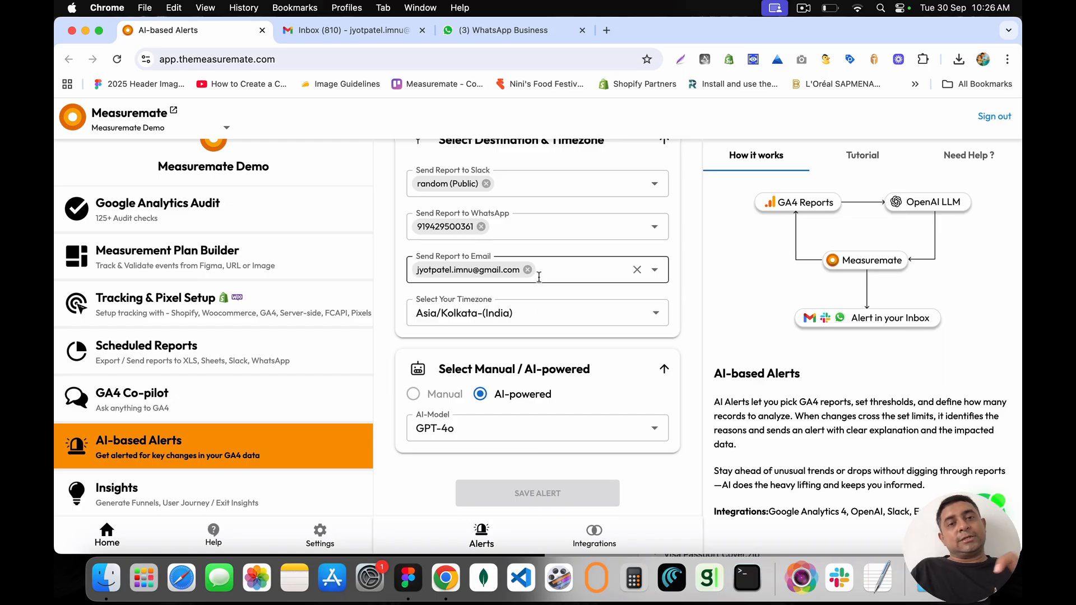
pyautogui.scroll(-4, 538, 277)
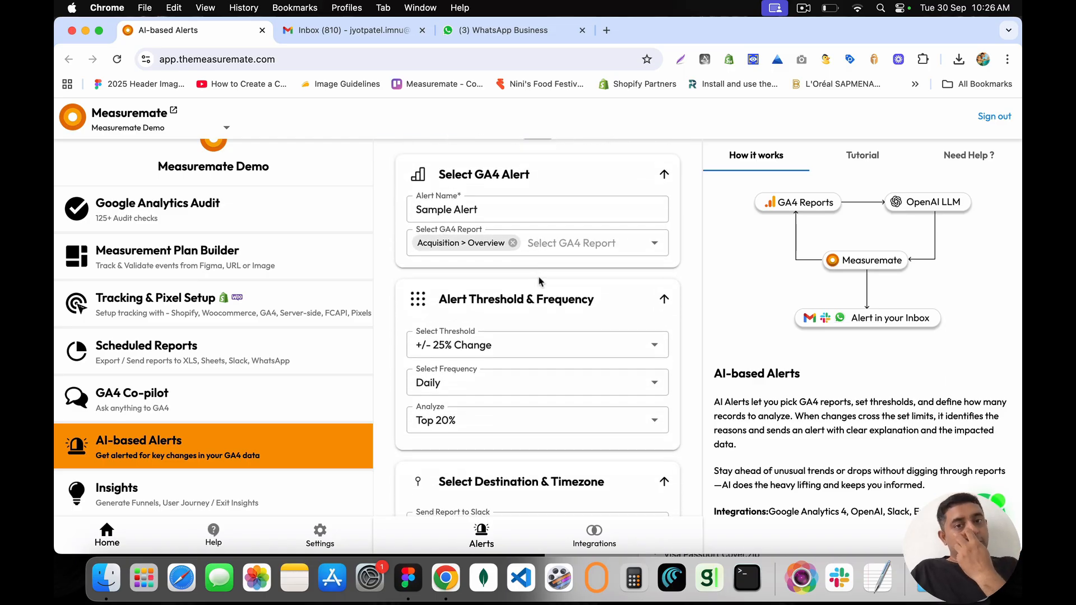
# Step: In WhatsApp Web, open and zoom into the newest Session Default Channel Group Insights report
pyautogui.click(495, 33)
pyautogui.press('Escape')
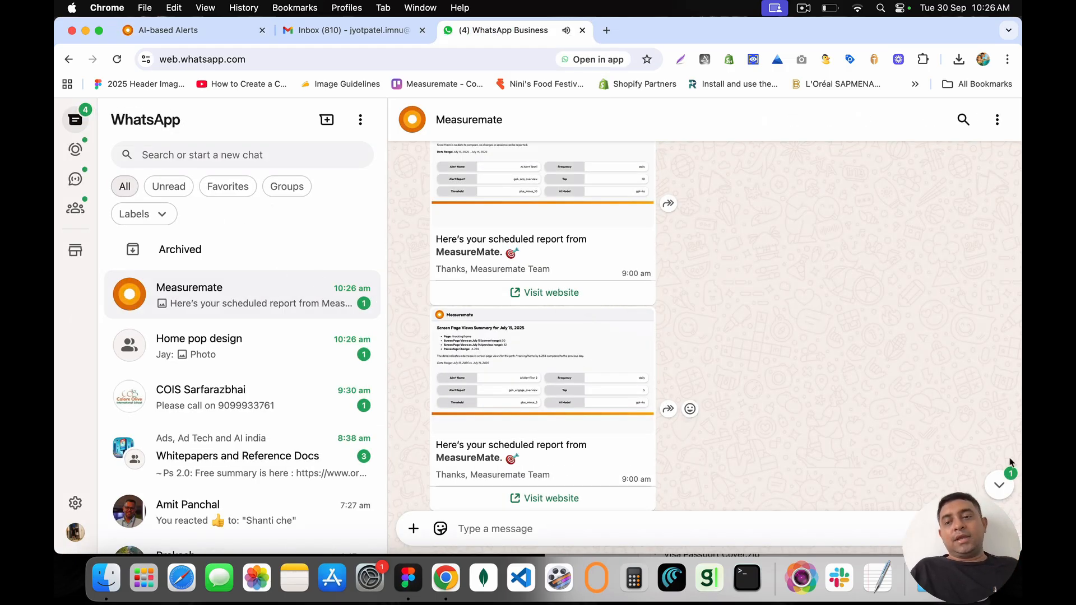
pyautogui.click(1000, 483)
pyautogui.click(512, 359)
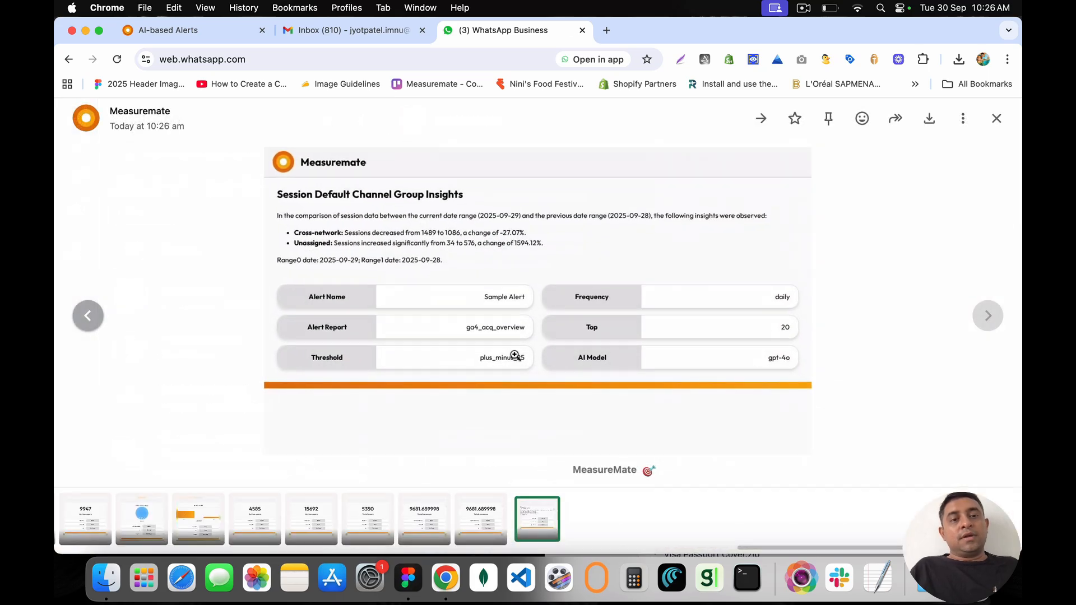
pyautogui.click(374, 218)
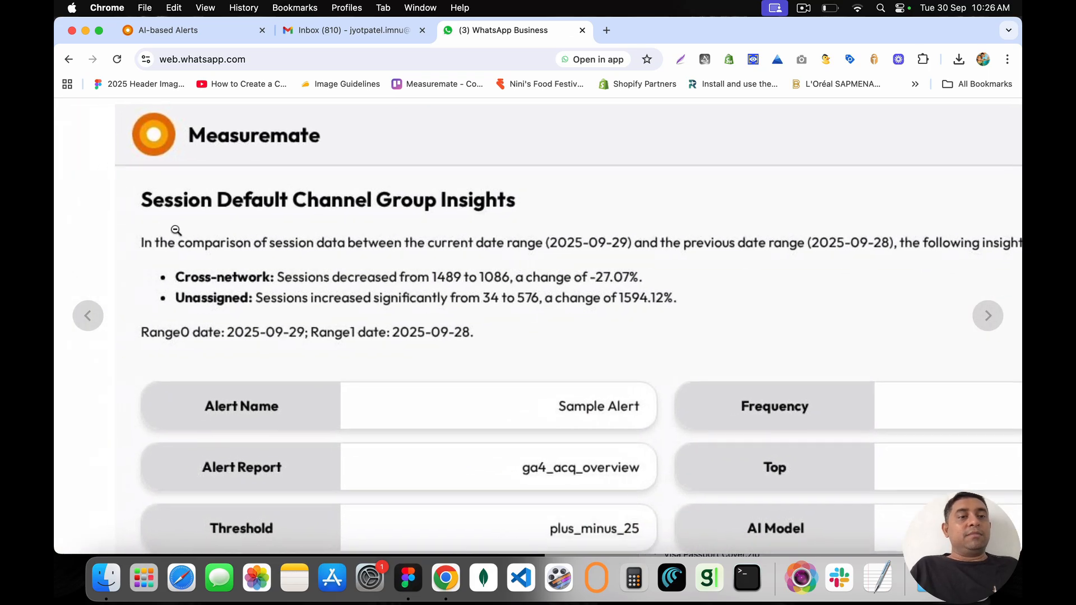
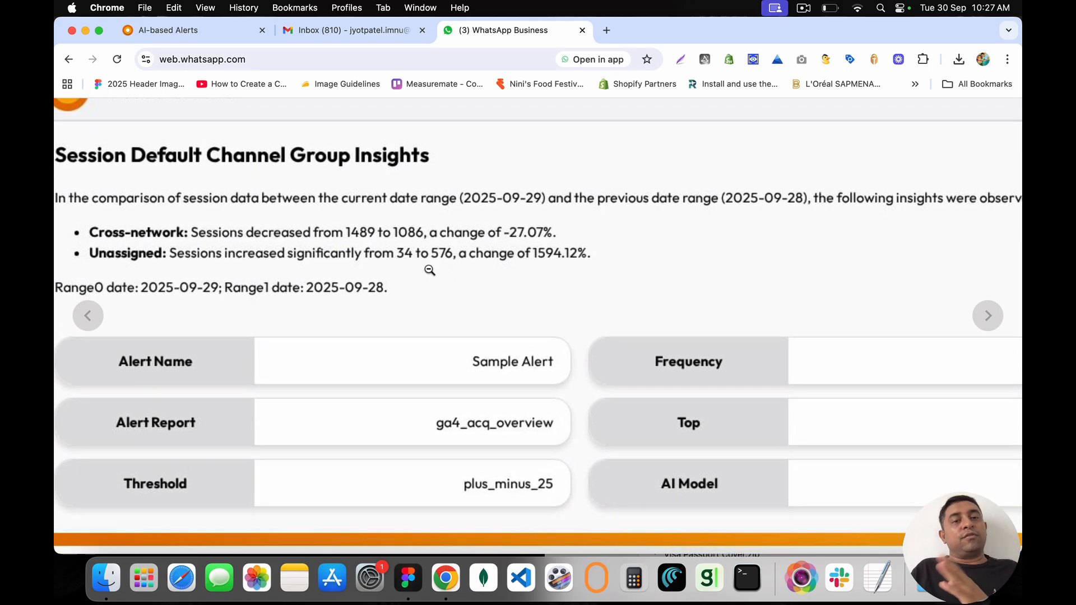
# Step: Zoom the report image back out and close the WhatsApp image viewer
pyautogui.click(430, 299)
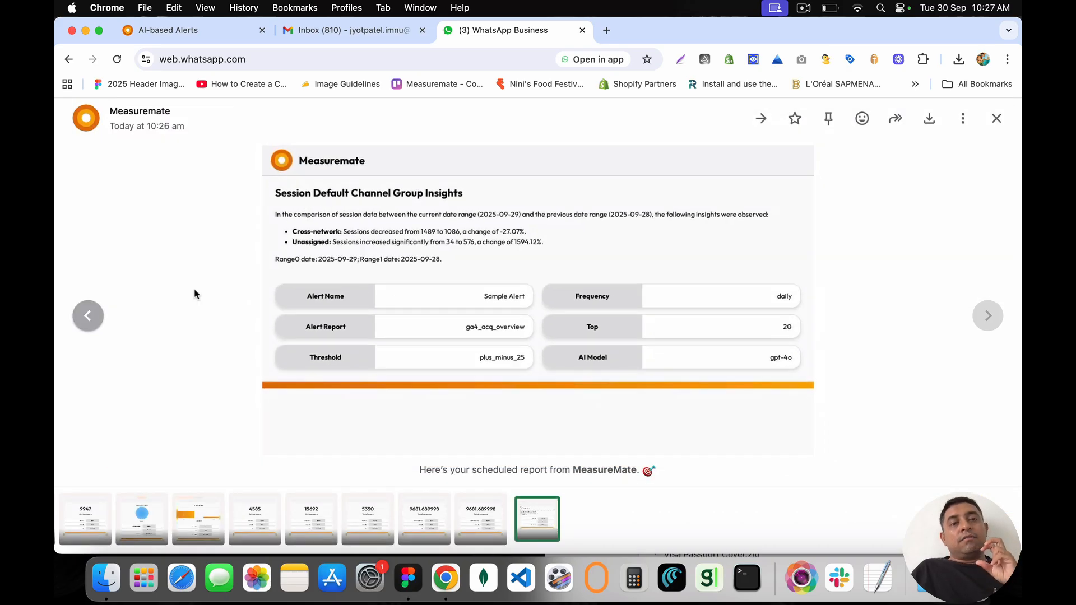
pyautogui.press('Escape')
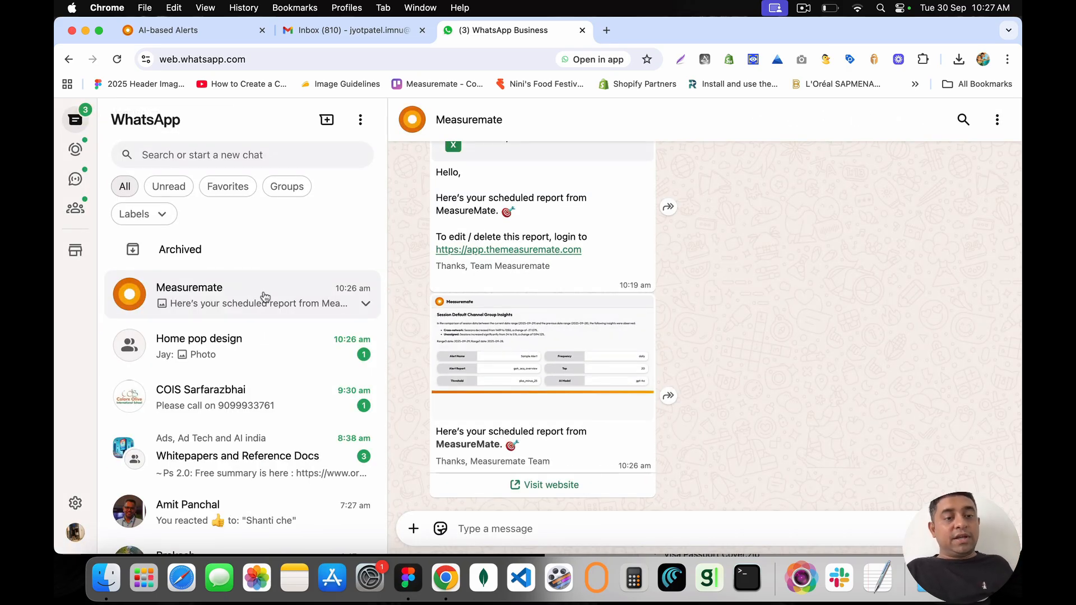
# Step: Open the Sample Alert Report email from Measuremate in Gmail
pyautogui.click(344, 35)
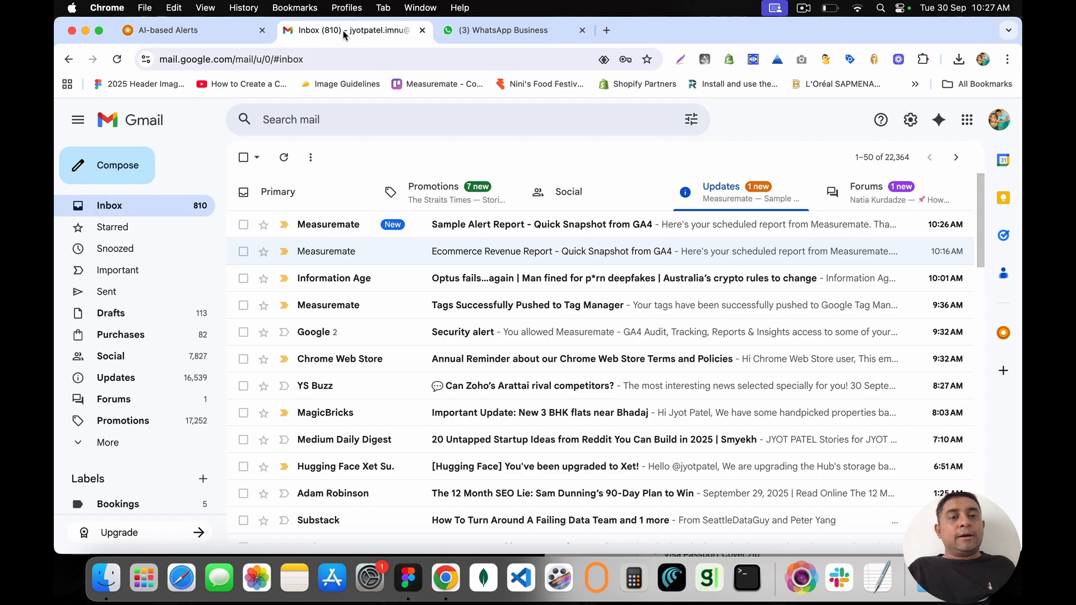
pyautogui.click(475, 224)
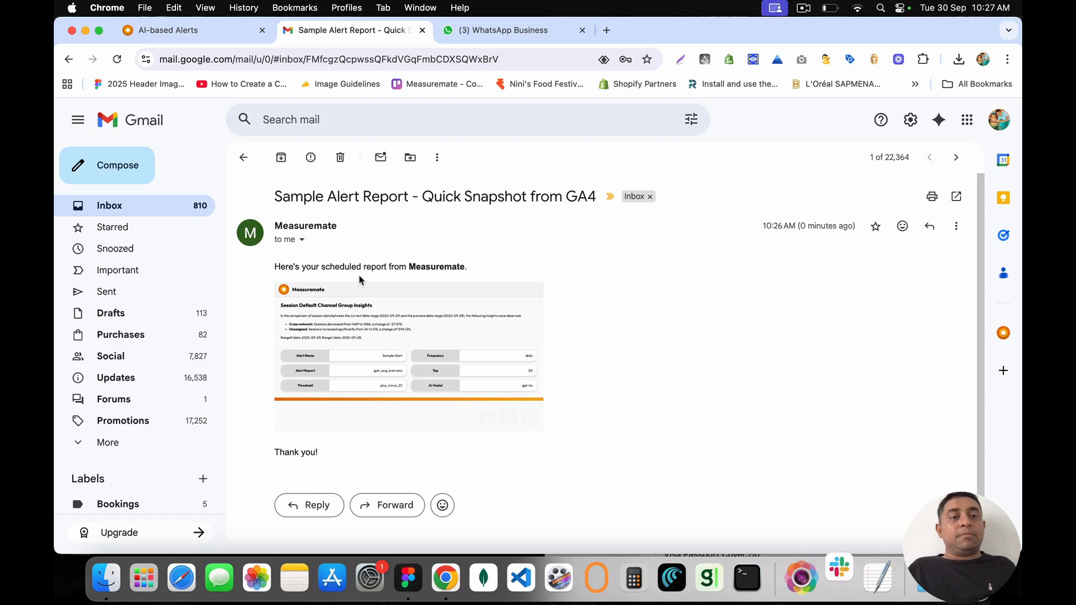
pyautogui.moveTo(335, 266); pyautogui.dragTo(500, 265)
pyautogui.click(500, 265)
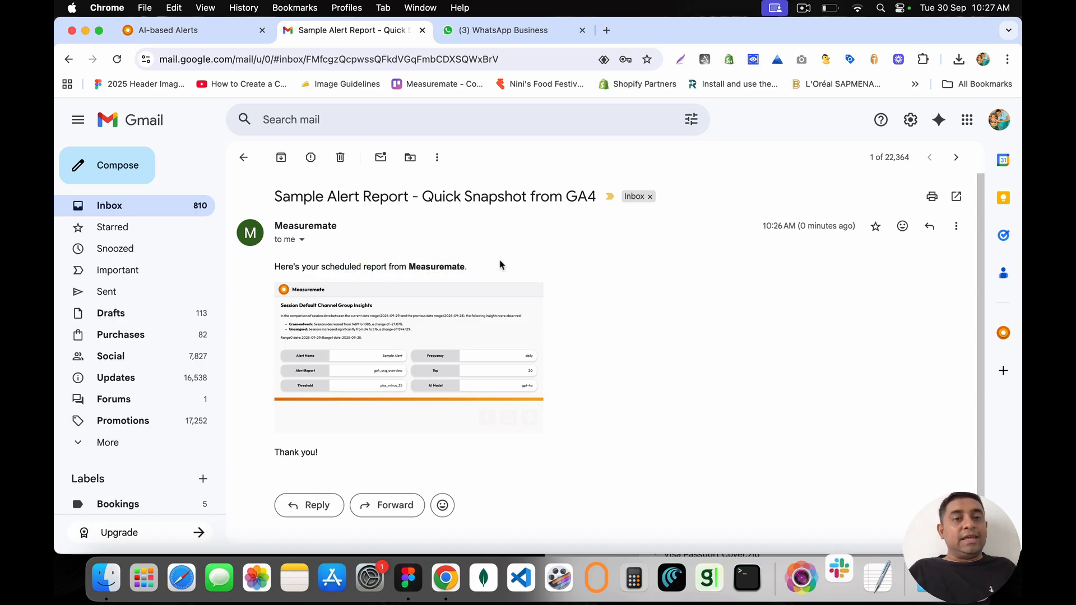
# Step: Open the Excel Report file from the Desktop, then close Finder and return to the browser
pyautogui.press('super+Tab')
pyautogui.doubleClick(739, 128)
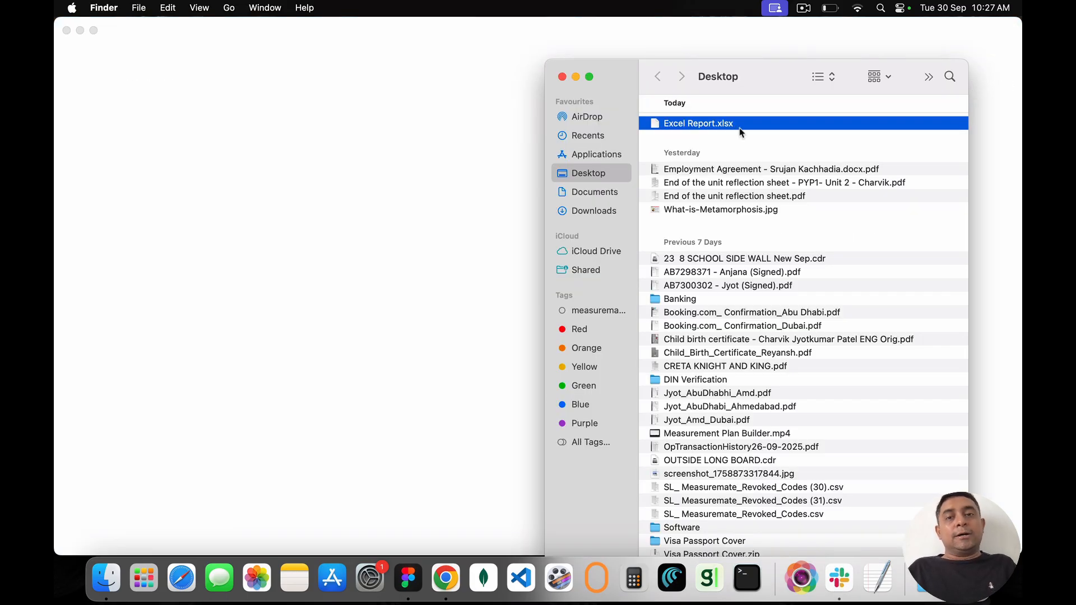
pyautogui.click(562, 77)
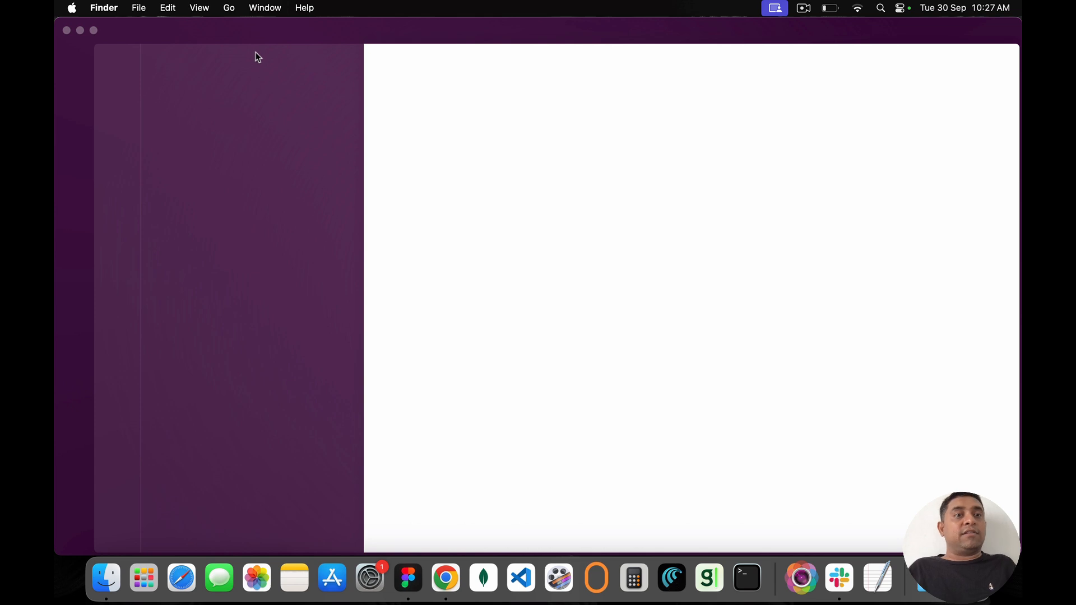
pyautogui.press('super+Tab')
# Step: Close the WhatsApp Web tab and switch over to Slack
pyautogui.click(213, 35)
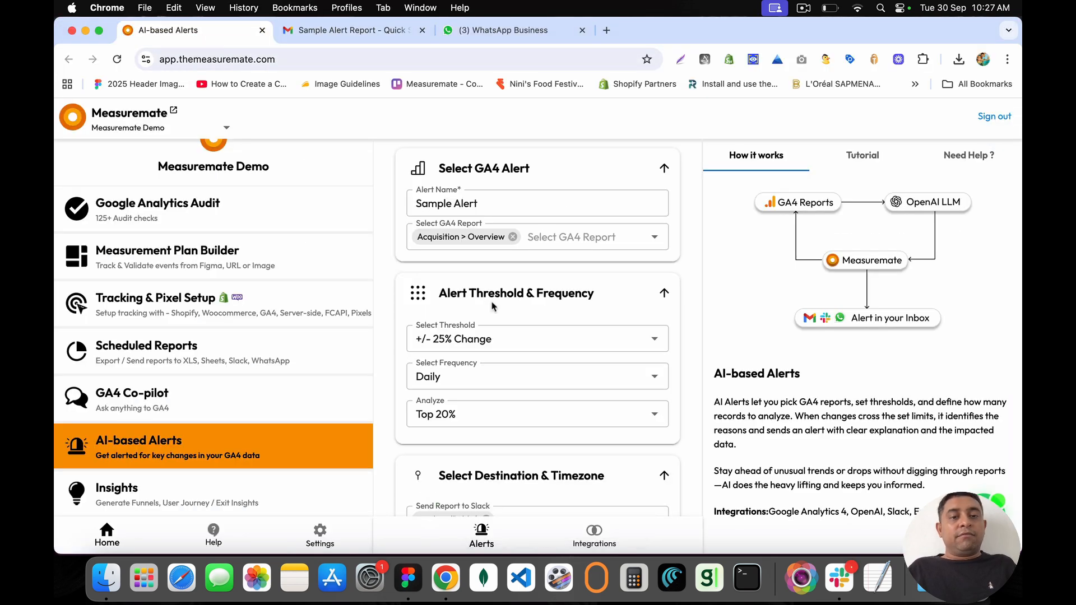
pyautogui.scroll(-5, 487, 347)
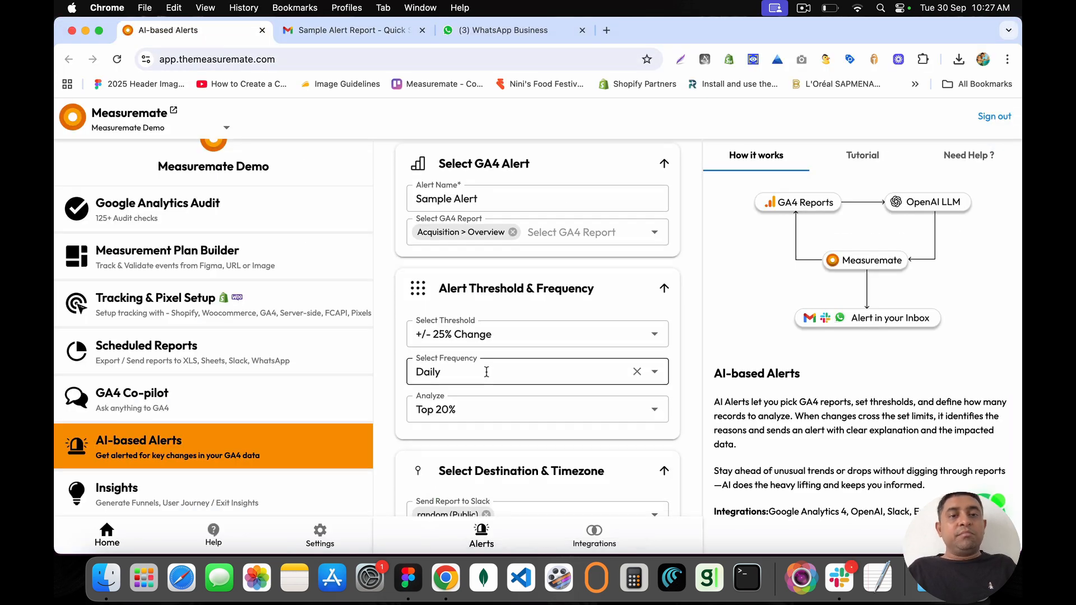
pyautogui.click(475, 31)
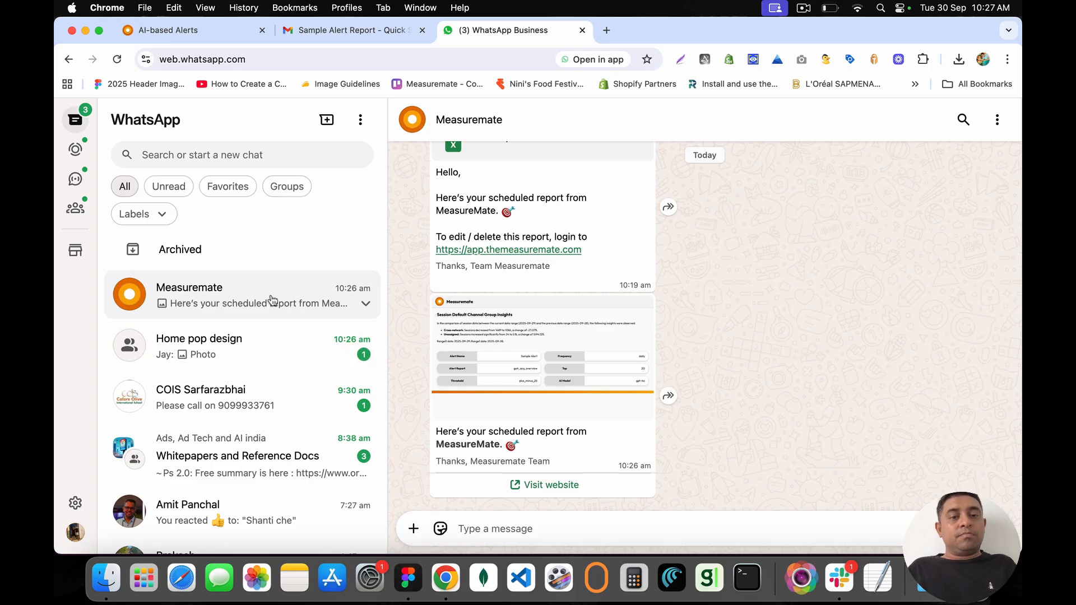
pyautogui.click(582, 30)
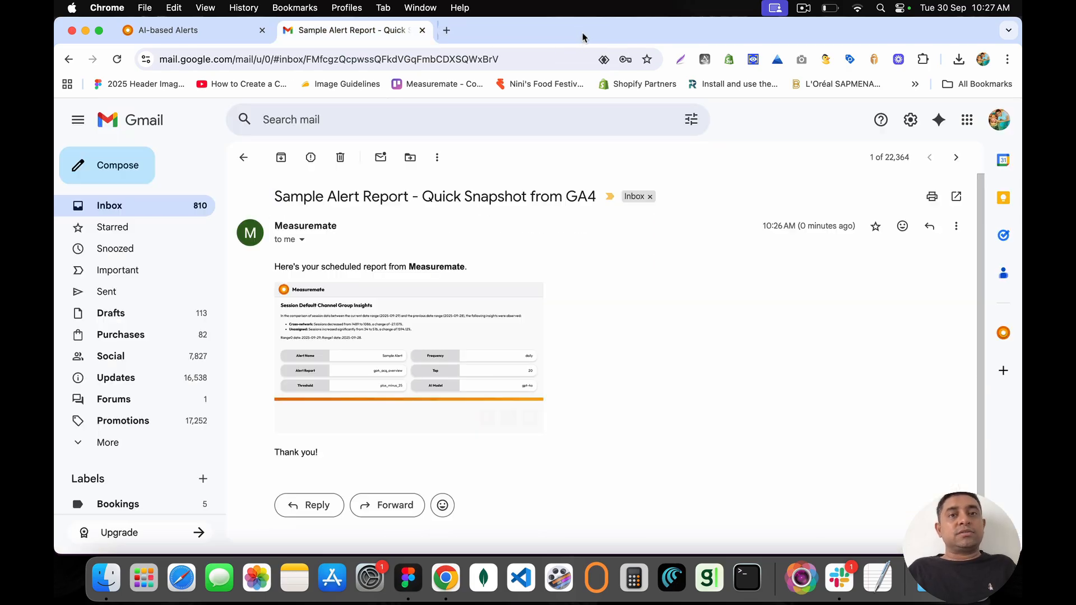
pyautogui.press('cmd+Tab')
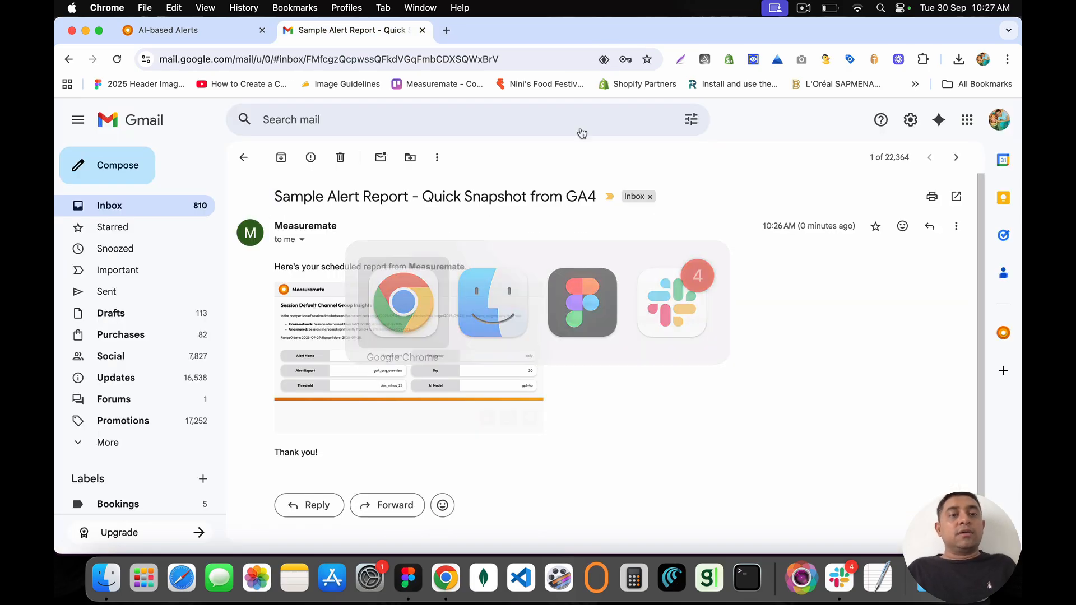
pyautogui.click(205, 31)
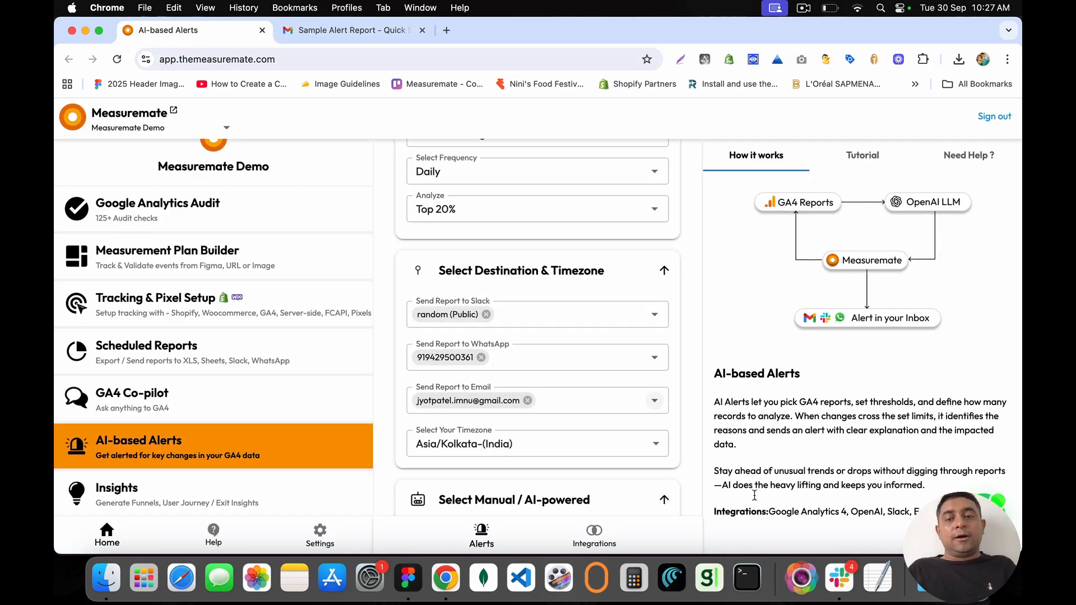
pyautogui.press('cmd+Tab')
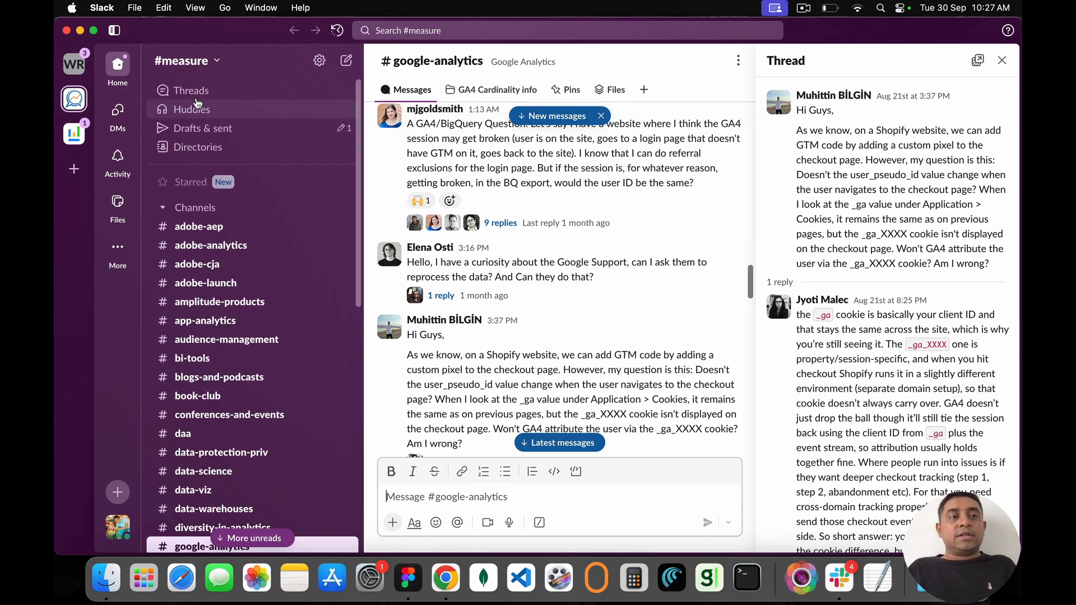
# Step: Switch to the We Report Work workspace and close the thread side panel
pyautogui.click(73, 64)
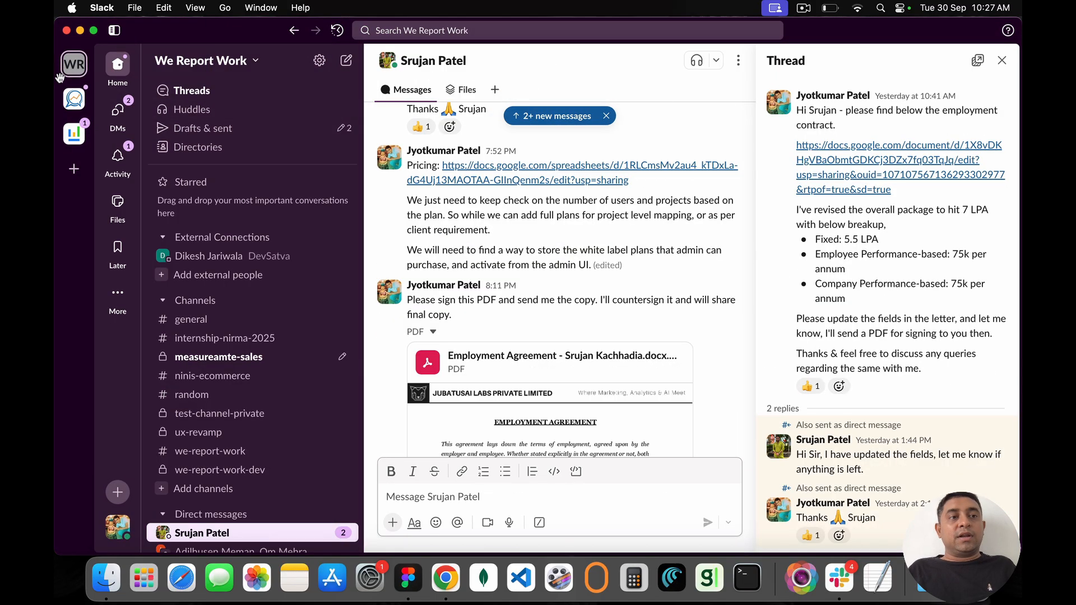
pyautogui.scroll(-1, 248, 273)
pyautogui.scroll(-8, 249, 274)
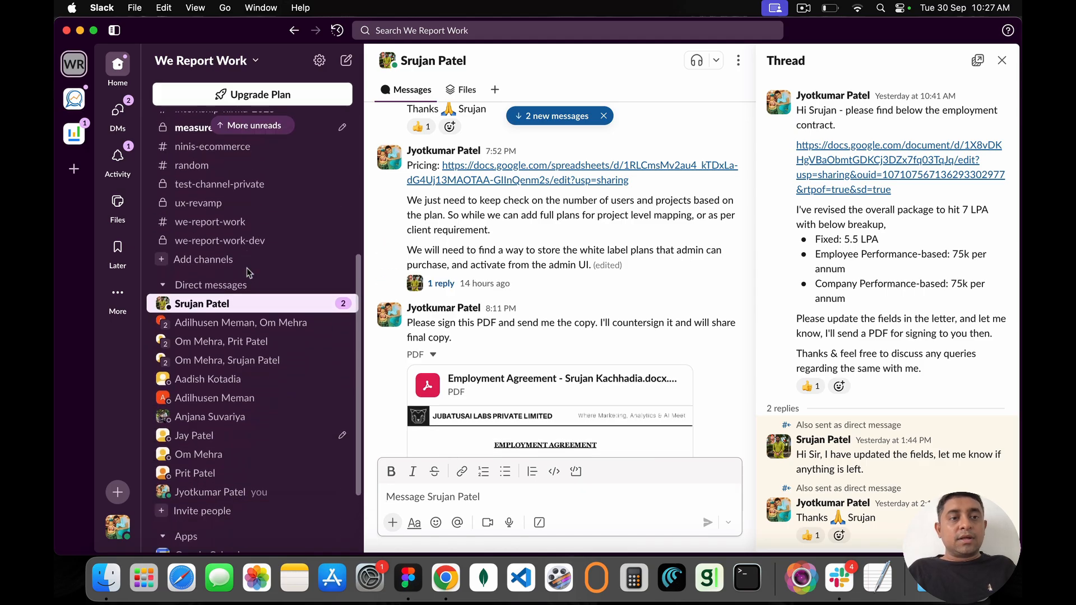
pyautogui.scroll(9, 248, 287)
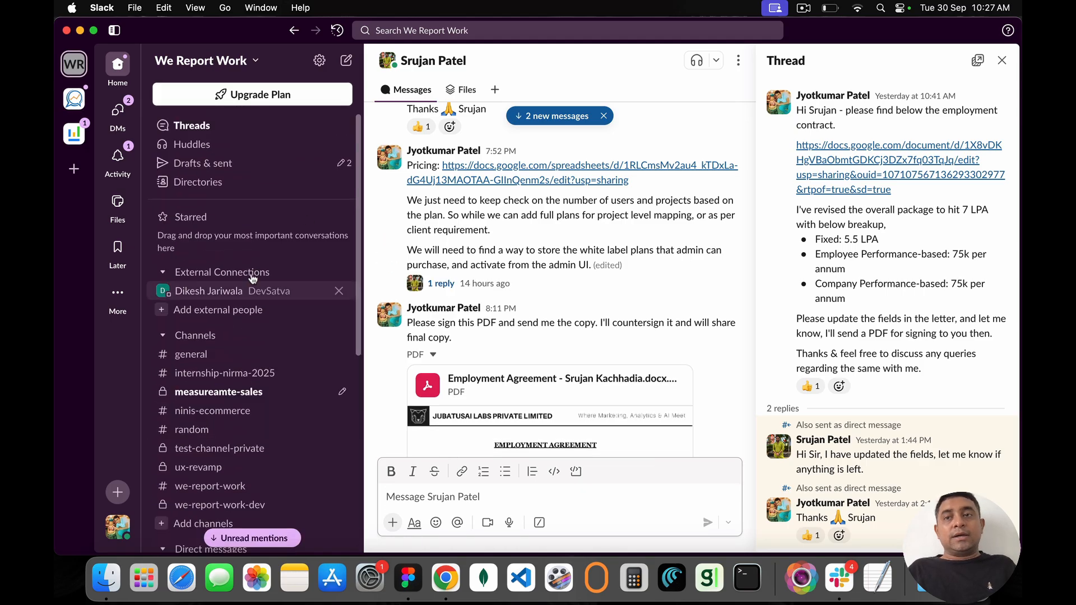
pyautogui.click(1002, 61)
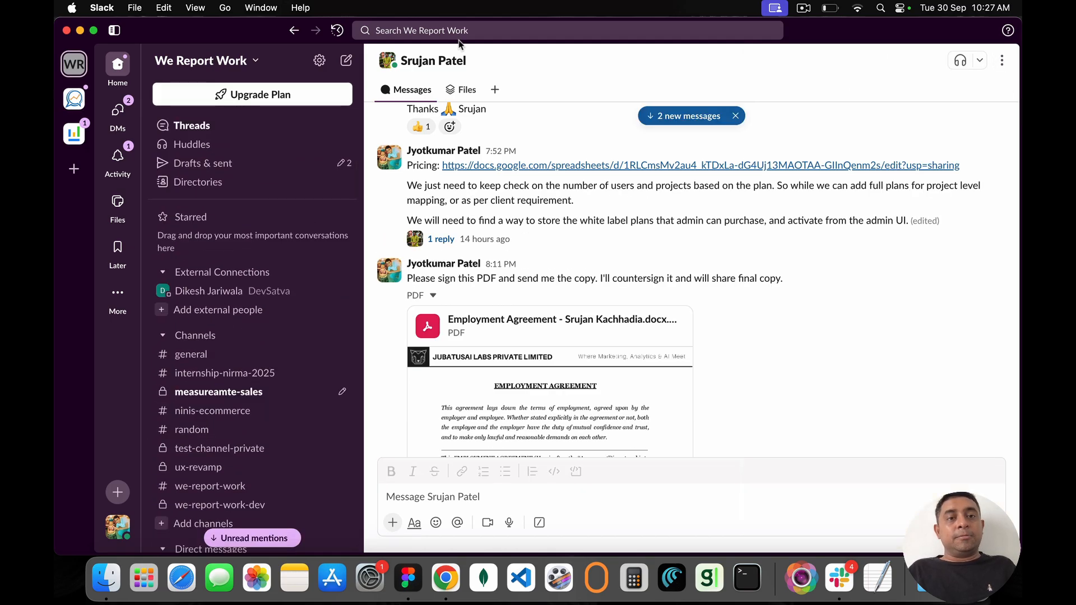
pyautogui.scroll(-10, 391, 497)
pyautogui.scroll(-10, 274, 430)
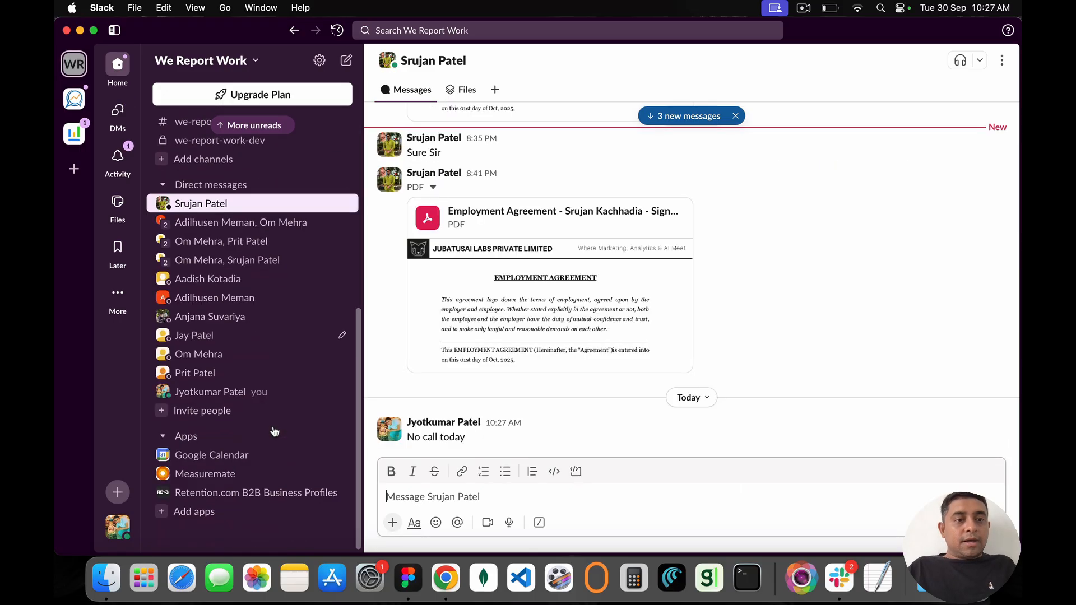
pyautogui.scroll(10, 246, 224)
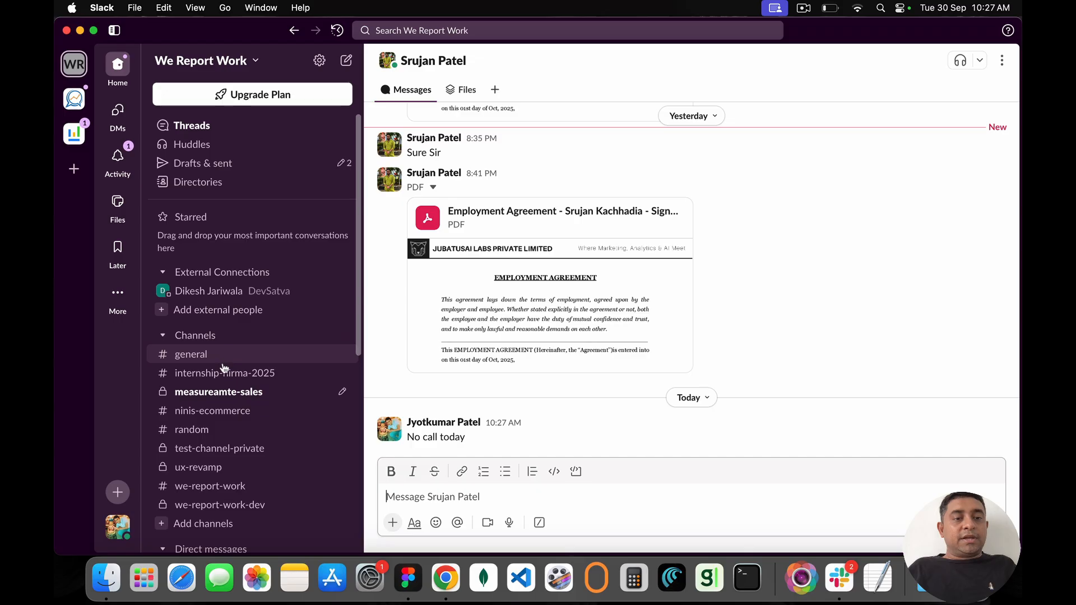
# Step: In #we-report-work, view the 4585 Active users report image full size, then hide Slack
pyautogui.click(230, 357)
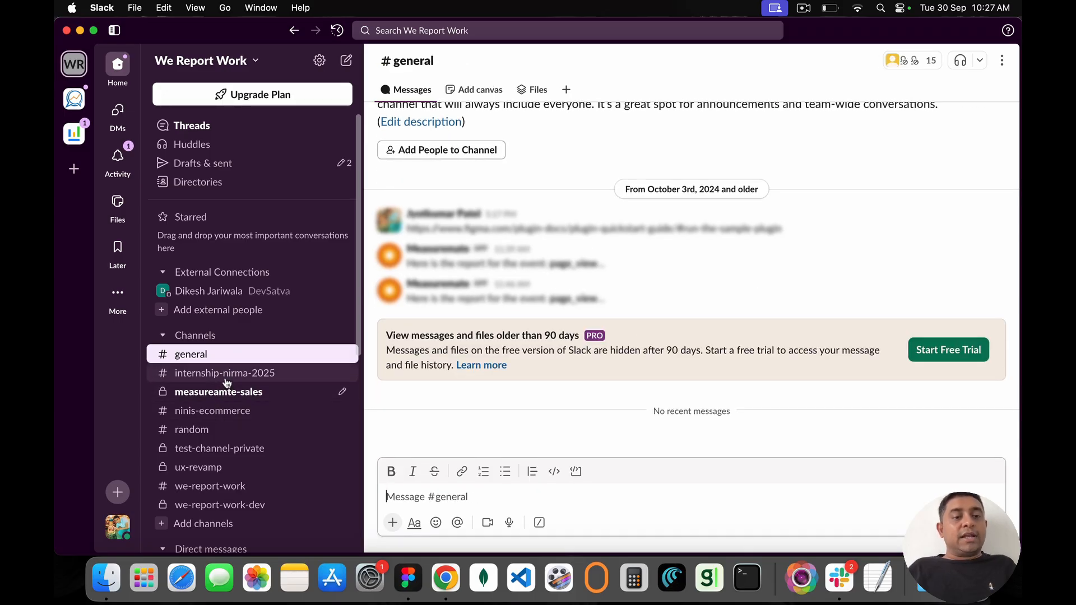
pyautogui.scroll(-2, 227, 409)
pyautogui.click(218, 448)
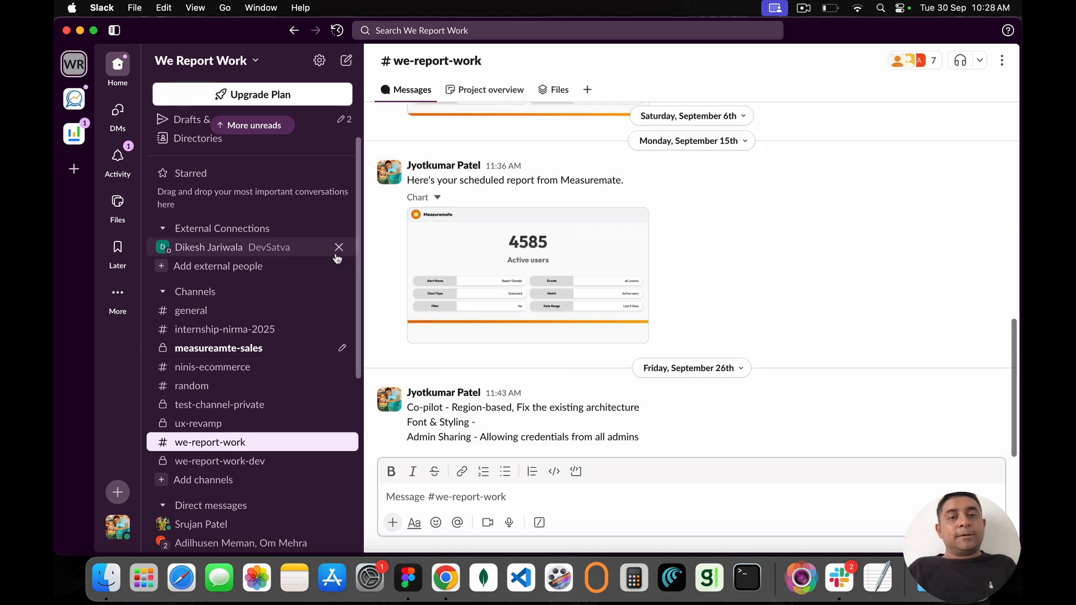
pyautogui.click(476, 219)
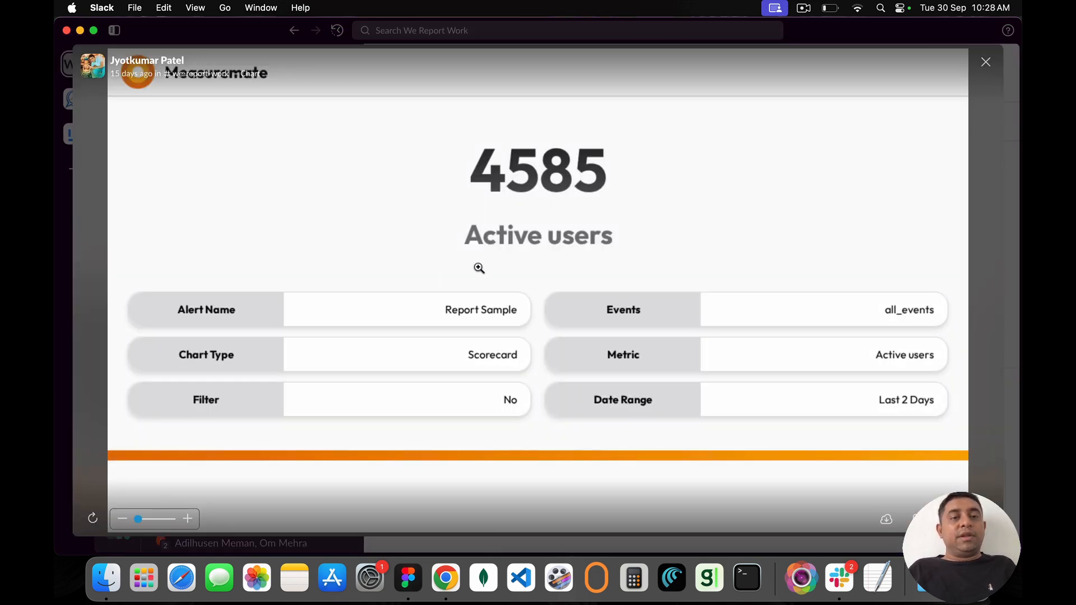
pyautogui.press('Escape')
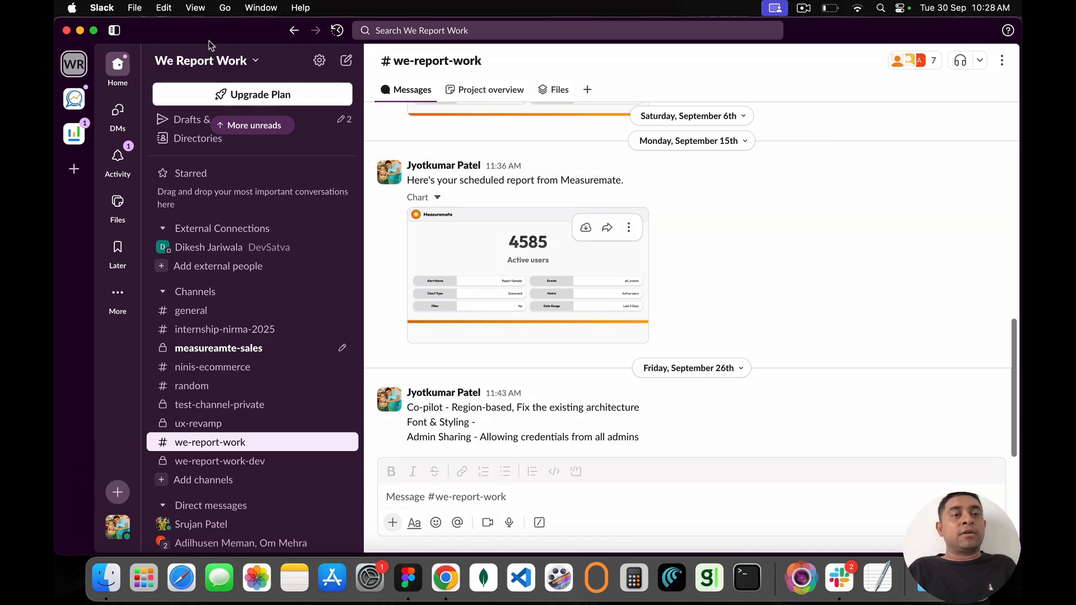
pyautogui.click(67, 31)
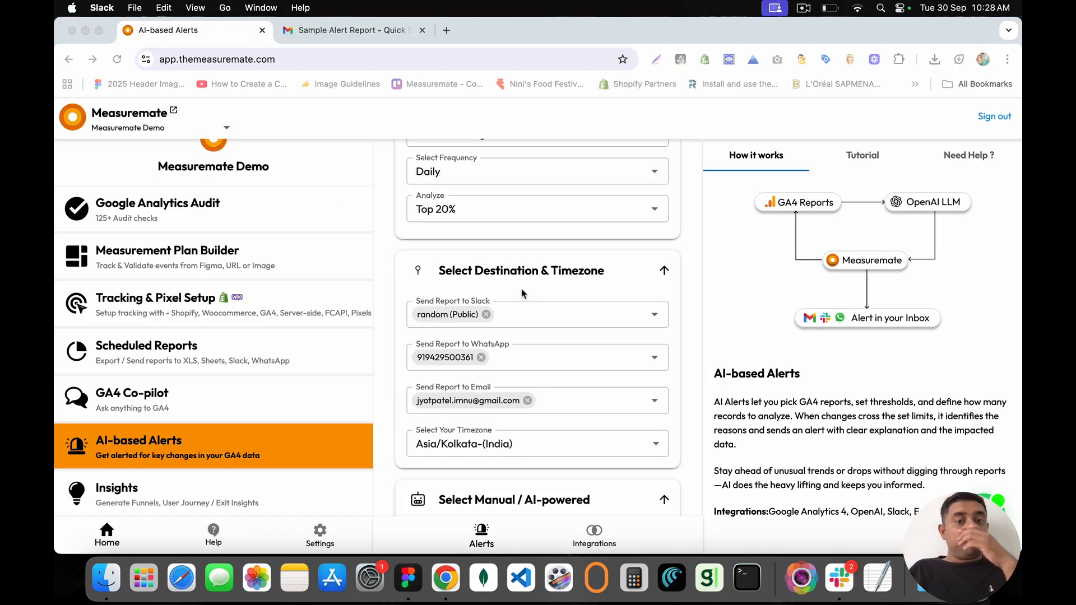
pyautogui.scroll(-5, 527, 314)
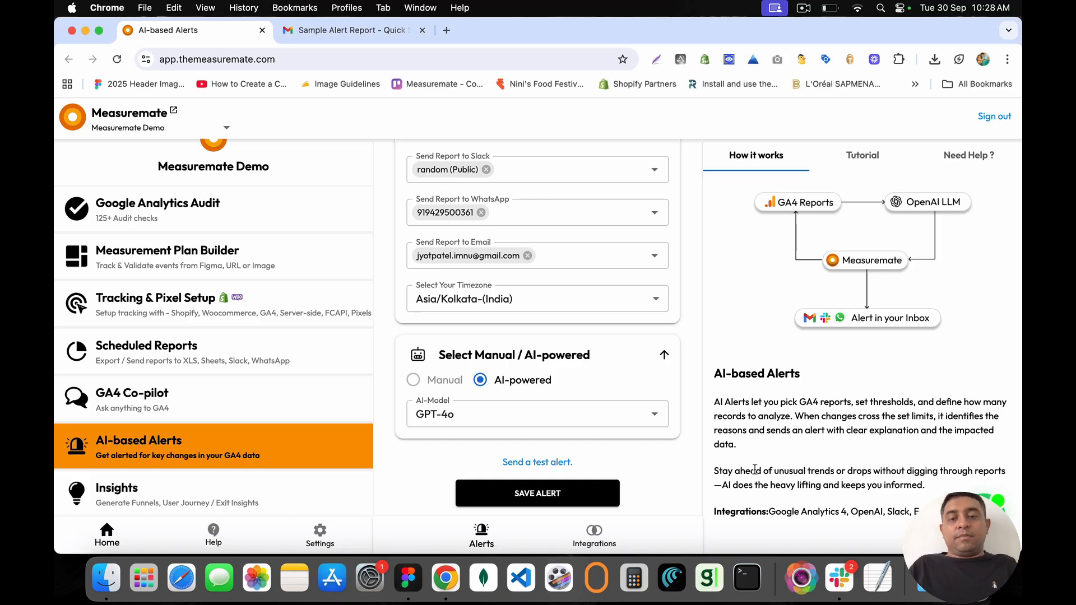
# Step: Search Slack for 'rand' and open the #random channel
pyautogui.click(839, 577)
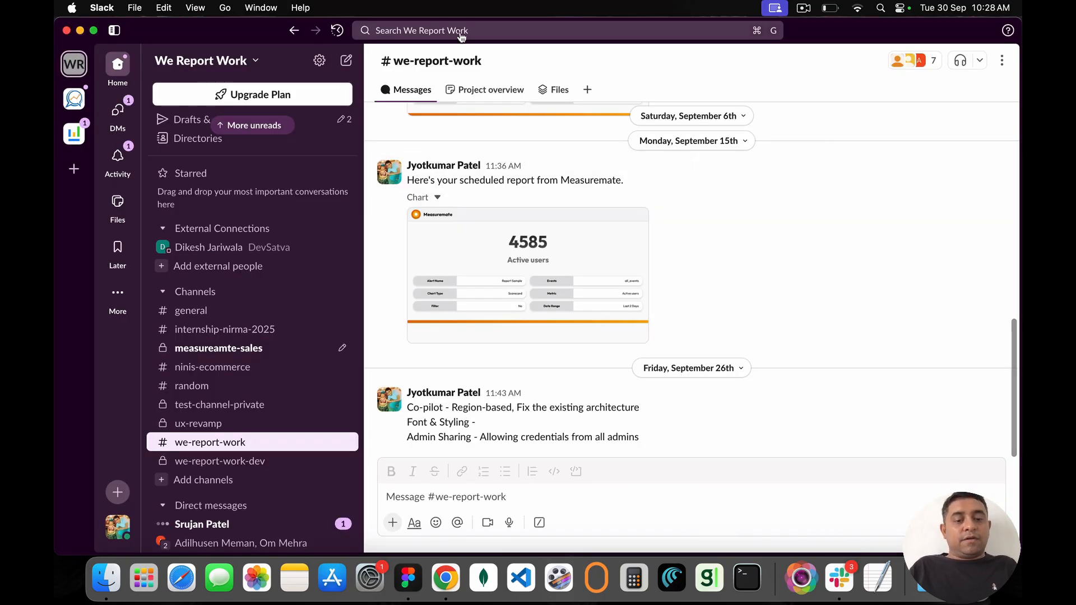
pyautogui.click(420, 30)
pyautogui.write('rand')
pyautogui.press('Return')
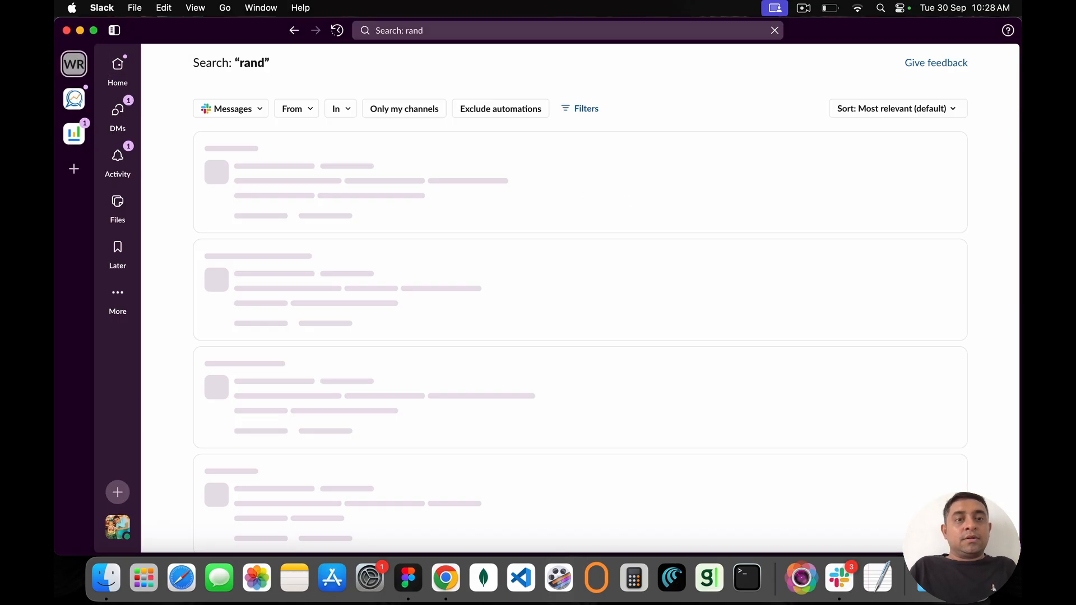
pyautogui.click(450, 23)
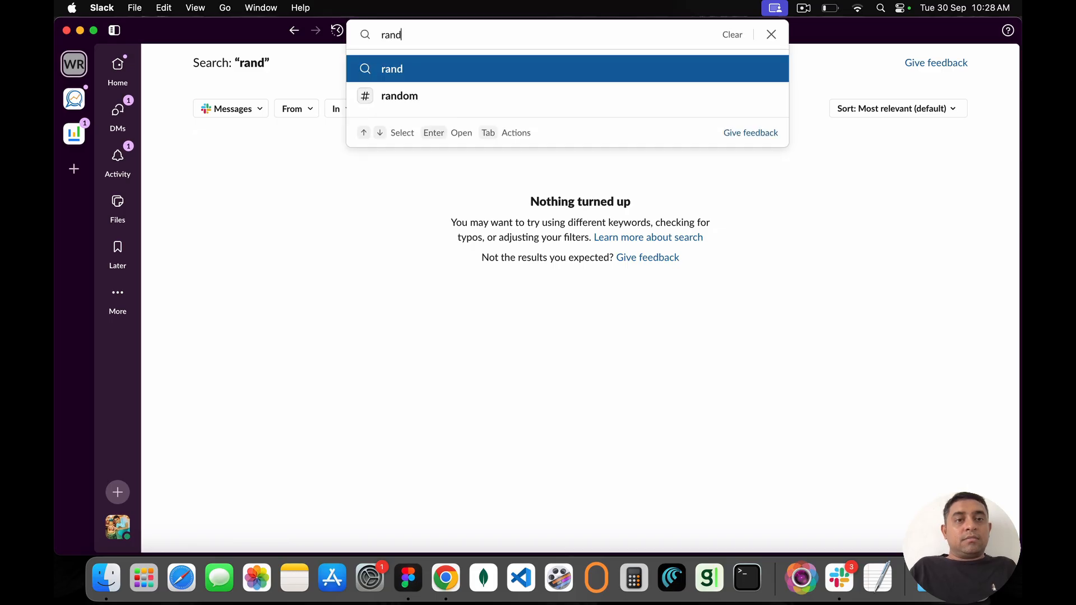
pyautogui.press('Down')
pyautogui.press('Return')
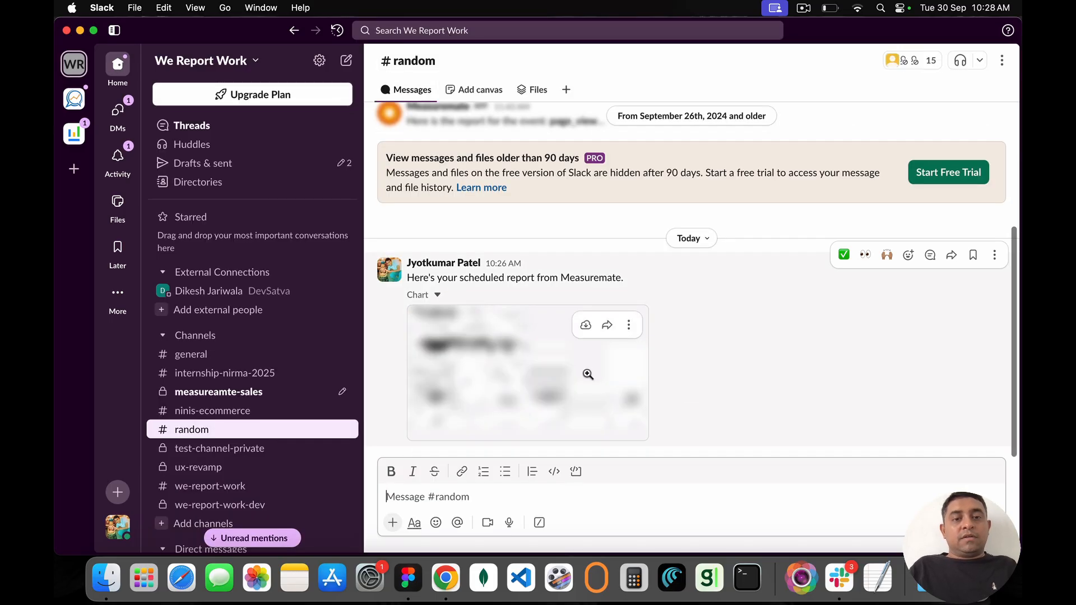
# Step: View the new Measuremate report image in #random, then close Slack
pyautogui.click(496, 379)
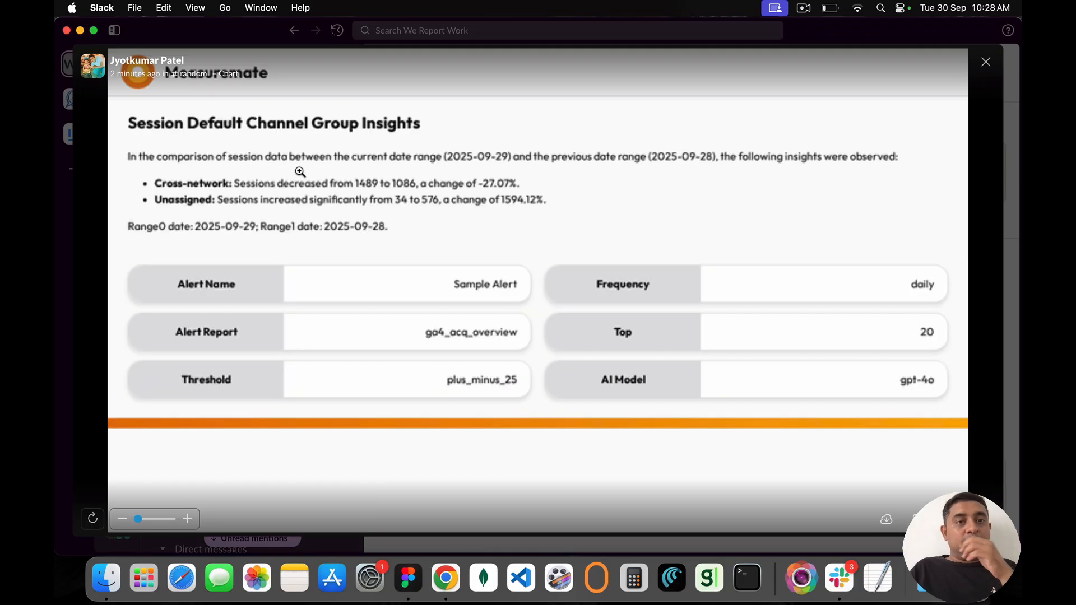
pyautogui.press('Escape')
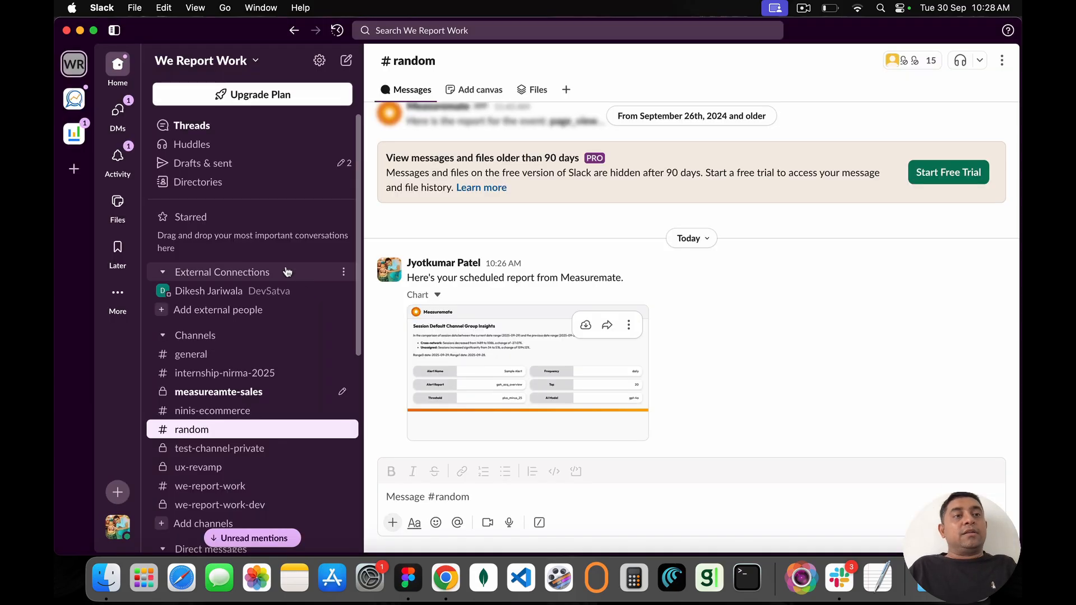
pyautogui.click(66, 31)
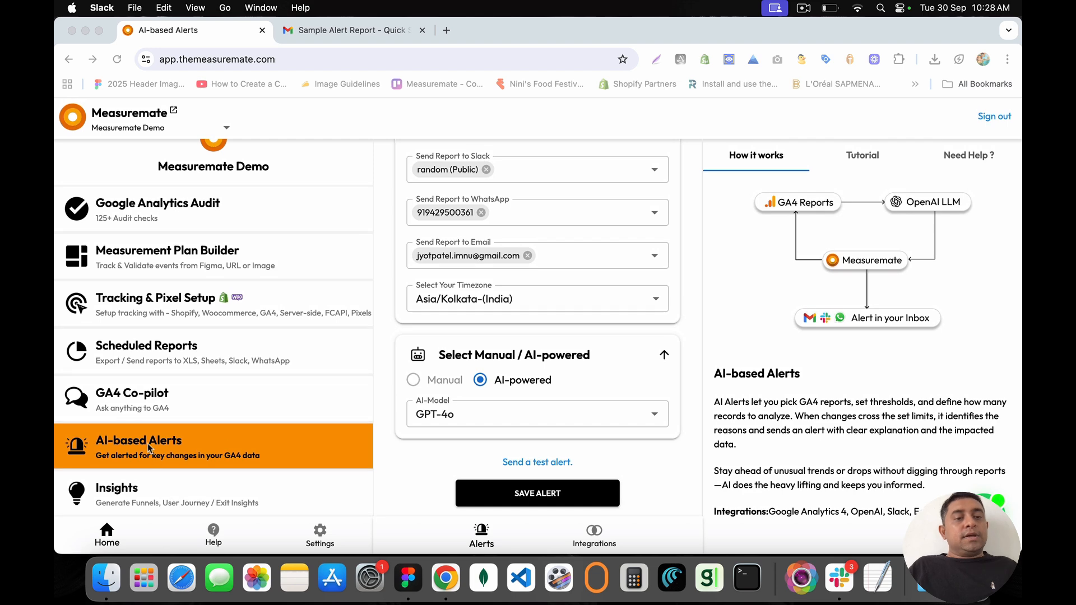
# Step: Open Actionable Insights and start building a Drop-off Funnel
pyautogui.click(232, 493)
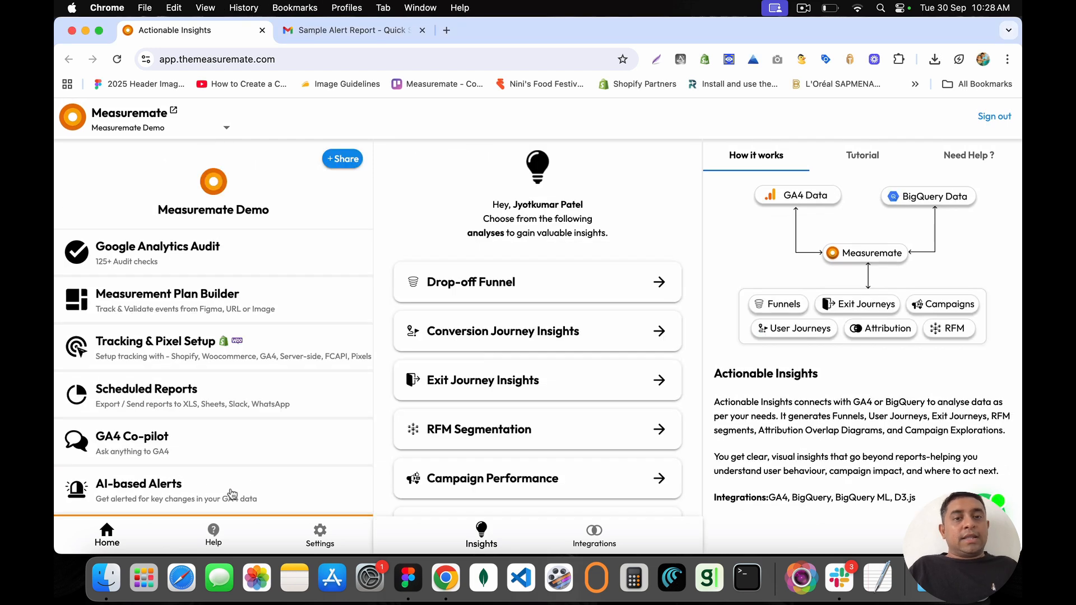
pyautogui.scroll(-2, 285, 422)
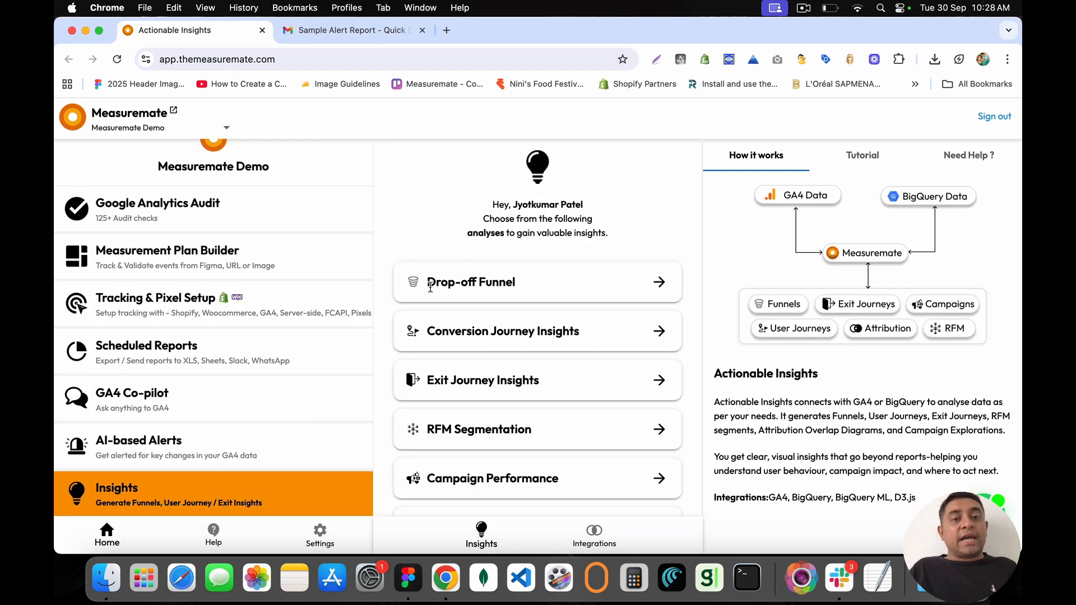
pyautogui.moveTo(430, 286); pyautogui.dragTo(531, 288)
pyautogui.click(531, 289)
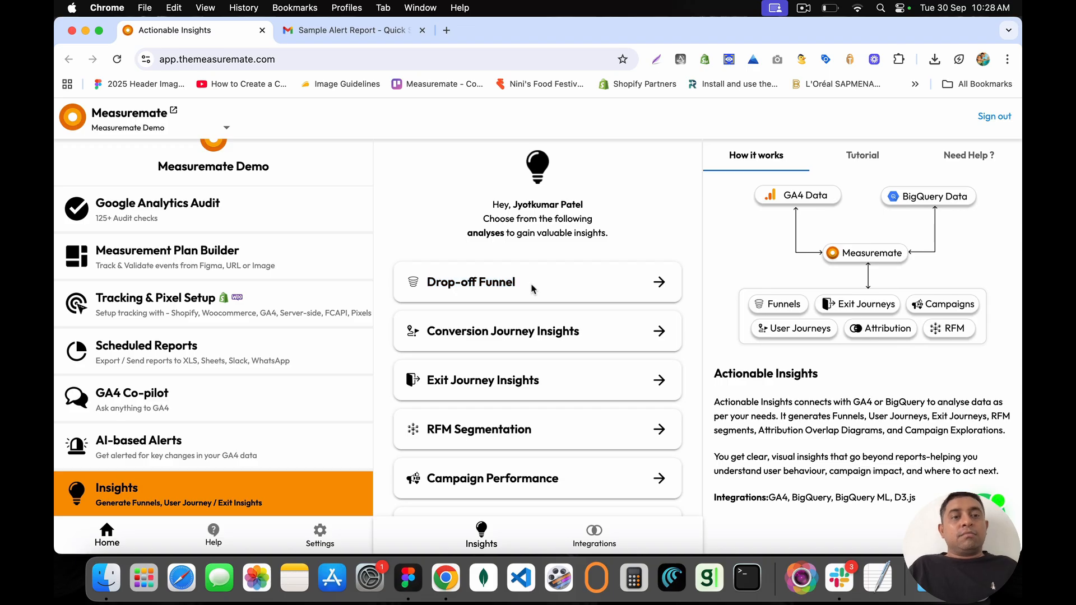
pyautogui.click(659, 283)
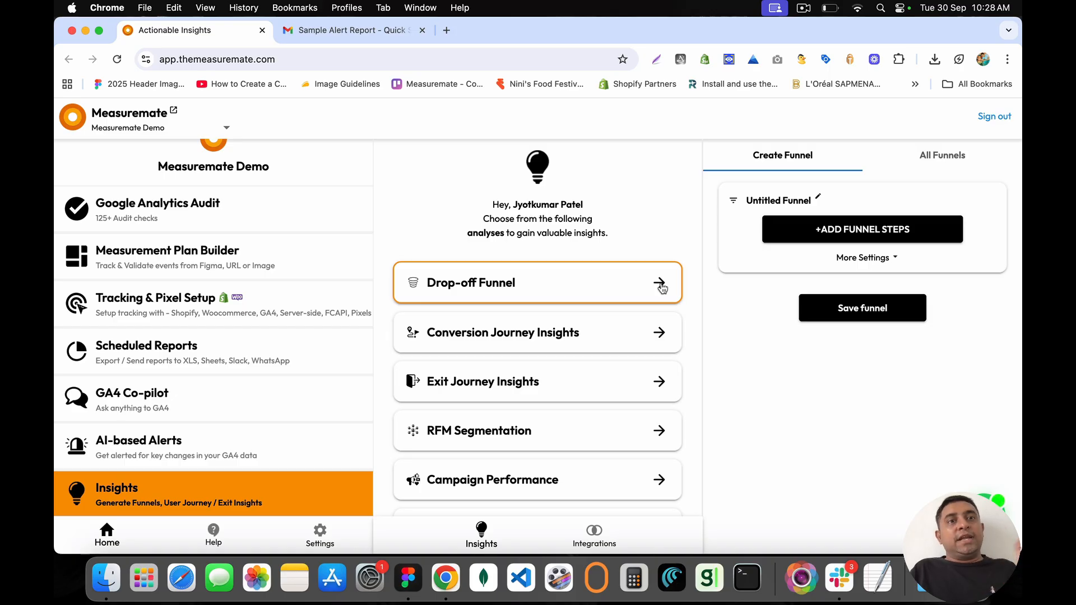
# Step: Add three funnel steps: session_start, add_to_cart and purchase
pyautogui.click(861, 231)
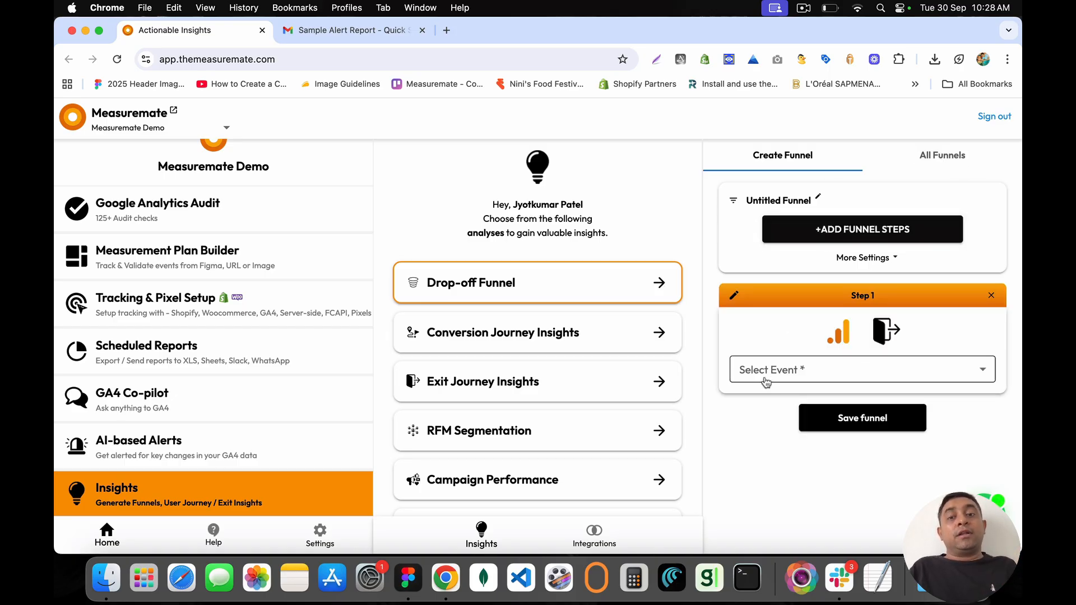
pyautogui.click(765, 382)
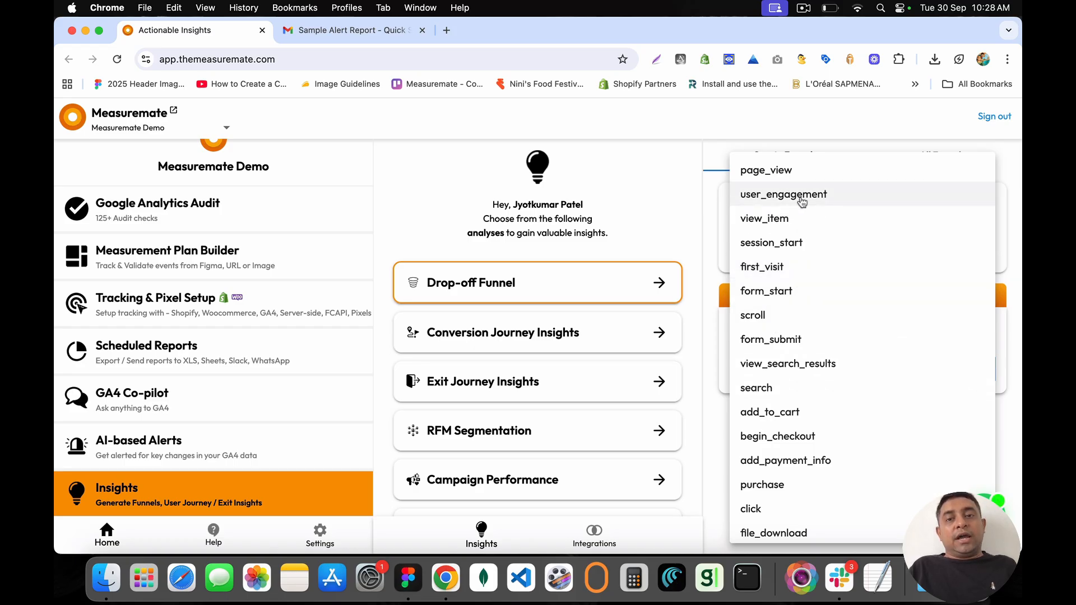
pyautogui.click(770, 245)
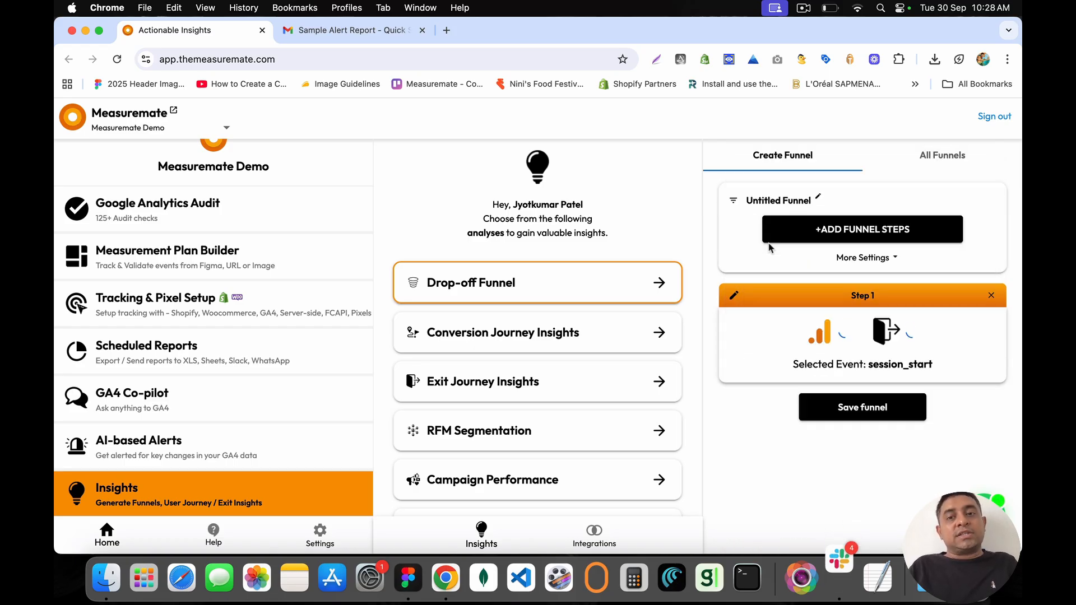
pyautogui.click(866, 234)
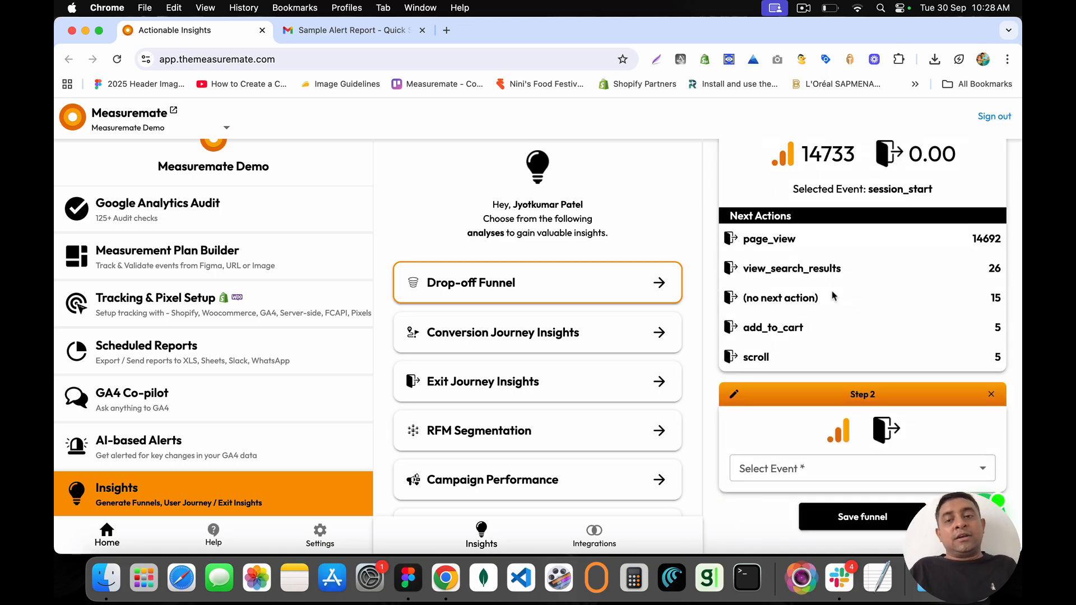
pyautogui.click(798, 465)
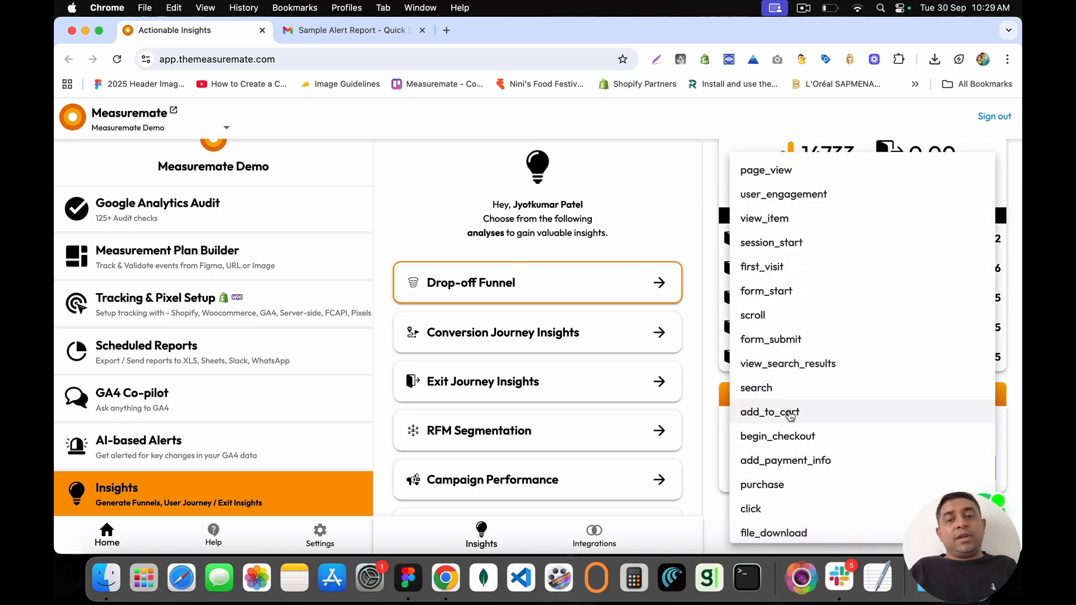
pyautogui.click(789, 412)
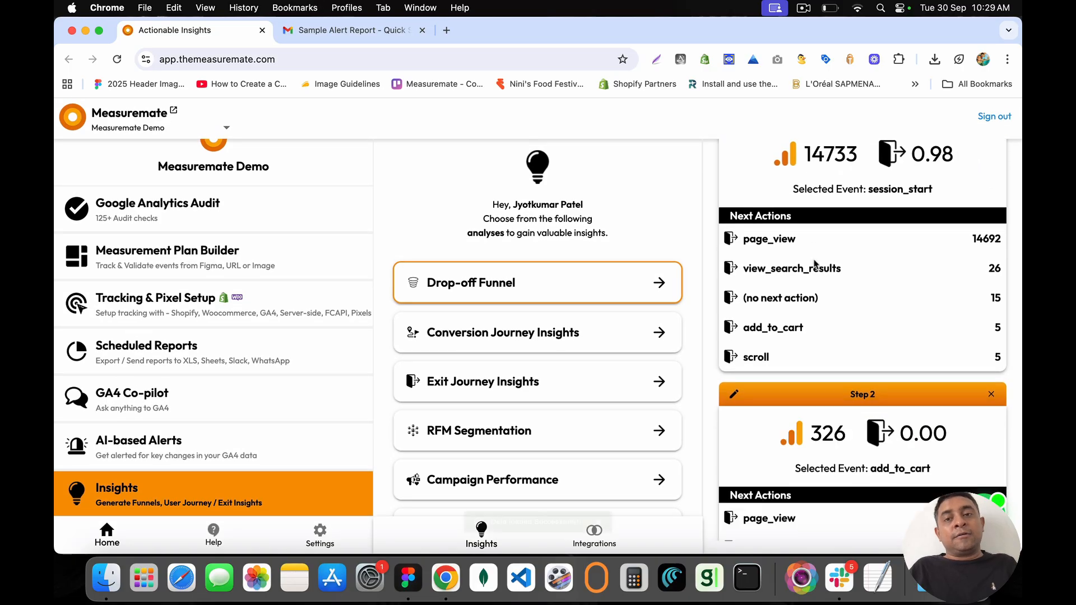
pyautogui.click(823, 245)
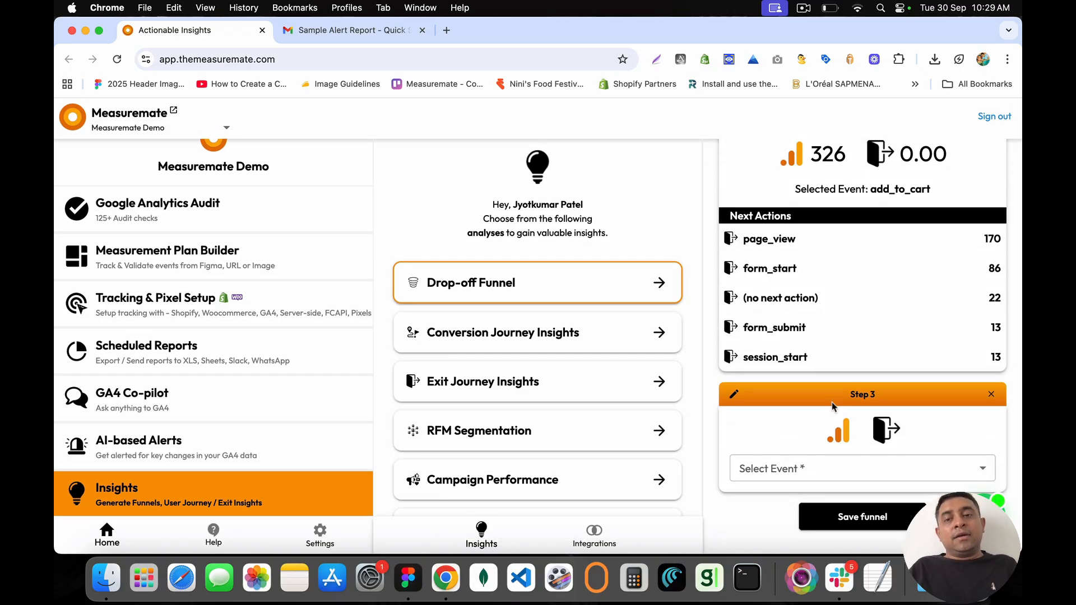
pyautogui.click(827, 469)
pyautogui.scroll(-2, 796, 381)
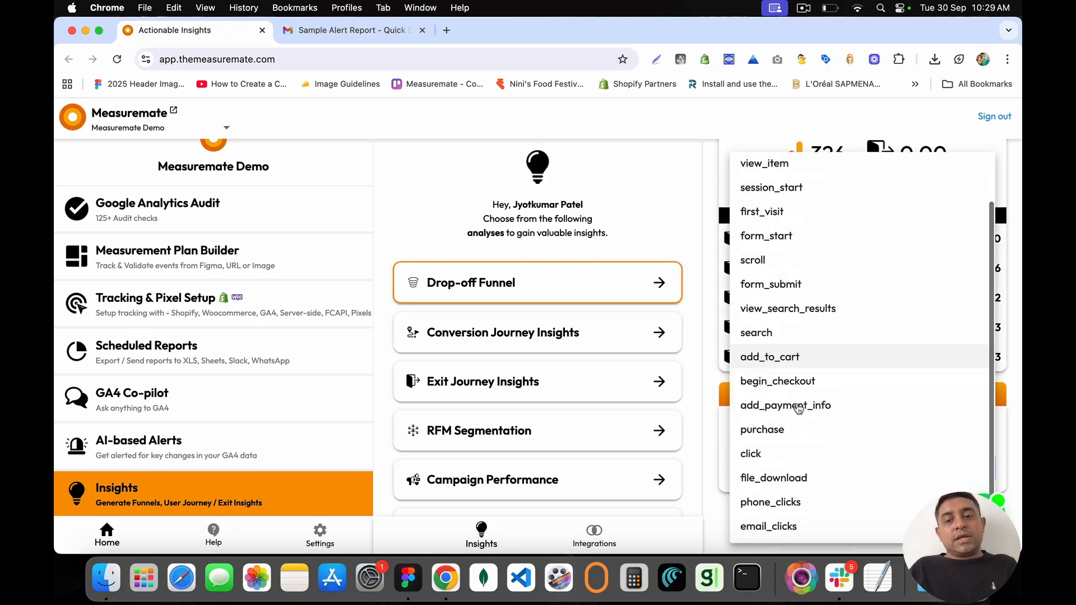
pyautogui.click(761, 429)
# Step: Review the funnel counts: session_start 14733, add_to_cart 326, purchase 68
pyautogui.scroll(10, 804, 280)
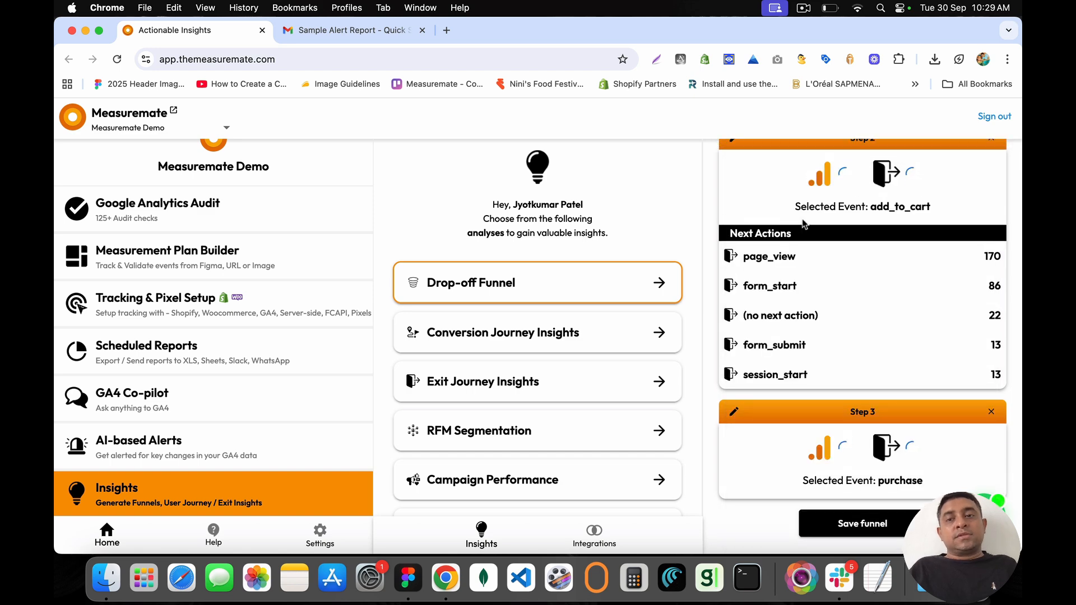
pyautogui.scroll(3, 802, 223)
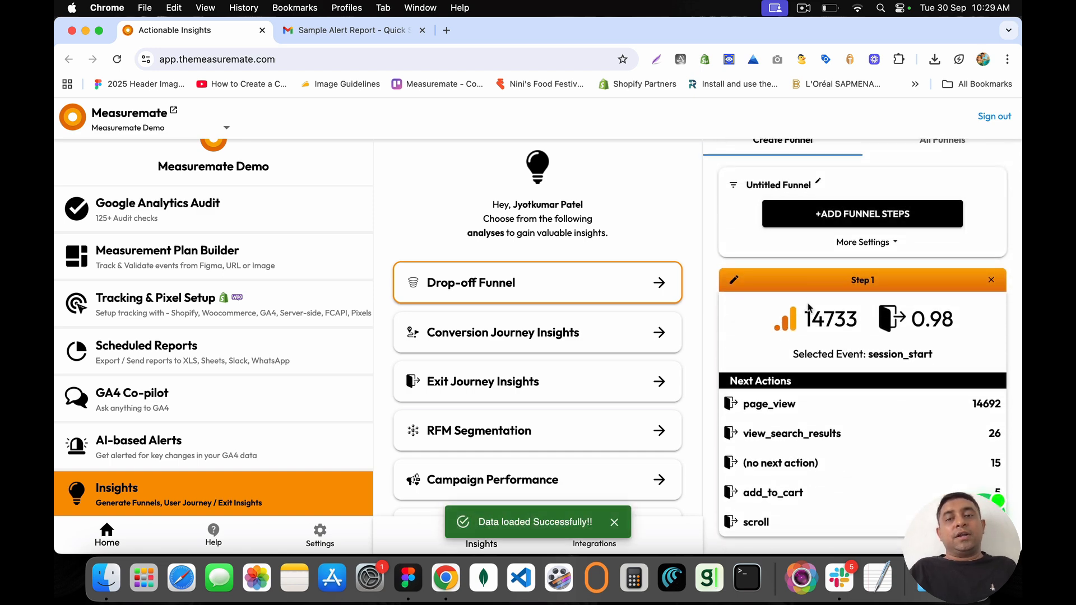
pyautogui.moveTo(807, 317); pyautogui.dragTo(866, 319)
pyautogui.scroll(-7, 861, 323)
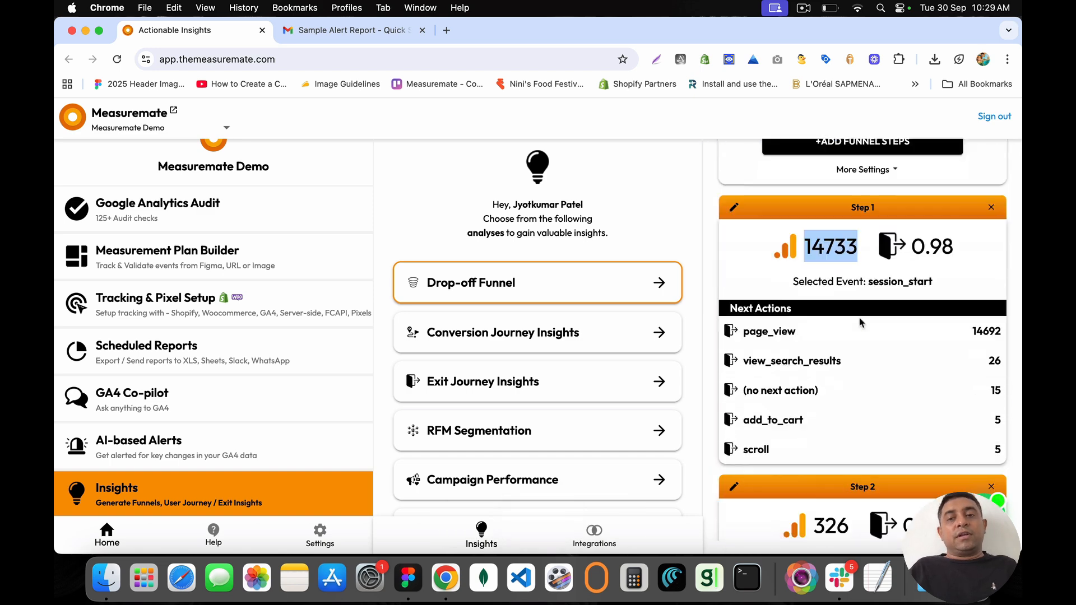
pyautogui.moveTo(817, 404); pyautogui.dragTo(847, 405)
pyautogui.click(846, 404)
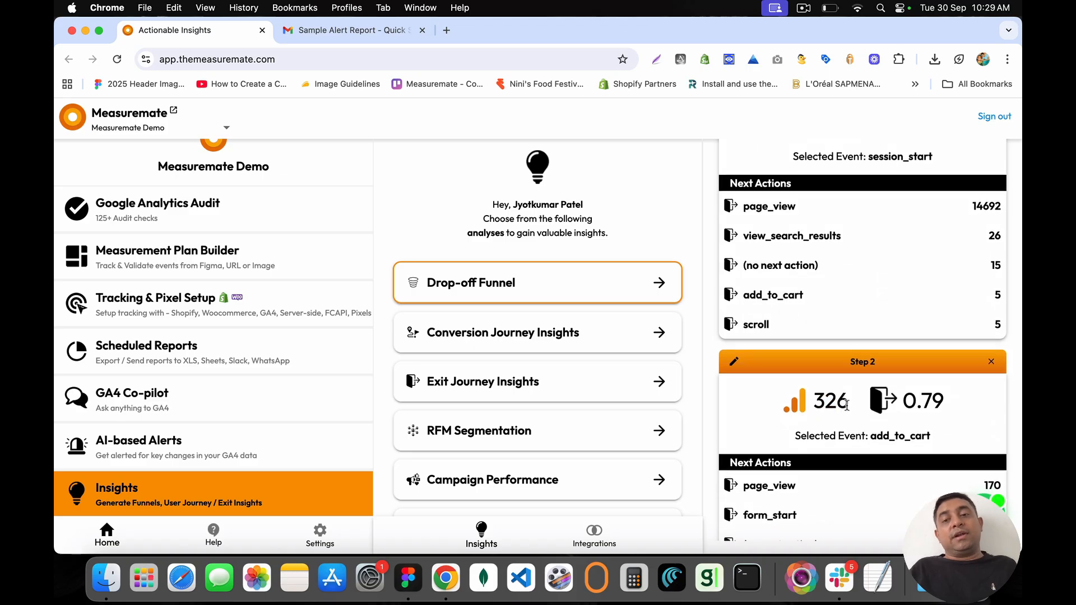
pyautogui.doubleClick(827, 405)
pyautogui.scroll(-6, 819, 407)
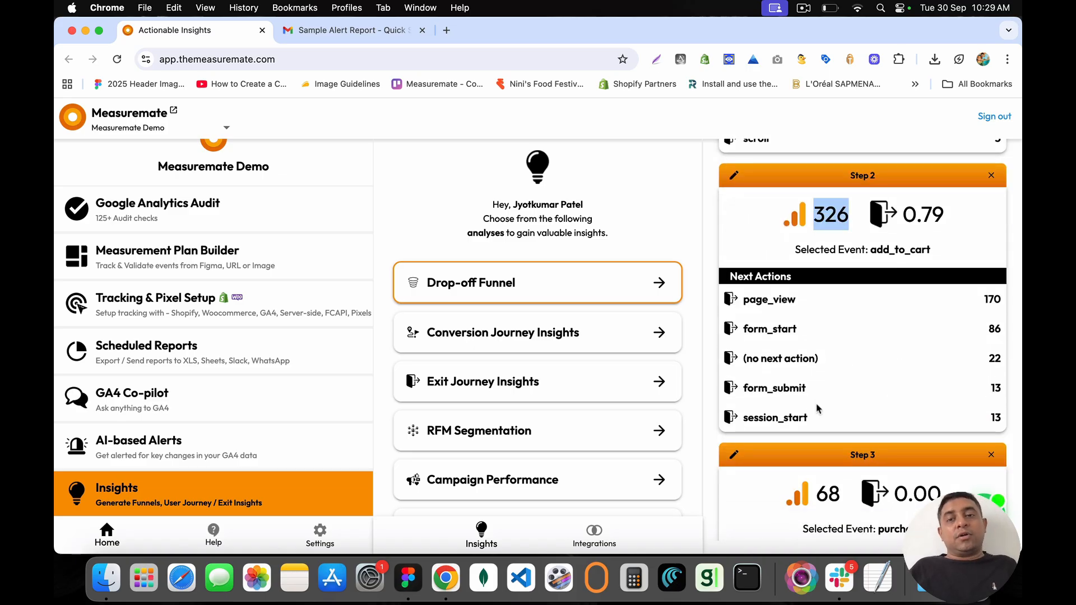
pyautogui.scroll(-5, 818, 390)
pyautogui.moveTo(815, 333); pyautogui.dragTo(840, 333)
pyautogui.scroll(10, 839, 336)
pyautogui.scroll(1, 837, 208)
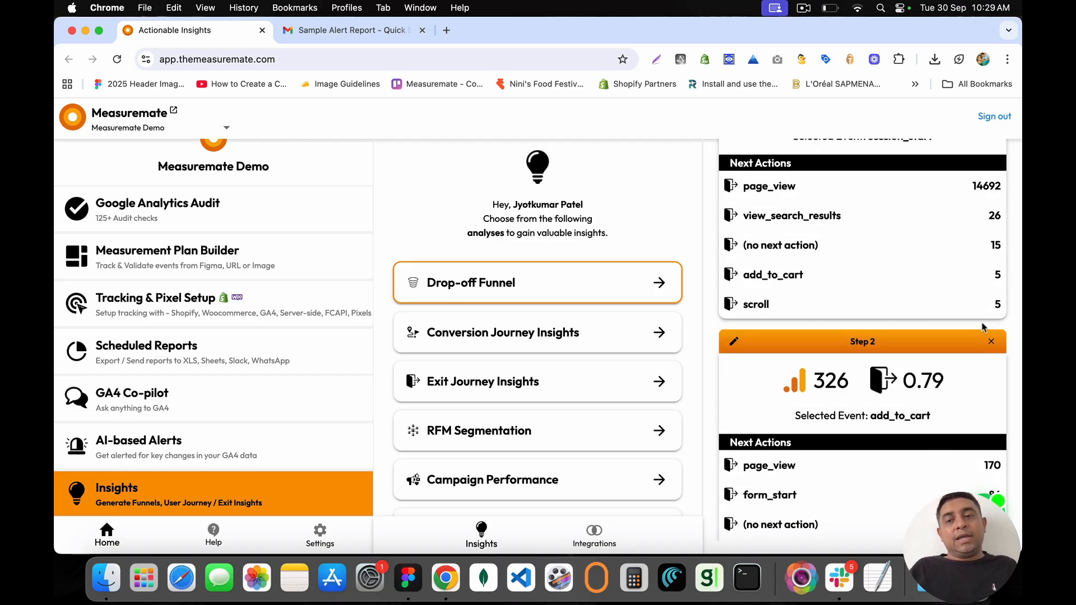
# Step: Remove the add_to_cart and purchase steps and add view_item as step 2
pyautogui.click(992, 342)
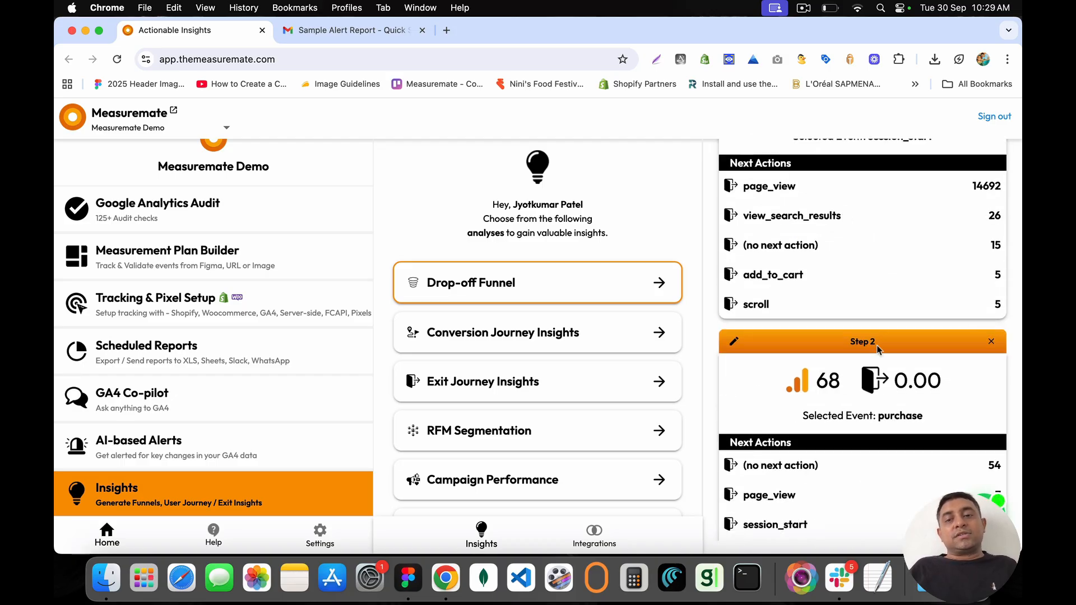
pyautogui.click(992, 342)
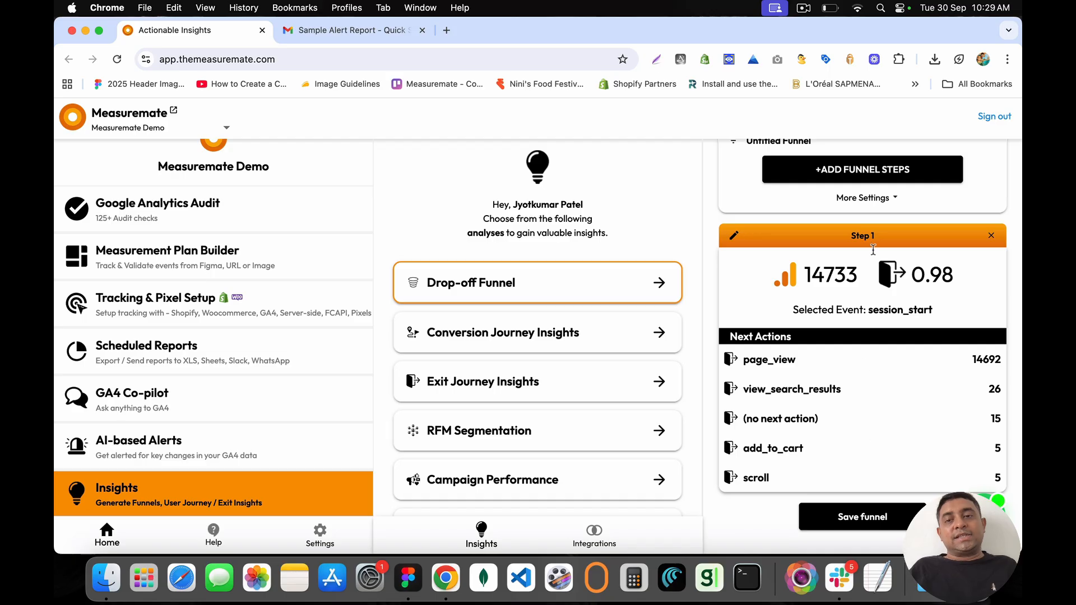
pyautogui.click(867, 174)
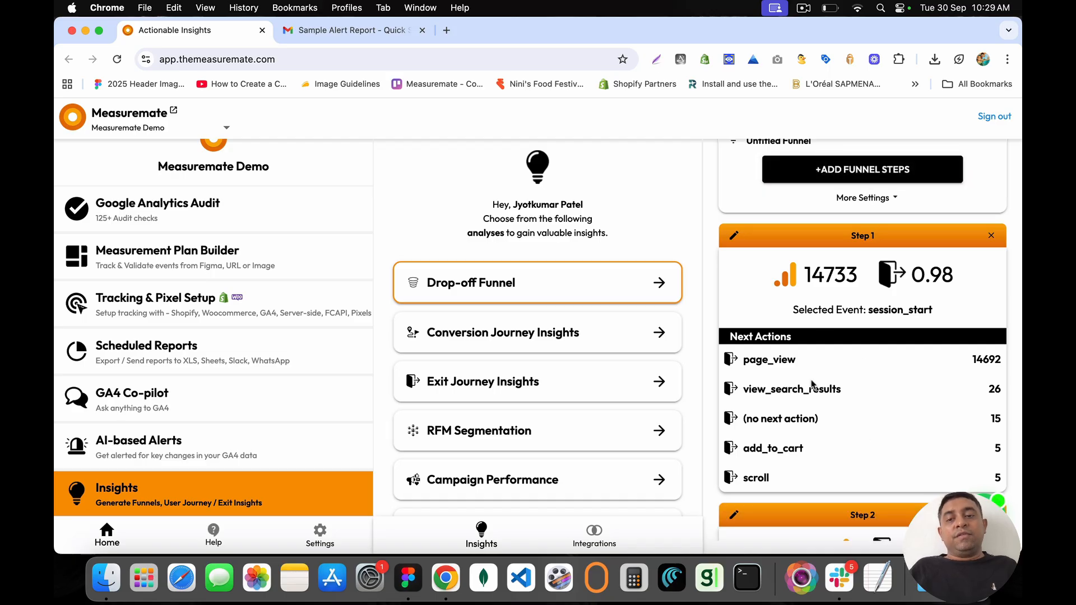
pyautogui.scroll(-3, 812, 384)
pyautogui.click(828, 464)
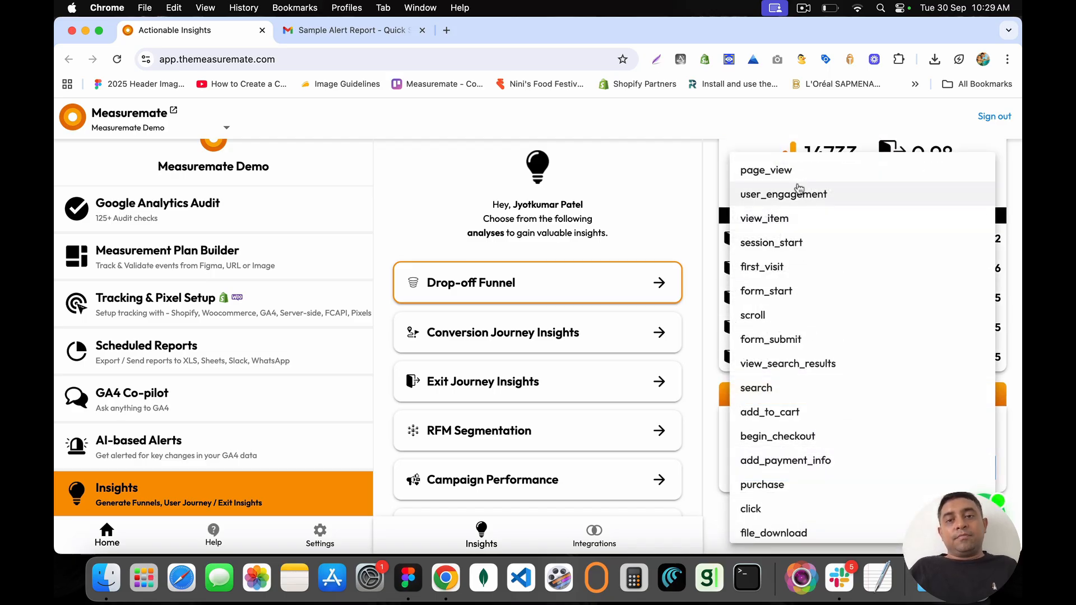
pyautogui.click(788, 218)
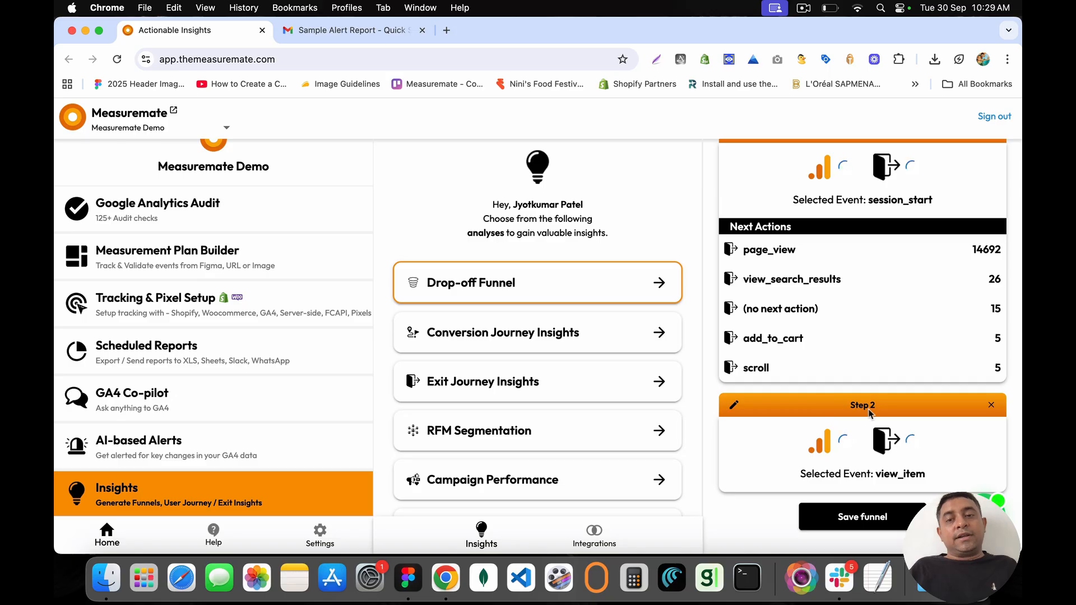
# Step: Compare step 1's 14733 users with step 2's 9643 view_item users
pyautogui.scroll(-3, 835, 437)
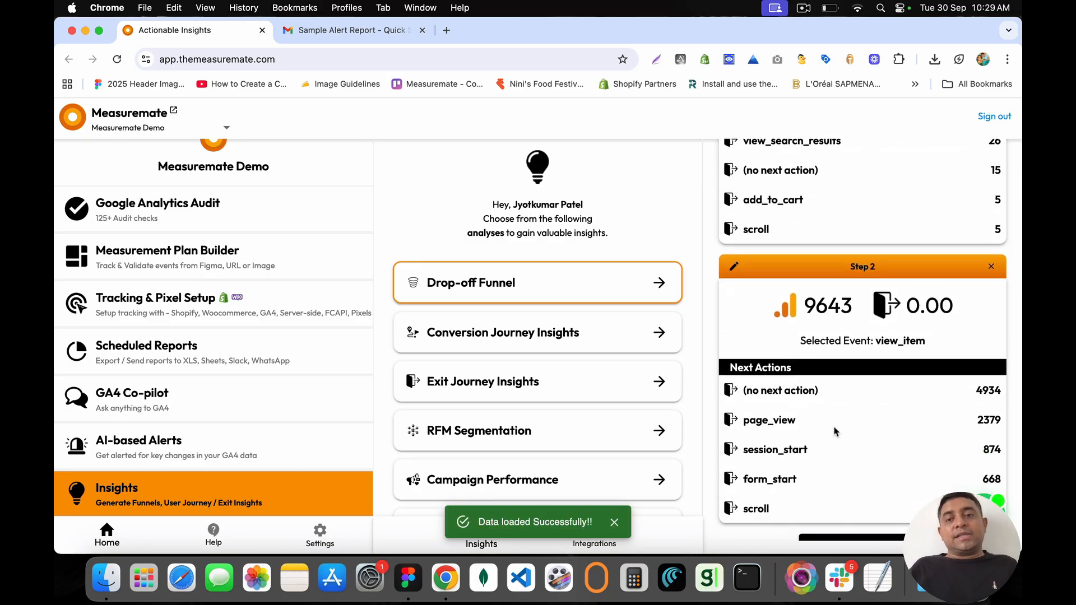
pyautogui.scroll(2, 845, 199)
pyautogui.scroll(2, 843, 200)
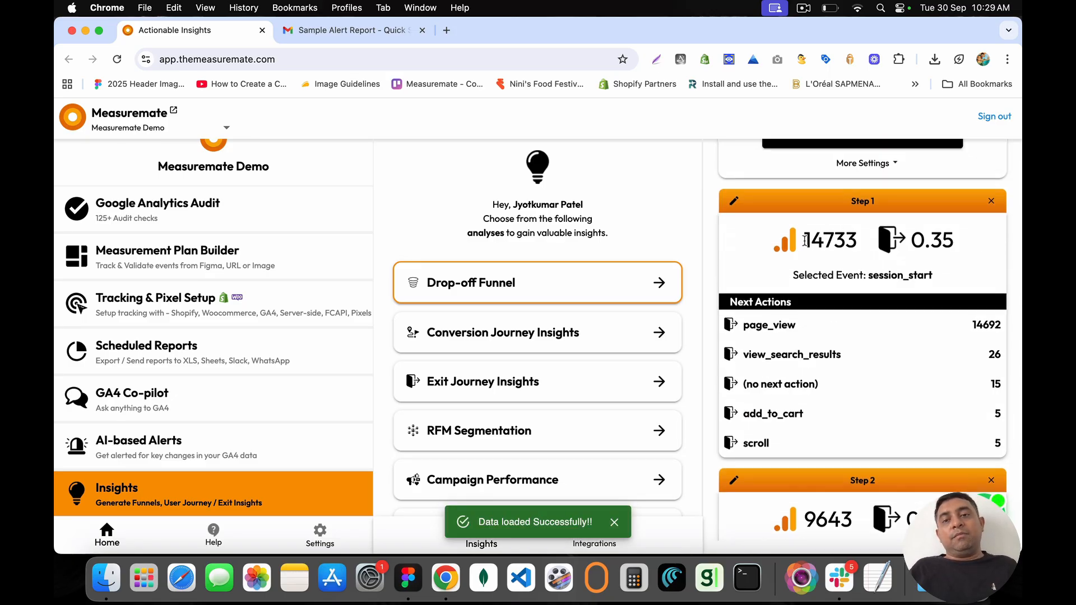
pyautogui.moveTo(805, 240); pyautogui.dragTo(858, 242)
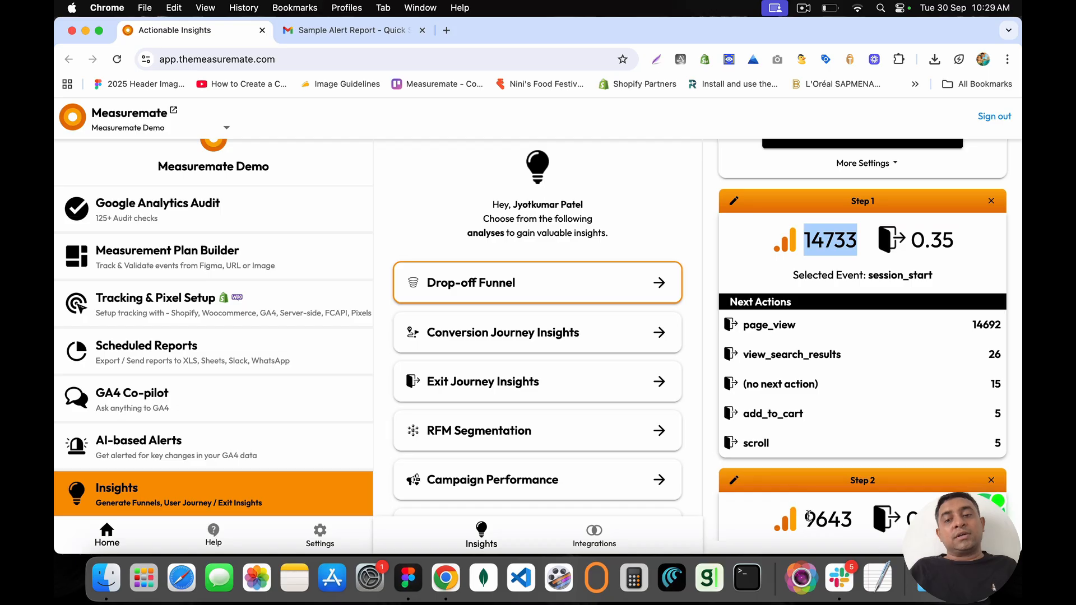
pyautogui.moveTo(807, 518); pyautogui.dragTo(806, 242)
pyautogui.click(854, 522)
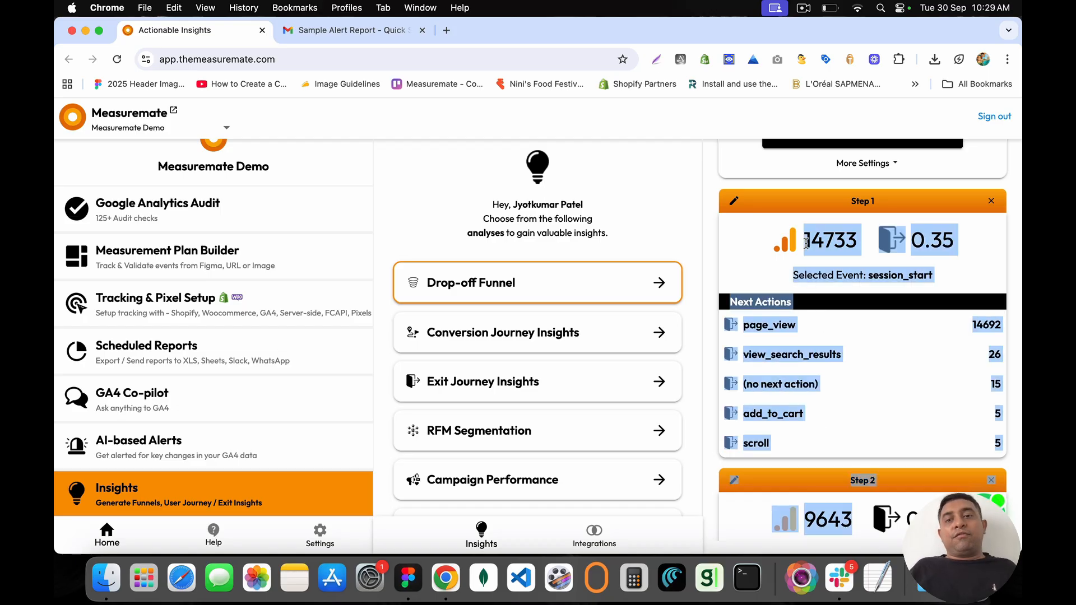
pyautogui.click(805, 242)
pyautogui.scroll(-5, 811, 339)
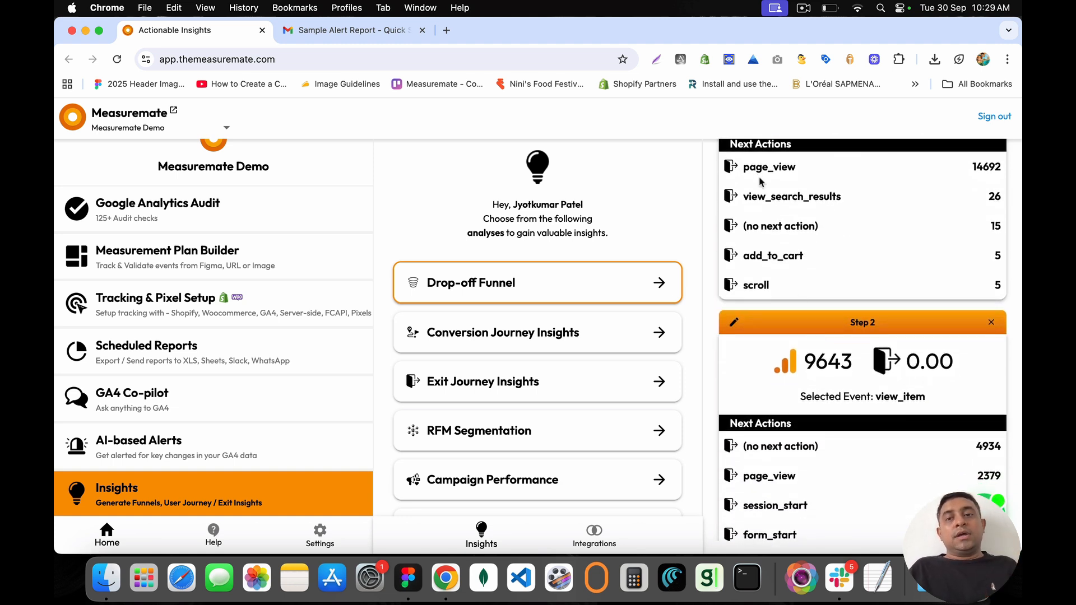
pyautogui.scroll(6, 773, 196)
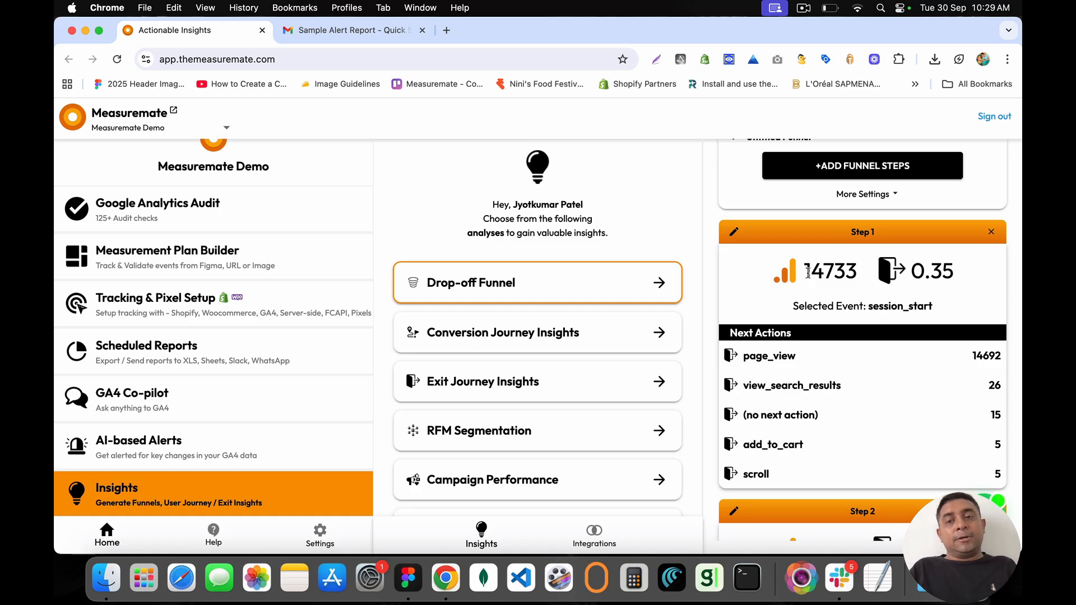
pyautogui.moveTo(807, 272); pyautogui.dragTo(956, 274)
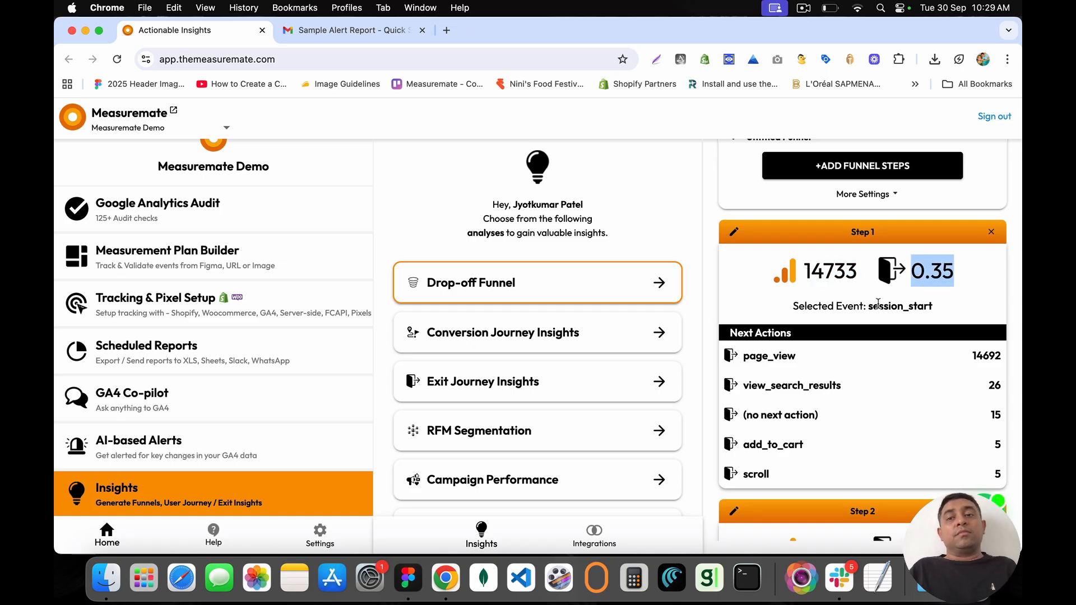
pyautogui.scroll(-3, 864, 330)
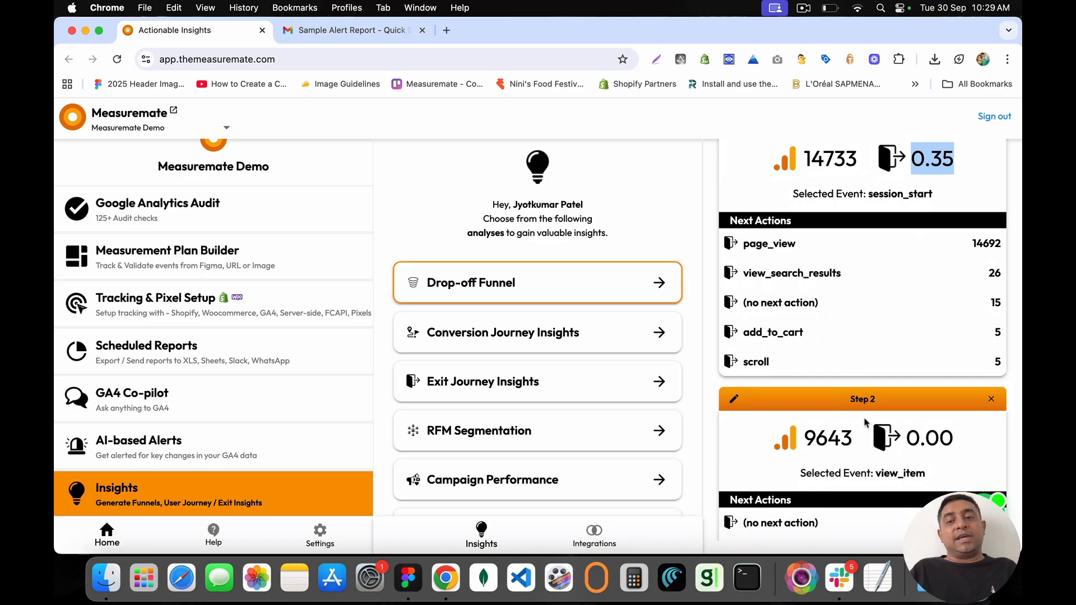
pyautogui.scroll(3, 864, 422)
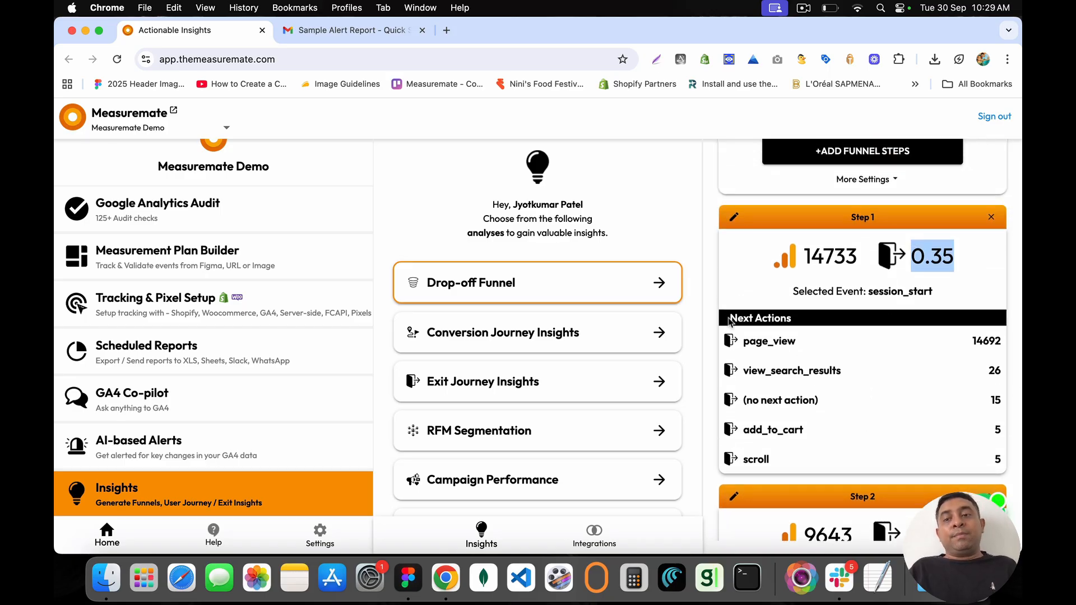
pyautogui.moveTo(729, 321); pyautogui.dragTo(800, 318)
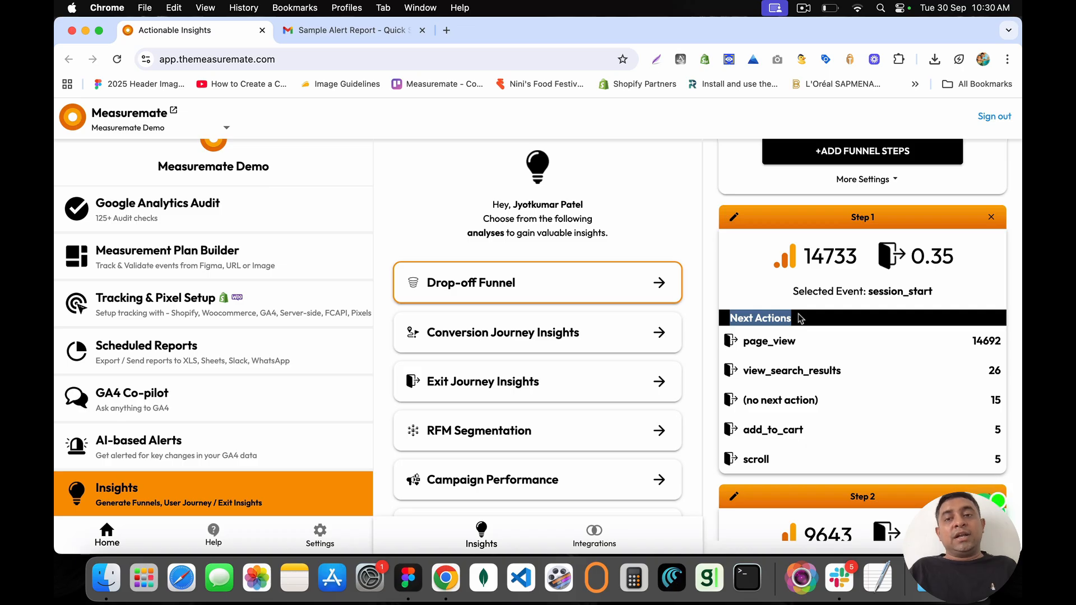
pyautogui.moveTo(742, 373); pyautogui.dragTo(861, 377)
pyautogui.click(861, 377)
pyautogui.doubleClick(760, 370)
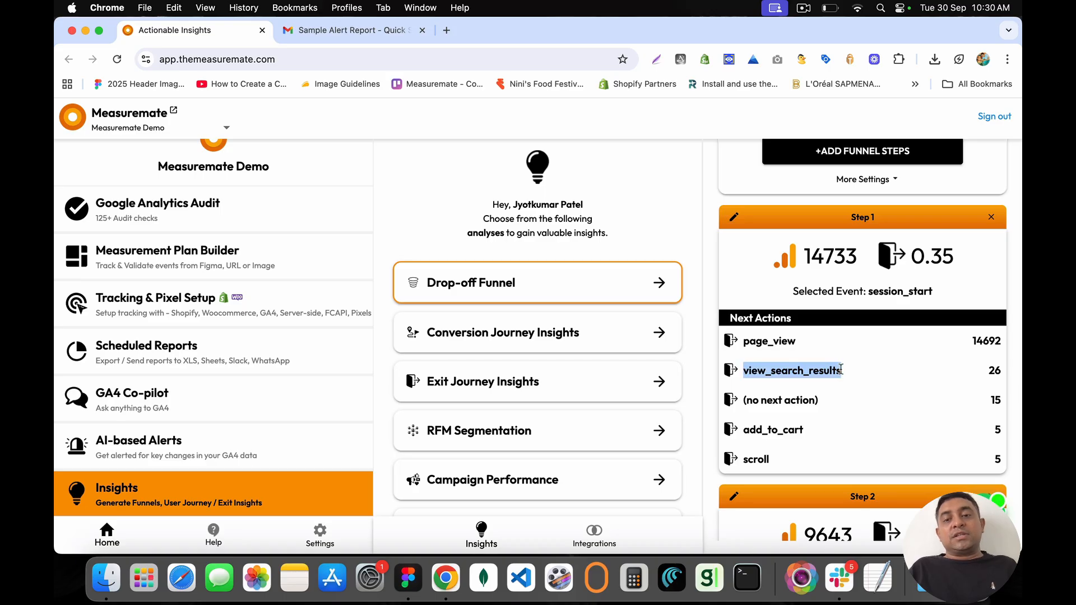
pyautogui.doubleClick(996, 371)
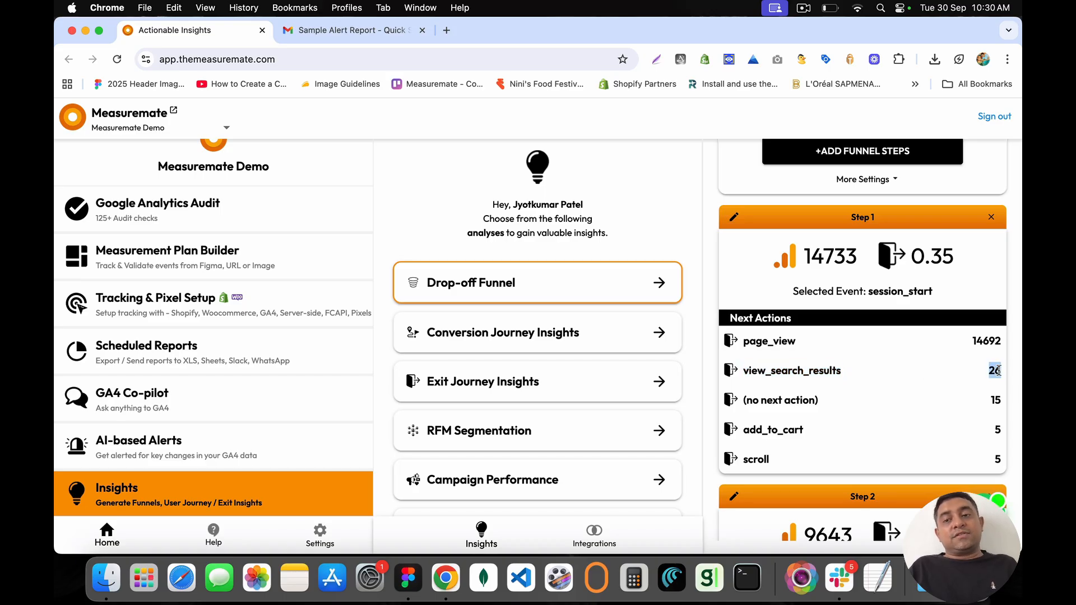
pyautogui.moveTo(997, 370); pyautogui.dragTo(745, 373)
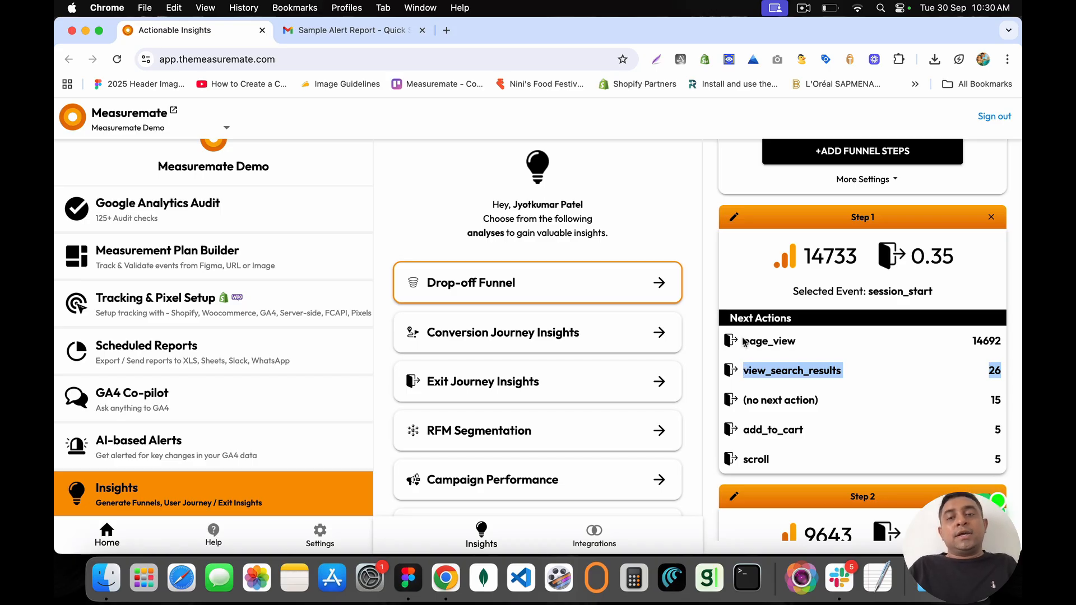
pyautogui.moveTo(745, 342)
pyautogui.mouseDown()
pyautogui.moveTo(815, 354)
pyautogui.moveTo(998, 345)
pyautogui.moveTo(745, 343)
pyautogui.mouseUp()
pyautogui.click(1002, 347)
pyautogui.click(743, 343)
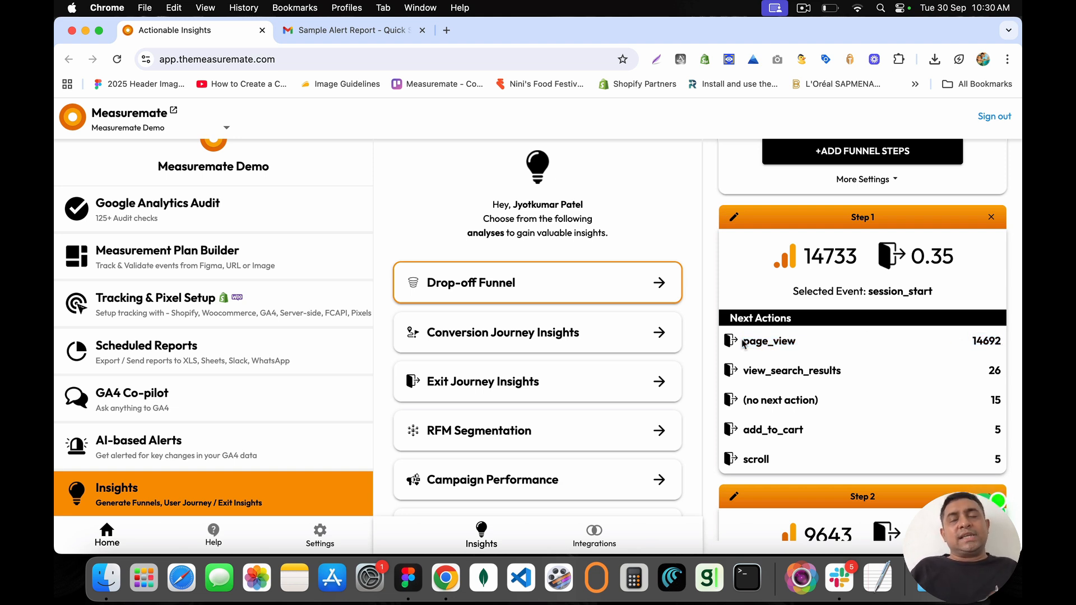
pyautogui.scroll(2, 822, 288)
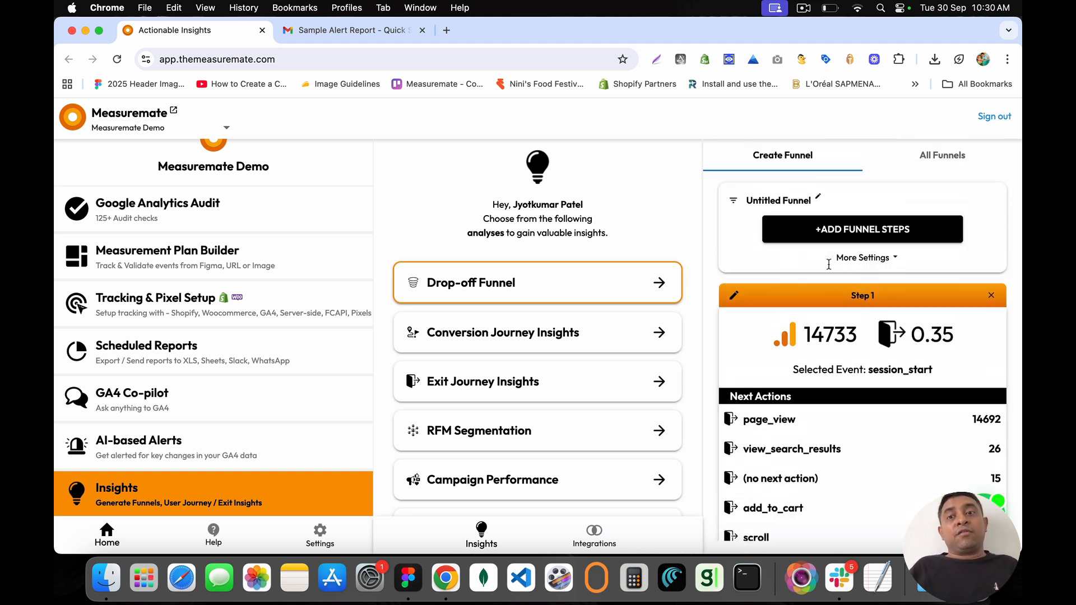
pyautogui.scroll(-5, 826, 275)
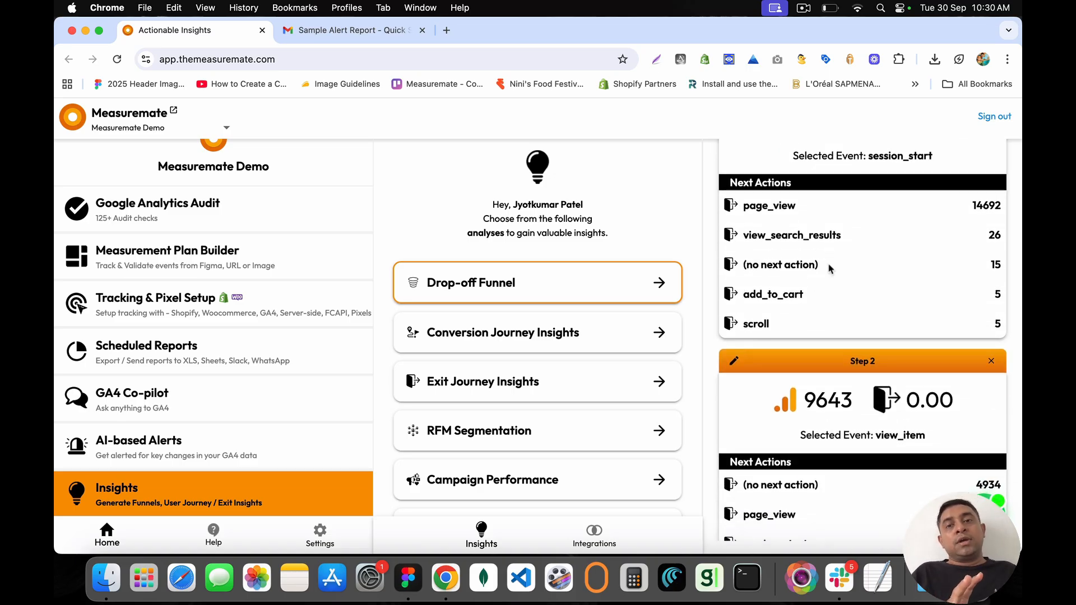
pyautogui.scroll(4, 830, 269)
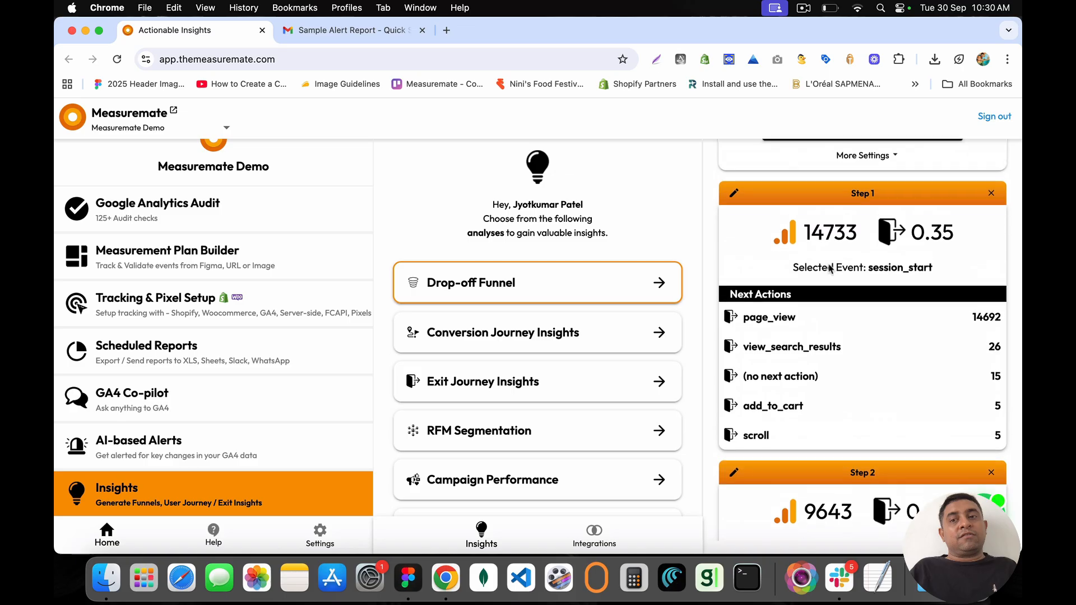
pyautogui.scroll(-2, 736, 293)
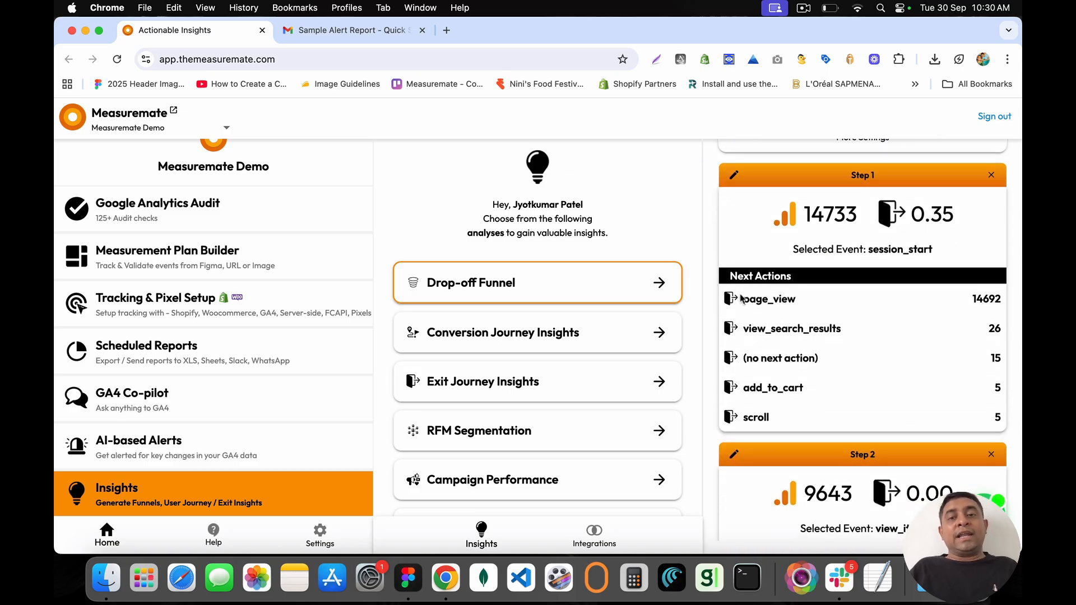
pyautogui.moveTo(740, 298); pyautogui.dragTo(796, 307)
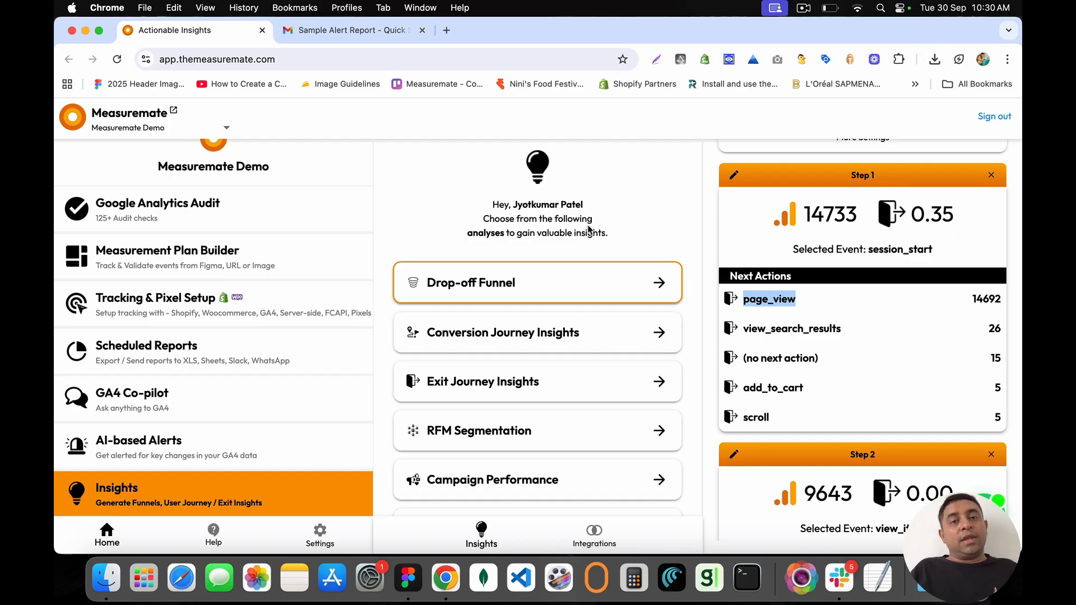
pyautogui.moveTo(618, 232); pyautogui.dragTo(491, 206)
pyautogui.click(491, 207)
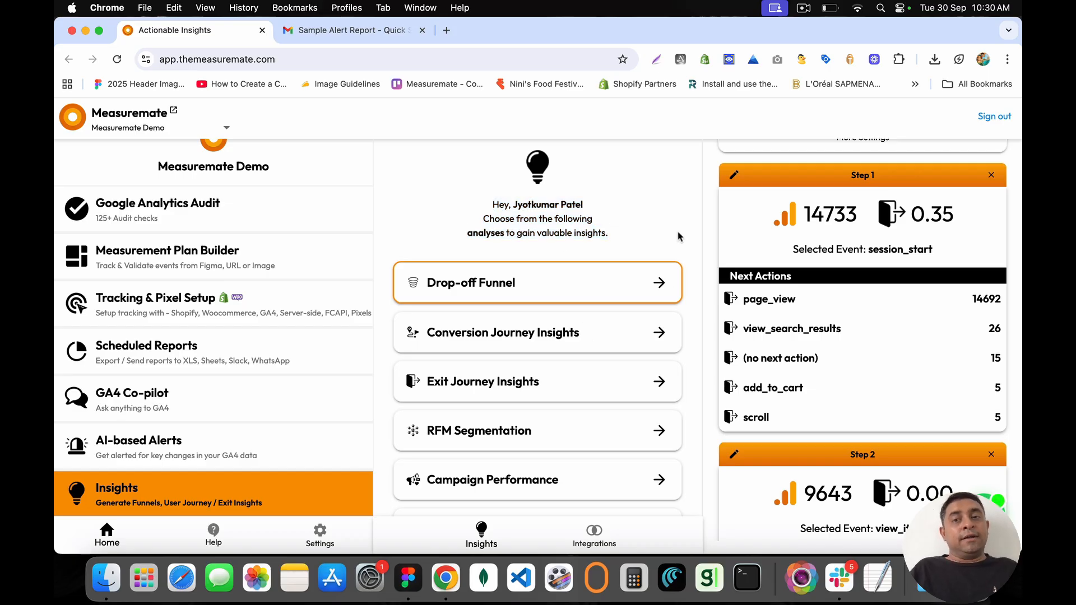
# Step: Delete both funnel steps and view the All Funnels list with its Untitled Funnel
pyautogui.click(992, 177)
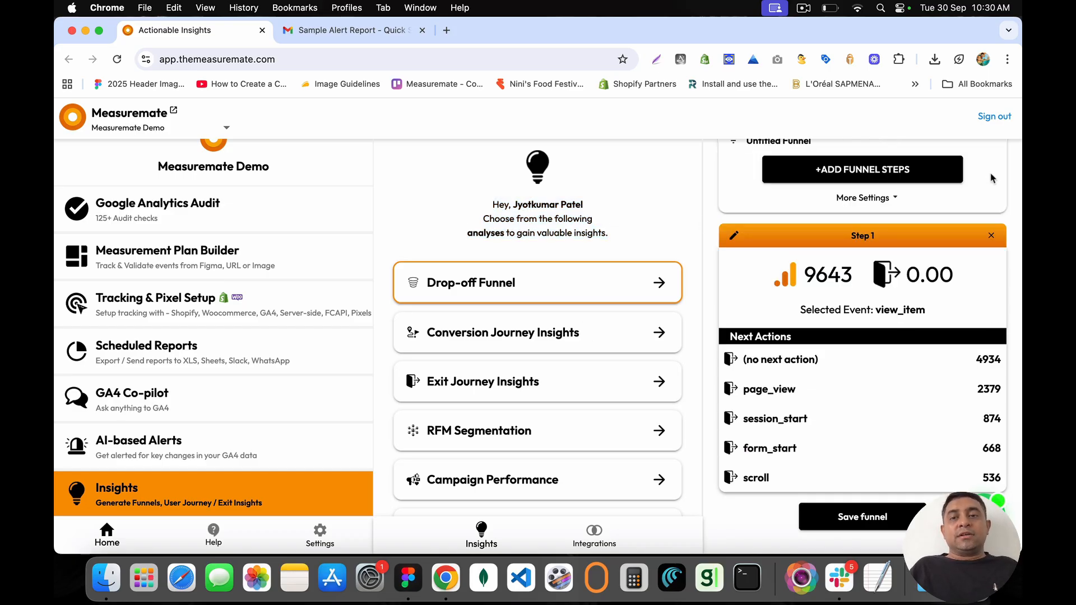
pyautogui.click(992, 237)
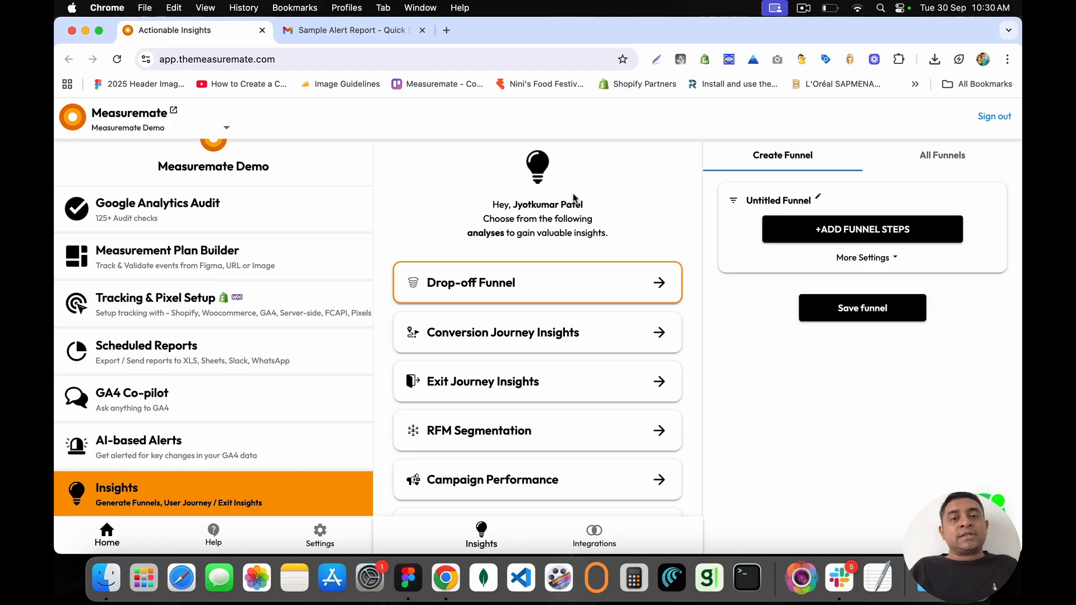
pyautogui.click(923, 164)
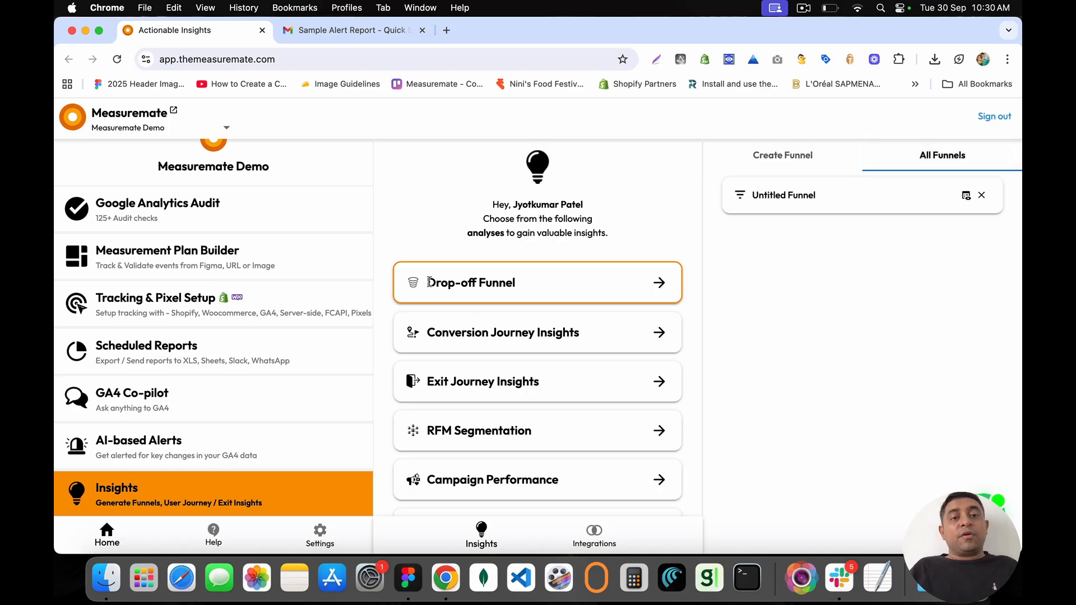
pyautogui.moveTo(428, 281); pyautogui.dragTo(524, 288)
pyautogui.click(525, 289)
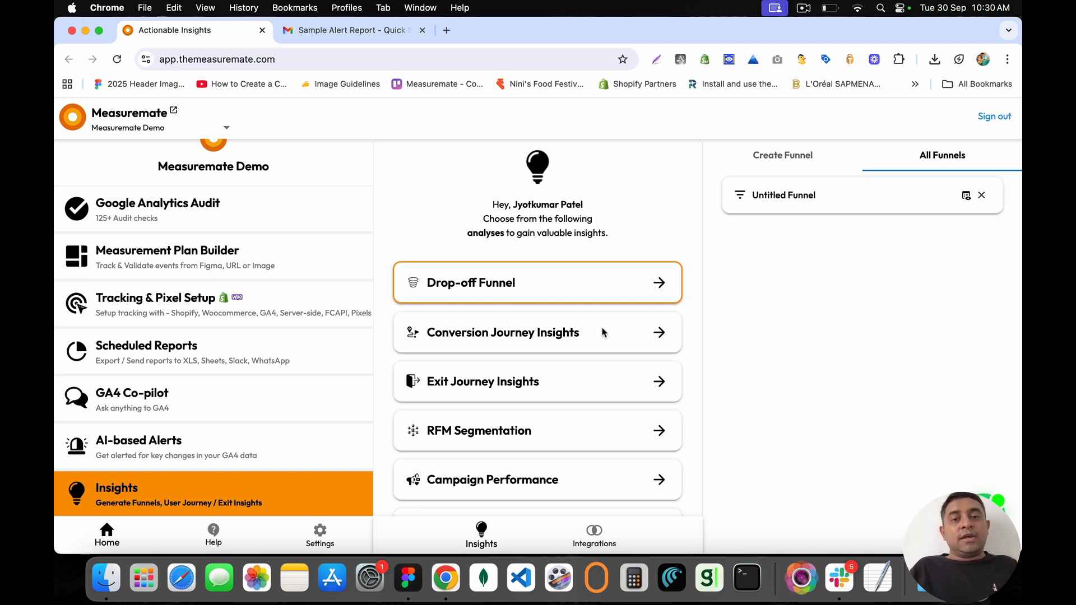
# Step: Create a new funnel with session_start as step 1 and purchase as step 2
pyautogui.moveTo(604, 332); pyautogui.dragTo(427, 333)
pyautogui.click(803, 163)
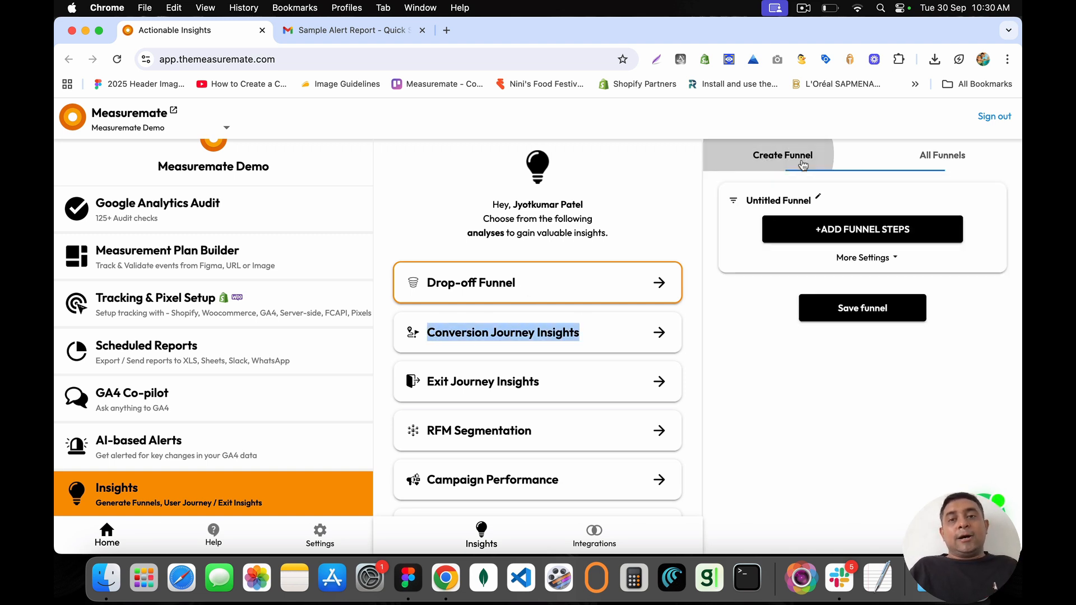
pyautogui.click(852, 234)
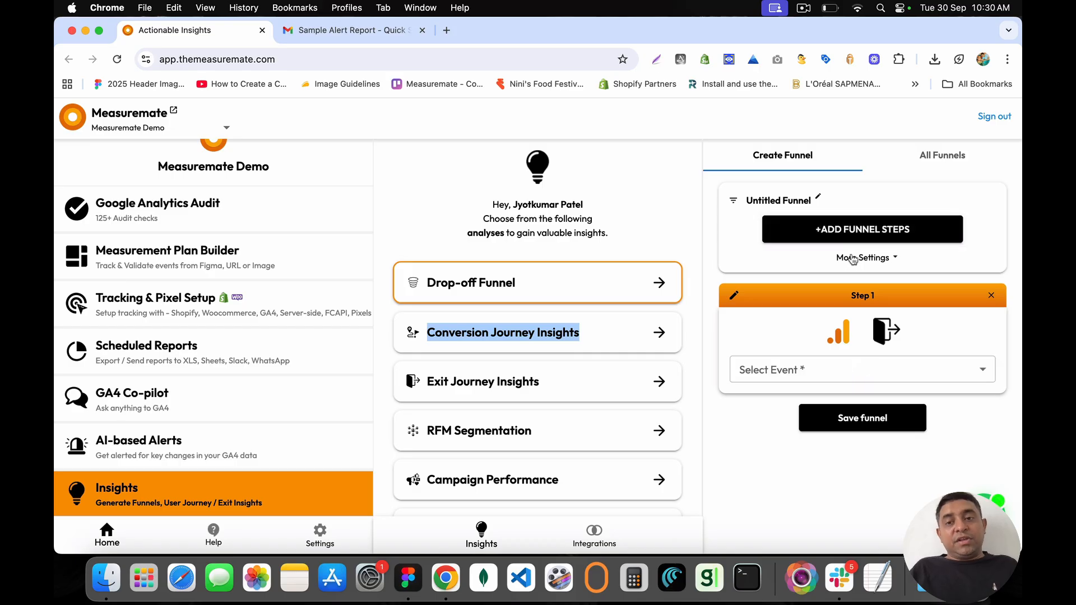
pyautogui.click(795, 369)
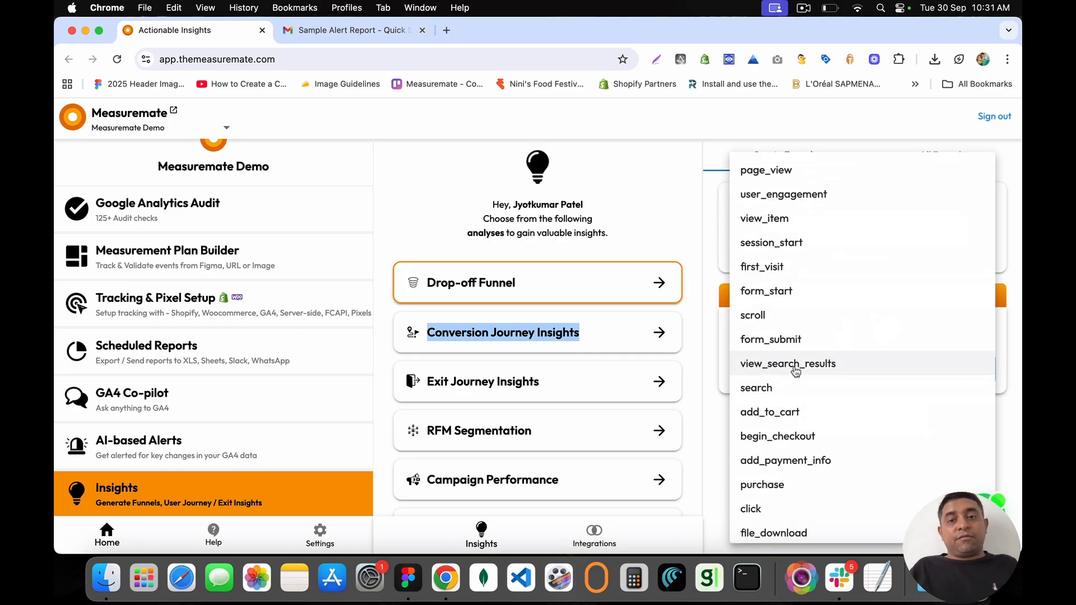
pyautogui.click(785, 241)
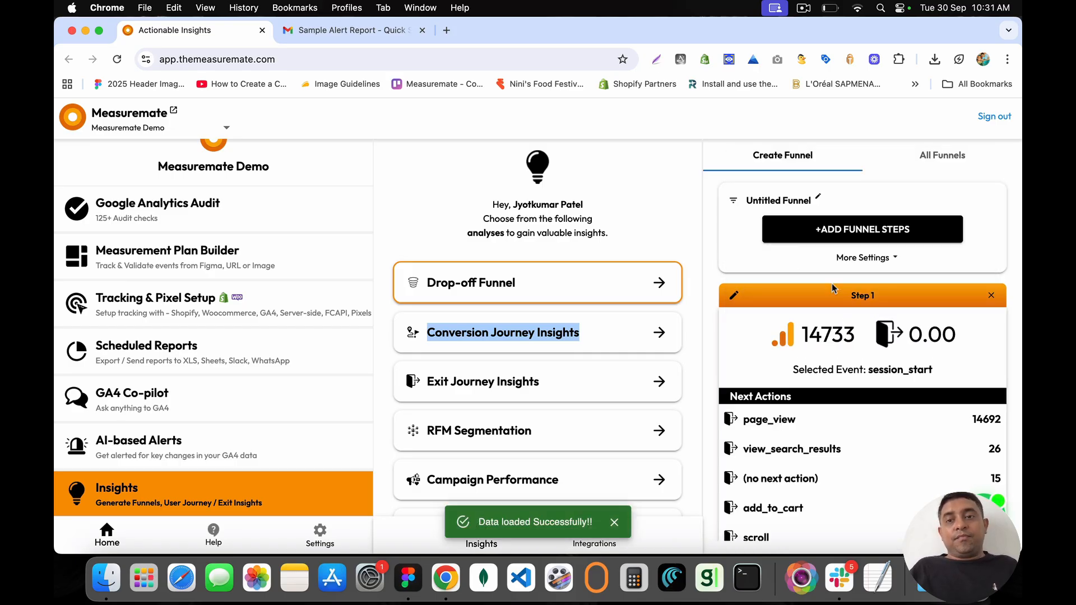
pyautogui.click(828, 235)
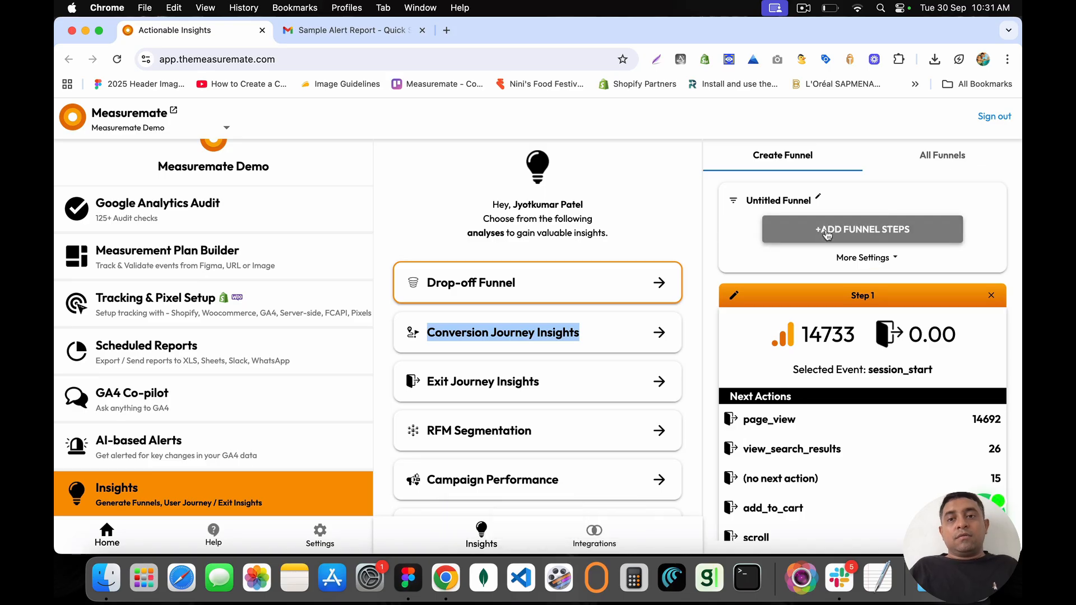
pyautogui.click(812, 470)
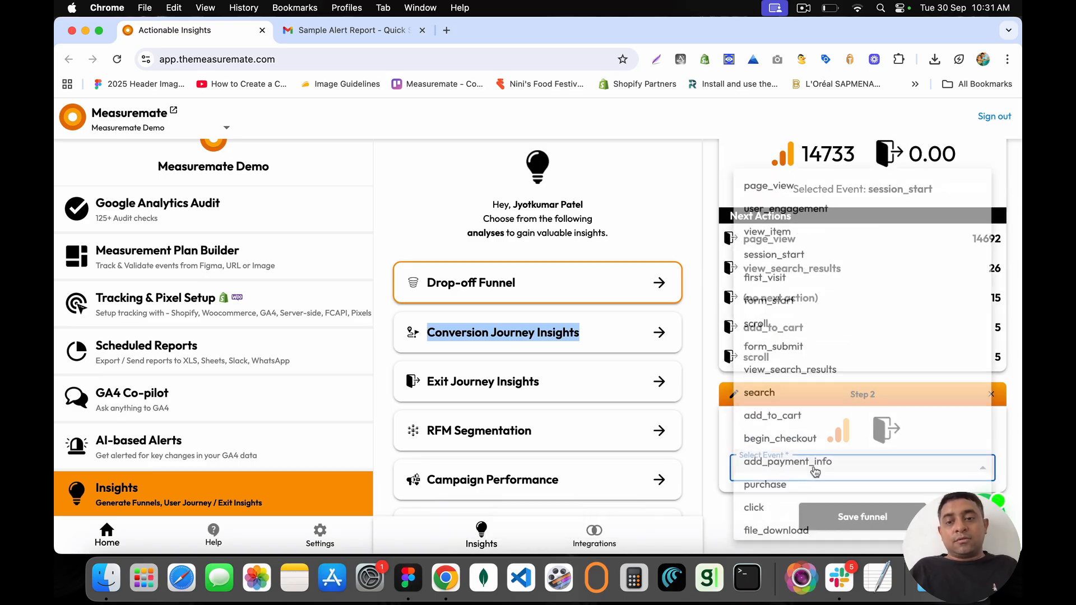
pyautogui.click(781, 483)
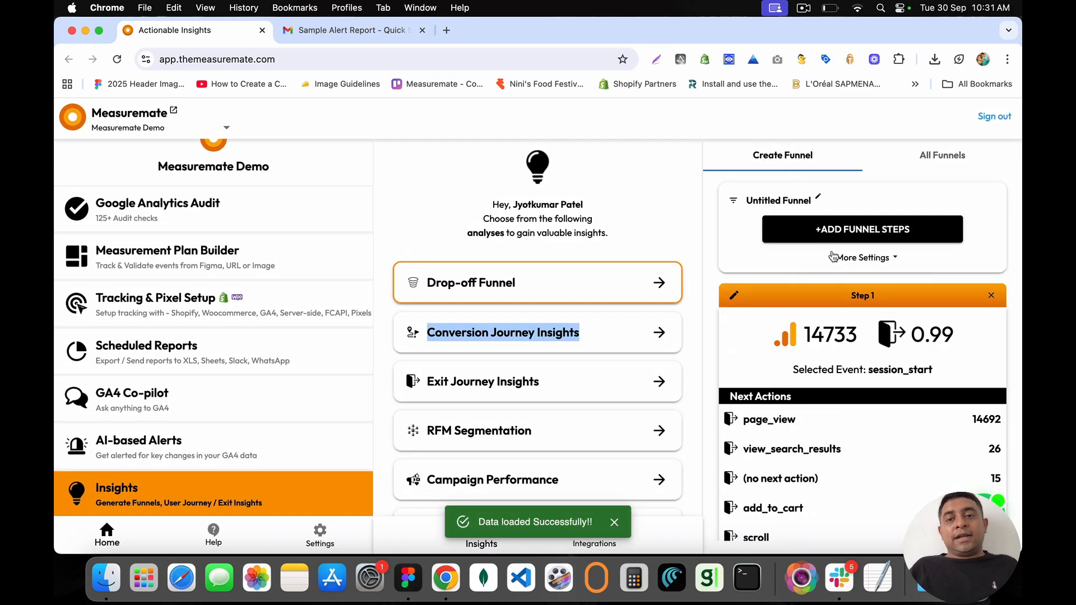
# Step: Break the funnel down by Device category
pyautogui.click(857, 258)
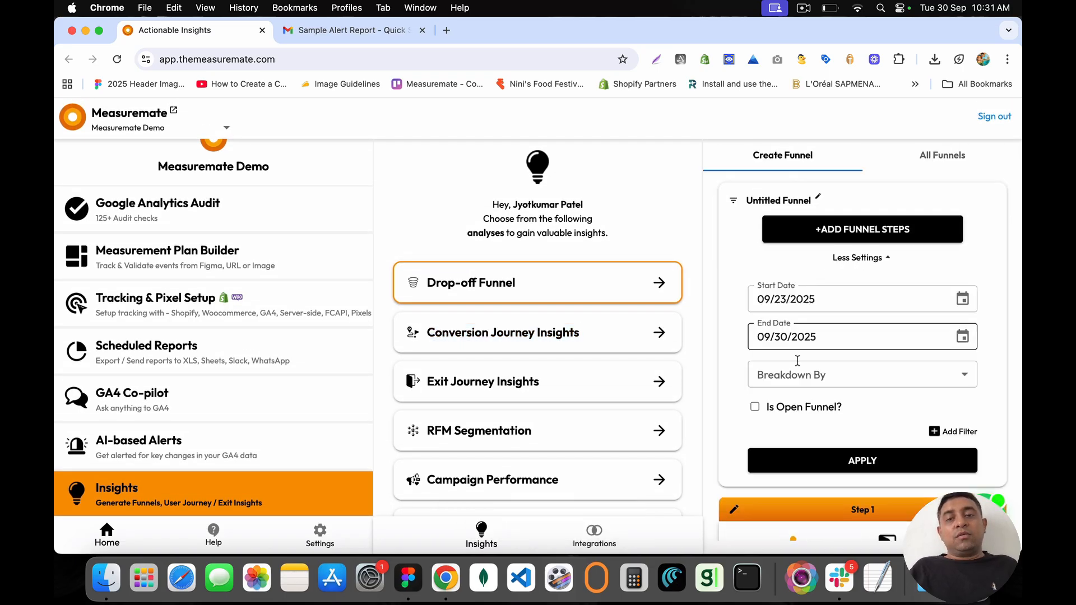
pyautogui.click(814, 374)
pyautogui.scroll(-10, 814, 376)
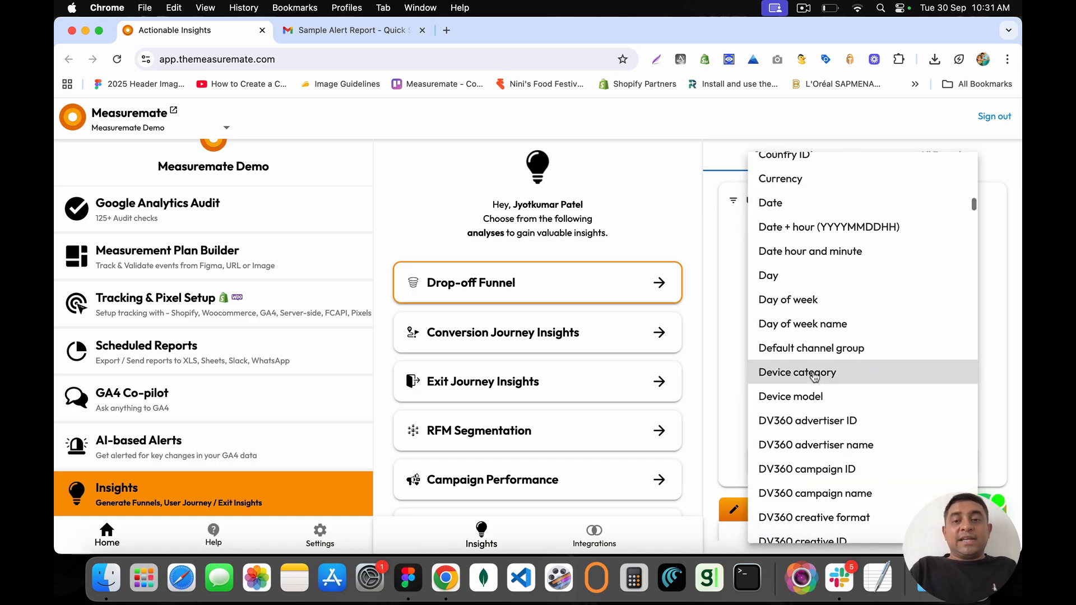
pyautogui.click(788, 377)
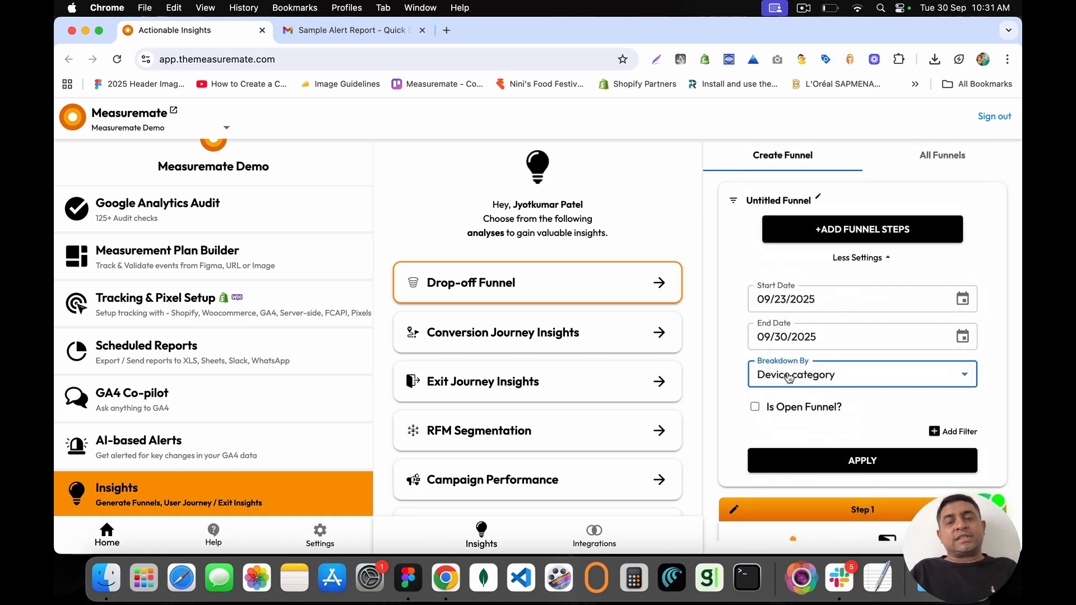
pyautogui.click(869, 458)
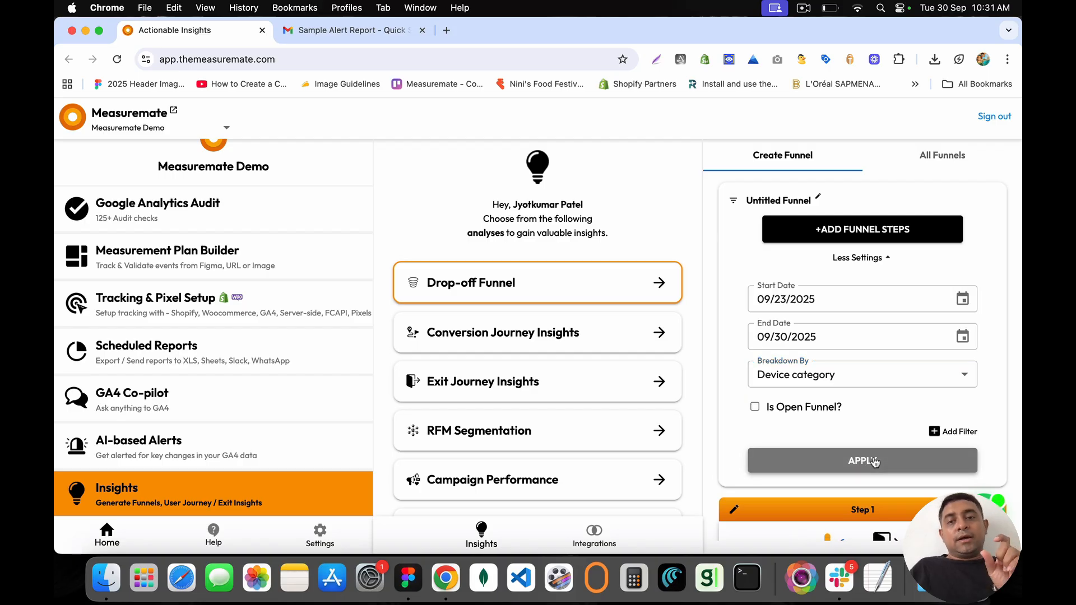
pyautogui.scroll(-6, 875, 462)
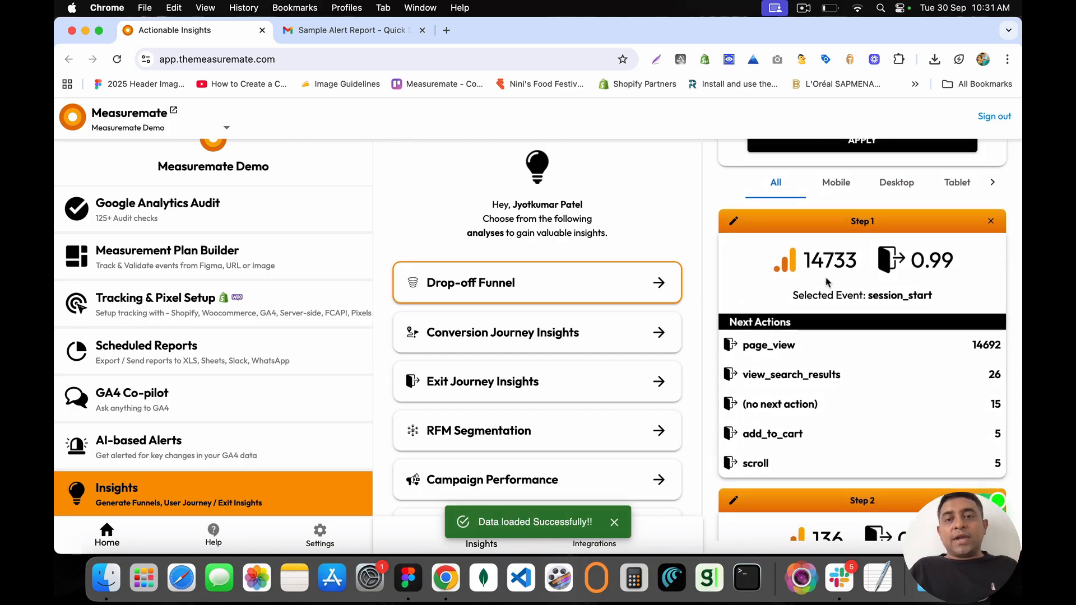
# Step: Compare the Mobile, Desktop, Tablet and Smart Tv funnel figures, ending on Desktop
pyautogui.click(836, 184)
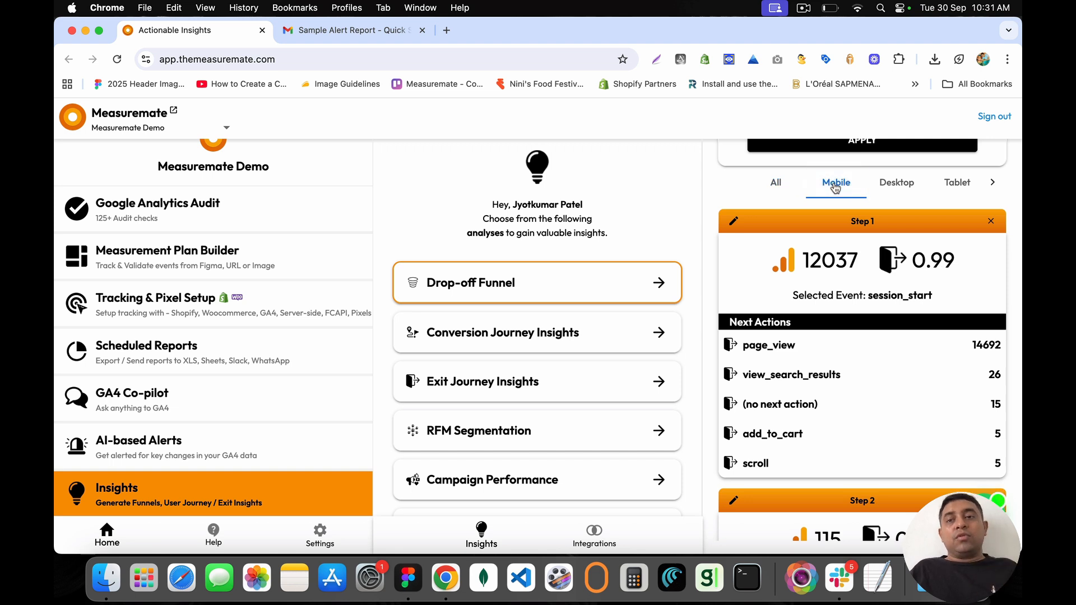
pyautogui.scroll(1, 835, 188)
pyautogui.hscroll(1, 858, 204)
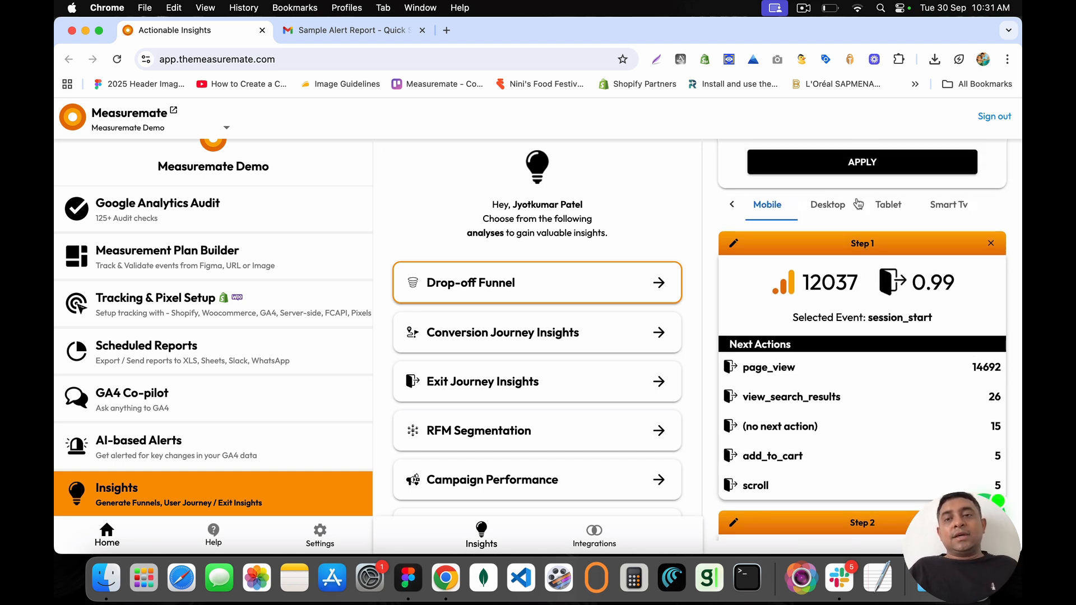
pyautogui.click(824, 206)
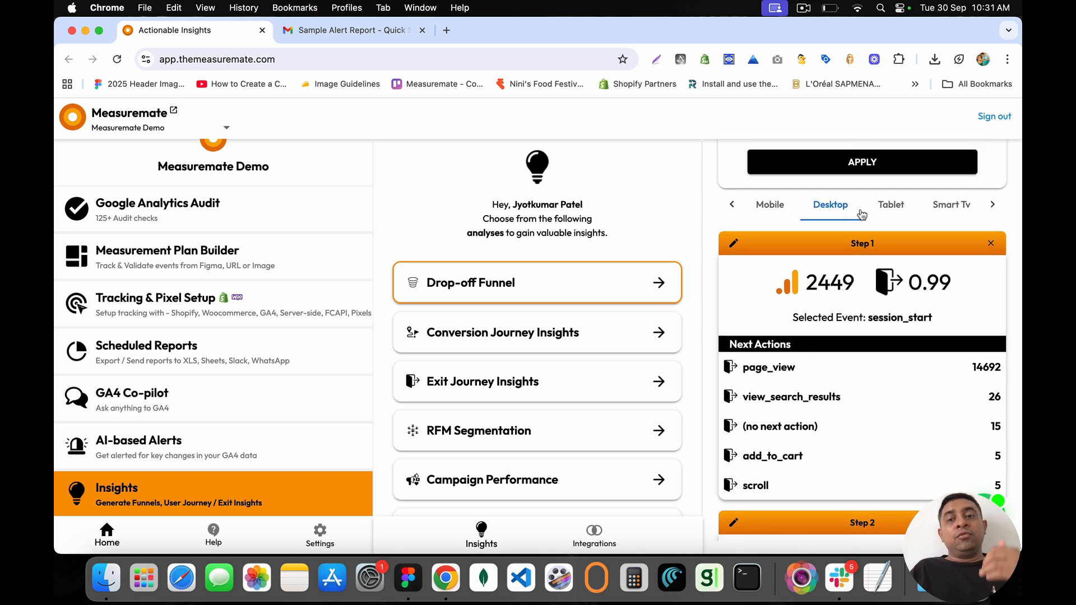
pyautogui.click(891, 206)
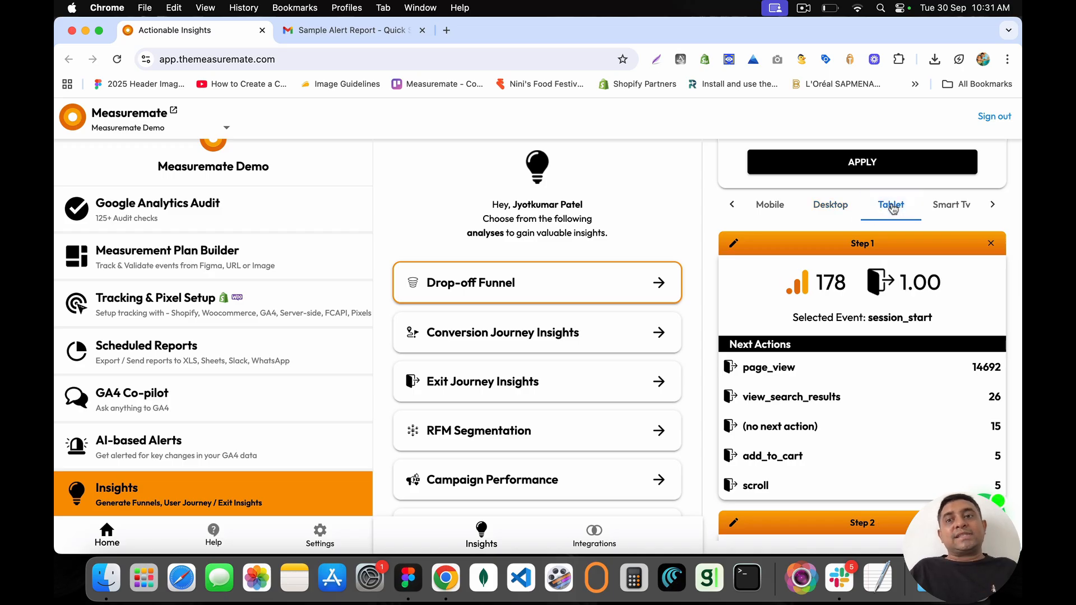
pyautogui.click(955, 205)
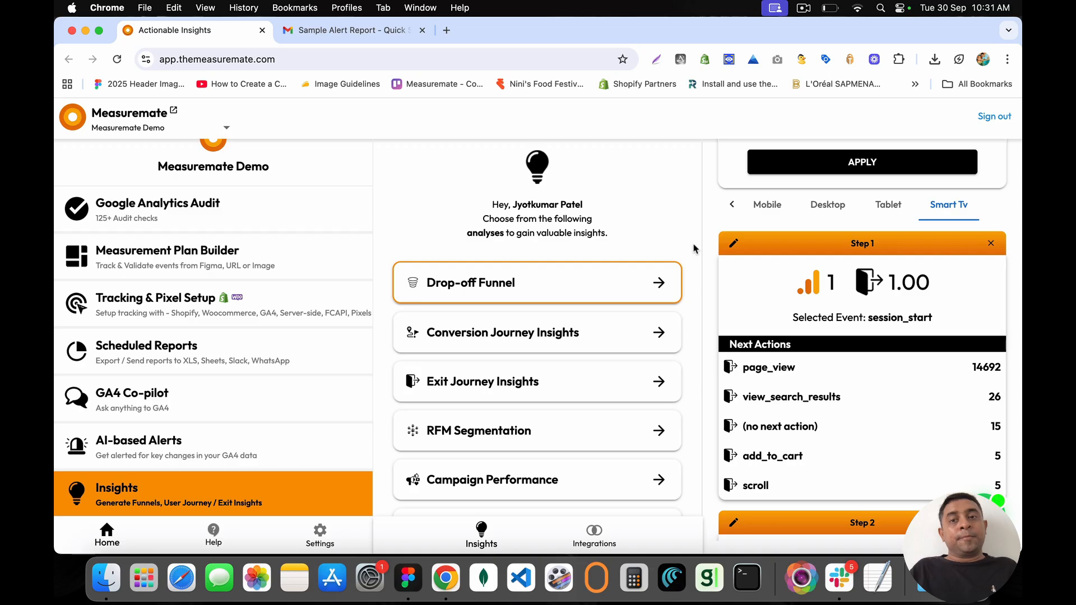
pyautogui.click(777, 204)
pyautogui.click(828, 204)
pyautogui.scroll(5, 785, 314)
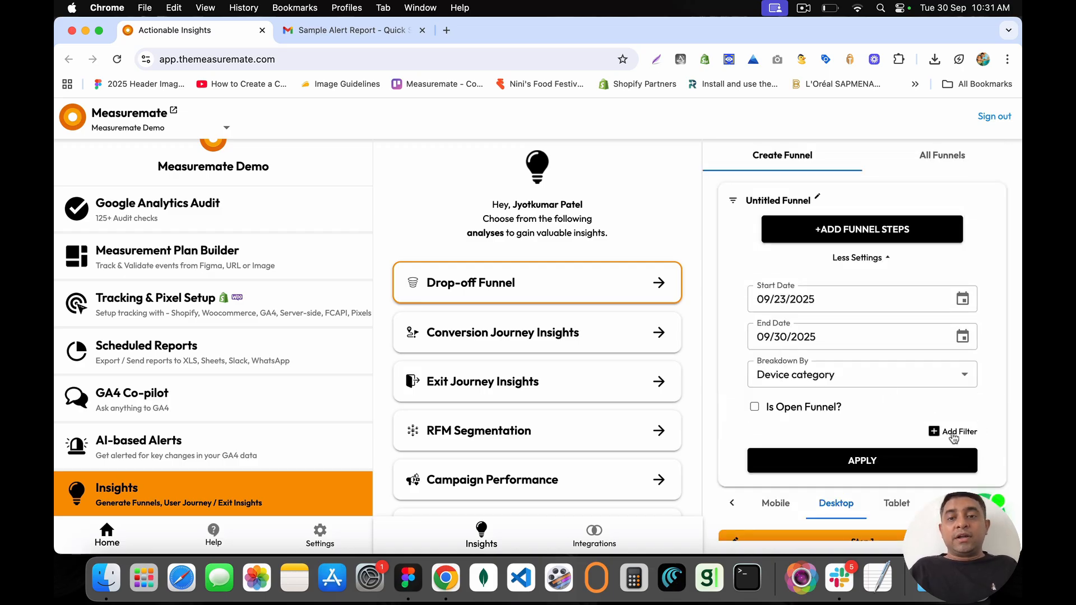
# Step: Apply a Source / medium contains 'paid' filter and dismiss the resulting sourceMedium error
pyautogui.click(953, 432)
pyautogui.scroll(-3, 896, 381)
pyautogui.click(860, 365)
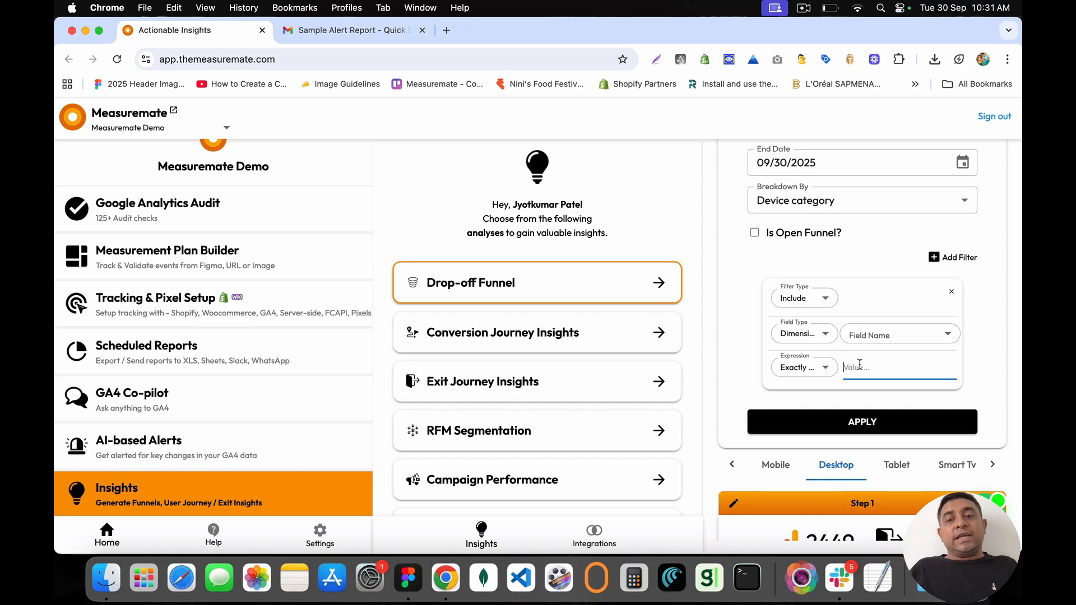
pyautogui.click(879, 334)
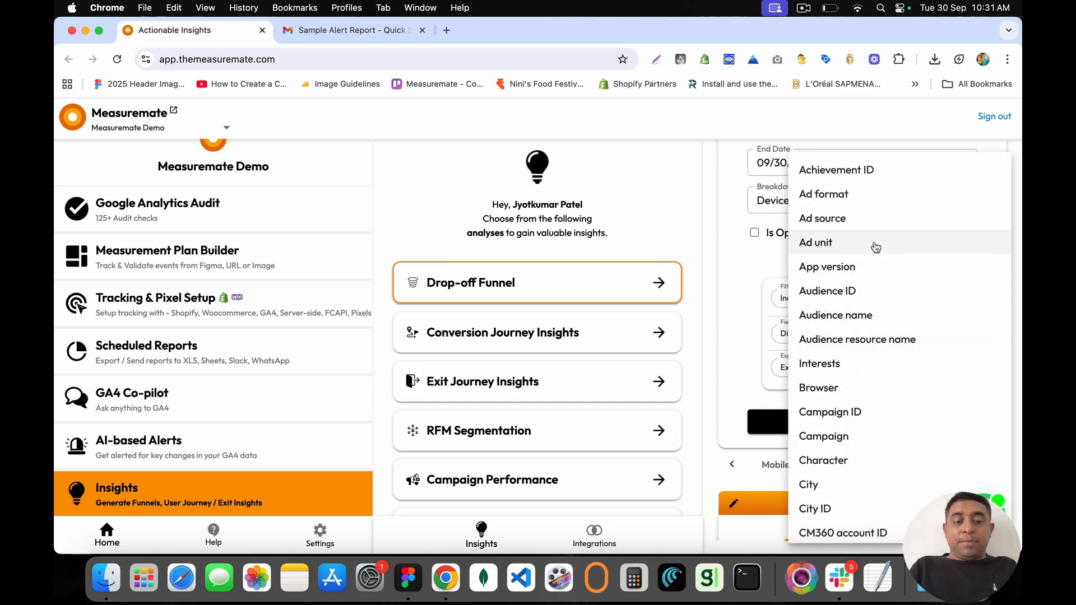
pyautogui.scroll(-15, 875, 247)
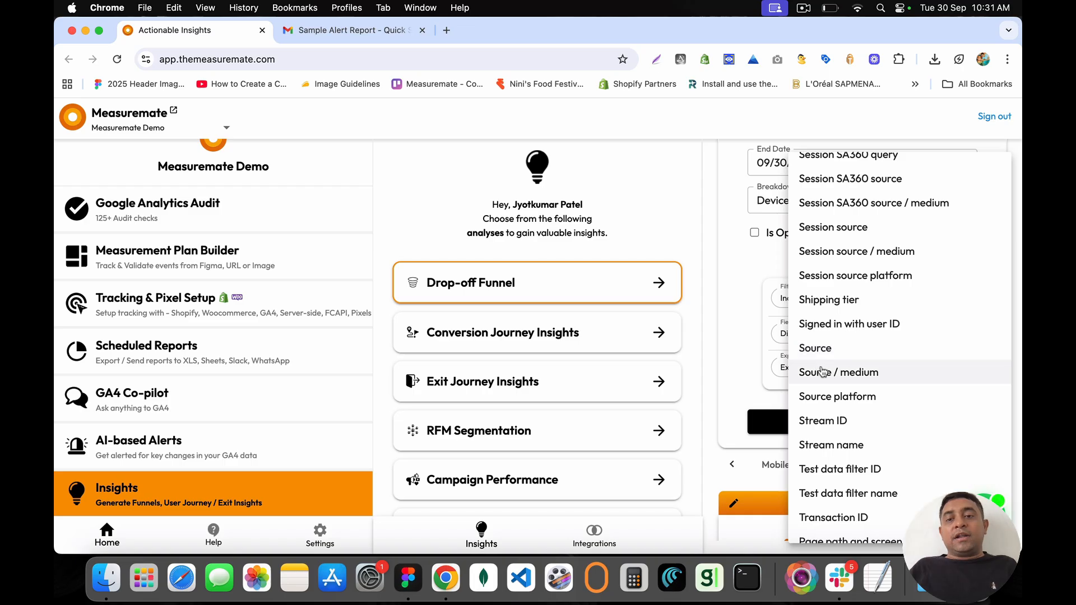
pyautogui.click(801, 371)
pyautogui.click(799, 369)
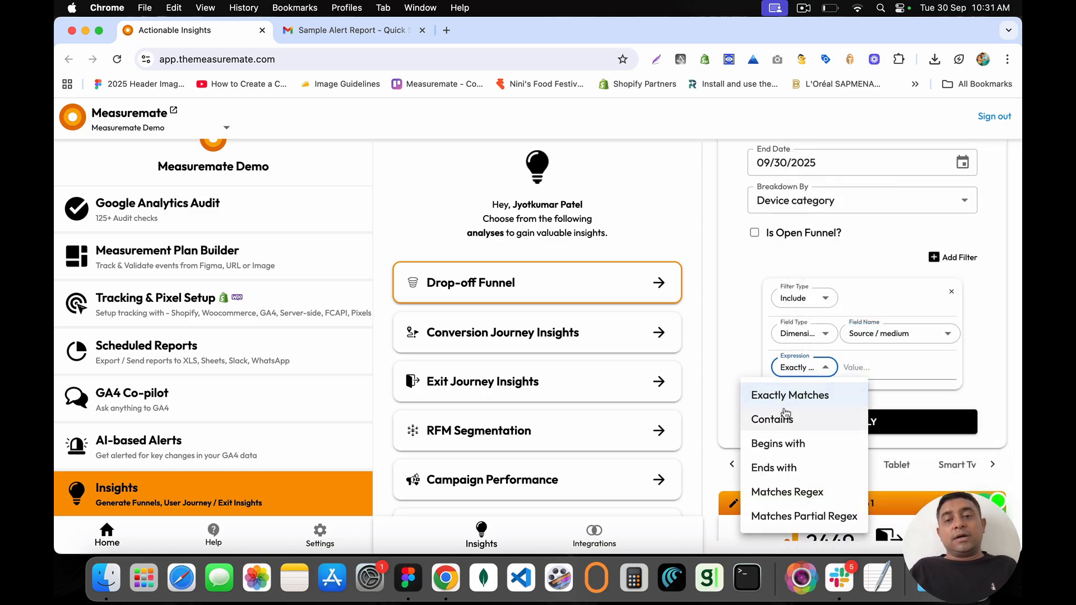
pyautogui.click(786, 422)
pyautogui.click(863, 369)
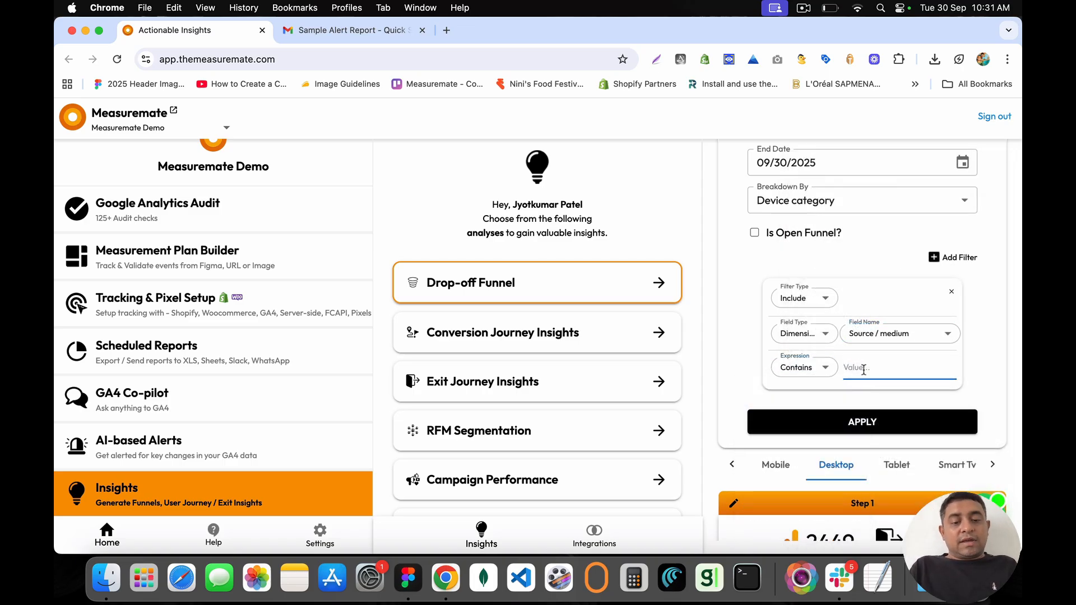
pyautogui.click(857, 423)
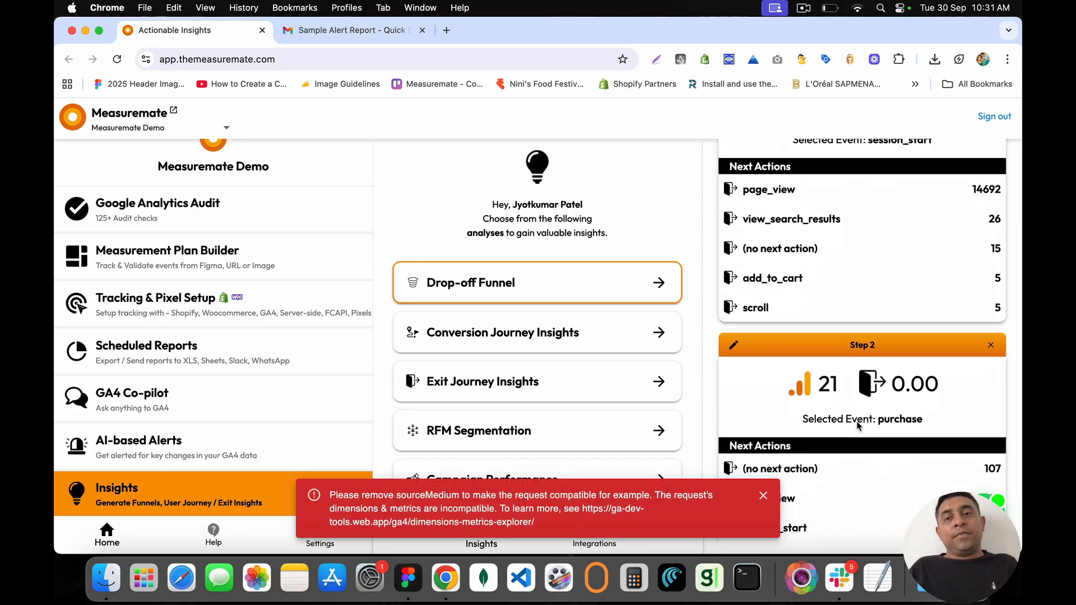
pyautogui.scroll(3, 857, 424)
pyautogui.click(763, 495)
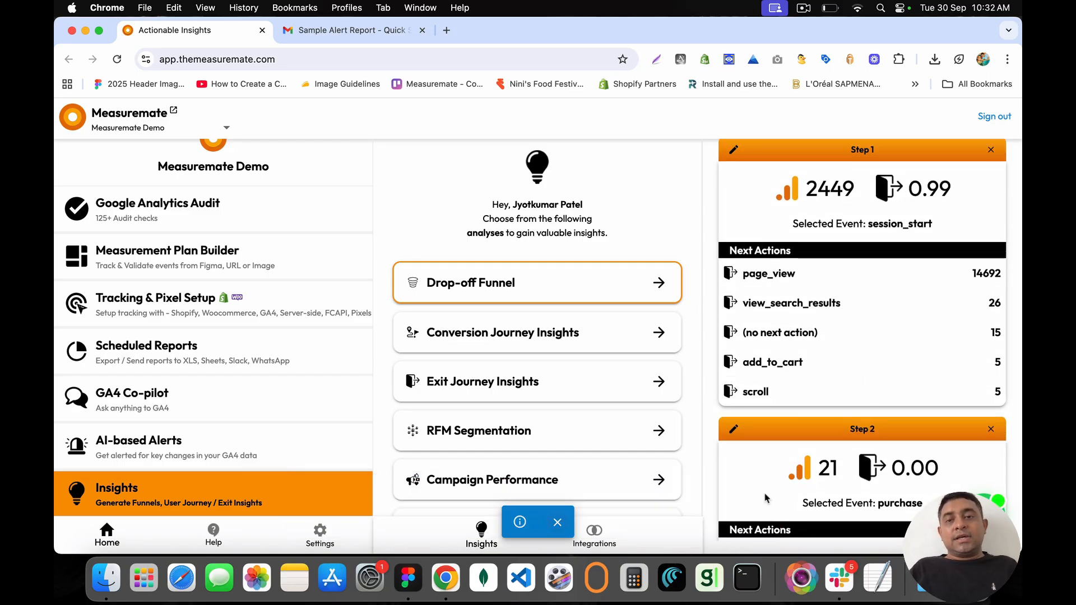
# Step: Keep Device category as the funnel breakdown
pyautogui.scroll(10, 767, 496)
pyautogui.scroll(-3, 772, 261)
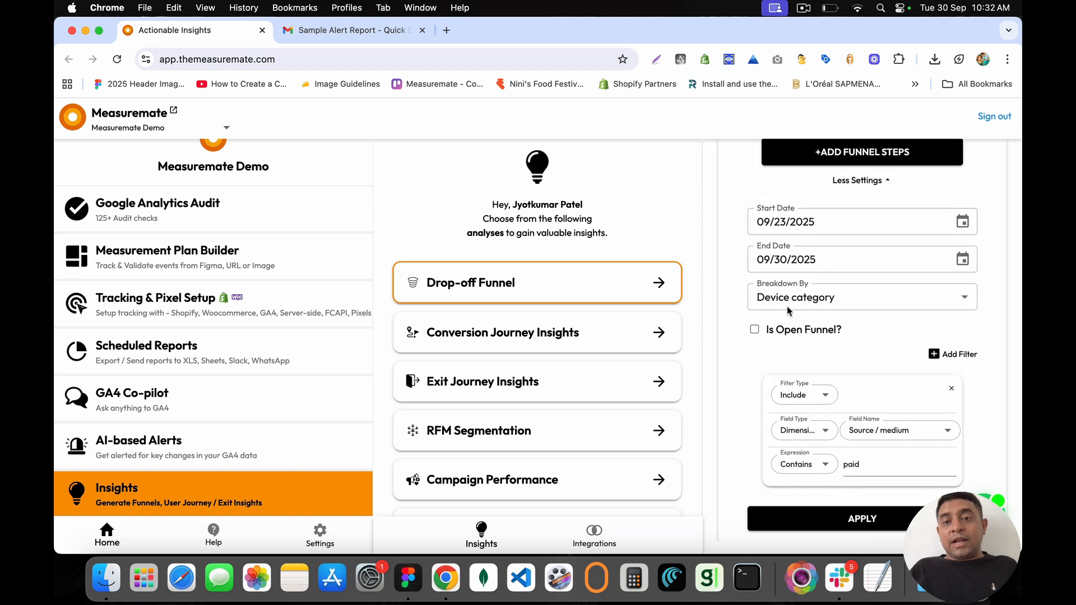
pyautogui.click(829, 297)
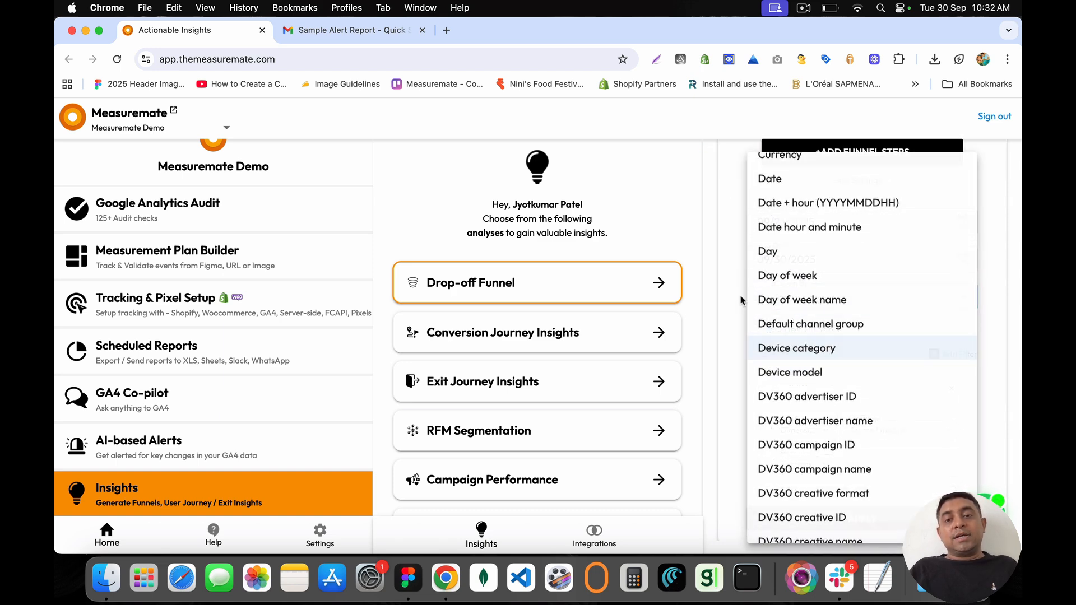
pyautogui.click(754, 348)
pyautogui.scroll(-8, 828, 427)
pyautogui.scroll(-1, 828, 427)
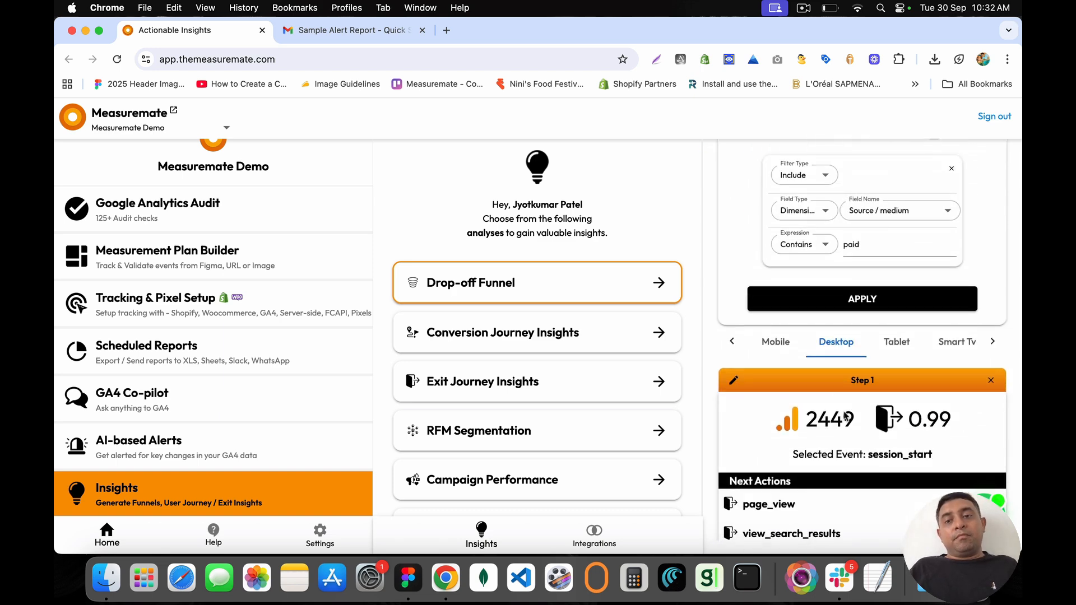
pyautogui.scroll(-10, 853, 453)
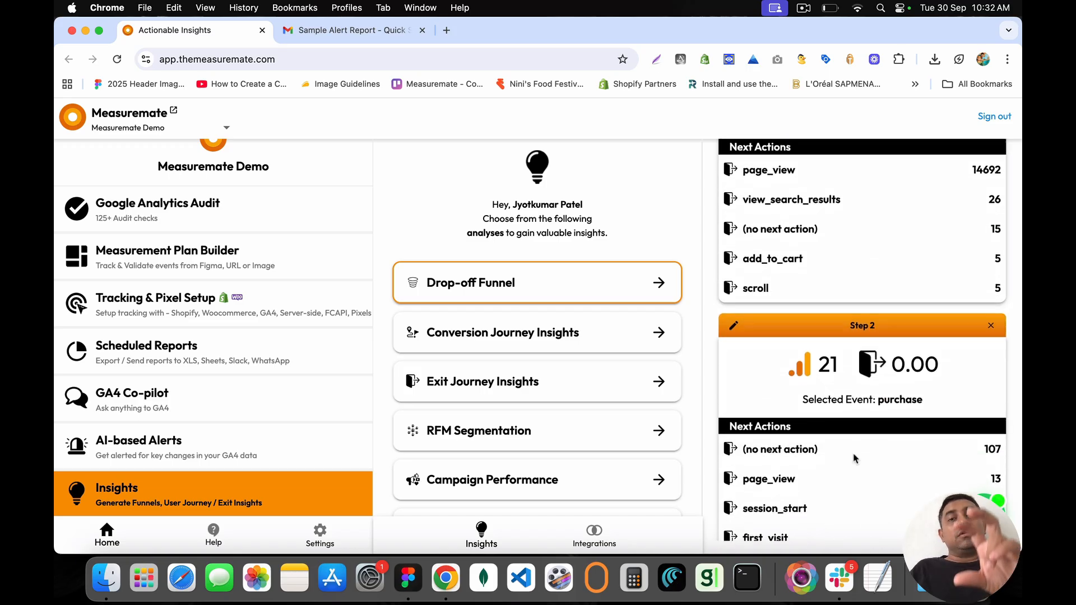
pyautogui.scroll(15, 852, 459)
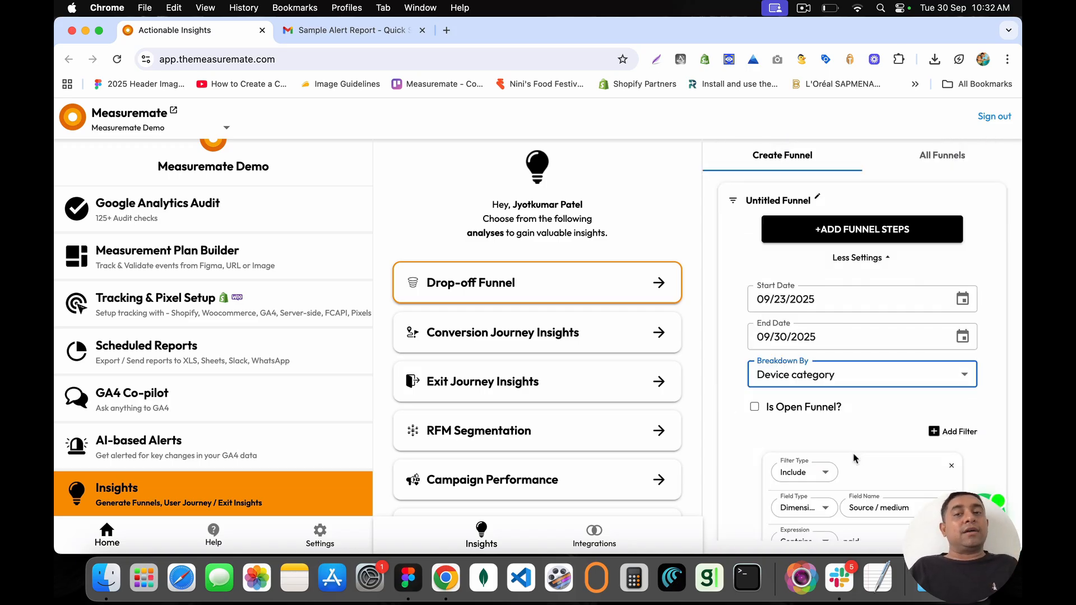
# Step: Open the Conversion Journey Insights analysis form
pyautogui.click(684, 277)
pyautogui.tripleClick(516, 282)
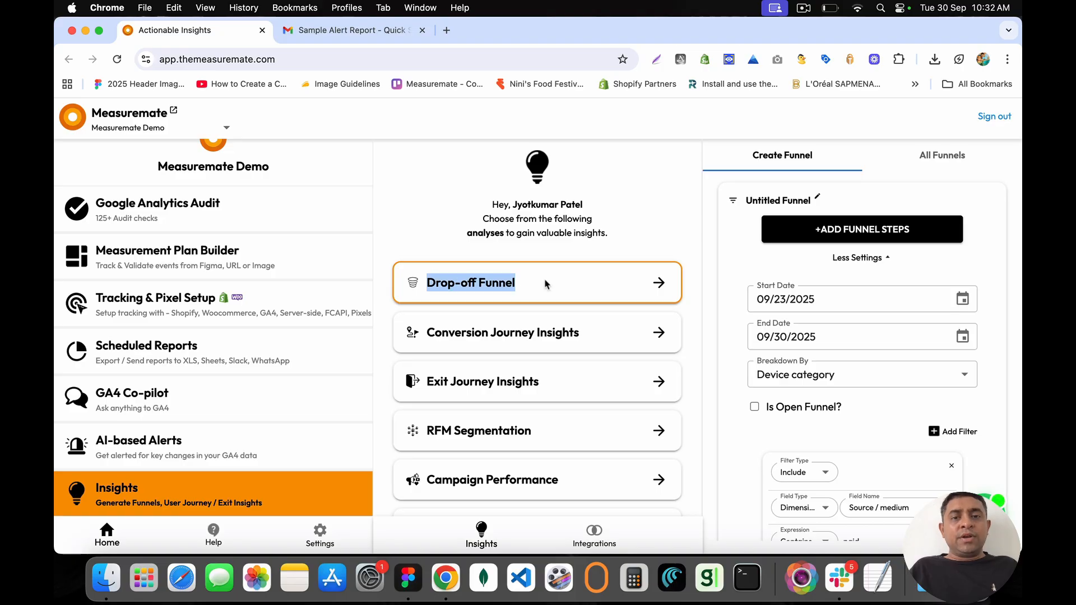
pyautogui.click(661, 339)
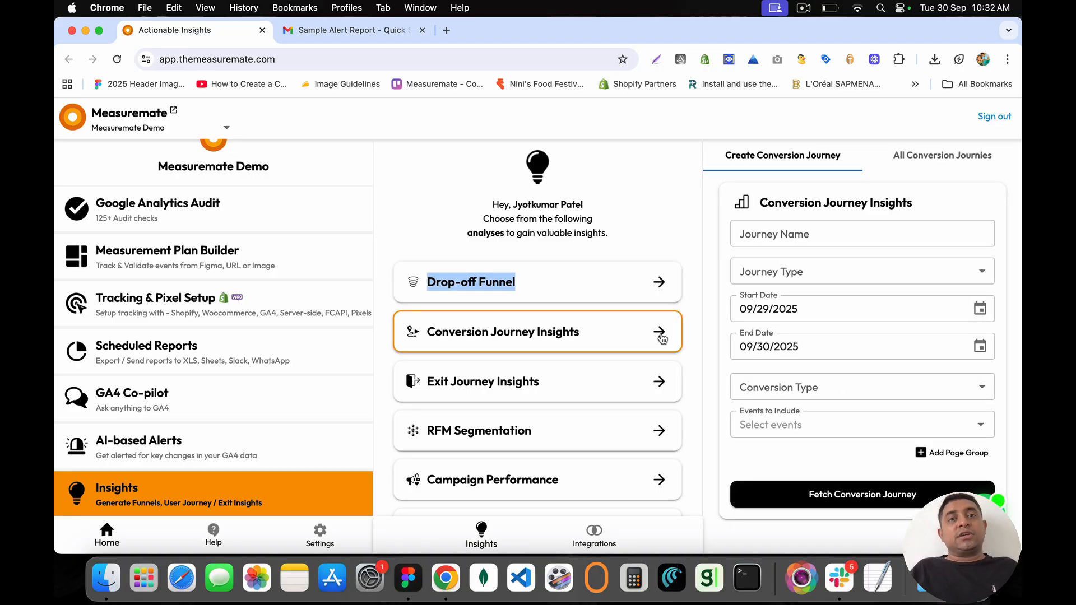
# Step: Load themeasuremate.com in a new browser tab
pyautogui.click(446, 30)
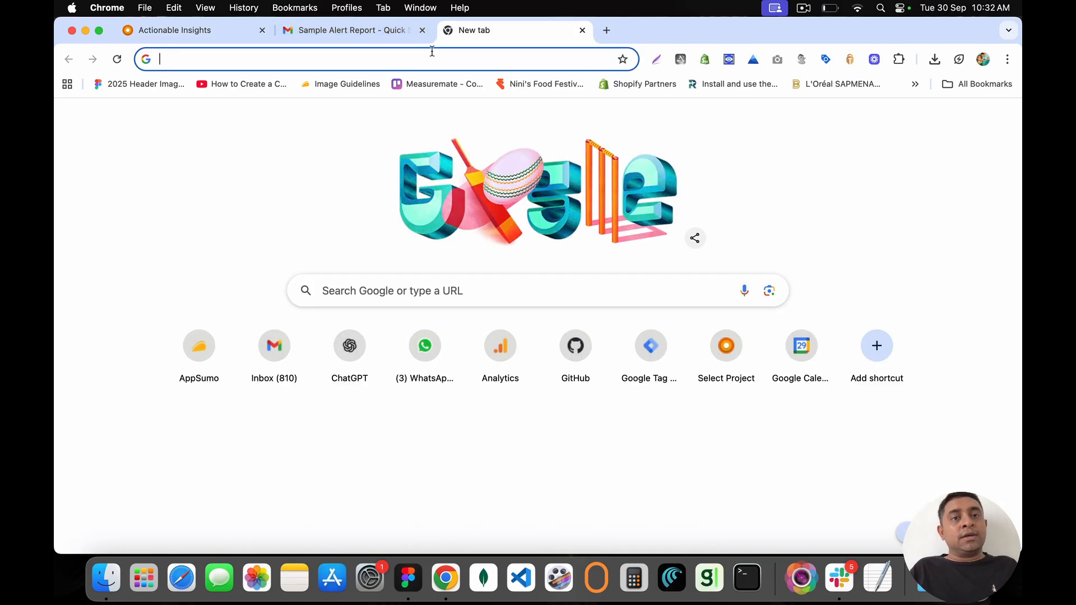
pyautogui.click(432, 56)
pyautogui.write('app')
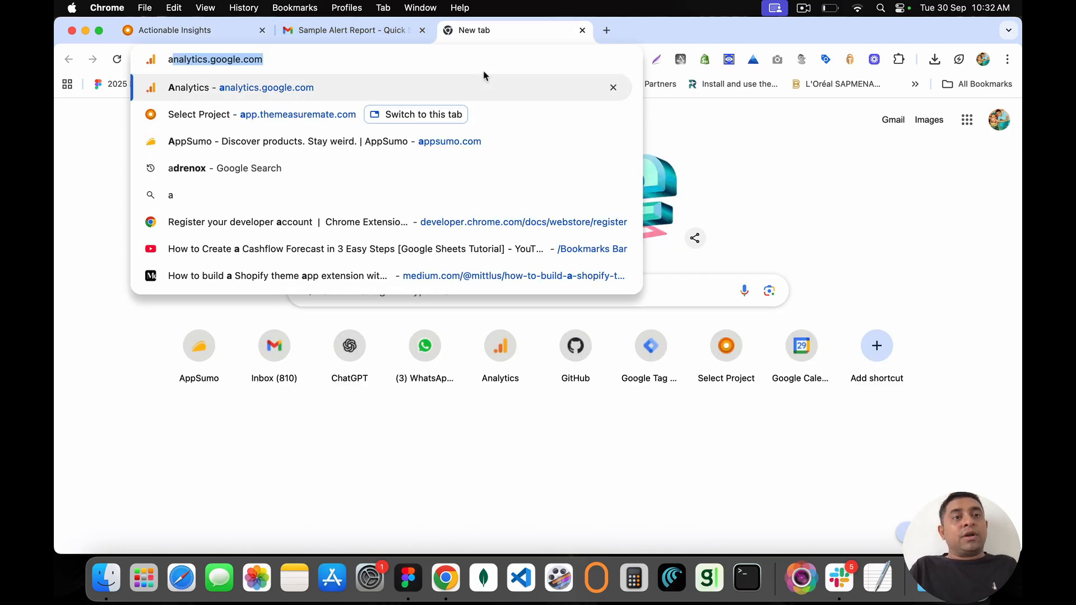
pyautogui.press('BackSpace')
pyautogui.press('BackSpace')
pyautogui.press('BackSpace')
pyautogui.press('BackSpace')
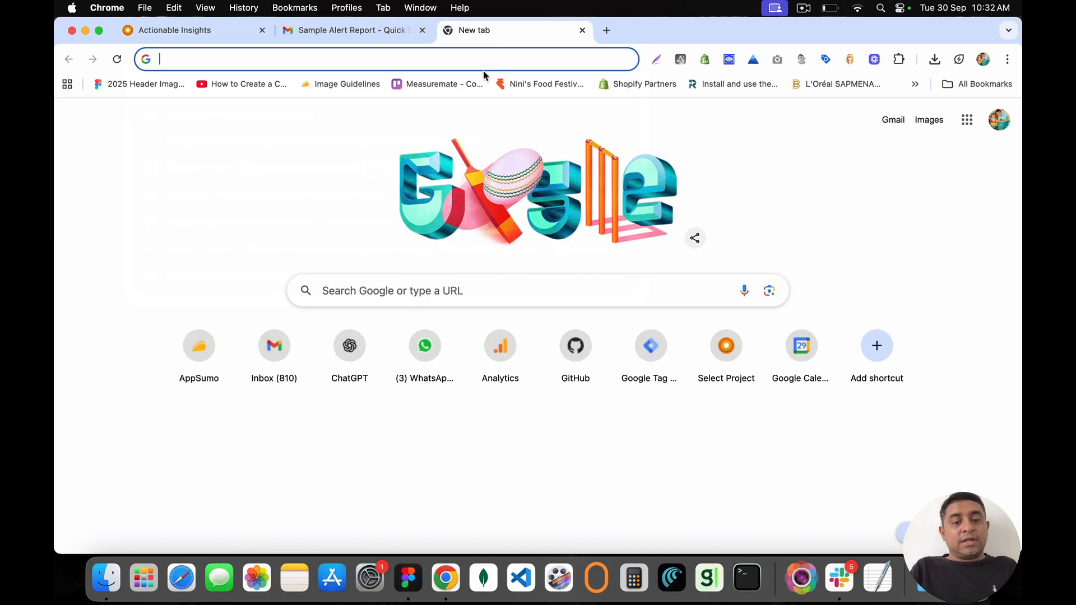
pyautogui.write('the')
pyautogui.press('Return')
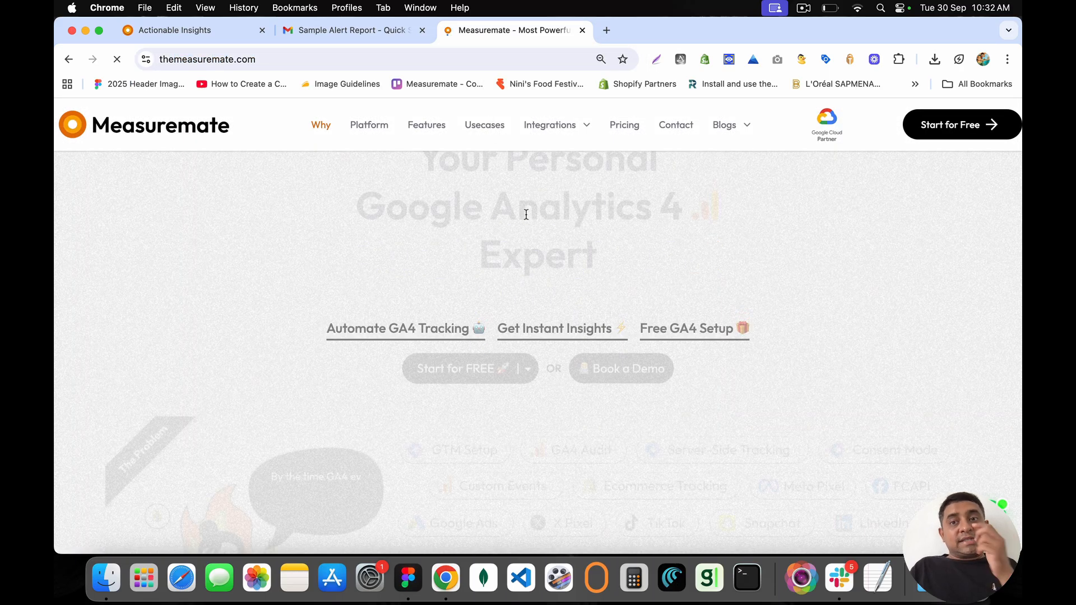
# Step: Scroll through the $49, $67 and $99 pricing plans and contact form, then return to Insights
pyautogui.scroll(-4, 622, 331)
pyautogui.scroll(-15, 621, 329)
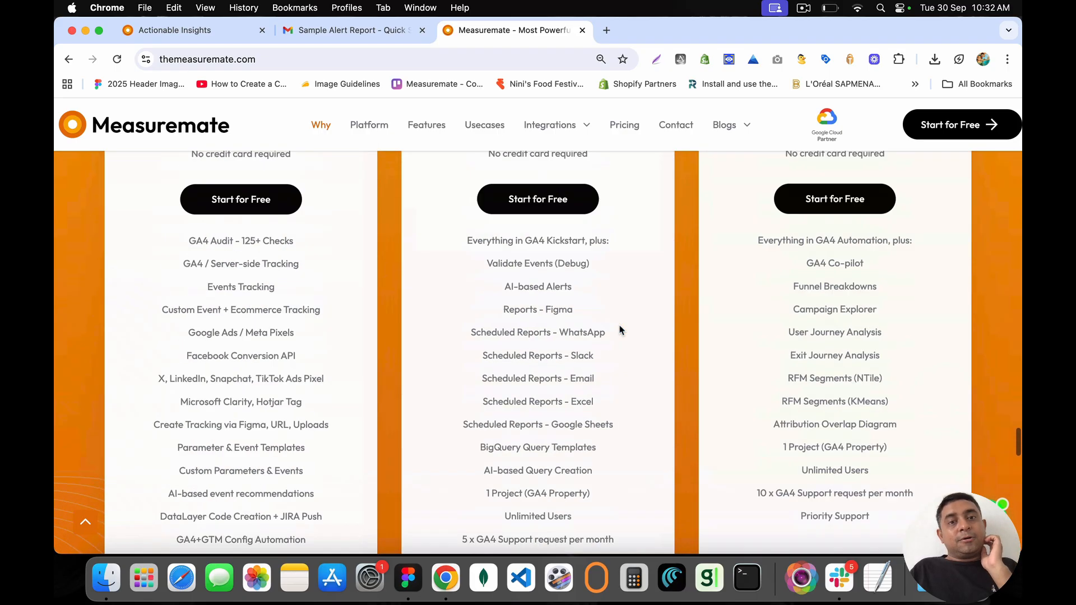
pyautogui.scroll(1, 619, 331)
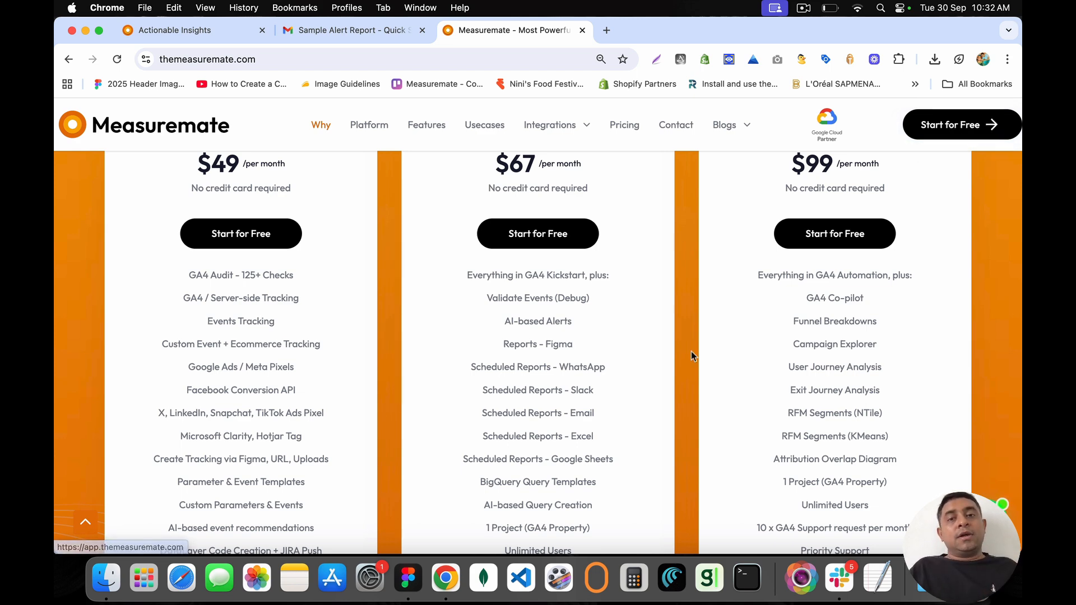
pyautogui.scroll(-12, 691, 351)
pyautogui.scroll(-2, 691, 351)
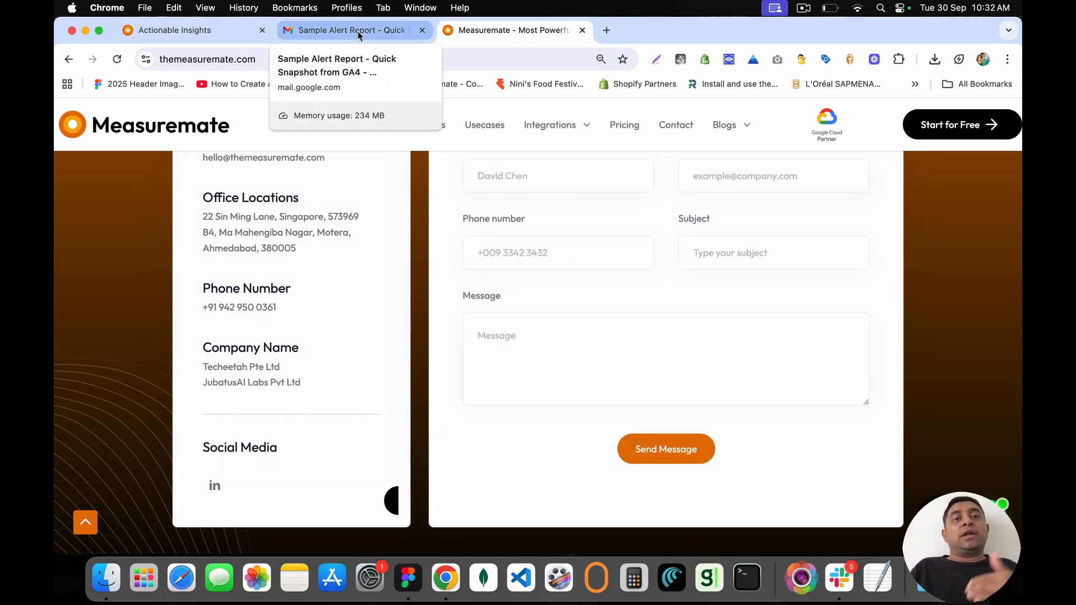
pyautogui.click(231, 35)
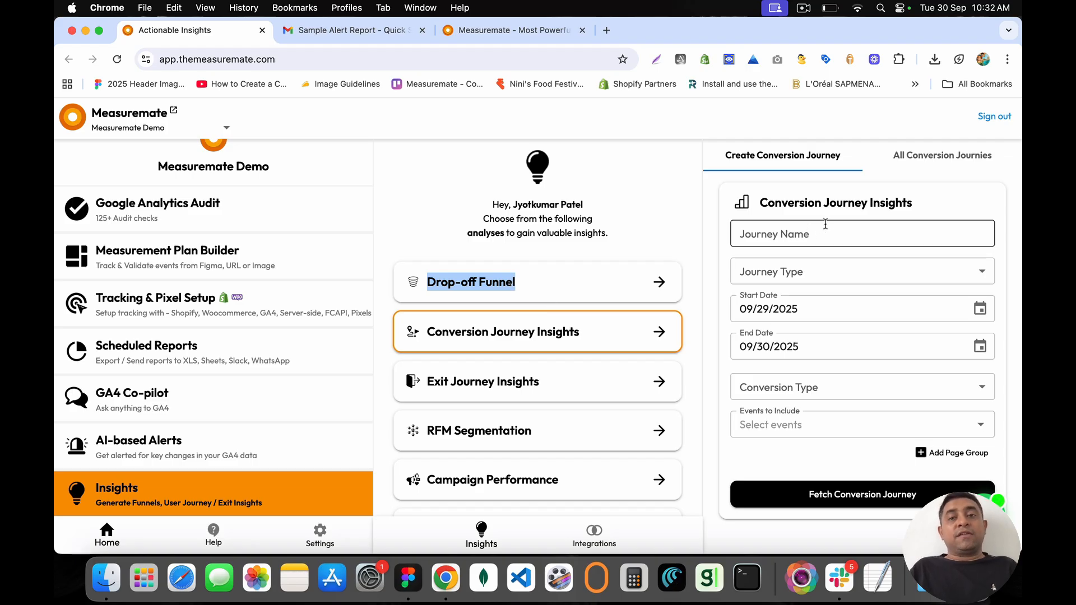
# Step: Reveal the Aggregate Journey and User Journey options in the new conversion journey's Journey Type field
pyautogui.click(776, 238)
pyautogui.moveTo(765, 203); pyautogui.dragTo(930, 205)
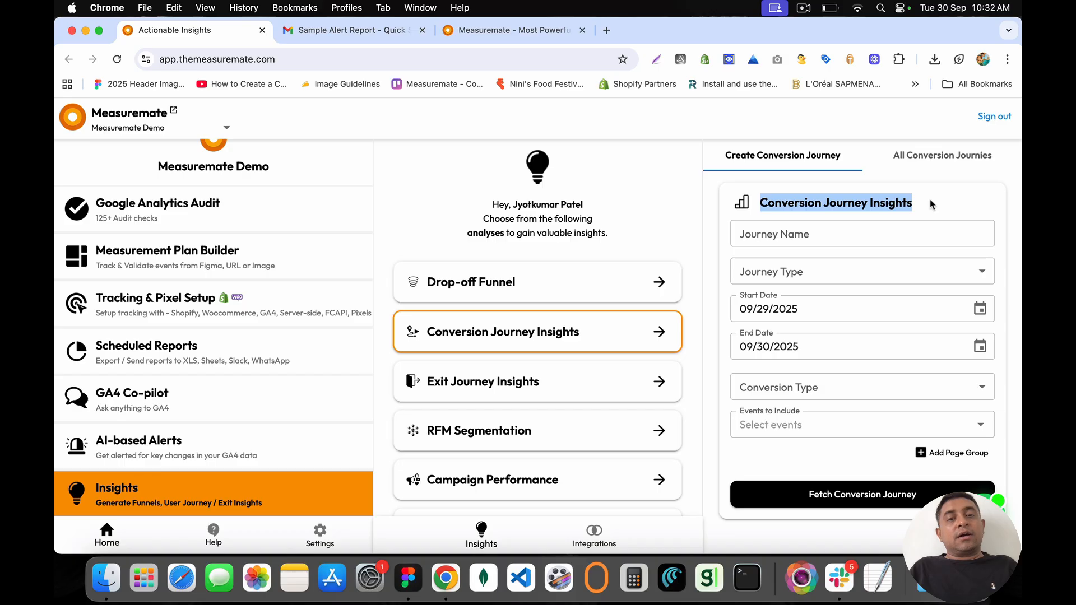
pyautogui.scroll(-3, 625, 372)
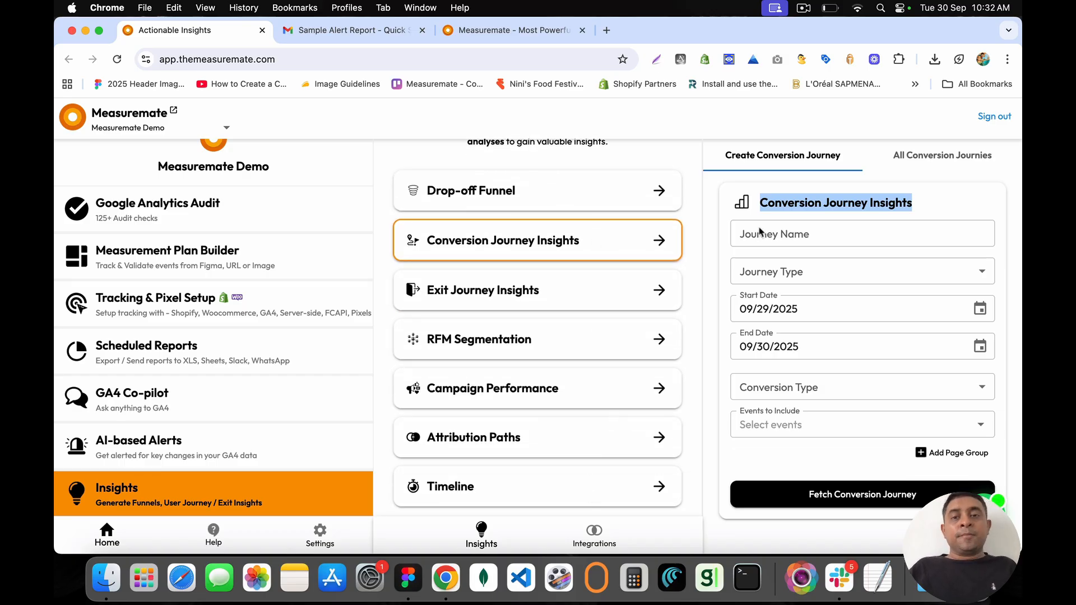
pyautogui.click(759, 200)
pyautogui.moveTo(777, 199); pyautogui.dragTo(926, 208)
pyautogui.click(926, 208)
pyautogui.click(818, 229)
pyautogui.click(819, 230)
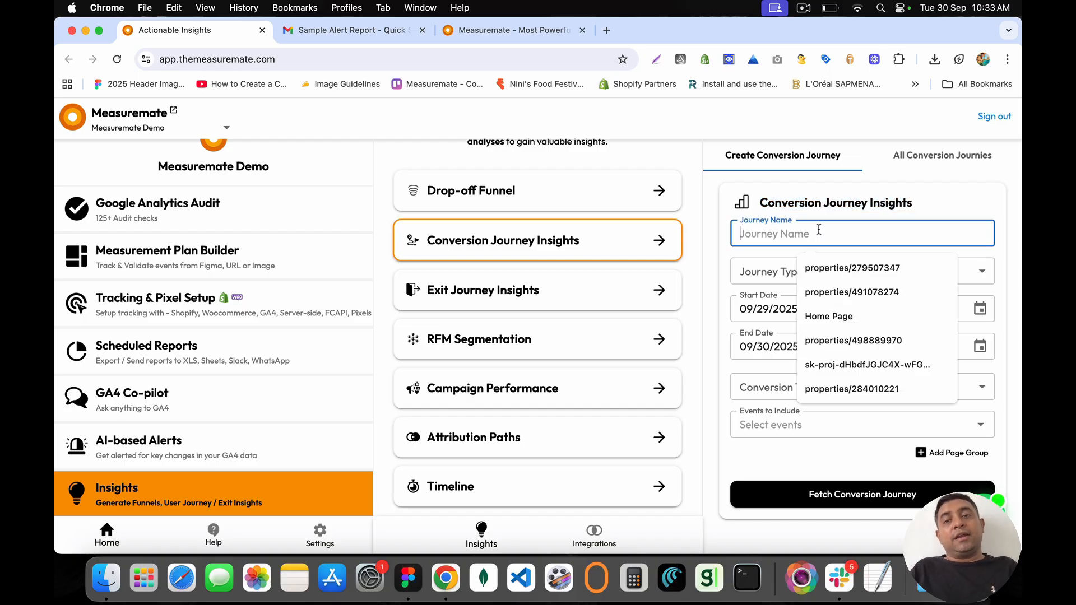
pyautogui.moveTo(763, 203); pyautogui.dragTo(931, 202)
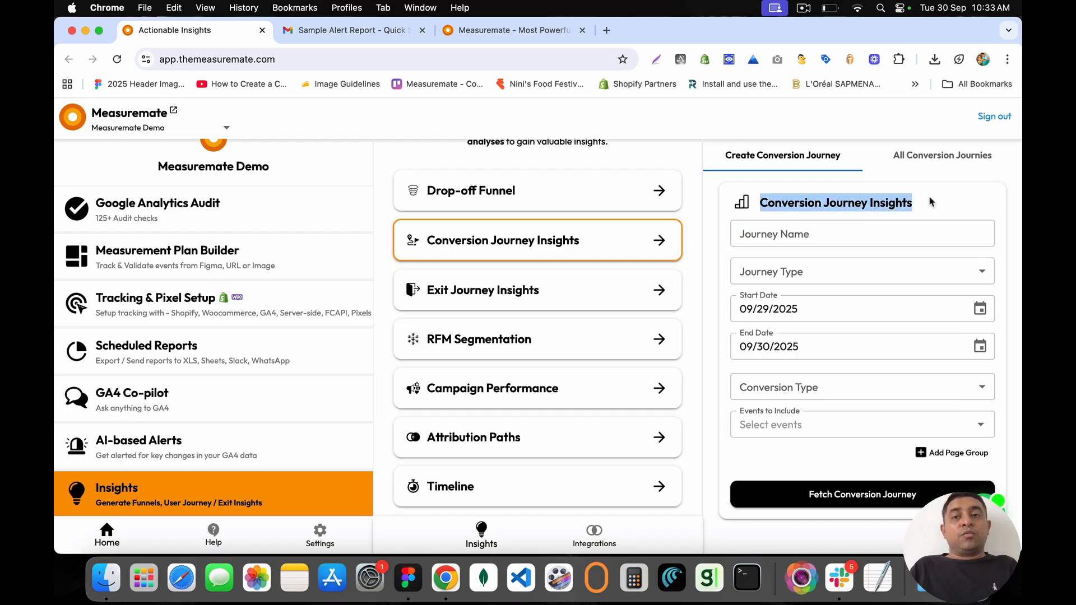
pyautogui.click(774, 235)
pyautogui.click(754, 275)
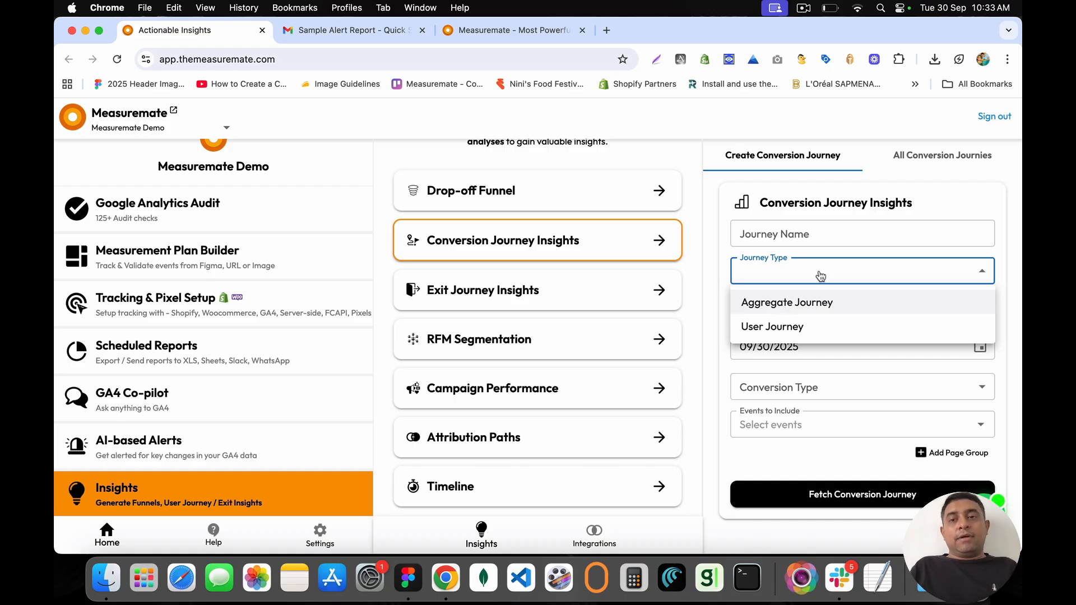
# Step: Make it an Aggregate Journey named Purchase Journey, counting transitions as events
pyautogui.click(818, 303)
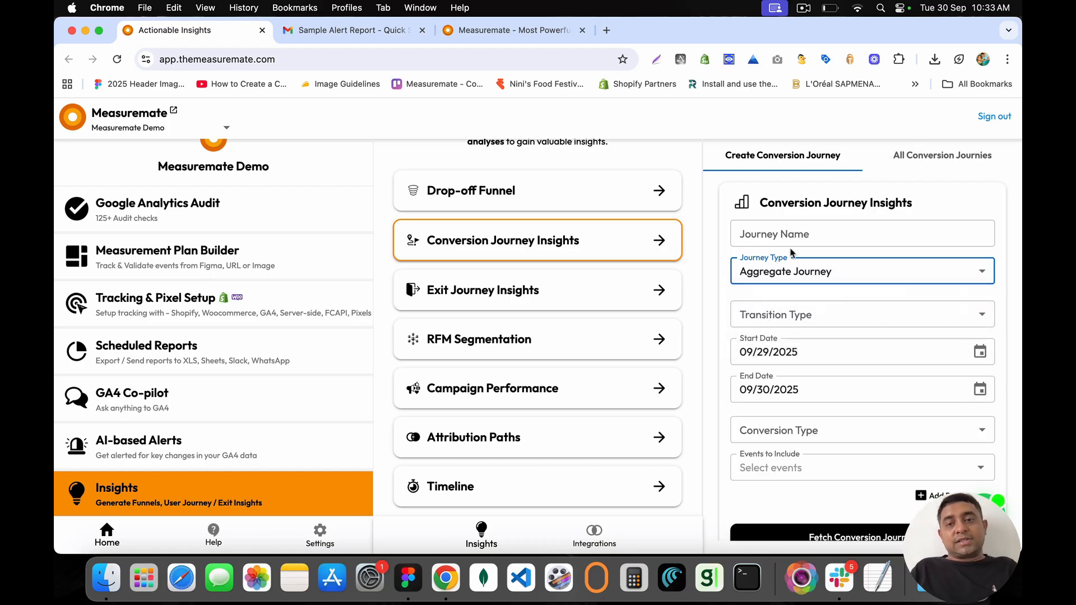
pyautogui.click(792, 234)
pyautogui.write('Purchase')
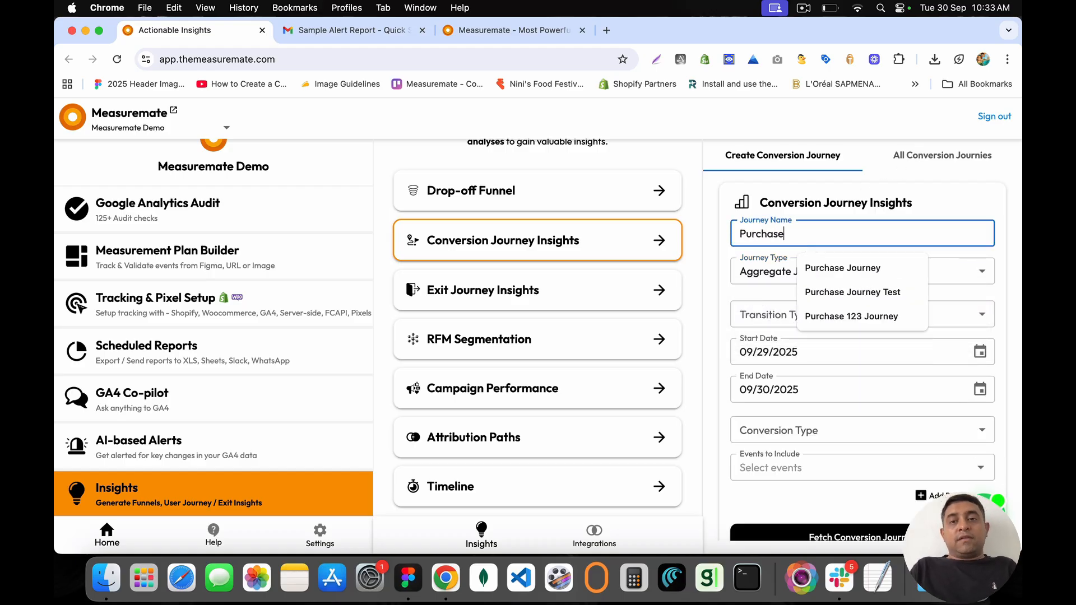
pyautogui.write(' Journey')
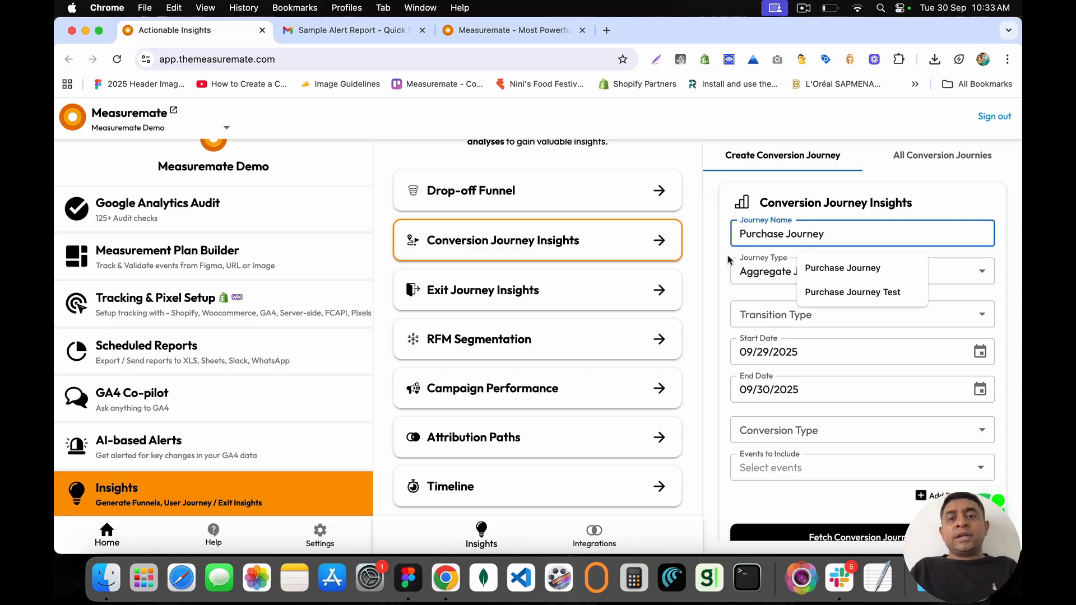
pyautogui.click(724, 258)
pyautogui.click(768, 312)
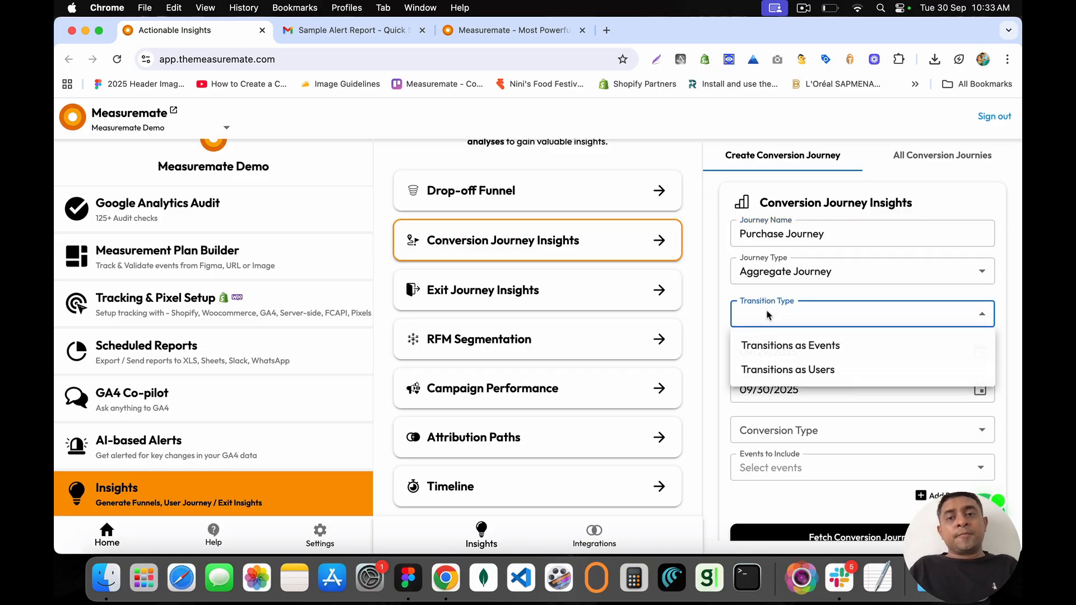
pyautogui.click(793, 347)
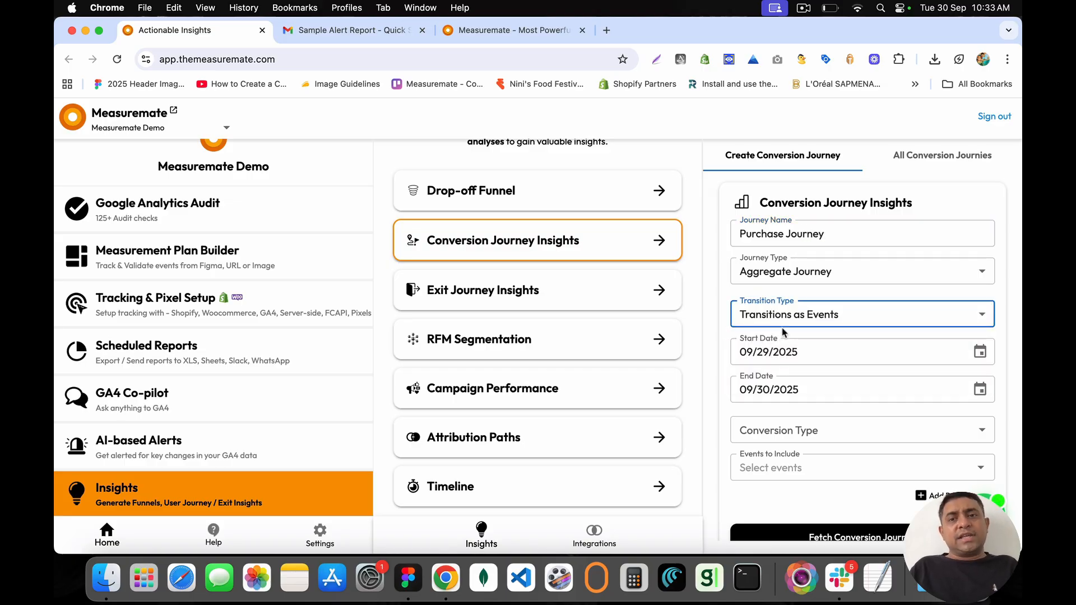
# Step: Set the start date to 09/26/2025 and the conversion type to purchase
pyautogui.click(980, 352)
pyautogui.click(881, 300)
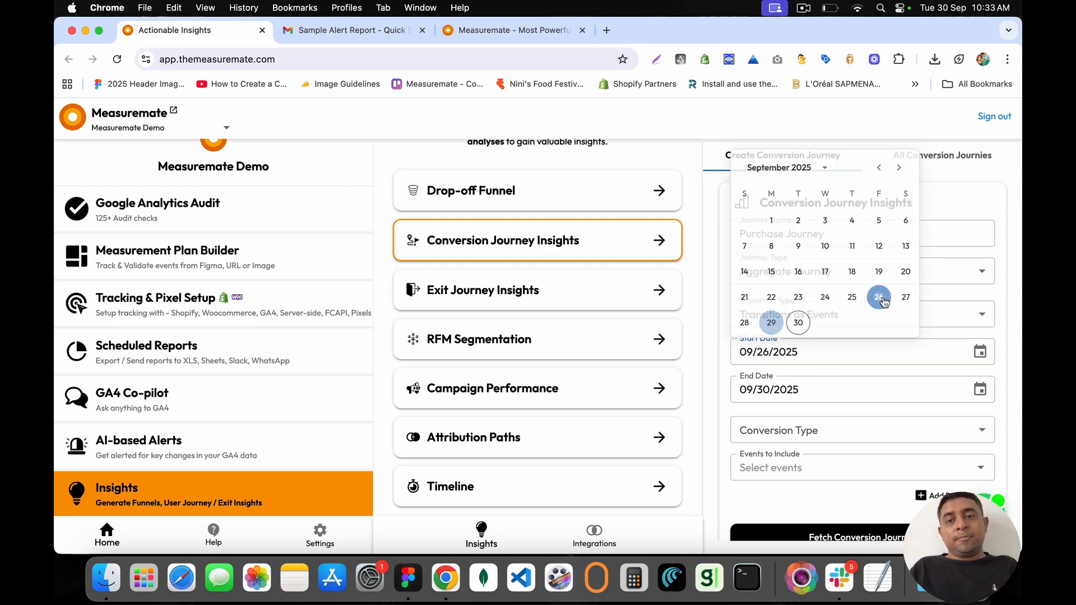
pyautogui.click(772, 429)
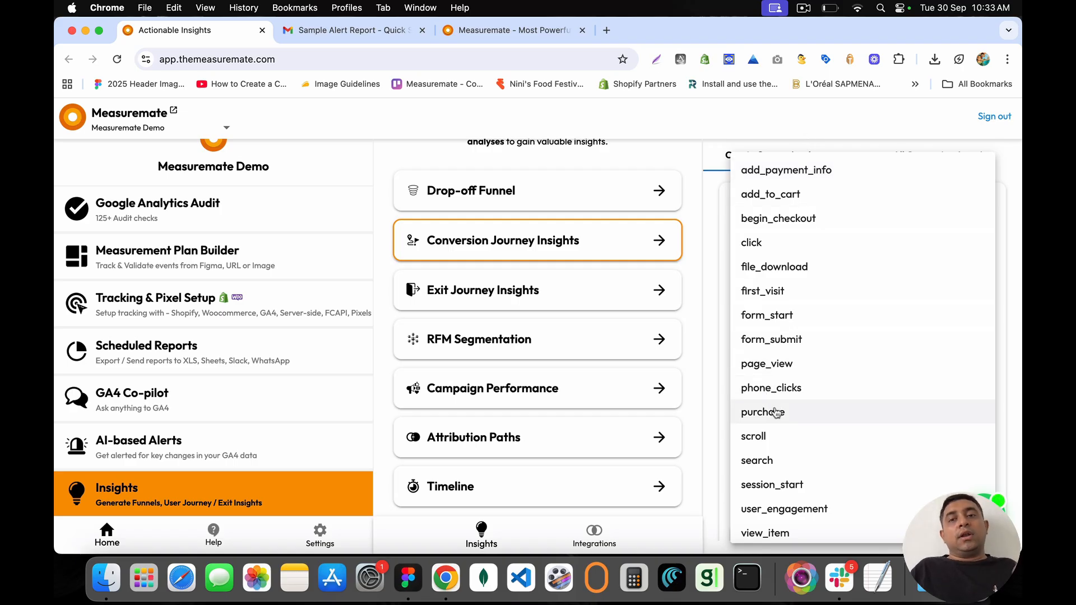
pyautogui.click(787, 413)
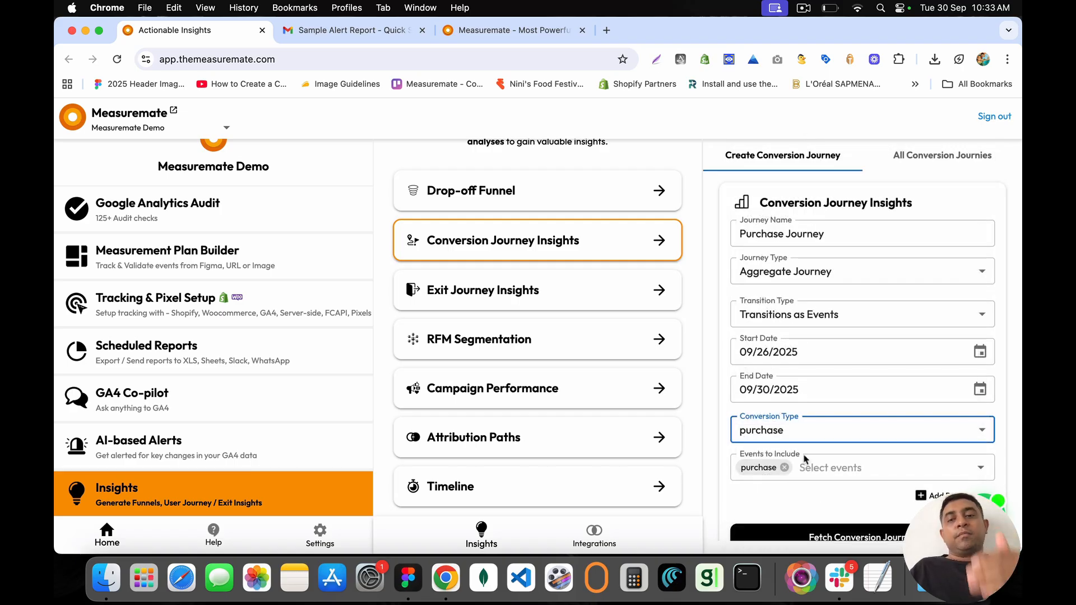
# Step: Include events such as file_download, first_visit, form_start, form_submit, page_view and phone_clicks
pyautogui.click(805, 460)
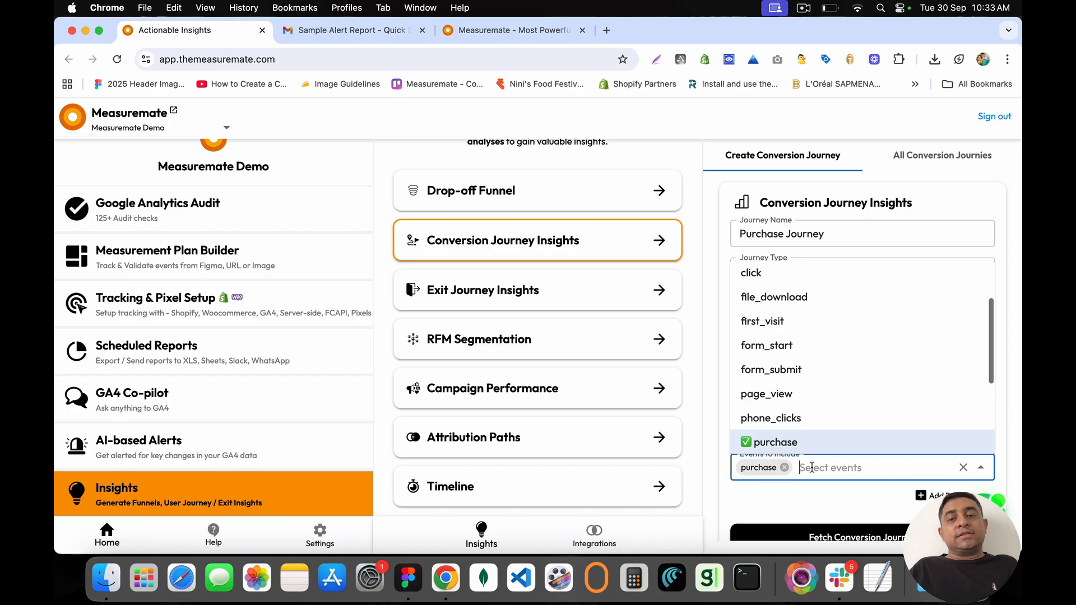
pyautogui.click(792, 298)
pyautogui.click(790, 321)
pyautogui.click(786, 346)
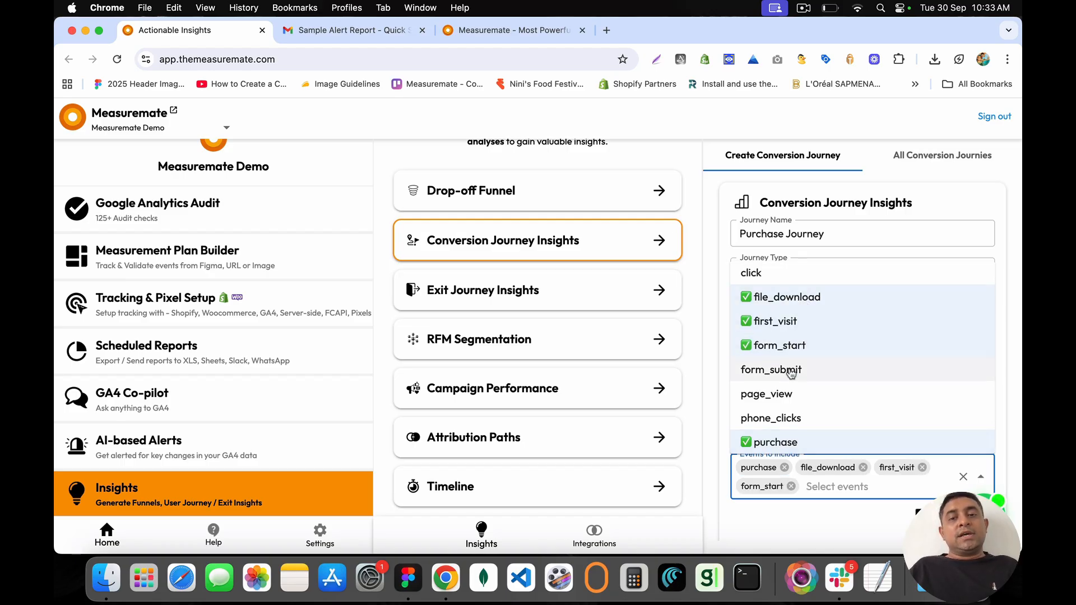
pyautogui.click(790, 371)
pyautogui.click(790, 395)
pyautogui.click(789, 419)
pyautogui.scroll(-2, 804, 373)
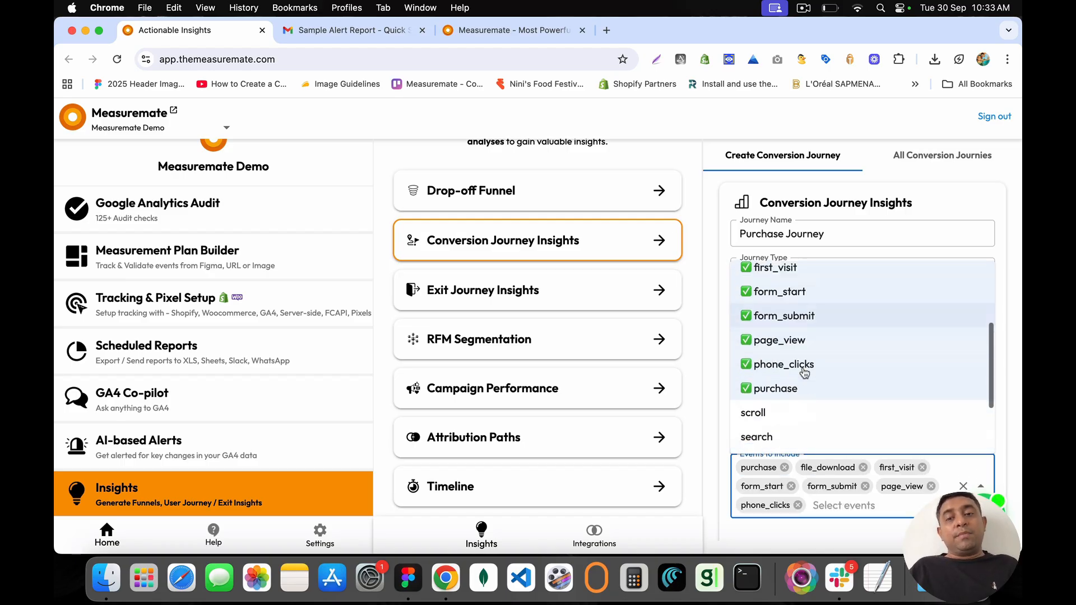
pyautogui.scroll(-3, 804, 372)
pyautogui.click(715, 415)
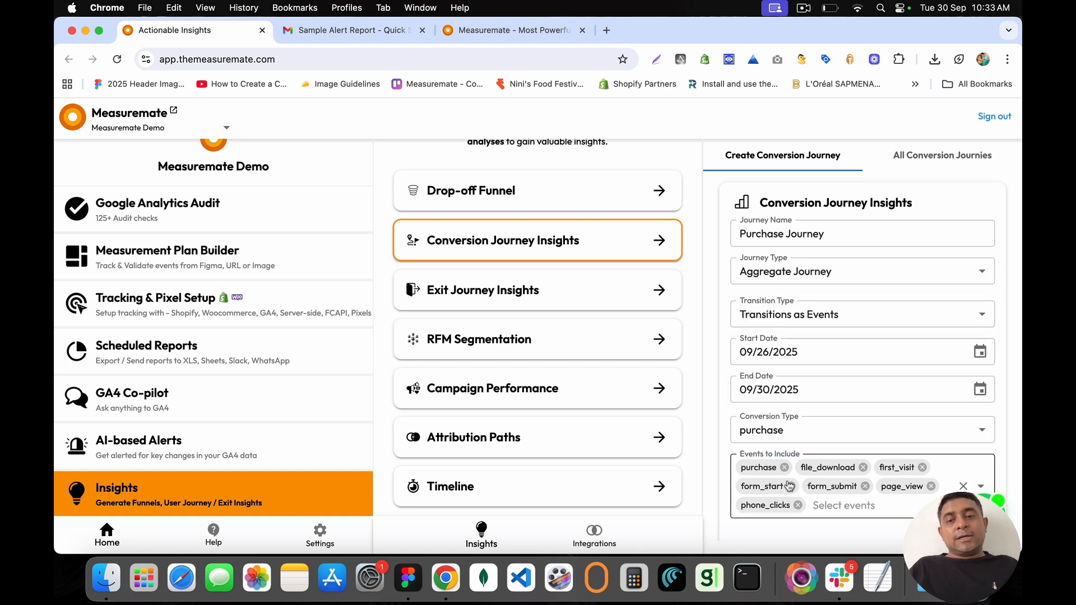
pyautogui.scroll(-2, 789, 485)
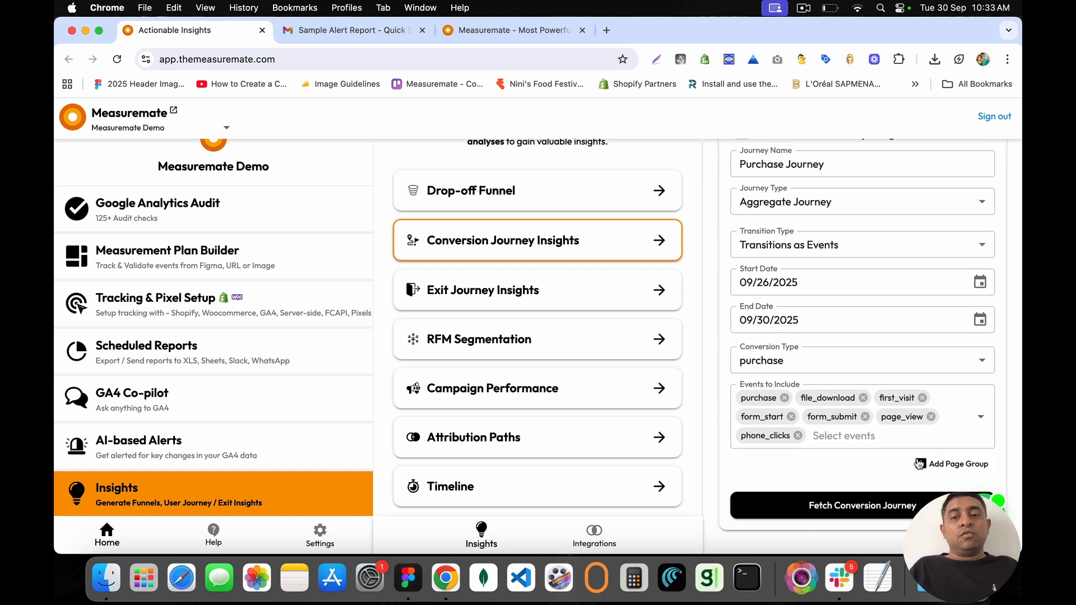
# Step: Add then remove a Home Page group with path /, and fetch the Purchase Journey conversion graph
pyautogui.click(943, 464)
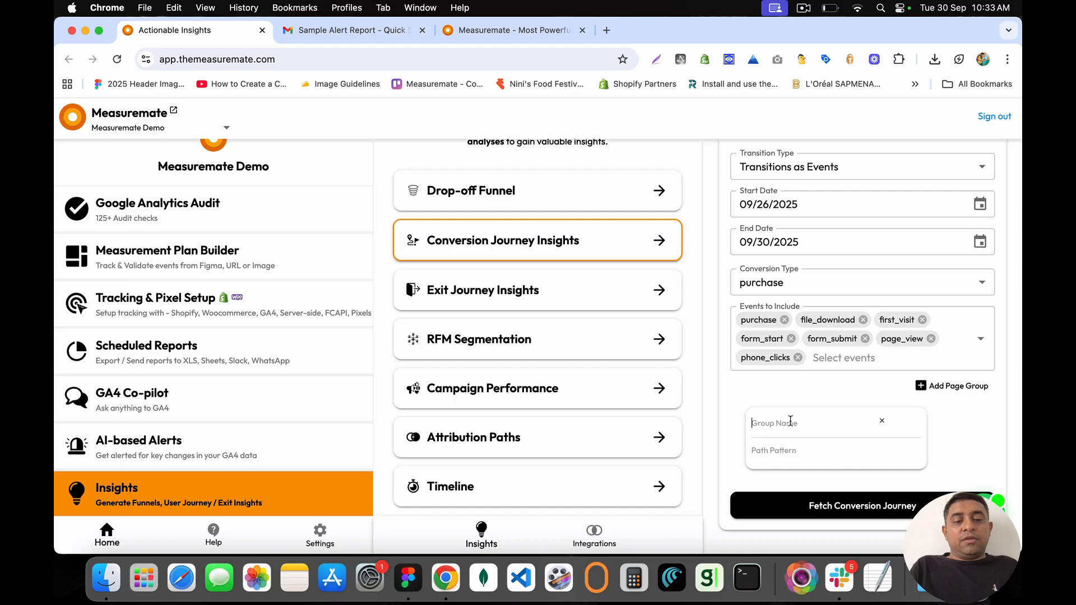
pyautogui.write('Home Page')
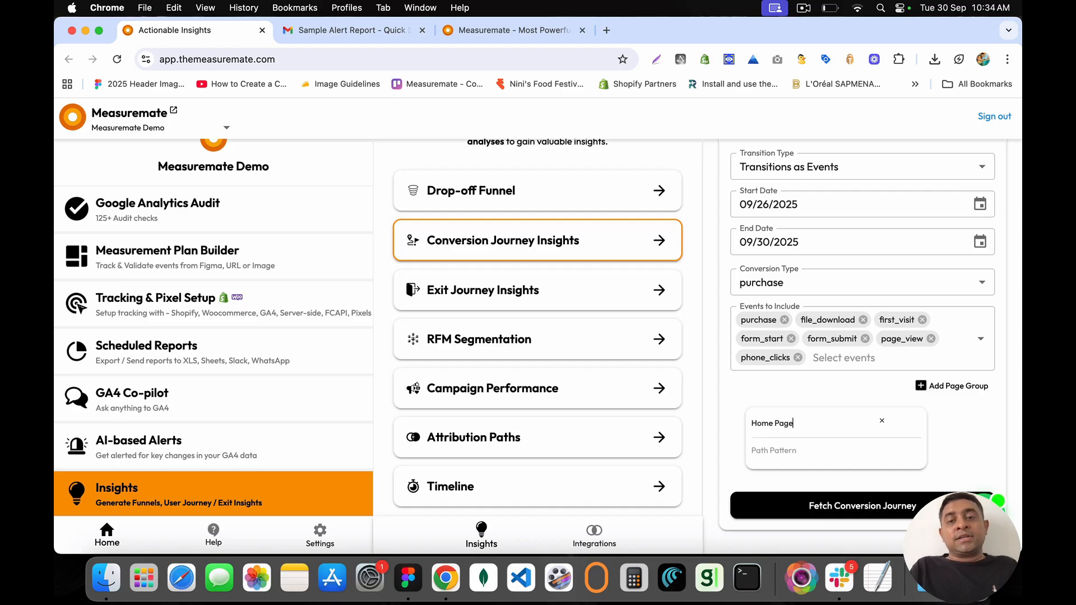
pyautogui.press('Tab')
pyautogui.write('/')
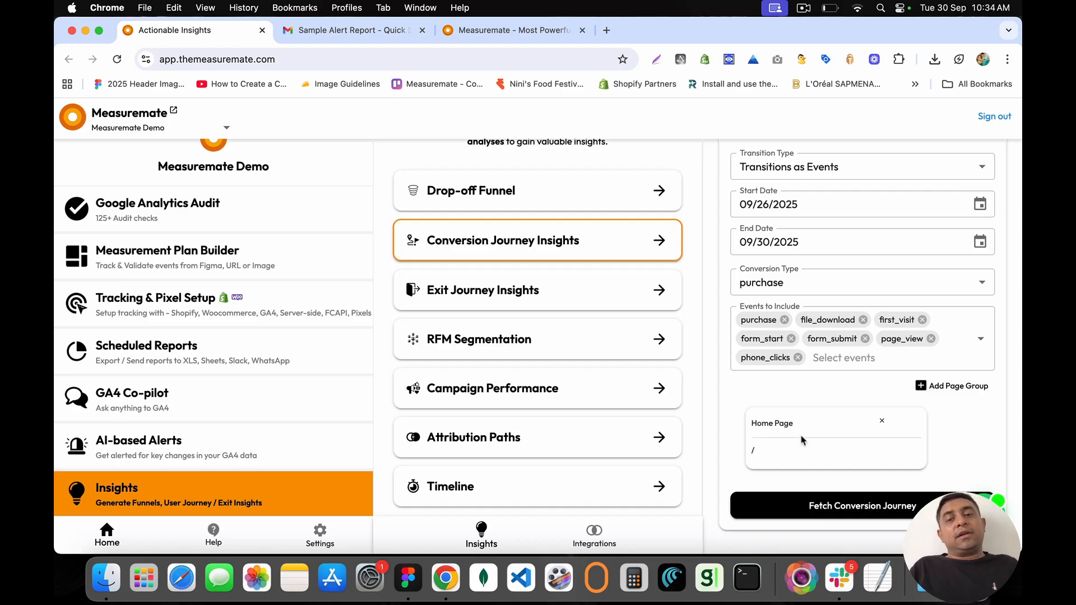
pyautogui.hotkey('shift', 'Tab')
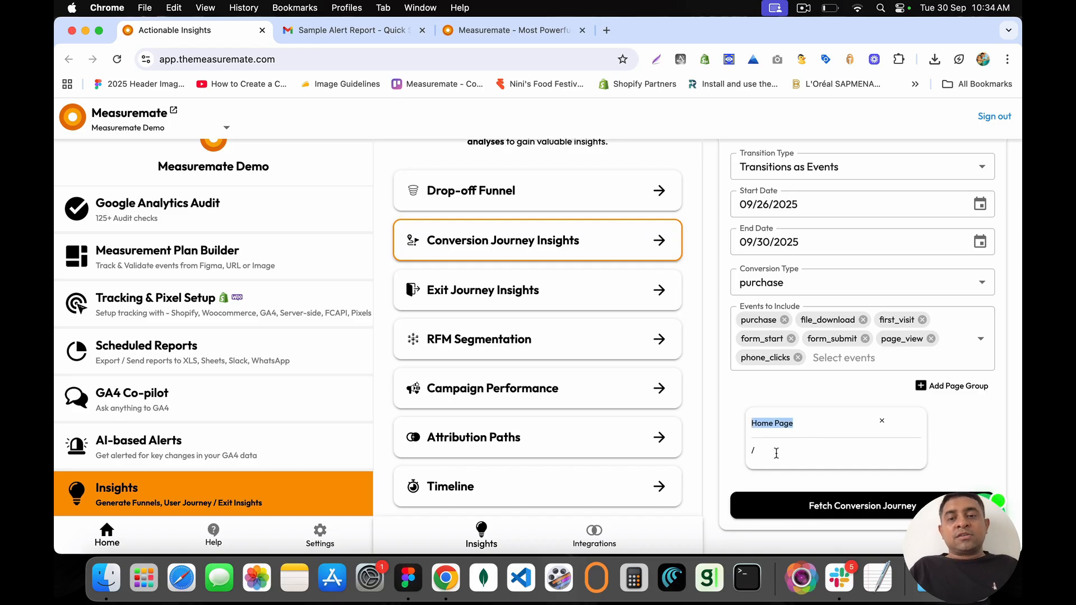
pyautogui.click(882, 420)
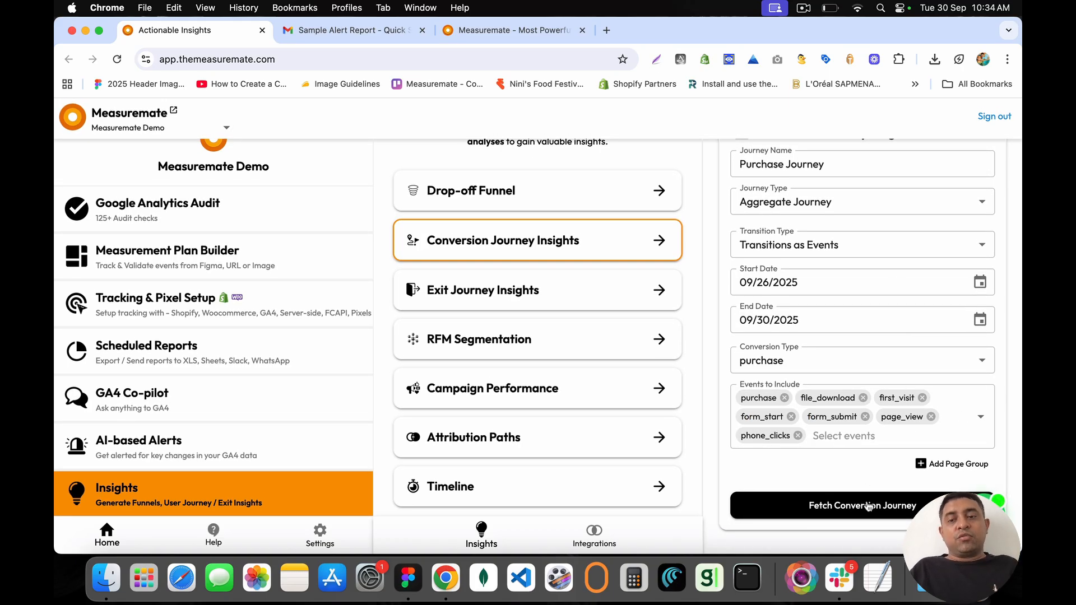
pyautogui.click(868, 507)
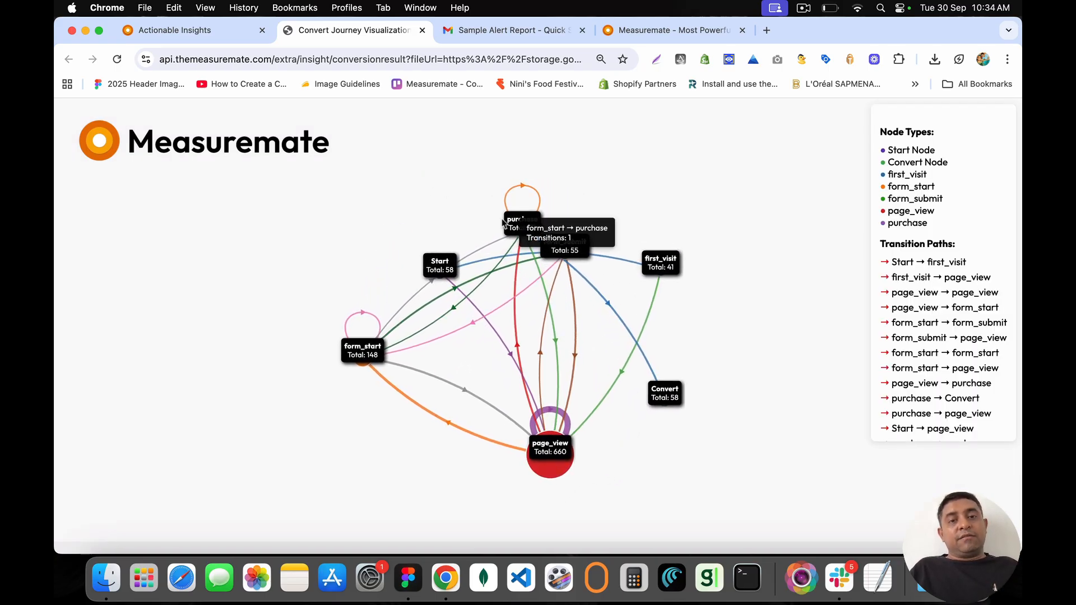
# Step: Drag the purchase node to the graph's left and move the Start node to a new spot
pyautogui.moveTo(527, 223); pyautogui.dragTo(179, 248)
pyautogui.scroll(2, 179, 247)
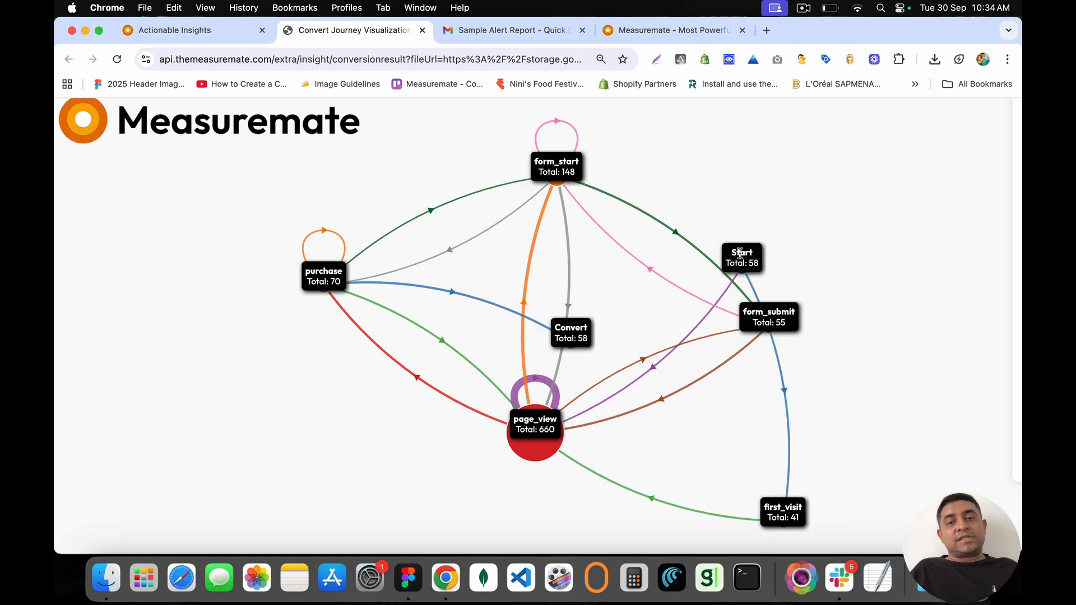
pyautogui.moveTo(740, 253); pyautogui.dragTo(299, 247)
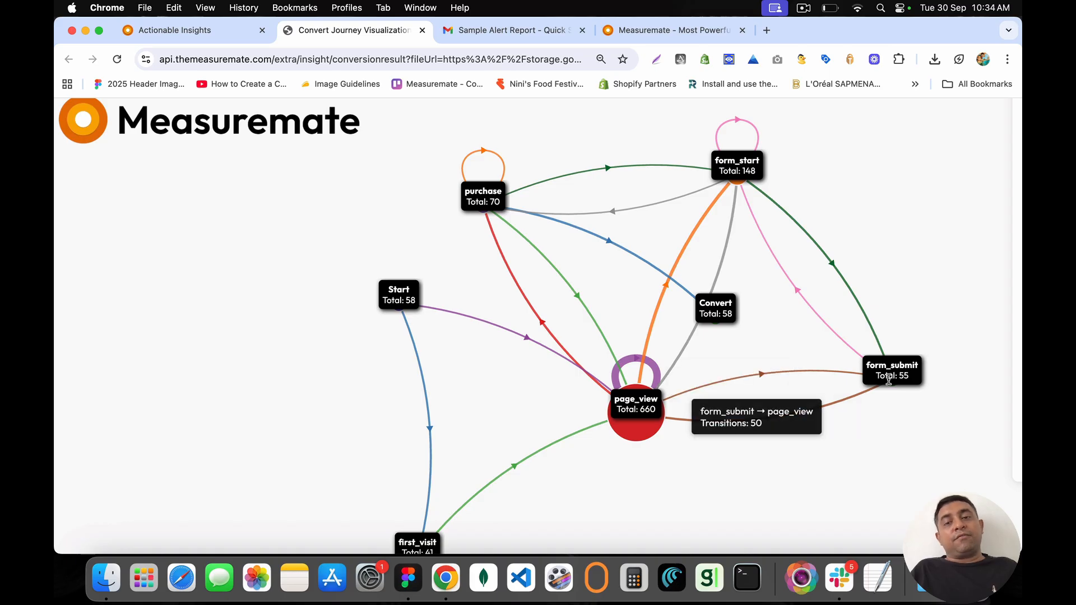
pyautogui.moveTo(628, 423)
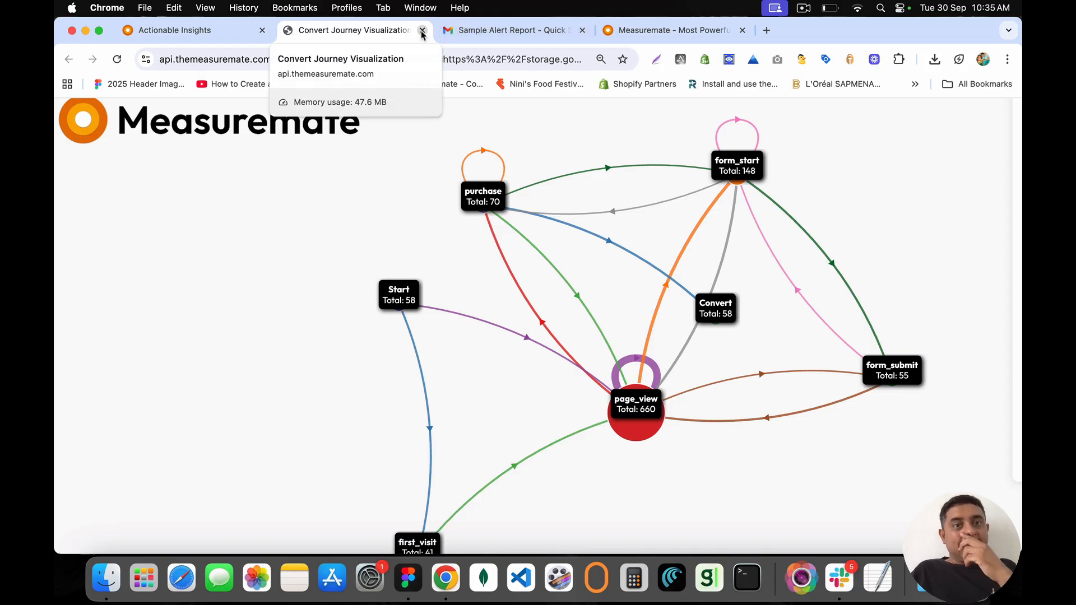
# Step: Glance at the Measuremate website tab, then go back to the blank Conversion Journey Insights form
pyautogui.click(214, 29)
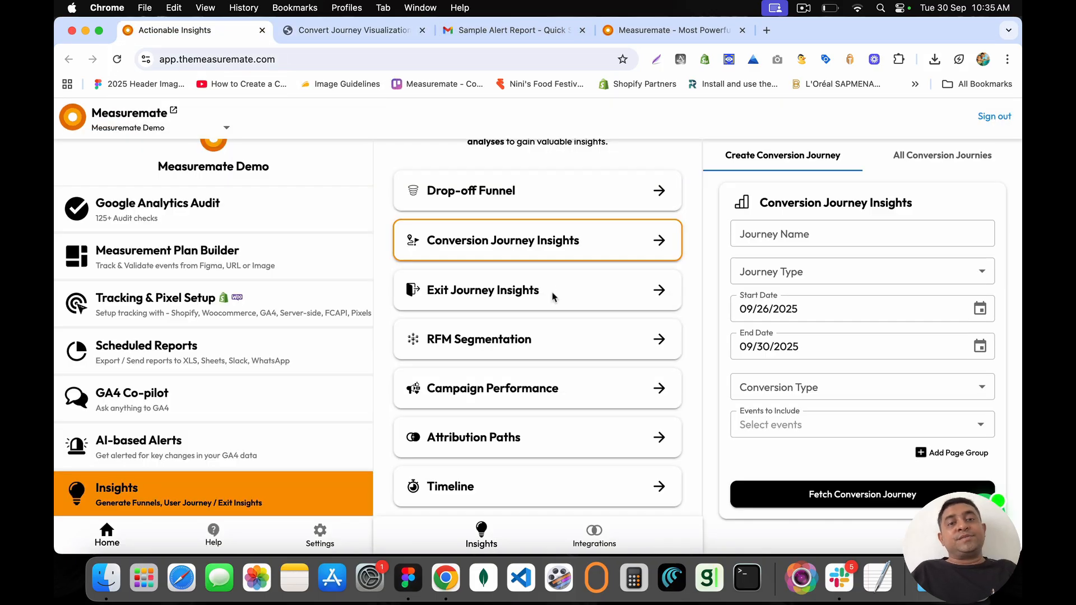
pyautogui.tripleClick(449, 240)
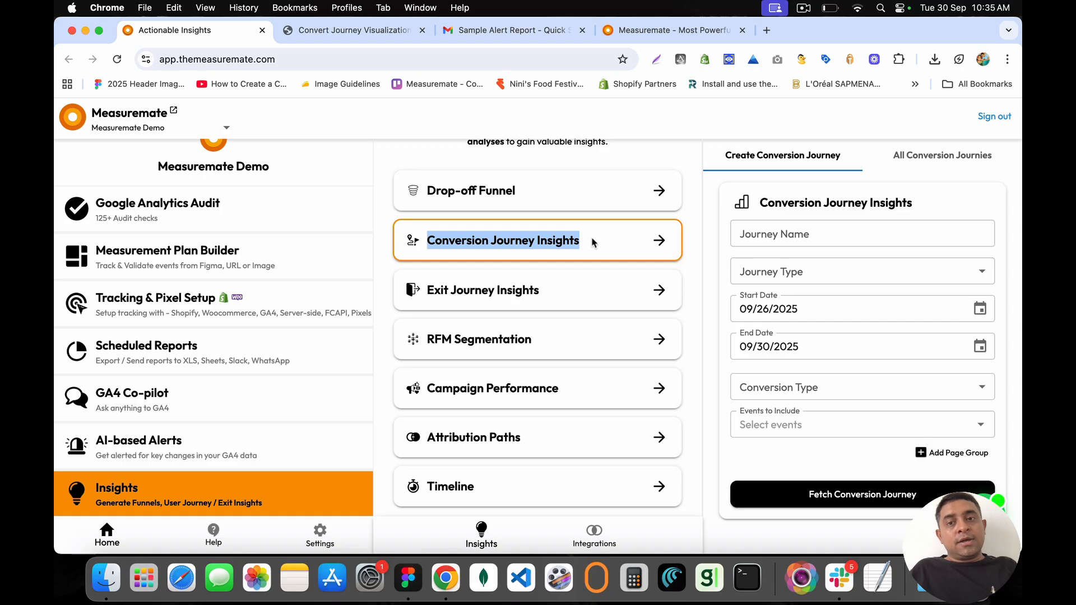
pyautogui.click(593, 242)
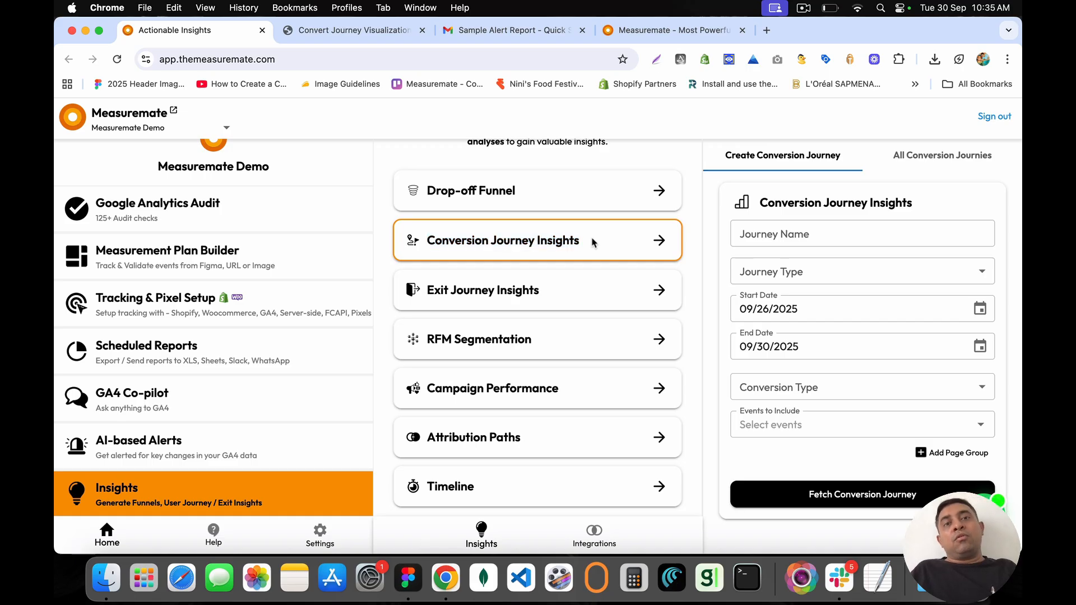
pyautogui.click(656, 30)
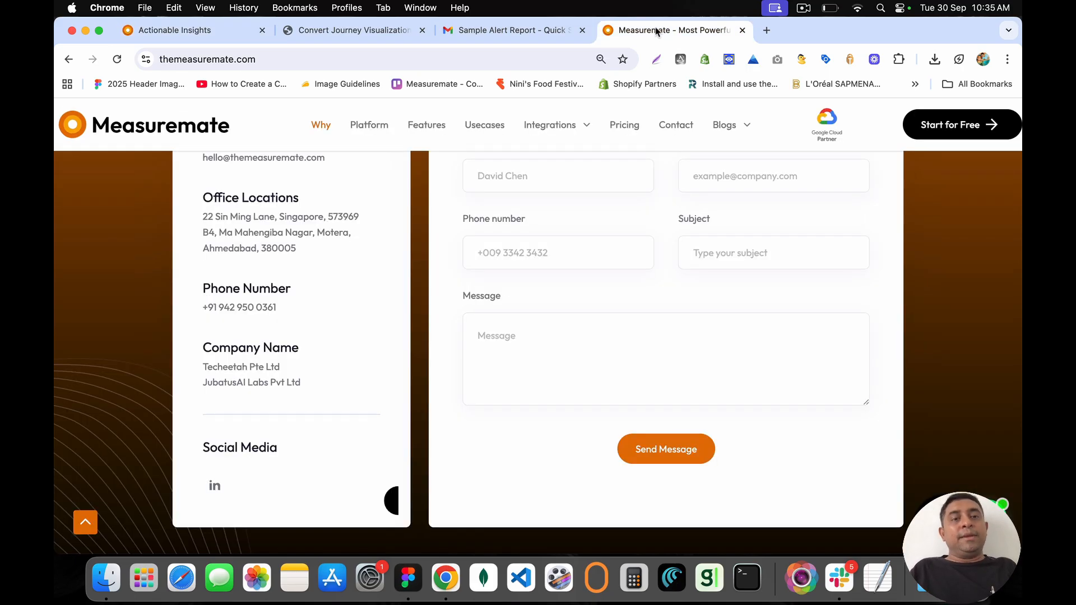
pyautogui.scroll(20, 383, 240)
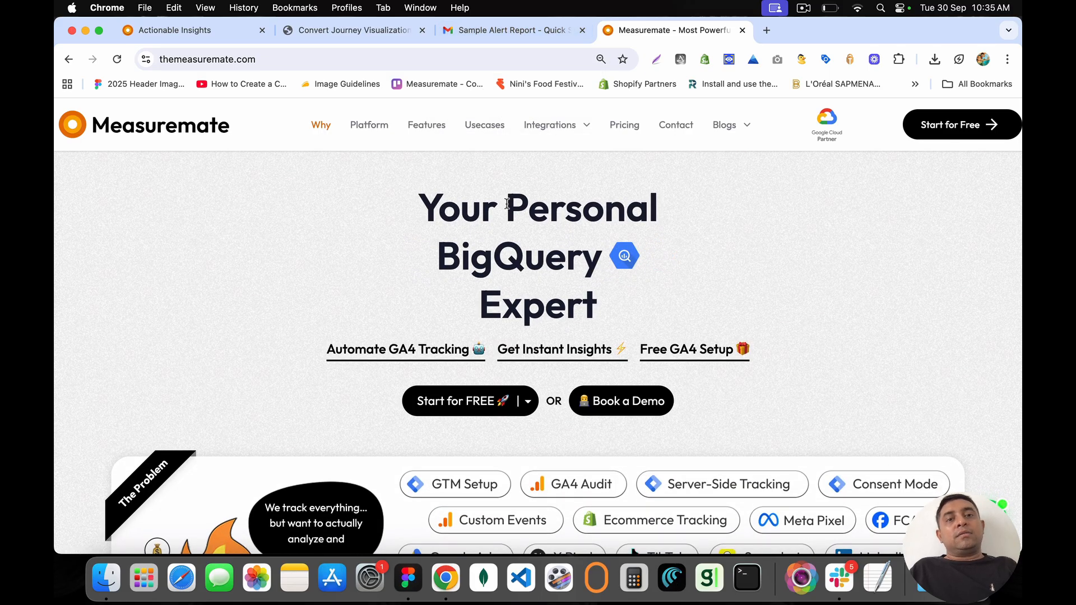
pyautogui.moveTo(420, 187); pyautogui.dragTo(651, 293)
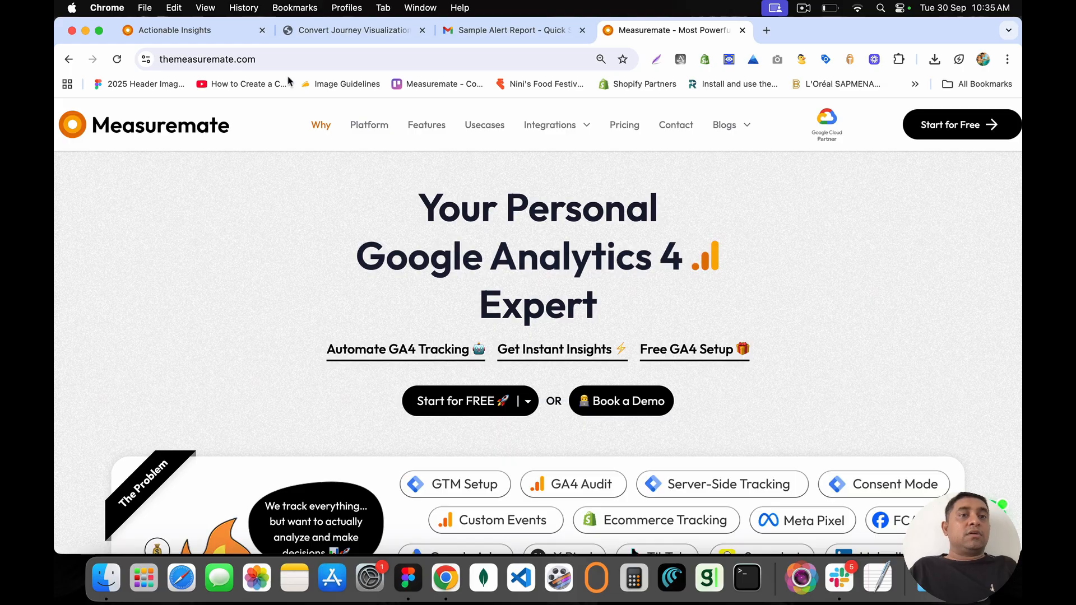
pyautogui.click(207, 31)
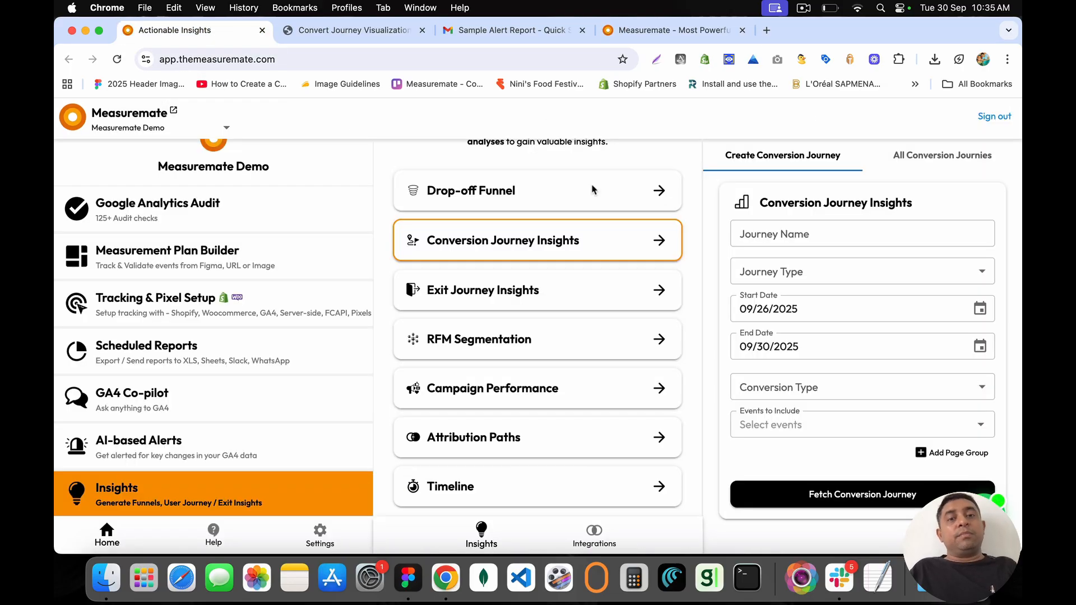
# Step: Close the Convert Journey tab and open the second saved Exit Journey from All Exit Journies
pyautogui.moveTo(459, 289); pyautogui.dragTo(541, 302)
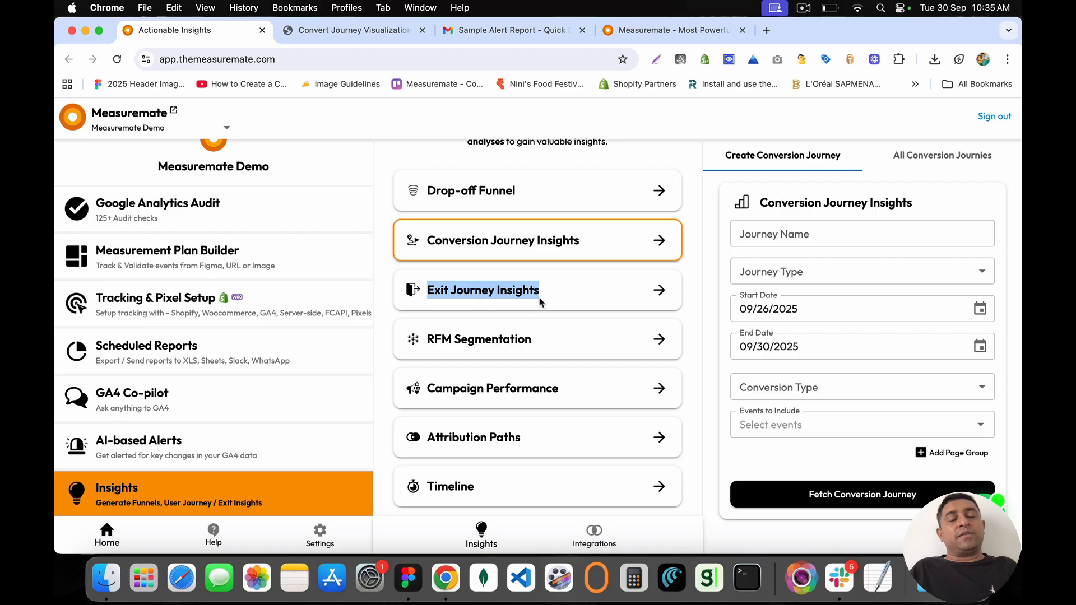
pyautogui.click(662, 293)
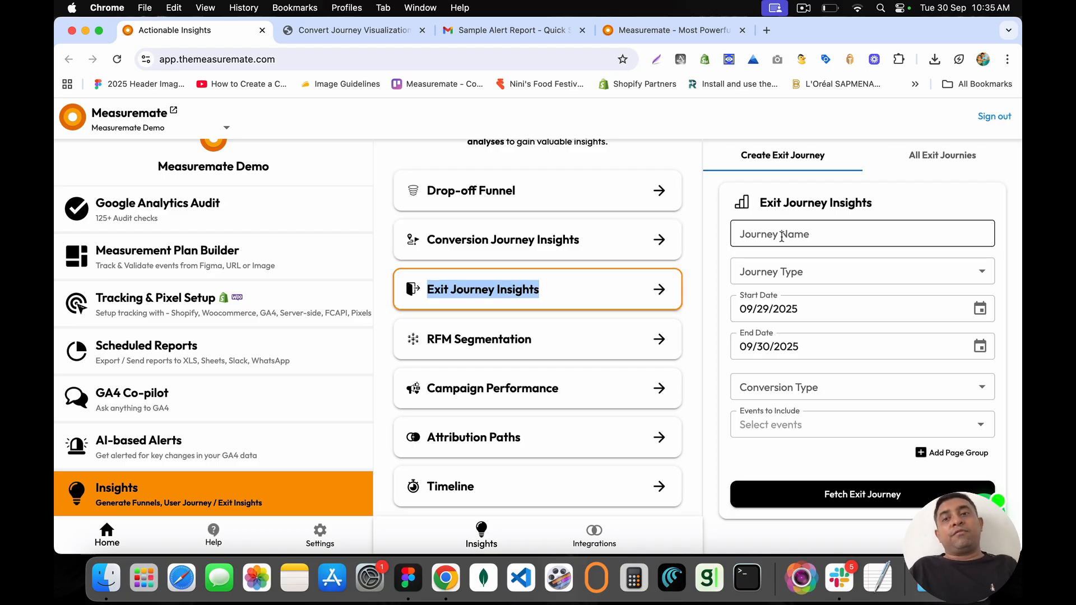
pyautogui.click(943, 156)
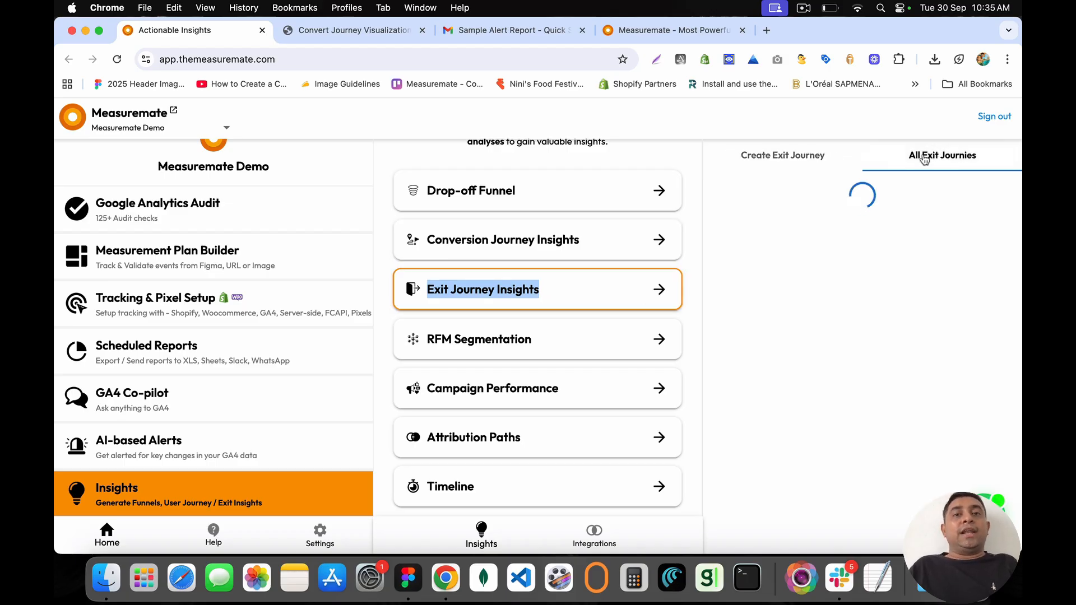
pyautogui.click(422, 30)
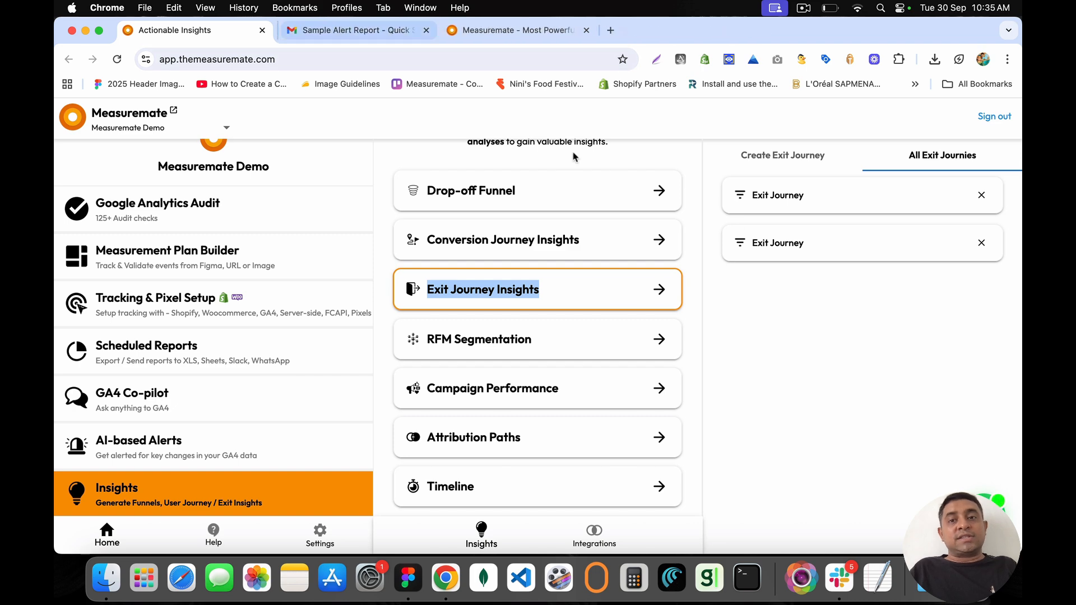
pyautogui.click(813, 242)
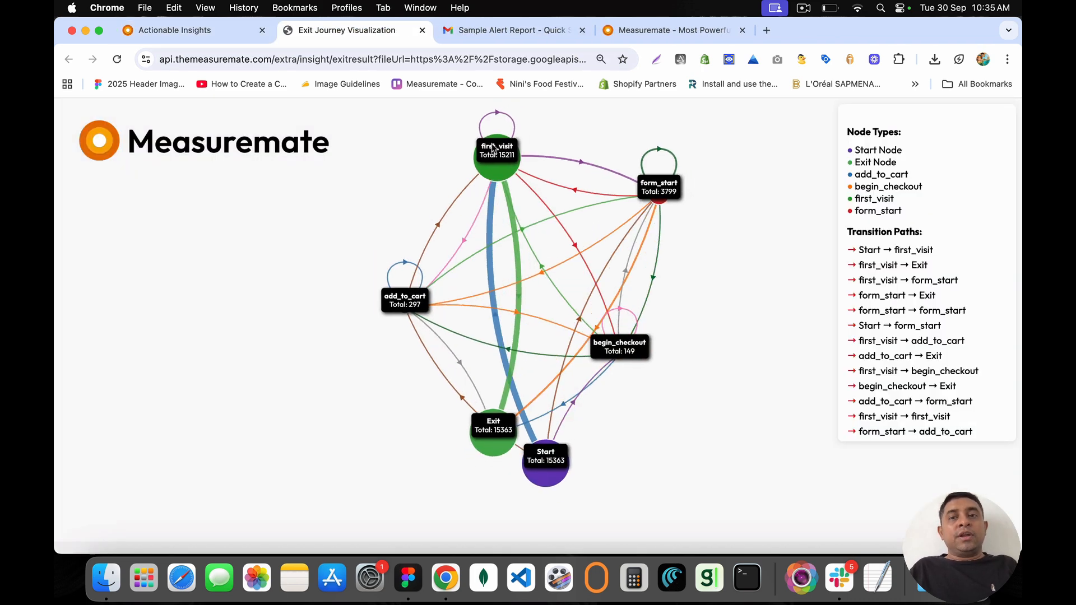
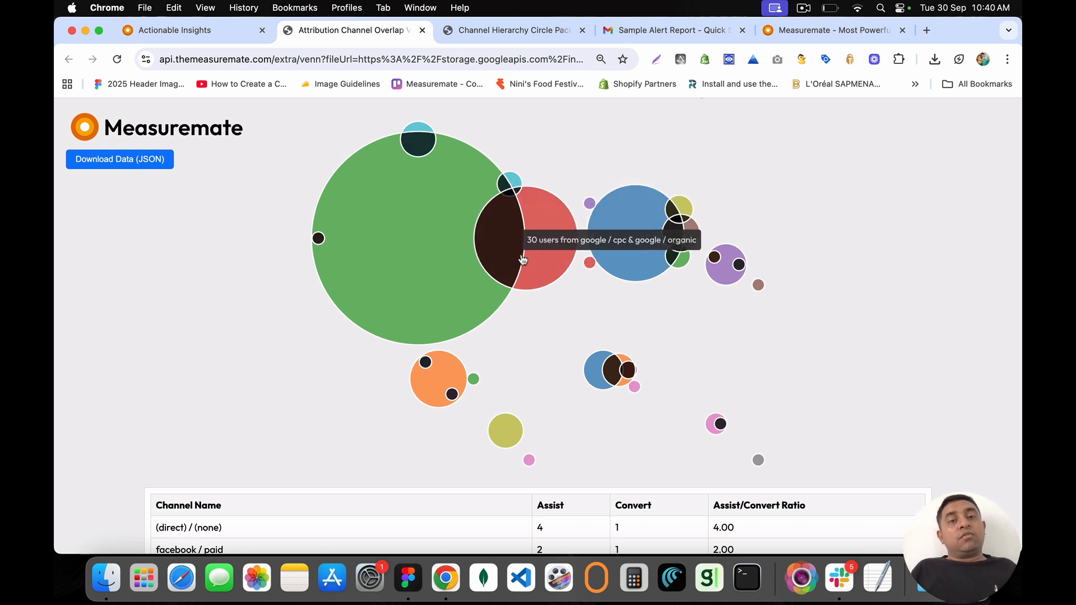
# Step: Review the channel table's figures, including google / cpc Assist 12 and ratio 2.00
pyautogui.scroll(-5, 526, 344)
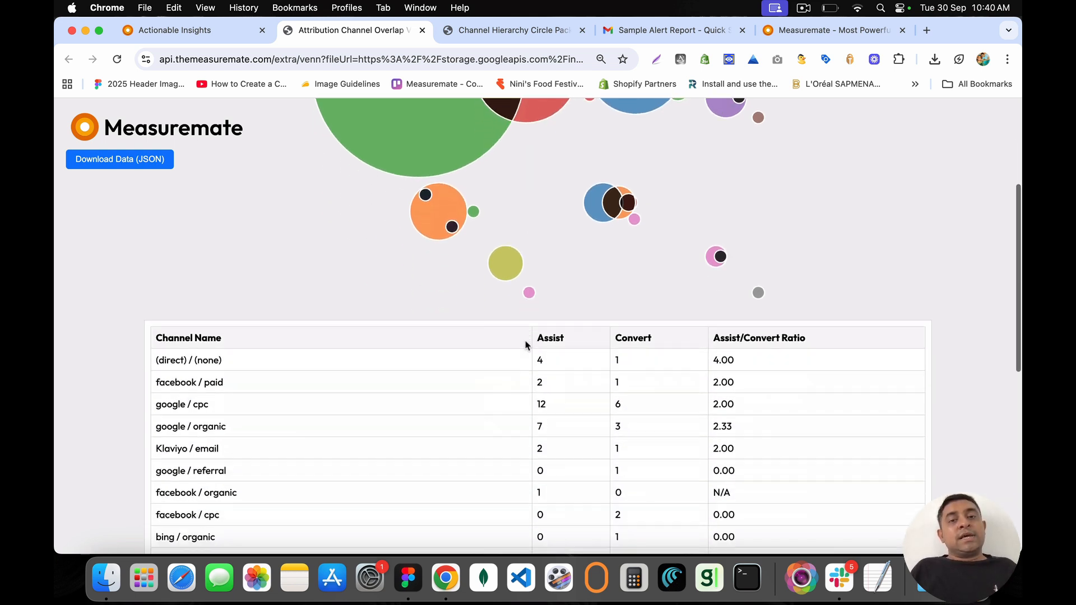
pyautogui.scroll(-1, 526, 343)
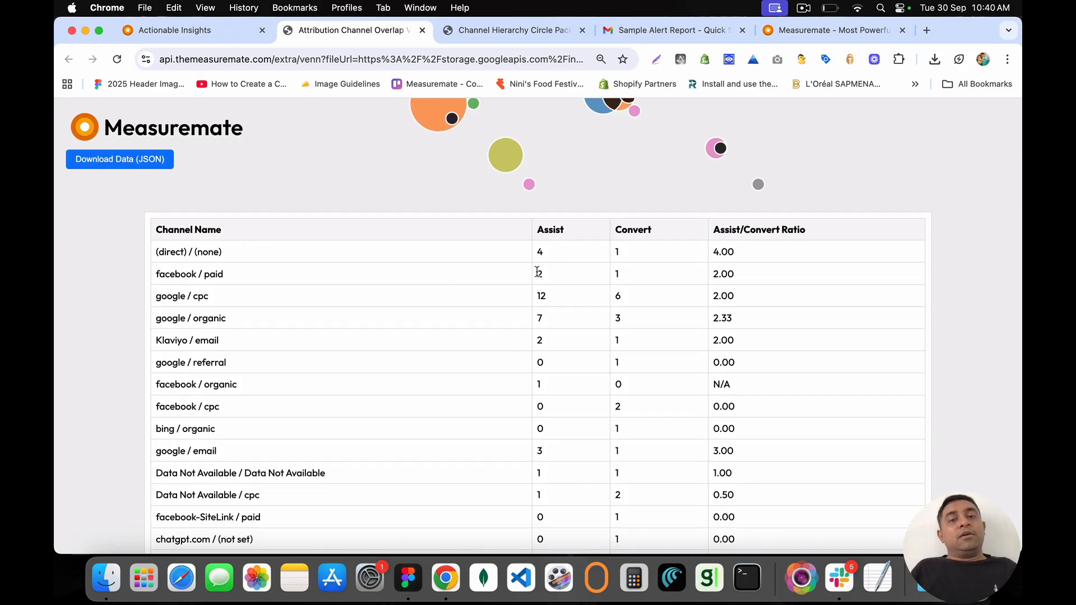
pyautogui.moveTo(537, 272); pyautogui.dragTo(546, 276)
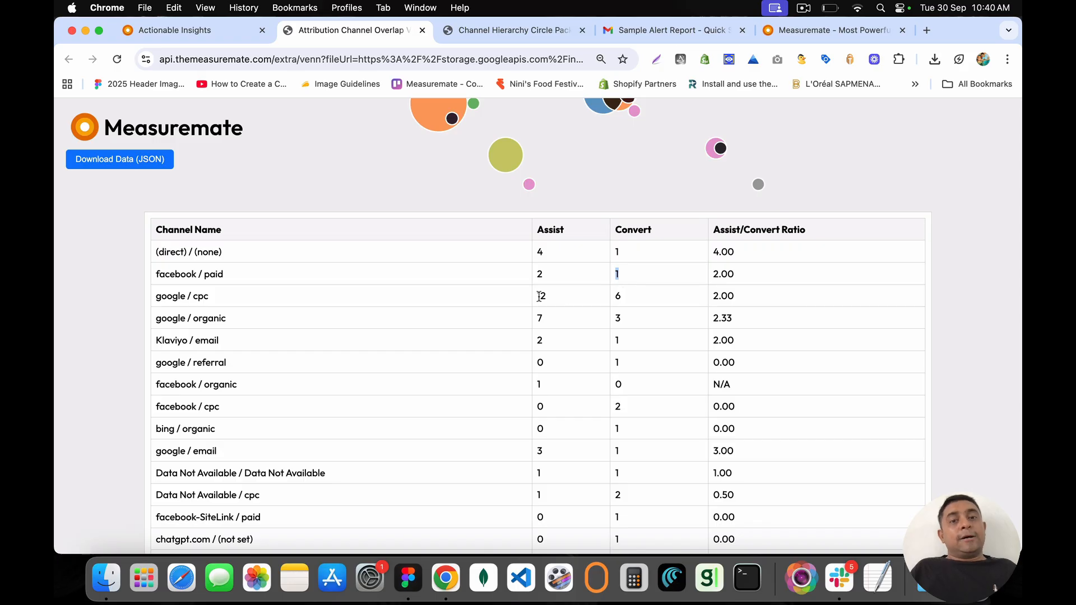
pyautogui.moveTo(538, 296); pyautogui.dragTo(624, 297)
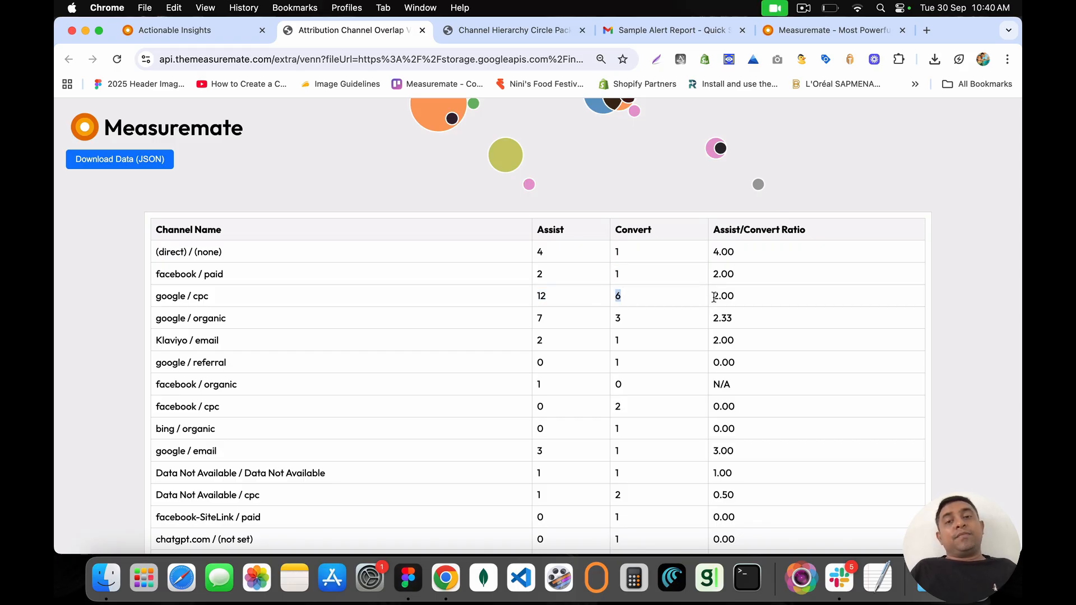
pyautogui.moveTo(728, 297); pyautogui.dragTo(747, 302)
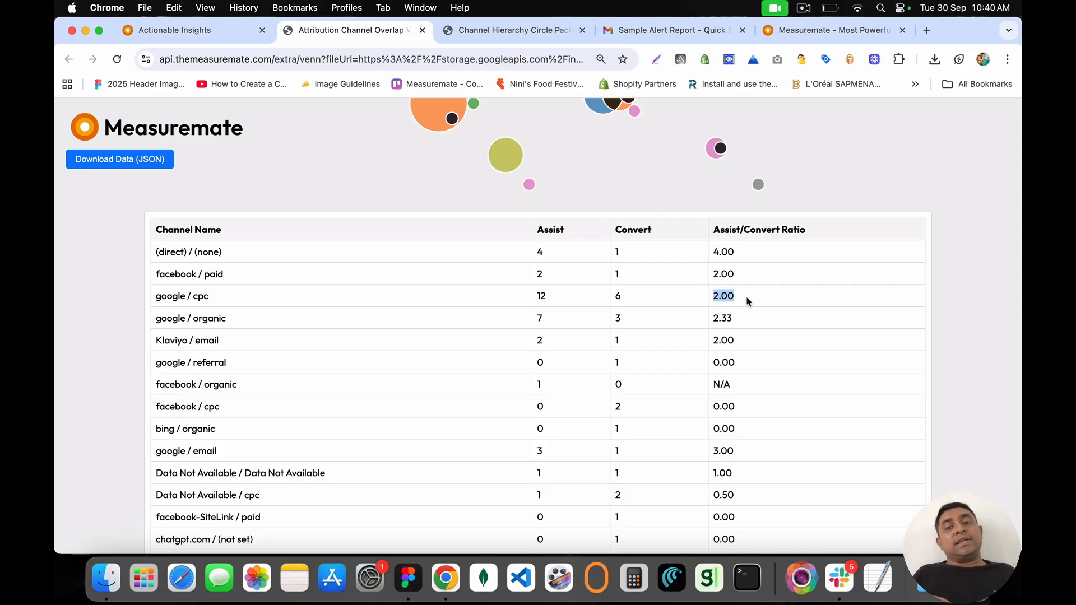
pyautogui.moveTo(747, 301); pyautogui.dragTo(536, 253)
pyautogui.click(535, 253)
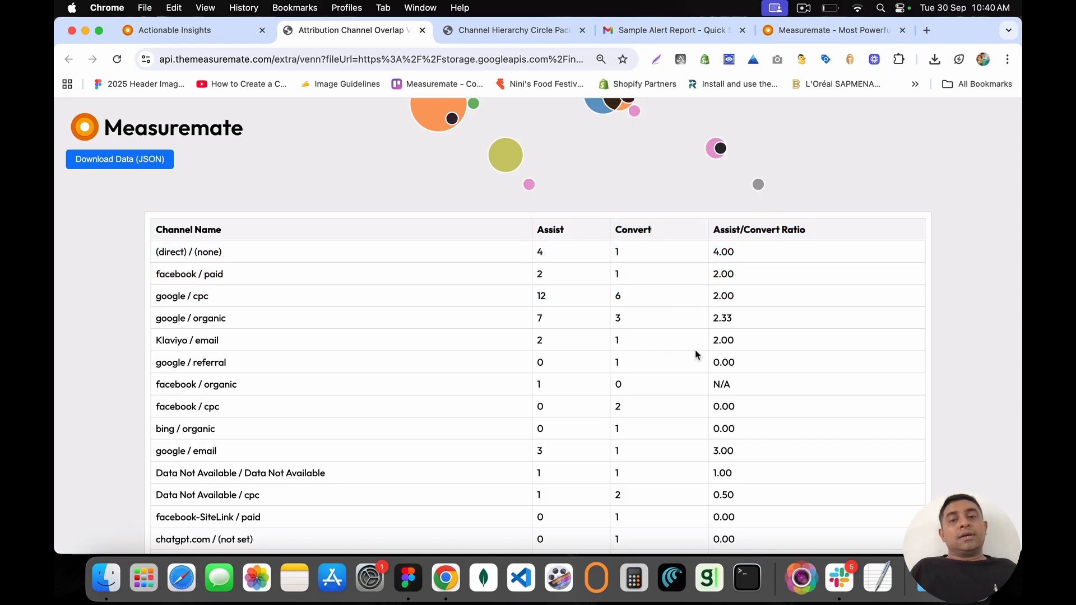
# Step: Scroll the Venn diagram page once more, then close the Attribution Channel Overlap tab
pyautogui.scroll(-3, 687, 419)
pyautogui.scroll(-2, 687, 421)
pyautogui.scroll(5, 687, 421)
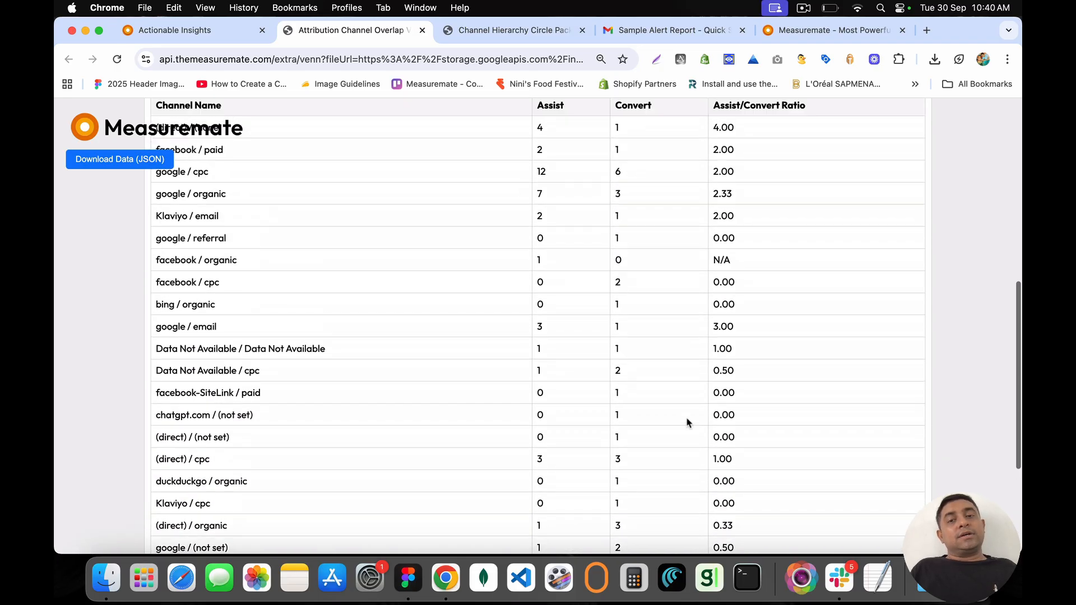
pyautogui.scroll(-5, 687, 421)
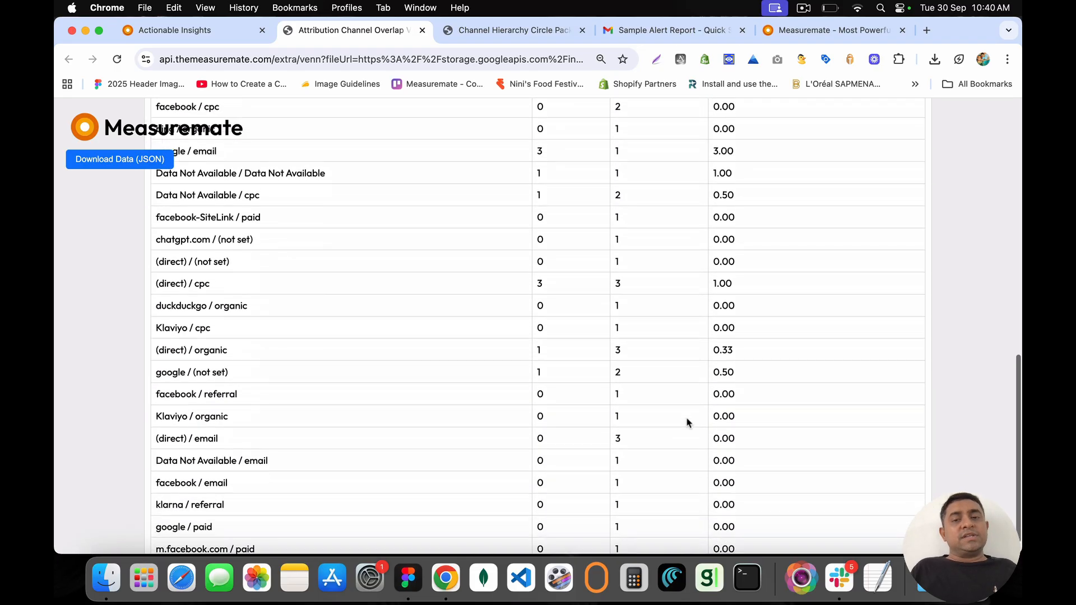
pyautogui.scroll(10, 688, 421)
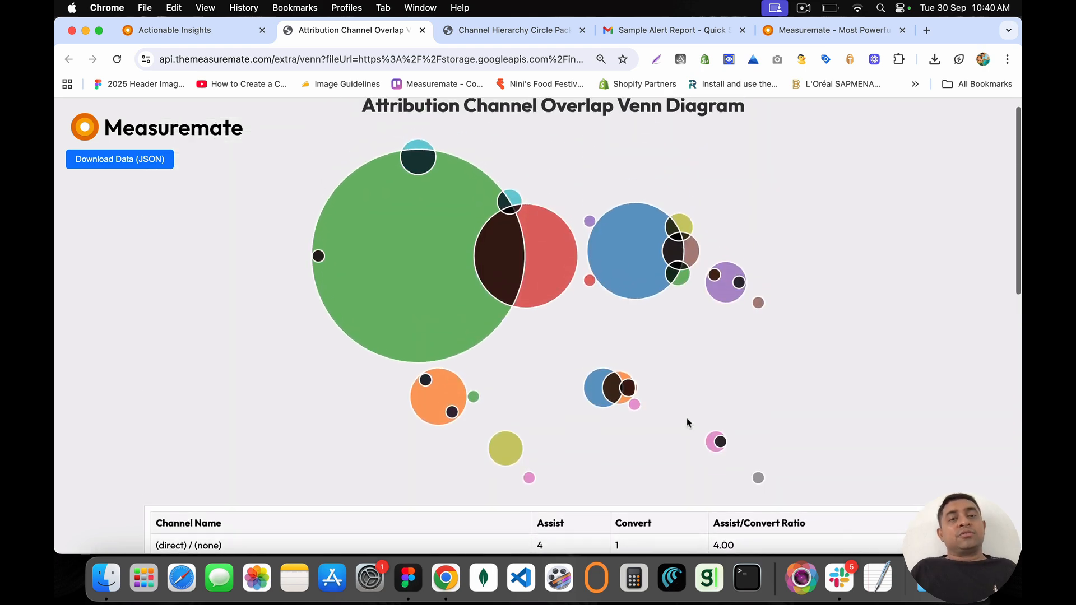
pyautogui.moveTo(365, 122); pyautogui.dragTo(761, 138)
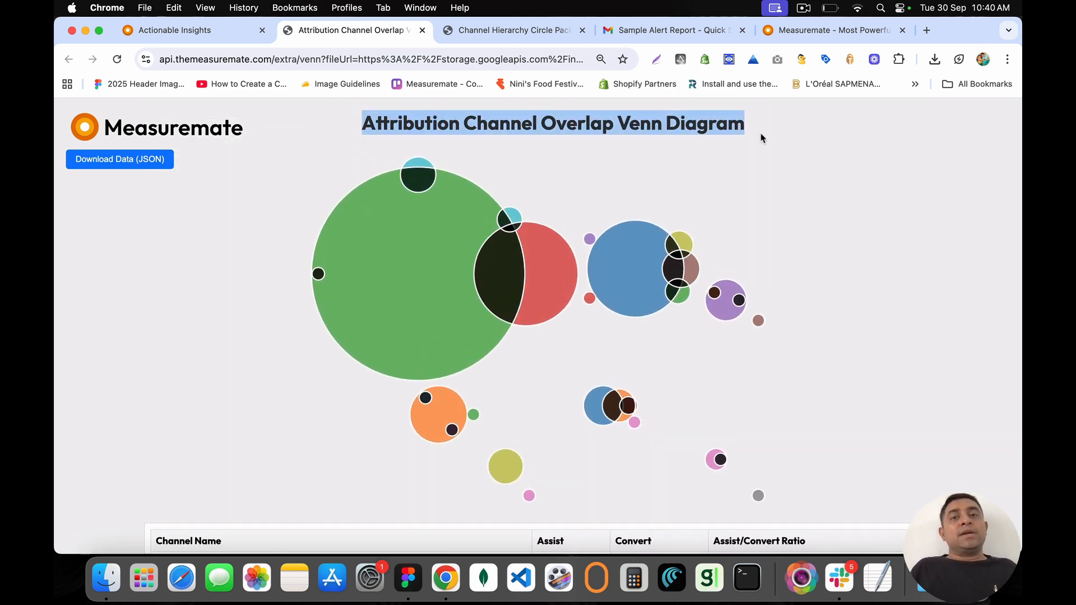
pyautogui.click(762, 137)
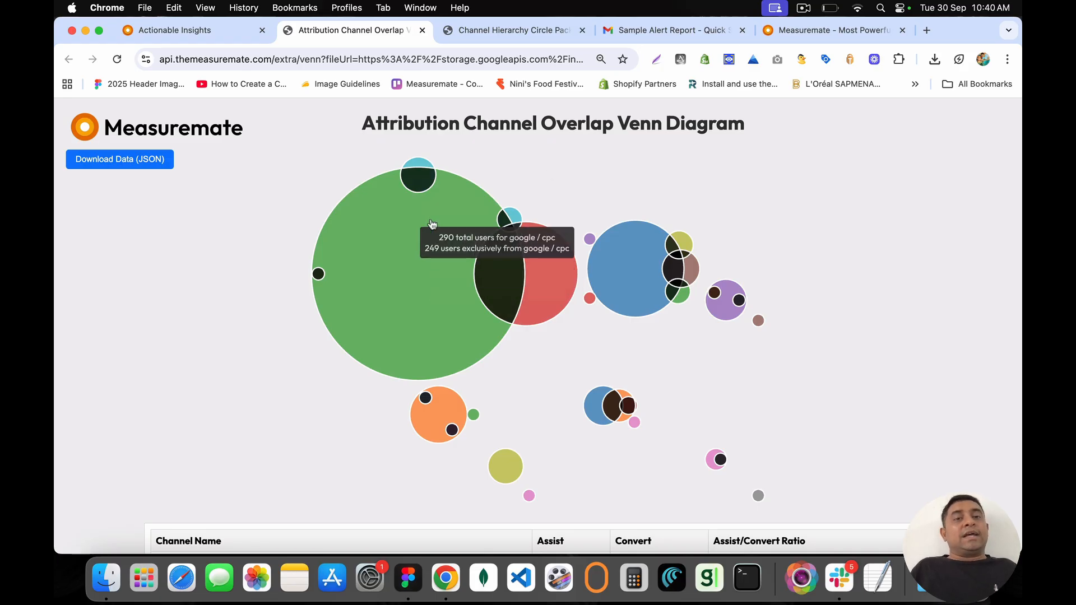
pyautogui.moveTo(404, 289)
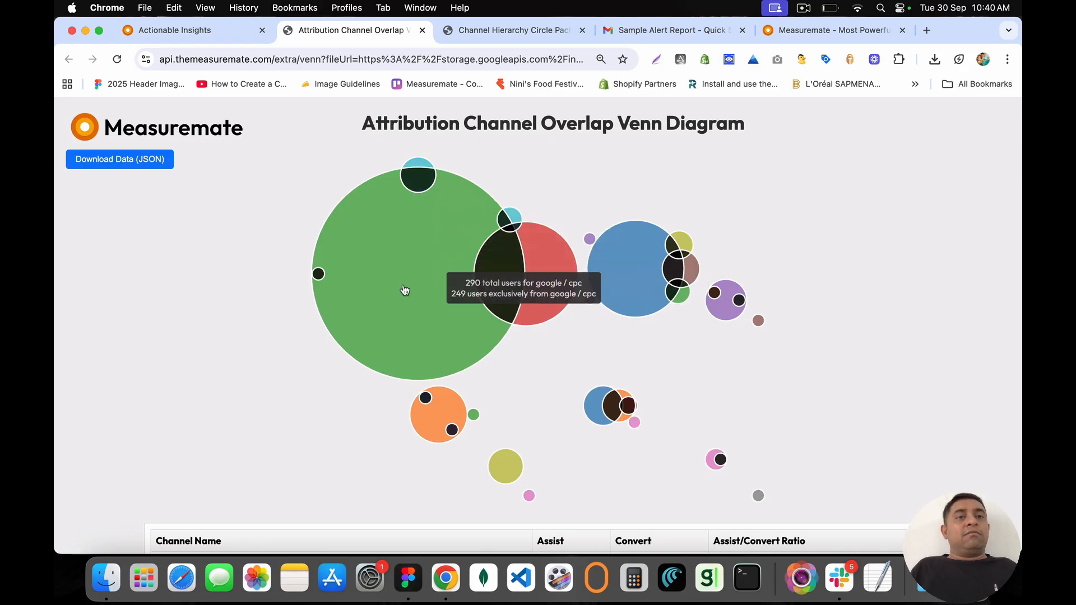
pyautogui.click(423, 30)
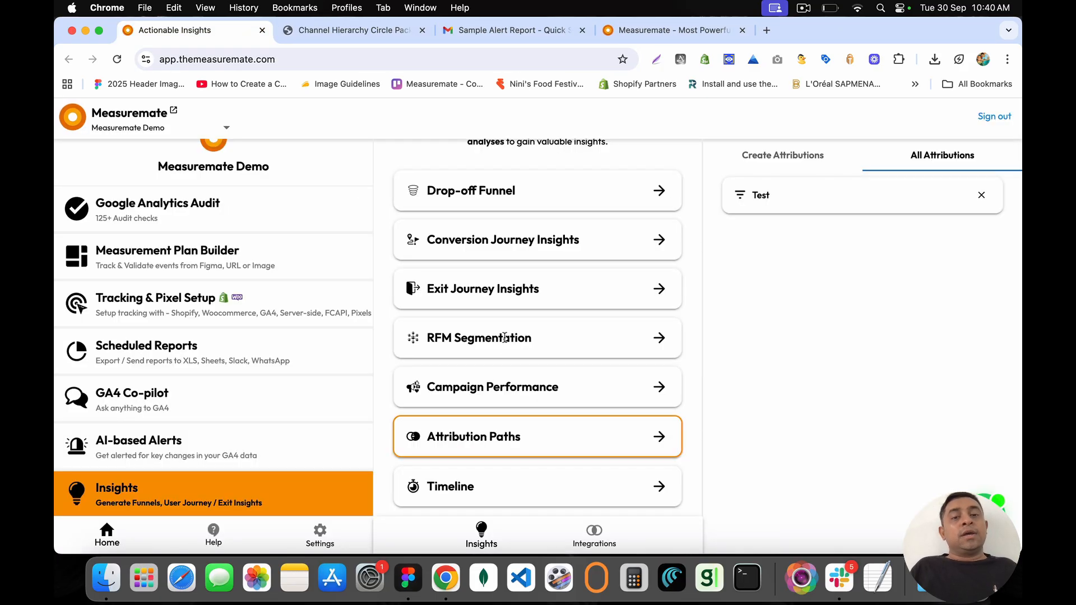
# Step: Open the saved Timeline1 user session timeline from All Timelines
pyautogui.moveTo(427, 436); pyautogui.dragTo(529, 438)
pyautogui.click(530, 438)
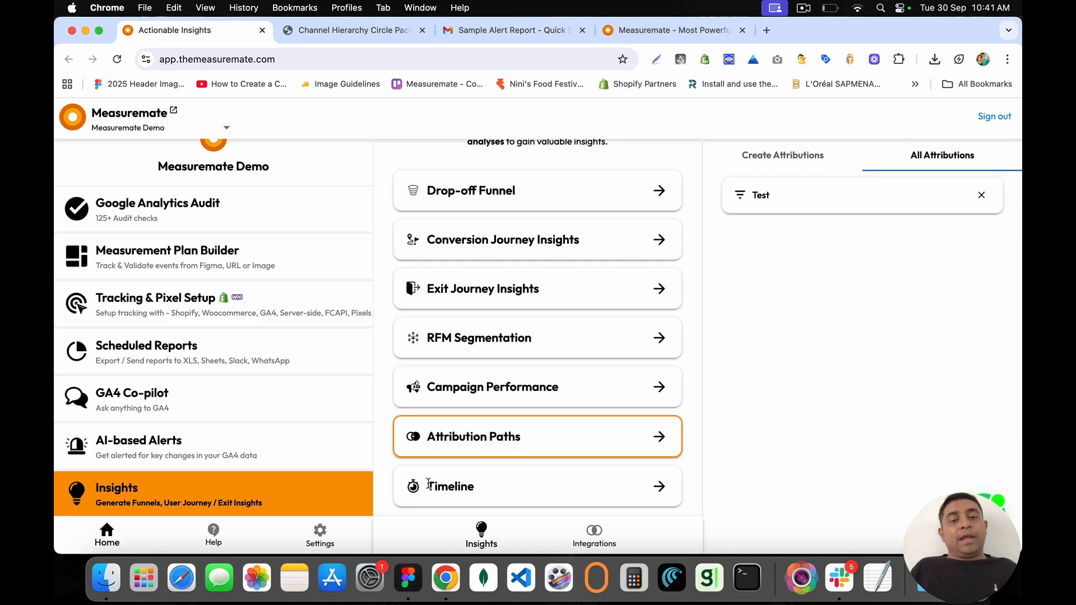
pyautogui.moveTo(428, 483); pyautogui.dragTo(660, 493)
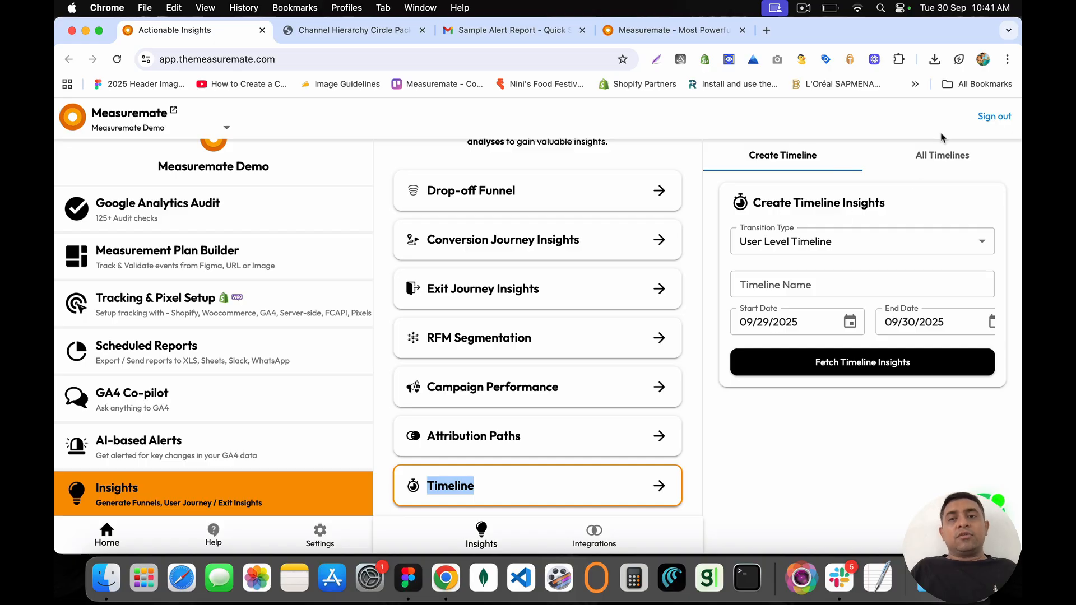
pyautogui.click(930, 157)
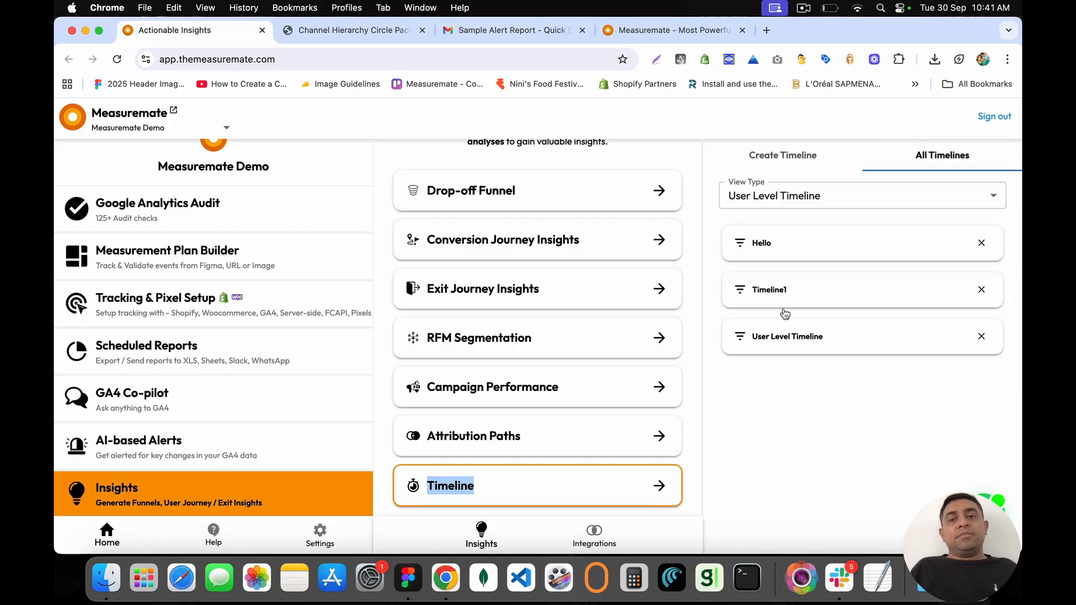
pyautogui.click(795, 313)
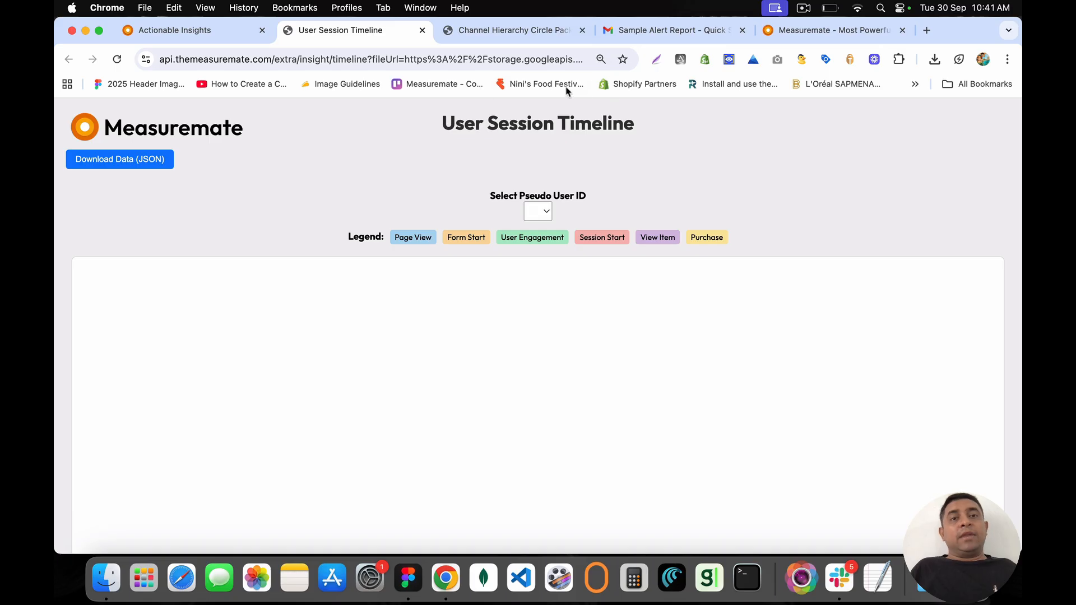
# Step: View three different pseudo users' sessions, pan toward later events, then close the timeline
pyautogui.click(542, 215)
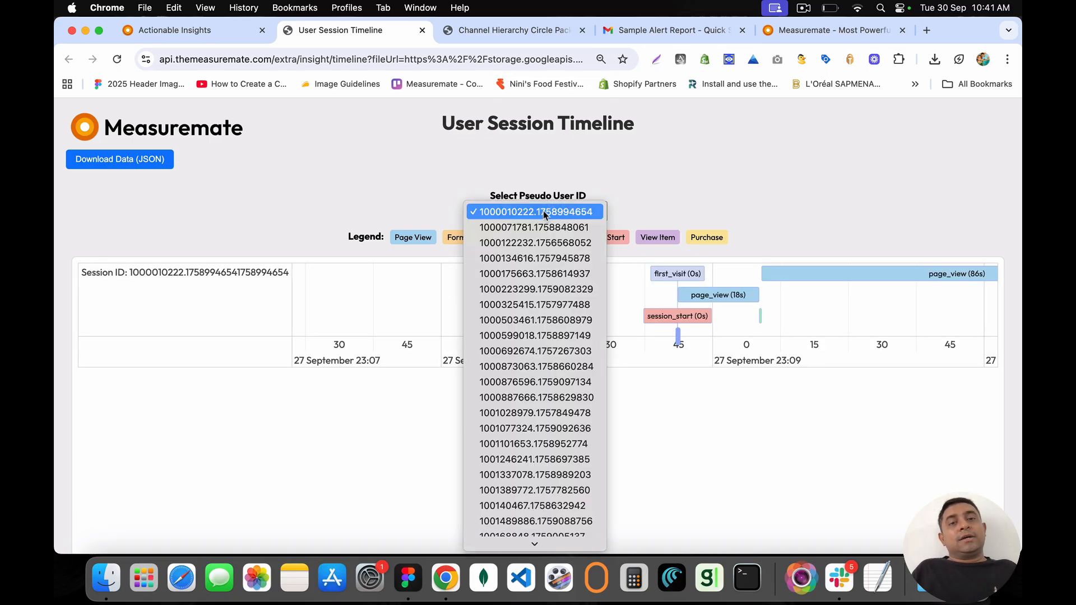
pyautogui.click(549, 280)
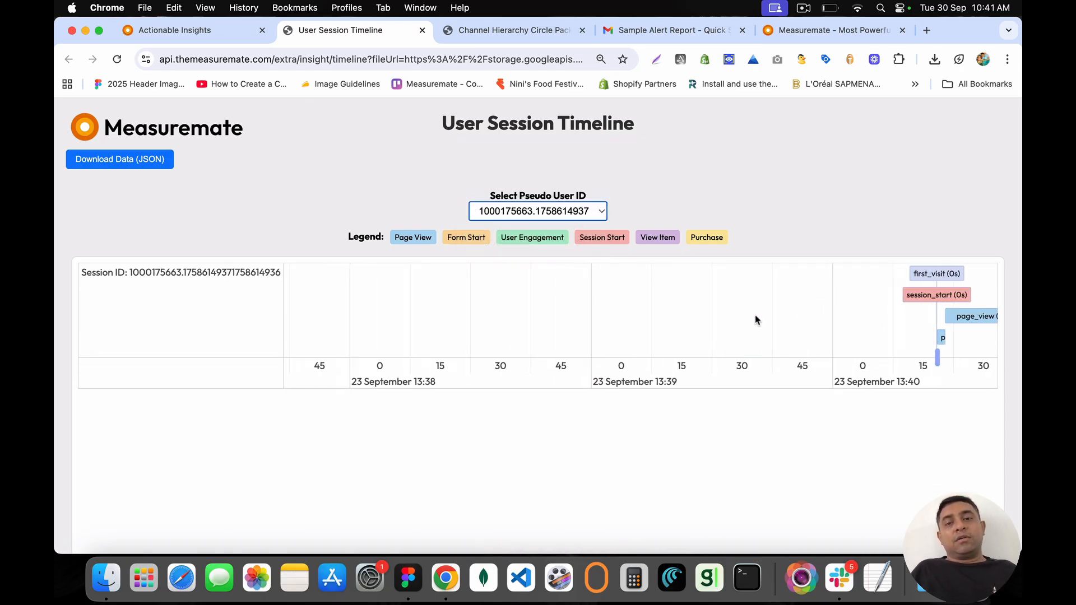
pyautogui.click(507, 208)
pyautogui.click(518, 287)
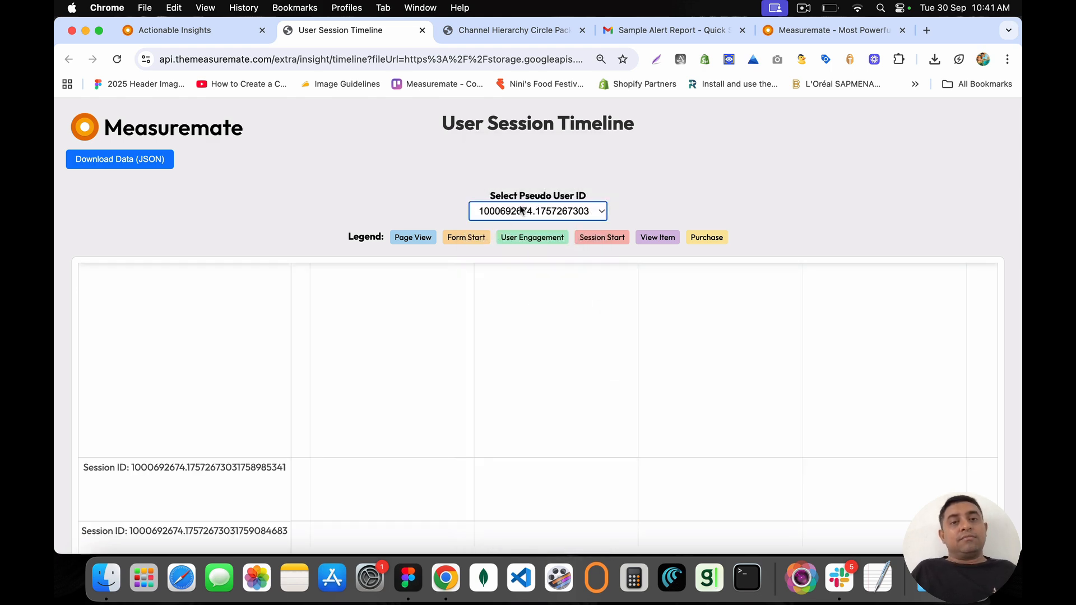
pyautogui.click(520, 209)
pyautogui.click(526, 234)
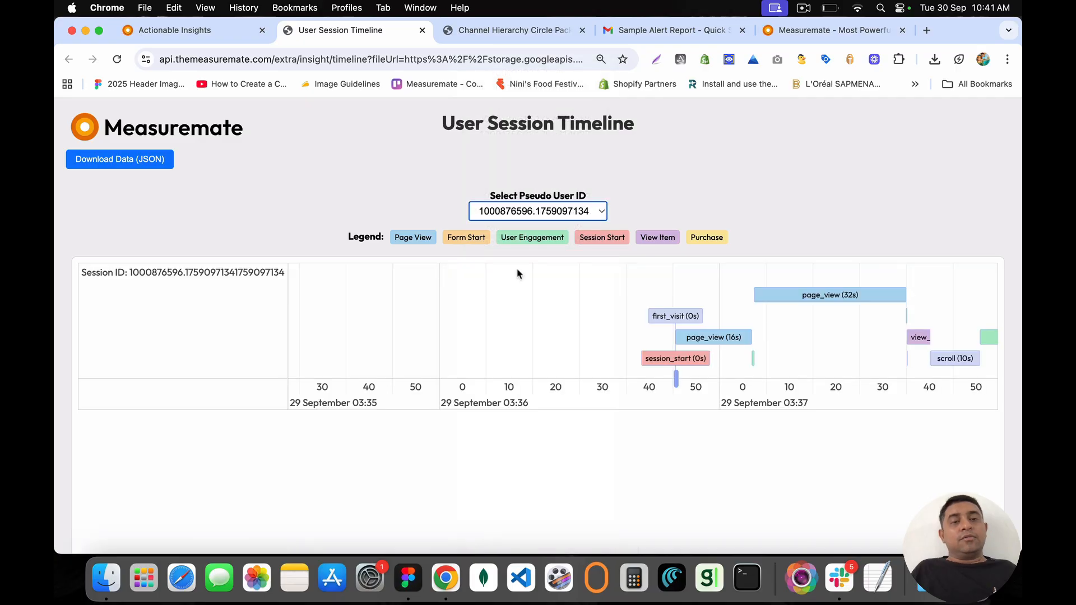
pyautogui.moveTo(837, 343); pyautogui.dragTo(432, 347)
pyautogui.moveTo(605, 338); pyautogui.dragTo(504, 346)
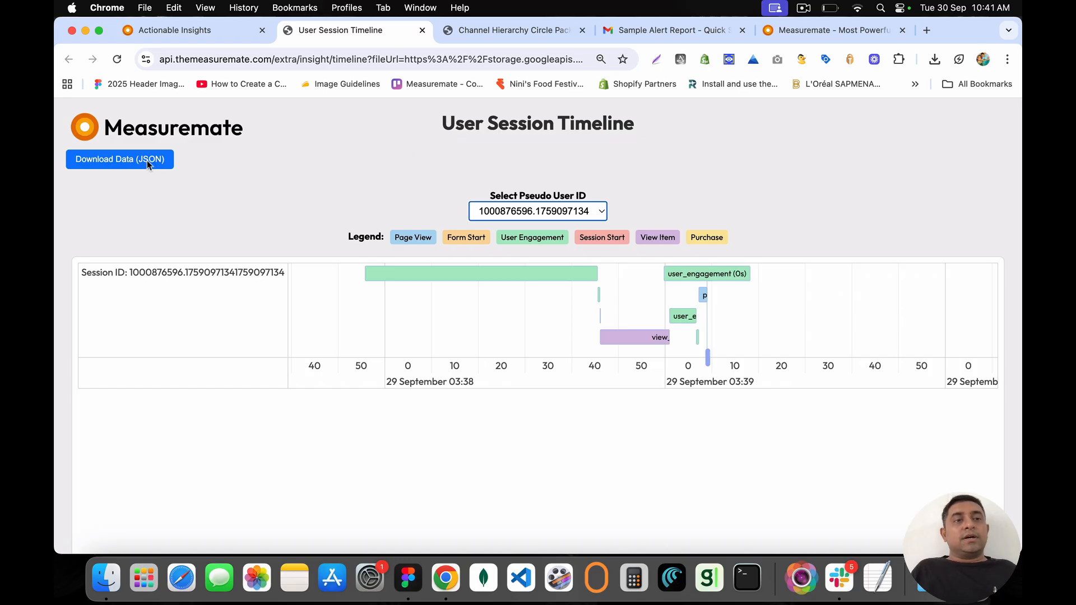
pyautogui.click(424, 29)
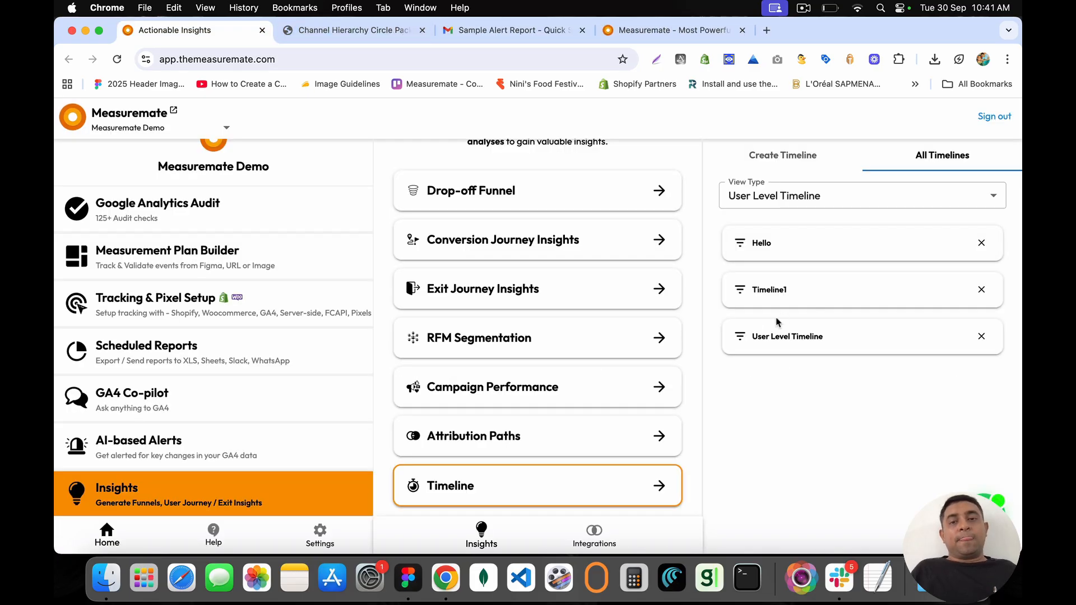
# Step: Switch the view type to Aggregate Heatmap and open the saved Heatmap timeline's chart
pyautogui.click(808, 197)
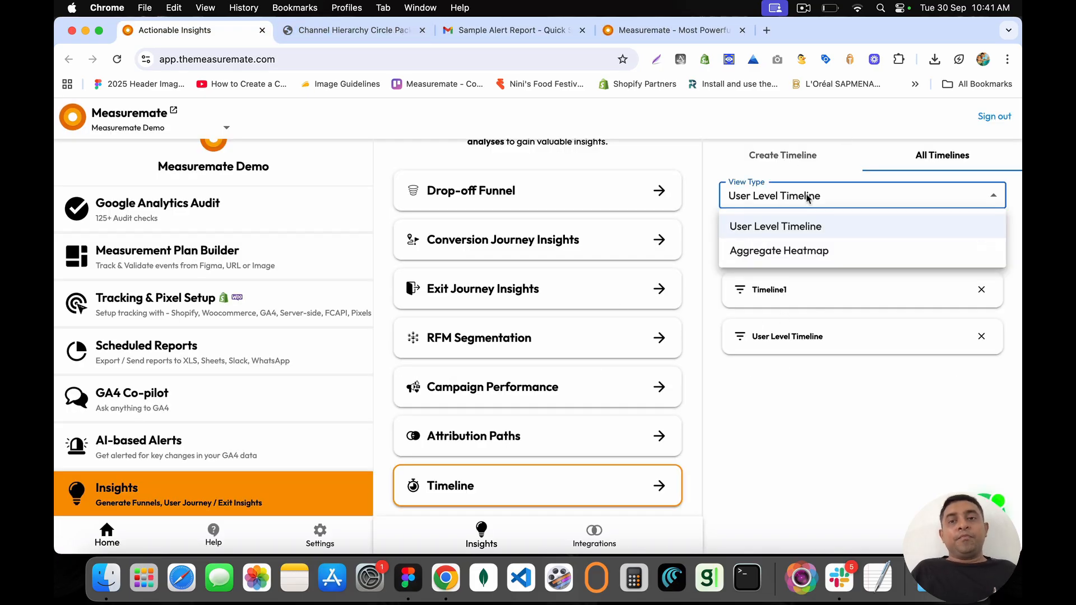
pyautogui.click(782, 251)
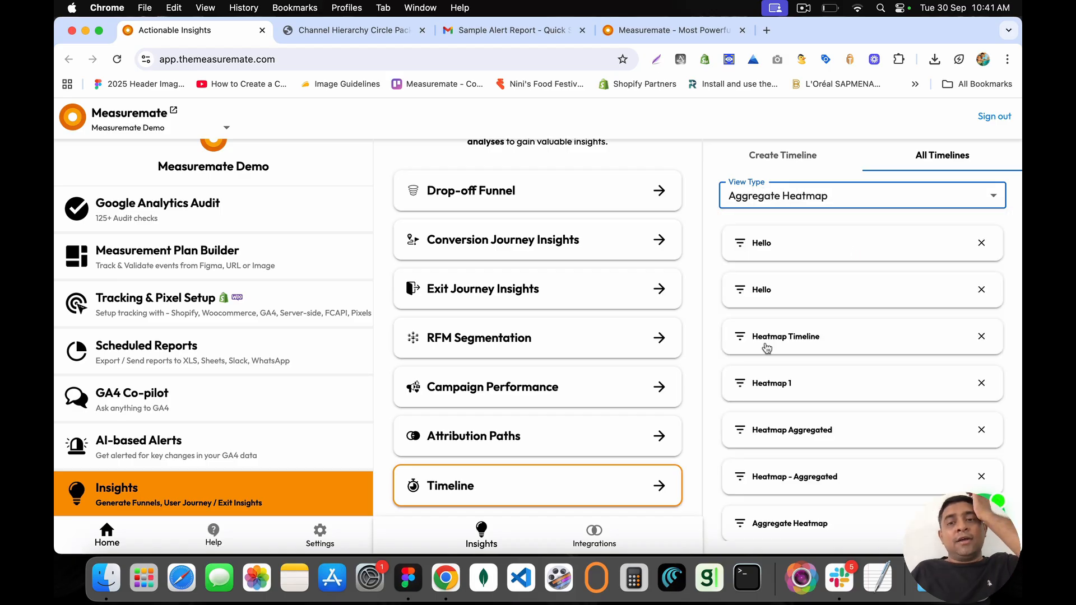
pyautogui.scroll(-3, 765, 345)
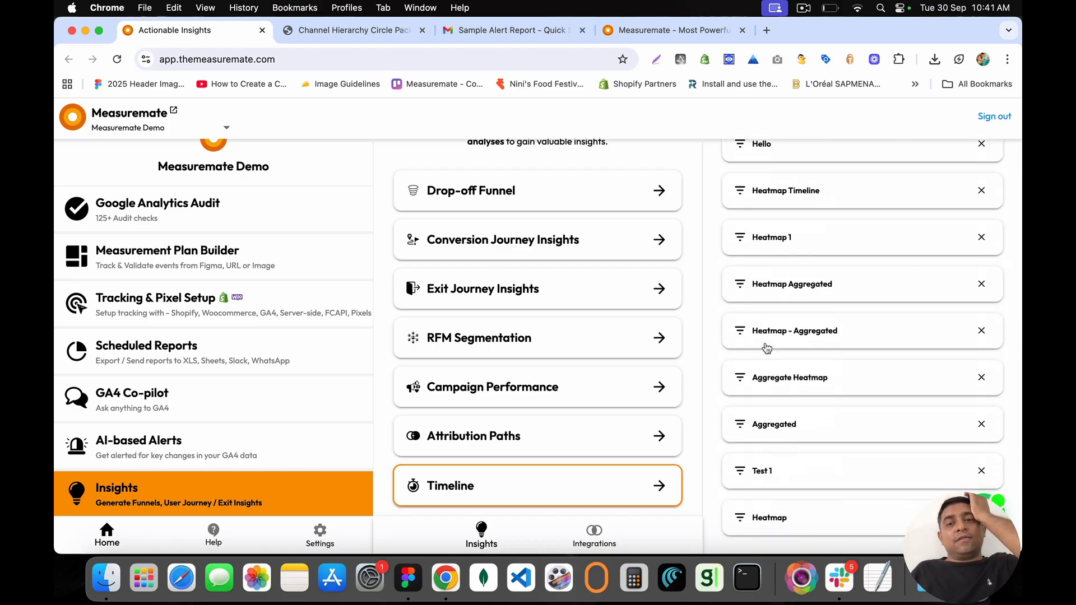
pyautogui.click(775, 519)
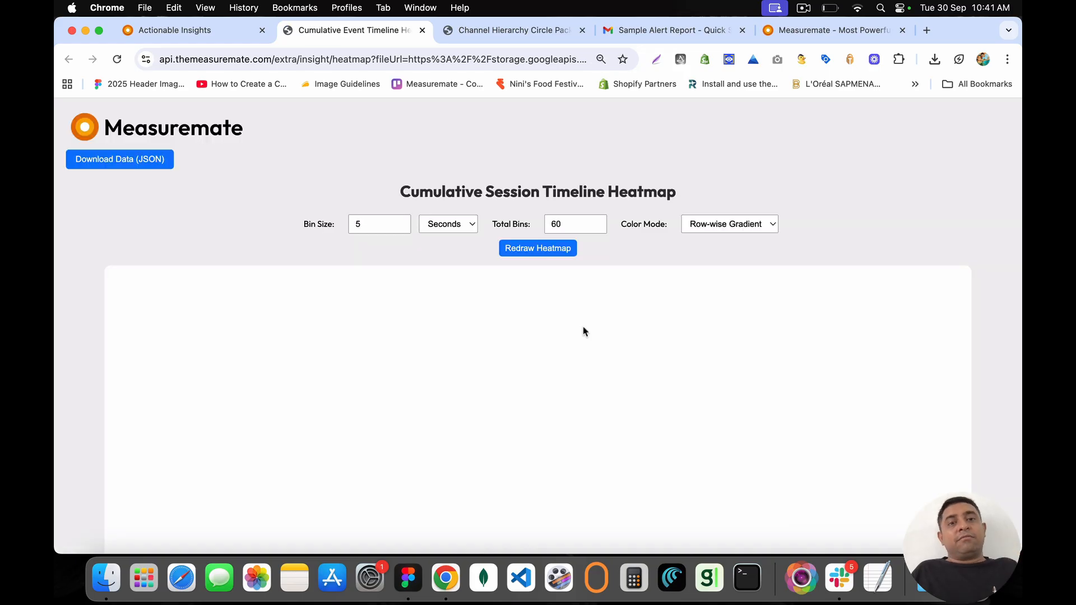
pyautogui.moveTo(399, 192); pyautogui.dragTo(709, 203)
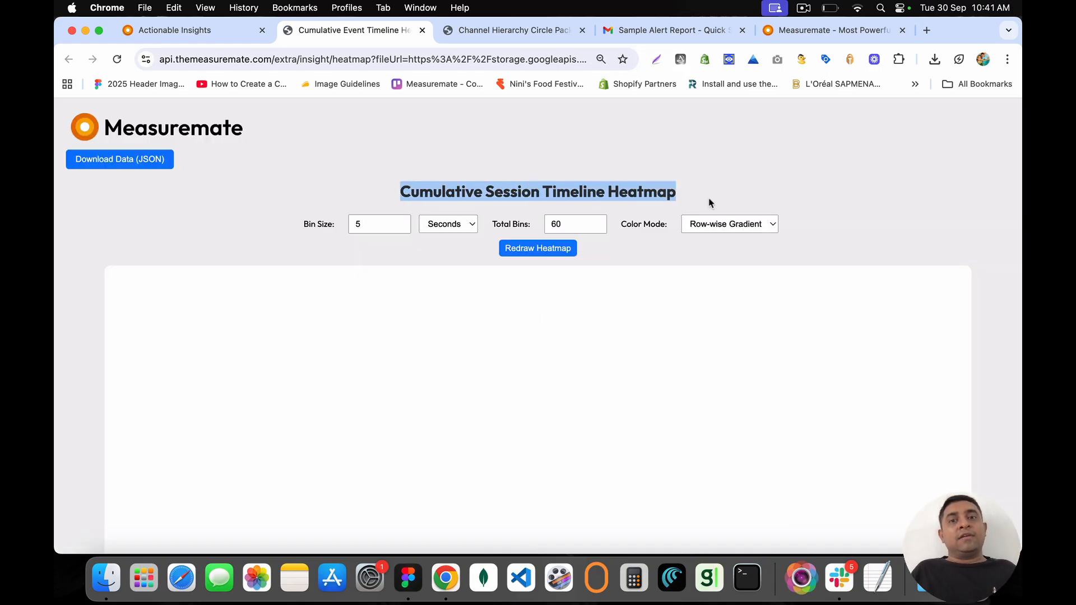
pyautogui.scroll(-5, 709, 203)
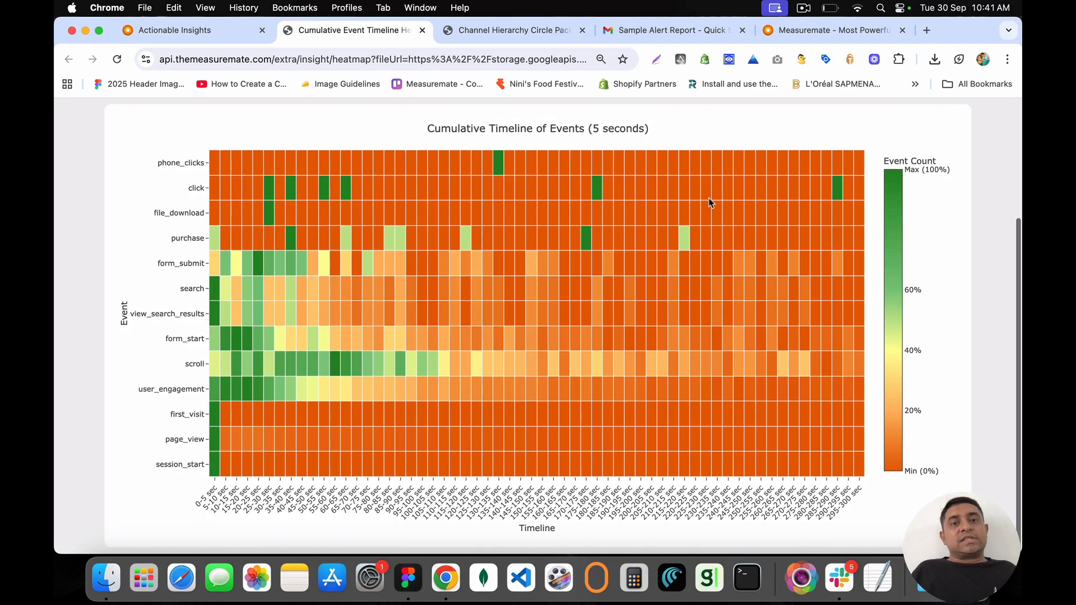
pyautogui.scroll(2, 709, 198)
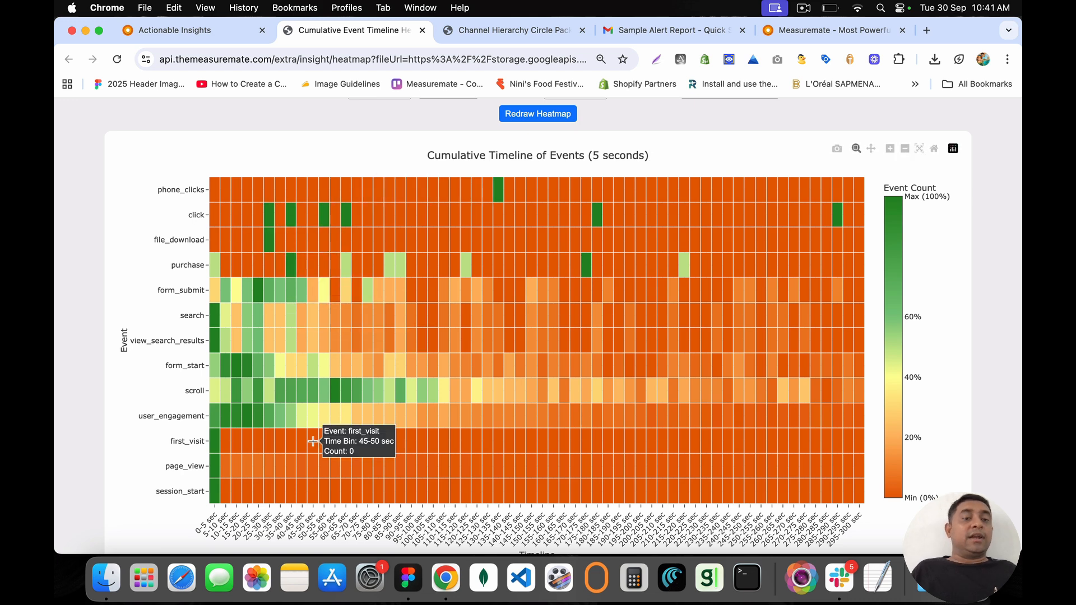
pyautogui.scroll(-2, 313, 441)
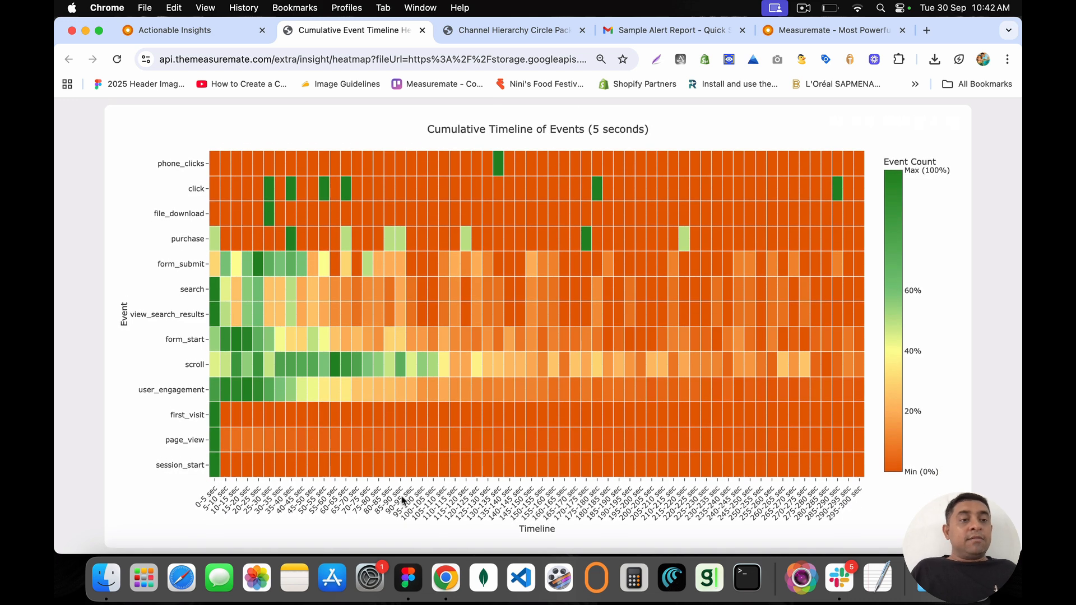
pyautogui.scroll(5, 180, 193)
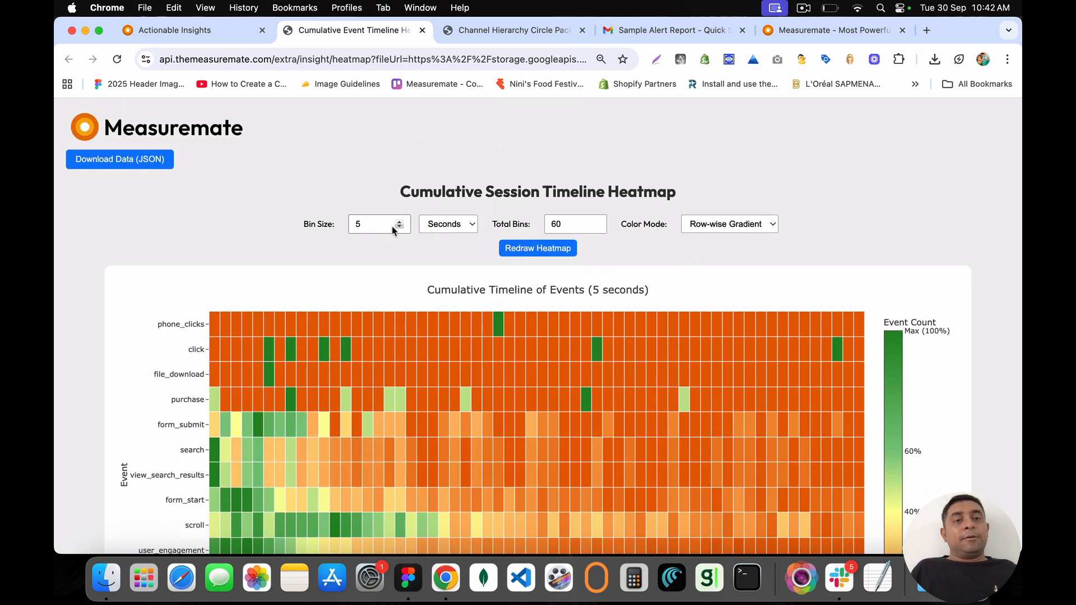
# Step: Set the bin size to 1 and redraw the heatmap, reviewing the result
pyautogui.moveTo(394, 230); pyautogui.dragTo(339, 230)
pyautogui.write('1')
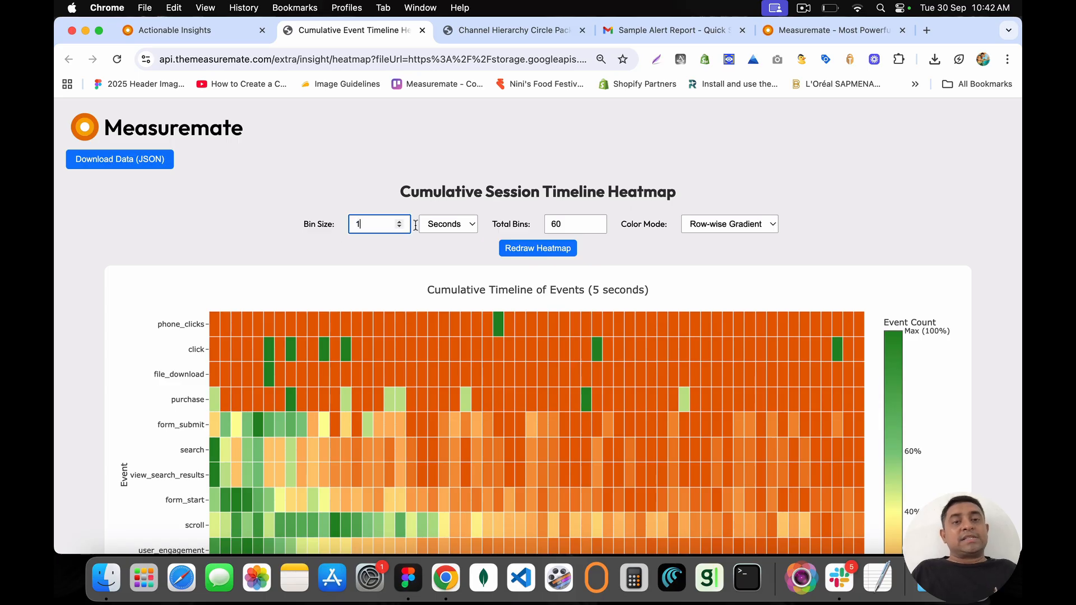
pyautogui.click(535, 248)
pyautogui.scroll(-5, 504, 302)
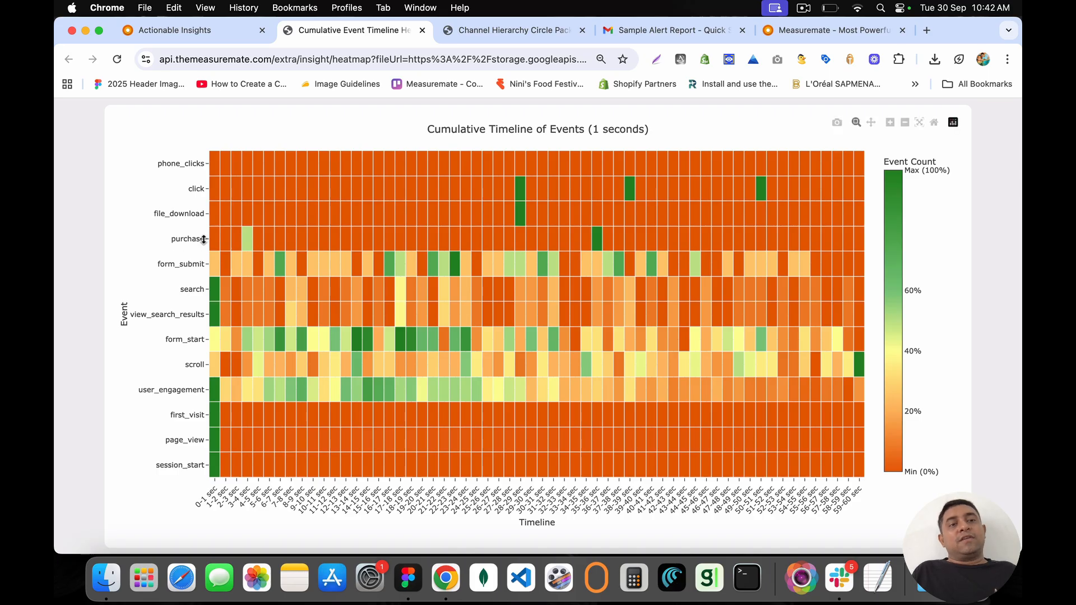
pyautogui.scroll(3, 224, 235)
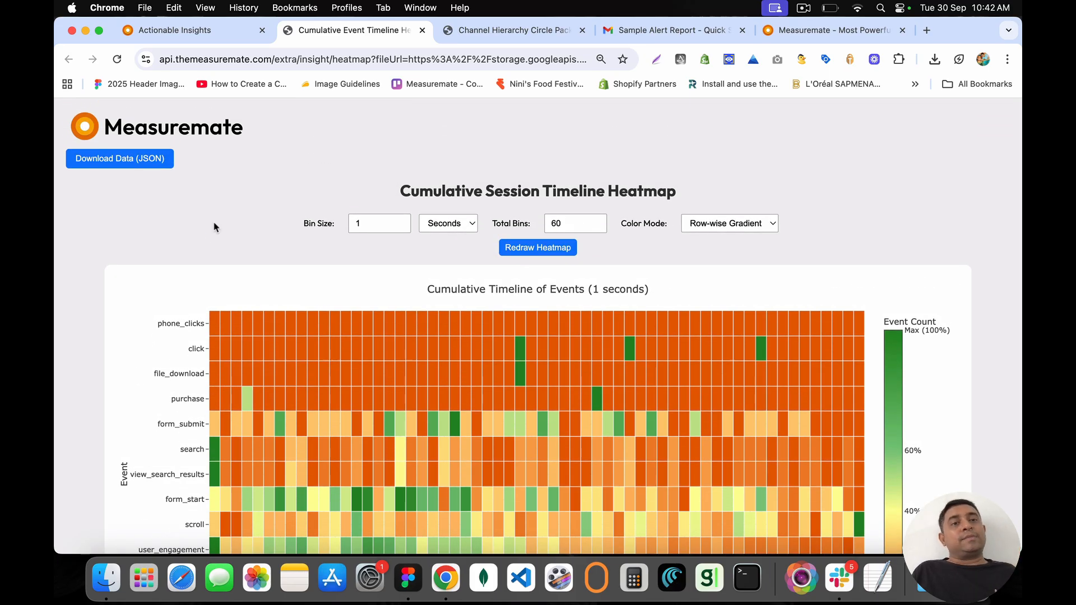
# Step: Close the heatmap tab and return to the Insights page
pyautogui.click(423, 31)
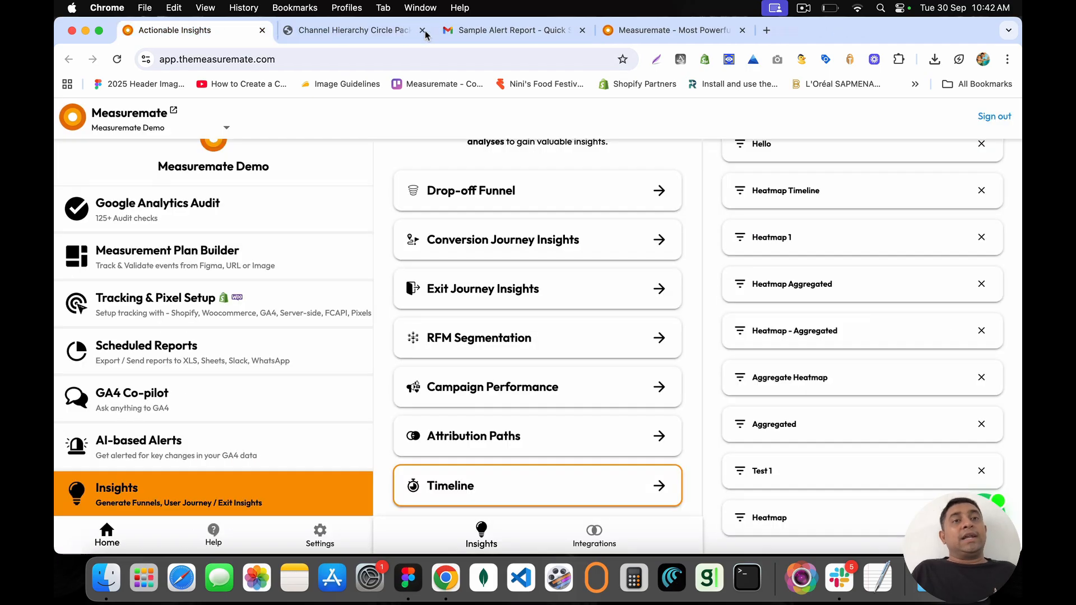
pyautogui.scroll(2, 548, 263)
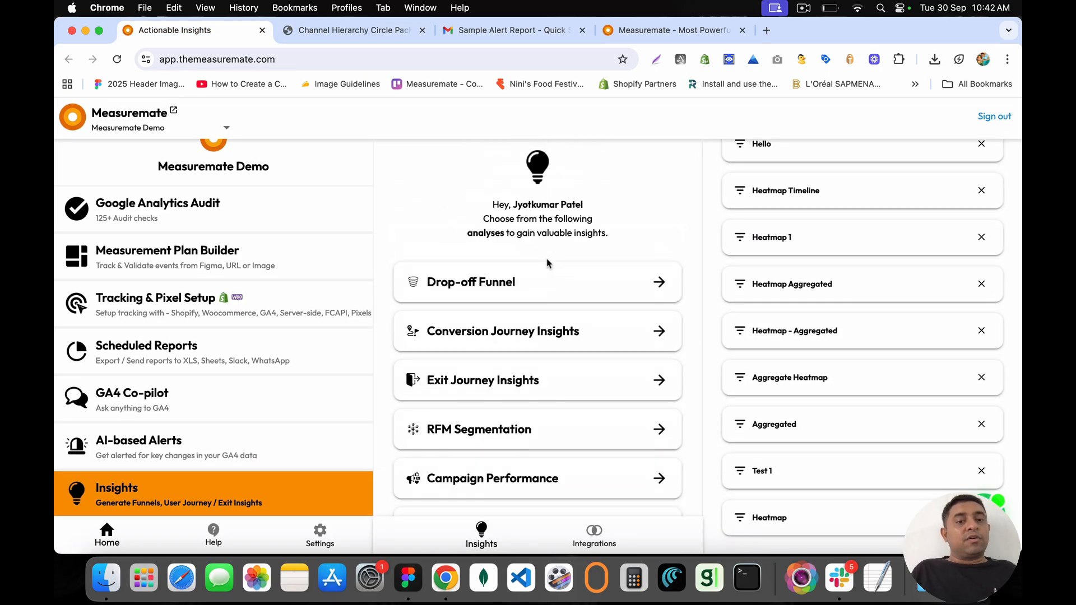
pyautogui.scroll(3, 238, 271)
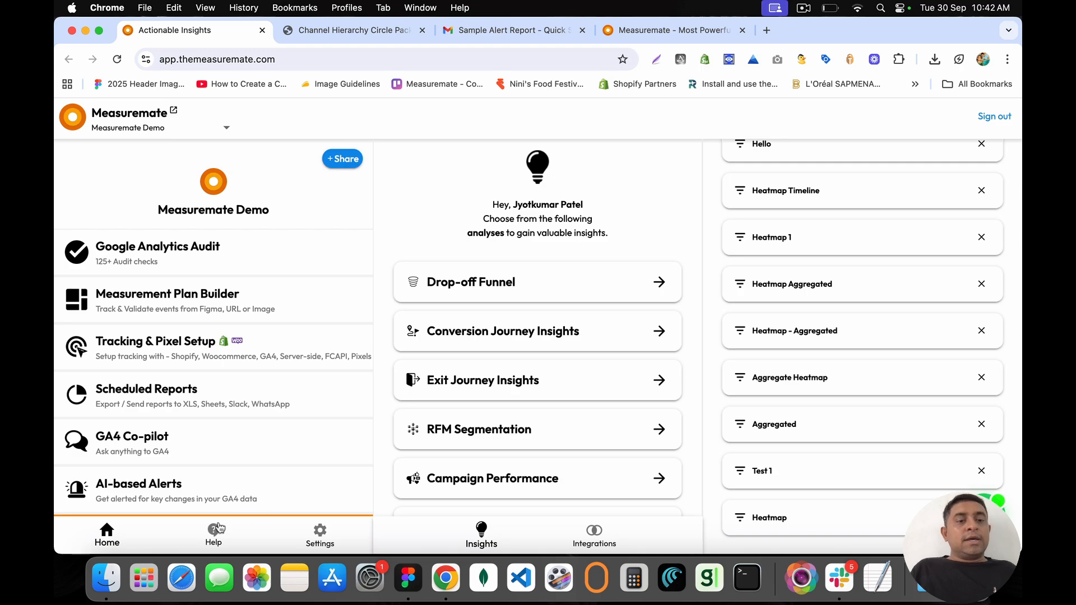
# Step: Visit Settings, check Home's Getting Started section, then return to the Settings page
pyautogui.click(321, 535)
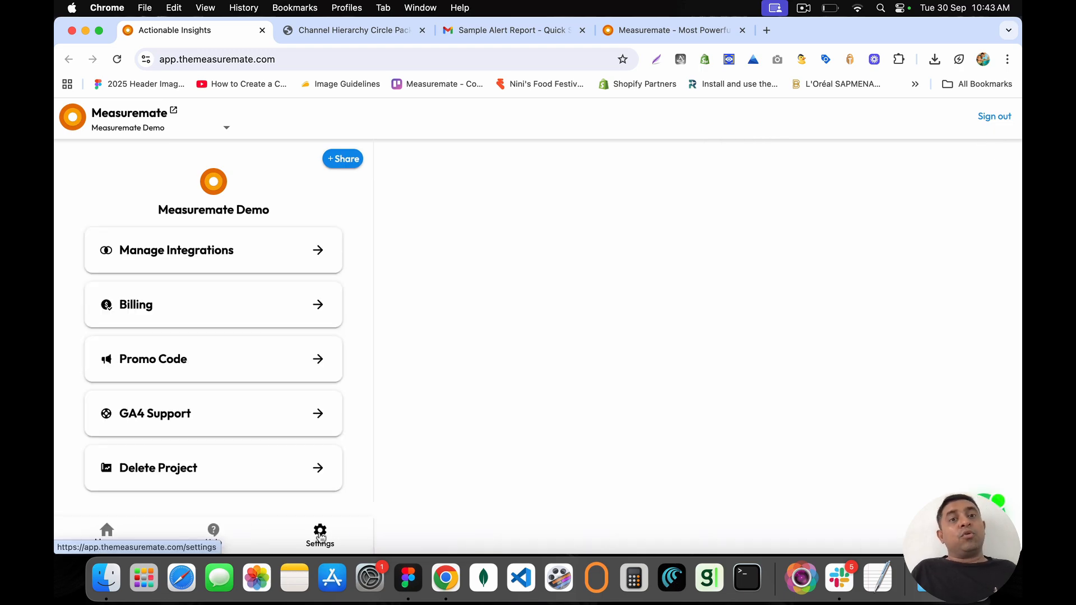
pyautogui.click(106, 532)
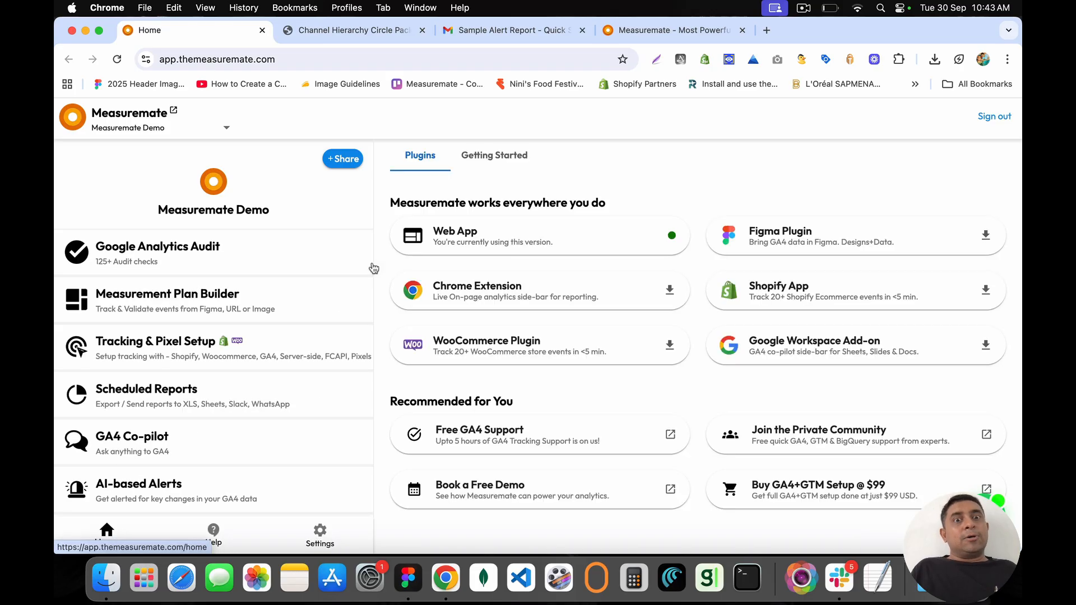
pyautogui.click(493, 163)
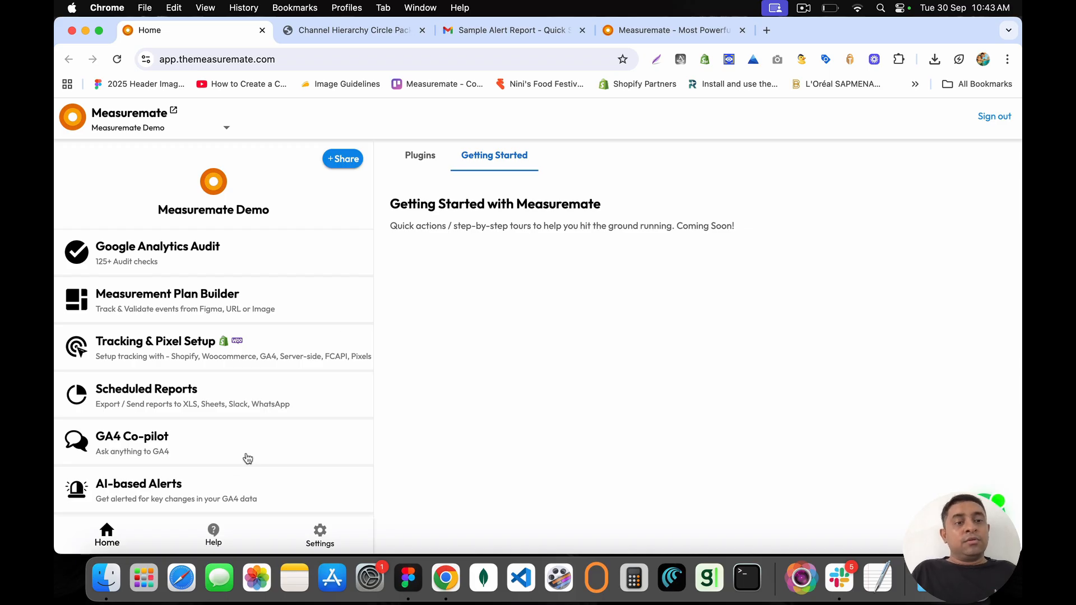
pyautogui.scroll(-2, 238, 476)
pyautogui.click(328, 539)
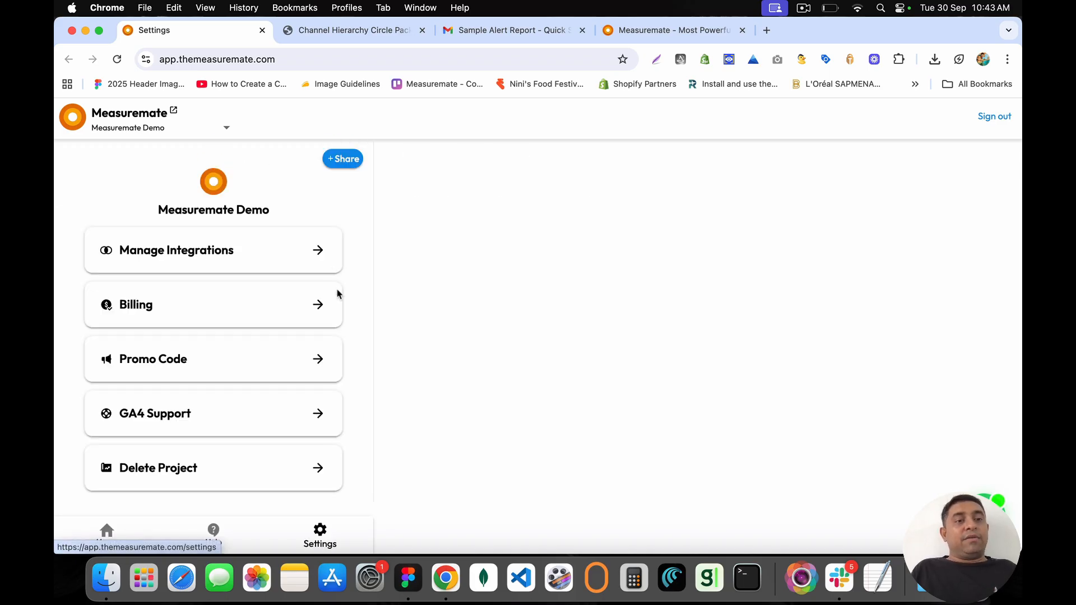
# Step: Browse the Manage Integrations list, including the Open AI integration
pyautogui.click(321, 254)
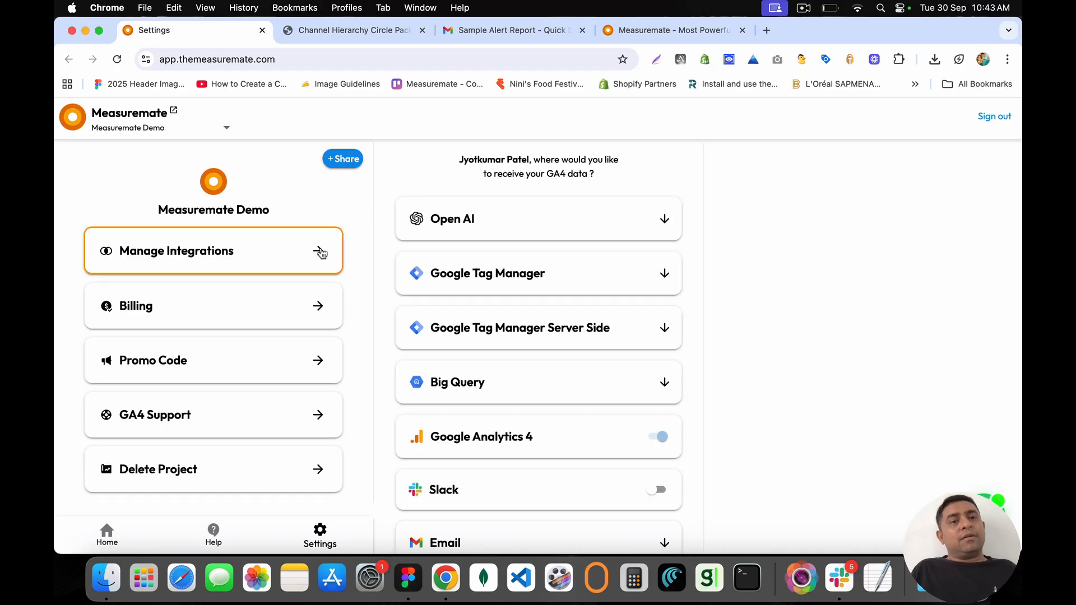
pyautogui.tripleClick(454, 220)
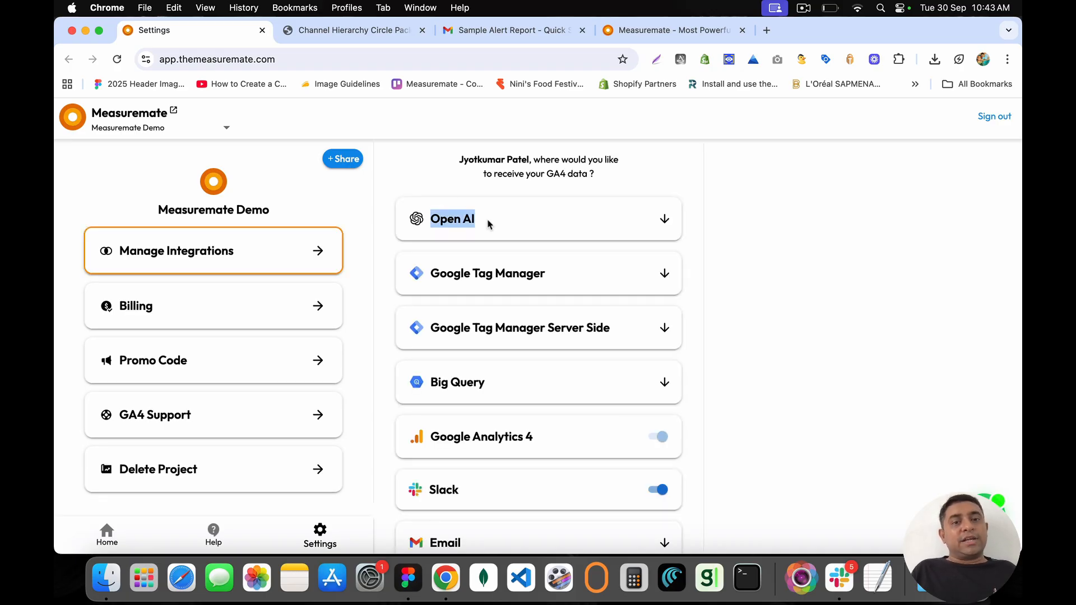
pyautogui.scroll(-4, 500, 299)
pyautogui.scroll(4, 500, 299)
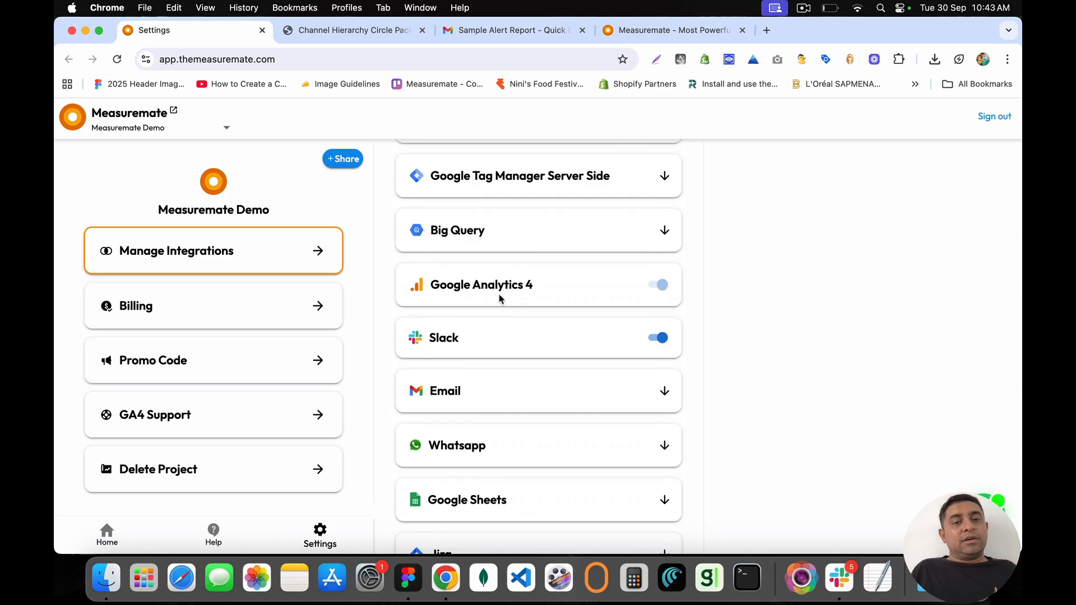
pyautogui.scroll(-4, 500, 298)
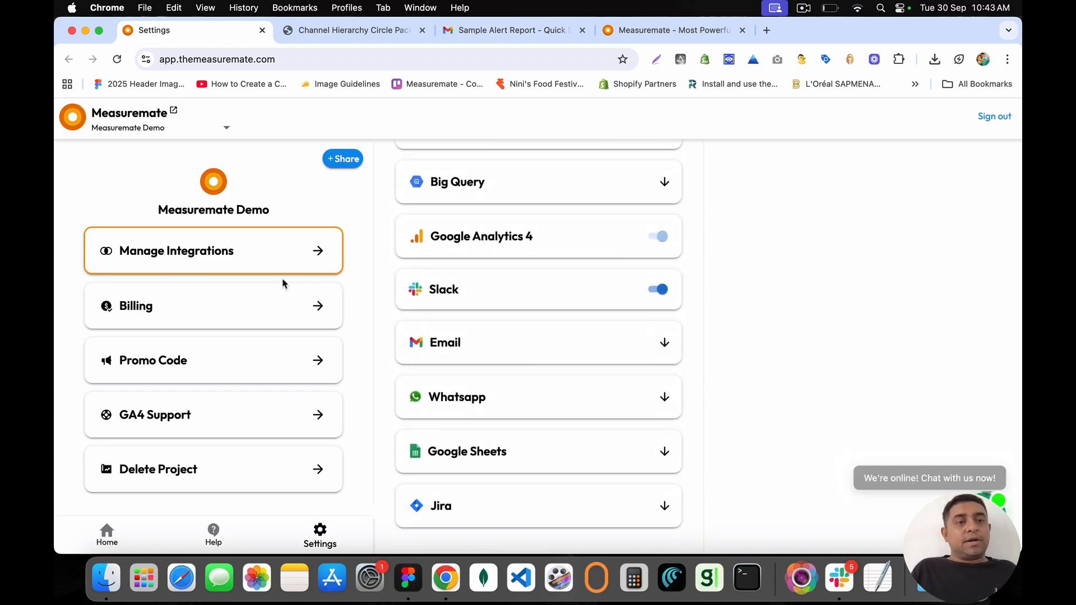
# Step: Open Billing and expand the Measuremate Demo plan's included features
pyautogui.moveTo(120, 308); pyautogui.dragTo(317, 306)
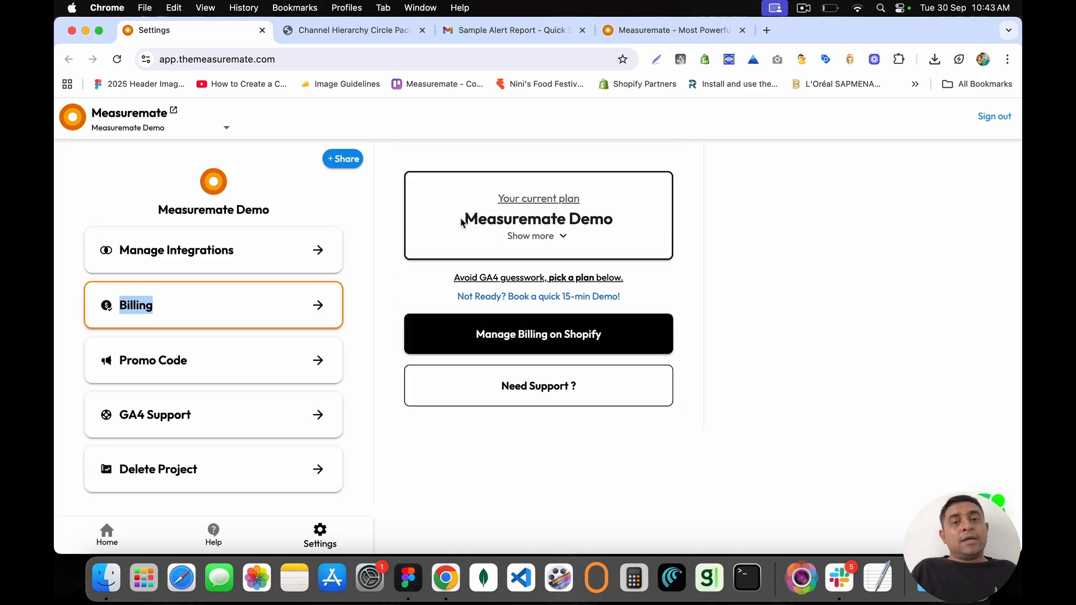
pyautogui.moveTo(461, 219); pyautogui.dragTo(626, 228)
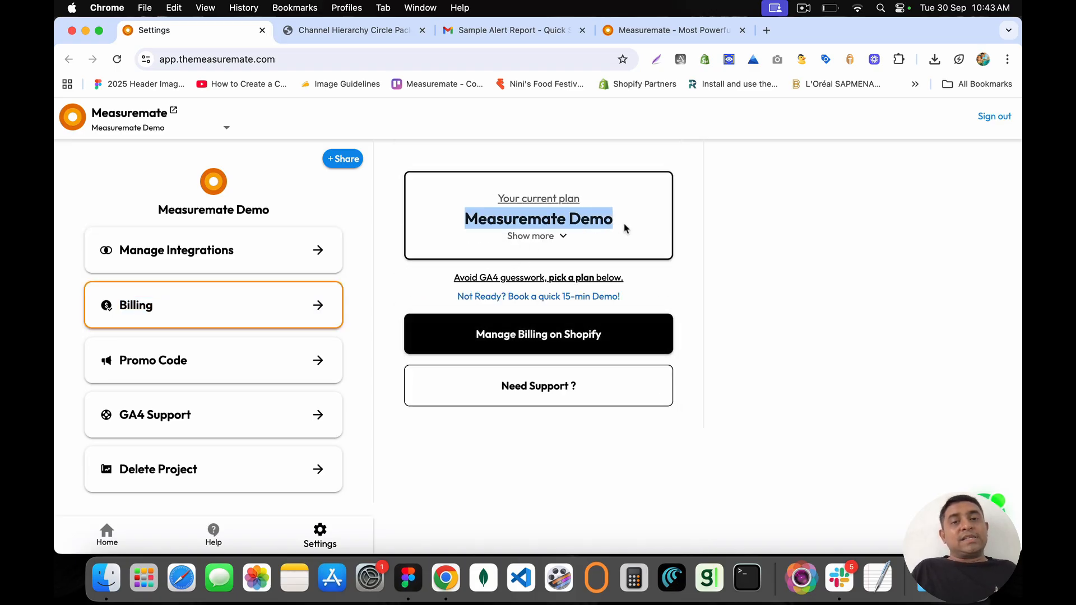
pyautogui.click(541, 236)
pyautogui.scroll(-7, 459, 328)
pyautogui.scroll(-10, 459, 328)
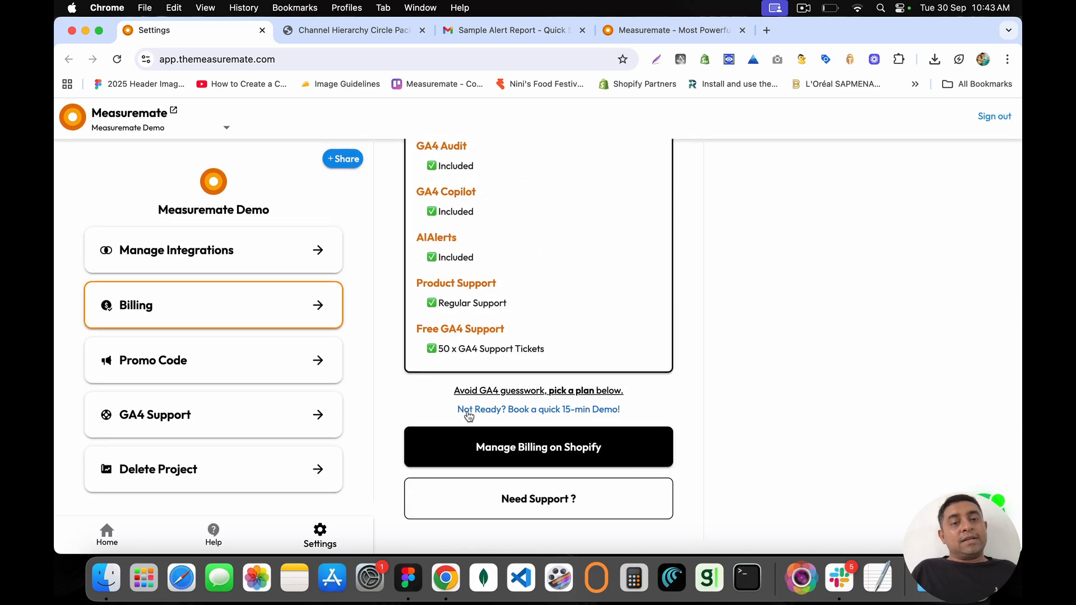
# Step: Open the Promo Code settings panel and focus its entry field
pyautogui.click(318, 365)
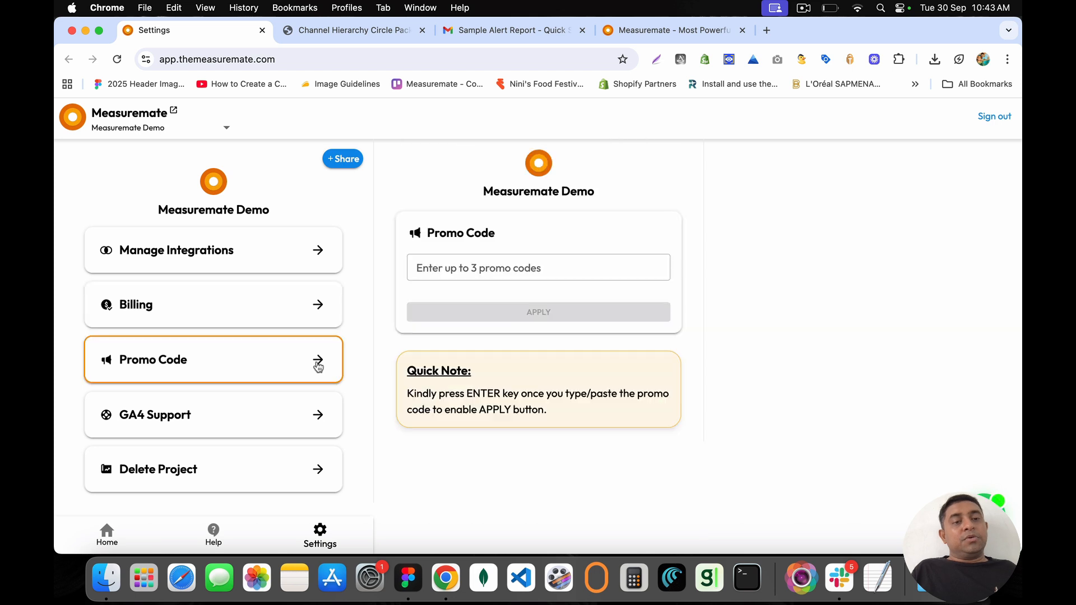
pyautogui.click(450, 268)
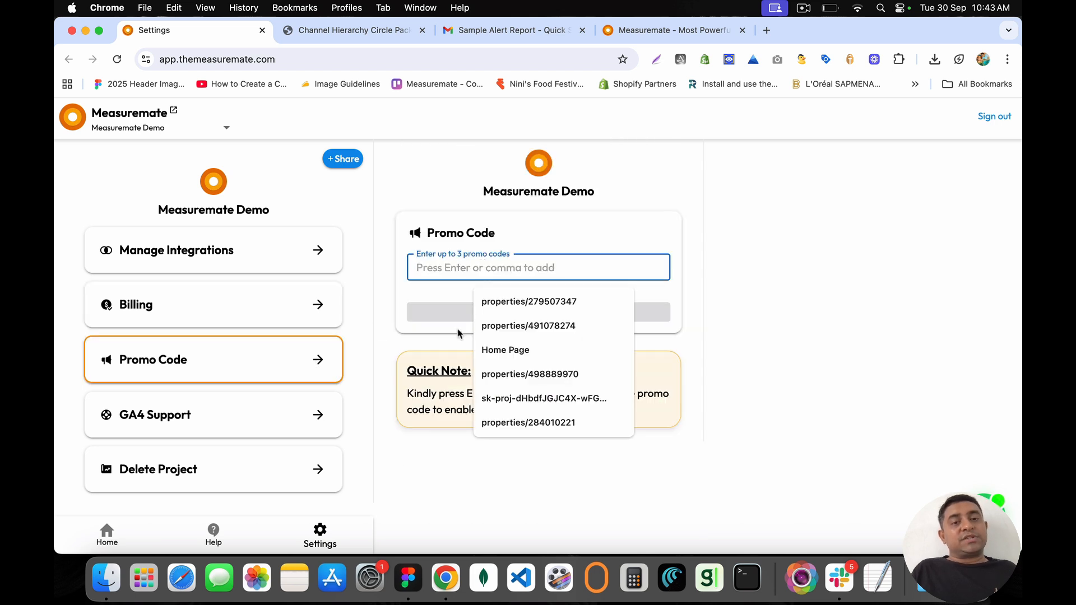
pyautogui.click(425, 294)
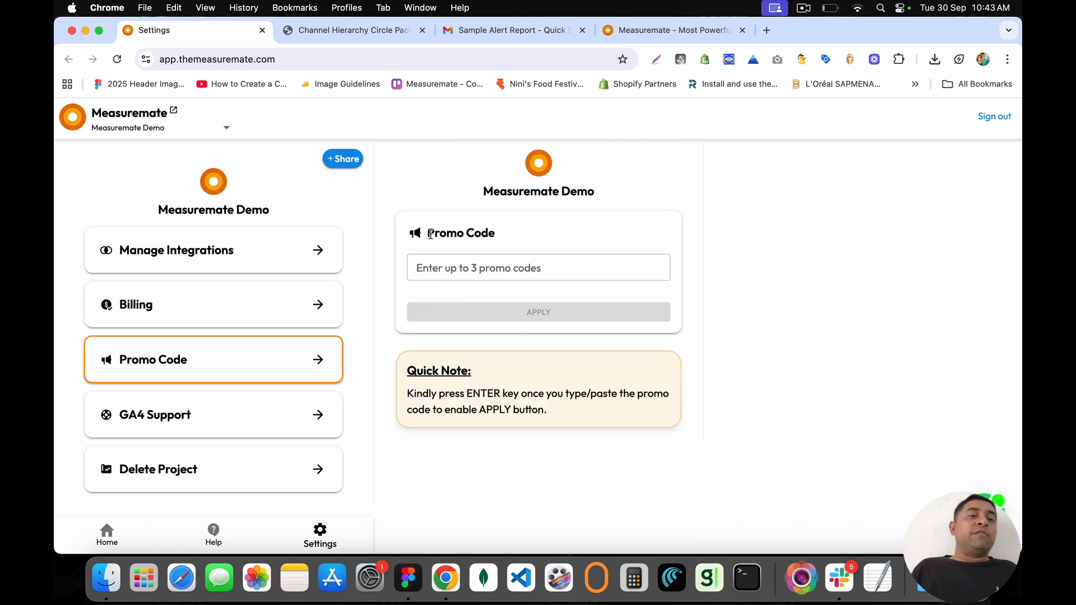
pyautogui.moveTo(430, 234); pyautogui.dragTo(500, 236)
pyautogui.click(500, 238)
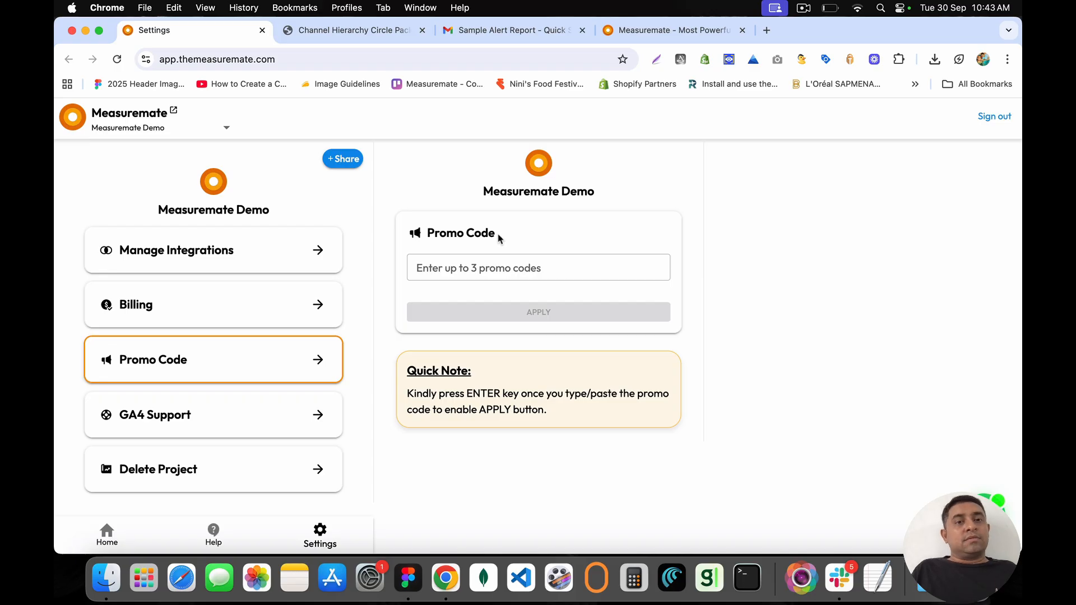
# Step: Add three promo codes: dsacs, sdcsdcs and casca
pyautogui.click(464, 267)
pyautogui.write('dsacs')
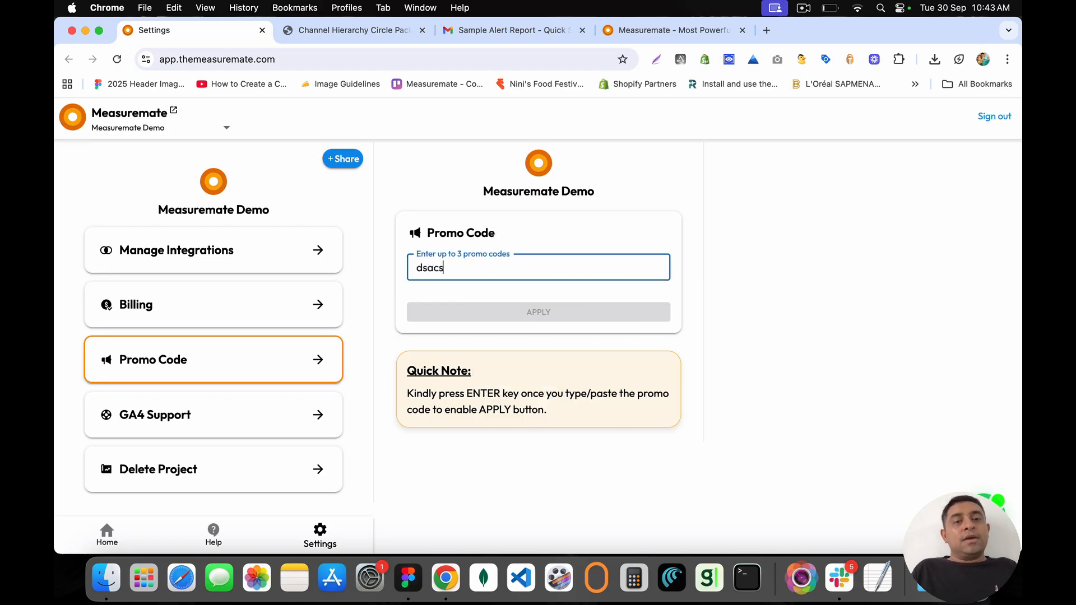
pyautogui.press('Return')
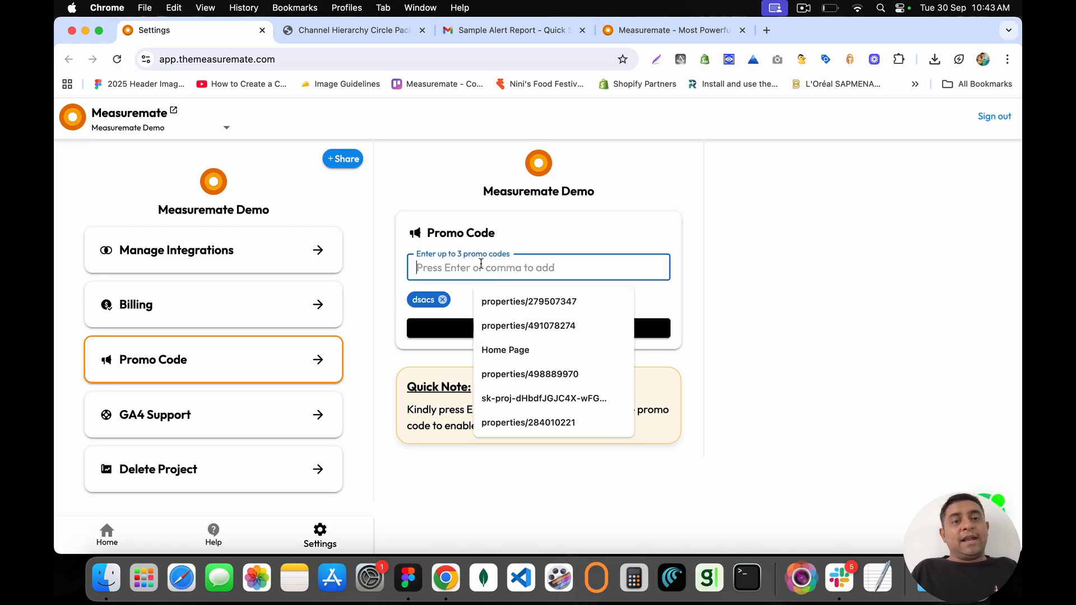
pyautogui.write('sdcsdcs')
pyautogui.press('Return')
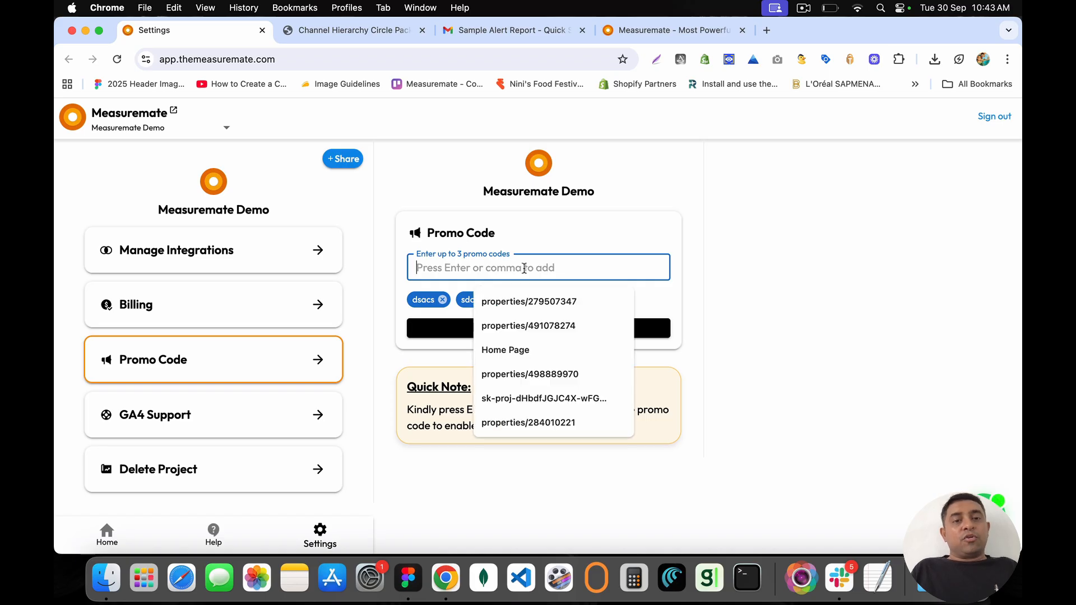
pyautogui.write('casca')
pyautogui.press('Return')
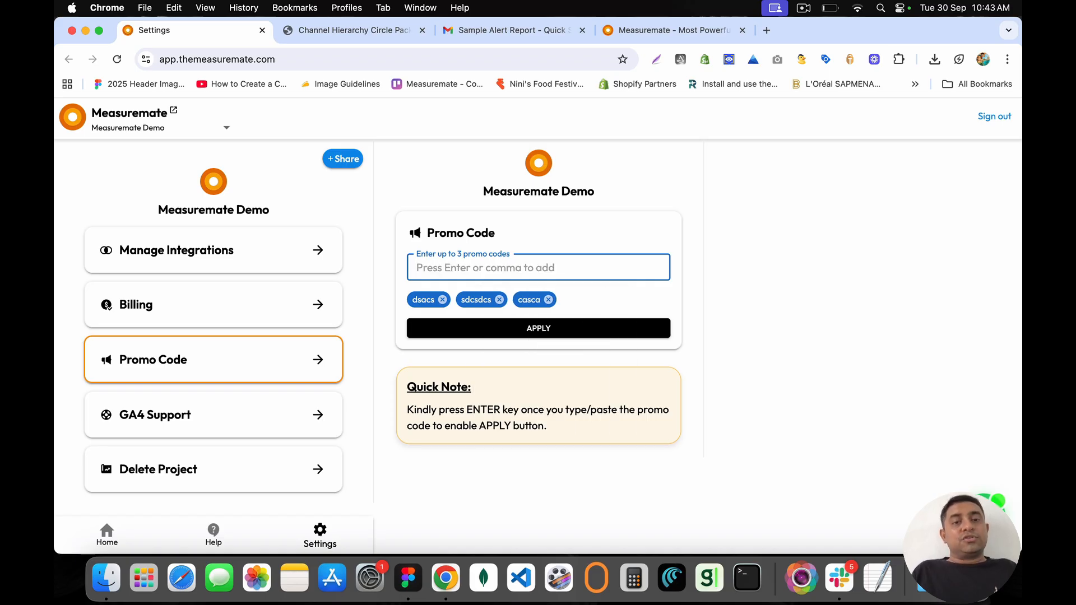
# Step: Remove all three promo codes, then go to GA4 Support
pyautogui.click(443, 299)
pyautogui.click(449, 300)
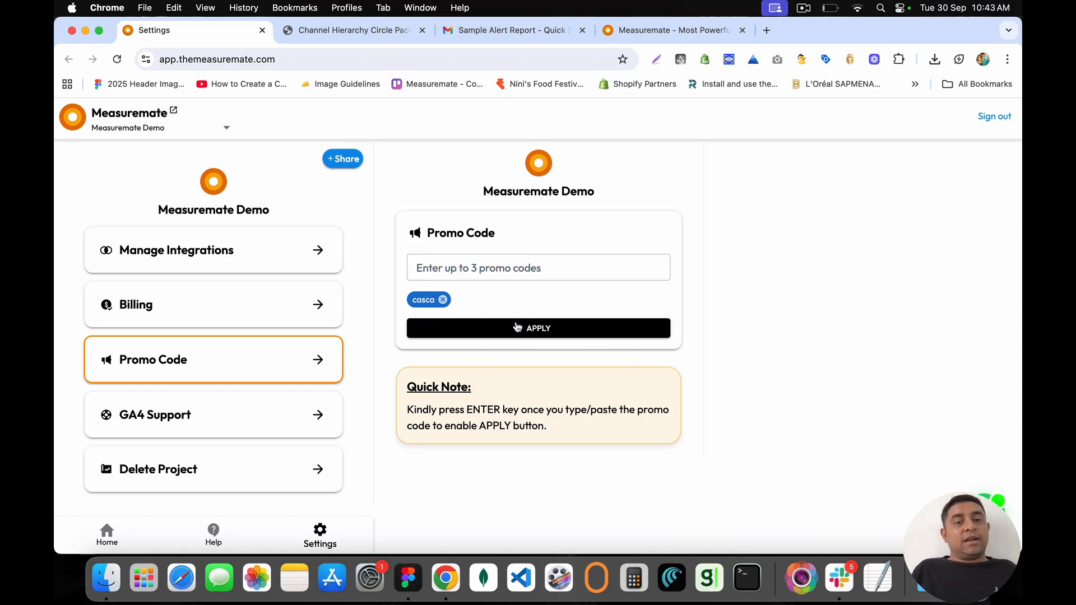
pyautogui.click(443, 300)
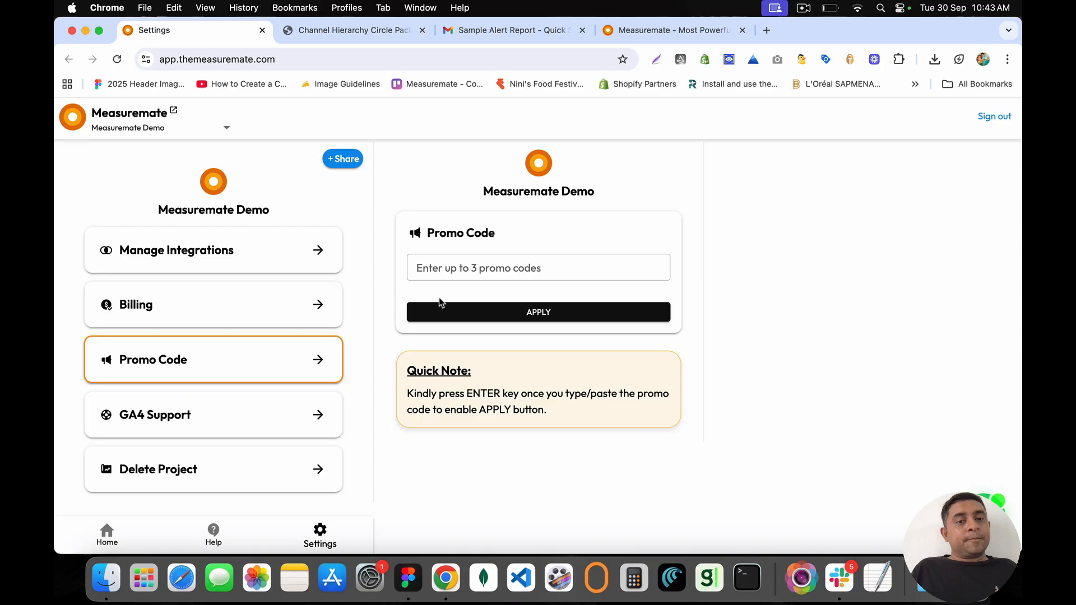
pyautogui.click(317, 414)
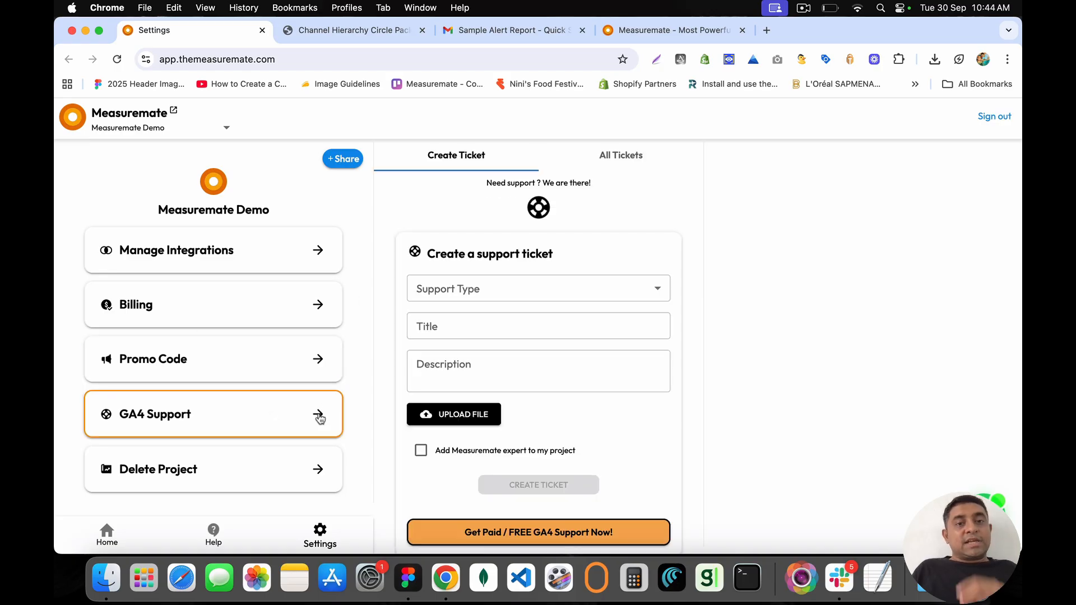
# Step: Check the All Tickets list, return to Create Ticket, and open then close the Support Type list
pyautogui.click(606, 160)
pyautogui.click(461, 152)
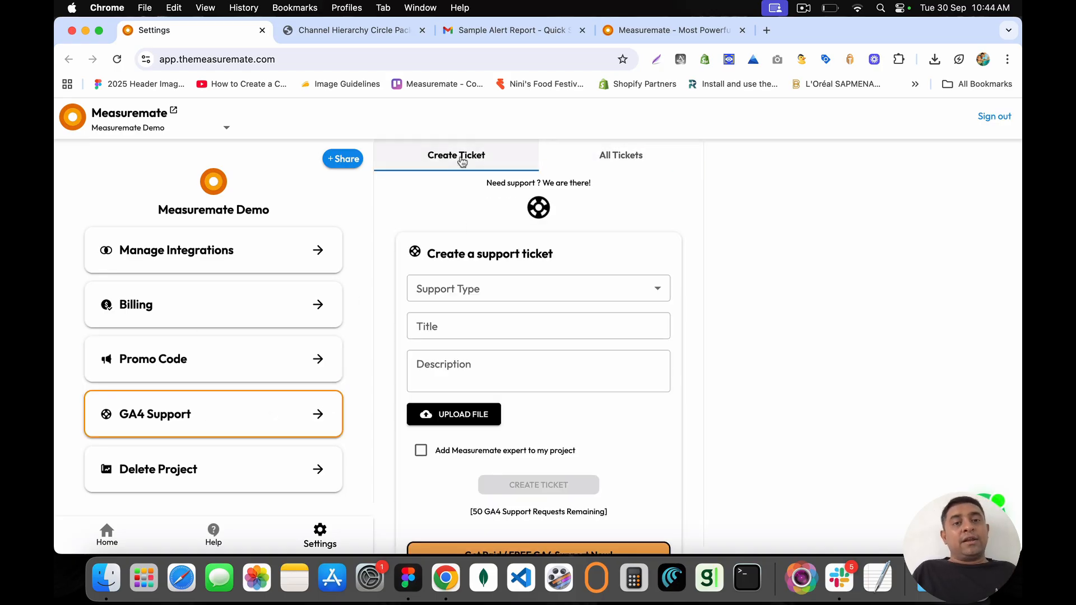
pyautogui.click(480, 295)
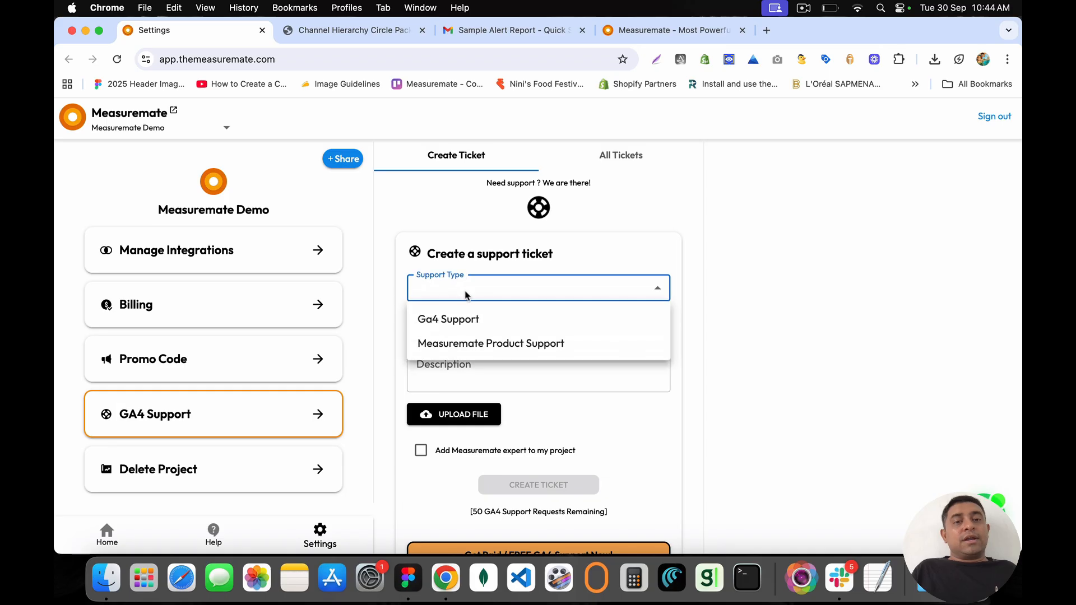
pyautogui.click(665, 242)
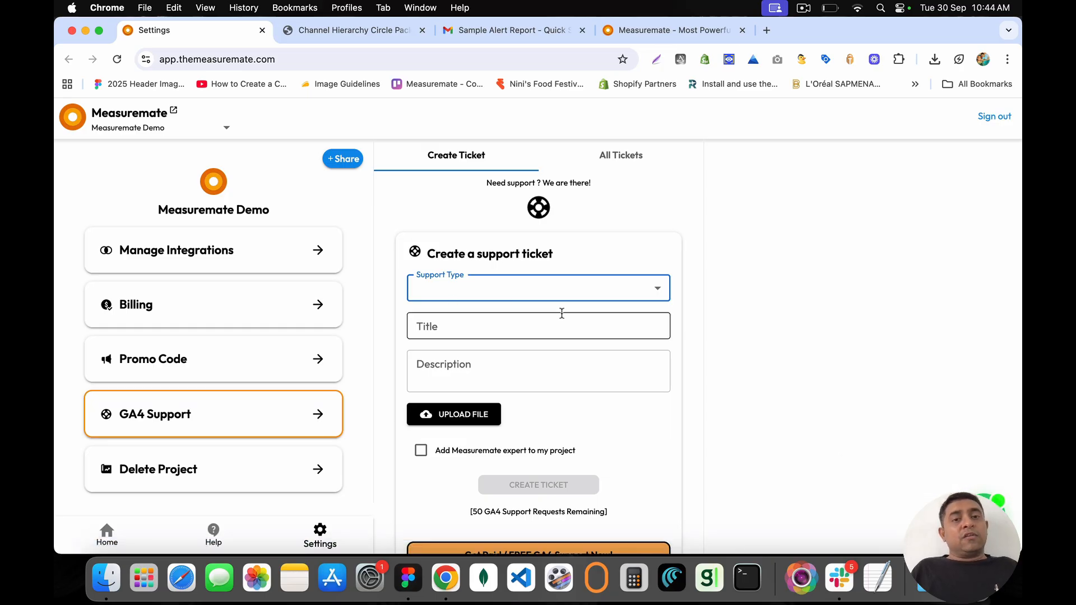
# Step: Scroll down the support page and open the Delete Project section
pyautogui.scroll(-1, 559, 312)
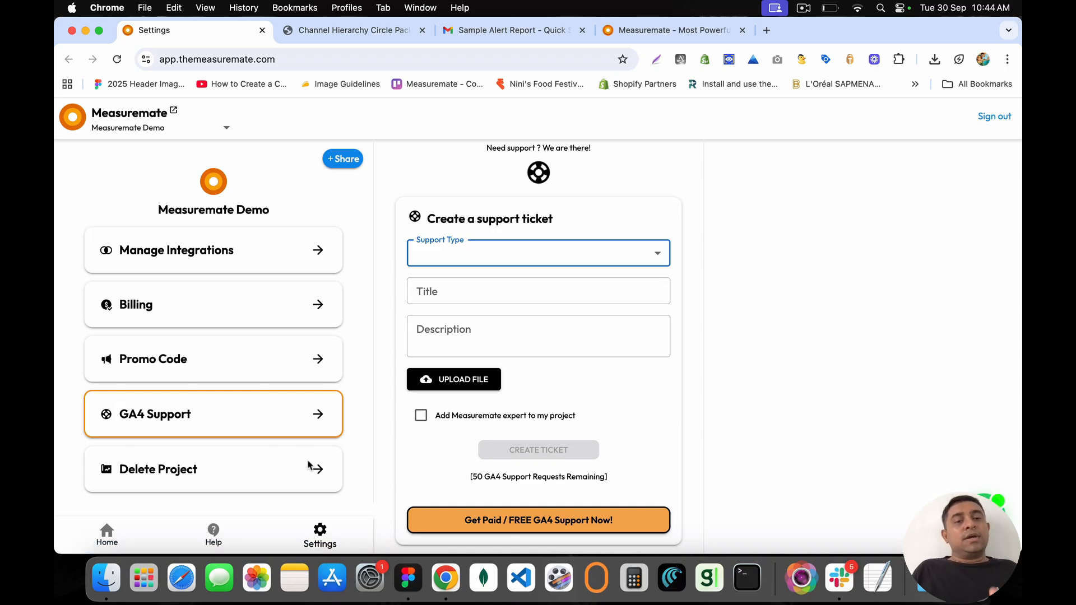
pyautogui.scroll(-1, 318, 474)
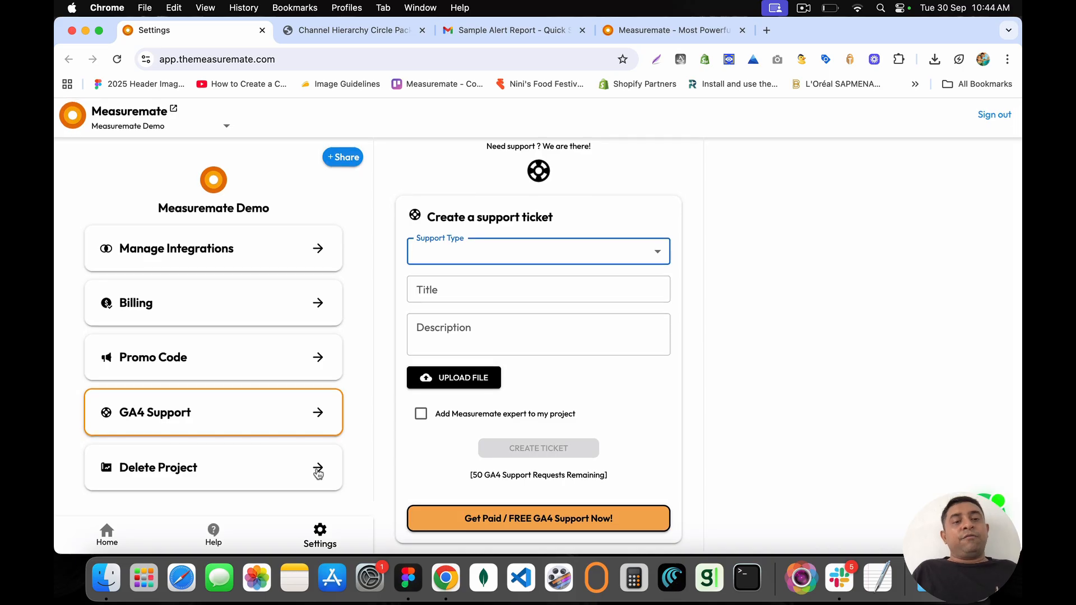
pyautogui.click(322, 475)
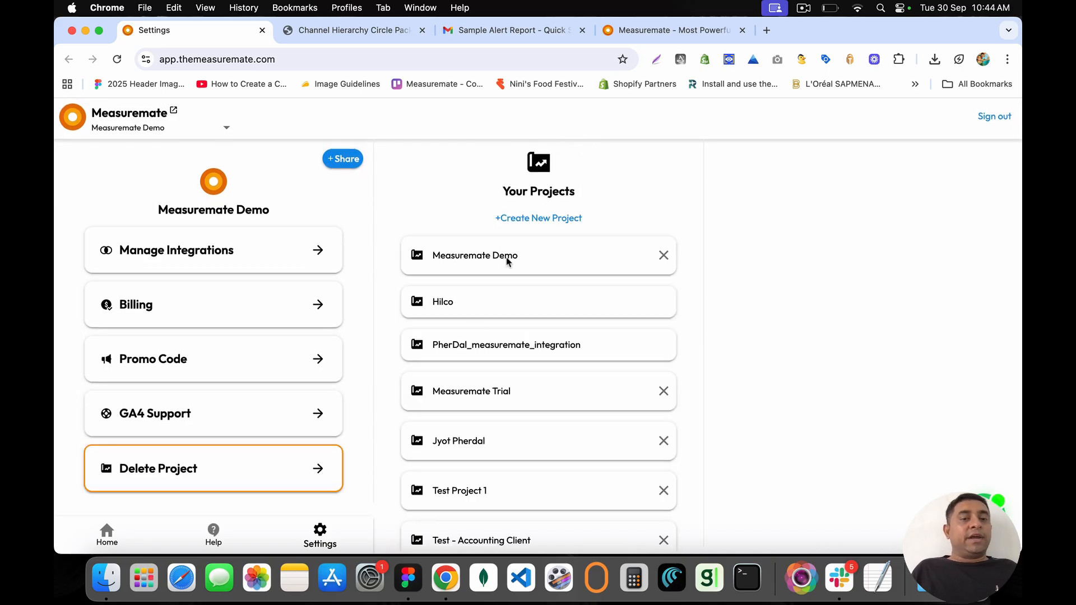
# Step: Delete Test Project 1 from Your Projects and dismiss the confirmation
pyautogui.scroll(-1, 462, 347)
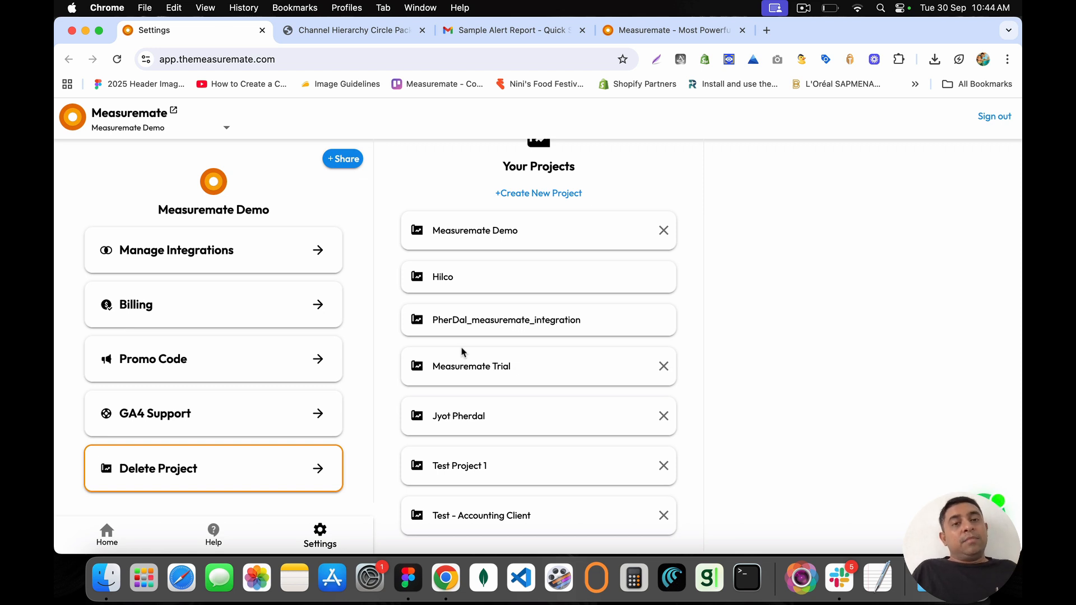
pyautogui.doubleClick(434, 277)
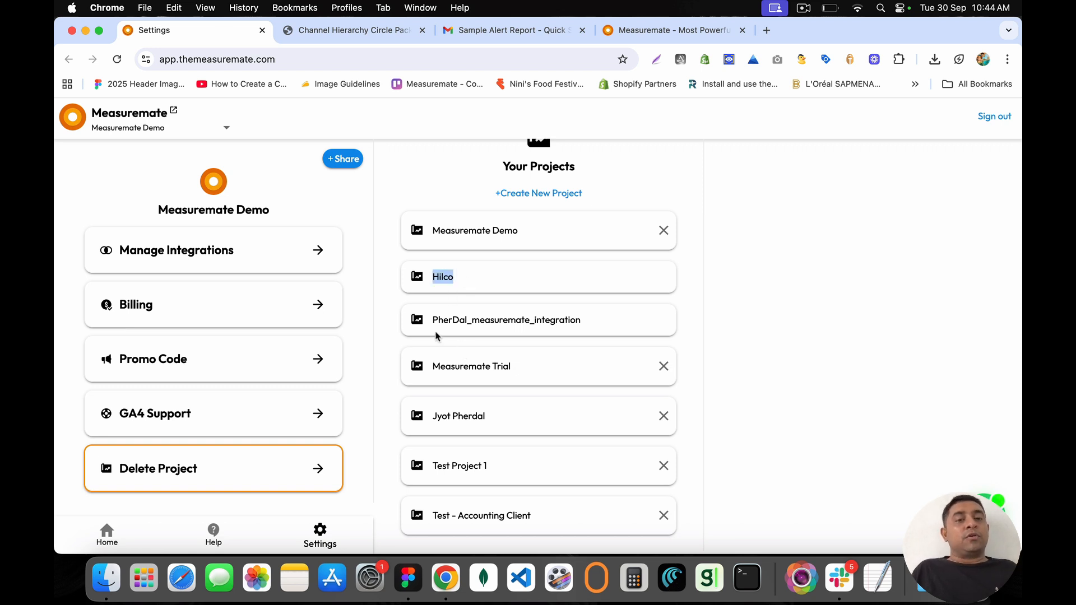
pyautogui.moveTo(432, 323); pyautogui.dragTo(584, 329)
pyautogui.click(585, 328)
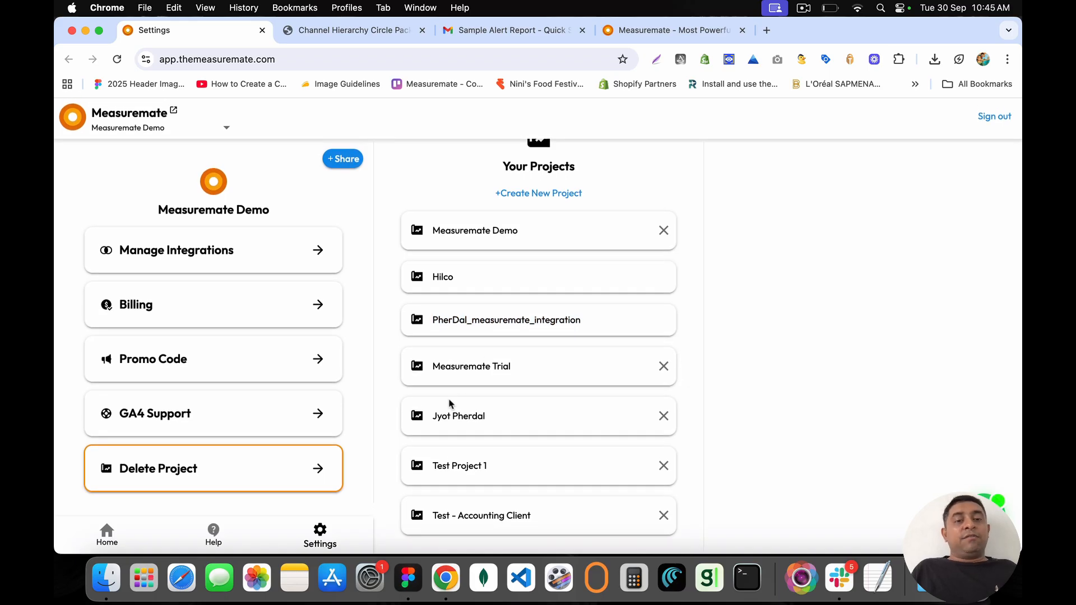
pyautogui.tripleClick(451, 470)
pyautogui.click(664, 468)
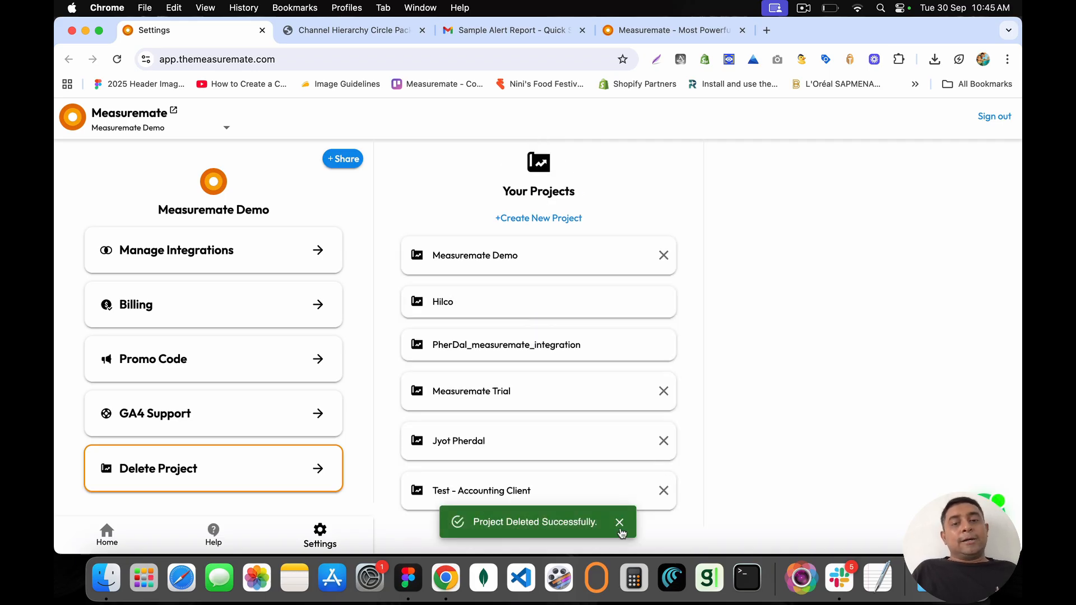
pyautogui.click(619, 522)
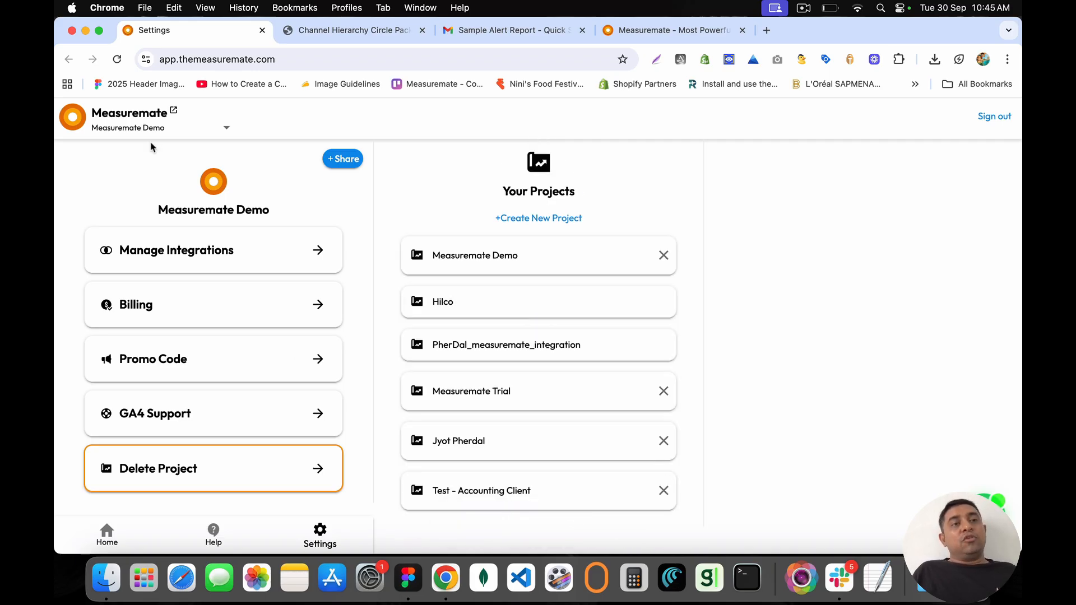
# Step: Return to the home page and sign out of Measuremate
pyautogui.click(77, 119)
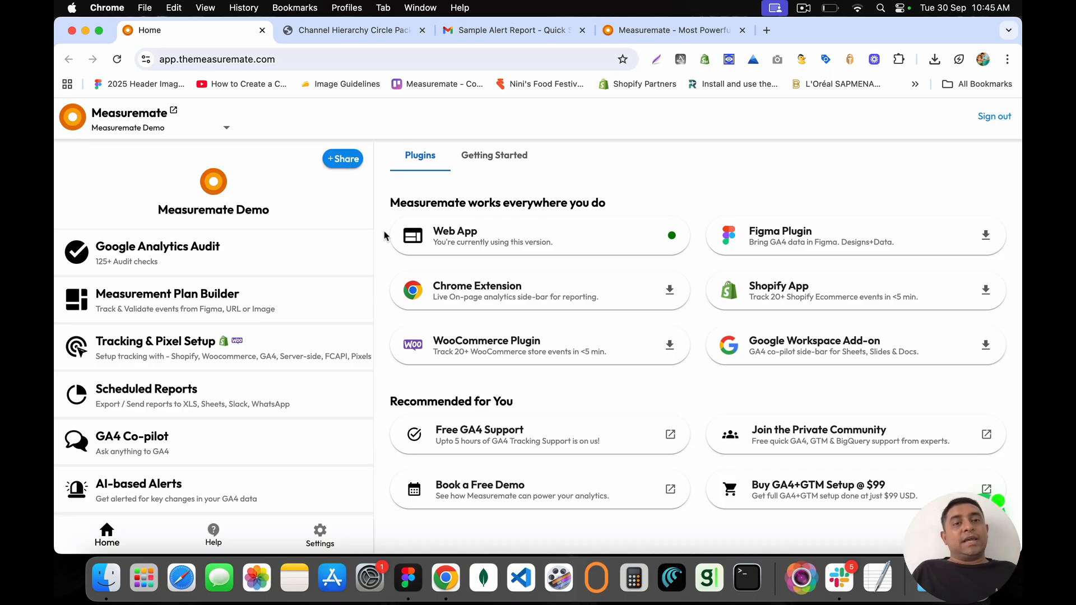
pyautogui.click(992, 118)
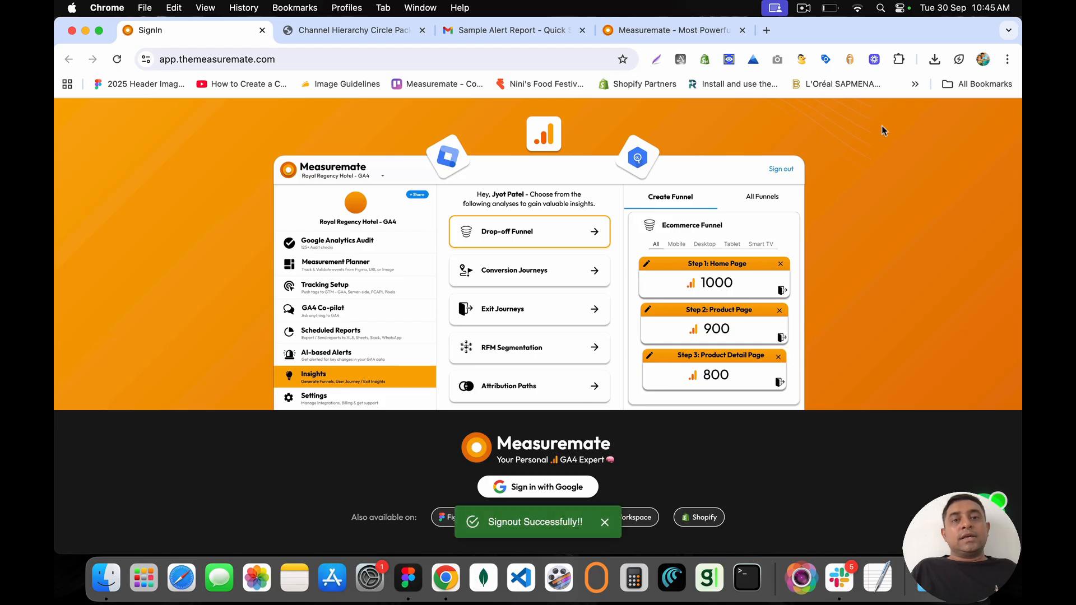
pyautogui.click(605, 524)
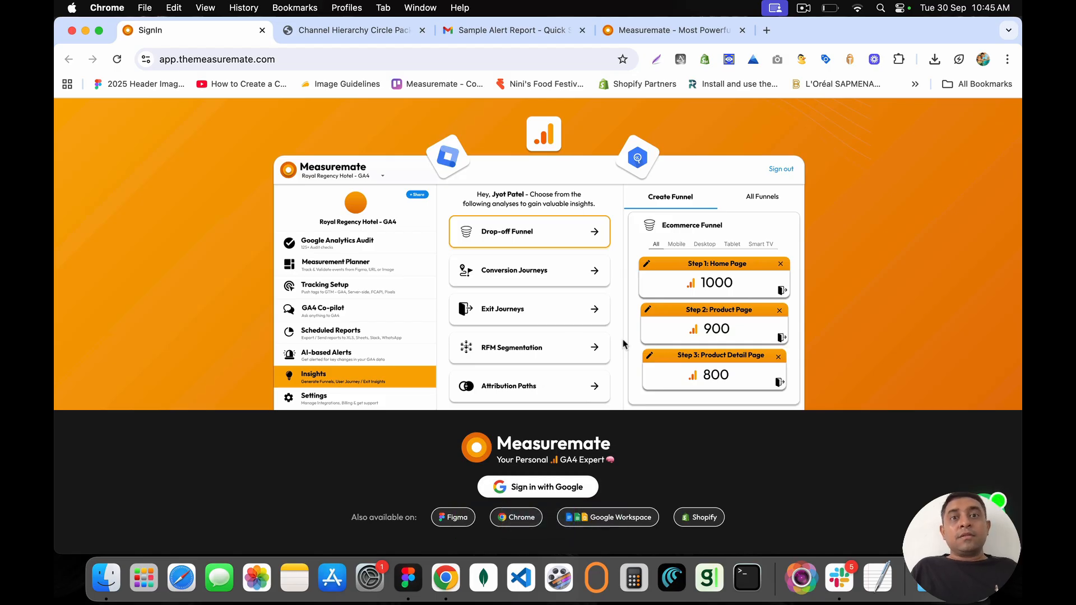